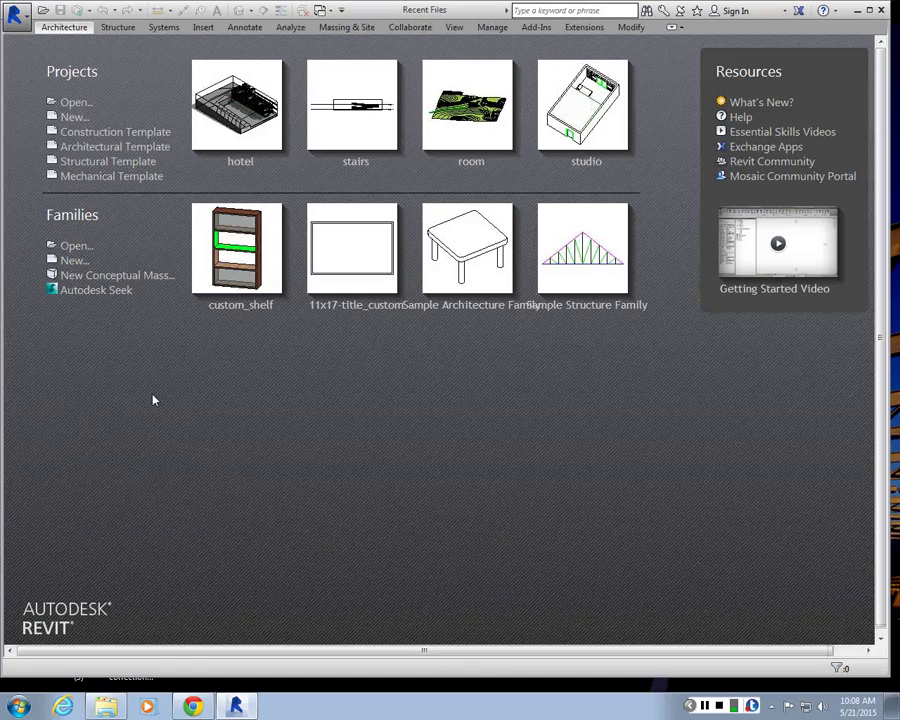
- Open the recent hotel project
{"action": "left_click", "coordinate": [236, 146]}
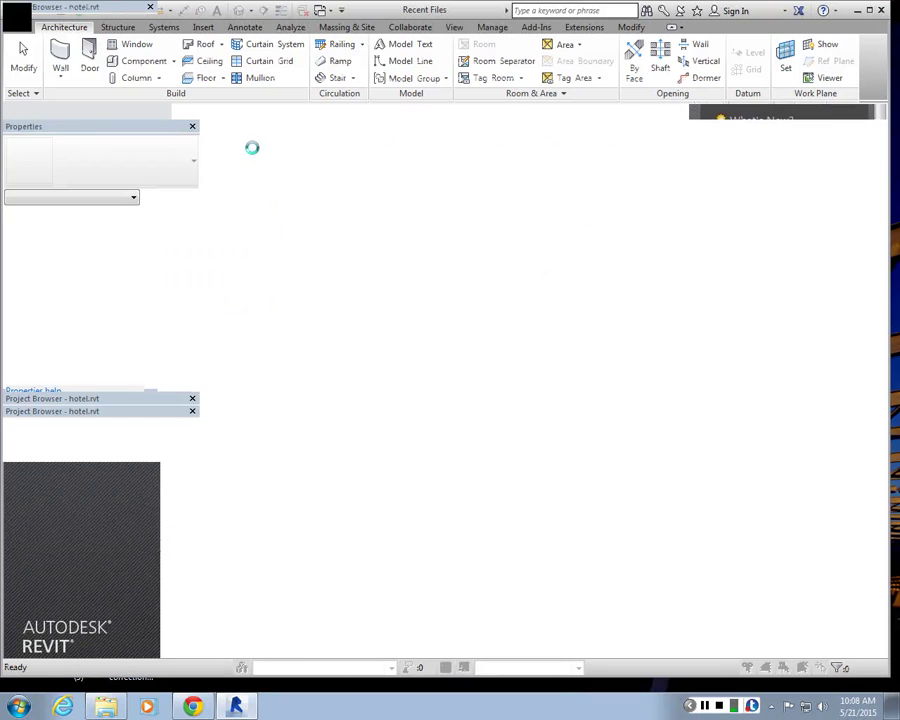
{"action": "right_click", "coordinate": [252, 147]}
{"action": "left_click", "coordinate": [270, 149]}
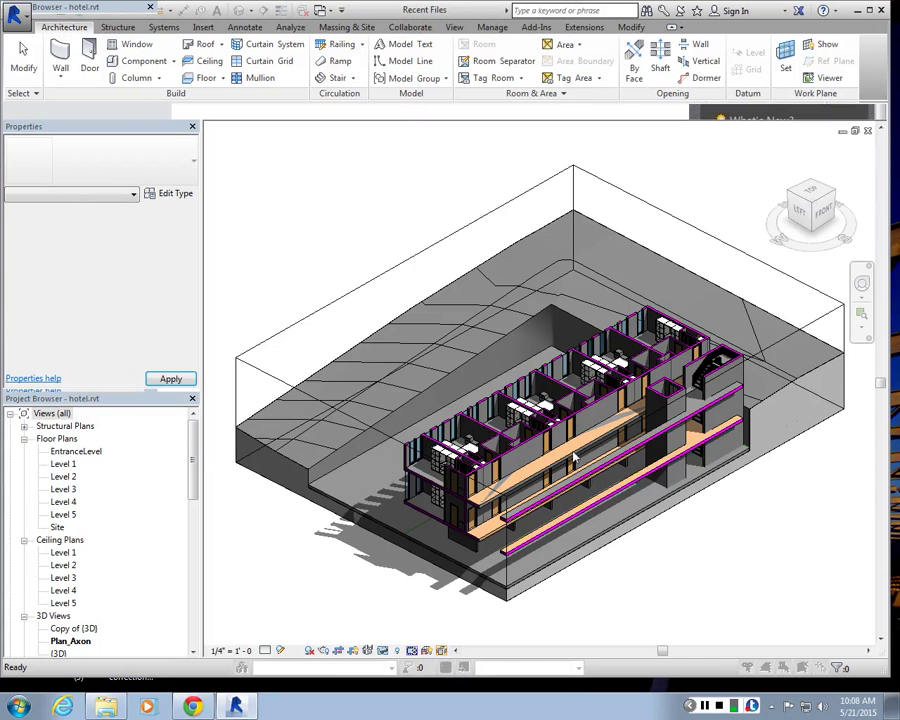
- Examine the doors, corridors and room layout of the hotel in the Plan_Axon 3D view
{"action": "scroll", "coordinate": [673, 605], "scroll_direction": "up", "scroll_amount": 5}
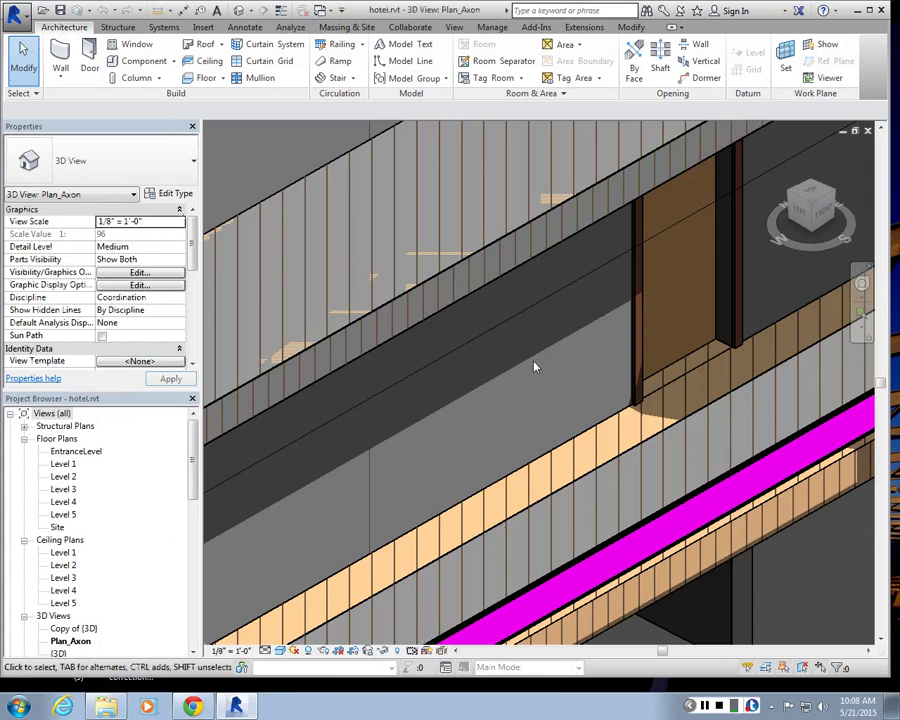
{"action": "scroll", "coordinate": [618, 304], "scroll_direction": "down", "scroll_amount": 2}
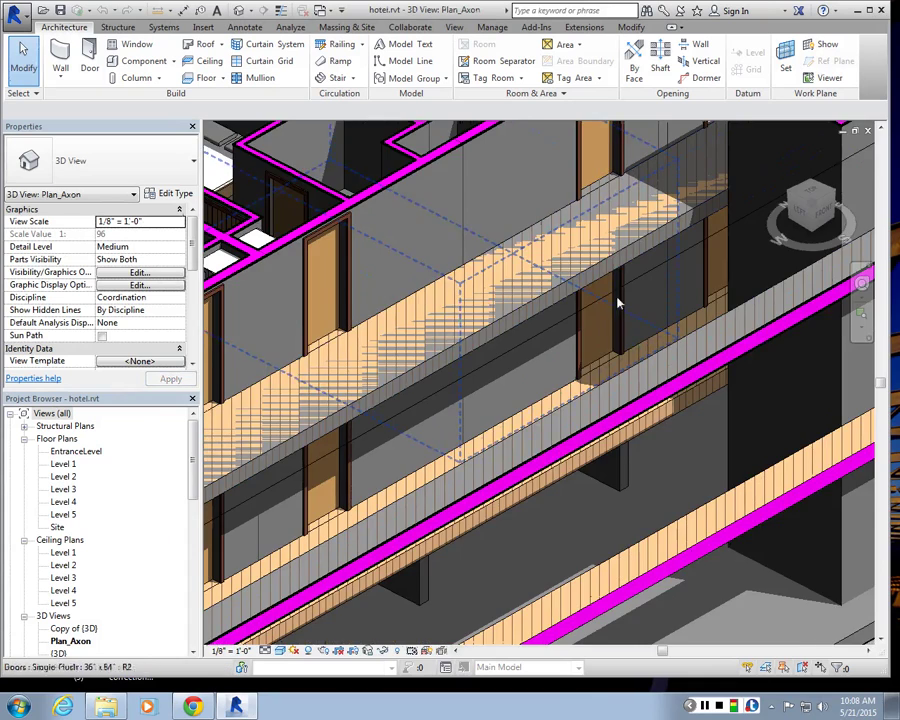
{"action": "scroll", "coordinate": [612, 207], "scroll_direction": "down", "scroll_amount": 5}
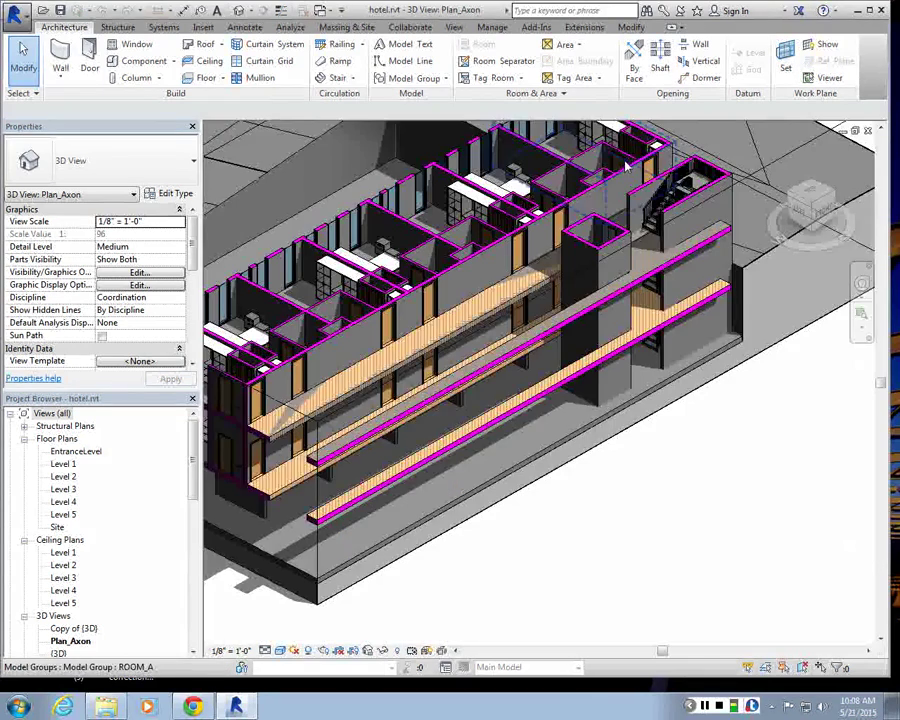
{"action": "scroll", "coordinate": [503, 277], "scroll_direction": "up", "scroll_amount": 4}
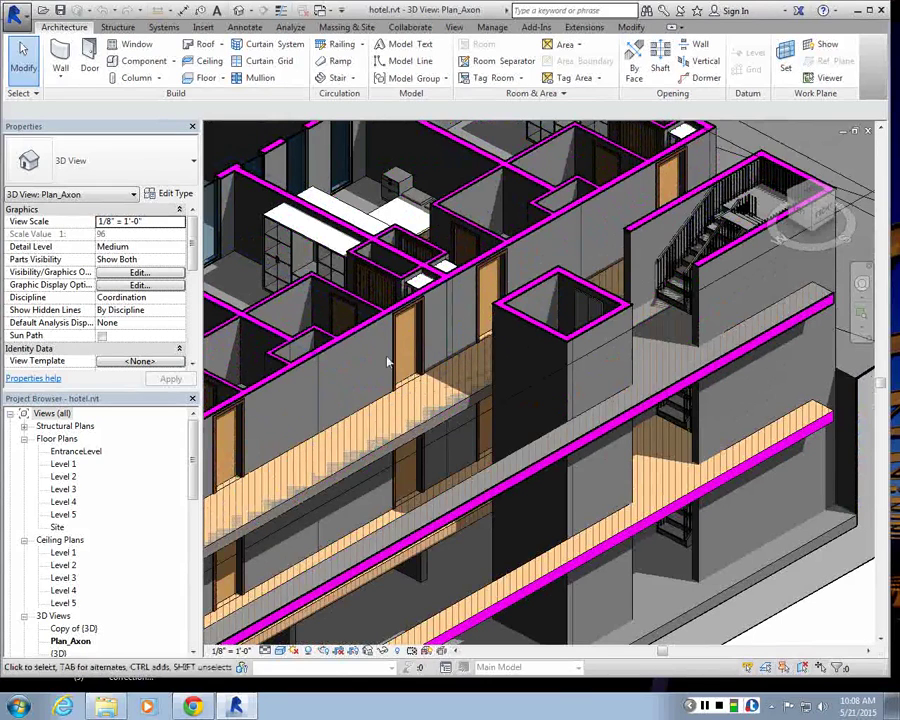
{"action": "scroll", "coordinate": [389, 327], "scroll_direction": "down", "scroll_amount": 3}
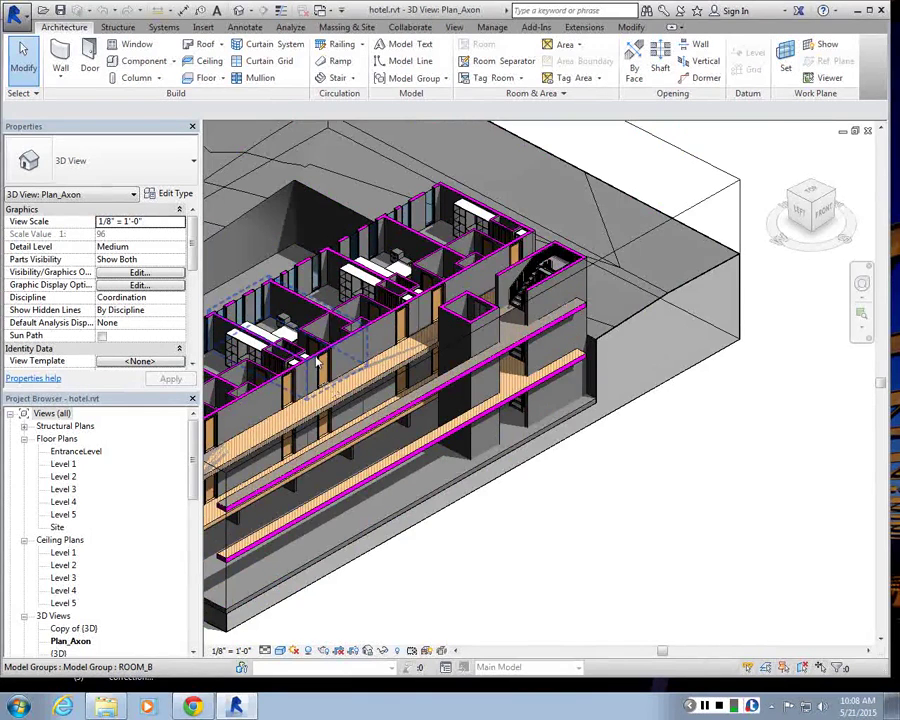
{"action": "scroll", "coordinate": [317, 361], "scroll_direction": "up", "scroll_amount": 4}
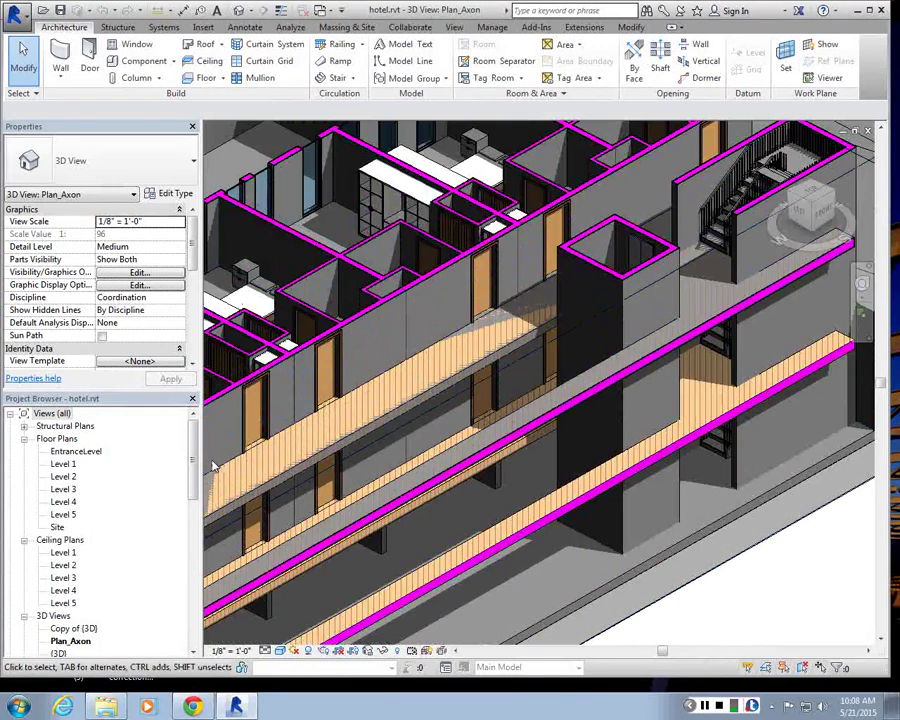
- Open the Section 2 view and examine the floor slabs, walls, rooms and levels cut through the building
{"action": "left_click_drag", "start_coordinate": [193, 450], "coordinate": [190, 538]}
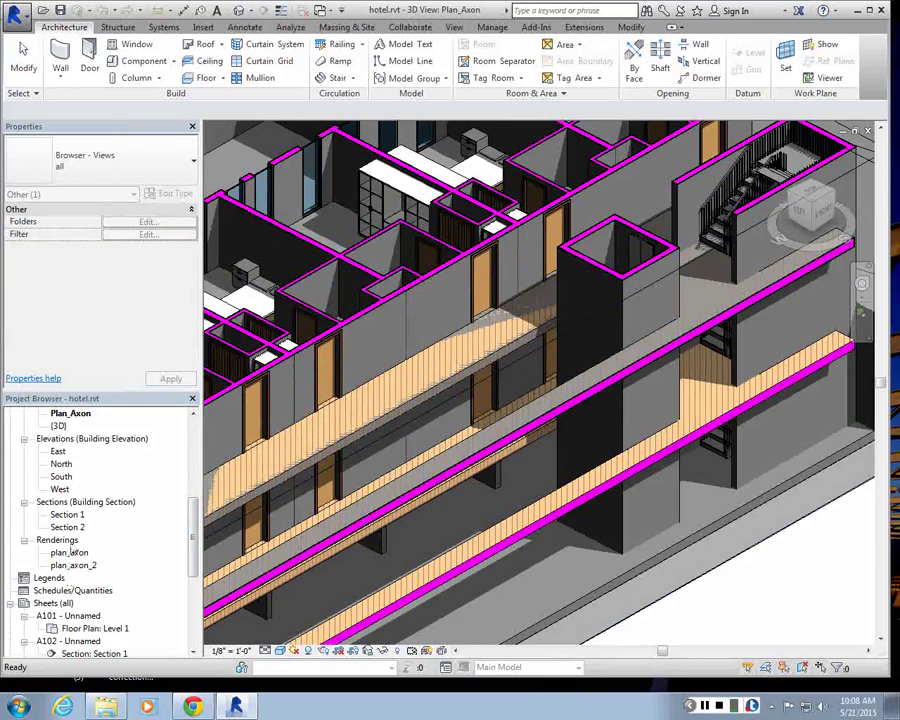
{"action": "double_click", "coordinate": [70, 527]}
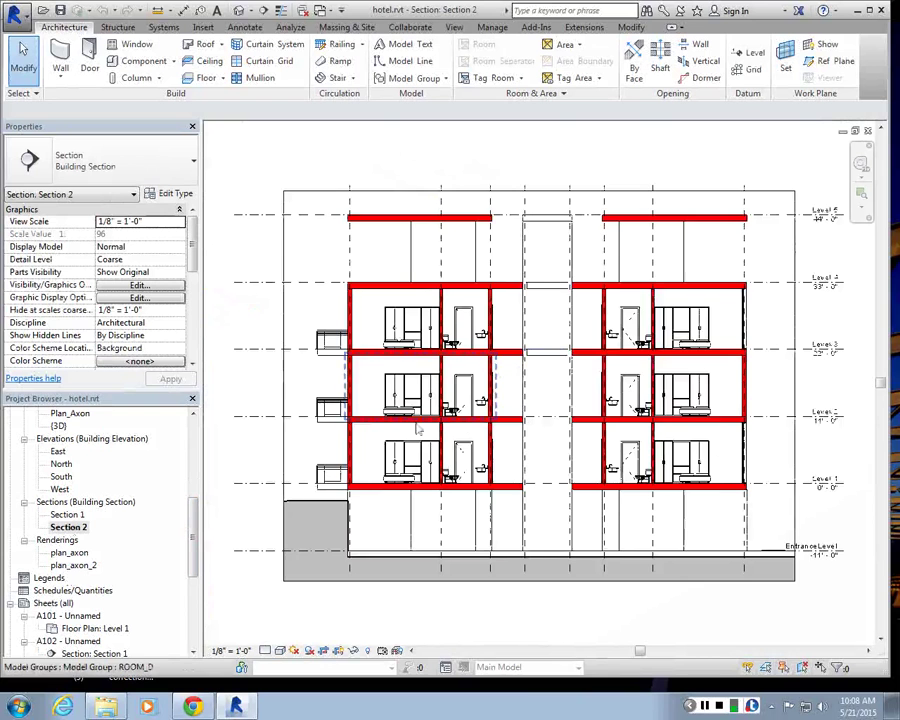
{"action": "scroll", "coordinate": [818, 461], "scroll_direction": "up", "scroll_amount": 5}
{"action": "scroll", "coordinate": [675, 392], "scroll_direction": "up", "scroll_amount": 4}
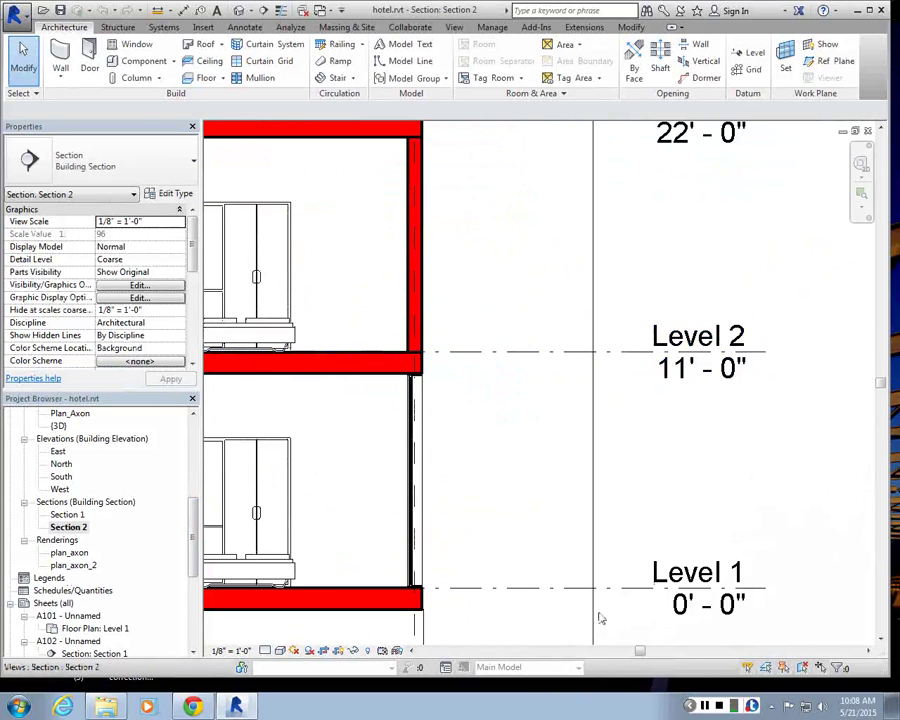
{"action": "scroll", "coordinate": [735, 460], "scroll_direction": "down", "scroll_amount": 2}
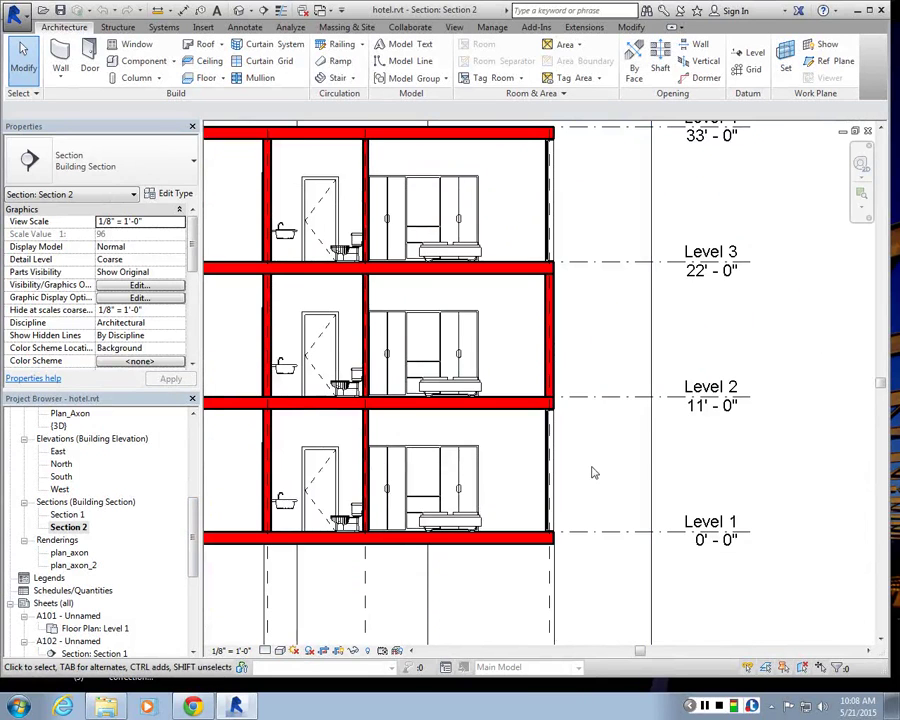
{"action": "scroll", "coordinate": [480, 455], "scroll_direction": "up", "scroll_amount": 2}
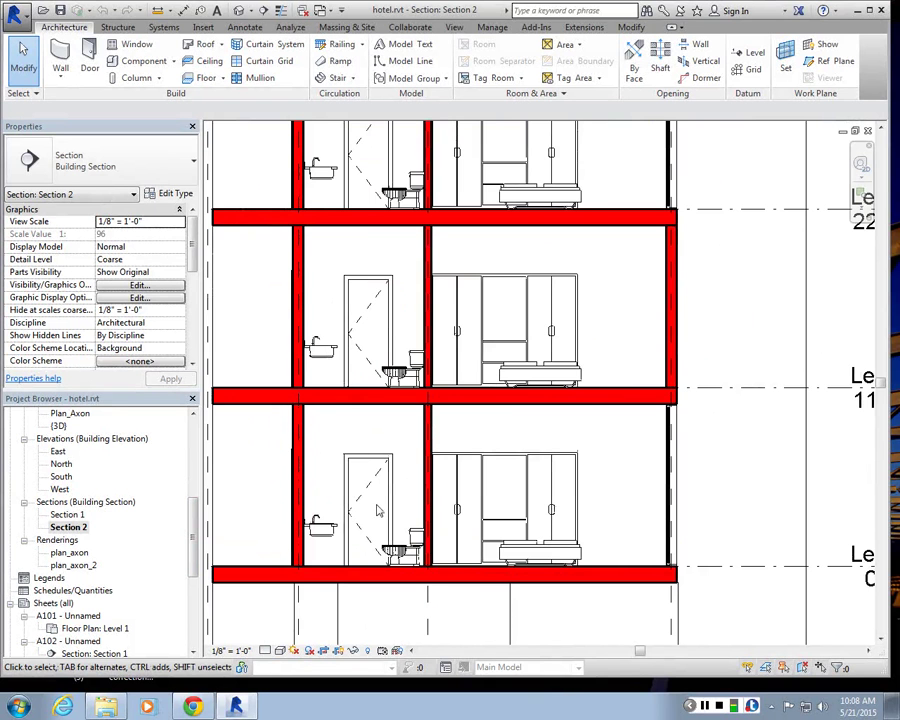
{"action": "scroll", "coordinate": [707, 353], "scroll_direction": "down", "scroll_amount": 3}
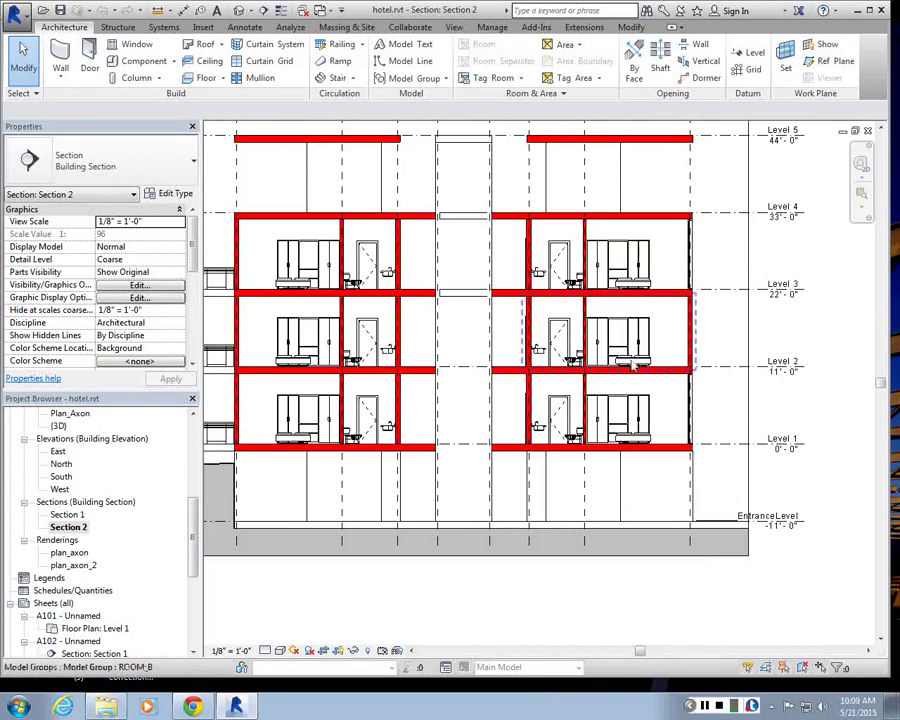
{"action": "scroll", "coordinate": [478, 398], "scroll_direction": "up", "scroll_amount": 3}
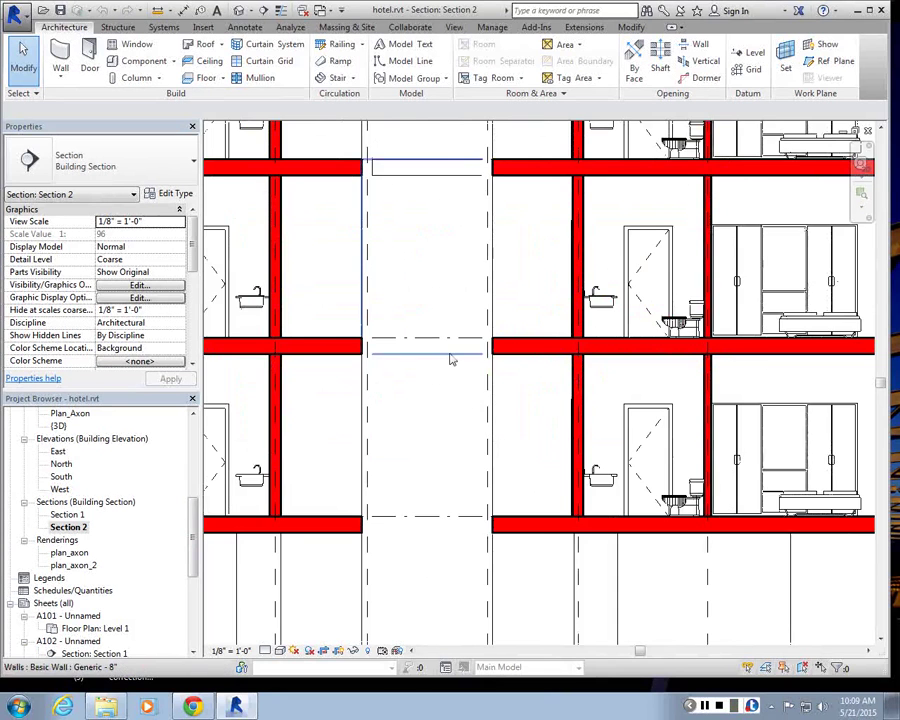
{"action": "scroll", "coordinate": [451, 360], "scroll_direction": "up", "scroll_amount": 2}
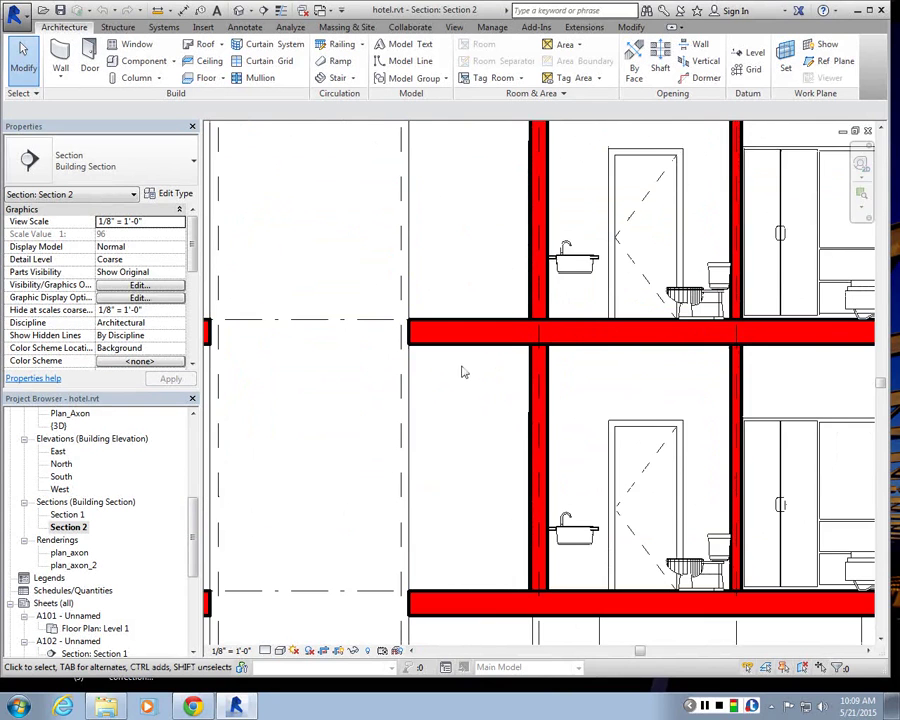
{"action": "scroll", "coordinate": [412, 372], "scroll_direction": "down", "scroll_amount": 2}
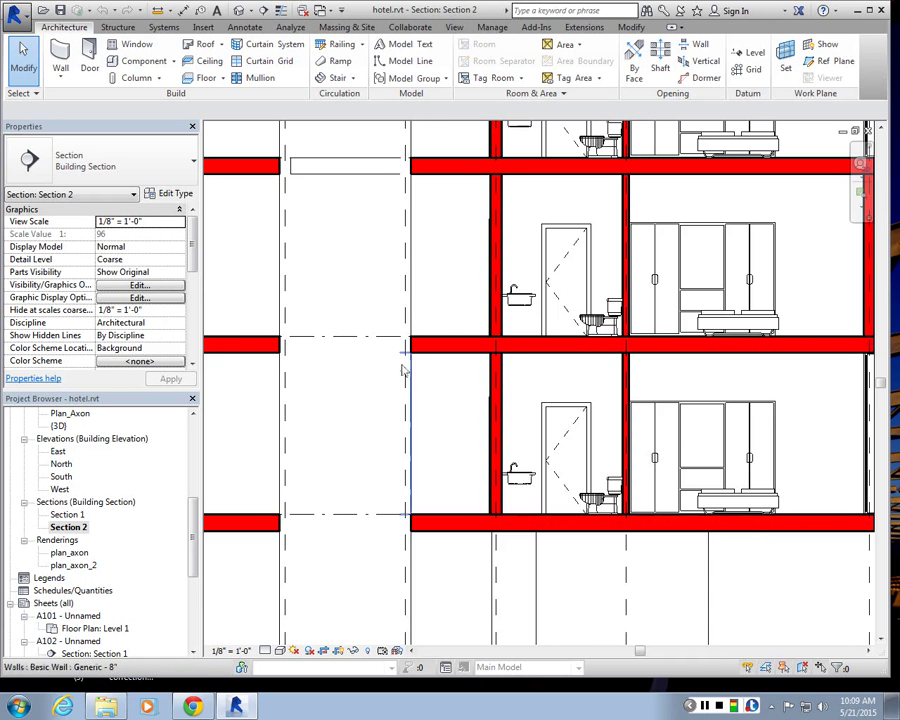
{"action": "scroll", "coordinate": [403, 370], "scroll_direction": "down", "scroll_amount": 3}
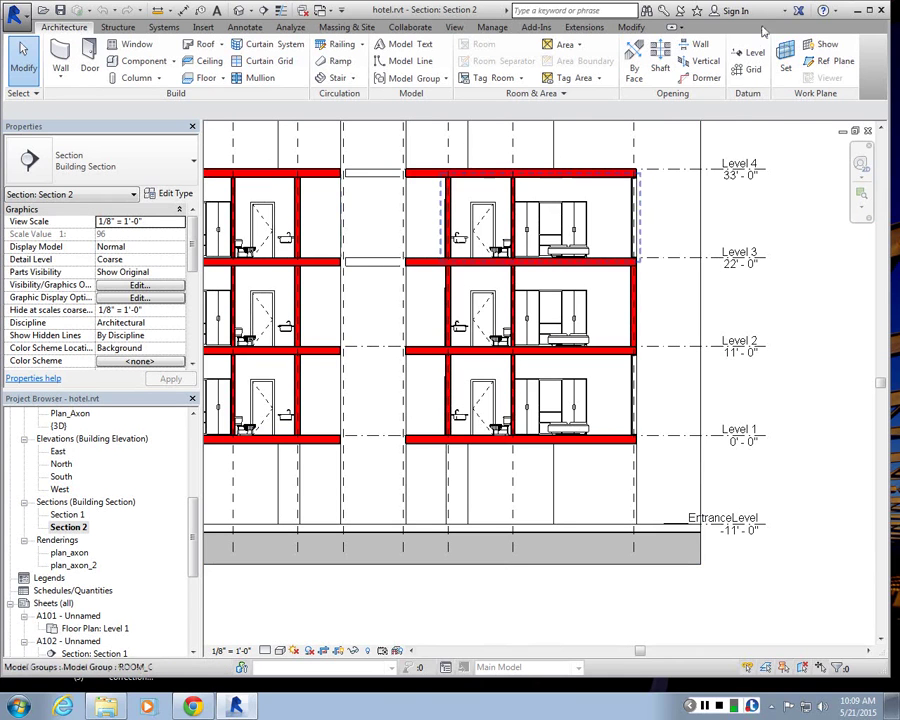
- Minimize the Section 2 view and bring the Plan_Axon 3D view back to full size
{"action": "left_click", "coordinate": [842, 131]}
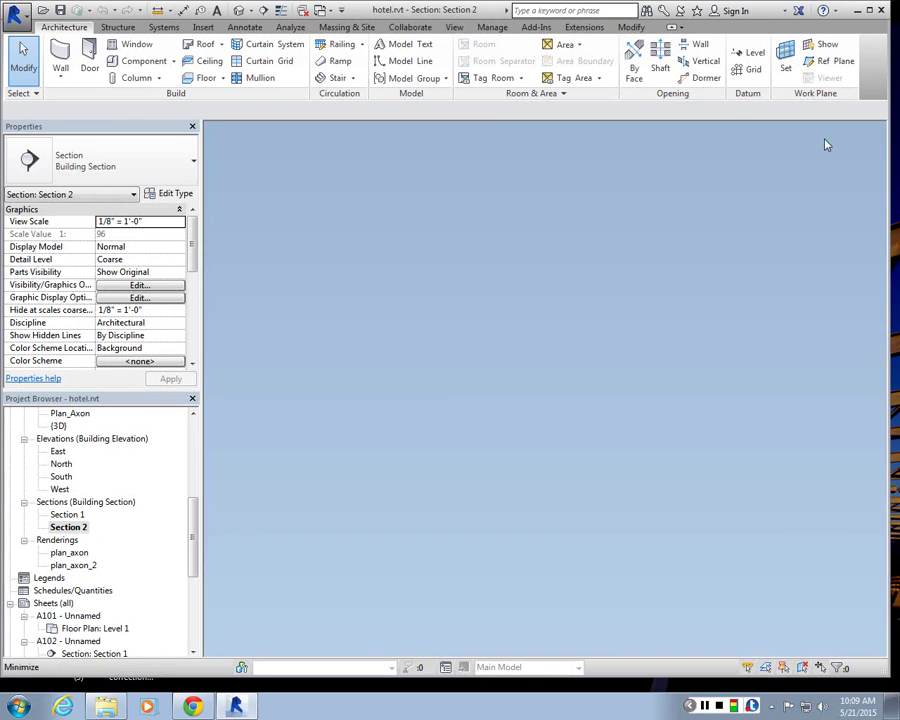
{"action": "left_click", "coordinate": [803, 160]}
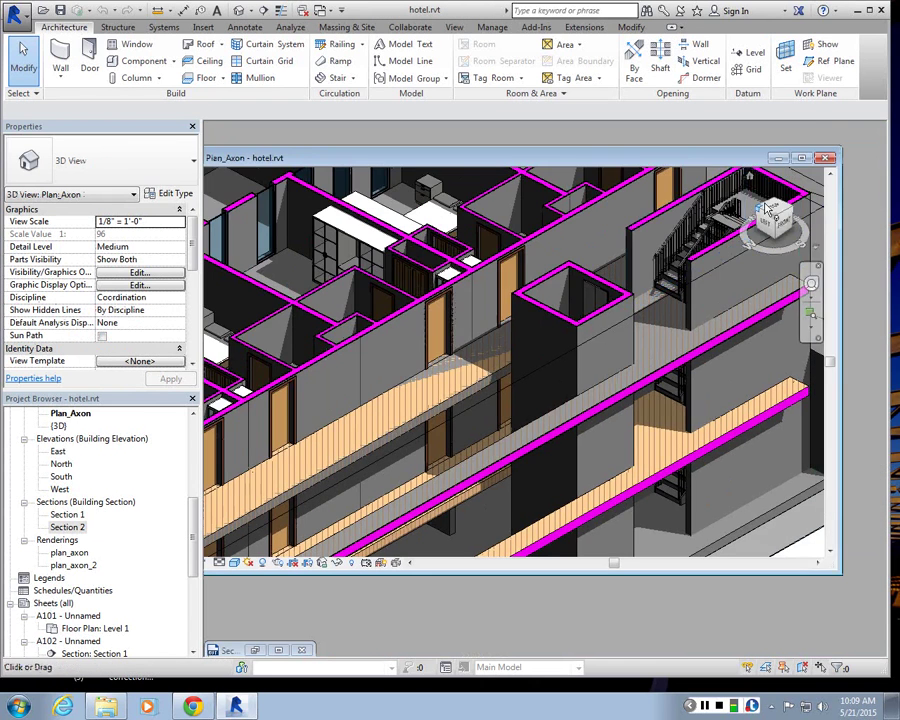
{"action": "left_click", "coordinate": [803, 160]}
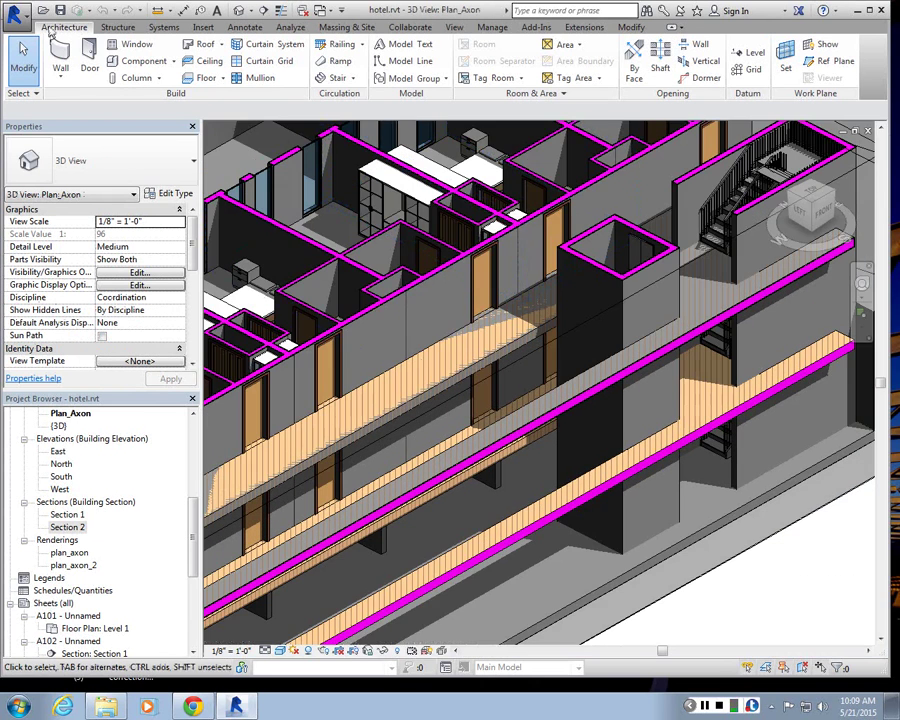
- Create a new family from the Metric Door.rft template in the English templates folder
{"action": "left_click", "coordinate": [12, 12]}
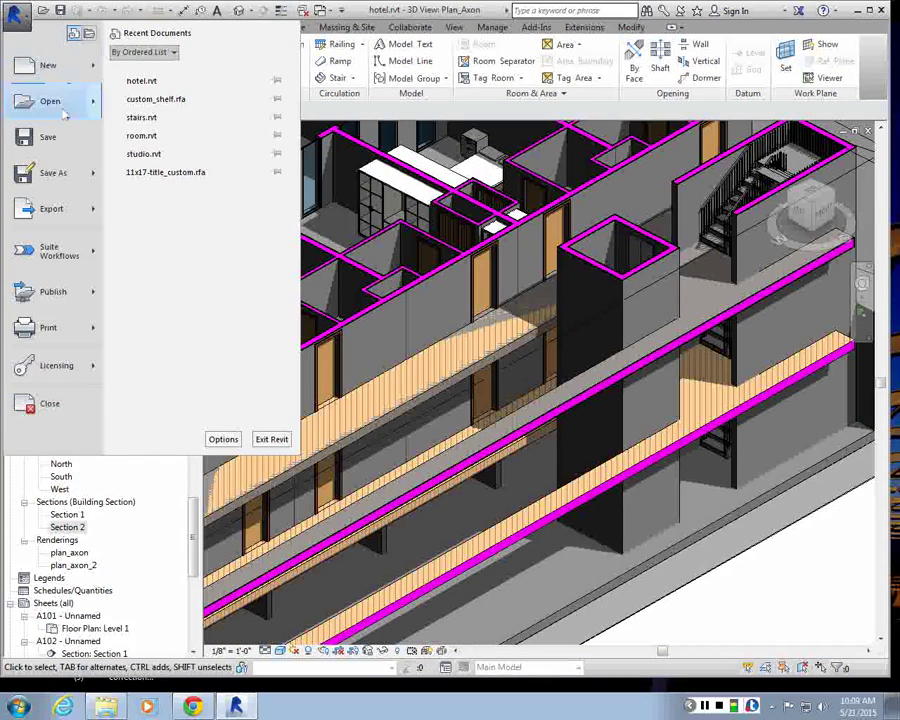
{"action": "mouse_move", "coordinate": [98, 62]}
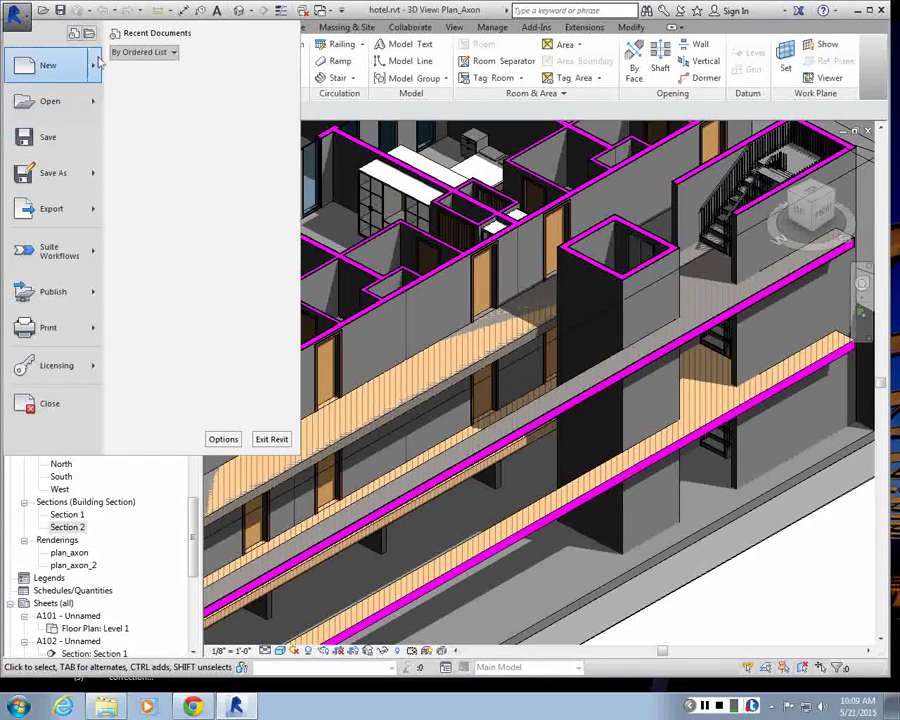
{"action": "left_click", "coordinate": [181, 119]}
{"action": "double_click", "coordinate": [282, 100]}
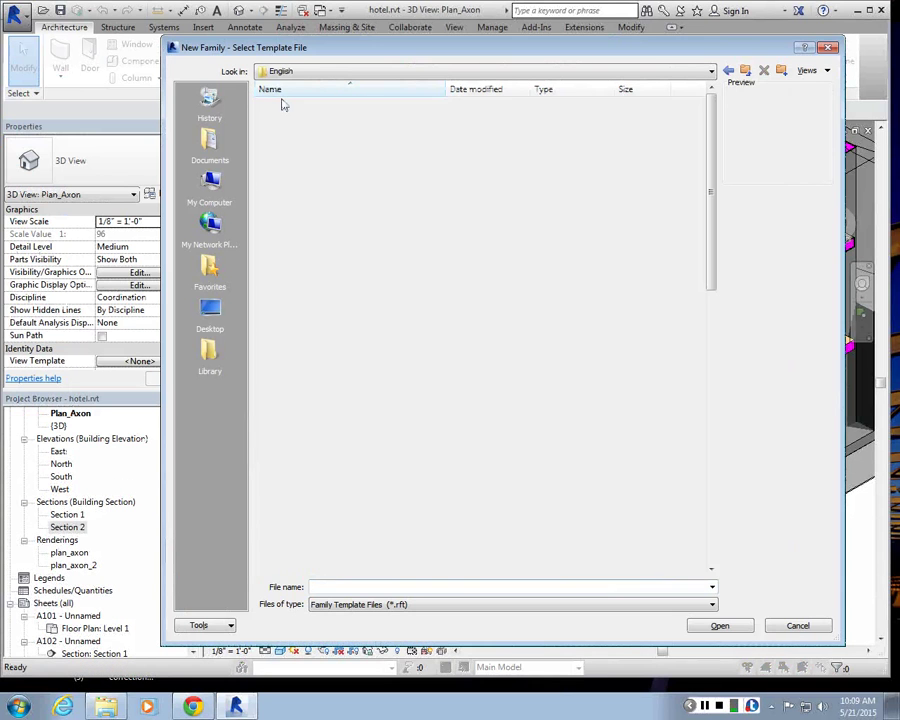
{"action": "left_click", "coordinate": [300, 345]}
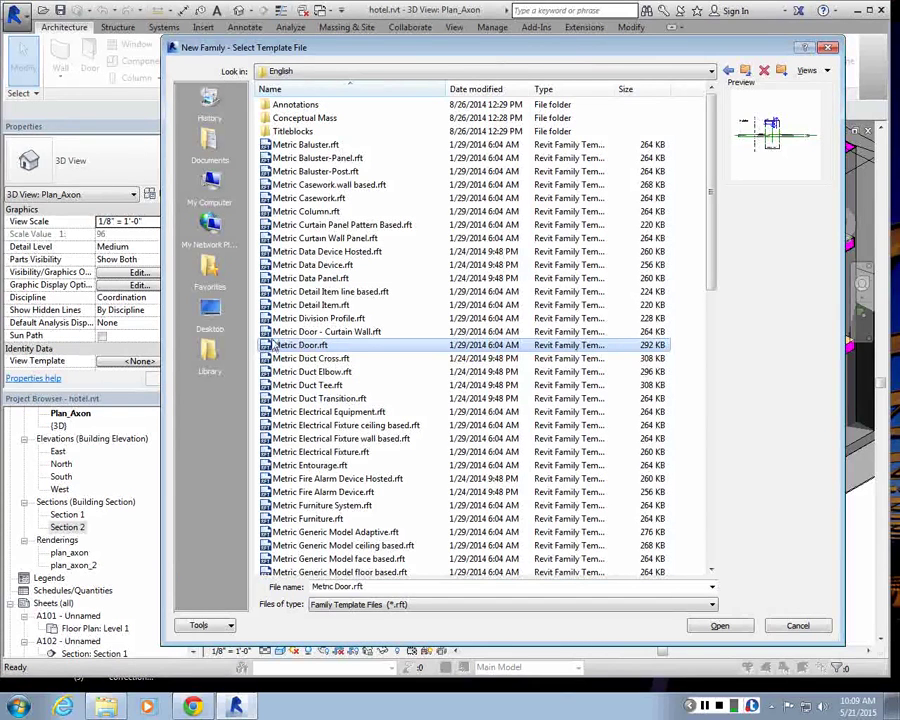
{"action": "left_click", "coordinate": [707, 628]}
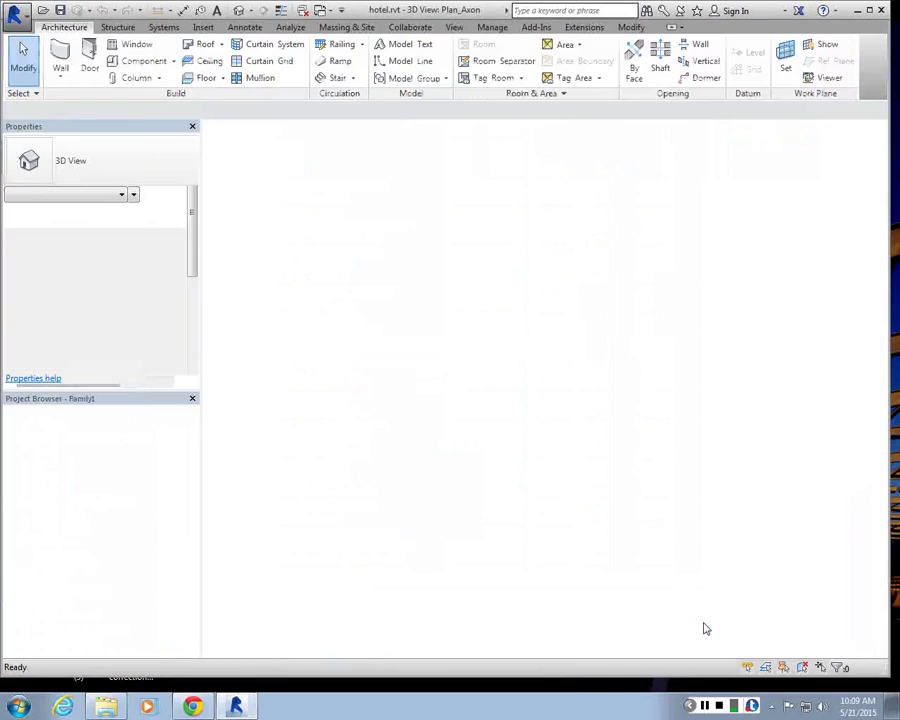
- Examine the door family's Ref. Level plan, including the opening width, frame projections, flip controls and host wall
{"action": "scroll", "coordinate": [360, 404], "scroll_direction": "down", "scroll_amount": 3}
{"action": "scroll", "coordinate": [400, 370], "scroll_direction": "up", "scroll_amount": 5}
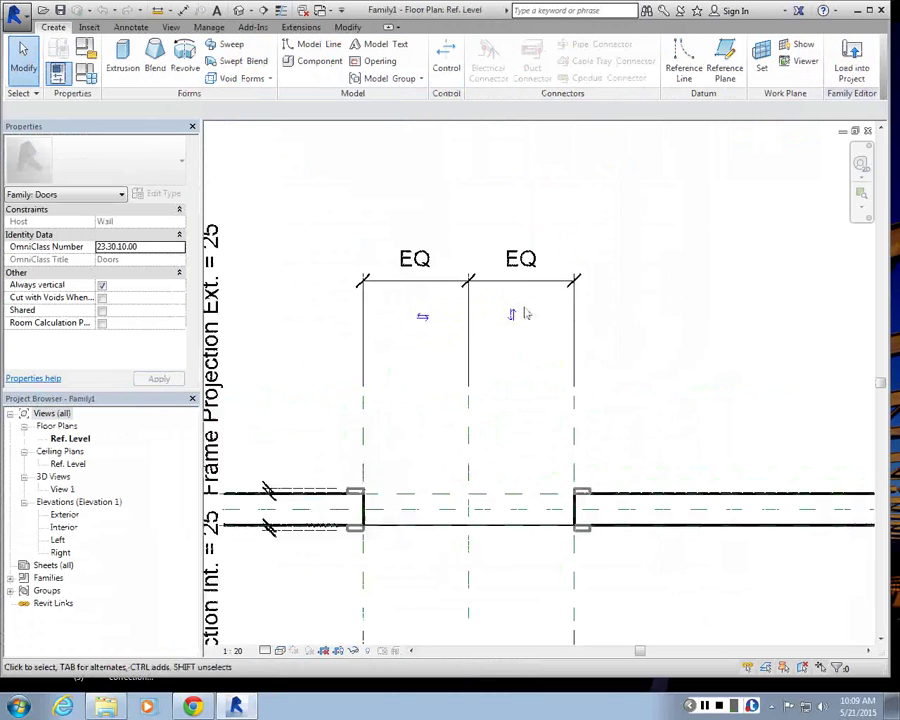
{"action": "scroll", "coordinate": [400, 380], "scroll_direction": "down", "scroll_amount": 1}
{"action": "scroll", "coordinate": [480, 431], "scroll_direction": "down", "scroll_amount": 4}
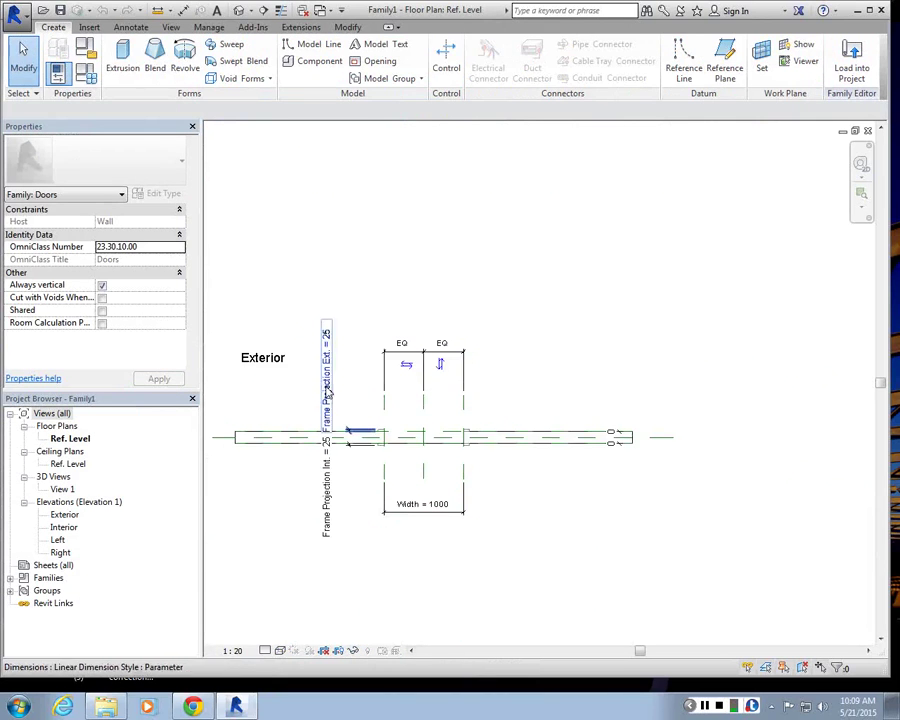
{"action": "scroll", "coordinate": [600, 455], "scroll_direction": "up", "scroll_amount": 1}
{"action": "scroll", "coordinate": [629, 452], "scroll_direction": "down", "scroll_amount": 2}
{"action": "scroll", "coordinate": [629, 452], "scroll_direction": "up", "scroll_amount": 4}
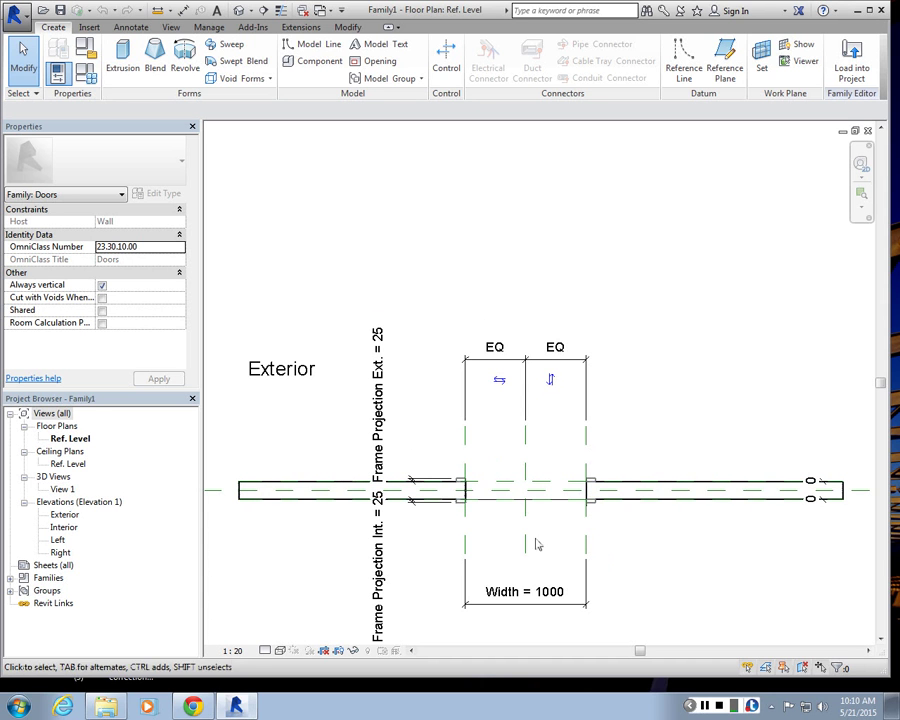
{"action": "left_click", "coordinate": [298, 492]}
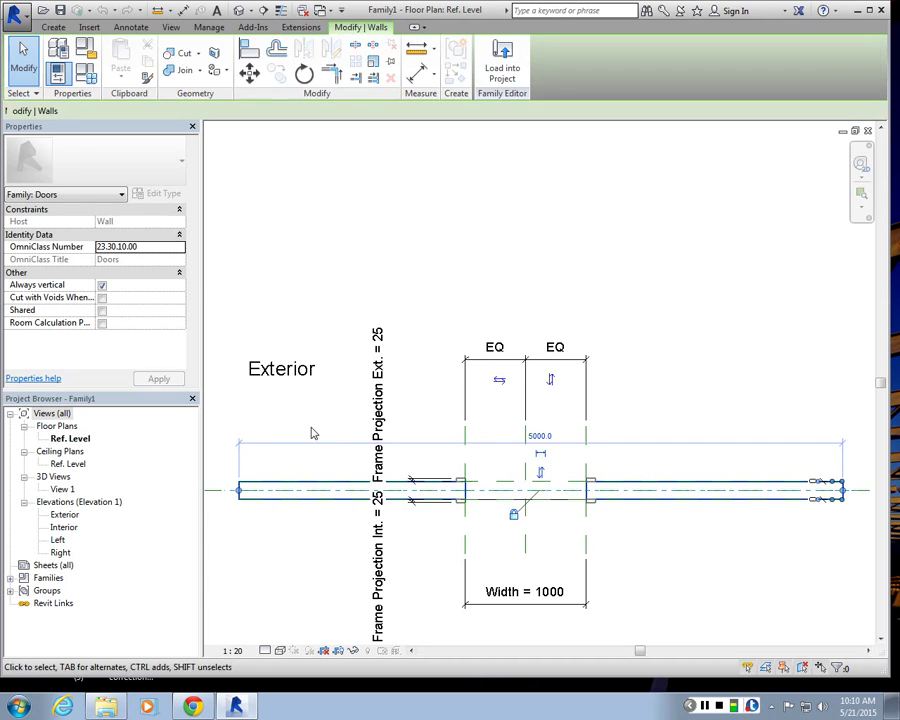
{"action": "left_click", "coordinate": [311, 430]}
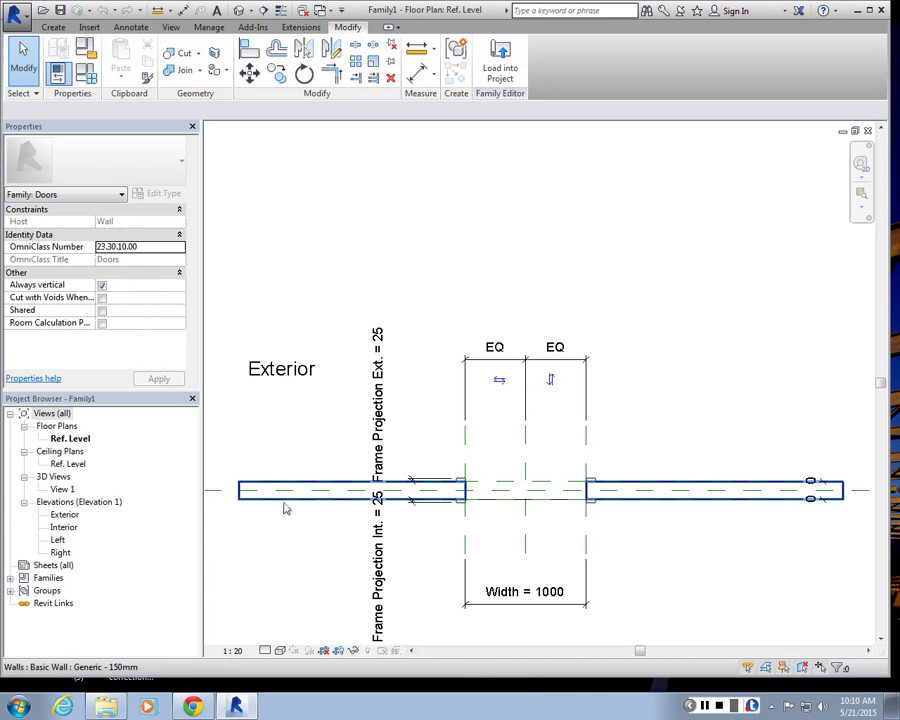
- Browse the new-family templates in the English folder, including Metric Door.rft, and the imperial templates in the English_I folder
{"action": "left_click", "coordinate": [15, 12]}
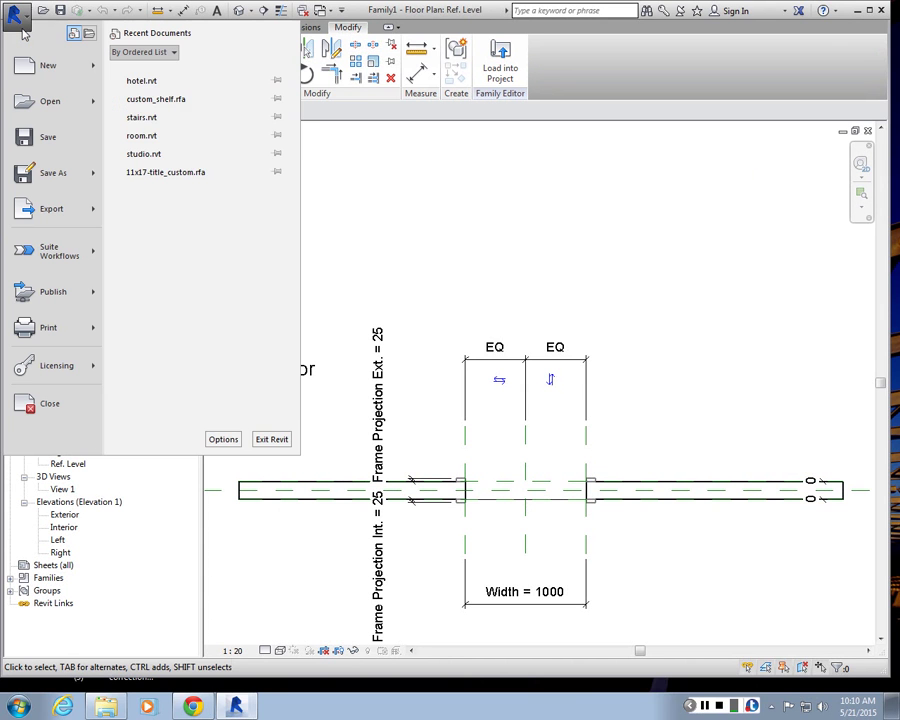
{"action": "left_click", "coordinate": [165, 115]}
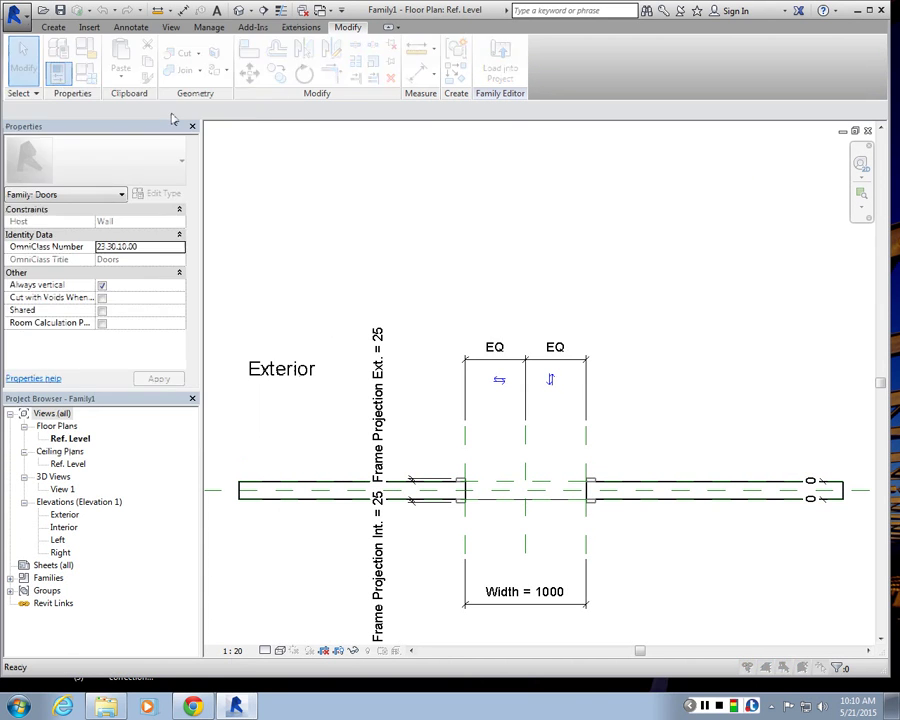
{"action": "double_click", "coordinate": [286, 104]}
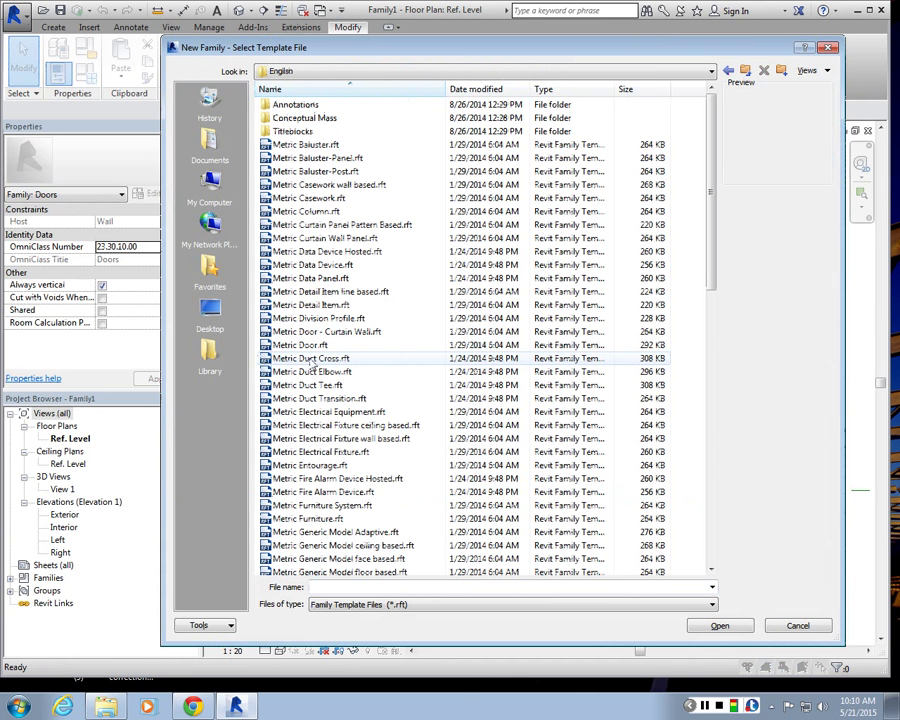
{"action": "left_click", "coordinate": [299, 345]}
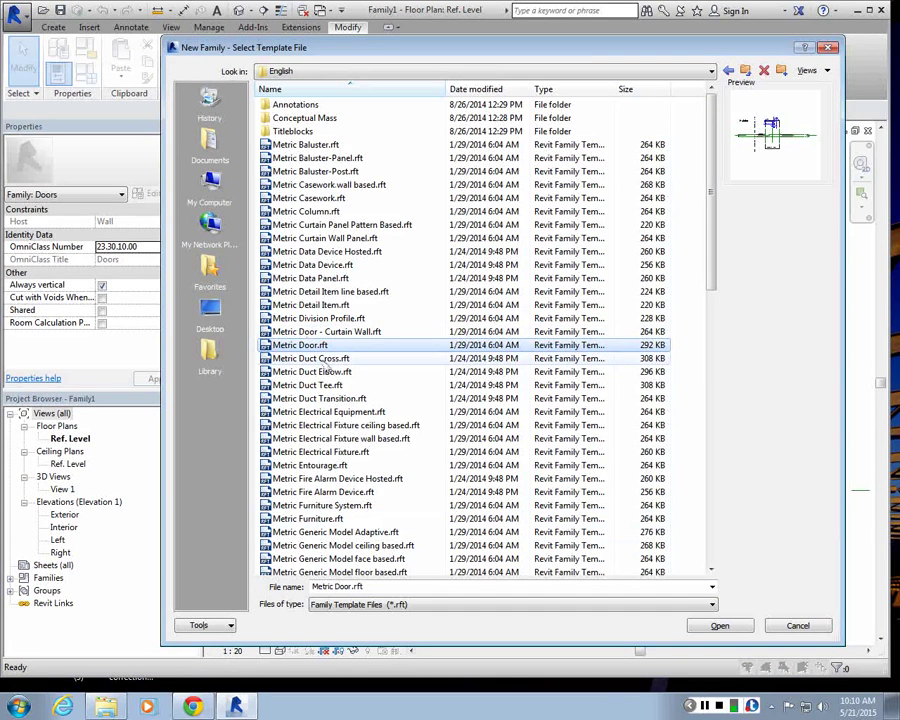
{"action": "key", "text": "Return"}
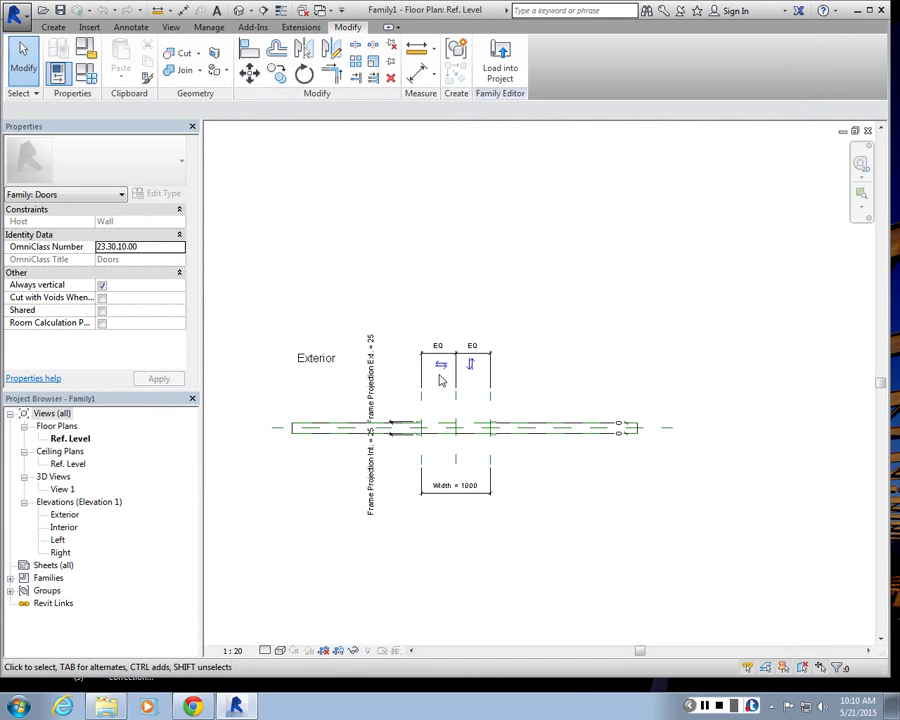
{"action": "left_click", "coordinate": [14, 14]}
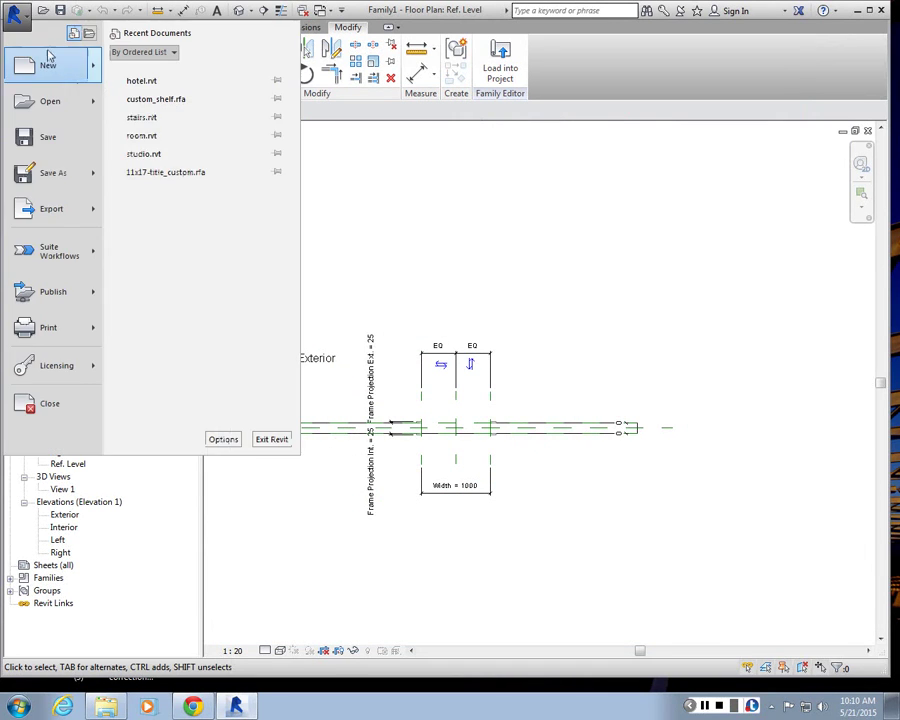
{"action": "mouse_move", "coordinate": [95, 70]}
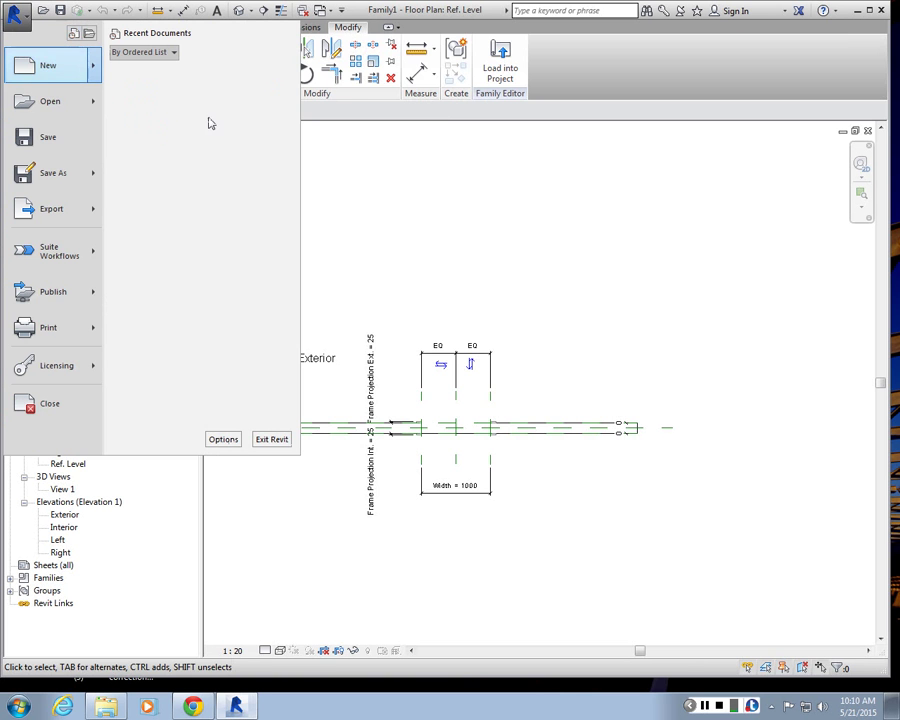
{"action": "left_click", "coordinate": [210, 123]}
{"action": "double_click", "coordinate": [292, 118]}
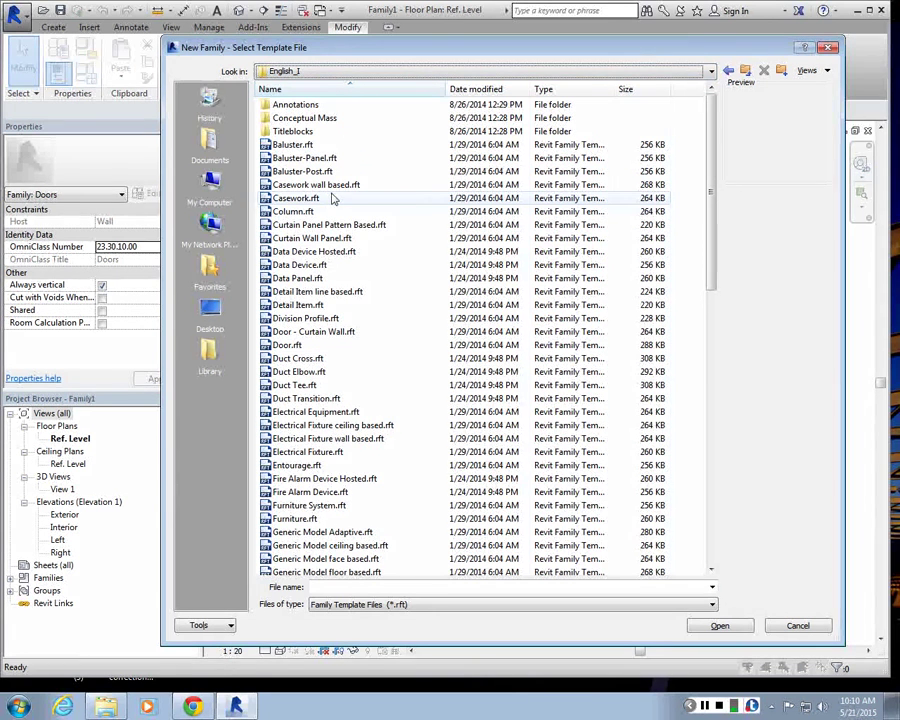
{"action": "left_click", "coordinate": [828, 47]}
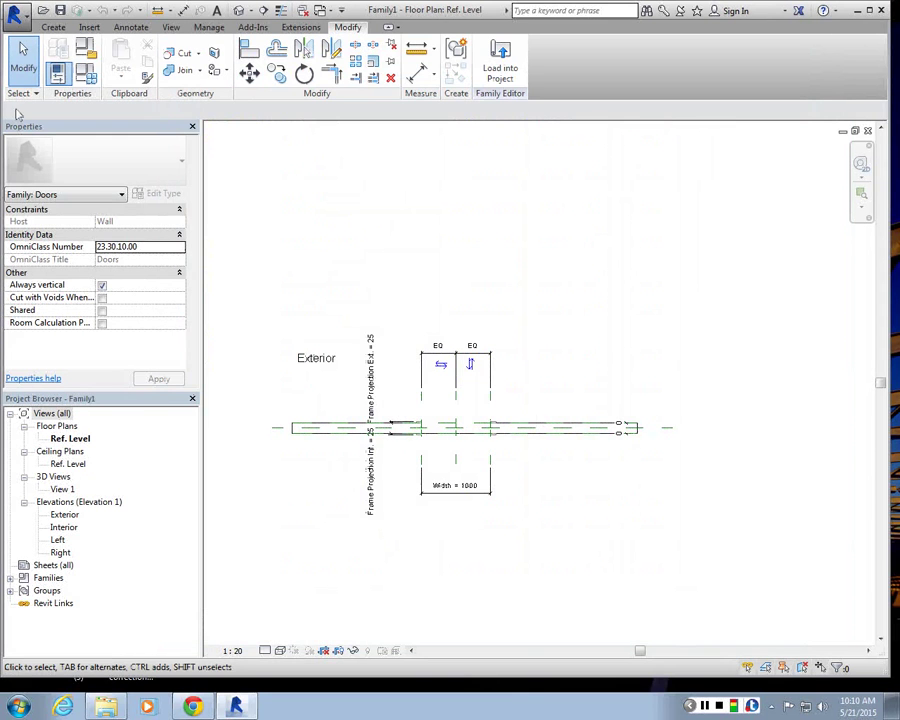
- Measure the distance from the door opening's left reference plane to its center reference plane in the plan
{"action": "left_click", "coordinate": [157, 10]}
{"action": "scroll", "coordinate": [425, 330], "scroll_direction": "up", "scroll_amount": 2}
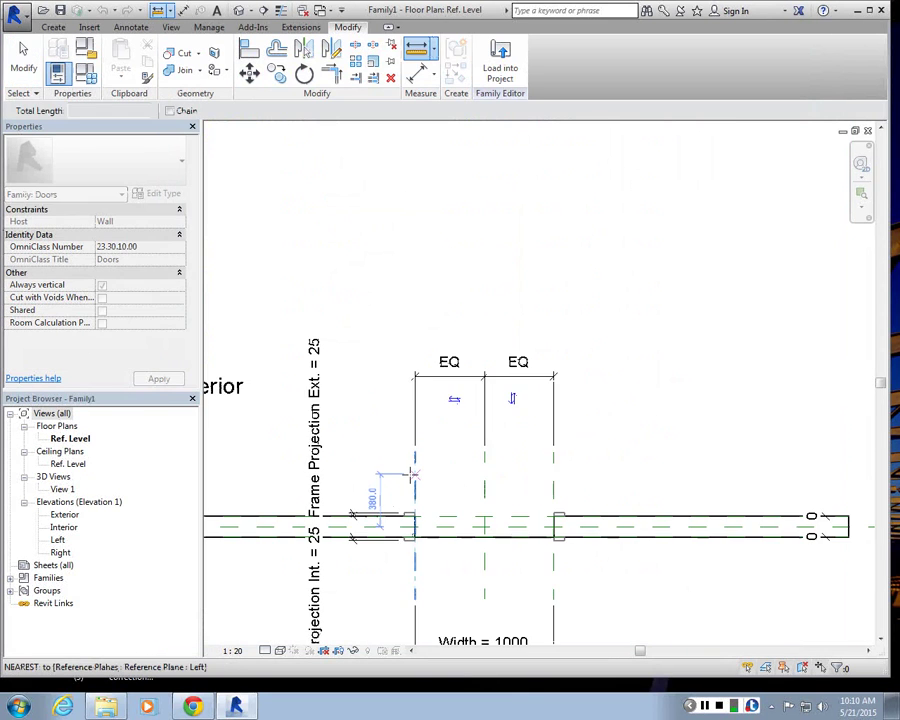
{"action": "left_click", "coordinate": [415, 473]}
{"action": "left_click", "coordinate": [484, 473]}
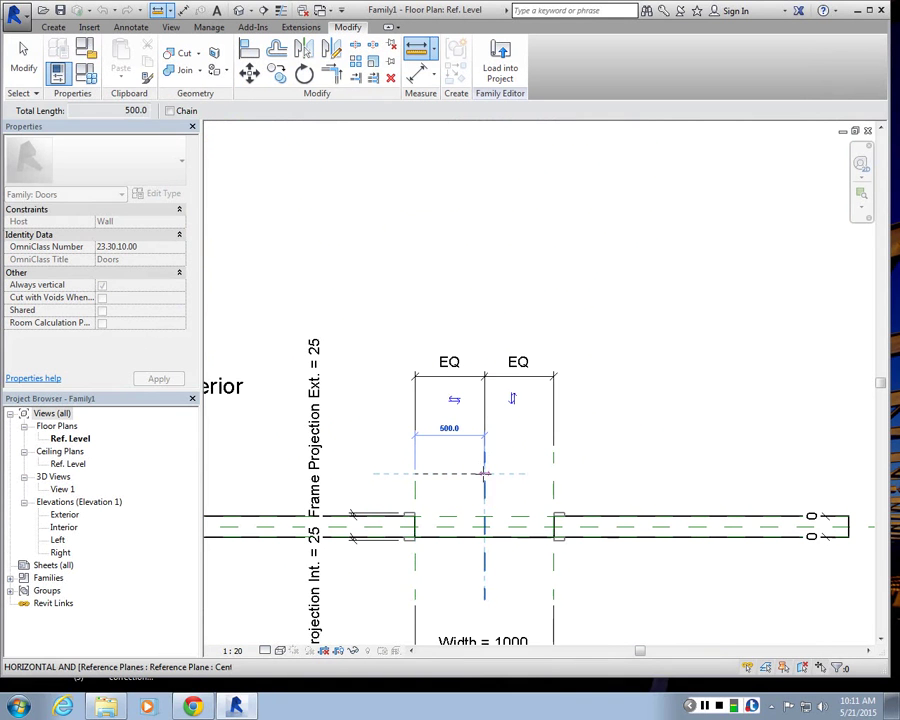
{"action": "key", "text": "Escape"}
{"action": "key", "text": "Escape"}
{"action": "scroll", "coordinate": [416, 386], "scroll_direction": "down", "scroll_amount": 4}
- Close the metric door family and create a new family from the Door.rft template in the English_I folder
{"action": "left_click", "coordinate": [868, 131]}
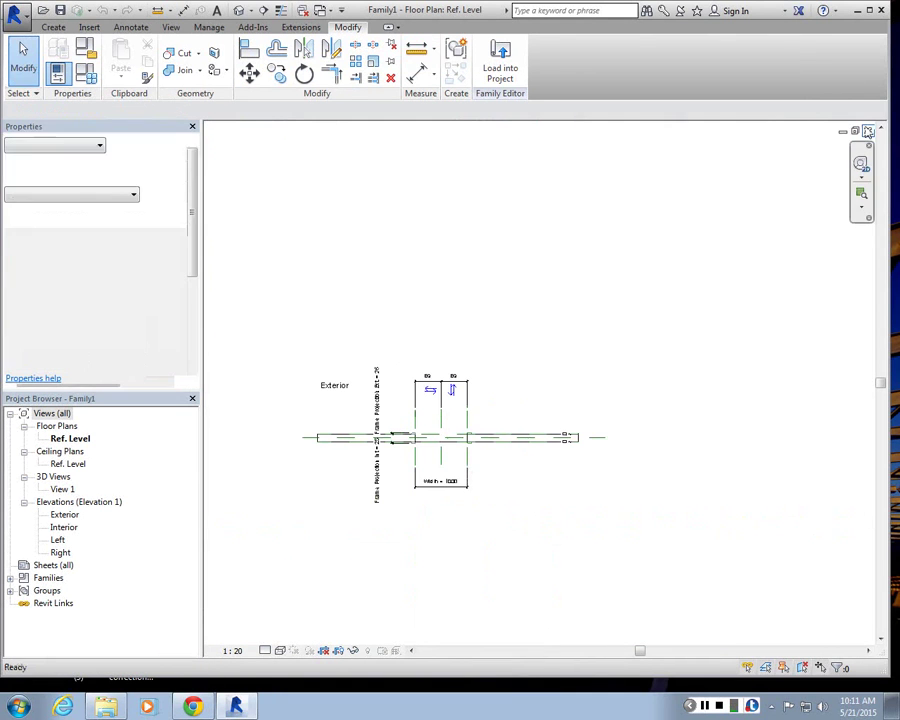
{"action": "left_click", "coordinate": [17, 18]}
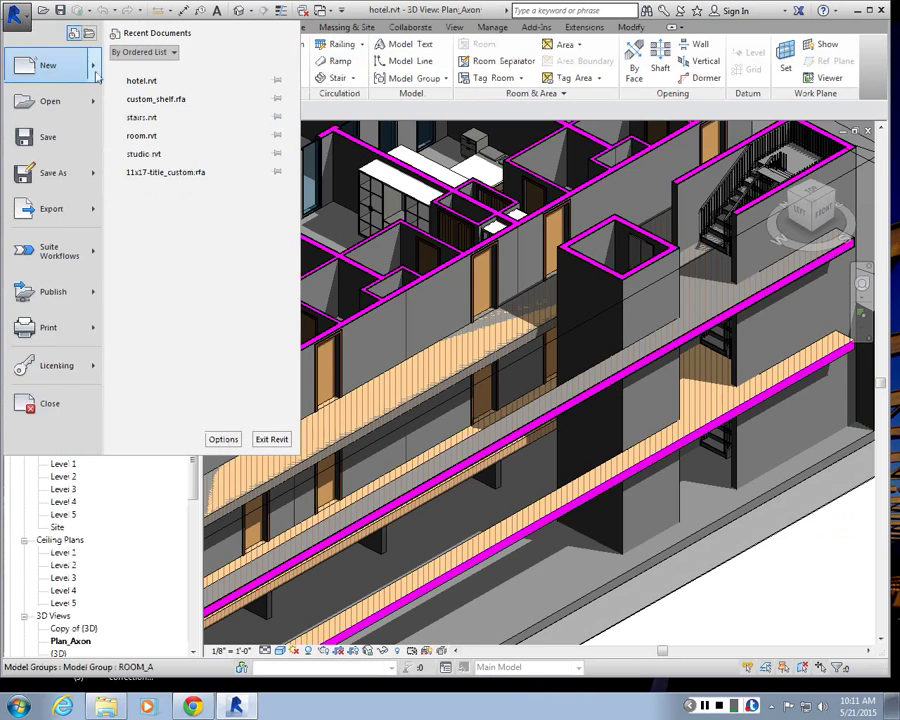
{"action": "mouse_move", "coordinate": [93, 70]}
{"action": "left_click", "coordinate": [155, 108]}
{"action": "left_click", "coordinate": [289, 120]}
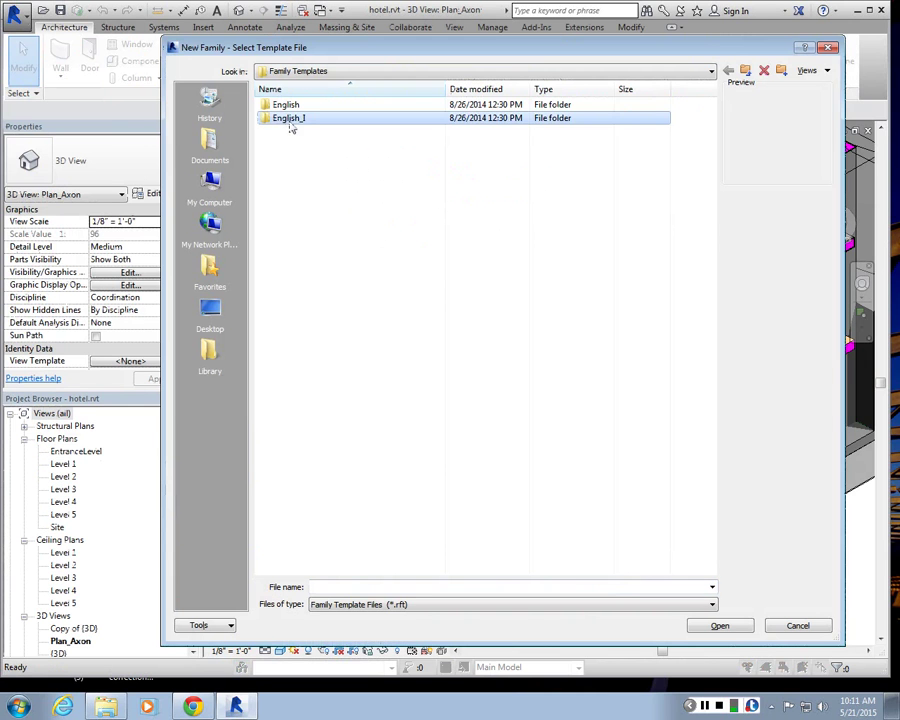
{"action": "double_click", "coordinate": [290, 119]}
{"action": "double_click", "coordinate": [290, 378]}
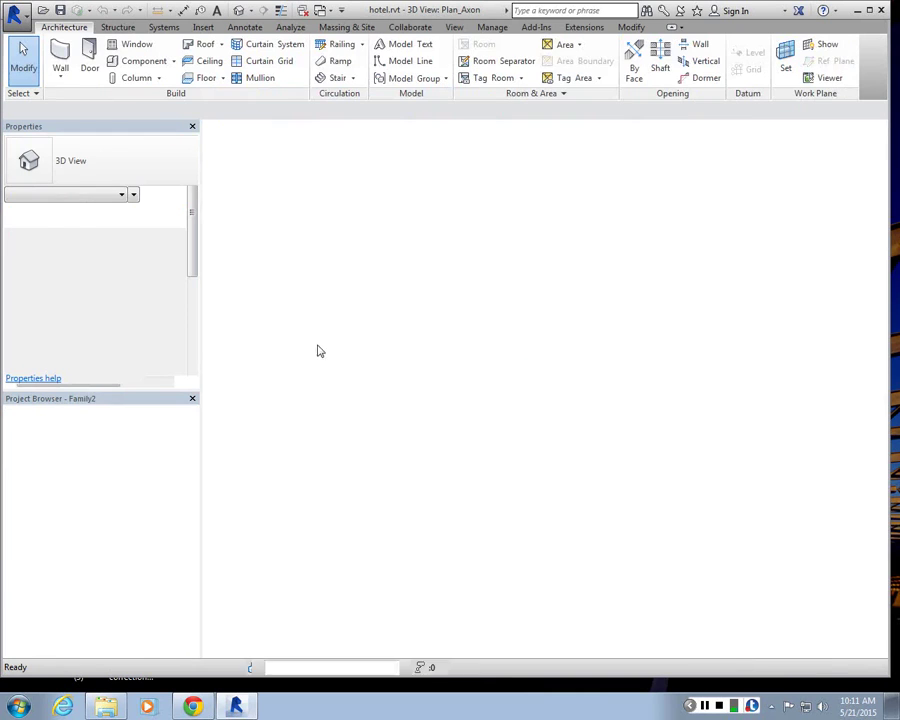
- Examine the imperial door family's Ref. Level plan and the height and width parameters in its Family Types
{"action": "scroll", "coordinate": [428, 271], "scroll_direction": "up", "scroll_amount": 3}
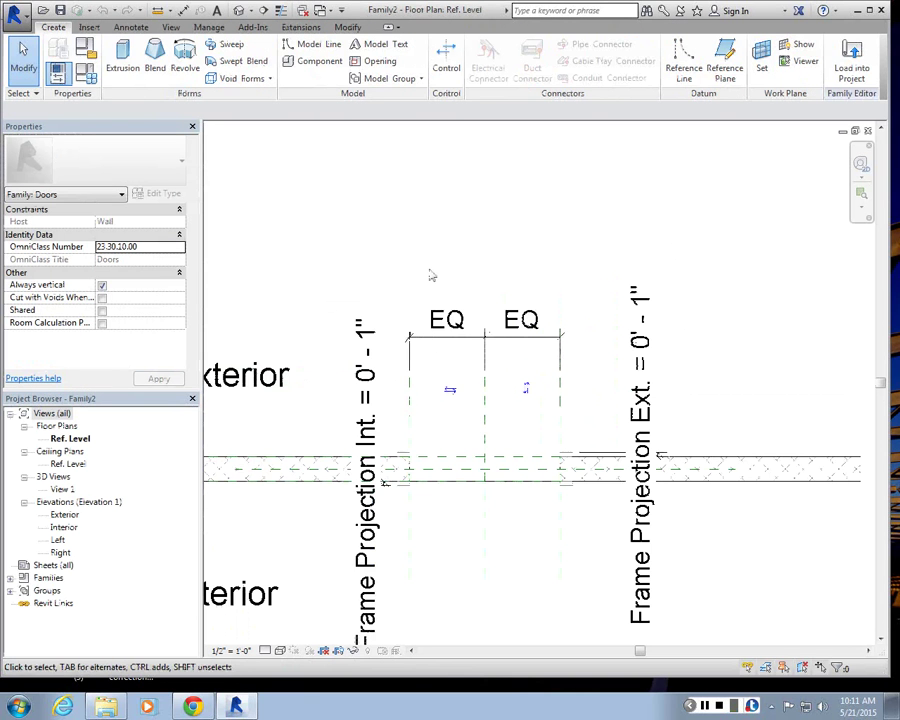
{"action": "scroll", "coordinate": [550, 490], "scroll_direction": "down", "scroll_amount": 1}
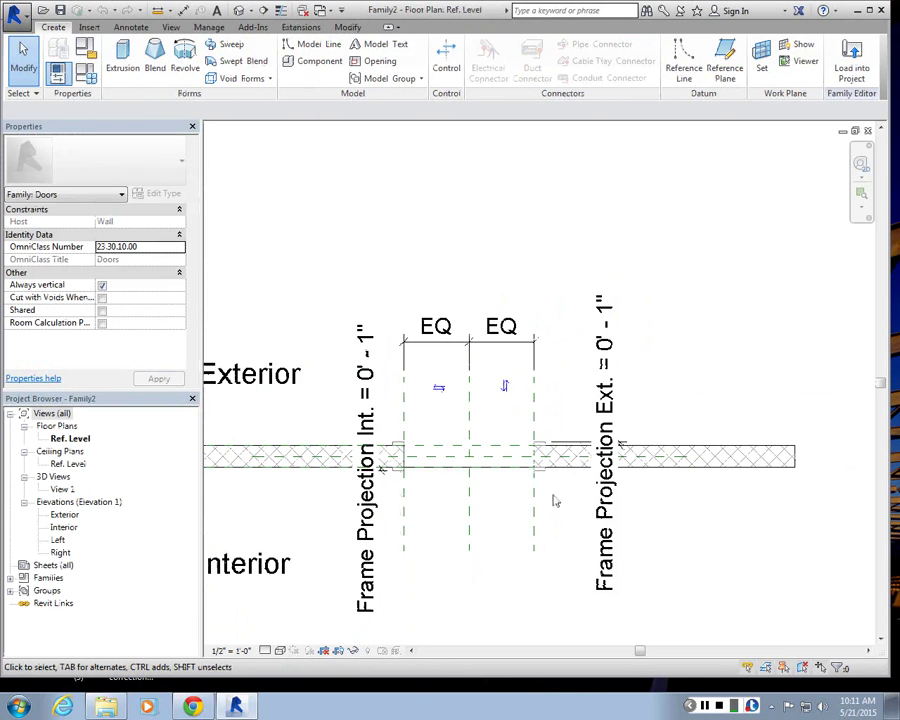
{"action": "scroll", "coordinate": [390, 352], "scroll_direction": "down", "scroll_amount": 1}
{"action": "scroll", "coordinate": [516, 428], "scroll_direction": "up", "scroll_amount": 2}
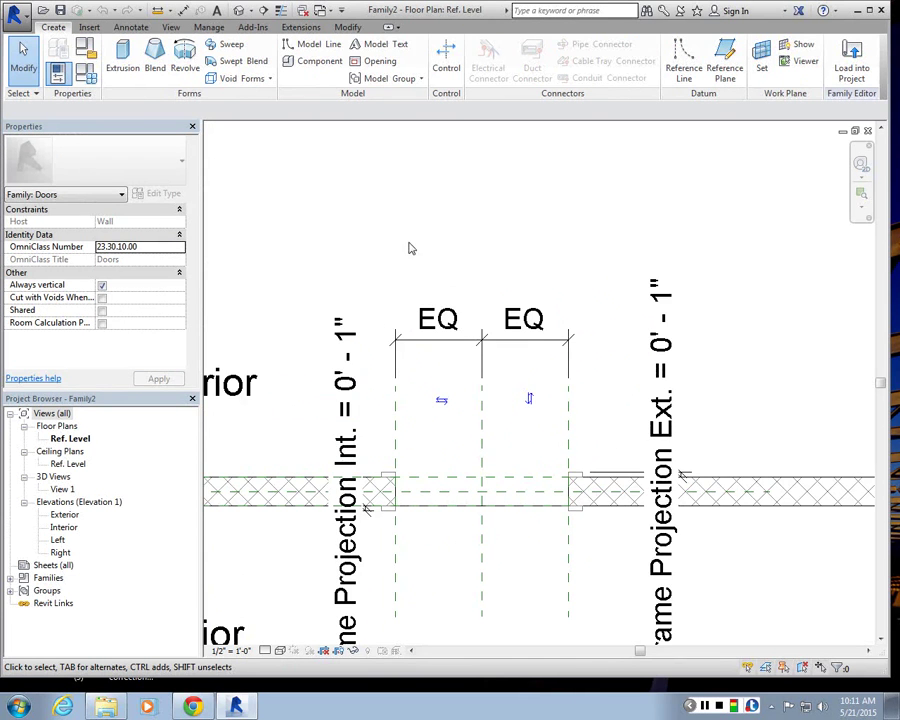
{"action": "scroll", "coordinate": [468, 295], "scroll_direction": "down", "scroll_amount": 1}
{"action": "scroll", "coordinate": [468, 295], "scroll_direction": "up", "scroll_amount": 1}
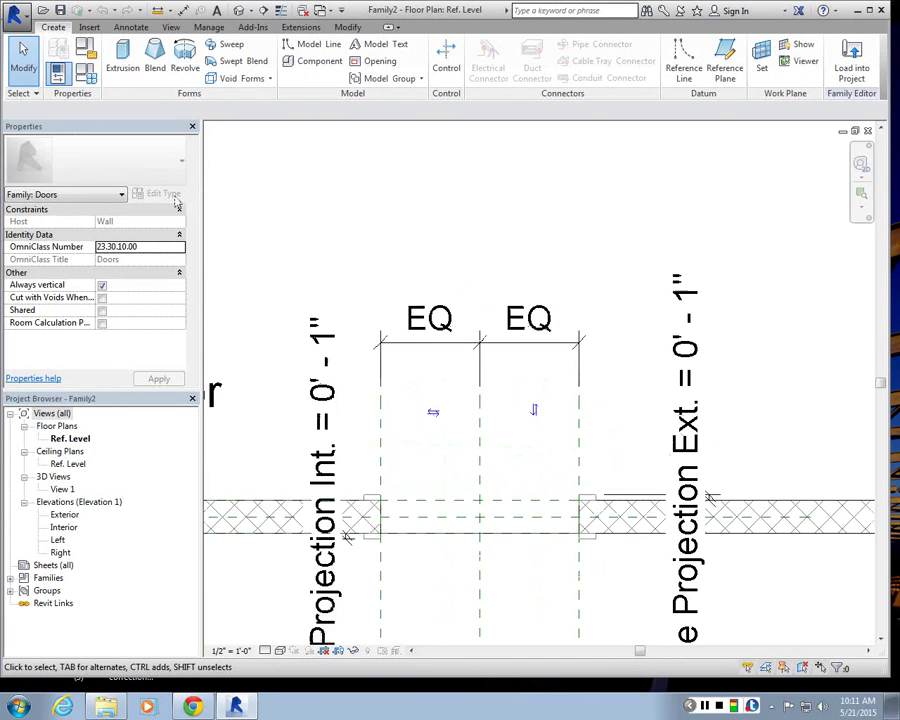
{"action": "left_click", "coordinate": [80, 75]}
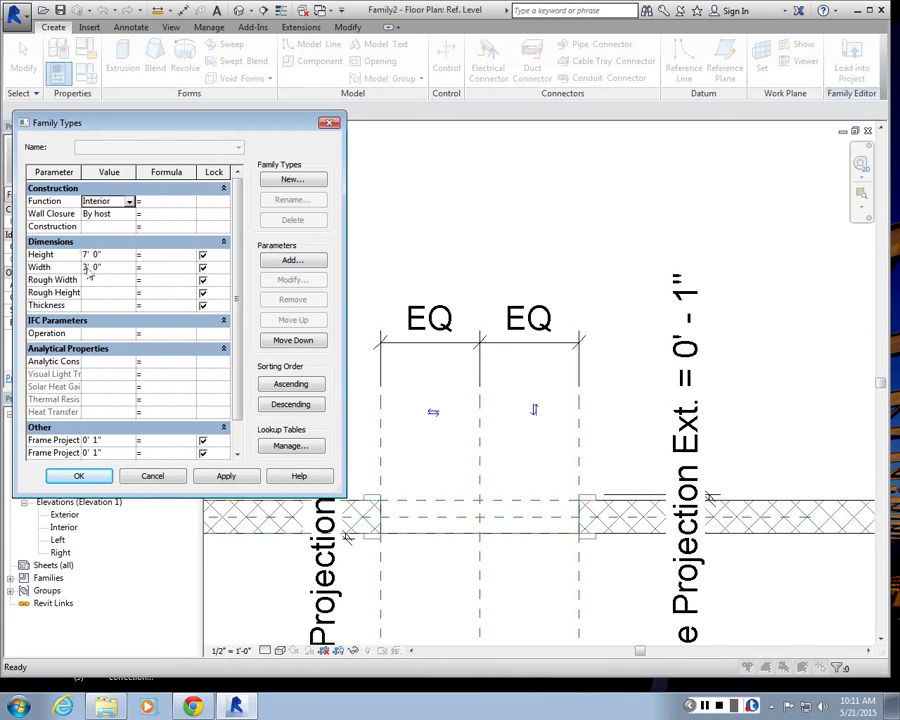
{"action": "left_click", "coordinate": [329, 124]}
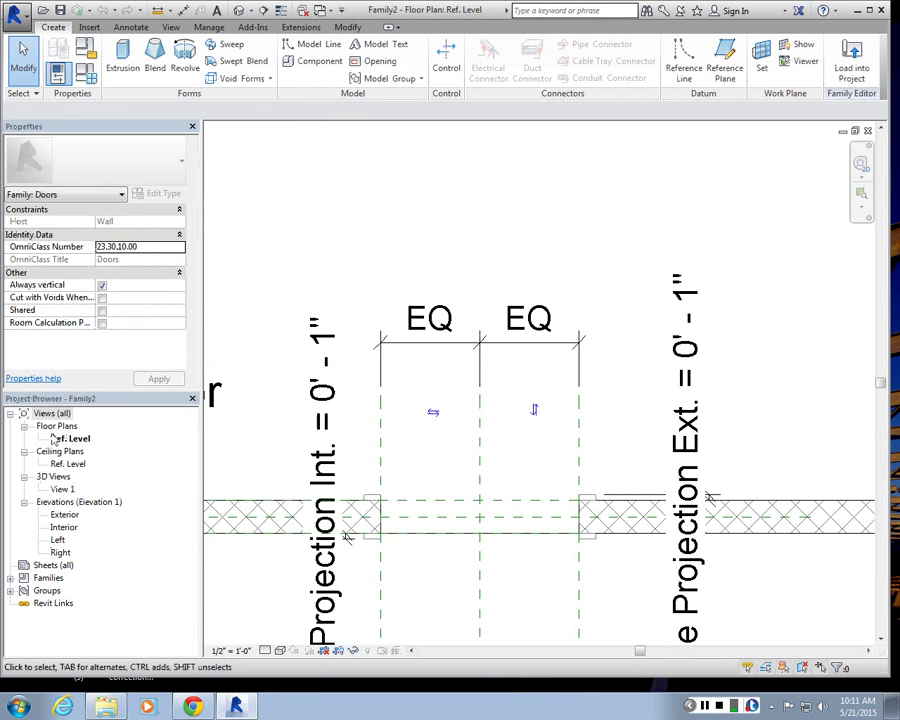
- Open the 3D view View 1 and examine the door opening and its frame extrusion in the host wall
{"action": "double_click", "coordinate": [62, 489]}
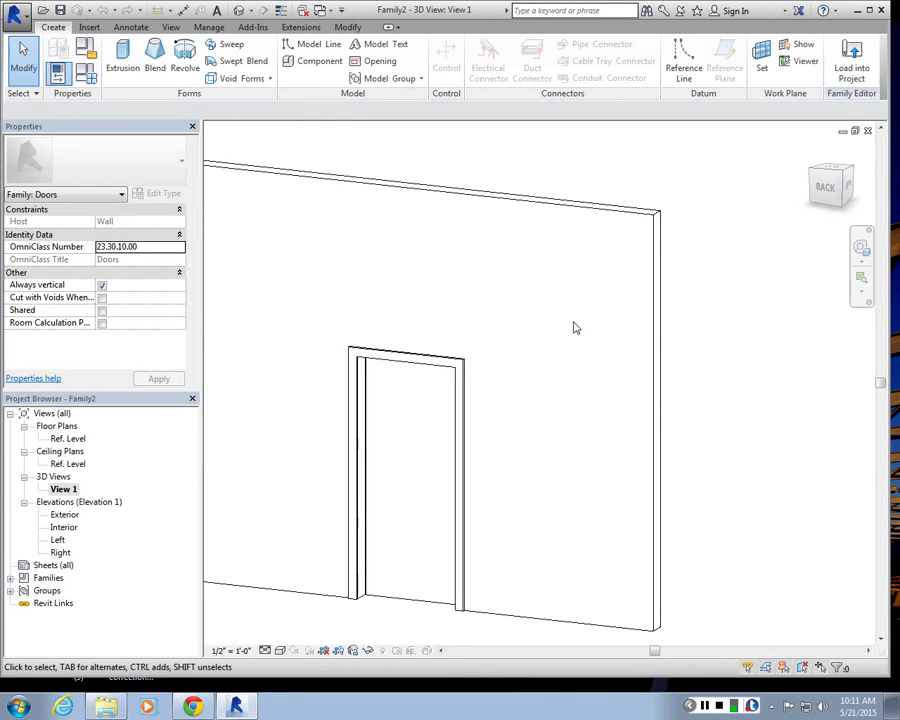
{"action": "middle_click_drag", "start_coordinate": [575, 328], "coordinate": [381, 388], "text": "shift"}
{"action": "middle_click_drag", "start_coordinate": [420, 483], "coordinate": [414, 426]}
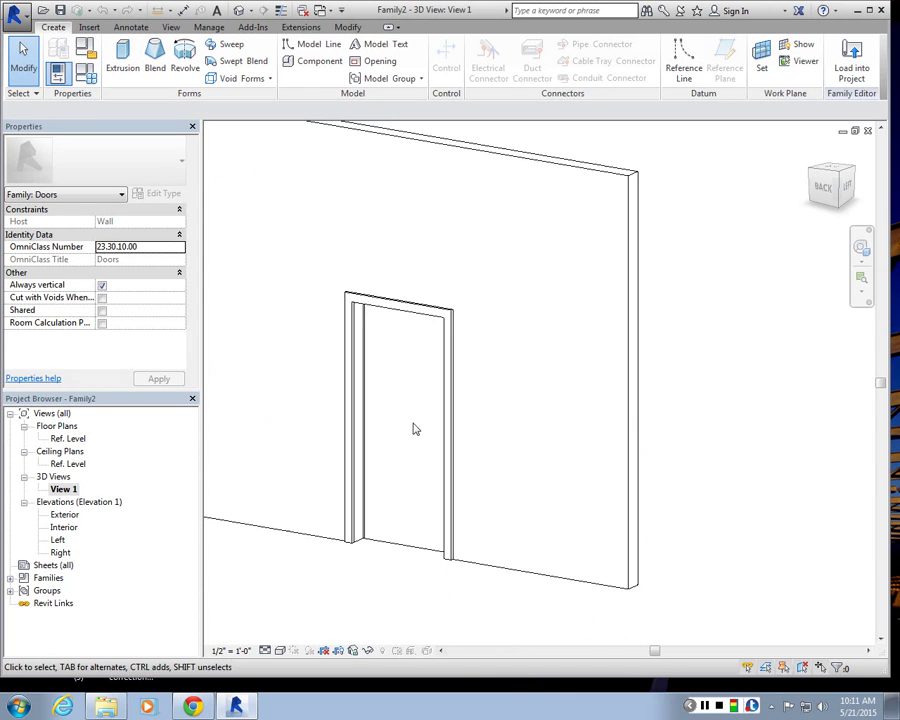
{"action": "left_click", "coordinate": [352, 303]}
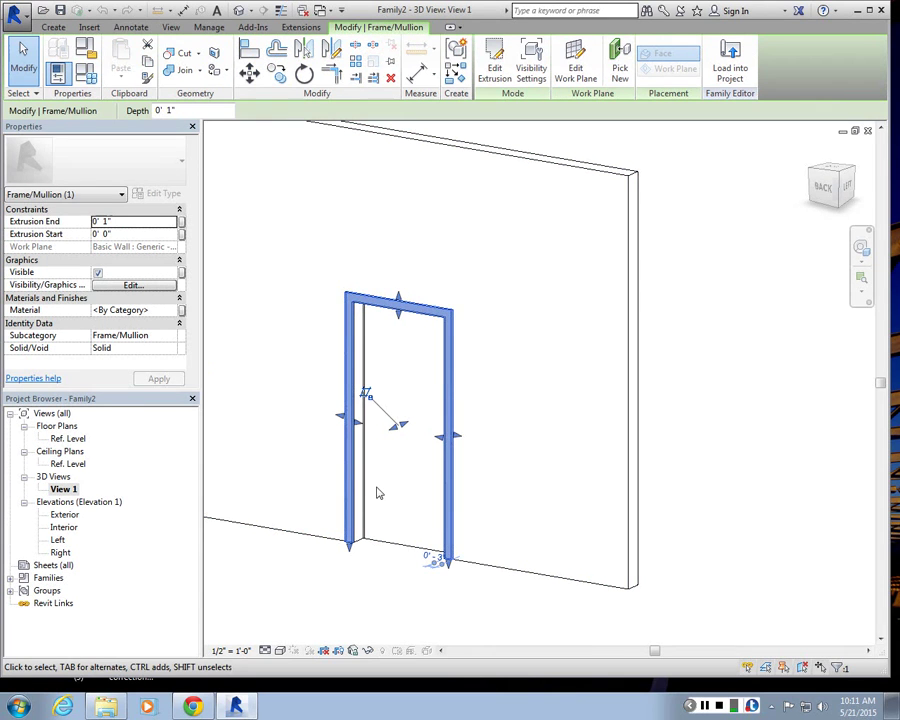
{"action": "left_click", "coordinate": [307, 544]}
{"action": "scroll", "coordinate": [316, 377], "scroll_direction": "up", "scroll_amount": 2}
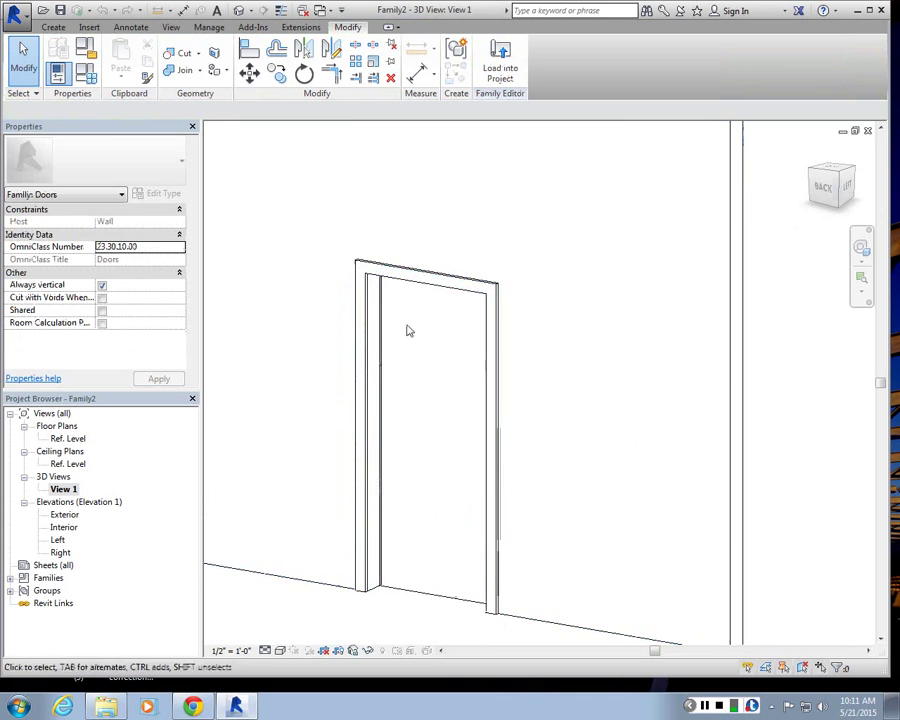
{"action": "scroll", "coordinate": [408, 327], "scroll_direction": "down", "scroll_amount": 3}
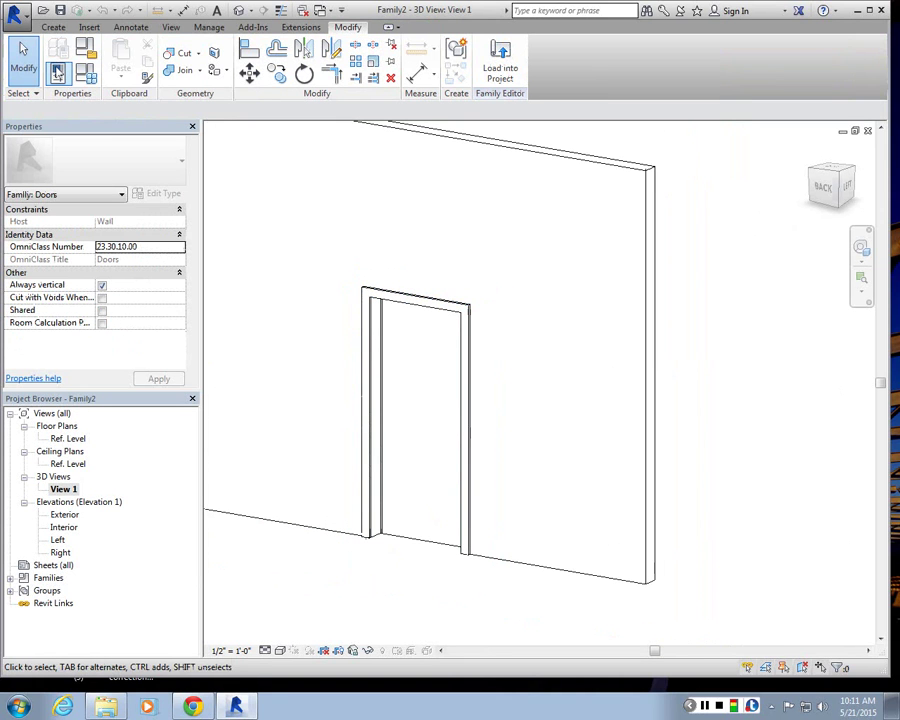
- Review the family type parameters, set the door Width to 4' and apply it to the model
{"action": "left_click", "coordinate": [87, 76]}
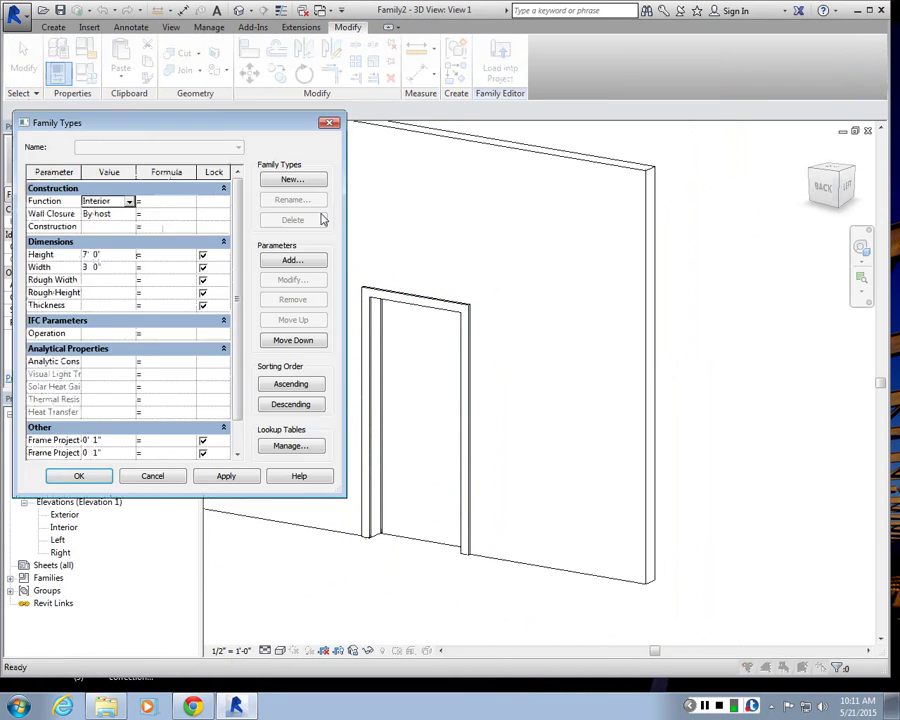
{"action": "scroll", "coordinate": [237, 343], "scroll_direction": "down", "scroll_amount": 1}
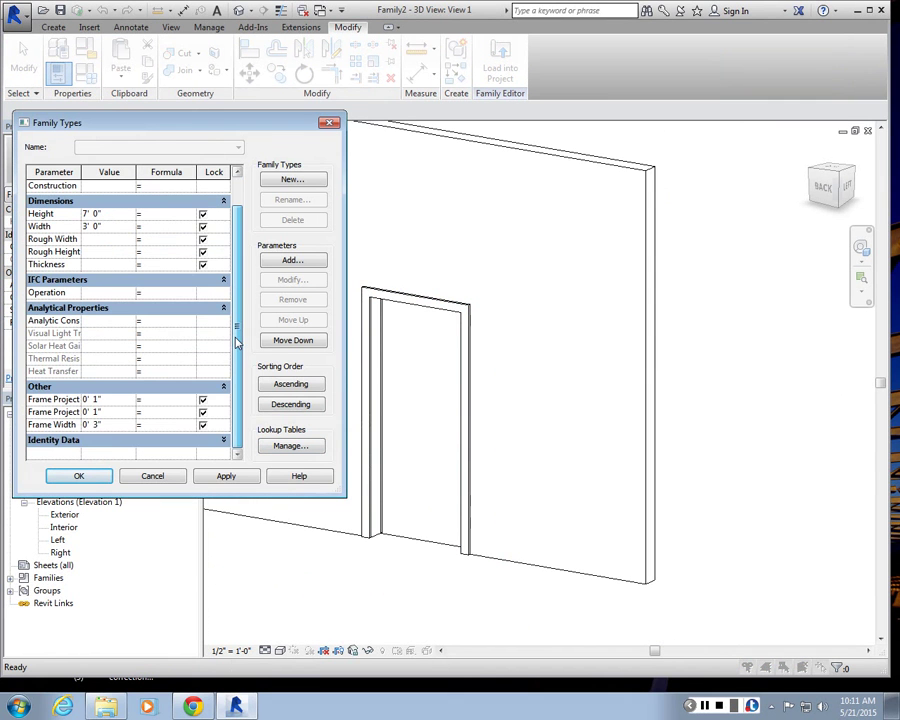
{"action": "scroll", "coordinate": [237, 343], "scroll_direction": "up", "scroll_amount": 1}
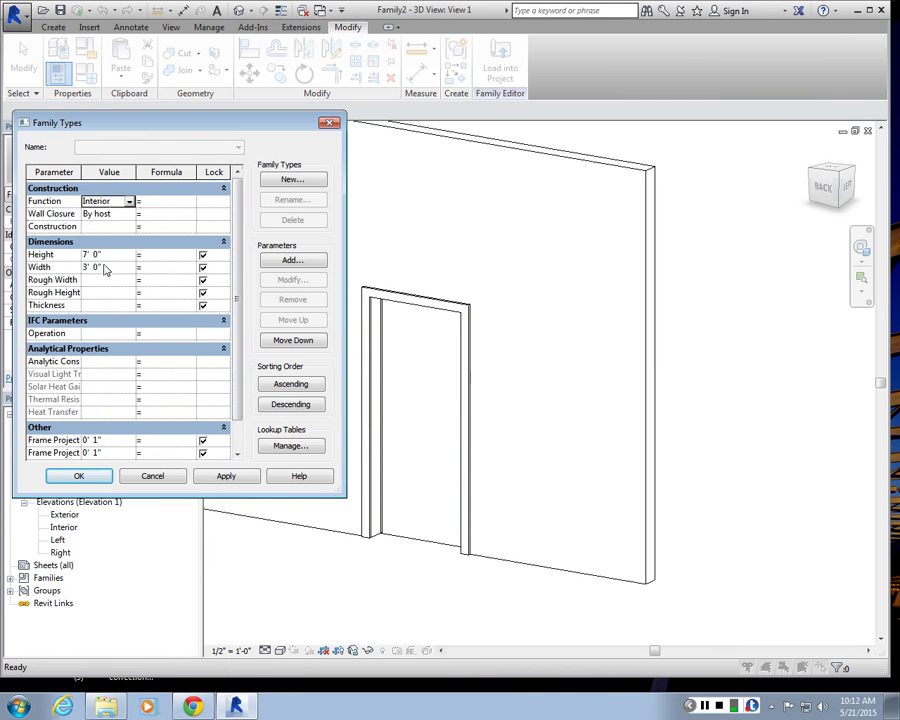
{"action": "left_click", "coordinate": [105, 268]}
{"action": "left_click", "coordinate": [105, 268]}
{"action": "type", "text": "4"}
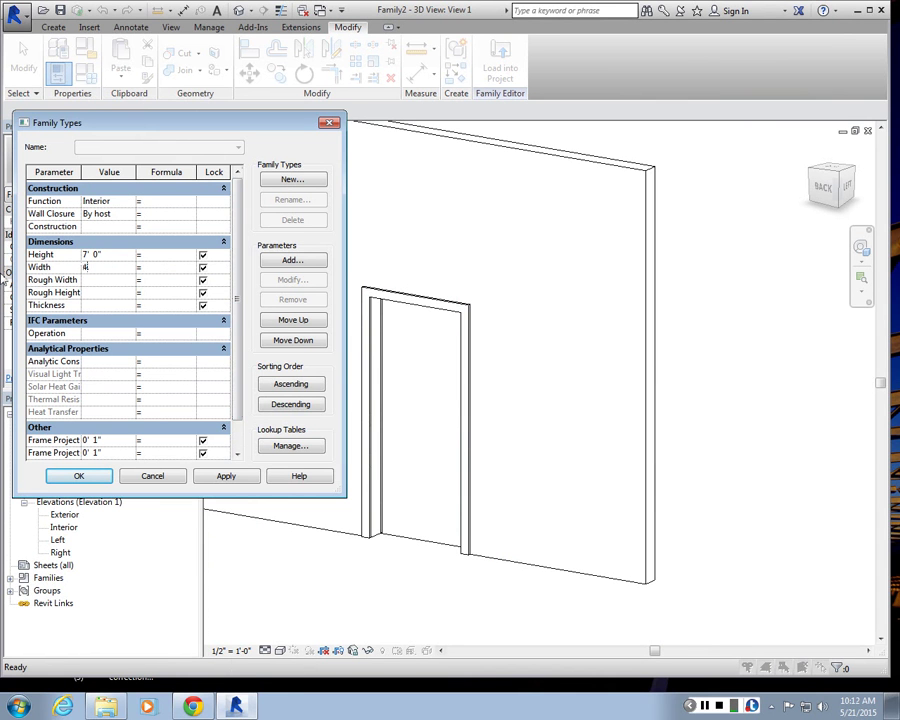
{"action": "left_click", "coordinate": [226, 476]}
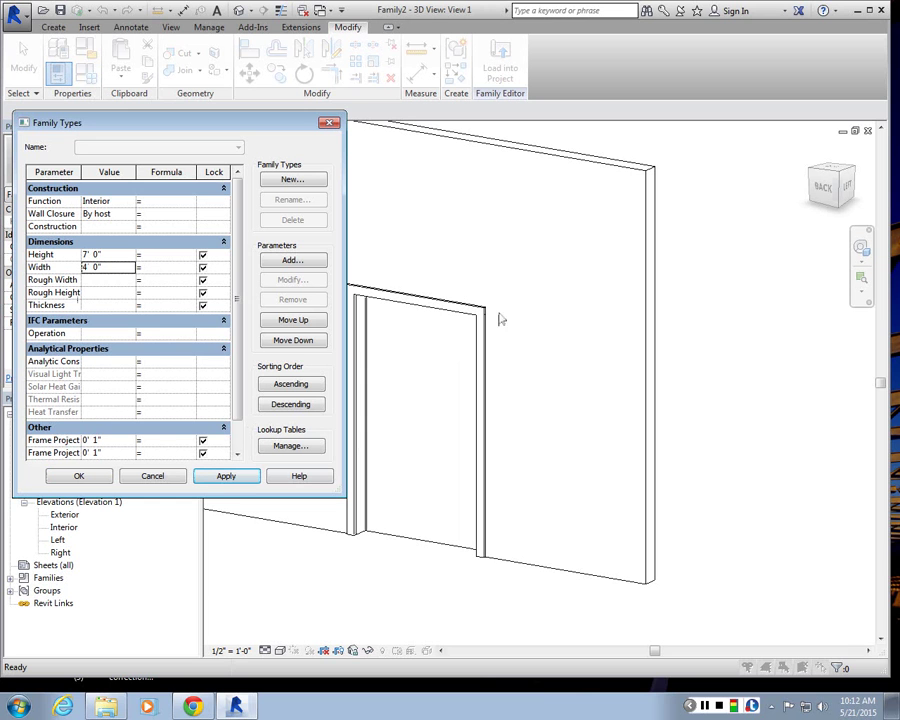
- Set the door Height to 8', accept the family type changes and return to the Ref. Level floor plan
{"action": "left_click", "coordinate": [126, 254]}
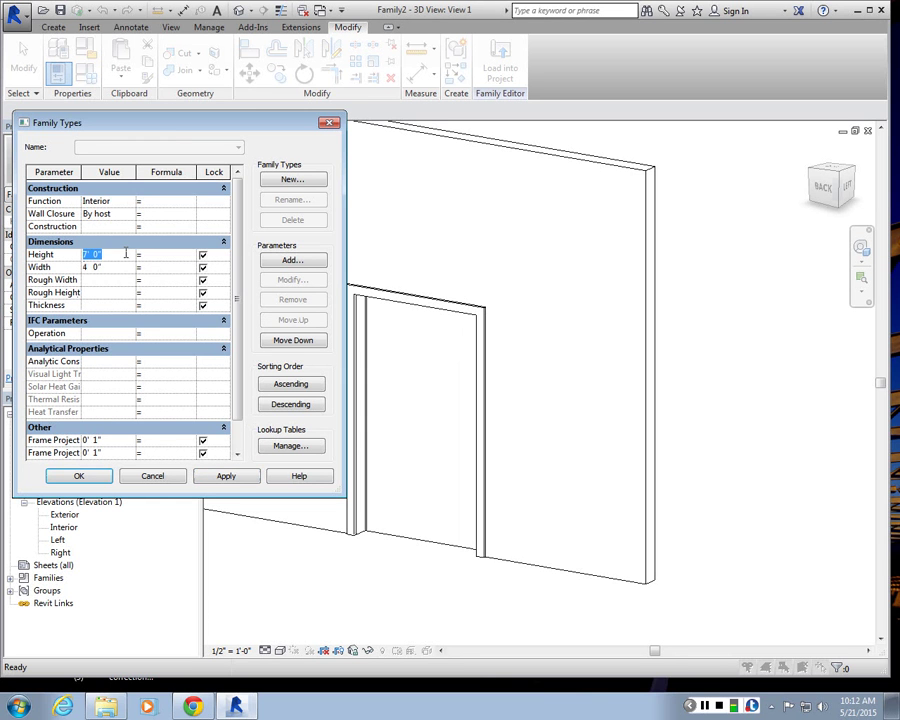
{"action": "type", "text": "8"}
{"action": "key", "text": "Tab"}
{"action": "left_click", "coordinate": [226, 476]}
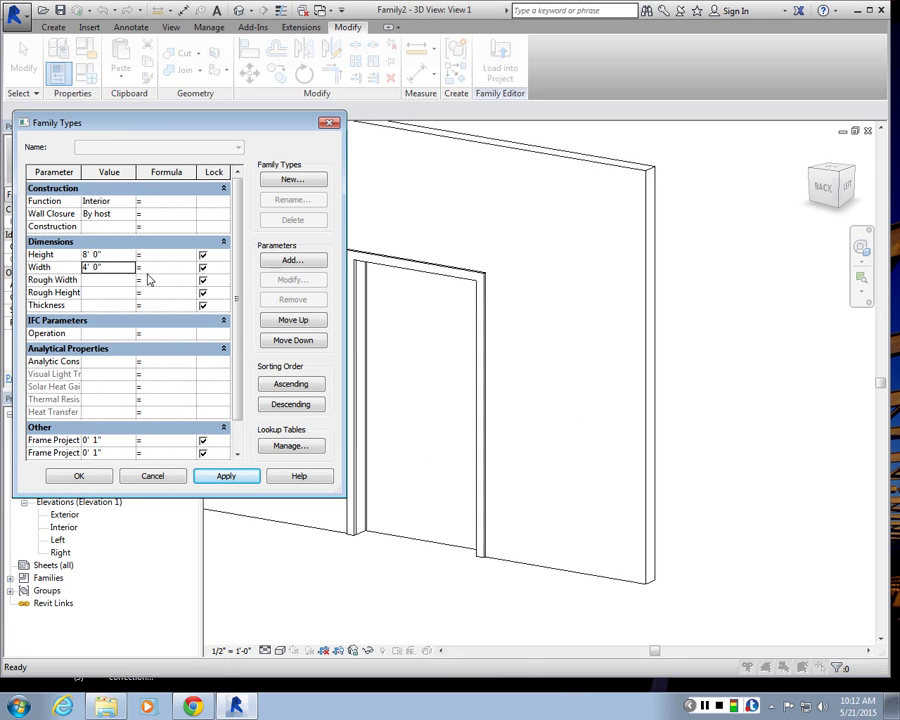
{"action": "left_click", "coordinate": [79, 476]}
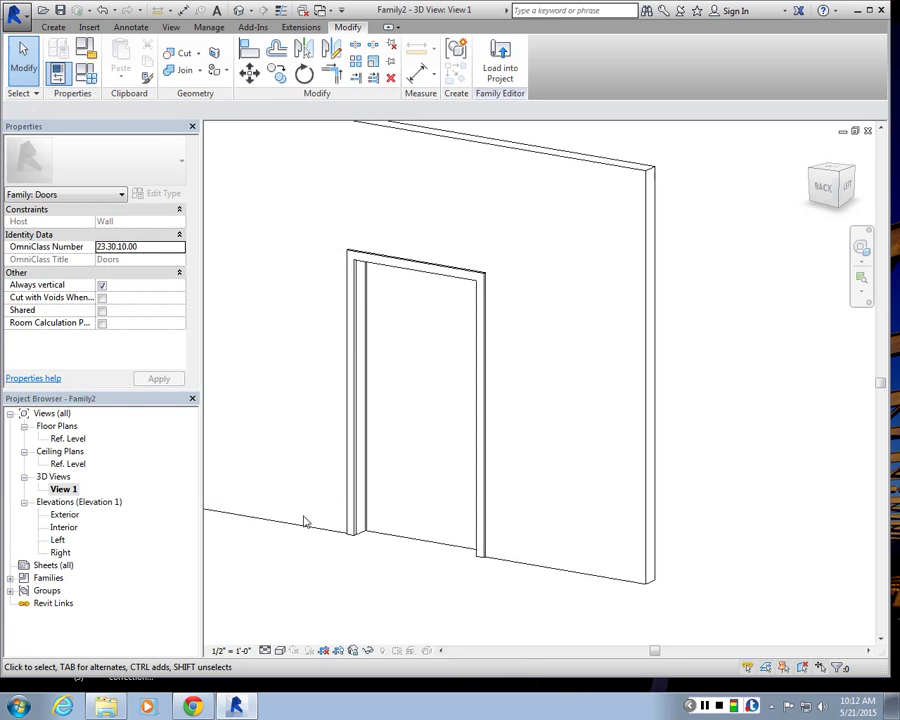
{"action": "double_click", "coordinate": [68, 438]}
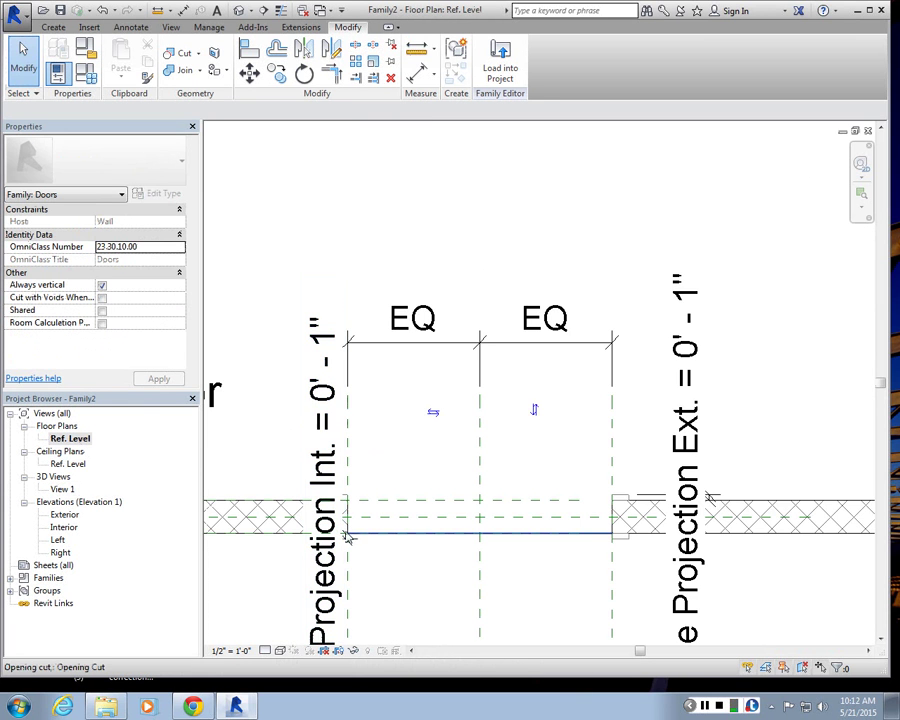
- Examine the door opening between its side reference planes and the Exterior reference plane in the Ref. Level plan
{"action": "scroll", "coordinate": [345, 530], "scroll_direction": "up", "scroll_amount": 2}
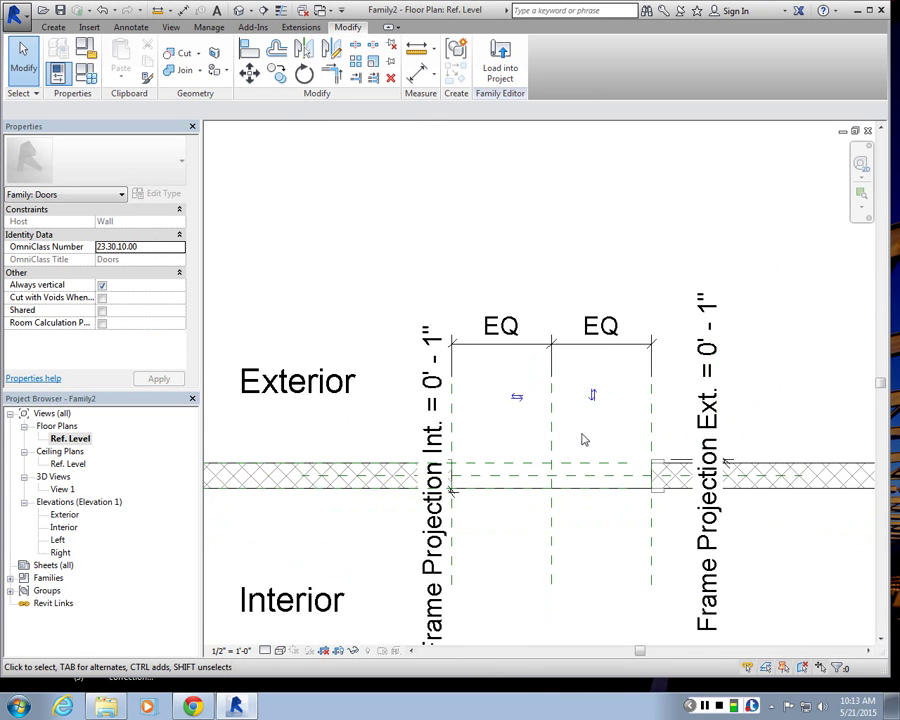
{"action": "scroll", "coordinate": [584, 440], "scroll_direction": "up", "scroll_amount": 3}
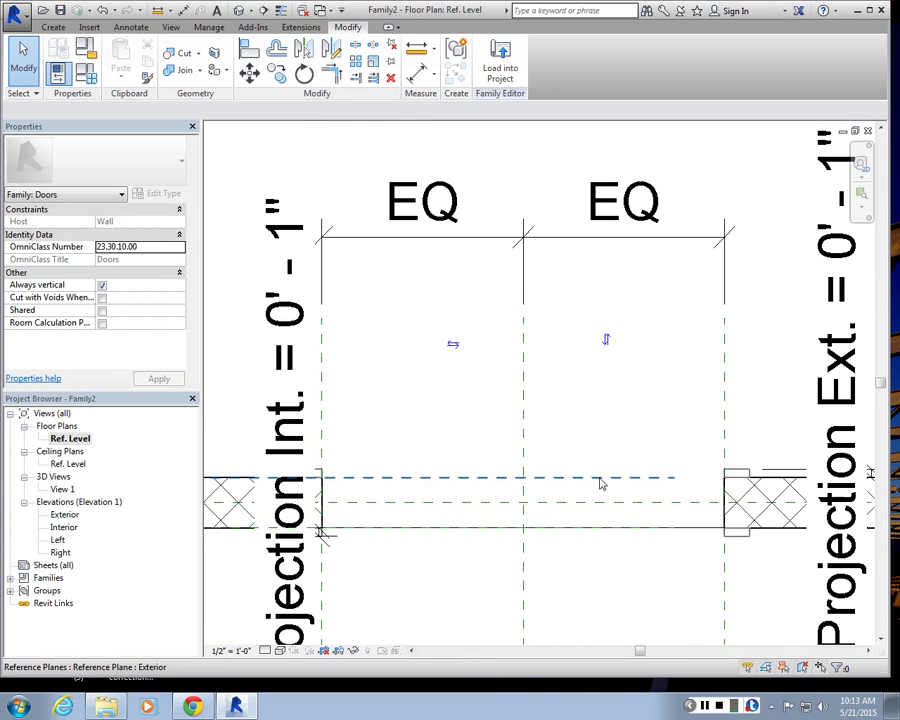
{"action": "left_click", "coordinate": [600, 479]}
{"action": "scroll", "coordinate": [546, 440], "scroll_direction": "down", "scroll_amount": 3}
{"action": "scroll", "coordinate": [584, 450], "scroll_direction": "up", "scroll_amount": 1}
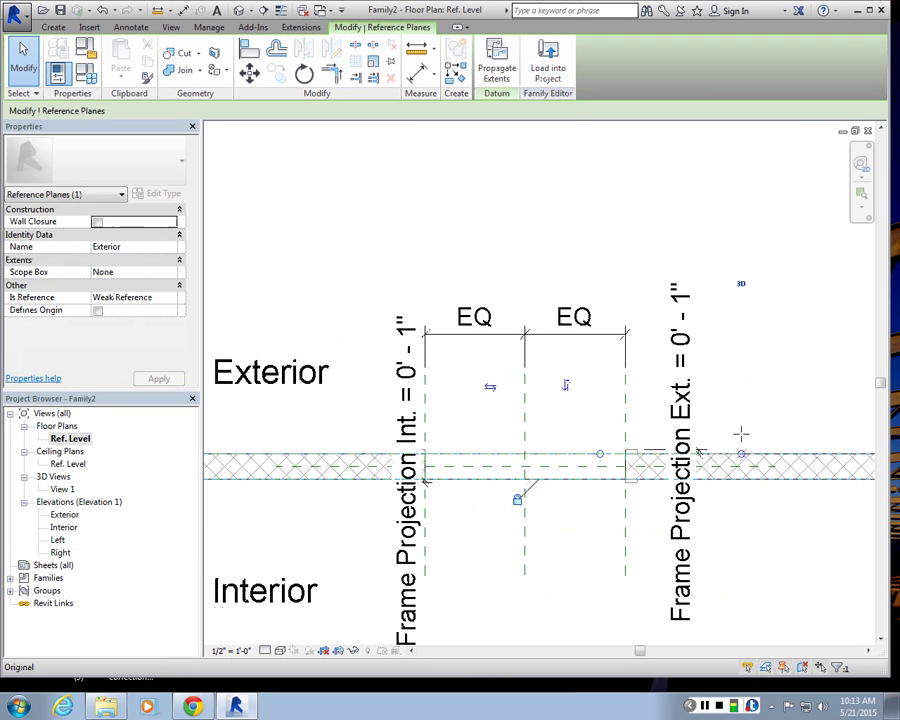
{"action": "key", "text": "Escape"}
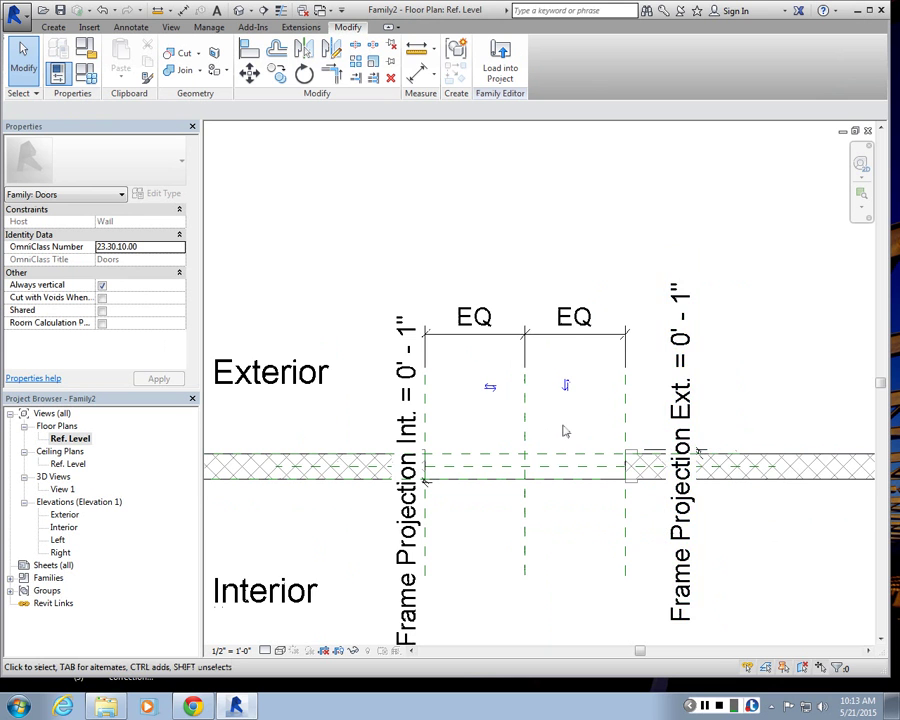
{"action": "scroll", "coordinate": [560, 428], "scroll_direction": "up", "scroll_amount": 3}
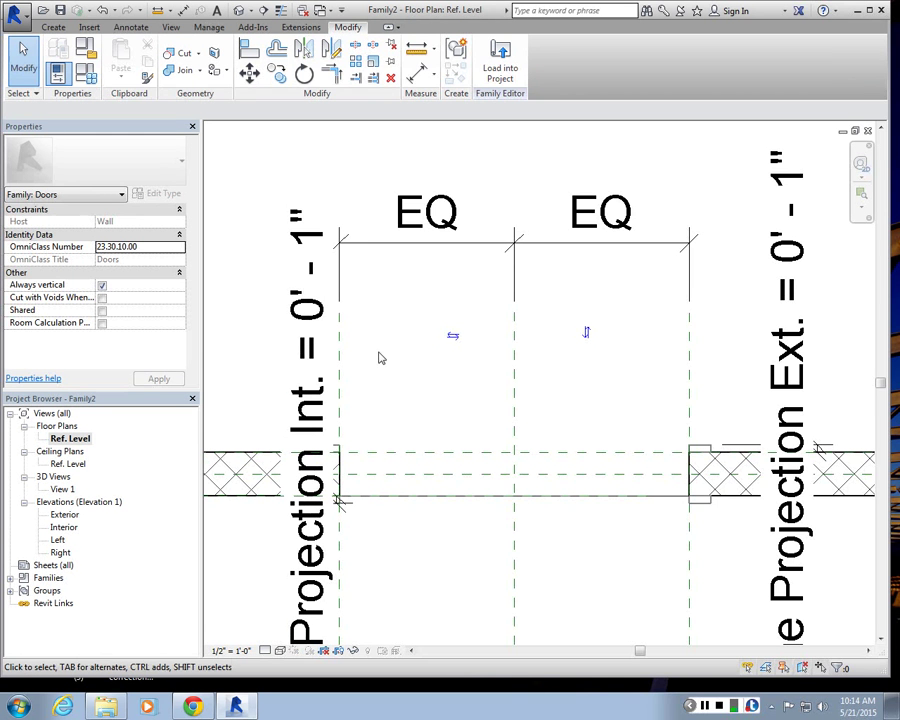
- Start an Extrusion and sketch a thin rectangle across the full door opening, along the Exterior reference plane between the Left and Right planes
{"action": "left_click", "coordinate": [45, 27]}
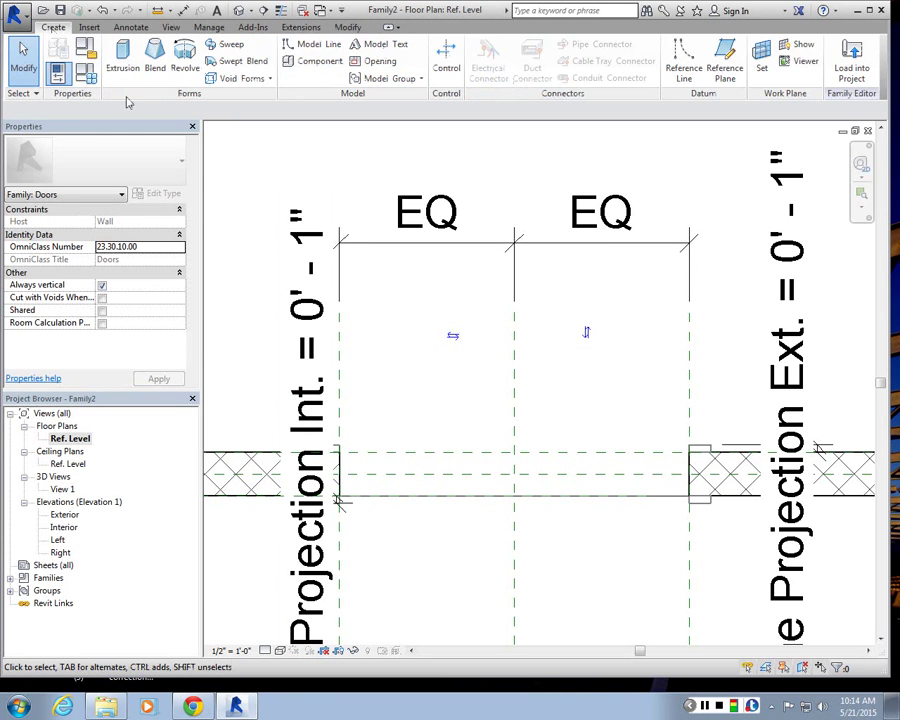
{"action": "left_click", "coordinate": [122, 58]}
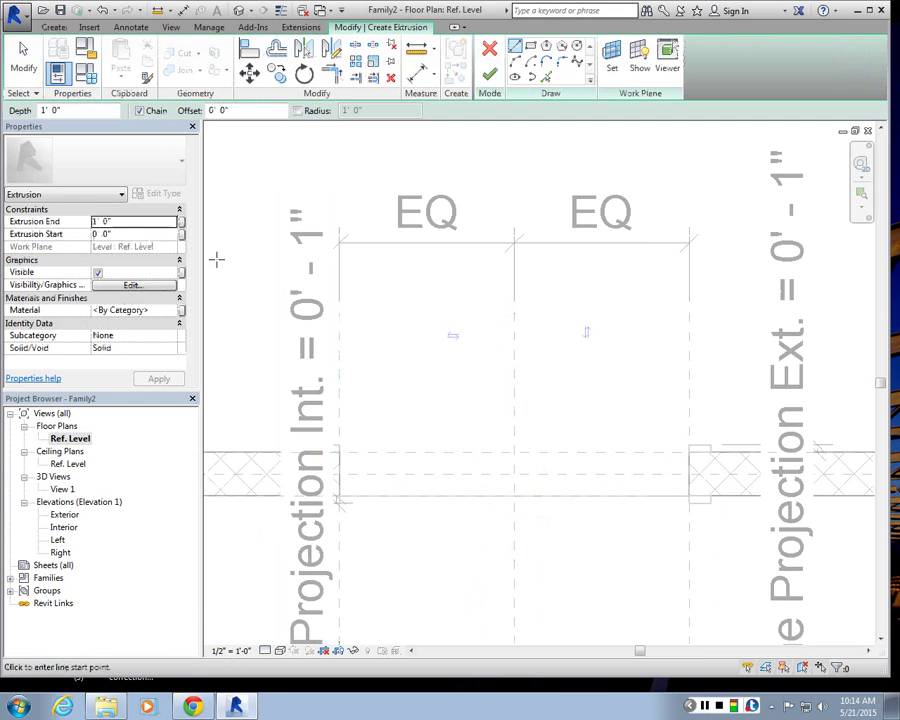
{"action": "left_click", "coordinate": [531, 48]}
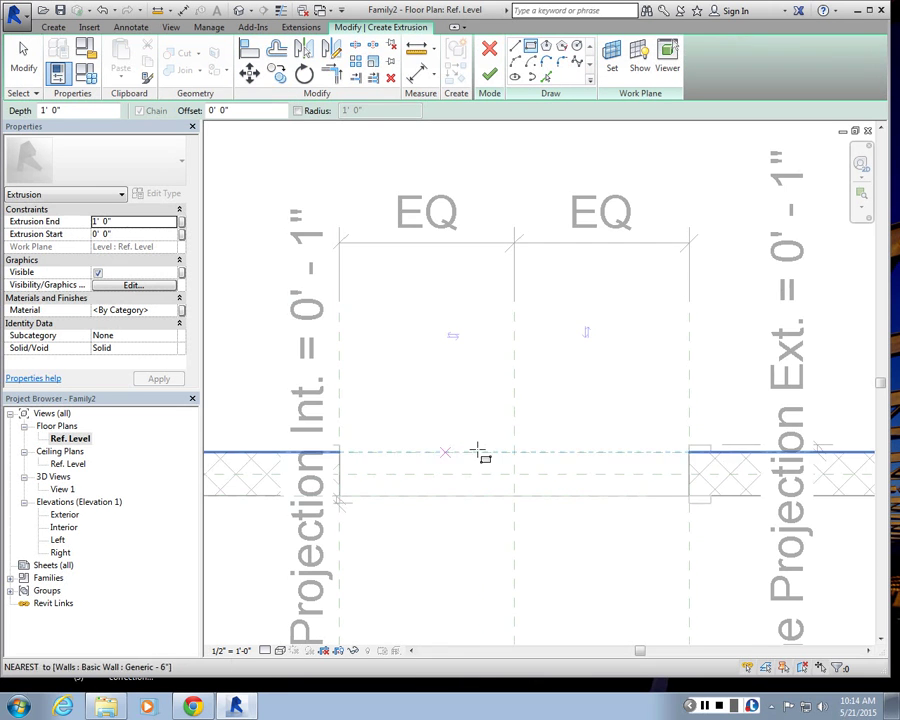
{"action": "scroll", "coordinate": [470, 460], "scroll_direction": "down", "scroll_amount": 1}
{"action": "scroll", "coordinate": [407, 458], "scroll_direction": "up", "scroll_amount": 1}
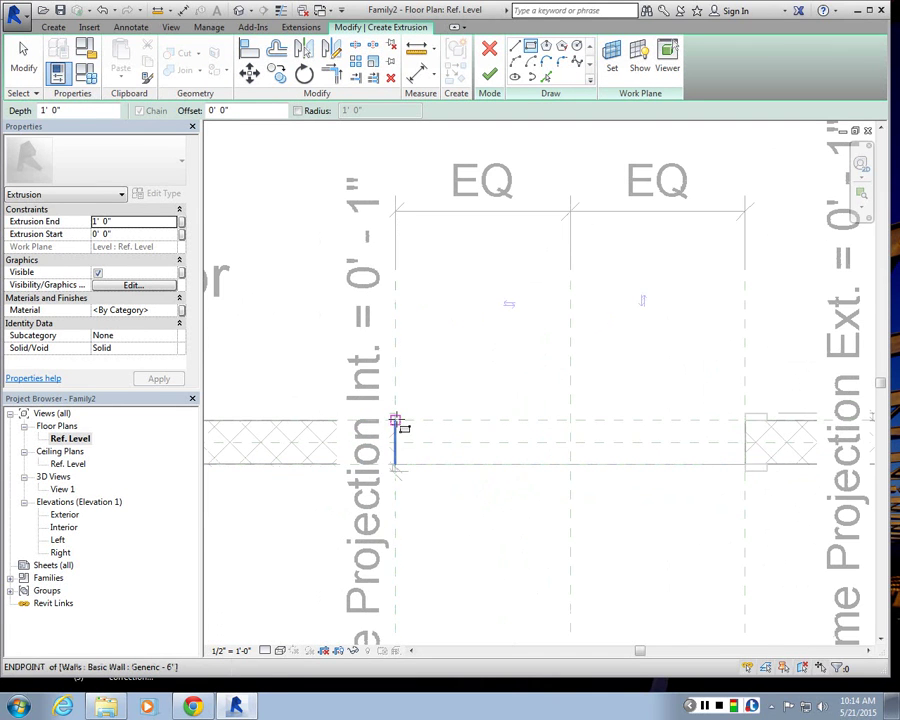
{"action": "left_click", "coordinate": [397, 423]}
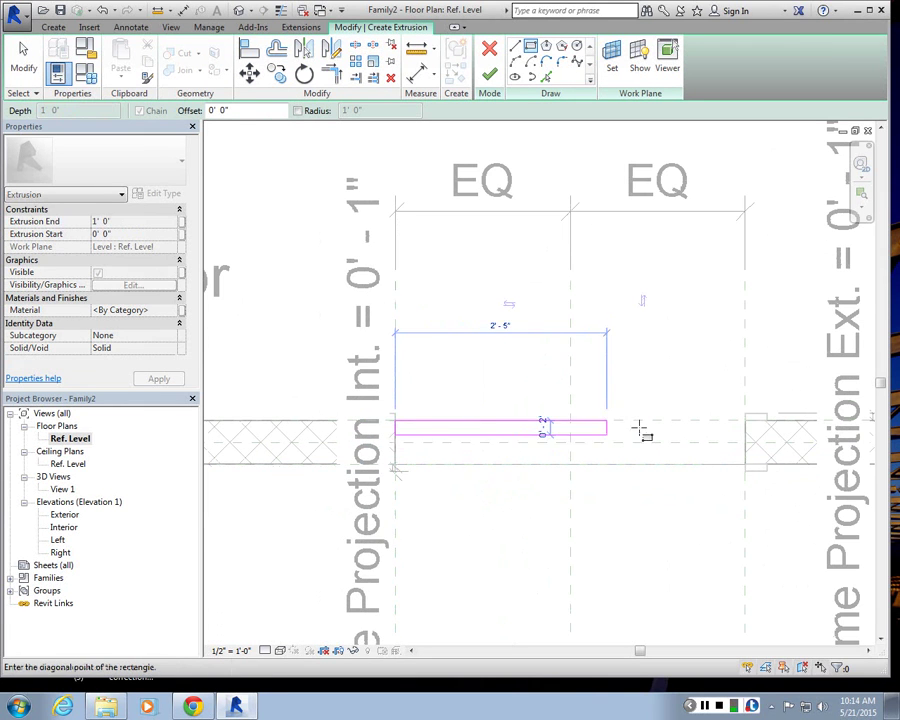
{"action": "scroll", "coordinate": [746, 428], "scroll_direction": "up", "scroll_amount": 2}
{"action": "left_click", "coordinate": [746, 428]}
- Lock the rectangle's exterior edge and both ends to their reference planes and finish the extrusion with a 1' 0" depth
{"action": "scroll", "coordinate": [617, 436], "scroll_direction": "down", "scroll_amount": 2}
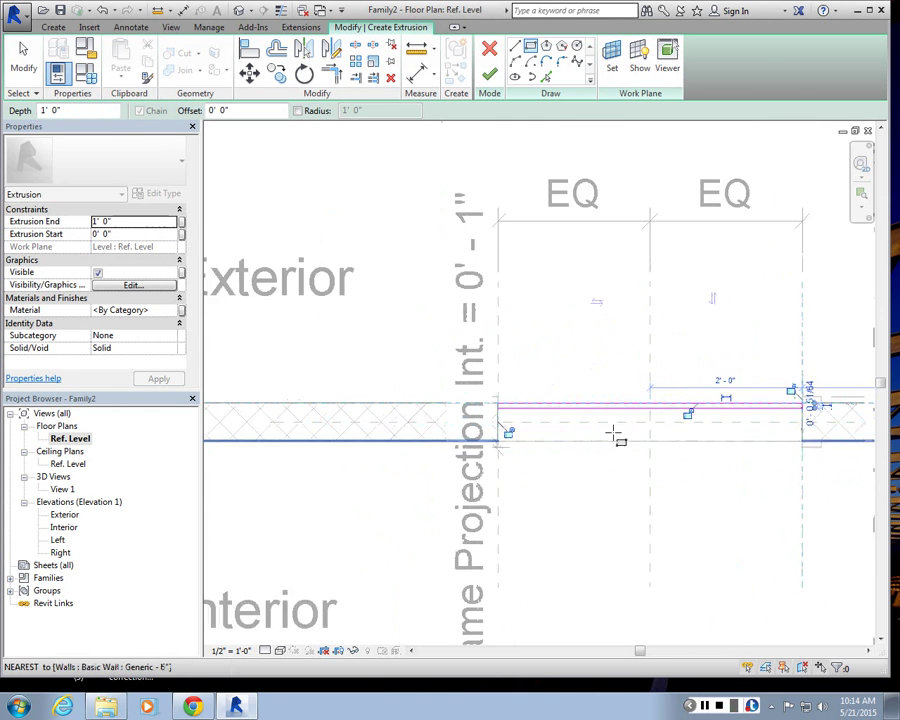
{"action": "scroll", "coordinate": [636, 408], "scroll_direction": "up", "scroll_amount": 1}
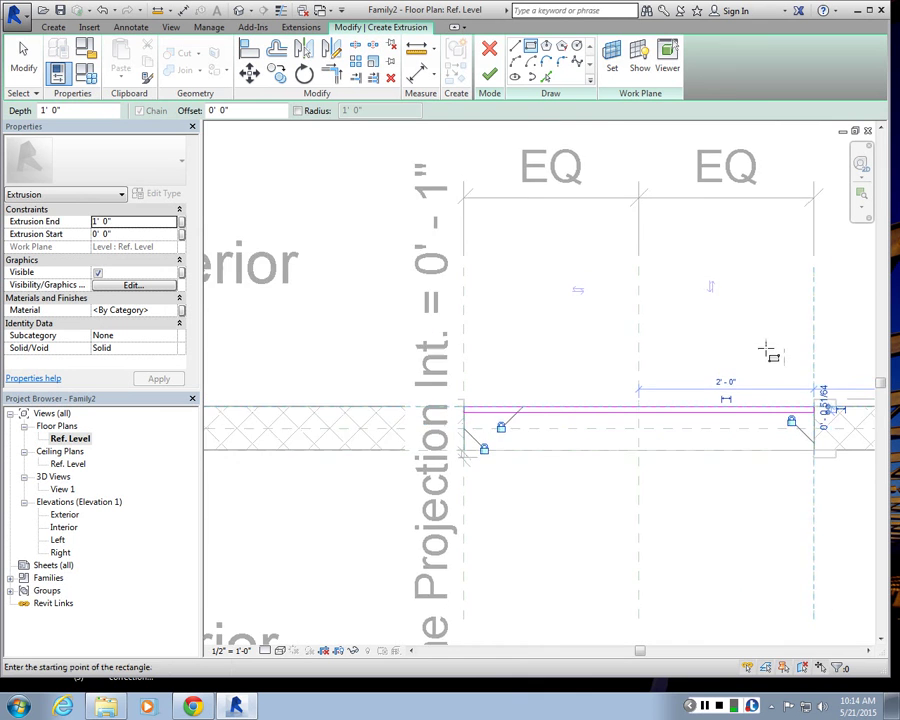
{"action": "scroll", "coordinate": [735, 352], "scroll_direction": "down", "scroll_amount": 2}
{"action": "left_click", "coordinate": [489, 75]}
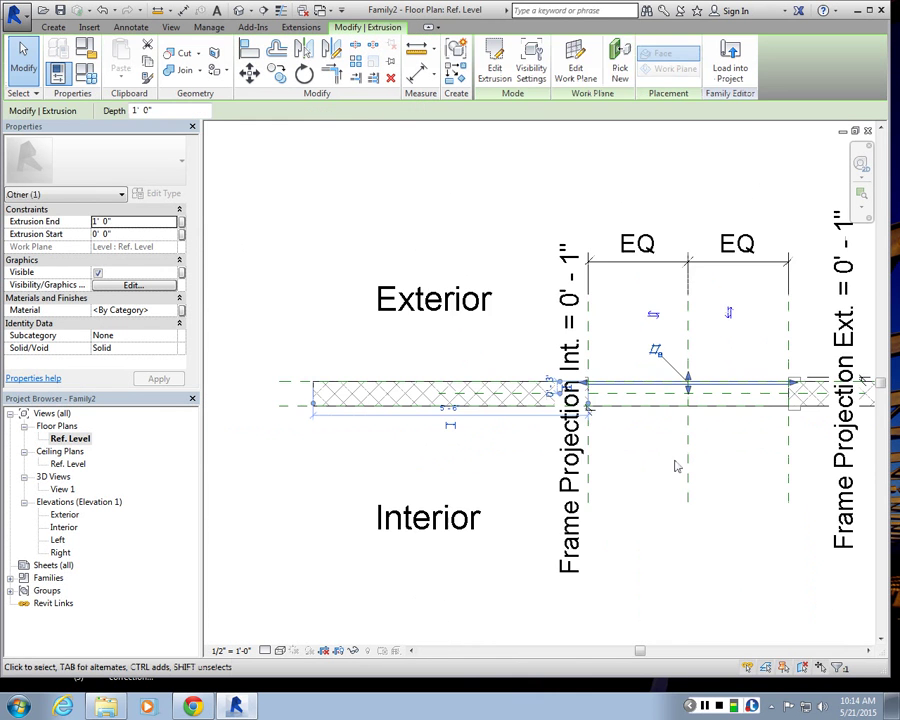
{"action": "key", "text": "Escape"}
- Add a reference plane across the opening, offset 0' 2" from the wall's exterior face toward the interior
{"action": "scroll", "coordinate": [760, 386], "scroll_direction": "up", "scroll_amount": 2}
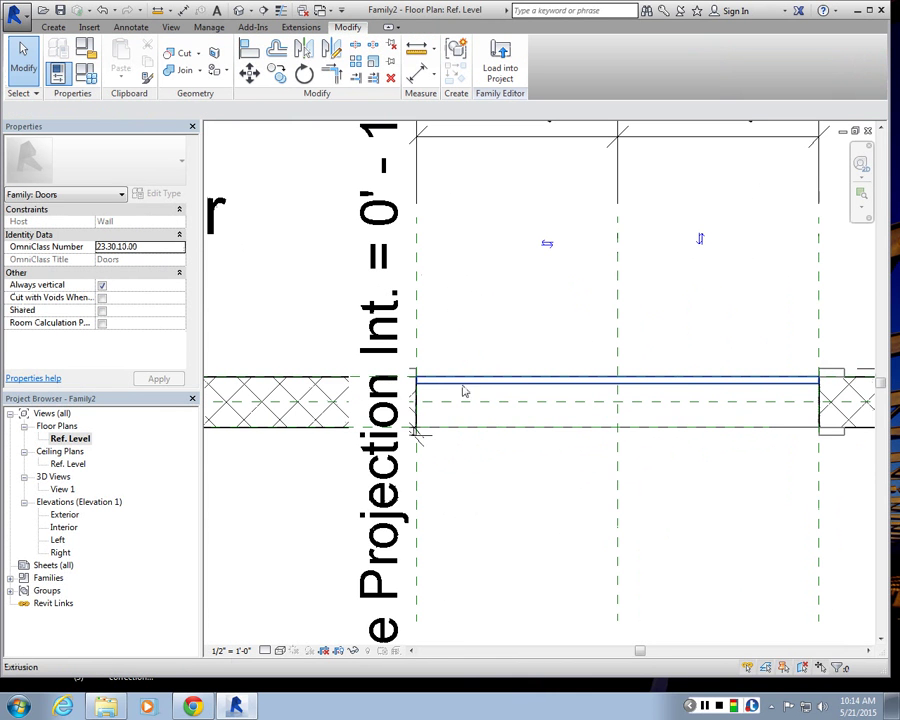
{"action": "scroll", "coordinate": [450, 379], "scroll_direction": "down", "scroll_amount": 2}
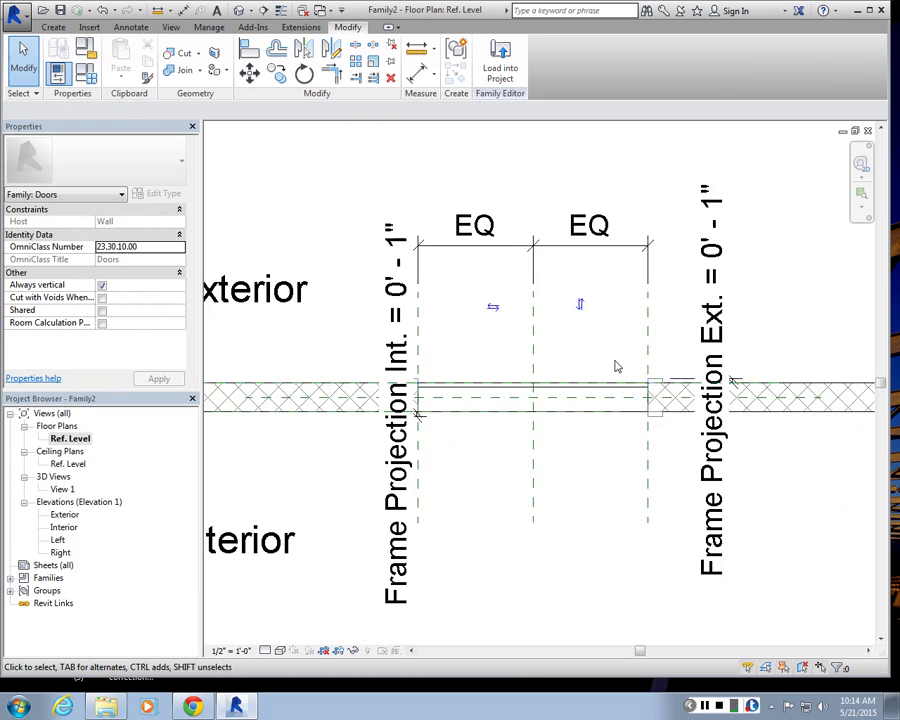
{"action": "scroll", "coordinate": [615, 366], "scroll_direction": "up", "scroll_amount": 1}
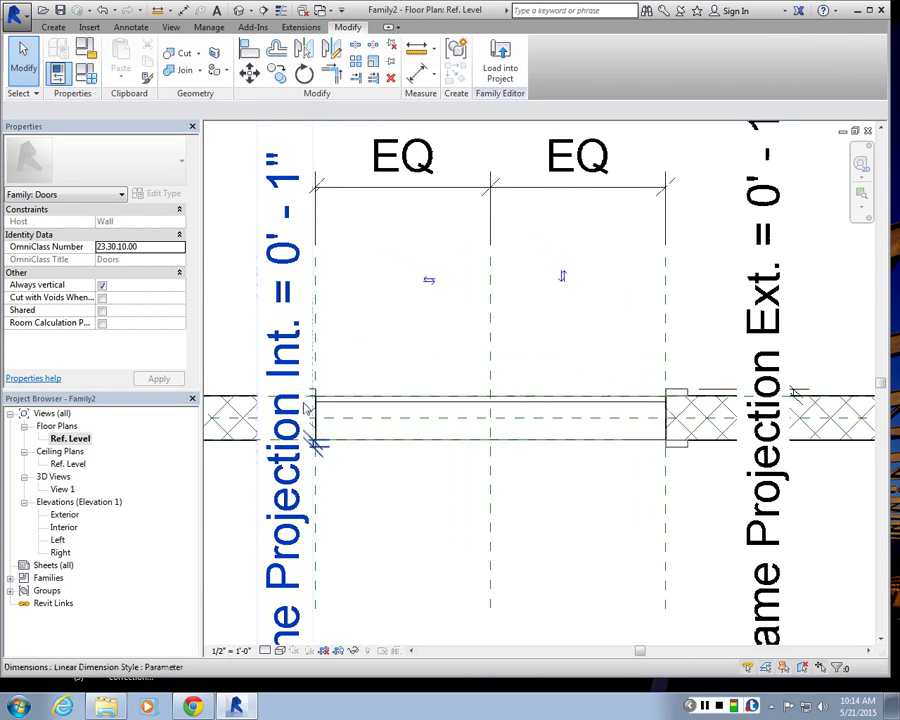
{"action": "scroll", "coordinate": [309, 362], "scroll_direction": "up", "scroll_amount": 1}
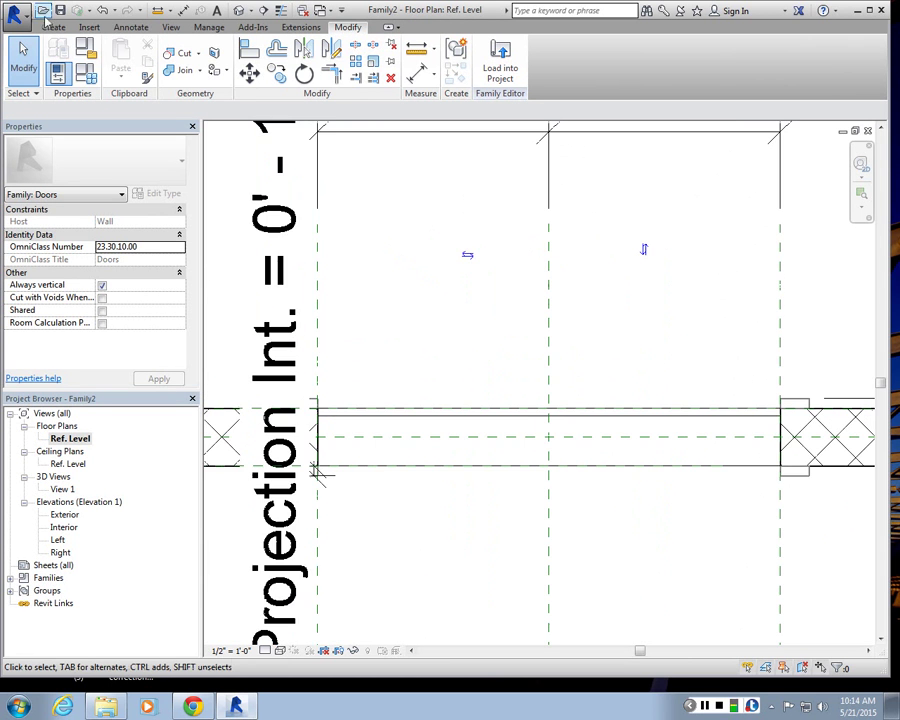
{"action": "left_click", "coordinate": [53, 27]}
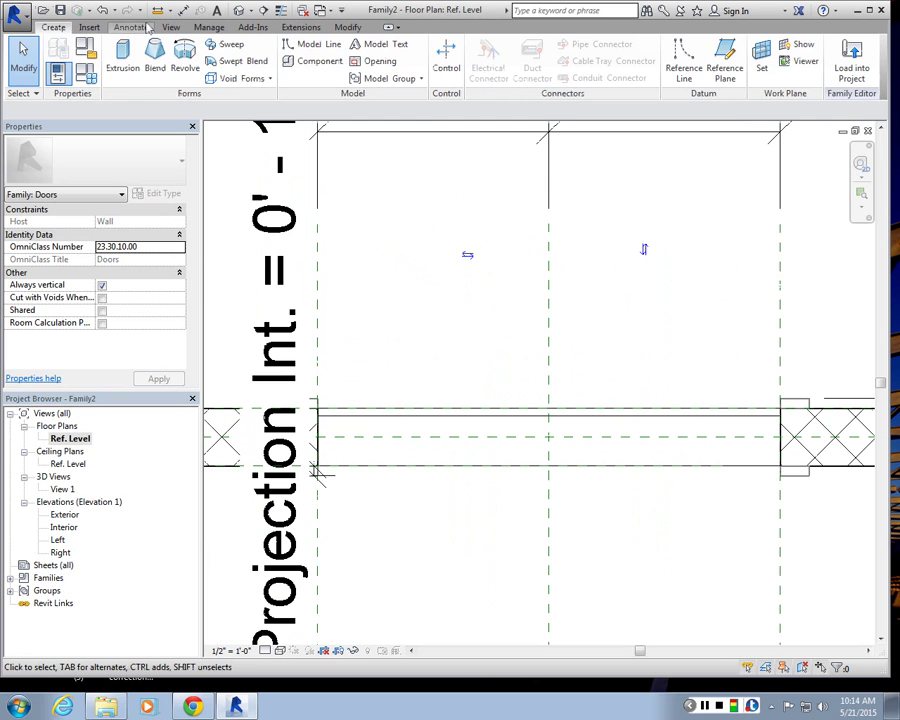
{"action": "left_click", "coordinate": [720, 72]}
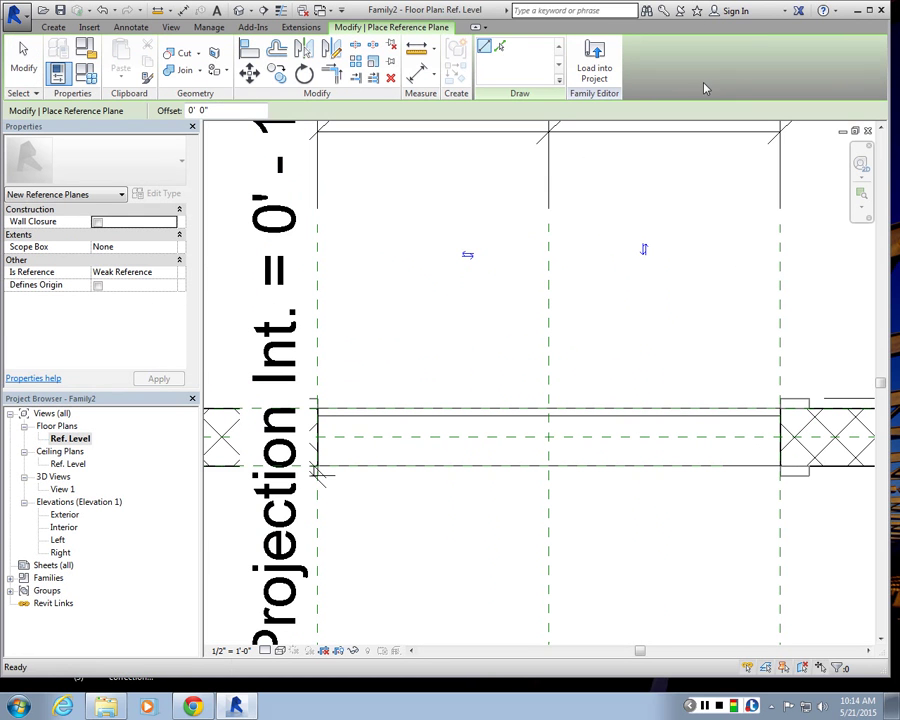
{"action": "left_click", "coordinate": [500, 47]}
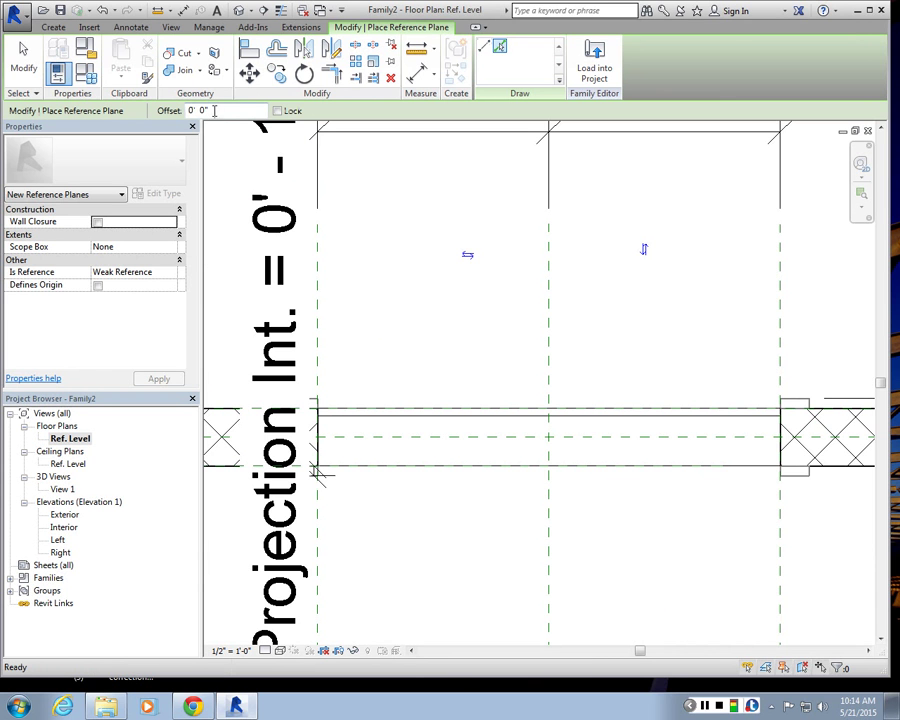
{"action": "left_click_drag", "start_coordinate": [221, 111], "coordinate": [140, 88]}
{"action": "type", "text": "0' 2\""}
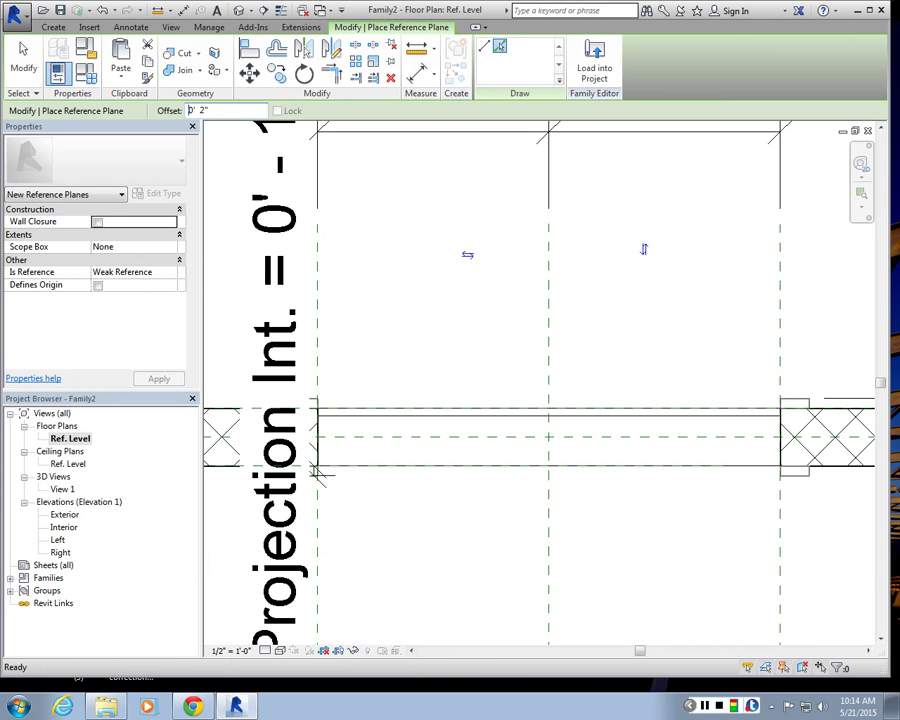
{"action": "left_click", "coordinate": [407, 418]}
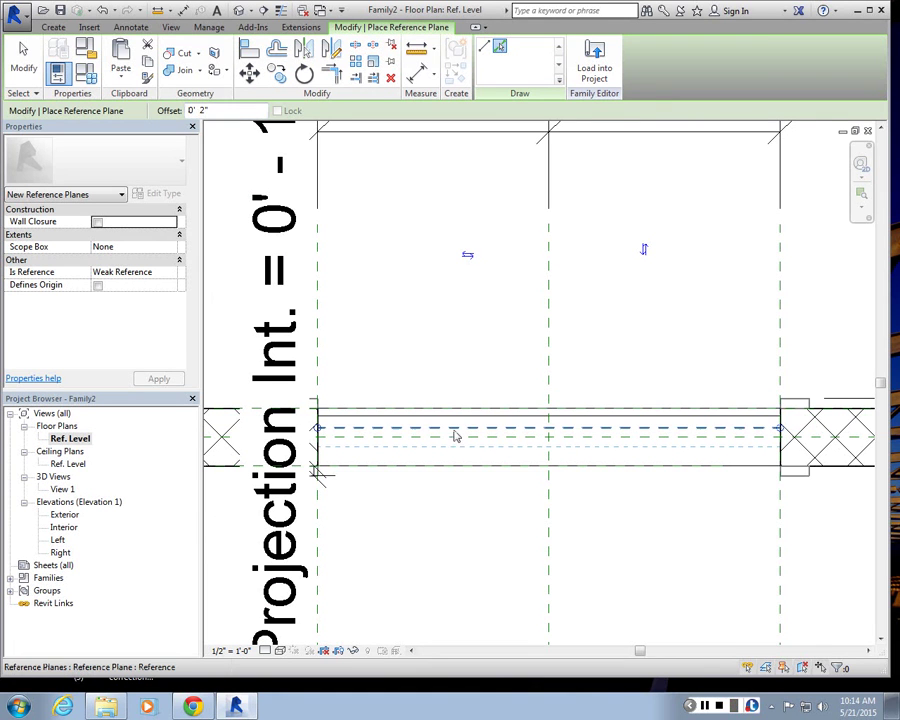
{"action": "key", "text": "Escape"}
{"action": "key", "text": "Escape"}
- Stretch the door panel extrusion's interior edge to the 2" offset reference plane
{"action": "scroll", "coordinate": [468, 366], "scroll_direction": "down", "scroll_amount": 4}
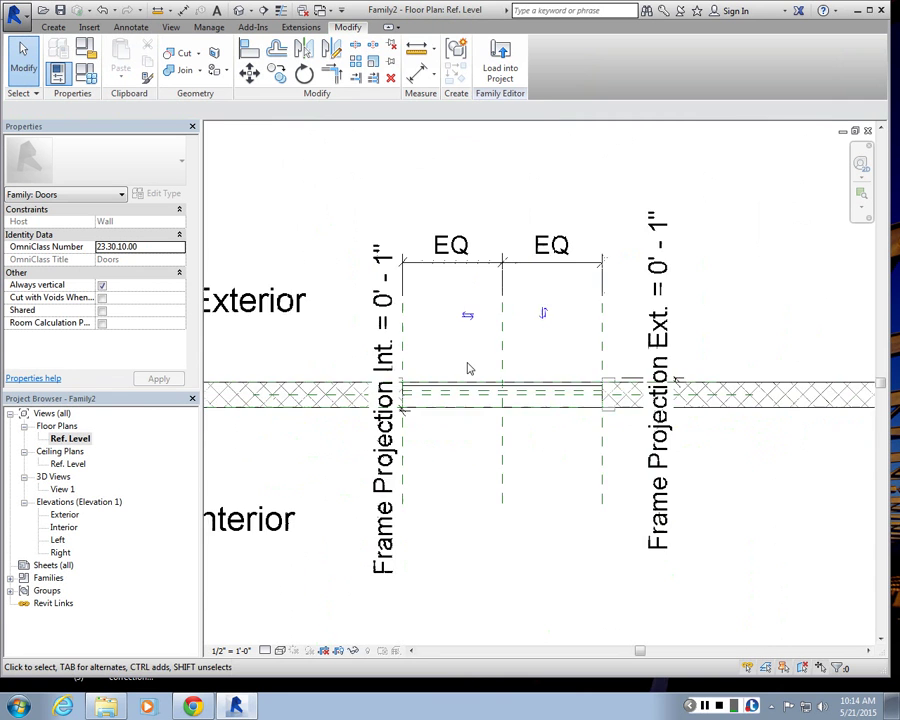
{"action": "scroll", "coordinate": [434, 430], "scroll_direction": "up", "scroll_amount": 3}
{"action": "left_click", "coordinate": [476, 422]}
{"action": "scroll", "coordinate": [476, 422], "scroll_direction": "up", "scroll_amount": 3}
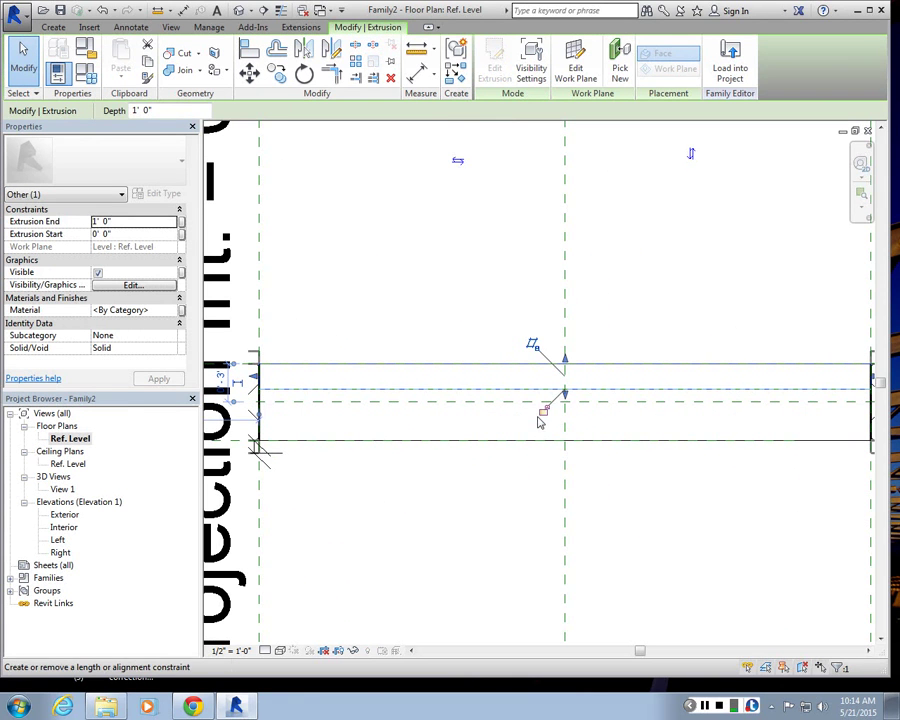
{"action": "key", "text": "Escape"}
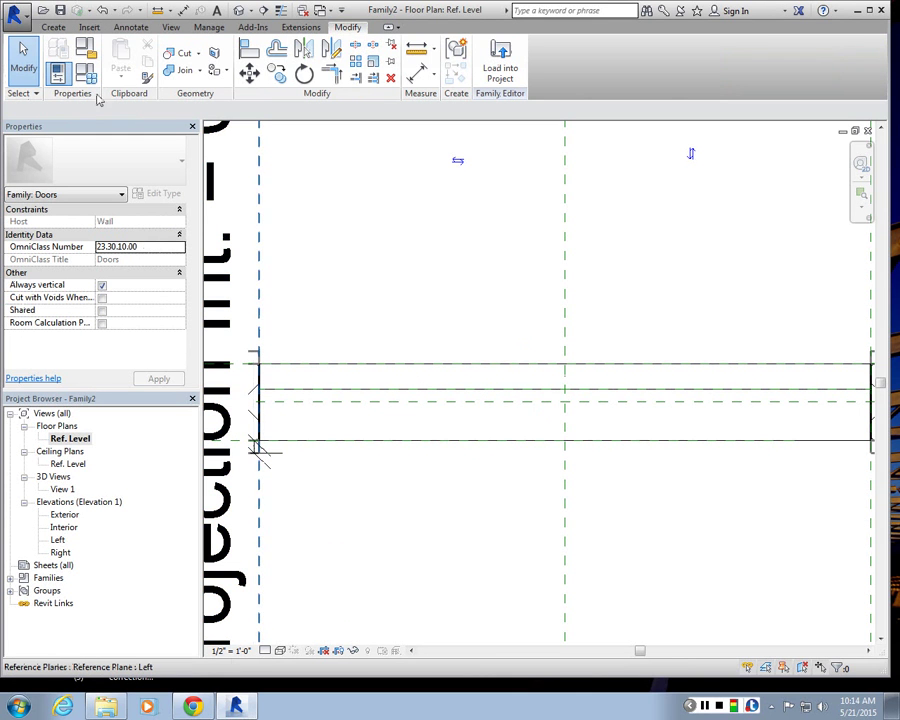
- Place an aligned dimension across the door panel's thickness, between its exterior edge and the offset reference plane
{"action": "left_click", "coordinate": [53, 27]}
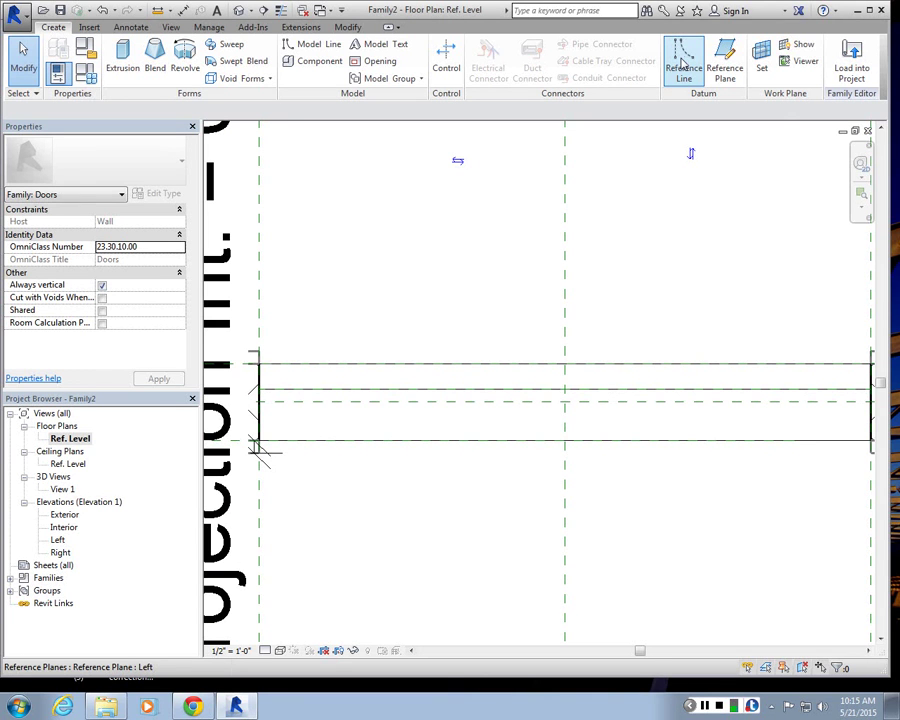
{"action": "scroll", "coordinate": [355, 354], "scroll_direction": "down", "scroll_amount": 1}
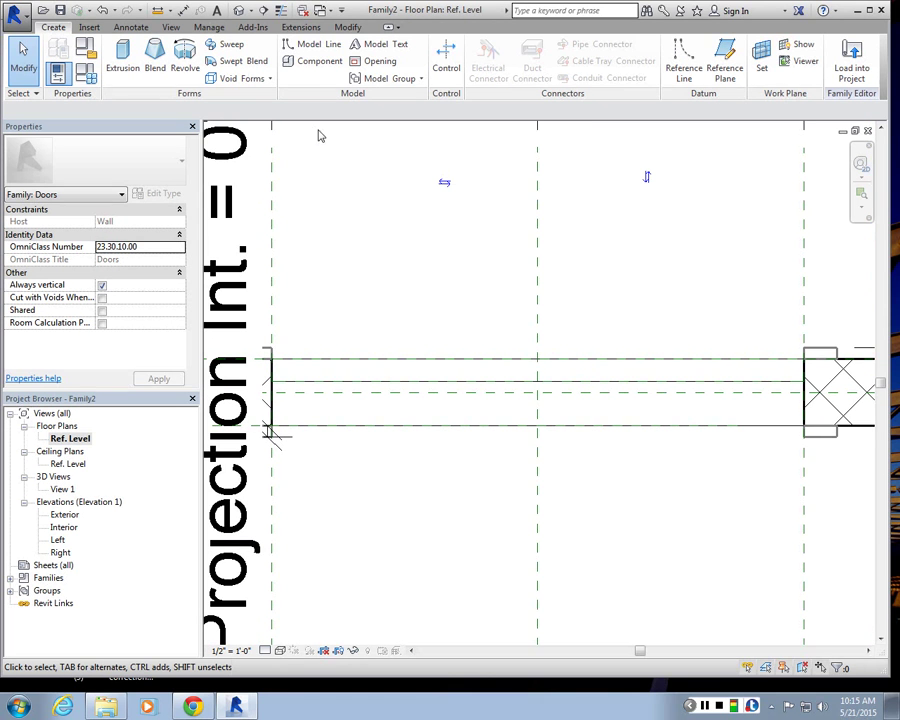
{"action": "left_click", "coordinate": [131, 27]}
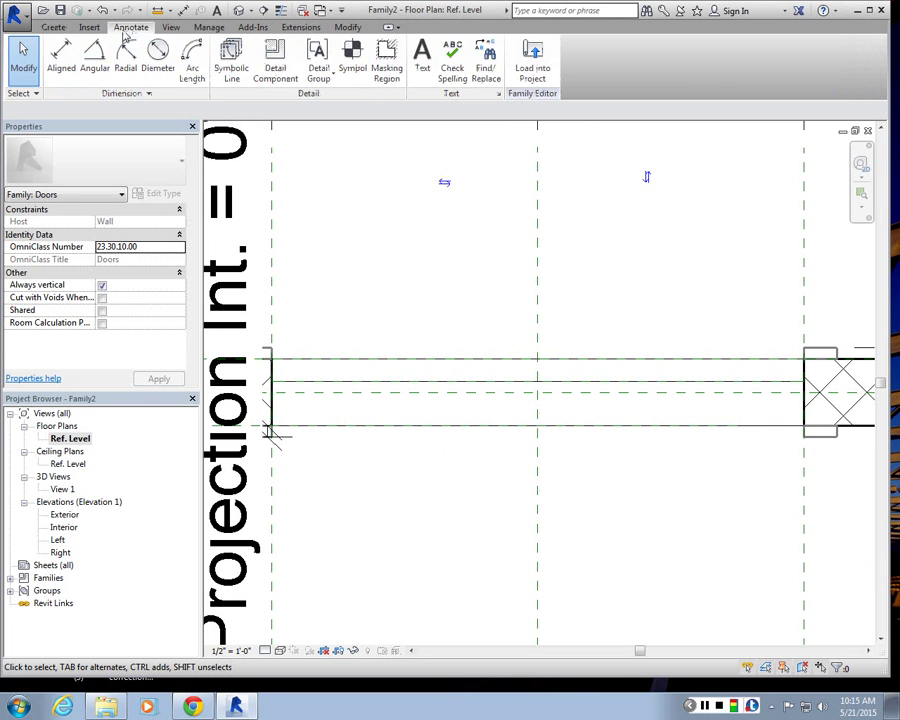
{"action": "left_click", "coordinate": [61, 55]}
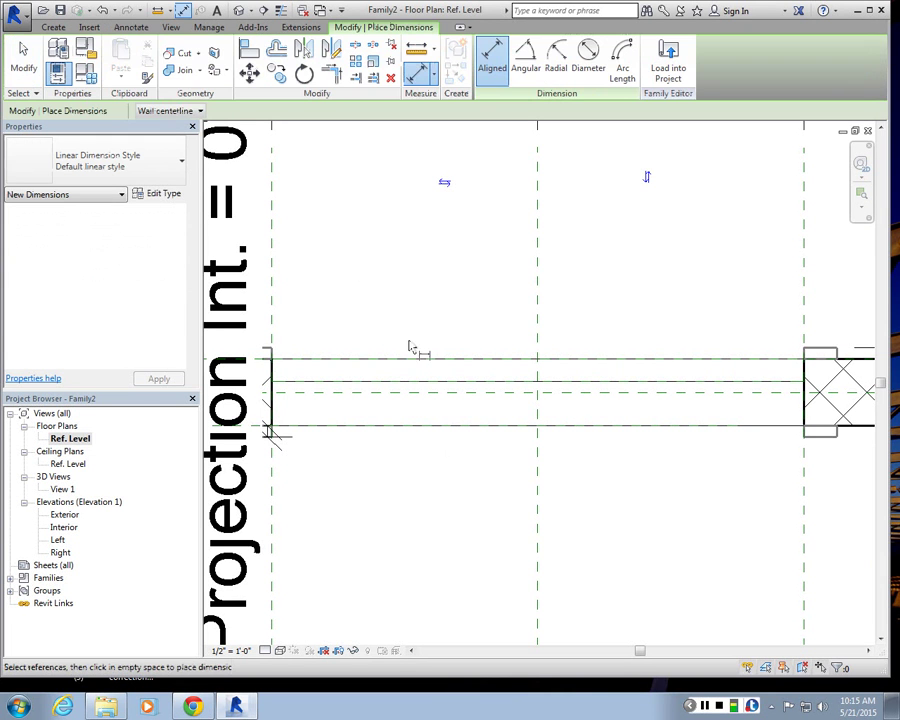
{"action": "key", "text": "Tab"}
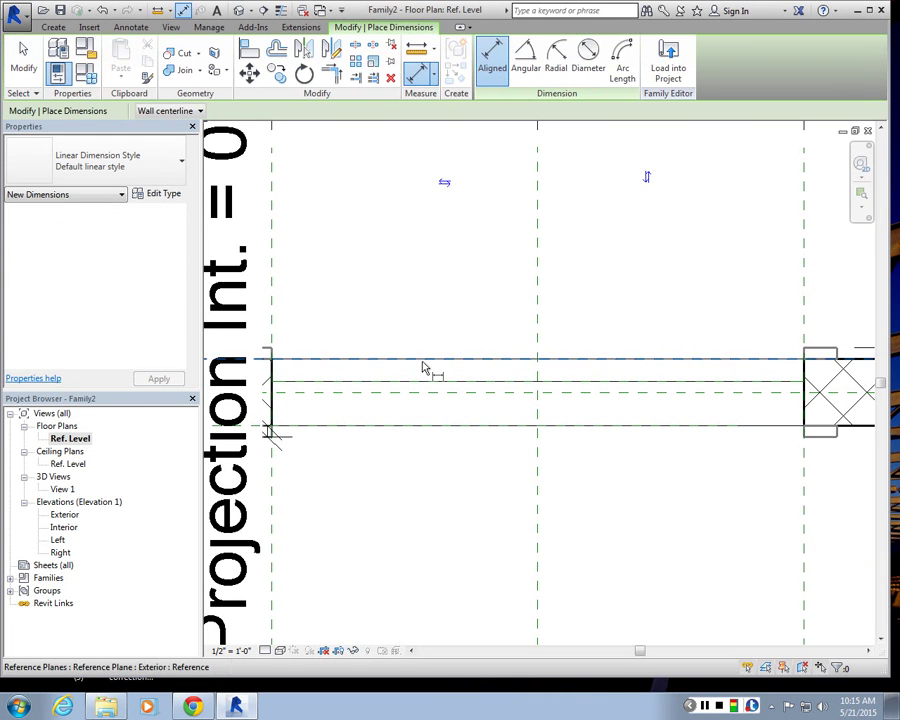
{"action": "left_click", "coordinate": [420, 368]}
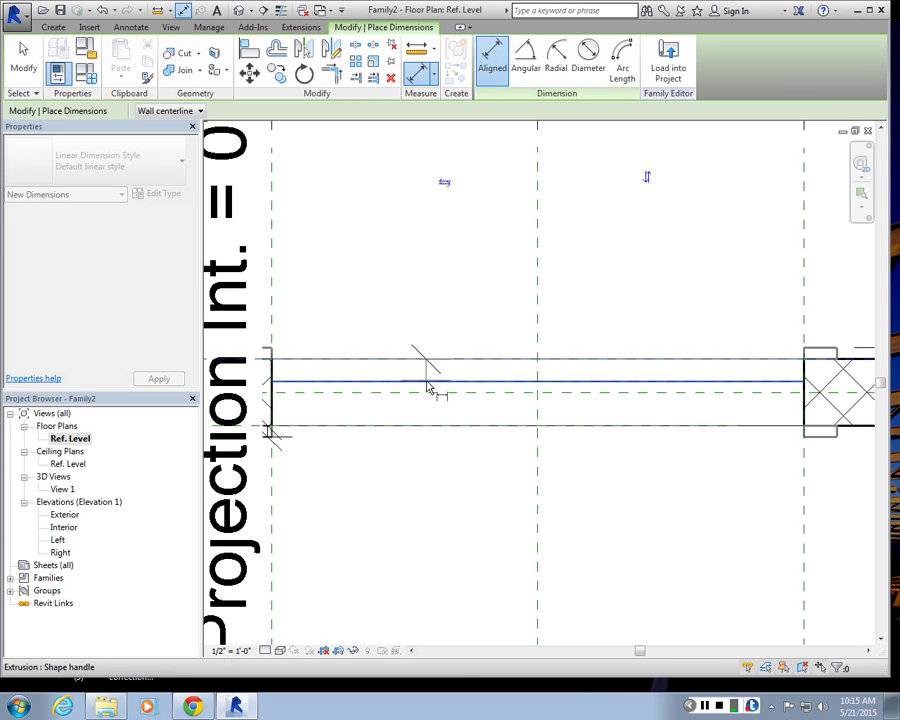
{"action": "key", "text": "Escape"}
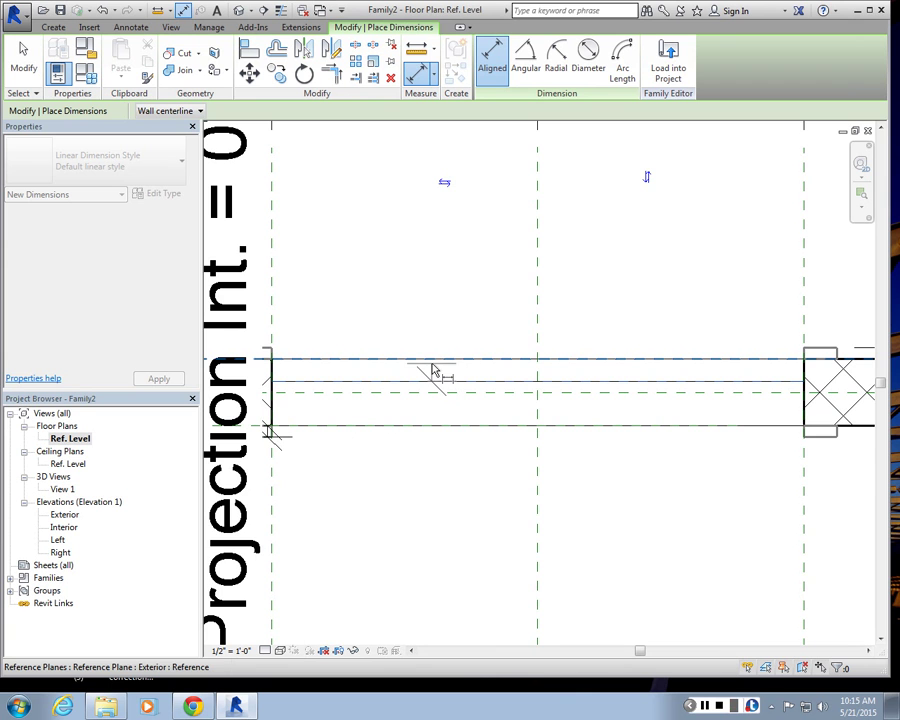
{"action": "left_click", "coordinate": [432, 370]}
{"action": "scroll", "coordinate": [432, 370], "scroll_direction": "up", "scroll_amount": 2}
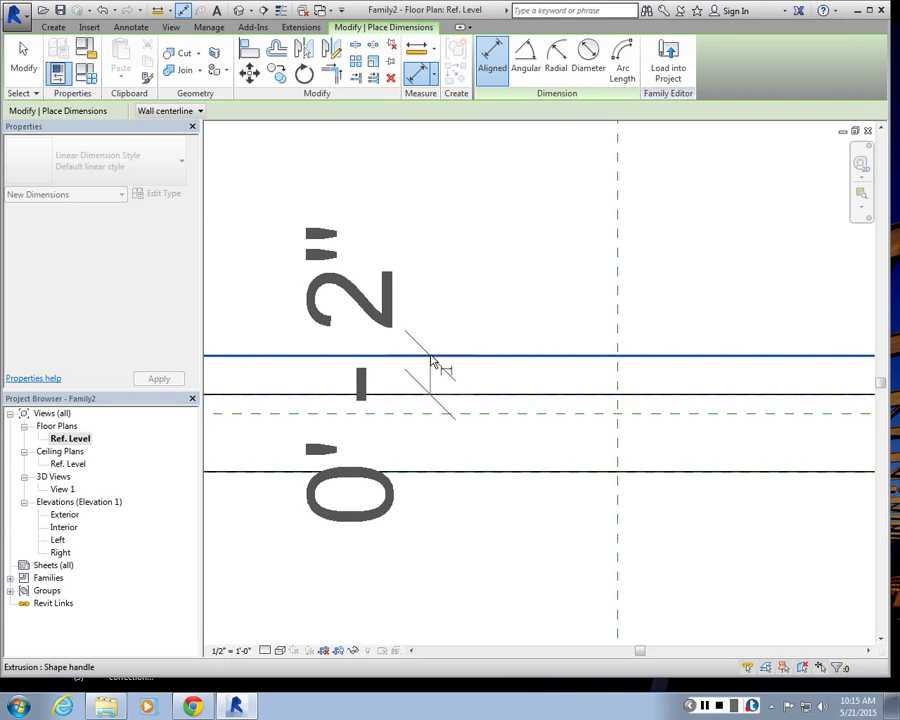
{"action": "left_click", "coordinate": [432, 362]}
{"action": "key", "text": "Escape"}
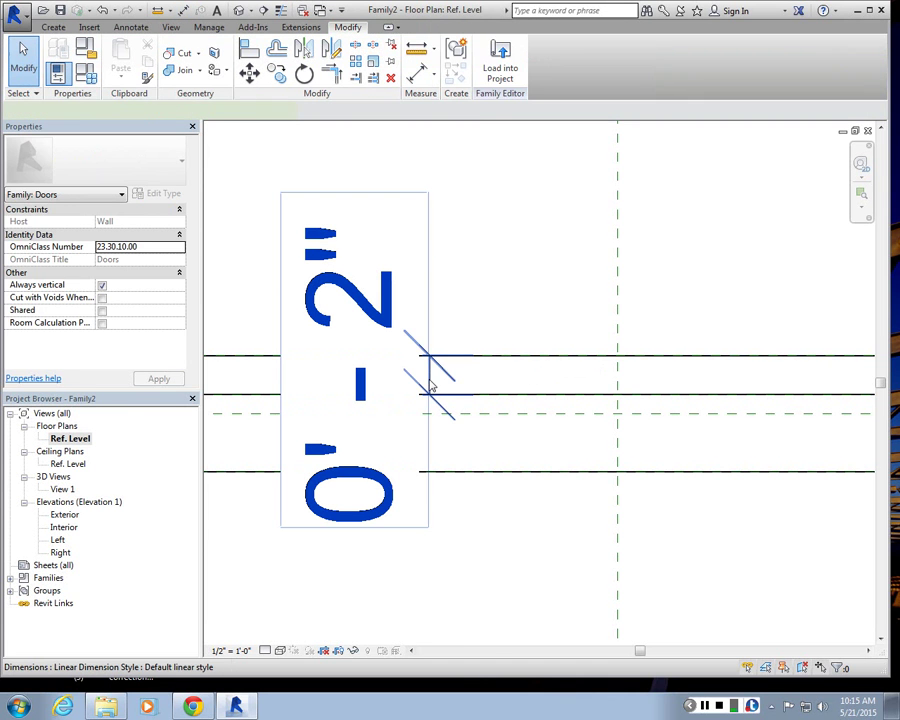
- Label the door panel's thickness dimension with the Thickness parameter
{"action": "left_click", "coordinate": [428, 382]}
{"action": "left_click", "coordinate": [322, 111]}
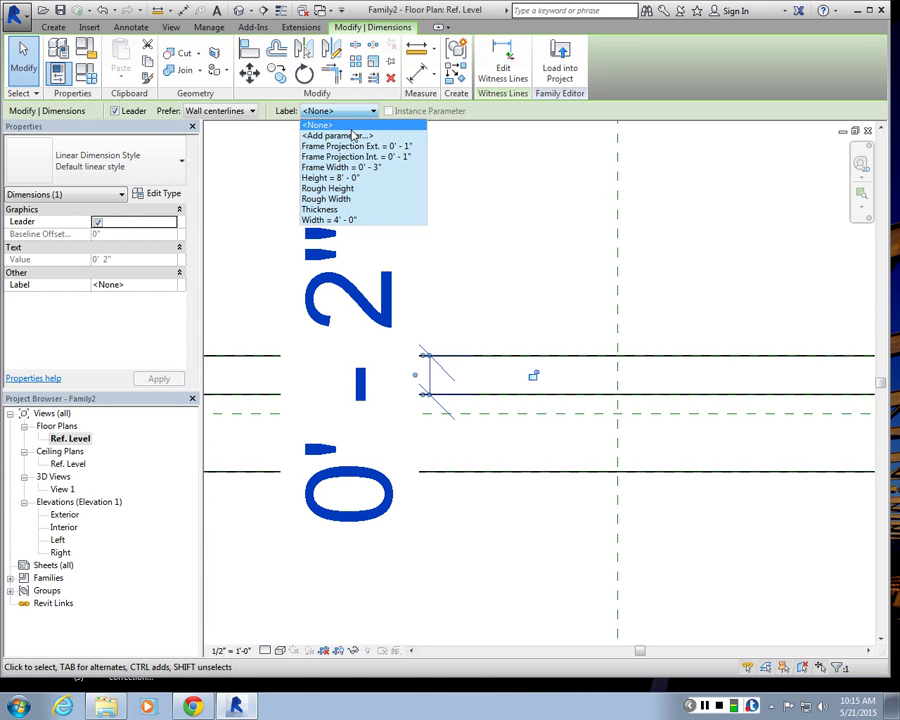
{"action": "left_click", "coordinate": [334, 208]}
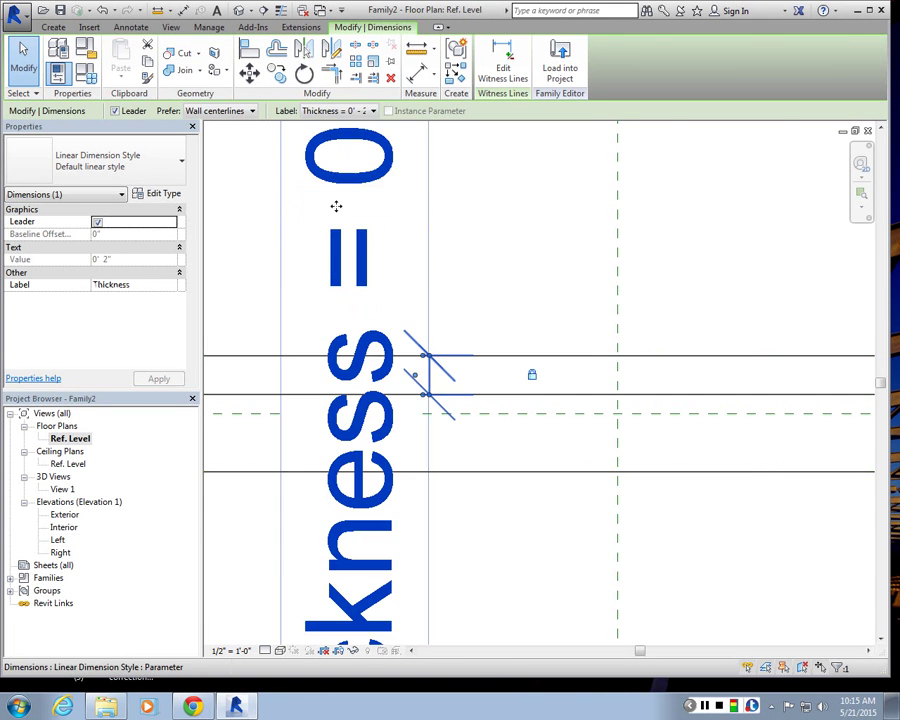
{"action": "scroll", "coordinate": [336, 206], "scroll_direction": "down", "scroll_amount": 3}
{"action": "left_click", "coordinate": [496, 210]}
{"action": "key", "text": "Escape"}
{"action": "scroll", "coordinate": [461, 403], "scroll_direction": "down", "scroll_amount": 2}
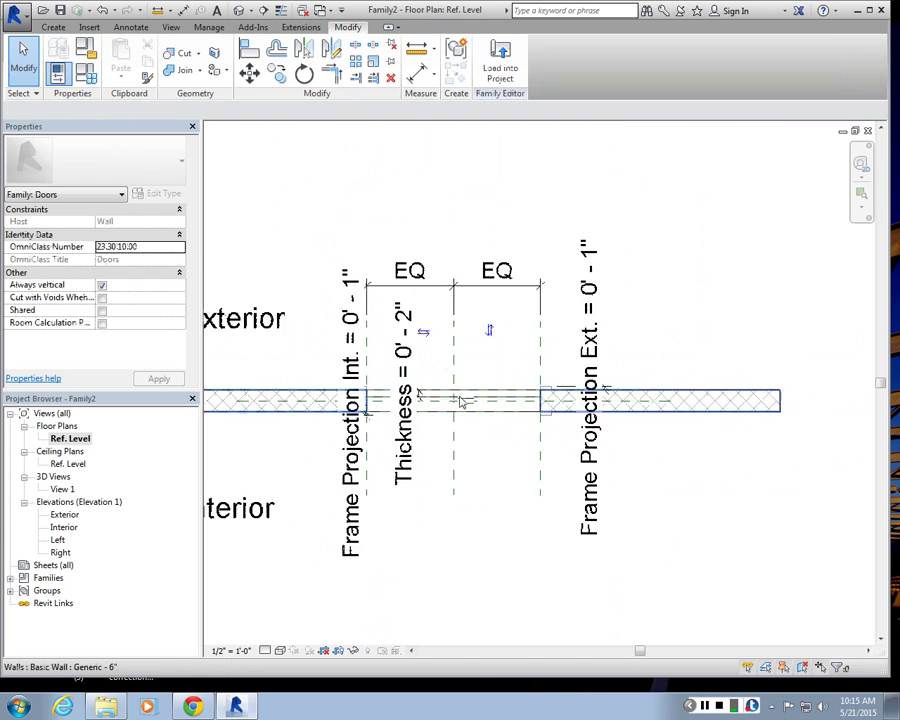
{"action": "scroll", "coordinate": [461, 403], "scroll_direction": "up", "scroll_amount": 1}
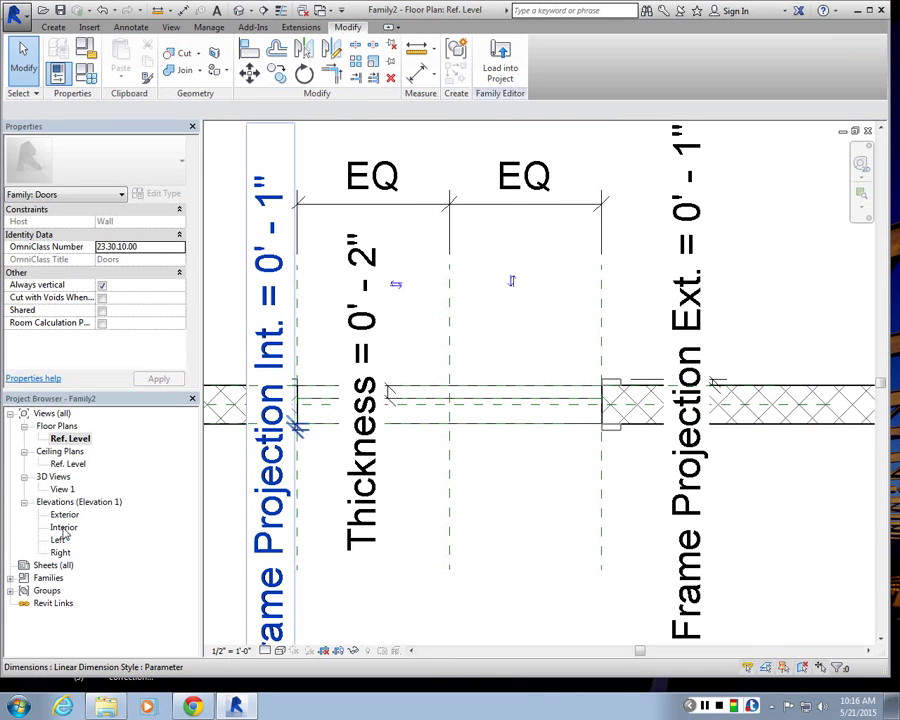
- In the Exterior elevation, align the door panel extrusion's top edge to the Top reference plane and lock it
{"action": "double_click", "coordinate": [66, 514]}
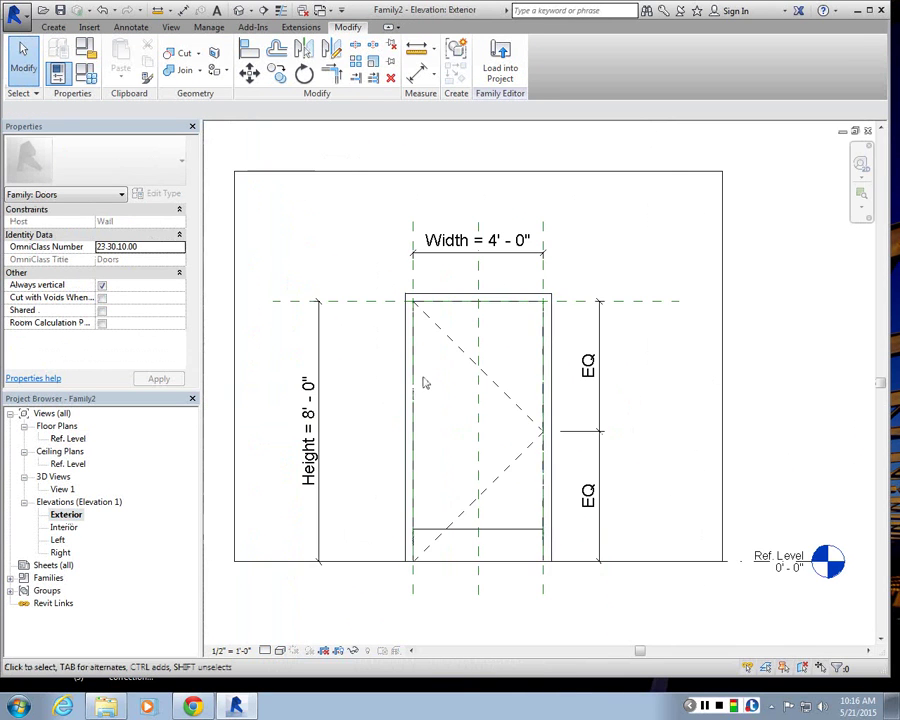
{"action": "left_click", "coordinate": [466, 535]}
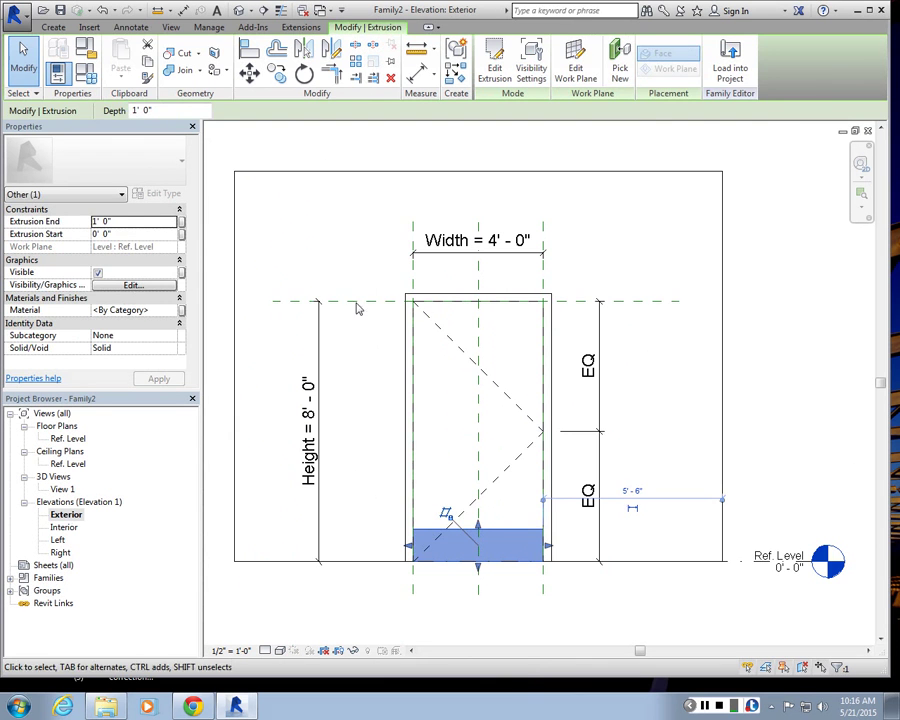
{"action": "left_click", "coordinate": [444, 461]}
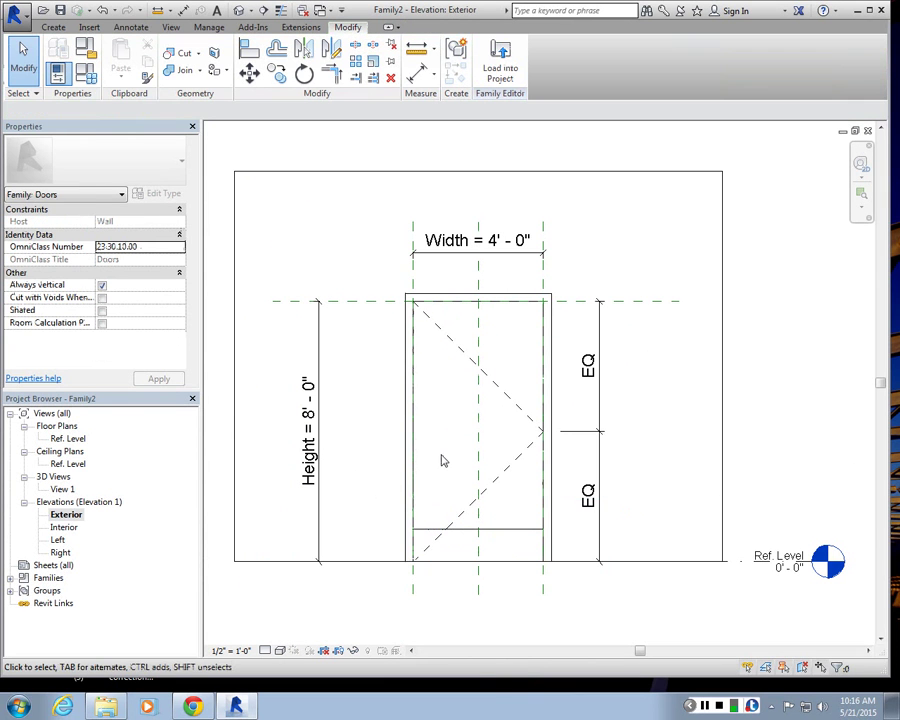
{"action": "key", "text": "a"}
{"action": "key", "text": "l"}
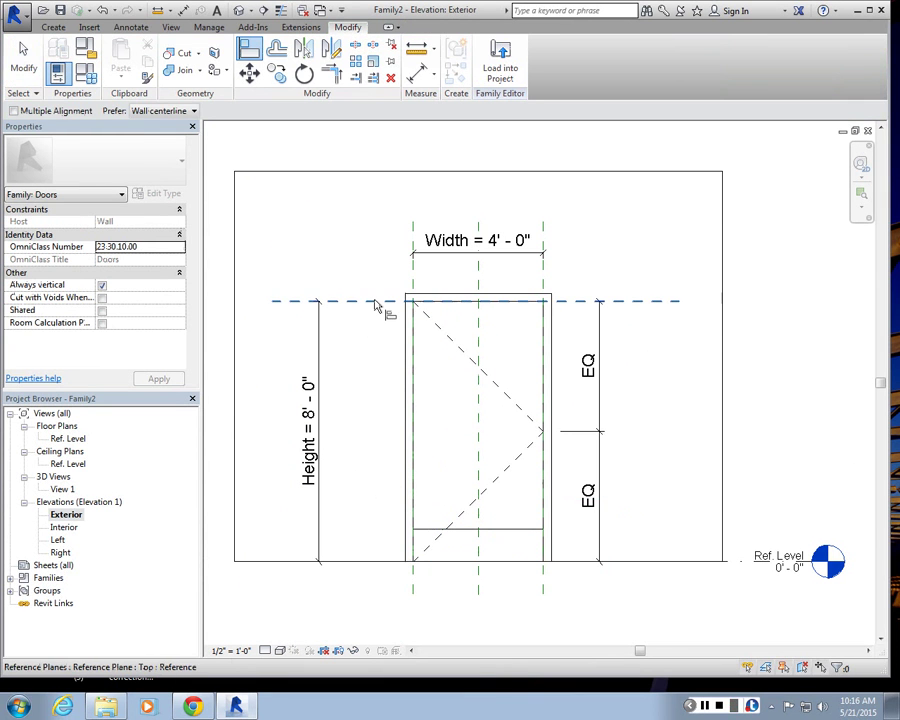
{"action": "left_click", "coordinate": [376, 302]}
{"action": "left_click", "coordinate": [490, 298]}
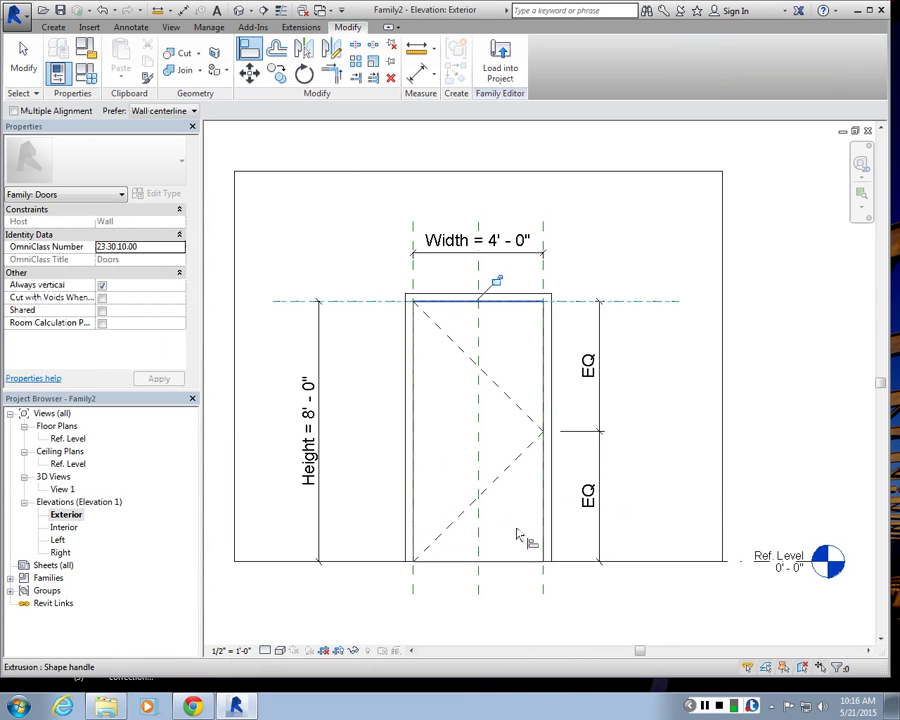
{"action": "left_click", "coordinate": [496, 281]}
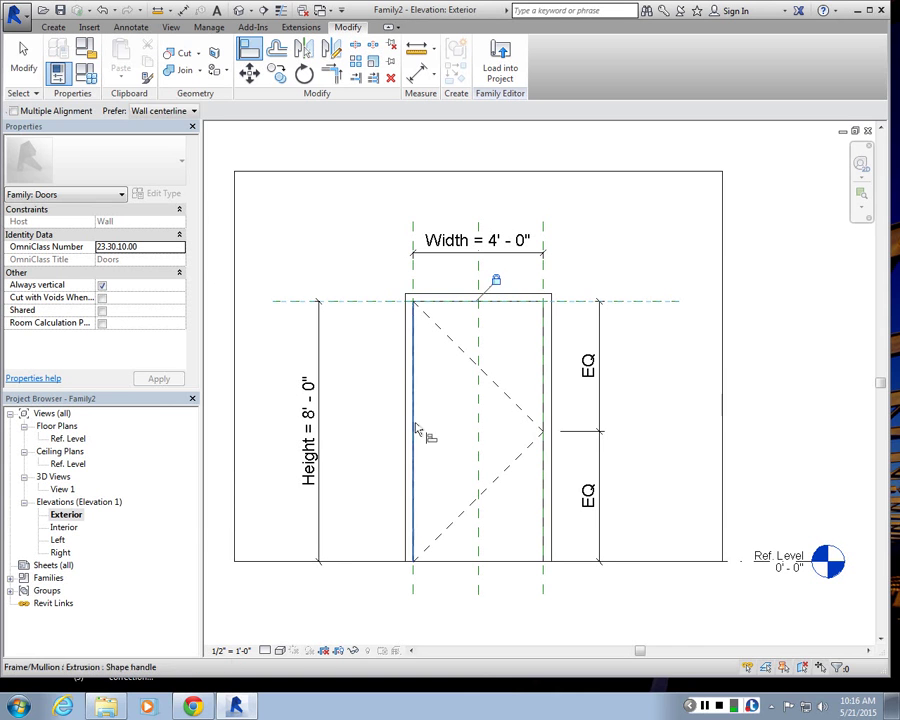
{"action": "key", "text": "Escape"}
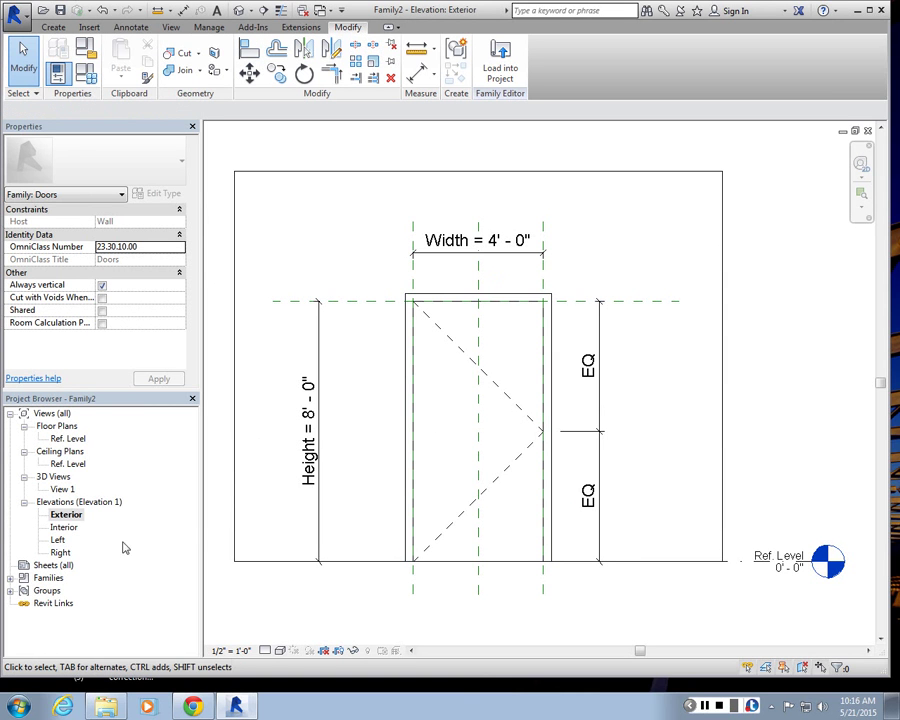
- Open the default 3D view and set its scale to 1 1/2" = 1'-0"
{"action": "left_click", "coordinate": [237, 10]}
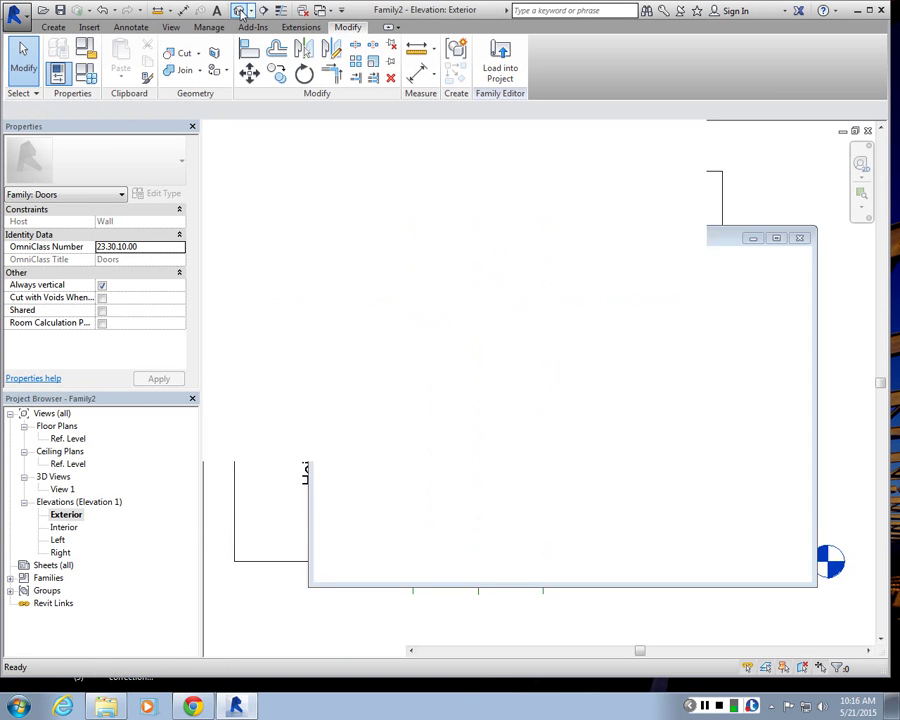
{"action": "scroll", "coordinate": [504, 463], "scroll_direction": "up", "scroll_amount": 3}
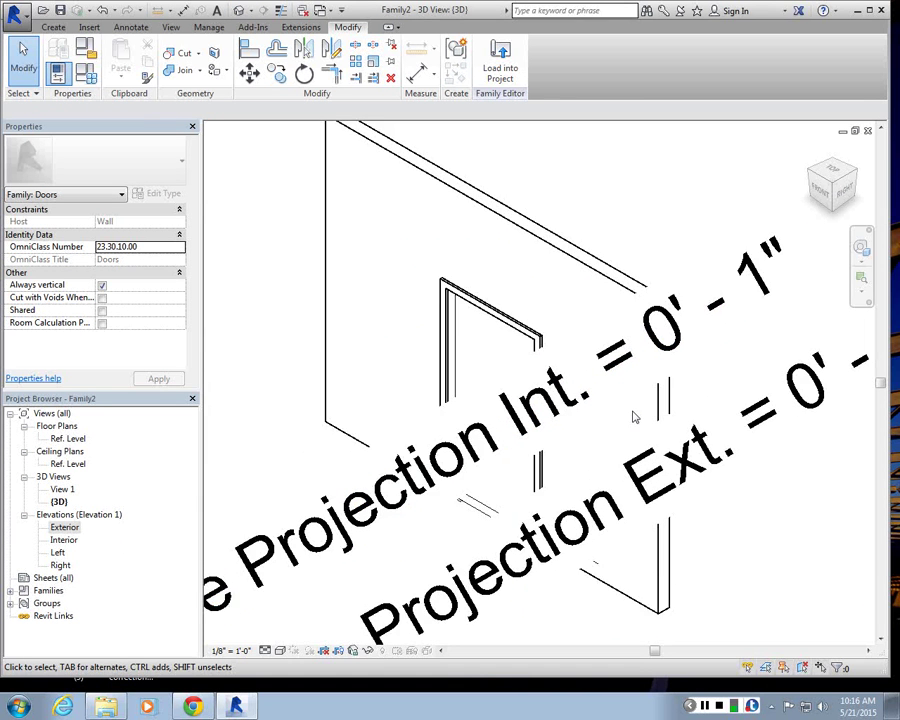
{"action": "scroll", "coordinate": [633, 416], "scroll_direction": "down", "scroll_amount": 2}
{"action": "scroll", "coordinate": [601, 295], "scroll_direction": "down", "scroll_amount": 1}
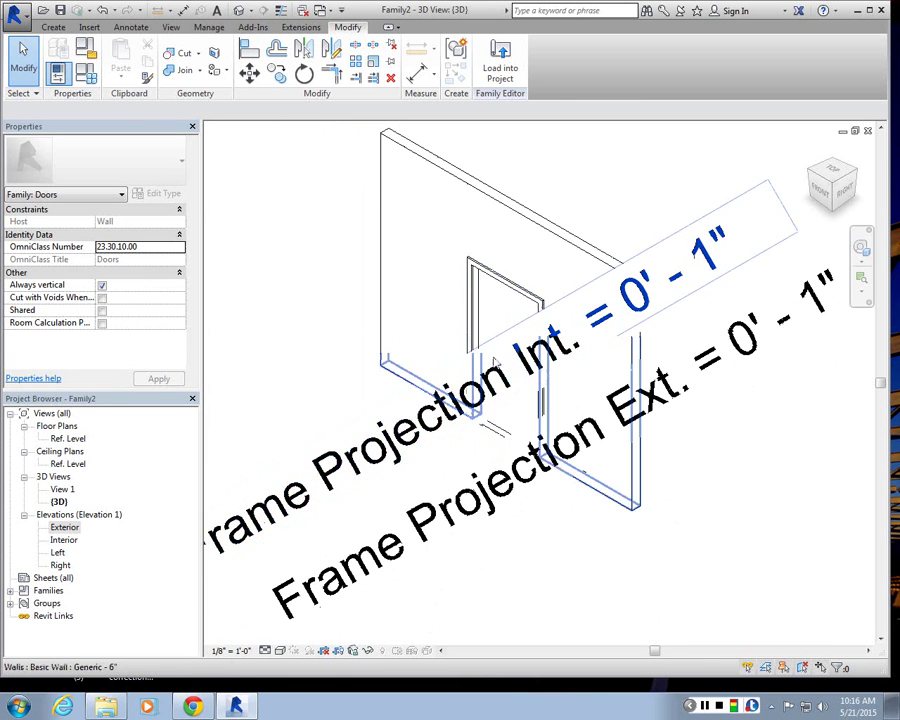
{"action": "left_click", "coordinate": [243, 652]}
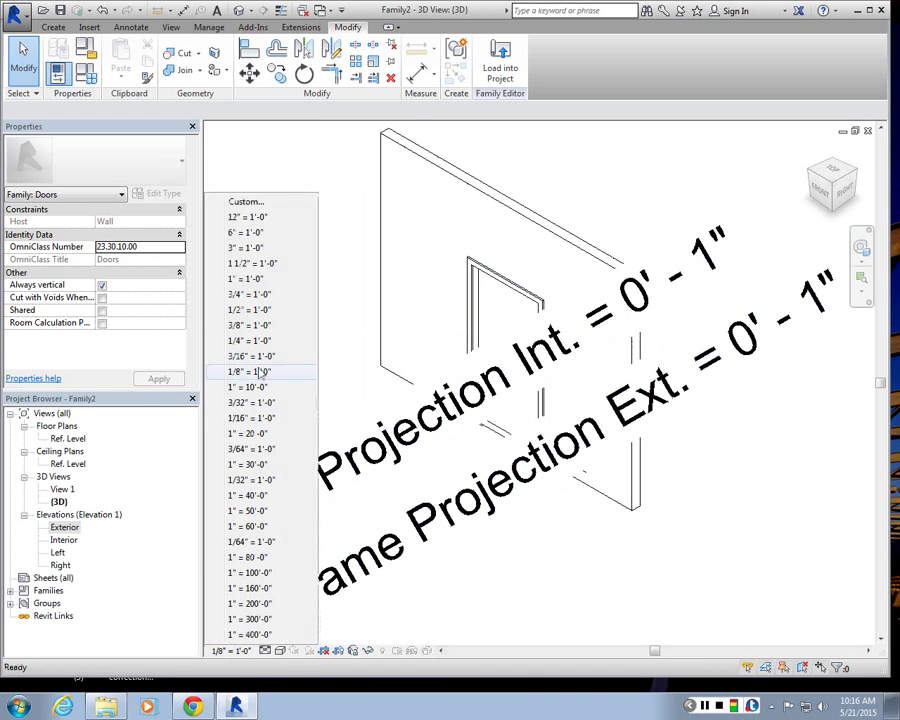
{"action": "left_click", "coordinate": [249, 268]}
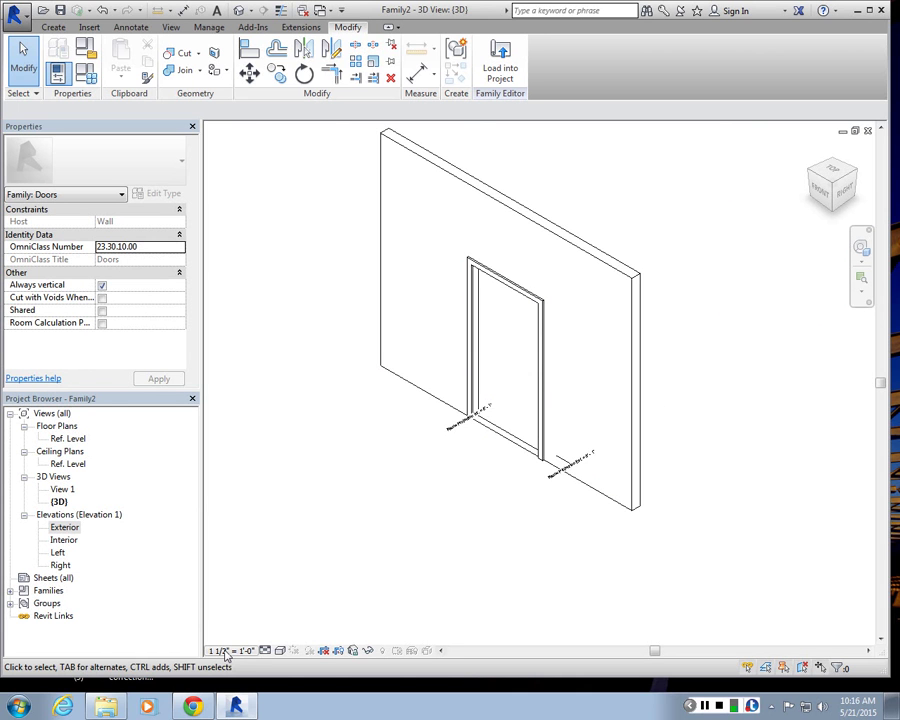
{"action": "scroll", "coordinate": [460, 426], "scroll_direction": "up", "scroll_amount": 2}
{"action": "scroll", "coordinate": [492, 412], "scroll_direction": "up", "scroll_amount": 2}
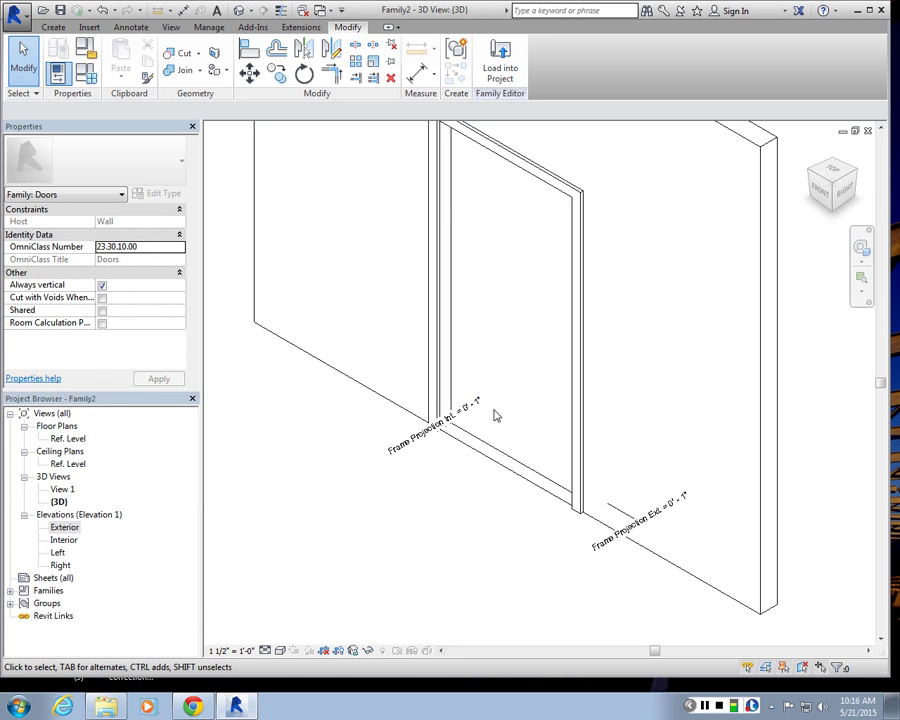
- Display the 3D view in the Shaded visual style with the wall and door in view
{"action": "left_click", "coordinate": [280, 650]}
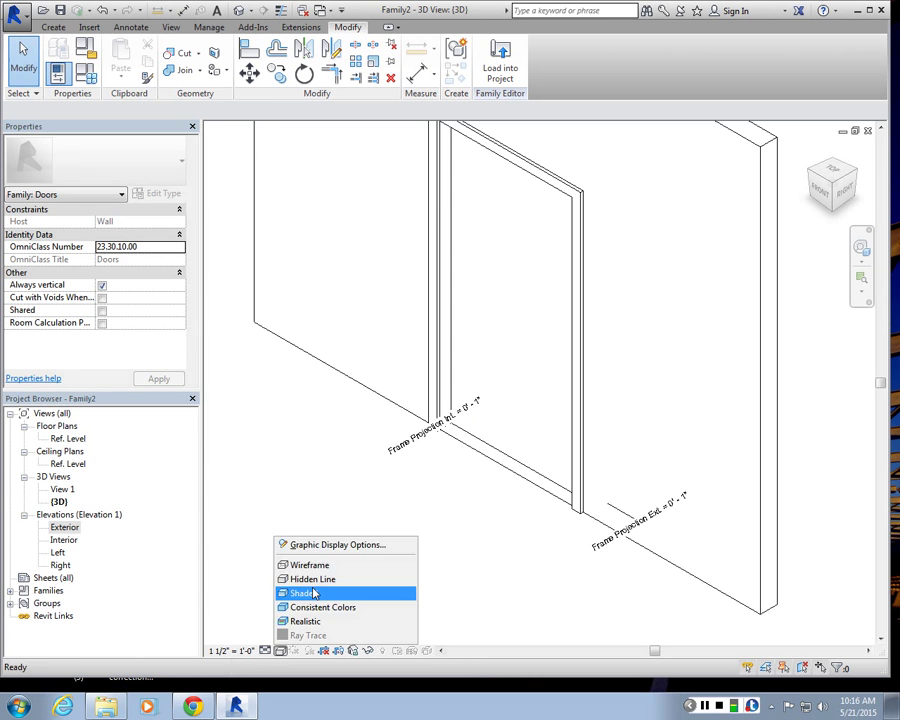
{"action": "left_click", "coordinate": [308, 594]}
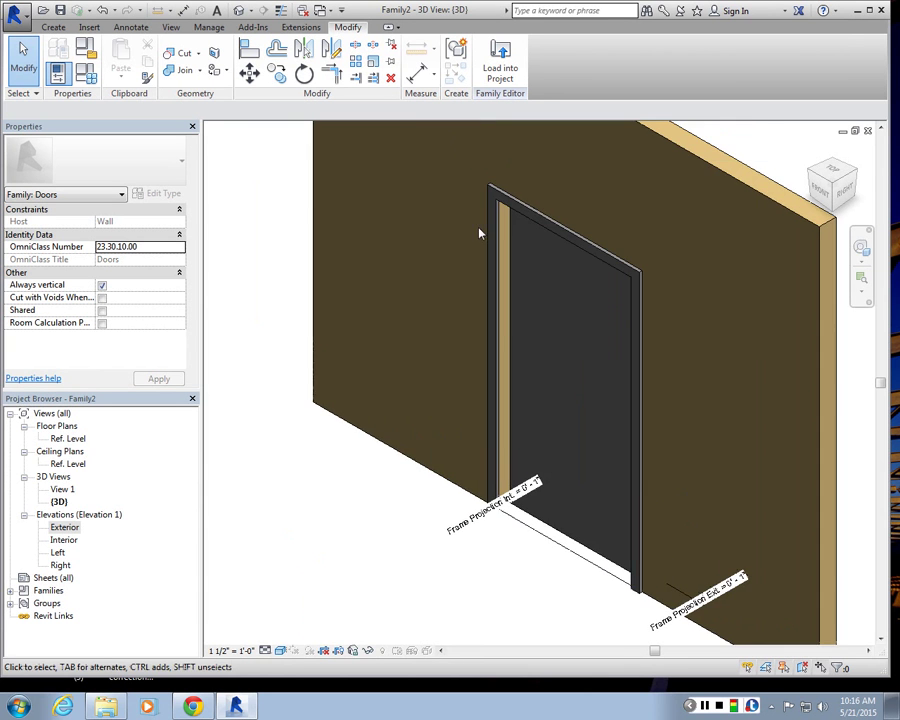
{"action": "middle_click_drag", "start_coordinate": [446, 383], "coordinate": [595, 388], "text": "shift"}
{"action": "scroll", "coordinate": [595, 388], "scroll_direction": "down", "scroll_amount": 2}
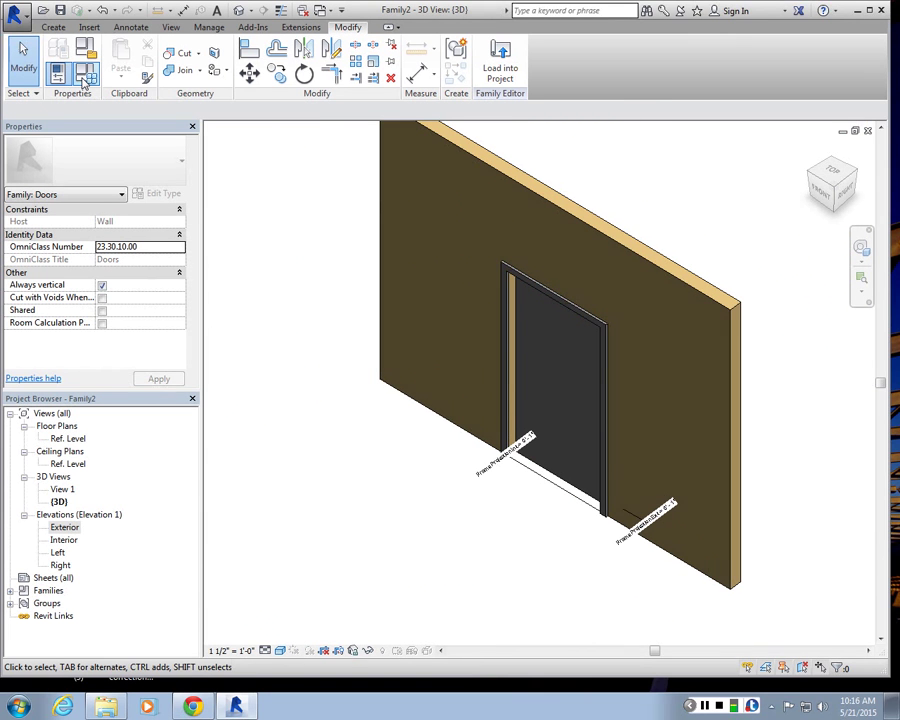
- Set the family's Width parameter to 3' 0" and apply it to the door
{"action": "left_click", "coordinate": [85, 75]}
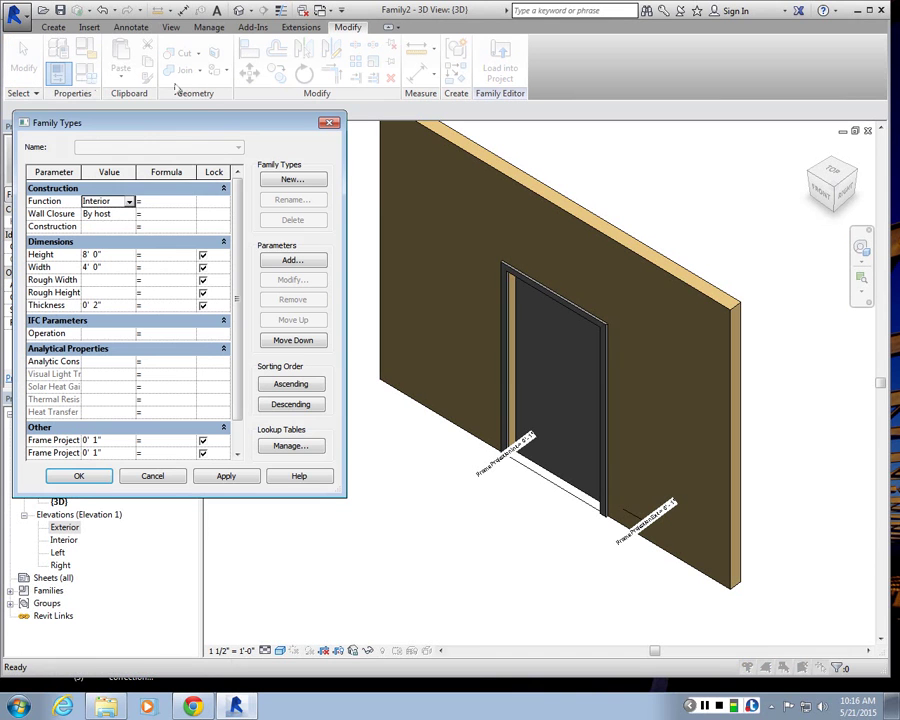
{"action": "left_click", "coordinate": [120, 267]}
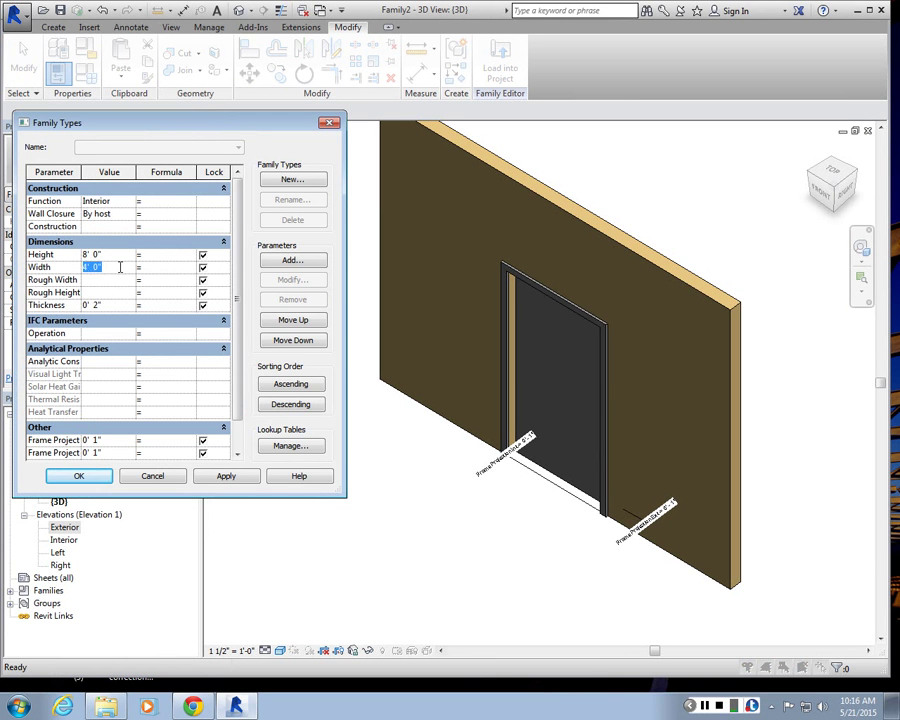
{"action": "type", "text": "3'"}
{"action": "left_click", "coordinate": [100, 304]}
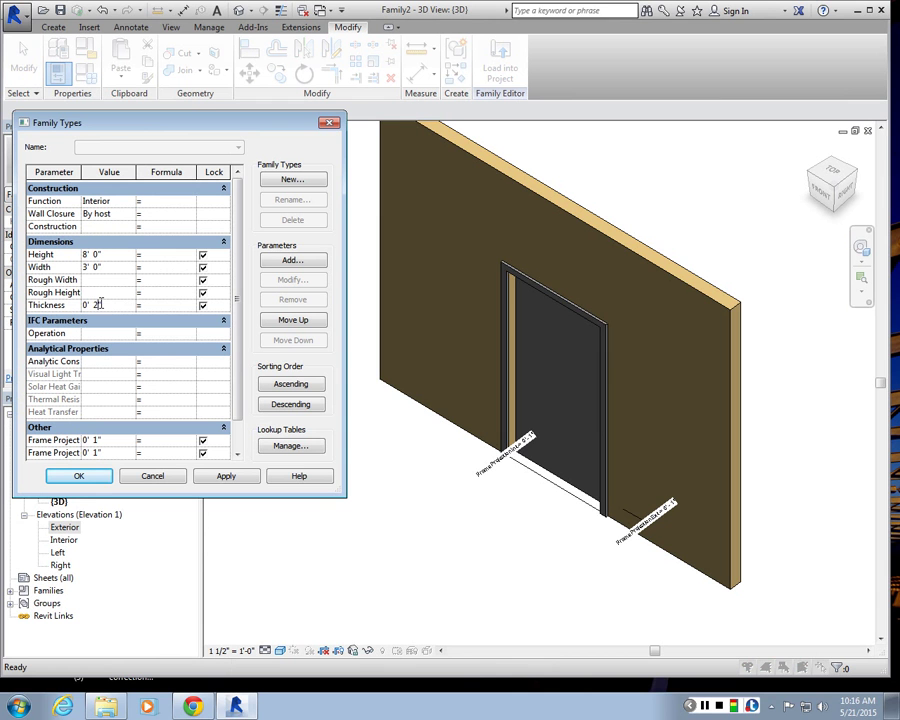
{"action": "left_click", "coordinate": [241, 476]}
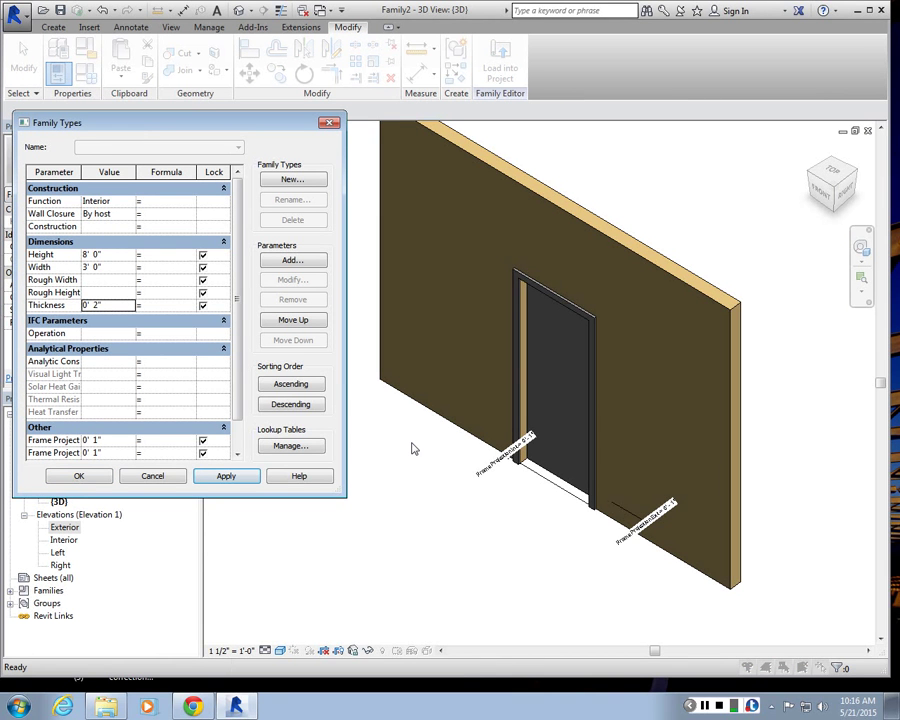
{"action": "left_click", "coordinate": [98, 304]}
{"action": "left_click", "coordinate": [78, 476]}
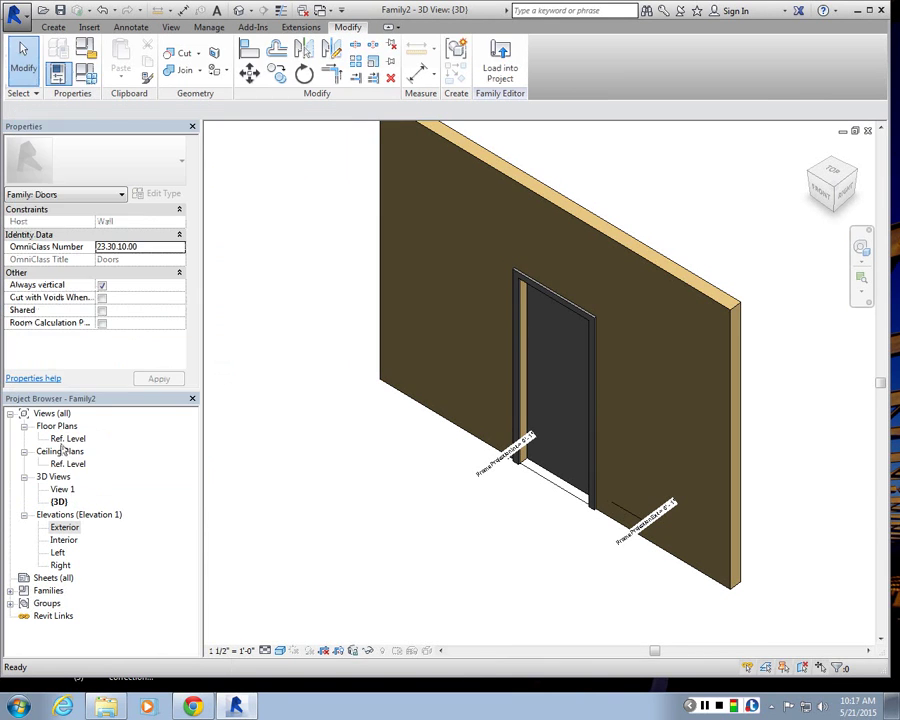
- In the Ref. Level floor plan, set the Thickness parameter to 0' 1", removing the conflicting constraints, and check the panel
{"action": "double_click", "coordinate": [64, 440]}
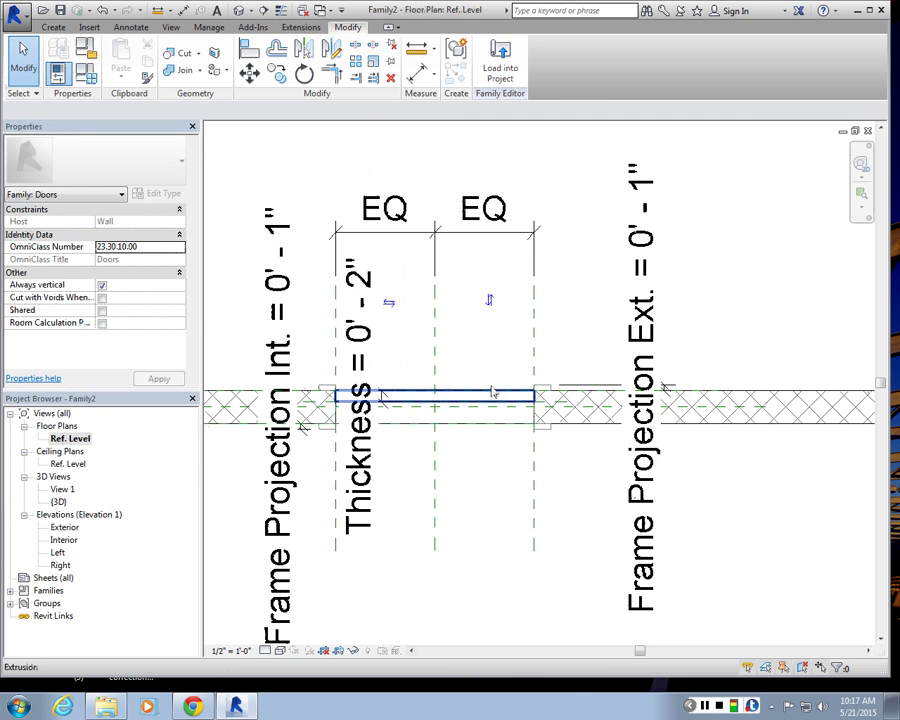
{"action": "left_click", "coordinate": [84, 72]}
{"action": "left_click", "coordinate": [114, 305]}
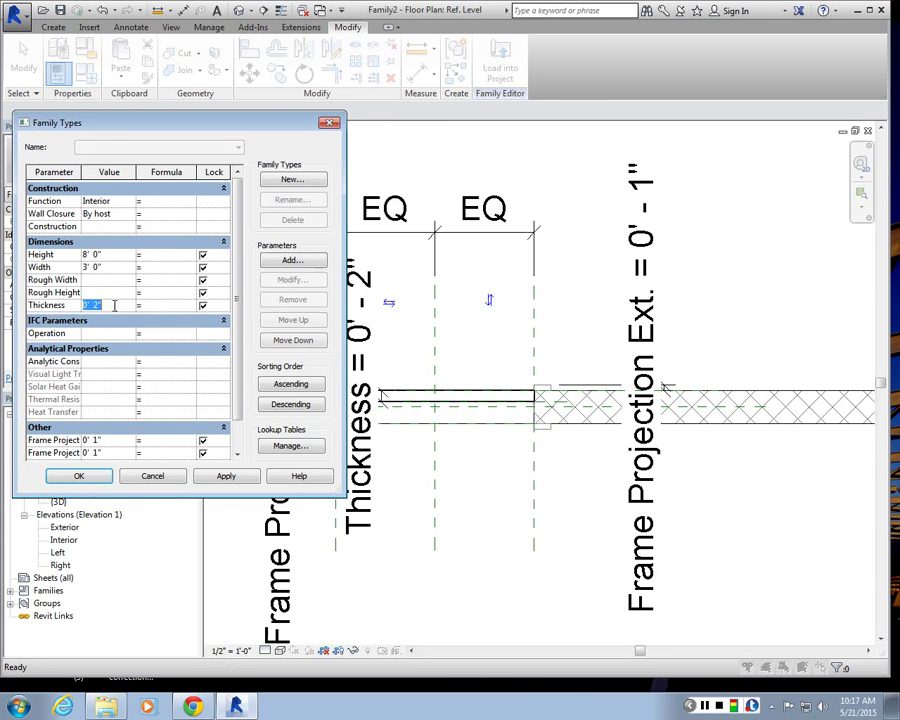
{"action": "type", "text": "1"}
{"action": "key", "text": "Tab"}
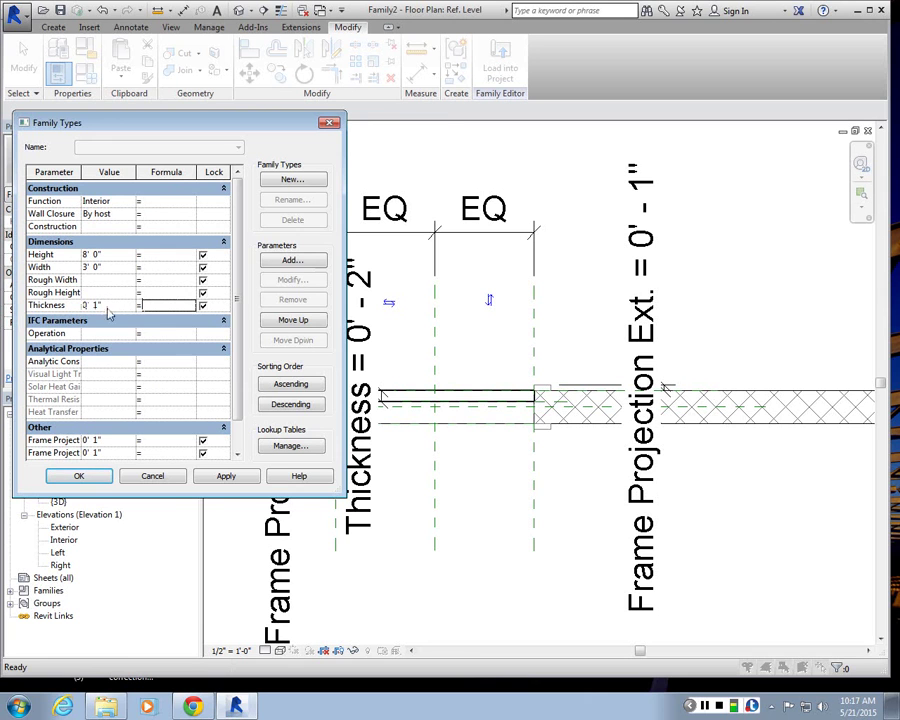
{"action": "left_click", "coordinate": [240, 477]}
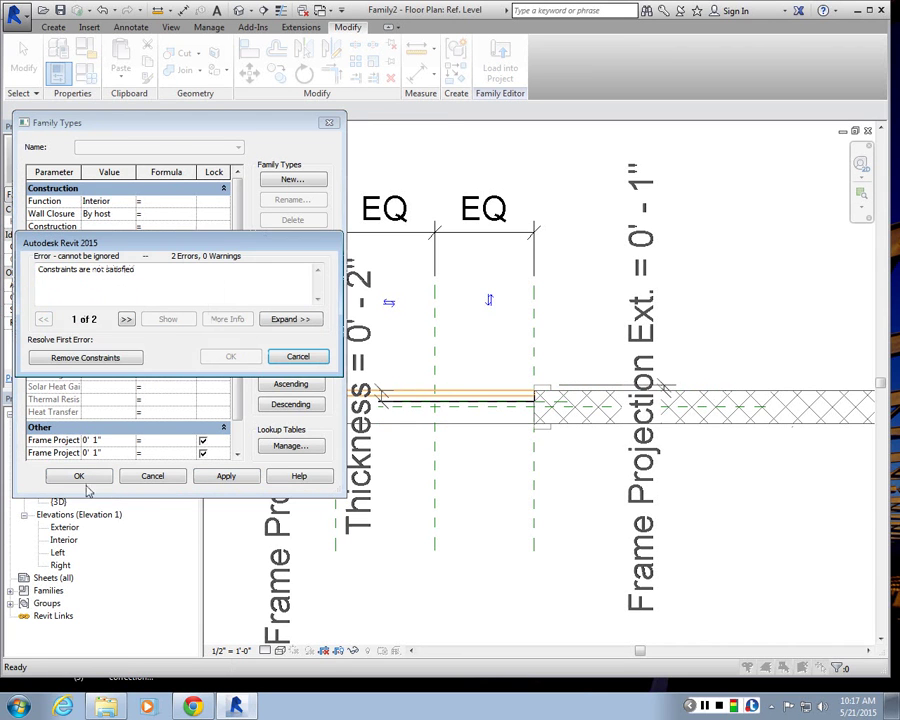
{"action": "left_click", "coordinate": [108, 360]}
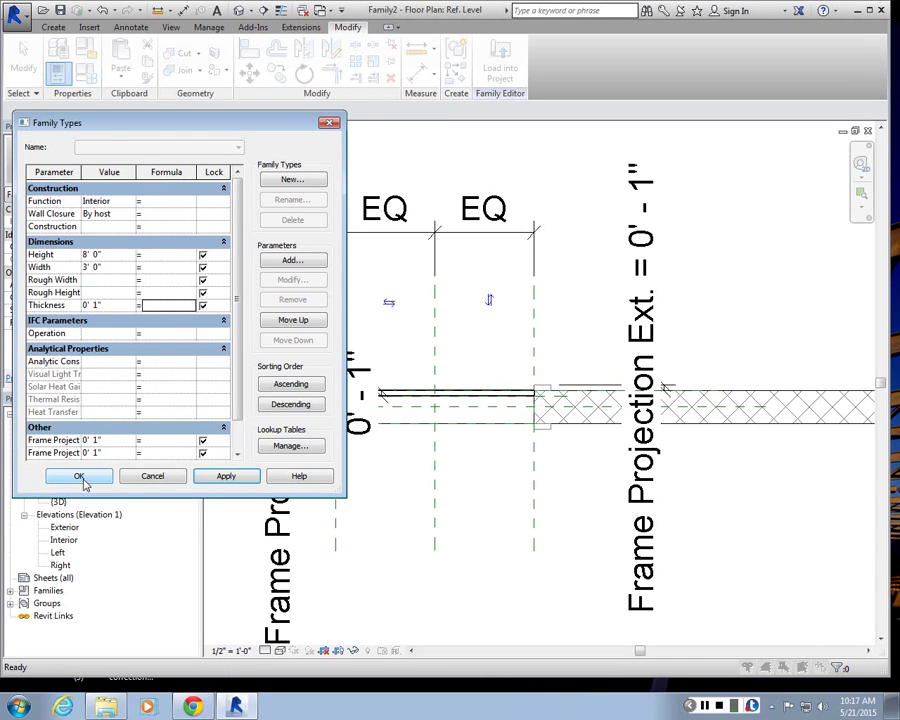
{"action": "left_click", "coordinate": [82, 534]}
{"action": "scroll", "coordinate": [347, 398], "scroll_direction": "up", "scroll_amount": 3}
{"action": "left_click", "coordinate": [464, 392]}
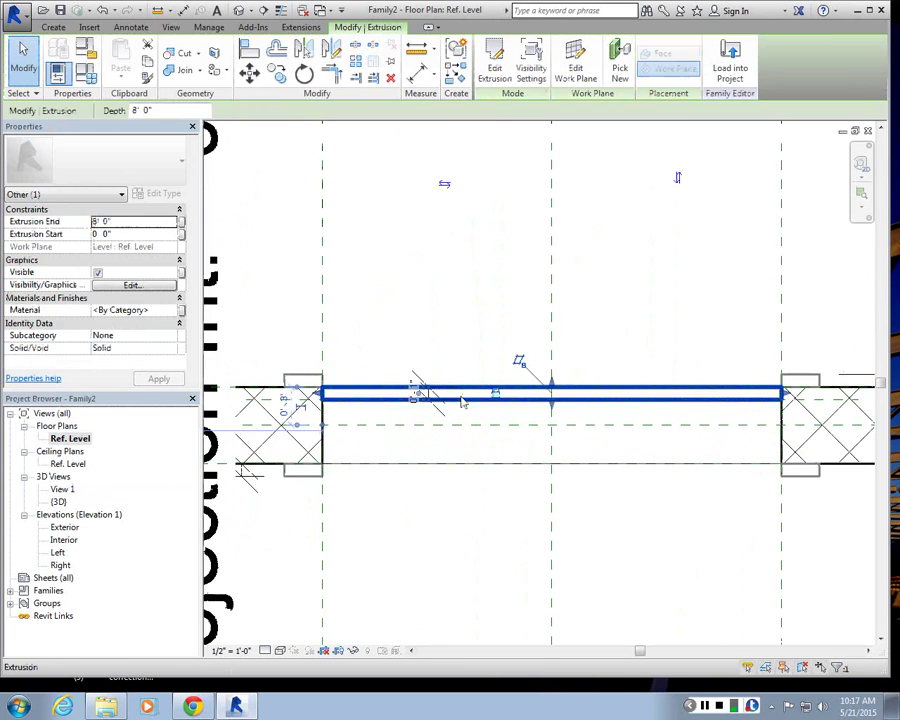
{"action": "key", "text": "Escape"}
- Set the family's Thickness parameter to 0' 2" and apply it
{"action": "scroll", "coordinate": [465, 462], "scroll_direction": "down", "scroll_amount": 2}
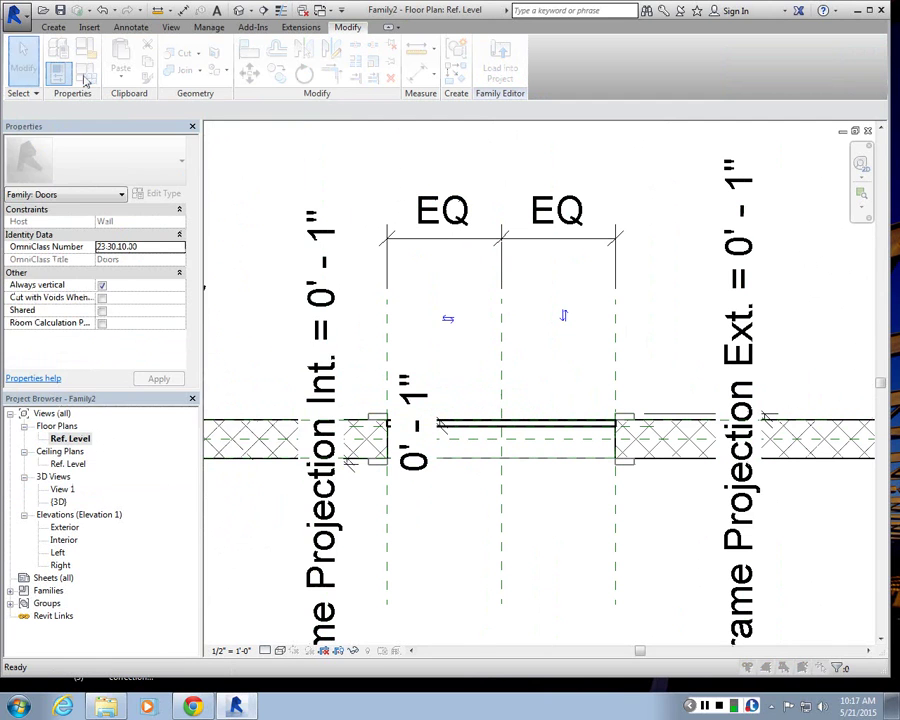
{"action": "left_click", "coordinate": [57, 55]}
{"action": "type", "text": "2\""}
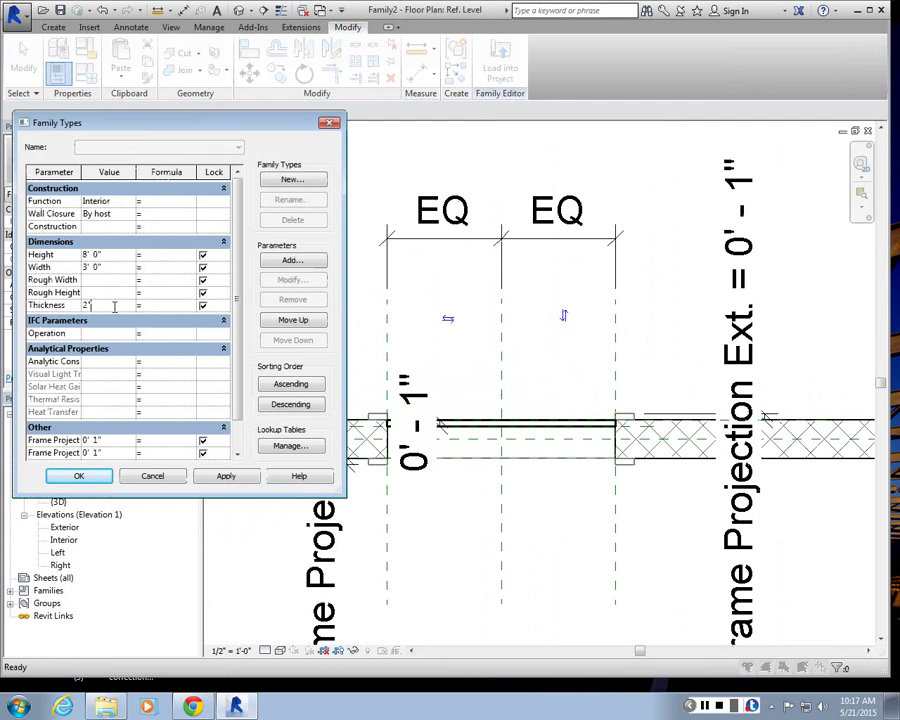
{"action": "key", "text": "Tab"}
{"action": "left_click", "coordinate": [226, 477]}
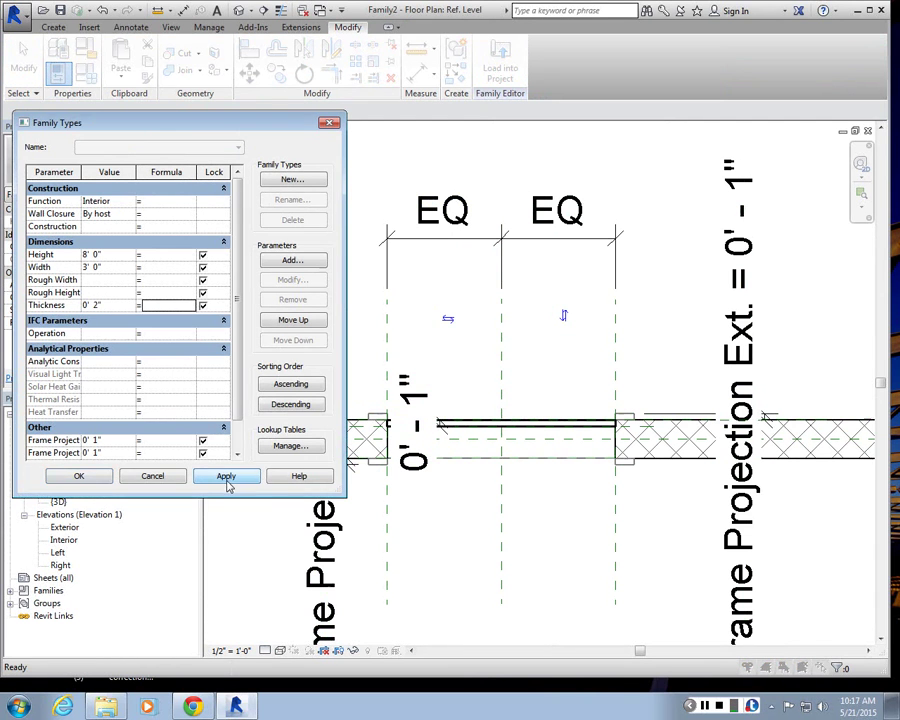
{"action": "key", "text": "Escape"}
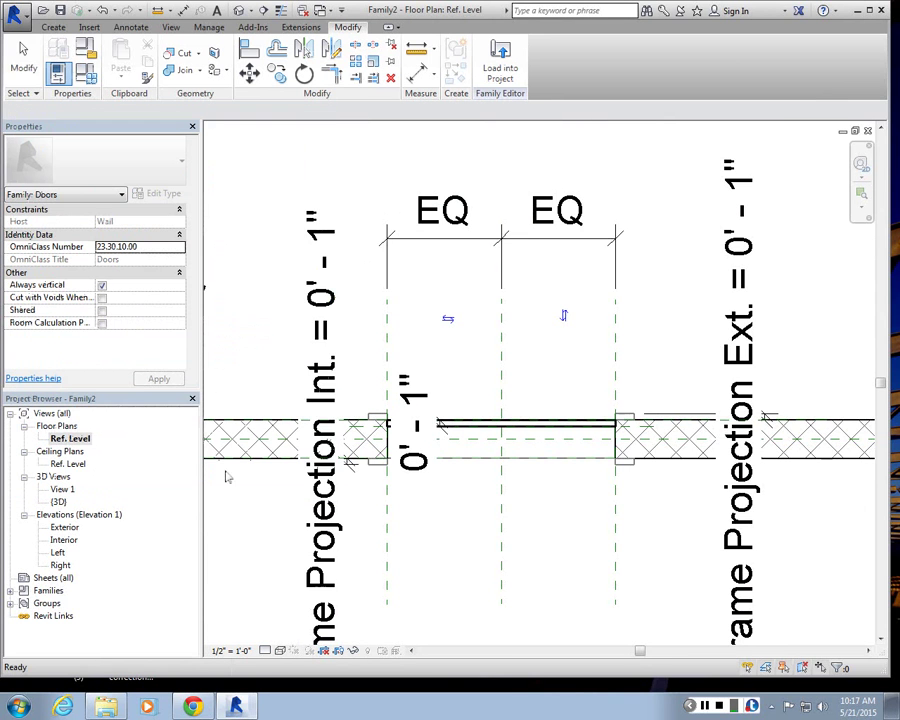
- Delete the unlabelled 0' 1" dimension across the door panel's thickness in the floor plan
{"action": "scroll", "coordinate": [395, 478], "scroll_direction": "up", "scroll_amount": 2}
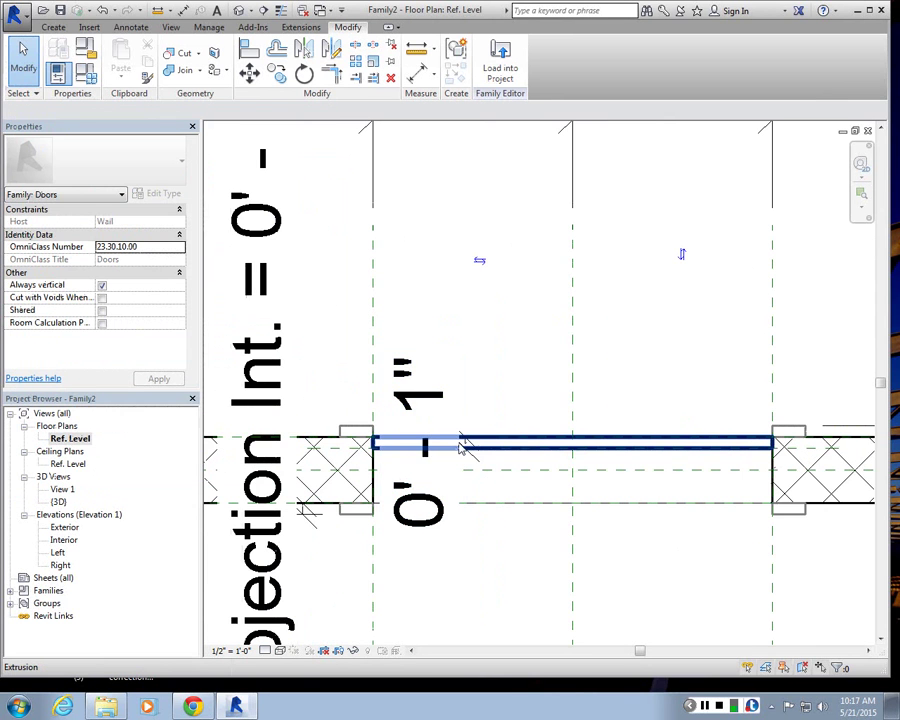
{"action": "left_click", "coordinate": [435, 525]}
{"action": "scroll", "coordinate": [450, 500], "scroll_direction": "down", "scroll_amount": 2}
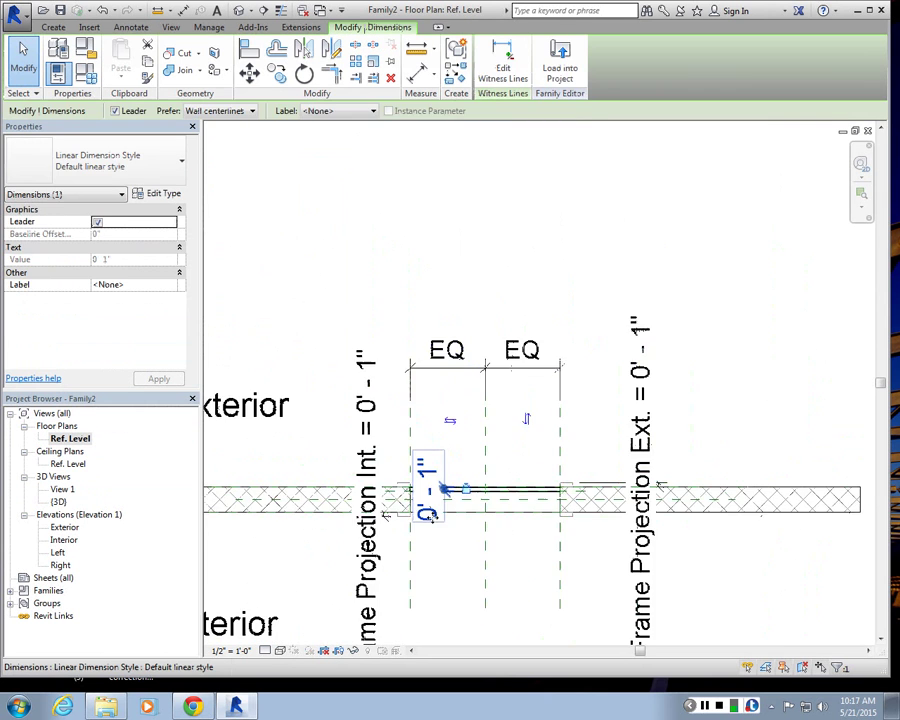
{"action": "scroll", "coordinate": [460, 530], "scroll_direction": "up", "scroll_amount": 2}
{"action": "key", "text": "Escape"}
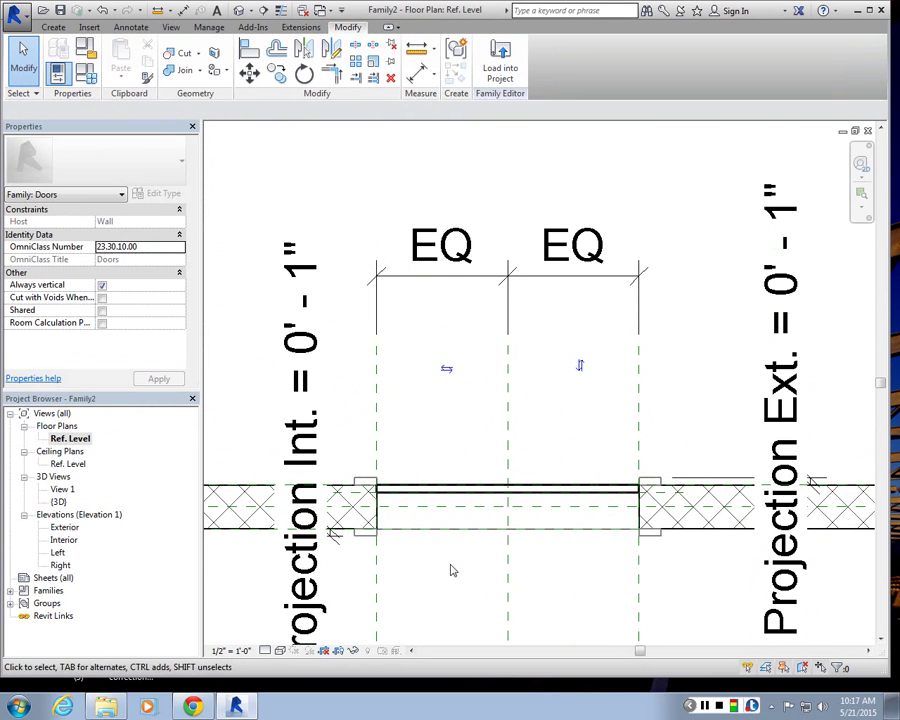
- Place an aligned dimension between the Exterior reference plane and the panel's inner reference plane, over the wall beside the opening
{"action": "scroll", "coordinate": [452, 570], "scroll_direction": "up", "scroll_amount": 2}
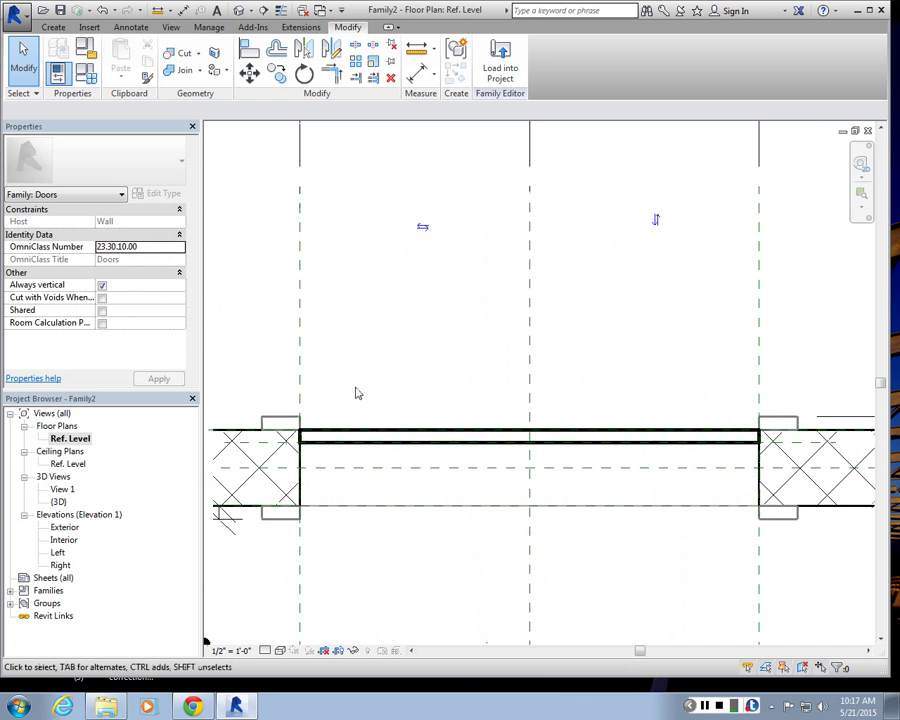
{"action": "scroll", "coordinate": [358, 392], "scroll_direction": "down", "scroll_amount": 1}
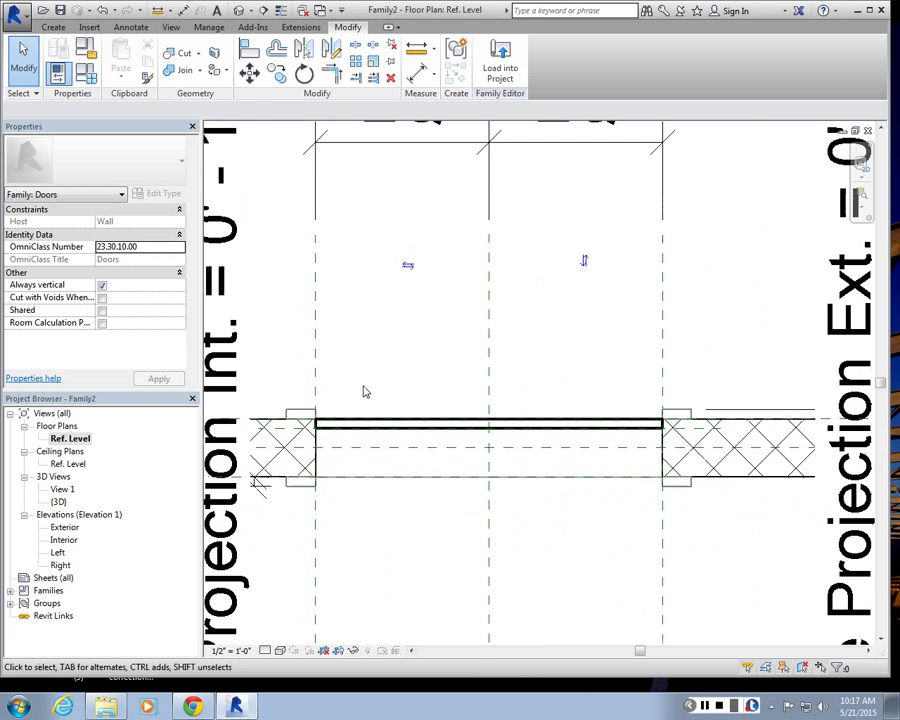
{"action": "key", "text": "d"}
{"action": "key", "text": "i"}
{"action": "scroll", "coordinate": [442, 458], "scroll_direction": "up", "scroll_amount": 1}
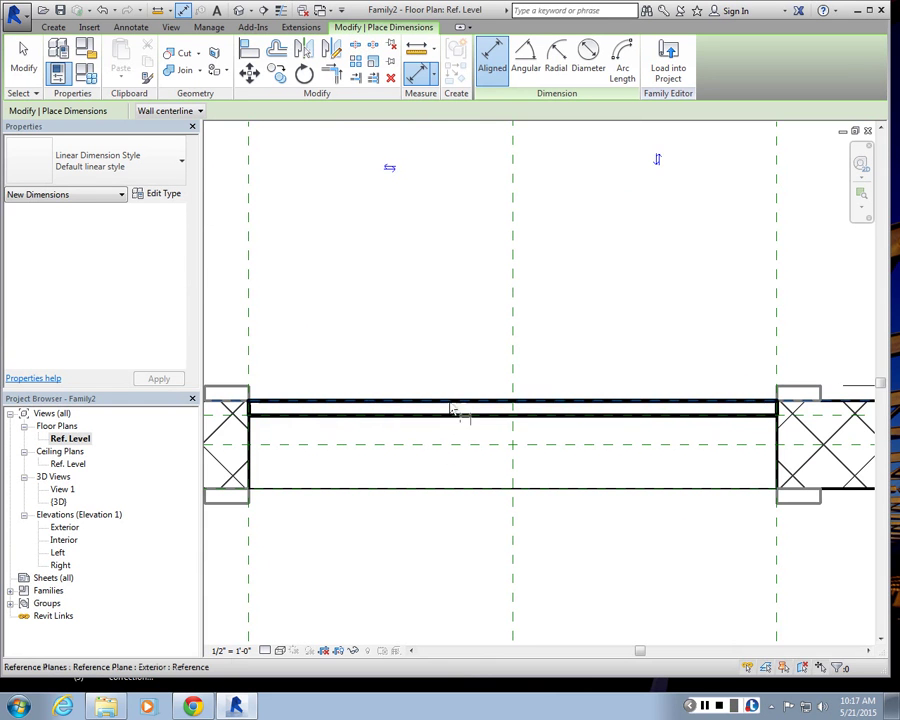
{"action": "scroll", "coordinate": [527, 404], "scroll_direction": "down", "scroll_amount": 2}
{"action": "scroll", "coordinate": [432, 380], "scroll_direction": "down", "scroll_amount": 3}
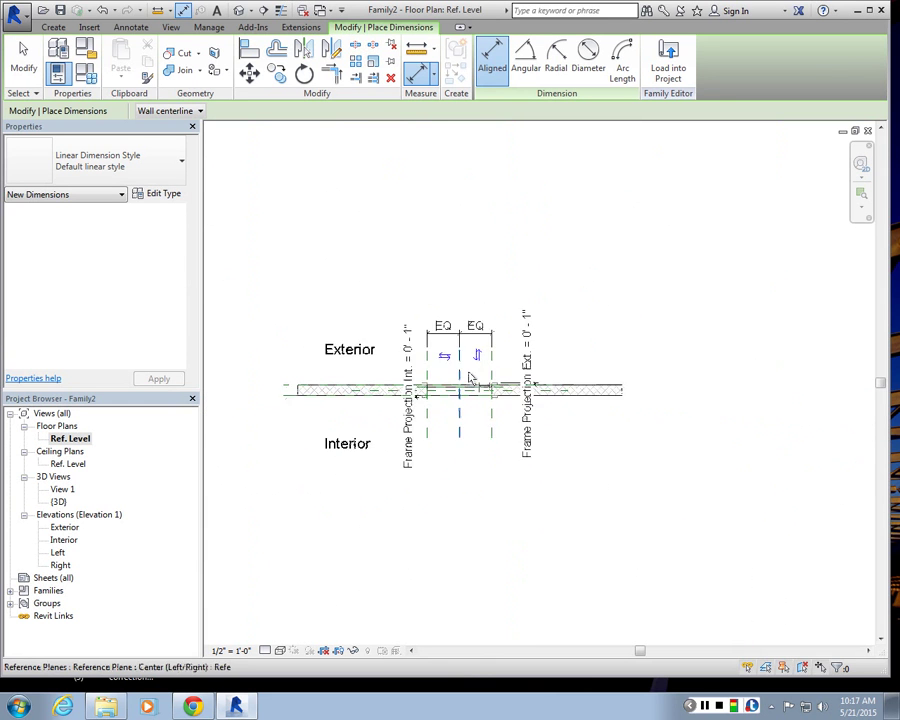
{"action": "scroll", "coordinate": [298, 381], "scroll_direction": "up", "scroll_amount": 2}
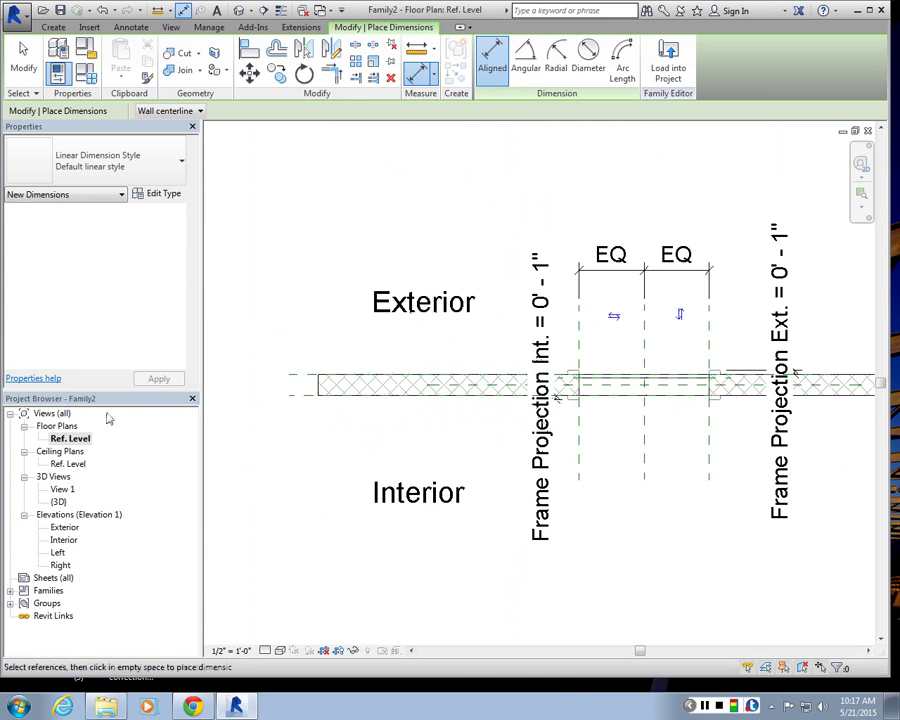
{"action": "scroll", "coordinate": [307, 380], "scroll_direction": "up", "scroll_amount": 4}
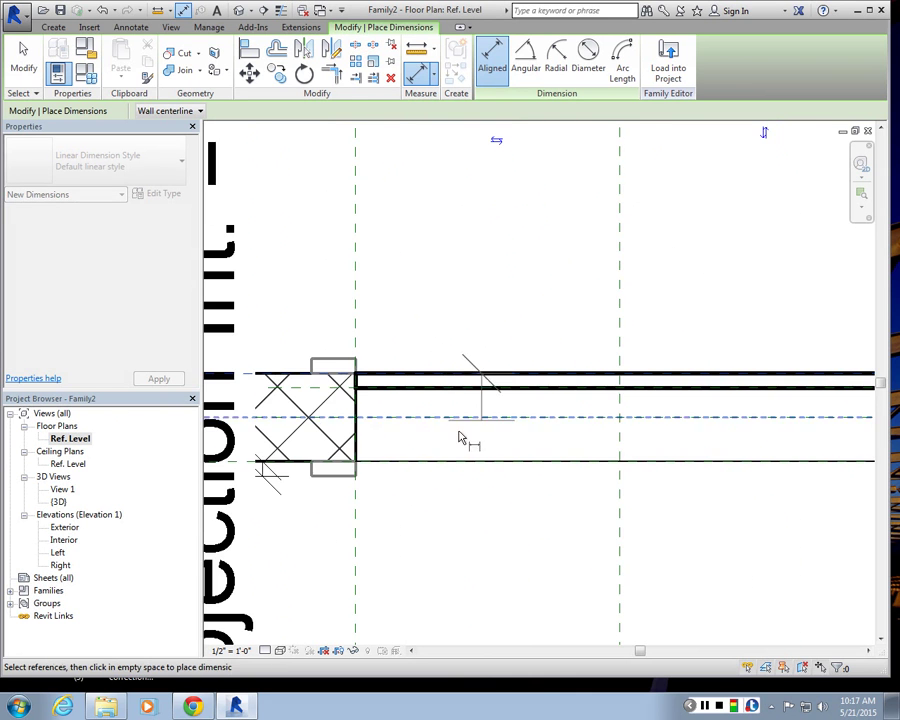
{"action": "scroll", "coordinate": [446, 442], "scroll_direction": "up", "scroll_amount": 1}
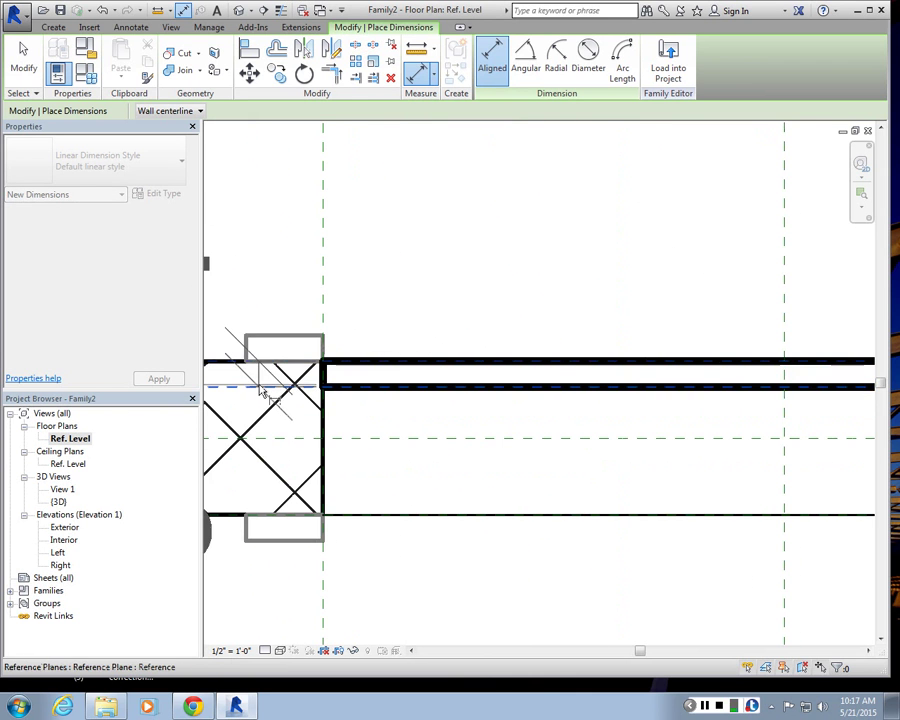
{"action": "scroll", "coordinate": [365, 440], "scroll_direction": "down", "scroll_amount": 3}
{"action": "scroll", "coordinate": [366, 442], "scroll_direction": "up", "scroll_amount": 4}
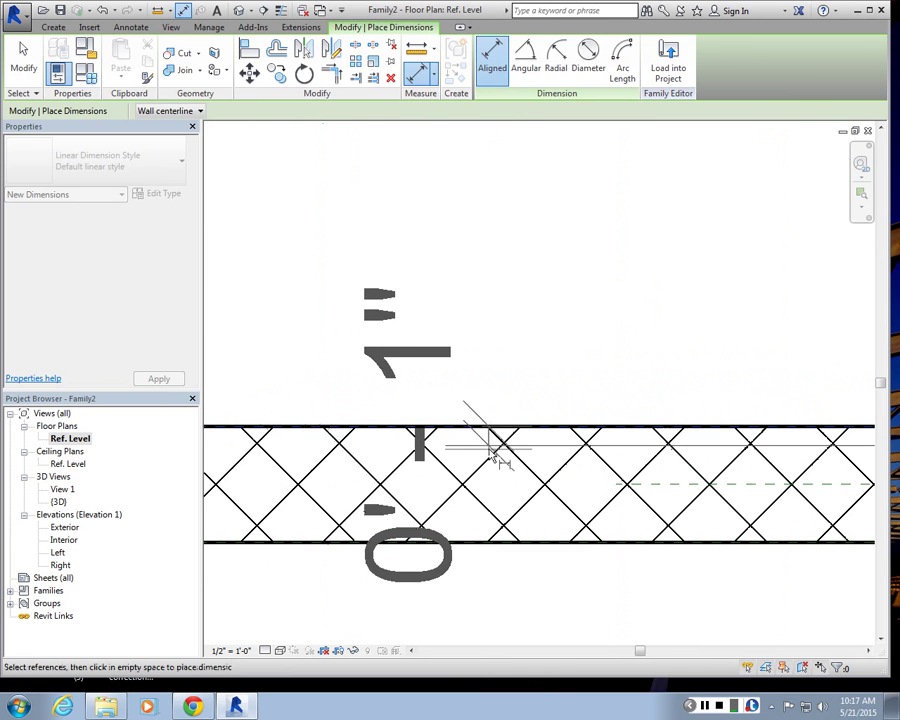
- Label the new dimension with a new family type parameter named door_thicknes, grouped under Dimensions
{"action": "left_click", "coordinate": [485, 446]}
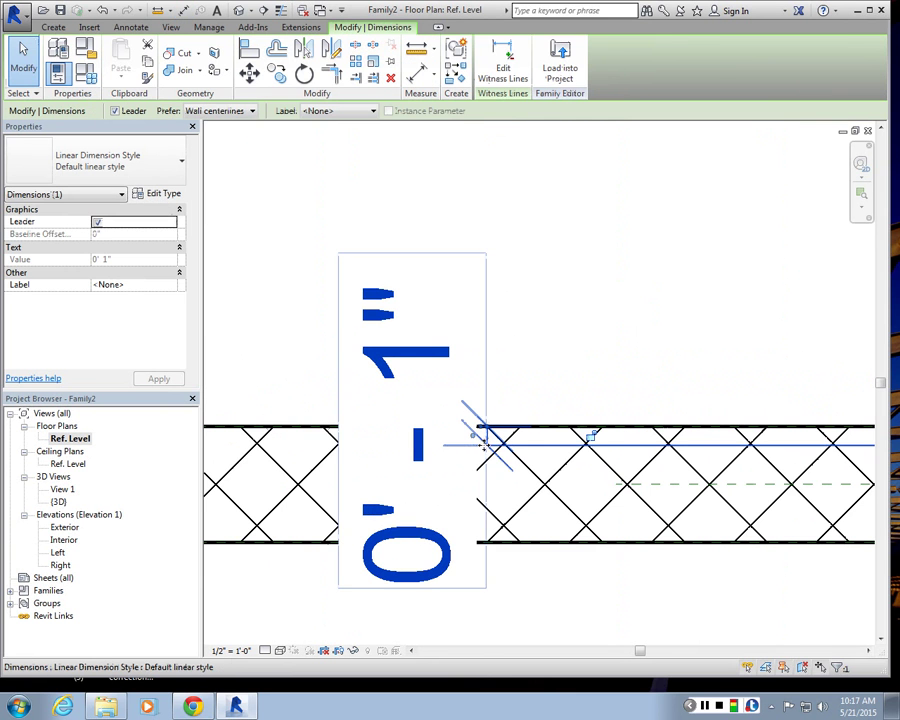
{"action": "left_click", "coordinate": [336, 112]}
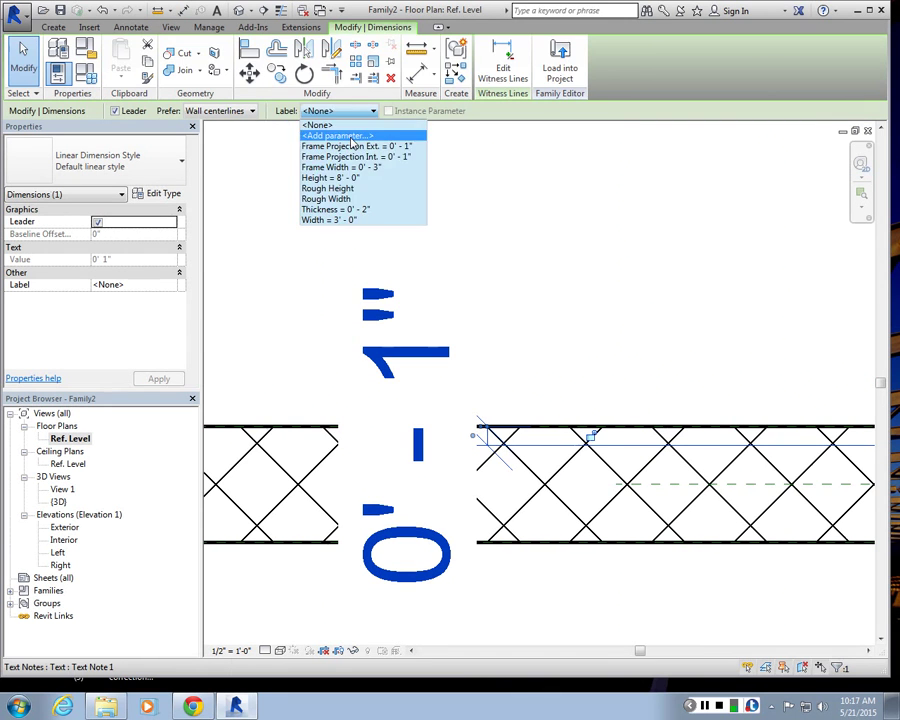
{"action": "left_click", "coordinate": [345, 134]}
{"action": "type", "text": "door H"}
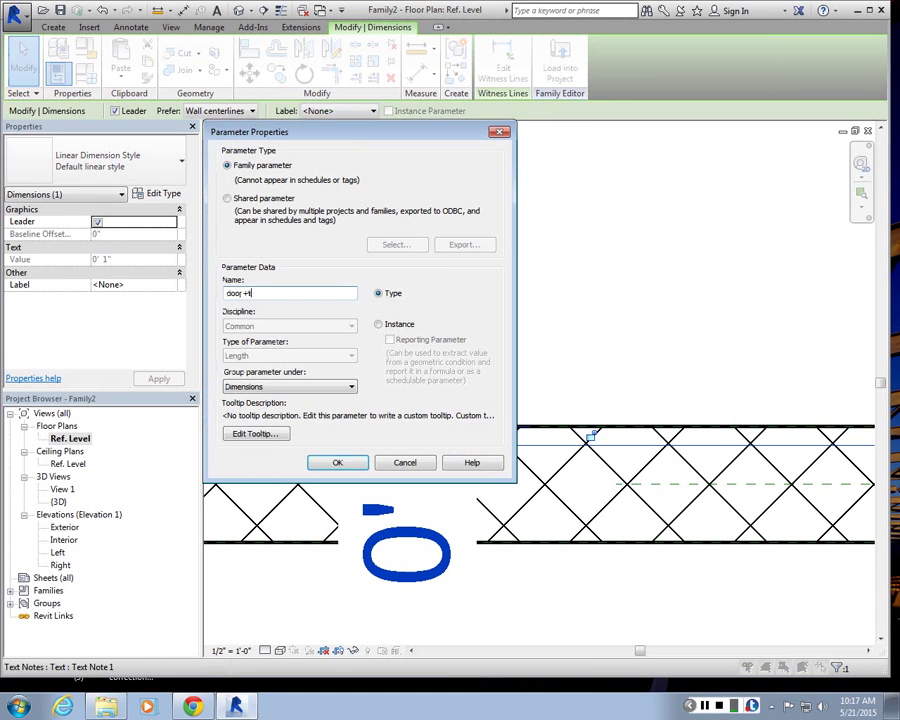
{"action": "key", "text": "BackSpace"}
{"action": "key", "text": "BackSpace"}
{"action": "type", "text": "_thickenes"}
{"action": "key", "text": "Return"}
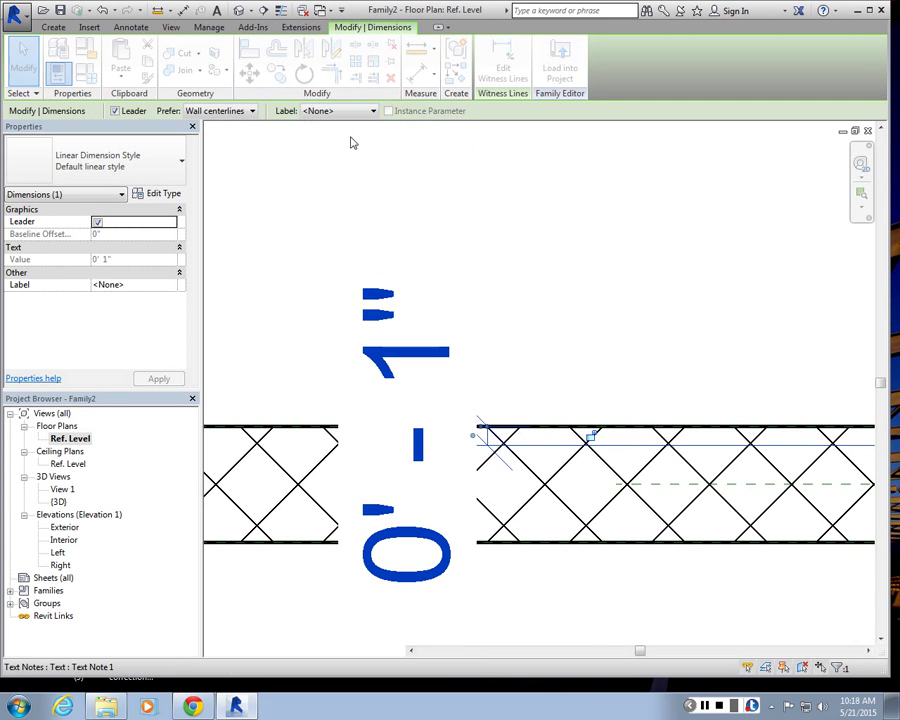
{"action": "scroll", "coordinate": [381, 394], "scroll_direction": "down", "scroll_amount": 4}
{"action": "left_click", "coordinate": [483, 393]}
{"action": "scroll", "coordinate": [483, 393], "scroll_direction": "up", "scroll_amount": 2}
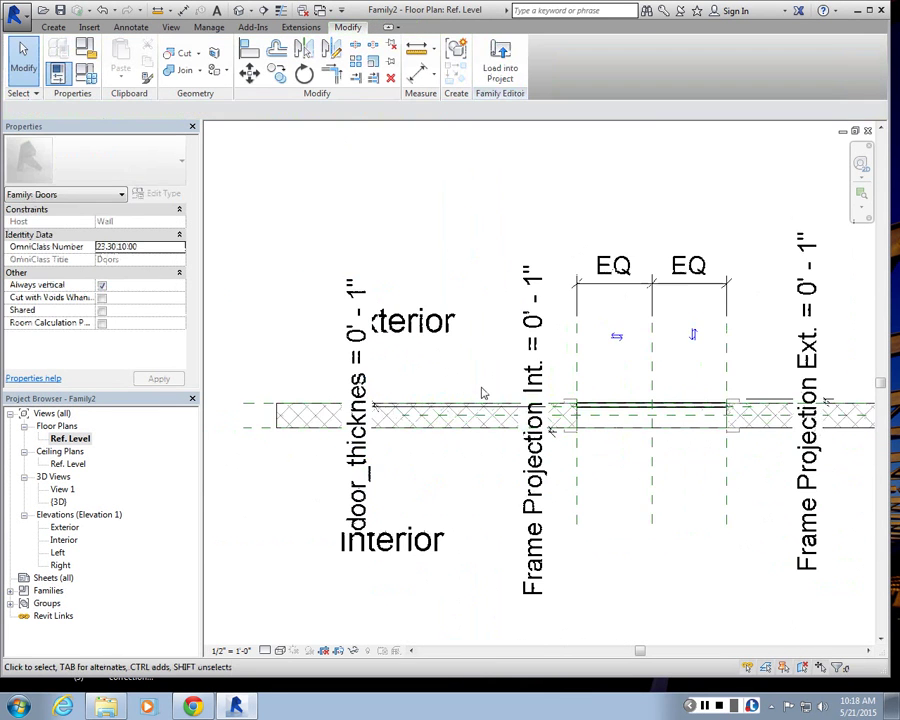
- Set the family's door_thicknes parameter to 2" and apply it
{"action": "left_click", "coordinate": [86, 73]}
{"action": "left_click", "coordinate": [117, 317]}
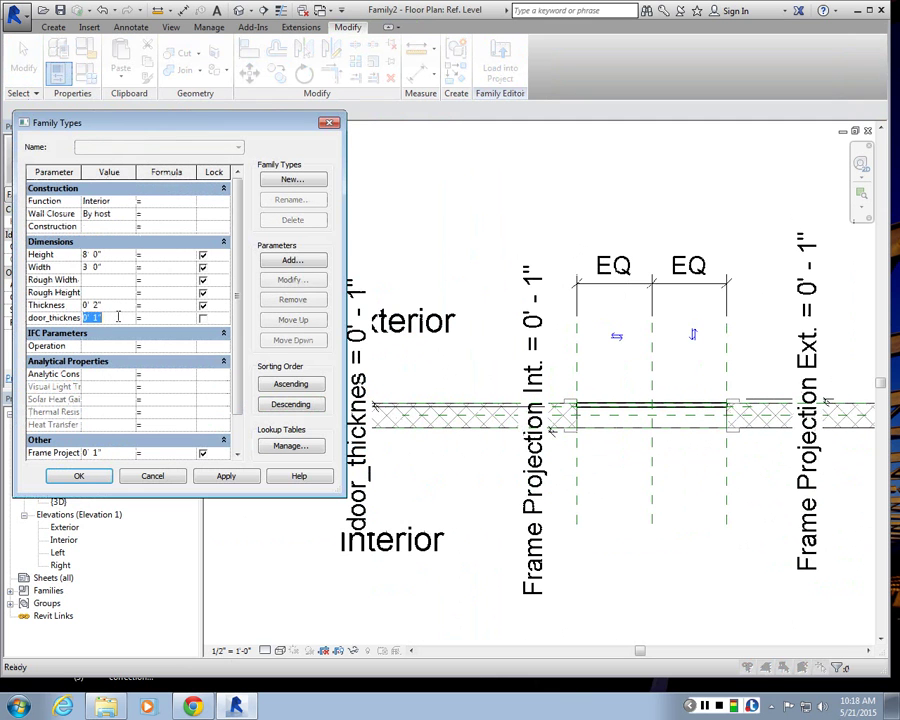
{"action": "type", "text": "3"}
{"action": "key", "text": "BackSpace"}
{"action": "type", "text": "2\""}
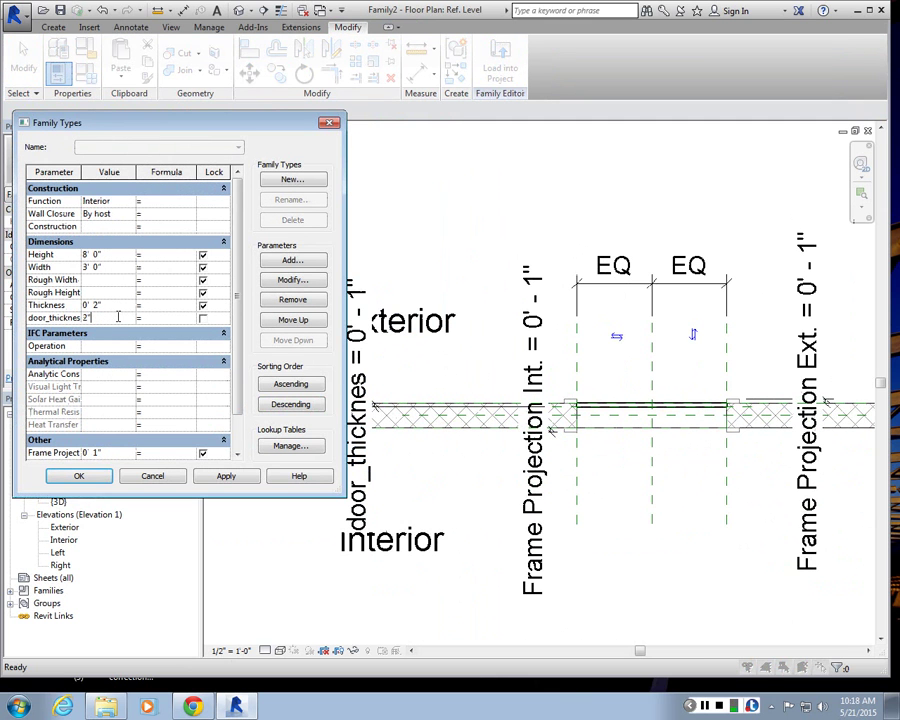
{"action": "left_click", "coordinate": [222, 476]}
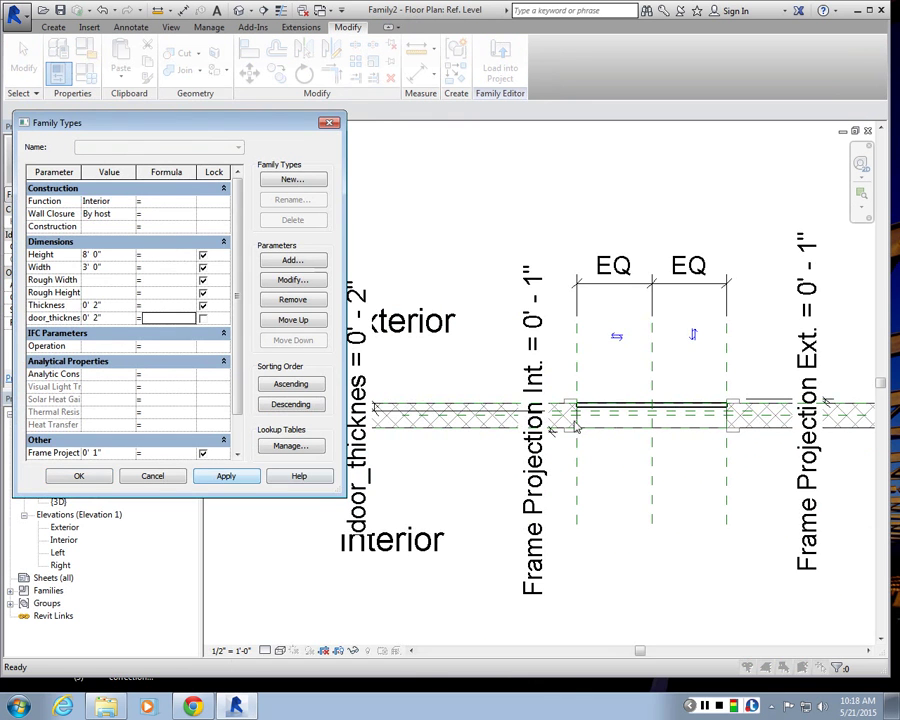
{"action": "left_click", "coordinate": [70, 477]}
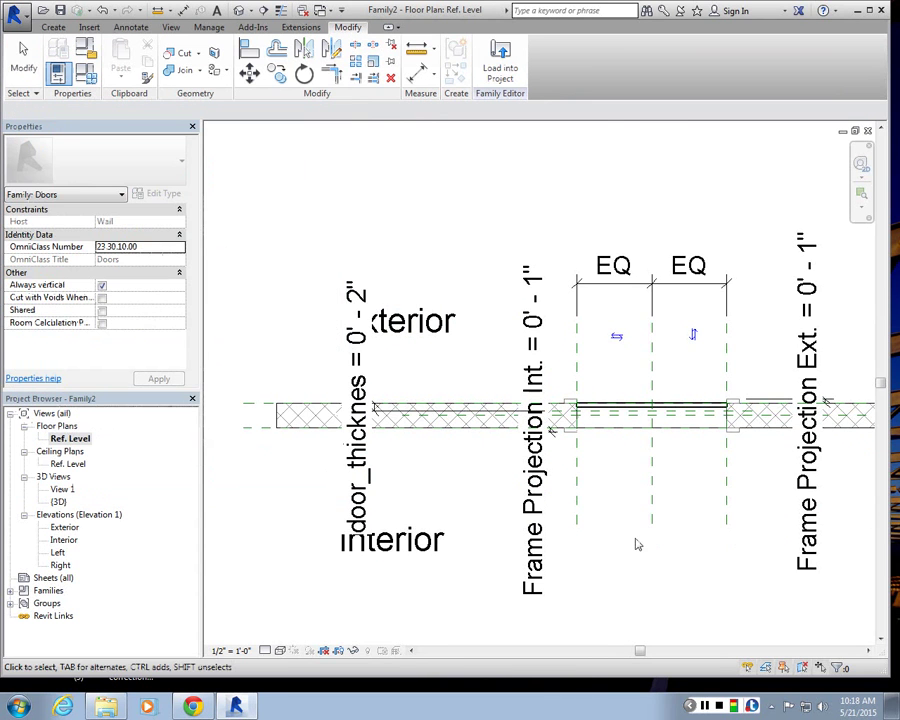
- Stretch the door panel extrusion's inner face to the reference plane controlled by door_thicknes
{"action": "scroll", "coordinate": [644, 412], "scroll_direction": "up", "scroll_amount": 3}
{"action": "scroll", "coordinate": [657, 403], "scroll_direction": "up", "scroll_amount": 2}
{"action": "left_click", "coordinate": [579, 377]}
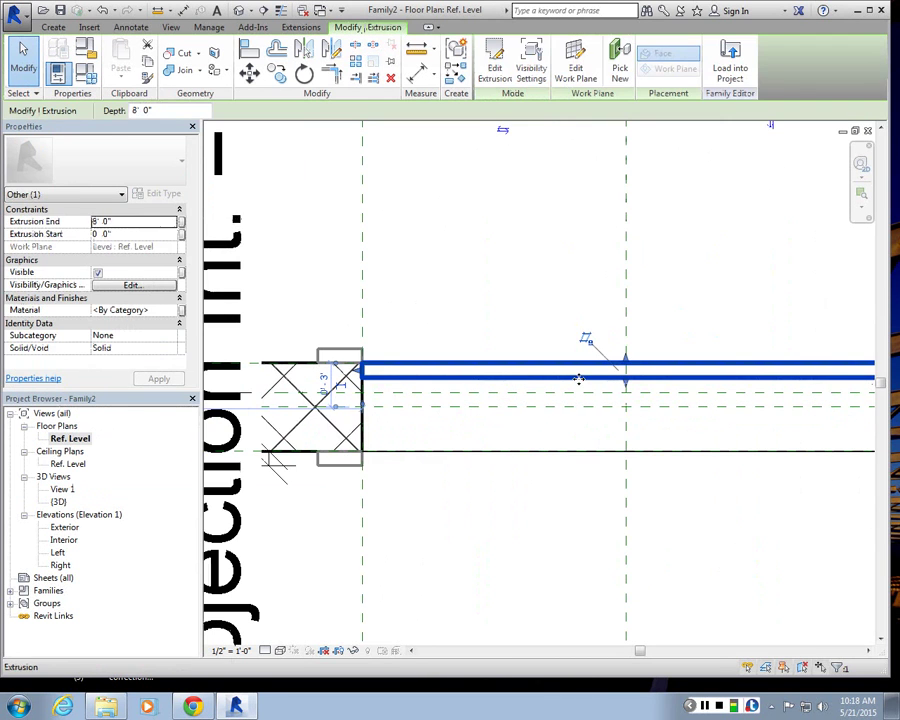
{"action": "left_click_drag", "start_coordinate": [625, 381], "coordinate": [627, 395]}
{"action": "left_click", "coordinate": [555, 424]}
{"action": "left_click", "coordinate": [574, 393]}
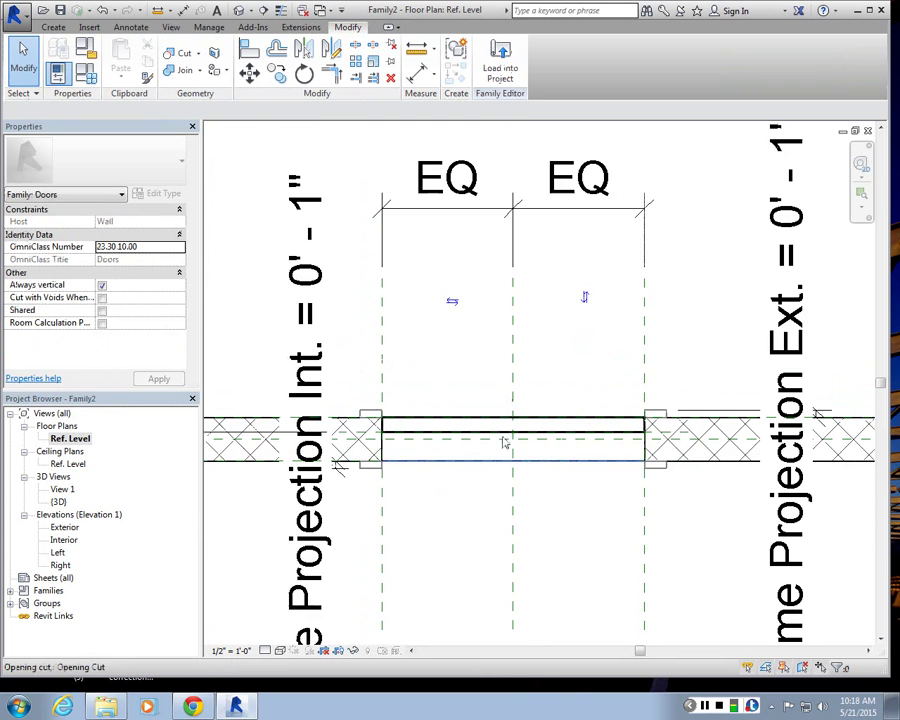
- Set the family's door_thicknes parameter to 1" and apply it to the panel
{"action": "scroll", "coordinate": [459, 220], "scroll_direction": "up", "scroll_amount": 2}
{"action": "left_click", "coordinate": [86, 74]}
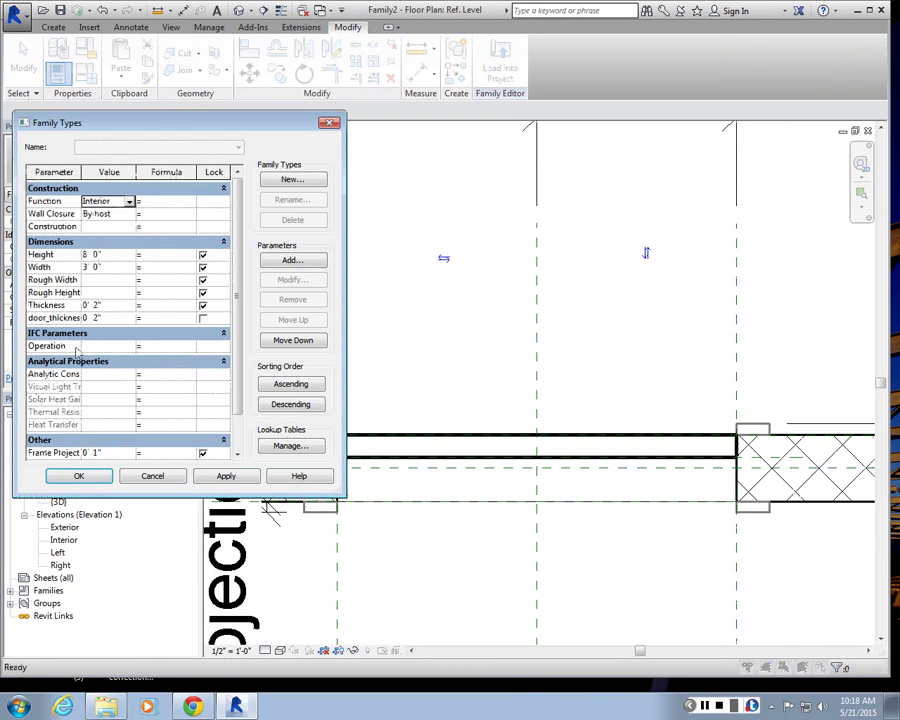
{"action": "left_click", "coordinate": [107, 318]}
{"action": "type", "text": "1\""}
{"action": "key", "text": "Tab"}
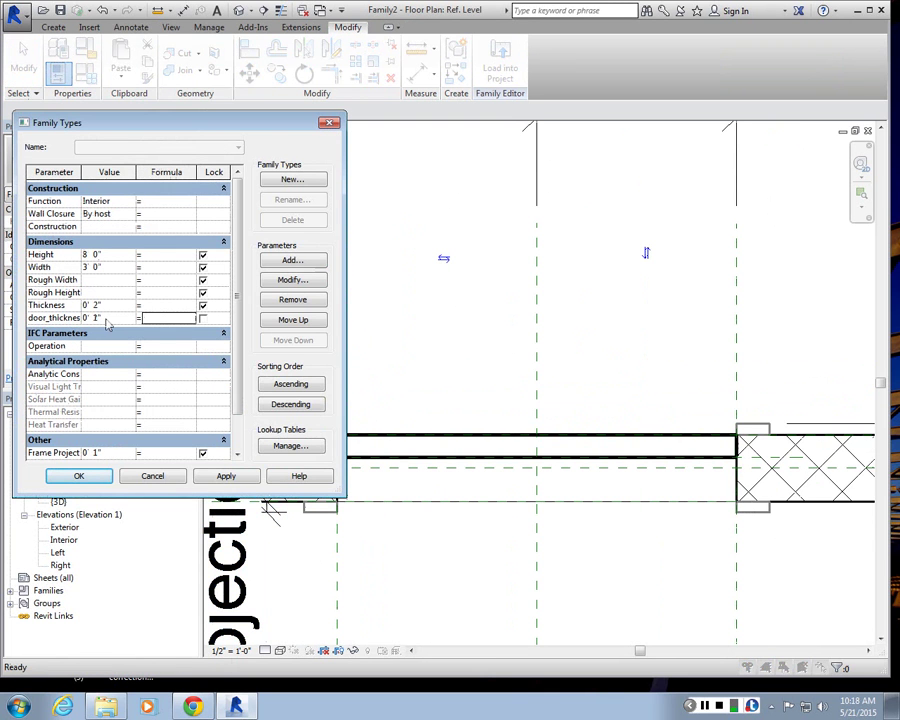
{"action": "left_click", "coordinate": [228, 477]}
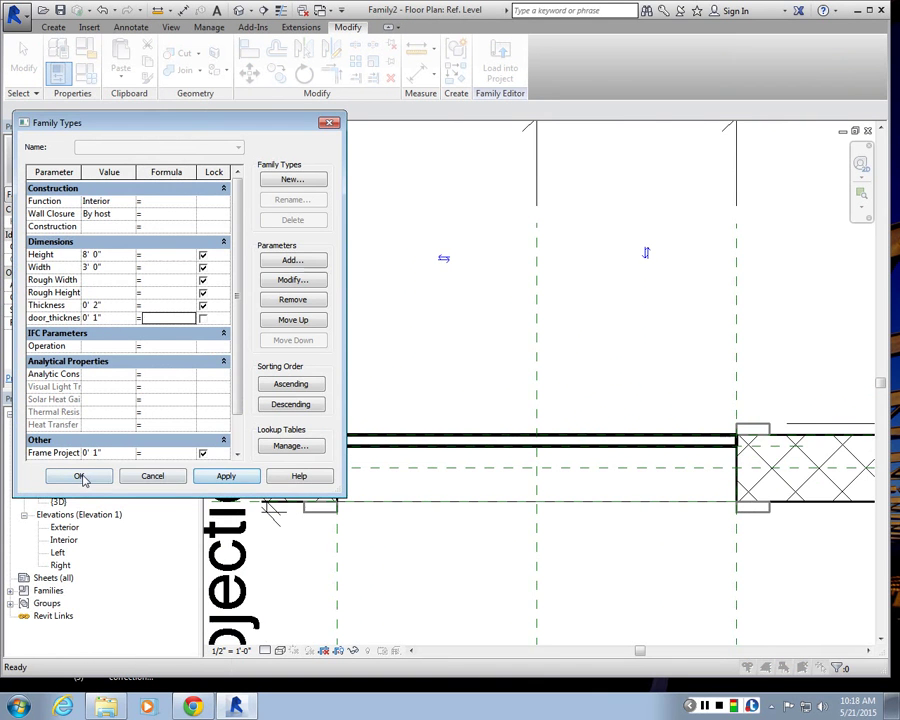
{"action": "left_click", "coordinate": [80, 477]}
- Examine the door in the 3D view and review the family's type parameters
{"action": "scroll", "coordinate": [489, 547], "scroll_direction": "down", "scroll_amount": 2}
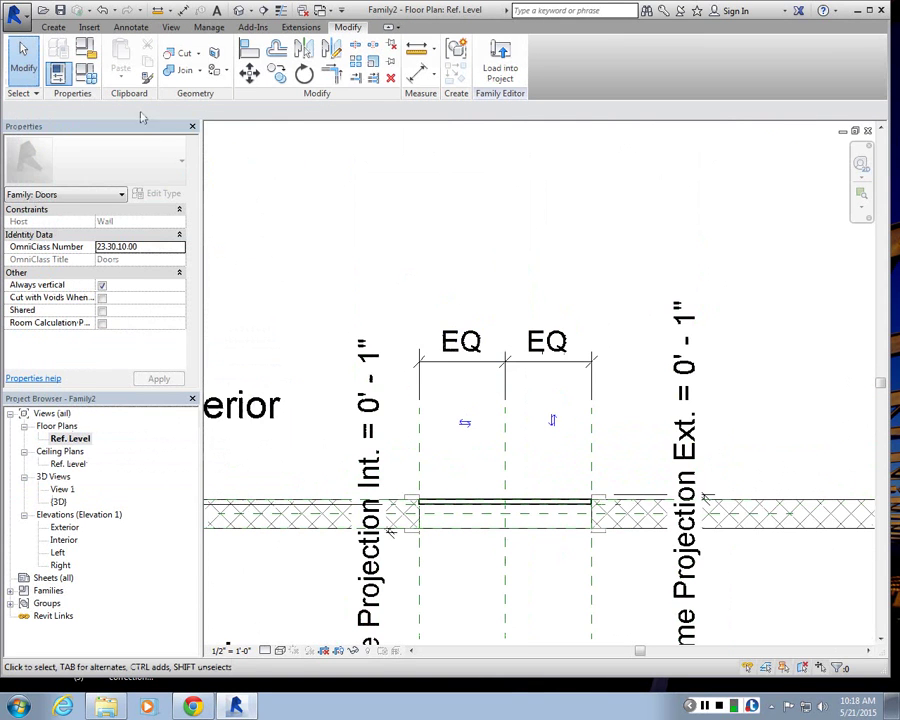
{"action": "left_click", "coordinate": [240, 12]}
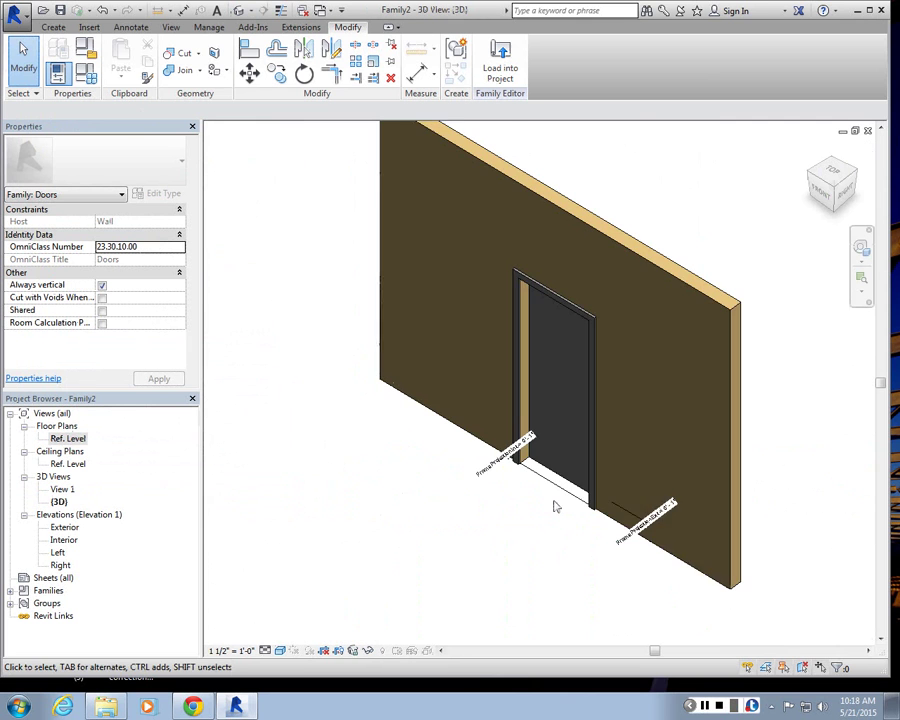
{"action": "scroll", "coordinate": [553, 502], "scroll_direction": "up", "scroll_amount": 2}
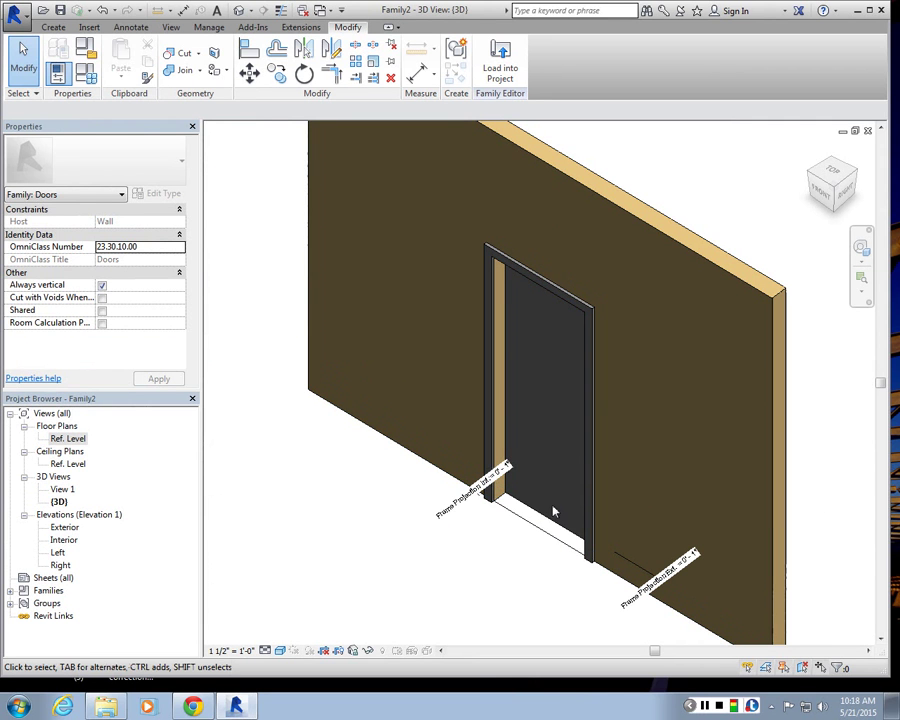
{"action": "left_click", "coordinate": [58, 50]}
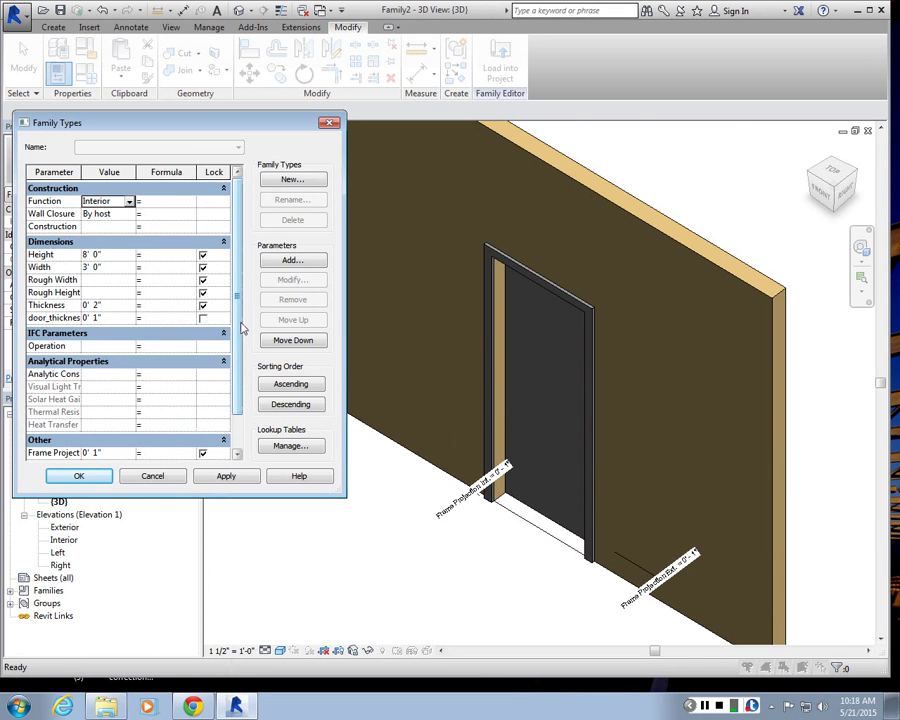
{"action": "left_click", "coordinate": [330, 122]}
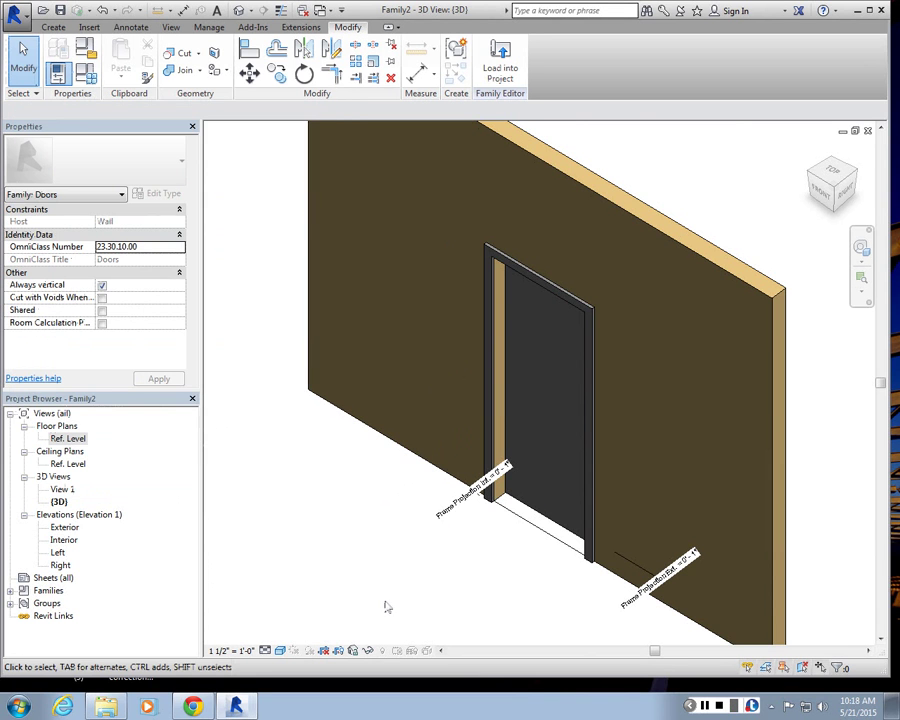
- Reopen the Ref. Level floor plan and examine the door panel in the opening
{"action": "left_click", "coordinate": [60, 427]}
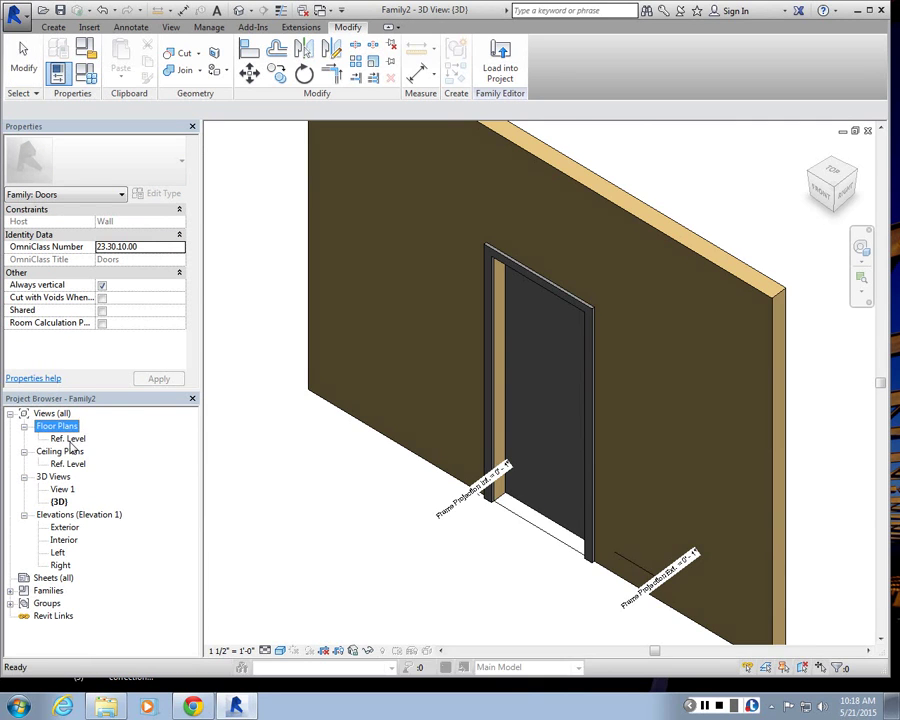
{"action": "double_click", "coordinate": [68, 439]}
{"action": "scroll", "coordinate": [452, 428], "scroll_direction": "up", "scroll_amount": 2}
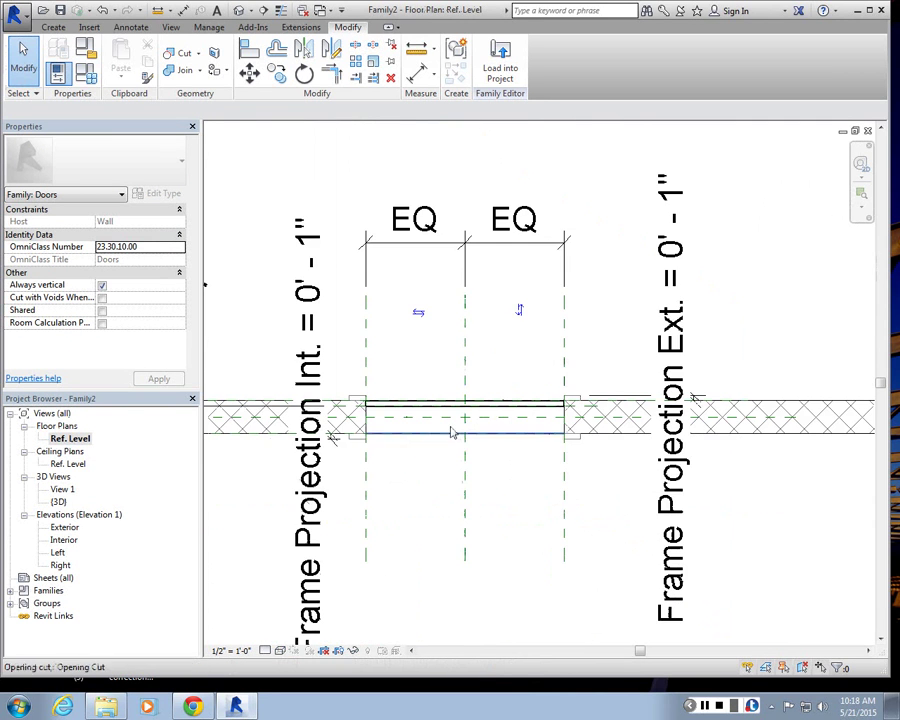
{"action": "scroll", "coordinate": [463, 367], "scroll_direction": "up", "scroll_amount": 2}
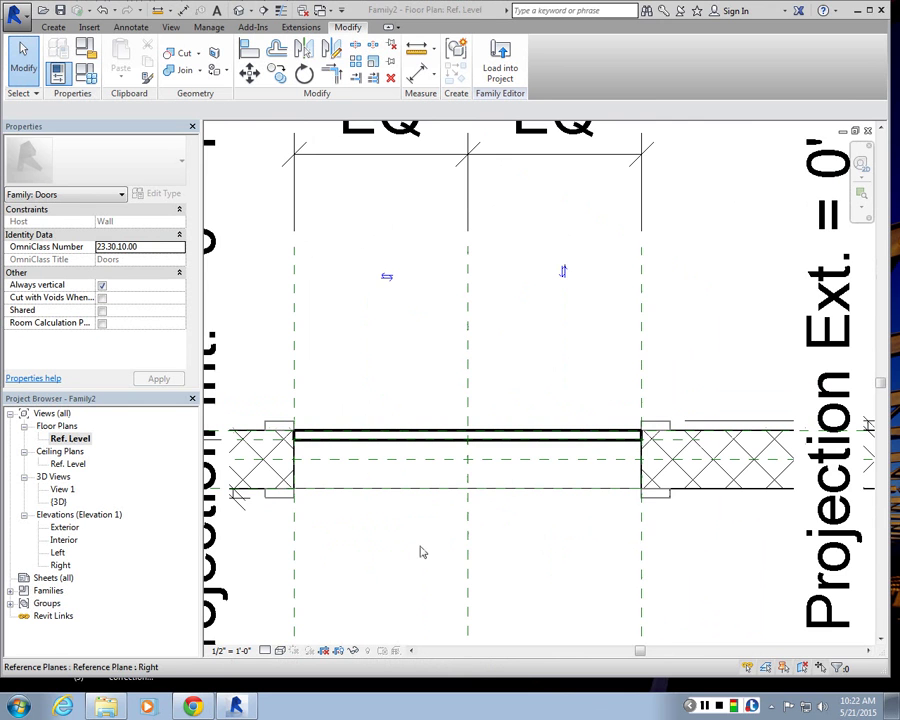
{"action": "scroll", "coordinate": [358, 525], "scroll_direction": "down", "scroll_amount": 3}
{"action": "scroll", "coordinate": [393, 545], "scroll_direction": "up", "scroll_amount": 2}
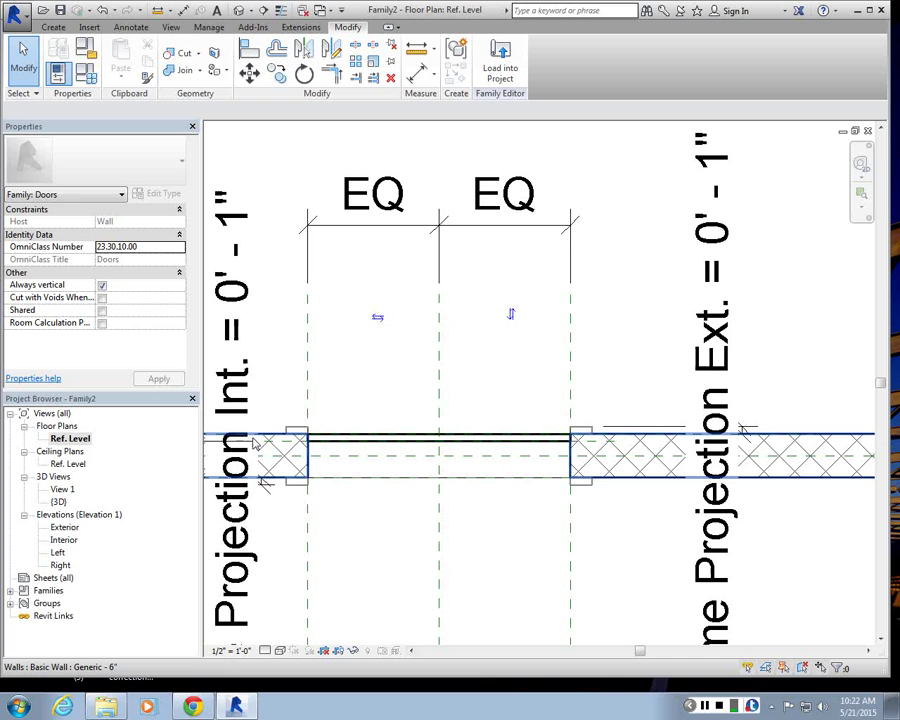
- Open the Exterior elevation with the whole door in view
{"action": "double_click", "coordinate": [64, 528]}
{"action": "scroll", "coordinate": [400, 330], "scroll_direction": "up", "scroll_amount": 3}
{"action": "scroll", "coordinate": [381, 302], "scroll_direction": "down", "scroll_amount": 2}
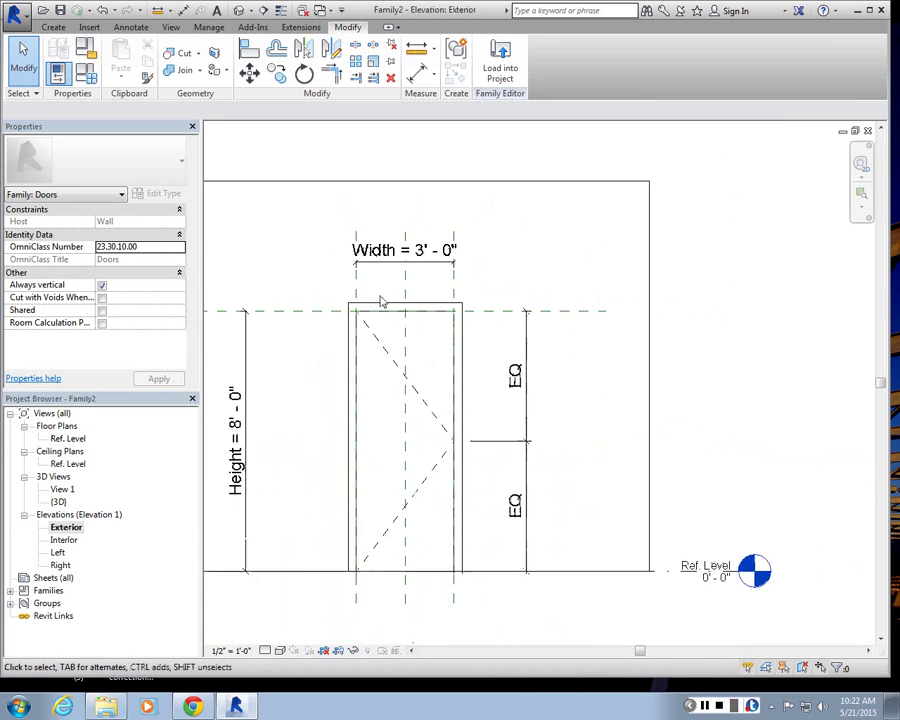
- Try to place vertical reference planes offset 4" from the opening's left-hand plane, on both sides, and from the center plane
{"action": "scroll", "coordinate": [418, 307], "scroll_direction": "up", "scroll_amount": 3}
{"action": "scroll", "coordinate": [419, 308], "scroll_direction": "down", "scroll_amount": 2}
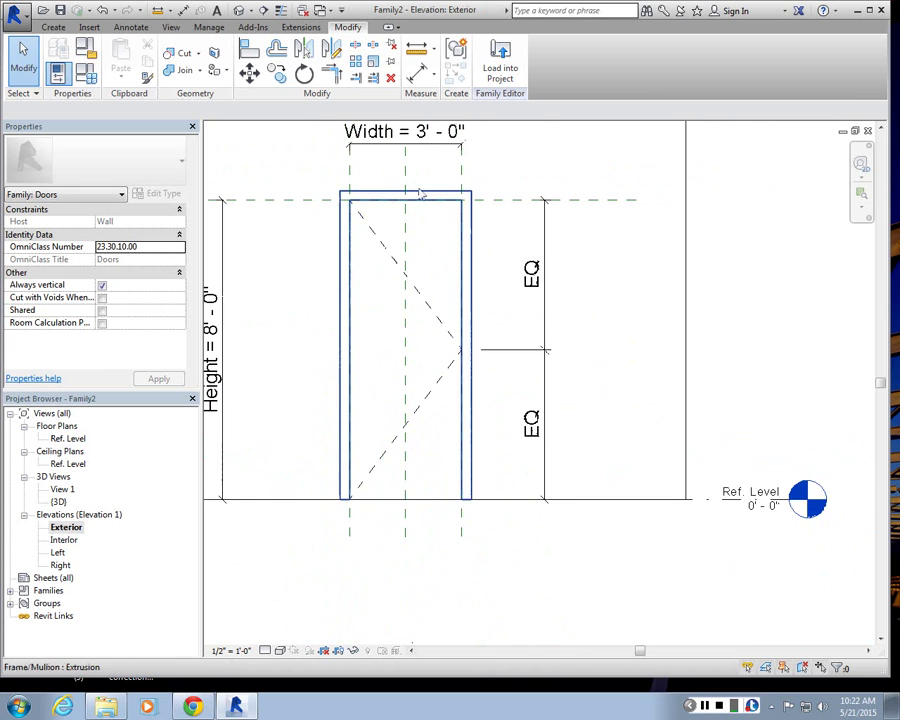
{"action": "scroll", "coordinate": [364, 168], "scroll_direction": "up", "scroll_amount": 2}
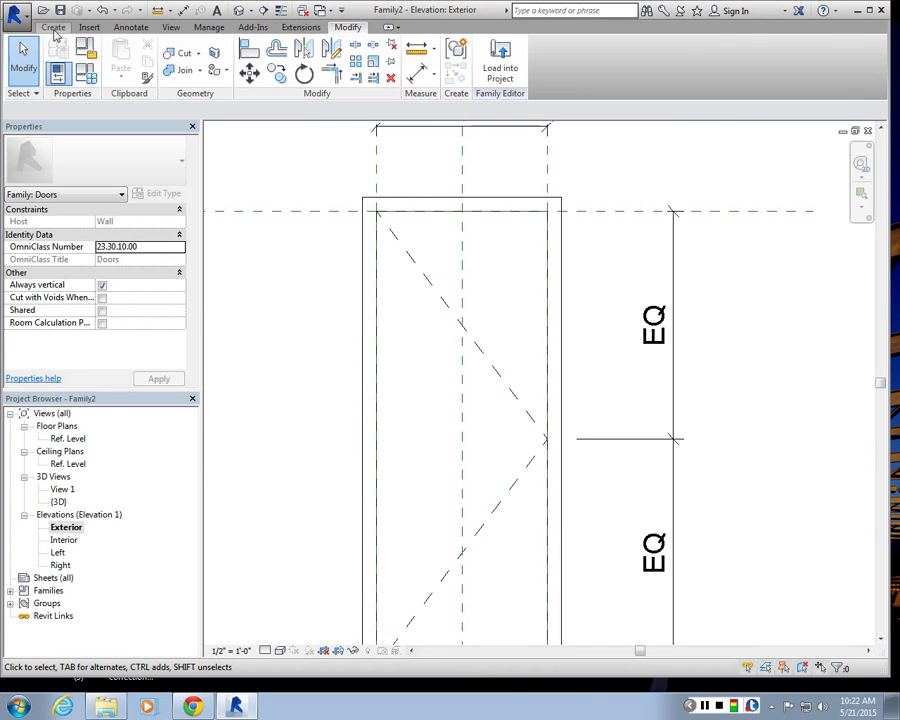
{"action": "left_click", "coordinate": [40, 26]}
{"action": "left_click", "coordinate": [726, 68]}
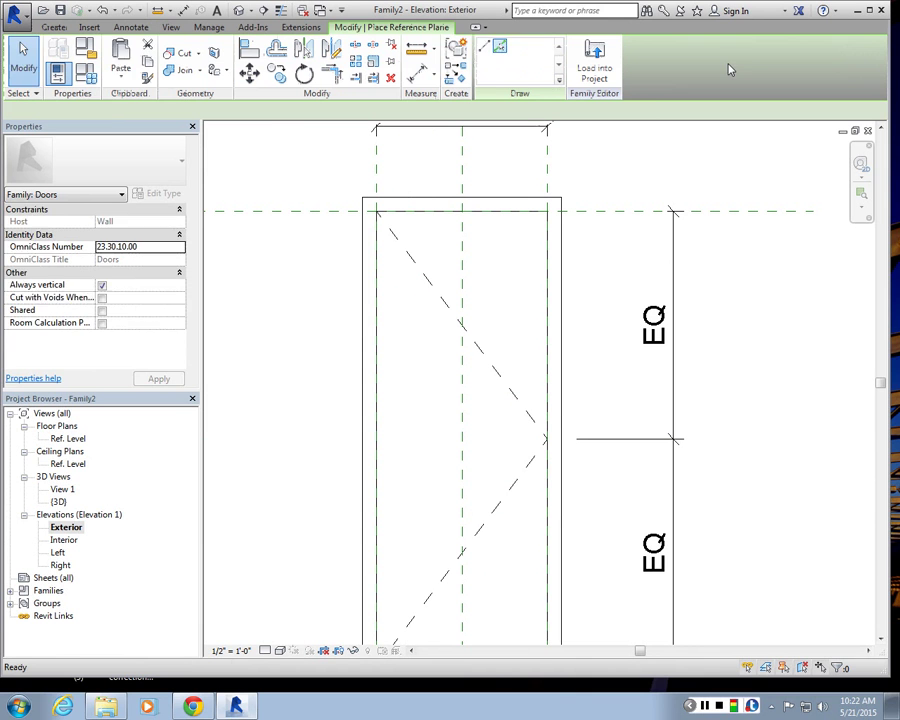
{"action": "left_click", "coordinate": [501, 47]}
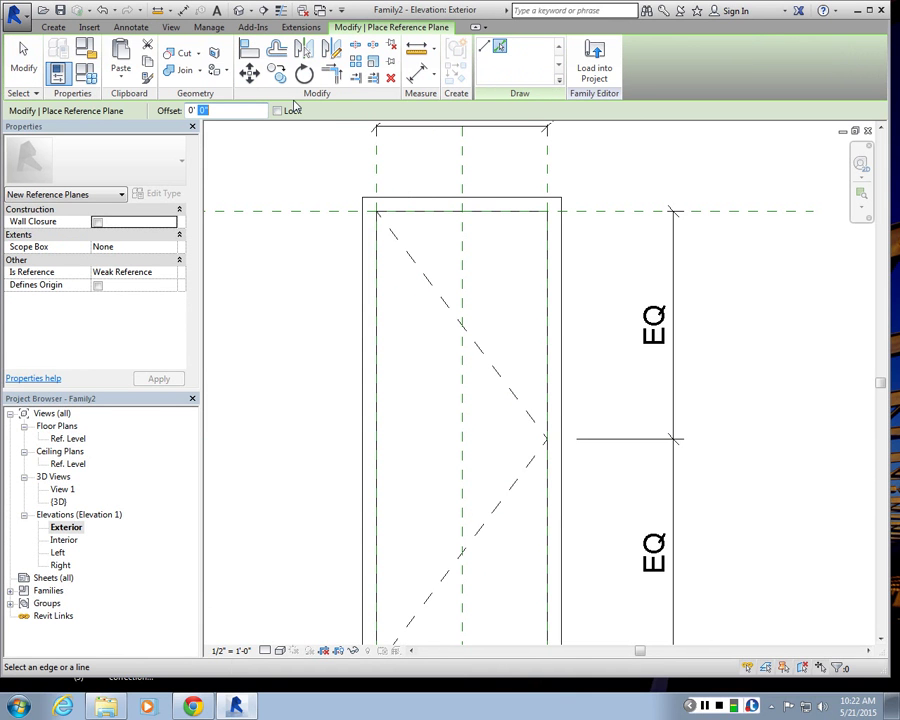
{"action": "type", "text": "4"}
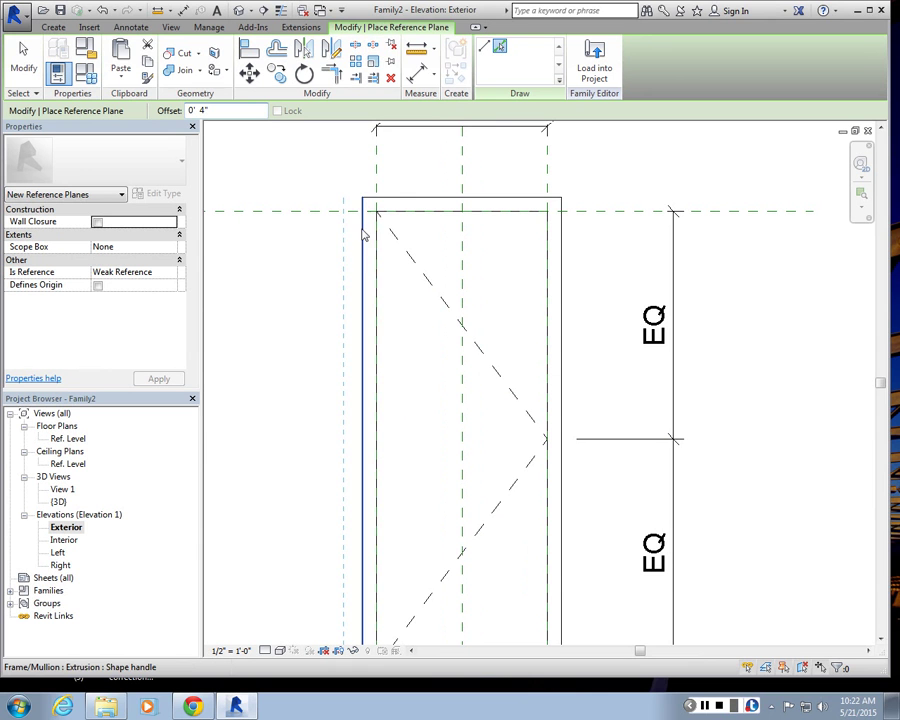
{"action": "left_click", "coordinate": [365, 234]}
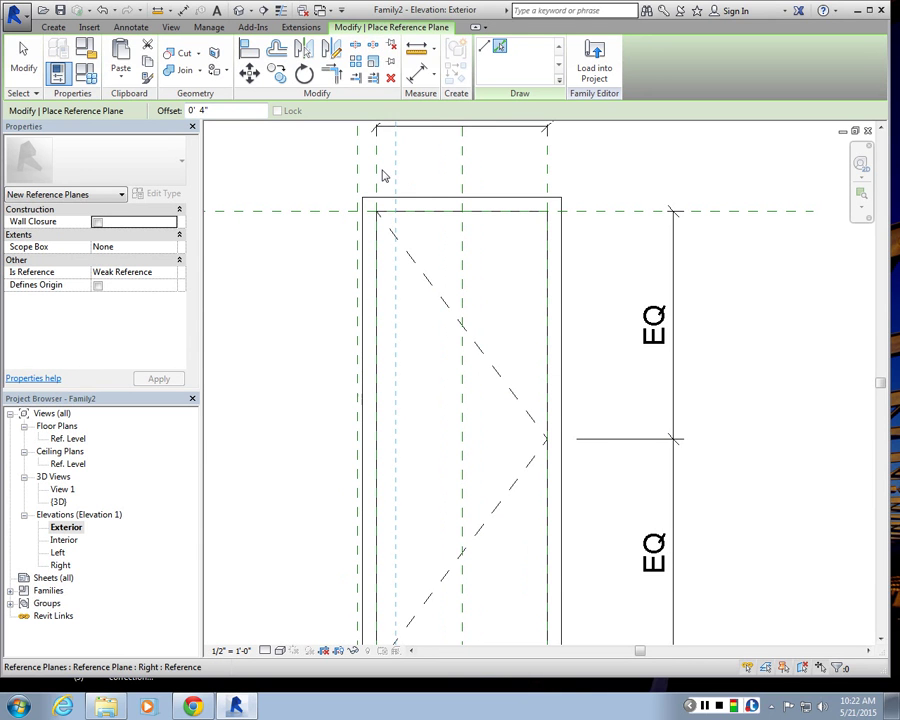
{"action": "left_click", "coordinate": [381, 176]}
{"action": "left_click", "coordinate": [462, 180]}
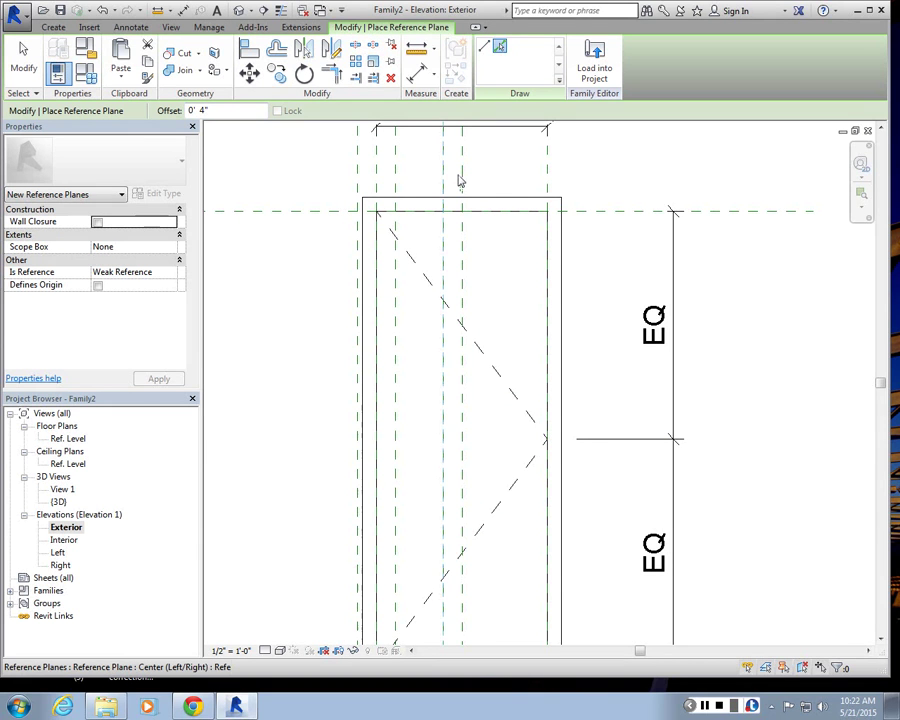
- Delete the three newly placed vertical reference planes near the opening's left edge and center
{"action": "key", "text": "Escape"}
{"action": "left_click", "coordinate": [364, 192]}
{"action": "key", "text": "Delete"}
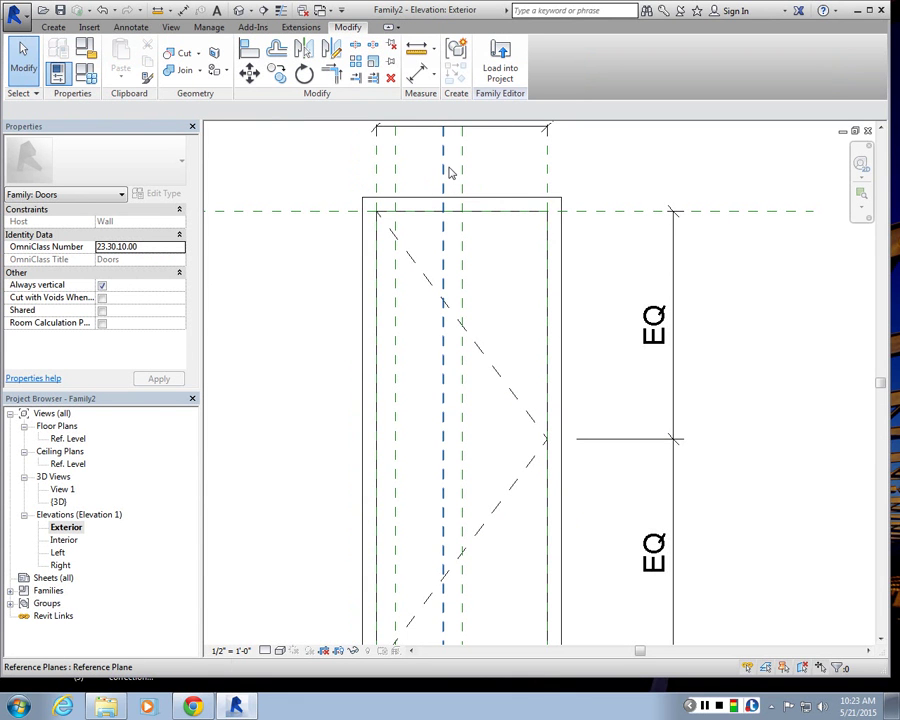
{"action": "left_click", "coordinate": [444, 180]}
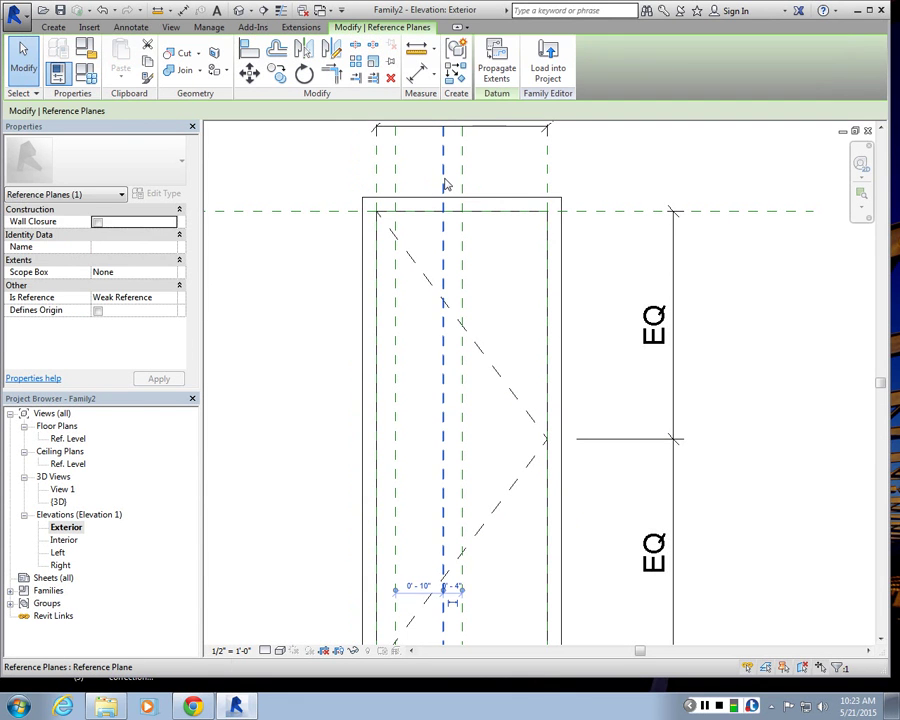
{"action": "key", "text": "Delete"}
{"action": "left_click", "coordinate": [395, 175]}
{"action": "key", "text": "Delete"}
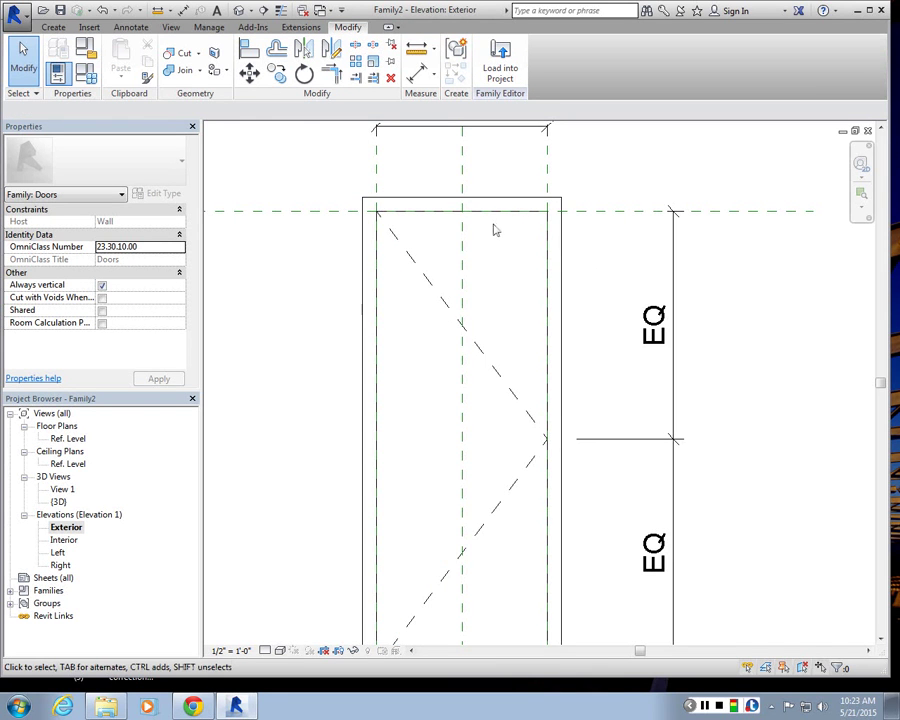
- Place vertical reference planes offset 4" to the right of the door's center plane and 4" inside the opening's right edge
{"action": "scroll", "coordinate": [493, 230], "scroll_direction": "down", "scroll_amount": 3}
{"action": "scroll", "coordinate": [506, 249], "scroll_direction": "up", "scroll_amount": 4}
{"action": "scroll", "coordinate": [472, 243], "scroll_direction": "down", "scroll_amount": 1}
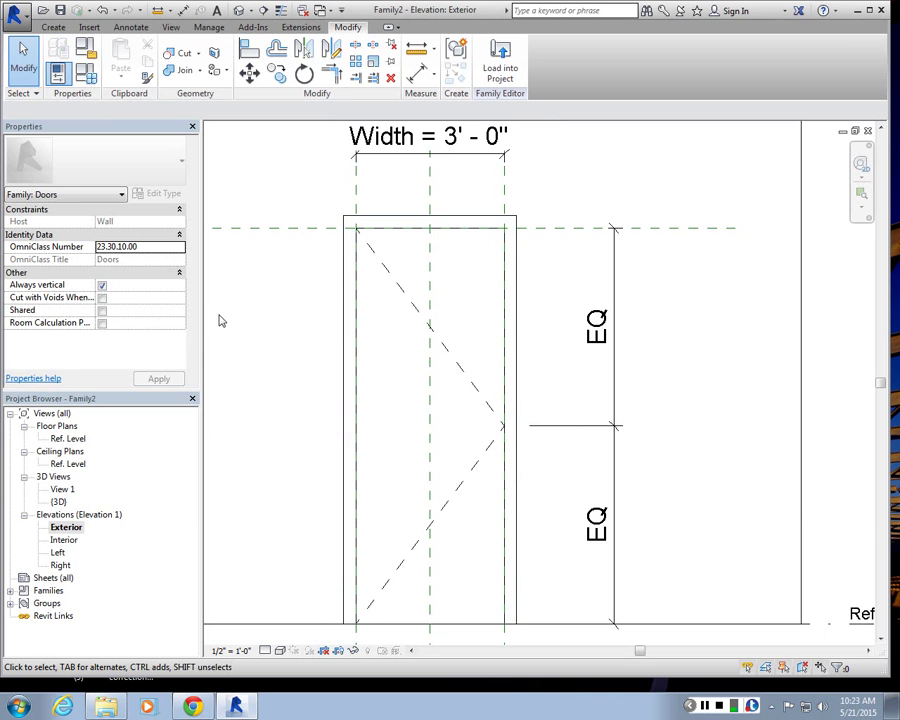
{"action": "left_click", "coordinate": [53, 27]}
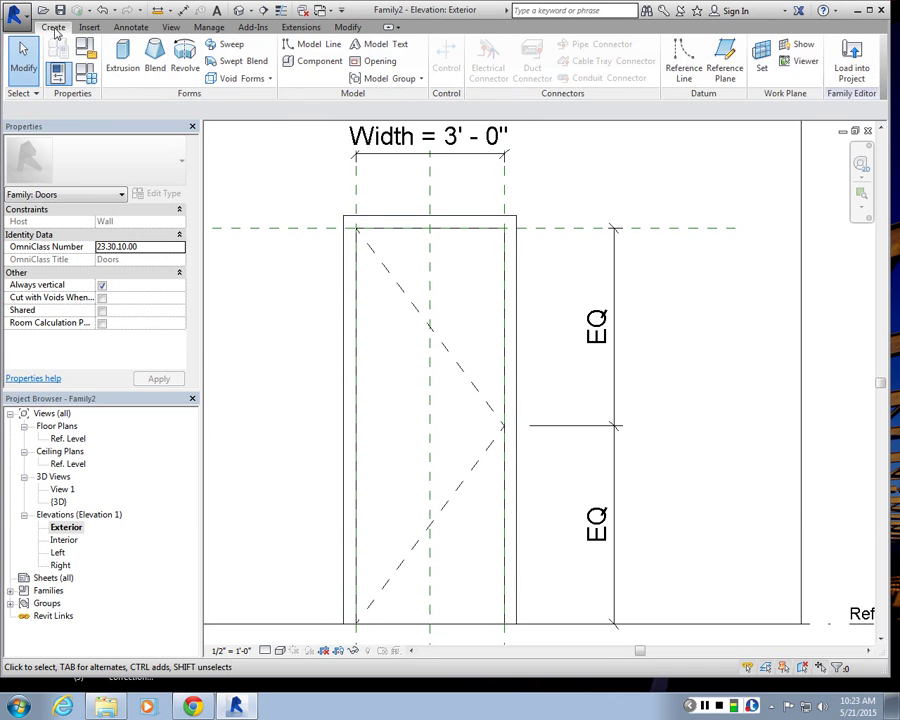
{"action": "left_click", "coordinate": [745, 75]}
{"action": "left_click", "coordinate": [499, 46]}
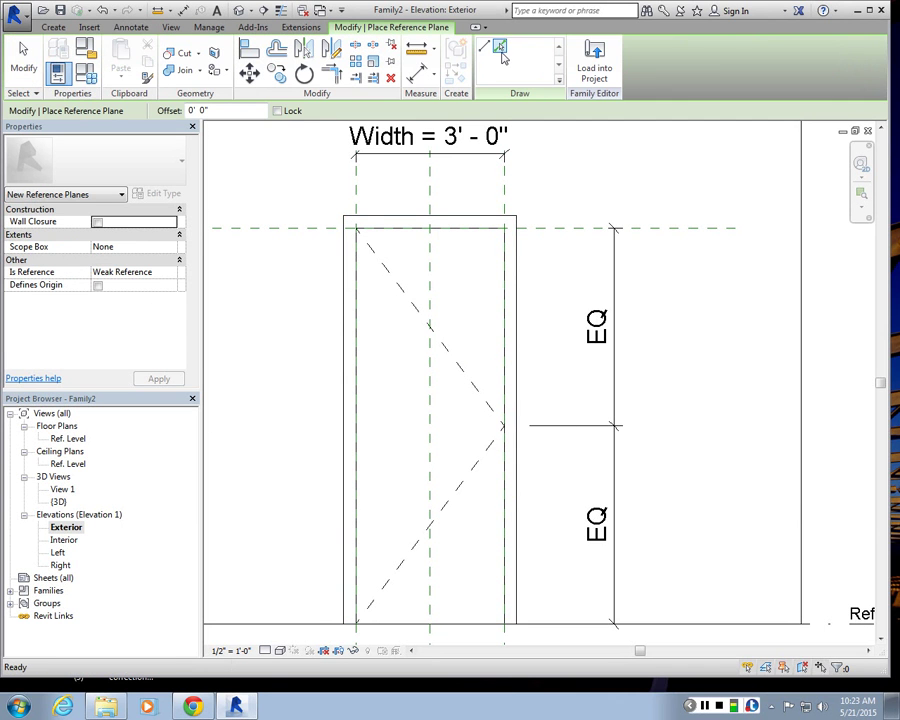
{"action": "left_click", "coordinate": [243, 110]}
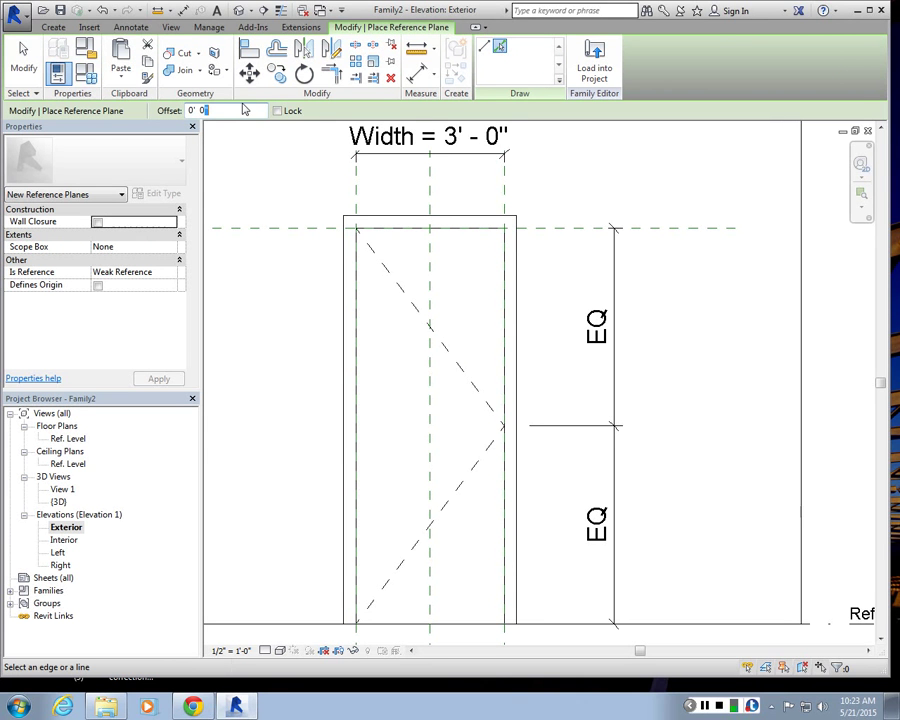
{"action": "type", "text": "14"}
{"action": "type", "text": "4\""}
{"action": "left_click", "coordinate": [434, 198]}
{"action": "left_click", "coordinate": [490, 194]}
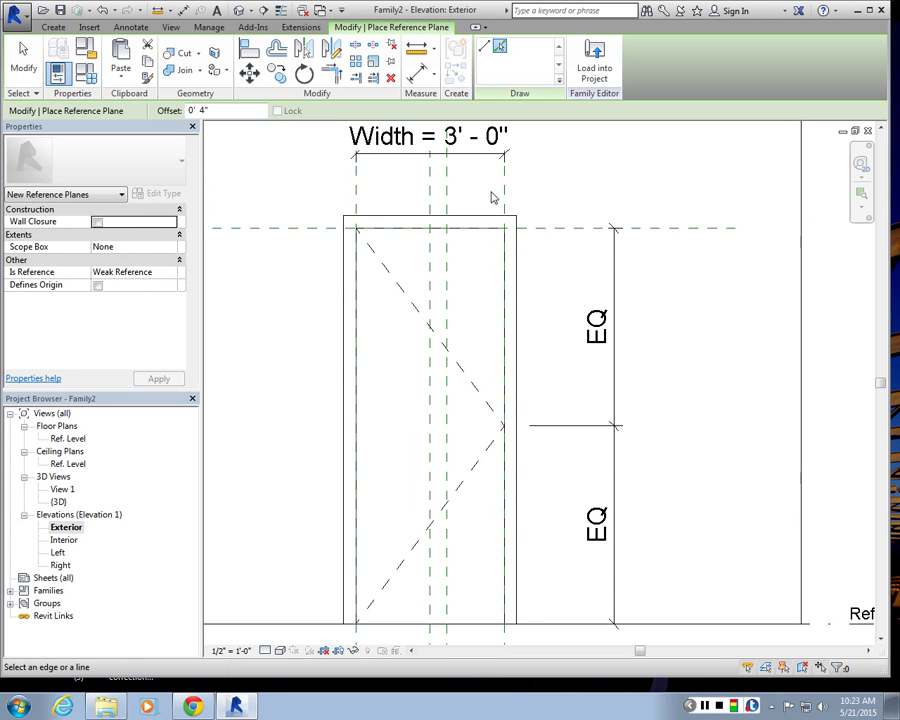
- Place horizontal reference planes offset 4" below the top of the door opening and 4" above its base
{"action": "left_click", "coordinate": [539, 233]}
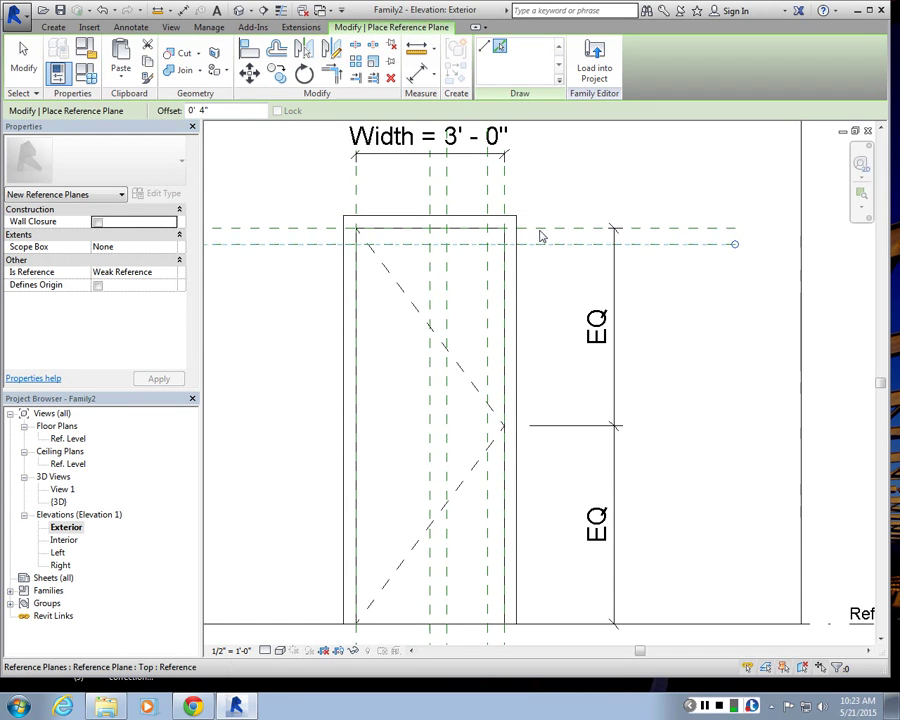
{"action": "left_click", "coordinate": [477, 628]}
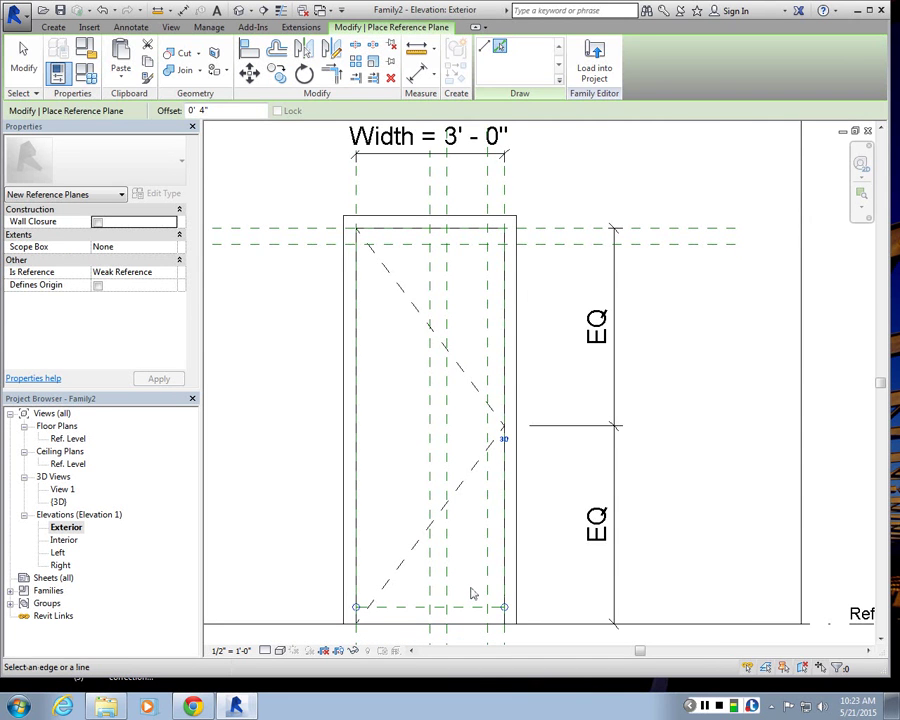
{"action": "key", "text": "Escape"}
{"action": "key", "text": "Escape"}
- Add aligned dimensions between the top pair of horizontal reference planes and between the lower plane and the floor line
{"action": "scroll", "coordinate": [470, 260], "scroll_direction": "down", "scroll_amount": 4}
{"action": "scroll", "coordinate": [469, 246], "scroll_direction": "up", "scroll_amount": 3}
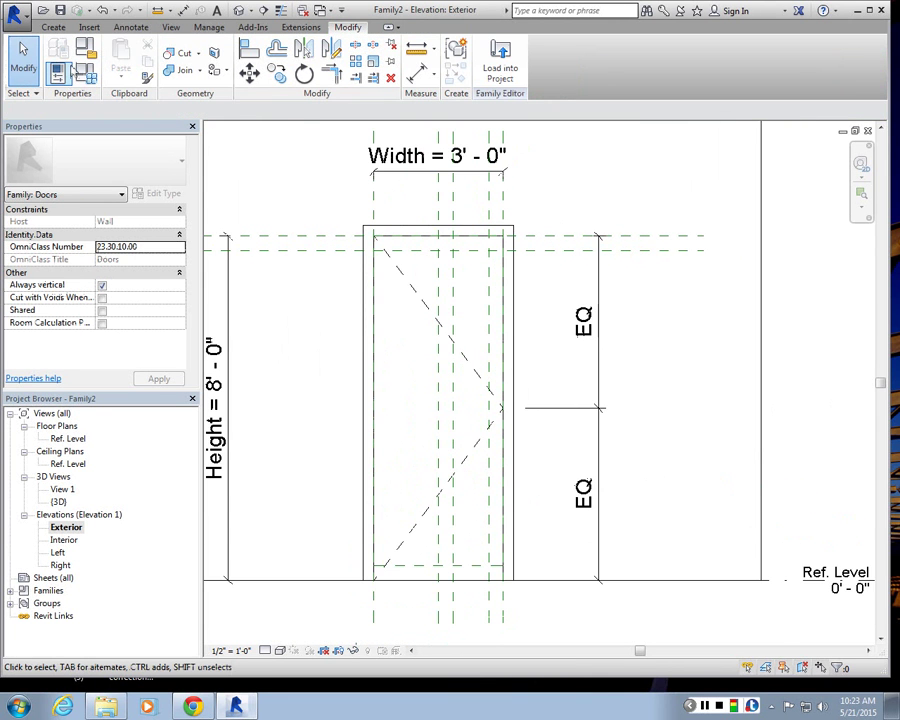
{"action": "left_click", "coordinate": [131, 27]}
{"action": "left_click", "coordinate": [61, 68]}
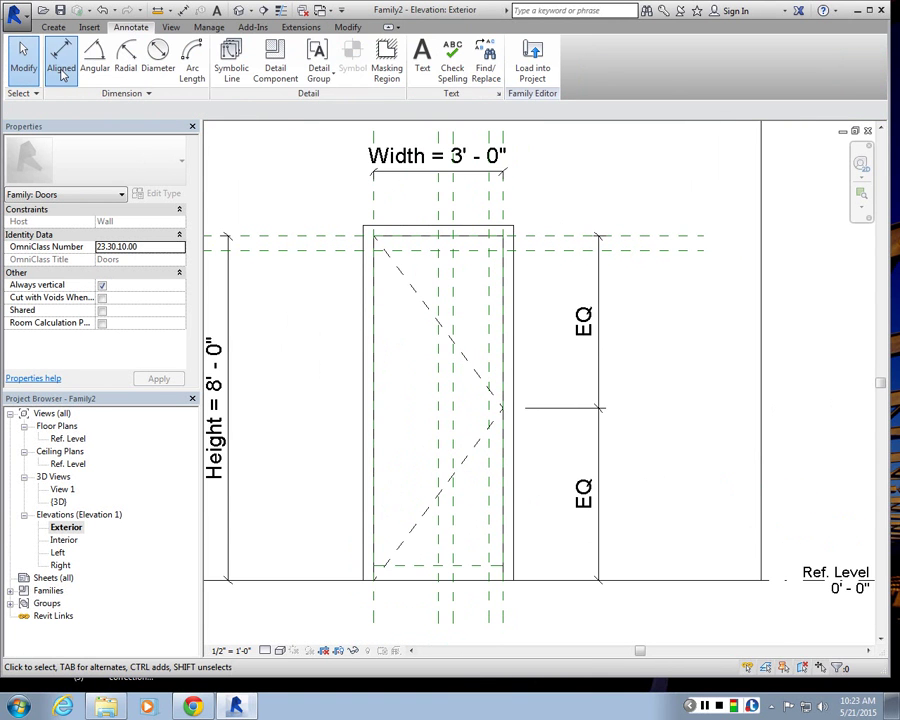
{"action": "left_click", "coordinate": [658, 250]}
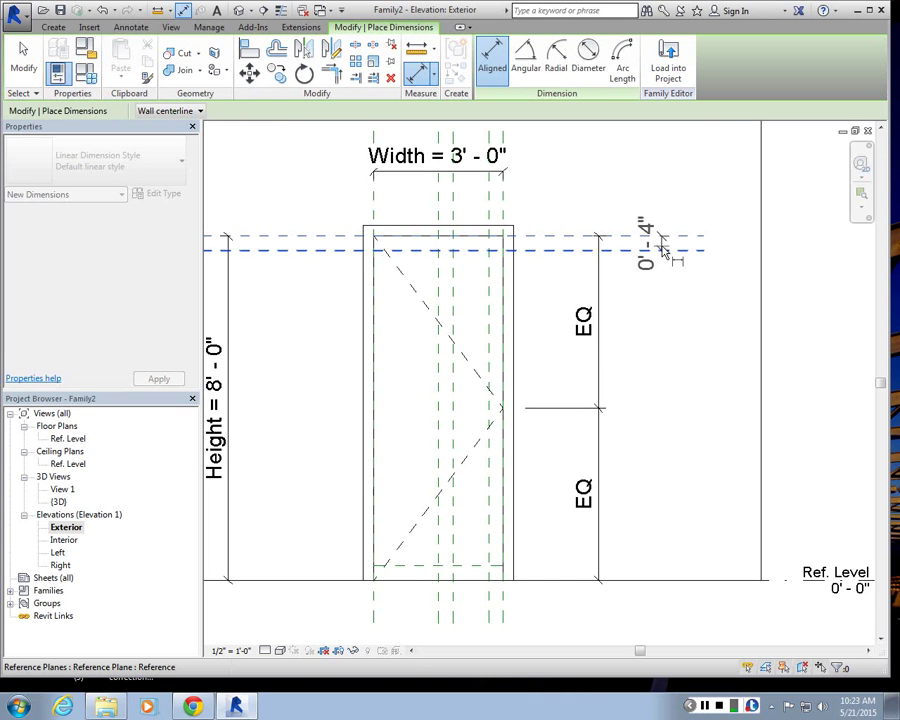
{"action": "scroll", "coordinate": [659, 249], "scroll_direction": "up", "scroll_amount": 3}
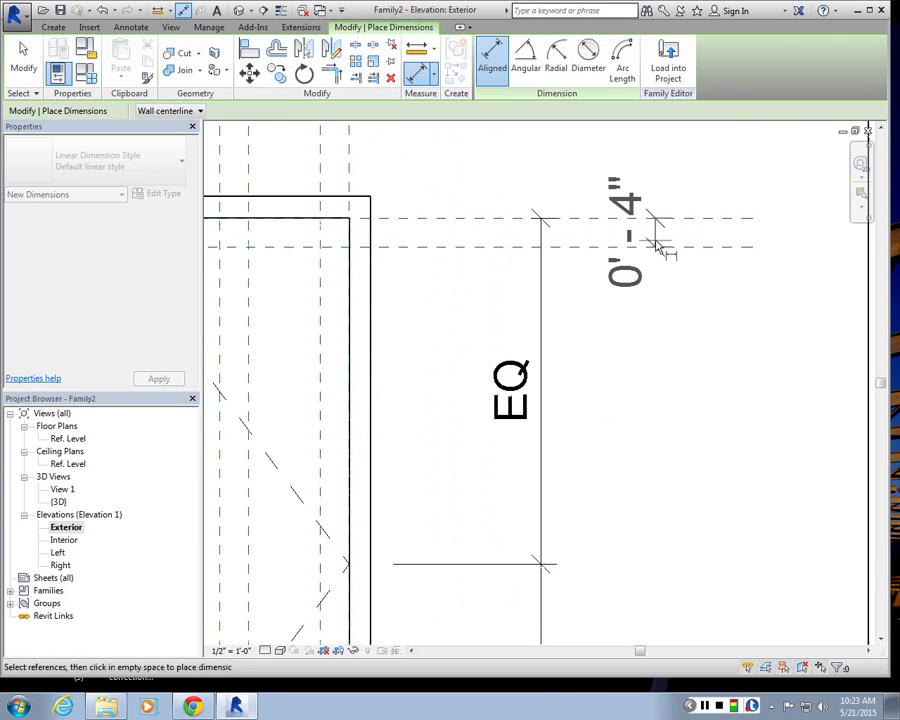
{"action": "scroll", "coordinate": [650, 244], "scroll_direction": "down", "scroll_amount": 3}
{"action": "scroll", "coordinate": [560, 595], "scroll_direction": "up", "scroll_amount": 3}
{"action": "scroll", "coordinate": [430, 595], "scroll_direction": "up", "scroll_amount": 1}
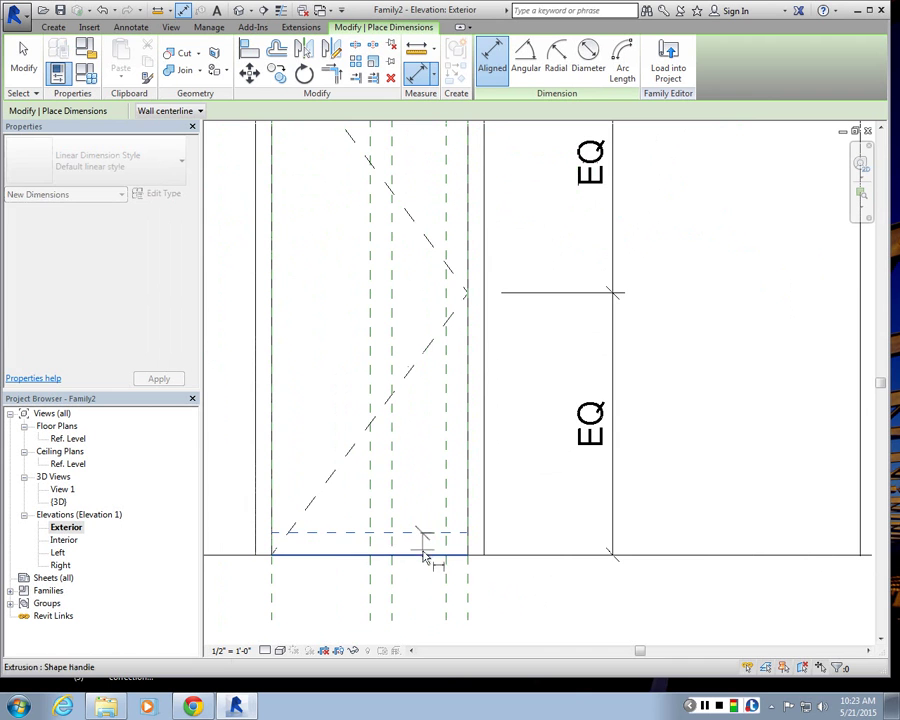
{"action": "left_click", "coordinate": [426, 556]}
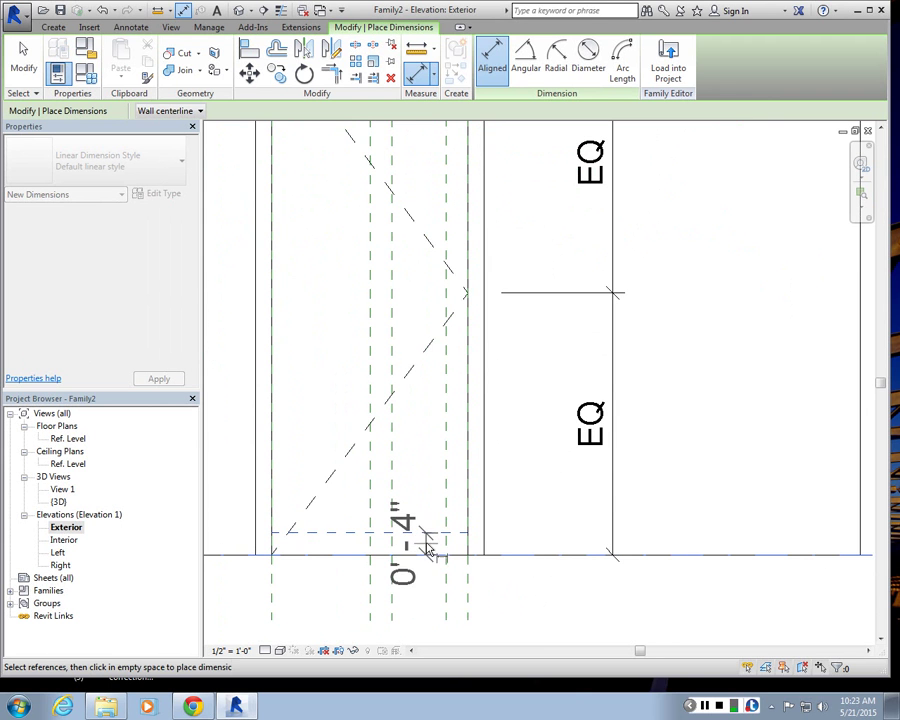
- Dimension the new vertical planes' offsets from the door's center plane and from the opening's right edge, placing both below the door
{"action": "scroll", "coordinate": [404, 374], "scroll_direction": "down", "scroll_amount": 3}
{"action": "scroll", "coordinate": [404, 374], "scroll_direction": "up", "scroll_amount": 1}
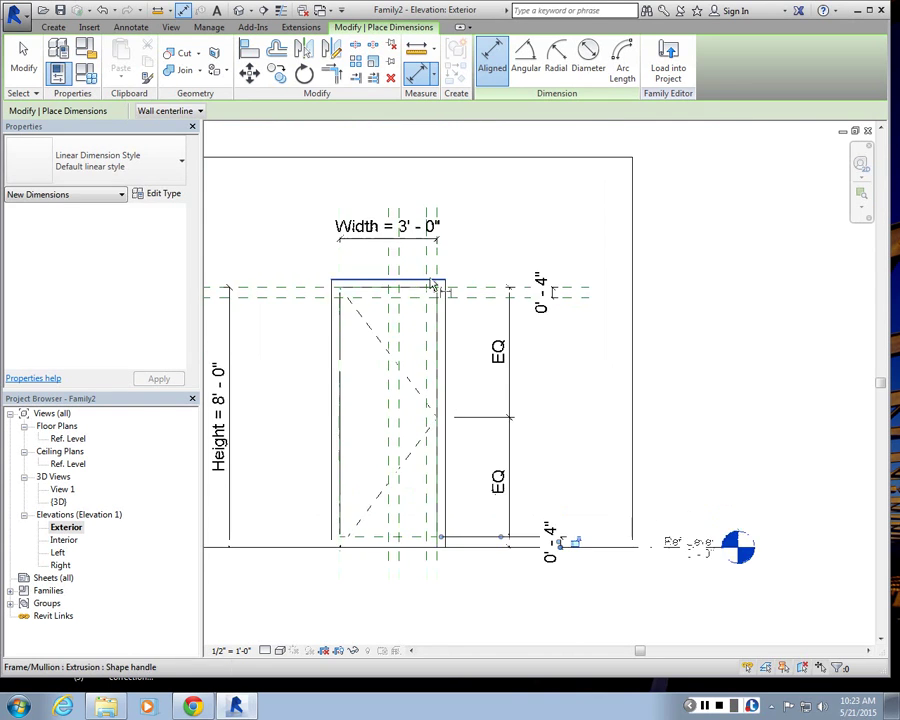
{"action": "scroll", "coordinate": [376, 550], "scroll_direction": "down", "scroll_amount": 1}
{"action": "scroll", "coordinate": [388, 436], "scroll_direction": "up", "scroll_amount": 3}
{"action": "scroll", "coordinate": [388, 436], "scroll_direction": "up", "scroll_amount": 2}
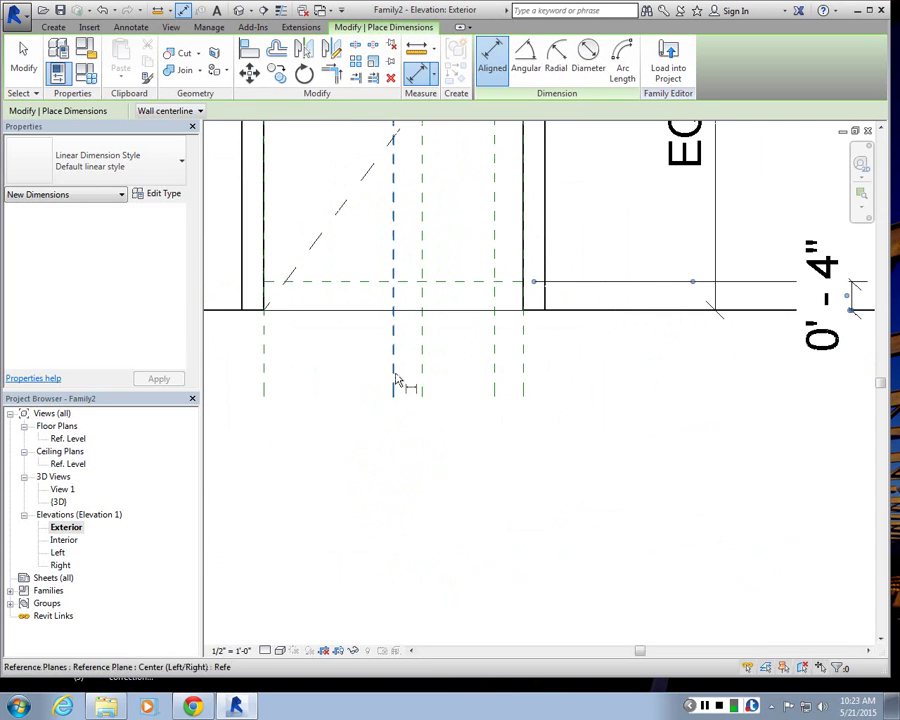
{"action": "left_click", "coordinate": [402, 386]}
{"action": "left_click", "coordinate": [494, 385]}
{"action": "left_click", "coordinate": [522, 385]}
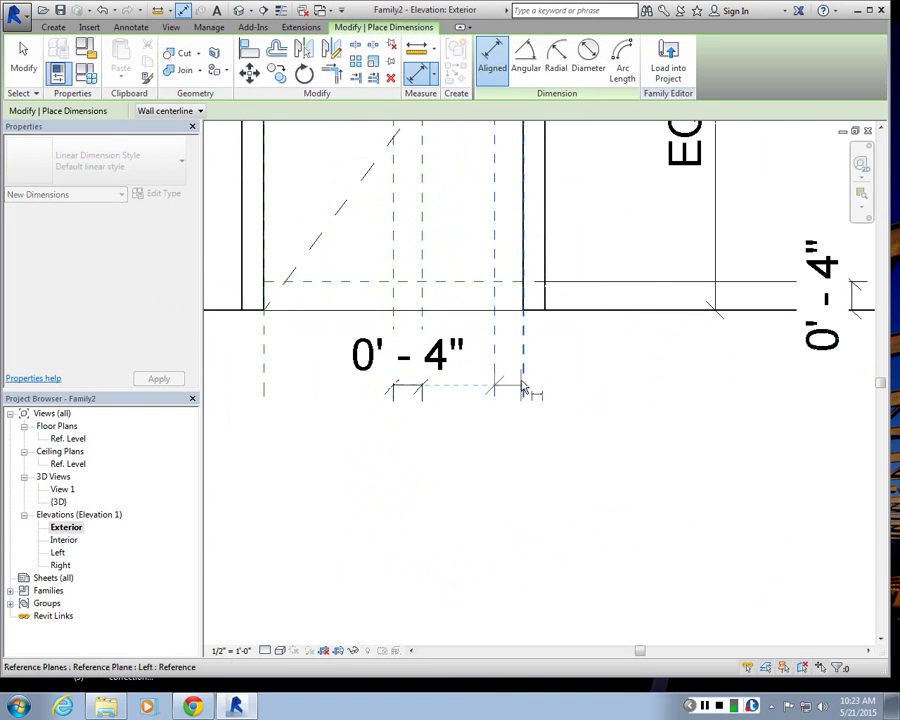
{"action": "left_click", "coordinate": [508, 390]}
{"action": "key", "text": "Escape"}
{"action": "key", "text": "Escape"}
- Label the upper horizontal offset dimension with a new family type parameter named glass_panel_offset
{"action": "scroll", "coordinate": [508, 396], "scroll_direction": "down", "scroll_amount": 3}
{"action": "scroll", "coordinate": [463, 250], "scroll_direction": "up", "scroll_amount": 2}
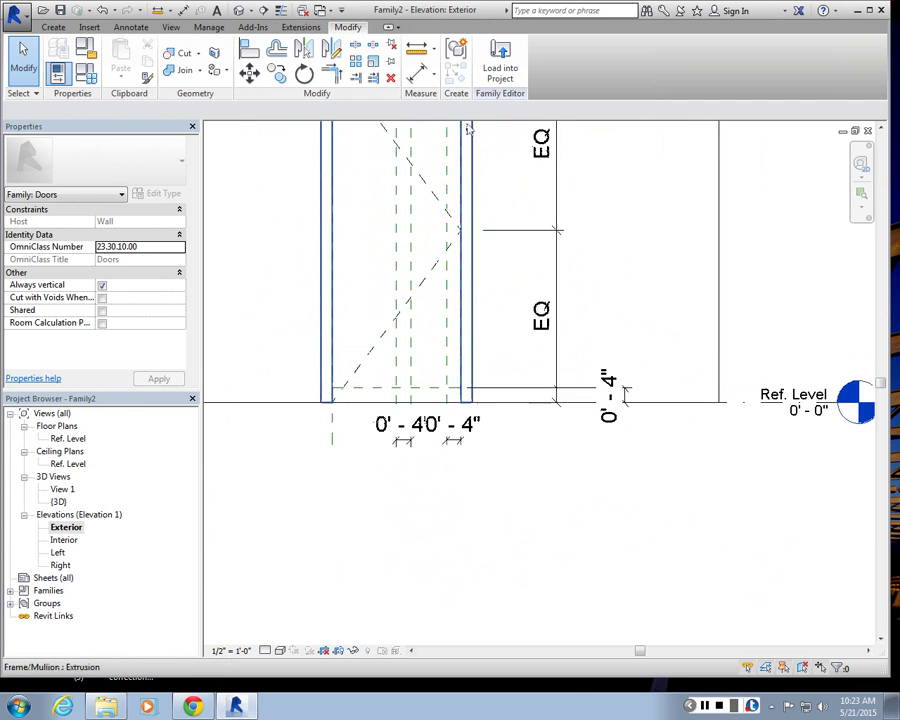
{"action": "scroll", "coordinate": [463, 203], "scroll_direction": "down", "scroll_amount": 1}
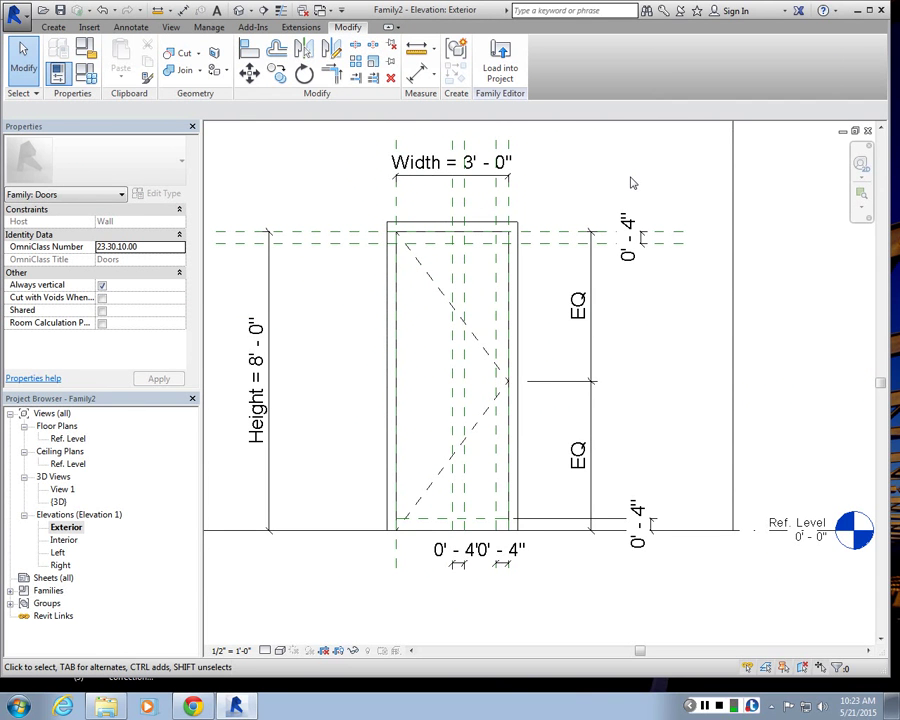
{"action": "left_click", "coordinate": [645, 237]}
{"action": "left_click", "coordinate": [338, 111]}
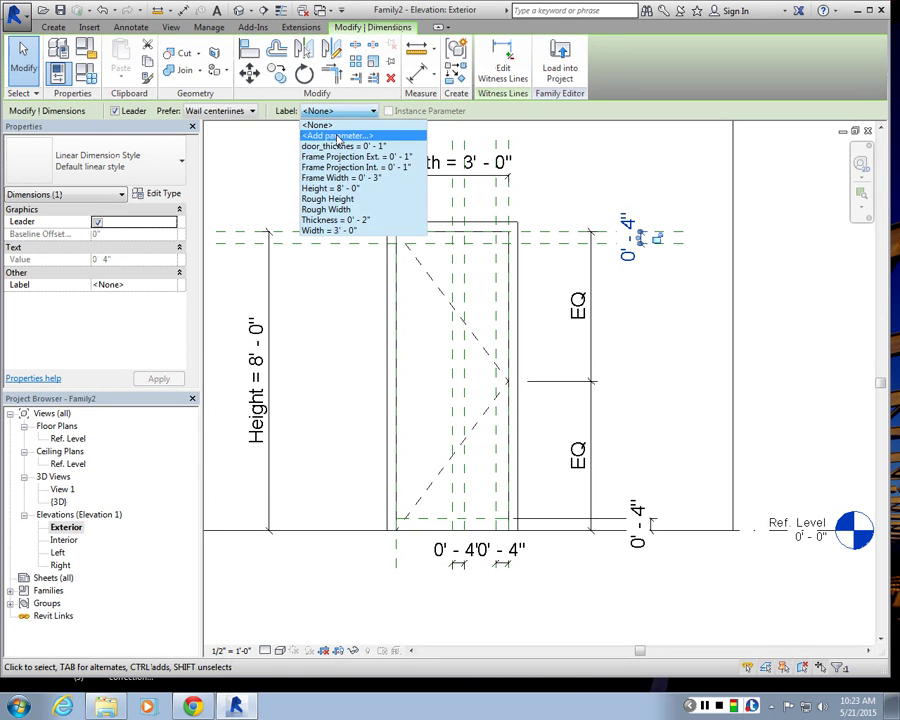
{"action": "left_click", "coordinate": [338, 136]}
{"action": "type", "text": "gias"}
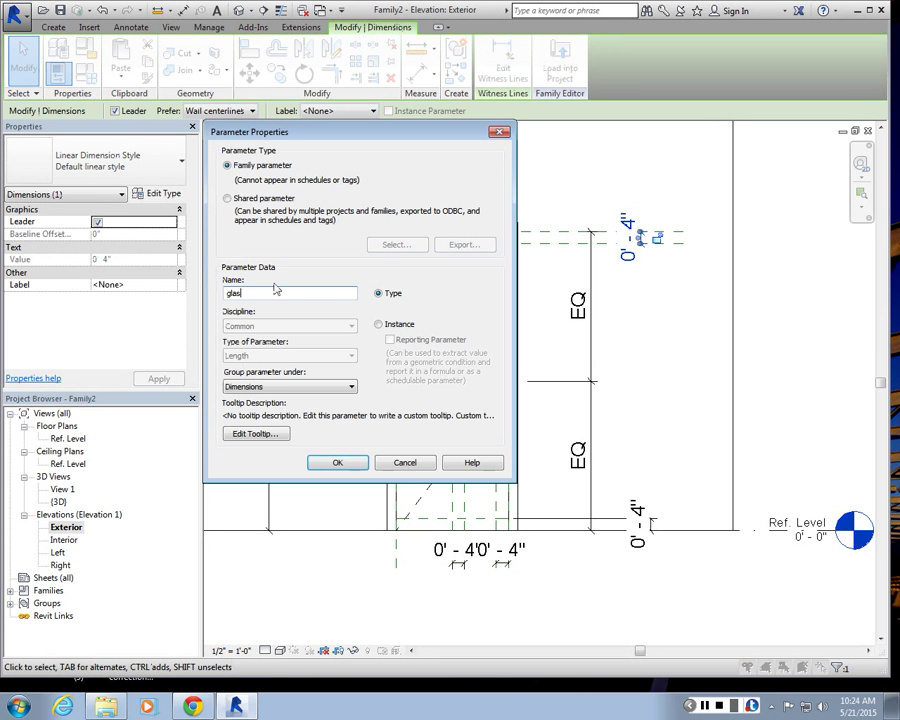
{"action": "type", "text": "s_panel_offset"}
{"action": "left_click", "coordinate": [337, 463]}
- Assign the glass_panel_offset parameter to the lower horizontal offset dimension and both vertical-plane offset dimensions below the door
{"action": "left_click", "coordinate": [648, 528]}
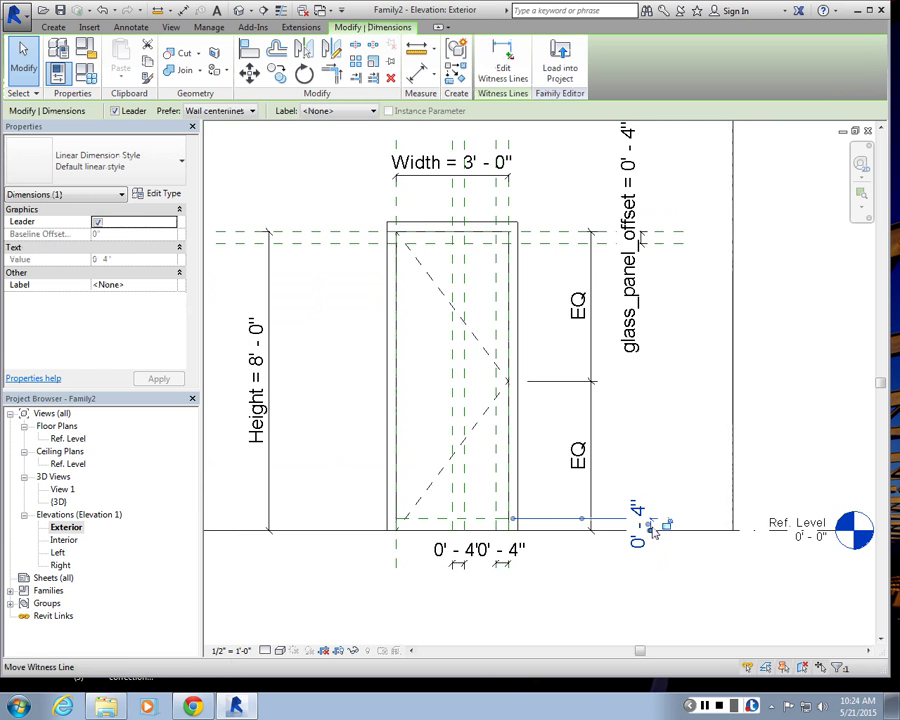
{"action": "left_click_drag", "start_coordinate": [556, 572], "coordinate": [501, 590], "text": "ctrl"}
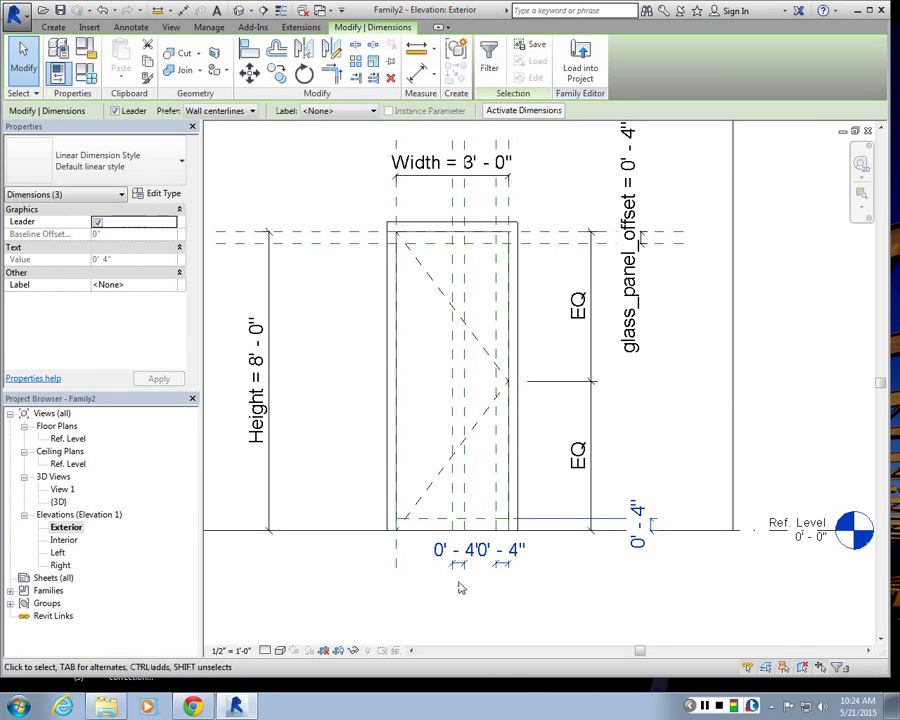
{"action": "left_click", "coordinate": [340, 111]}
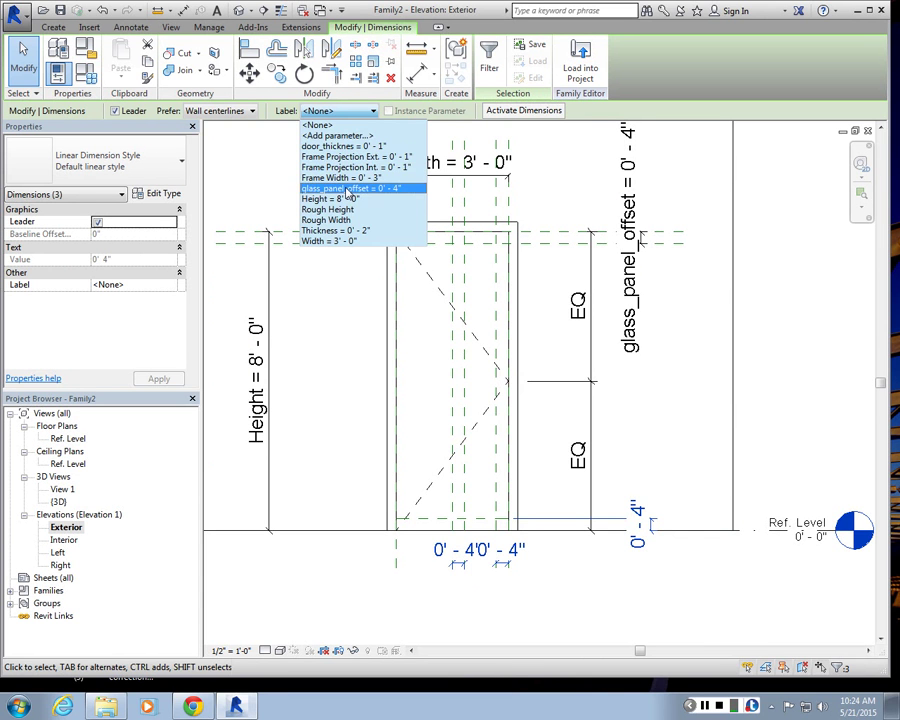
{"action": "left_click", "coordinate": [348, 190]}
{"action": "key", "text": "Escape"}
- Set the glass_panel_offset parameter to 0' 2" in the family types and apply it
{"action": "scroll", "coordinate": [463, 256], "scroll_direction": "up", "scroll_amount": 2}
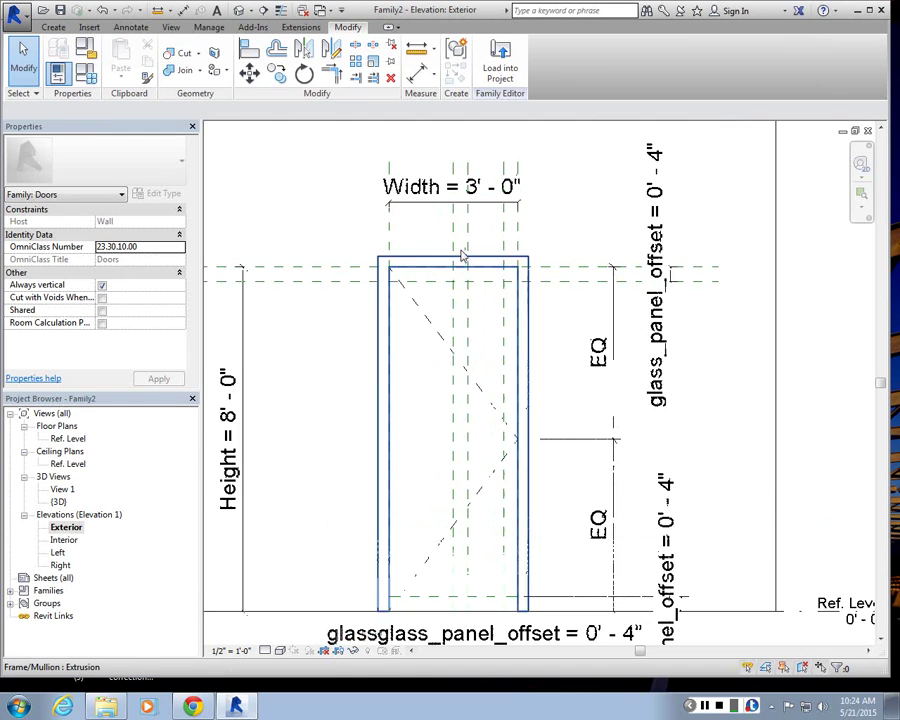
{"action": "left_click", "coordinate": [60, 63]}
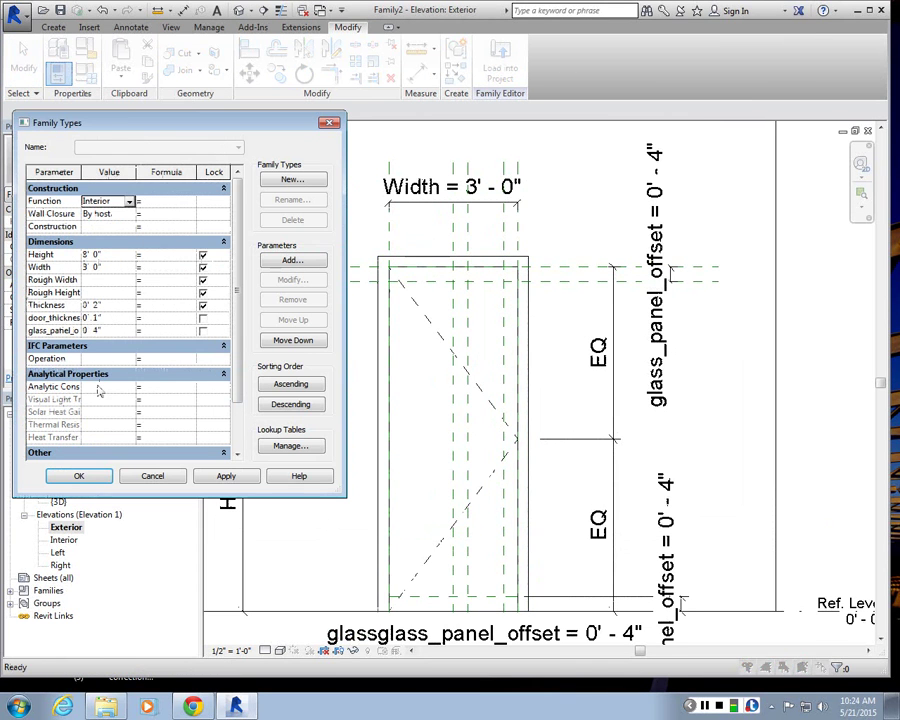
{"action": "left_click", "coordinate": [97, 331]}
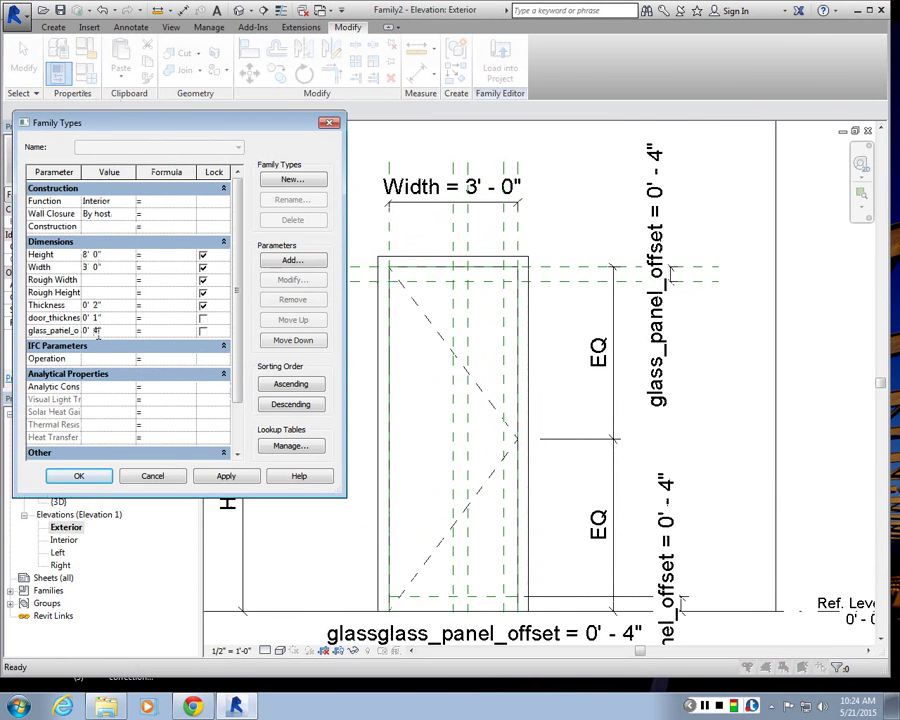
{"action": "key", "text": "BackSpace"}
{"action": "type", "text": "2"}
{"action": "left_click", "coordinate": [171, 334]}
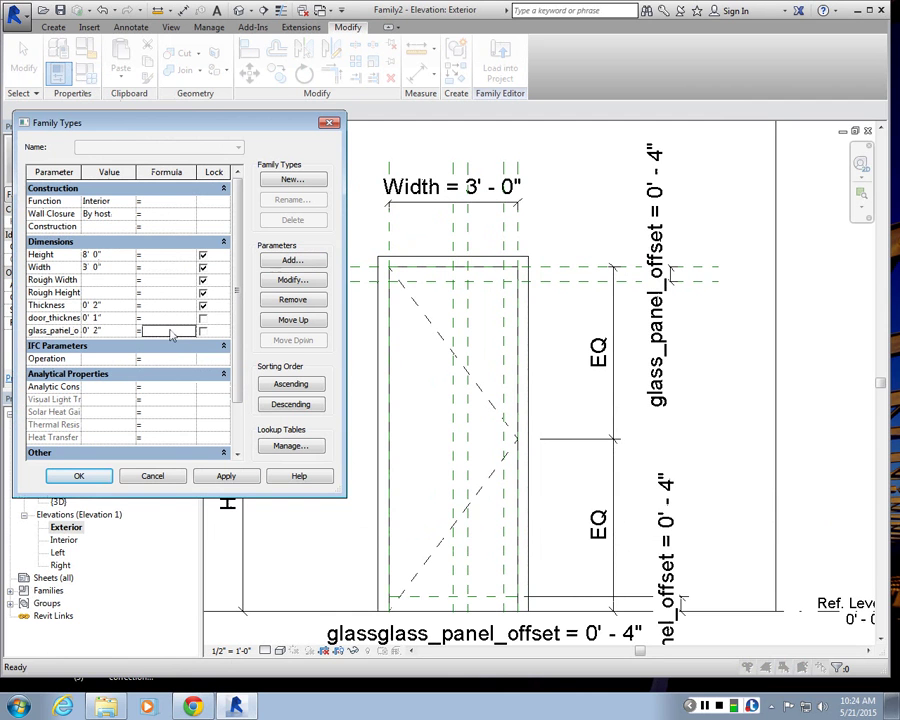
{"action": "left_click", "coordinate": [226, 476]}
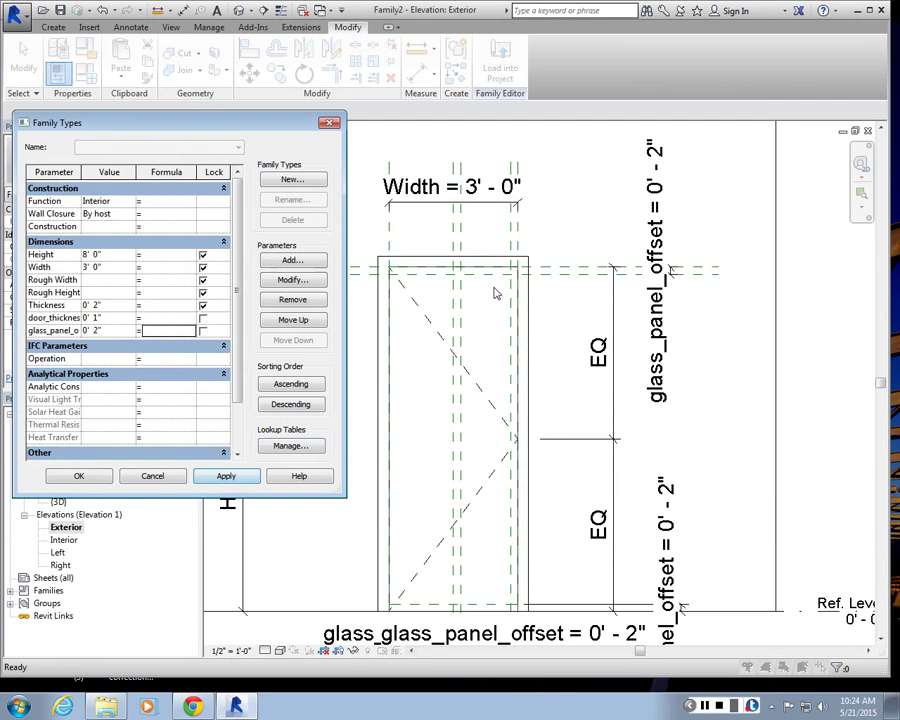
{"action": "left_click", "coordinate": [77, 476]}
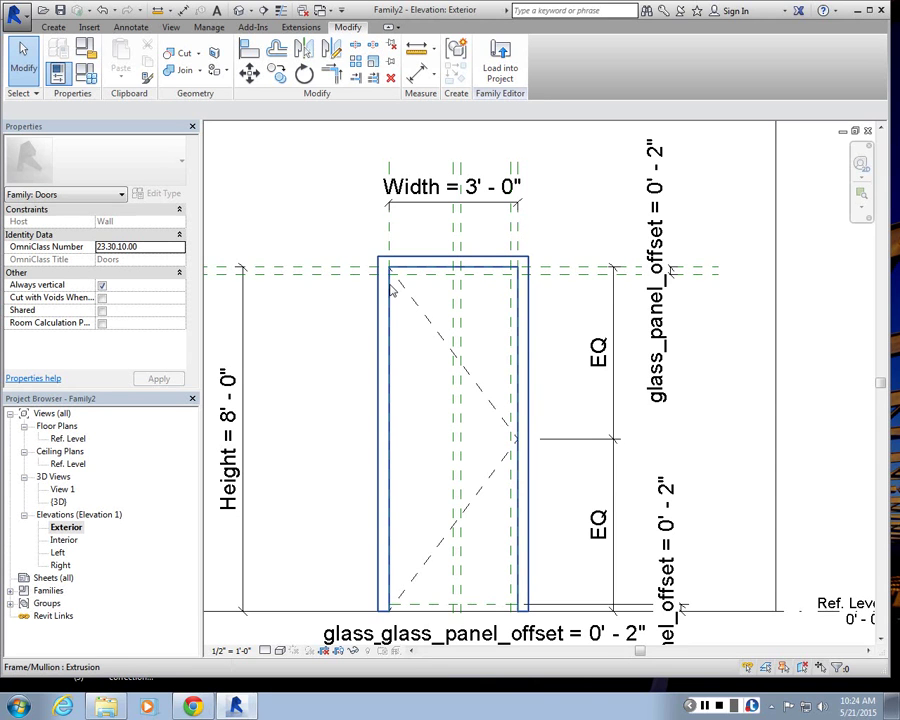
{"action": "scroll", "coordinate": [392, 290], "scroll_direction": "down", "scroll_amount": 1}
{"action": "scroll", "coordinate": [680, 343], "scroll_direction": "up", "scroll_amount": 1}
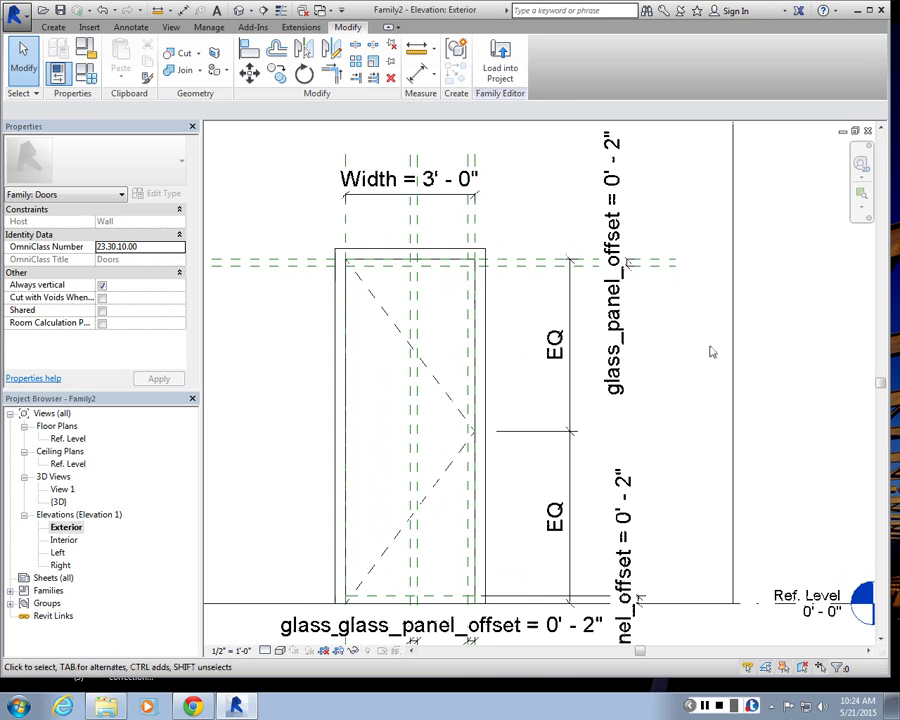
{"action": "left_click", "coordinate": [445, 262]}
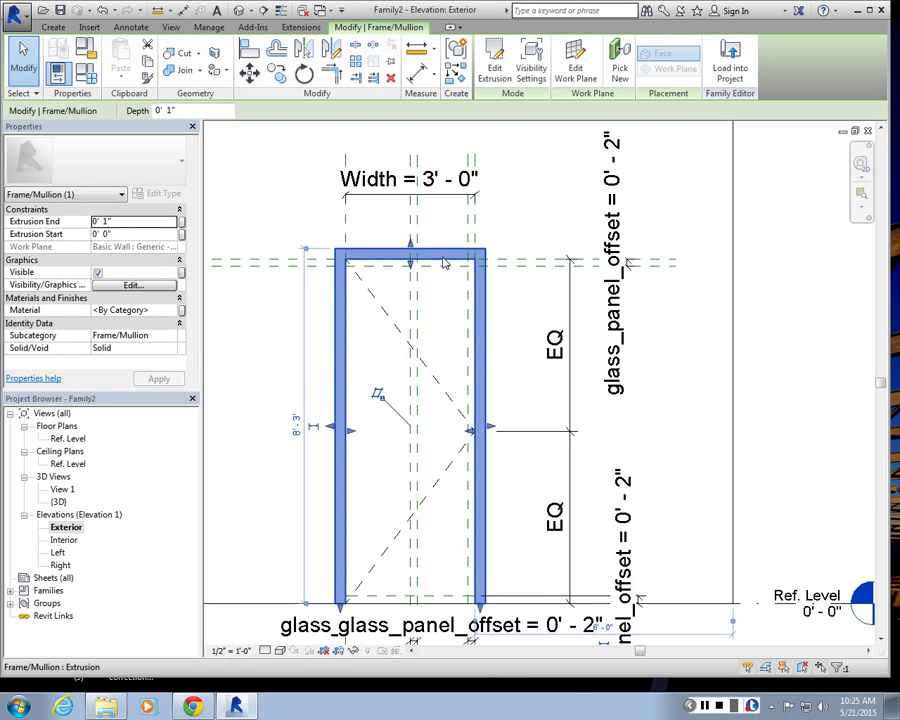
{"action": "left_click", "coordinate": [688, 228]}
{"action": "middle_click_drag", "start_coordinate": [688, 228], "coordinate": [673, 220]}
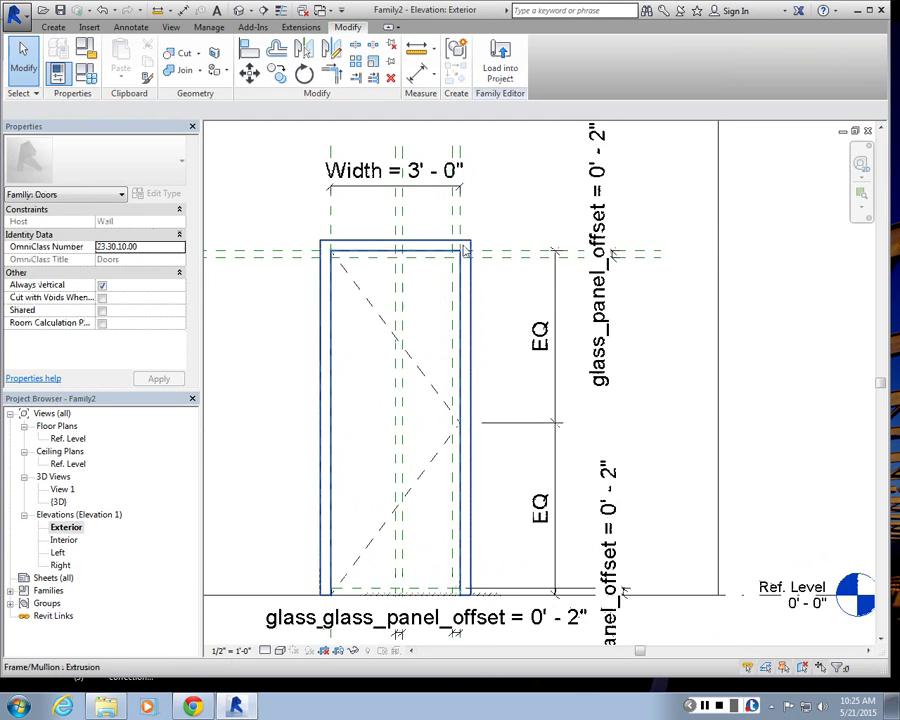
{"action": "middle_click_drag", "start_coordinate": [464, 250], "coordinate": [456, 247]}
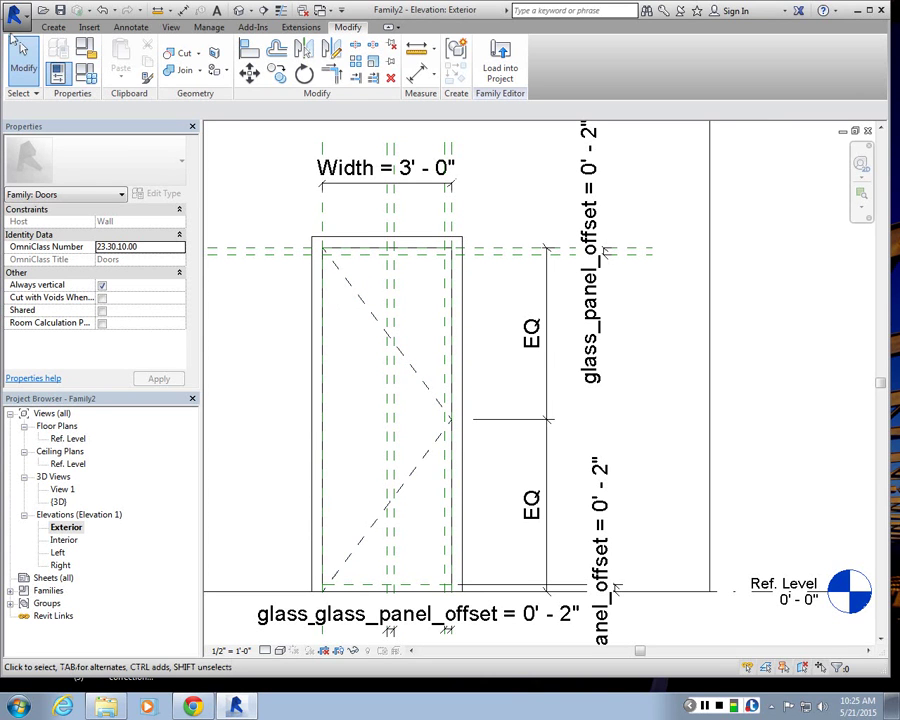
- Create a void extrusion in the exterior elevation from a 1'-2" by 7'-8" rectangle snapped to the glass panel reference planes
{"action": "left_click", "coordinate": [50, 28]}
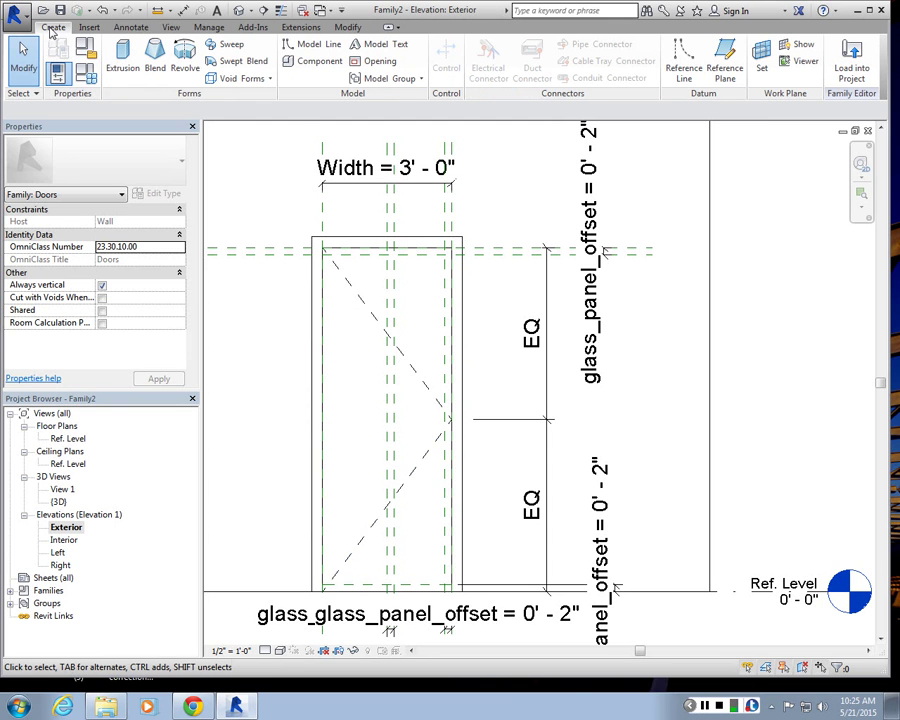
{"action": "left_click", "coordinate": [240, 78]}
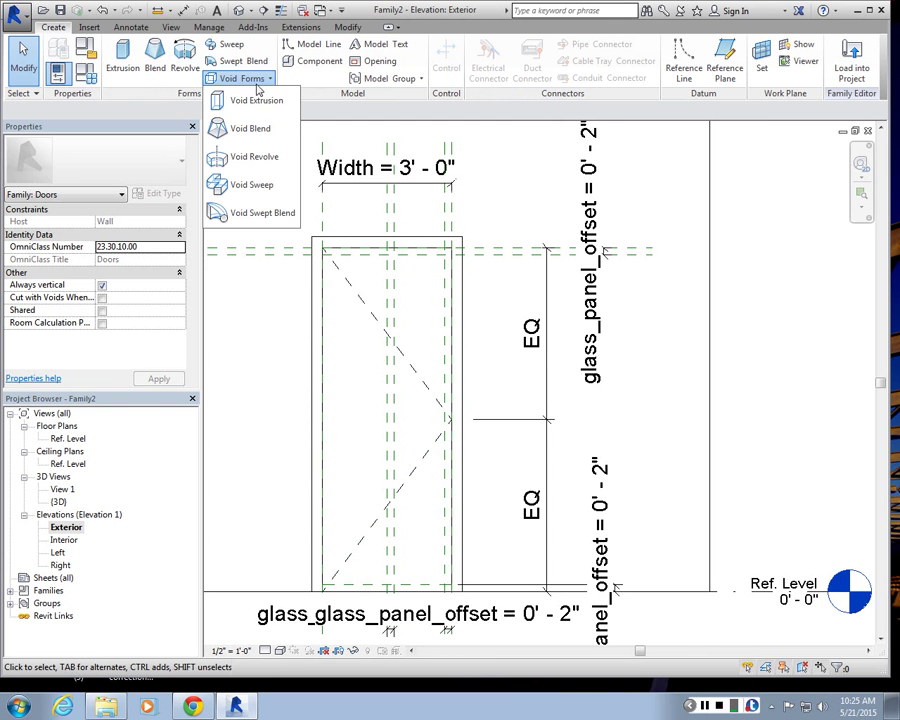
{"action": "left_click", "coordinate": [255, 101]}
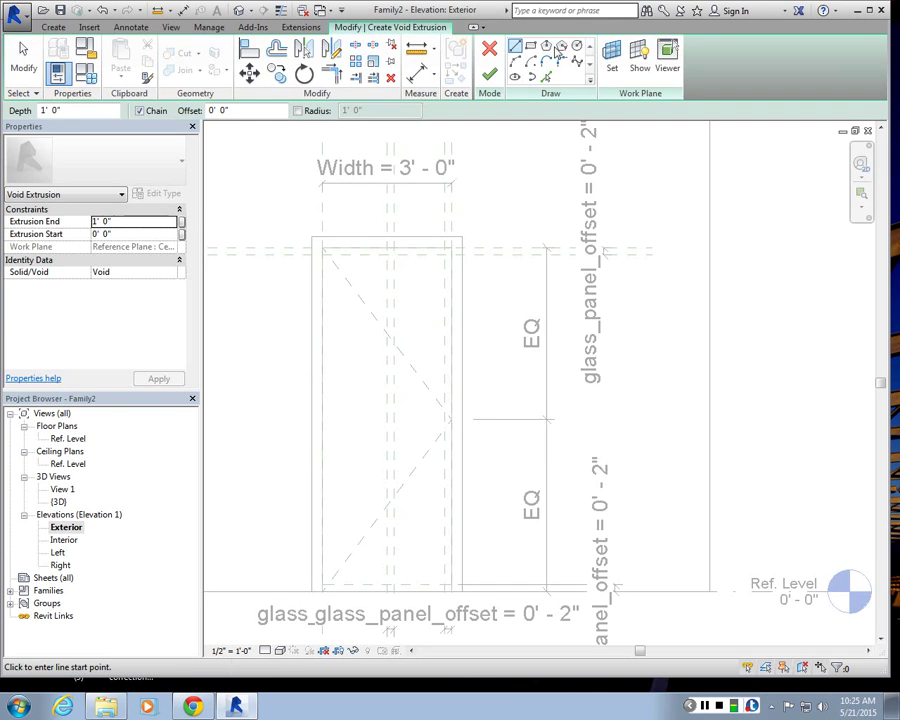
{"action": "left_click", "coordinate": [532, 47]}
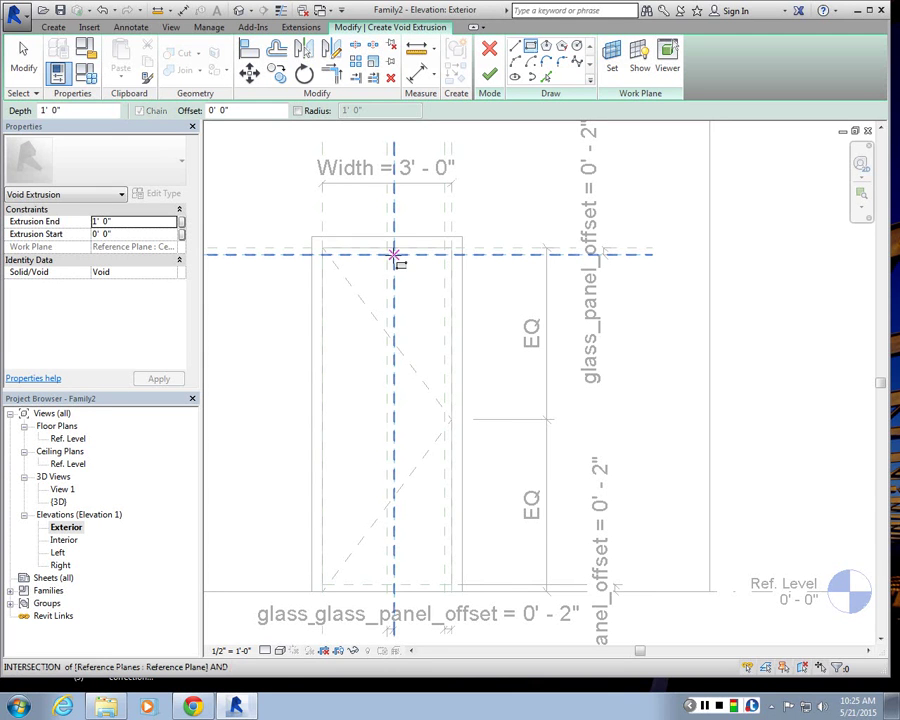
{"action": "left_click", "coordinate": [397, 256]}
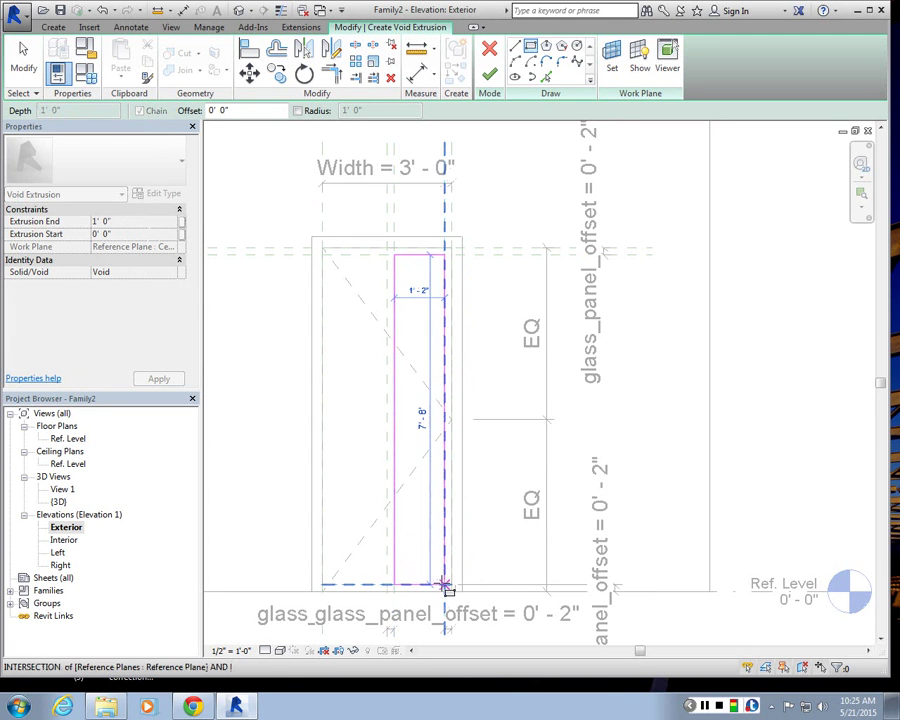
{"action": "left_click", "coordinate": [445, 585]}
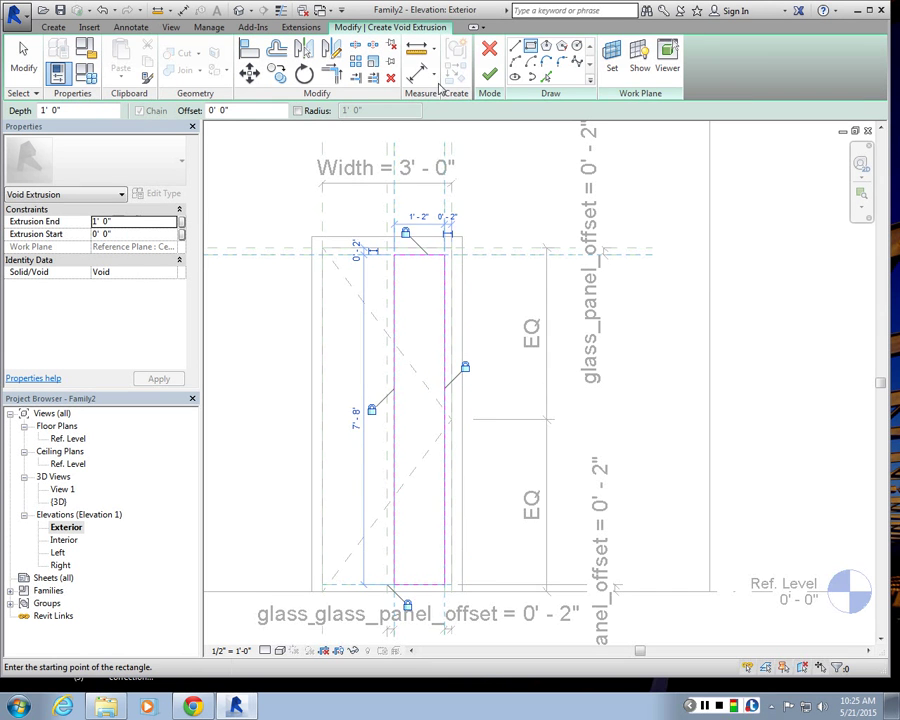
{"action": "left_click", "coordinate": [489, 74]}
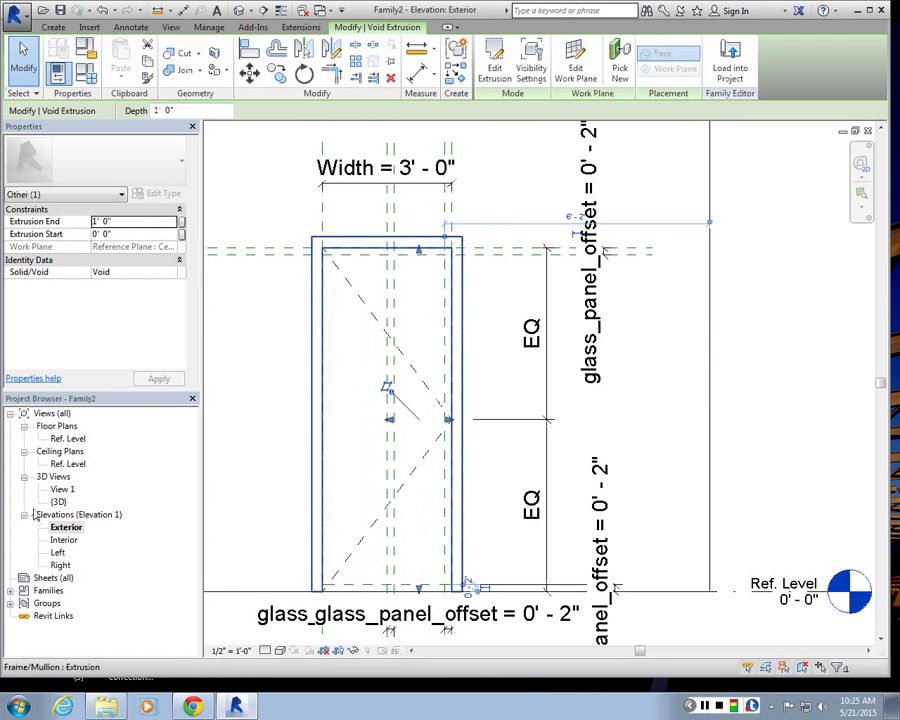
- In the Ref. Level floor plan, stretch the void's two faces to the door panel thickness, from -0' 3" to -0' 2"
{"action": "double_click", "coordinate": [66, 438]}
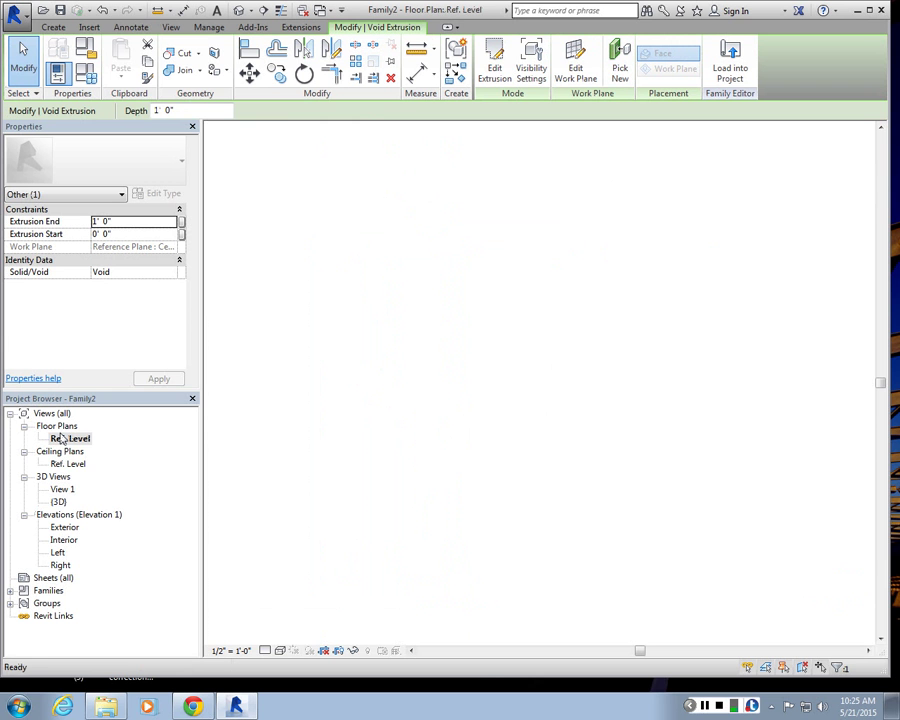
{"action": "scroll", "coordinate": [405, 367], "scroll_direction": "up", "scroll_amount": 3}
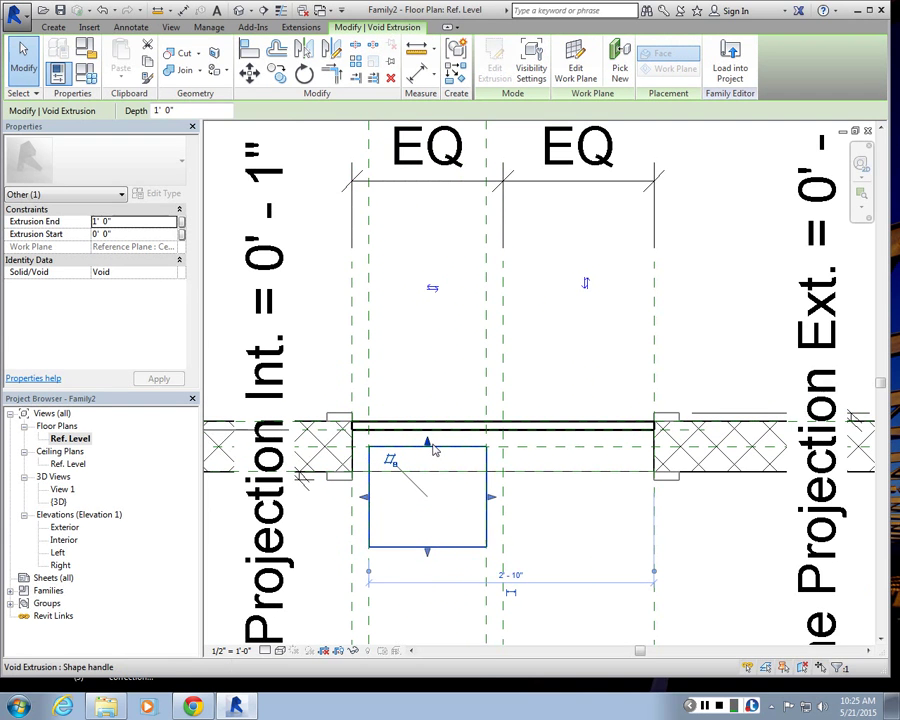
{"action": "left_click_drag", "start_coordinate": [434, 450], "coordinate": [427, 421]}
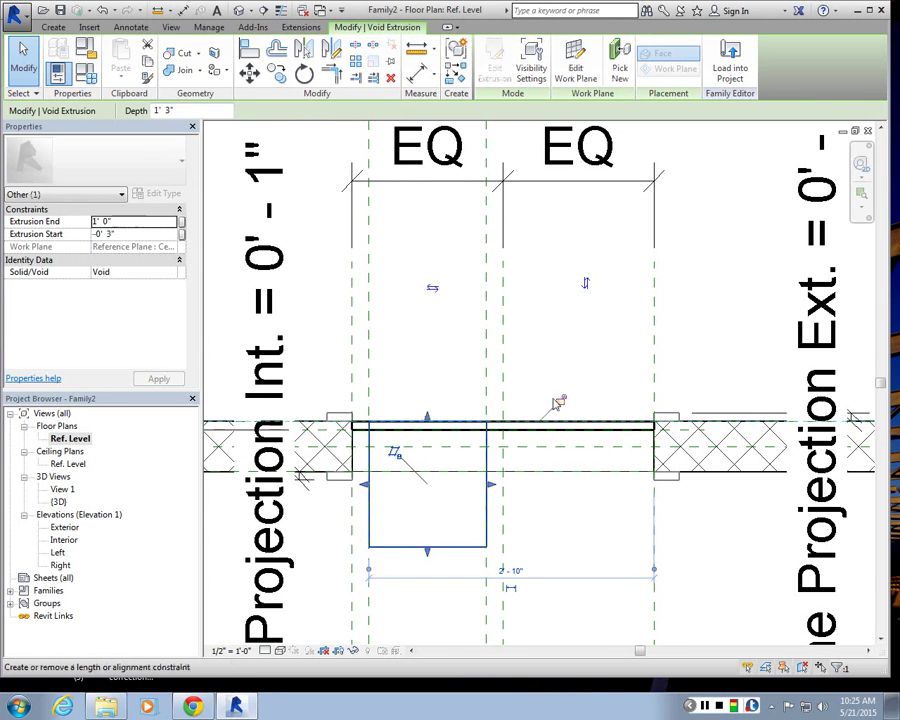
{"action": "left_click_drag", "start_coordinate": [418, 549], "coordinate": [421, 425]}
{"action": "scroll", "coordinate": [462, 440], "scroll_direction": "down", "scroll_amount": 3}
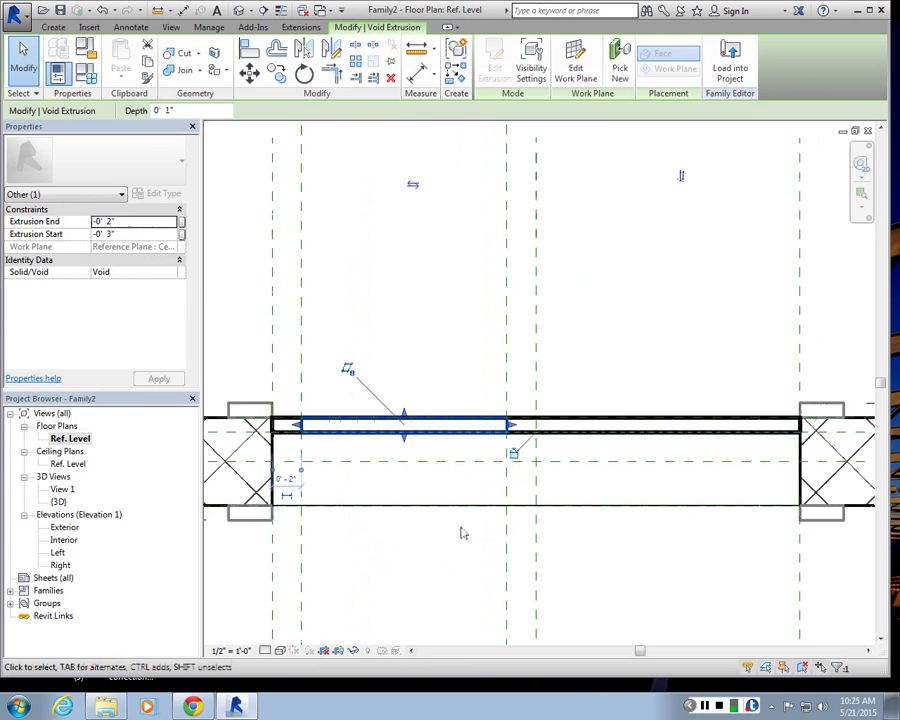
{"action": "left_click", "coordinate": [426, 597]}
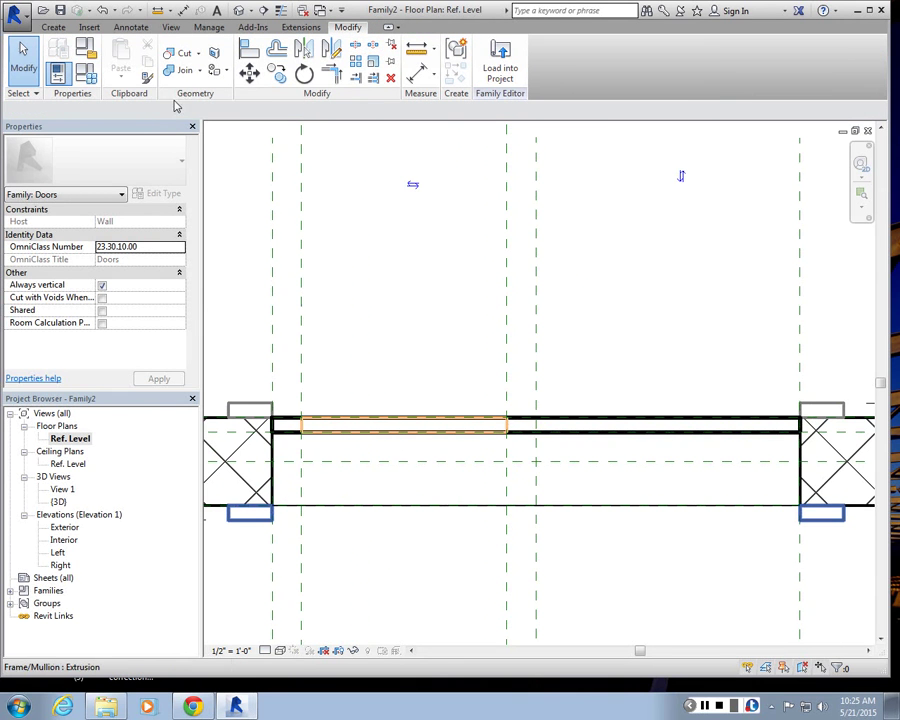
- Inspect the void extrusion at the door panel in 3D and delete it
{"action": "left_click", "coordinate": [239, 11]}
{"action": "scroll", "coordinate": [533, 500], "scroll_direction": "up", "scroll_amount": 2}
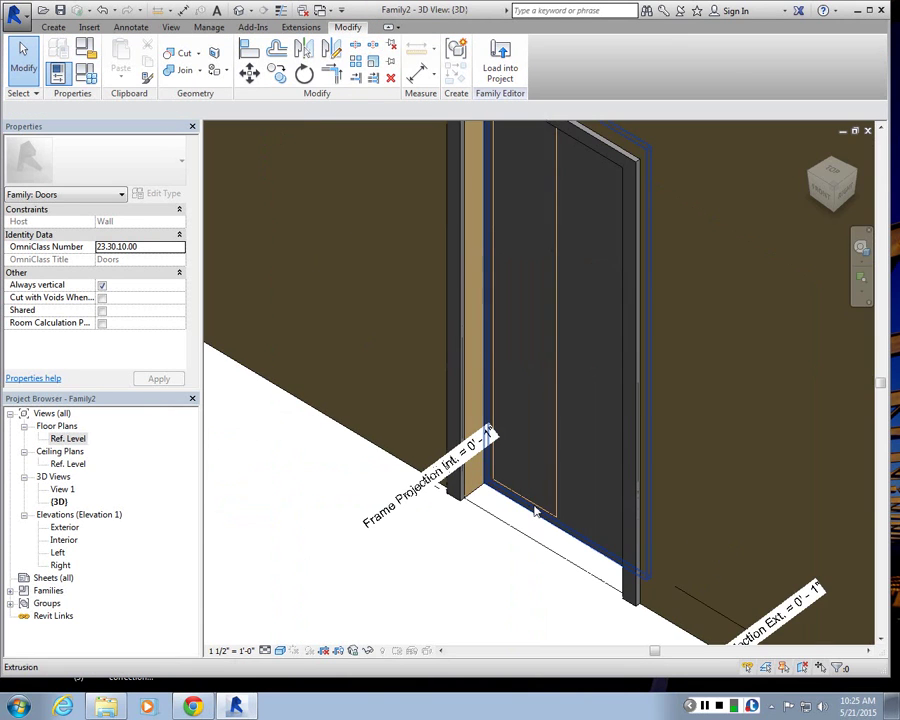
{"action": "left_click", "coordinate": [535, 511]}
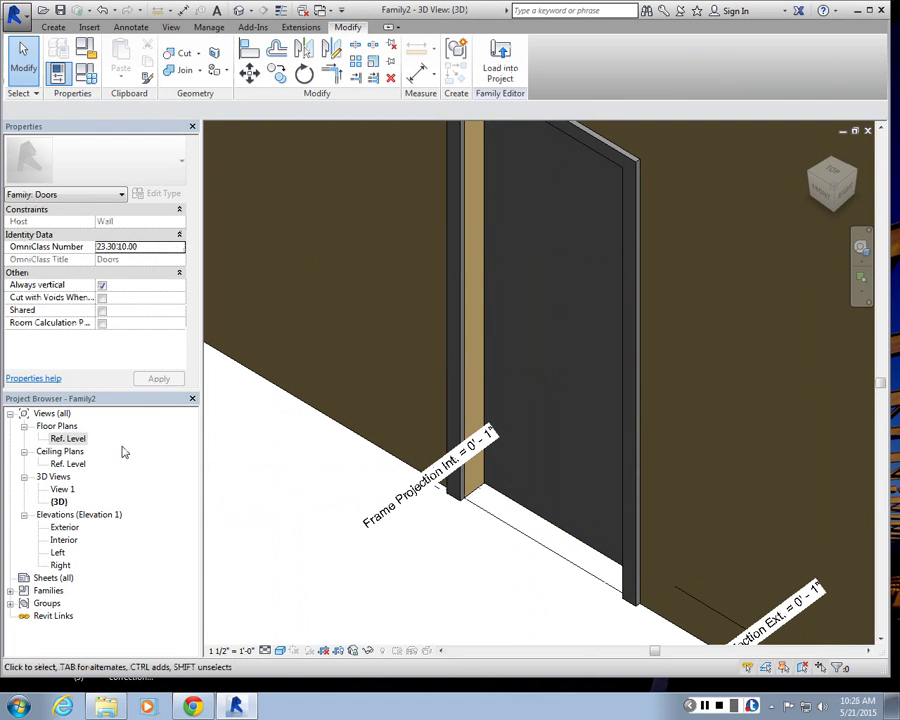
- Create a void extrusion in the Ref. Level floor plan from a 1'-2" wide, about 2'-1" long rectangle across the door between the vertical glass planes
{"action": "double_click", "coordinate": [68, 438]}
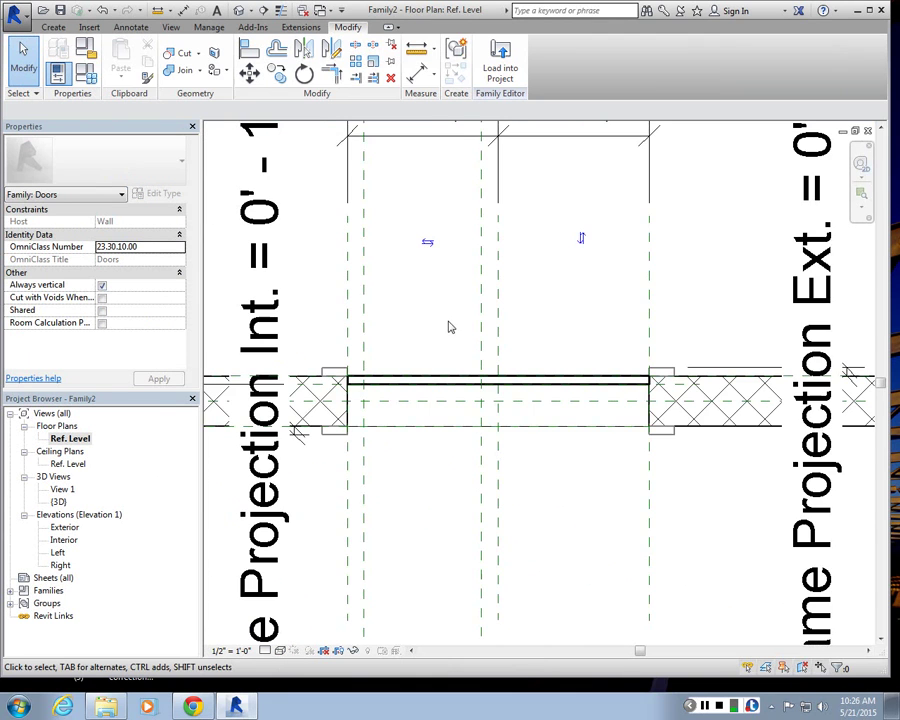
{"action": "scroll", "coordinate": [430, 260], "scroll_direction": "up", "scroll_amount": 1}
{"action": "left_click", "coordinate": [55, 28]}
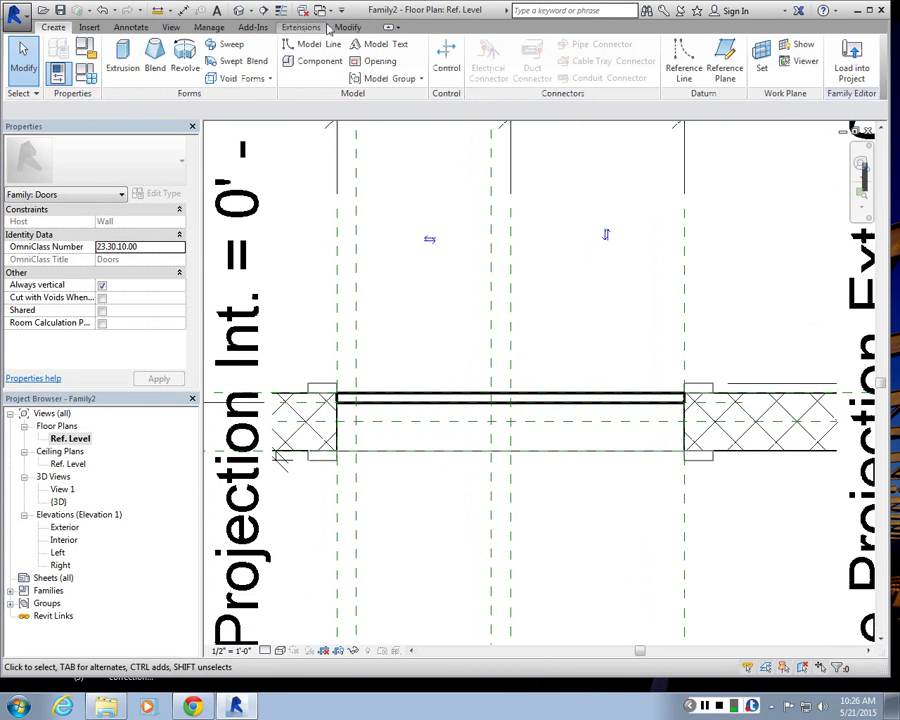
{"action": "left_click", "coordinate": [240, 78]}
{"action": "left_click", "coordinate": [258, 96]}
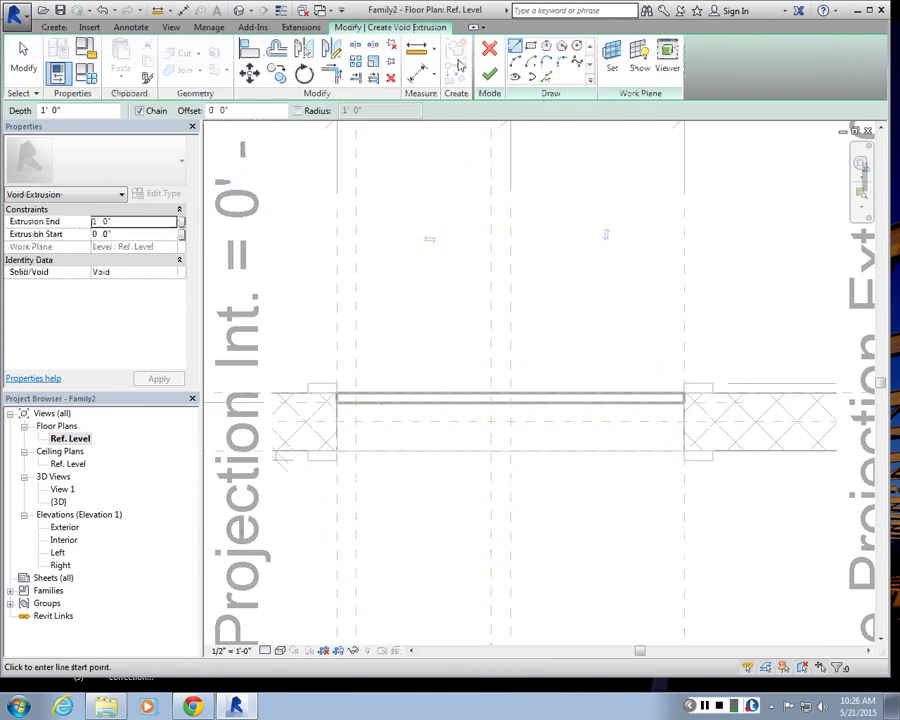
{"action": "left_click", "coordinate": [530, 45]}
{"action": "left_click", "coordinate": [357, 517]}
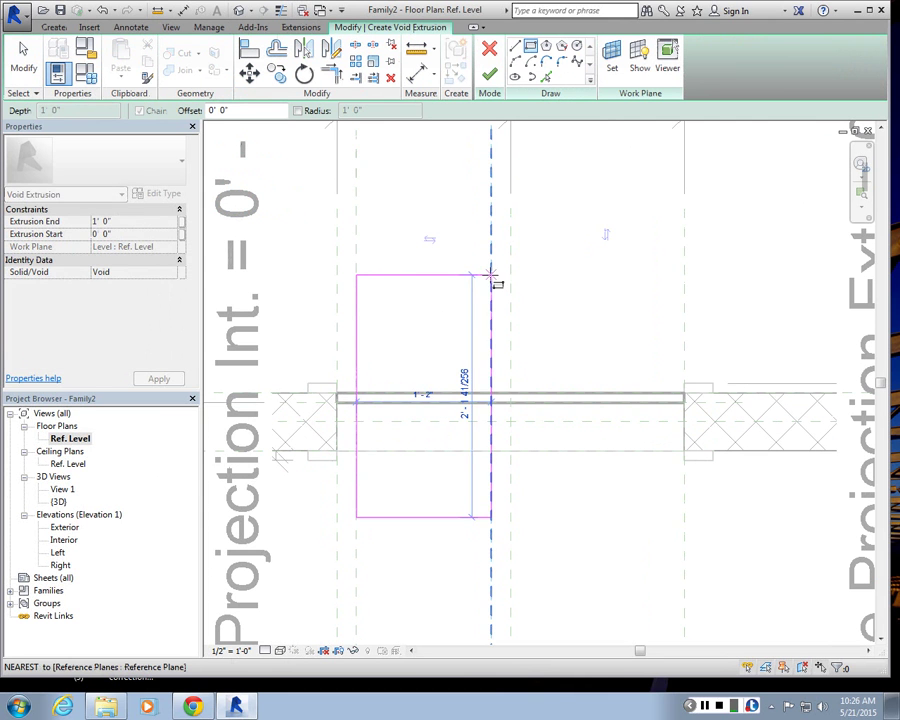
{"action": "left_click", "coordinate": [490, 273]}
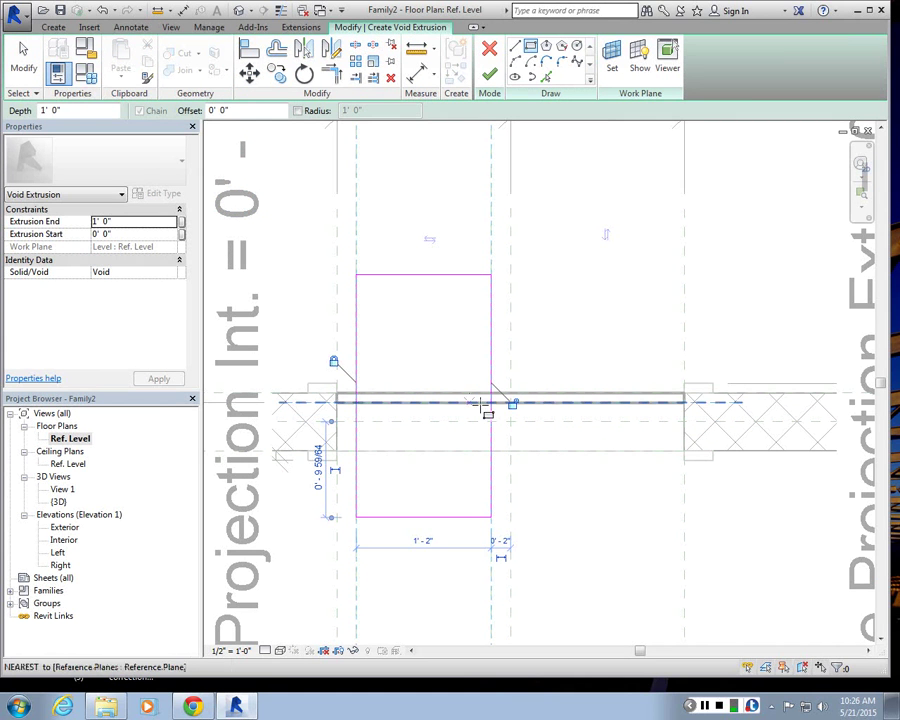
{"action": "left_click", "coordinate": [489, 74]}
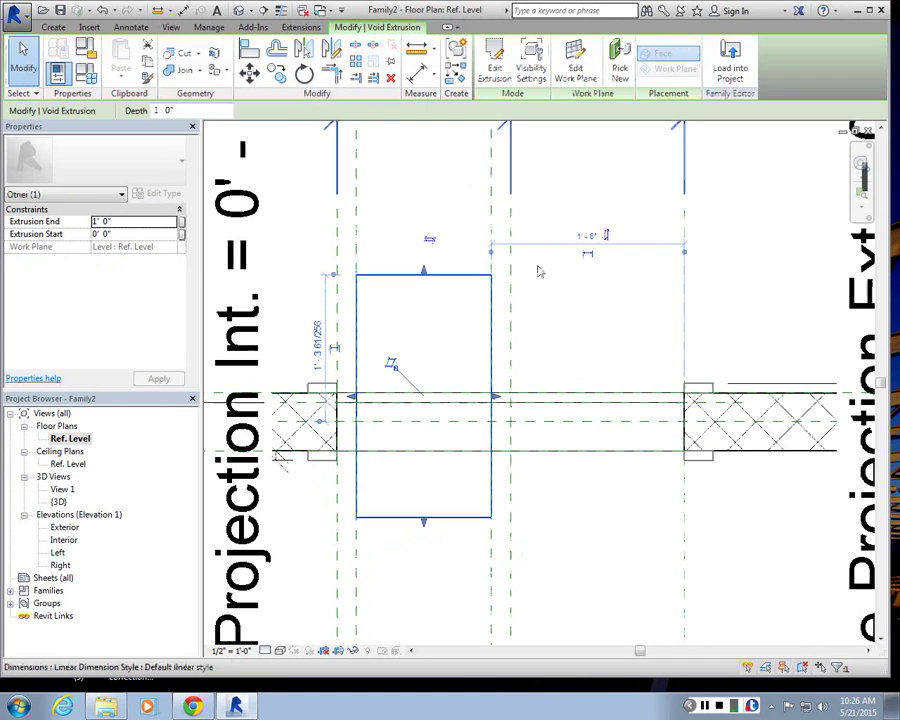
{"action": "left_click", "coordinate": [569, 370]}
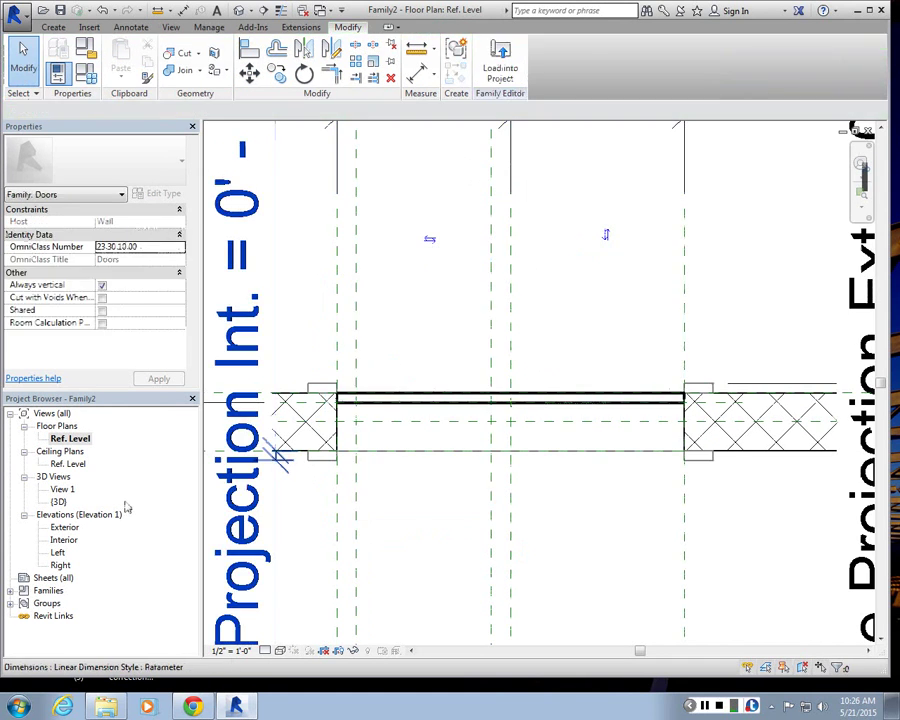
- Check the cut in 3D, then stretch the void's top in the exterior elevation to the upper glass panel plane, 7' 10" high
{"action": "double_click", "coordinate": [58, 501]}
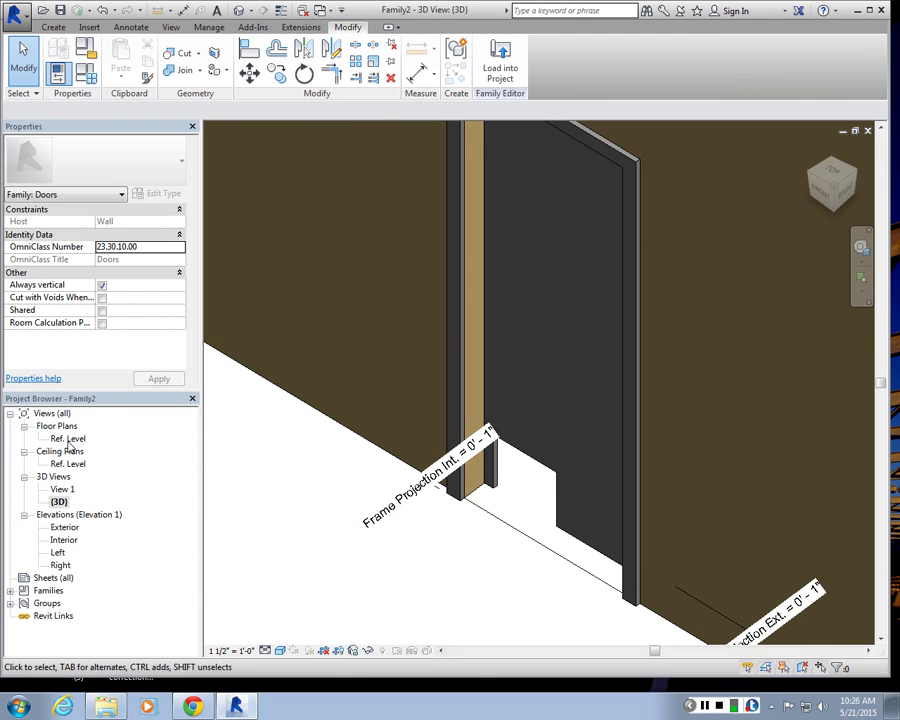
{"action": "double_click", "coordinate": [64, 528]}
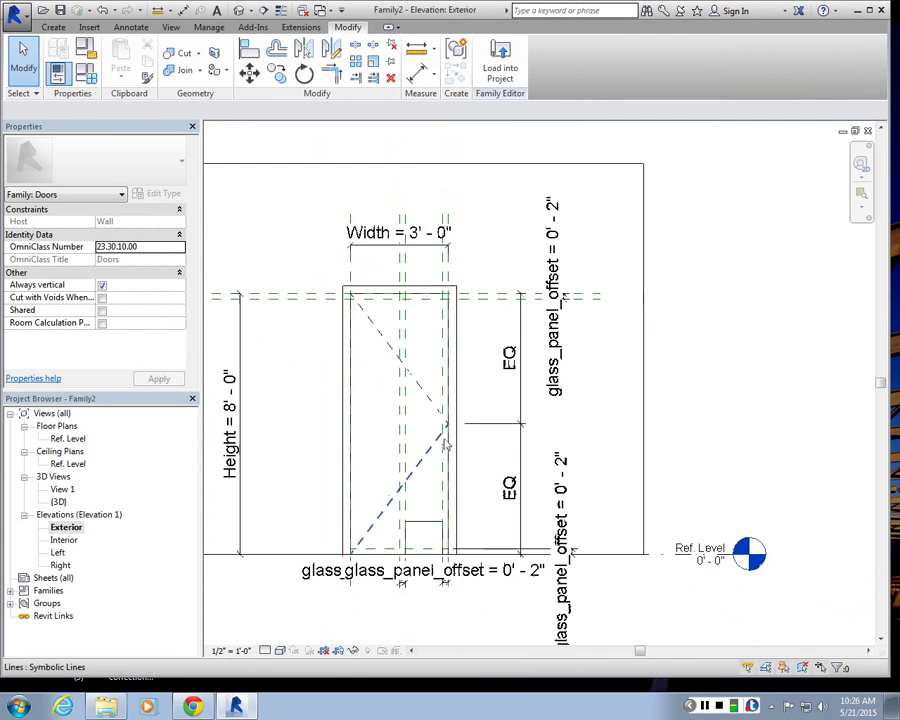
{"action": "left_click", "coordinate": [425, 541]}
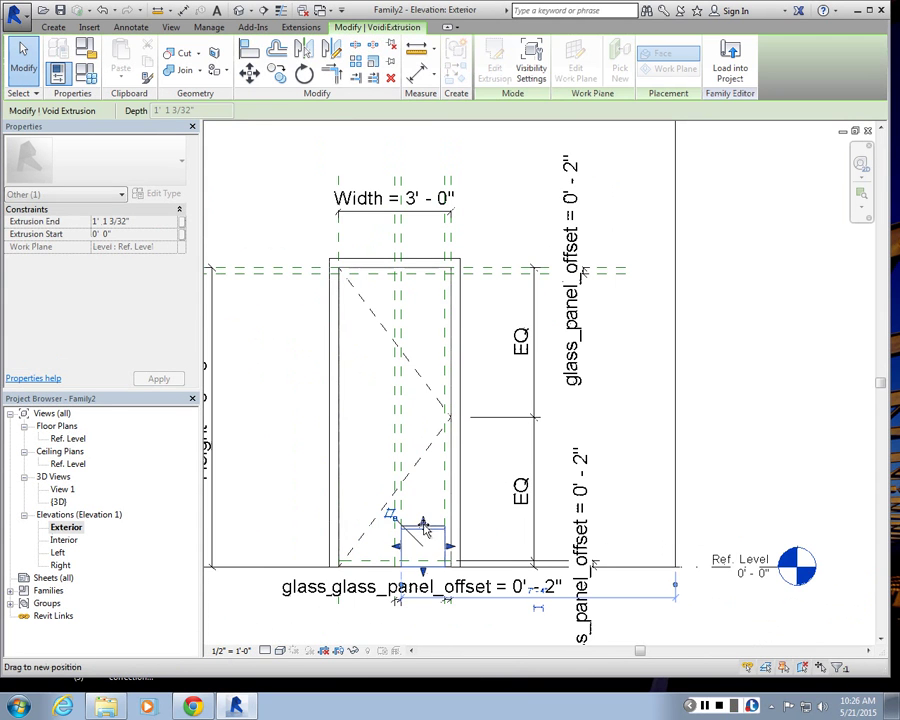
{"action": "left_click_drag", "start_coordinate": [421, 529], "coordinate": [423, 264]}
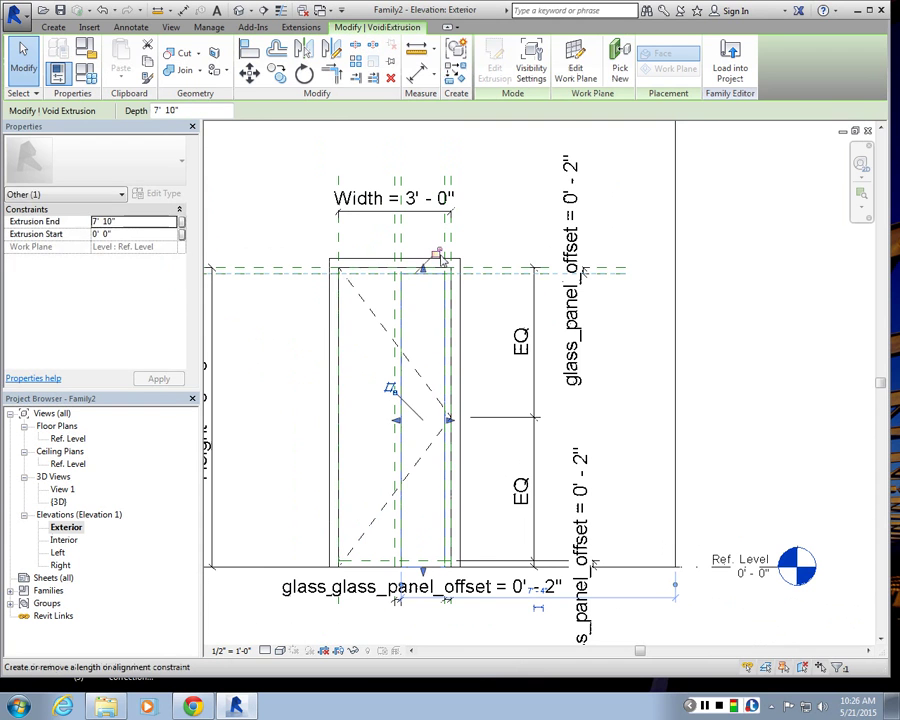
- Stretch the void's bottom in the exterior elevation up to the lower glass panel plane, 0' 2" high, and check the opening in 3D
{"action": "left_click_drag", "start_coordinate": [422, 574], "coordinate": [426, 561]}
{"action": "left_click", "coordinate": [424, 639]}
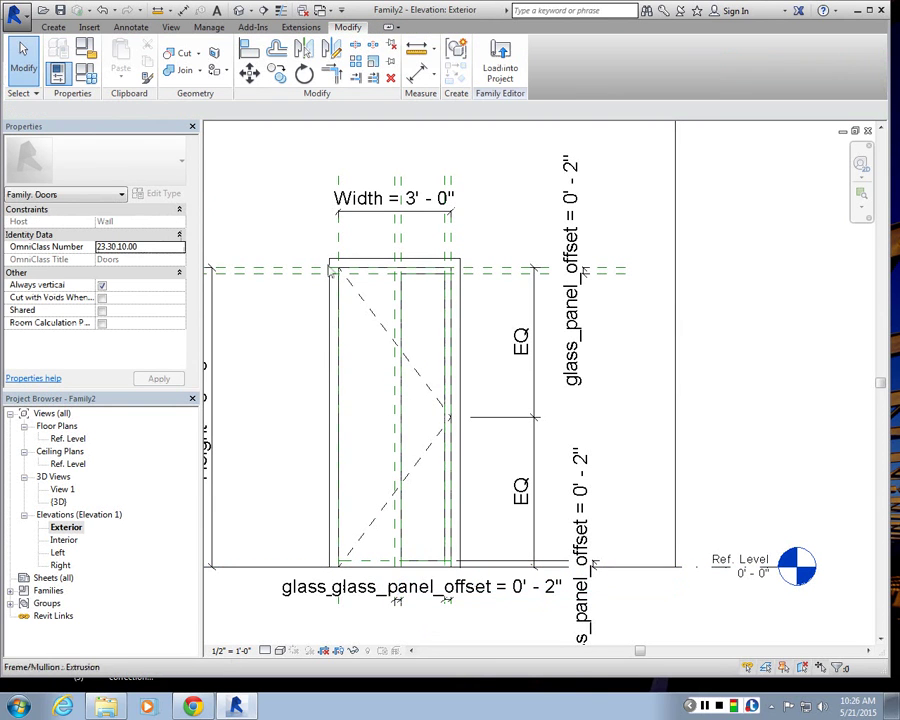
{"action": "left_click", "coordinate": [239, 11]}
{"action": "scroll", "coordinate": [440, 330], "scroll_direction": "down", "scroll_amount": 3}
{"action": "scroll", "coordinate": [430, 292], "scroll_direction": "up", "scroll_amount": 3}
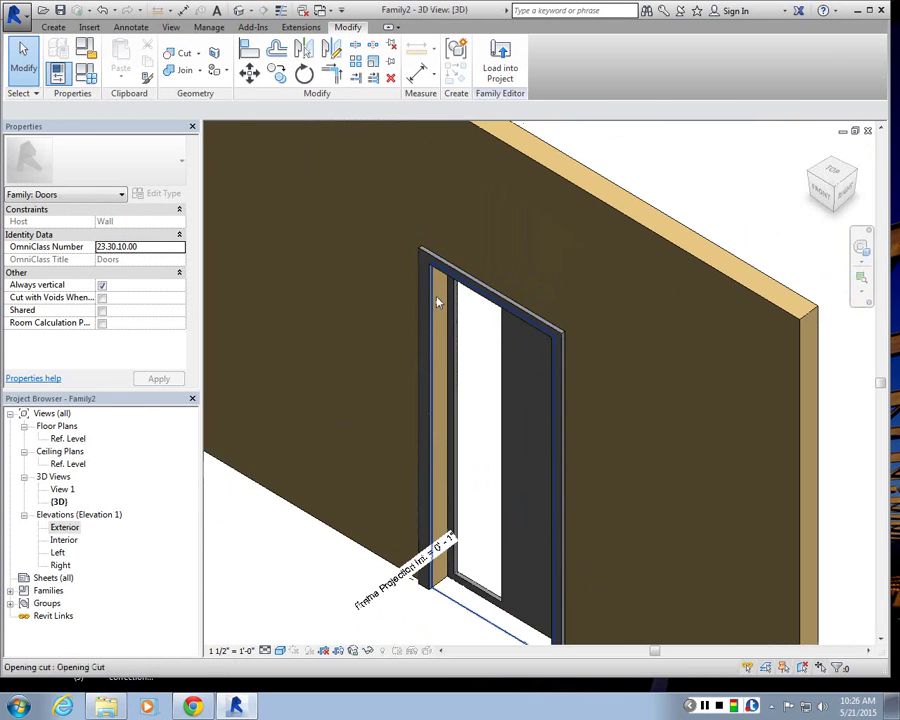
{"action": "scroll", "coordinate": [437, 302], "scroll_direction": "down", "scroll_amount": 3}
{"action": "scroll", "coordinate": [421, 506], "scroll_direction": "up", "scroll_amount": 3}
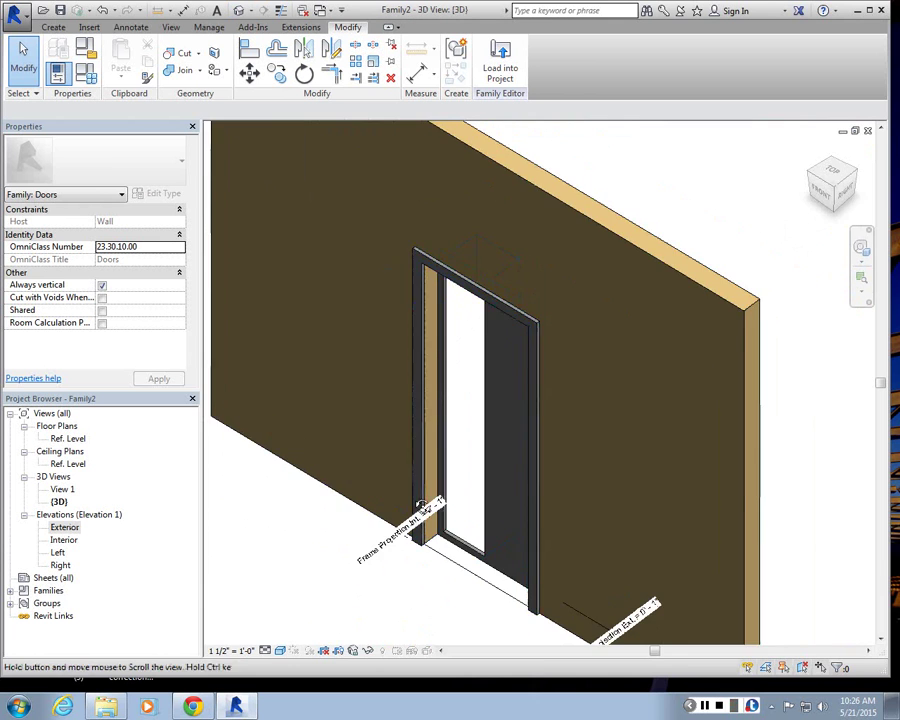
{"action": "middle_click_drag", "start_coordinate": [421, 506], "coordinate": [440, 516], "text": "shift"}
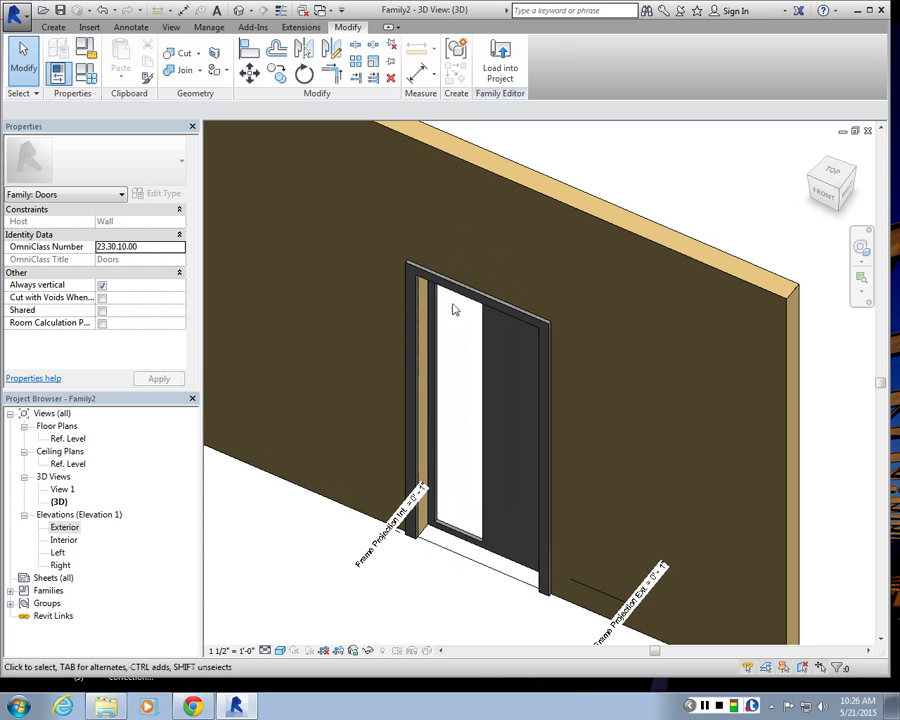
- In the Ref. Level floor plan, stretch the void extrusion's front and back faces to the two faces of the door panel
{"action": "left_click", "coordinate": [478, 545]}
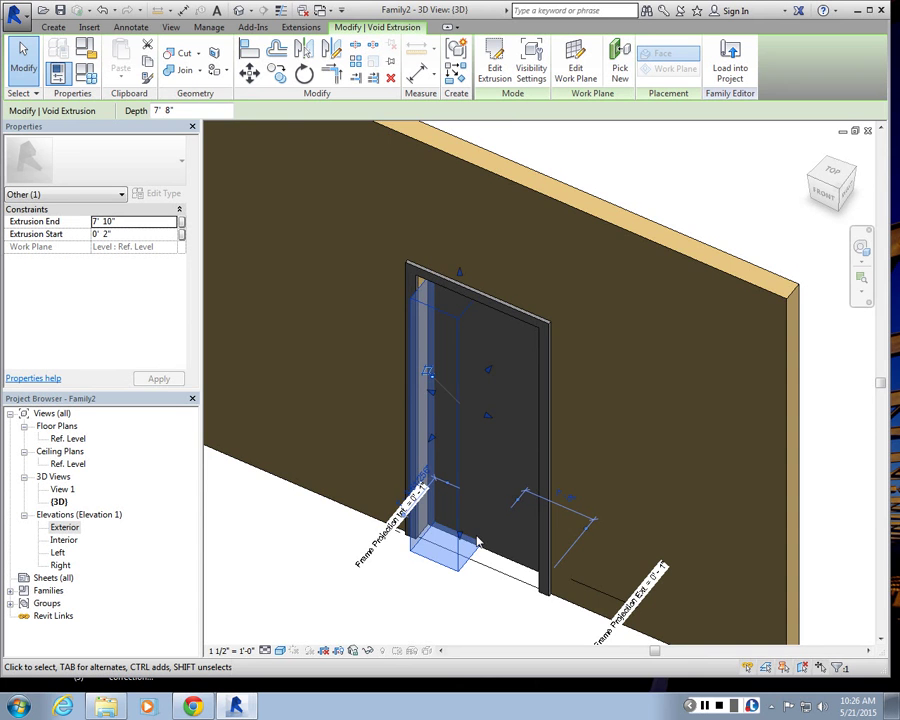
{"action": "double_click", "coordinate": [68, 438]}
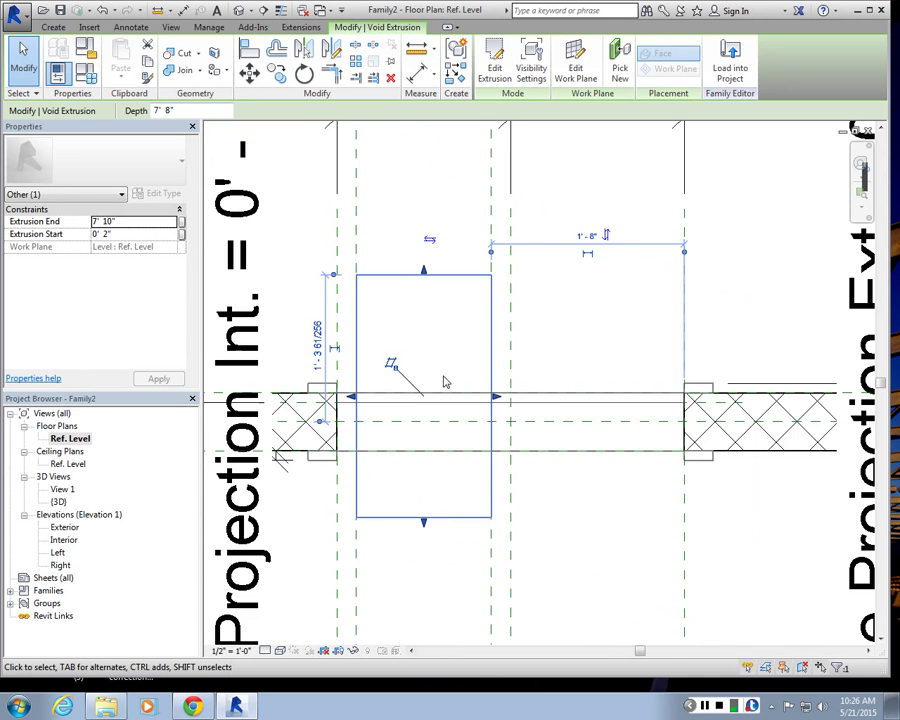
{"action": "scroll", "coordinate": [445, 380], "scroll_direction": "down", "scroll_amount": 2}
{"action": "scroll", "coordinate": [432, 368], "scroll_direction": "down", "scroll_amount": 1}
{"action": "left_click", "coordinate": [452, 412]}
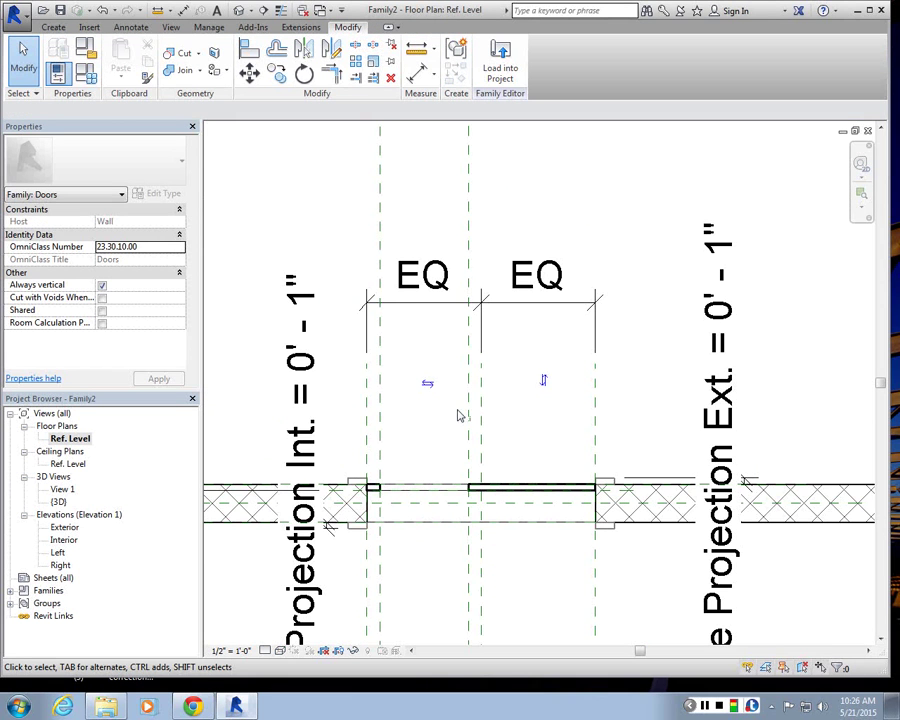
{"action": "left_click", "coordinate": [469, 493]}
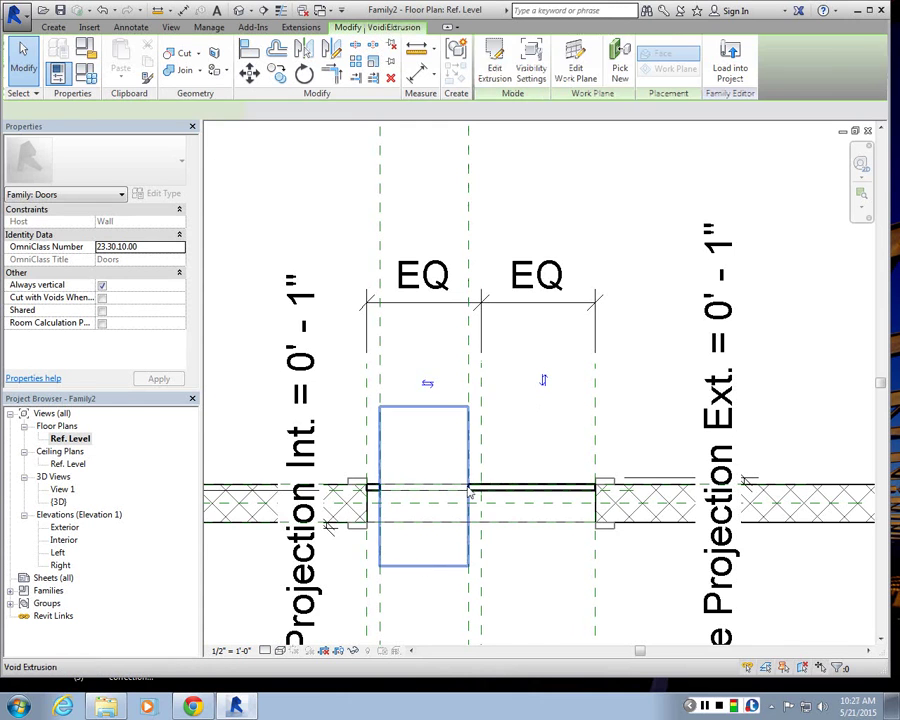
{"action": "scroll", "coordinate": [469, 493], "scroll_direction": "up", "scroll_amount": 2}
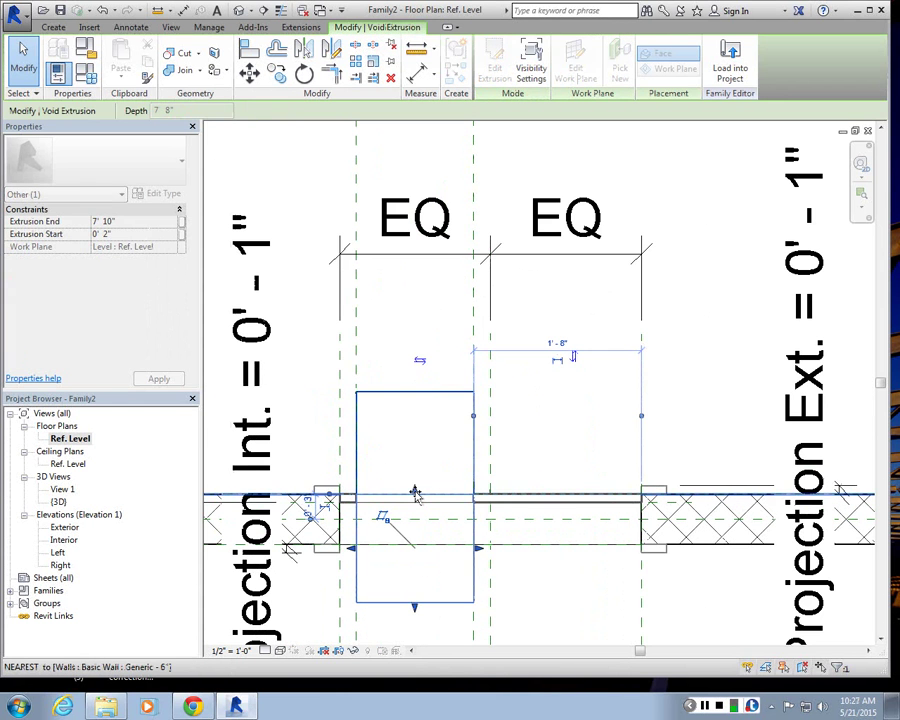
{"action": "mouse_move", "coordinate": [415, 493]}
{"action": "left_mouse_down"}
{"action": "mouse_move", "coordinate": [418, 568]}
{"action": "mouse_move", "coordinate": [412, 498]}
{"action": "mouse_move", "coordinate": [412, 506]}
{"action": "left_mouse_up"}
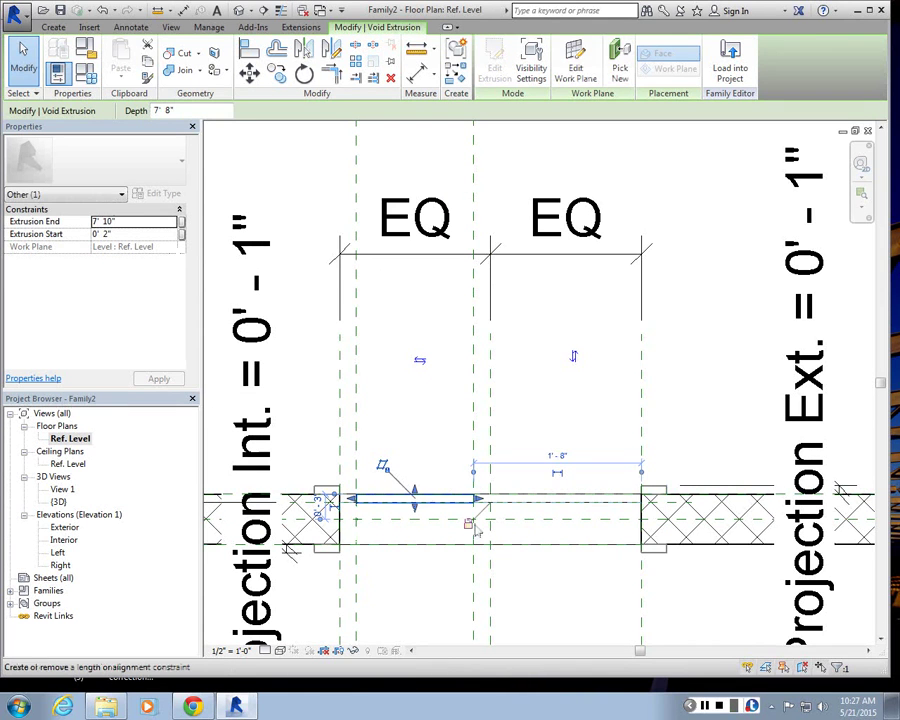
{"action": "left_click", "coordinate": [433, 613]}
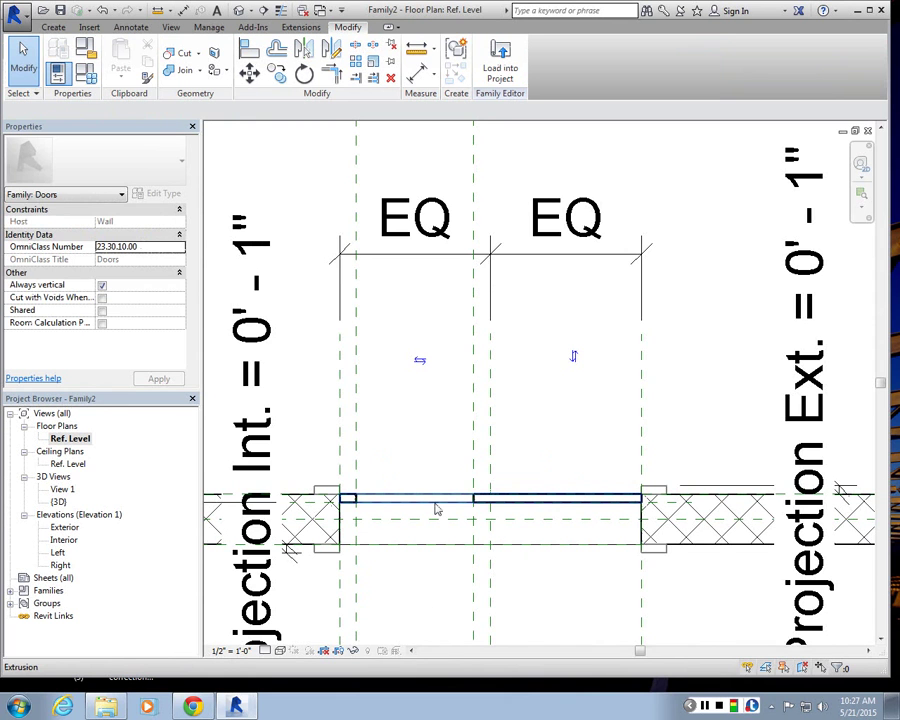
- Check the cut in 3D and apply a door_thickness value of 2" in the family types
{"action": "double_click", "coordinate": [58, 501]}
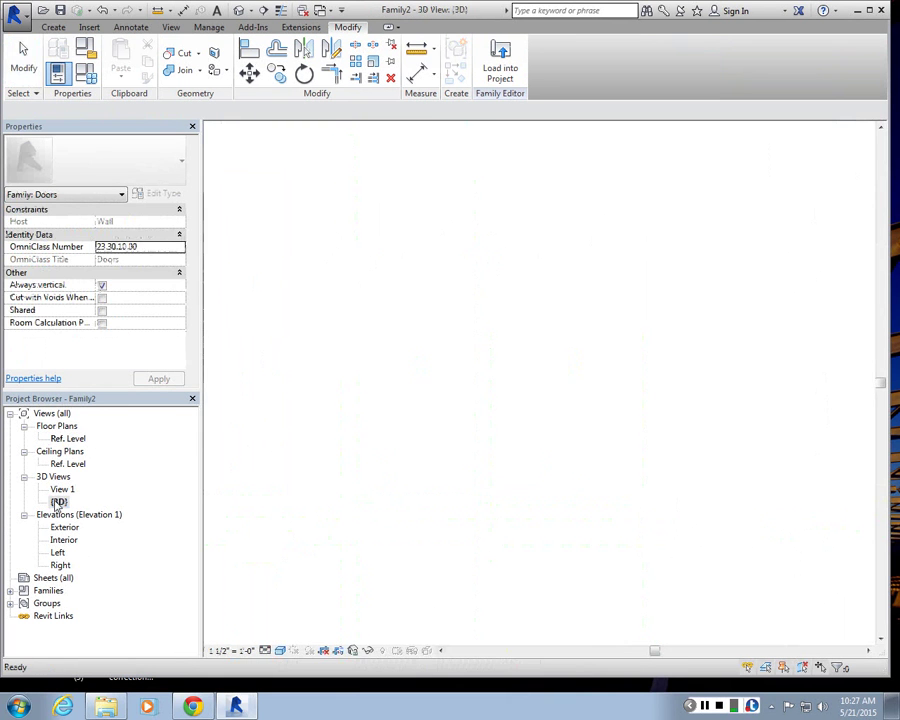
{"action": "scroll", "coordinate": [477, 342], "scroll_direction": "up", "scroll_amount": 1}
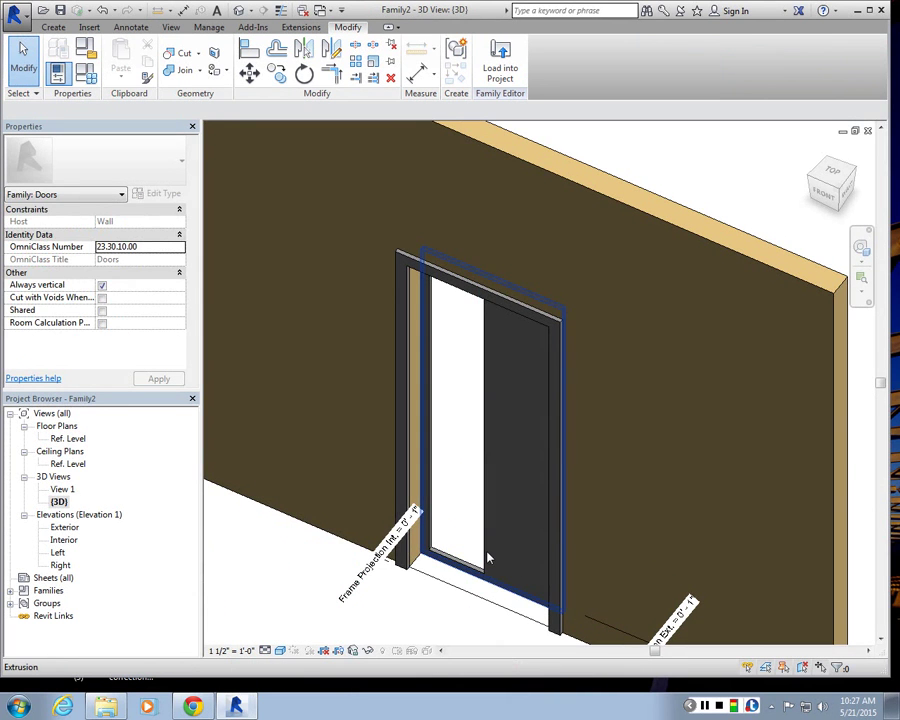
{"action": "left_click", "coordinate": [489, 557]}
{"action": "key", "text": "Escape"}
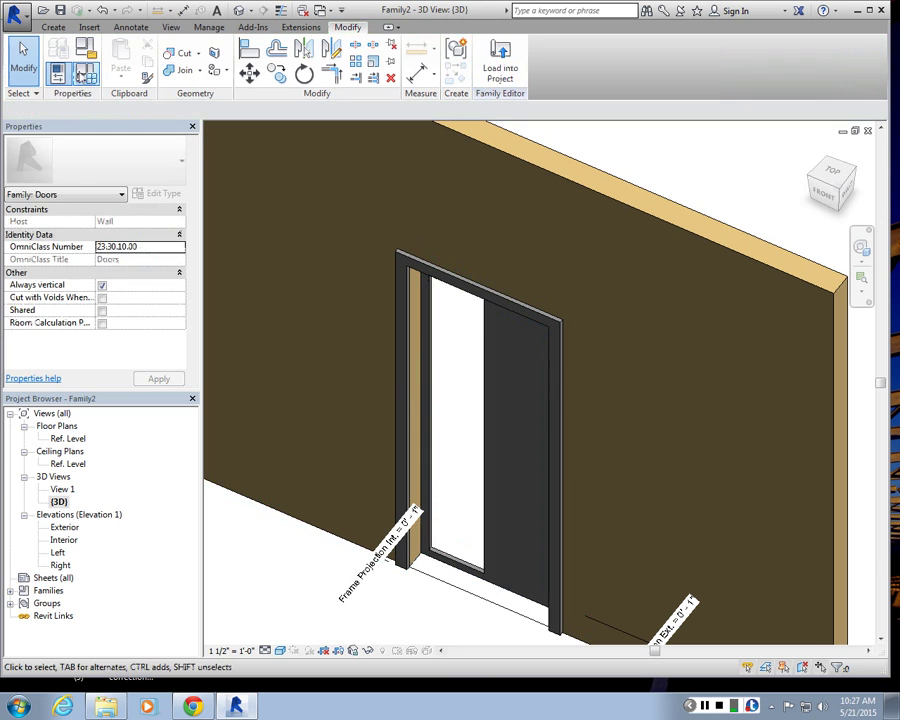
{"action": "left_click", "coordinate": [56, 54]}
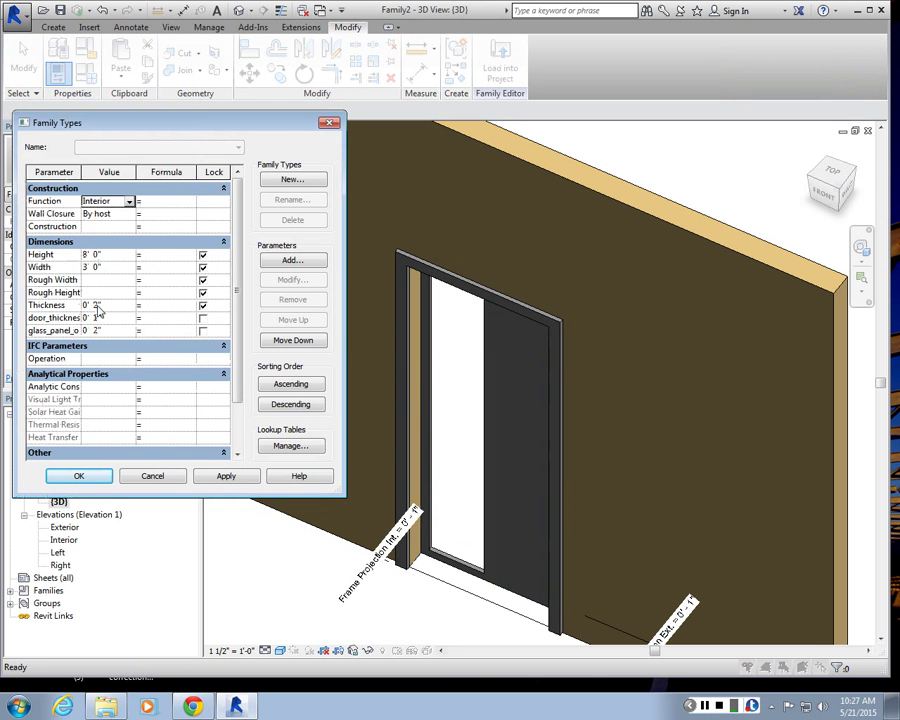
{"action": "left_click", "coordinate": [96, 318]}
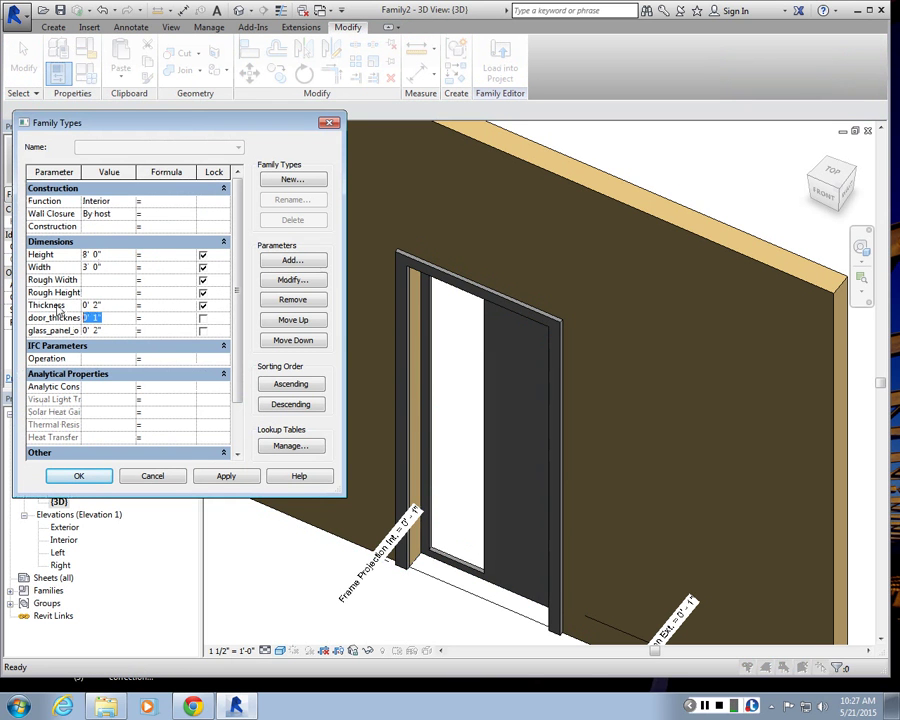
{"action": "type", "text": "2\""}
{"action": "key", "text": "Tab"}
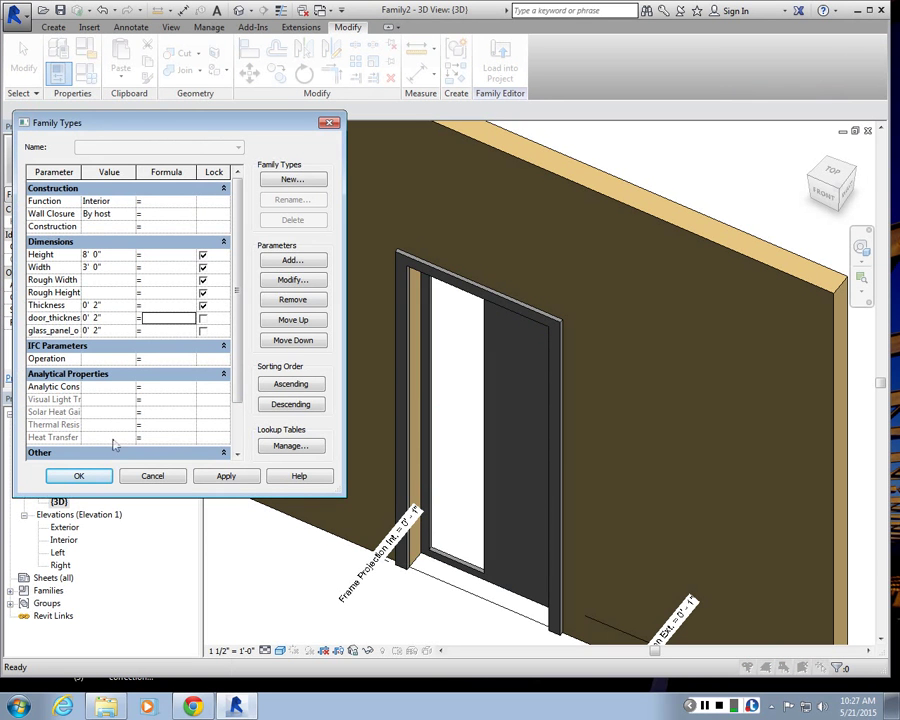
{"action": "left_click", "coordinate": [212, 476]}
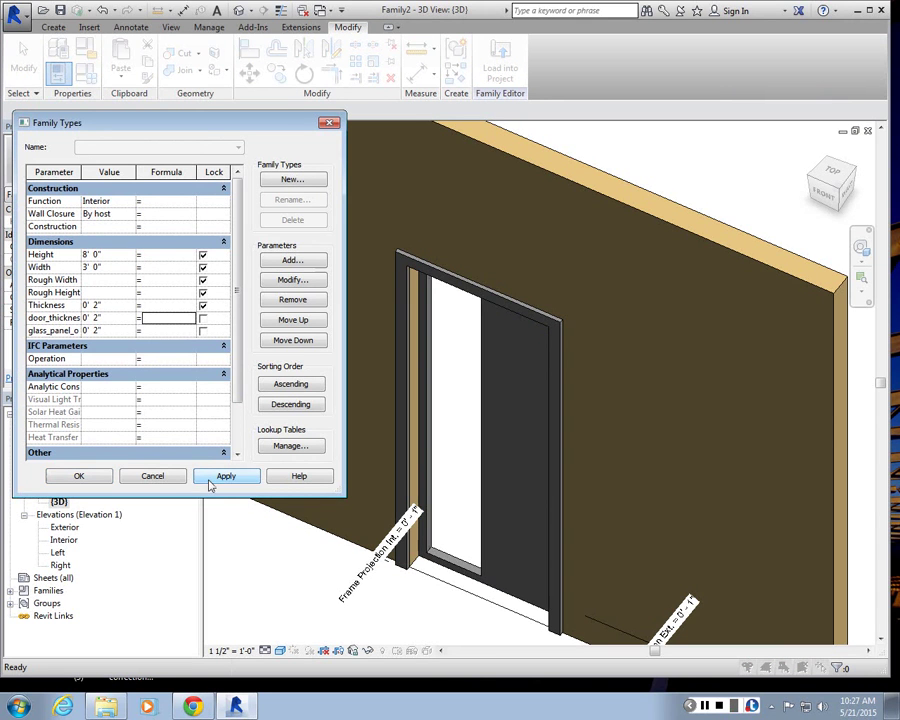
- Set the glass_panel_offset parameter to 3", apply it to the model and accept the family types
{"action": "left_click", "coordinate": [114, 331]}
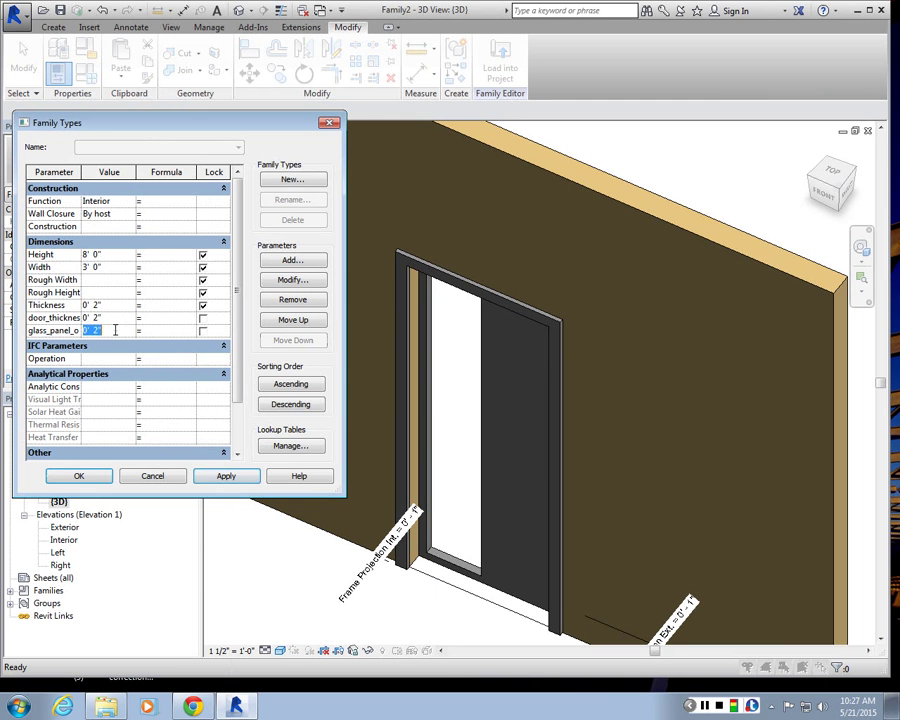
{"action": "type", "text": "3\""}
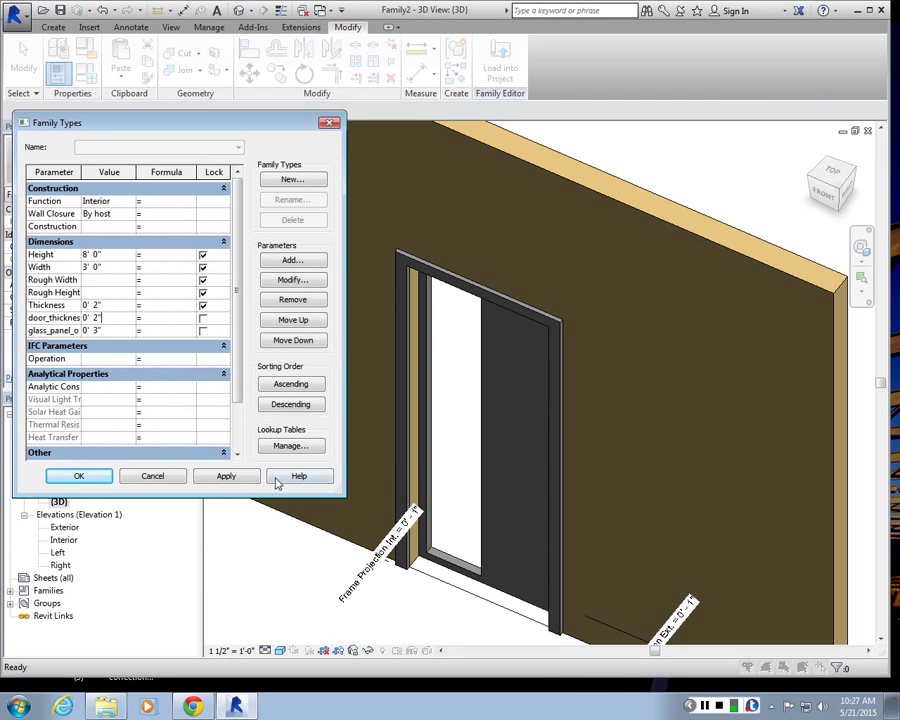
{"action": "left_click", "coordinate": [240, 481]}
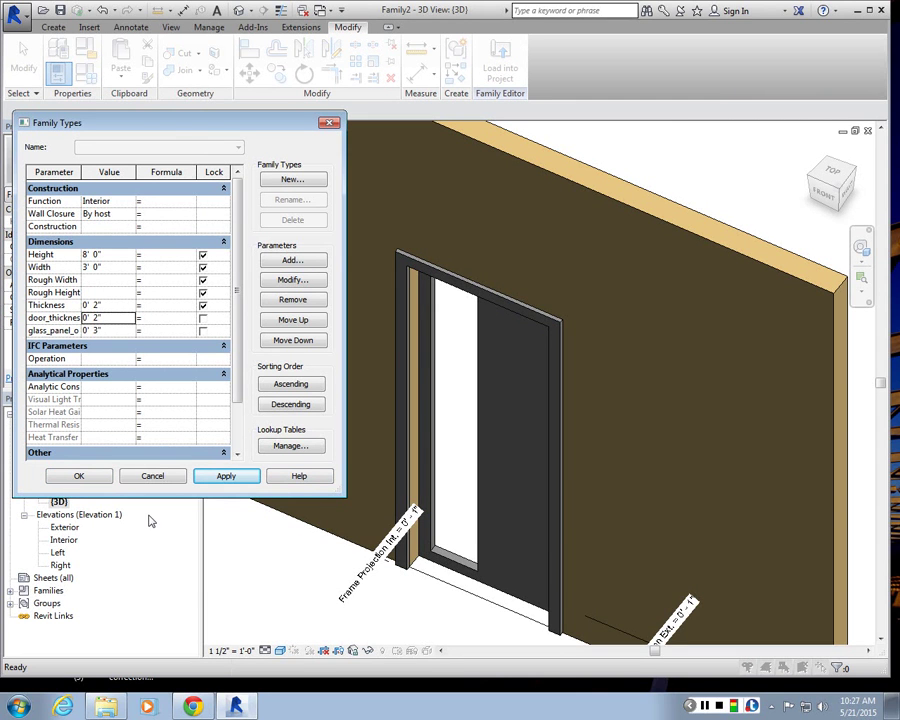
{"action": "left_click", "coordinate": [62, 481]}
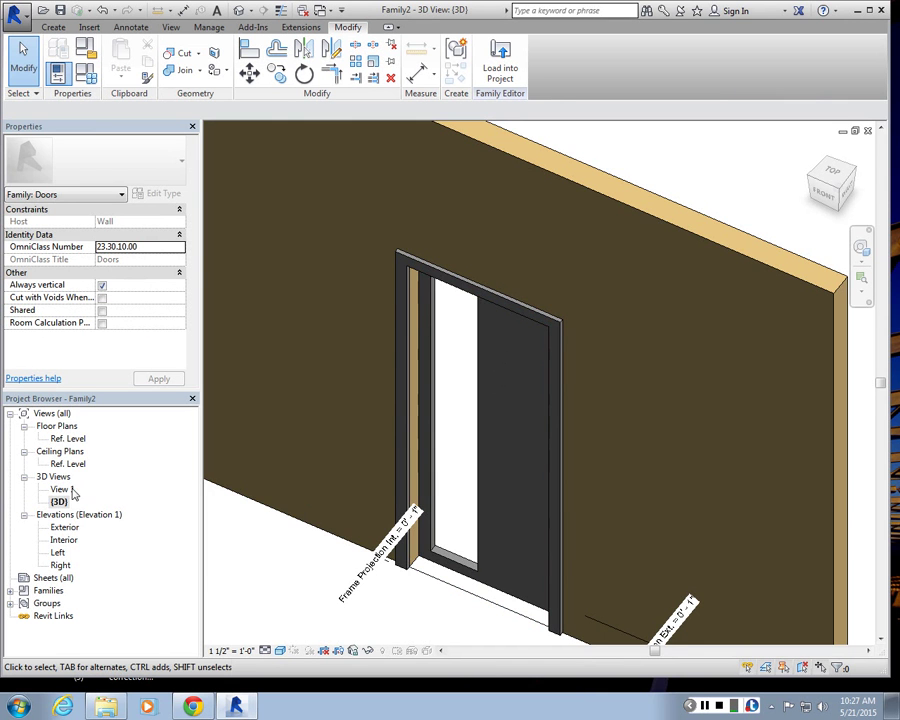
- Open the Interior elevation briefly and switch to the Exterior elevation
{"action": "double_click", "coordinate": [65, 540]}
{"action": "left_click", "coordinate": [65, 527]}
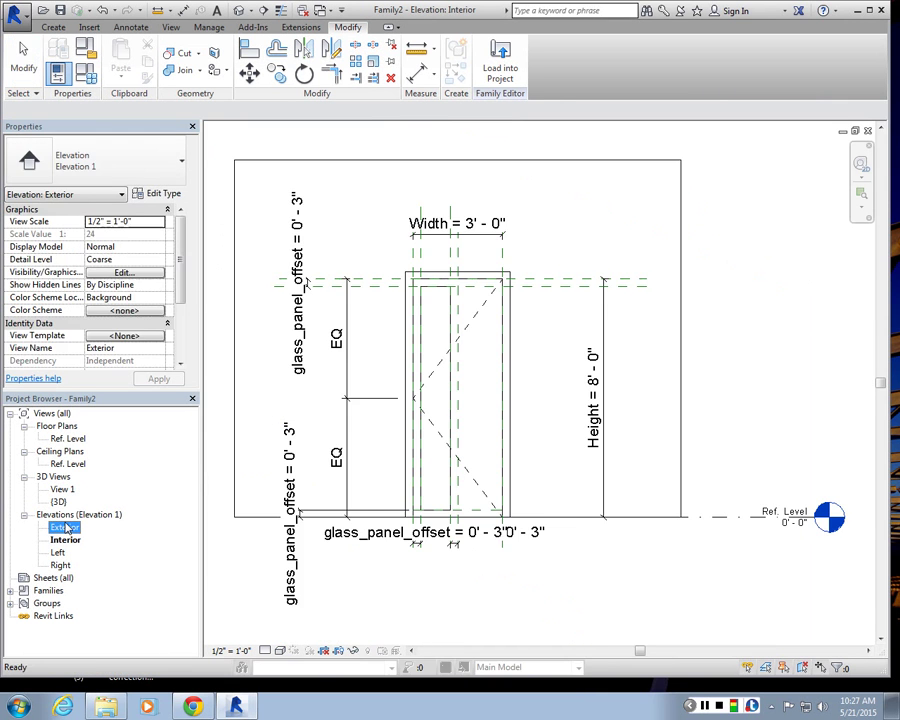
{"action": "double_click", "coordinate": [65, 527]}
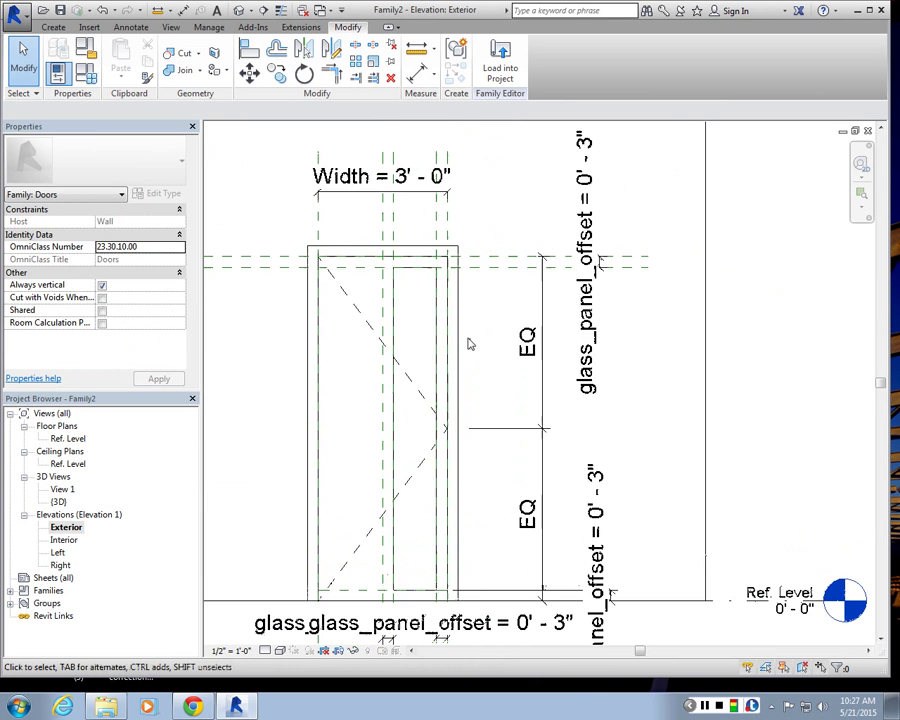
{"action": "left_click", "coordinate": [410, 276]}
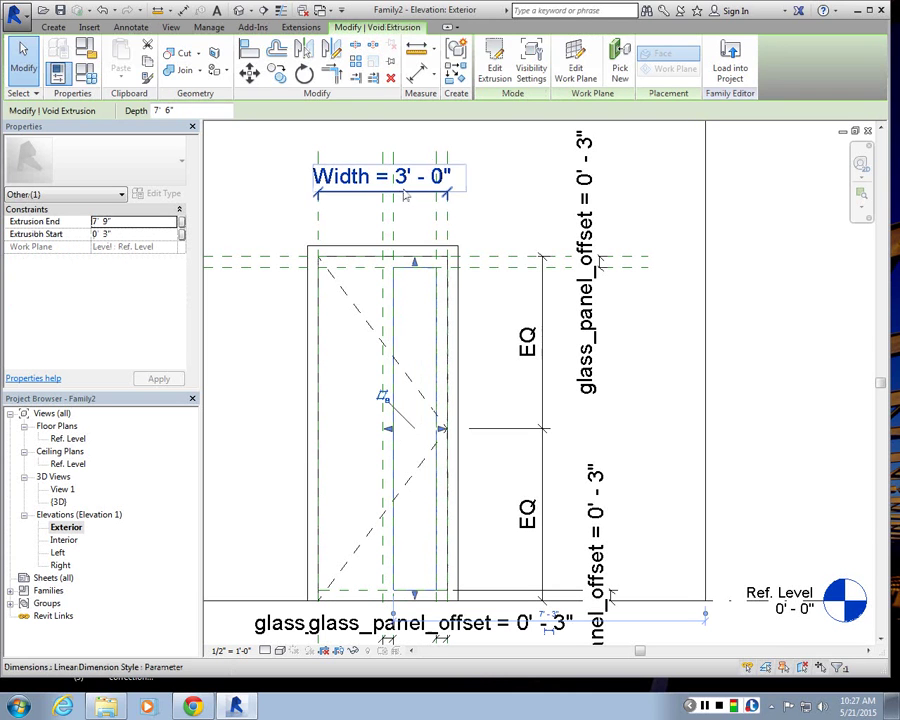
{"action": "left_click", "coordinate": [497, 66]}
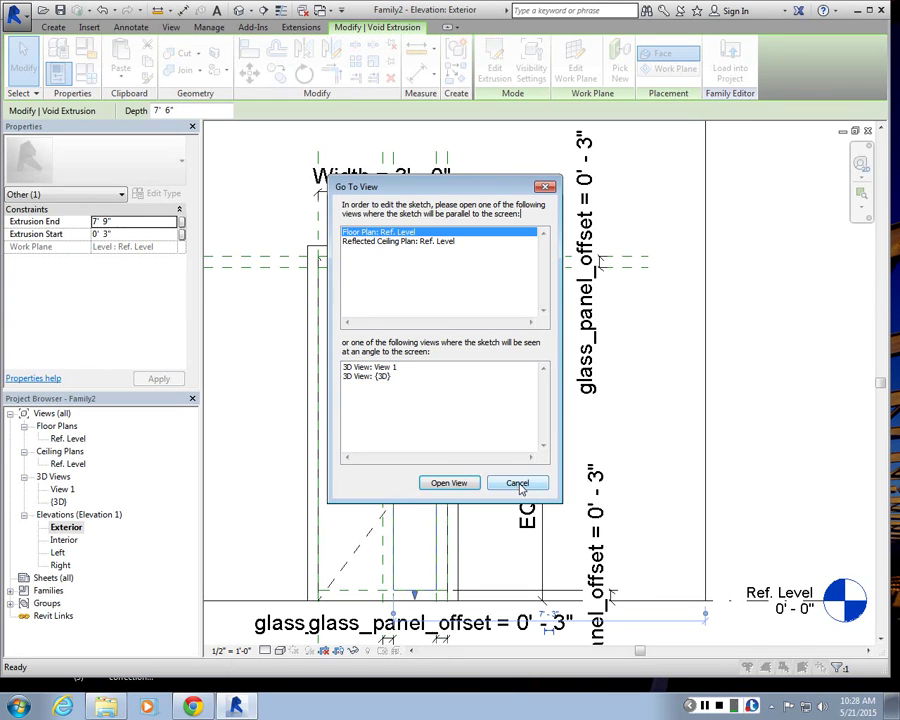
{"action": "left_click", "coordinate": [517, 484]}
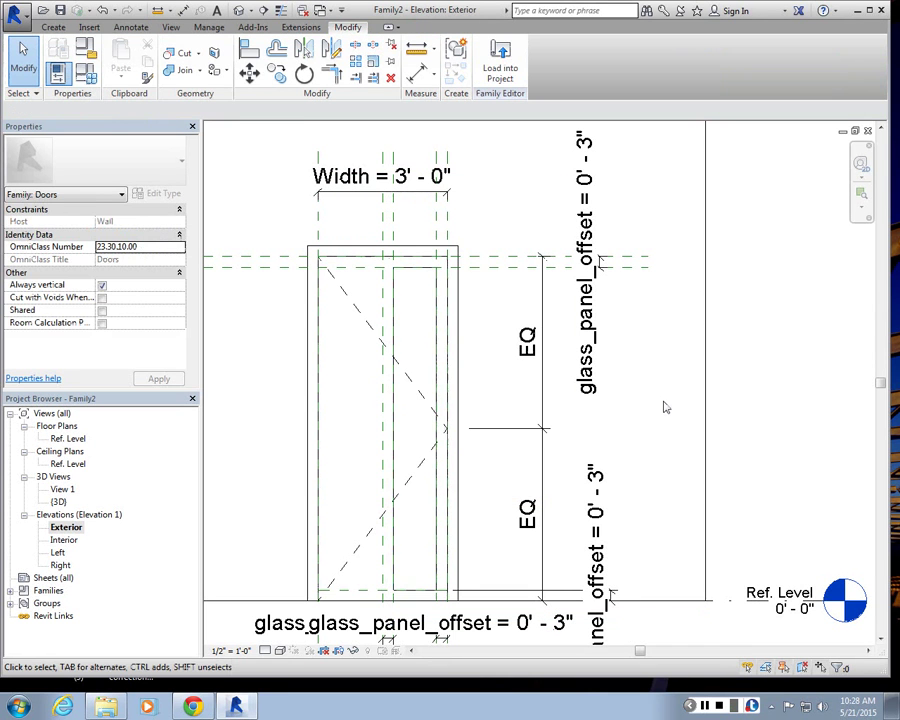
{"action": "left_click", "coordinate": [409, 276]}
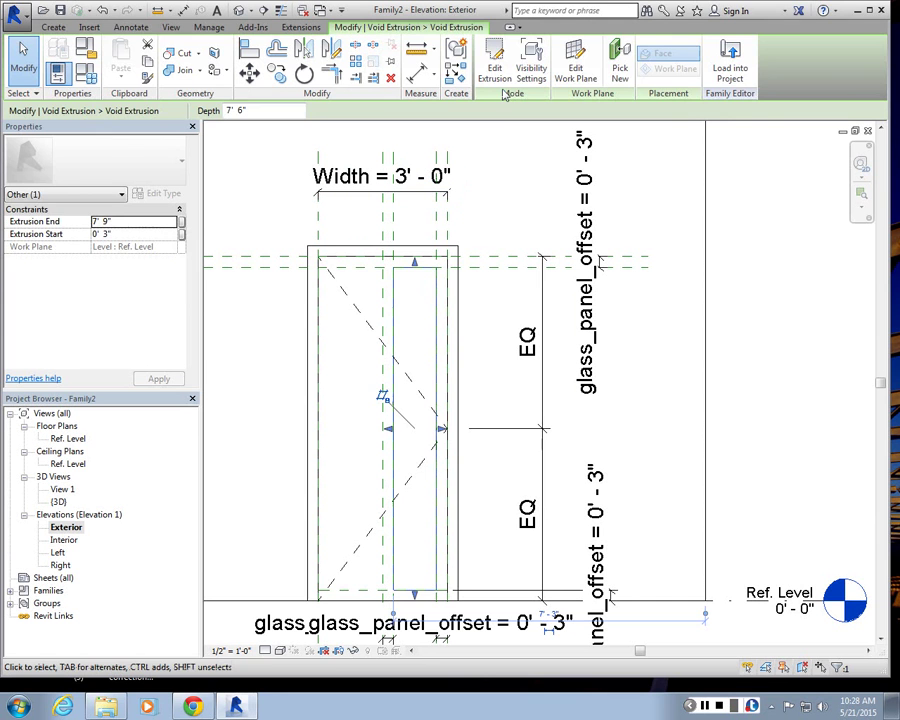
{"action": "key", "text": "Escape"}
{"action": "left_click", "coordinate": [420, 275]}
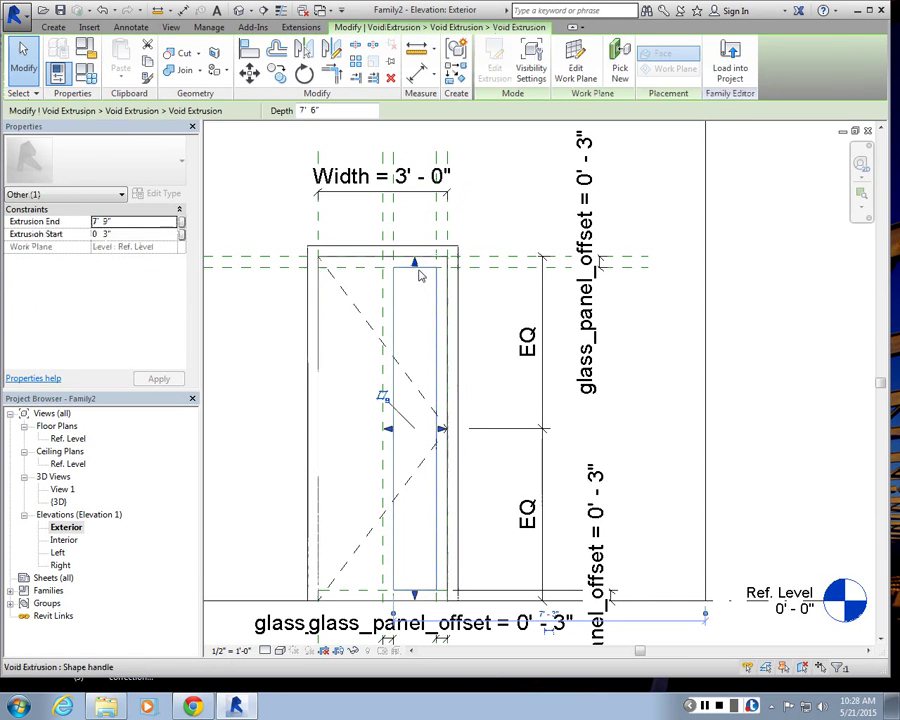
{"action": "key", "text": "Escape"}
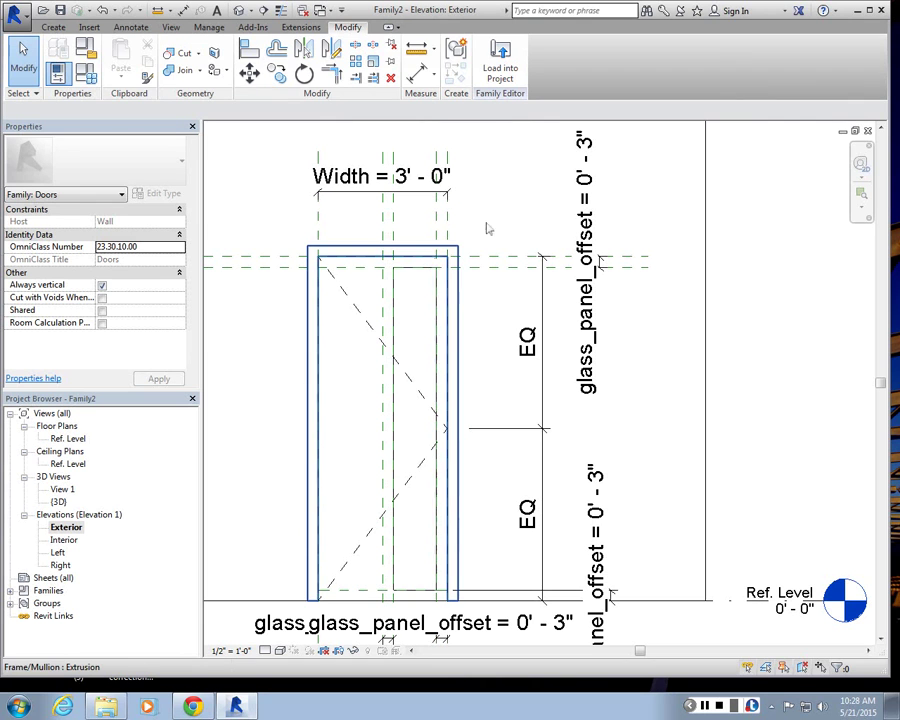
- Create a 1' 0" deep triangular void extrusion in the exterior elevation between the door's left edge, the center plane and the upper and lower glass panel planes
{"action": "left_click", "coordinate": [55, 27]}
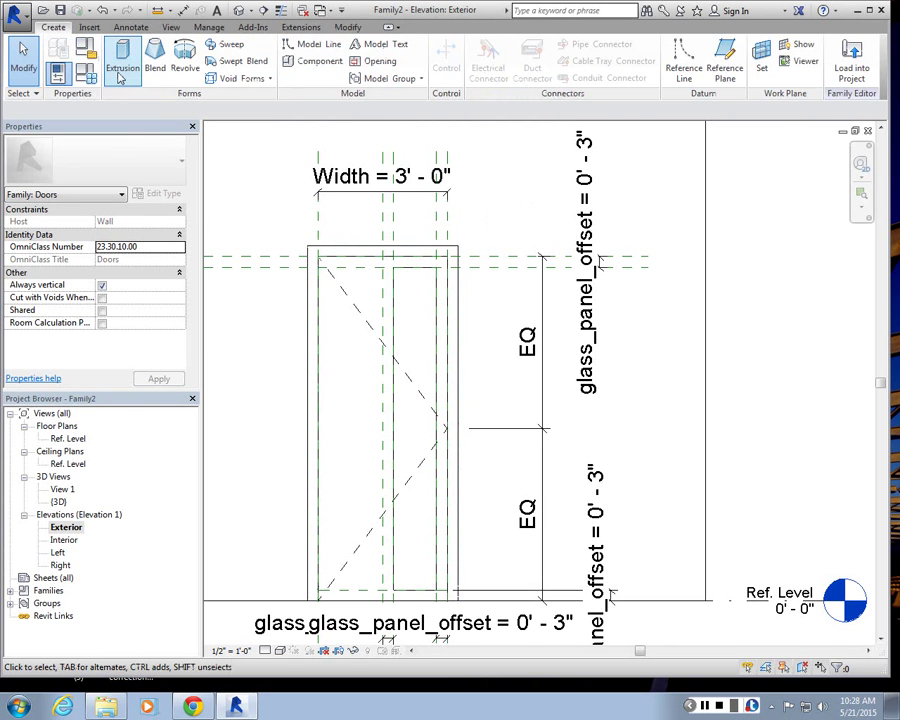
{"action": "left_click", "coordinate": [243, 78]}
{"action": "left_click", "coordinate": [256, 100]}
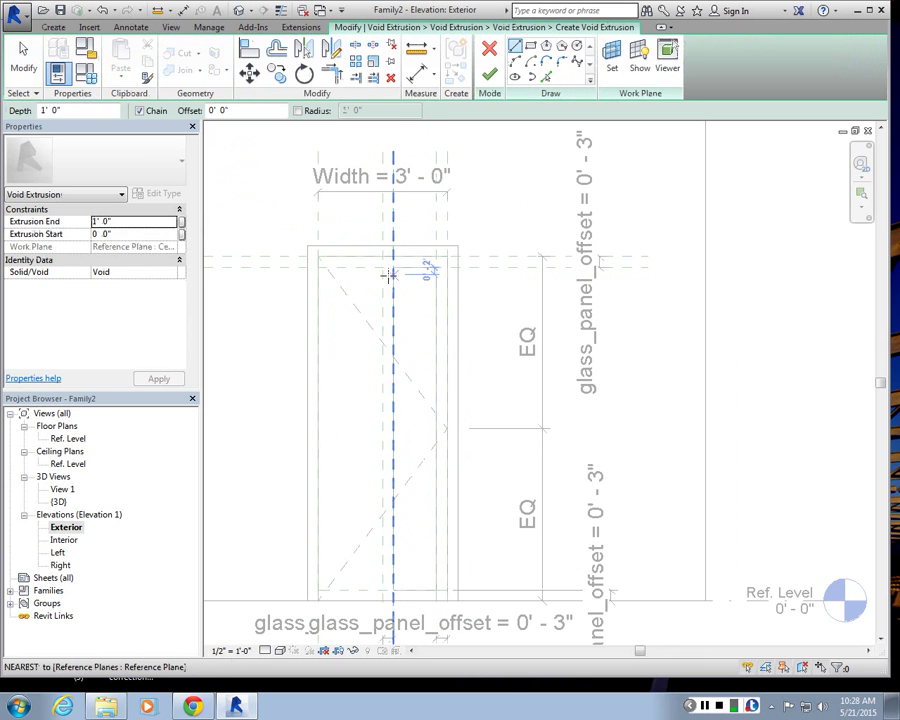
{"action": "left_click", "coordinate": [319, 266]}
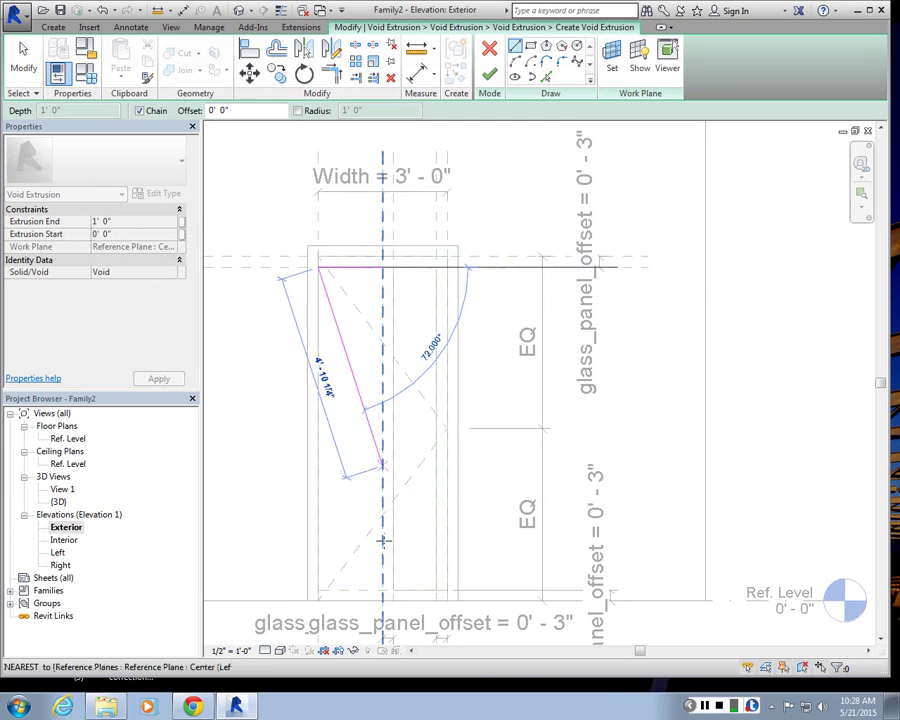
{"action": "left_click", "coordinate": [382, 598]}
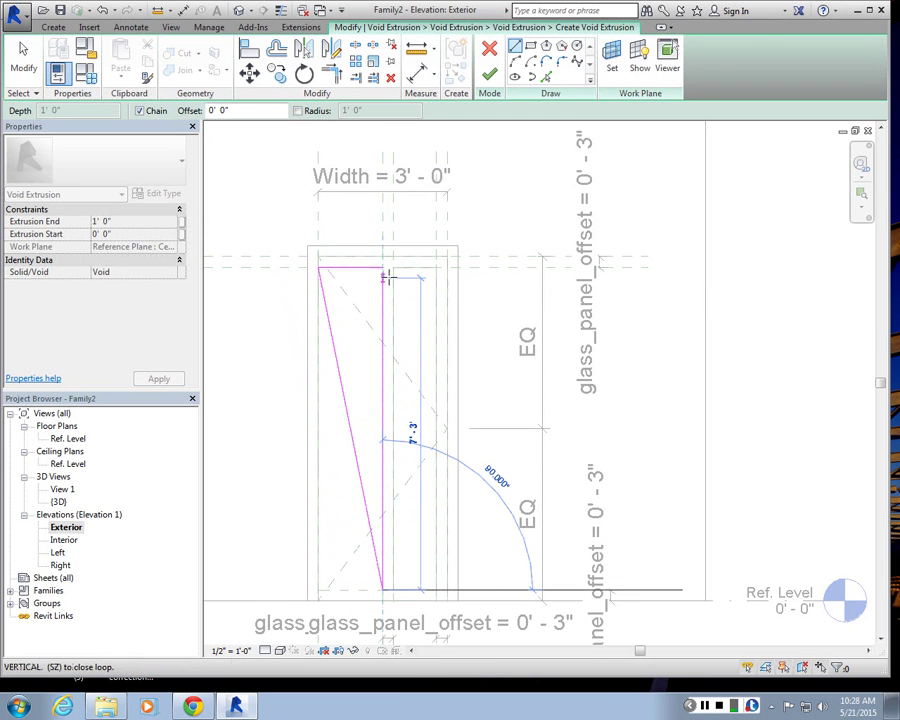
{"action": "left_click", "coordinate": [490, 76]}
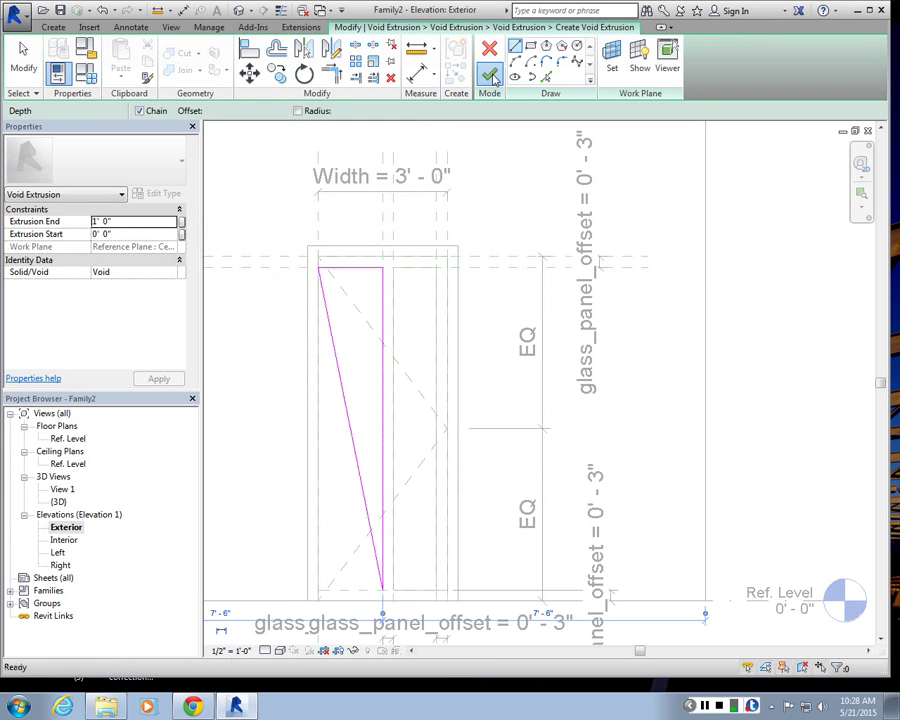
- Examine the triangular void's position relative to the door panel in the 3D view
{"action": "double_click", "coordinate": [60, 501]}
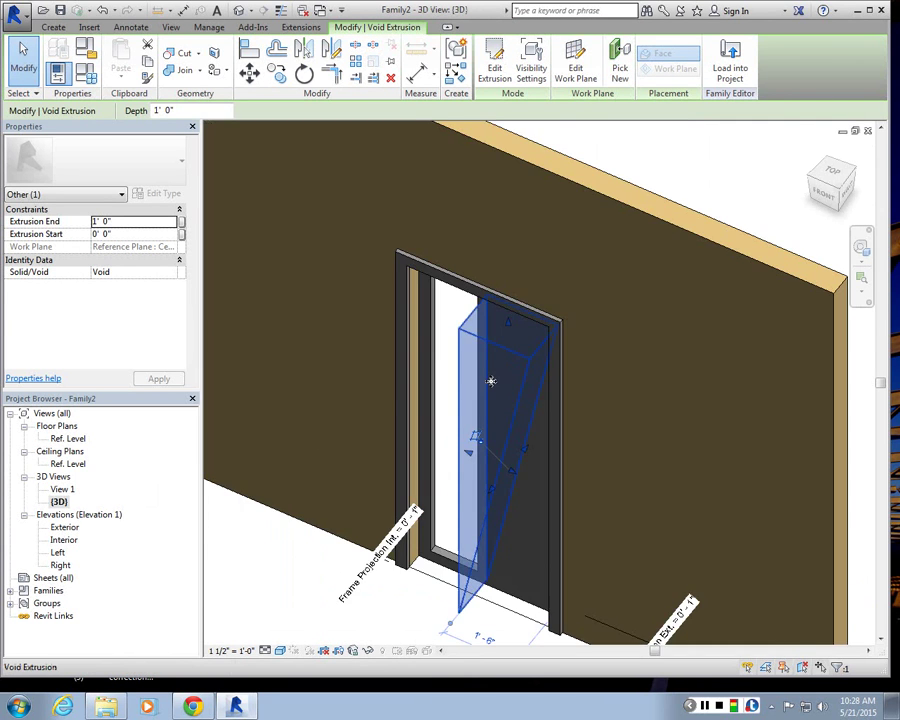
{"action": "scroll", "coordinate": [491, 381], "scroll_direction": "down", "scroll_amount": 2}
{"action": "key", "text": "Escape"}
{"action": "left_click", "coordinate": [494, 350]}
{"action": "scroll", "coordinate": [495, 352], "scroll_direction": "up", "scroll_amount": 1}
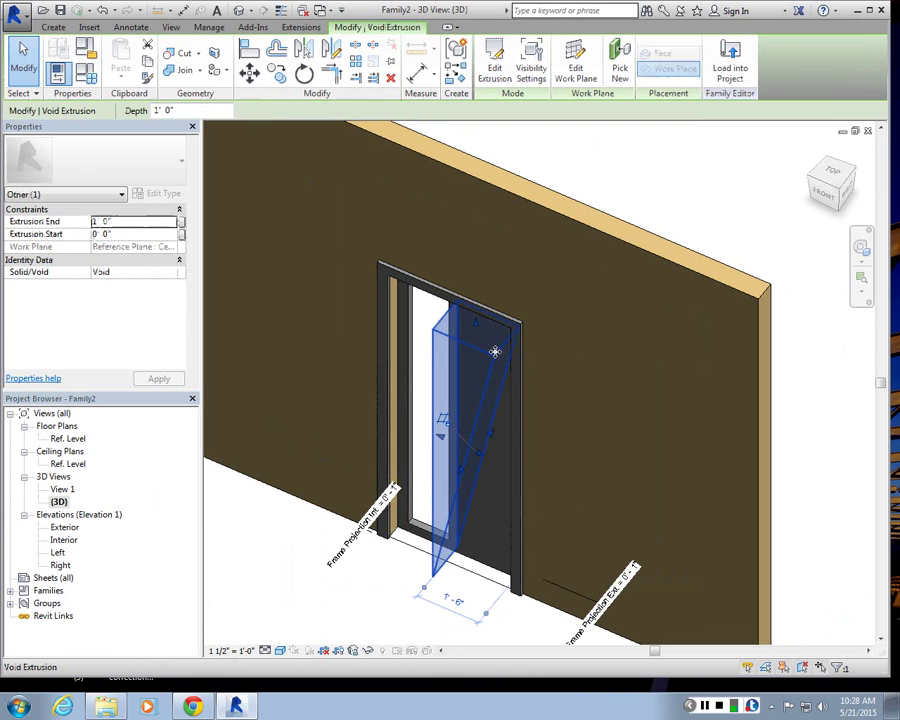
{"action": "left_click", "coordinate": [304, 592]}
{"action": "scroll", "coordinate": [457, 572], "scroll_direction": "up", "scroll_amount": 1}
{"action": "left_click", "coordinate": [505, 330]}
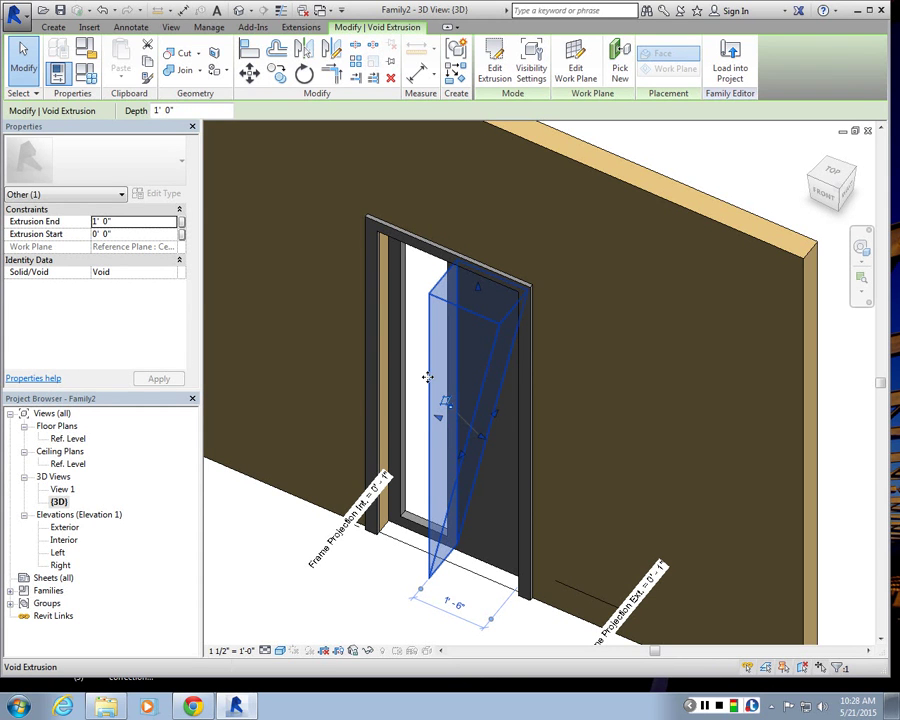
{"action": "scroll", "coordinate": [305, 368], "scroll_direction": "down", "scroll_amount": 3}
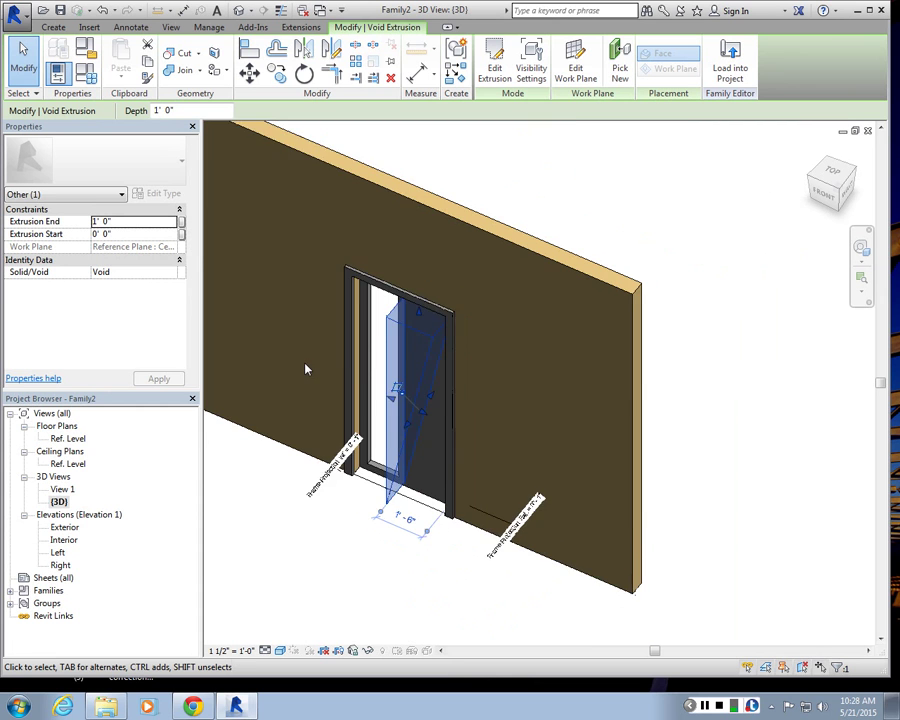
{"action": "scroll", "coordinate": [320, 399], "scroll_direction": "up", "scroll_amount": 3}
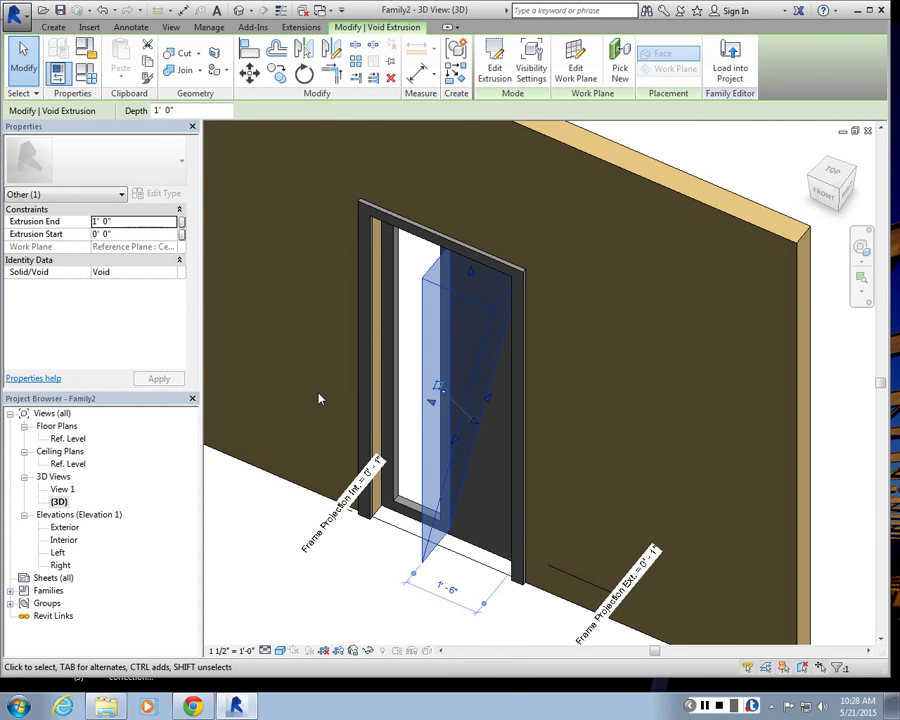
- Stretch the triangular void's start face through the door panel to an extrusion start of about -0' 6"
{"action": "middle_click_drag", "start_coordinate": [482, 553], "coordinate": [485, 430], "text": "shift"}
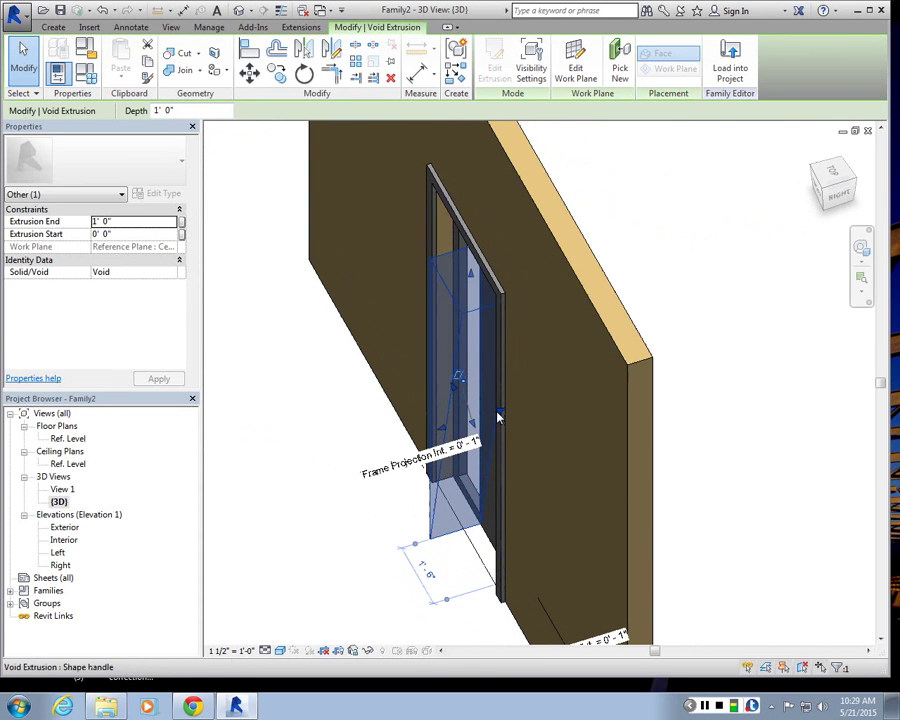
{"action": "left_click_drag", "start_coordinate": [498, 416], "coordinate": [524, 409]}
{"action": "key", "text": "Escape"}
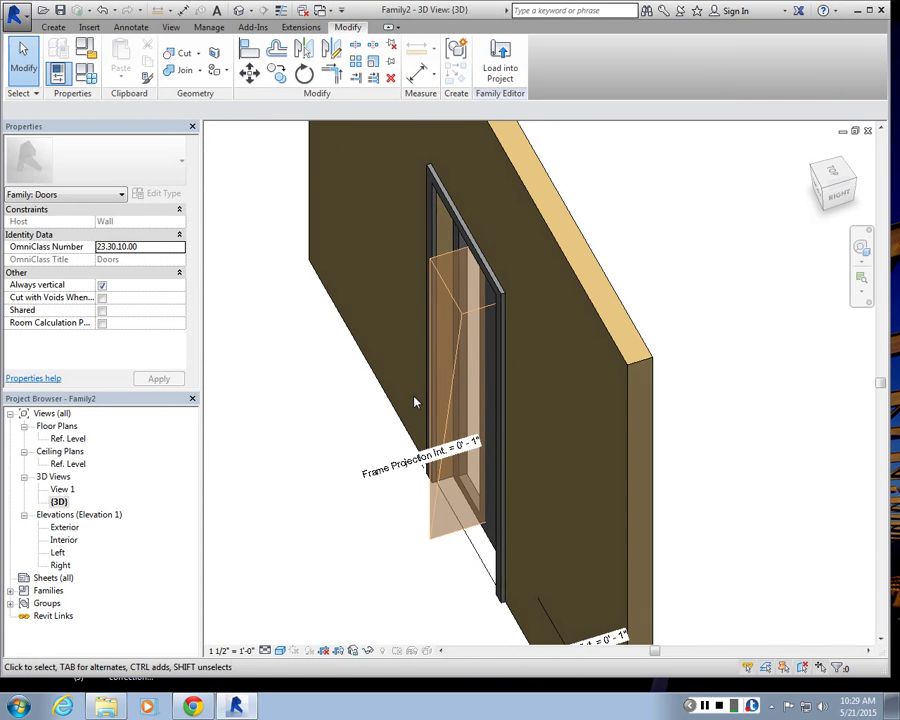
{"action": "middle_click_drag", "start_coordinate": [414, 402], "coordinate": [474, 472], "text": "shift"}
{"action": "scroll", "coordinate": [440, 408], "scroll_direction": "up", "scroll_amount": 2}
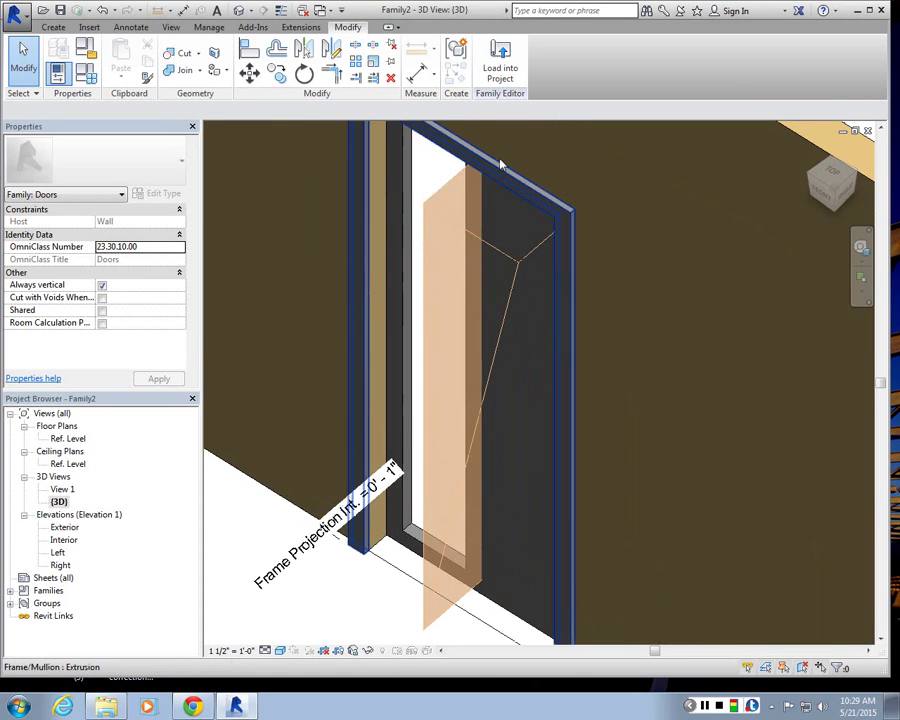
- Cut the door panel with the triangular void extrusion
{"action": "left_click", "coordinate": [524, 262]}
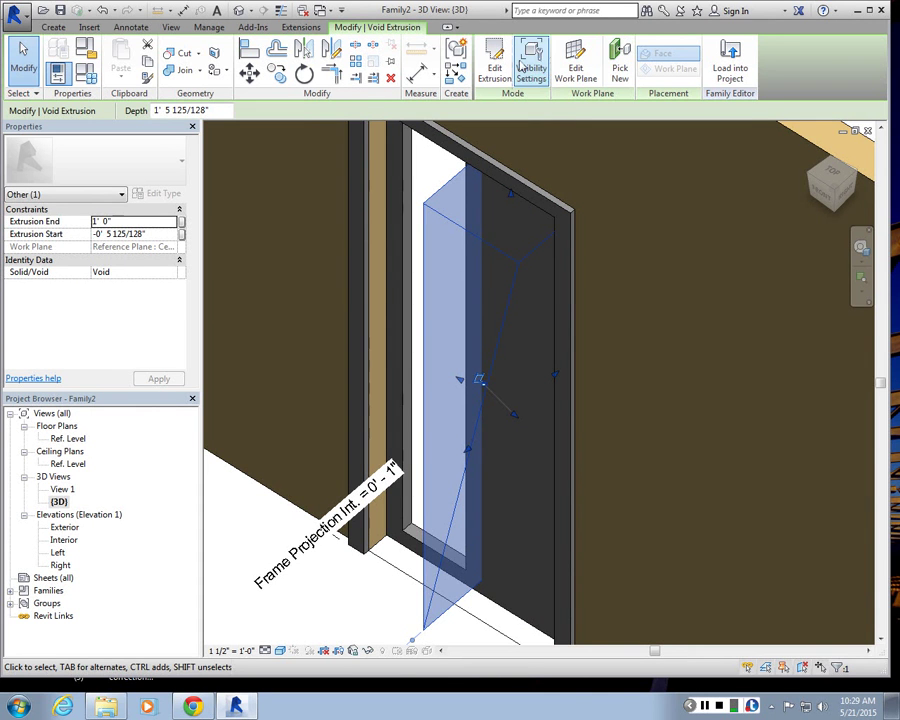
{"action": "left_click", "coordinate": [190, 55]}
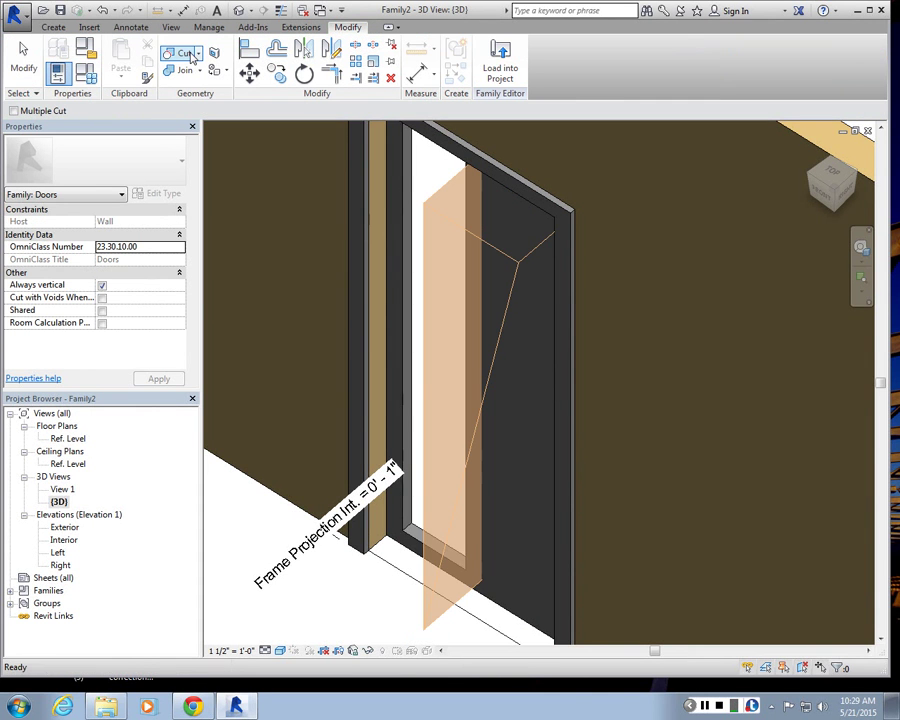
{"action": "left_click", "coordinate": [510, 610]}
{"action": "left_click", "coordinate": [431, 212]}
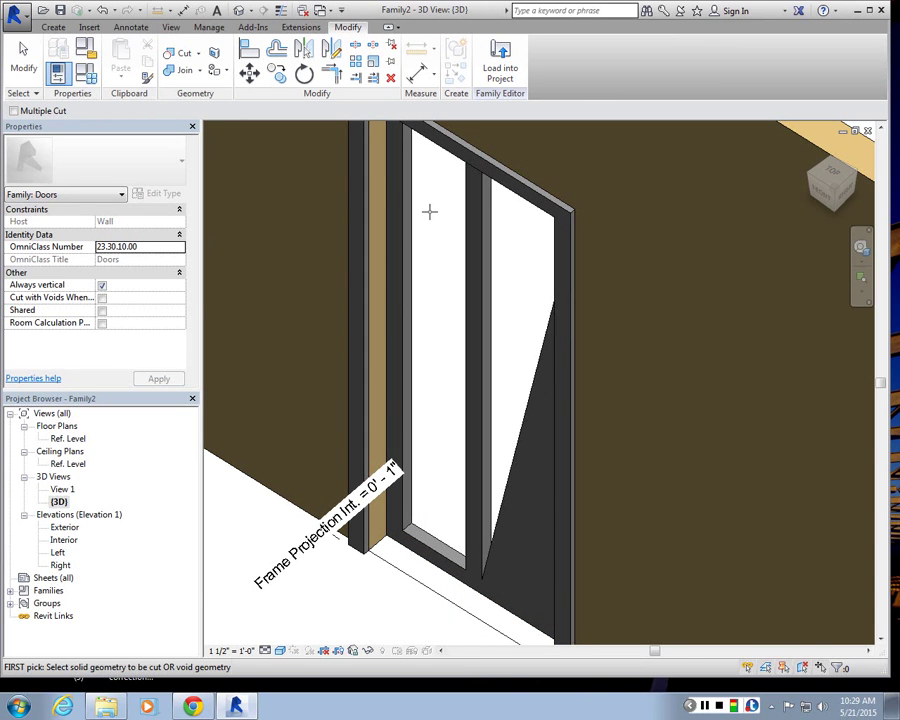
- Check the triangular void's outline in the Exterior elevation
{"action": "double_click", "coordinate": [65, 528]}
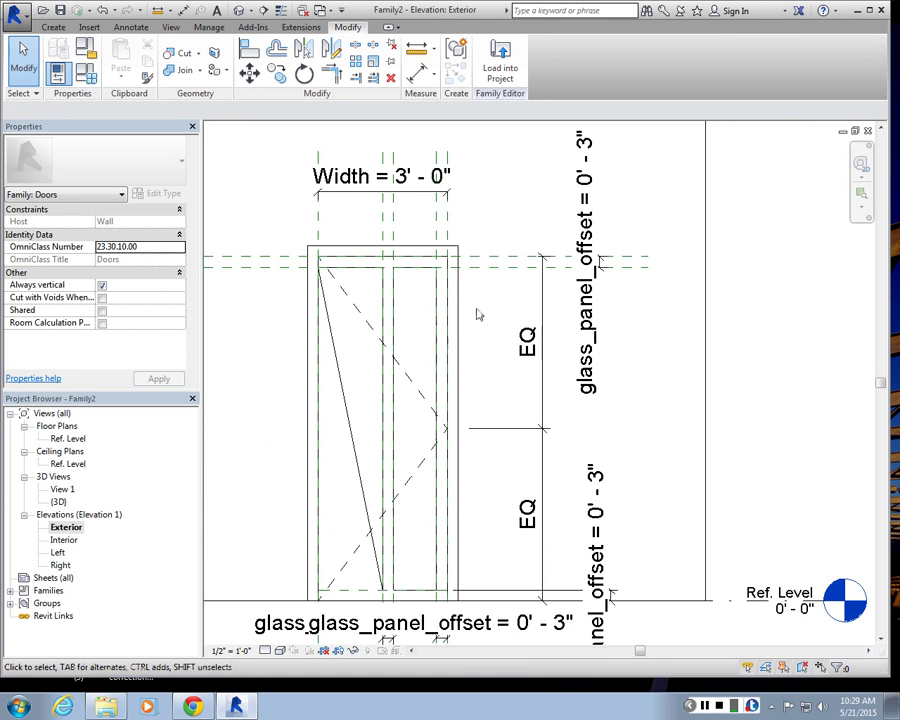
{"action": "scroll", "coordinate": [380, 292], "scroll_direction": "up", "scroll_amount": 2}
{"action": "left_click", "coordinate": [382, 290]}
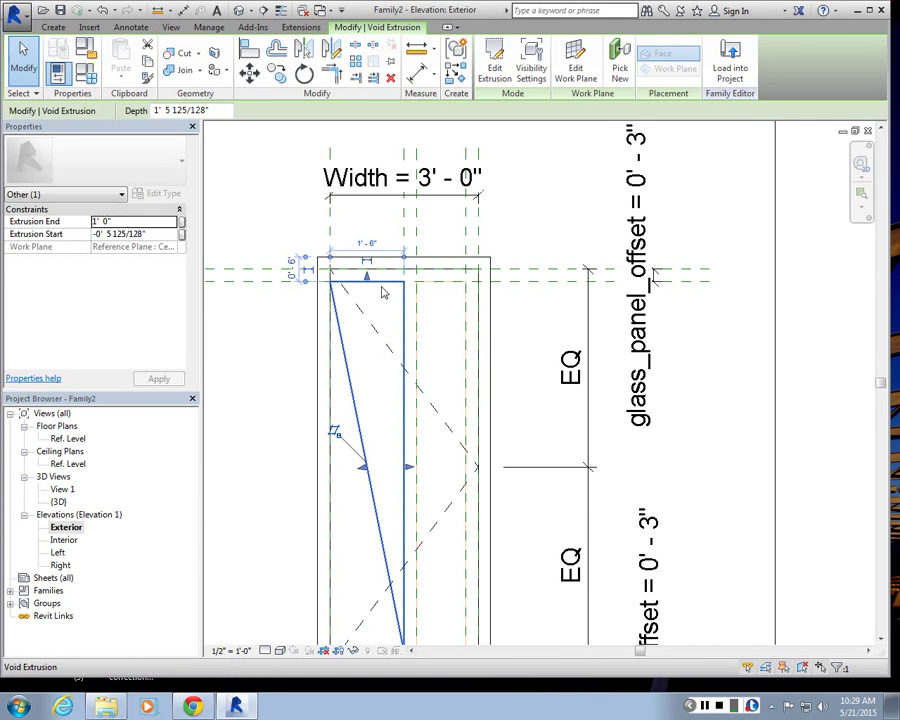
{"action": "scroll", "coordinate": [385, 292], "scroll_direction": "down", "scroll_amount": 2}
{"action": "left_click", "coordinate": [303, 318]}
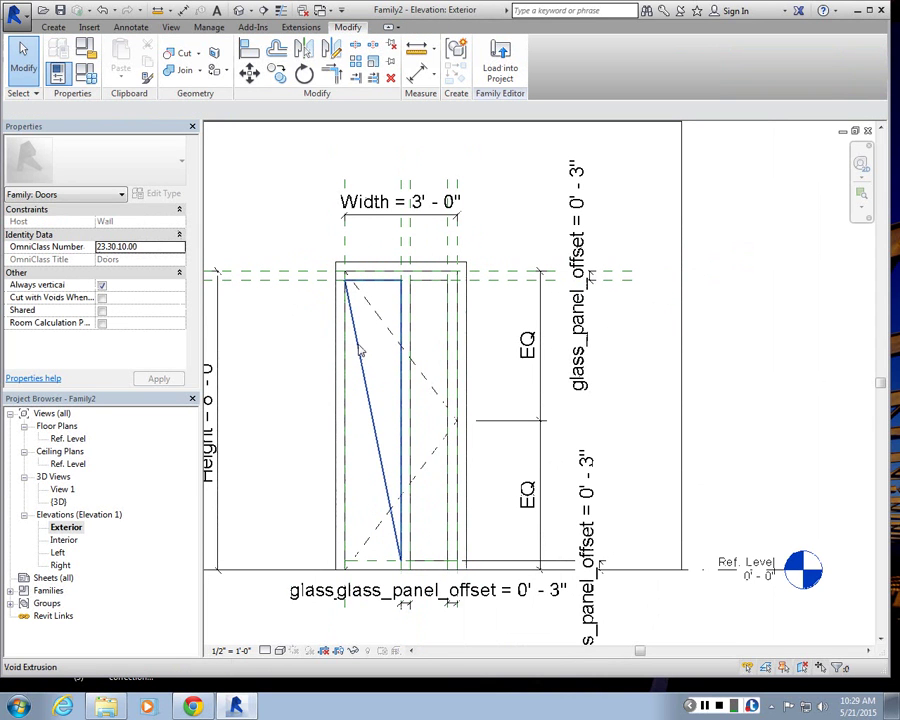
{"action": "double_click", "coordinate": [59, 501]}
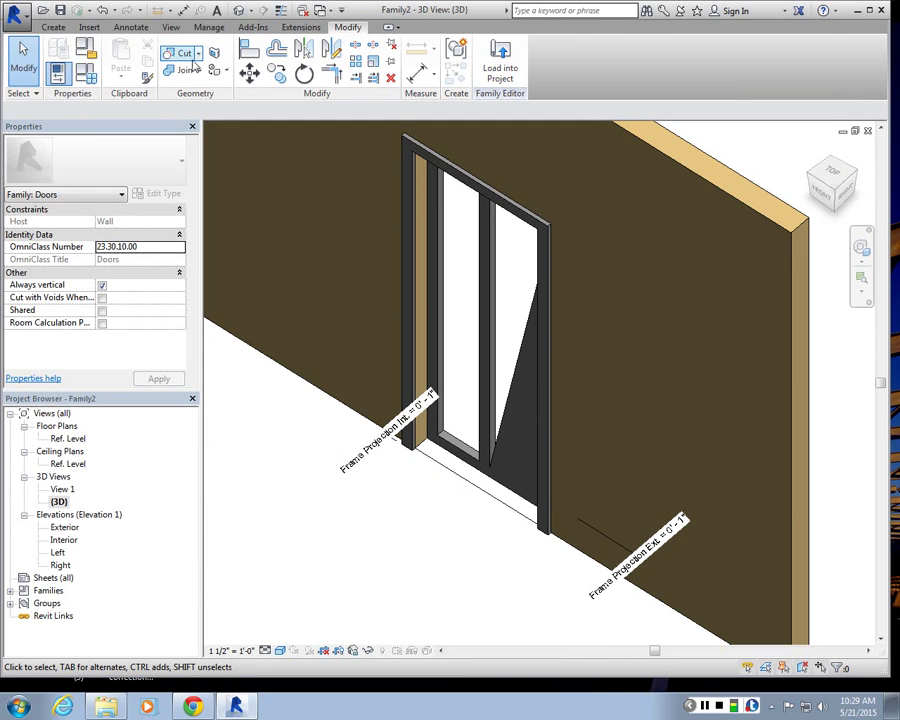
{"action": "scroll", "coordinate": [190, 58], "scroll_direction": "up", "scroll_amount": 2}
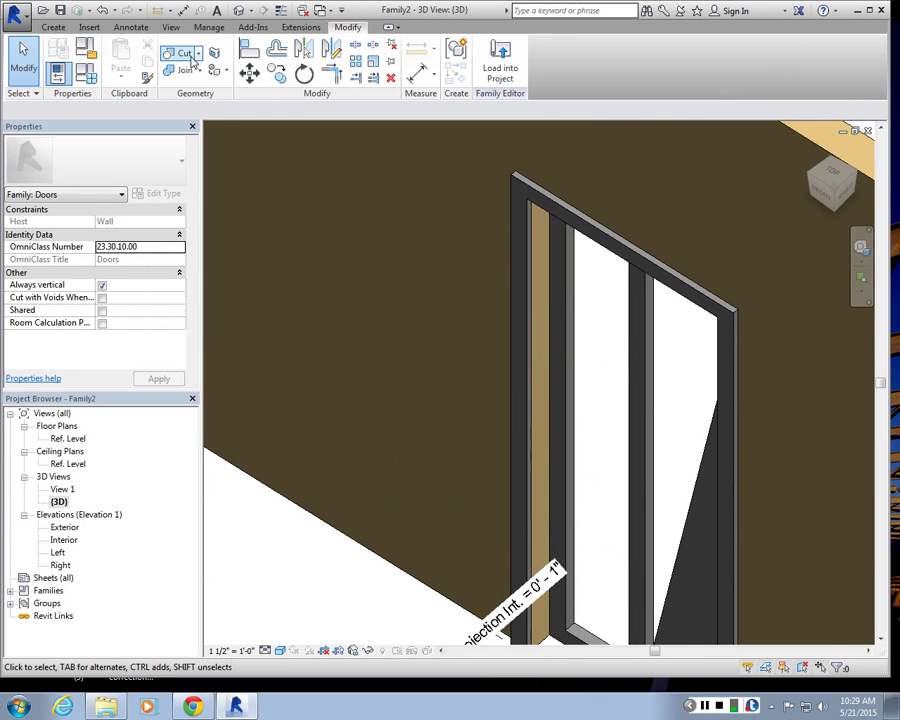
{"action": "left_click", "coordinate": [185, 53]}
{"action": "scroll", "coordinate": [652, 533], "scroll_direction": "down", "scroll_amount": 3}
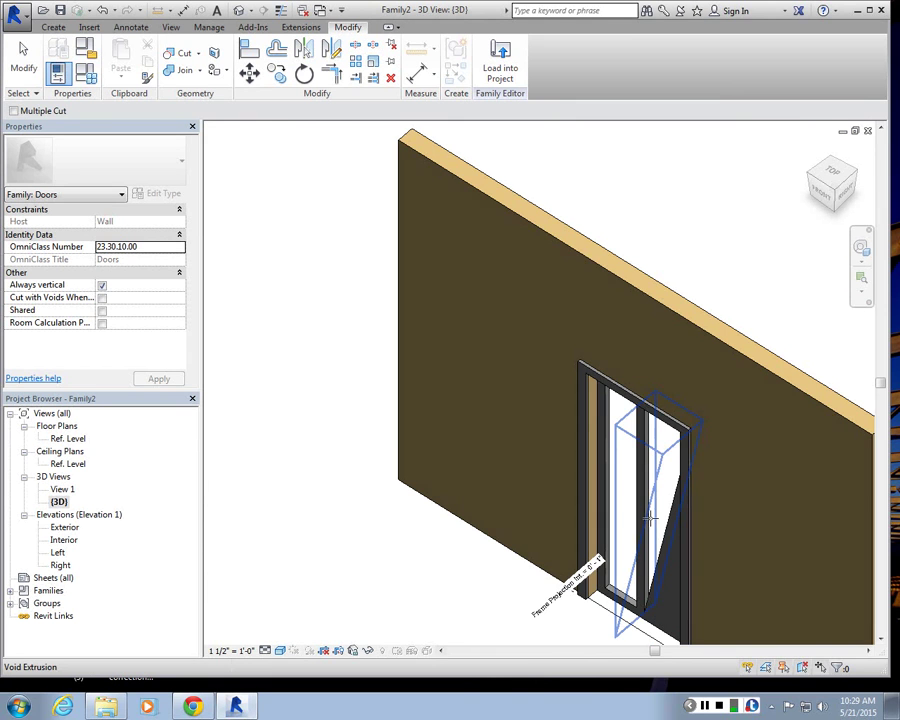
{"action": "scroll", "coordinate": [650, 517], "scroll_direction": "down", "scroll_amount": 2}
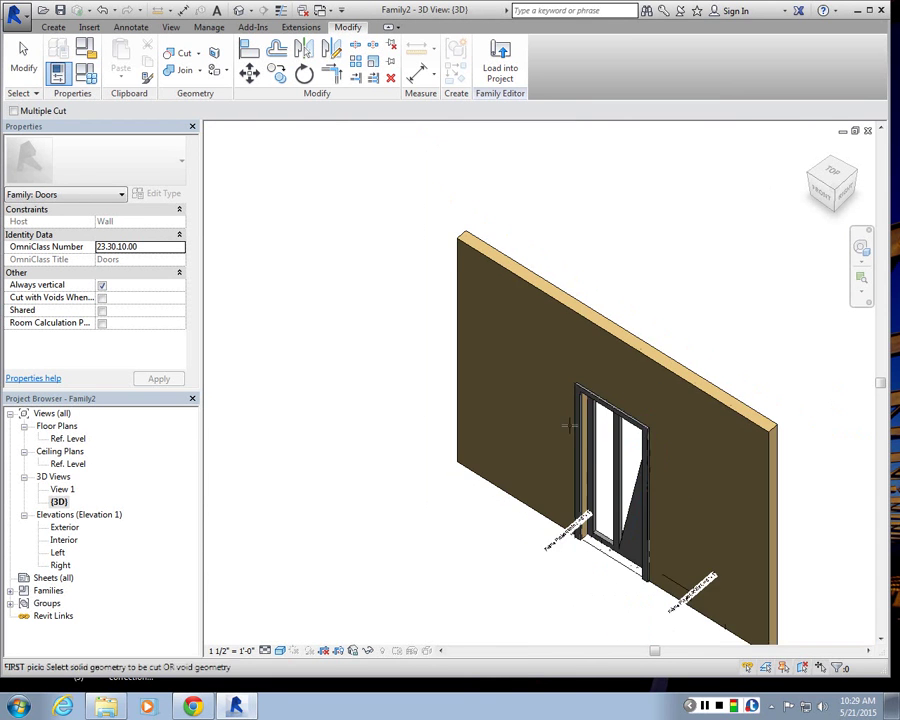
{"action": "left_click", "coordinate": [605, 475]}
{"action": "scroll", "coordinate": [640, 505], "scroll_direction": "up", "scroll_amount": 2}
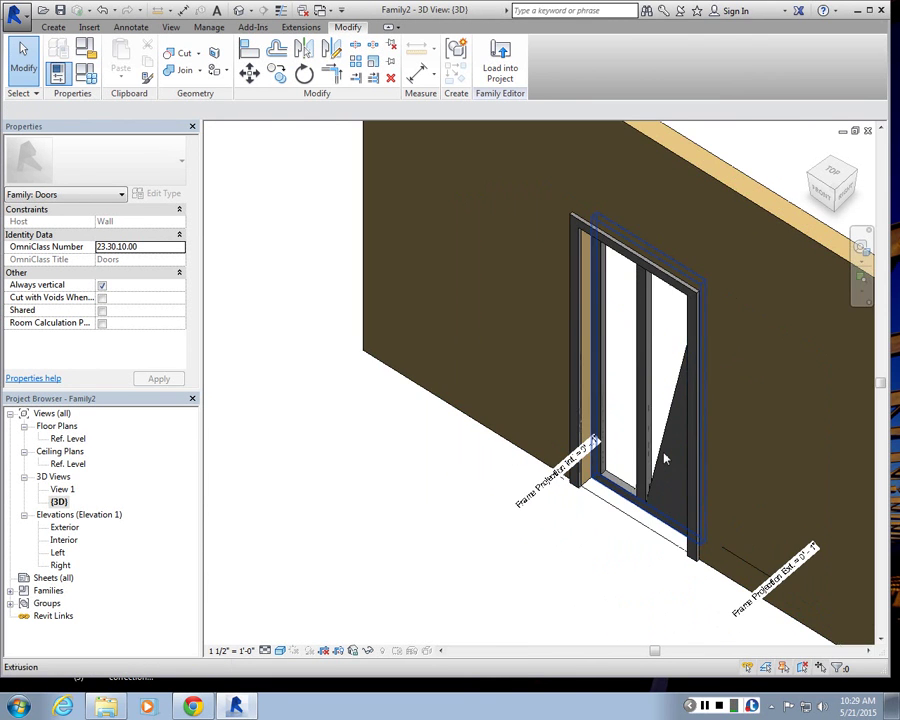
- Select the triangular void in 3D, deselect it and inspect the door panel's cut from the front
{"action": "left_click", "coordinate": [663, 514]}
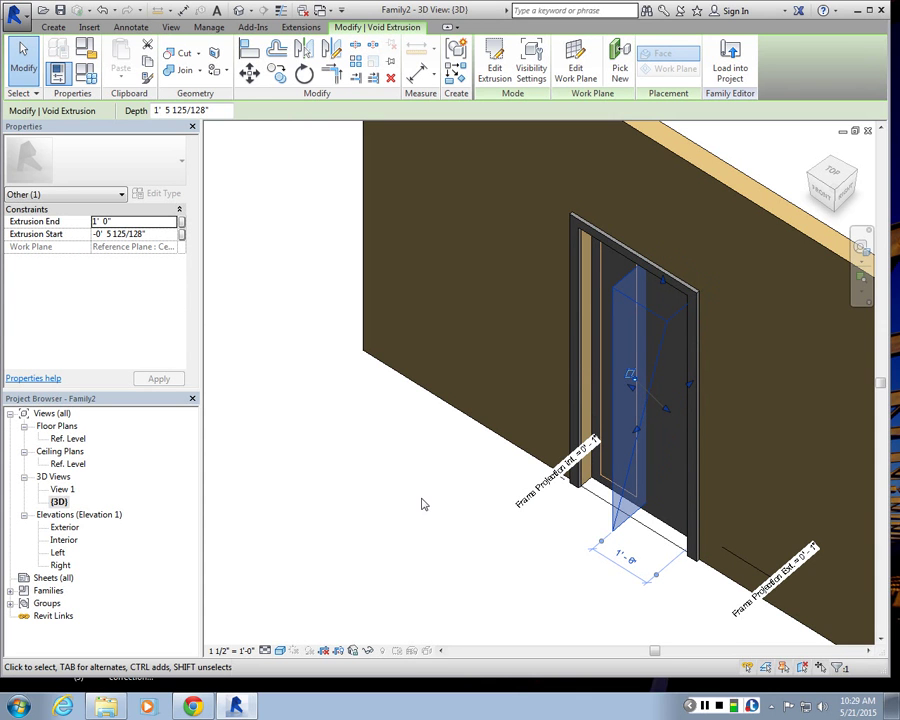
{"action": "left_click", "coordinate": [430, 562]}
{"action": "scroll", "coordinate": [430, 393], "scroll_direction": "down", "scroll_amount": 2}
{"action": "middle_click_drag", "start_coordinate": [430, 393], "coordinate": [602, 287], "text": "shift"}
{"action": "scroll", "coordinate": [560, 310], "scroll_direction": "up", "scroll_amount": 4}
{"action": "scroll", "coordinate": [565, 320], "scroll_direction": "up", "scroll_amount": 1}
{"action": "scroll", "coordinate": [585, 322], "scroll_direction": "down", "scroll_amount": 1}
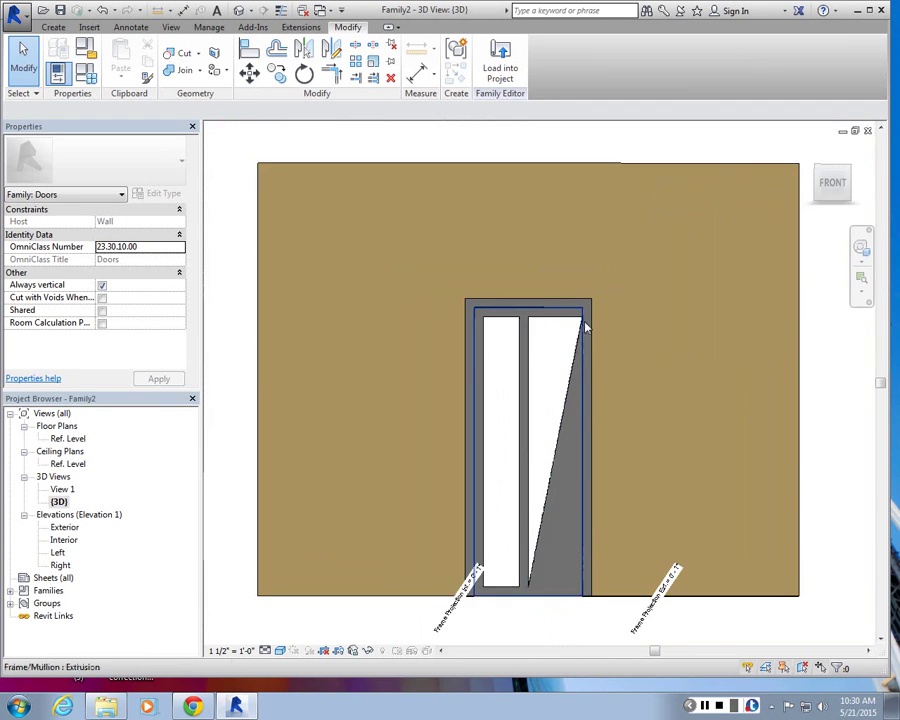
{"action": "scroll", "coordinate": [578, 318], "scroll_direction": "up", "scroll_amount": 3}
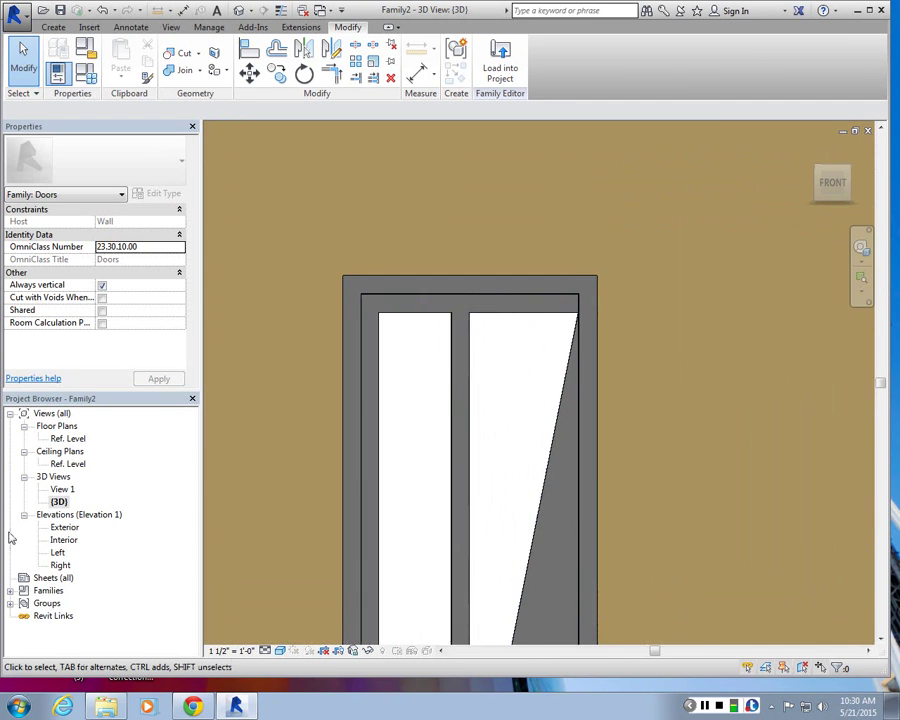
- Add a vertical reference plane in the Exterior elevation, offset 4" inward from the door's left edge plane
{"action": "left_click", "coordinate": [60, 527]}
{"action": "double_click", "coordinate": [60, 527]}
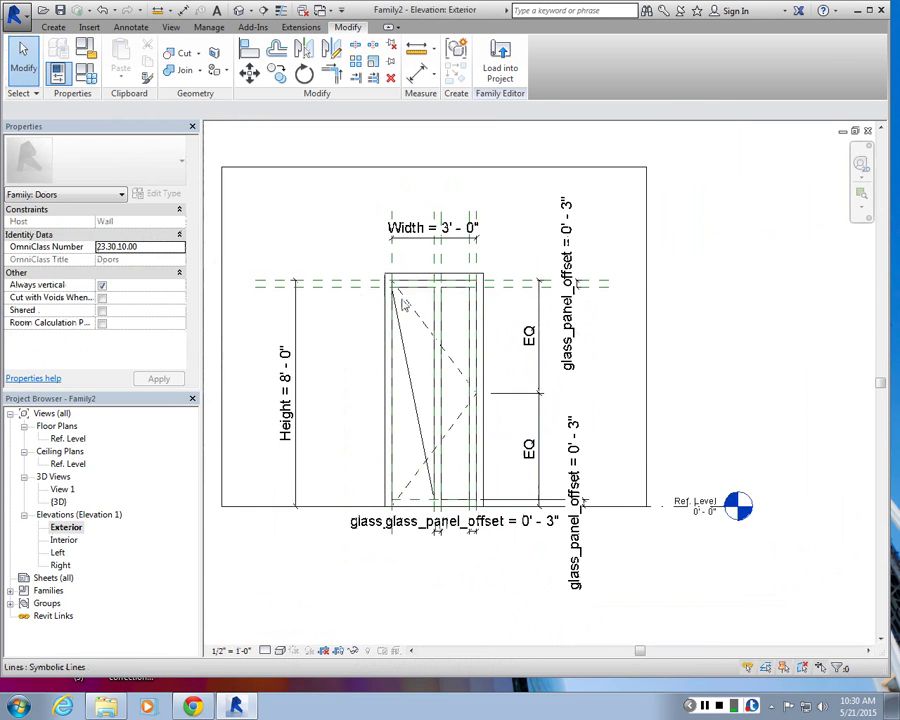
{"action": "scroll", "coordinate": [393, 310], "scroll_direction": "up", "scroll_amount": 3}
{"action": "scroll", "coordinate": [415, 345], "scroll_direction": "down", "scroll_amount": 3}
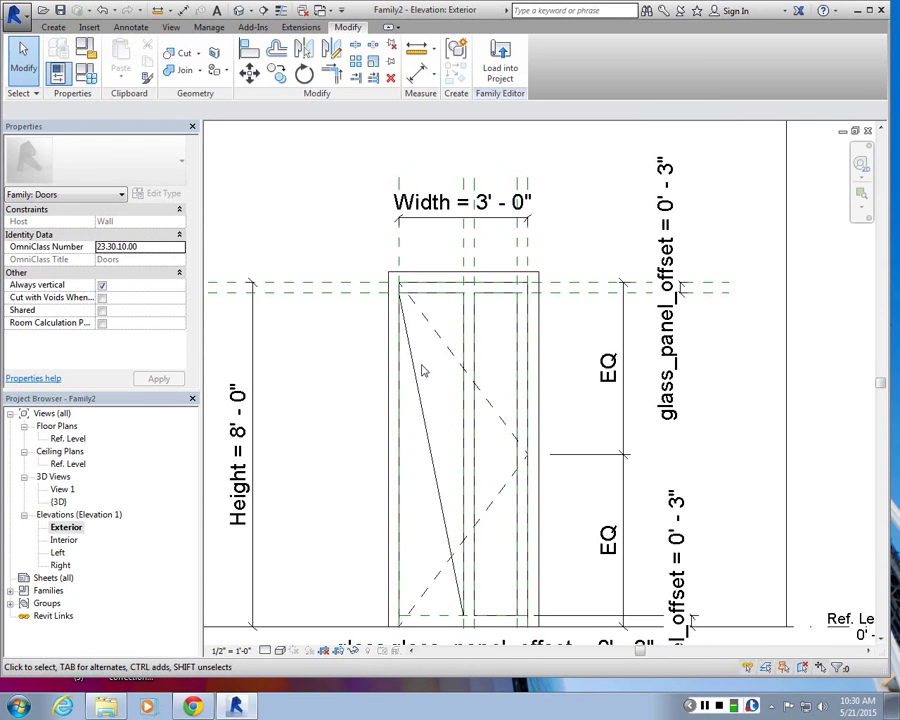
{"action": "scroll", "coordinate": [420, 365], "scroll_direction": "up", "scroll_amount": 2}
{"action": "left_click", "coordinate": [46, 28]}
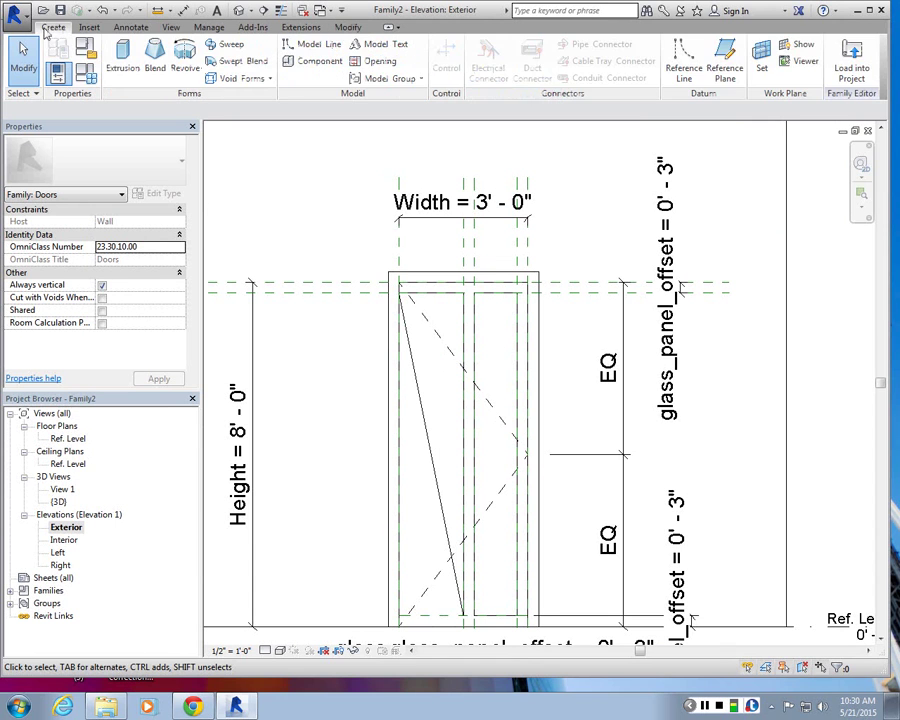
{"action": "left_click", "coordinate": [729, 66]}
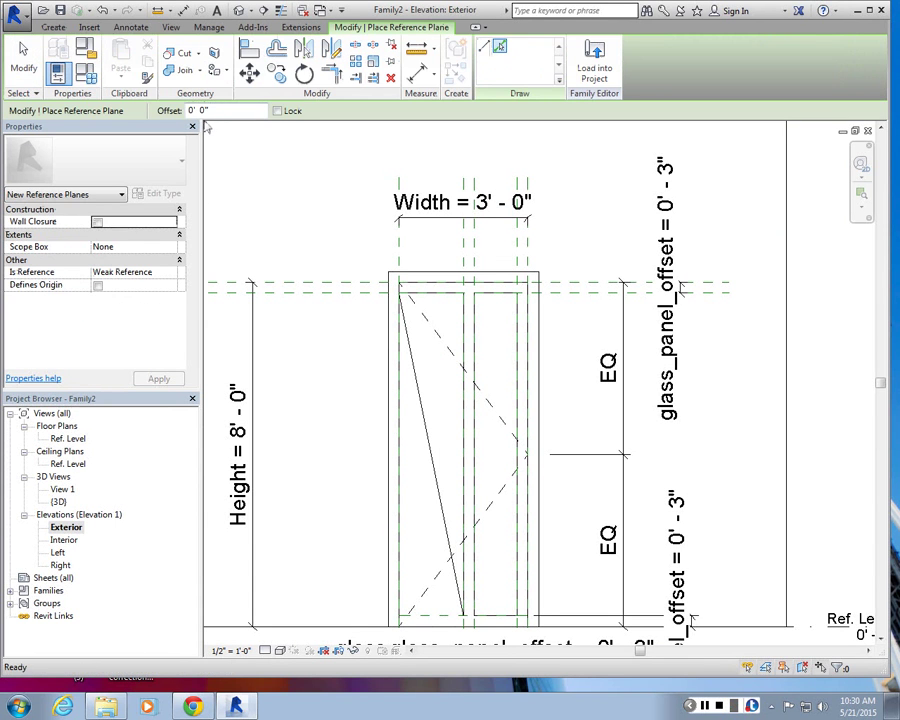
{"action": "left_click", "coordinate": [251, 108]}
{"action": "type", "text": "4"}
{"action": "key", "text": "Return"}
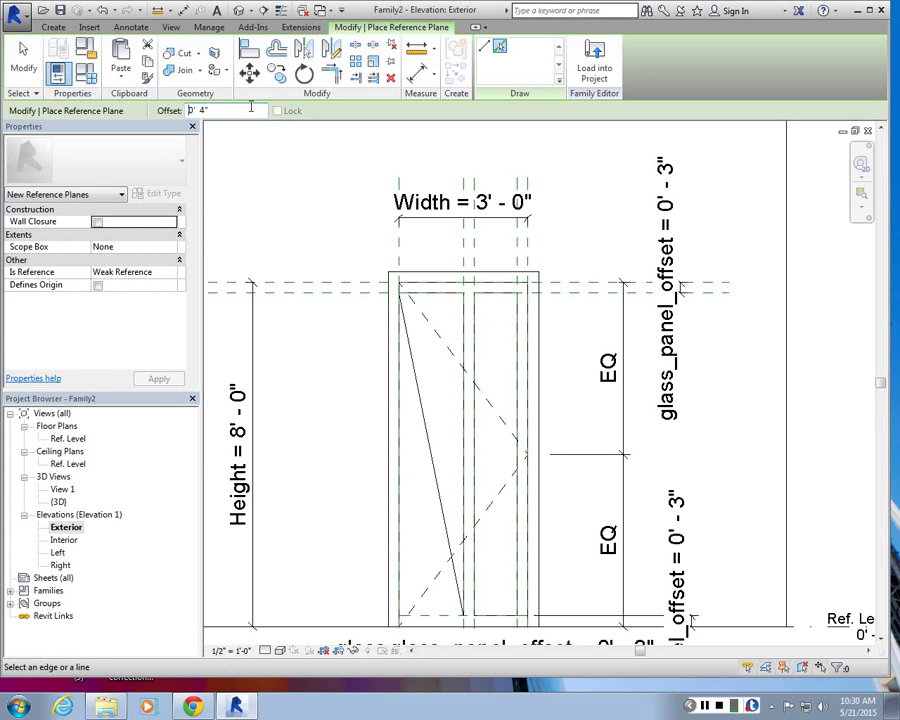
{"action": "left_click", "coordinate": [401, 259]}
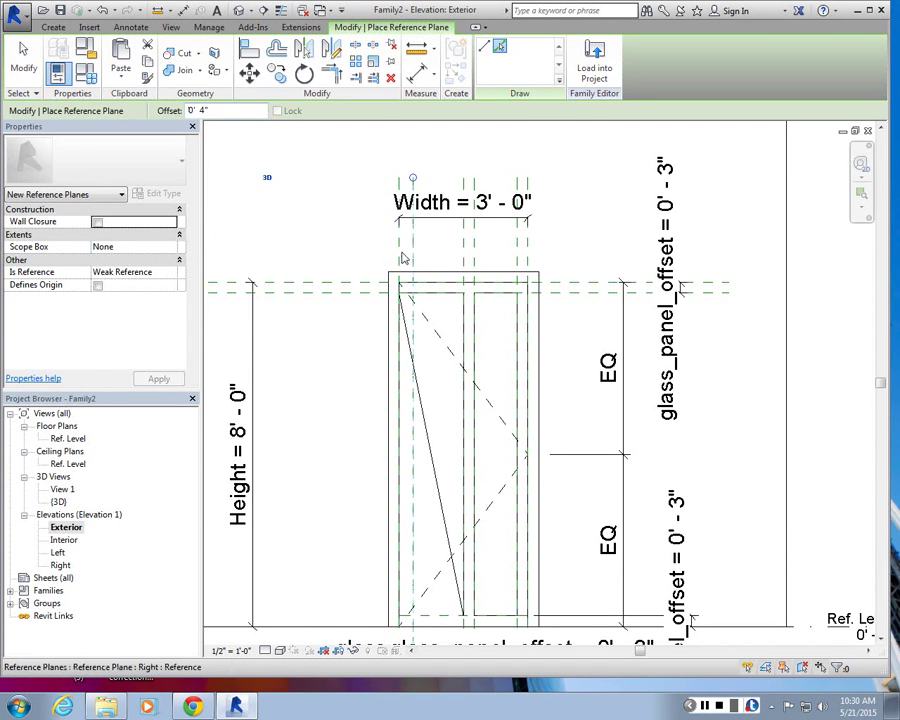
{"action": "scroll", "coordinate": [410, 330], "scroll_direction": "up", "scroll_amount": 2}
{"action": "key", "text": "Escape"}
- Place an aligned dimension between the door's left edge plane and the new vertical reference plane
{"action": "scroll", "coordinate": [412, 396], "scroll_direction": "down", "scroll_amount": 3}
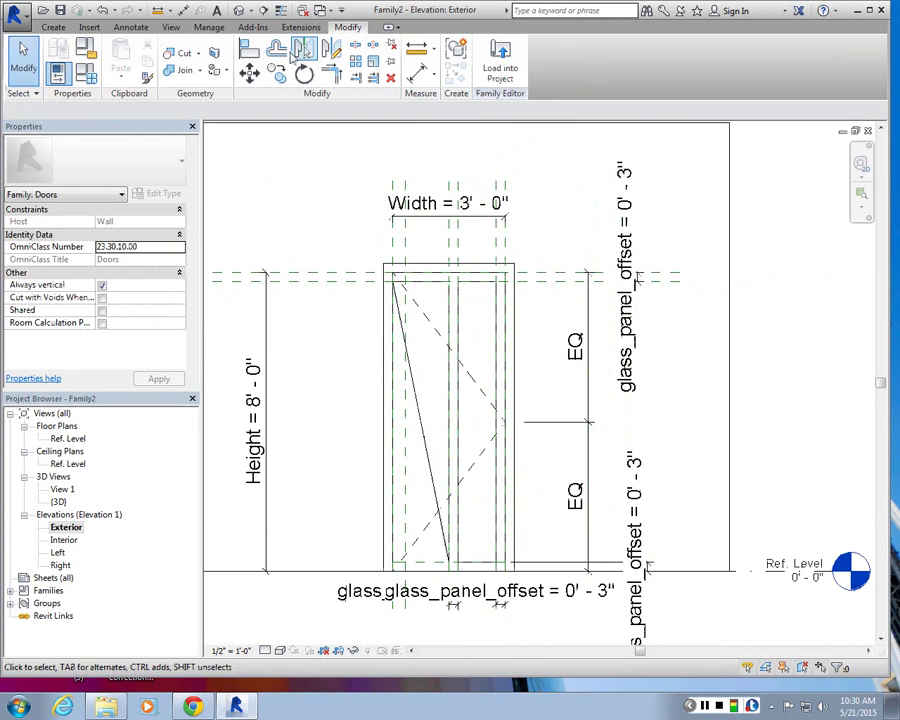
{"action": "left_click", "coordinate": [124, 29]}
{"action": "left_click", "coordinate": [61, 55]}
{"action": "scroll", "coordinate": [400, 240], "scroll_direction": "up", "scroll_amount": 2}
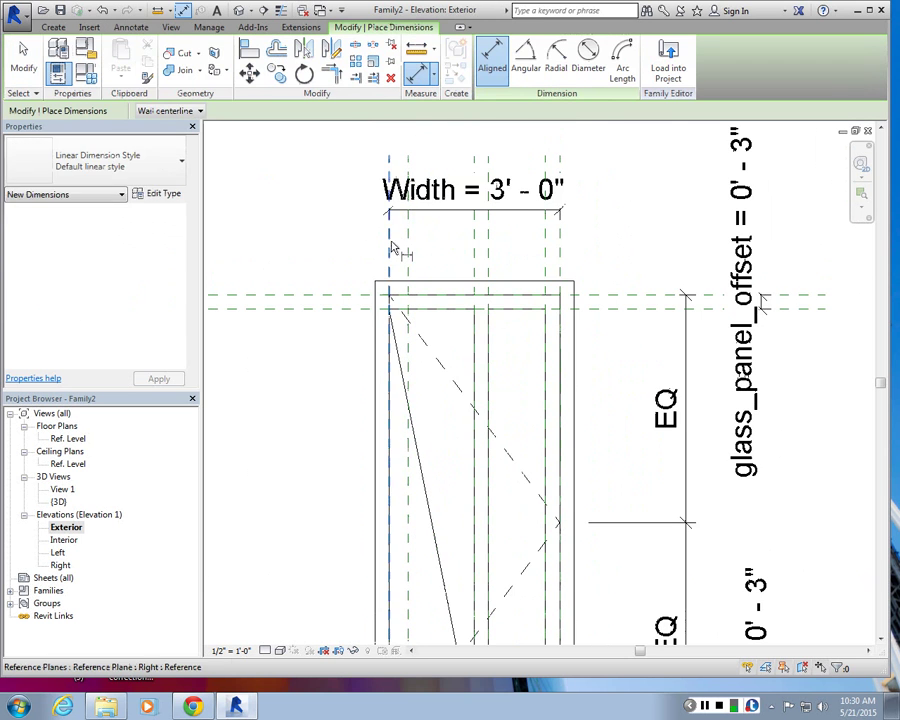
{"action": "left_click", "coordinate": [402, 251]}
{"action": "scroll", "coordinate": [402, 250], "scroll_direction": "up", "scroll_amount": 2}
{"action": "key", "text": "Escape"}
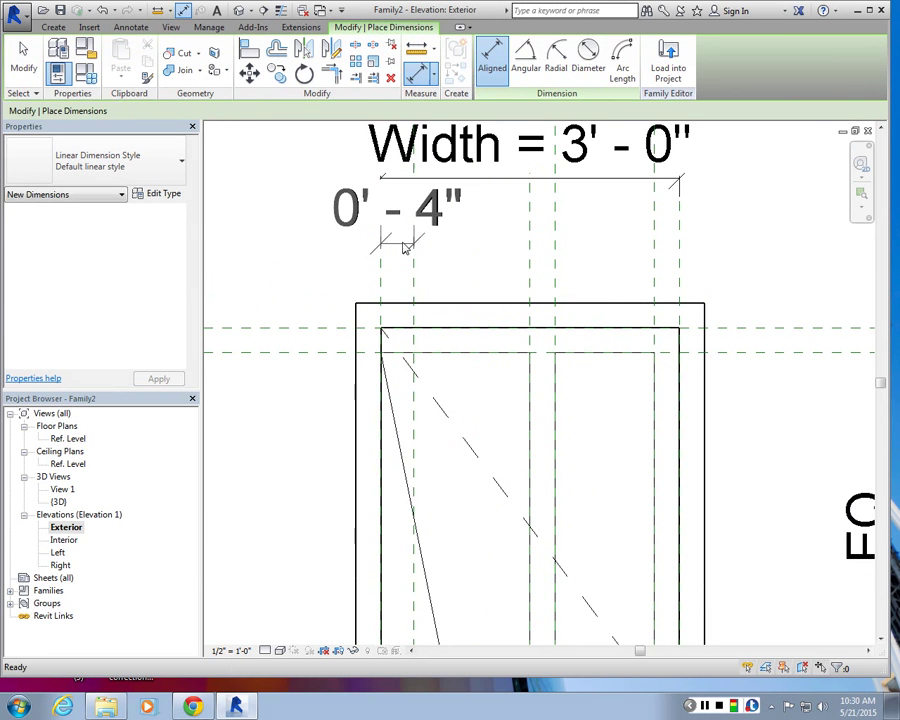
- Label the new dimension at the door's left edge with the glass_panel_offset parameter
{"action": "left_click", "coordinate": [403, 245]}
{"action": "left_click", "coordinate": [338, 111]}
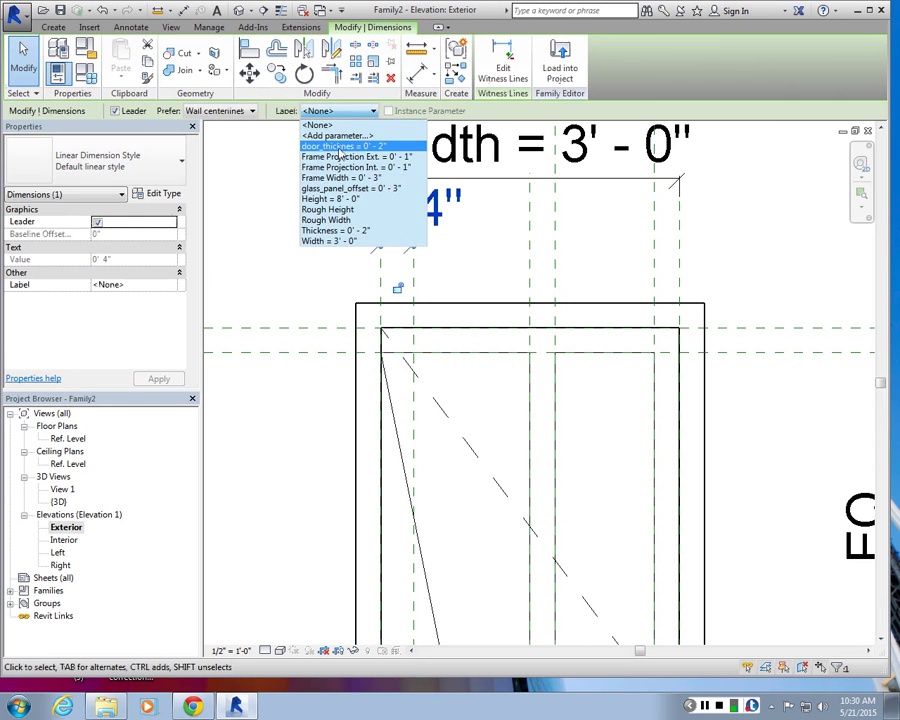
{"action": "left_click", "coordinate": [350, 188]}
{"action": "left_click", "coordinate": [305, 261]}
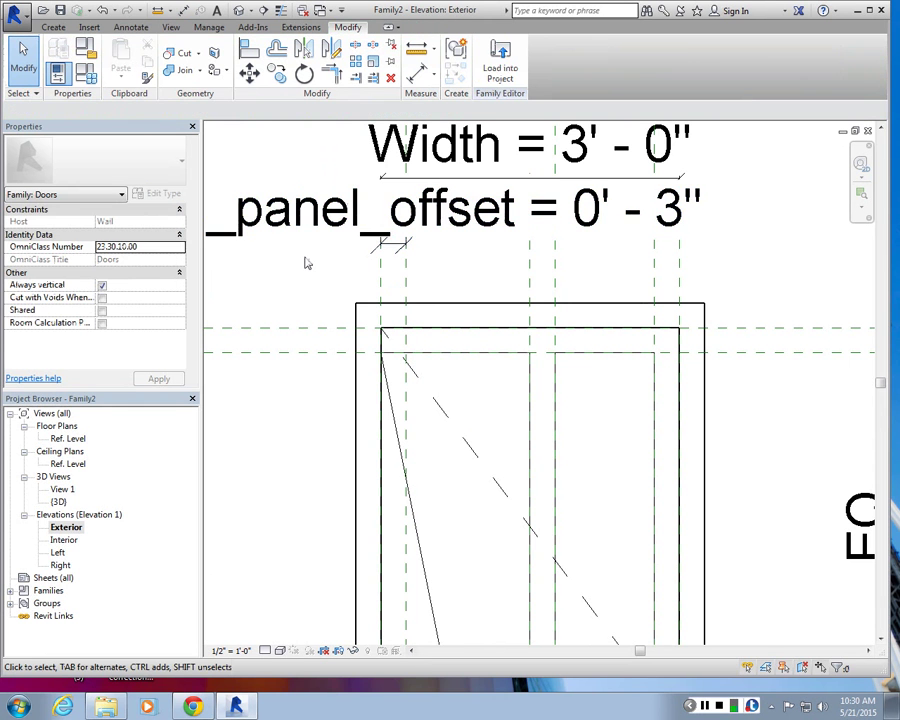
- Edit the triangular void's sketch so its upper outer corner meets the new vertical offset reference plane, and finish the sketch
{"action": "left_click", "coordinate": [394, 420]}
{"action": "scroll", "coordinate": [392, 323], "scroll_direction": "down", "scroll_amount": 1}
{"action": "left_click", "coordinate": [494, 68]}
{"action": "scroll", "coordinate": [464, 146], "scroll_direction": "up", "scroll_amount": 1}
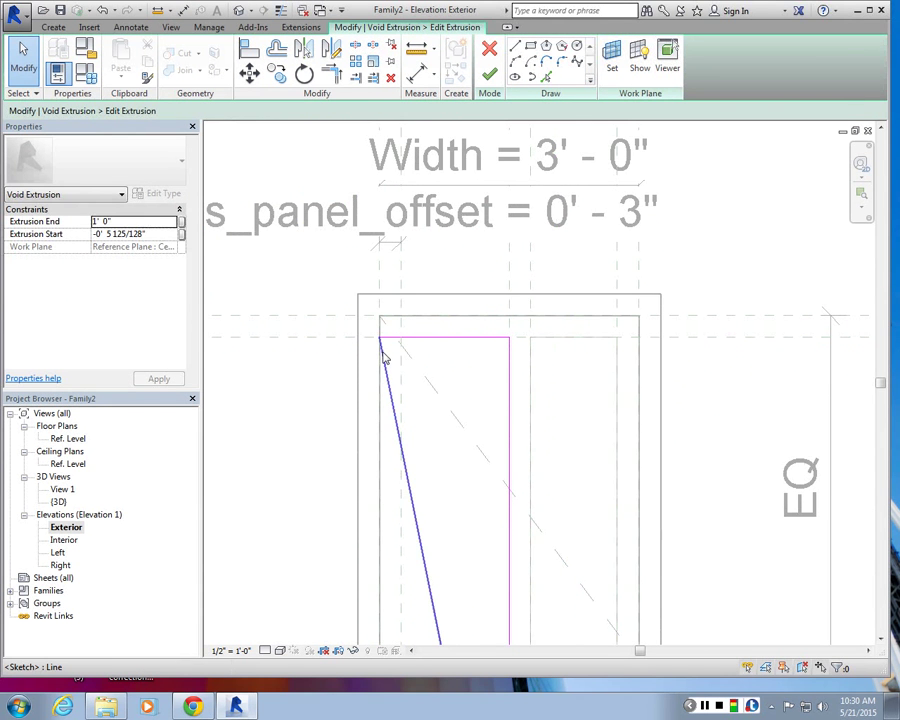
{"action": "mouse_move", "coordinate": [383, 358]}
{"action": "left_mouse_down"}
{"action": "mouse_move", "coordinate": [398, 337]}
{"action": "mouse_move", "coordinate": [362, 341]}
{"action": "mouse_move", "coordinate": [406, 340]}
{"action": "left_mouse_up"}
{"action": "scroll", "coordinate": [397, 338], "scroll_direction": "up", "scroll_amount": 2}
{"action": "scroll", "coordinate": [402, 312], "scroll_direction": "down", "scroll_amount": 2}
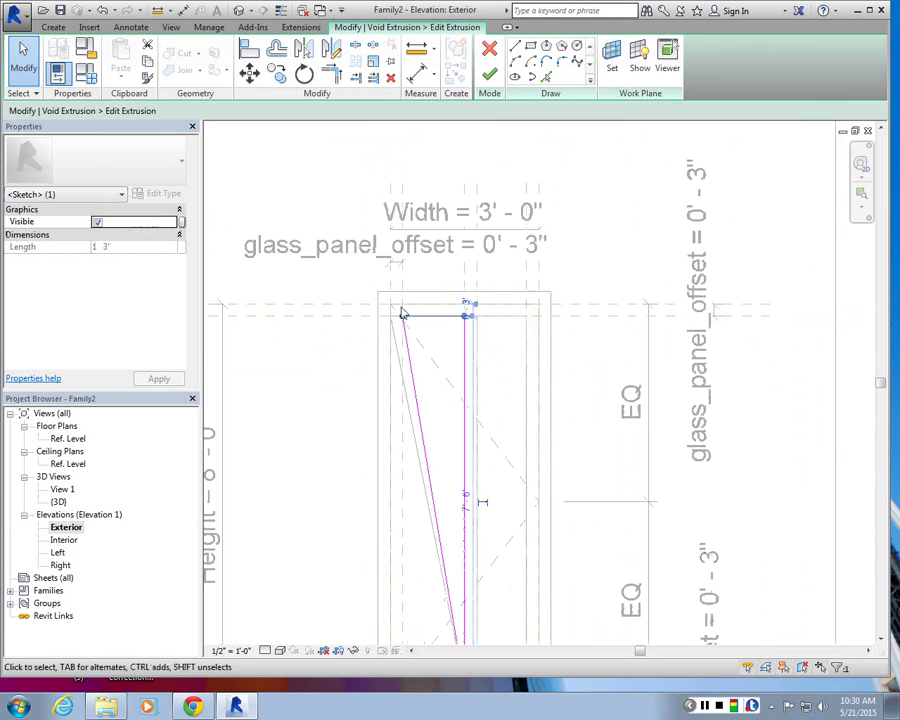
{"action": "scroll", "coordinate": [401, 313], "scroll_direction": "down", "scroll_amount": 2}
{"action": "left_click", "coordinate": [489, 75]}
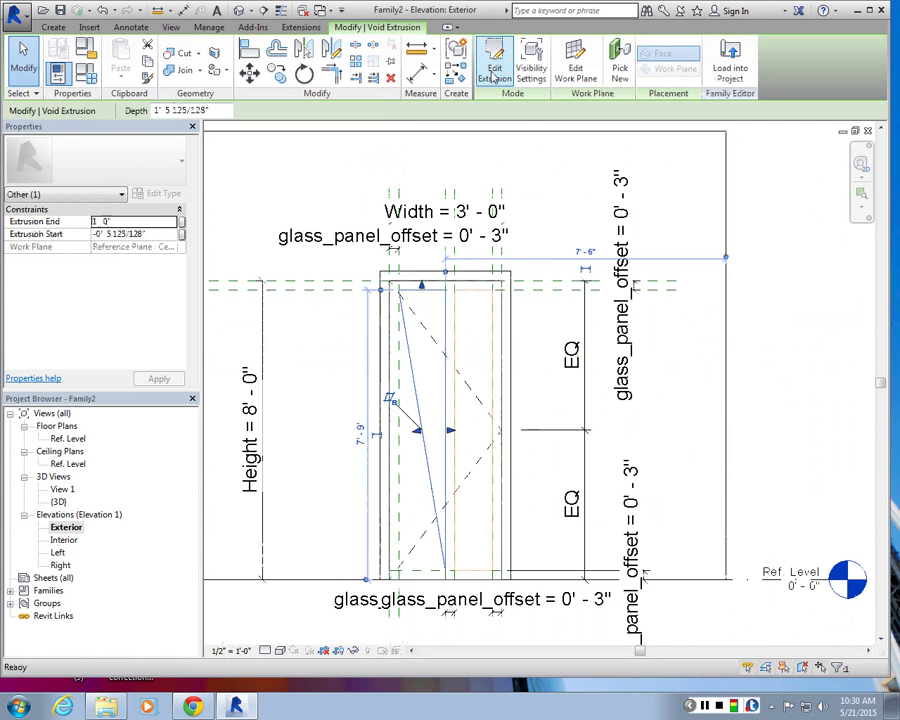
{"action": "left_click", "coordinate": [245, 262]}
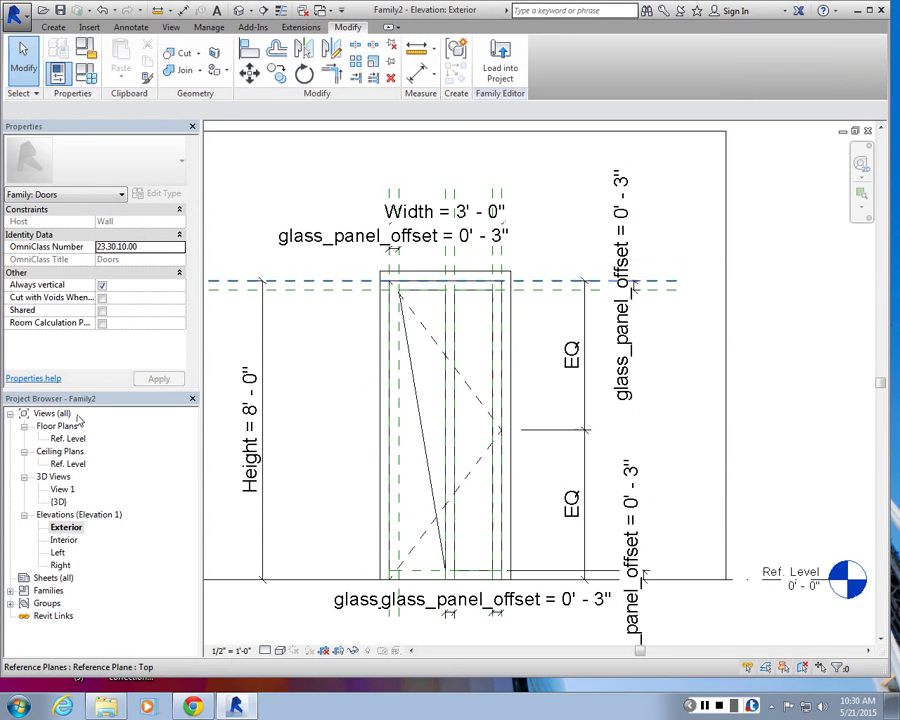
- In the 3D view, set the door family's Width to 4' 0" and apply it to test the void cuts
{"action": "left_click", "coordinate": [200, 10]}
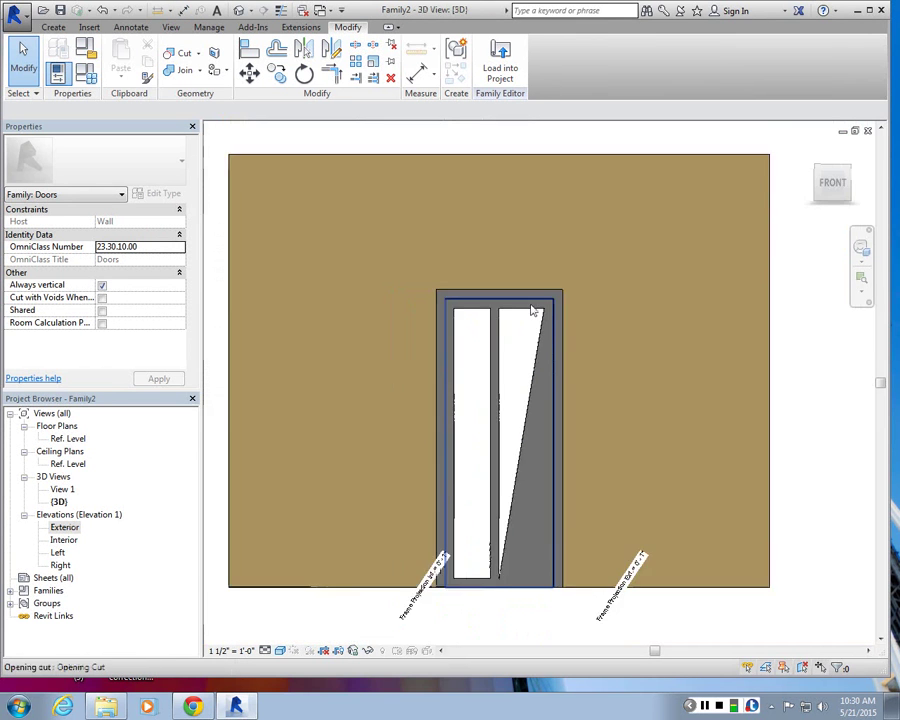
{"action": "scroll", "coordinate": [533, 312], "scroll_direction": "down", "scroll_amount": 2}
{"action": "middle_click_drag", "start_coordinate": [533, 312], "coordinate": [464, 382], "text": "shift"}
{"action": "scroll", "coordinate": [464, 382], "scroll_direction": "up", "scroll_amount": 3}
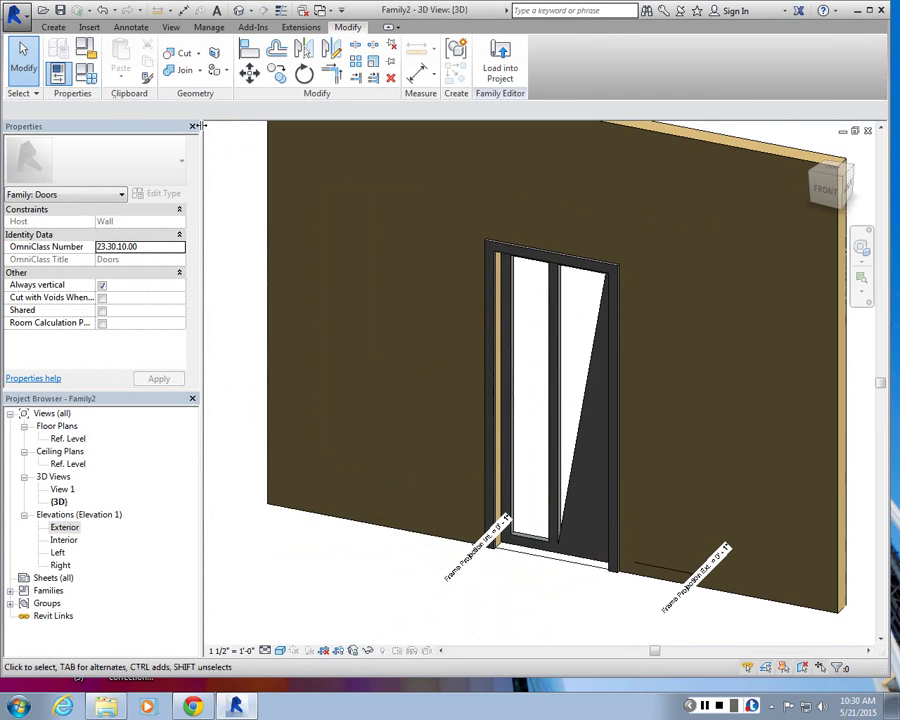
{"action": "left_click", "coordinate": [65, 55]}
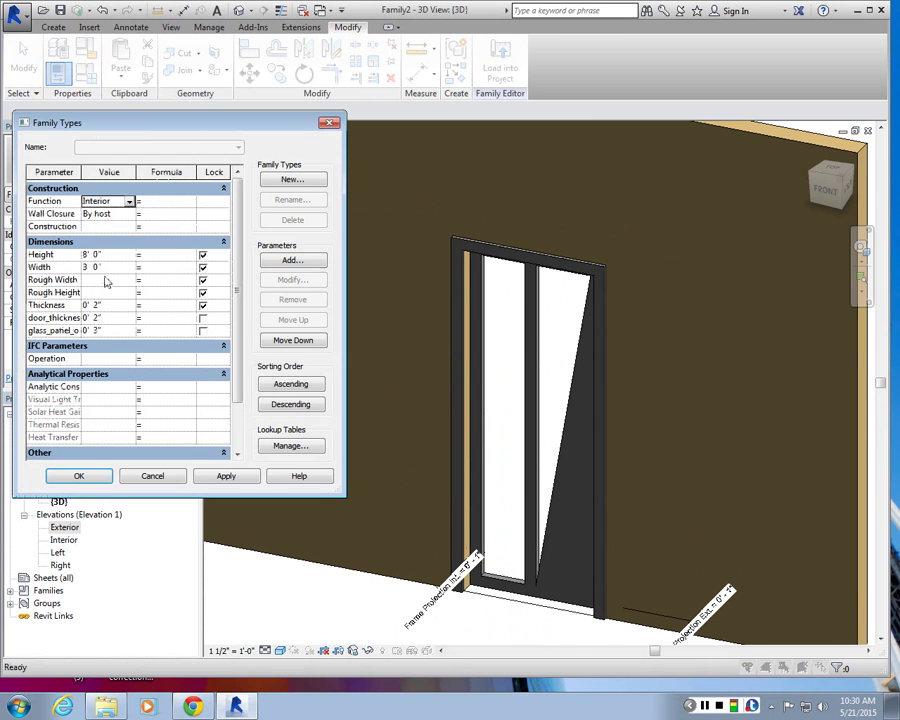
{"action": "left_click", "coordinate": [110, 267]}
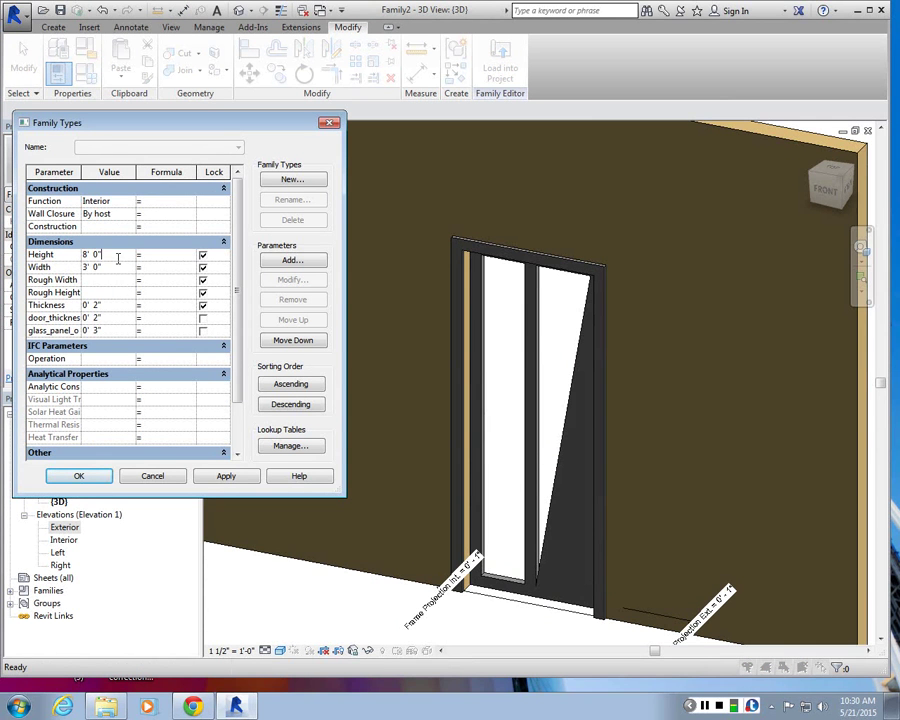
{"action": "type", "text": "4"}
{"action": "key", "text": "Tab"}
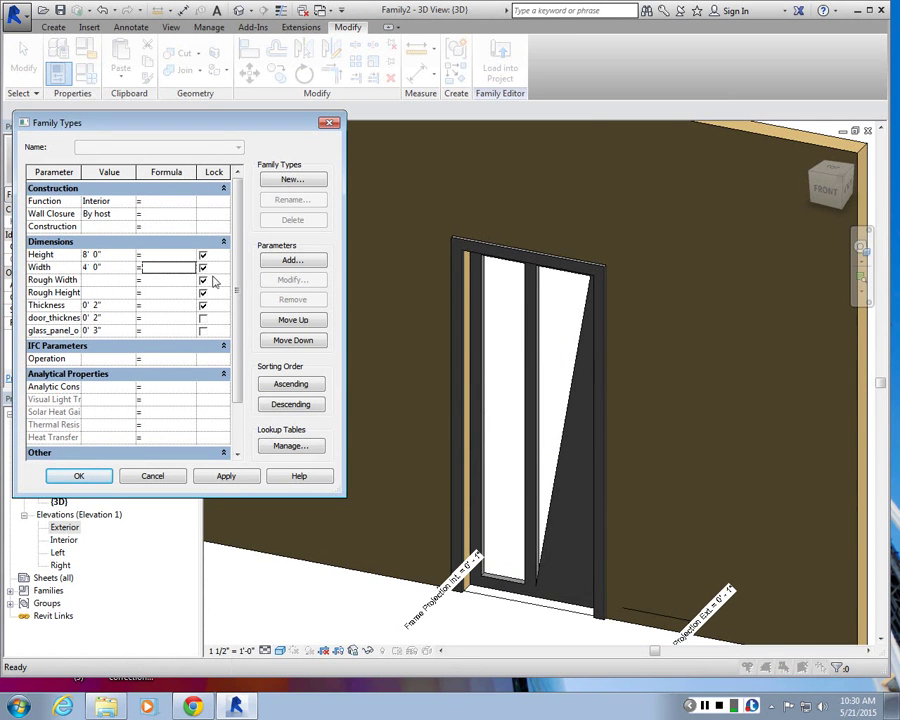
{"action": "left_click", "coordinate": [226, 477]}
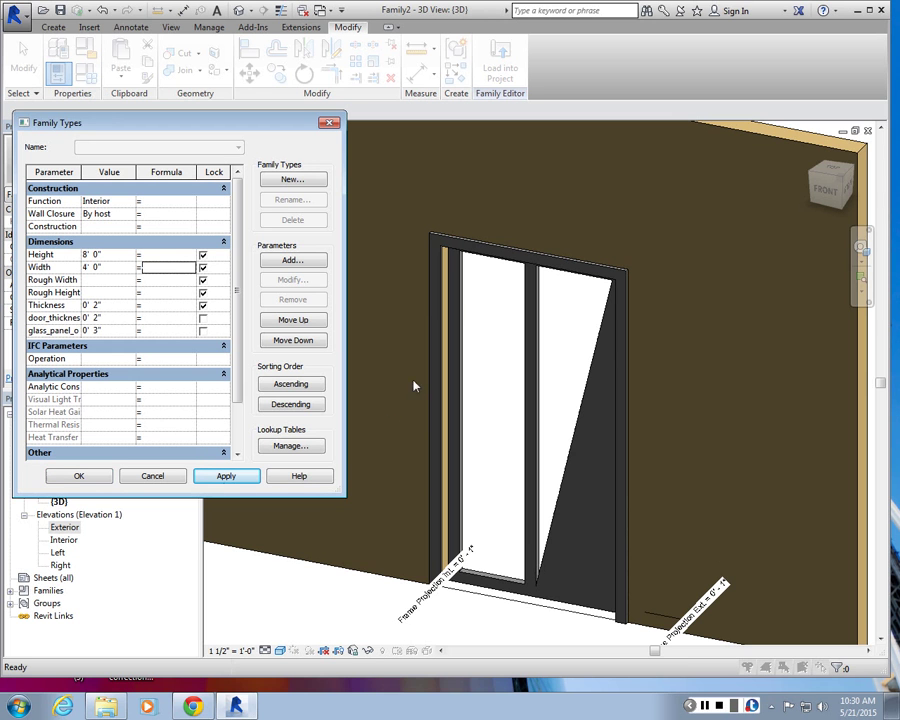
- Set the glass_panel_offset parameter to 5", apply it and close the family types
{"action": "left_click", "coordinate": [112, 330]}
{"action": "type", "text": "5\""}
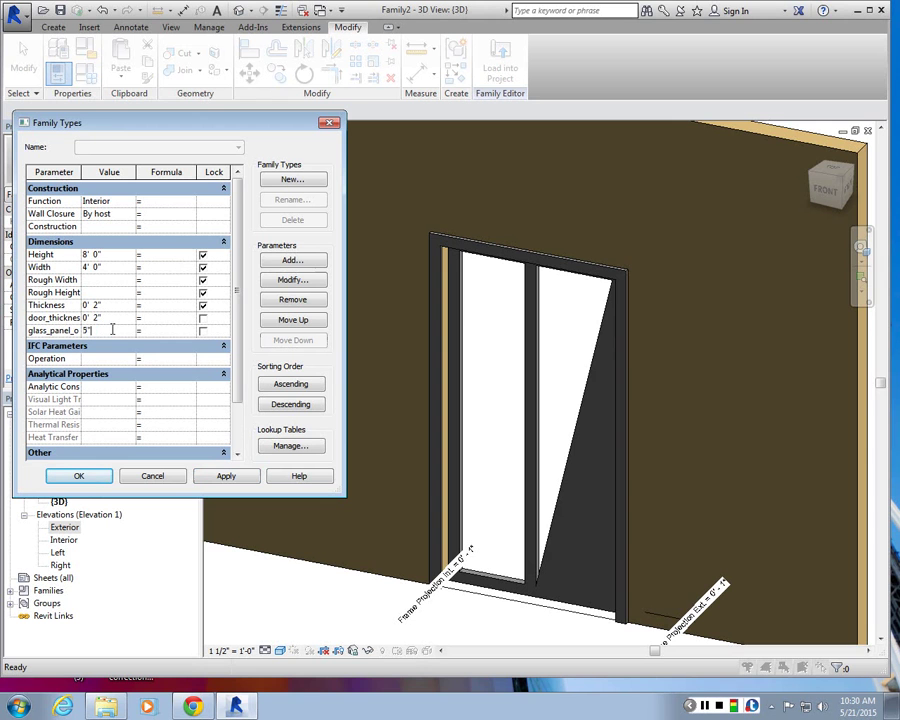
{"action": "key", "text": "Tab"}
{"action": "left_click", "coordinate": [228, 477]}
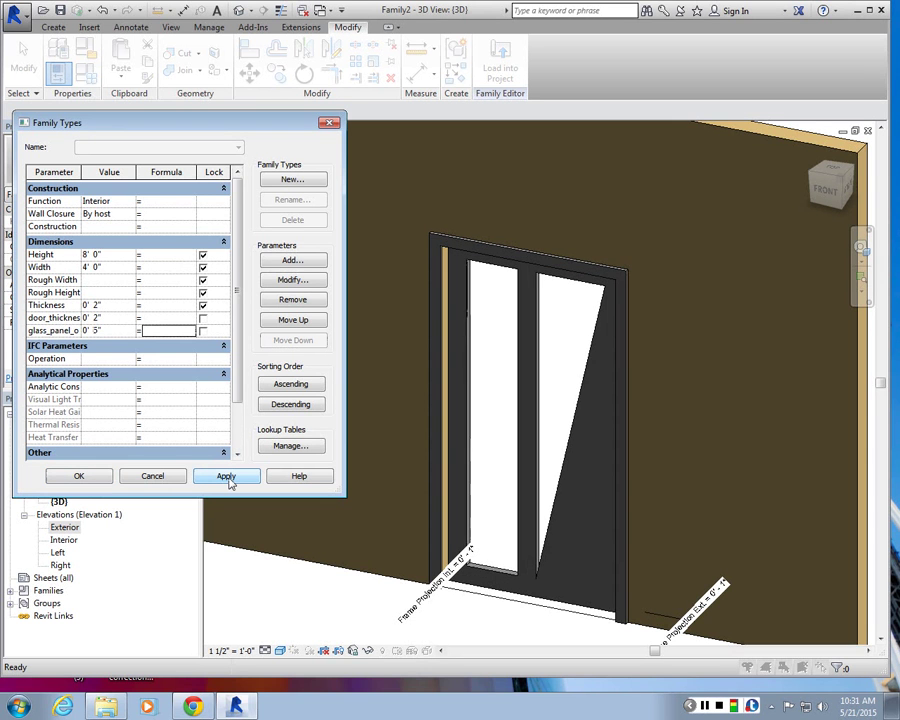
{"action": "left_click", "coordinate": [79, 476]}
- Examine the door panel's rectangular and triangular cuts in the 3D view
{"action": "scroll", "coordinate": [393, 478], "scroll_direction": "down", "scroll_amount": 4}
{"action": "scroll", "coordinate": [444, 553], "scroll_direction": "up", "scroll_amount": 3}
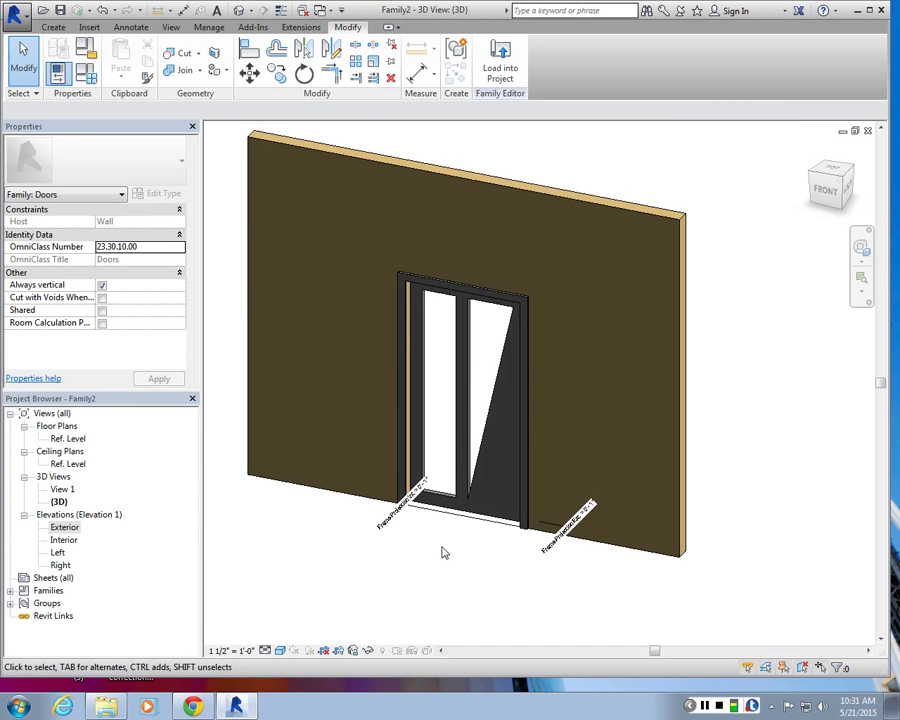
{"action": "scroll", "coordinate": [422, 231], "scroll_direction": "up", "scroll_amount": 5}
{"action": "scroll", "coordinate": [392, 224], "scroll_direction": "down", "scroll_amount": 2}
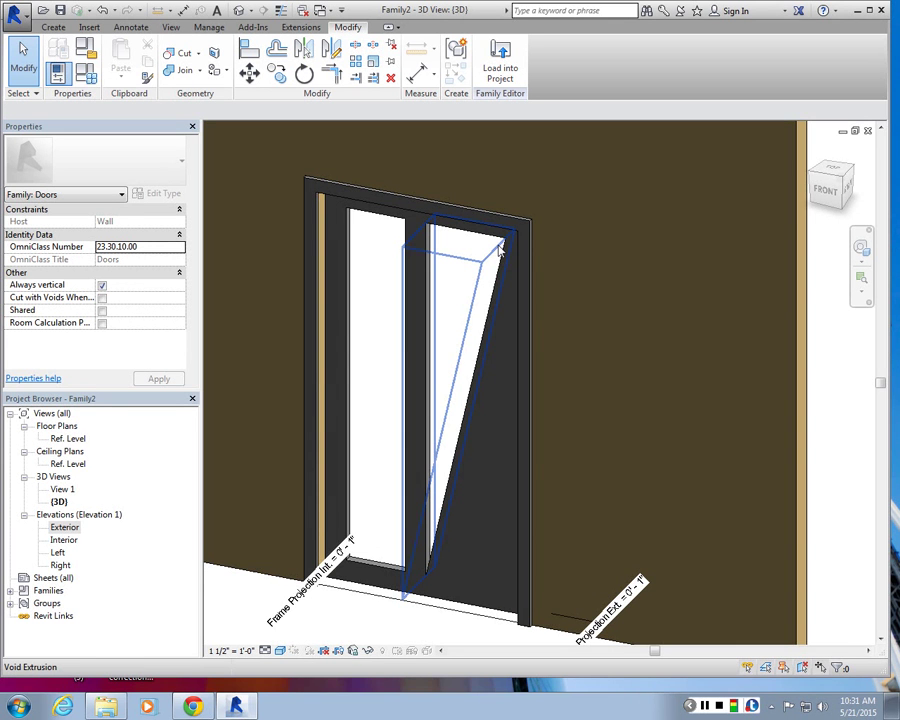
{"action": "scroll", "coordinate": [510, 468], "scroll_direction": "down", "scroll_amount": 3}
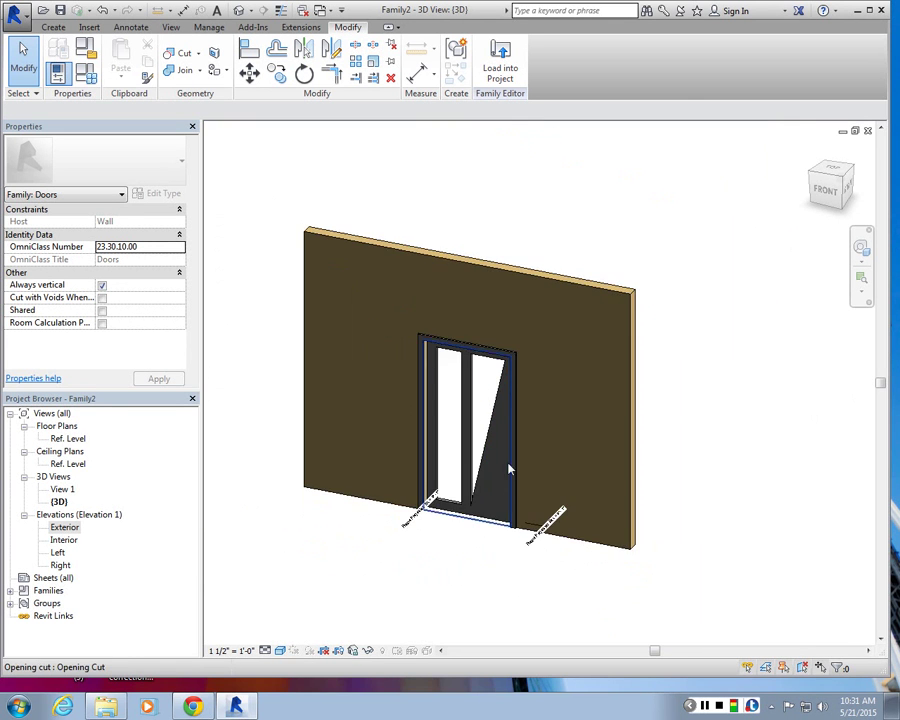
{"action": "scroll", "coordinate": [458, 376], "scroll_direction": "up", "scroll_amount": 4}
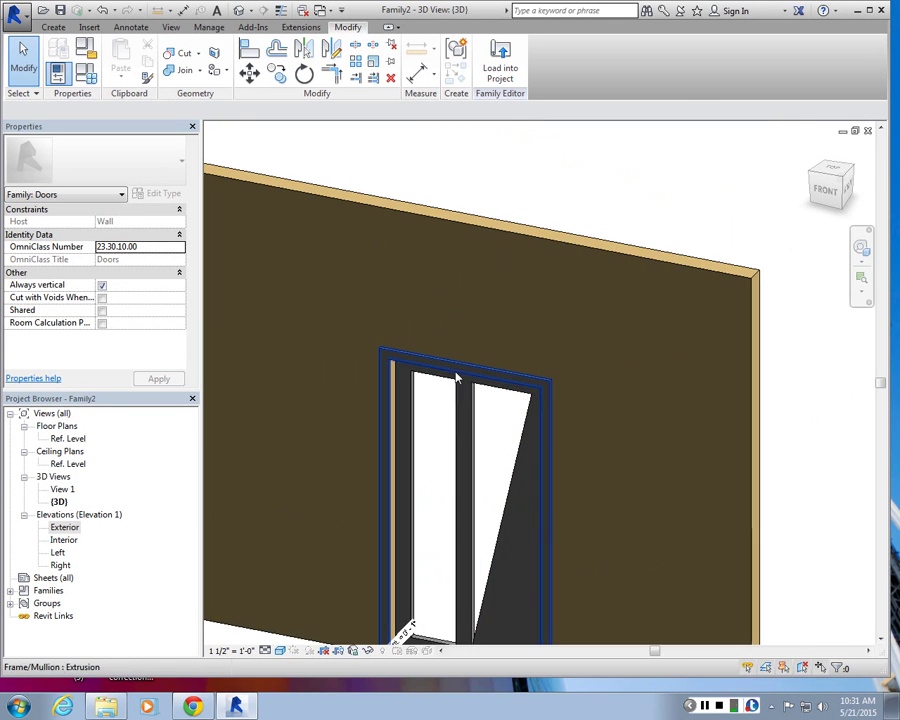
- Start a solid extrusion in the Exterior elevation and sketch a closed triangle tracing the triangular opening
{"action": "double_click", "coordinate": [63, 529]}
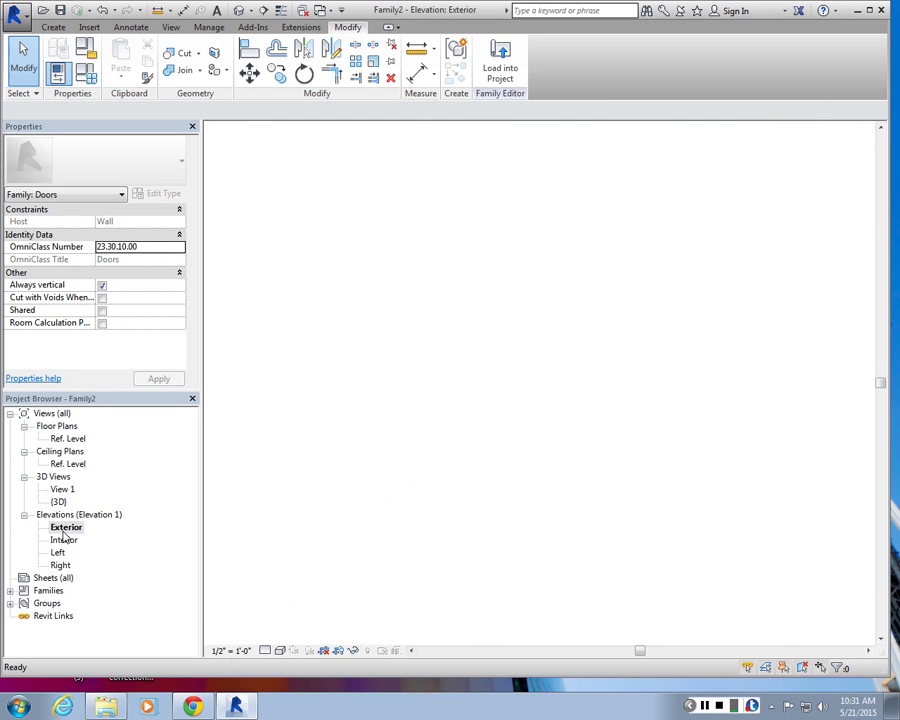
{"action": "scroll", "coordinate": [480, 360], "scroll_direction": "down", "scroll_amount": 2}
{"action": "scroll", "coordinate": [500, 365], "scroll_direction": "up", "scroll_amount": 4}
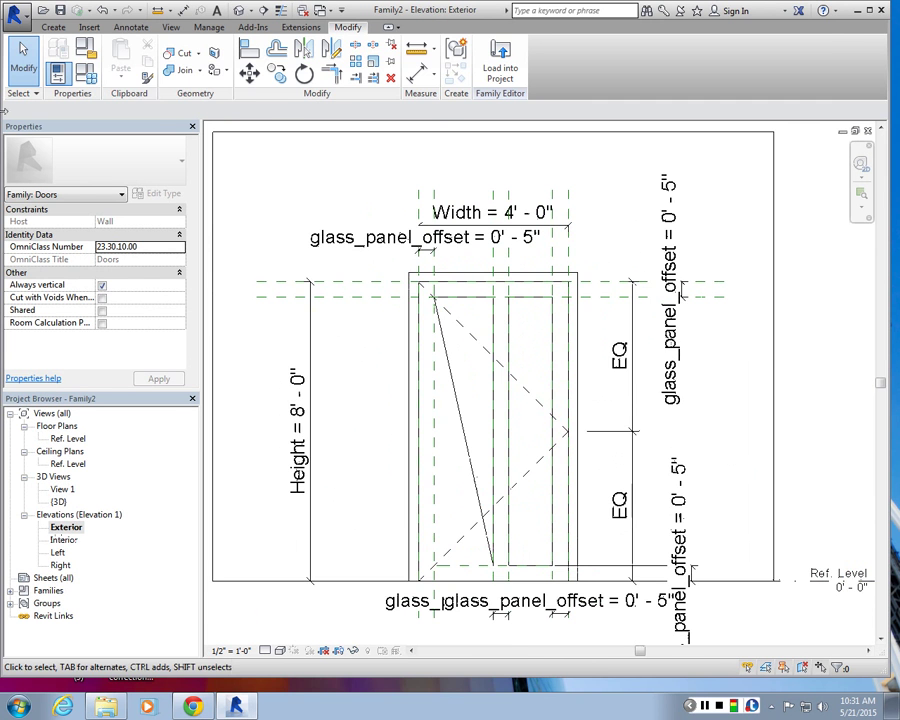
{"action": "left_click", "coordinate": [53, 27]}
{"action": "left_click", "coordinate": [117, 38]}
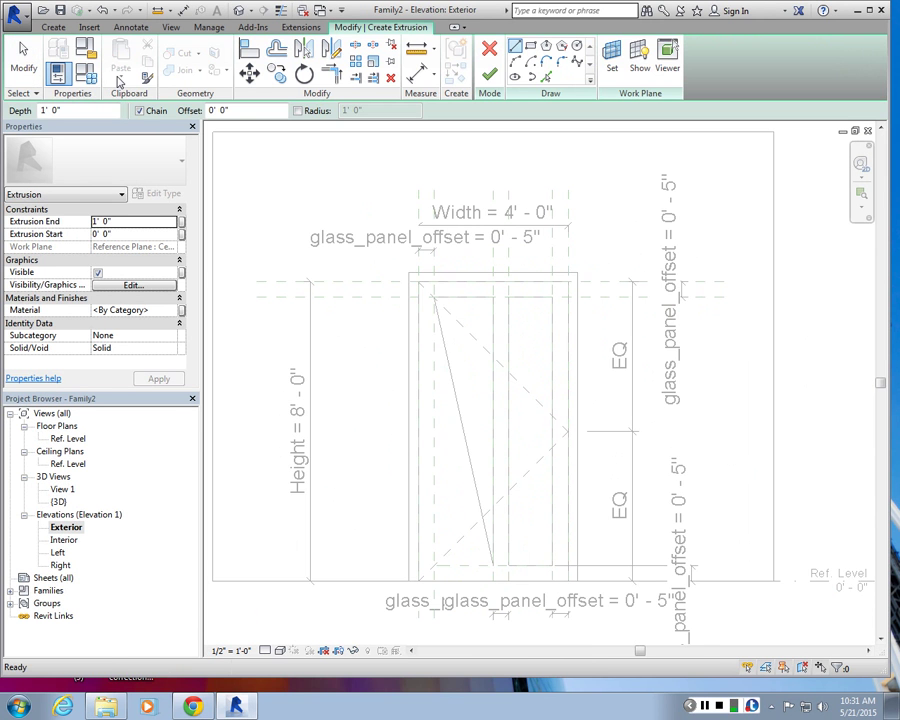
{"action": "scroll", "coordinate": [329, 284], "scroll_direction": "down", "scroll_amount": 1}
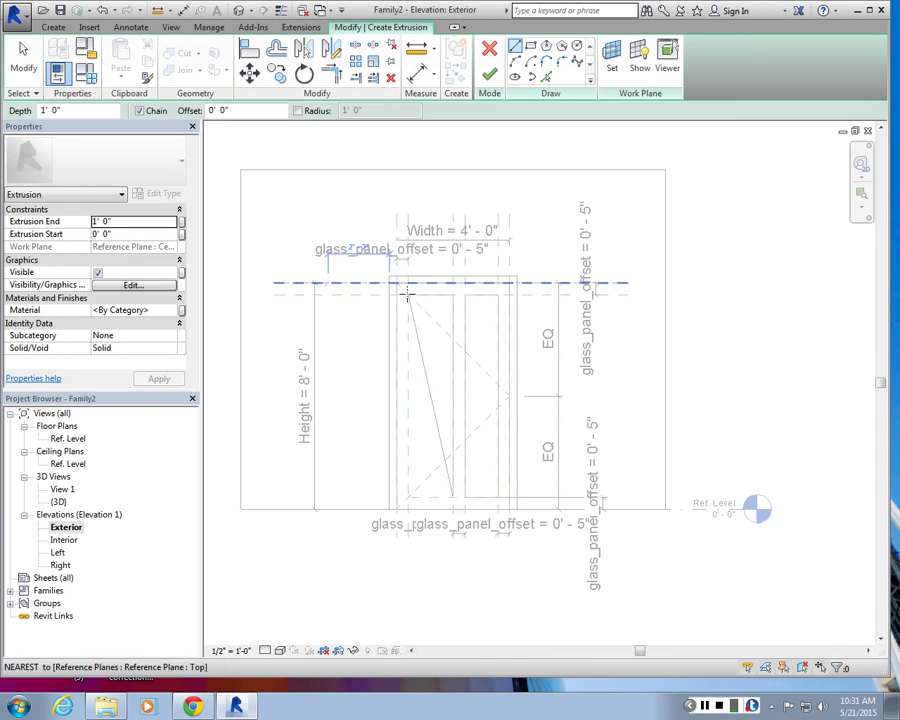
{"action": "scroll", "coordinate": [406, 295], "scroll_direction": "up", "scroll_amount": 1}
{"action": "middle_click_drag", "start_coordinate": [406, 295], "coordinate": [364, 283]}
{"action": "scroll", "coordinate": [420, 310], "scroll_direction": "up", "scroll_amount": 2}
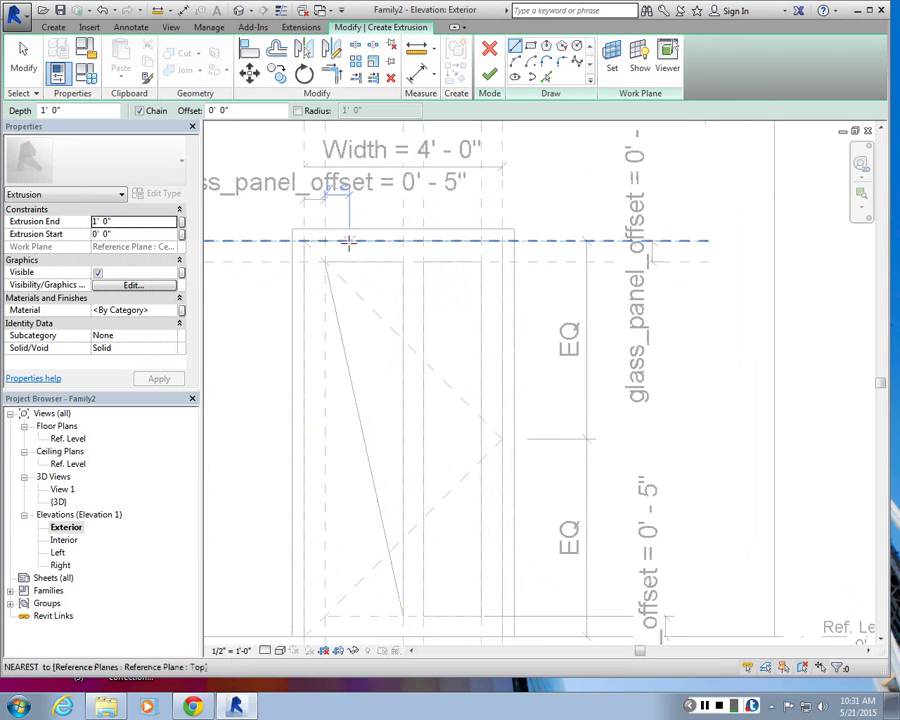
{"action": "scroll", "coordinate": [344, 240], "scroll_direction": "down", "scroll_amount": 2}
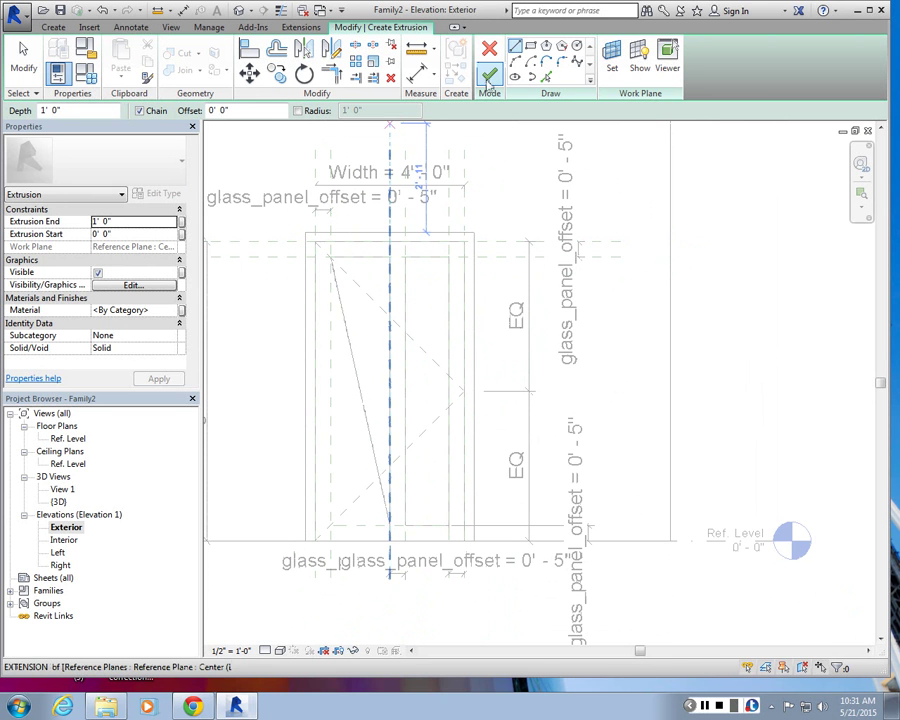
{"action": "left_click", "coordinate": [341, 258]}
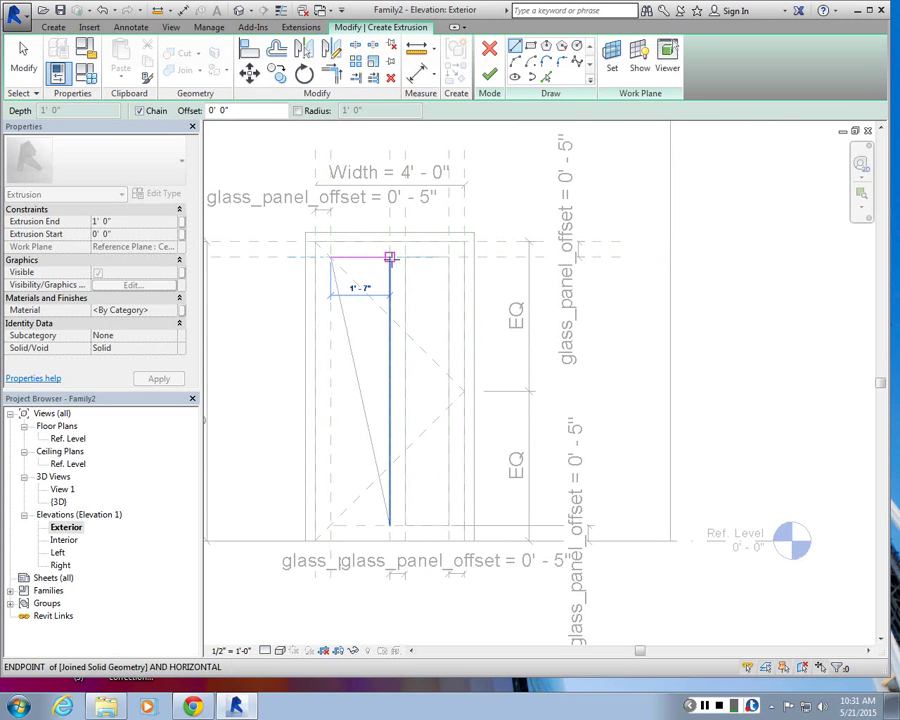
{"action": "left_click", "coordinate": [390, 258]}
{"action": "left_click", "coordinate": [389, 524]}
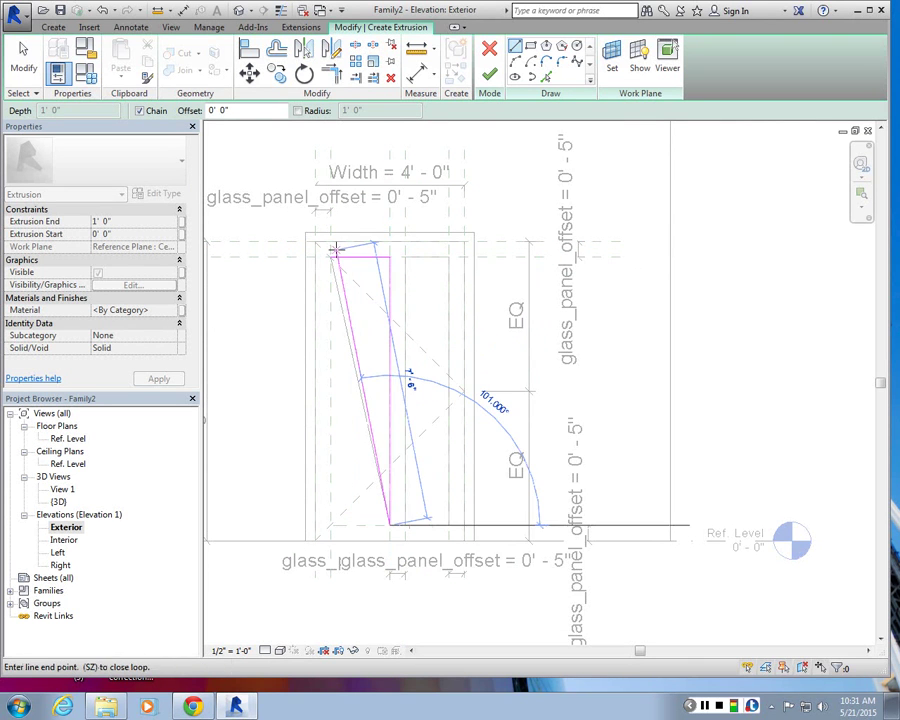
{"action": "left_click", "coordinate": [334, 256]}
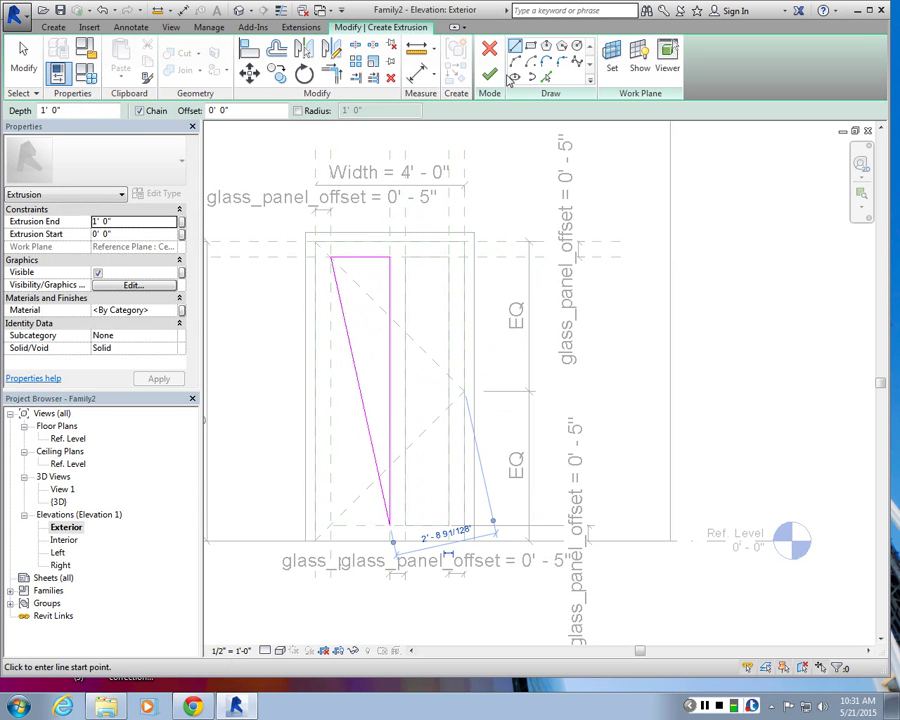
- Add a rectangle tracing the rectangular opening to the extrusion sketch and lock its edges to the reference planes
{"action": "left_click", "coordinate": [405, 258]}
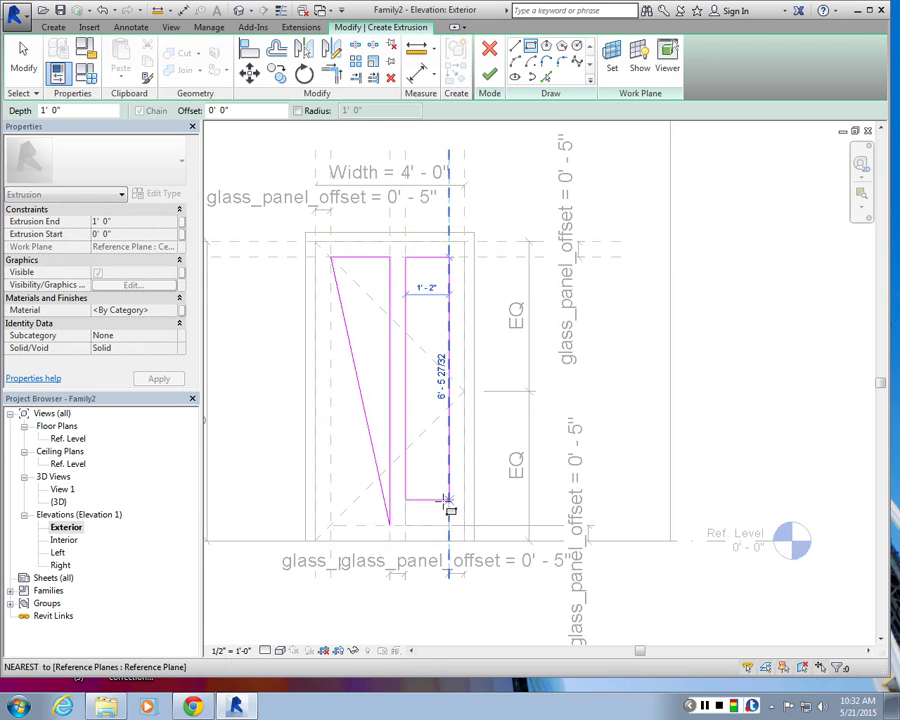
{"action": "left_click", "coordinate": [450, 525]}
{"action": "scroll", "coordinate": [420, 364], "scroll_direction": "up", "scroll_amount": 2}
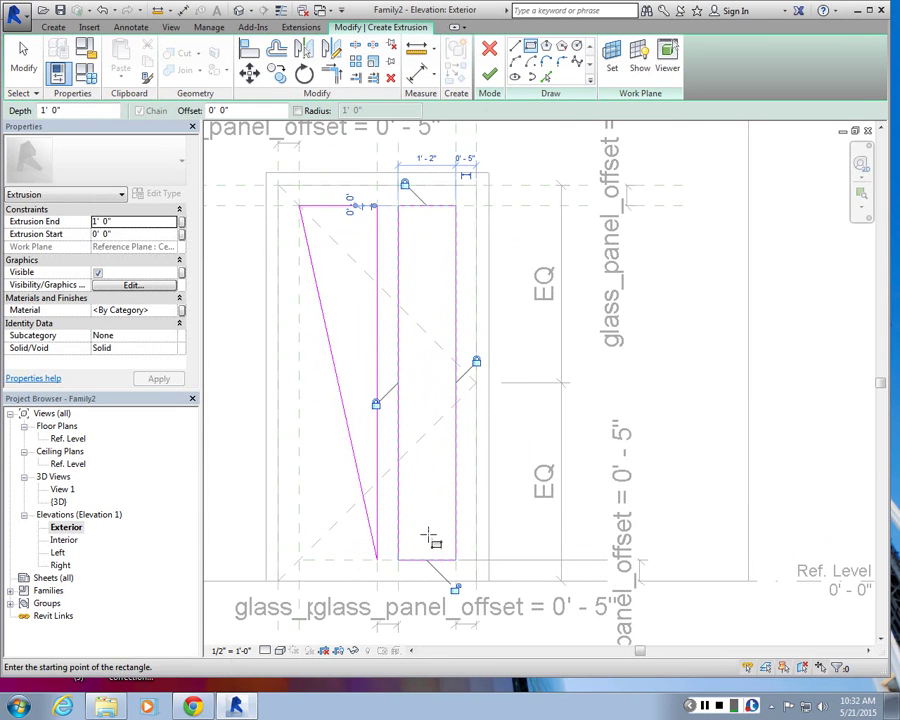
- Lock the triangle's top and vertical lines to their reference planes and finish the glass extrusion
{"action": "left_click", "coordinate": [22, 56]}
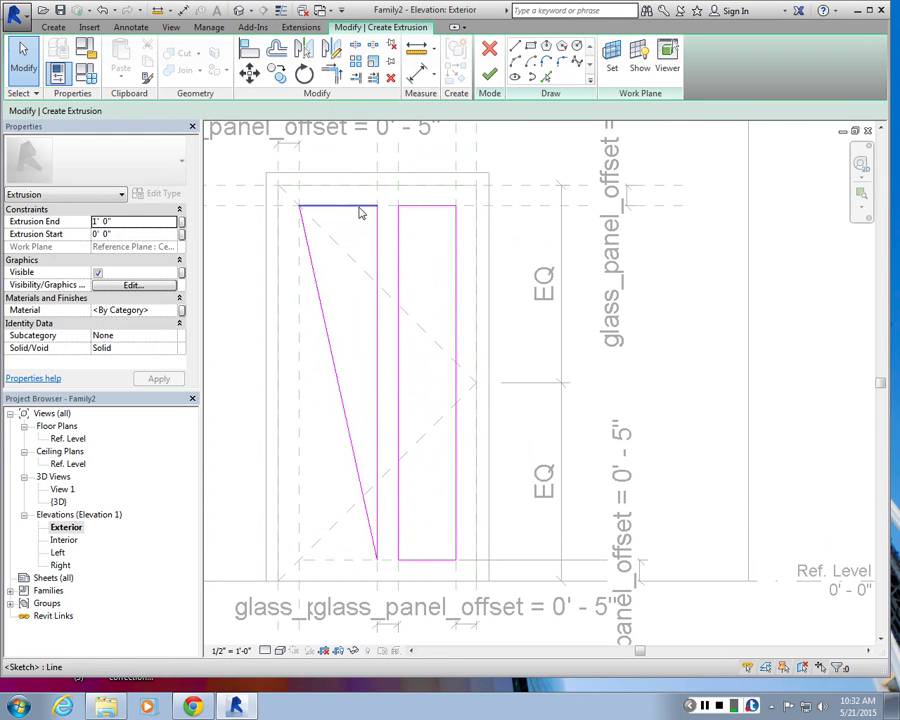
{"action": "left_click", "coordinate": [342, 206]}
{"action": "left_click_drag", "start_coordinate": [344, 216], "coordinate": [348, 211]}
{"action": "left_click", "coordinate": [421, 186]}
{"action": "mouse_move", "coordinate": [374, 448]}
{"action": "left_mouse_down"}
{"action": "mouse_move", "coordinate": [357, 452]}
{"action": "mouse_move", "coordinate": [379, 437]}
{"action": "left_mouse_up"}
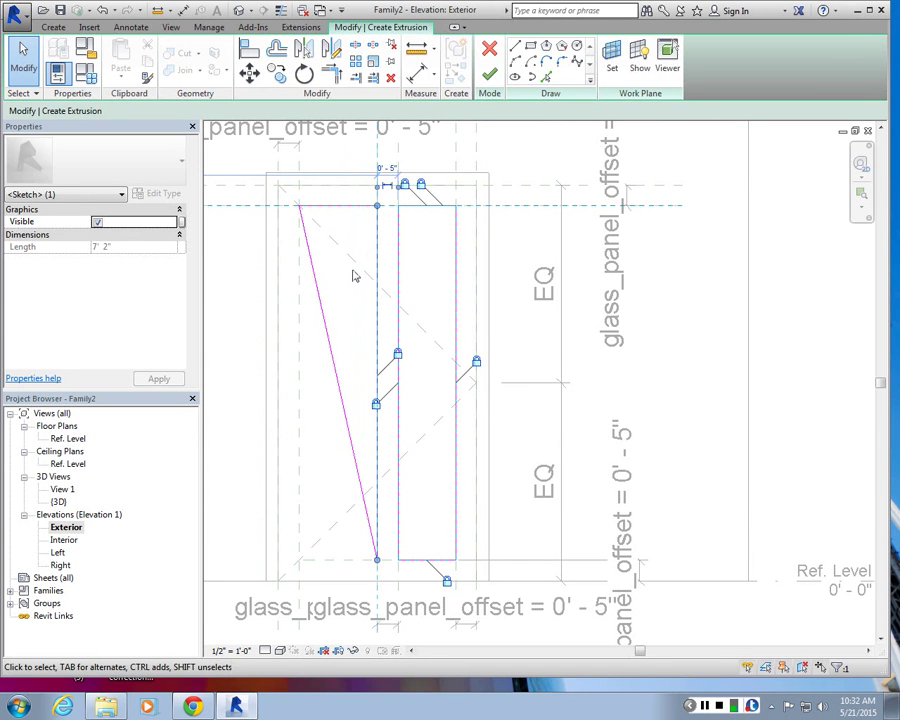
{"action": "left_click", "coordinate": [489, 74]}
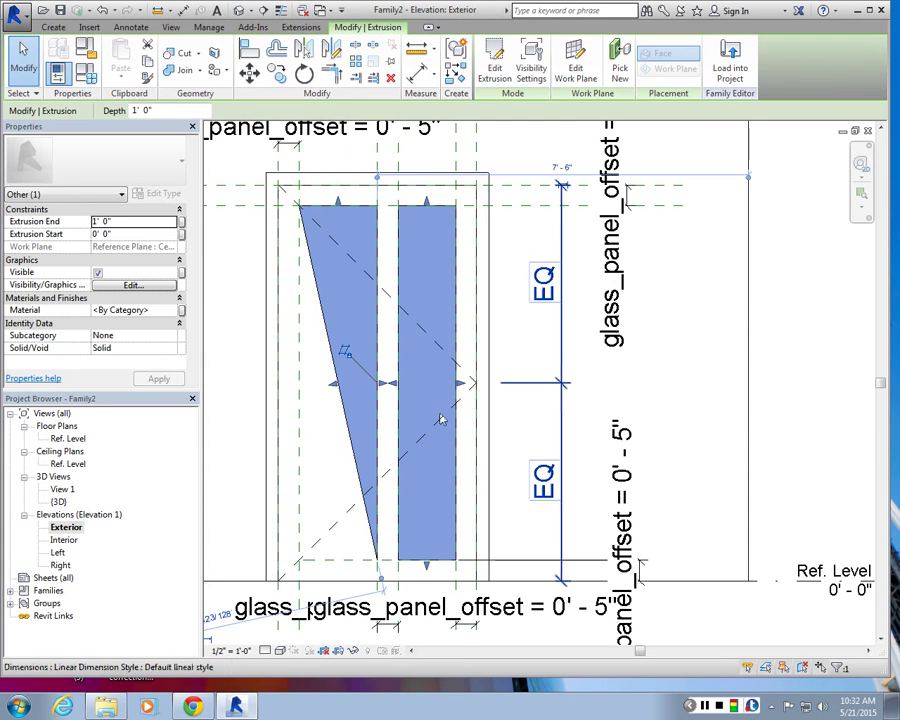
- Open the Ref. Level floor plan, deselect the glass extrusion and examine its position relative to the door panel
{"action": "key", "text": "ctrl+Tab"}
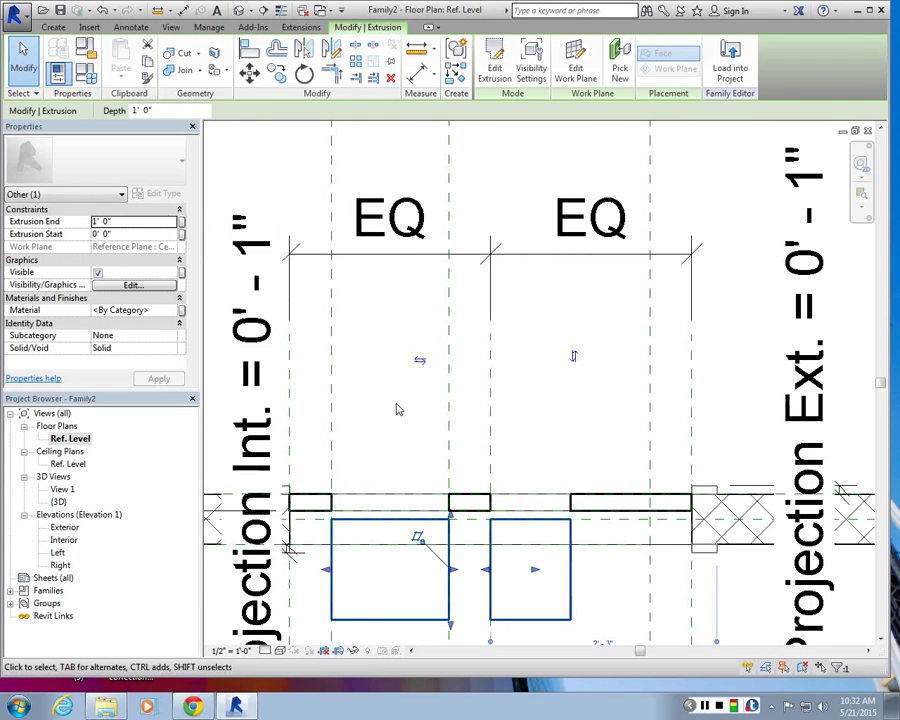
{"action": "middle_click_drag", "start_coordinate": [403, 540], "coordinate": [378, 415]}
{"action": "left_click", "coordinate": [377, 567]}
{"action": "scroll", "coordinate": [412, 388], "scroll_direction": "up", "scroll_amount": 1}
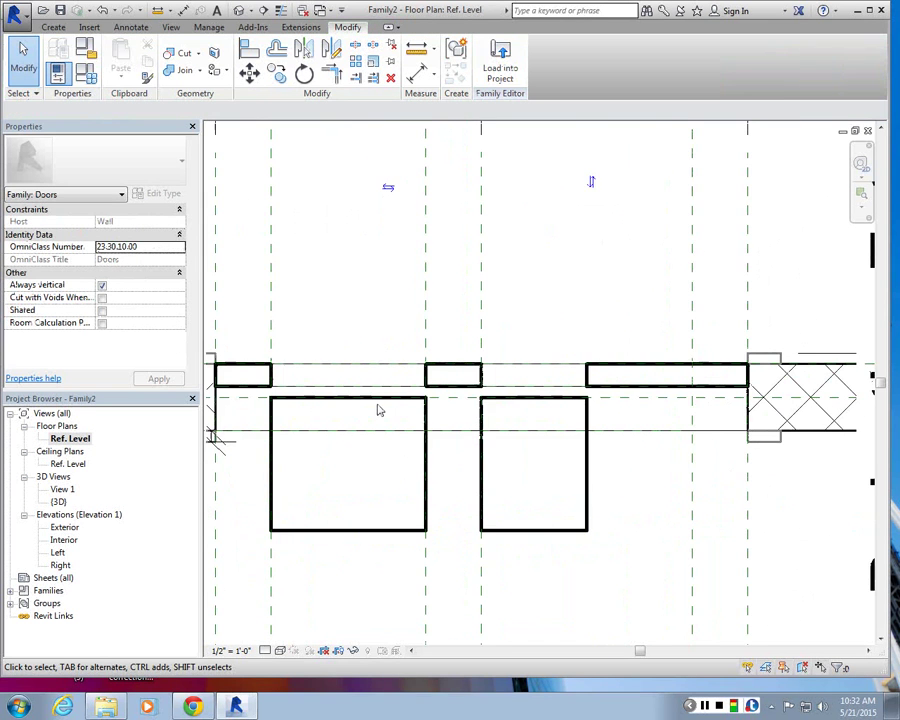
{"action": "scroll", "coordinate": [378, 410], "scroll_direction": "down", "scroll_amount": 1}
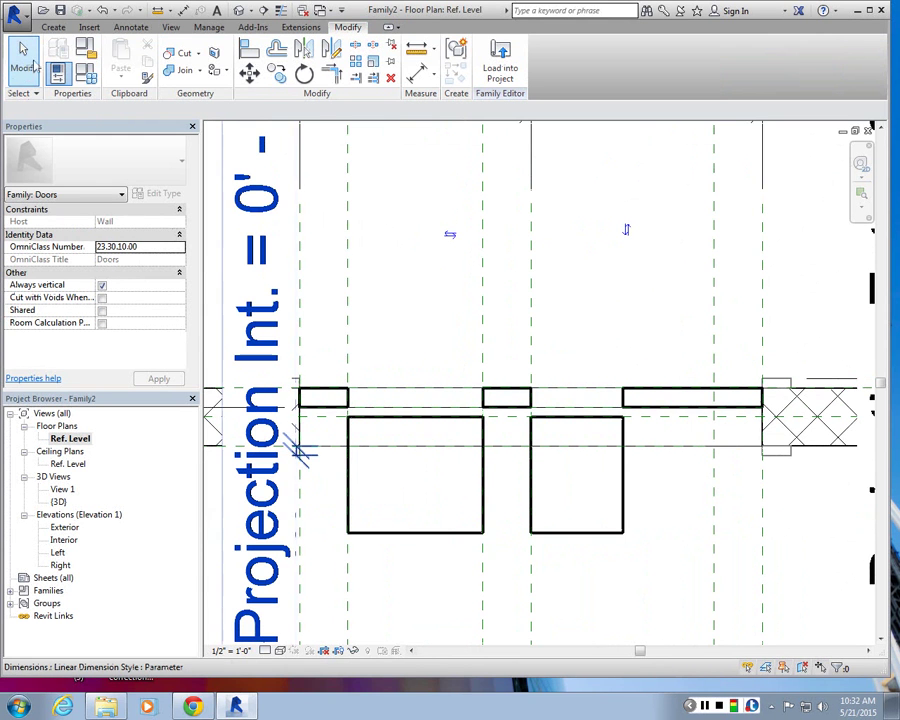
{"action": "left_click", "coordinate": [56, 28]}
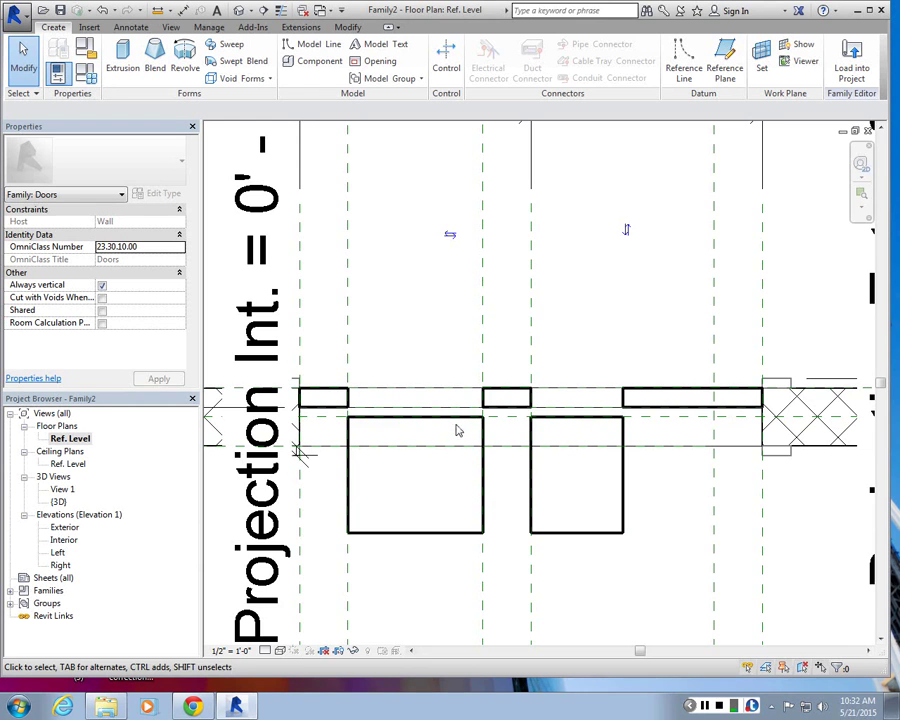
{"action": "scroll", "coordinate": [500, 244], "scroll_direction": "down", "scroll_amount": 3}
{"action": "scroll", "coordinate": [346, 360], "scroll_direction": "up", "scroll_amount": 3}
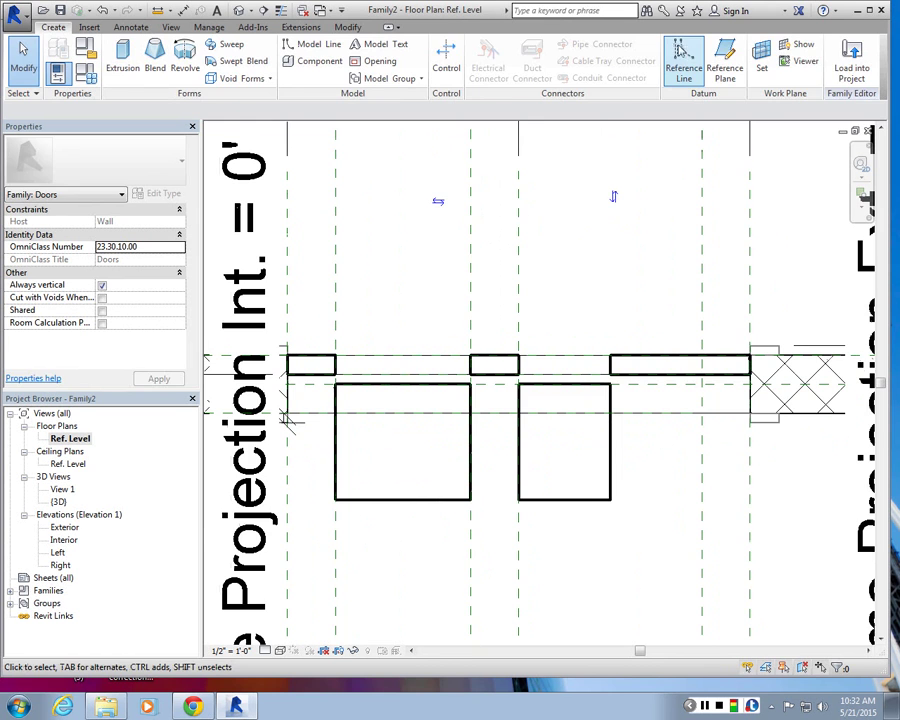
- Place three reference planes inside the door panel's thickness in plan, offset 1/2" successively from the panel's upper face
{"action": "left_click", "coordinate": [724, 60]}
{"action": "scroll", "coordinate": [650, 347], "scroll_direction": "down", "scroll_amount": 2}
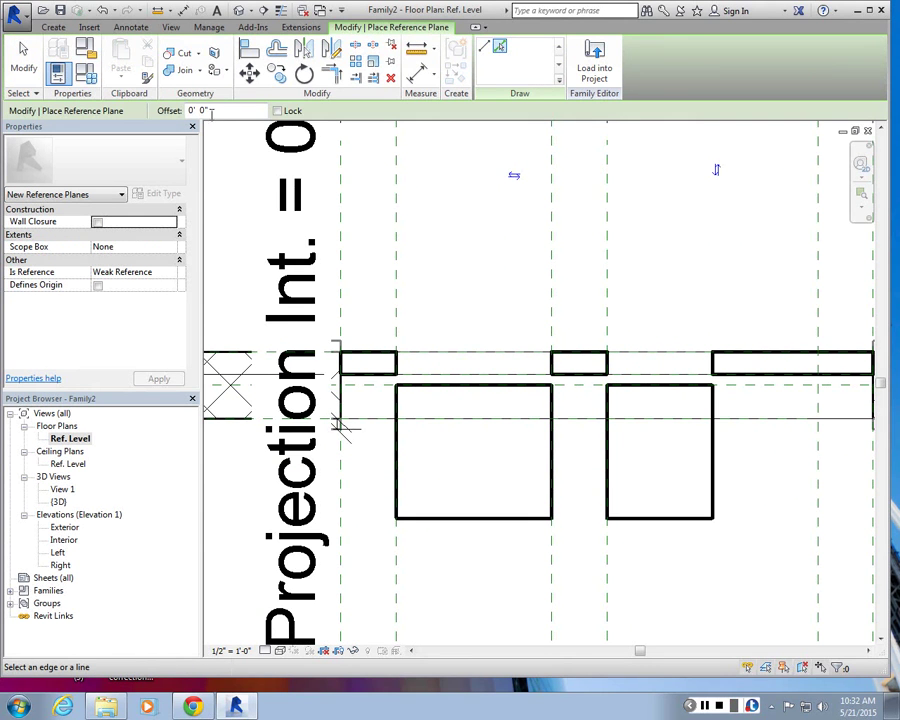
{"action": "type", "text": "0-"}
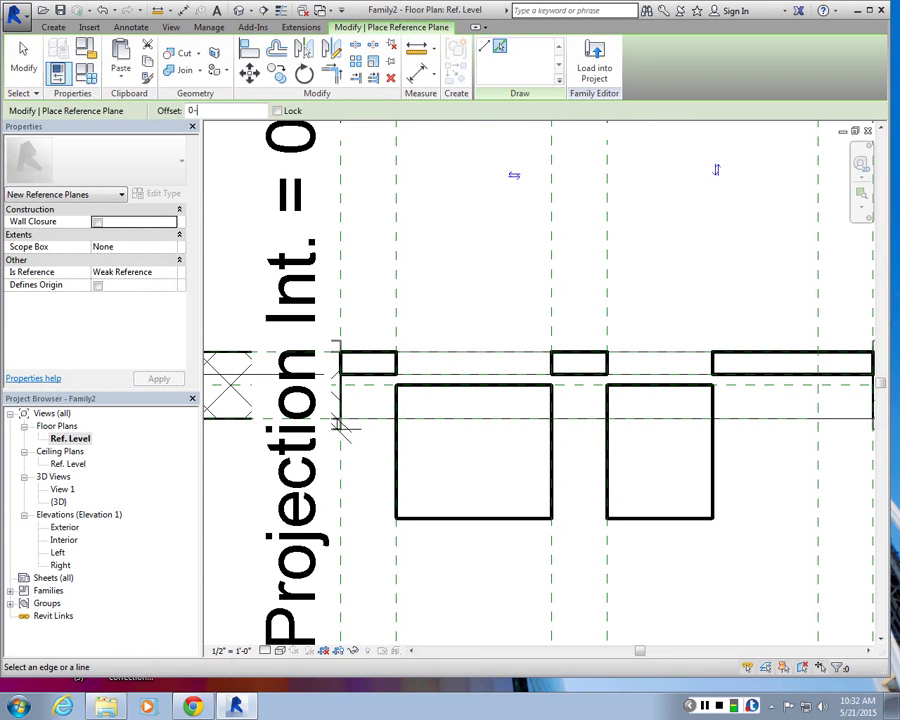
{"action": "type", "text": "0"}
{"action": "key", "text": "Return"}
{"action": "type", "text": "56"}
{"action": "key", "text": "BackSpace"}
{"action": "key", "text": "ctrl+a"}
{"action": "type", "text": "0"}
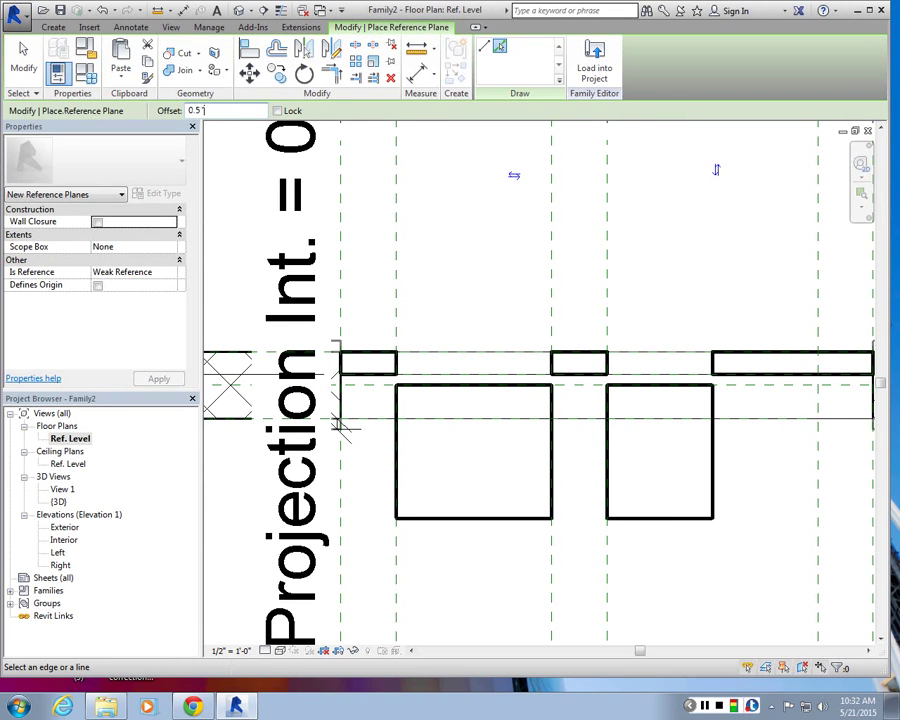
{"action": "key", "text": "Return"}
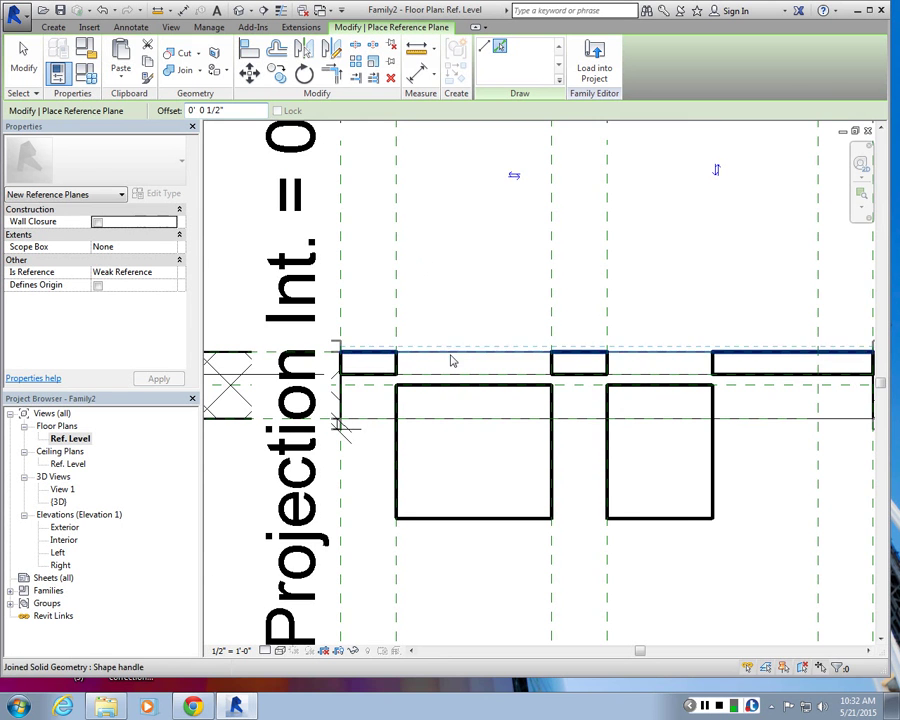
{"action": "scroll", "coordinate": [451, 361], "scroll_direction": "up", "scroll_amount": 2}
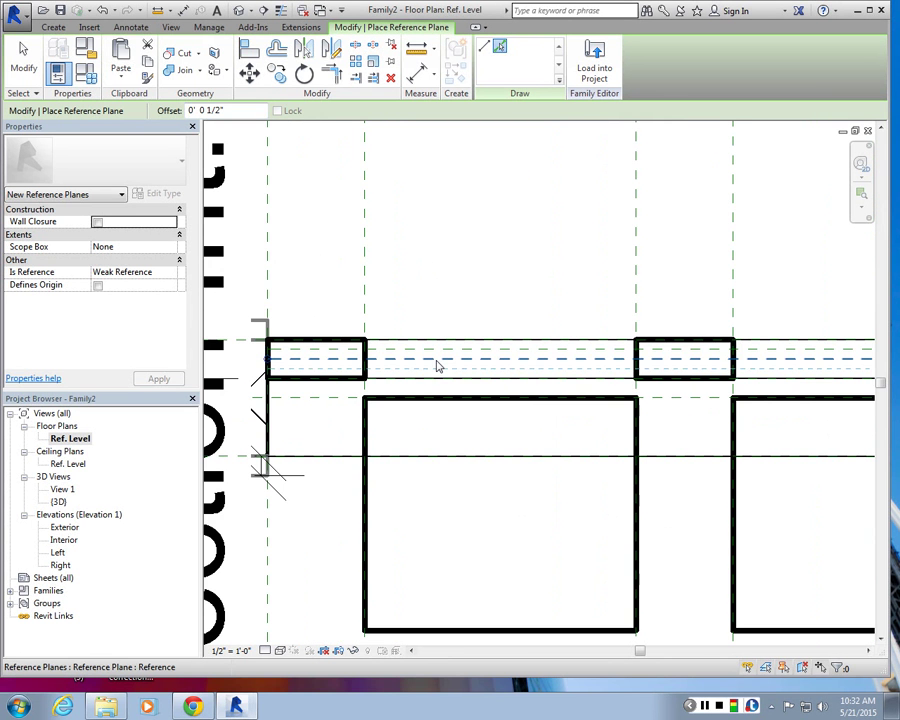
{"action": "scroll", "coordinate": [437, 366], "scroll_direction": "up", "scroll_amount": 1}
{"action": "key", "text": "Escape"}
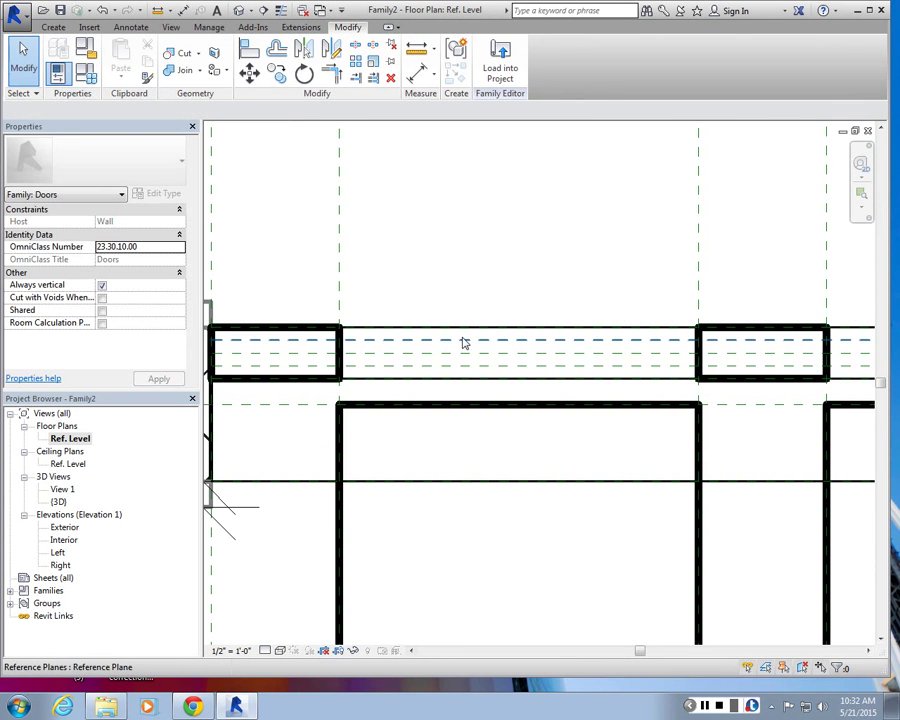
- Add an aligned dimension string across both door panel faces and the upper two inner reference planes, placed over the wall beside the door
{"action": "scroll", "coordinate": [463, 343], "scroll_direction": "up", "scroll_amount": 3}
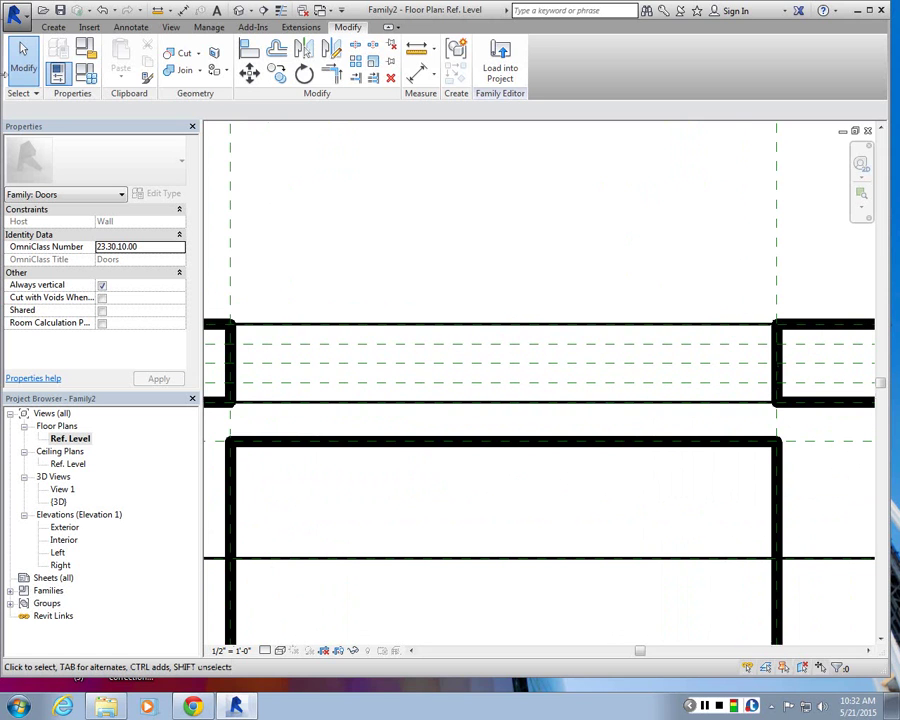
{"action": "left_click", "coordinate": [131, 27]}
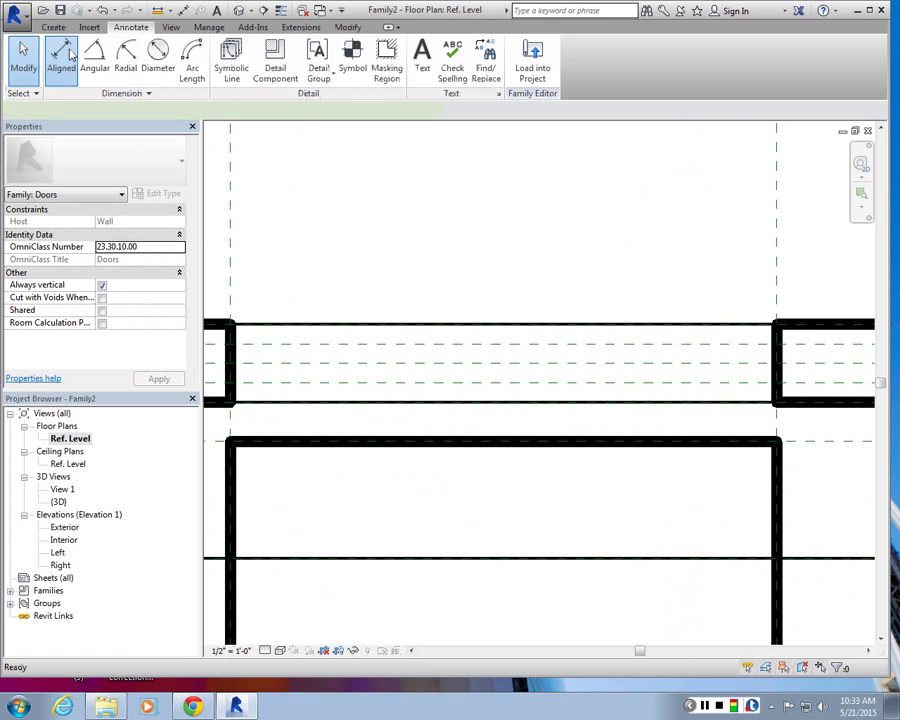
{"action": "left_click", "coordinate": [66, 57]}
{"action": "scroll", "coordinate": [506, 424], "scroll_direction": "down", "scroll_amount": 2}
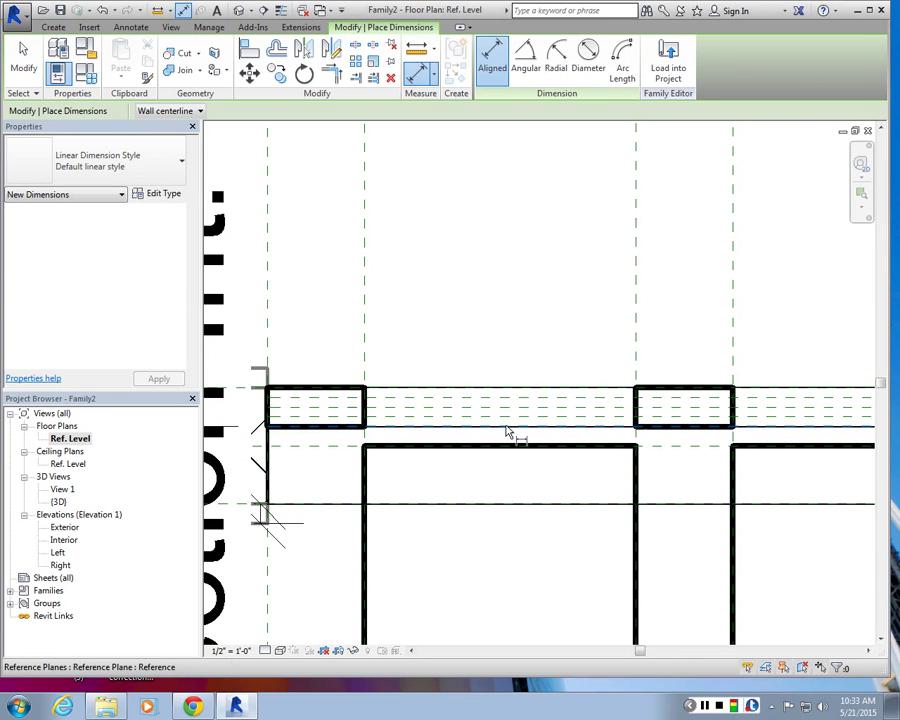
{"action": "scroll", "coordinate": [506, 432], "scroll_direction": "up", "scroll_amount": 2}
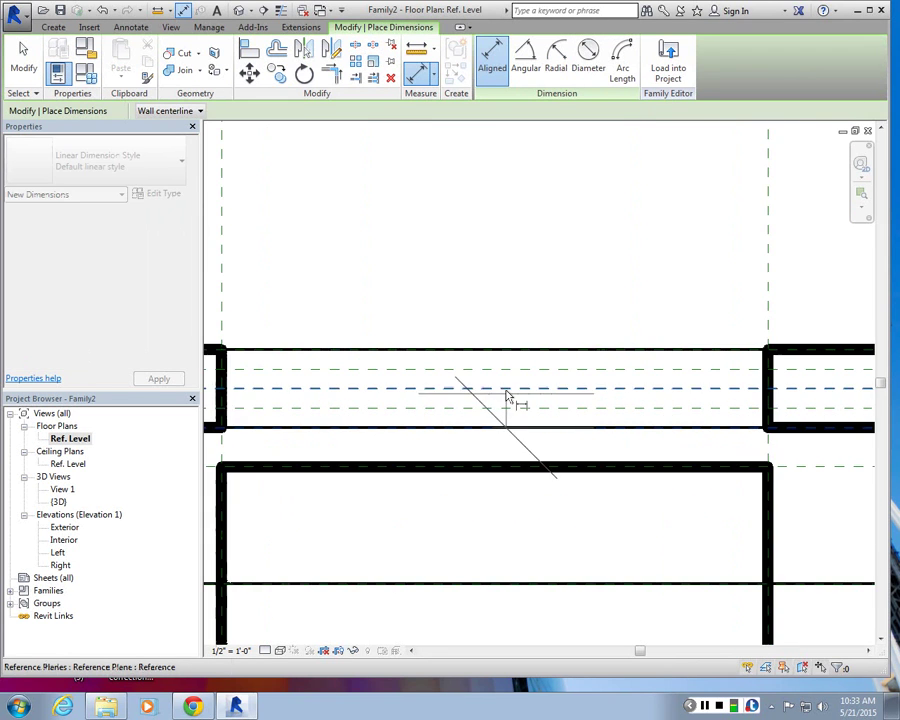
{"action": "left_click", "coordinate": [506, 397]}
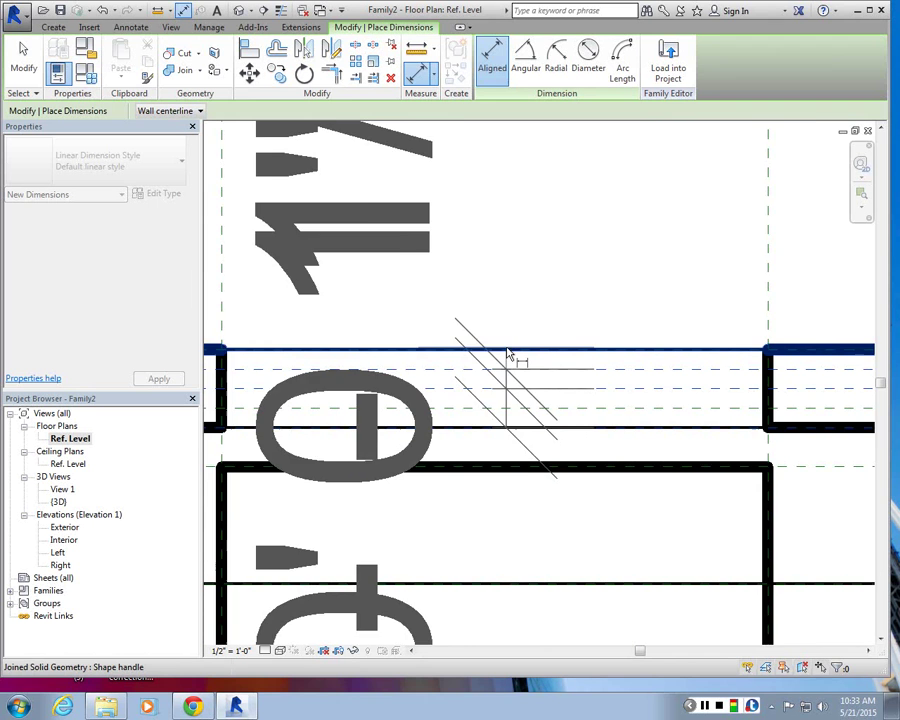
{"action": "scroll", "coordinate": [650, 372], "scroll_direction": "down", "scroll_amount": 1}
{"action": "scroll", "coordinate": [645, 382], "scroll_direction": "down", "scroll_amount": 1}
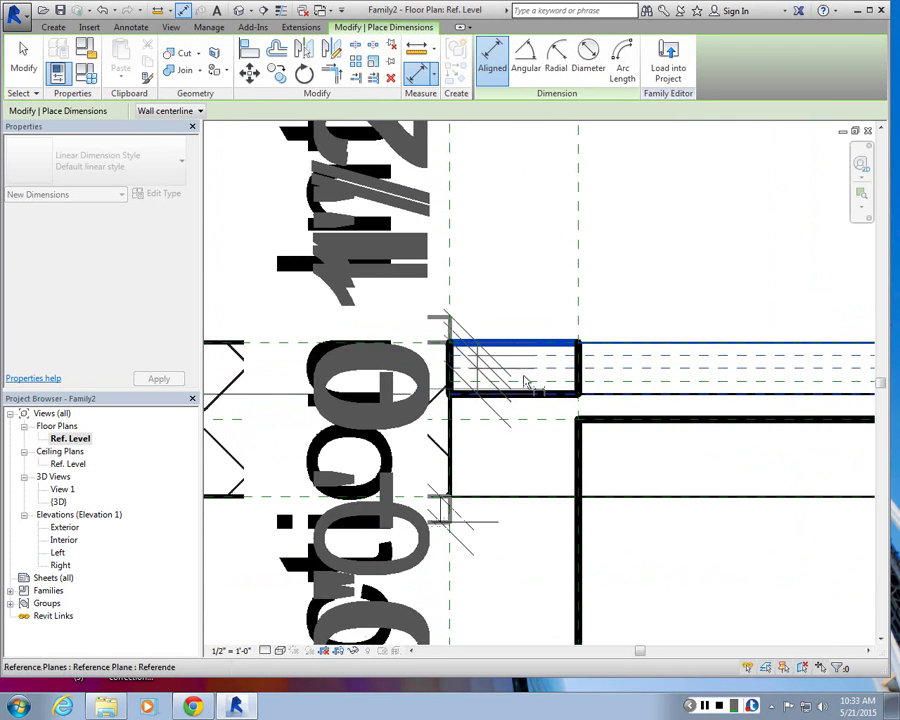
{"action": "scroll", "coordinate": [524, 378], "scroll_direction": "down", "scroll_amount": 1}
{"action": "scroll", "coordinate": [493, 367], "scroll_direction": "up", "scroll_amount": 2}
{"action": "left_click", "coordinate": [480, 368]}
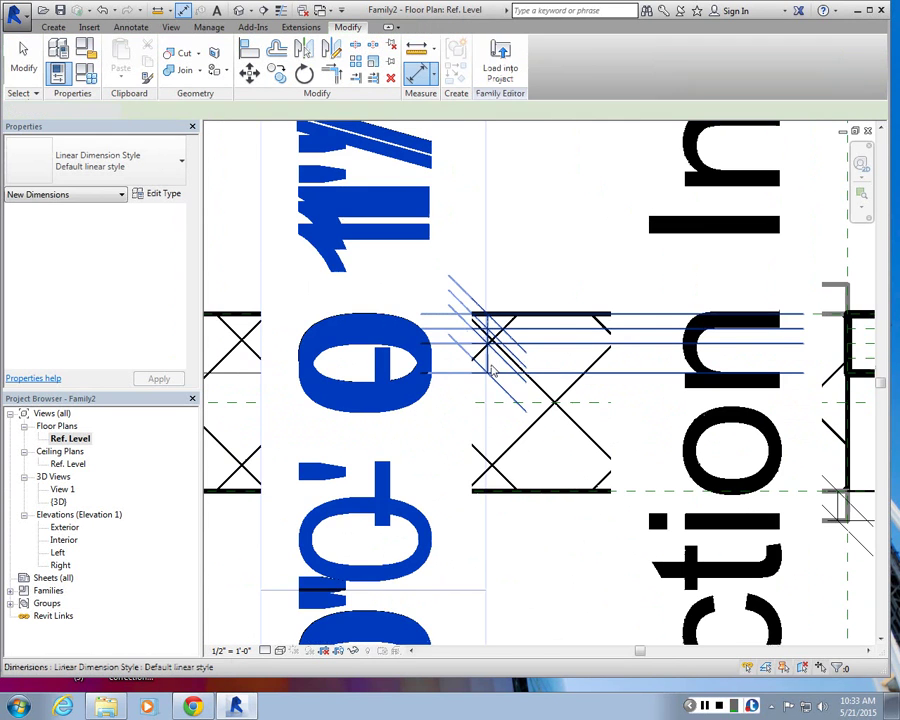
{"action": "key", "text": "Escape"}
- Set the floor plan's view scale to 1 1/2" = 1'-0"
{"action": "left_click", "coordinate": [231, 651]}
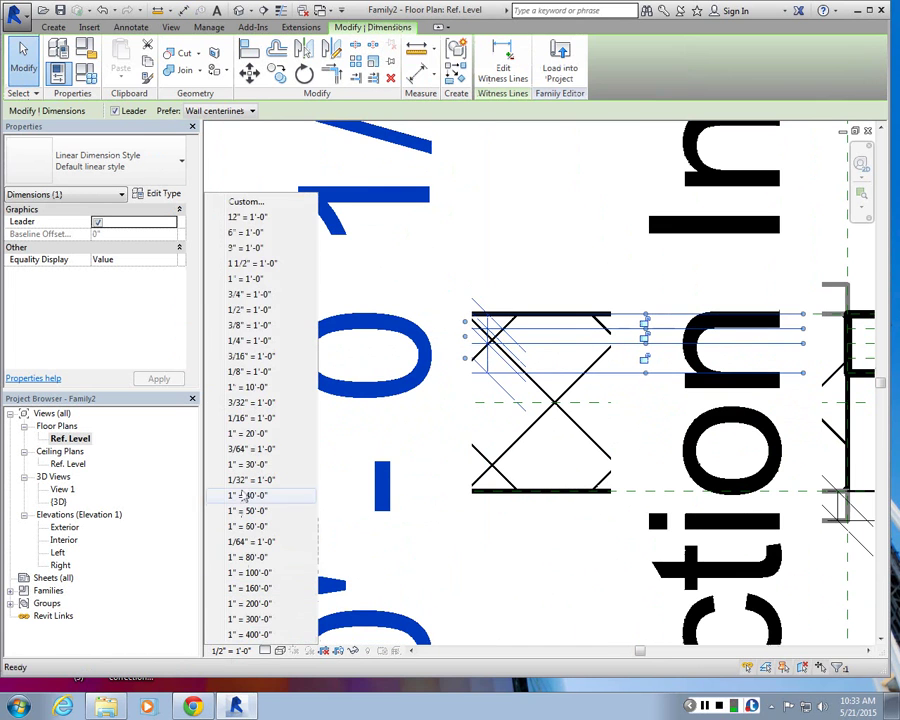
{"action": "left_click", "coordinate": [246, 264]}
{"action": "key", "text": "Escape"}
- Constrain the segments of the new dimension string across the panel thickness to be equal
{"action": "scroll", "coordinate": [281, 273], "scroll_direction": "up", "scroll_amount": 4}
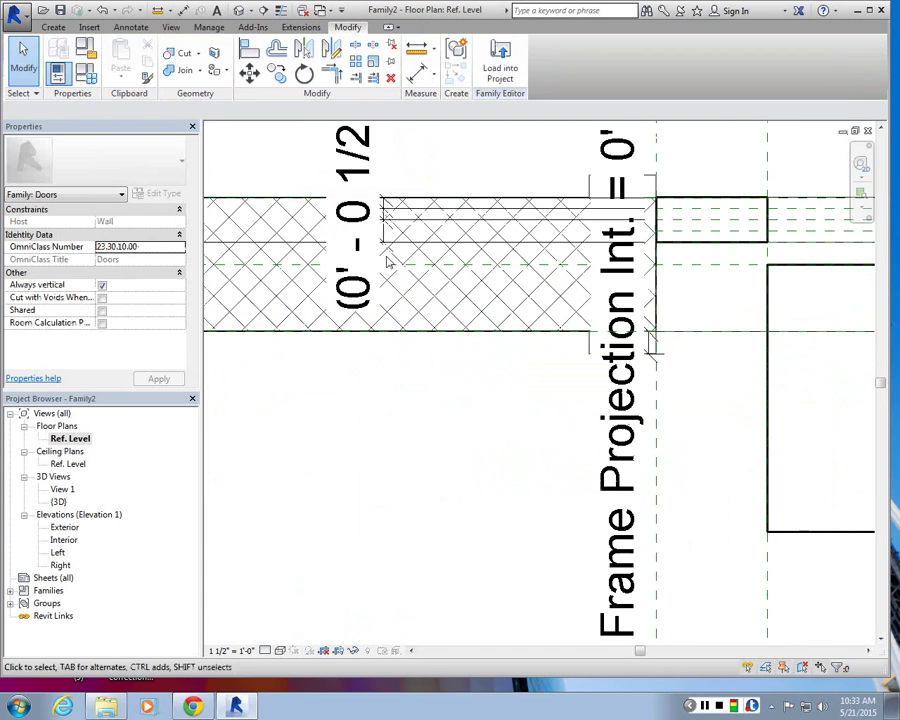
{"action": "left_click", "coordinate": [383, 220]}
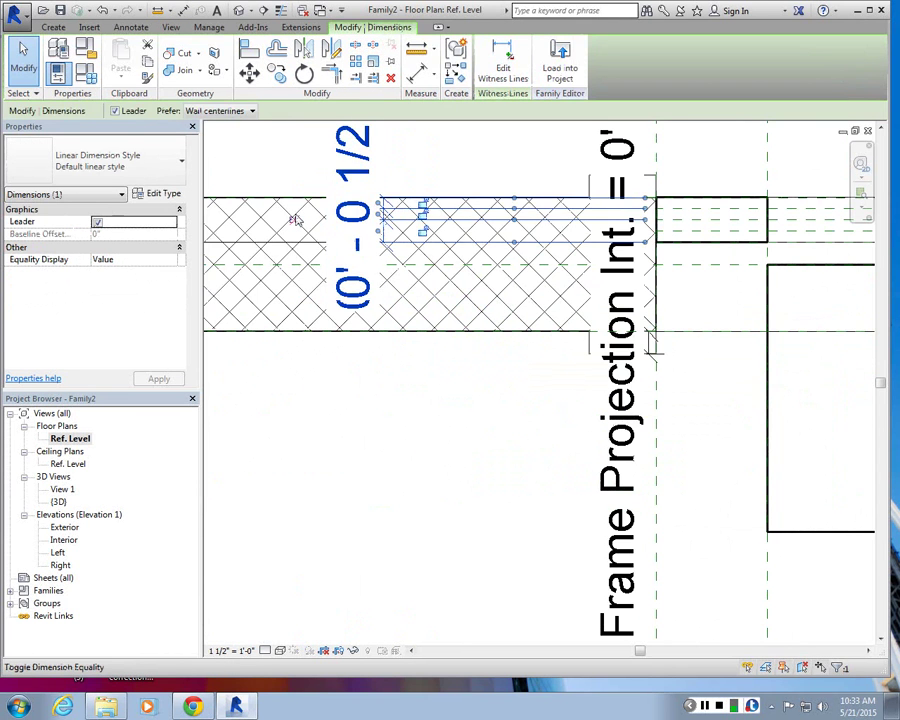
{"action": "key", "text": "Escape"}
- Delete the redundant lowest inner reference plane that is not part of the equal dimension string
{"action": "scroll", "coordinate": [611, 161], "scroll_direction": "down", "scroll_amount": 3}
{"action": "scroll", "coordinate": [639, 303], "scroll_direction": "up", "scroll_amount": 3}
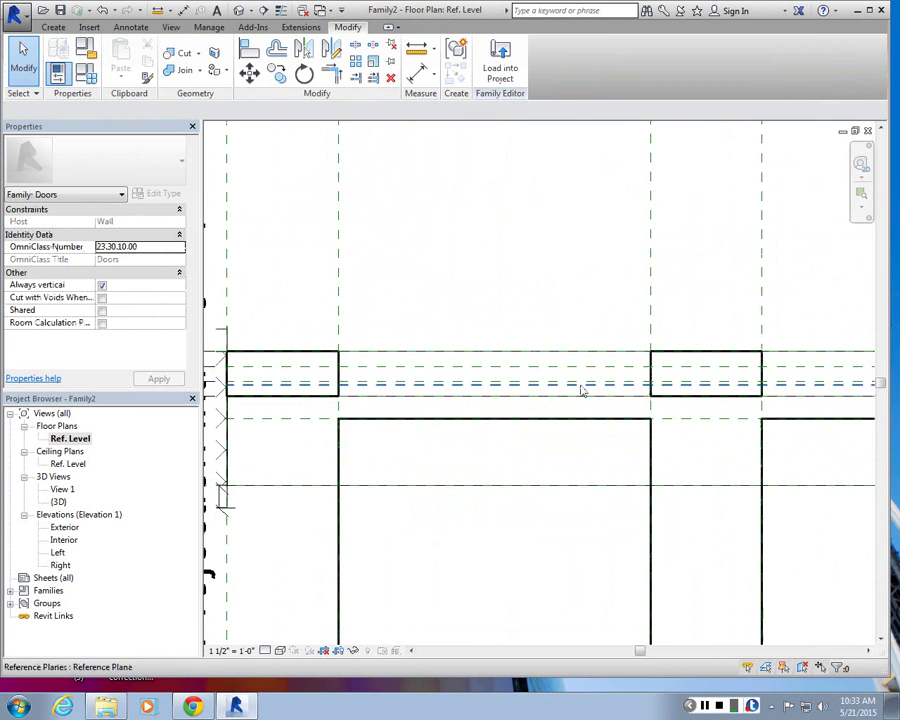
{"action": "scroll", "coordinate": [560, 385], "scroll_direction": "up", "scroll_amount": 3}
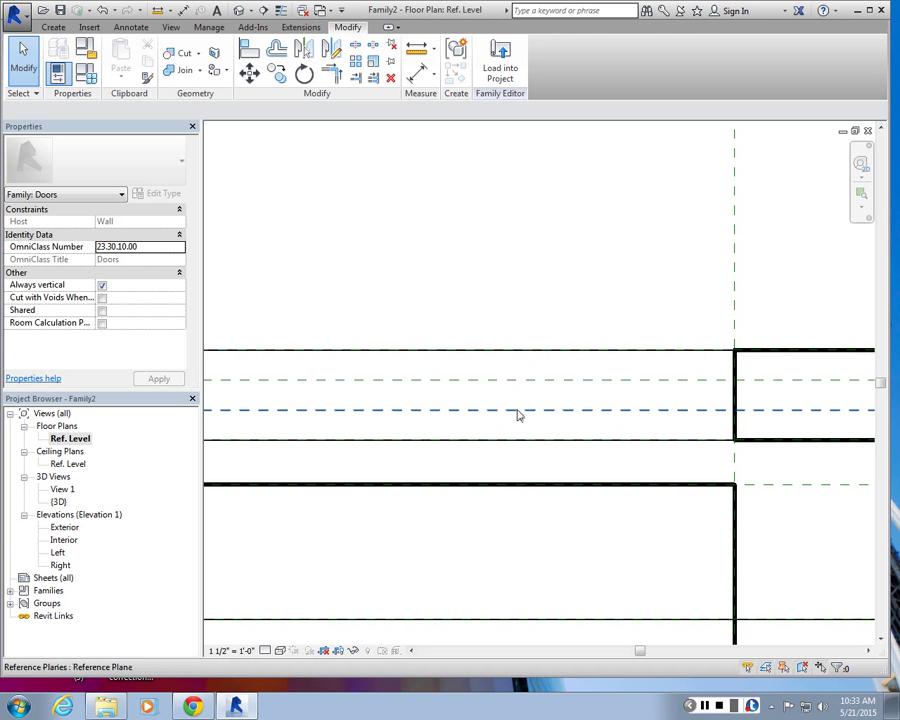
- Examine the equally spaced reference planes across the door panel and their relation to the glass extrusion in plan
{"action": "scroll", "coordinate": [506, 361], "scroll_direction": "down", "scroll_amount": 1}
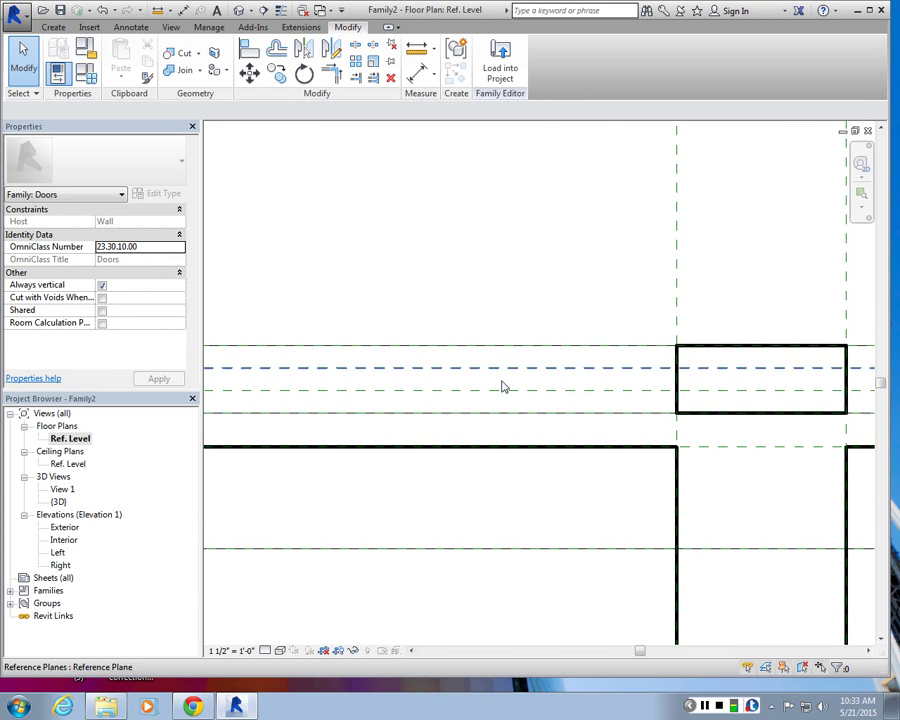
{"action": "scroll", "coordinate": [503, 387], "scroll_direction": "down", "scroll_amount": 2}
{"action": "scroll", "coordinate": [426, 368], "scroll_direction": "up", "scroll_amount": 3}
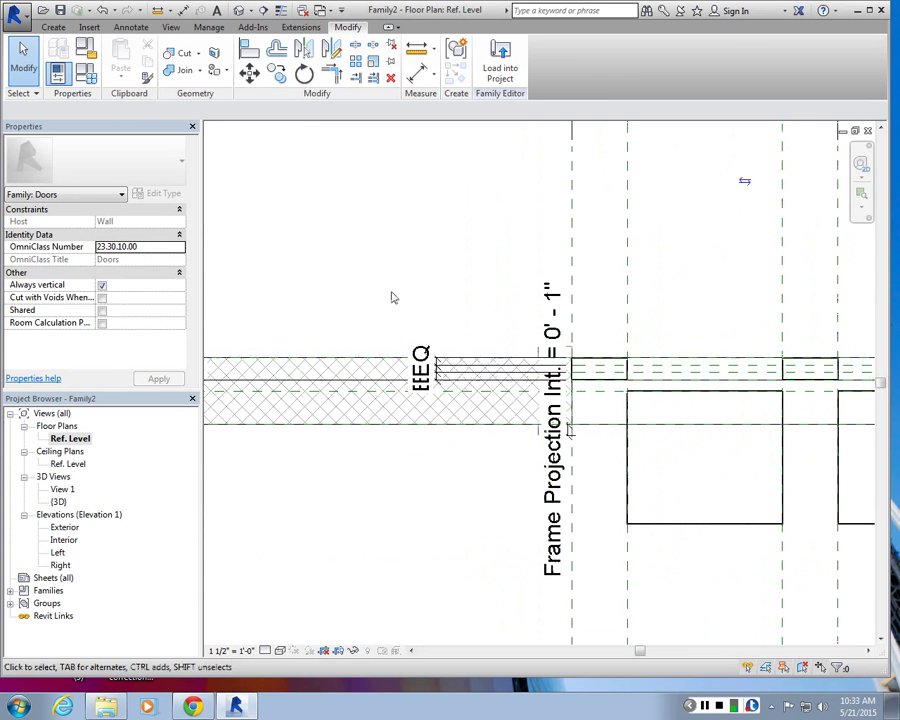
{"action": "scroll", "coordinate": [754, 344], "scroll_direction": "up", "scroll_amount": 3}
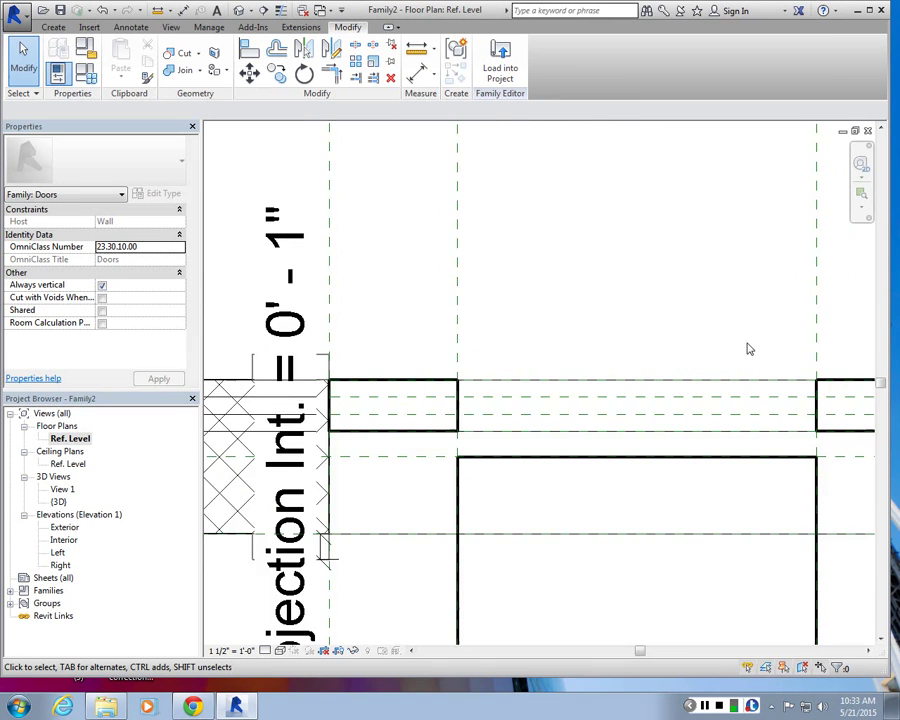
{"action": "scroll", "coordinate": [518, 344], "scroll_direction": "down", "scroll_amount": 3}
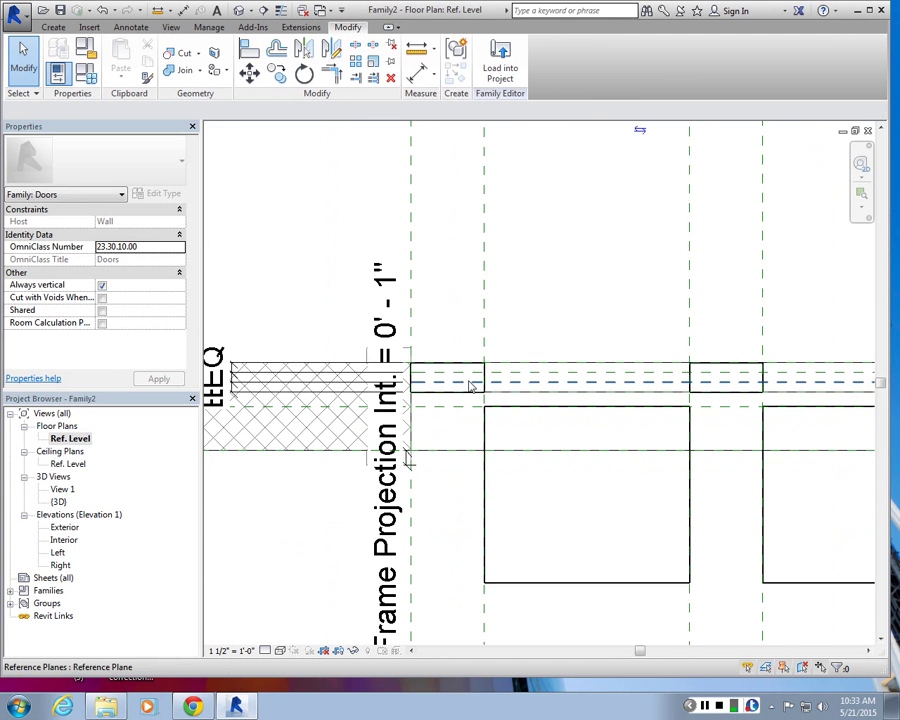
{"action": "scroll", "coordinate": [512, 402], "scroll_direction": "down", "scroll_amount": 1}
{"action": "scroll", "coordinate": [790, 410], "scroll_direction": "up", "scroll_amount": 2}
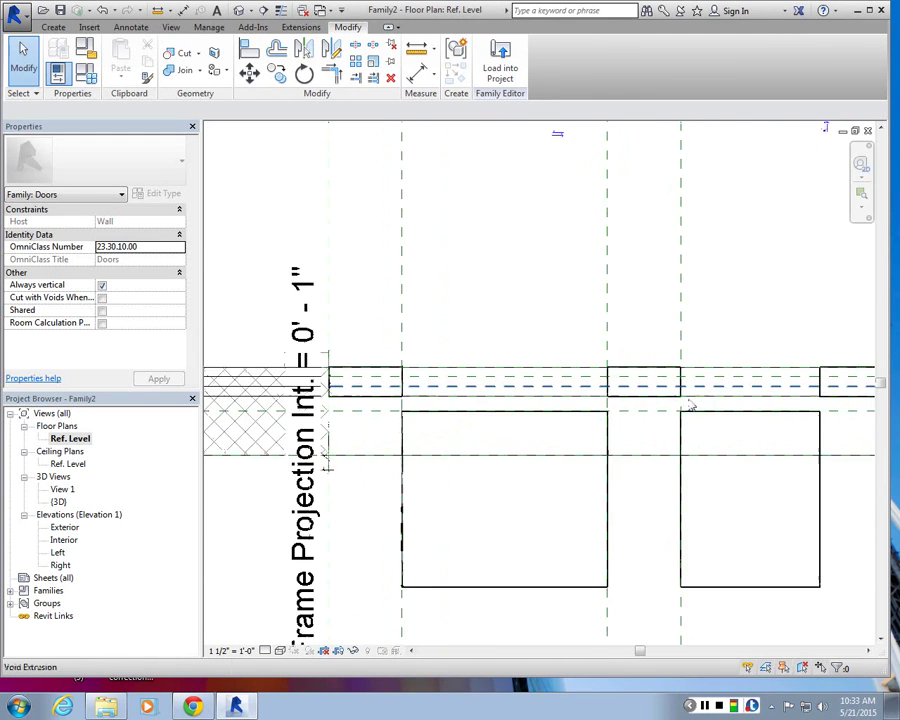
{"action": "scroll", "coordinate": [570, 398], "scroll_direction": "down", "scroll_amount": 1}
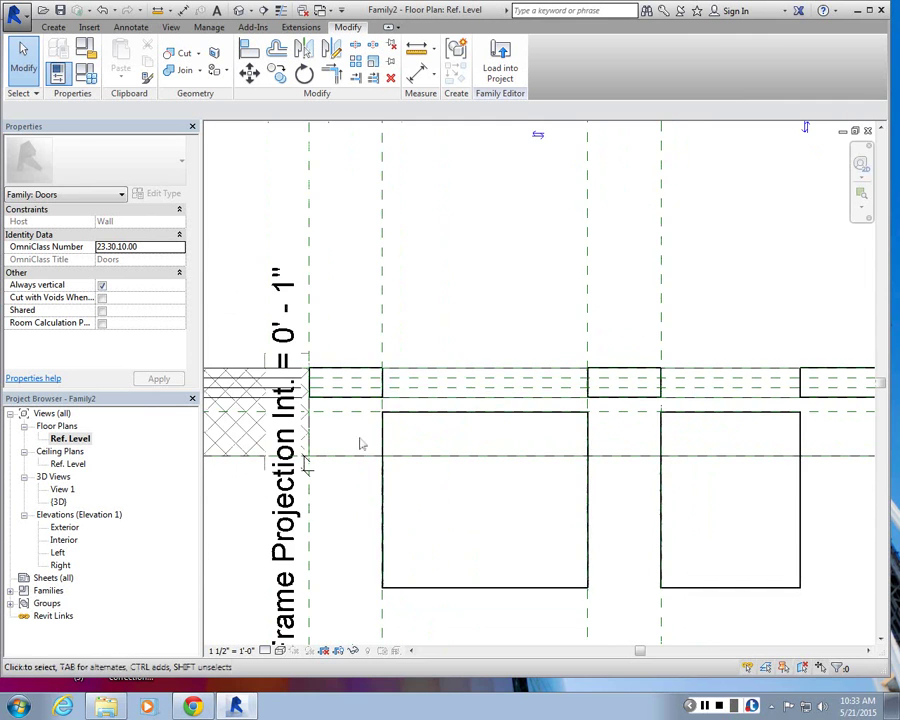
{"action": "scroll", "coordinate": [410, 385], "scroll_direction": "up", "scroll_amount": 1}
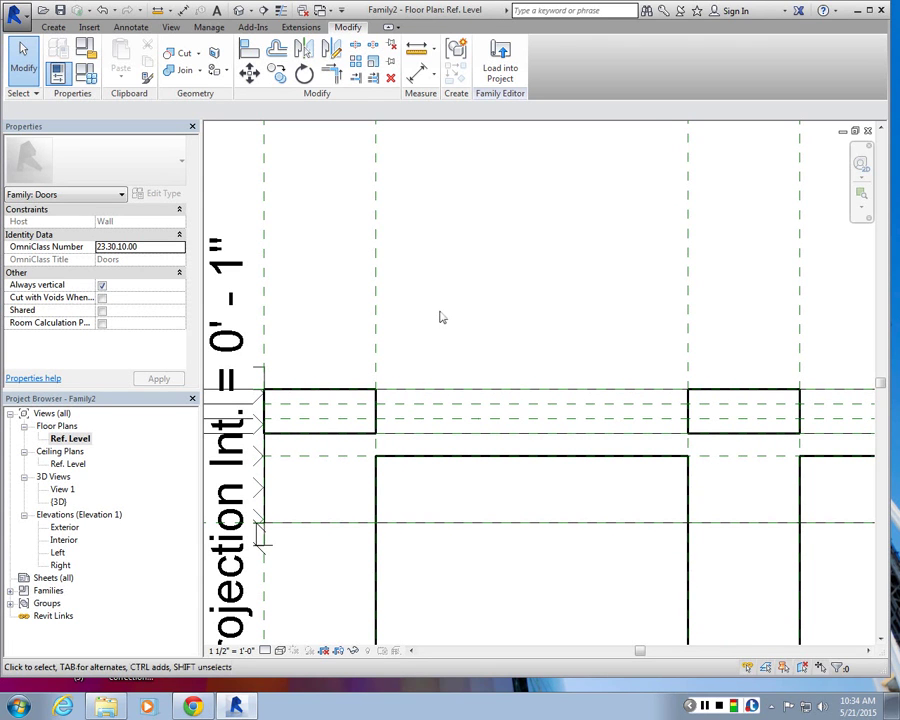
- Stretch both faces of the glass extrusion onto the two inner reference planes within the door panel
{"action": "left_click", "coordinate": [606, 467]}
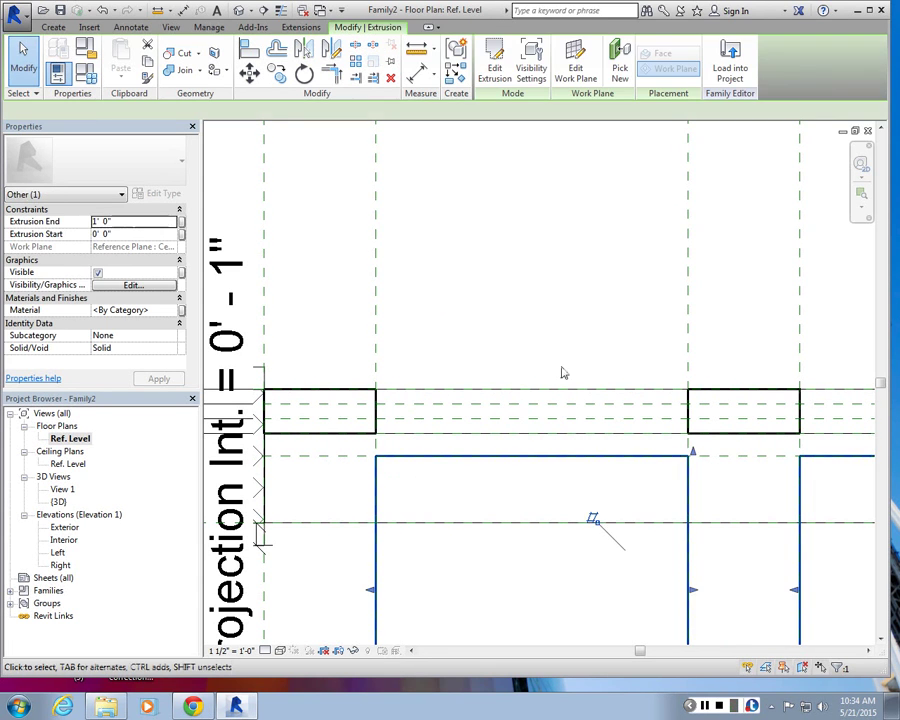
{"action": "scroll", "coordinate": [560, 370], "scroll_direction": "down", "scroll_amount": 2}
{"action": "left_click_drag", "start_coordinate": [621, 410], "coordinate": [628, 364]}
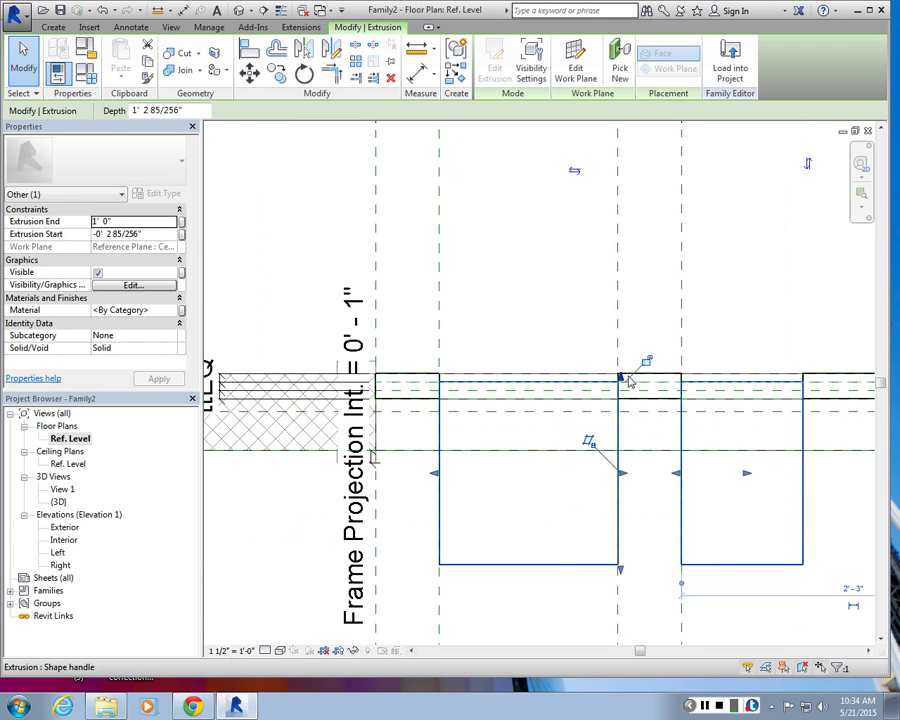
{"action": "left_click_drag", "start_coordinate": [621, 583], "coordinate": [621, 398]}
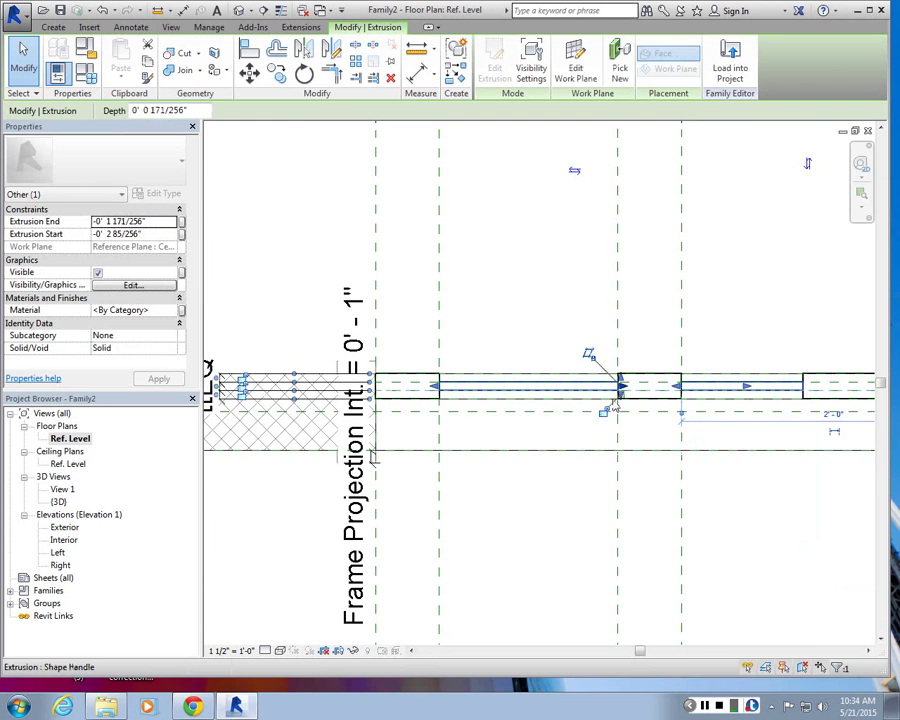
{"action": "left_click", "coordinate": [565, 522]}
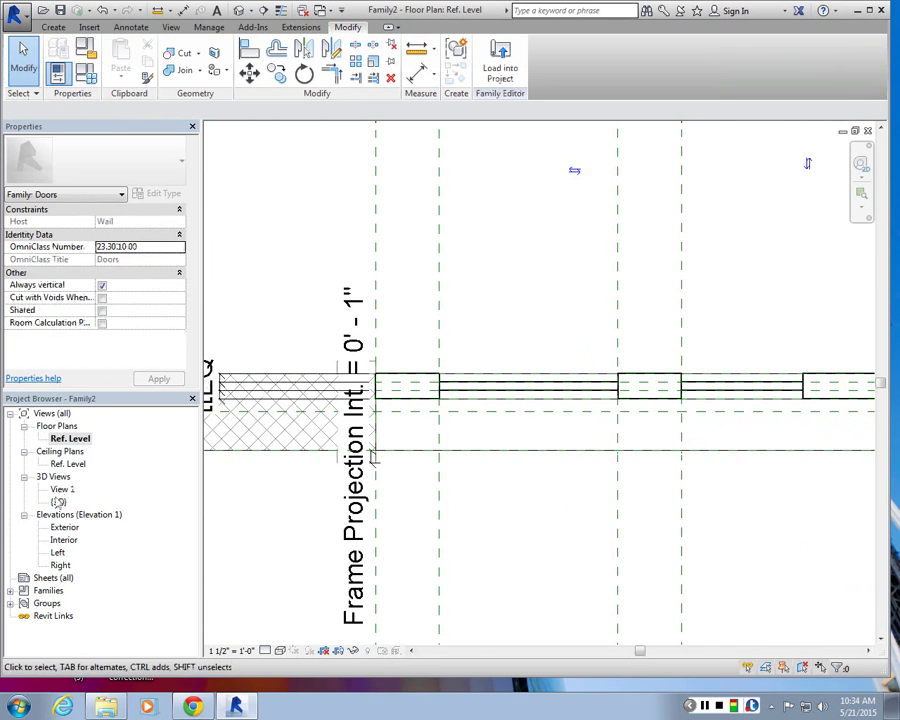
- Open the {3D} view and assign the Glass material to the glass extrusion in the door's rectangular and triangular openings
{"action": "double_click", "coordinate": [58, 501]}
{"action": "middle_click_drag", "start_coordinate": [472, 370], "coordinate": [513, 125]}
{"action": "scroll", "coordinate": [448, 482], "scroll_direction": "down", "scroll_amount": 3}
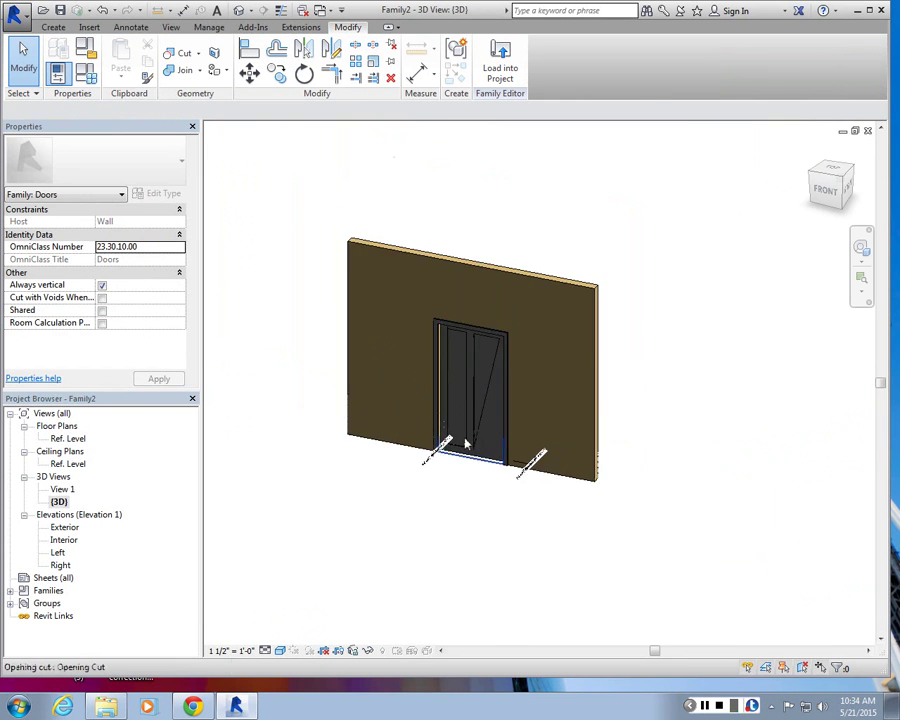
{"action": "scroll", "coordinate": [491, 313], "scroll_direction": "up", "scroll_amount": 3}
{"action": "scroll", "coordinate": [466, 384], "scroll_direction": "down", "scroll_amount": 2}
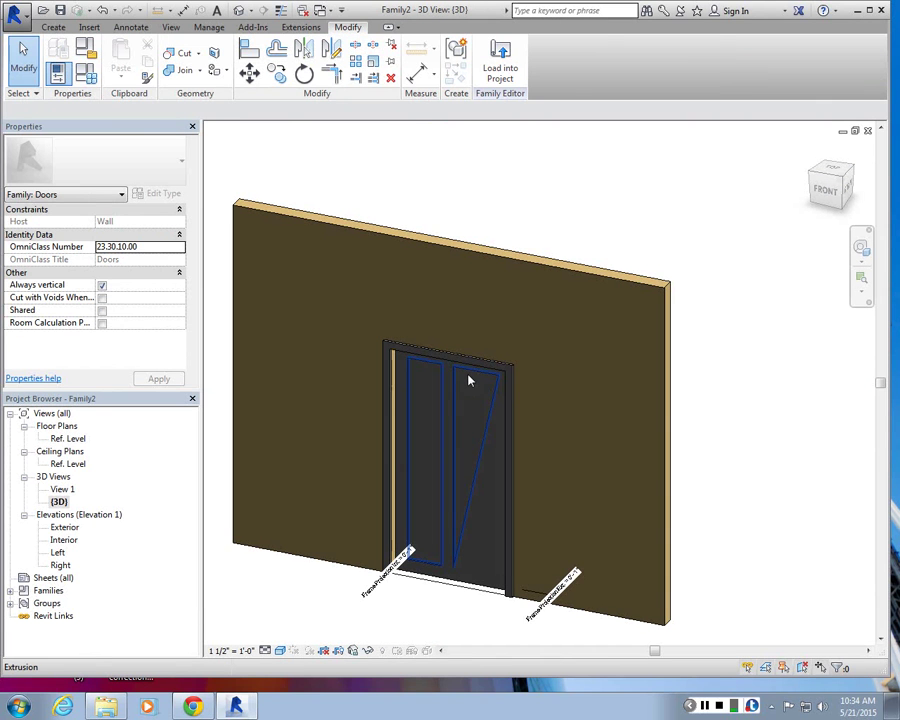
{"action": "left_click", "coordinate": [458, 464]}
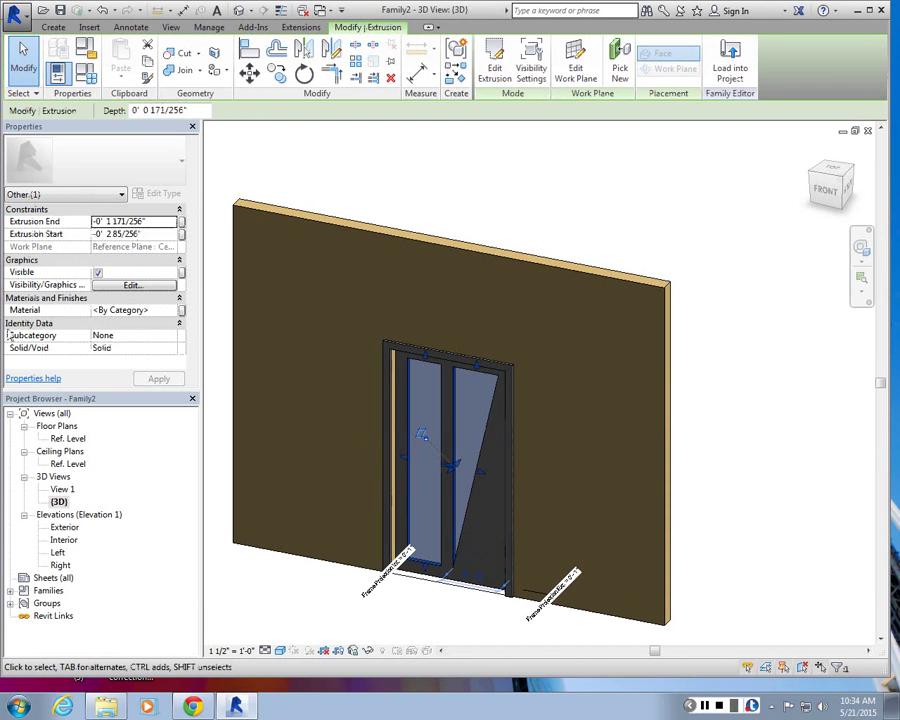
{"action": "left_click", "coordinate": [170, 310]}
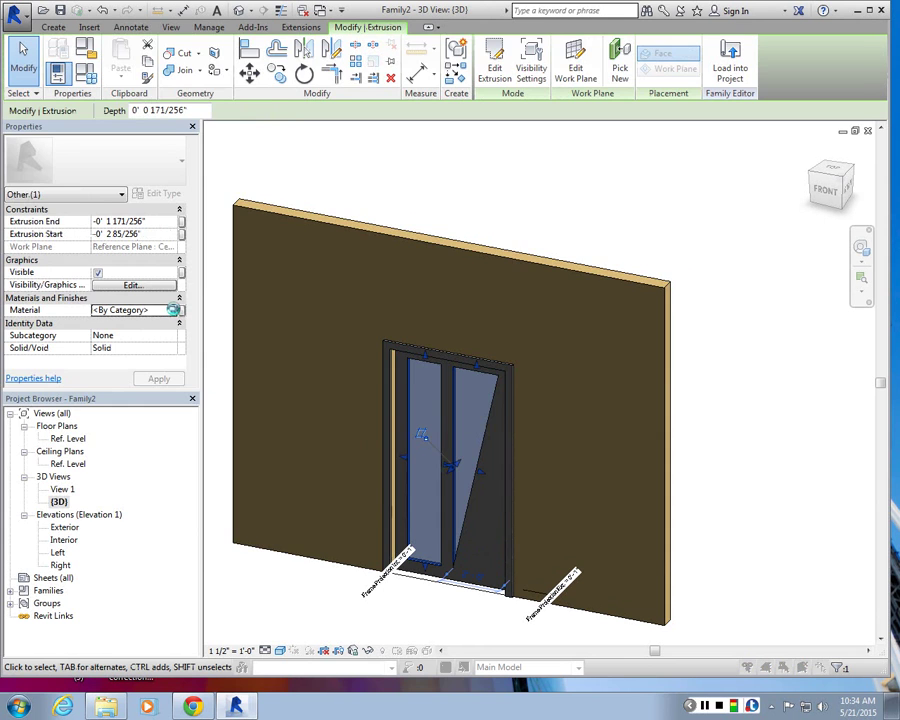
{"action": "left_click", "coordinate": [172, 310]}
{"action": "left_click", "coordinate": [76, 176]}
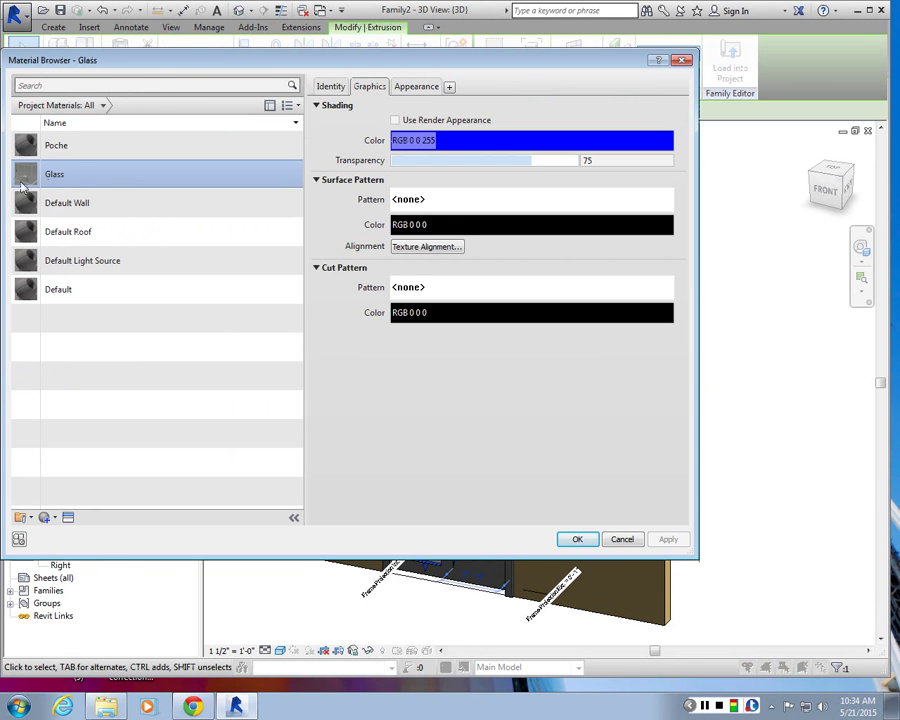
{"action": "left_click", "coordinate": [574, 539]}
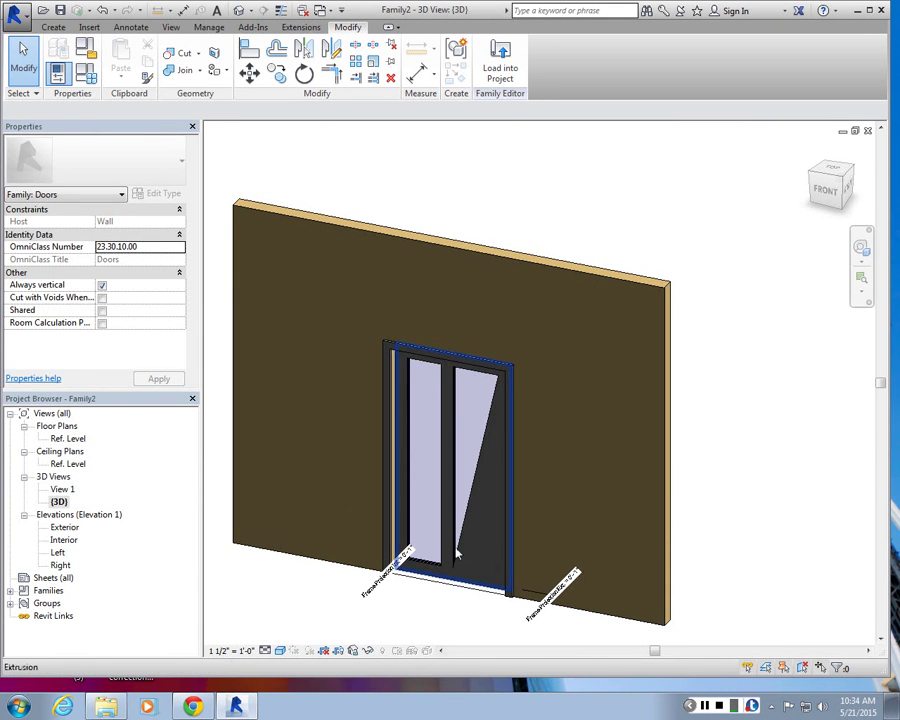
- Set the door_thickness parameter to 0' 4" in the family types, removing the constraints that block the change
{"action": "scroll", "coordinate": [480, 430], "scroll_direction": "down", "scroll_amount": 2}
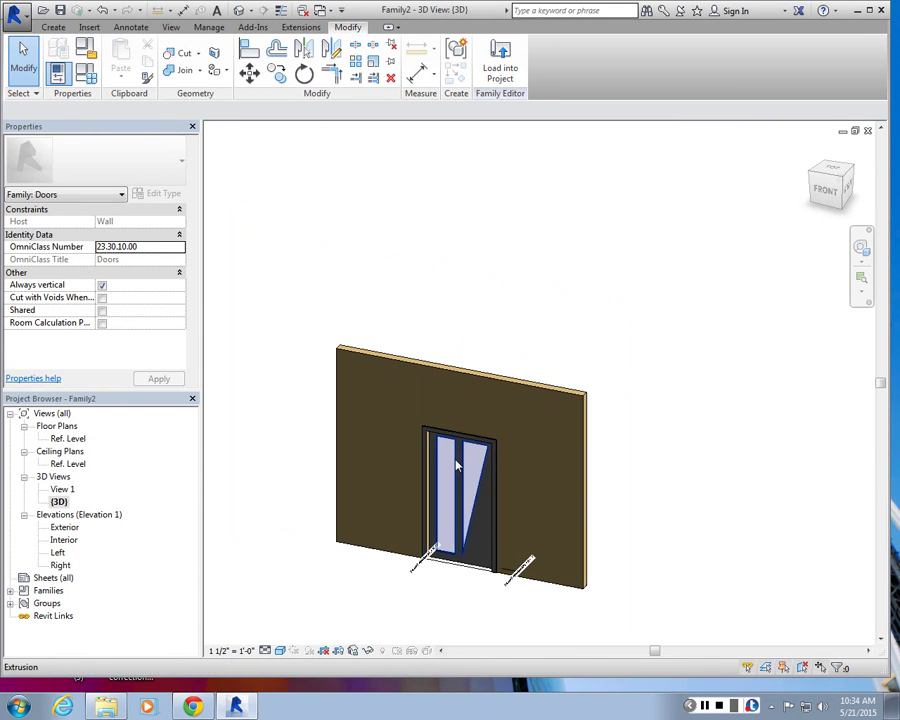
{"action": "scroll", "coordinate": [456, 466], "scroll_direction": "up", "scroll_amount": 3}
{"action": "middle_click_drag", "start_coordinate": [456, 466], "coordinate": [490, 203], "text": "shift"}
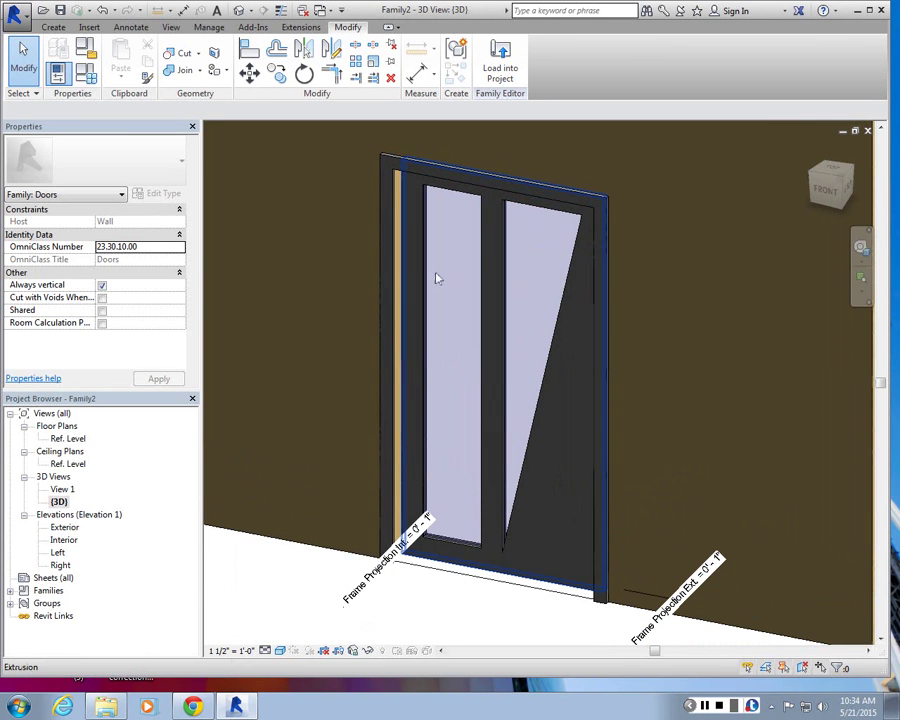
{"action": "left_click", "coordinate": [60, 501]}
{"action": "left_click", "coordinate": [62, 67]}
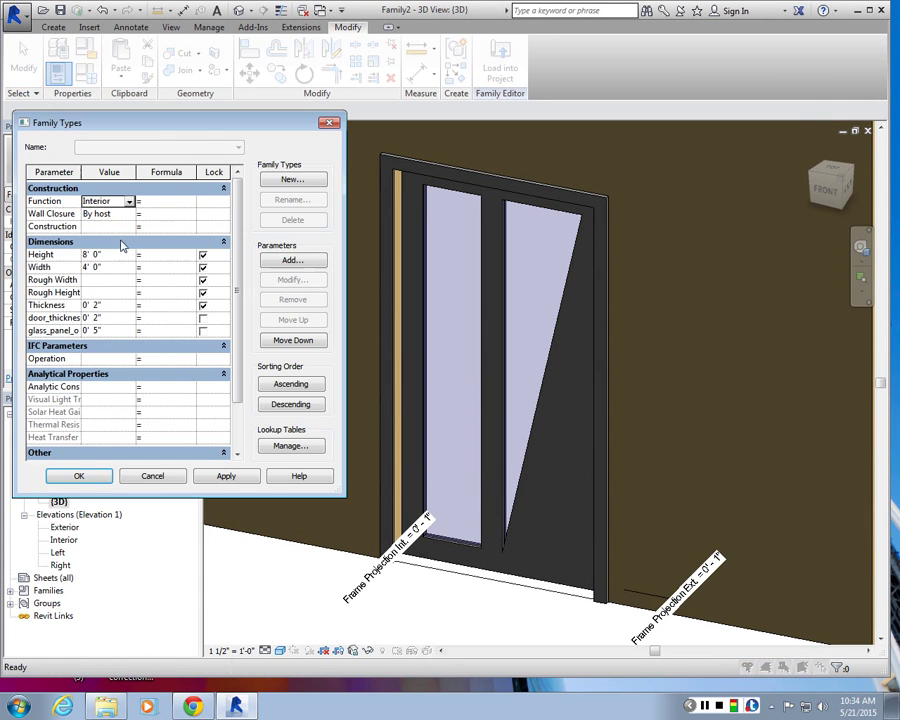
{"action": "left_click", "coordinate": [112, 310]}
{"action": "left_click", "coordinate": [113, 318]}
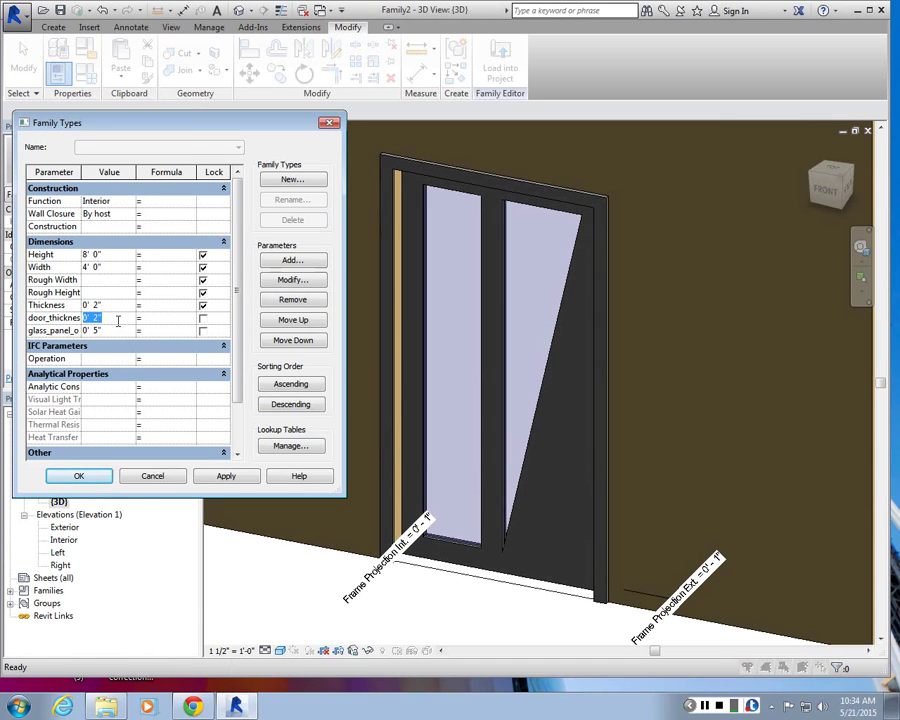
{"action": "type", "text": "4"}
{"action": "key", "text": "Tab"}
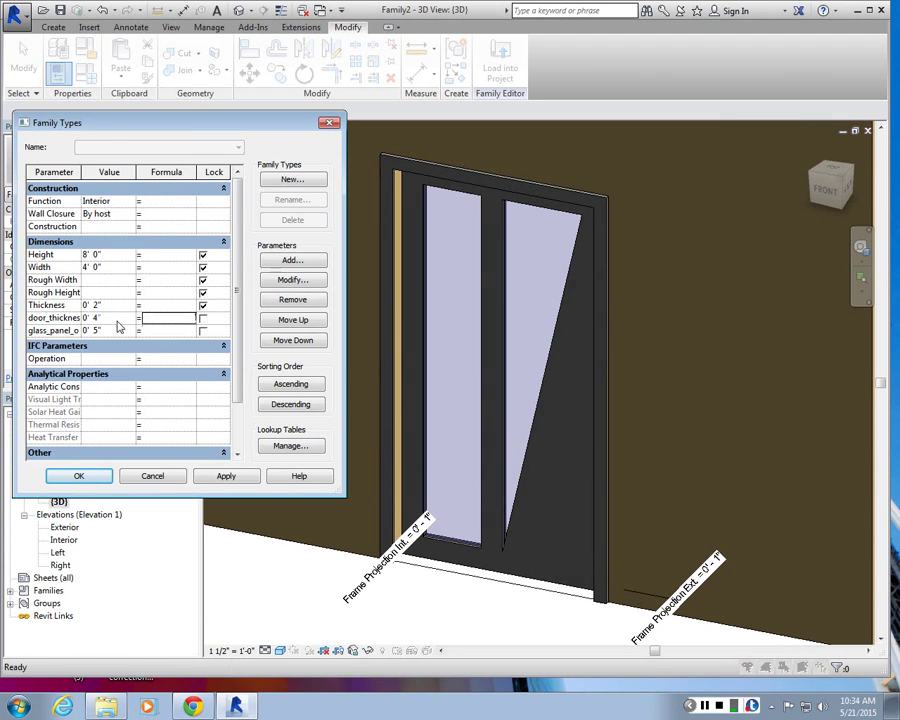
{"action": "left_click", "coordinate": [226, 476]}
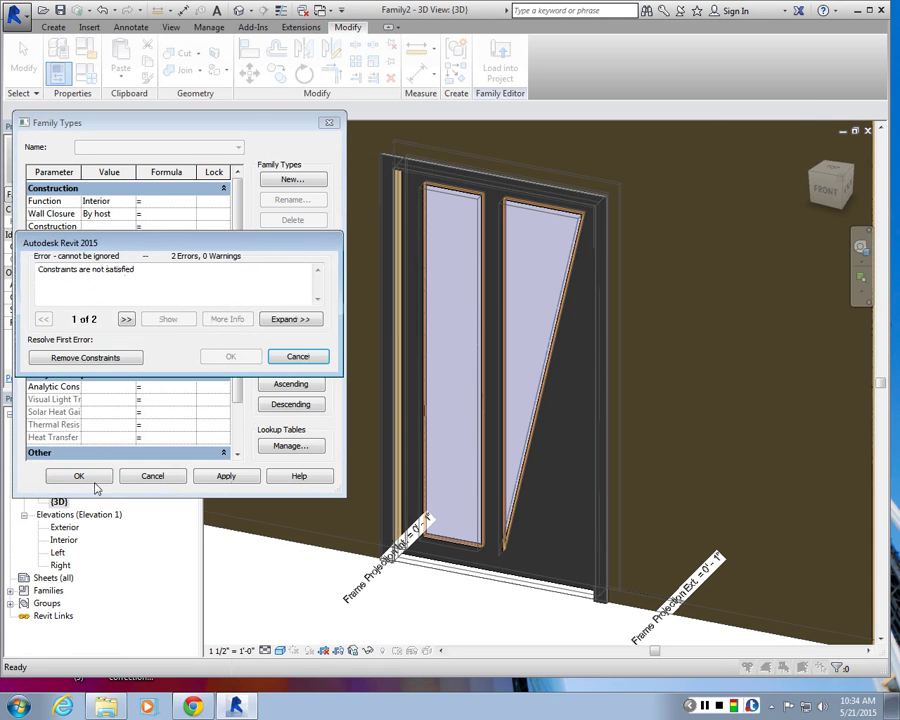
{"action": "left_click", "coordinate": [85, 357]}
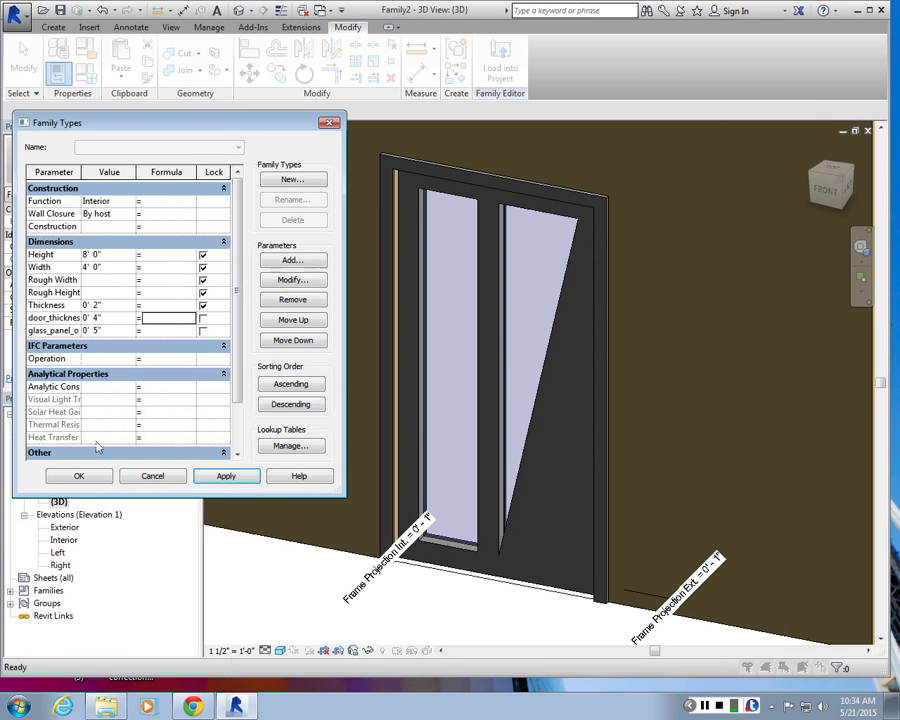
{"action": "left_click", "coordinate": [79, 476]}
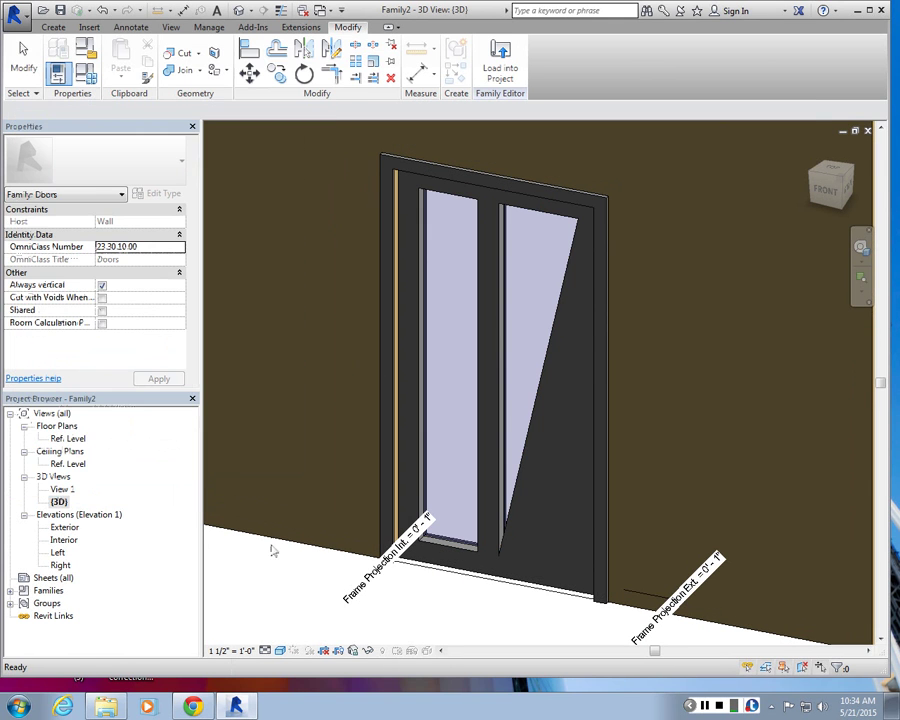
- Open the Ref. Level floor plan and inspect how the glass extrusion sits against the reference planes within the door panel
{"action": "double_click", "coordinate": [68, 438]}
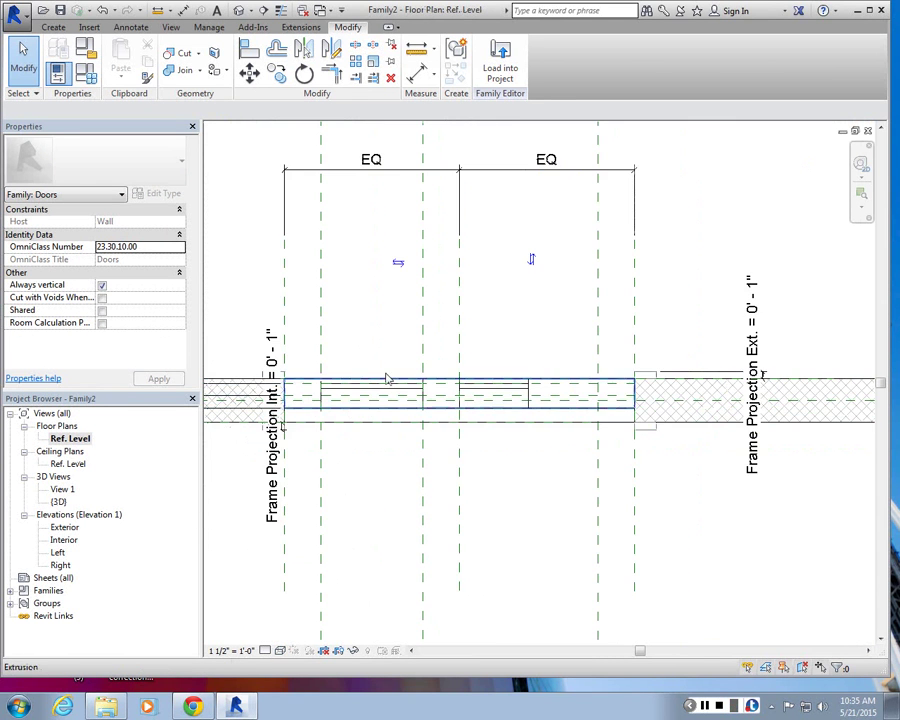
{"action": "scroll", "coordinate": [448, 335], "scroll_direction": "up", "scroll_amount": 3}
{"action": "scroll", "coordinate": [633, 417], "scroll_direction": "down", "scroll_amount": 7}
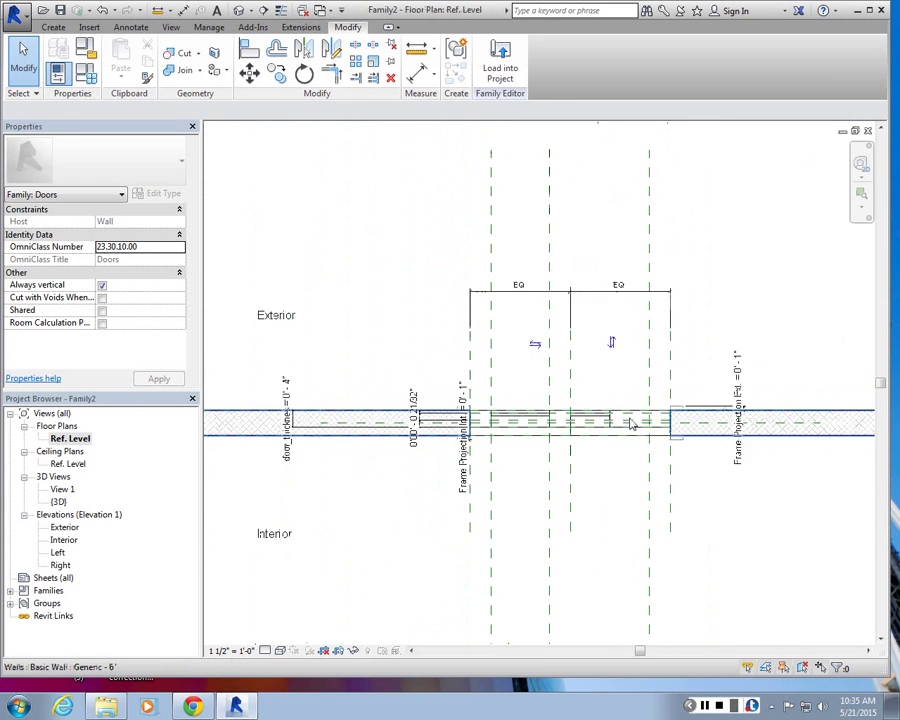
{"action": "scroll", "coordinate": [540, 425], "scroll_direction": "up", "scroll_amount": 2}
{"action": "scroll", "coordinate": [455, 425], "scroll_direction": "up", "scroll_amount": 2}
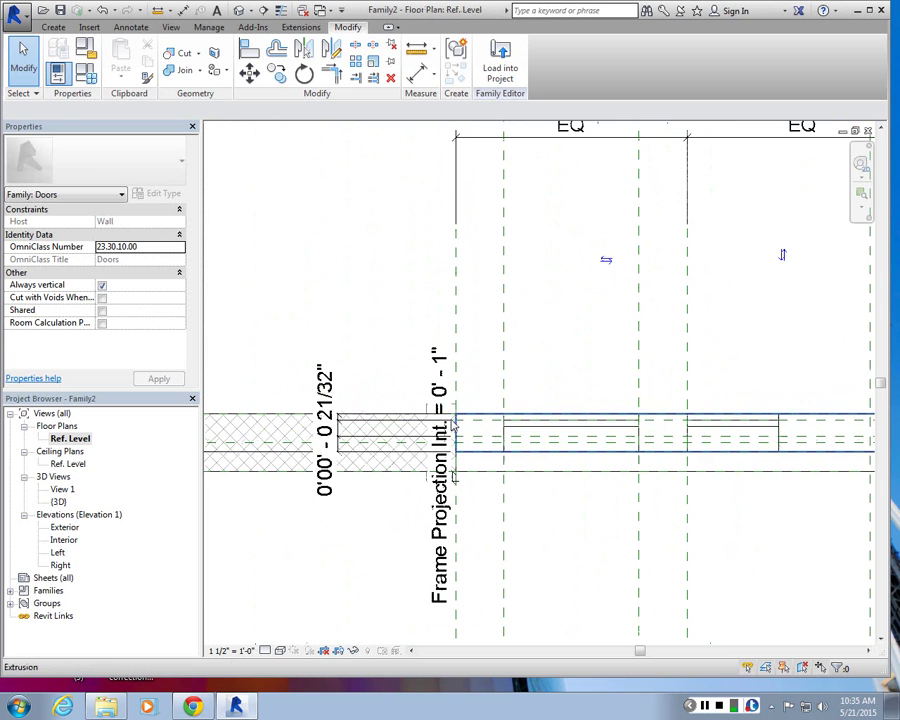
{"action": "left_click", "coordinate": [549, 453]}
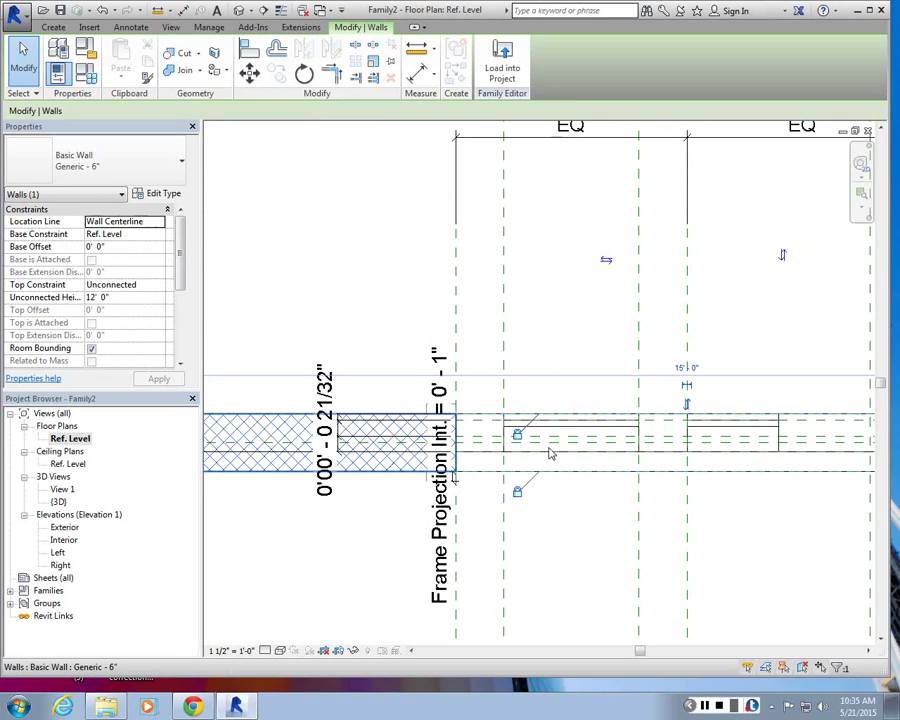
- Examine the door panel and glass extrusions, the reference planes and the existing dimensions in the Ref. Level plan
{"action": "key", "text": "Escape"}
{"action": "middle_click_drag", "start_coordinate": [853, 370], "coordinate": [663, 378]}
{"action": "scroll", "coordinate": [663, 376], "scroll_direction": "up", "scroll_amount": 1}
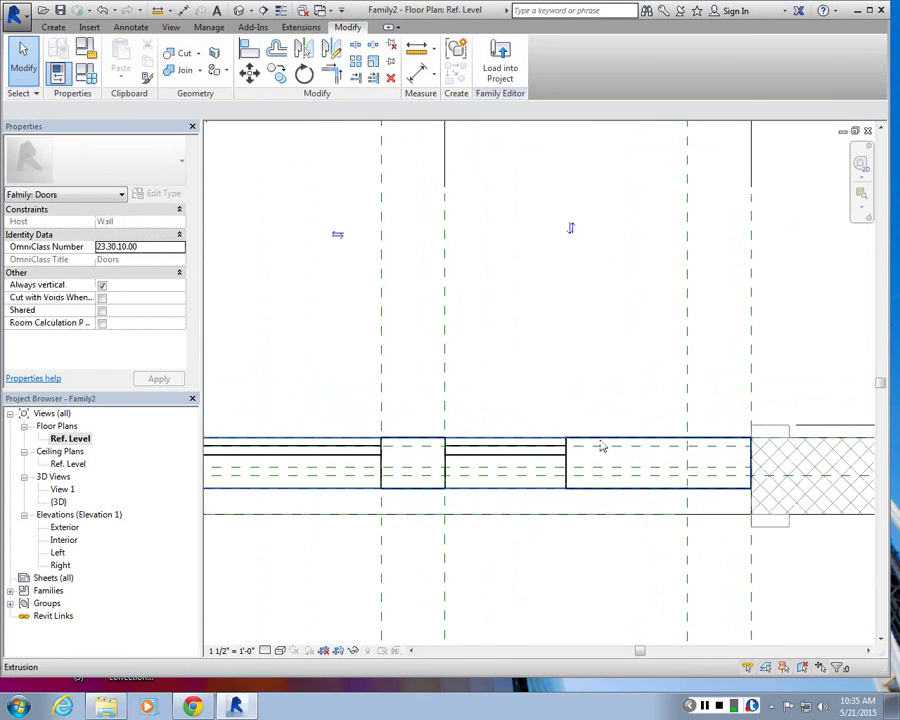
{"action": "left_click", "coordinate": [601, 439]}
{"action": "scroll", "coordinate": [608, 424], "scroll_direction": "down", "scroll_amount": 2}
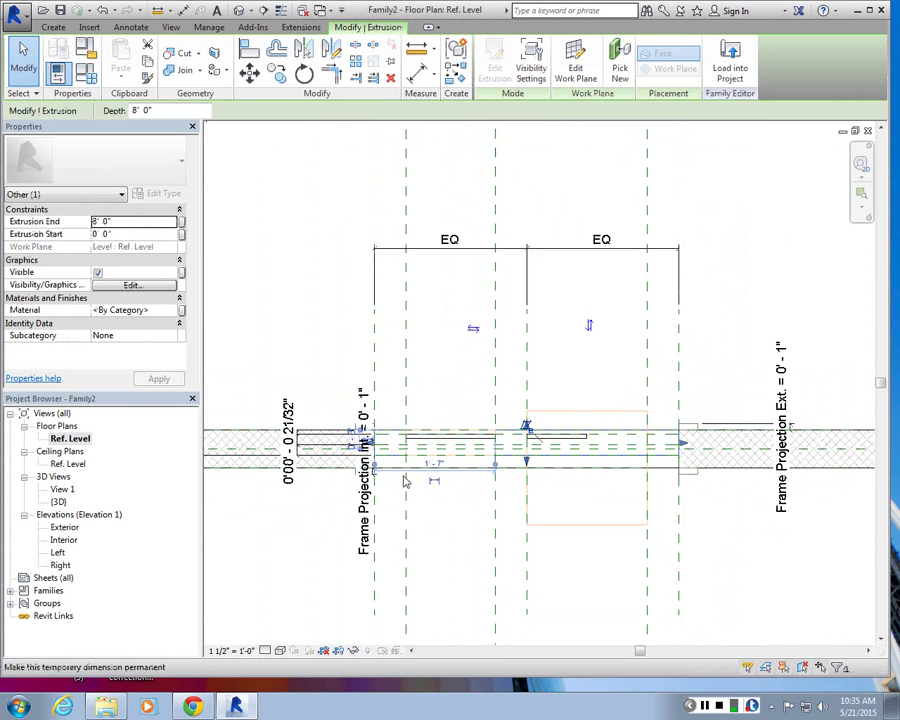
{"action": "scroll", "coordinate": [300, 452], "scroll_direction": "up", "scroll_amount": 2}
{"action": "scroll", "coordinate": [303, 549], "scroll_direction": "down", "scroll_amount": 2}
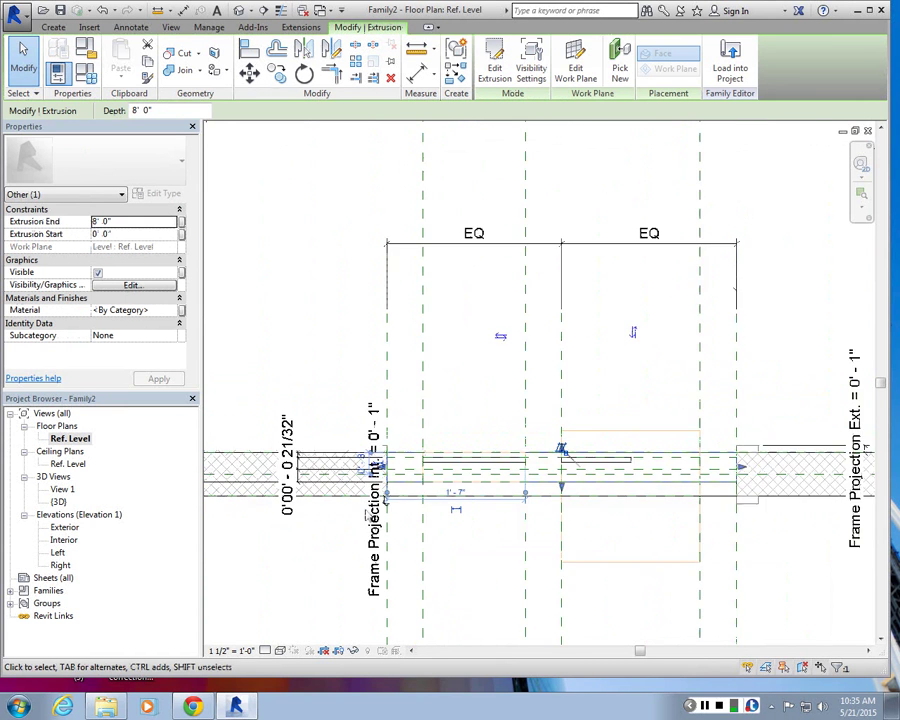
{"action": "left_click", "coordinate": [525, 485]}
{"action": "scroll", "coordinate": [547, 474], "scroll_direction": "up", "scroll_amount": 3}
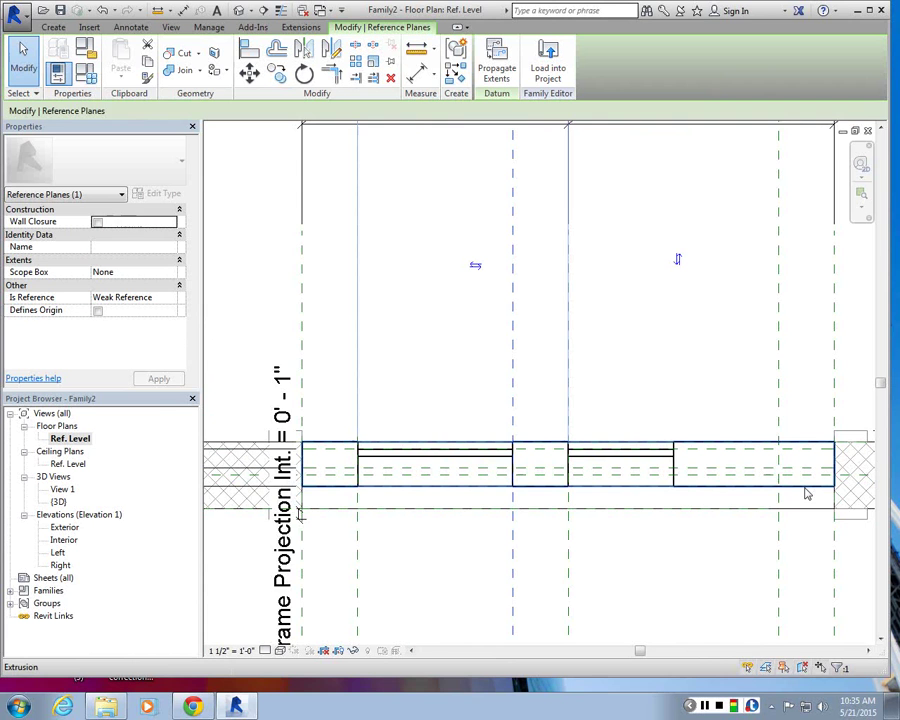
{"action": "scroll", "coordinate": [807, 493], "scroll_direction": "down", "scroll_amount": 2}
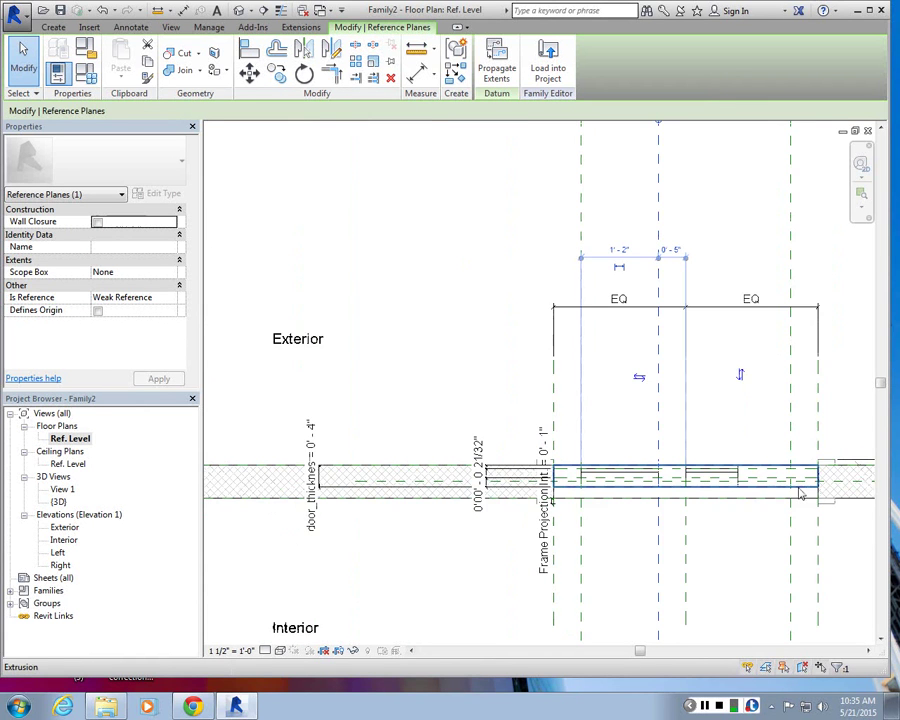
{"action": "scroll", "coordinate": [740, 493], "scroll_direction": "up", "scroll_amount": 2}
{"action": "scroll", "coordinate": [528, 470], "scroll_direction": "up", "scroll_amount": 2}
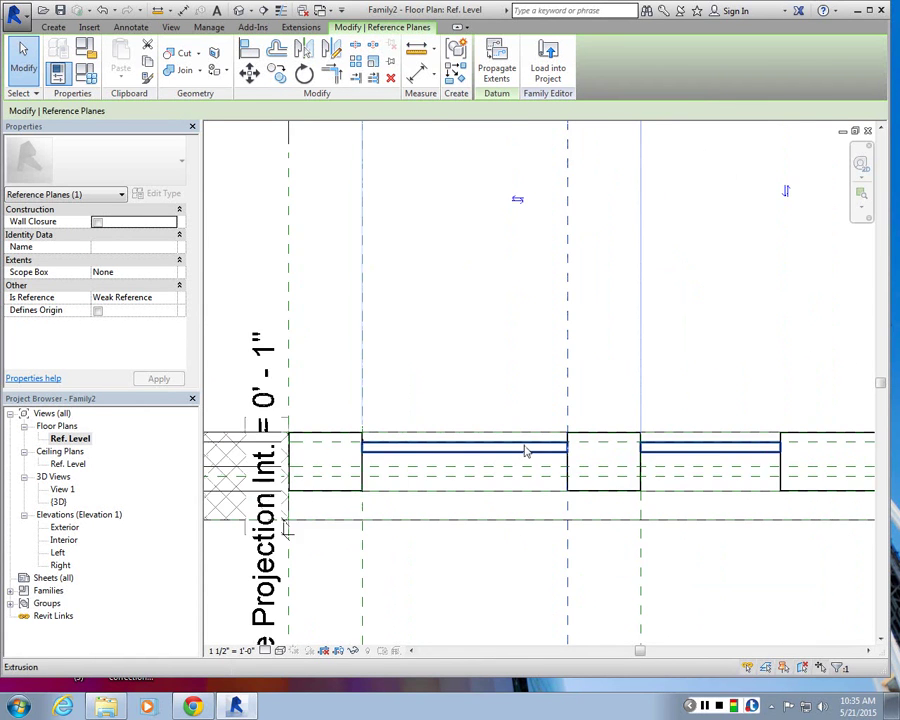
- Delete the multi-segment dimension string that spans the door panel's thickness beside the interior frame projection dimension
{"action": "scroll", "coordinate": [351, 463], "scroll_direction": "down", "scroll_amount": 2}
{"action": "scroll", "coordinate": [351, 463], "scroll_direction": "up", "scroll_amount": 2}
{"action": "left_click", "coordinate": [351, 463]}
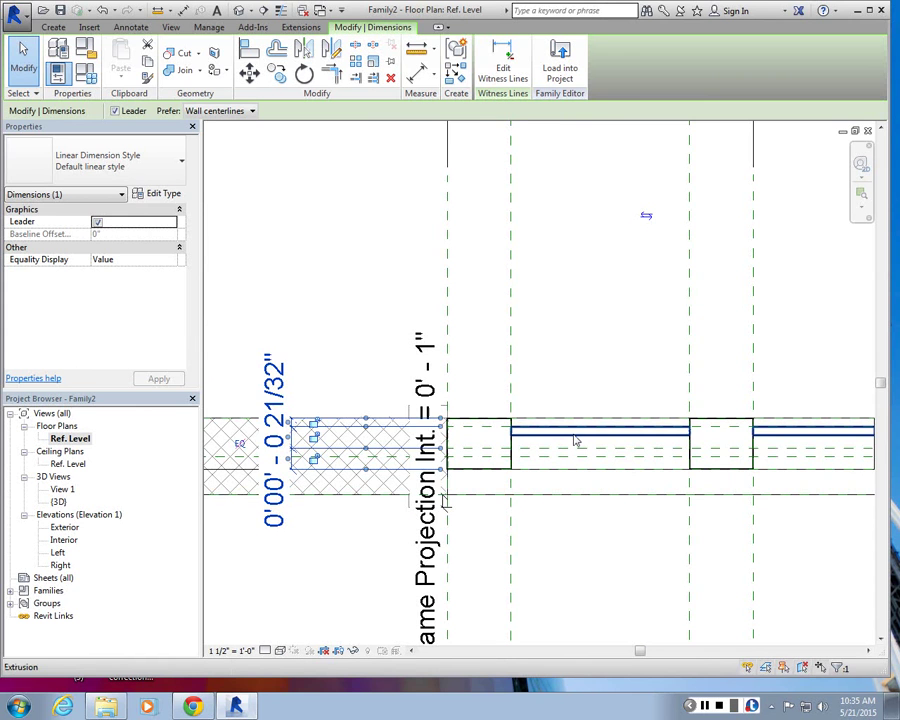
{"action": "scroll", "coordinate": [317, 334], "scroll_direction": "down", "scroll_amount": 2}
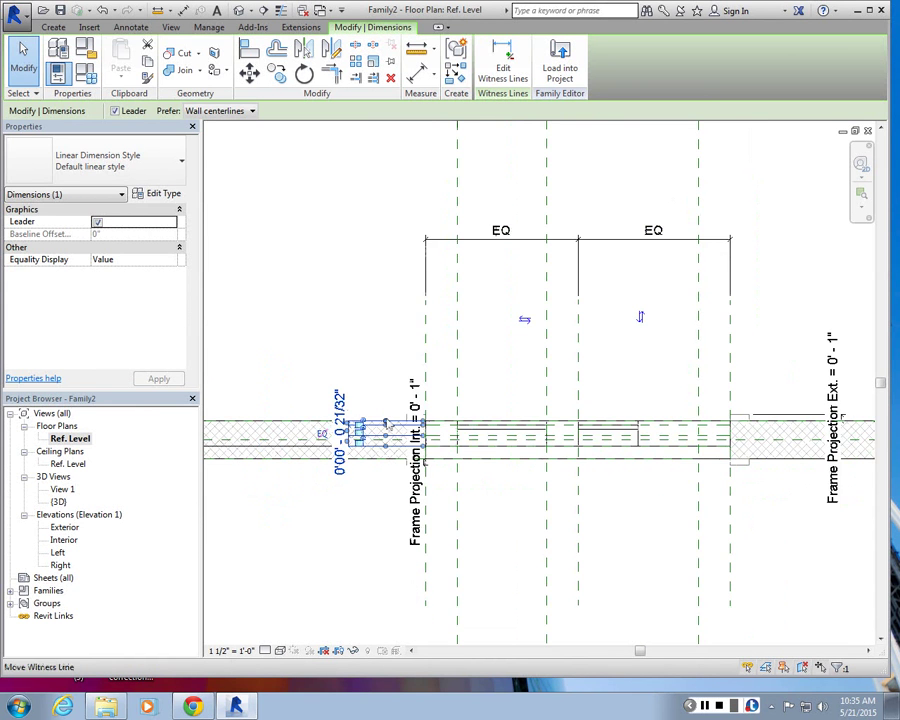
{"action": "scroll", "coordinate": [344, 368], "scroll_direction": "up", "scroll_amount": 2}
{"action": "left_click", "coordinate": [344, 368]}
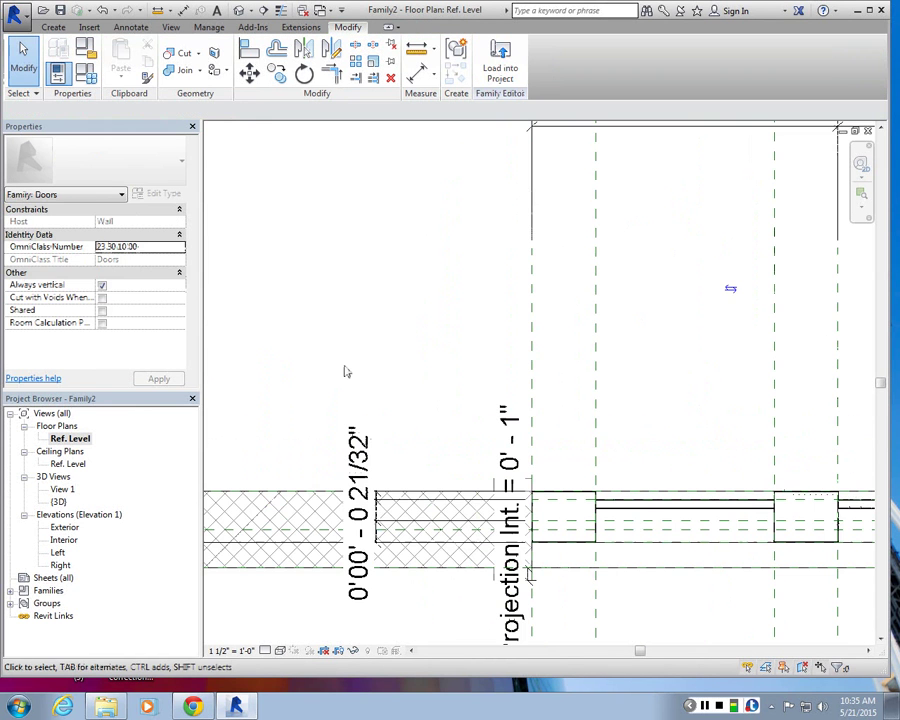
{"action": "left_click", "coordinate": [381, 512]}
{"action": "left_click", "coordinate": [572, 360]}
- Add an aligned dimension between the Exterior reference plane and the reference plane at the glass panel's outer face
{"action": "scroll", "coordinate": [602, 394], "scroll_direction": "up", "scroll_amount": 3}
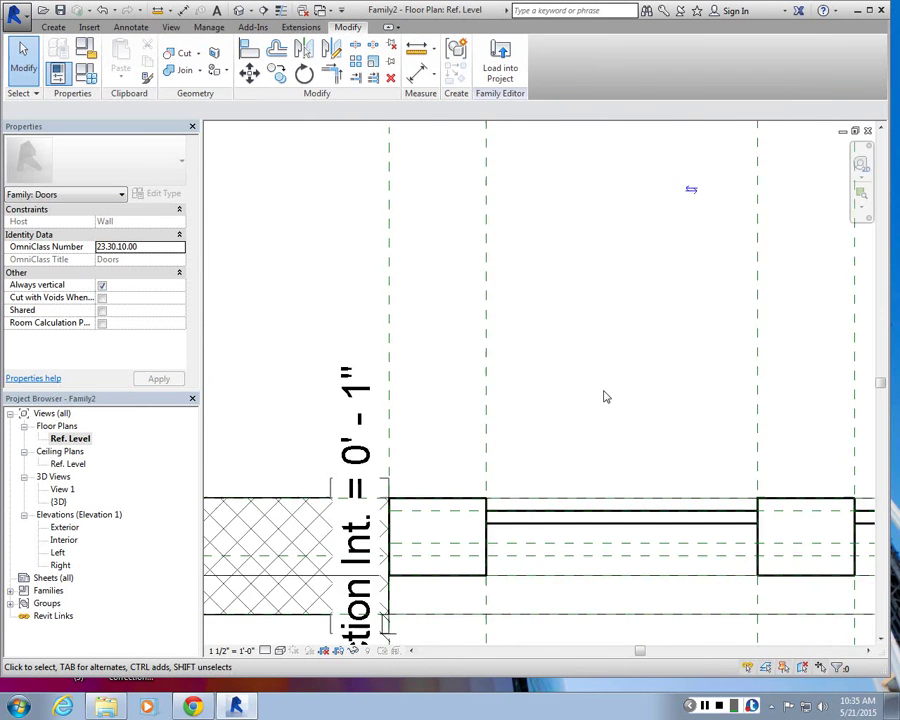
{"action": "key", "text": "d"}
{"action": "key", "text": "i"}
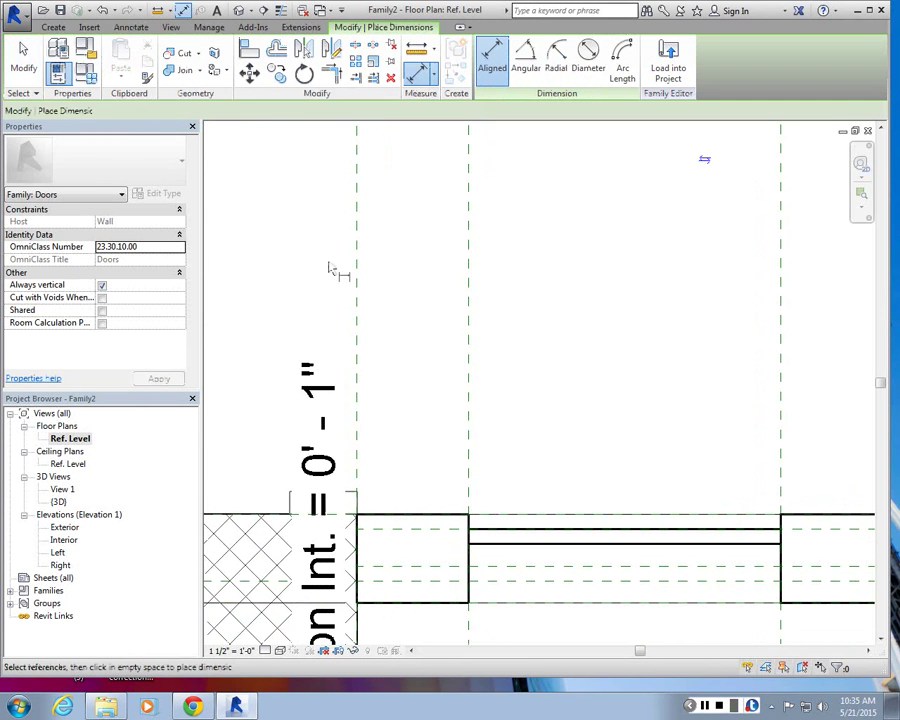
{"action": "scroll", "coordinate": [317, 534], "scroll_direction": "up", "scroll_amount": 2}
{"action": "left_click", "coordinate": [321, 533]}
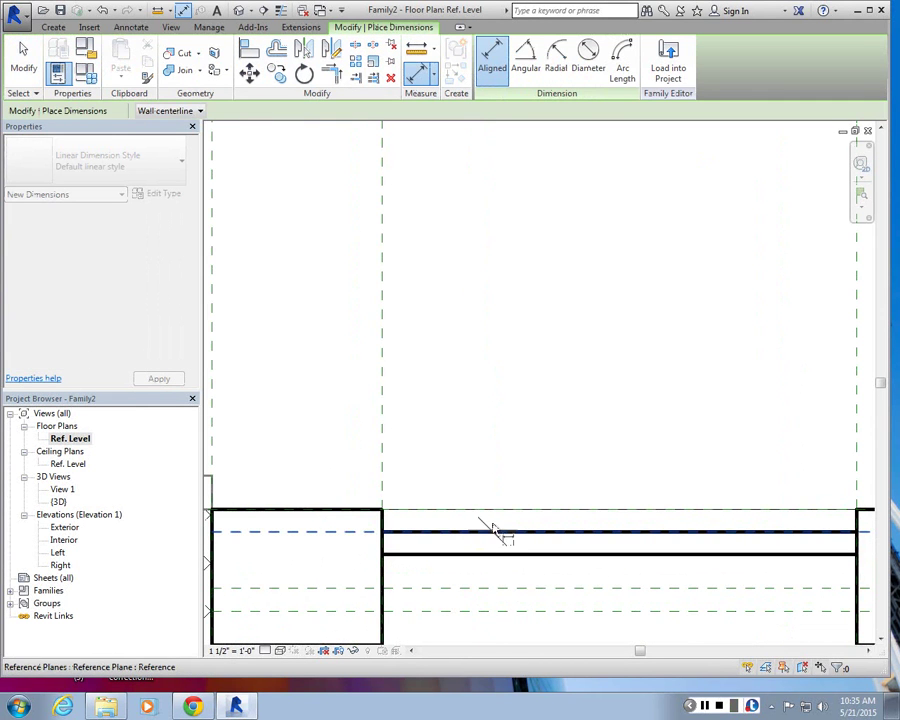
{"action": "key", "text": "Tab"}
{"action": "left_click", "coordinate": [470, 512]}
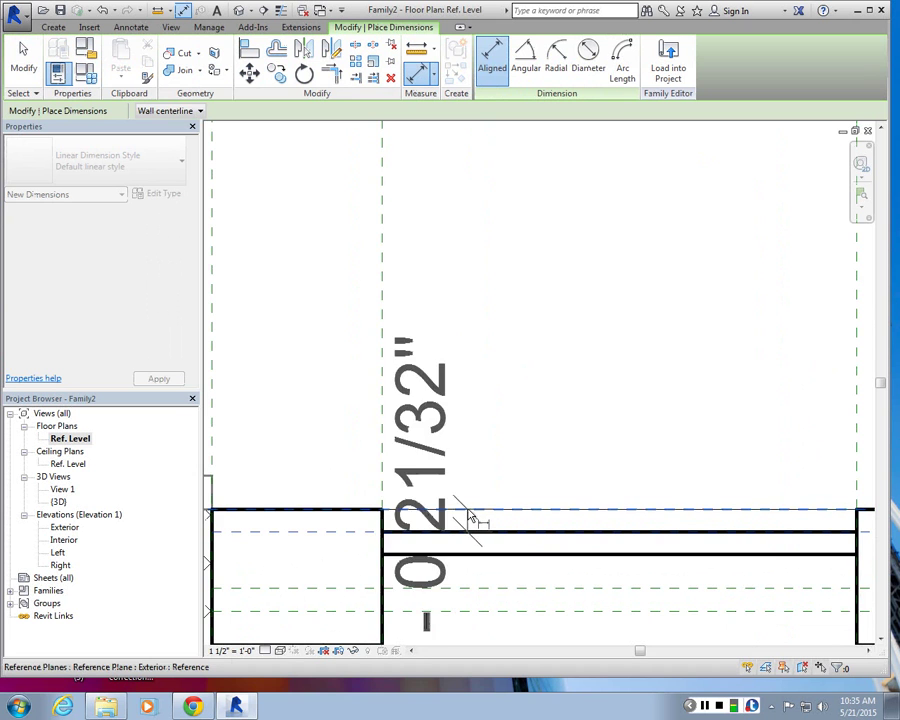
{"action": "scroll", "coordinate": [560, 518], "scroll_direction": "down", "scroll_amount": 2}
{"action": "left_click", "coordinate": [265, 530]}
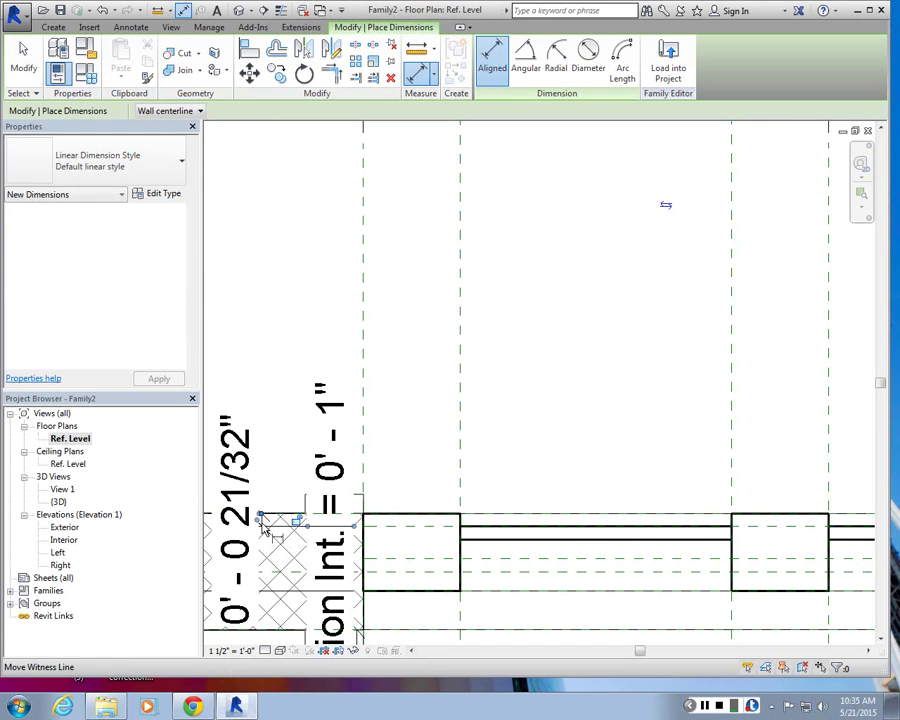
- Set the distance from the Exterior reference plane to the glass panel's outer reference plane to 0.5"
{"action": "key", "text": "Escape"}
{"action": "left_click", "coordinate": [252, 524]}
{"action": "scroll", "coordinate": [252, 525], "scroll_direction": "up", "scroll_amount": 2}
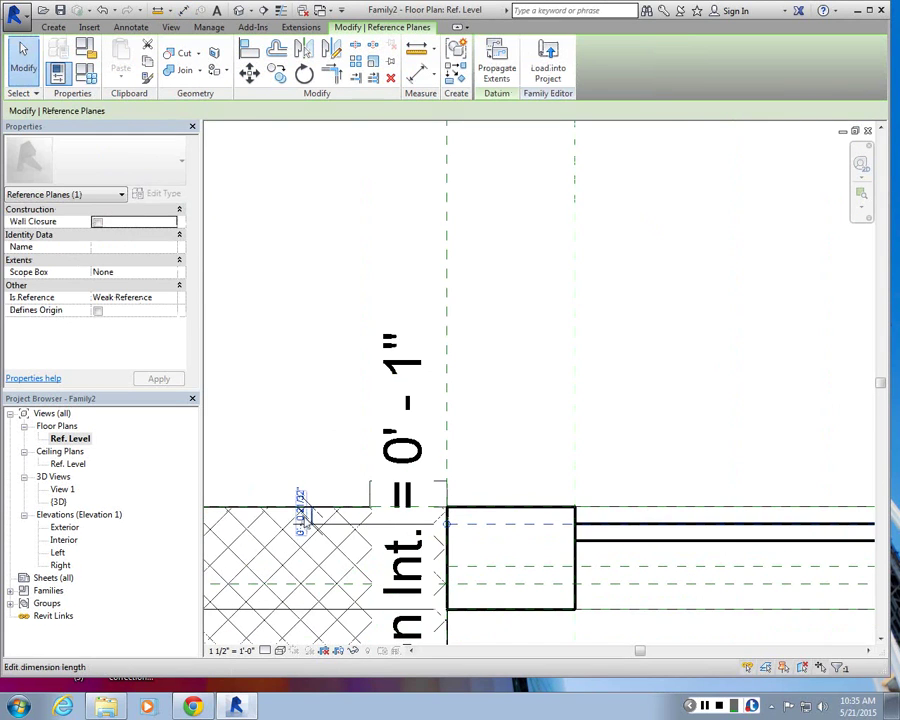
{"action": "left_click", "coordinate": [301, 514]}
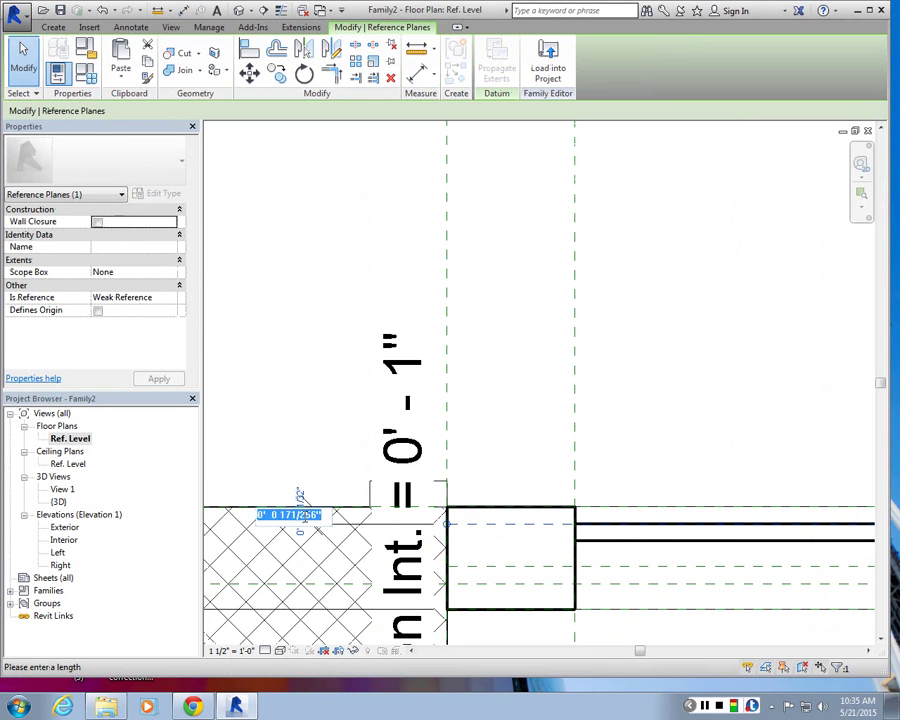
{"action": "type", "text": "0.5\""}
{"action": "key", "text": "Return"}
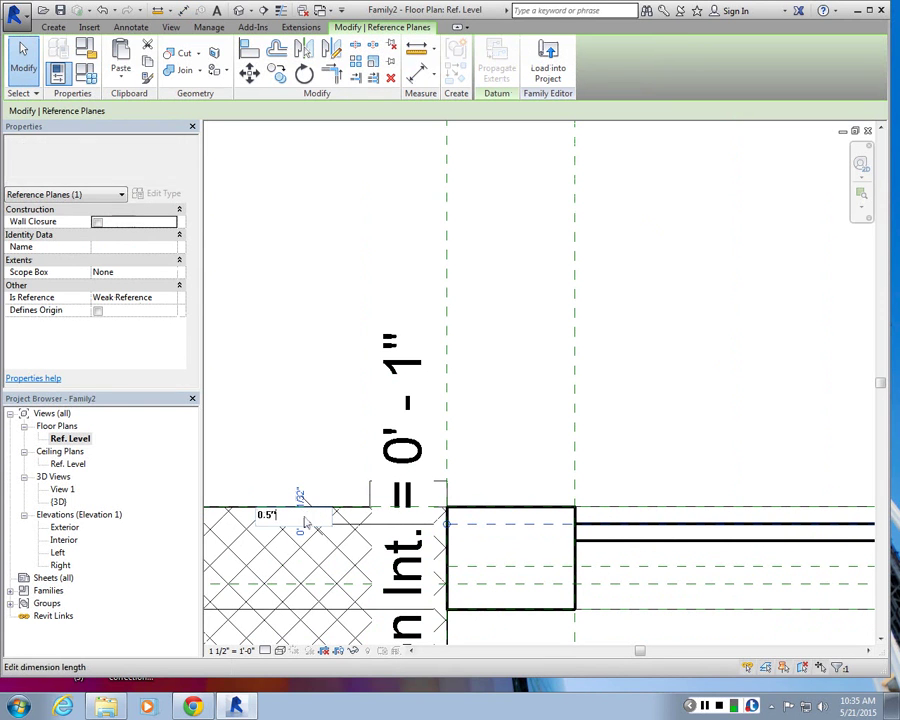
{"action": "scroll", "coordinate": [365, 418], "scroll_direction": "down", "scroll_amount": 3}
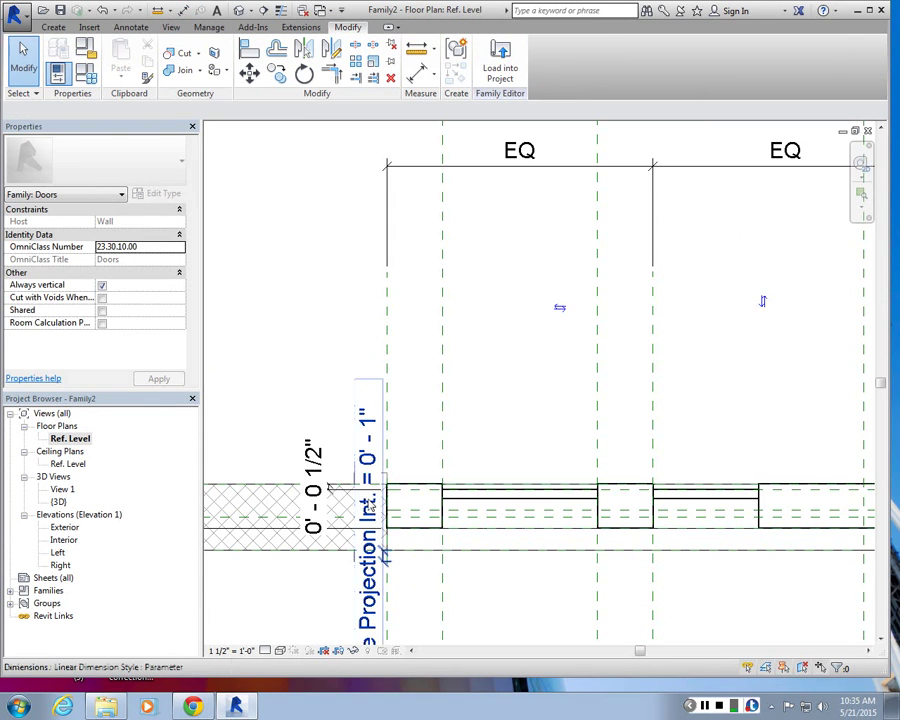
{"action": "left_click", "coordinate": [328, 486]}
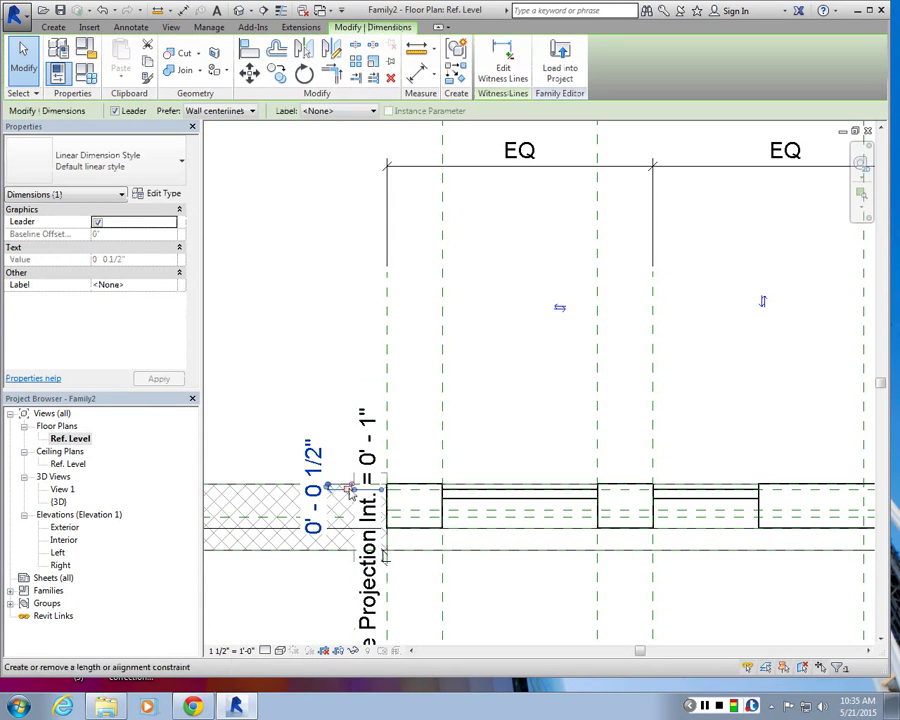
{"action": "left_click", "coordinate": [328, 390]}
{"action": "scroll", "coordinate": [468, 502], "scroll_direction": "up", "scroll_amount": 2}
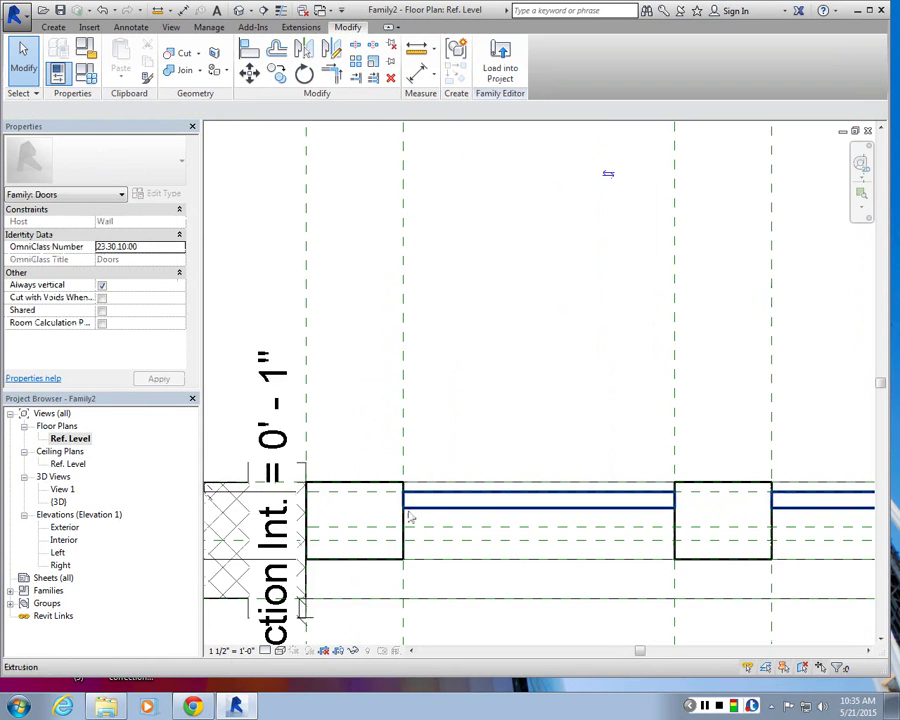
- Move the next reference plane inside the door panel into alignment with the glass panel's inner face
{"action": "scroll", "coordinate": [446, 514], "scroll_direction": "down", "scroll_amount": 2}
{"action": "scroll", "coordinate": [450, 516], "scroll_direction": "up", "scroll_amount": 2}
{"action": "left_click", "coordinate": [453, 525]}
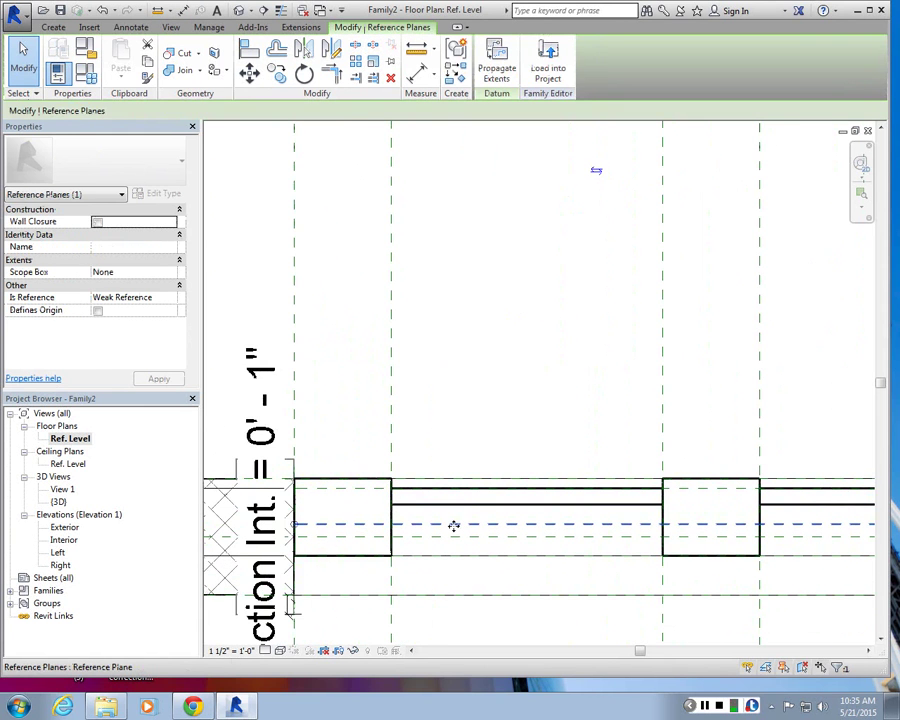
{"action": "scroll", "coordinate": [538, 527], "scroll_direction": "down", "scroll_amount": 1}
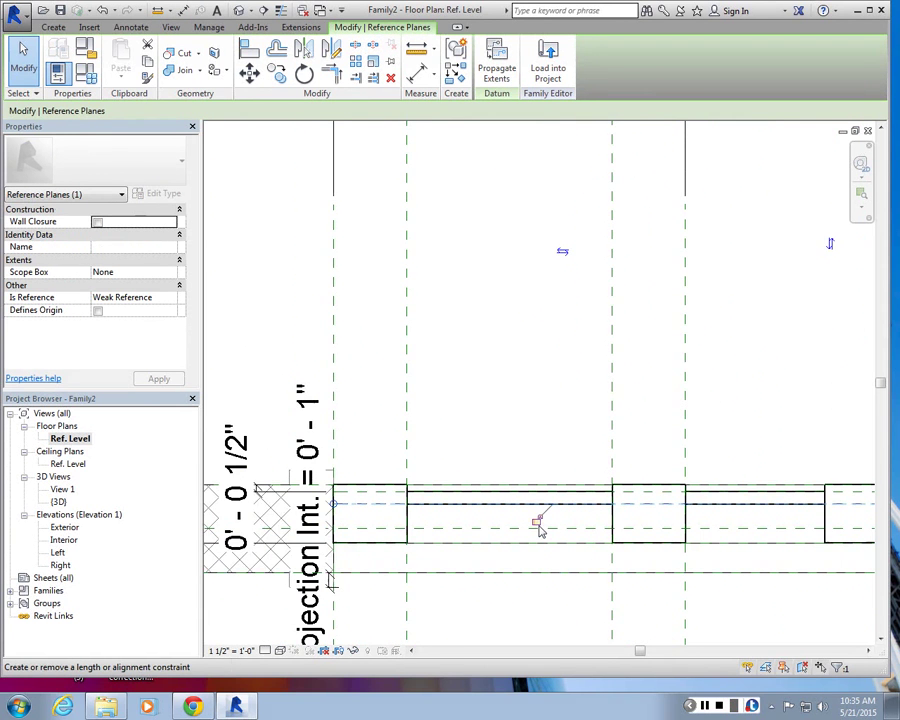
{"action": "key", "text": "Escape"}
{"action": "scroll", "coordinate": [375, 495], "scroll_direction": "up", "scroll_amount": 3}
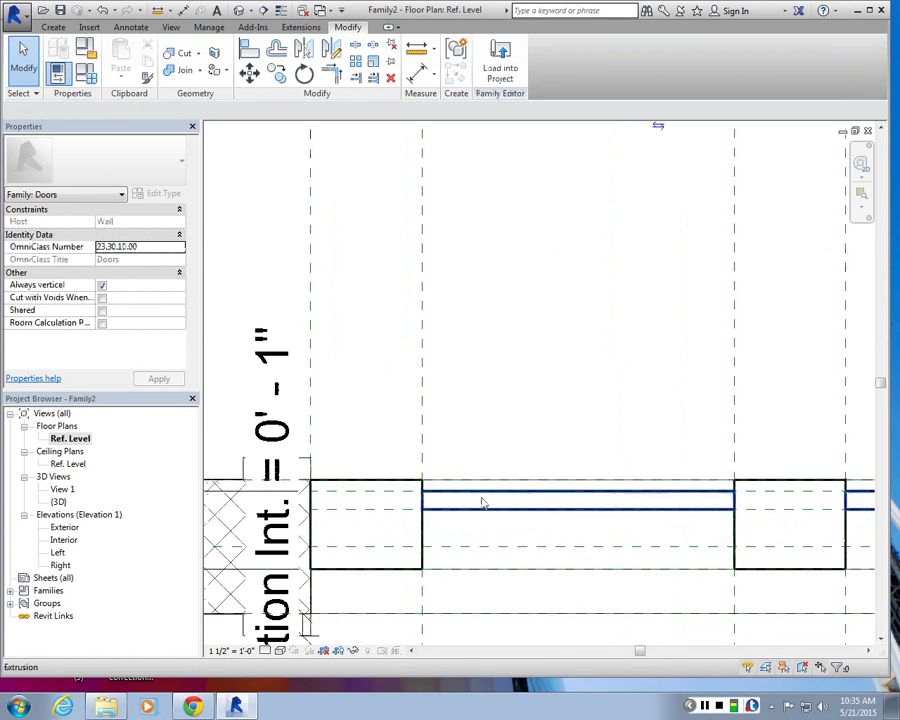
- Add an aligned dimension between the two reference planes at the glass panel's outer and inner faces
{"action": "scroll", "coordinate": [482, 502], "scroll_direction": "down", "scroll_amount": 4}
{"action": "scroll", "coordinate": [350, 501], "scroll_direction": "up", "scroll_amount": 2}
{"action": "left_click", "coordinate": [131, 27]}
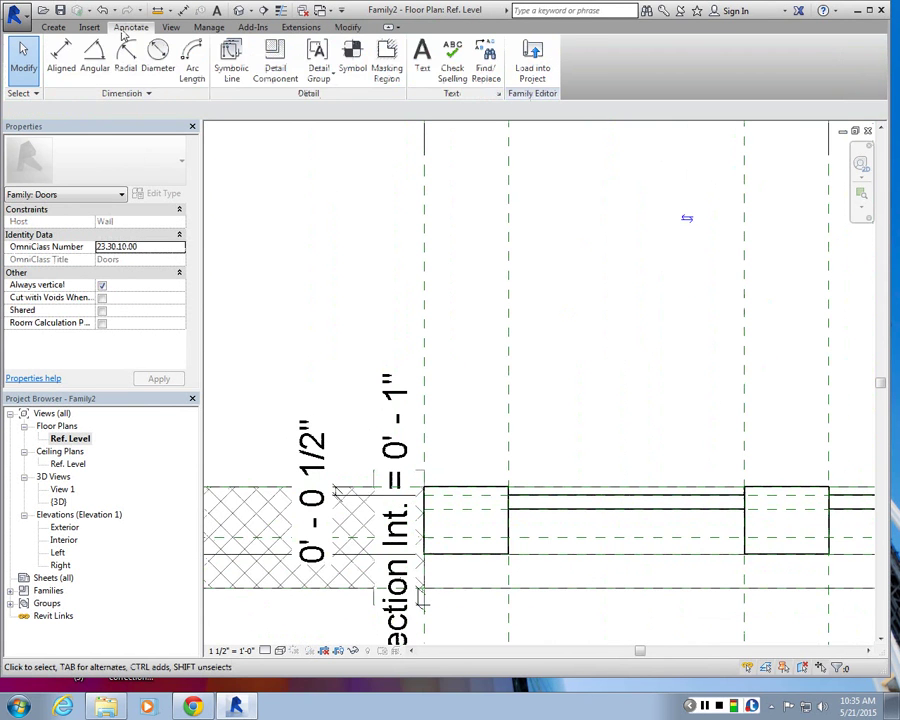
{"action": "left_click", "coordinate": [70, 50]}
{"action": "scroll", "coordinate": [456, 544], "scroll_direction": "up", "scroll_amount": 2}
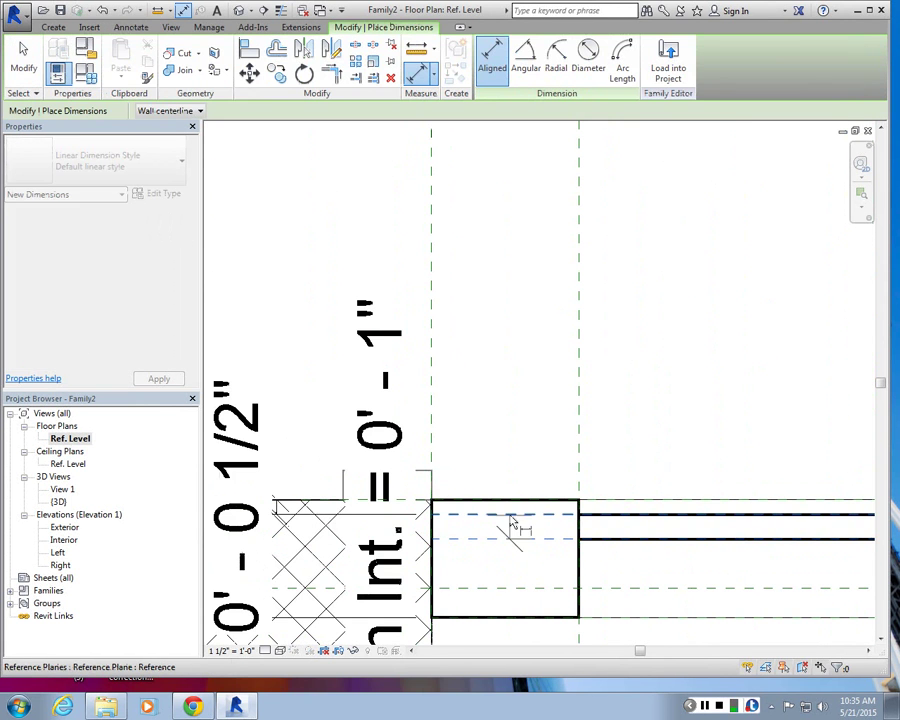
{"action": "left_click", "coordinate": [512, 524]}
{"action": "scroll", "coordinate": [452, 488], "scroll_direction": "down", "scroll_amount": 1}
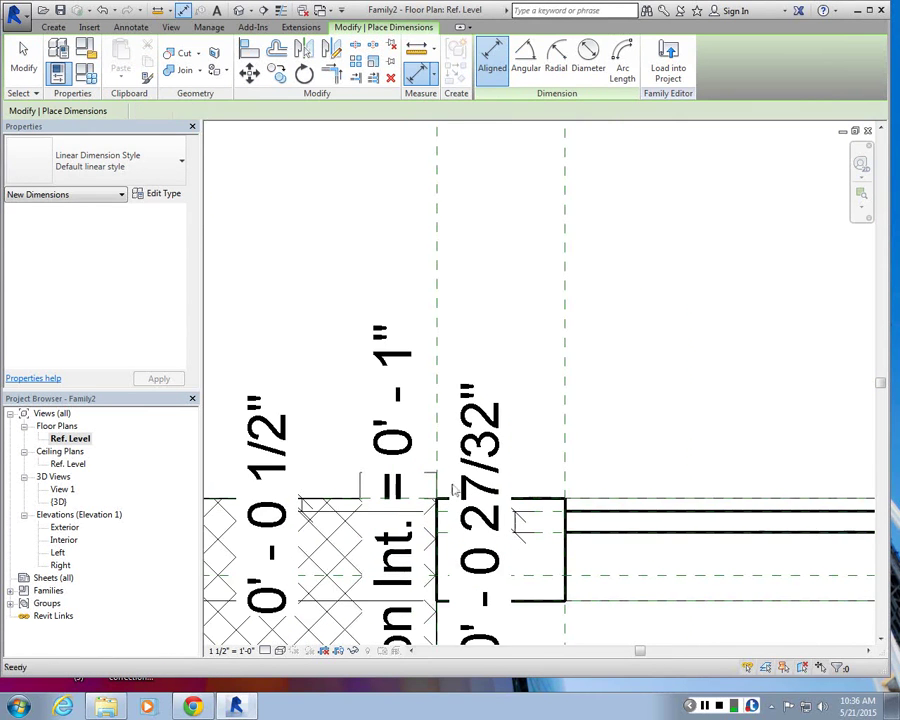
{"action": "key", "text": "Escape"}
{"action": "scroll", "coordinate": [452, 488], "scroll_direction": "up", "scroll_amount": 1}
{"action": "left_click", "coordinate": [459, 518]}
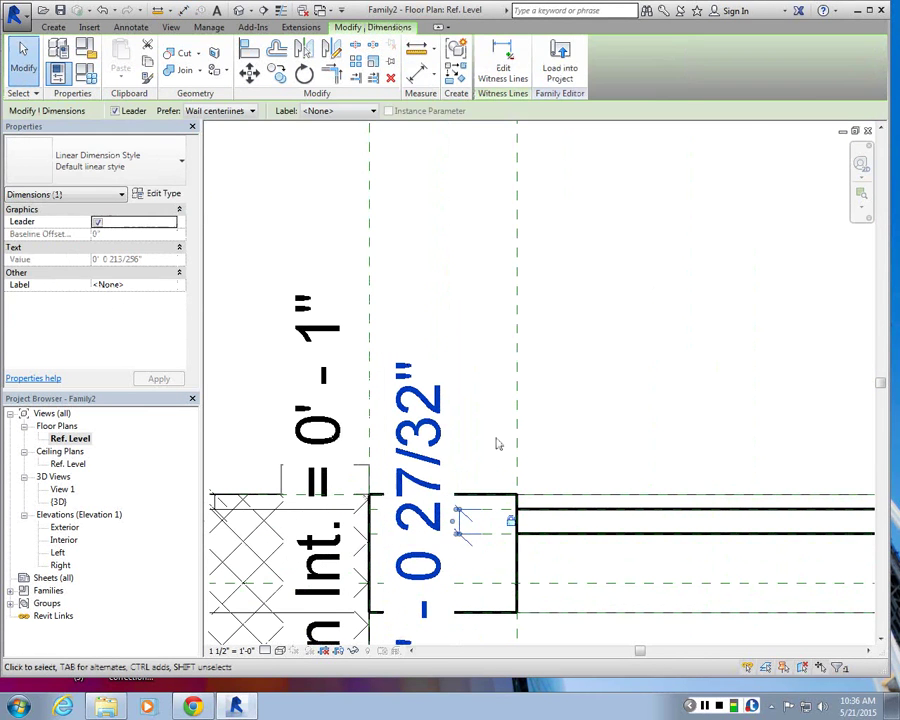
{"action": "key", "text": "Escape"}
- Set the family's door_thickness parameter to 3" and apply it to the model
{"action": "scroll", "coordinate": [497, 443], "scroll_direction": "down", "scroll_amount": 3}
{"action": "left_click", "coordinate": [74, 72]}
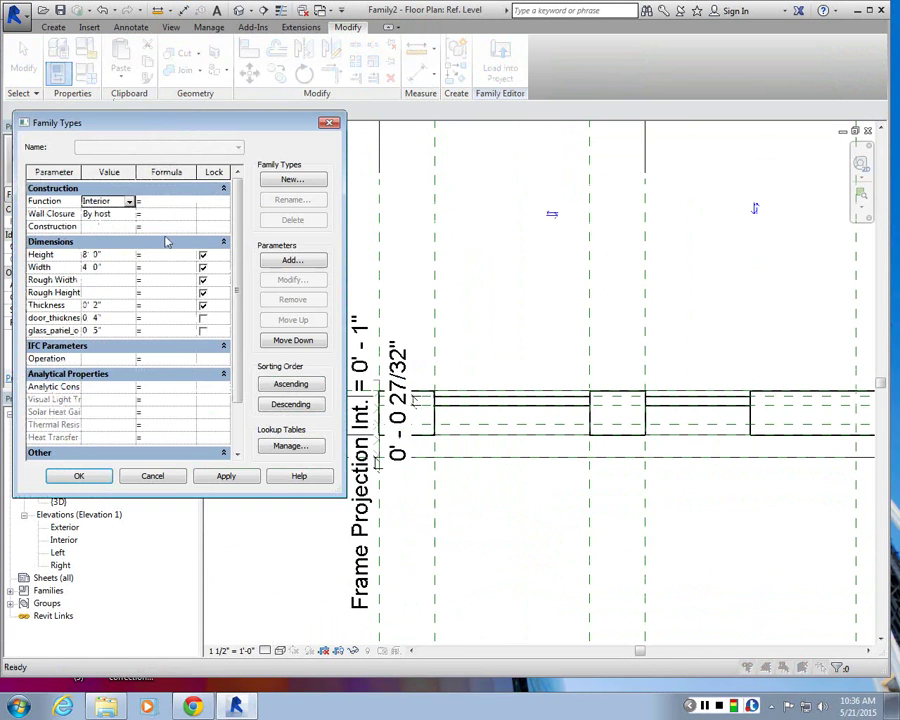
{"action": "left_click", "coordinate": [114, 318]}
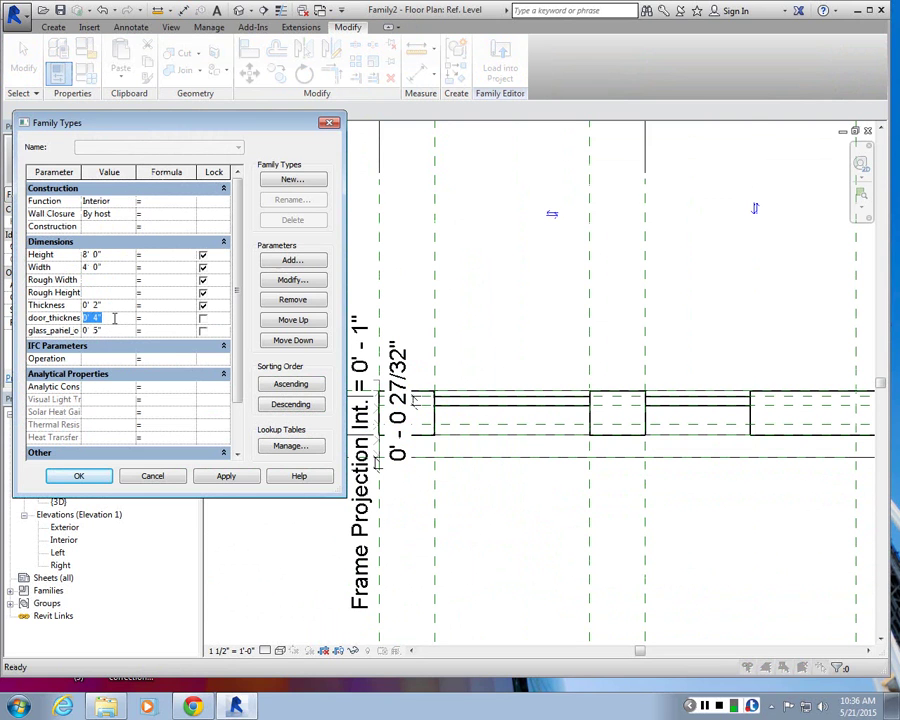
{"action": "type", "text": "3"}
{"action": "key", "text": "Tab"}
{"action": "left_click", "coordinate": [229, 477]}
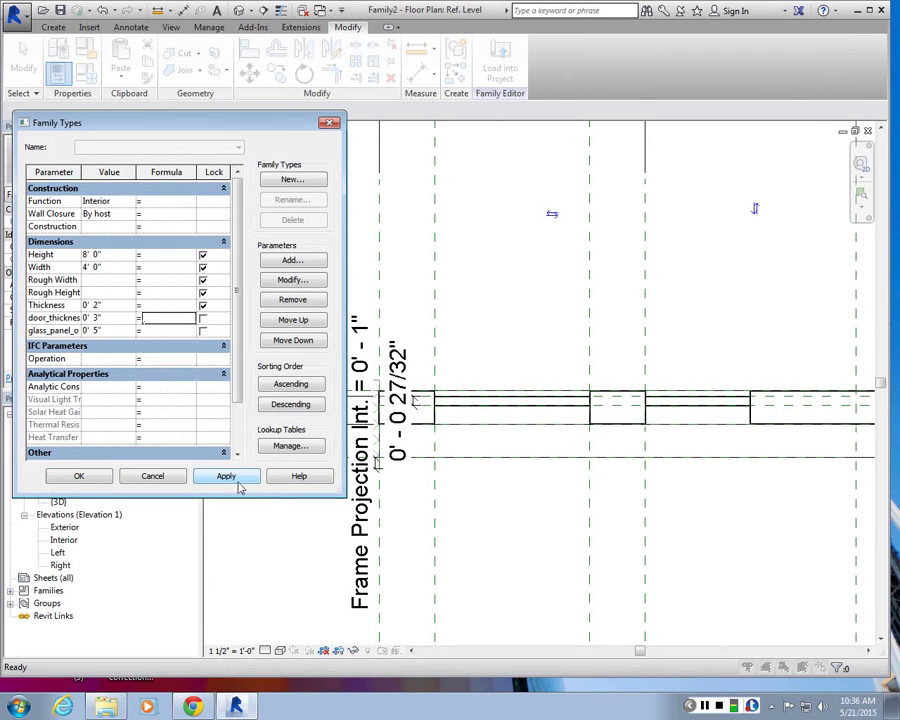
- Set the family's door_thickness parameter to 2", accept the family types, and open the {3D} view
{"action": "left_click", "coordinate": [118, 318]}
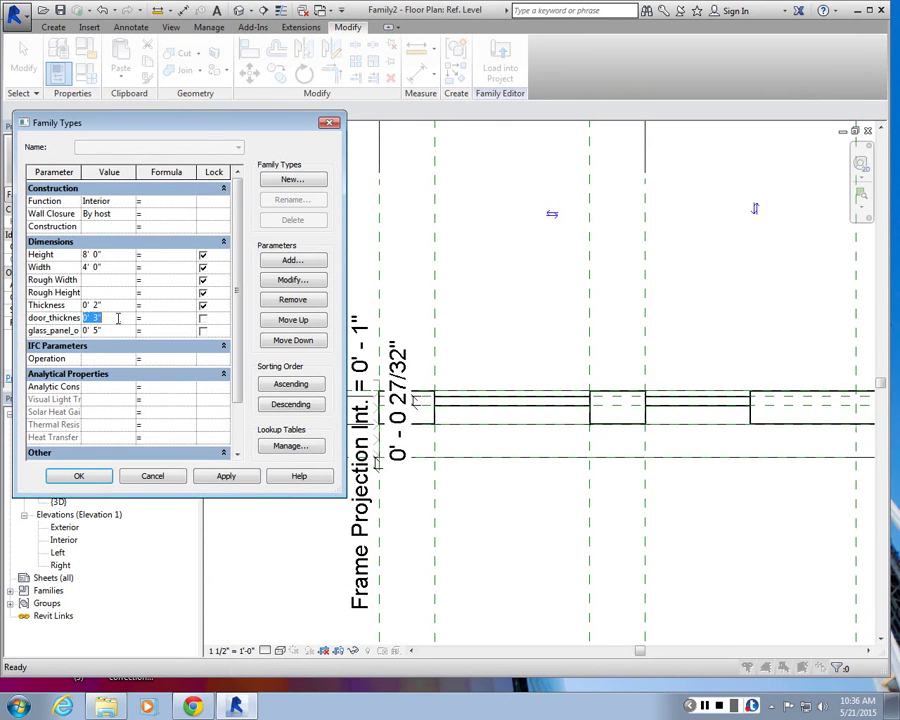
{"action": "type", "text": "2\""}
{"action": "key", "text": "Tab"}
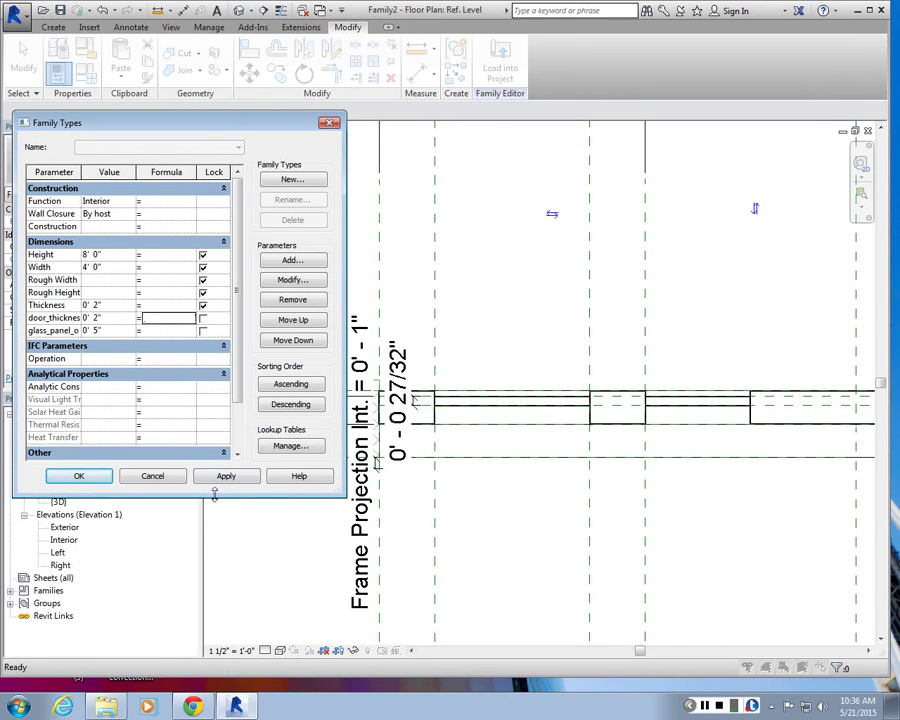
{"action": "left_click", "coordinate": [79, 476]}
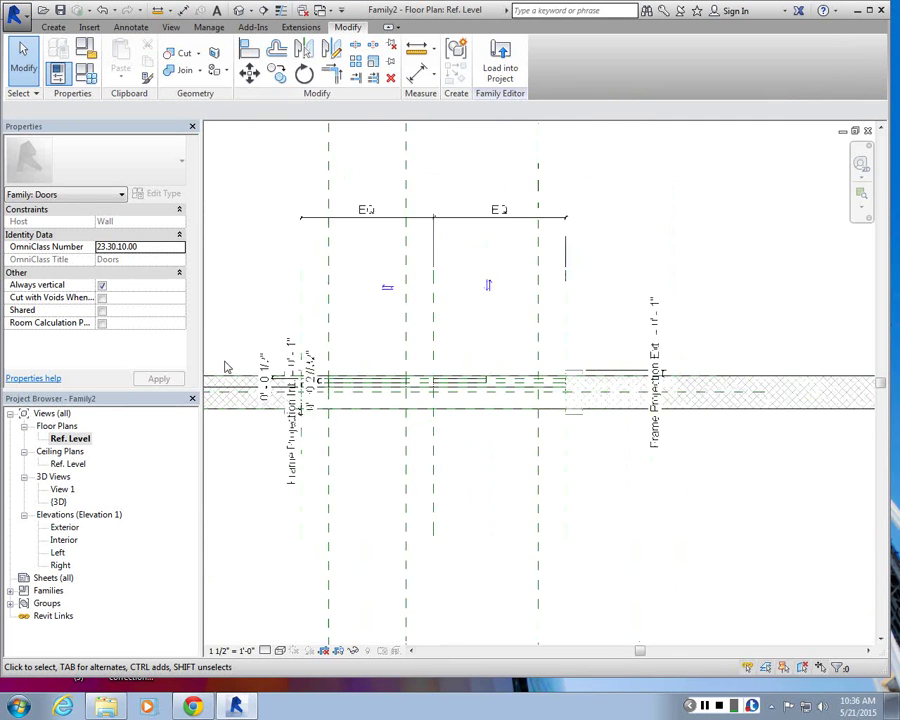
{"action": "scroll", "coordinate": [226, 367], "scroll_direction": "down", "scroll_amount": 1}
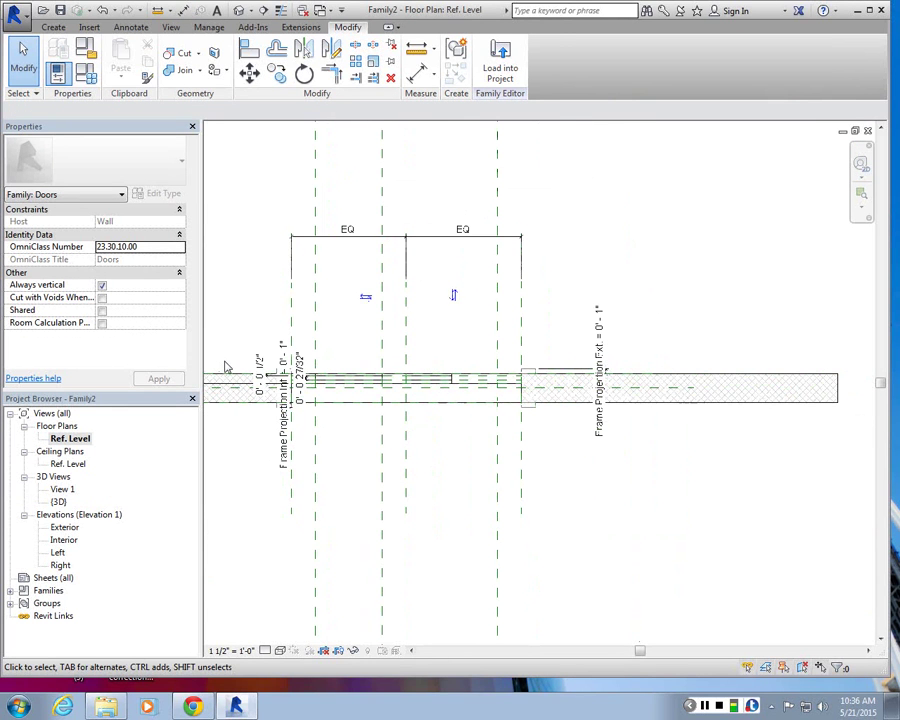
{"action": "double_click", "coordinate": [58, 501]}
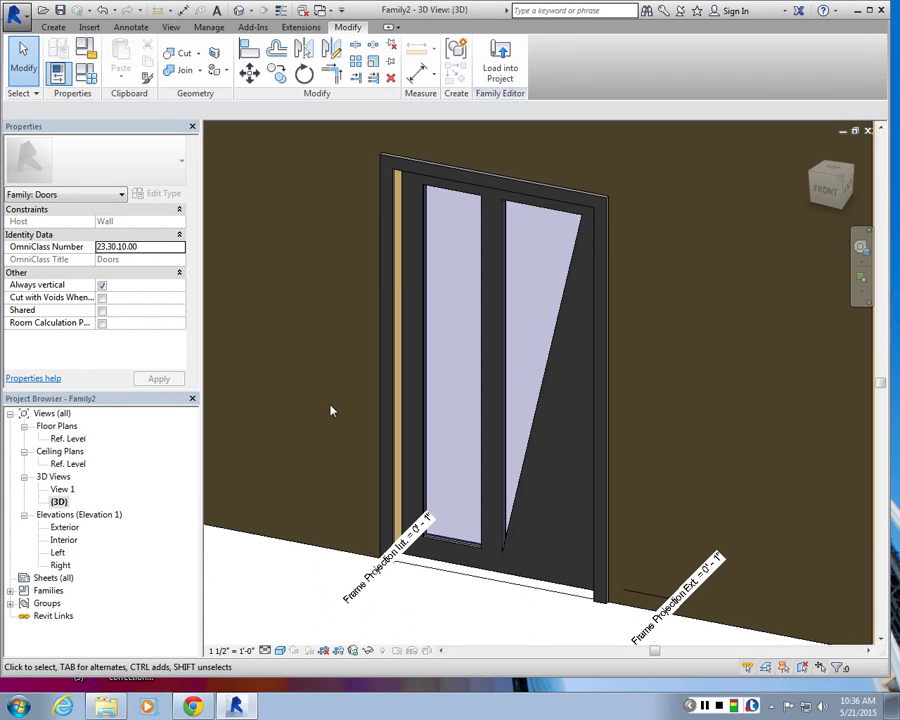
{"action": "scroll", "coordinate": [373, 358], "scroll_direction": "down", "scroll_amount": 4}
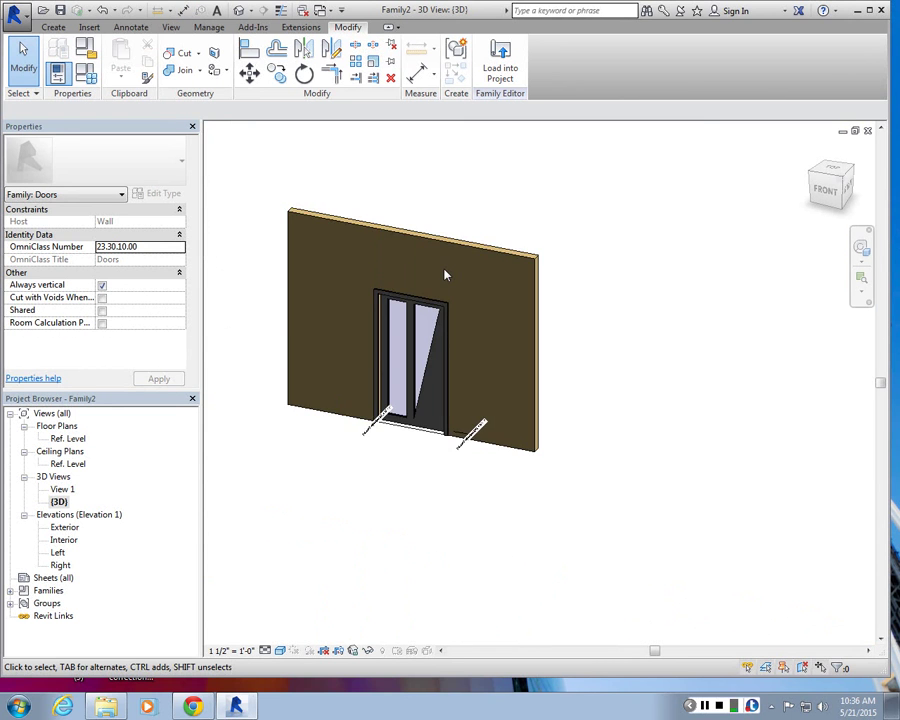
{"action": "scroll", "coordinate": [468, 405], "scroll_direction": "up", "scroll_amount": 5}
{"action": "scroll", "coordinate": [394, 320], "scroll_direction": "down", "scroll_amount": 3}
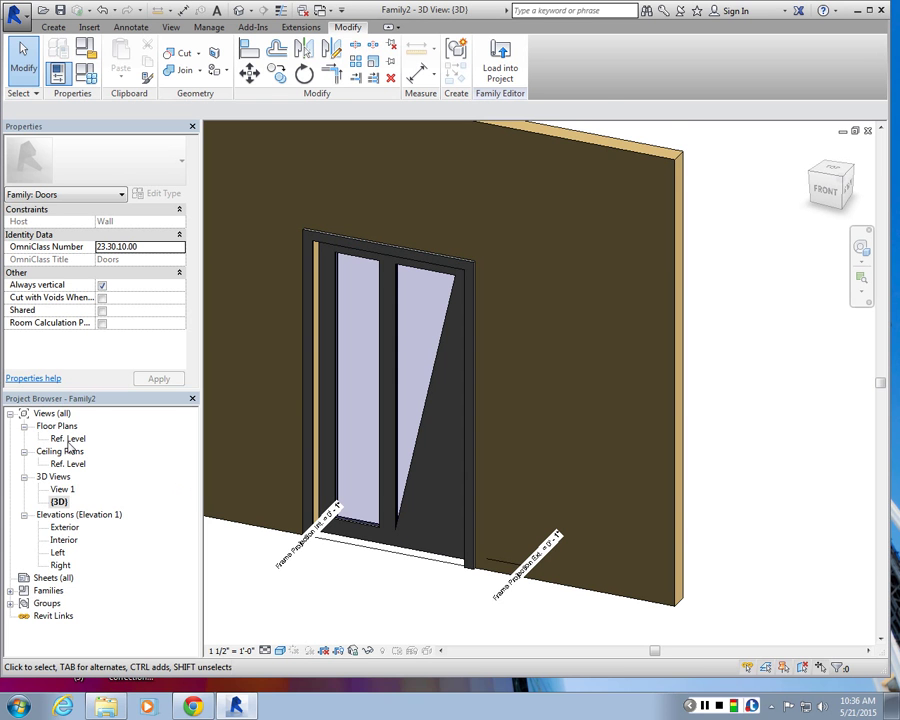
- Draw a vertical reference plane midway between the edges of the narrow side panel beside the hinge symbol's apex in the Exterior elevation
{"action": "double_click", "coordinate": [66, 527]}
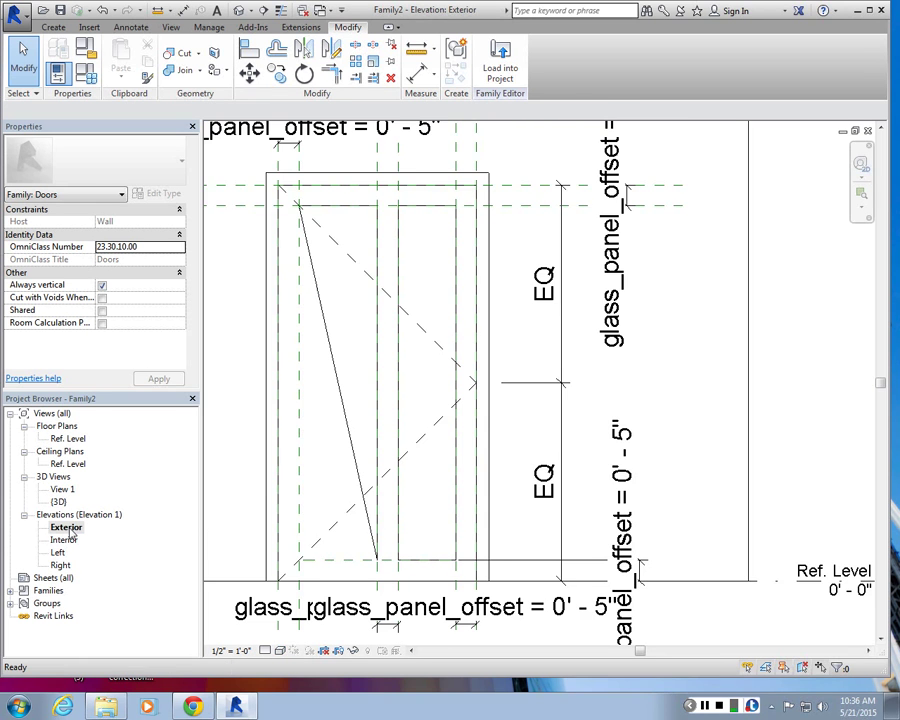
{"action": "scroll", "coordinate": [582, 427], "scroll_direction": "down", "scroll_amount": 2}
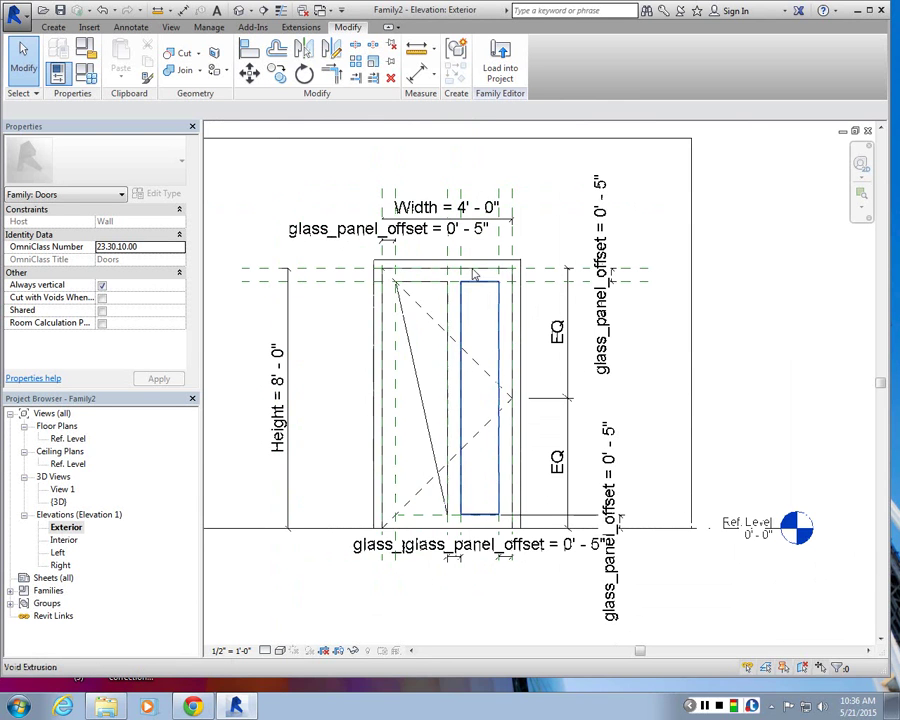
{"action": "scroll", "coordinate": [488, 338], "scroll_direction": "up", "scroll_amount": 1}
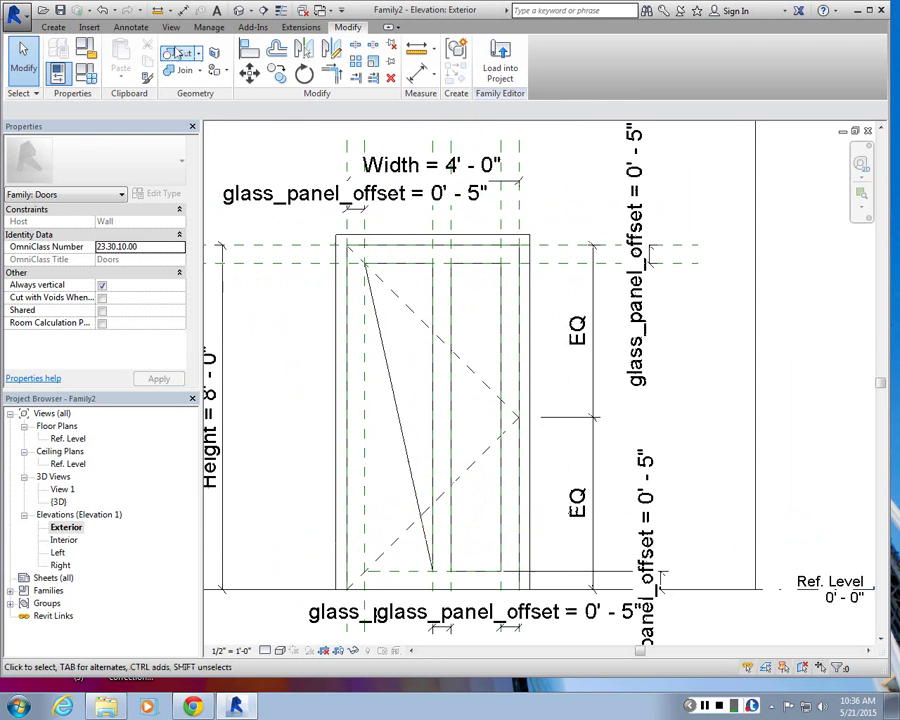
{"action": "left_click", "coordinate": [53, 27]}
{"action": "left_click", "coordinate": [728, 66]}
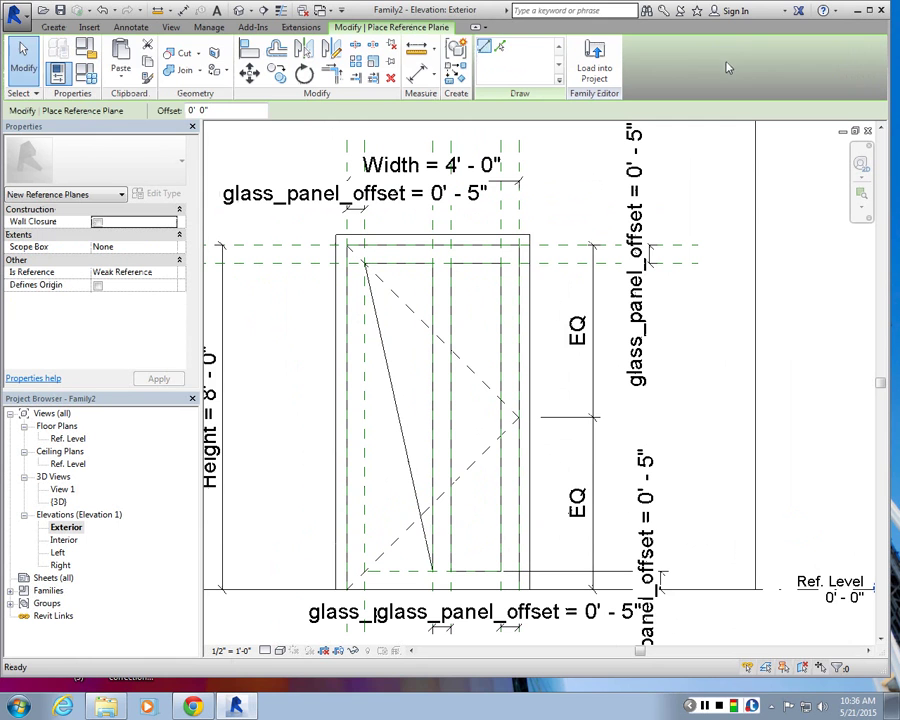
{"action": "left_click", "coordinate": [503, 50]}
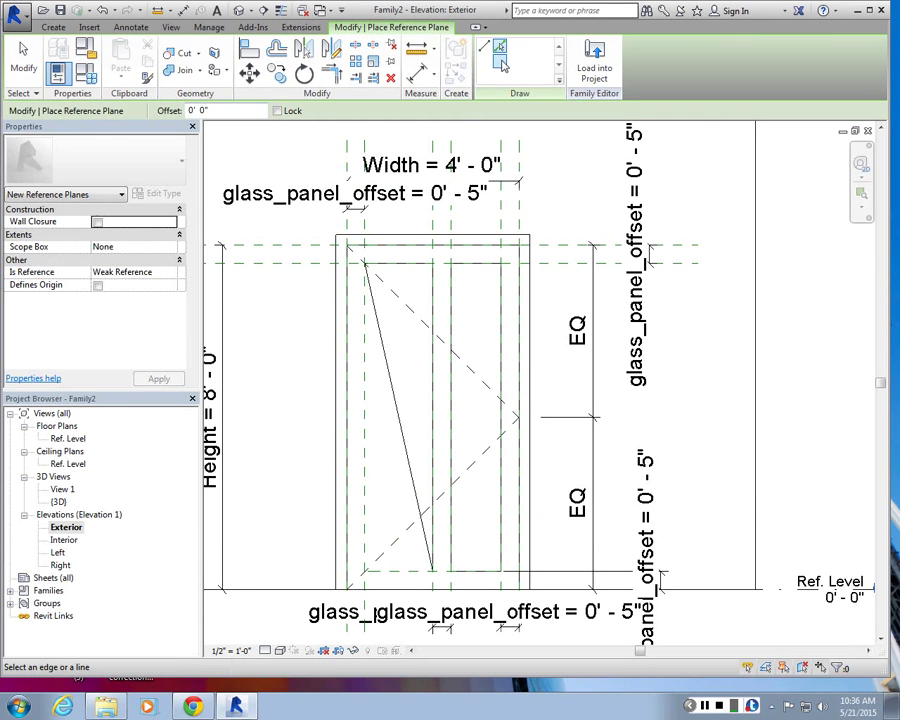
{"action": "left_click", "coordinate": [484, 46]}
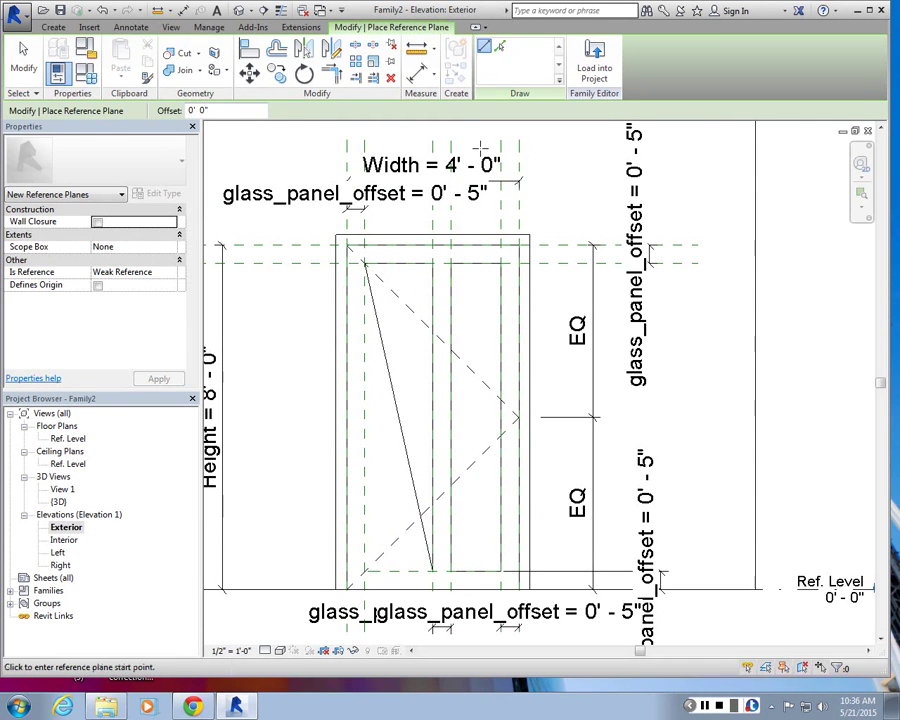
{"action": "left_click", "coordinate": [475, 138]}
{"action": "left_click", "coordinate": [475, 570]}
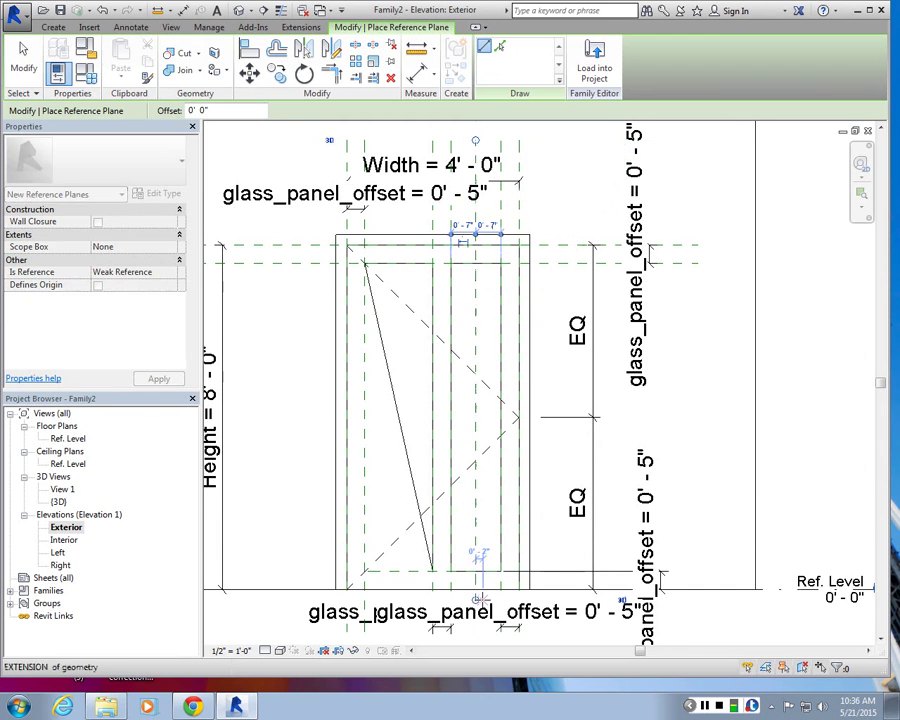
{"action": "scroll", "coordinate": [472, 304], "scroll_direction": "up", "scroll_amount": 1}
{"action": "key", "text": "Escape"}
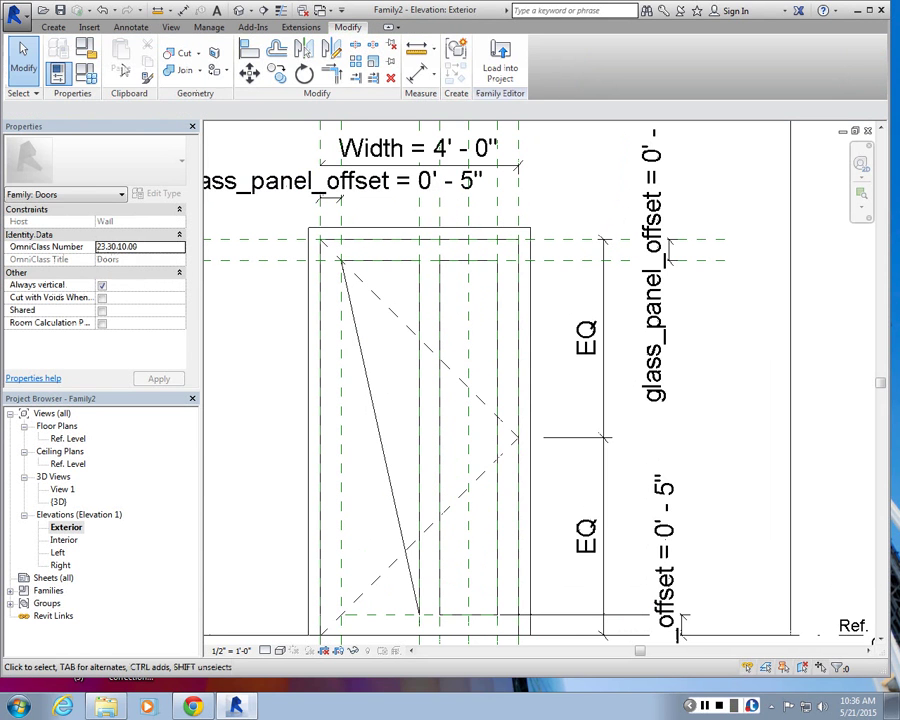
- Add an aligned dimension across the narrow side panel's two edge planes and its middle plane, and make its segments equal
{"action": "left_click", "coordinate": [130, 27]}
{"action": "left_click", "coordinate": [61, 60]}
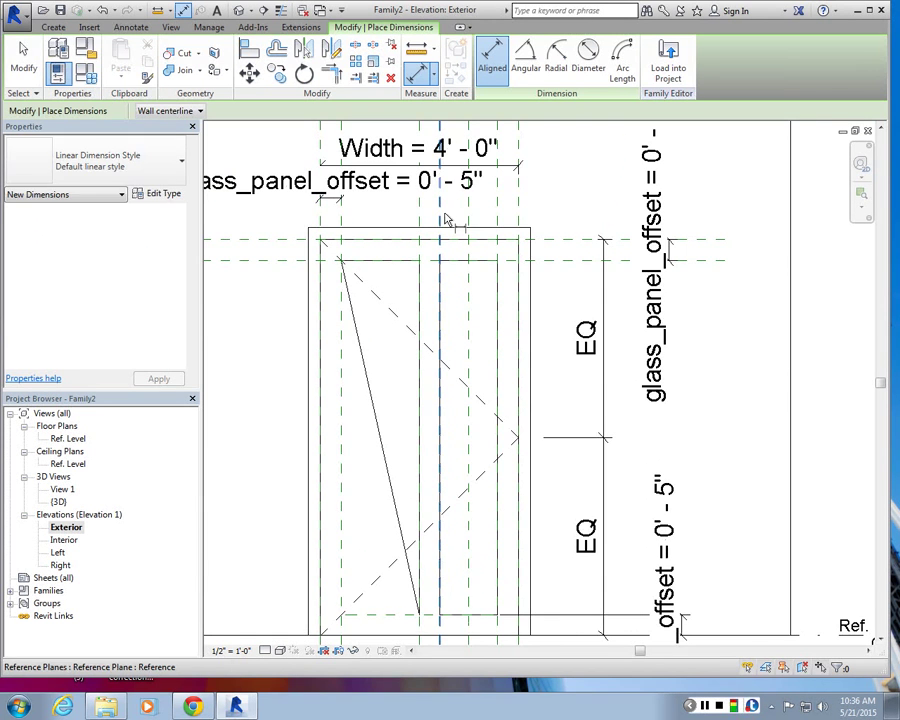
{"action": "left_click", "coordinate": [468, 215]}
{"action": "scroll", "coordinate": [491, 215], "scroll_direction": "up", "scroll_amount": 2}
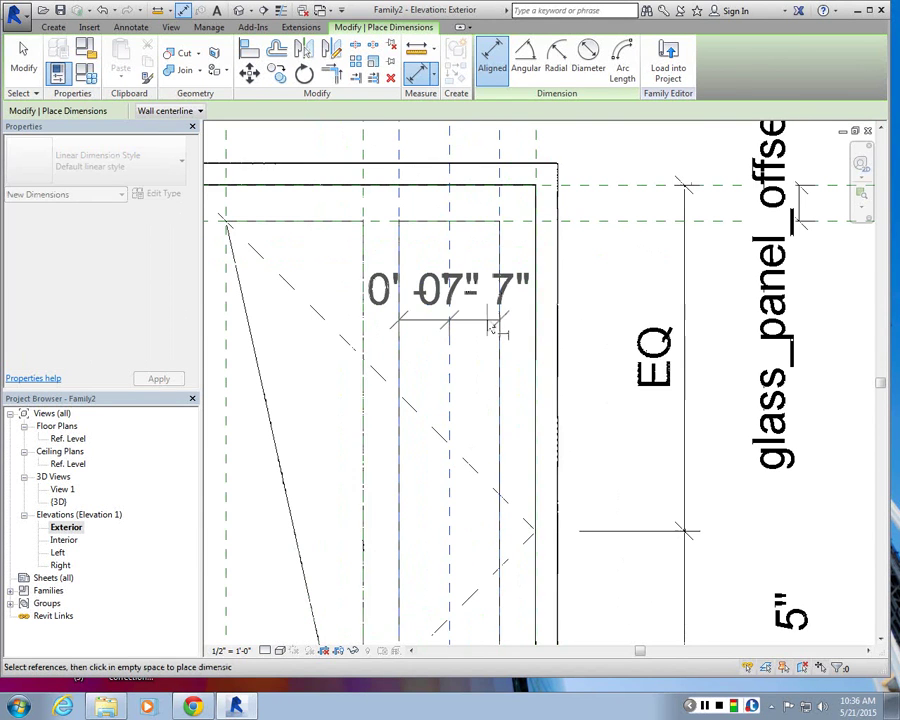
{"action": "left_click", "coordinate": [488, 331]}
{"action": "left_click", "coordinate": [449, 235]}
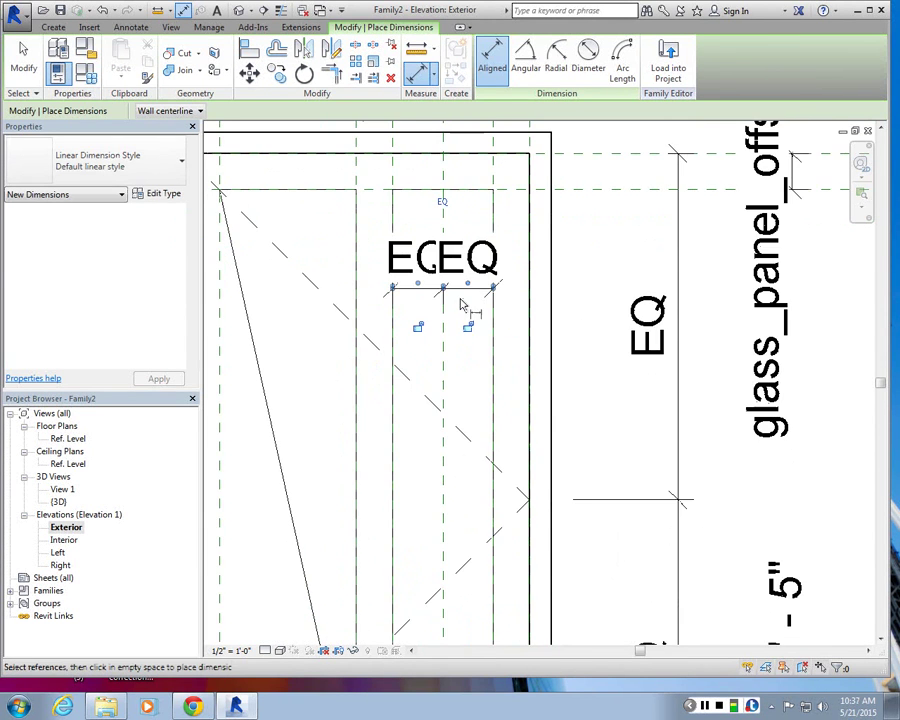
{"action": "key", "text": "Escape"}
{"action": "key", "text": "Escape"}
{"action": "scroll", "coordinate": [458, 240], "scroll_direction": "down", "scroll_amount": 3}
{"action": "scroll", "coordinate": [453, 227], "scroll_direction": "up", "scroll_amount": 2}
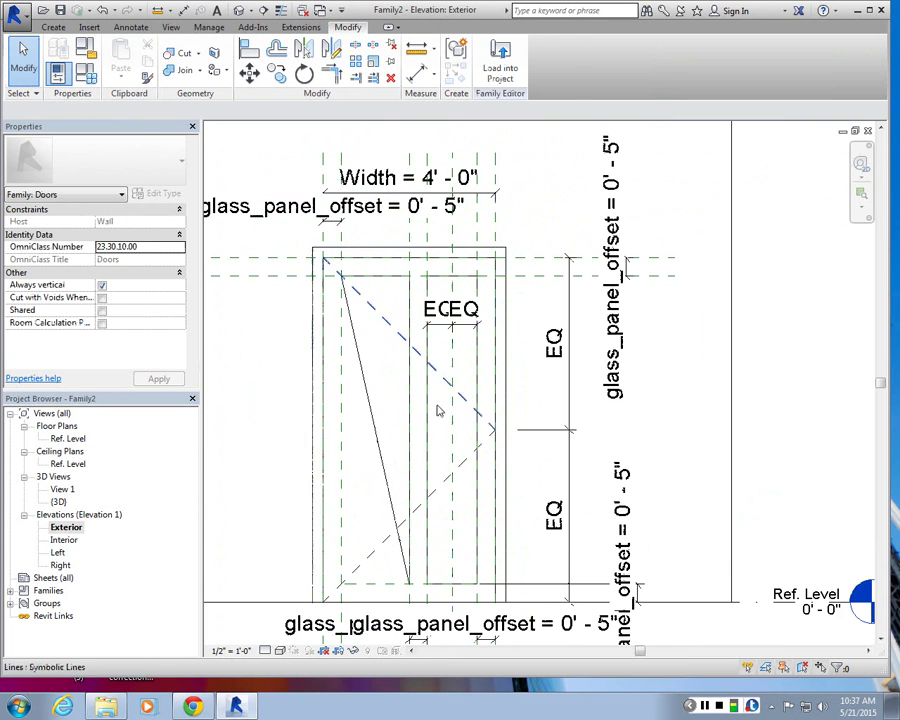
- Examine where the middle reference plane crosses the door panel in the Ref. Level floor plan
{"action": "left_click", "coordinate": [453, 438]}
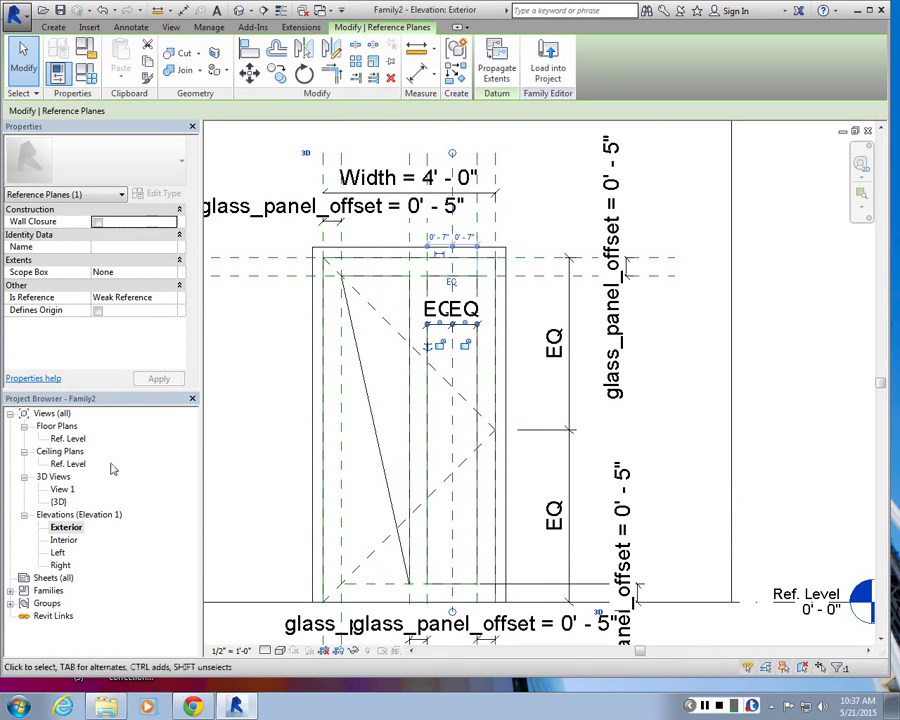
{"action": "double_click", "coordinate": [70, 440]}
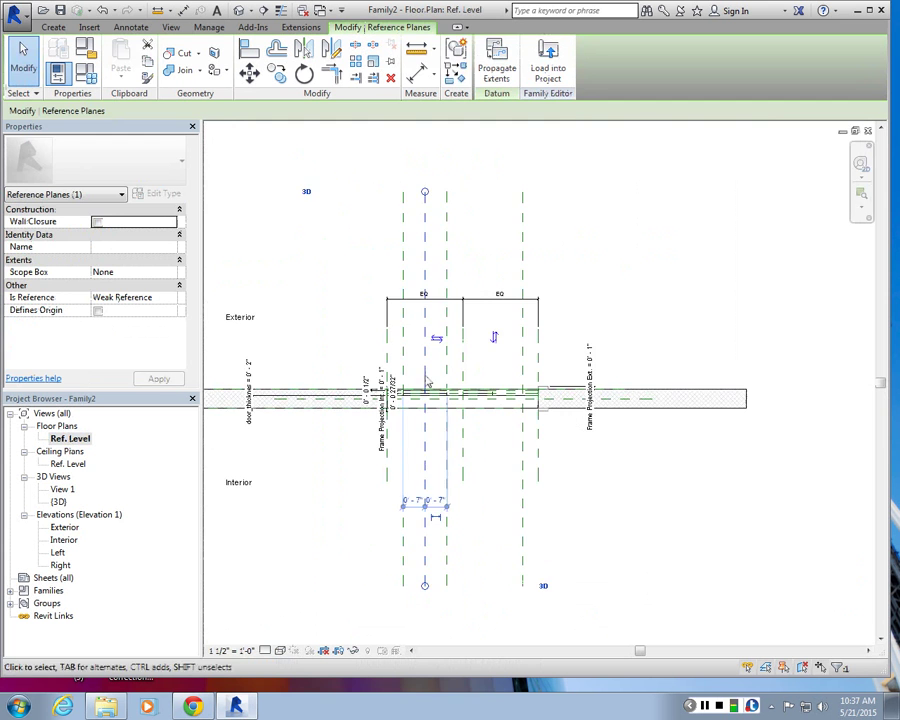
{"action": "key", "text": "Escape"}
{"action": "scroll", "coordinate": [420, 340], "scroll_direction": "up", "scroll_amount": 5}
{"action": "scroll", "coordinate": [420, 345], "scroll_direction": "down", "scroll_amount": 2}
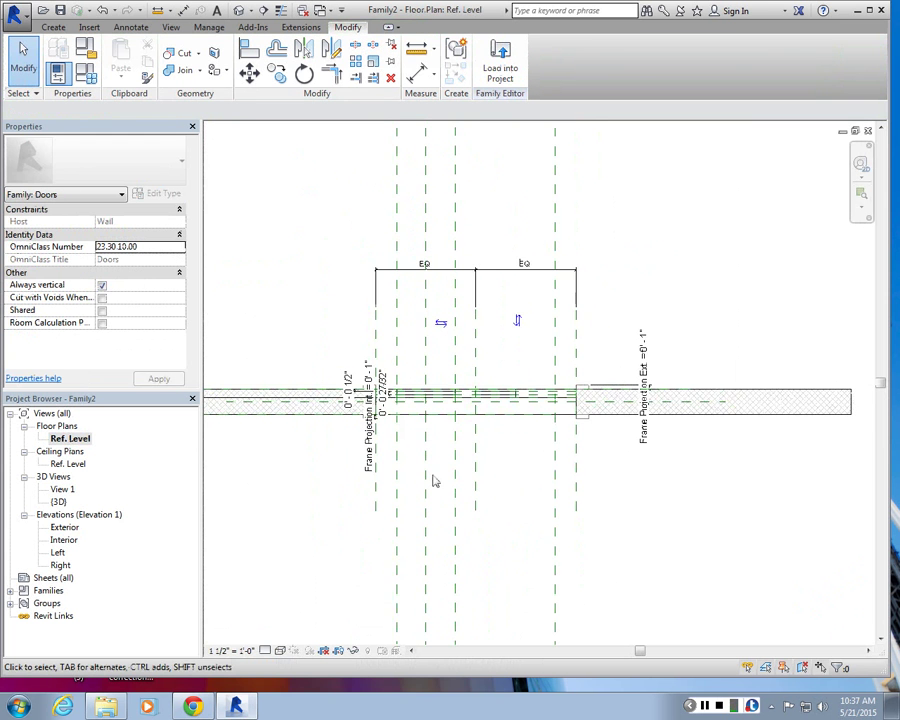
{"action": "scroll", "coordinate": [433, 290], "scroll_direction": "down", "scroll_amount": 3}
{"action": "left_click", "coordinate": [433, 231]}
{"action": "scroll", "coordinate": [435, 265], "scroll_direction": "up", "scroll_amount": 2}
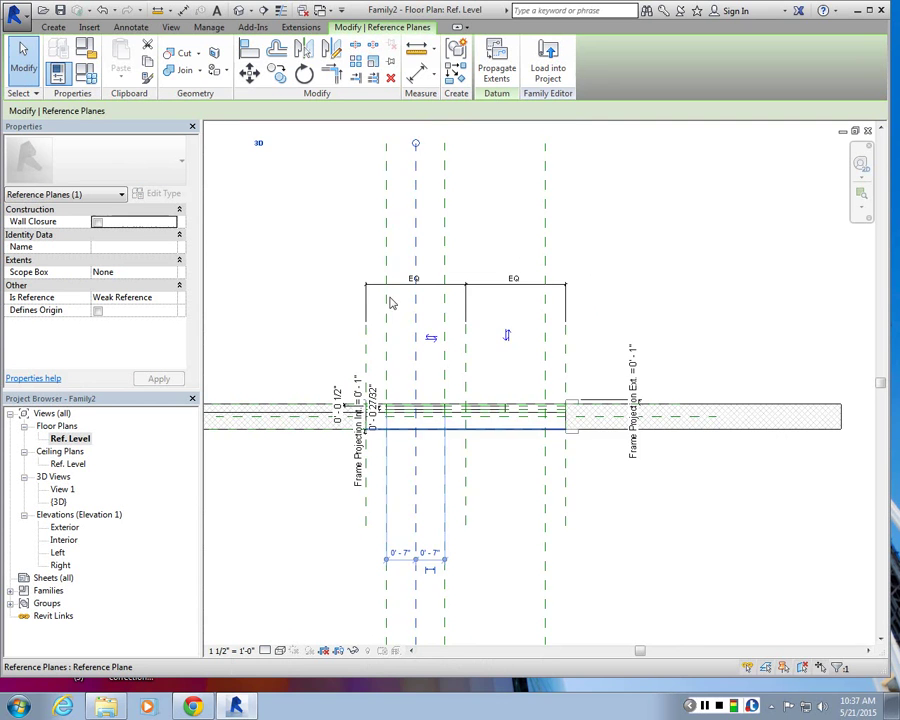
{"action": "scroll", "coordinate": [416, 404], "scroll_direction": "up", "scroll_amount": 3}
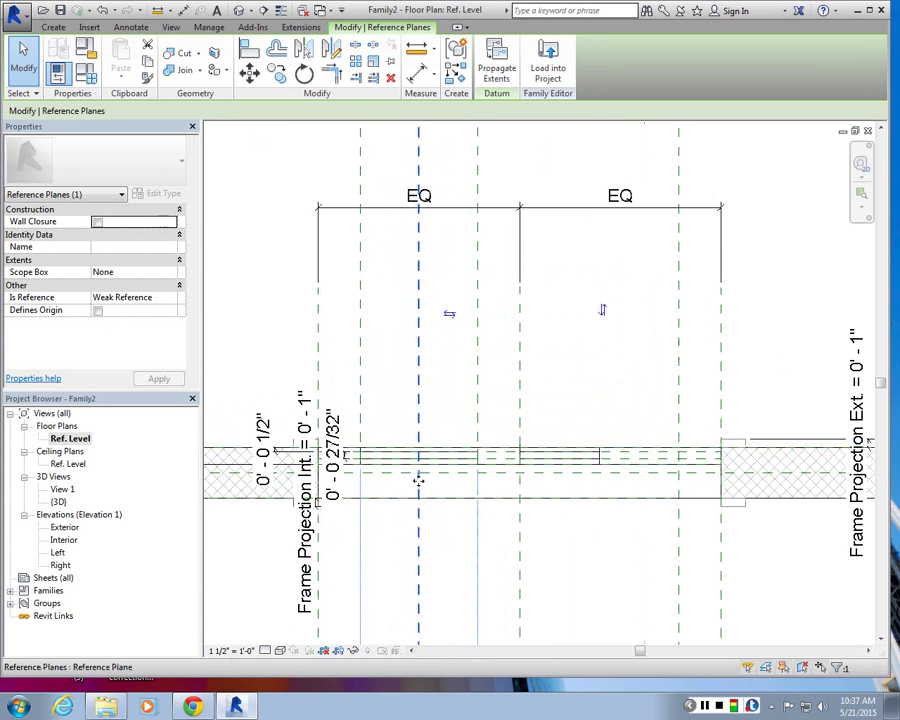
{"action": "scroll", "coordinate": [418, 481], "scroll_direction": "up", "scroll_amount": 1}
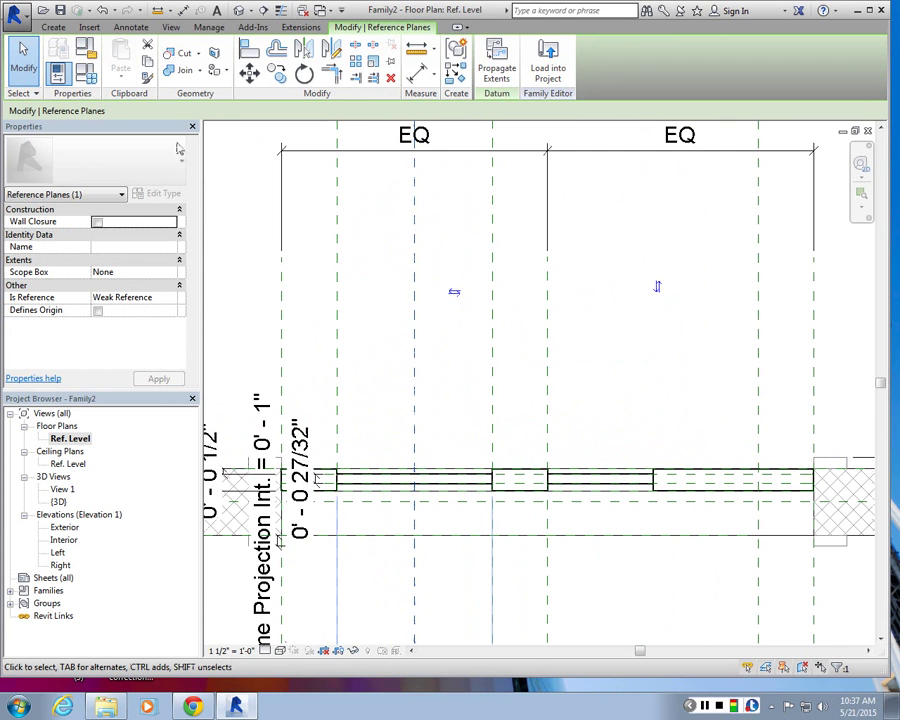
- Create two horizontal reference planes with a 4" offset from picked panel edges, one on the exterior and one on the interior side
{"action": "left_click", "coordinate": [53, 27]}
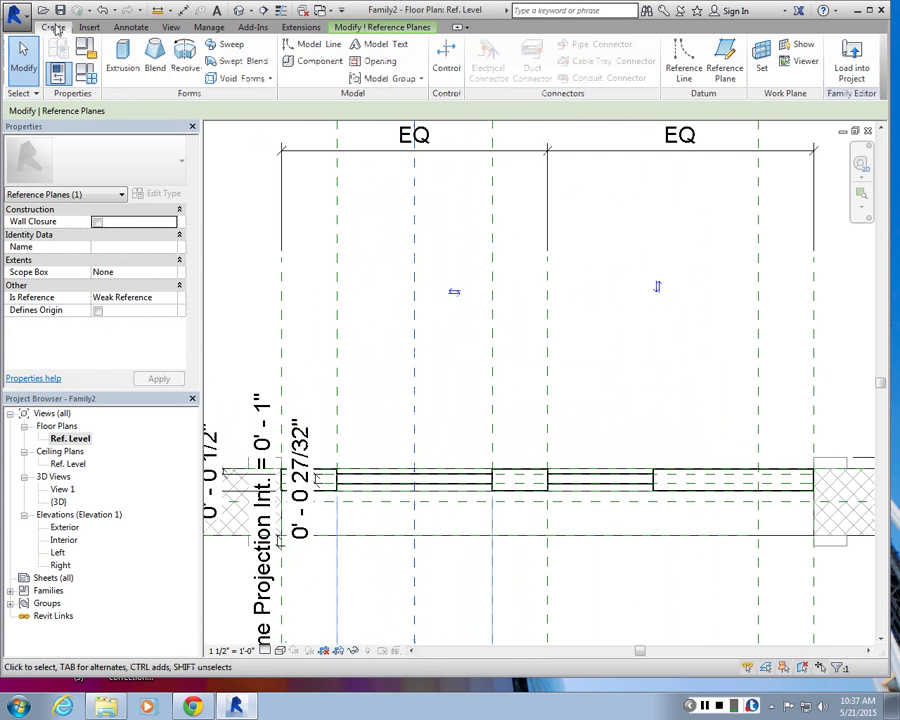
{"action": "left_click", "coordinate": [735, 70]}
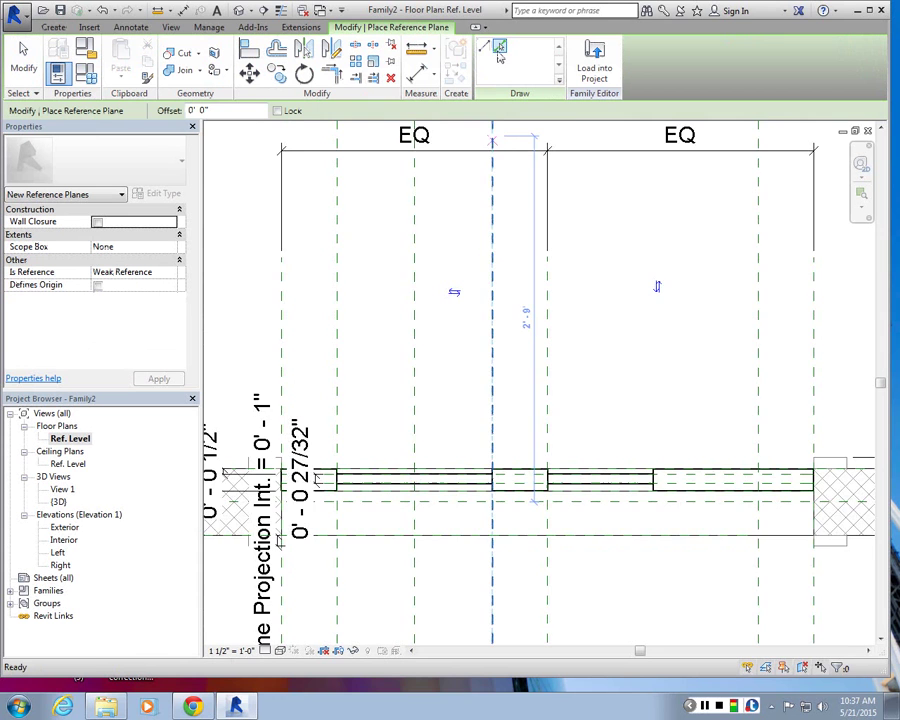
{"action": "scroll", "coordinate": [590, 485], "scroll_direction": "down", "scroll_amount": 2}
{"action": "scroll", "coordinate": [479, 480], "scroll_direction": "up", "scroll_amount": 3}
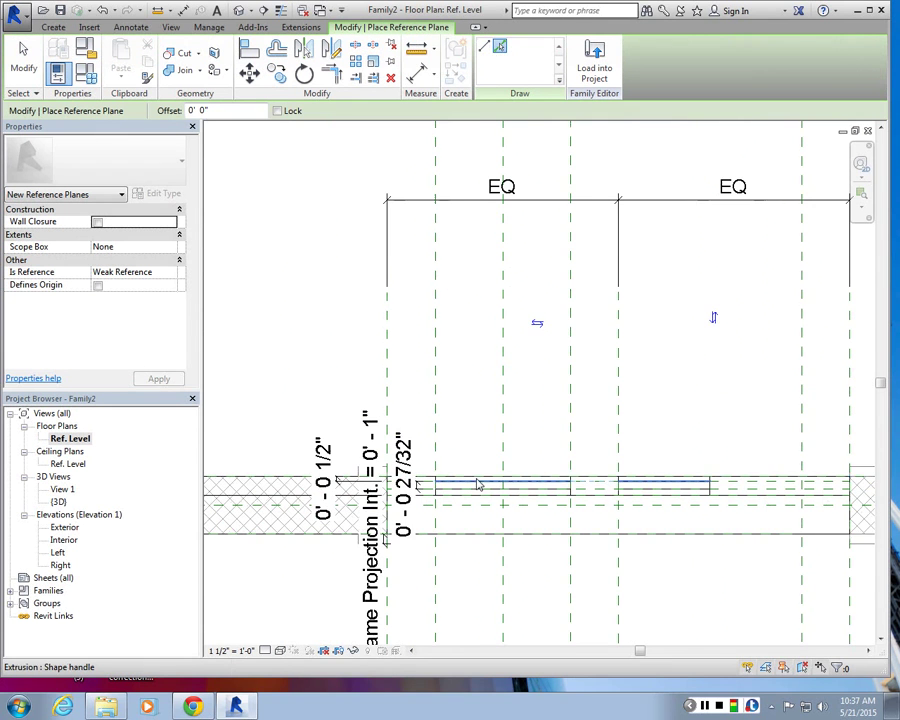
{"action": "scroll", "coordinate": [479, 485], "scroll_direction": "up", "scroll_amount": 1}
{"action": "double_click", "coordinate": [257, 110]}
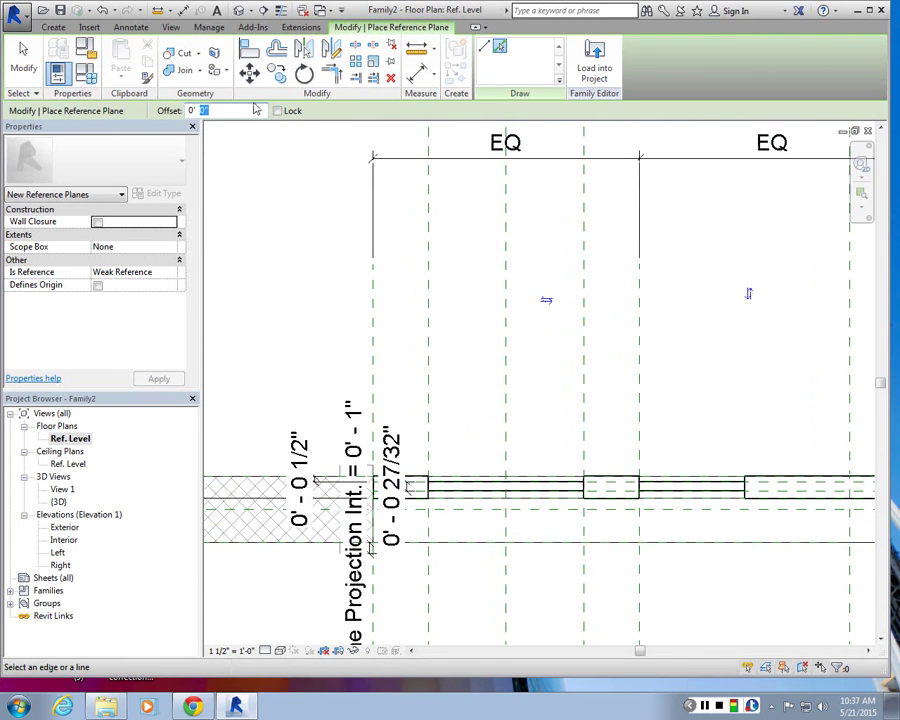
{"action": "type", "text": "4\""}
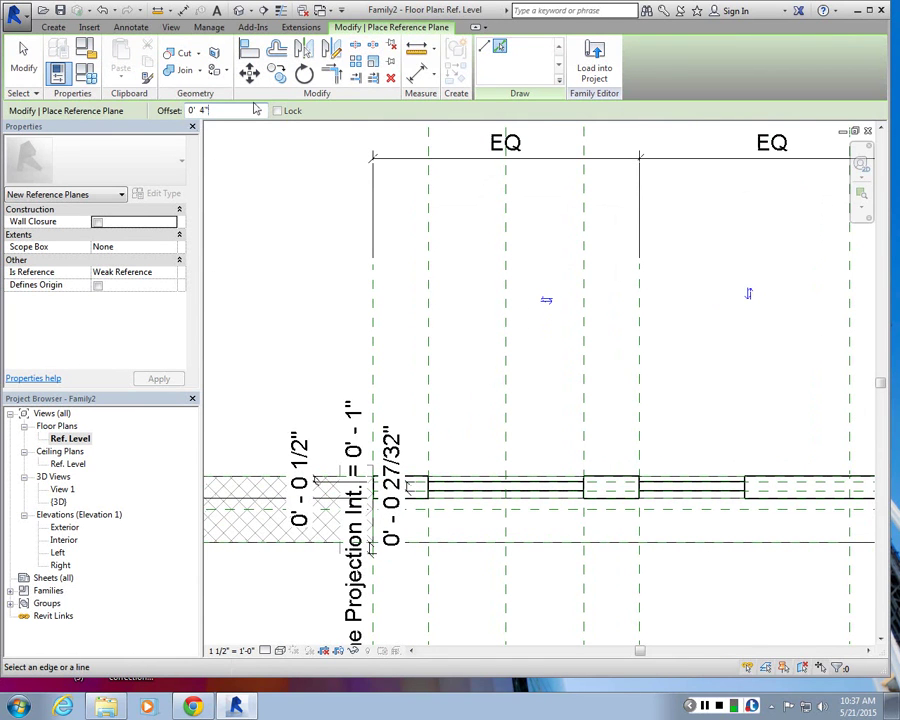
{"action": "left_click", "coordinate": [463, 481]}
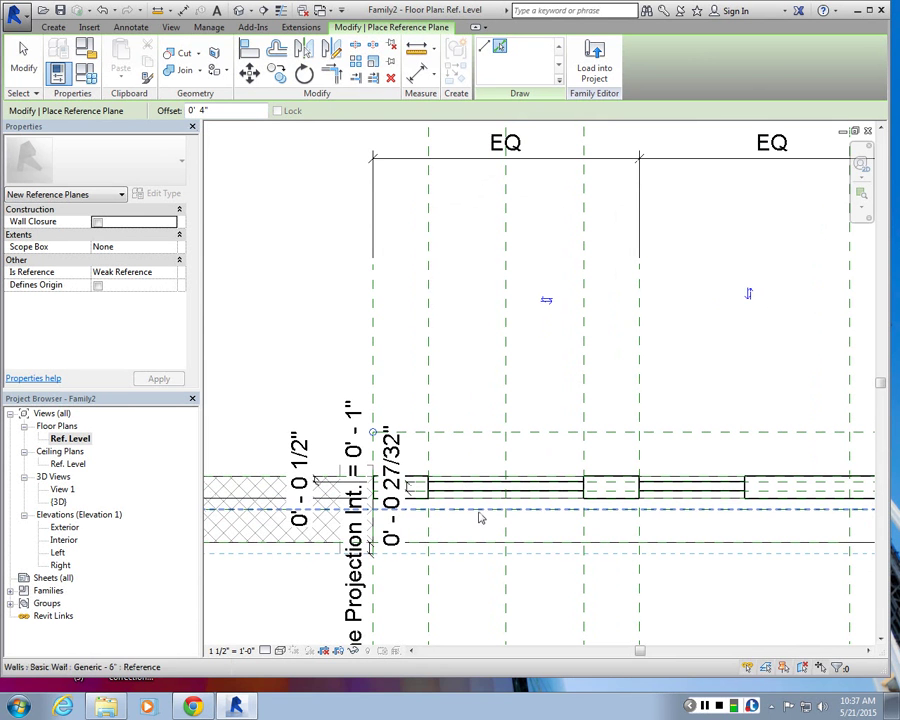
{"action": "left_click", "coordinate": [479, 503]}
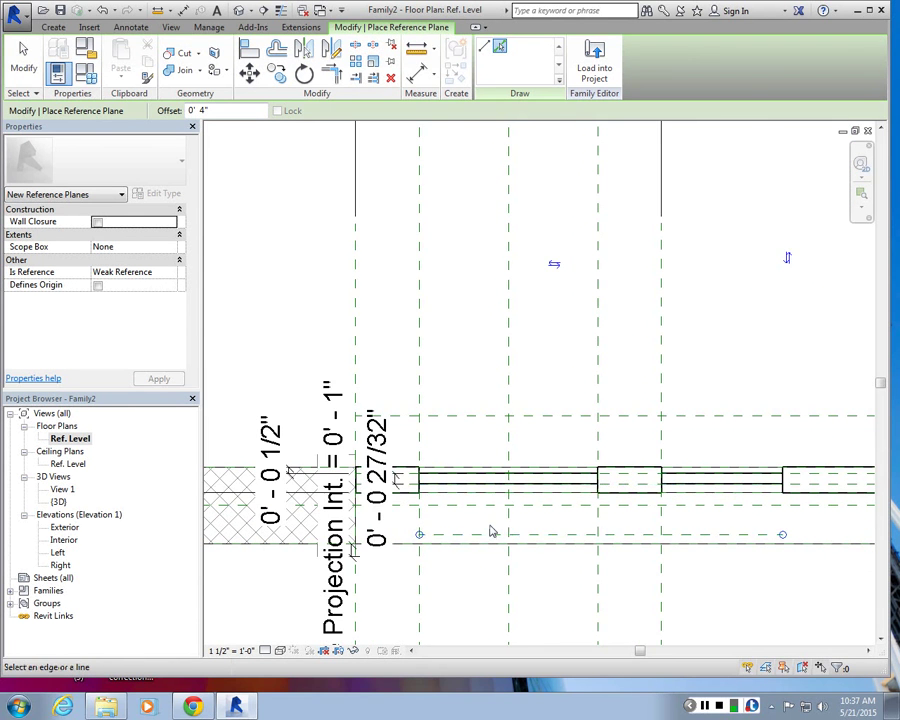
{"action": "key", "text": "Escape"}
{"action": "key", "text": "Escape"}
- Add an aligned dimension between the door panel's exterior face and the exterior offset reference plane
{"action": "scroll", "coordinate": [506, 508], "scroll_direction": "down", "scroll_amount": 2}
{"action": "scroll", "coordinate": [517, 515], "scroll_direction": "up", "scroll_amount": 1}
{"action": "scroll", "coordinate": [517, 515], "scroll_direction": "up", "scroll_amount": 1}
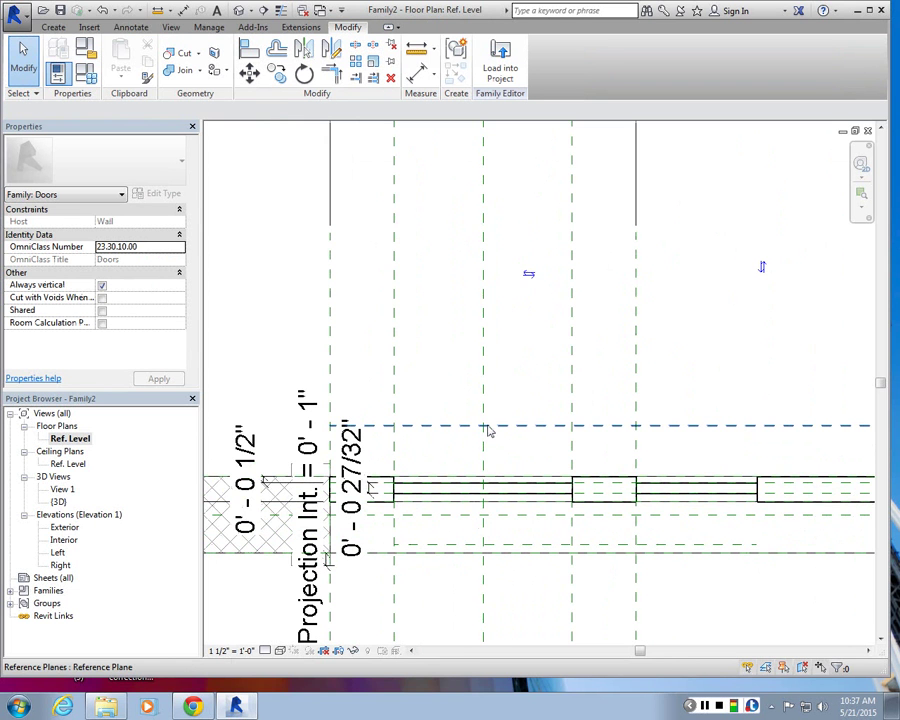
{"action": "scroll", "coordinate": [489, 429], "scroll_direction": "down", "scroll_amount": 1}
{"action": "scroll", "coordinate": [552, 425], "scroll_direction": "up", "scroll_amount": 1}
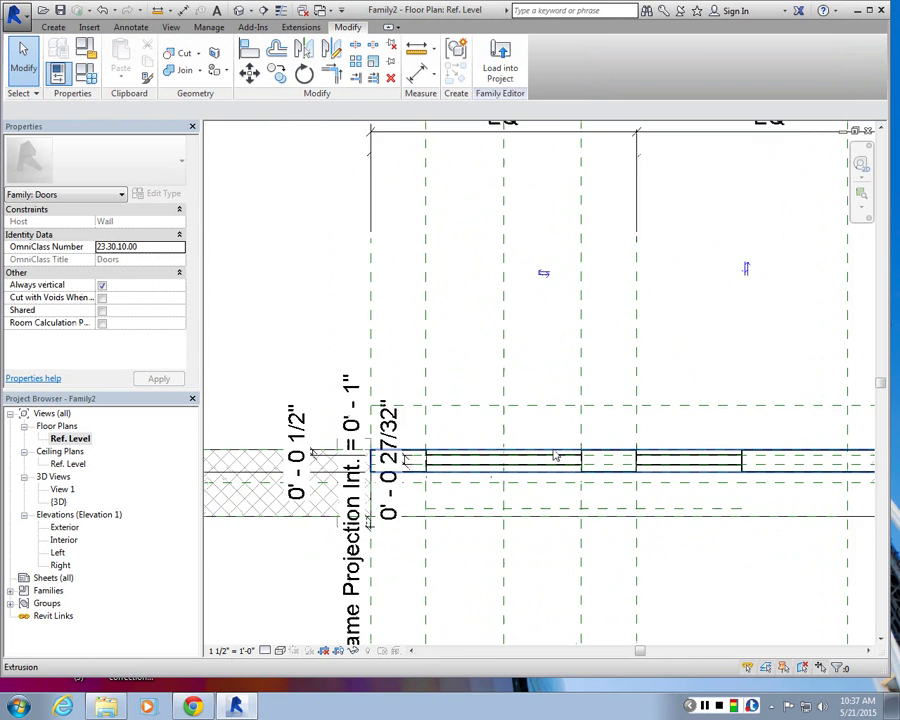
{"action": "left_click", "coordinate": [138, 28]}
{"action": "left_click", "coordinate": [61, 58]}
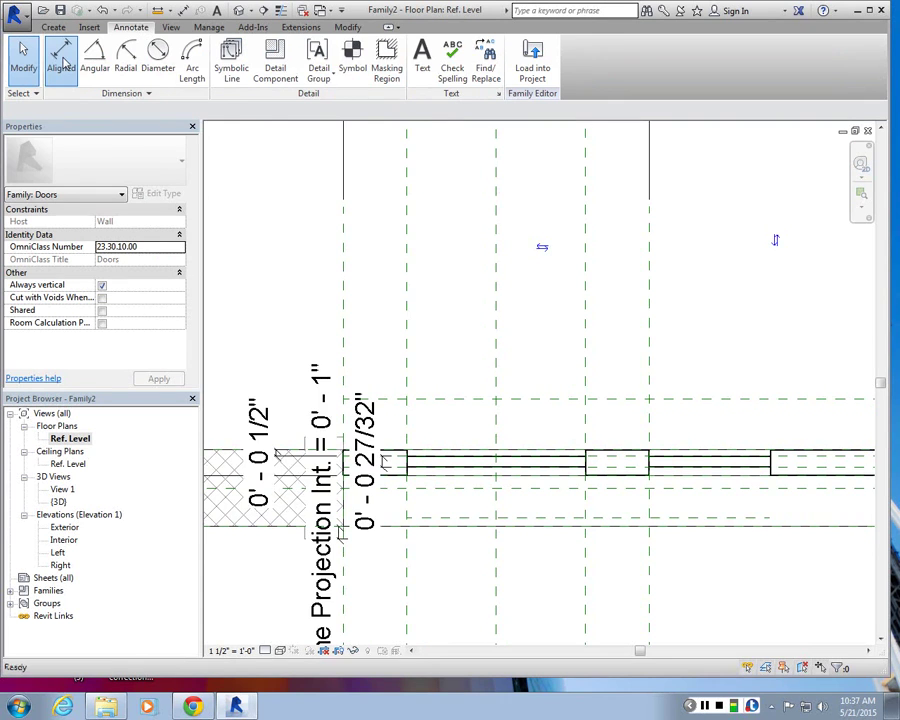
{"action": "scroll", "coordinate": [637, 412], "scroll_direction": "down", "scroll_amount": 1}
{"action": "scroll", "coordinate": [637, 412], "scroll_direction": "up", "scroll_amount": 1}
{"action": "scroll", "coordinate": [640, 415], "scroll_direction": "up", "scroll_amount": 1}
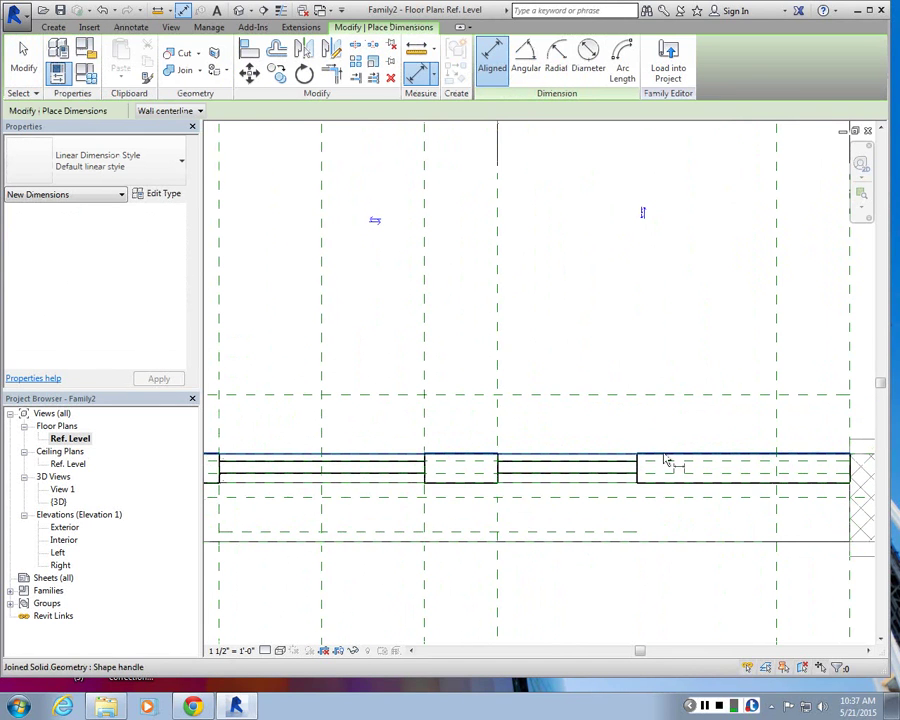
{"action": "left_click", "coordinate": [668, 400]}
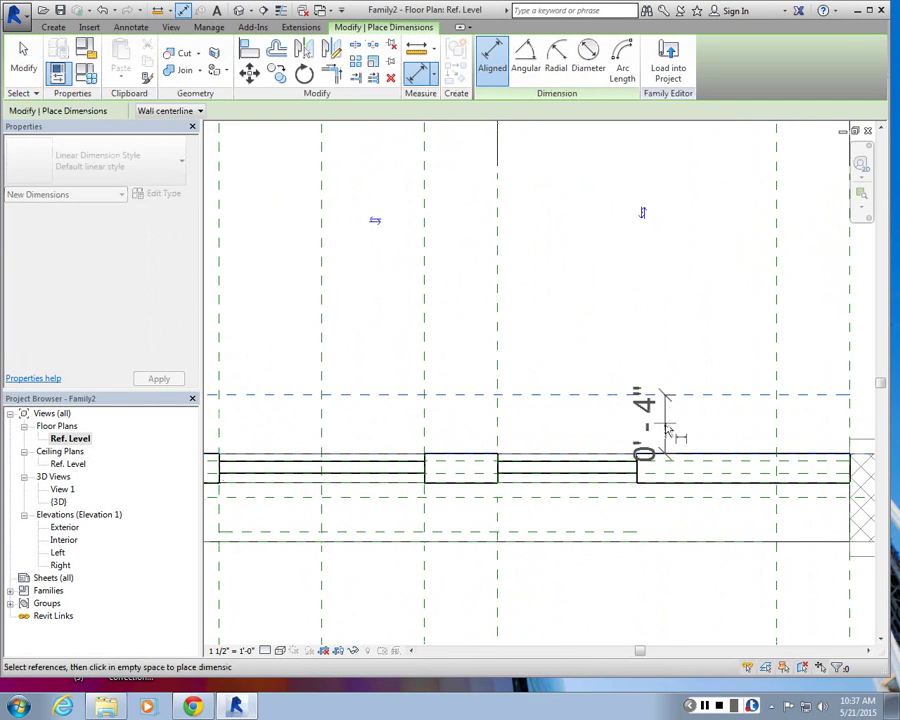
{"action": "left_click", "coordinate": [672, 430]}
- Add an aligned dimension between the door panel's interior face and the interior offset reference plane
{"action": "left_click", "coordinate": [670, 486]}
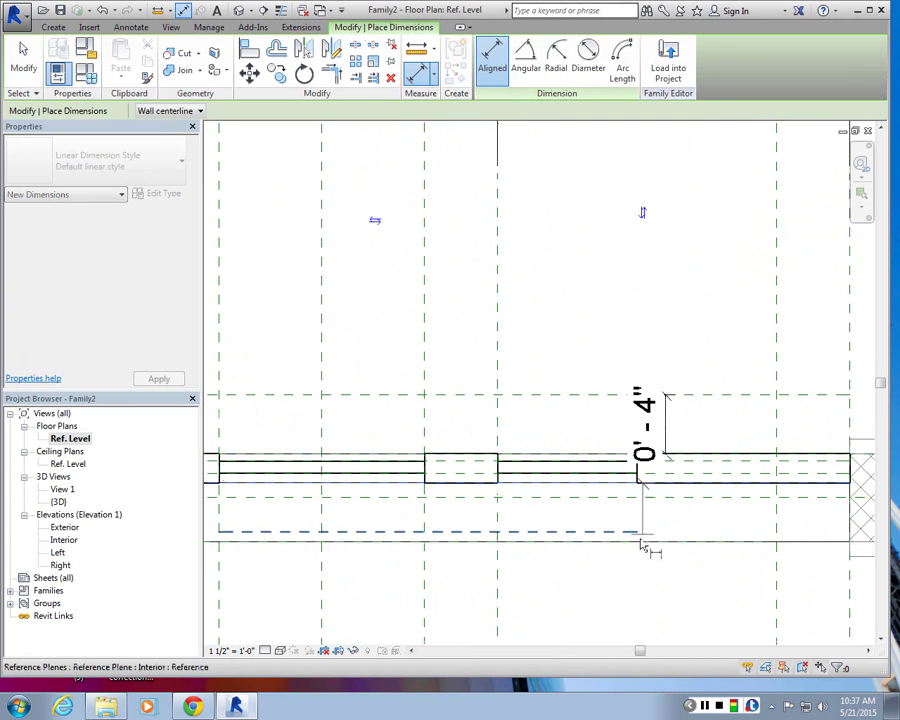
{"action": "left_click", "coordinate": [683, 530]}
{"action": "key", "text": "Escape"}
{"action": "key", "text": "Escape"}
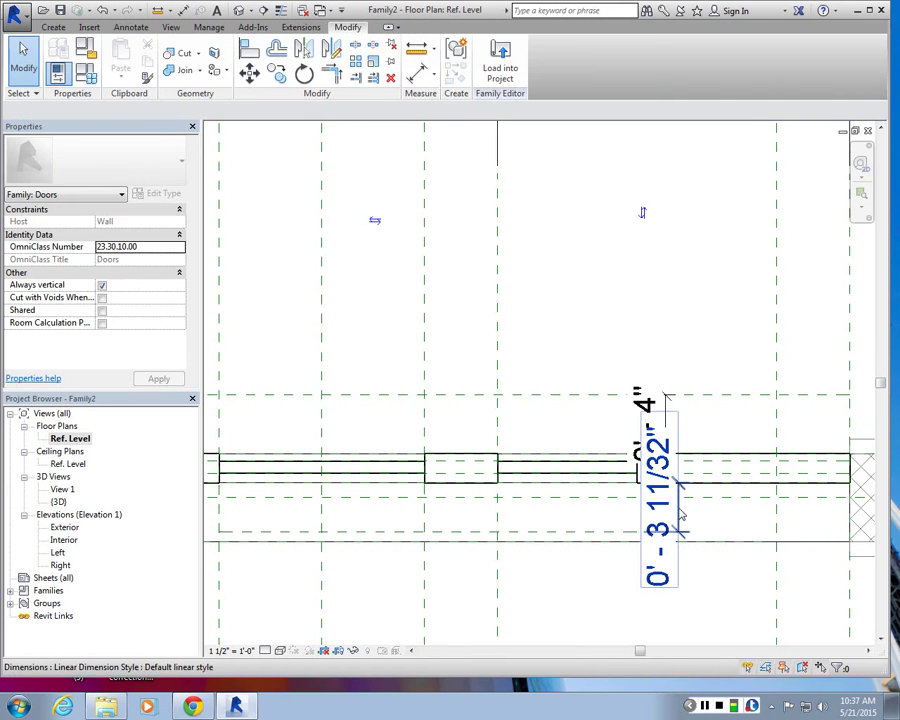
- Label the interior offset dimension with a new family type parameter named door_handle_offset, grouped under Dimensions
{"action": "left_click", "coordinate": [684, 416]}
{"action": "left_click", "coordinate": [316, 111]}
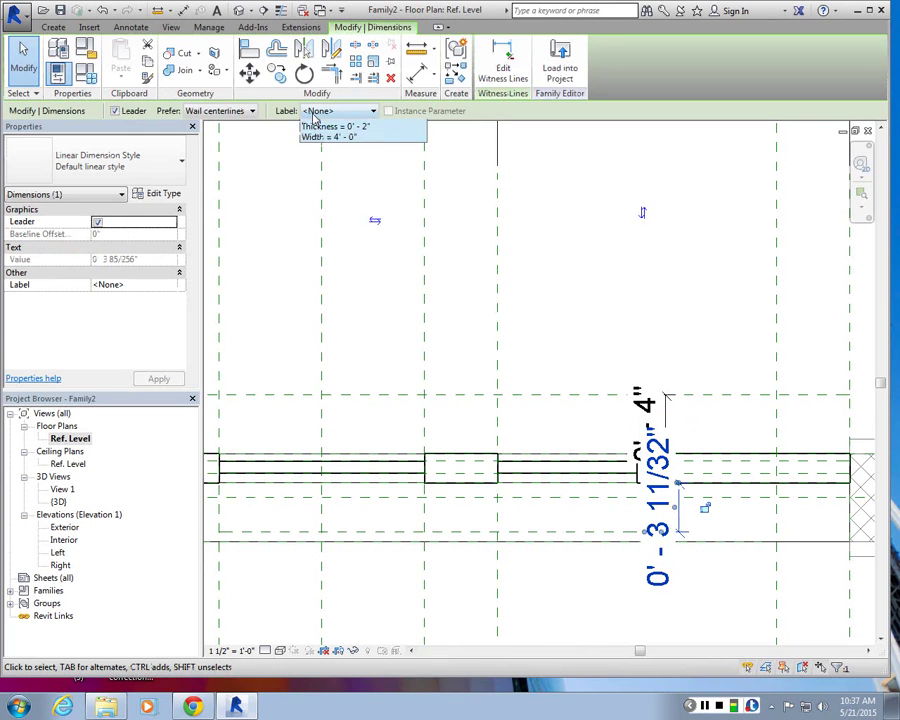
{"action": "left_click", "coordinate": [332, 140]}
{"action": "type", "text": "c"}
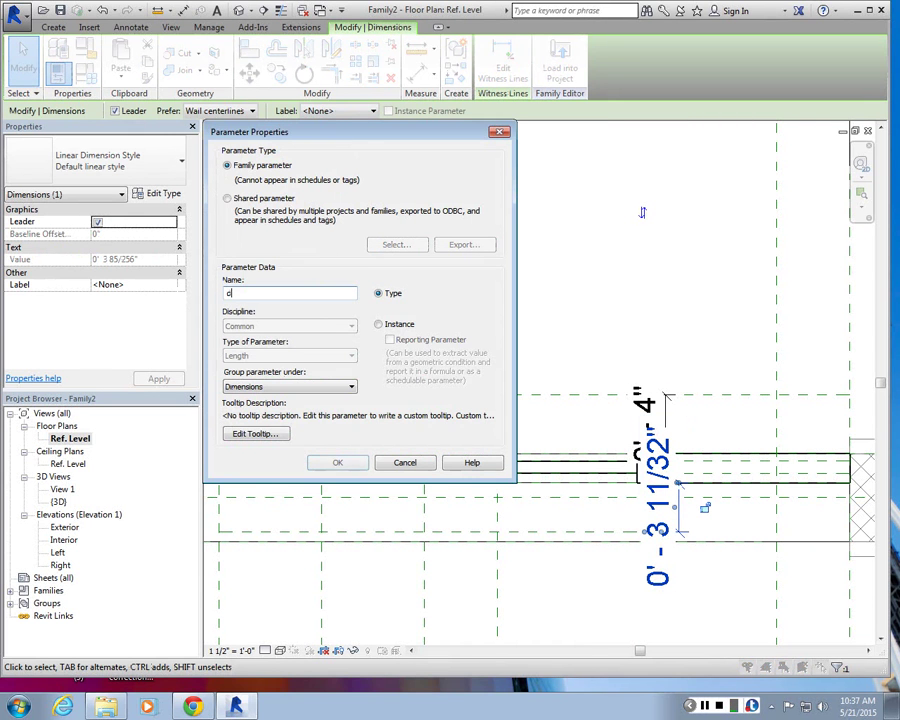
{"action": "type", "text": "oor_handl"}
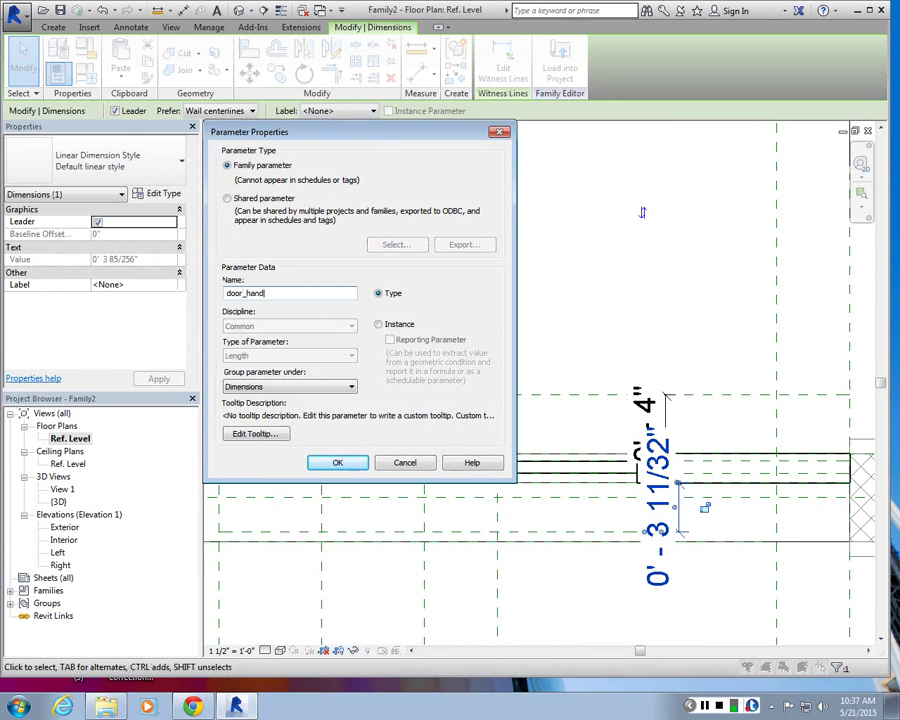
{"action": "type", "text": "e_offset"}
{"action": "left_click", "coordinate": [337, 462]}
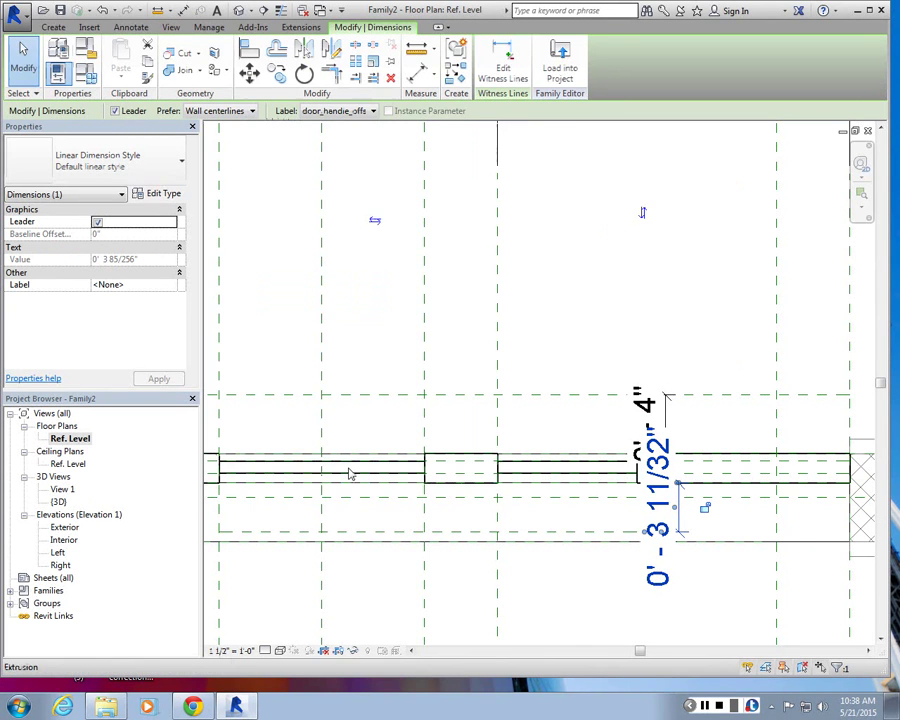
- Label the exterior offset dimension with the existing door_handle_offset parameter
{"action": "left_click", "coordinate": [637, 430]}
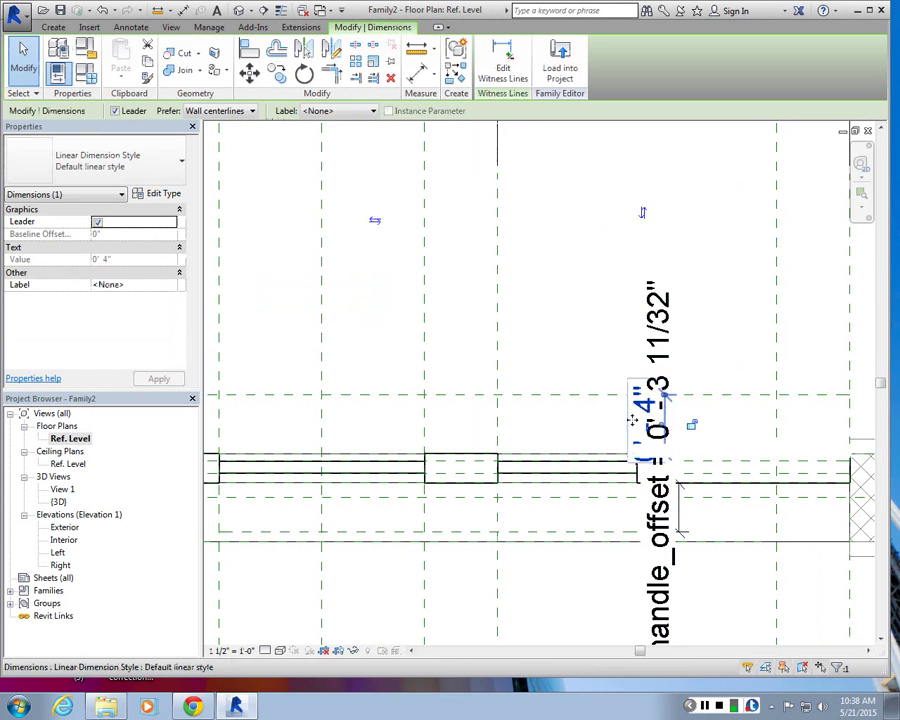
{"action": "left_click", "coordinate": [345, 111]}
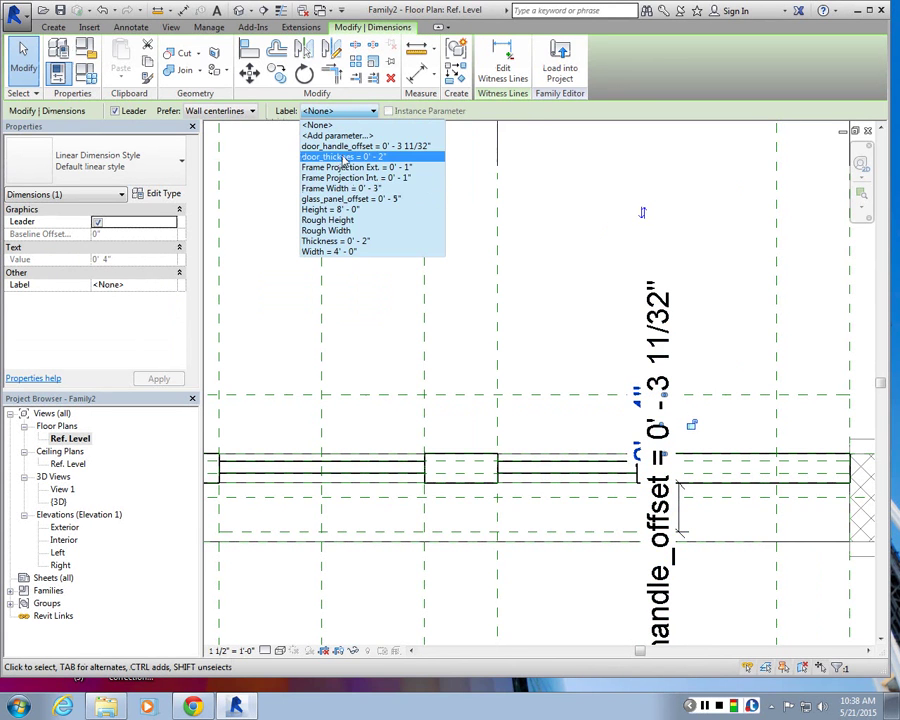
{"action": "left_click", "coordinate": [345, 146]}
{"action": "left_click", "coordinate": [540, 254]}
- Start an extrusion and sketch a circle of about 5/8" radius where the narrow glass panel's centre reference plane meets the interior offset plane
{"action": "middle_click_drag", "start_coordinate": [540, 254], "coordinate": [730, 174]}
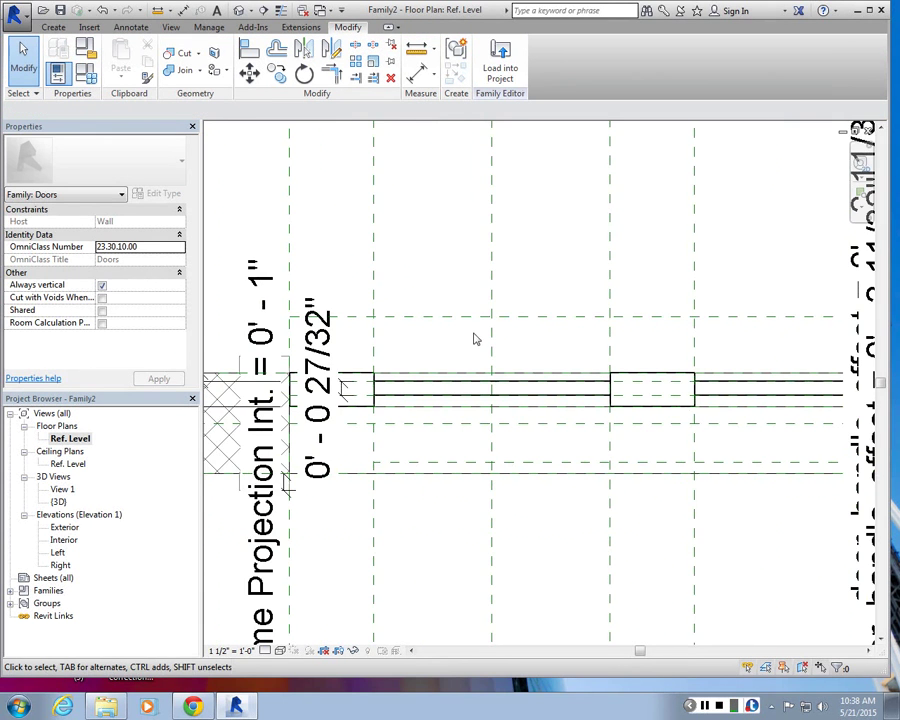
{"action": "scroll", "coordinate": [476, 339], "scroll_direction": "up", "scroll_amount": 2}
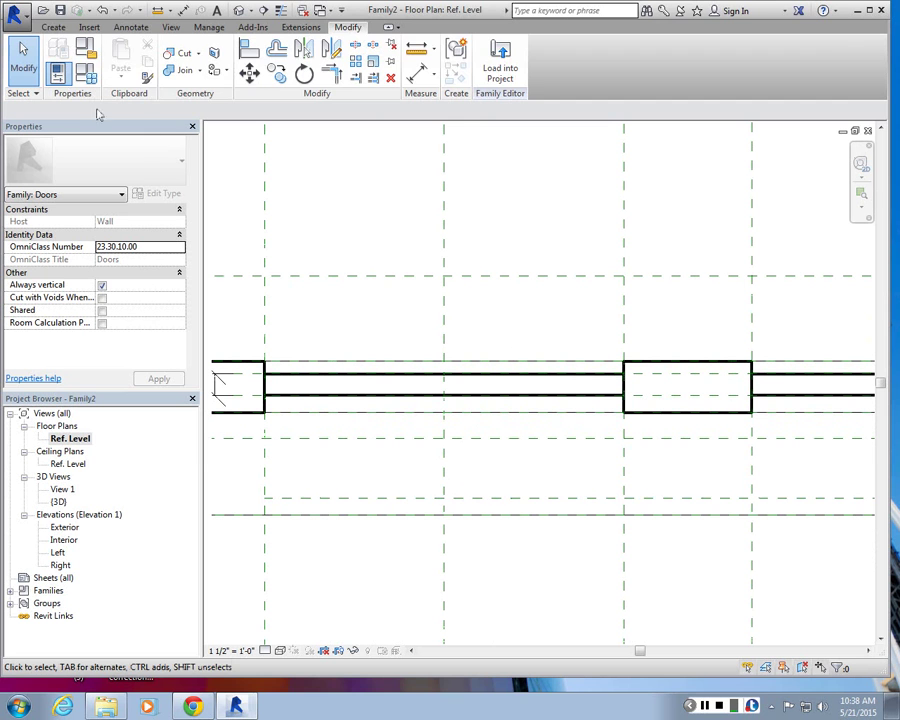
{"action": "left_click", "coordinate": [55, 28]}
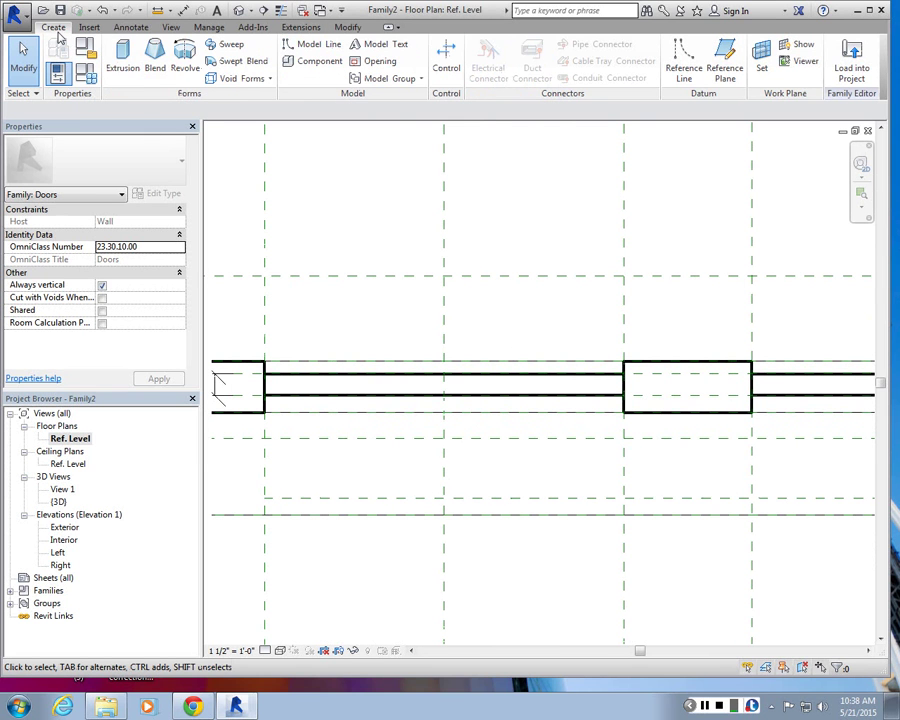
{"action": "left_click", "coordinate": [125, 72]}
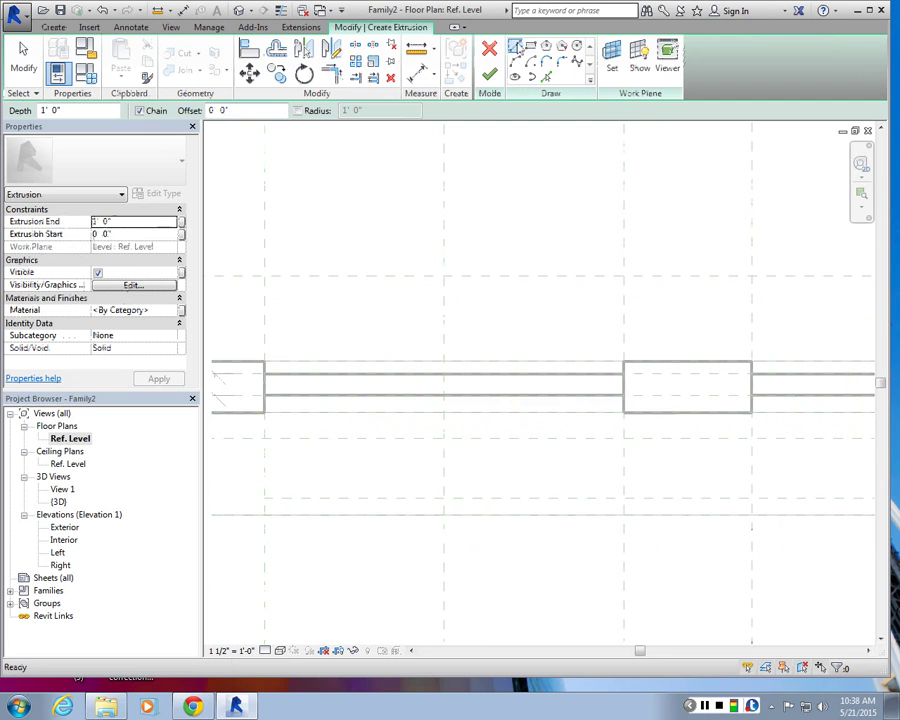
{"action": "left_click", "coordinate": [576, 50]}
{"action": "scroll", "coordinate": [467, 474], "scroll_direction": "up", "scroll_amount": 3}
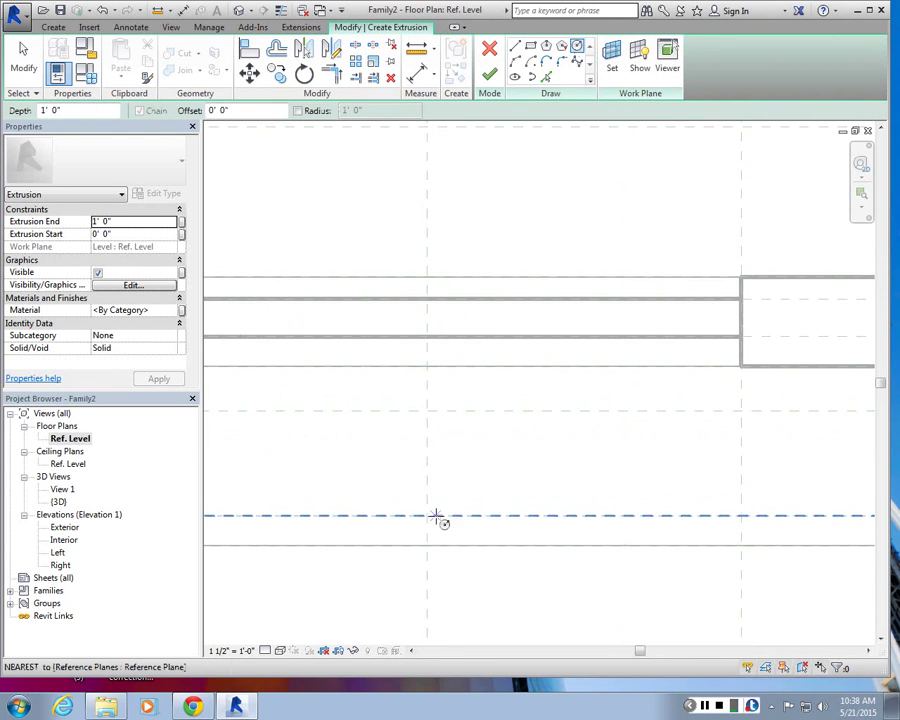
{"action": "scroll", "coordinate": [418, 508], "scroll_direction": "down", "scroll_amount": 2}
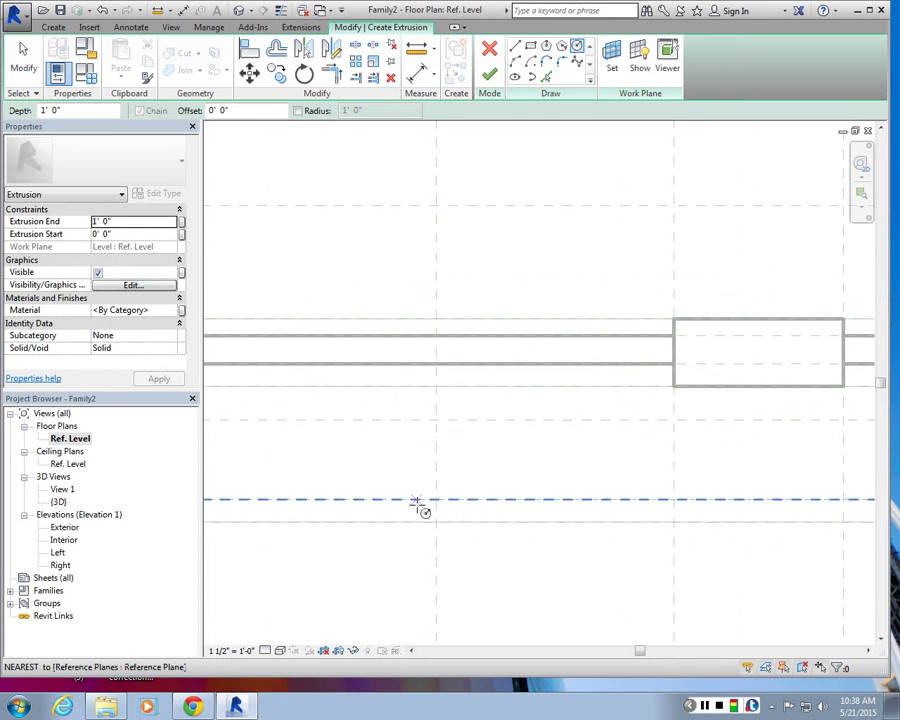
{"action": "scroll", "coordinate": [418, 508], "scroll_direction": "up", "scroll_amount": 3}
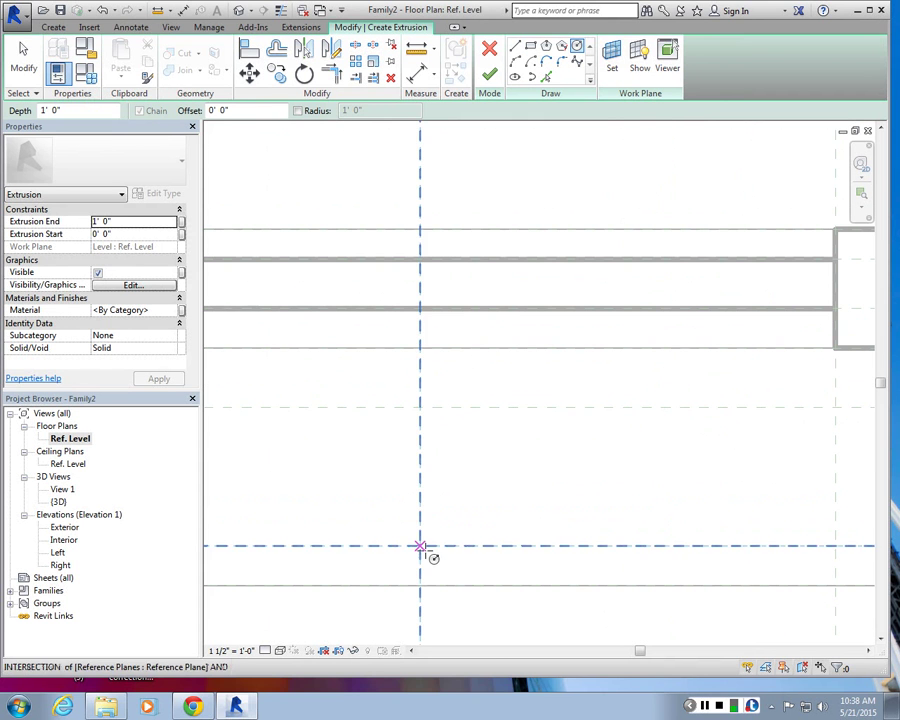
{"action": "left_click", "coordinate": [420, 545]}
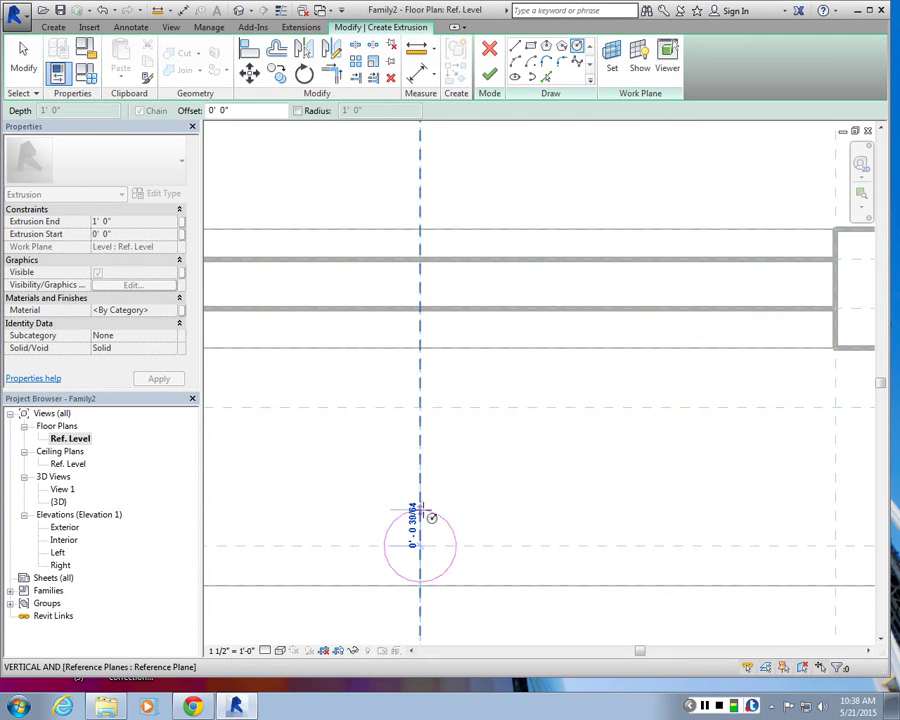
{"action": "scroll", "coordinate": [421, 511], "scroll_direction": "up", "scroll_amount": 3}
{"action": "left_click", "coordinate": [447, 542]}
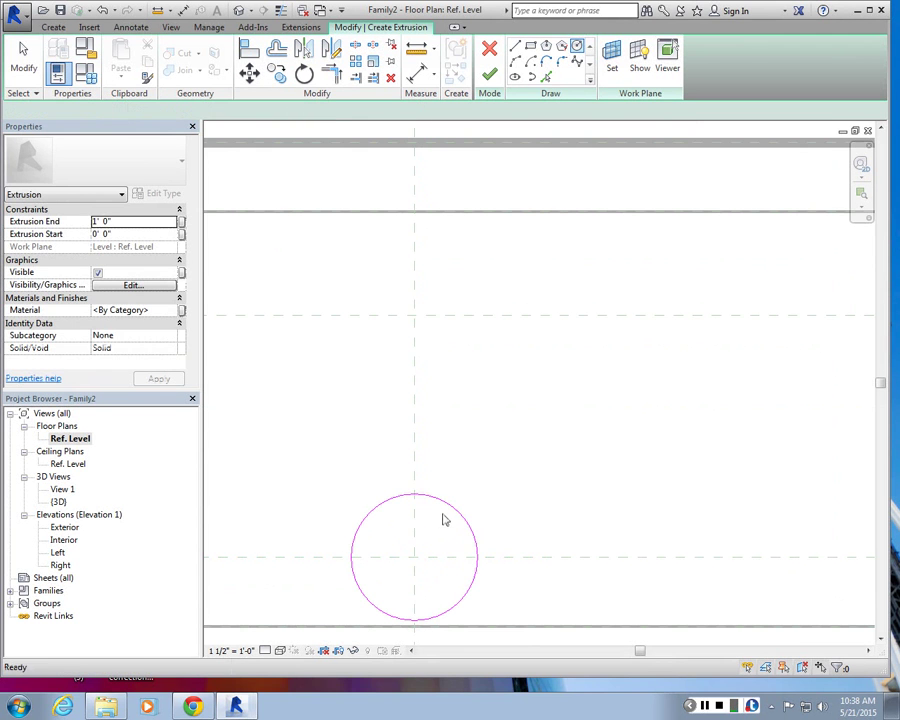
{"action": "left_click", "coordinate": [450, 510]}
{"action": "left_click", "coordinate": [442, 538]}
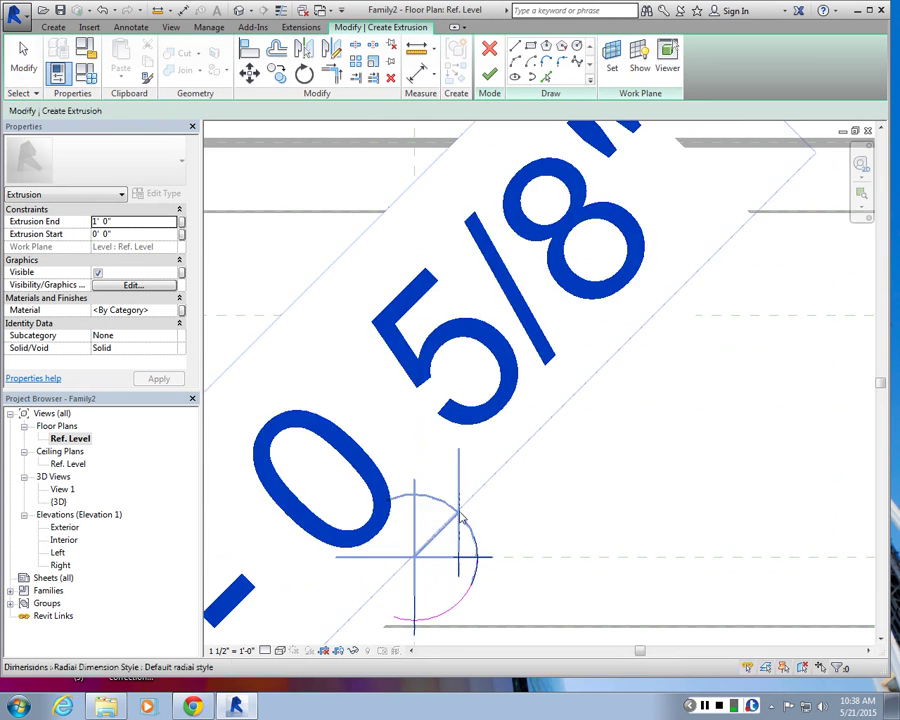
{"action": "scroll", "coordinate": [475, 545], "scroll_direction": "down", "scroll_amount": 2}
{"action": "key", "text": "ctrl+z"}
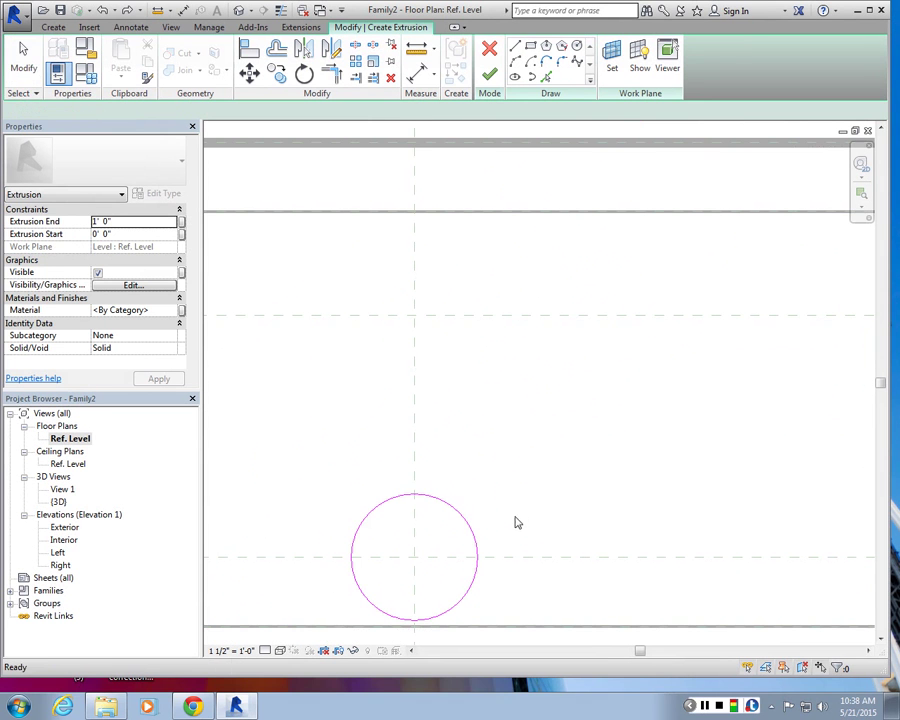
- Set the sketched circle's radius to 0.025
{"action": "left_click", "coordinate": [466, 526]}
{"action": "left_click", "coordinate": [432, 531]}
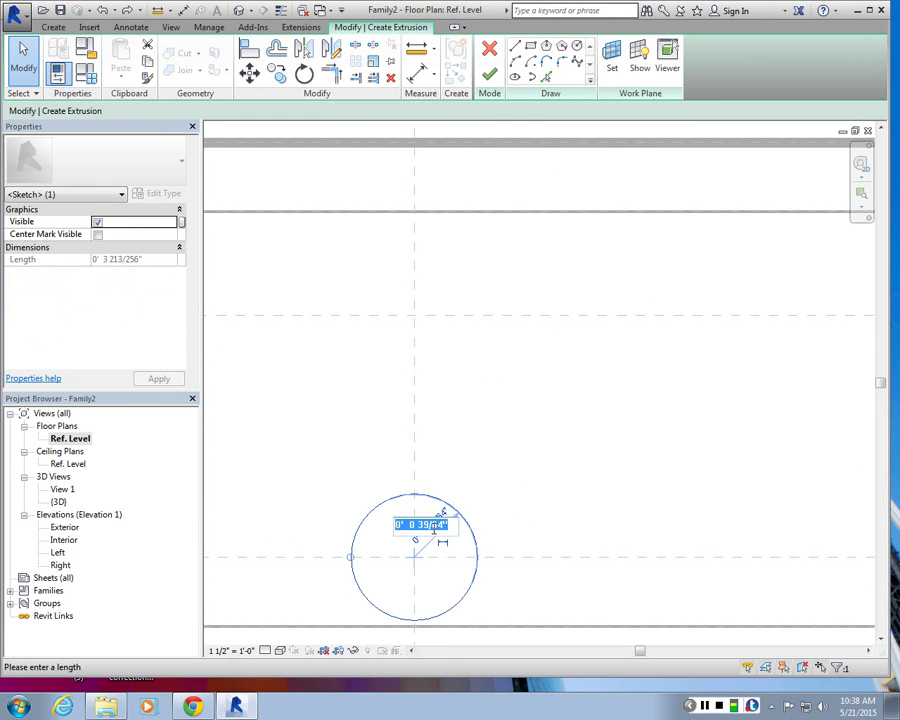
{"action": "type", "text": "0."}
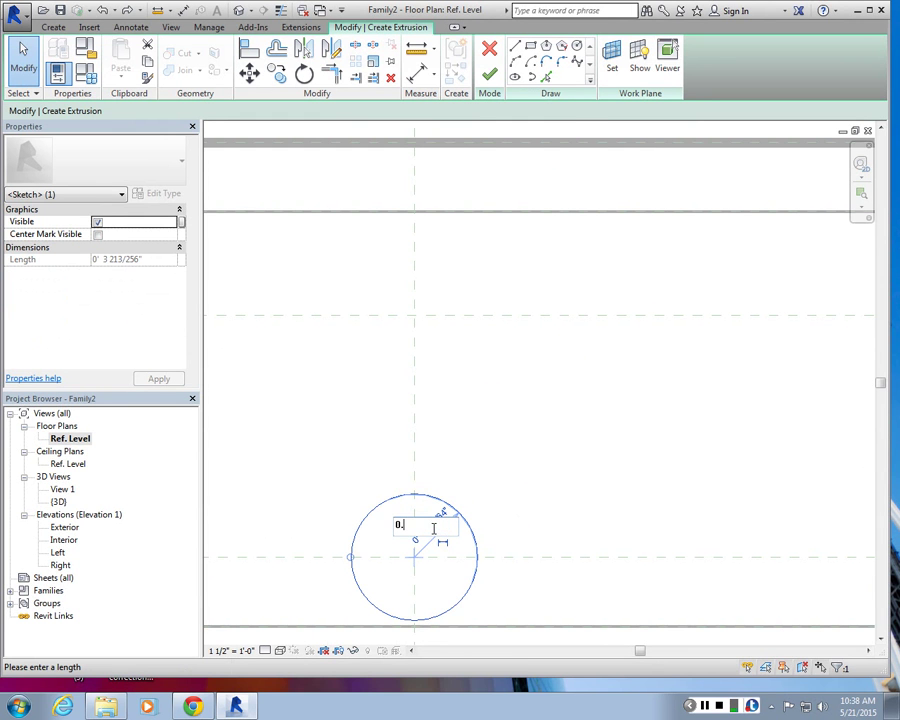
{"action": "type", "text": "025"}
{"action": "key", "text": "Return"}
{"action": "left_click", "coordinate": [363, 464]}
{"action": "scroll", "coordinate": [373, 470], "scroll_direction": "down", "scroll_amount": 3}
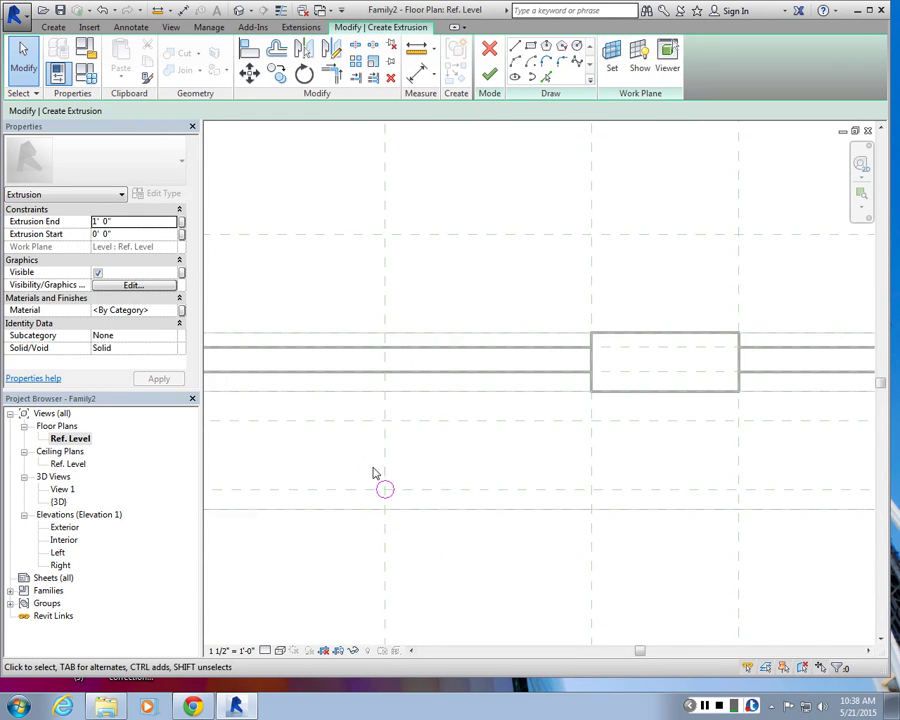
{"action": "scroll", "coordinate": [421, 490], "scroll_direction": "up", "scroll_amount": 1}
{"action": "scroll", "coordinate": [419, 497], "scroll_direction": "up", "scroll_amount": 1}
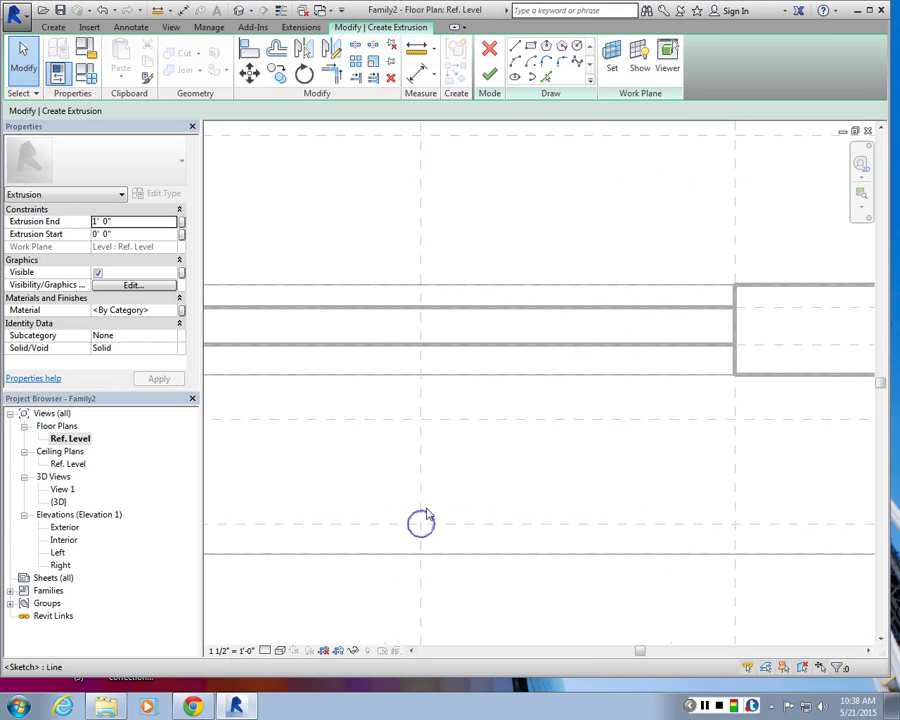
- Try a radius of 0.5 for the sketched circle and undo the change
{"action": "left_click", "coordinate": [414, 508]}
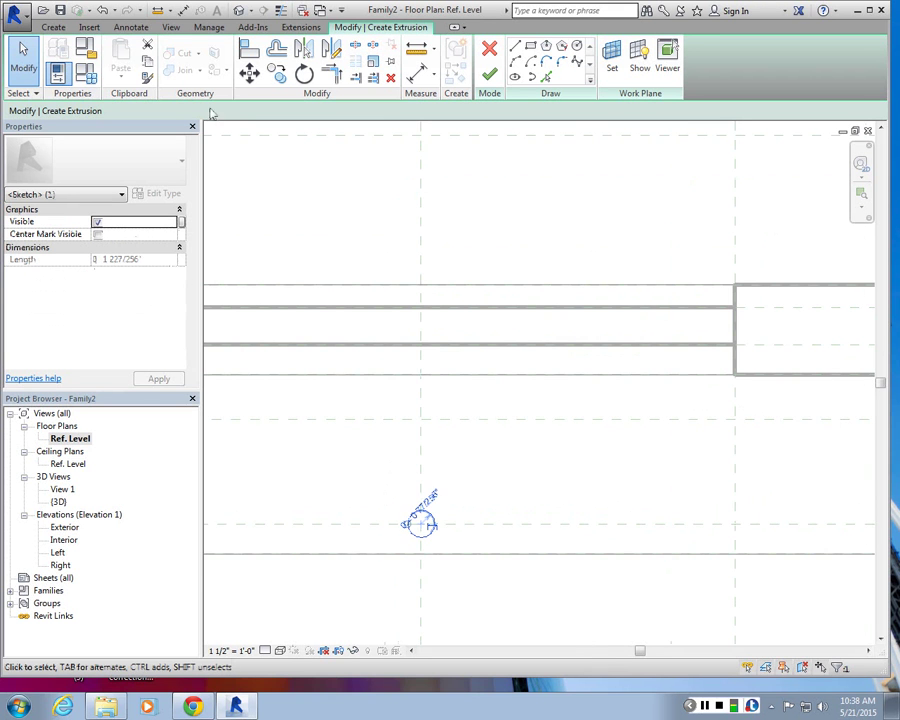
{"action": "left_click", "coordinate": [442, 567]}
{"action": "scroll", "coordinate": [435, 539], "scroll_direction": "up", "scroll_amount": 3}
{"action": "left_click", "coordinate": [422, 498]}
{"action": "left_click", "coordinate": [400, 484]}
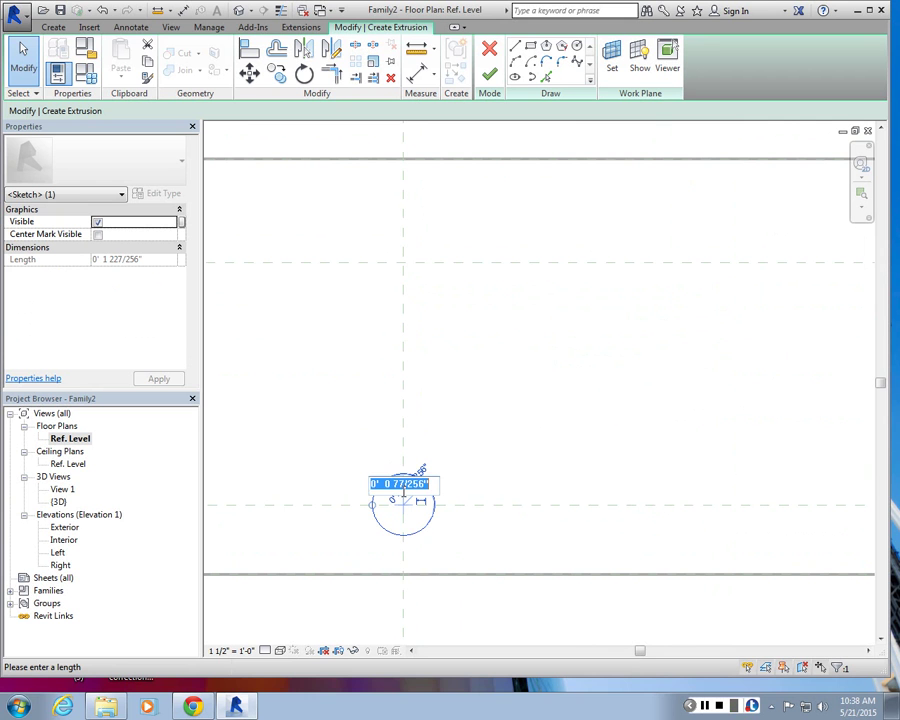
{"action": "type", "text": "0.5"}
{"action": "key", "text": "Return"}
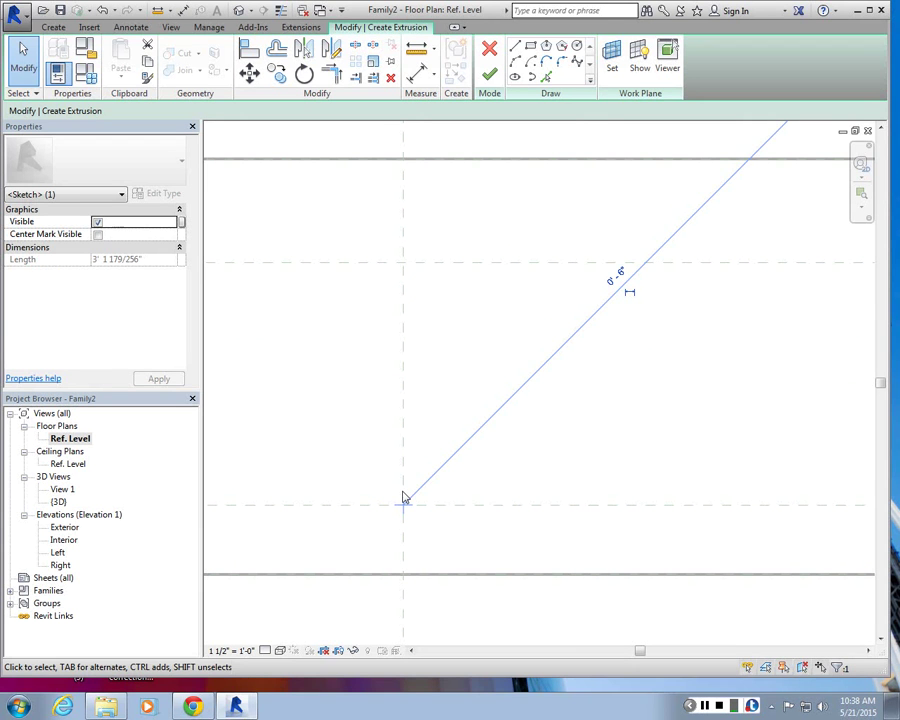
{"action": "key", "text": "ctrl+z"}
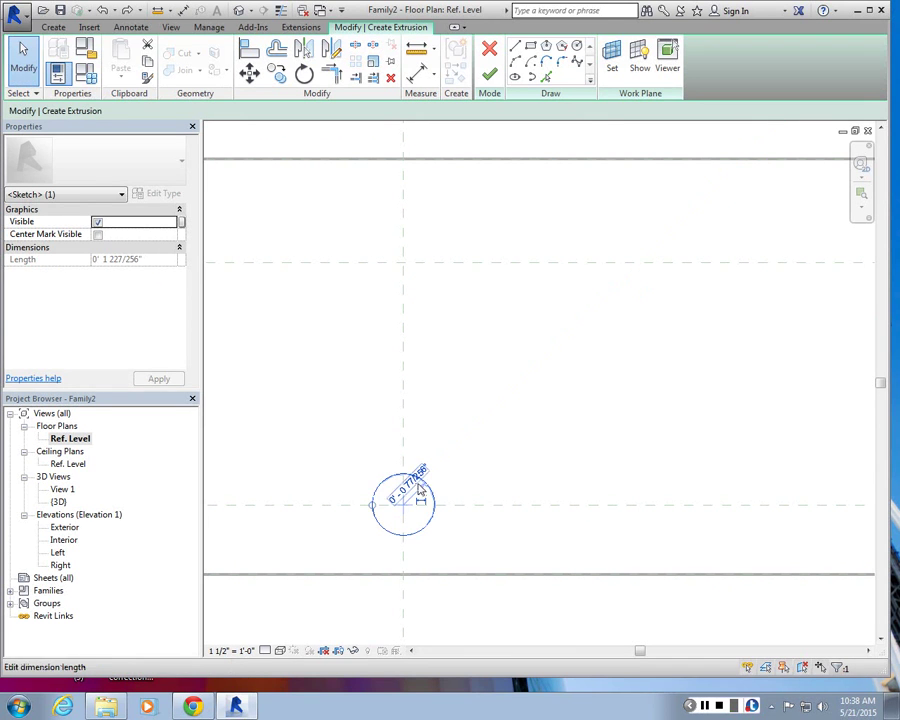
- Set the circle's radius to 0.5" and finish the extrusion sketch
{"action": "left_click", "coordinate": [419, 489]}
{"action": "type", "text": "0.5\""}
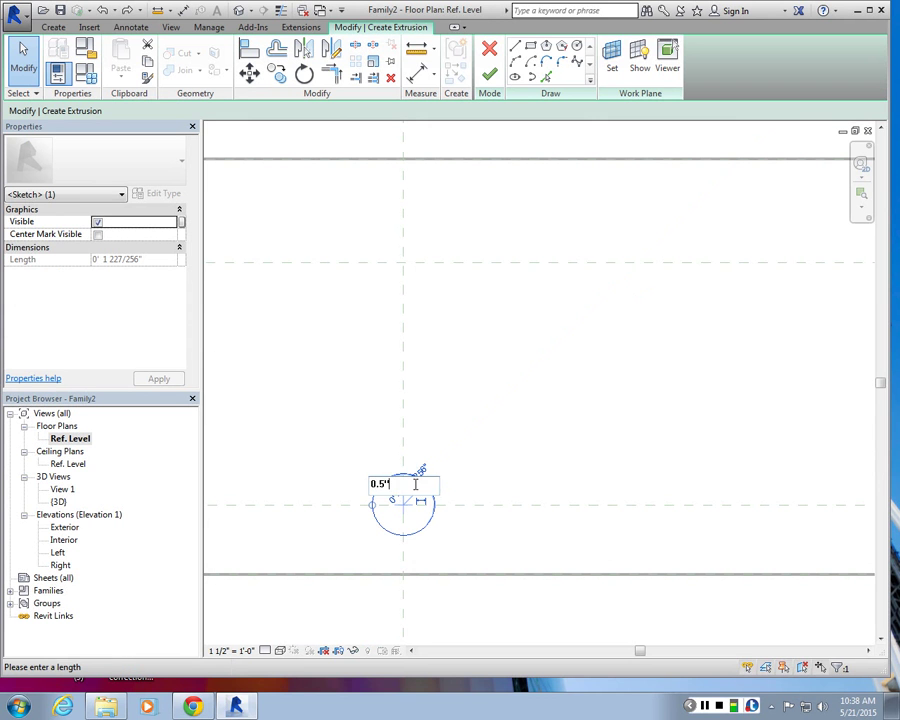
{"action": "key", "text": "Return"}
{"action": "scroll", "coordinate": [456, 440], "scroll_direction": "down", "scroll_amount": 5}
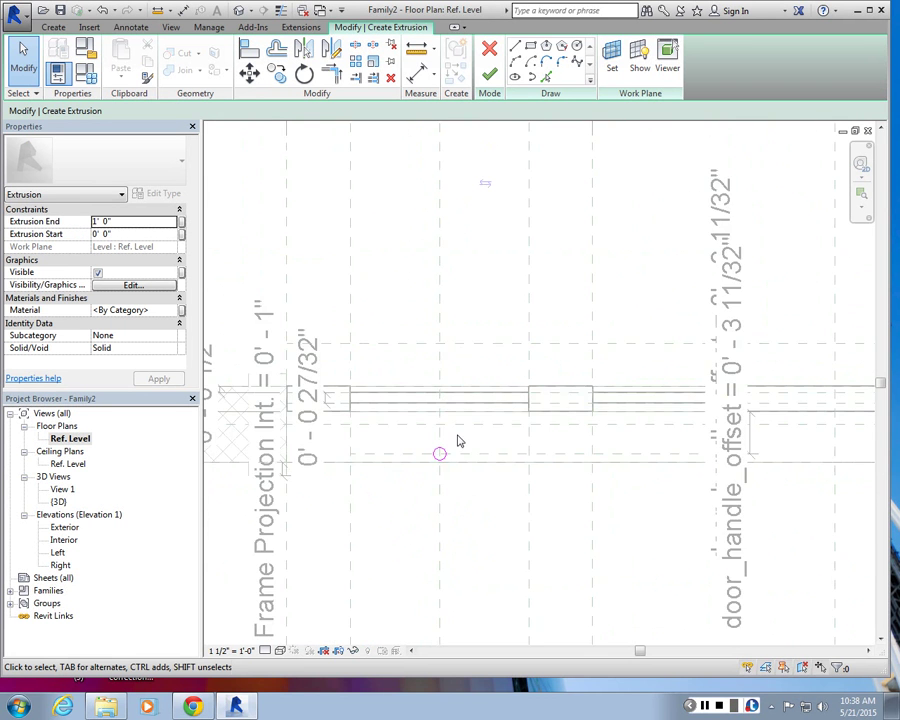
{"action": "scroll", "coordinate": [459, 441], "scroll_direction": "up", "scroll_amount": 3}
{"action": "left_click", "coordinate": [489, 75]}
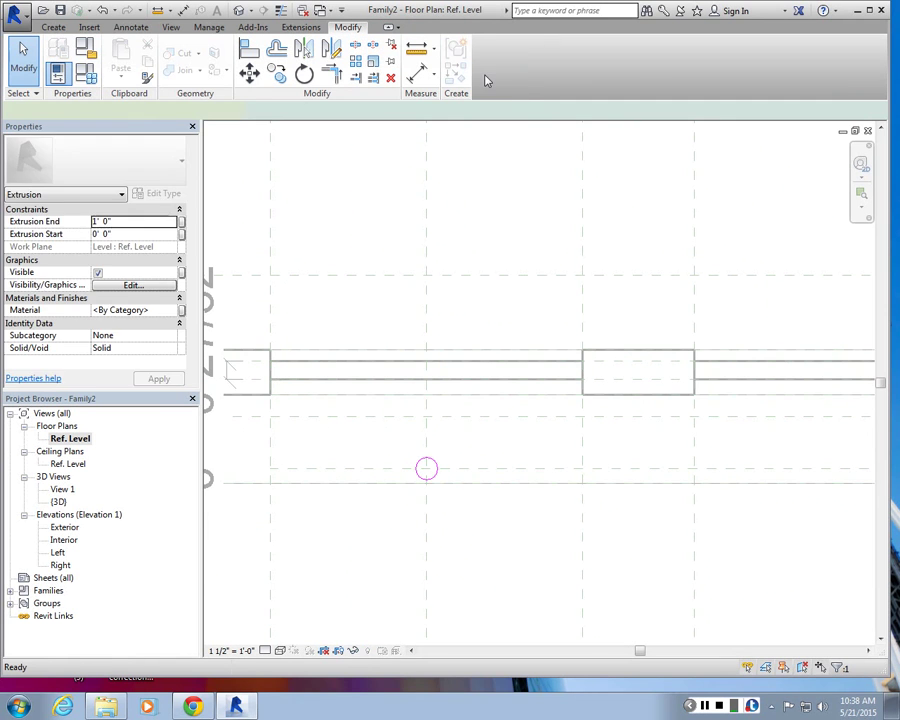
- In the Interior elevation, stretch the handle extrusion between the glass panel's lower and upper edges, from 0' 5" to 7' 7"
{"action": "double_click", "coordinate": [66, 502]}
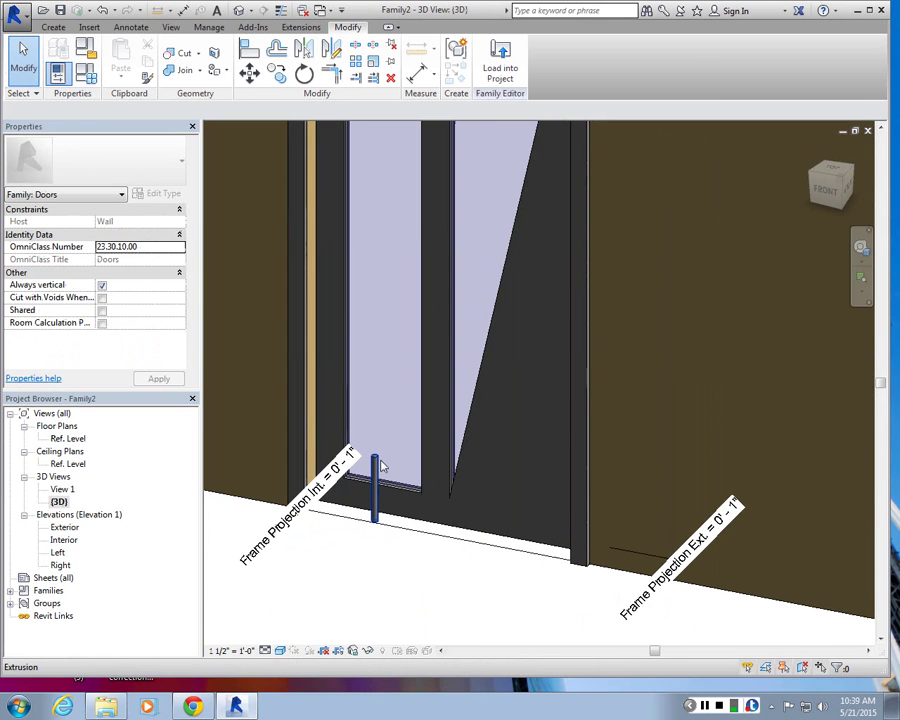
{"action": "double_click", "coordinate": [64, 527]}
{"action": "scroll", "coordinate": [444, 416], "scroll_direction": "up", "scroll_amount": 3}
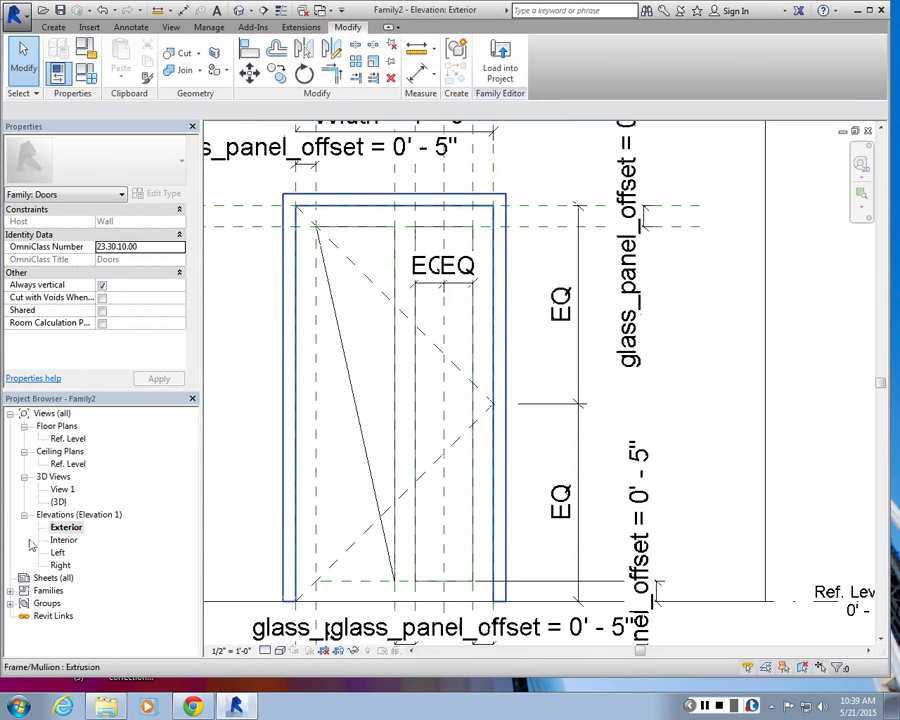
{"action": "double_click", "coordinate": [62, 540]}
{"action": "scroll", "coordinate": [437, 517], "scroll_direction": "up", "scroll_amount": 3}
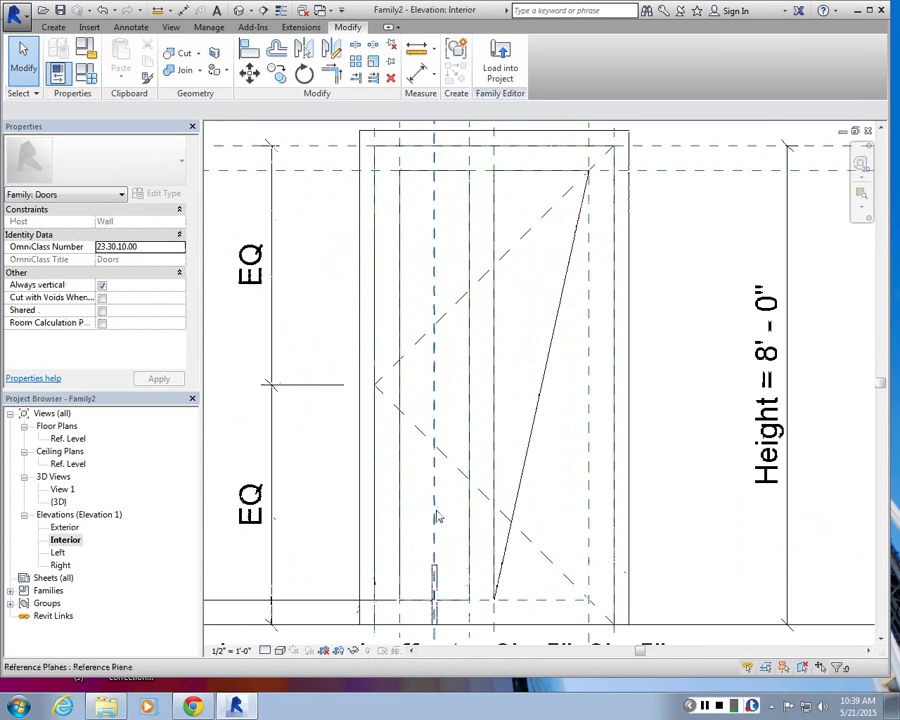
{"action": "left_click", "coordinate": [436, 585]}
{"action": "left_click_drag", "start_coordinate": [432, 567], "coordinate": [433, 170]}
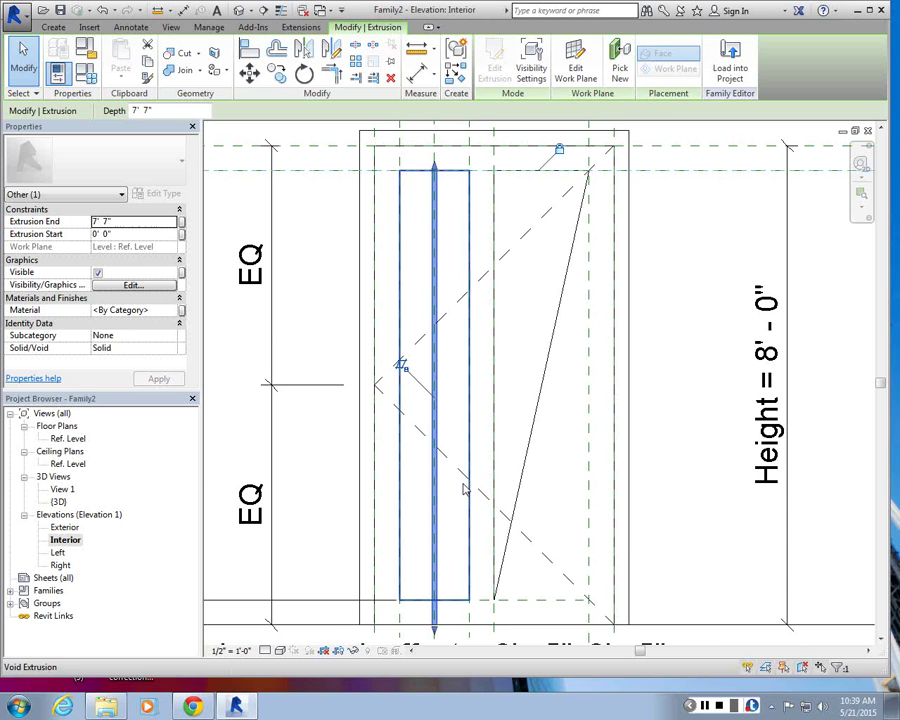
{"action": "left_click_drag", "start_coordinate": [434, 600], "coordinate": [458, 594]}
{"action": "left_click", "coordinate": [670, 534]}
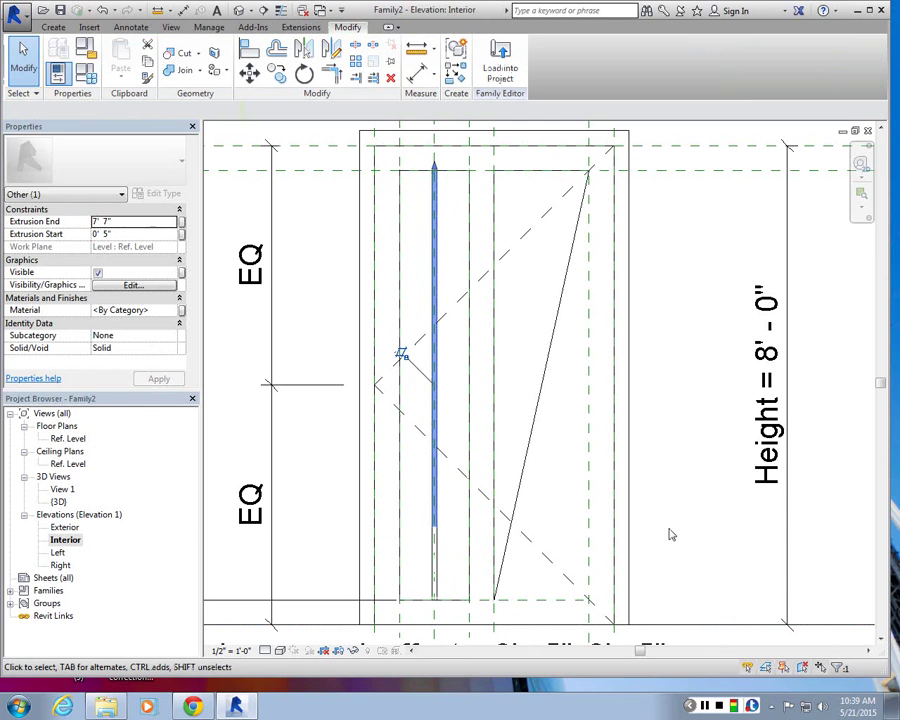
- Inspect the stretched door handle on the glass panel in the {3D} view
{"action": "scroll", "coordinate": [305, 530], "scroll_direction": "down", "scroll_amount": 4}
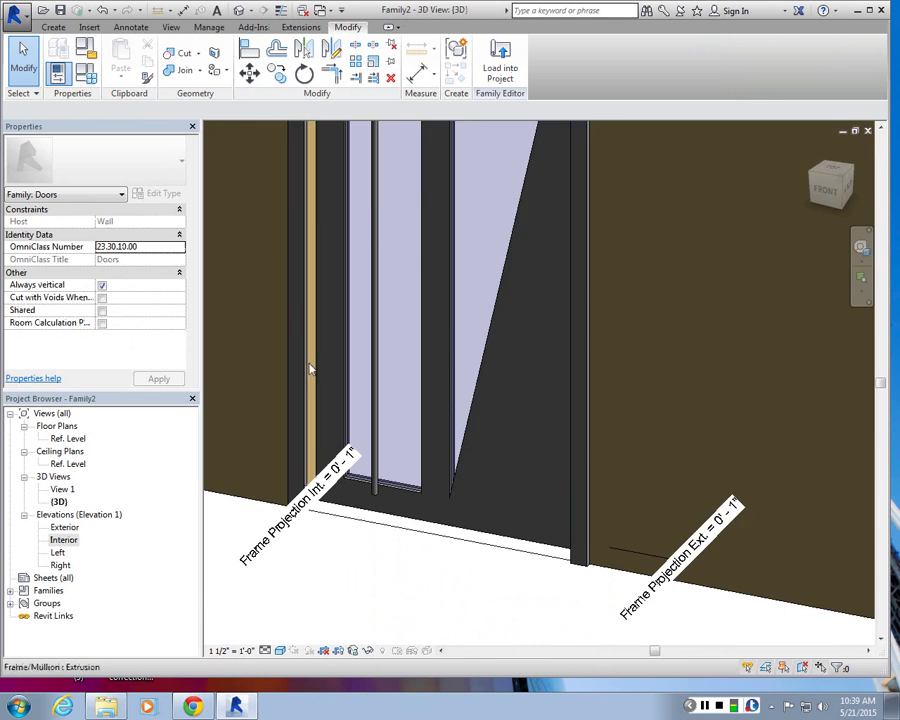
{"action": "middle_click_drag", "start_coordinate": [421, 464], "coordinate": [368, 575], "text": "shift"}
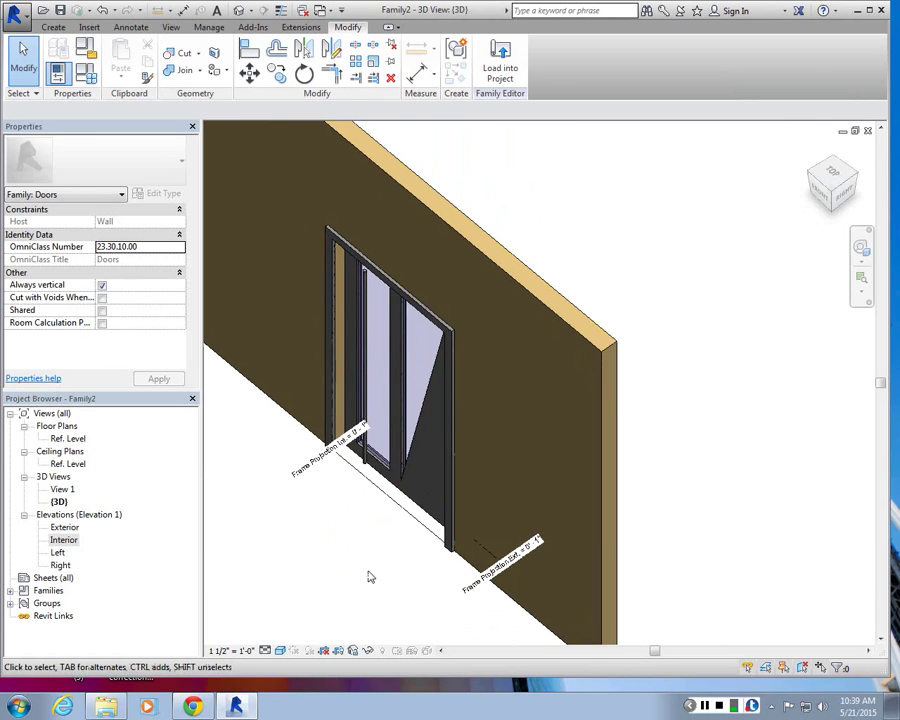
- Examine the door handle's position against the glass panel in the {3D} view and in the Ref. Level floor plan
{"action": "middle_click_drag", "start_coordinate": [370, 577], "coordinate": [557, 466], "text": "shift"}
{"action": "scroll", "coordinate": [420, 320], "scroll_direction": "down", "scroll_amount": 5}
{"action": "scroll", "coordinate": [398, 432], "scroll_direction": "up", "scroll_amount": 3}
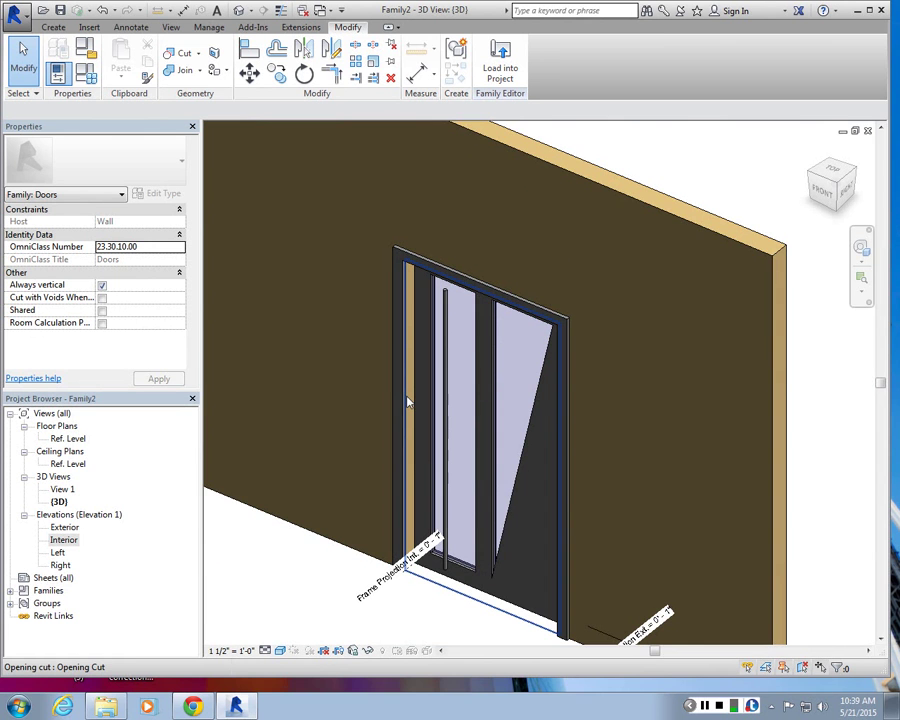
{"action": "scroll", "coordinate": [490, 362], "scroll_direction": "up", "scroll_amount": 2}
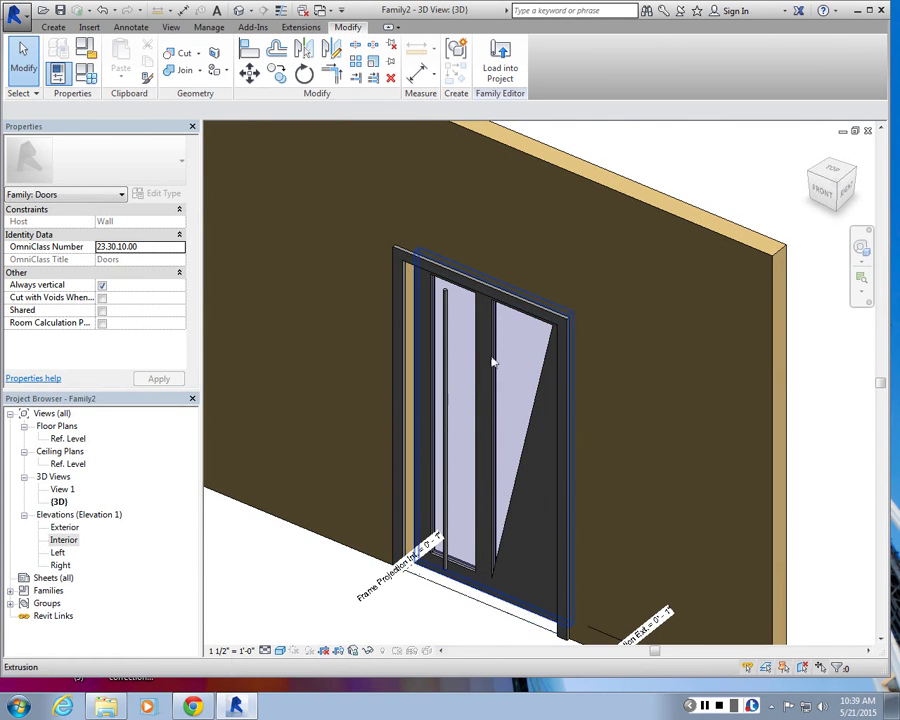
{"action": "scroll", "coordinate": [467, 388], "scroll_direction": "up", "scroll_amount": 2}
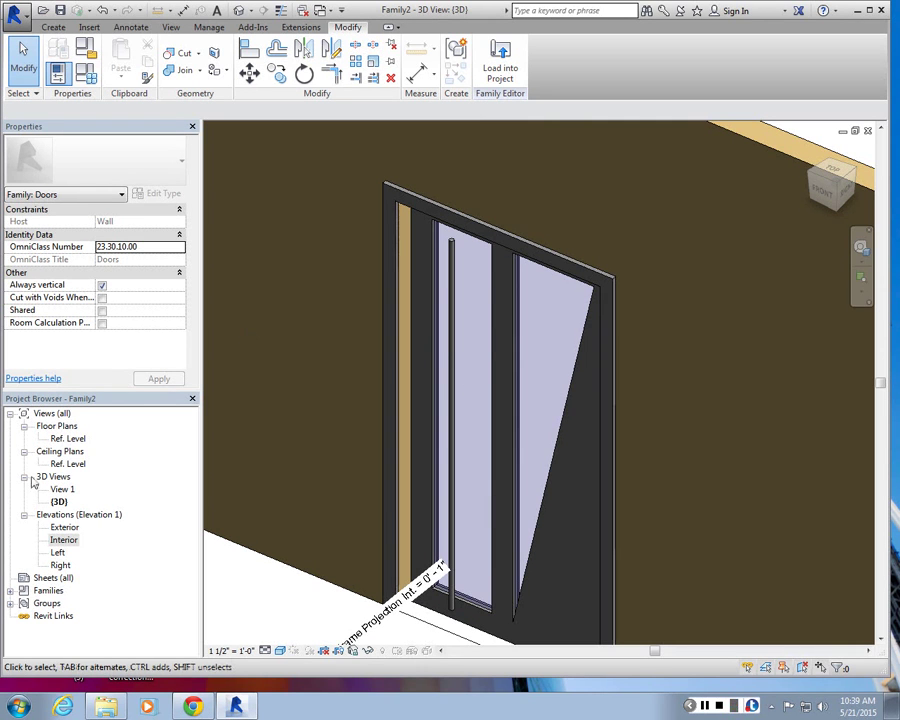
{"action": "double_click", "coordinate": [68, 438]}
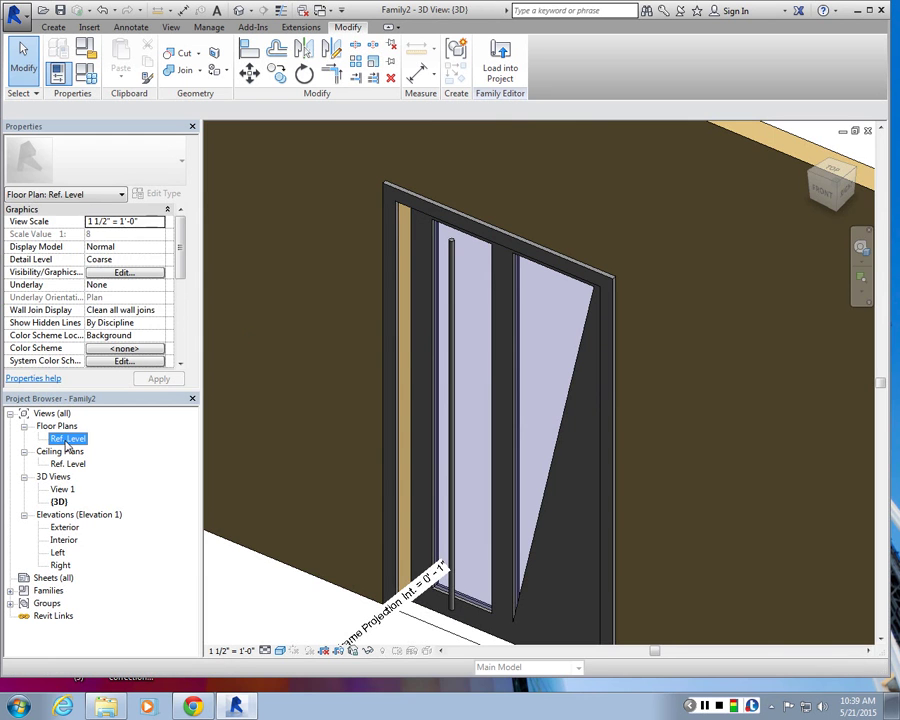
{"action": "scroll", "coordinate": [433, 393], "scroll_direction": "up", "scroll_amount": 3}
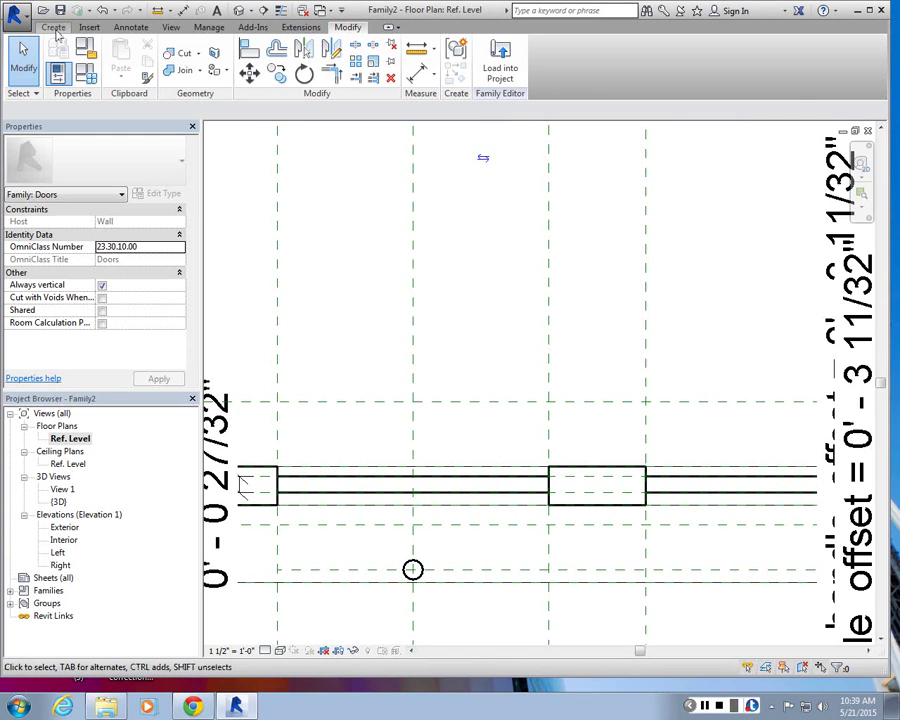
{"action": "scroll", "coordinate": [379, 263], "scroll_direction": "down", "scroll_amount": 3}
{"action": "scroll", "coordinate": [379, 263], "scroll_direction": "up", "scroll_amount": 2}
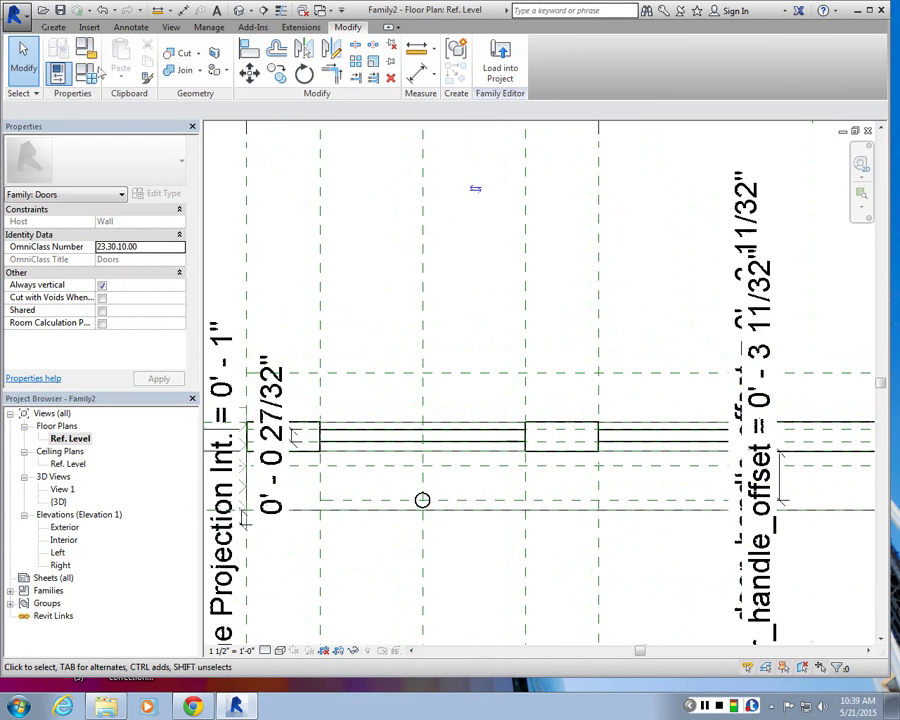
- Set the door_handle_offset family parameter to 4" and apply it to flex the single handle
{"action": "left_click", "coordinate": [86, 73]}
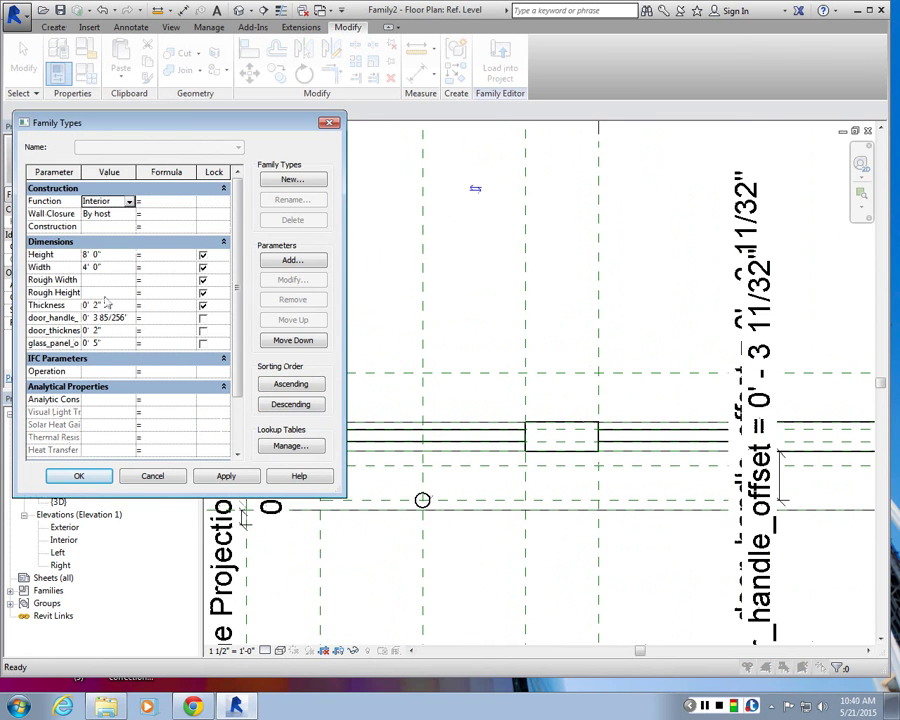
{"action": "left_click", "coordinate": [95, 330]}
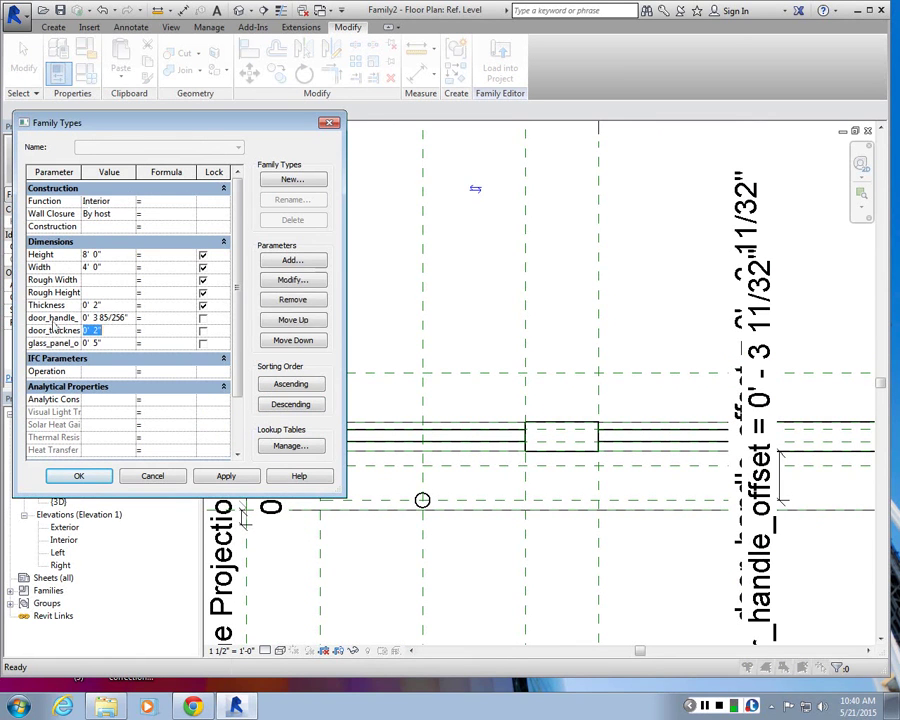
{"action": "left_click", "coordinate": [134, 318]}
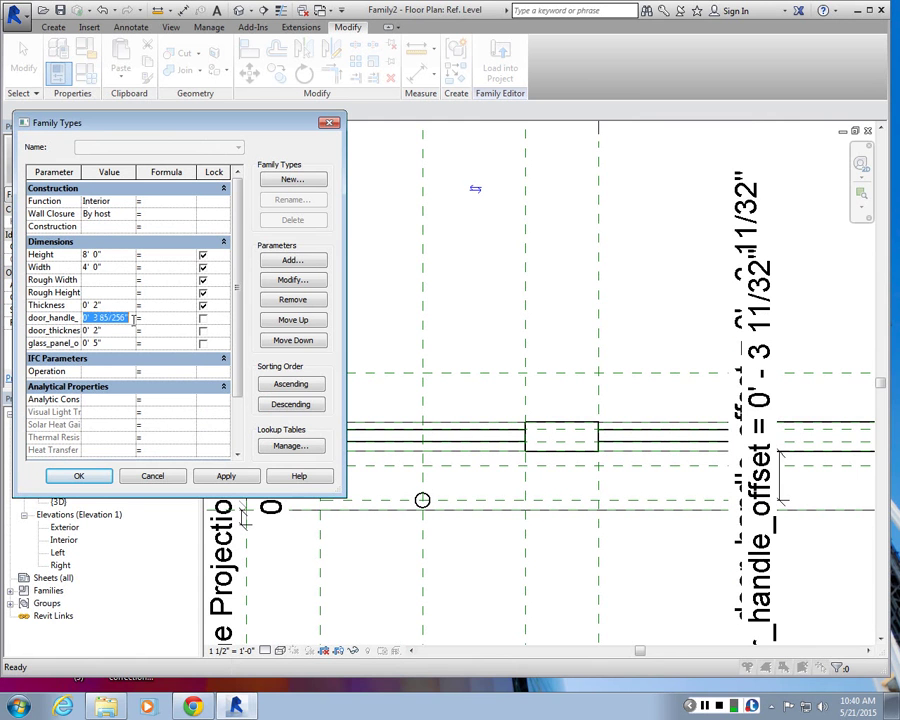
{"action": "type", "text": "4"}
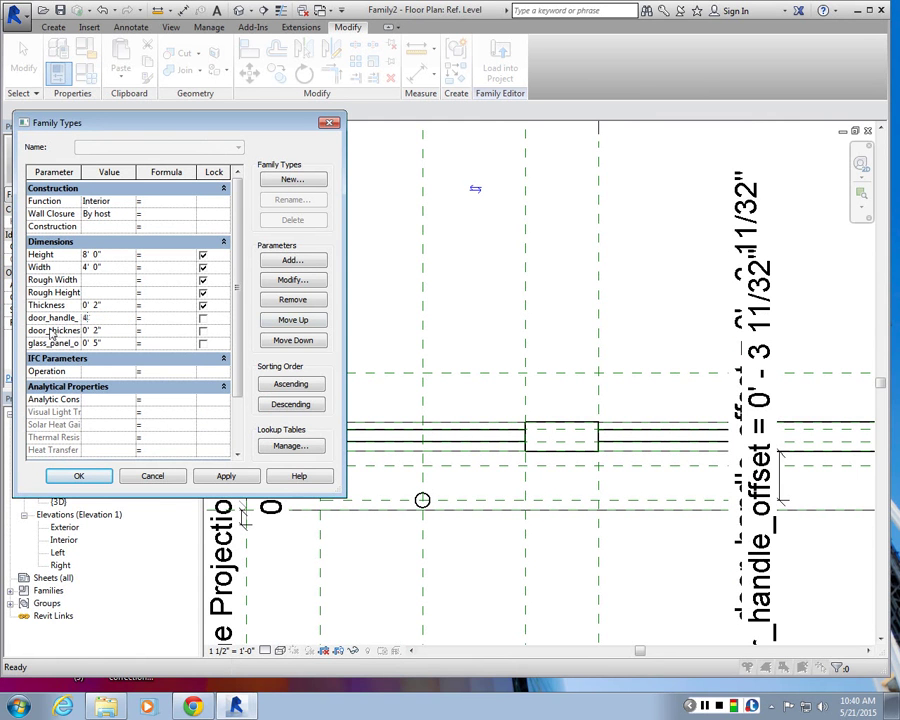
{"action": "key", "text": "Tab"}
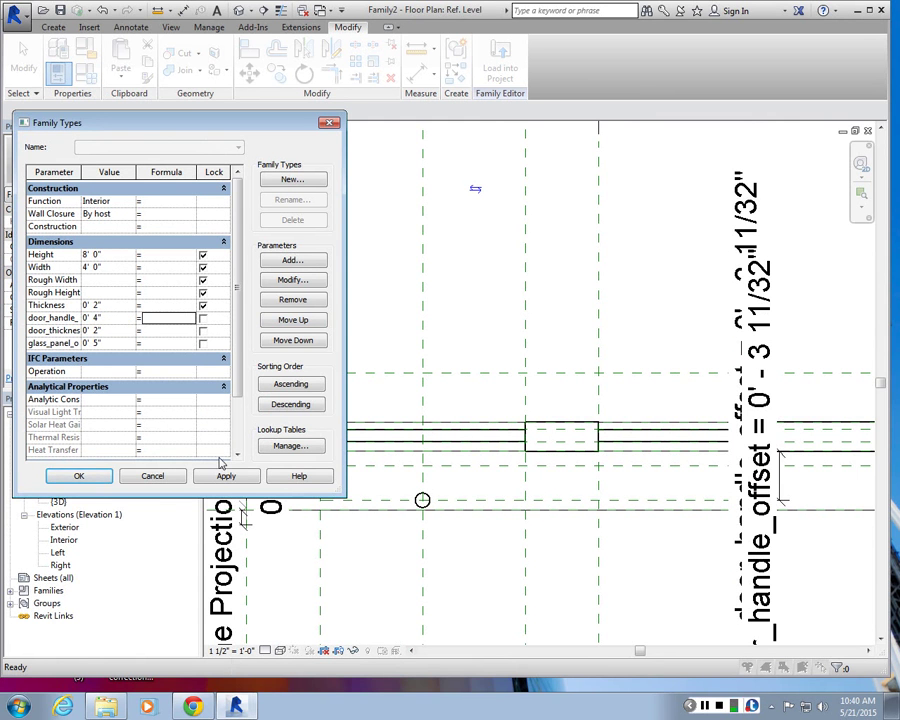
{"action": "left_click", "coordinate": [226, 476]}
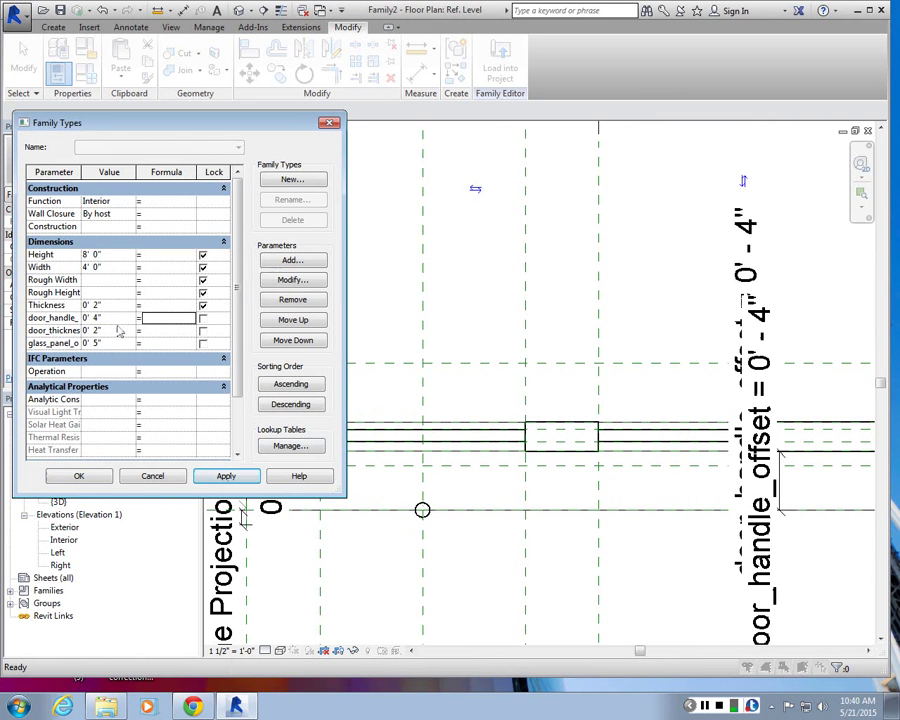
- Set the door_handle_offset parameter to 3" and close the family types
{"action": "left_click", "coordinate": [117, 317]}
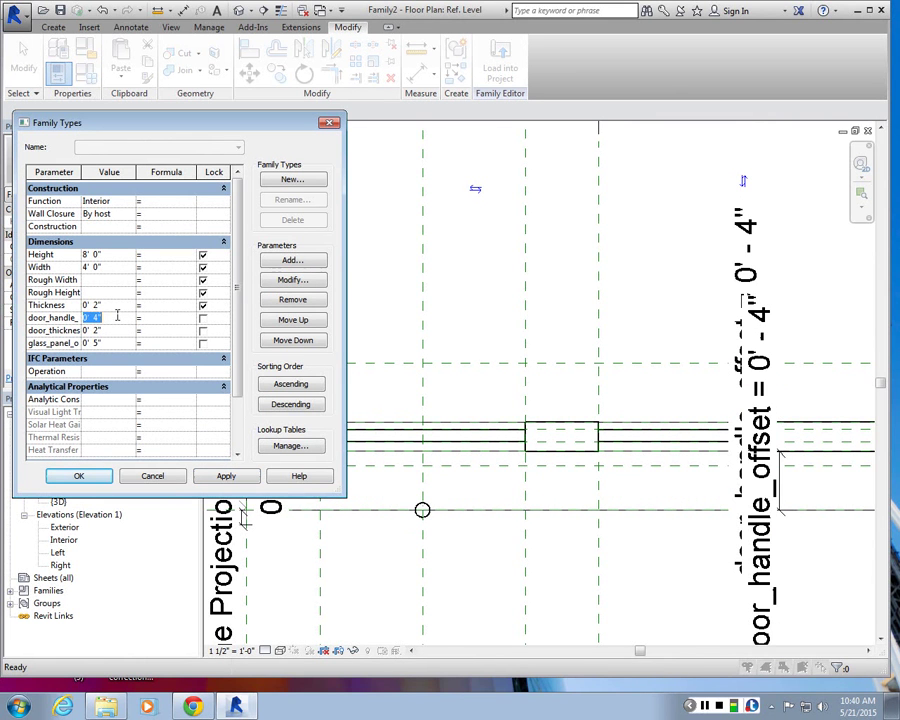
{"action": "type", "text": "3"}
{"action": "key", "text": "Tab"}
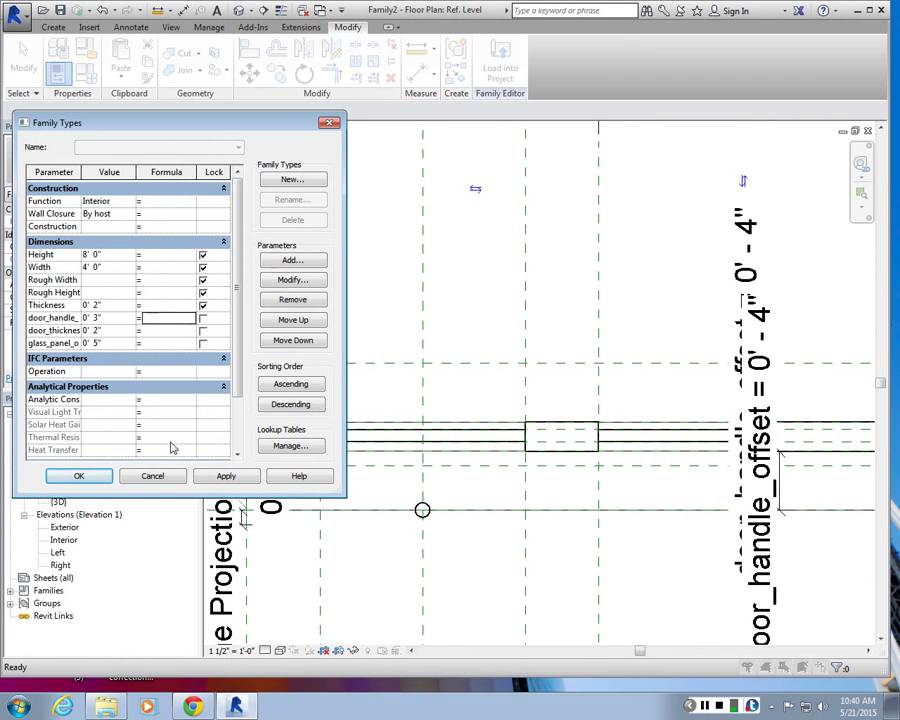
{"action": "left_click", "coordinate": [140, 478]}
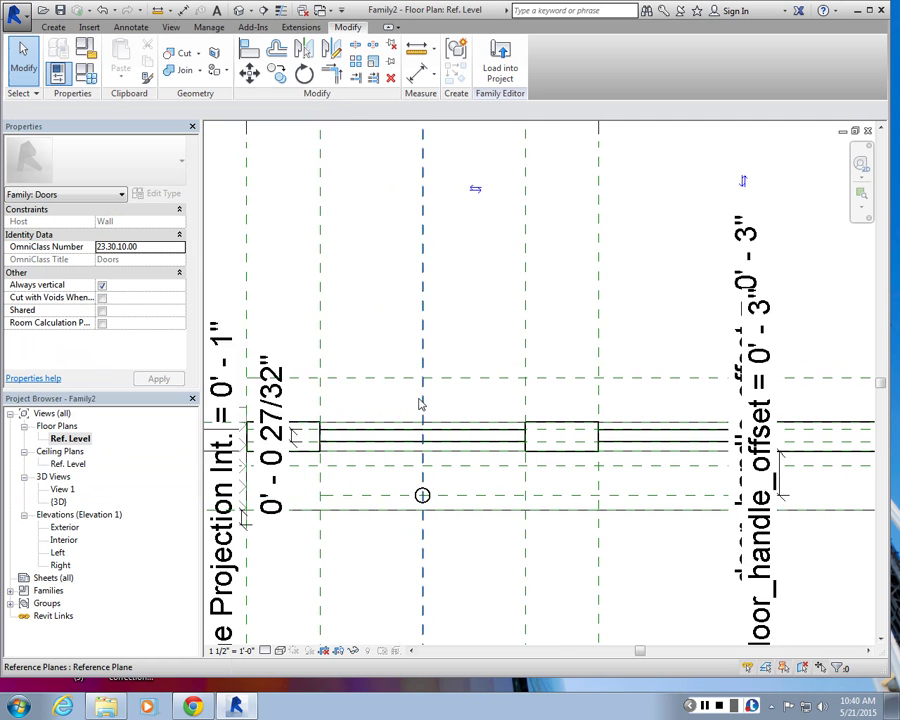
{"action": "scroll", "coordinate": [446, 370], "scroll_direction": "up", "scroll_amount": 4}
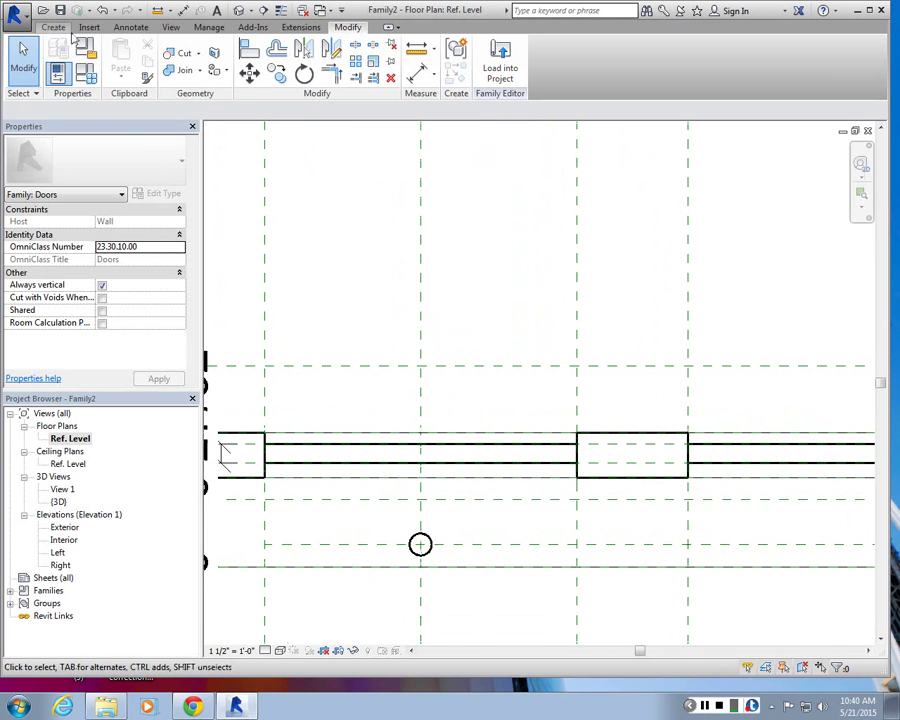
{"action": "left_click", "coordinate": [53, 27]}
{"action": "left_click", "coordinate": [118, 55]}
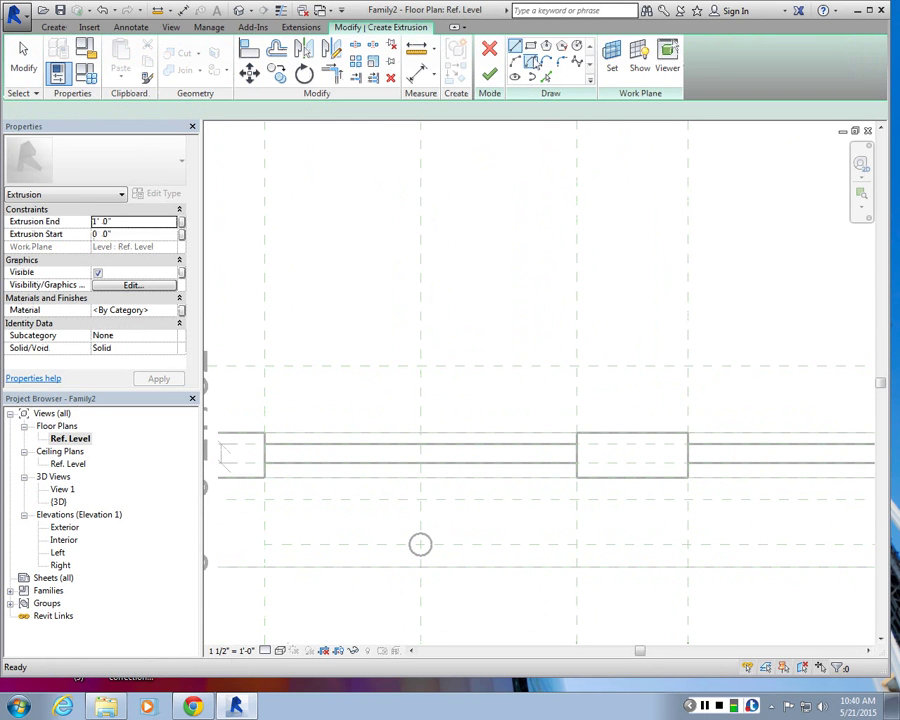
{"action": "key", "text": "Escape"}
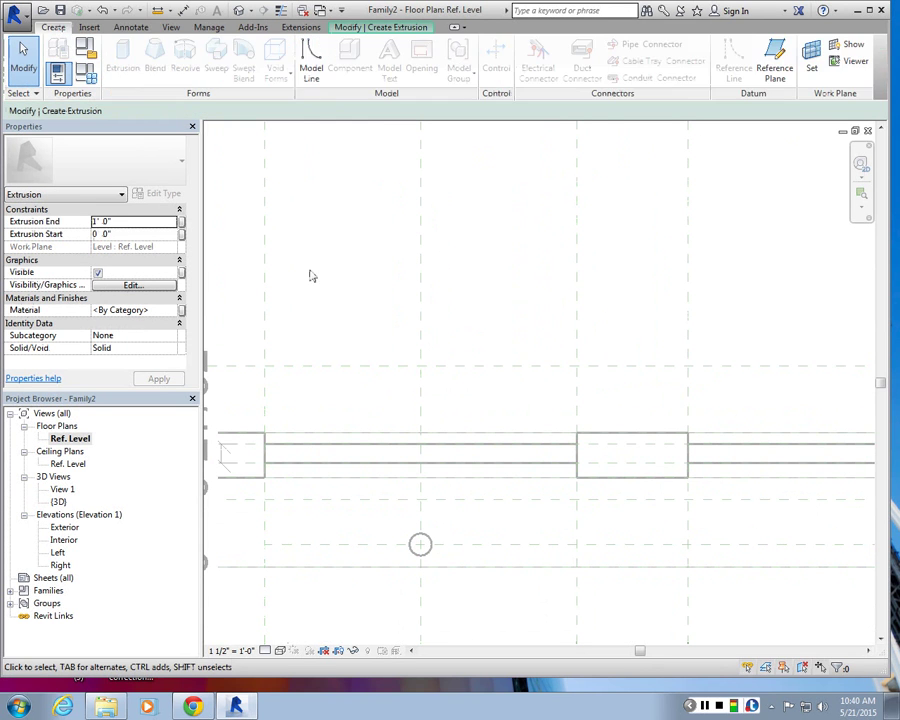
{"action": "left_click", "coordinate": [53, 27]}
{"action": "left_click", "coordinate": [381, 27]}
{"action": "left_click", "coordinate": [486, 72]}
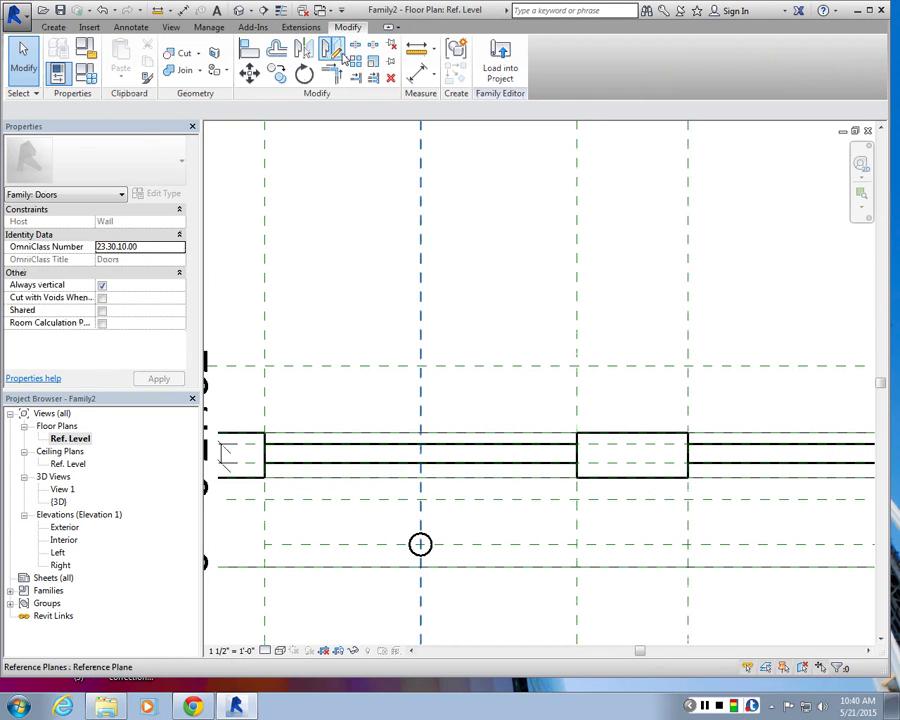
- Mirror a copy of the circular handle extrusion to the door's opposite face, about an axis drawn along the door panel's centreline
{"action": "left_click", "coordinate": [342, 56]}
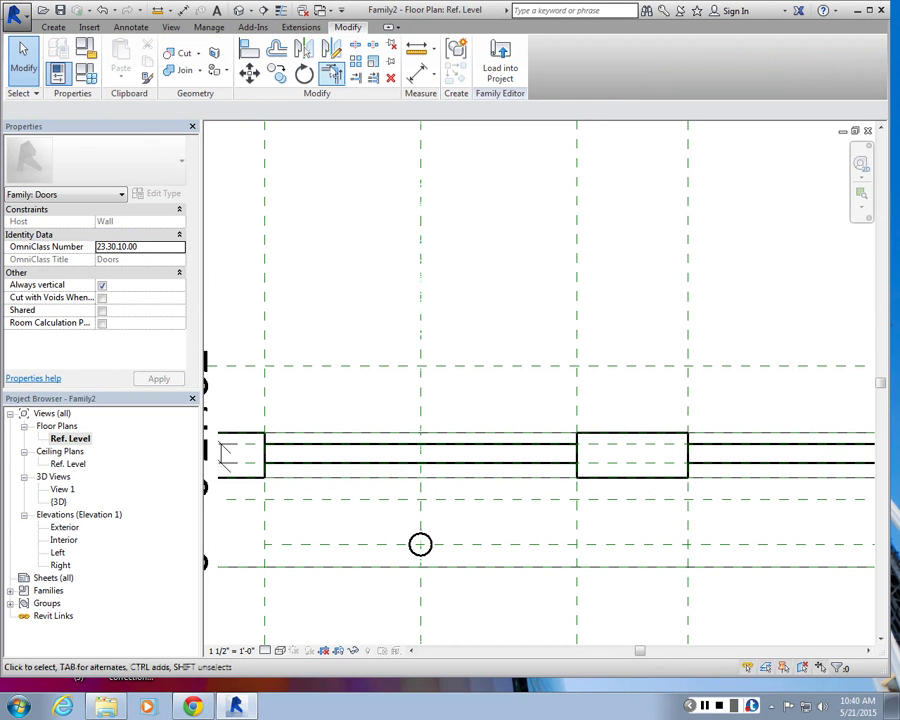
{"action": "left_click", "coordinate": [434, 543]}
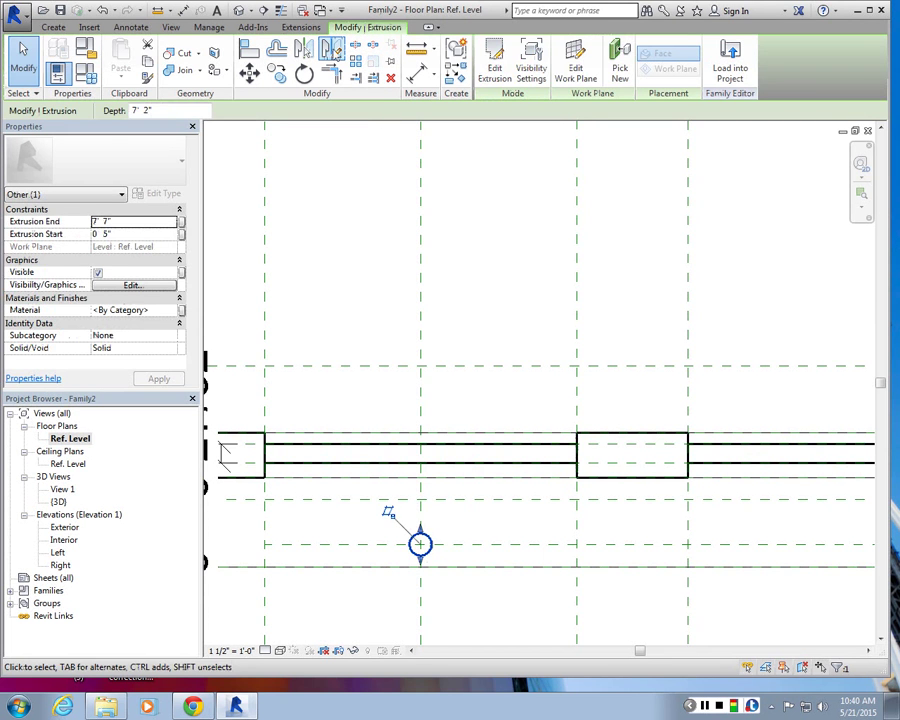
{"action": "left_click", "coordinate": [333, 52]}
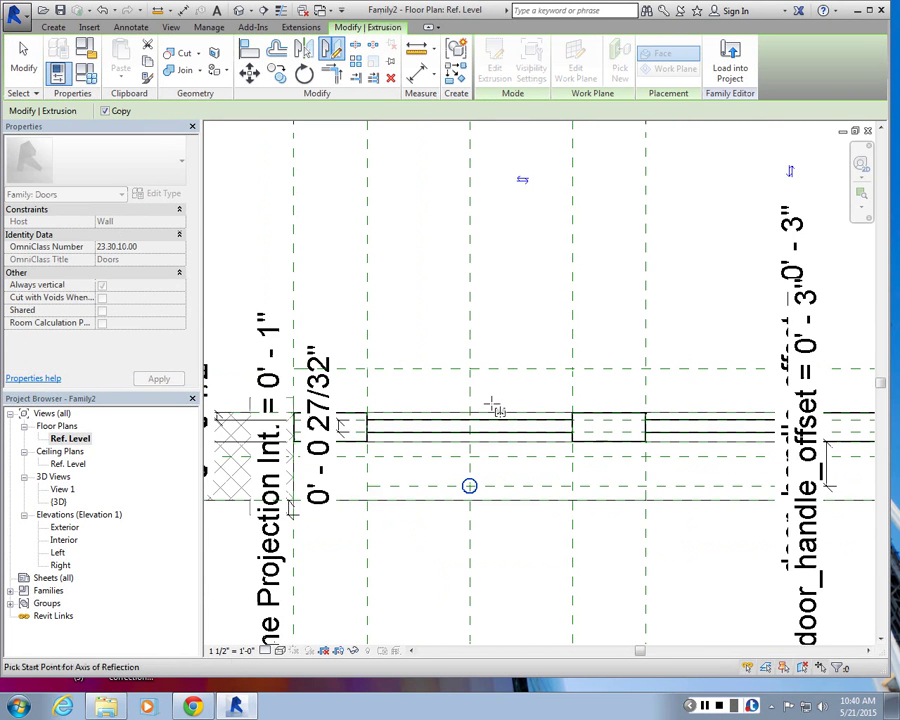
{"action": "middle_click_drag", "start_coordinate": [866, 404], "coordinate": [697, 398]}
{"action": "scroll", "coordinate": [695, 398], "scroll_direction": "up", "scroll_amount": 1}
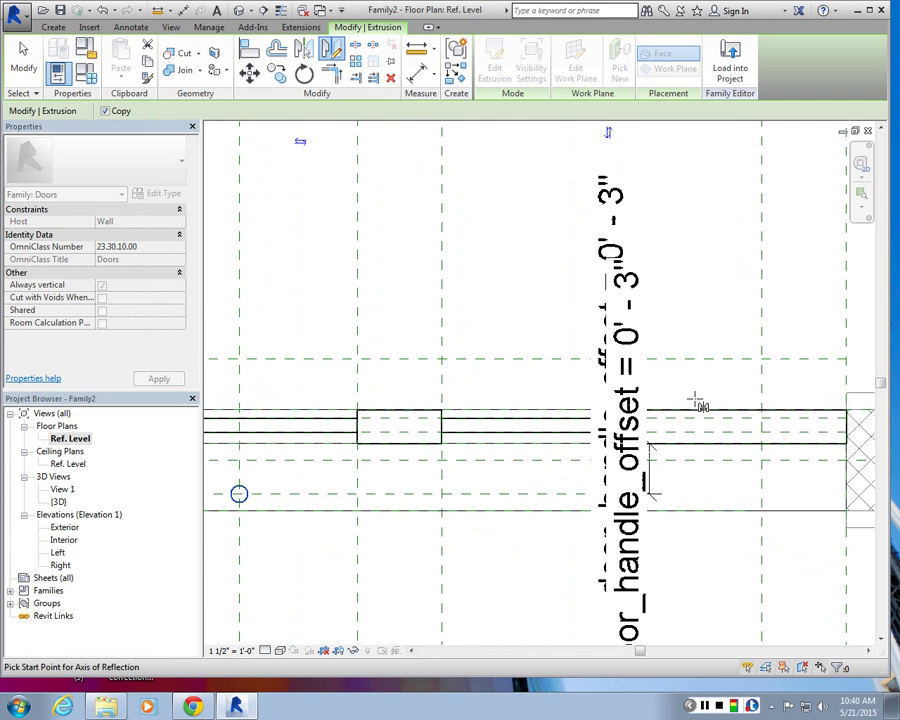
{"action": "left_click", "coordinate": [851, 428]}
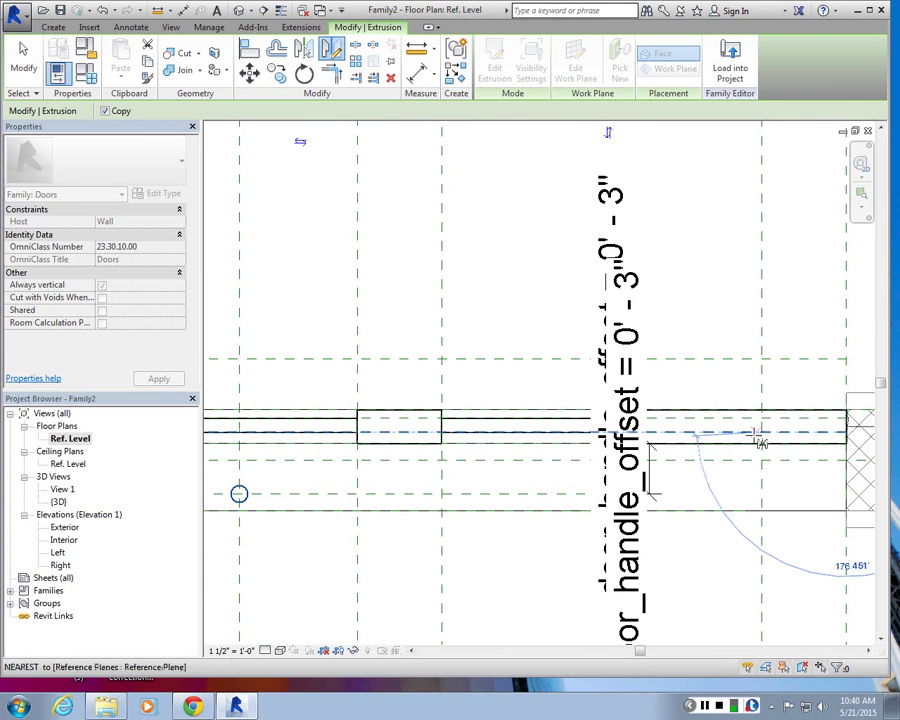
{"action": "left_click", "coordinate": [713, 429]}
{"action": "scroll", "coordinate": [500, 339], "scroll_direction": "down", "scroll_amount": 3}
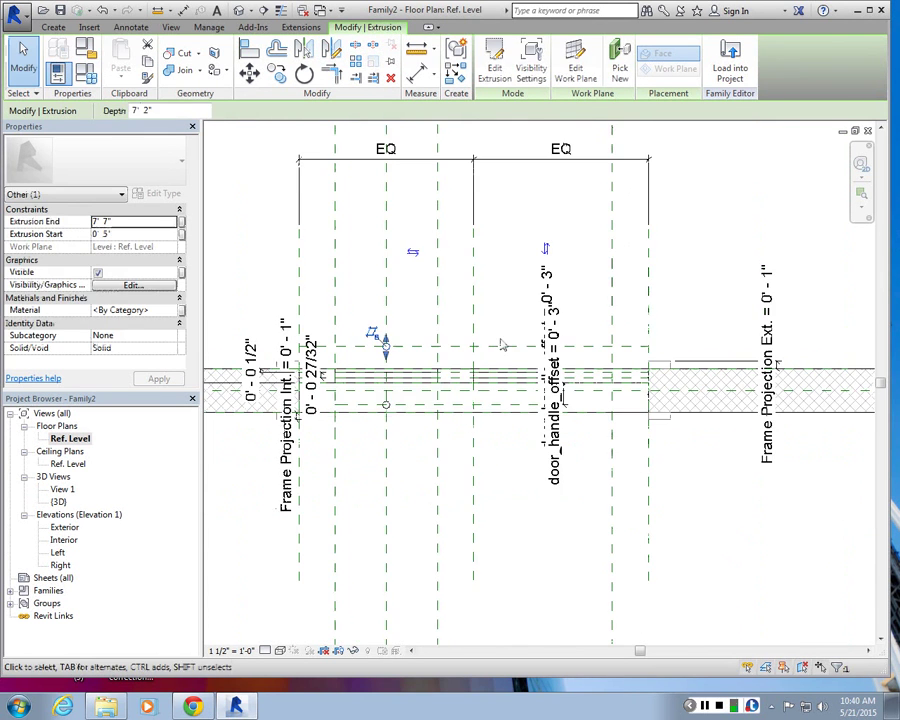
{"action": "left_click", "coordinate": [357, 328]}
{"action": "scroll", "coordinate": [357, 328], "scroll_direction": "up", "scroll_amount": 3}
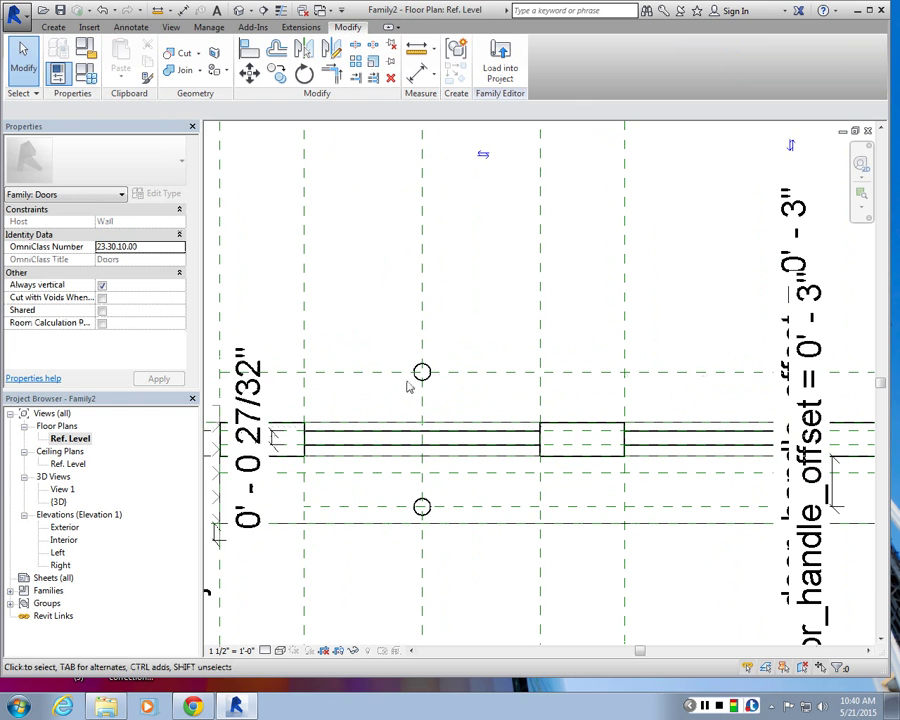
- Flex both handles by setting the door_handle_offset parameter to 4" and applying it
{"action": "key", "text": "f"}
{"action": "key", "text": "t"}
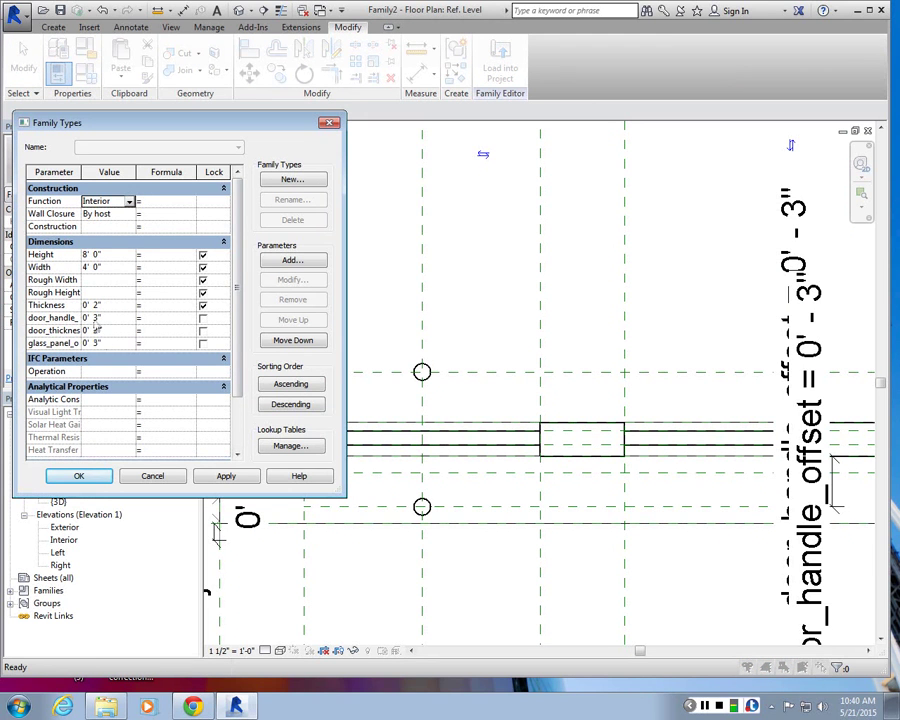
{"action": "left_click", "coordinate": [112, 317]}
{"action": "type", "text": "4\""}
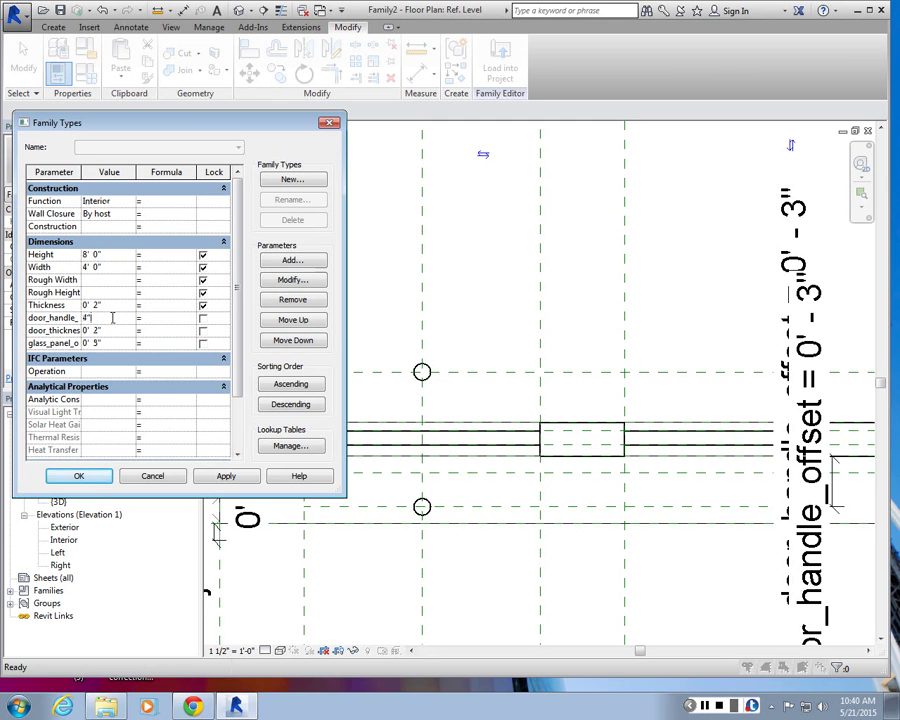
{"action": "key", "text": "Tab"}
{"action": "left_click", "coordinate": [216, 477]}
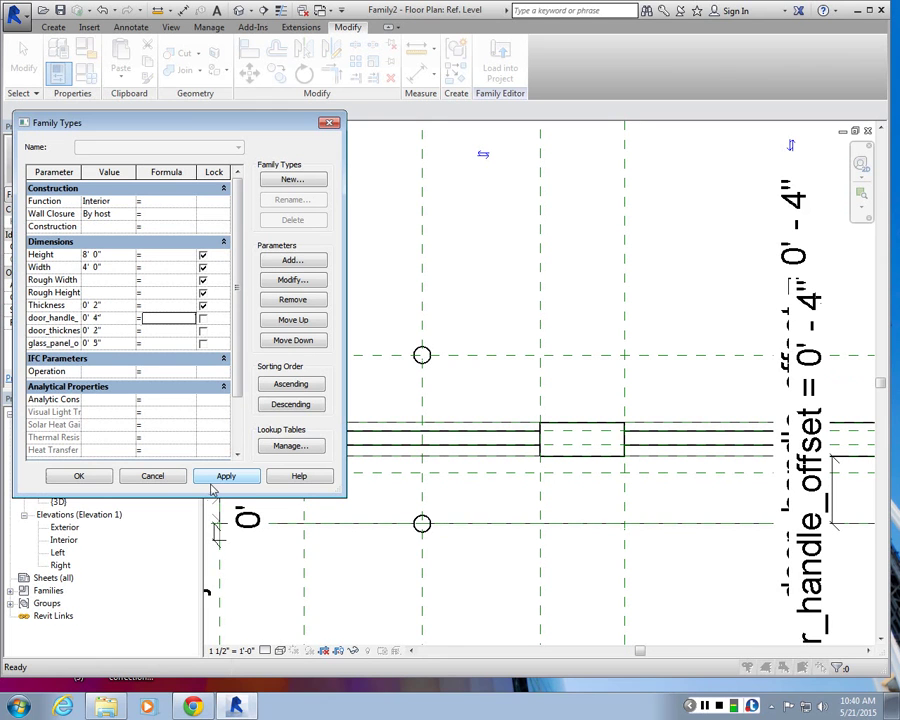
- Set the door_handle_offset parameter to 2", apply it and close the family types
{"action": "left_click", "coordinate": [110, 318]}
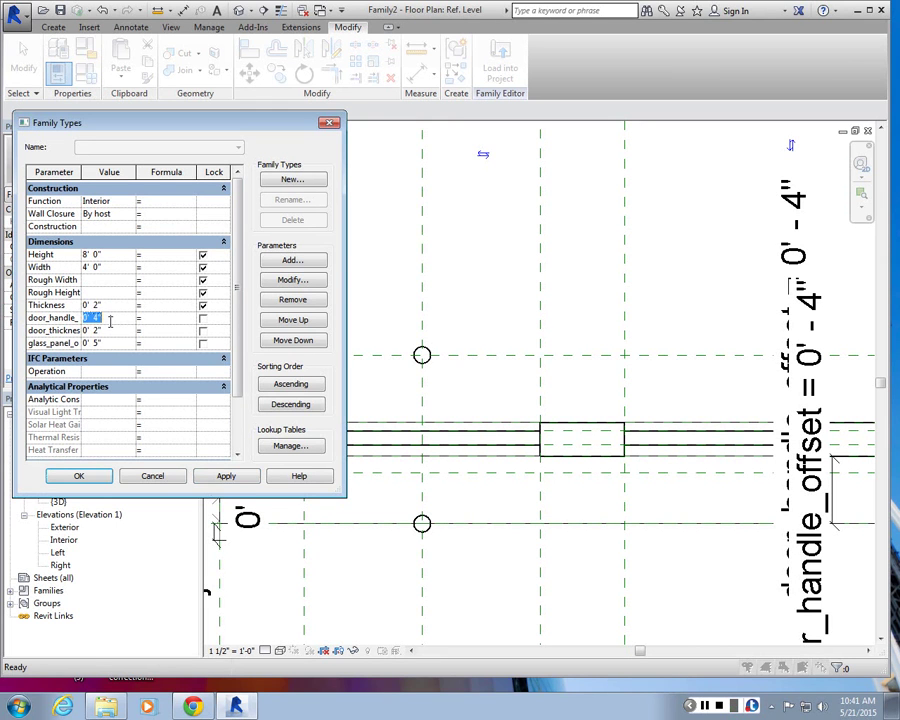
{"action": "type", "text": "2"}
{"action": "key", "text": "Tab"}
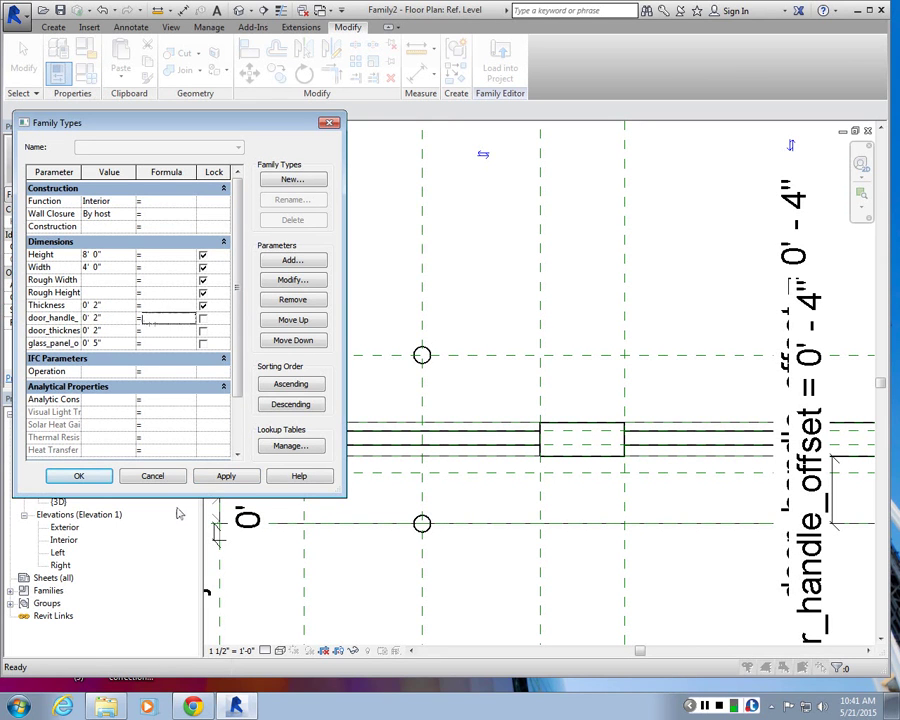
{"action": "left_click", "coordinate": [205, 477]}
{"action": "left_click", "coordinate": [155, 480]}
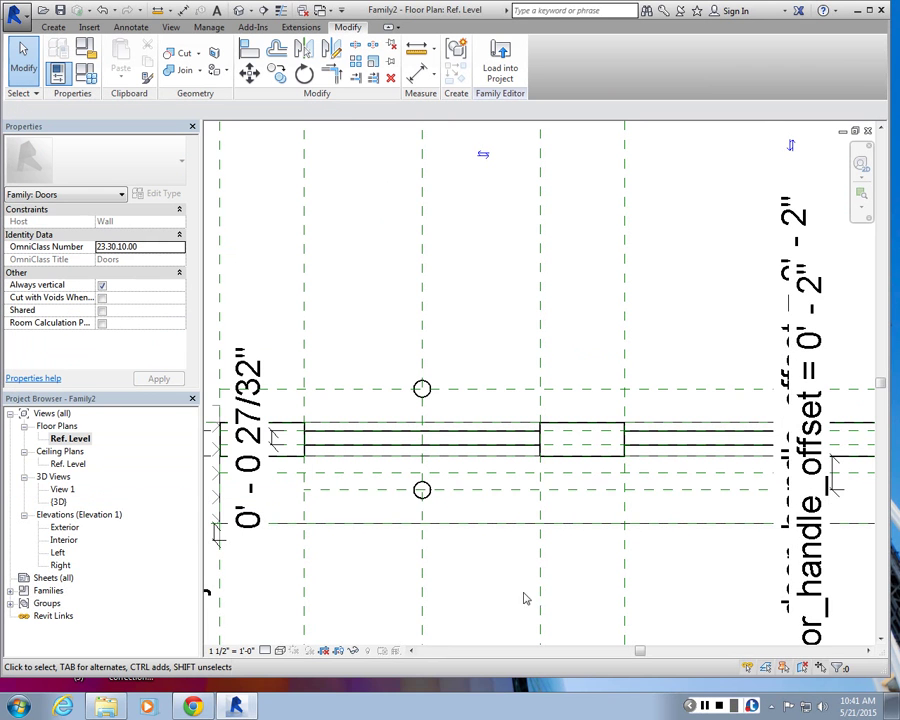
- Inspect the pair of door handles on both sides of the glass panel in the {3D} view
{"action": "left_click", "coordinate": [238, 14]}
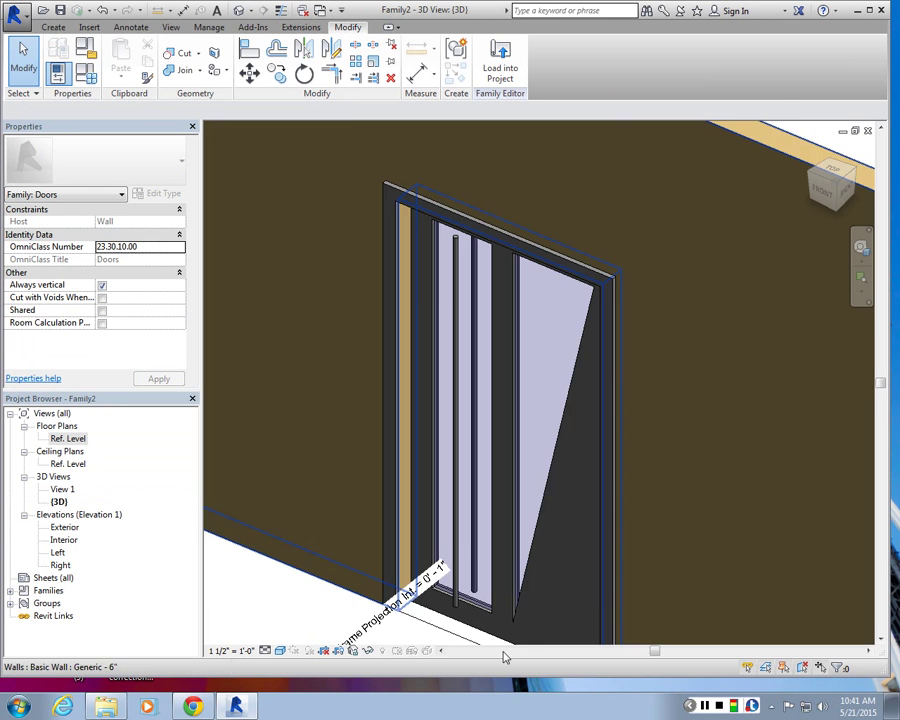
{"action": "scroll", "coordinate": [357, 497], "scroll_direction": "up", "scroll_amount": 3}
{"action": "middle_click_drag", "start_coordinate": [357, 497], "coordinate": [538, 547], "text": "shift"}
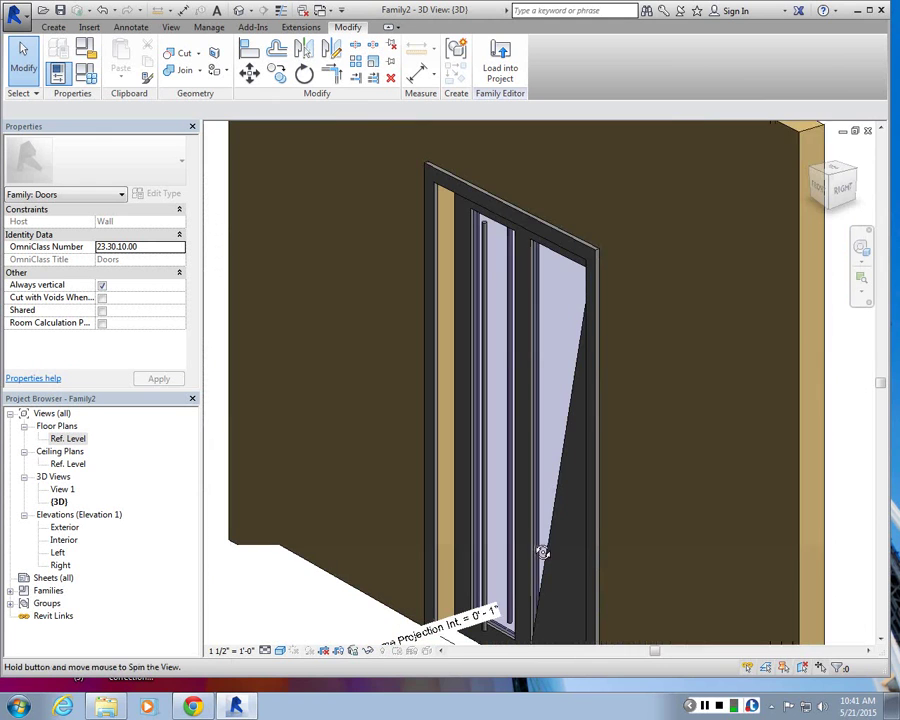
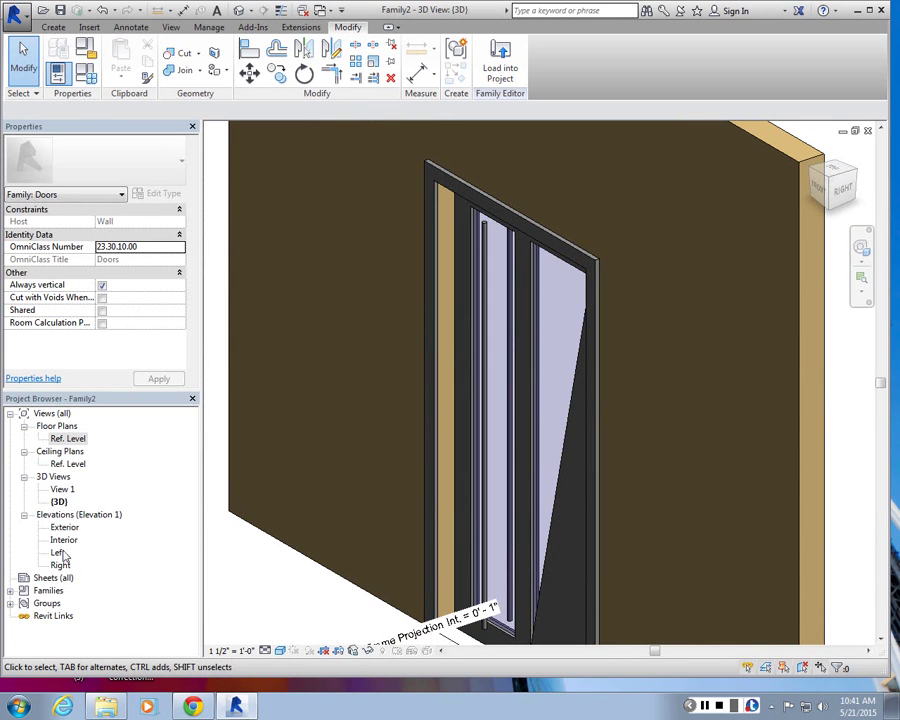
- Open the Exterior elevation and set its visual style to Wireframe
{"action": "double_click", "coordinate": [63, 527]}
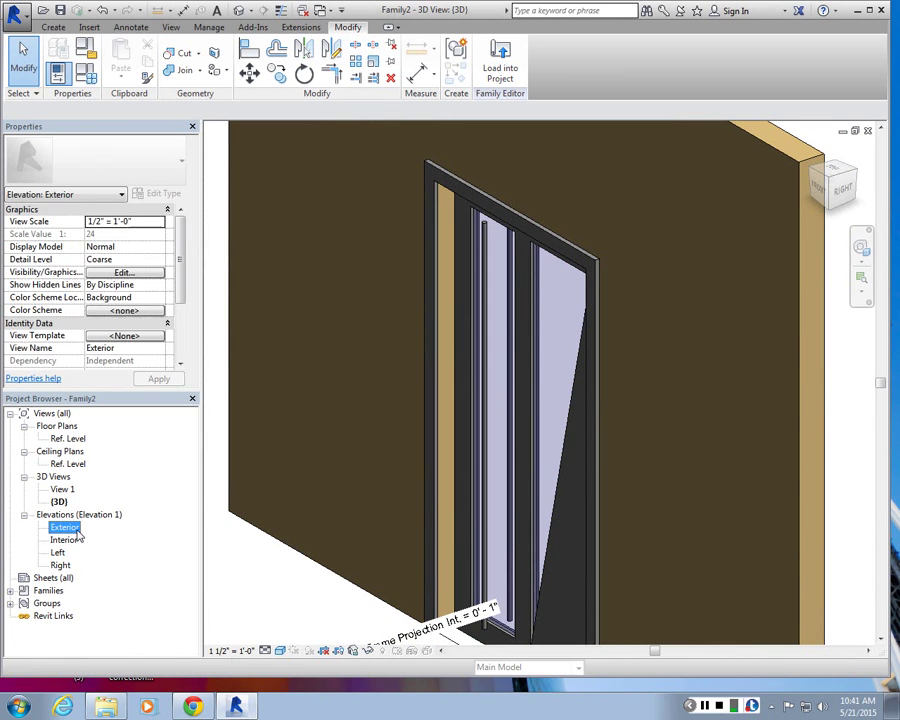
{"action": "scroll", "coordinate": [403, 300], "scroll_direction": "up", "scroll_amount": 3}
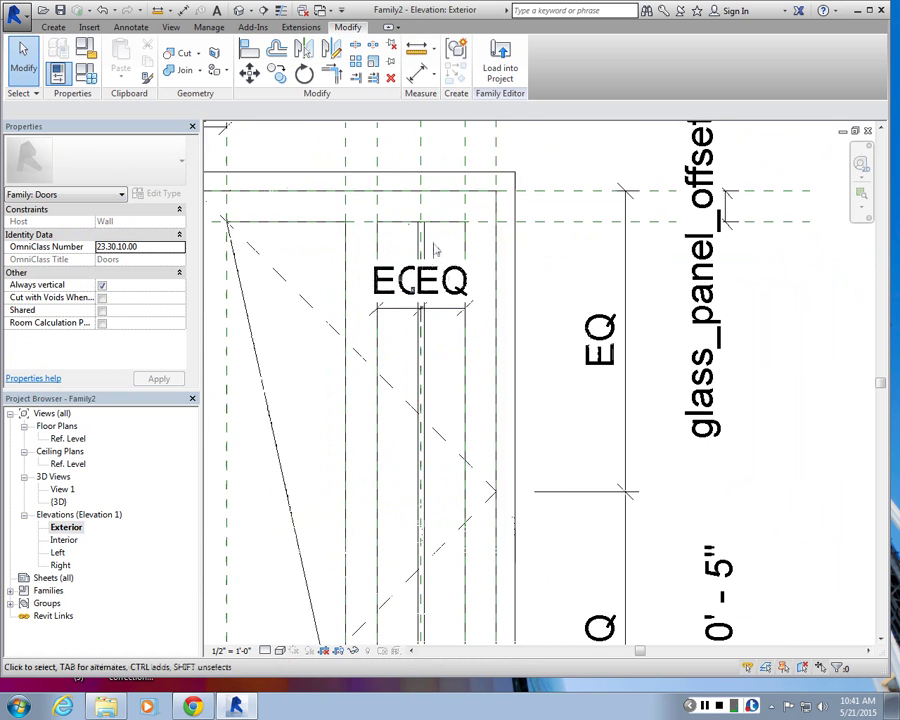
{"action": "scroll", "coordinate": [385, 303], "scroll_direction": "up", "scroll_amount": 2}
{"action": "left_click", "coordinate": [280, 650]}
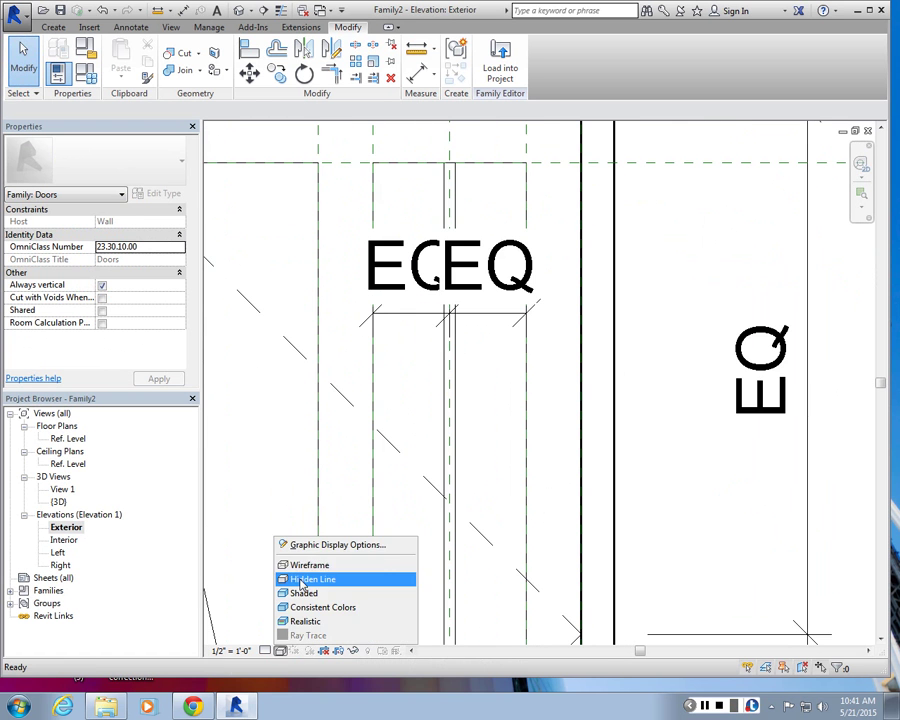
{"action": "left_click", "coordinate": [300, 565]}
- Move the equality dimension of the handle's centre reference plane and its right-hand EQ text above the door frame
{"action": "scroll", "coordinate": [480, 255], "scroll_direction": "down", "scroll_amount": 4}
{"action": "scroll", "coordinate": [506, 236], "scroll_direction": "up", "scroll_amount": 3}
{"action": "left_click", "coordinate": [506, 236]}
{"action": "scroll", "coordinate": [506, 236], "scroll_direction": "up", "scroll_amount": 1}
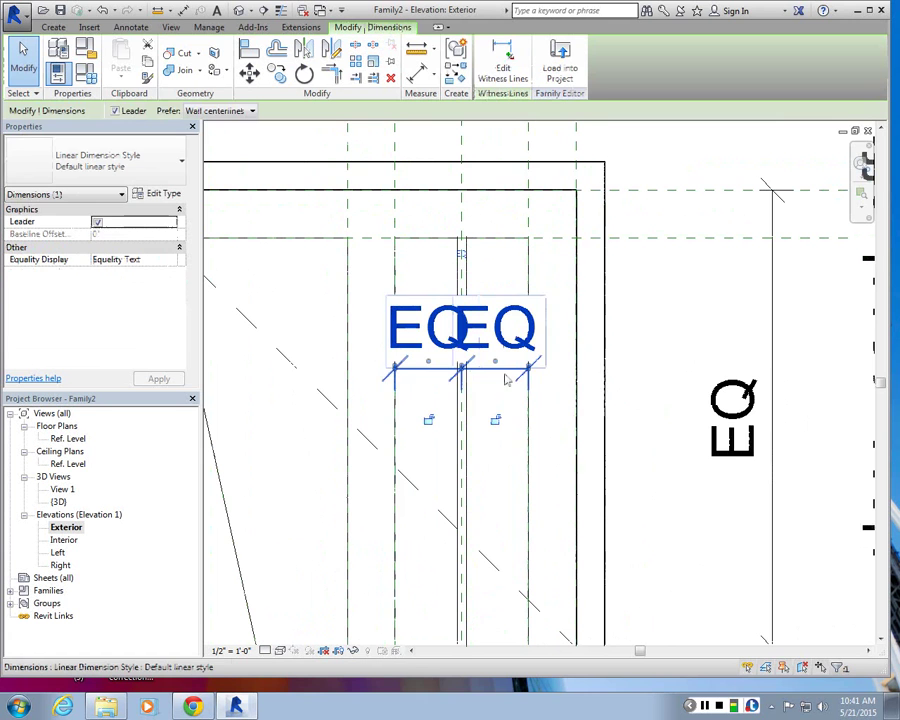
{"action": "left_click_drag", "start_coordinate": [495, 362], "coordinate": [492, 150]}
{"action": "scroll", "coordinate": [450, 337], "scroll_direction": "down", "scroll_amount": 3}
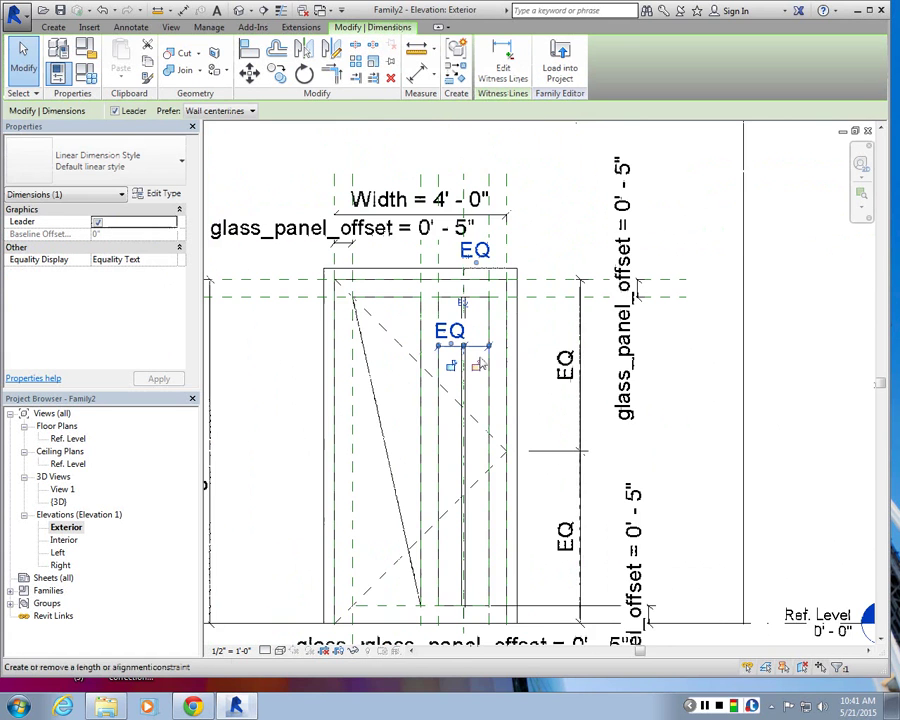
{"action": "scroll", "coordinate": [452, 318], "scroll_direction": "up", "scroll_amount": 3}
{"action": "left_click", "coordinate": [503, 415]}
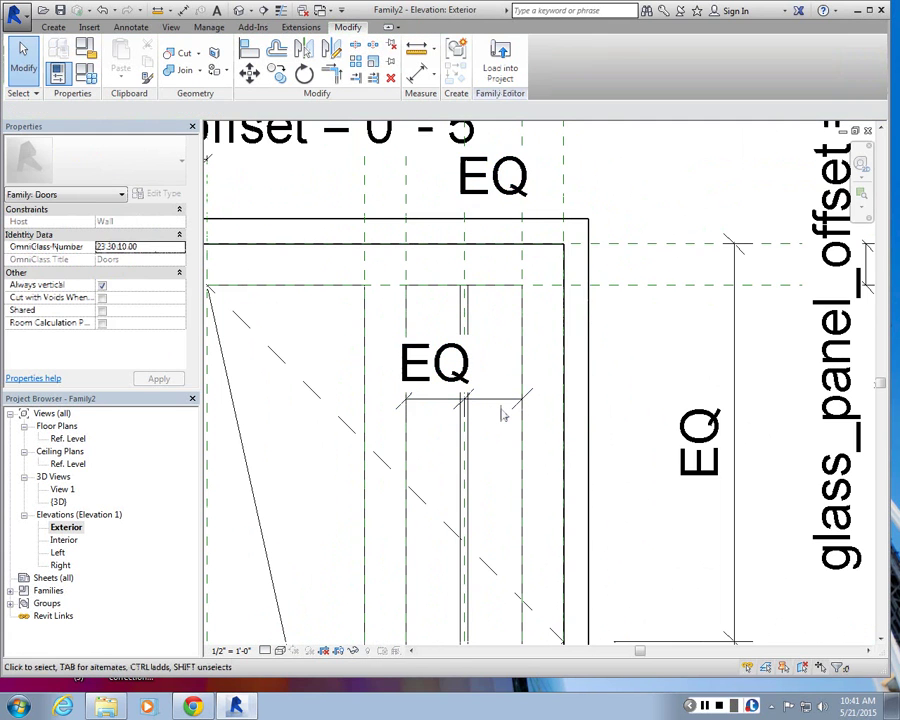
{"action": "left_click_drag", "start_coordinate": [503, 412], "coordinate": [496, 190]}
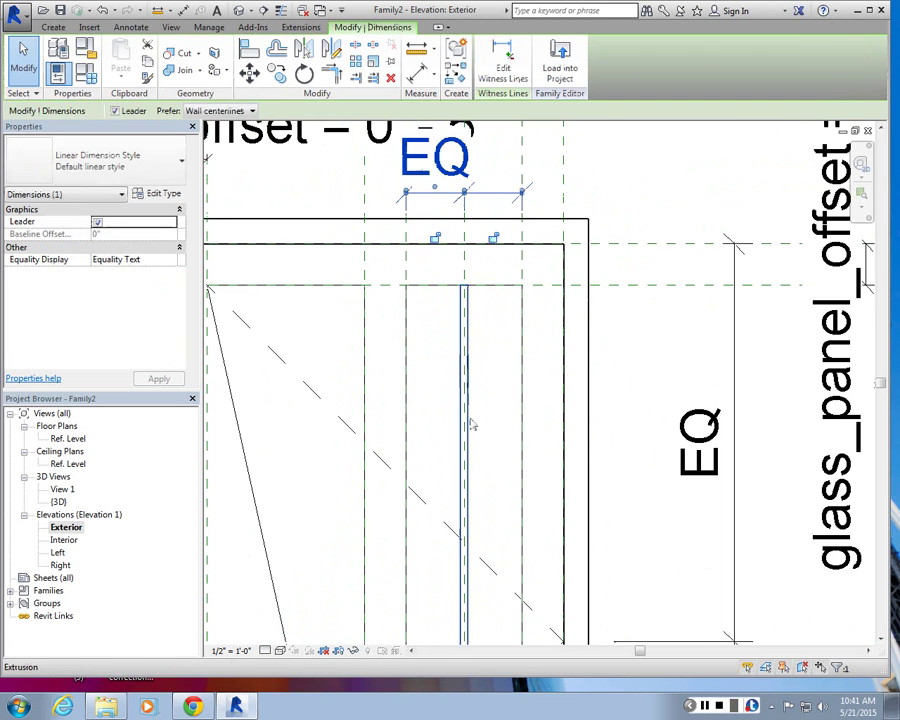
{"action": "left_click", "coordinate": [483, 393]}
- Examine the handle extrusion and its centre reference plane within the narrow glass panel in the Exterior elevation
{"action": "scroll", "coordinate": [490, 400], "scroll_direction": "down", "scroll_amount": 2}
{"action": "scroll", "coordinate": [443, 310], "scroll_direction": "down", "scroll_amount": 3}
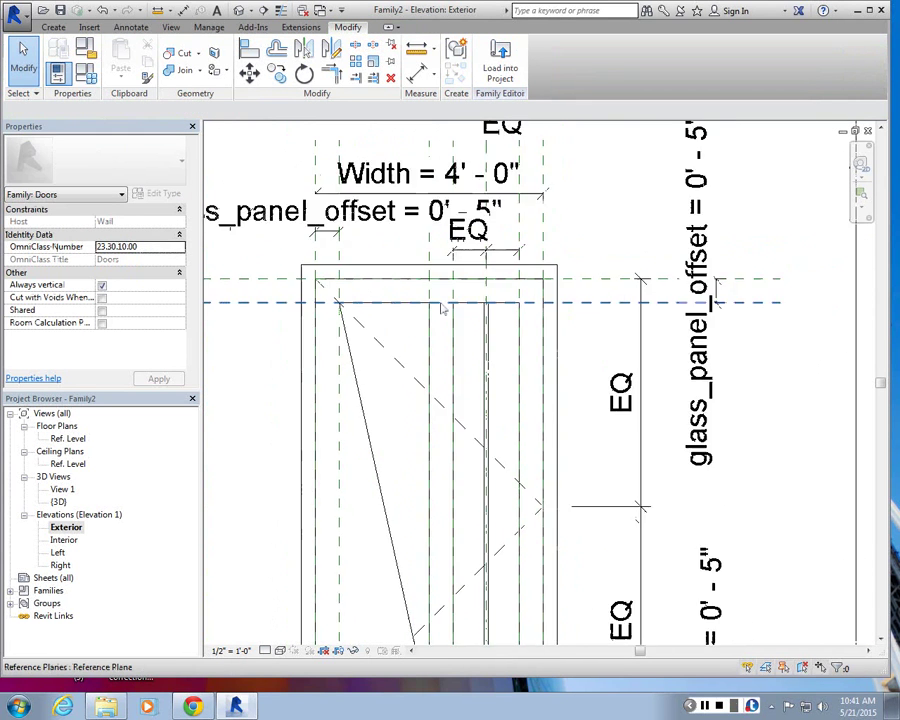
{"action": "scroll", "coordinate": [443, 310], "scroll_direction": "up", "scroll_amount": 2}
{"action": "scroll", "coordinate": [466, 317], "scroll_direction": "up", "scroll_amount": 2}
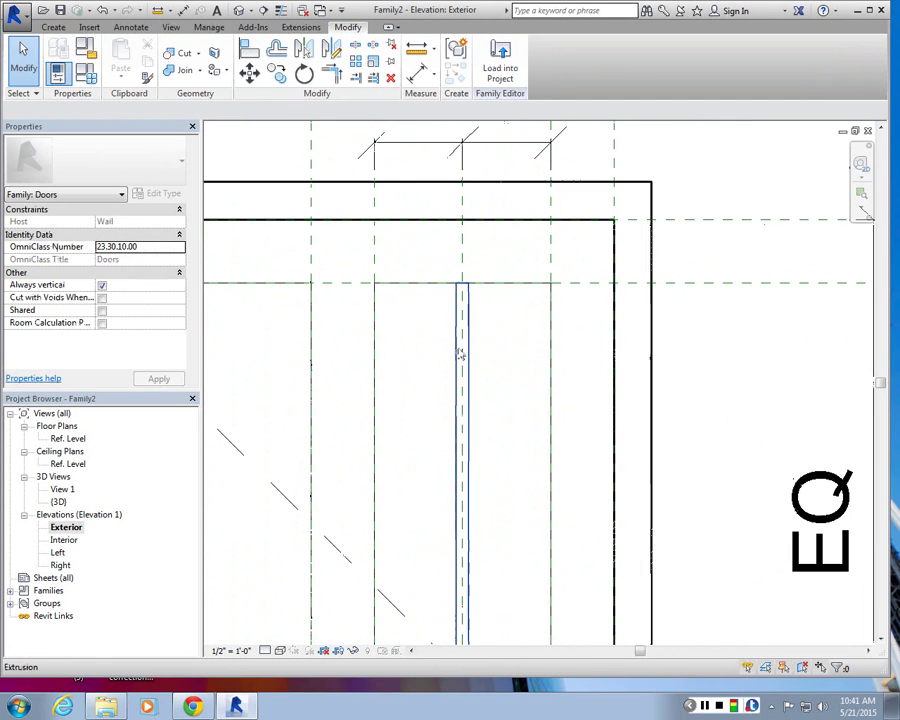
{"action": "scroll", "coordinate": [455, 340], "scroll_direction": "up", "scroll_amount": 2}
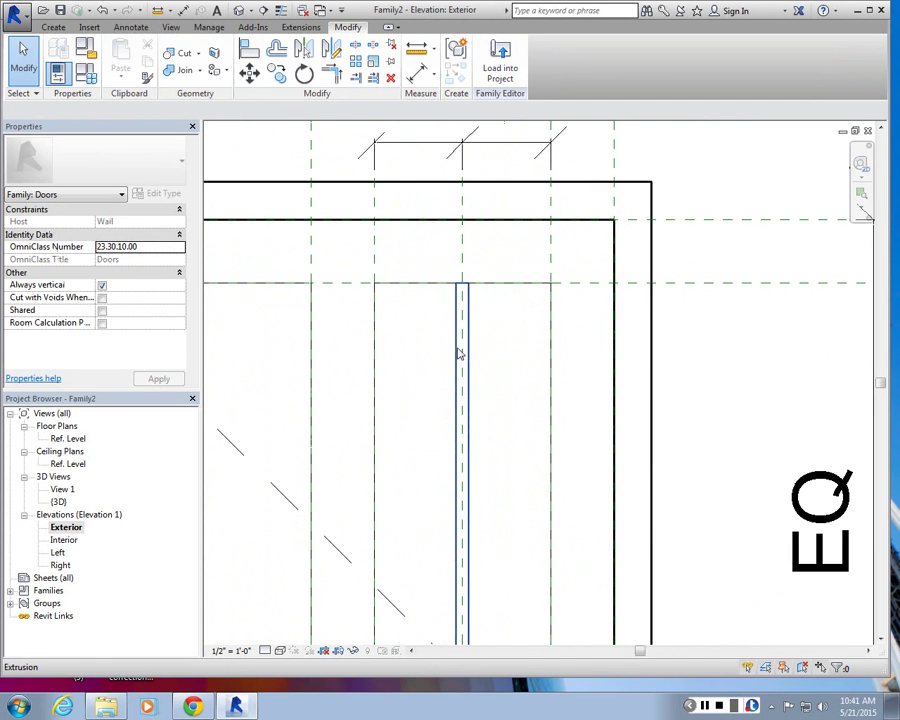
{"action": "scroll", "coordinate": [458, 353], "scroll_direction": "down", "scroll_amount": 4}
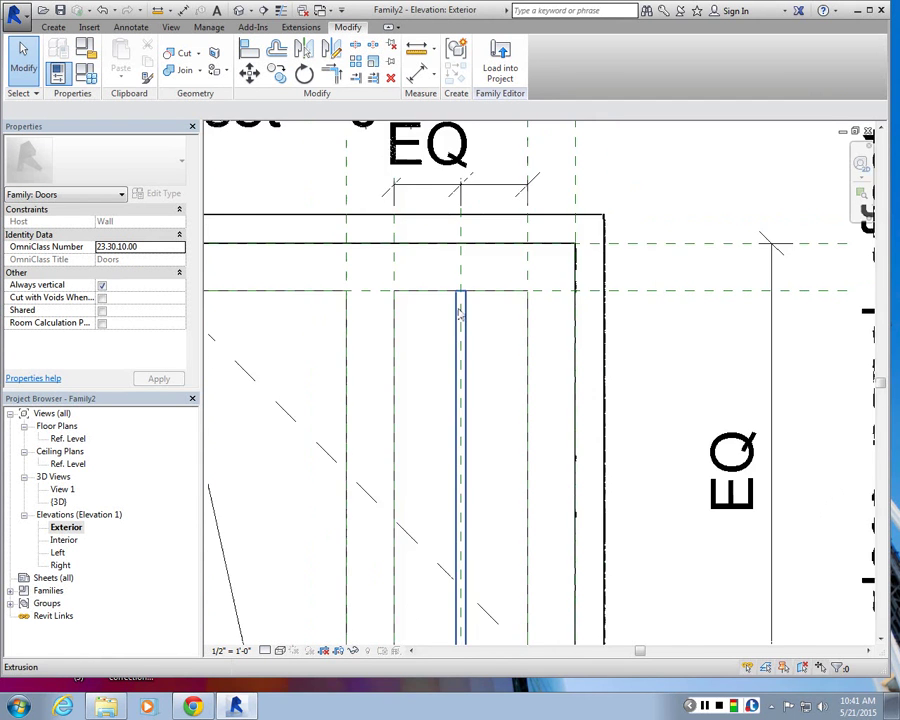
{"action": "scroll", "coordinate": [455, 325], "scroll_direction": "up", "scroll_amount": 1}
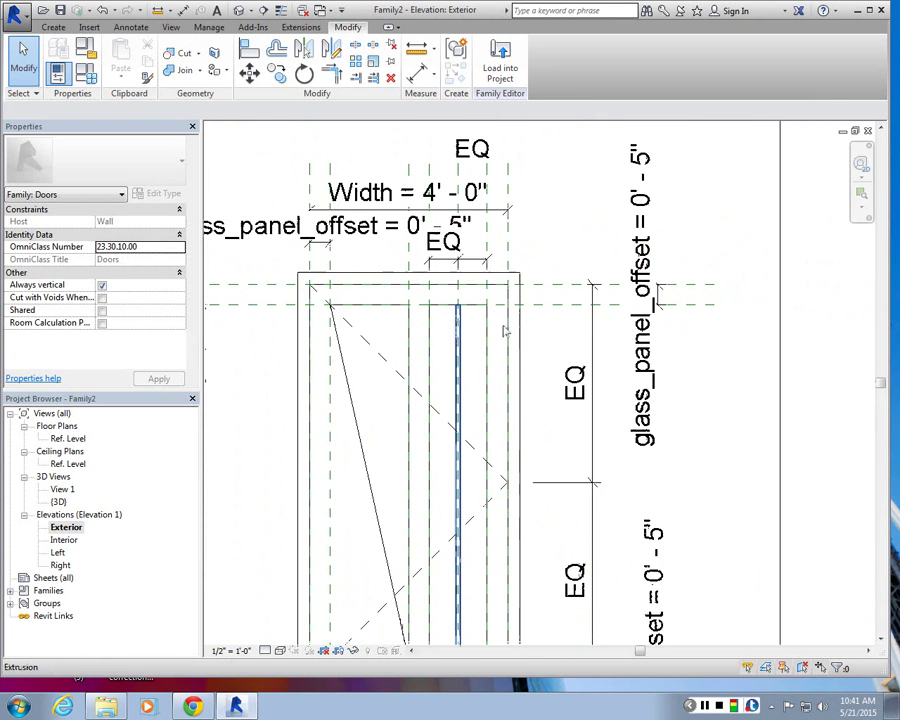
{"action": "scroll", "coordinate": [460, 318], "scroll_direction": "up", "scroll_amount": 1}
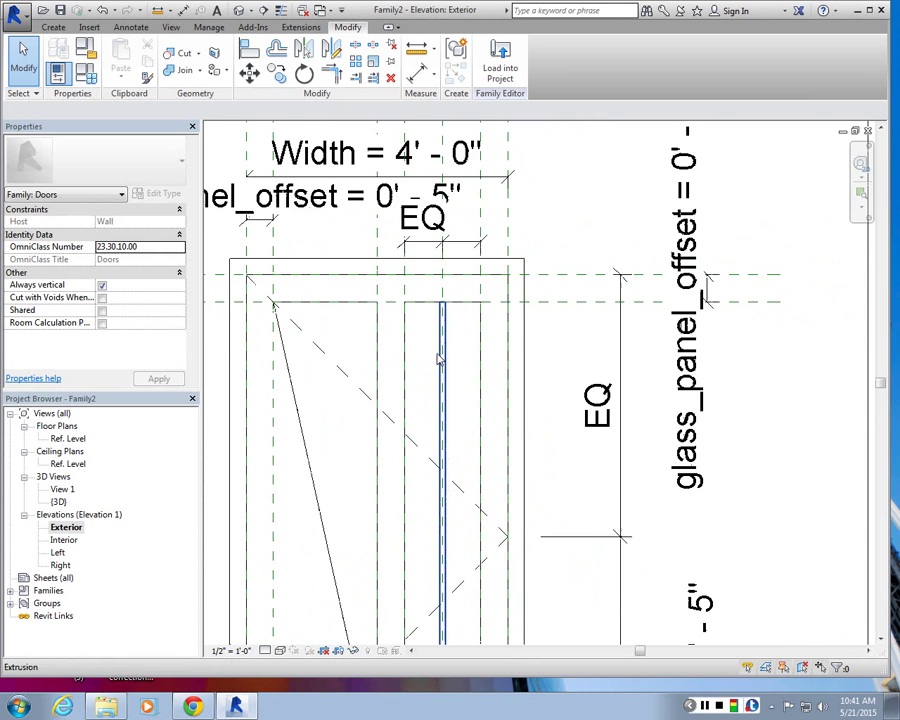
{"action": "scroll", "coordinate": [437, 360], "scroll_direction": "down", "scroll_amount": 2}
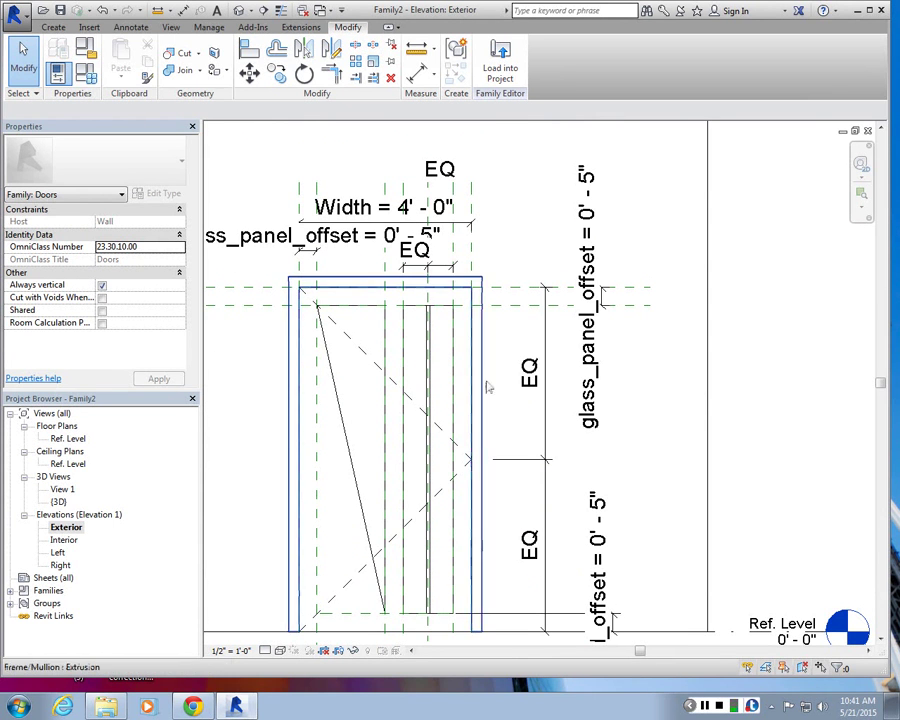
{"action": "left_click", "coordinate": [56, 30]}
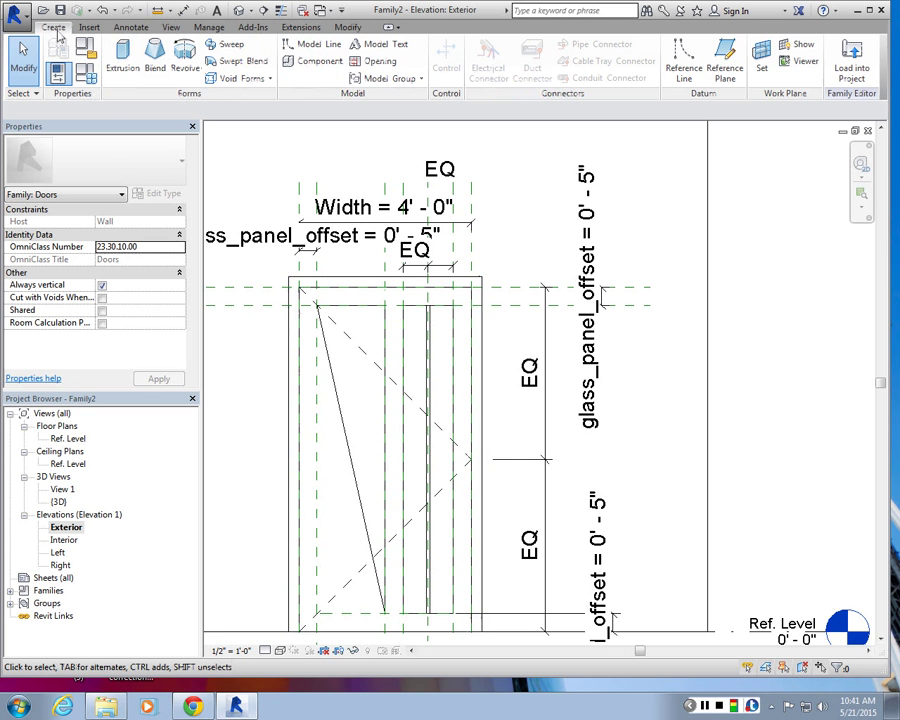
{"action": "left_click", "coordinate": [121, 60]}
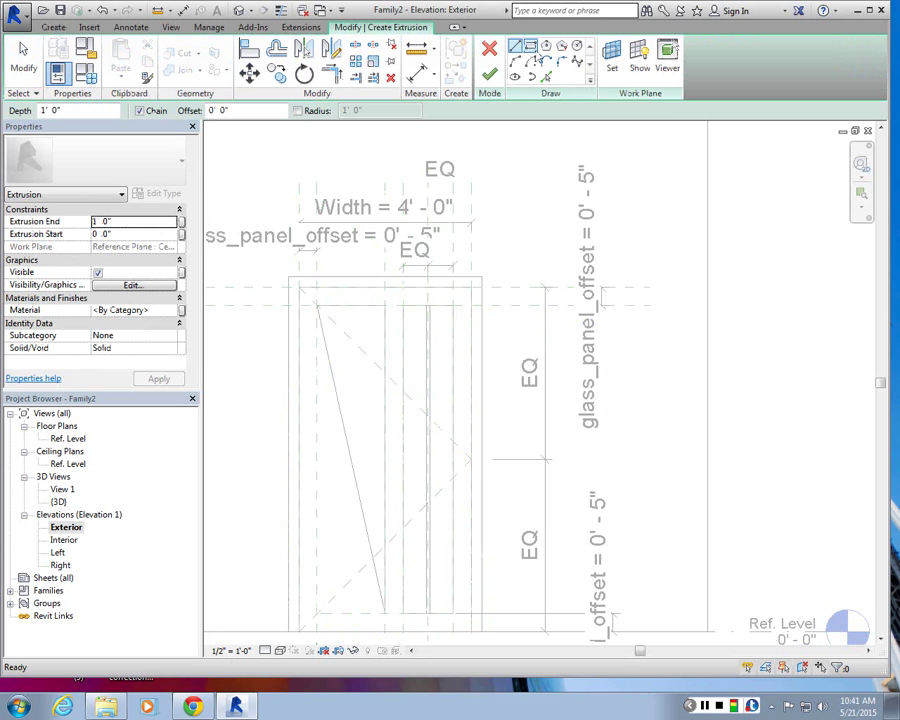
{"action": "left_click", "coordinate": [531, 47]}
{"action": "scroll", "coordinate": [414, 372], "scroll_direction": "up", "scroll_amount": 5}
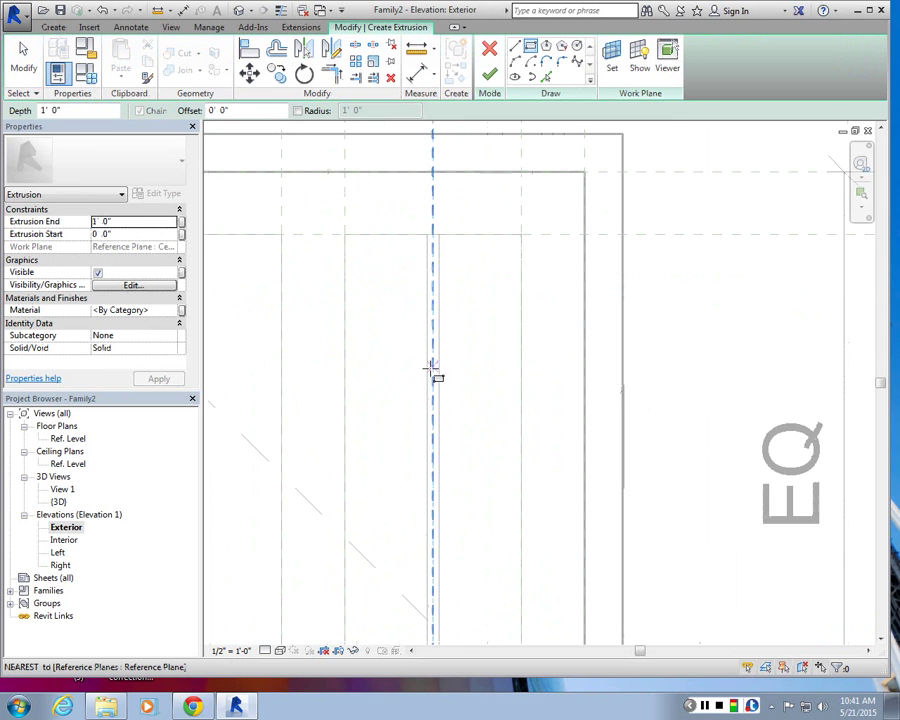
{"action": "scroll", "coordinate": [432, 350], "scroll_direction": "down", "scroll_amount": 3}
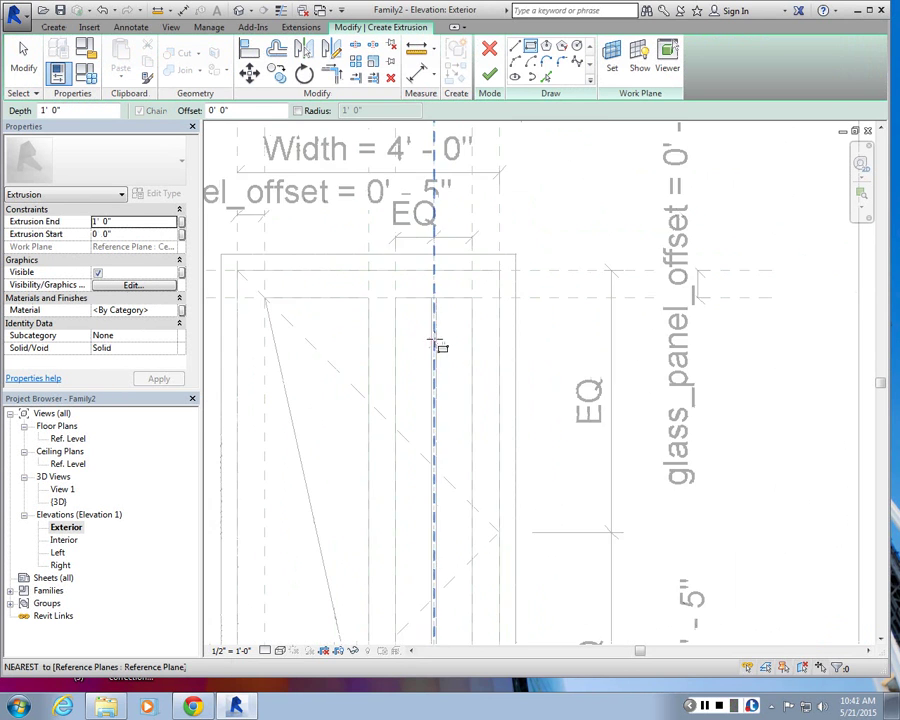
{"action": "scroll", "coordinate": [434, 328], "scroll_direction": "up", "scroll_amount": 6}
{"action": "scroll", "coordinate": [434, 311], "scroll_direction": "down", "scroll_amount": 6}
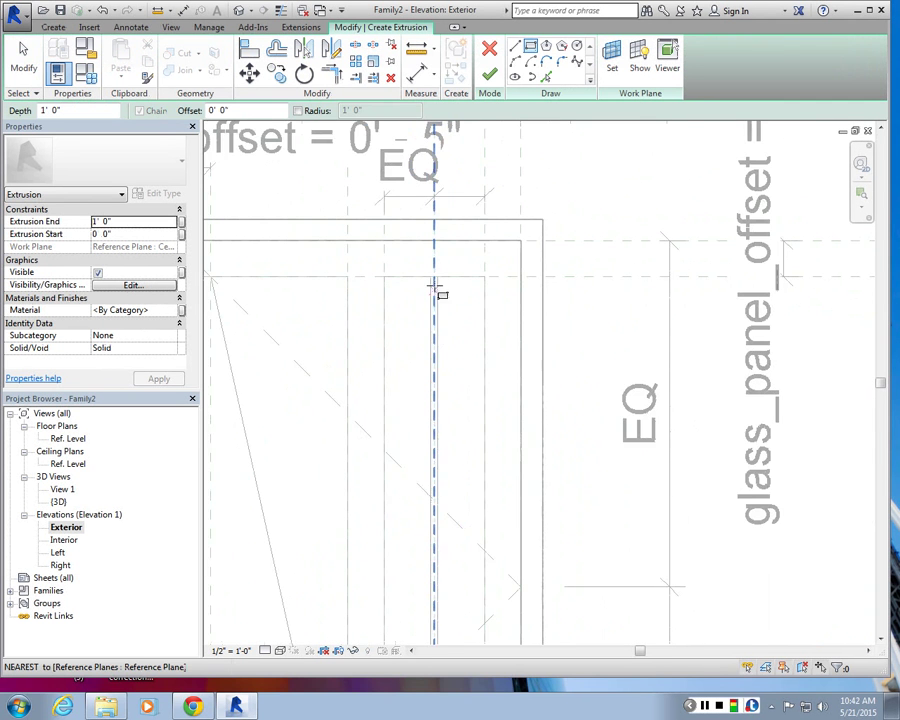
{"action": "scroll", "coordinate": [435, 286], "scroll_direction": "up", "scroll_amount": 1}
{"action": "scroll", "coordinate": [435, 250], "scroll_direction": "down", "scroll_amount": 1}
{"action": "key", "text": "Escape"}
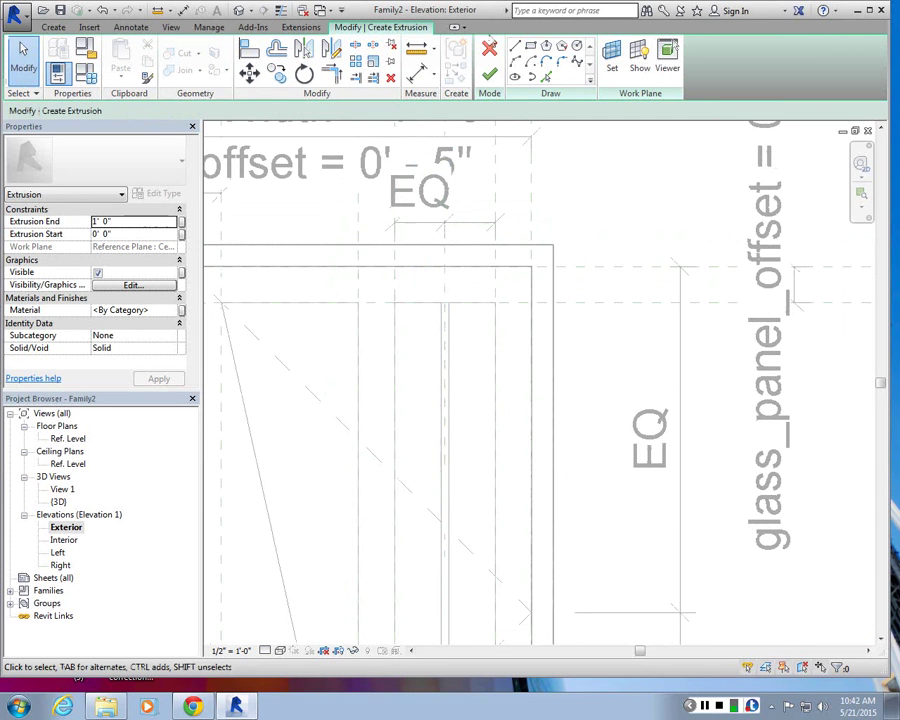
{"action": "left_click", "coordinate": [489, 50]}
- Add vertical reference planes offset 1/2" to each side of the handle's centre reference plane
{"action": "scroll", "coordinate": [414, 296], "scroll_direction": "up", "scroll_amount": 3}
{"action": "left_click", "coordinate": [448, 345]}
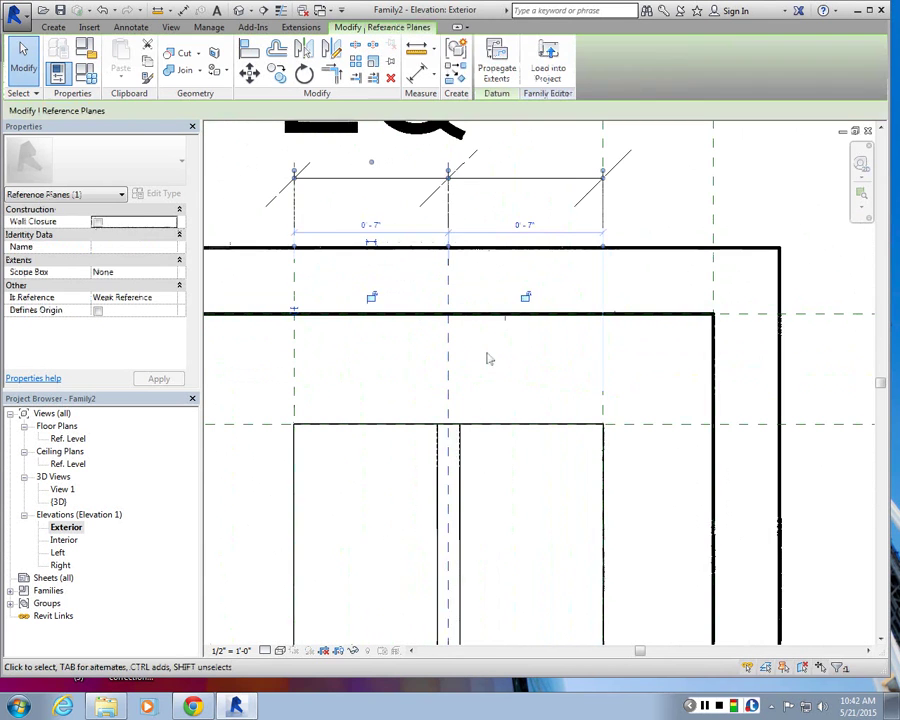
{"action": "key", "text": "Escape"}
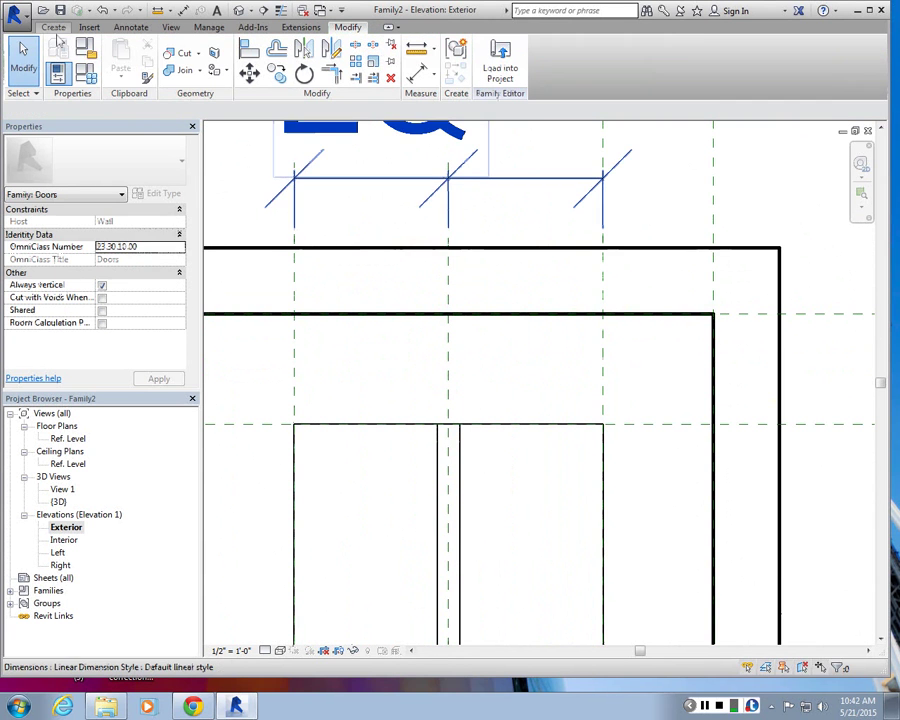
{"action": "left_click", "coordinate": [54, 29]}
{"action": "key", "text": "r"}
{"action": "key", "text": "p"}
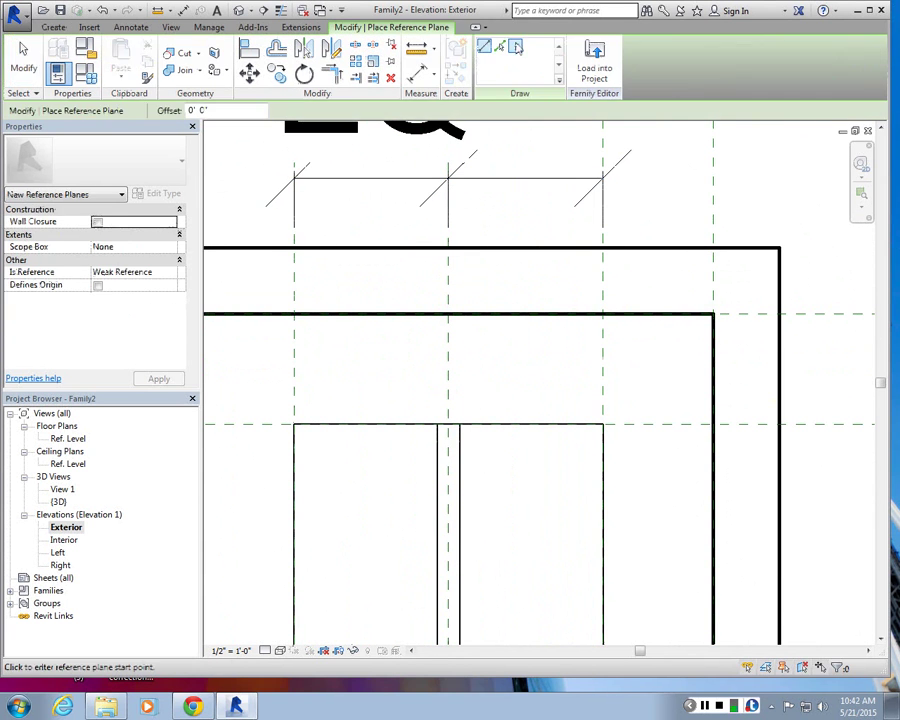
{"action": "left_click", "coordinate": [500, 46]}
{"action": "double_click", "coordinate": [248, 110]}
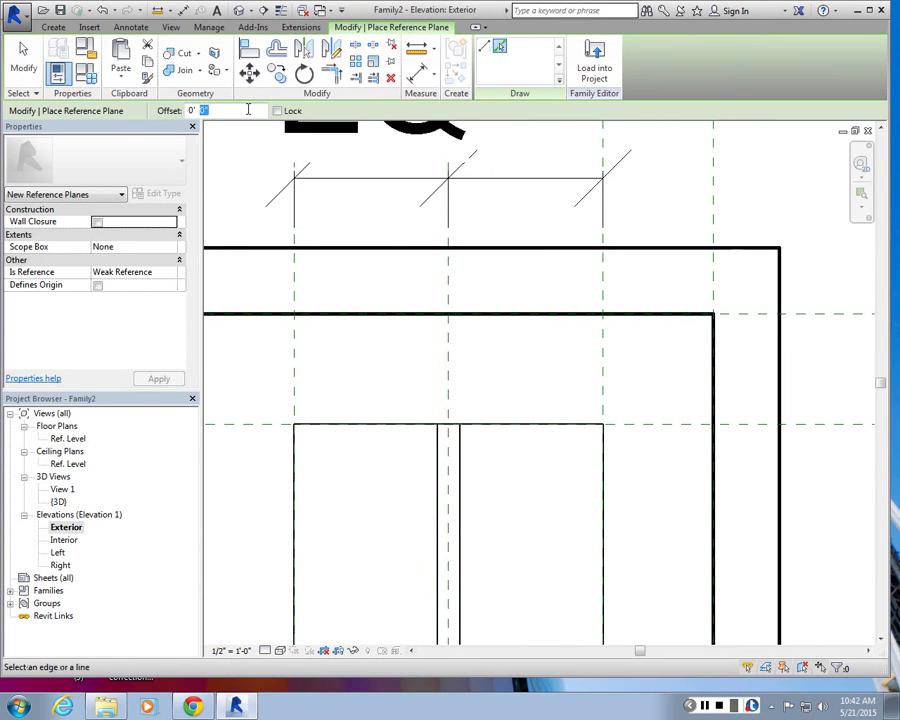
{"action": "type", "text": "5"}
{"action": "key", "text": "Return"}
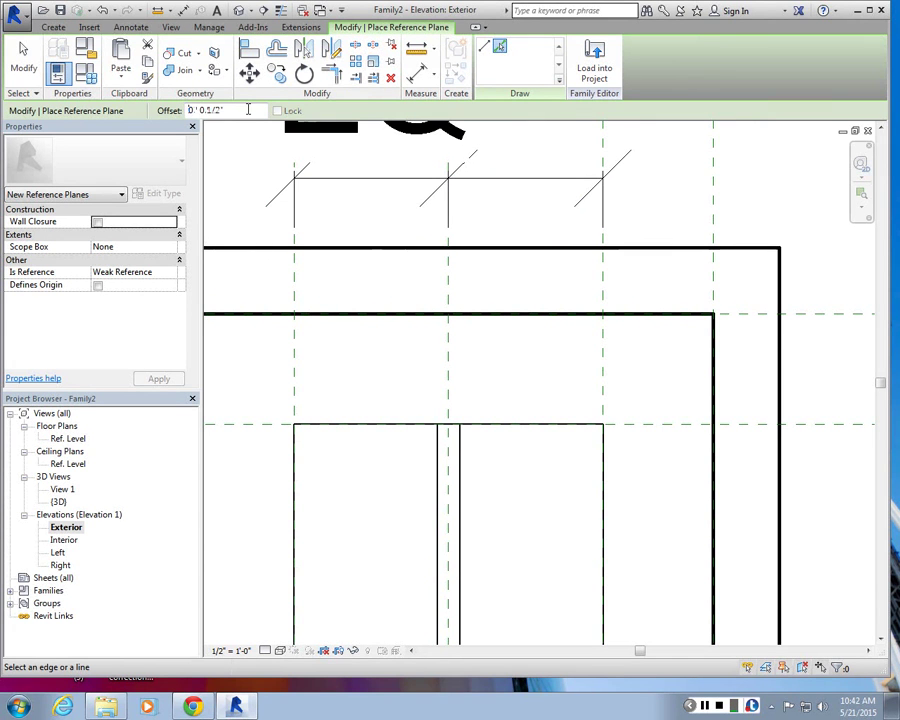
{"action": "left_click", "coordinate": [450, 402]}
{"action": "left_click", "coordinate": [446, 401]}
{"action": "scroll", "coordinate": [463, 404], "scroll_direction": "down", "scroll_amount": 2}
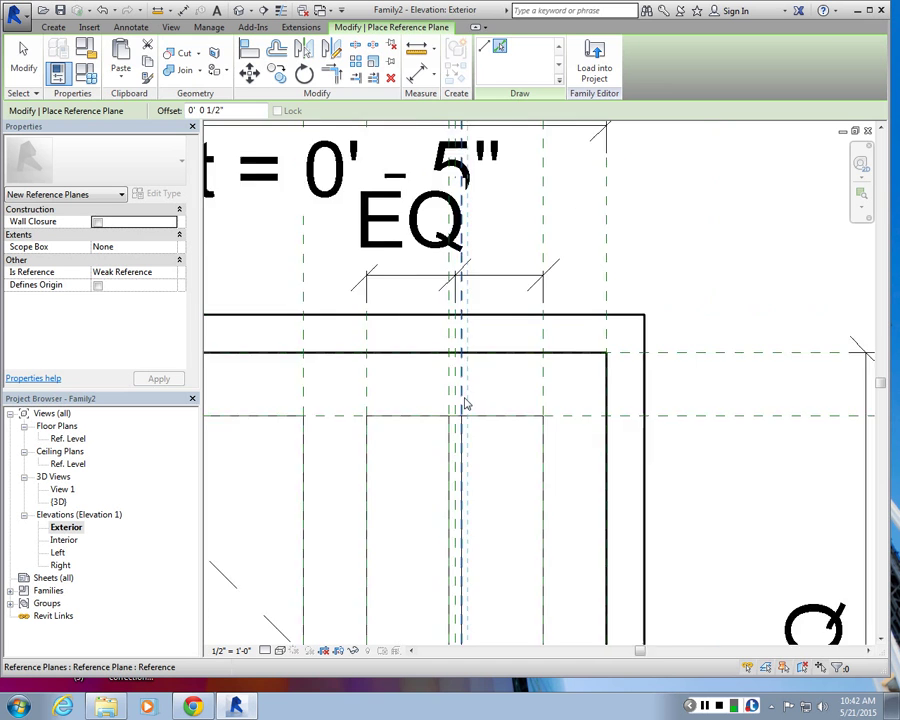
{"action": "scroll", "coordinate": [464, 398], "scroll_direction": "up", "scroll_amount": 2}
{"action": "scroll", "coordinate": [465, 403], "scroll_direction": "up", "scroll_amount": 3}
{"action": "key", "text": "Escape"}
{"action": "key", "text": "Escape"}
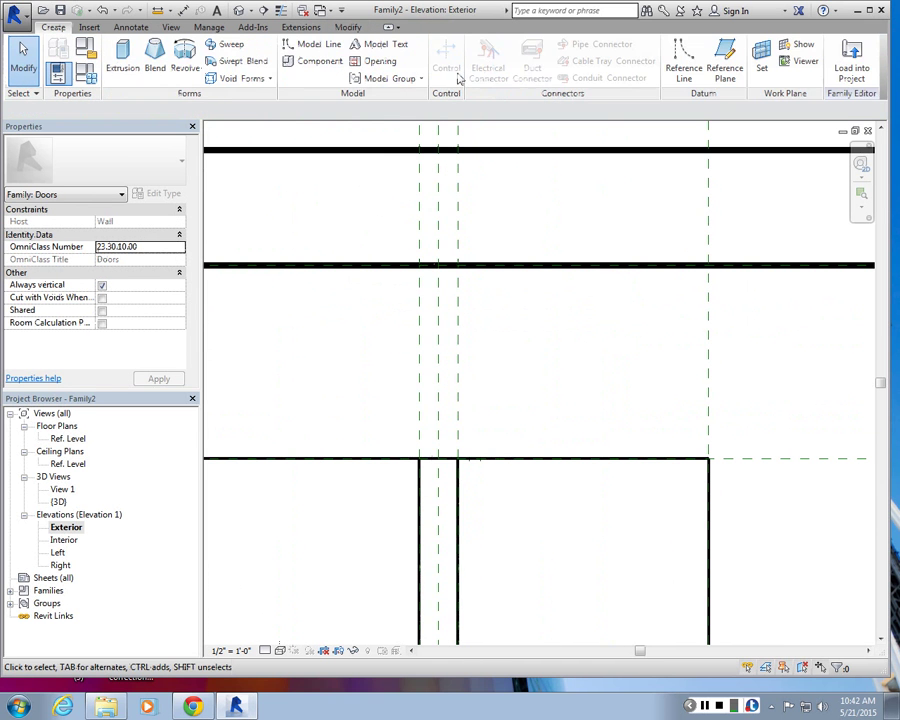
- Place a continuous aligned dimension across the handle's centre reference plane and the two planes flanking it
{"action": "left_click", "coordinate": [131, 27]}
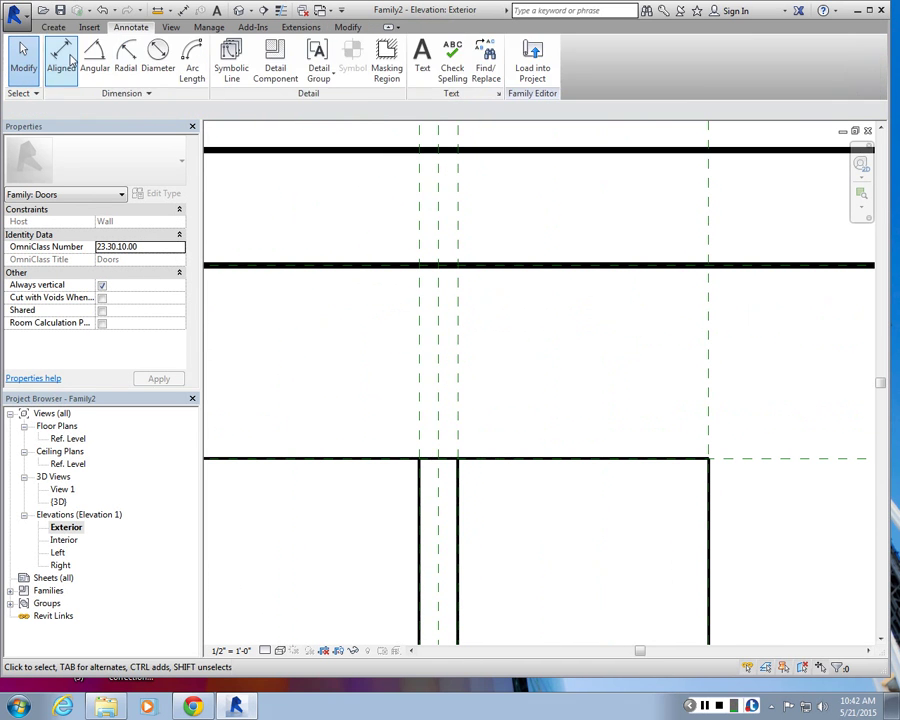
{"action": "left_click", "coordinate": [62, 58]}
{"action": "left_click", "coordinate": [438, 410]}
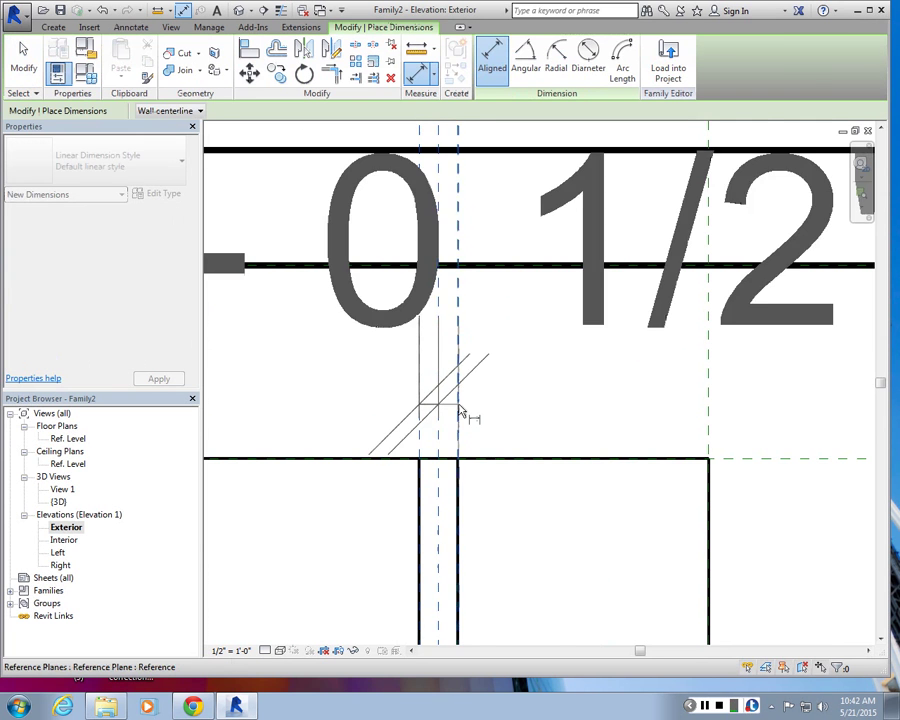
{"action": "scroll", "coordinate": [458, 420], "scroll_direction": "down", "scroll_amount": 4}
{"action": "scroll", "coordinate": [459, 330], "scroll_direction": "down", "scroll_amount": 3}
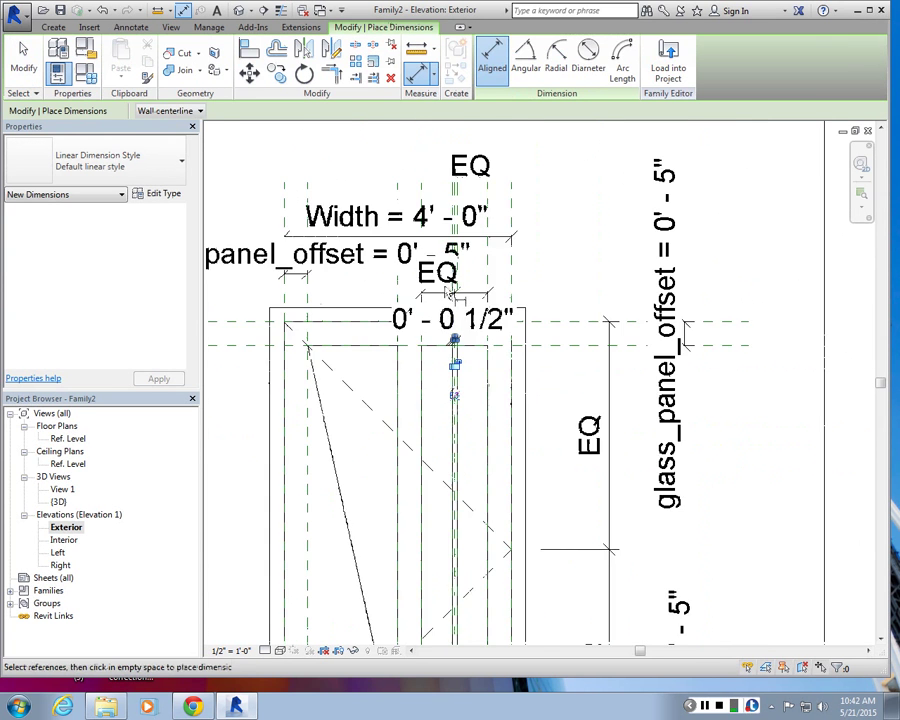
{"action": "scroll", "coordinate": [456, 300], "scroll_direction": "up", "scroll_amount": 5}
{"action": "scroll", "coordinate": [446, 375], "scroll_direction": "down", "scroll_amount": 2}
- Constrain the dimension across the three handle reference planes to equal spacing (EQ)
{"action": "left_click", "coordinate": [446, 370]}
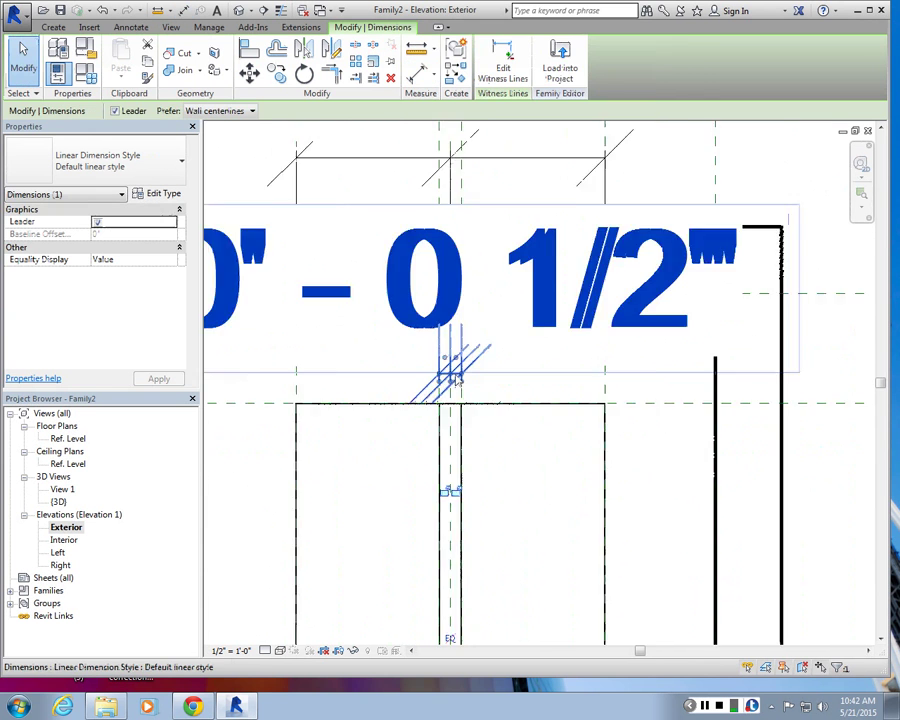
{"action": "scroll", "coordinate": [452, 370], "scroll_direction": "up", "scroll_amount": 2}
{"action": "scroll", "coordinate": [455, 376], "scroll_direction": "down", "scroll_amount": 4}
{"action": "scroll", "coordinate": [466, 340], "scroll_direction": "up", "scroll_amount": 2}
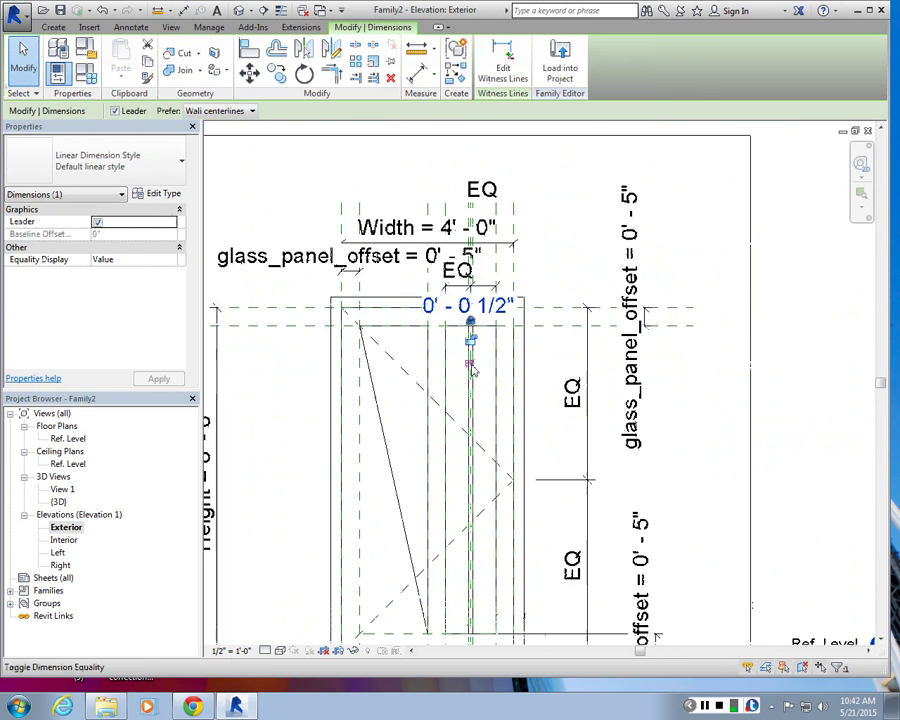
{"action": "left_click", "coordinate": [471, 366]}
{"action": "key", "text": "Escape"}
{"action": "scroll", "coordinate": [480, 356], "scroll_direction": "up", "scroll_amount": 4}
{"action": "scroll", "coordinate": [482, 362], "scroll_direction": "down", "scroll_amount": 2}
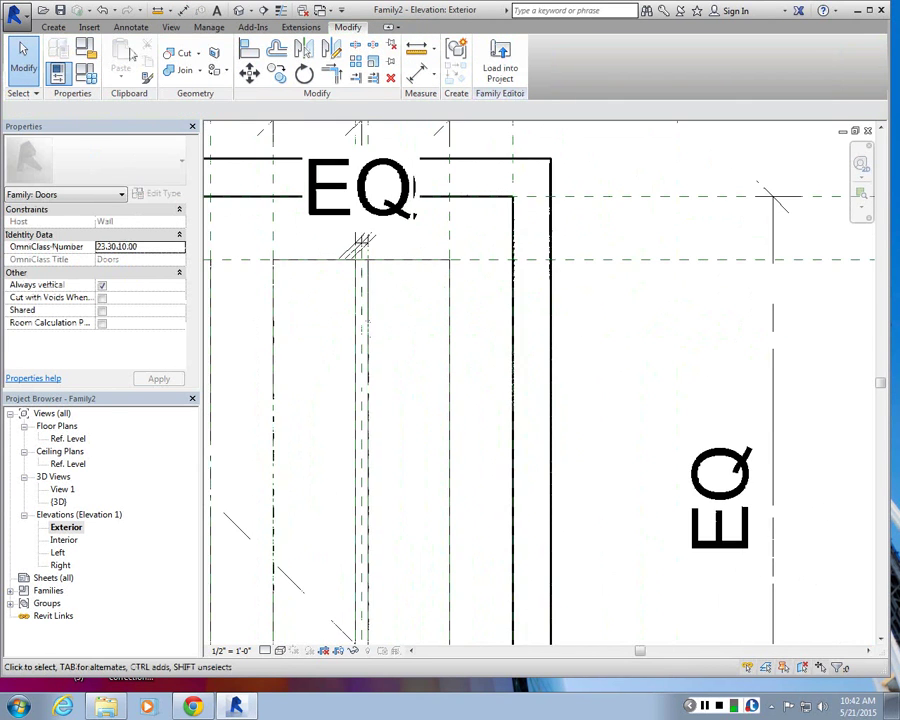
- Create a rectangular support extrusion about 2 3/8" tall between the two planes flanking the handle, near the top of the narrow glass panel
{"action": "left_click", "coordinate": [53, 27]}
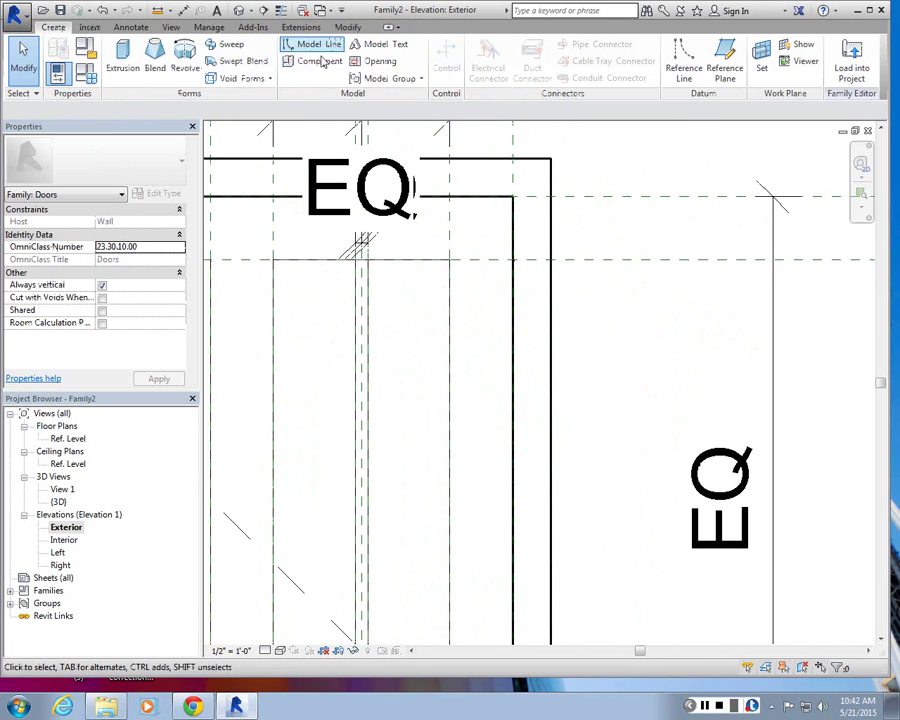
{"action": "left_click", "coordinate": [123, 60]}
{"action": "scroll", "coordinate": [400, 360], "scroll_direction": "down", "scroll_amount": 2}
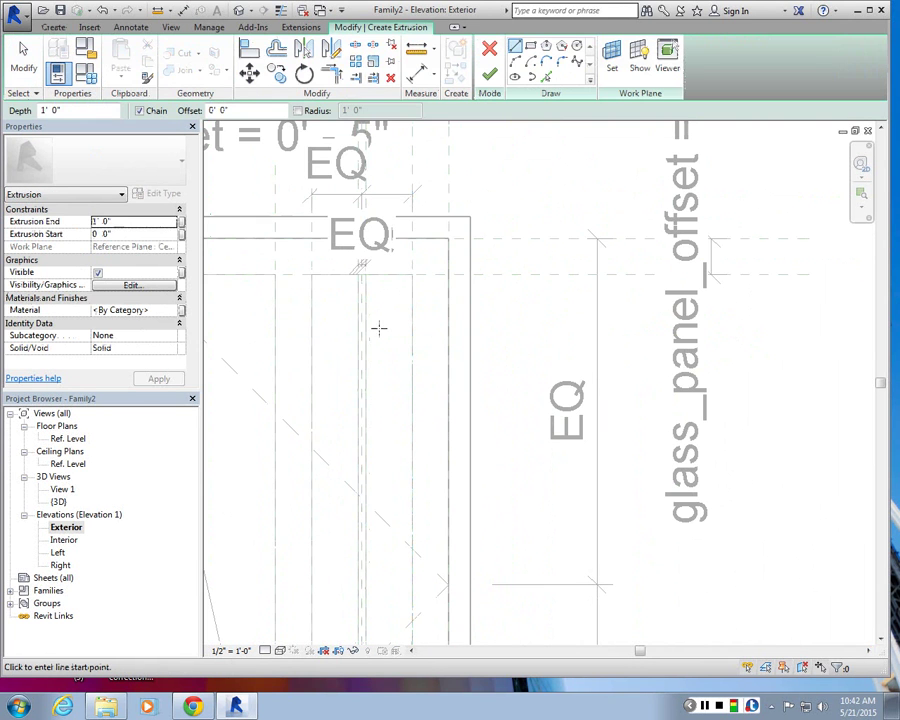
{"action": "left_click", "coordinate": [530, 46]}
{"action": "scroll", "coordinate": [345, 301], "scroll_direction": "up", "scroll_amount": 5}
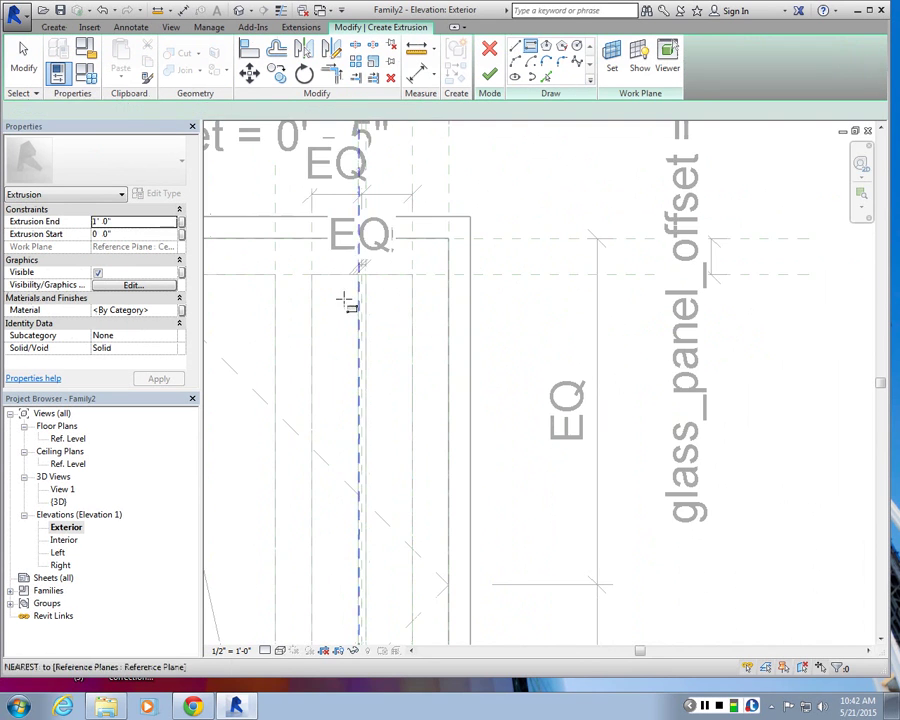
{"action": "left_click", "coordinate": [378, 356]}
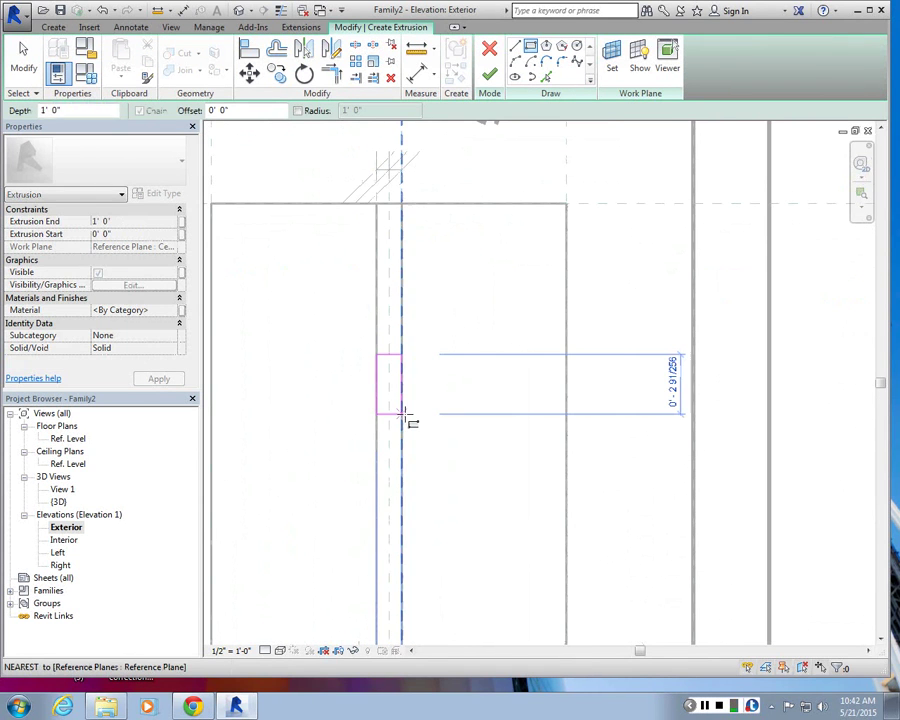
{"action": "left_click", "coordinate": [408, 420]}
{"action": "scroll", "coordinate": [420, 362], "scroll_direction": "down", "scroll_amount": 2}
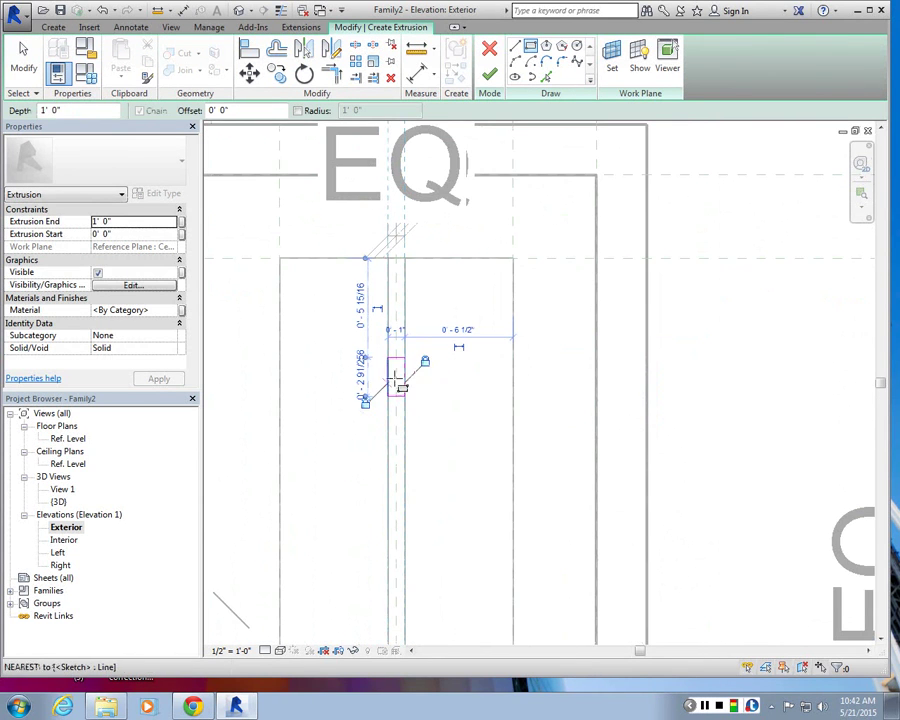
{"action": "left_click", "coordinate": [489, 75]}
{"action": "scroll", "coordinate": [388, 368], "scroll_direction": "down", "scroll_amount": 2}
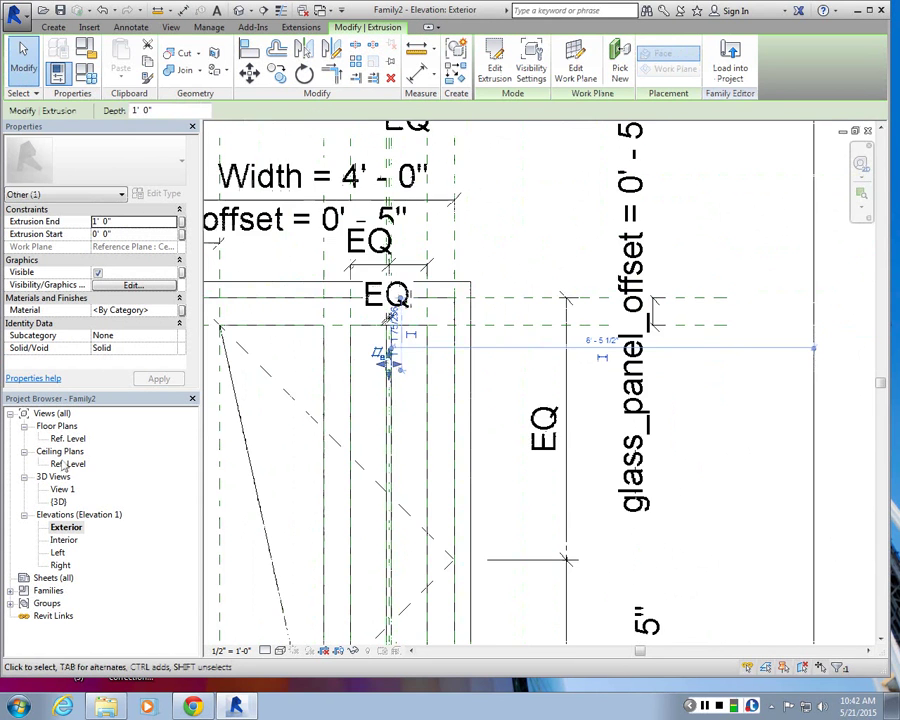
- In the Left elevation, stretch the support extrusion to span from -0' 5" to 0' 1" and lock both ends to the handles' centre planes
{"action": "double_click", "coordinate": [68, 439]}
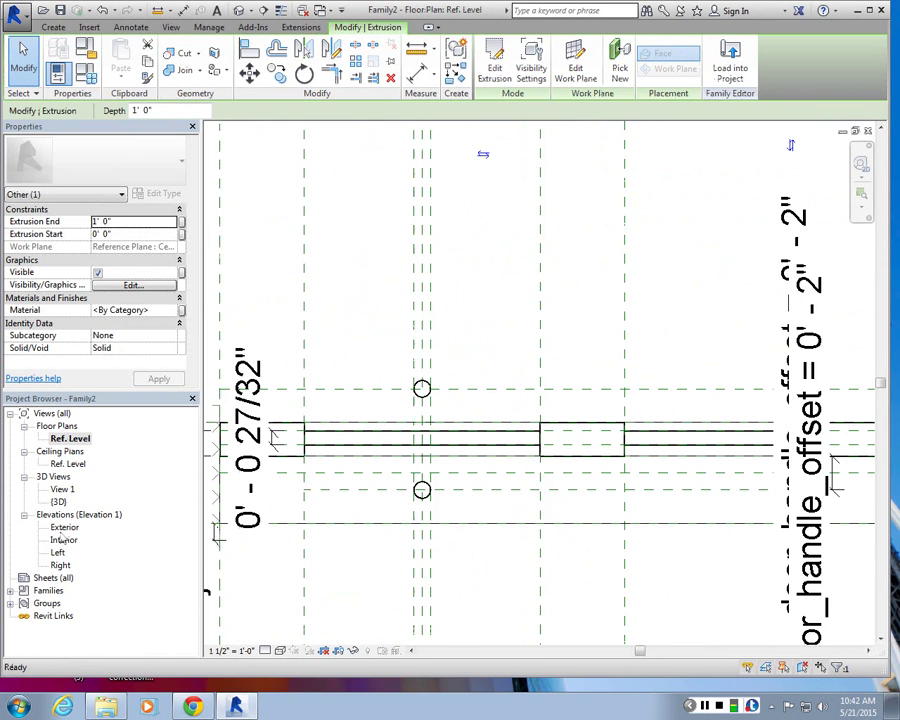
{"action": "double_click", "coordinate": [58, 501]}
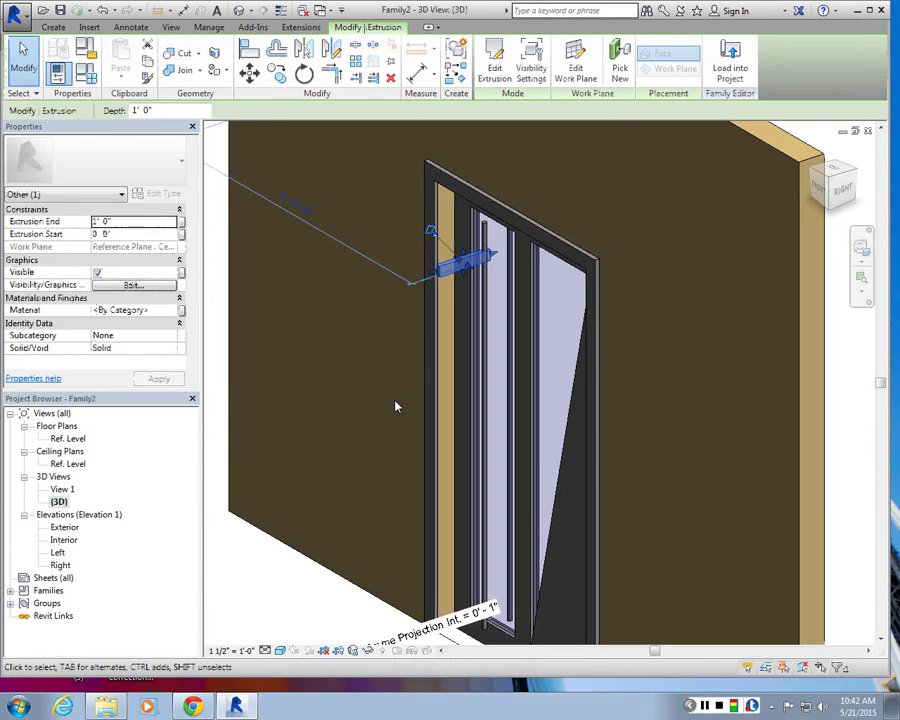
{"action": "scroll", "coordinate": [540, 210], "scroll_direction": "up", "scroll_amount": 3}
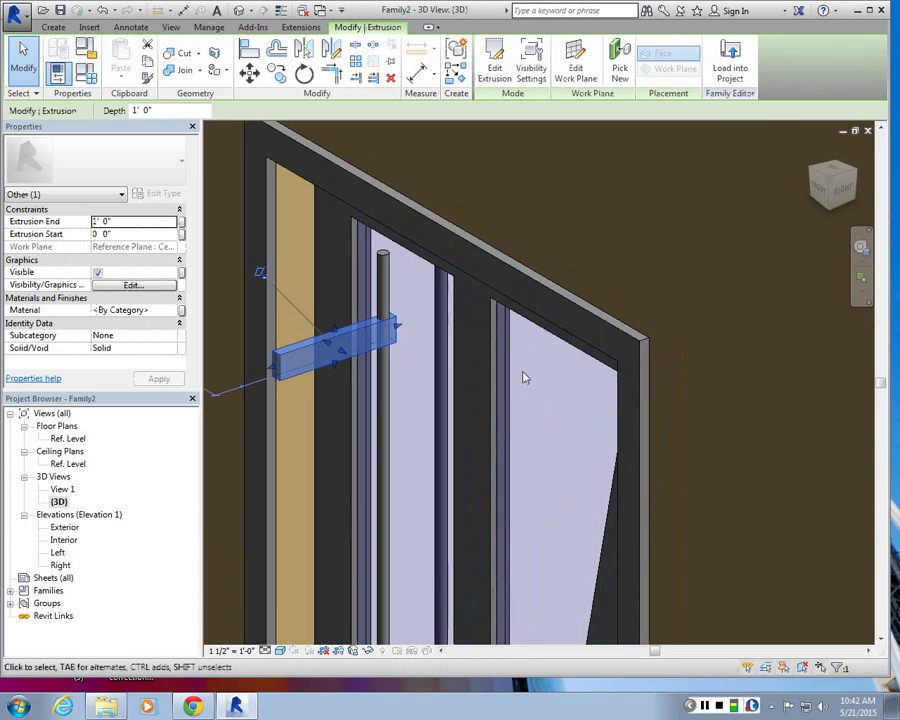
{"action": "middle_click_drag", "start_coordinate": [528, 384], "coordinate": [588, 375], "text": "shift"}
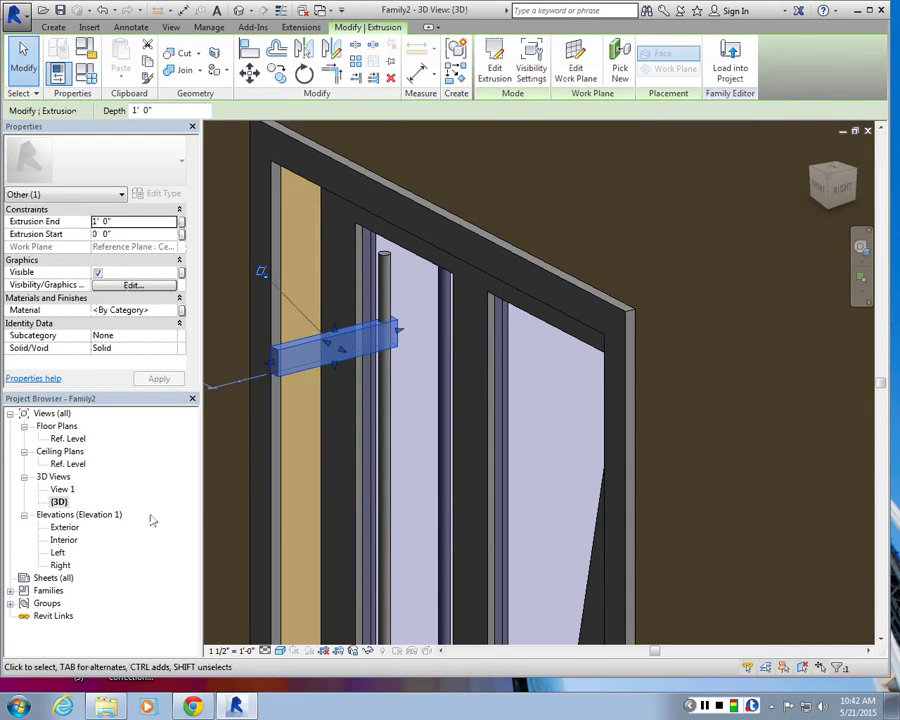
{"action": "double_click", "coordinate": [58, 552]}
{"action": "scroll", "coordinate": [556, 352], "scroll_direction": "up", "scroll_amount": 4}
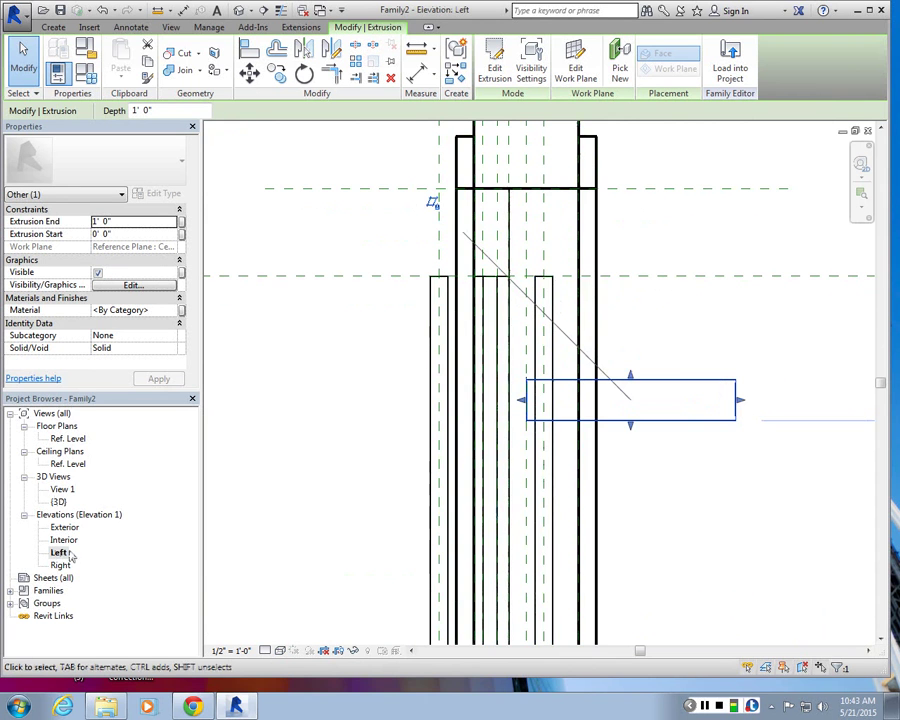
{"action": "scroll", "coordinate": [520, 400], "scroll_direction": "up", "scroll_amount": 2}
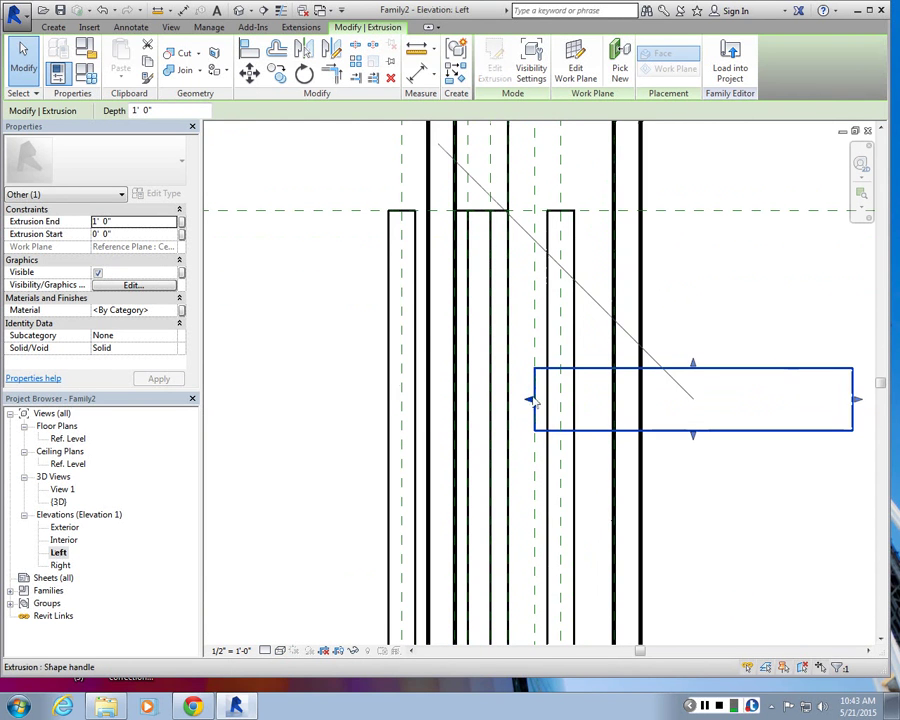
{"action": "left_click_drag", "start_coordinate": [534, 402], "coordinate": [400, 398]}
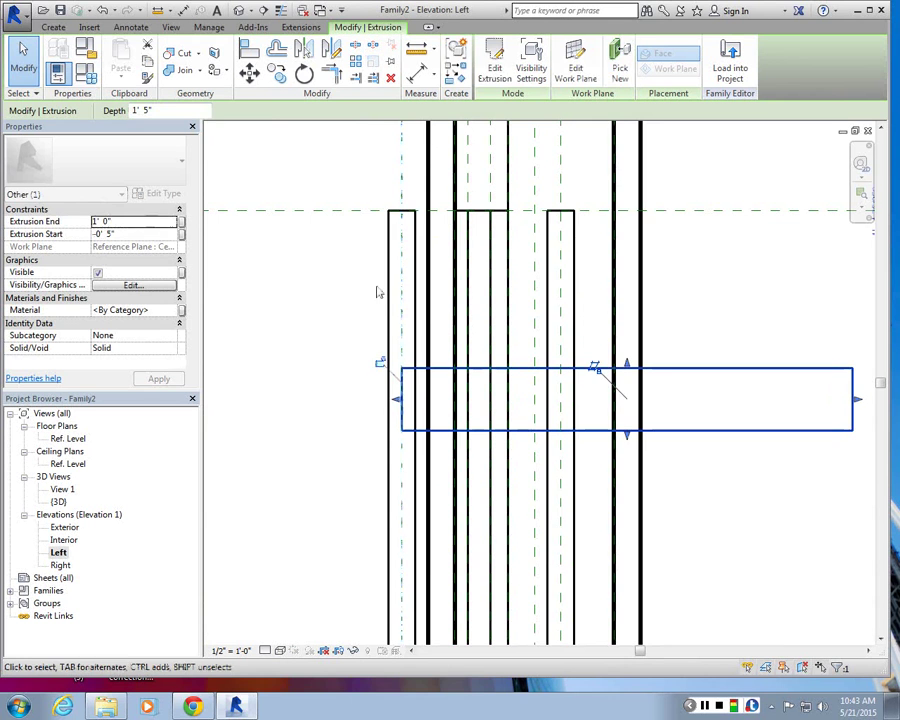
{"action": "scroll", "coordinate": [383, 150], "scroll_direction": "down", "scroll_amount": 1}
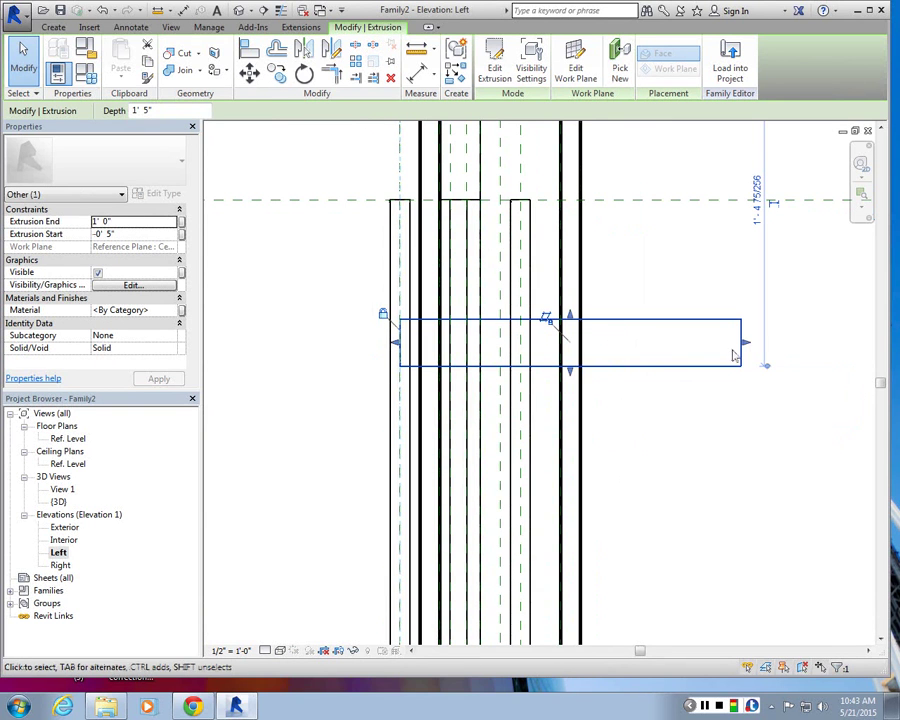
{"action": "left_click_drag", "start_coordinate": [742, 348], "coordinate": [520, 342]}
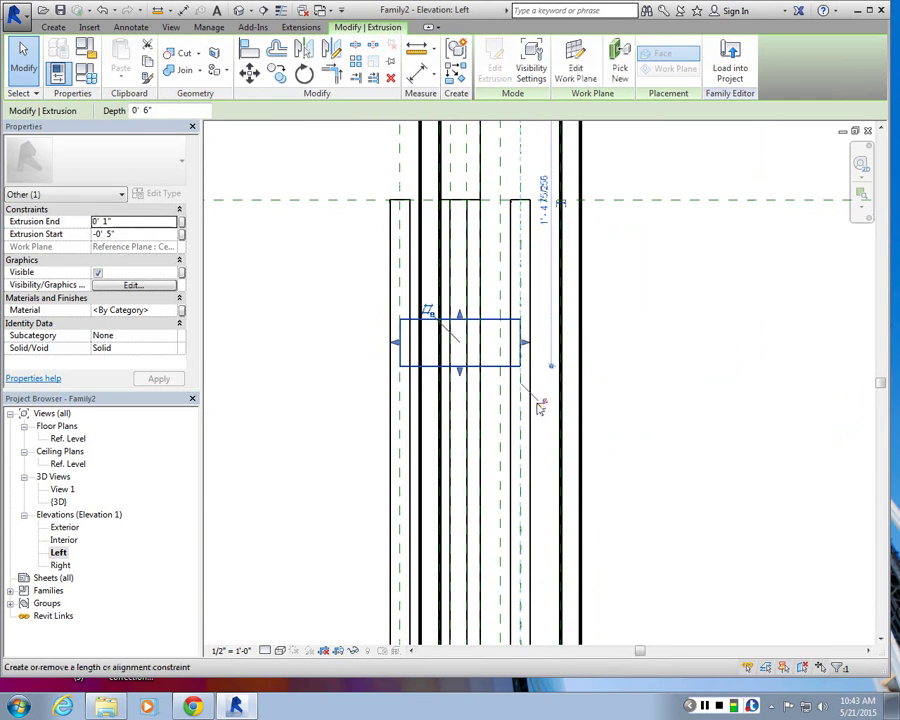
{"action": "left_click", "coordinate": [627, 394]}
- Examine in 3D how the support extrusion connects the exterior and interior handles through the glass panel
{"action": "double_click", "coordinate": [58, 501]}
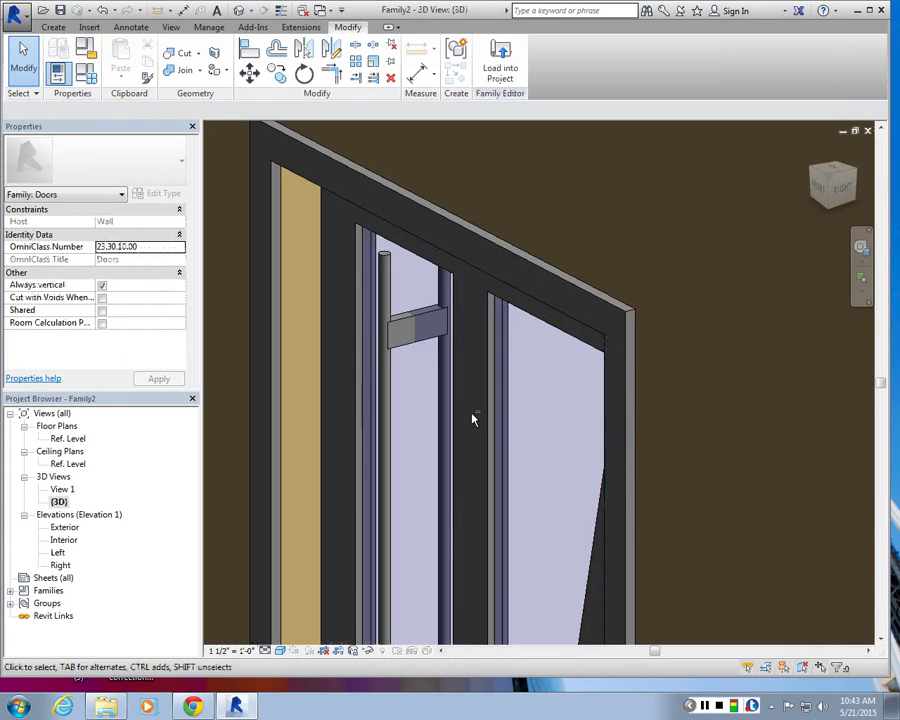
{"action": "mouse_move", "coordinate": [472, 418]}
{"action": "middle_mouse_down", "text": "shift"}
{"action": "mouse_move", "coordinate": [518, 297]}
{"action": "mouse_move", "coordinate": [533, 307]}
{"action": "mouse_move", "coordinate": [464, 493]}
{"action": "mouse_move", "coordinate": [790, 425]}
{"action": "mouse_move", "coordinate": [462, 412]}
{"action": "mouse_move", "coordinate": [468, 408]}
{"action": "middle_mouse_up", "text": "shift"}
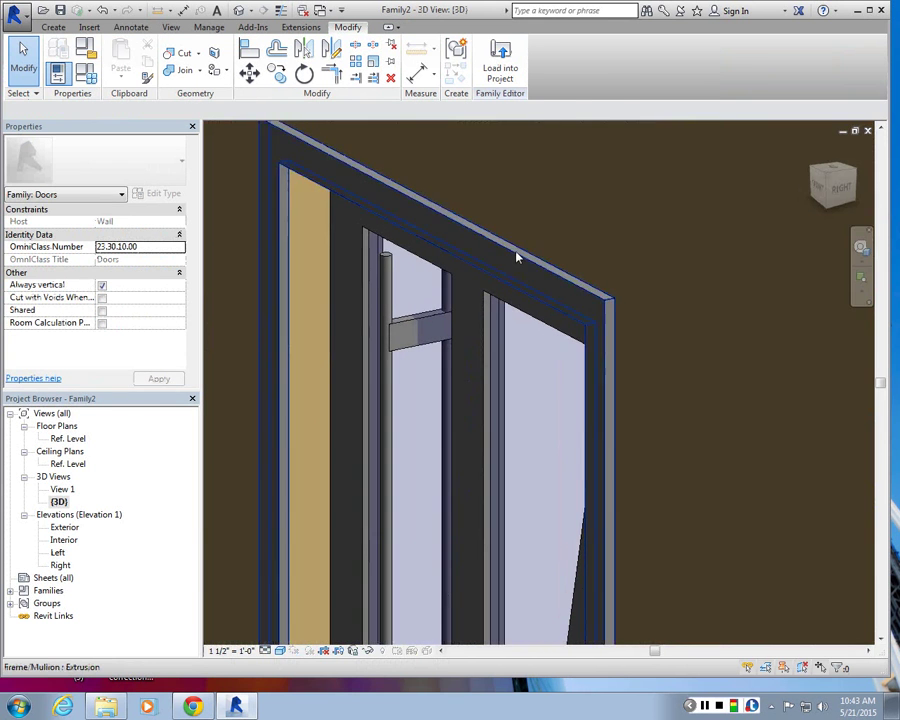
{"action": "scroll", "coordinate": [519, 258], "scroll_direction": "down", "scroll_amount": 3}
{"action": "scroll", "coordinate": [498, 315], "scroll_direction": "up", "scroll_amount": 3}
{"action": "scroll", "coordinate": [430, 281], "scroll_direction": "up", "scroll_amount": 2}
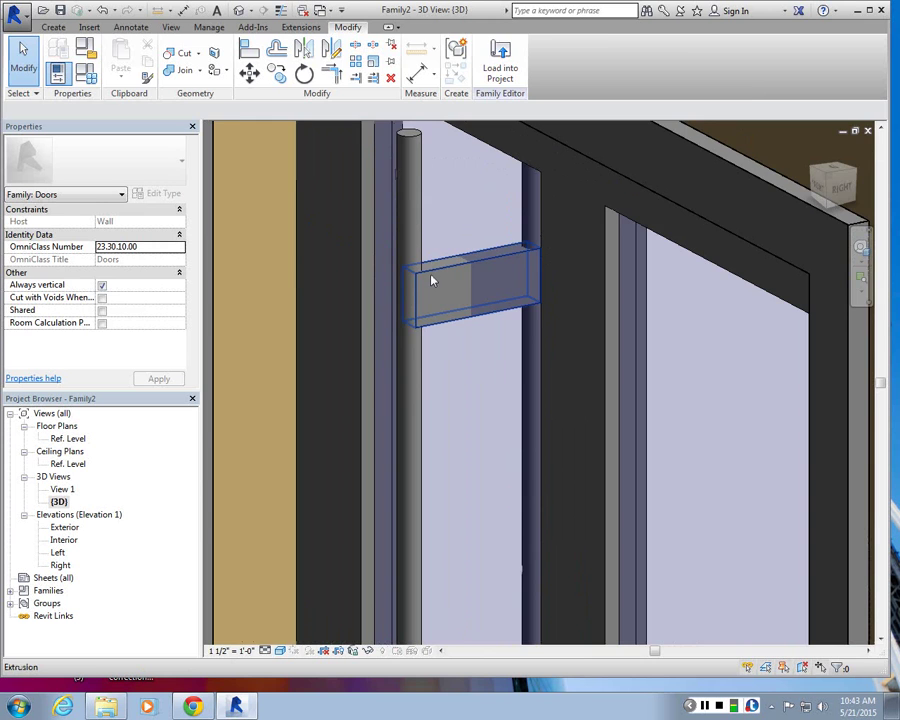
{"action": "left_click", "coordinate": [432, 281]}
{"action": "scroll", "coordinate": [432, 281], "scroll_direction": "down", "scroll_amount": 3}
{"action": "middle_click_drag", "start_coordinate": [452, 251], "coordinate": [658, 254], "text": "shift"}
{"action": "key", "text": "Escape"}
{"action": "scroll", "coordinate": [437, 230], "scroll_direction": "up", "scroll_amount": 2}
- Flex the door family by setting its Width parameter to 3' 0"
{"action": "left_click", "coordinate": [85, 73]}
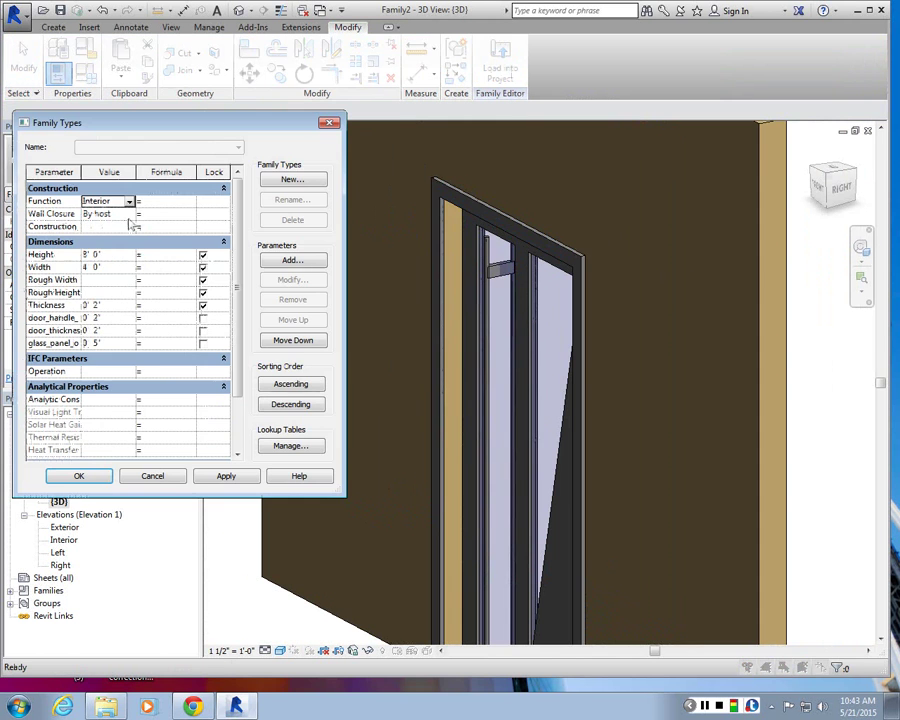
{"action": "left_click", "coordinate": [109, 267]}
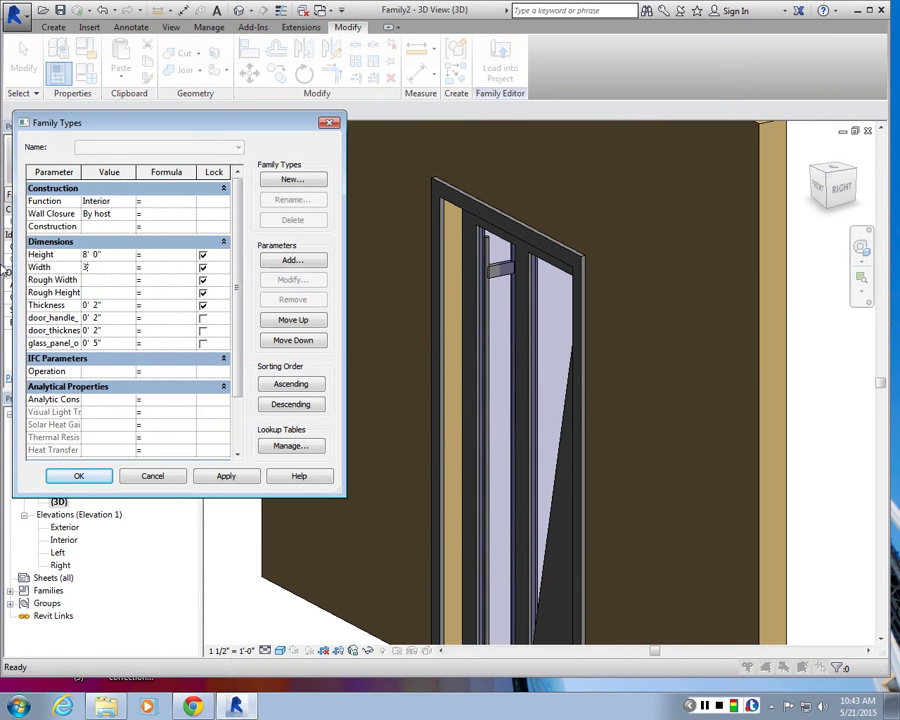
{"action": "type", "text": "3"}
{"action": "key", "text": "Tab"}
{"action": "left_click", "coordinate": [227, 476]}
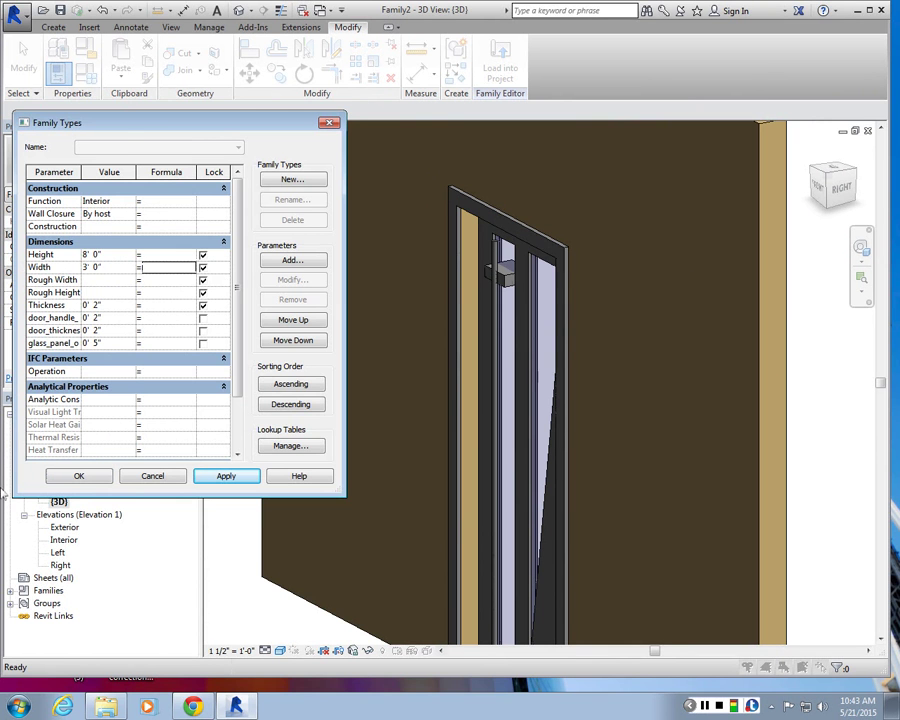
{"action": "left_click", "coordinate": [79, 476]}
{"action": "middle_click_drag", "start_coordinate": [444, 366], "coordinate": [600, 392], "text": "shift"}
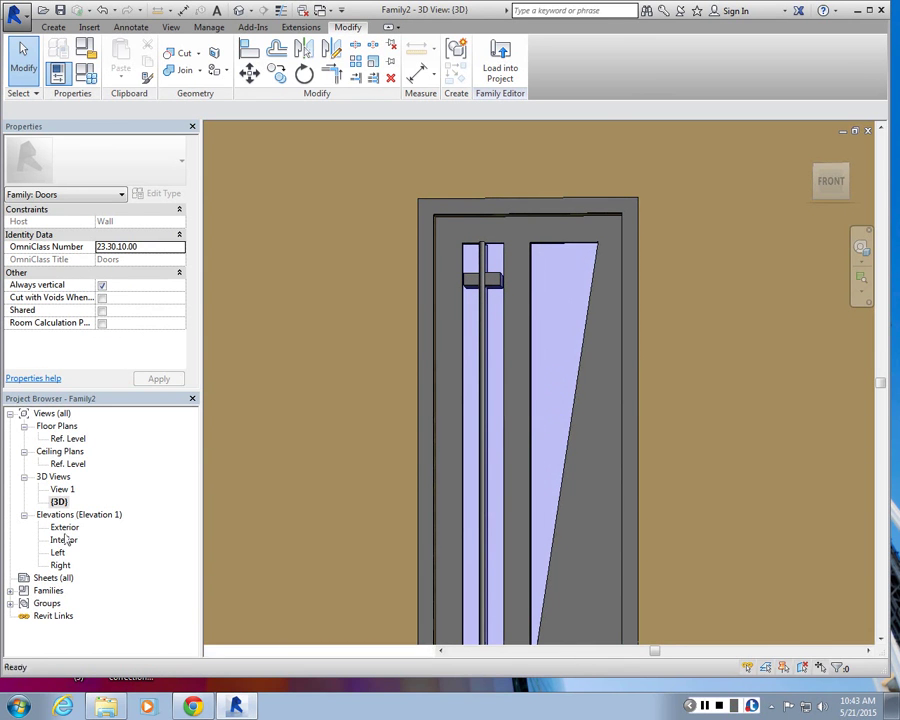
- In the Exterior elevation, move the reference plane at the support extrusion's edge inward toward the handle's centre plane
{"action": "double_click", "coordinate": [64, 528]}
{"action": "scroll", "coordinate": [453, 346], "scroll_direction": "up", "scroll_amount": 5}
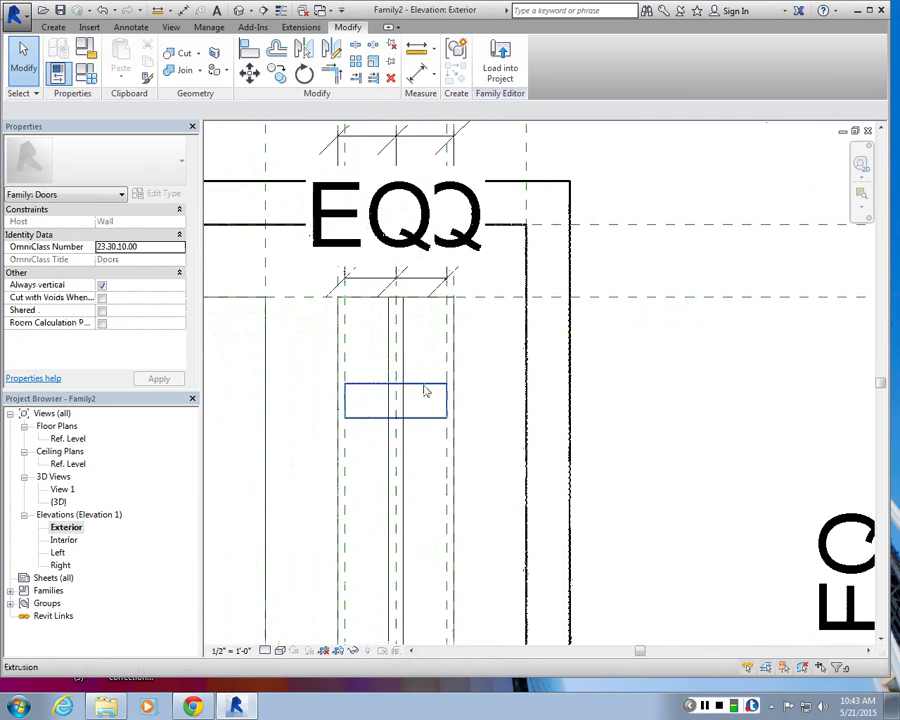
{"action": "scroll", "coordinate": [452, 250], "scroll_direction": "down", "scroll_amount": 2}
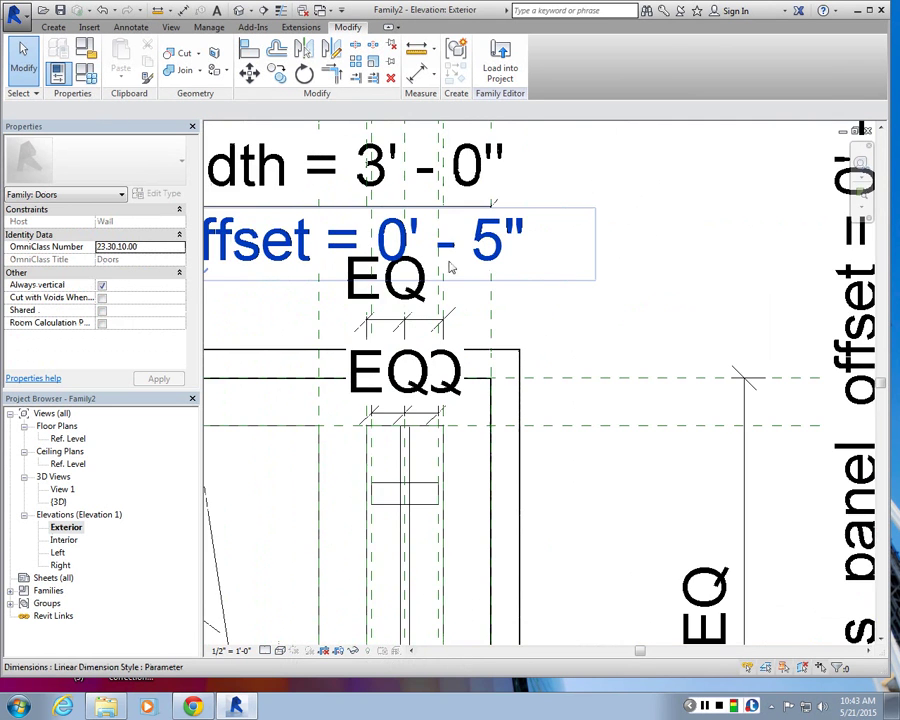
{"action": "scroll", "coordinate": [452, 267], "scroll_direction": "down", "scroll_amount": 2}
{"action": "left_click", "coordinate": [434, 390]}
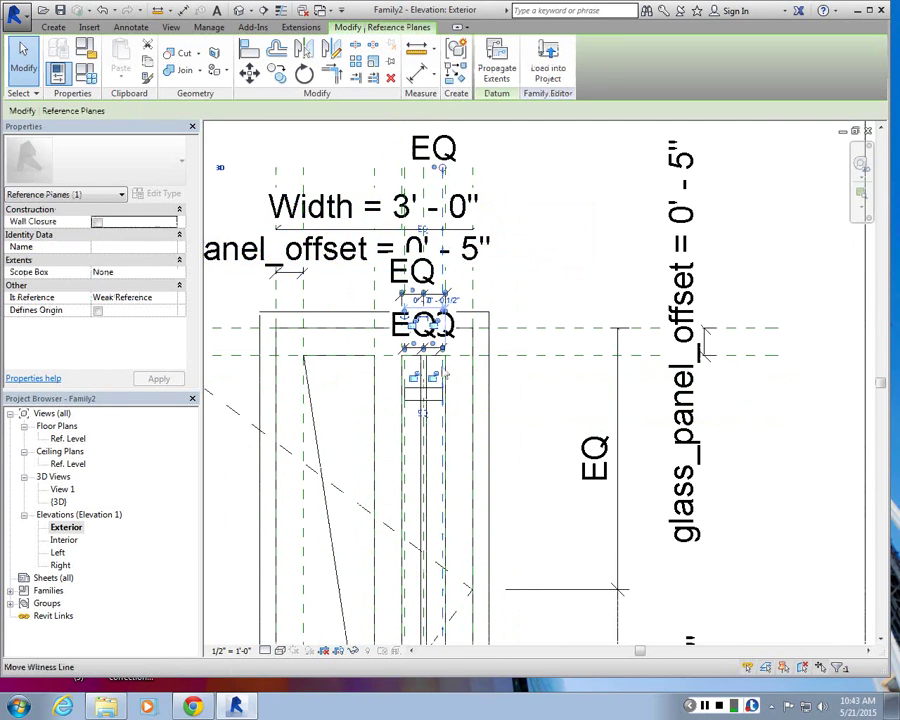
{"action": "scroll", "coordinate": [450, 382], "scroll_direction": "up", "scroll_amount": 5}
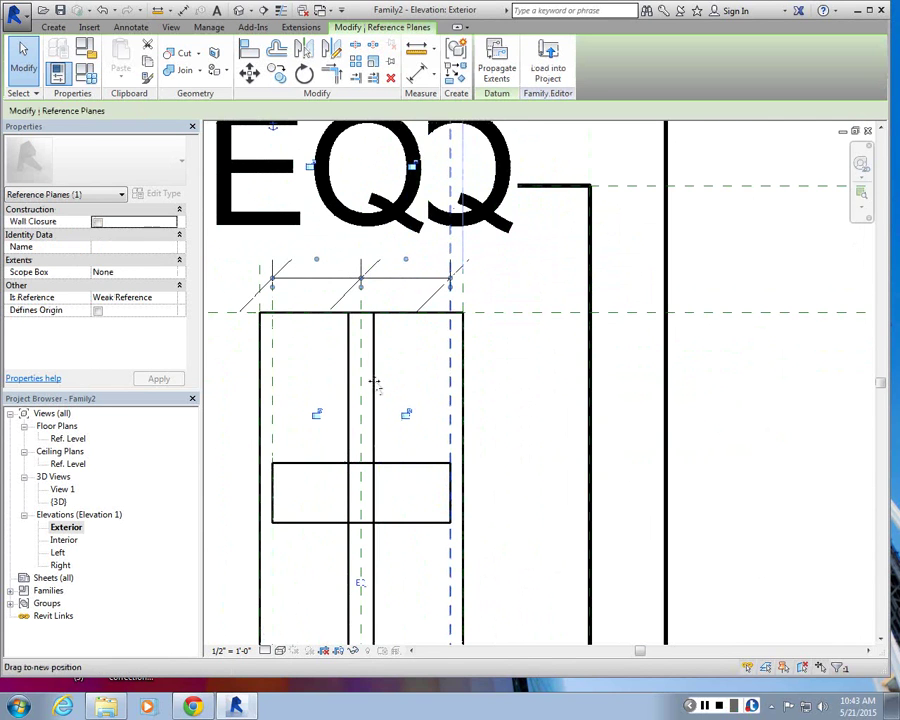
{"action": "scroll", "coordinate": [390, 385], "scroll_direction": "down", "scroll_amount": 3}
{"action": "key", "text": "Escape"}
- Try moving the support's edge reference plane still closer to the handle's centre plane, and undo that move
{"action": "scroll", "coordinate": [428, 235], "scroll_direction": "up", "scroll_amount": 2}
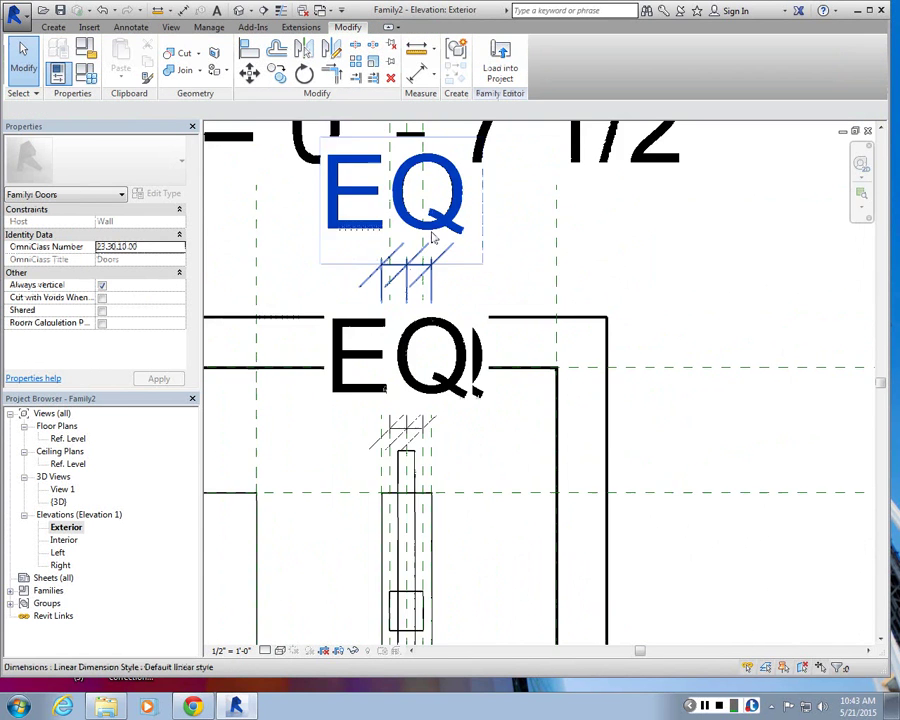
{"action": "scroll", "coordinate": [428, 374], "scroll_direction": "up", "scroll_amount": 3}
{"action": "left_click", "coordinate": [440, 381]}
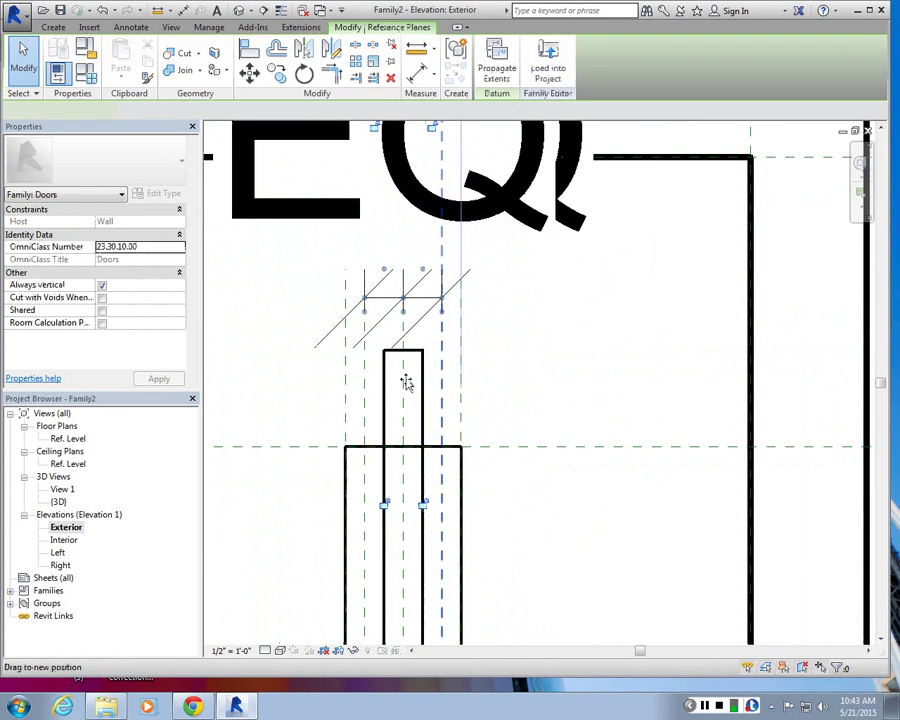
{"action": "scroll", "coordinate": [409, 379], "scroll_direction": "down", "scroll_amount": 3}
{"action": "key", "text": "Escape"}
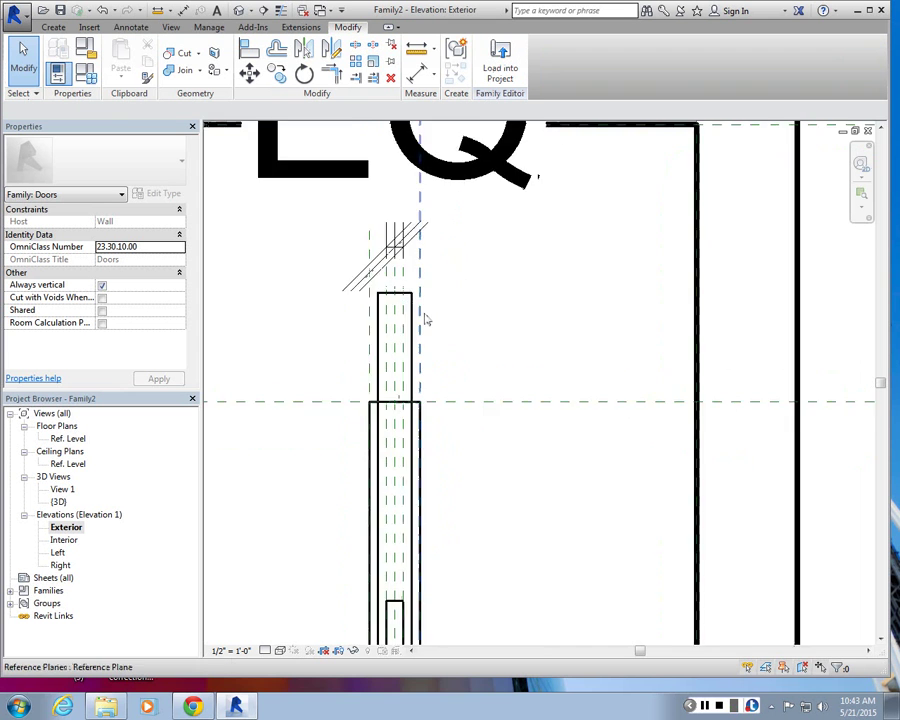
{"action": "scroll", "coordinate": [428, 374], "scroll_direction": "up", "scroll_amount": 1}
{"action": "scroll", "coordinate": [443, 374], "scroll_direction": "down", "scroll_amount": 2}
{"action": "scroll", "coordinate": [455, 238], "scroll_direction": "up", "scroll_amount": 4}
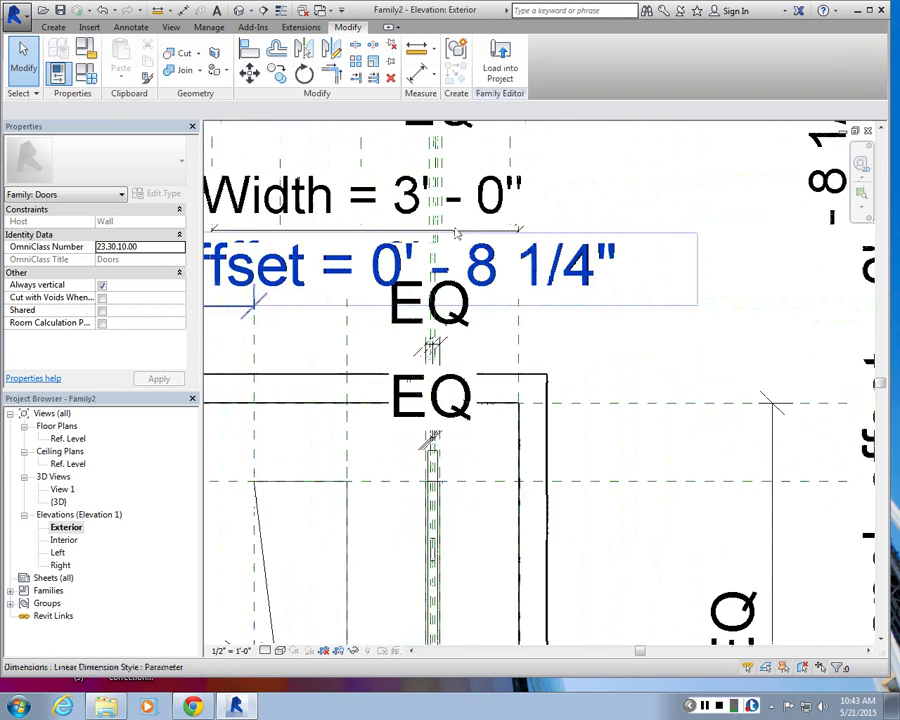
{"action": "scroll", "coordinate": [456, 372], "scroll_direction": "up", "scroll_amount": 3}
{"action": "scroll", "coordinate": [455, 430], "scroll_direction": "down", "scroll_amount": 2}
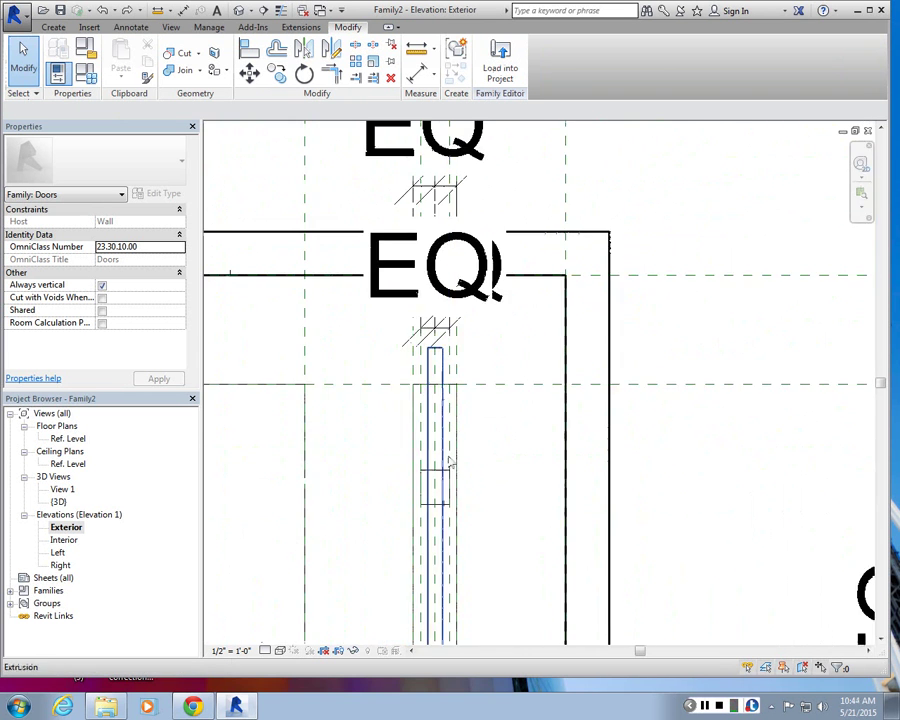
- Examine the narrow glass panel's edge reference plane and its spacing to the support extrusion and door edge
{"action": "scroll", "coordinate": [462, 402], "scroll_direction": "down", "scroll_amount": 1}
{"action": "scroll", "coordinate": [464, 392], "scroll_direction": "up", "scroll_amount": 2}
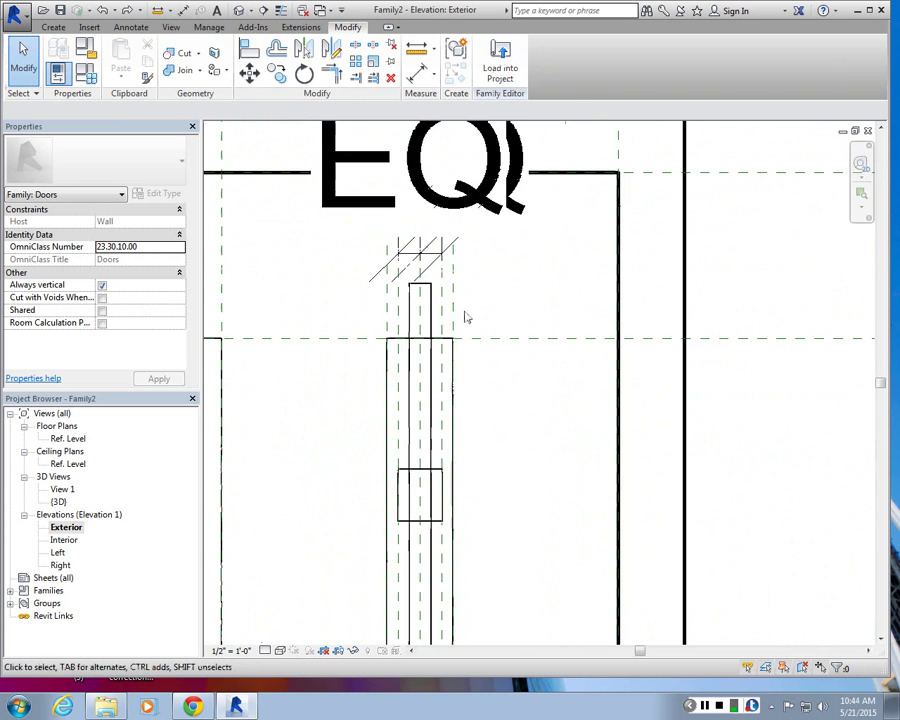
{"action": "left_click", "coordinate": [451, 307]}
{"action": "scroll", "coordinate": [458, 330], "scroll_direction": "down", "scroll_amount": 2}
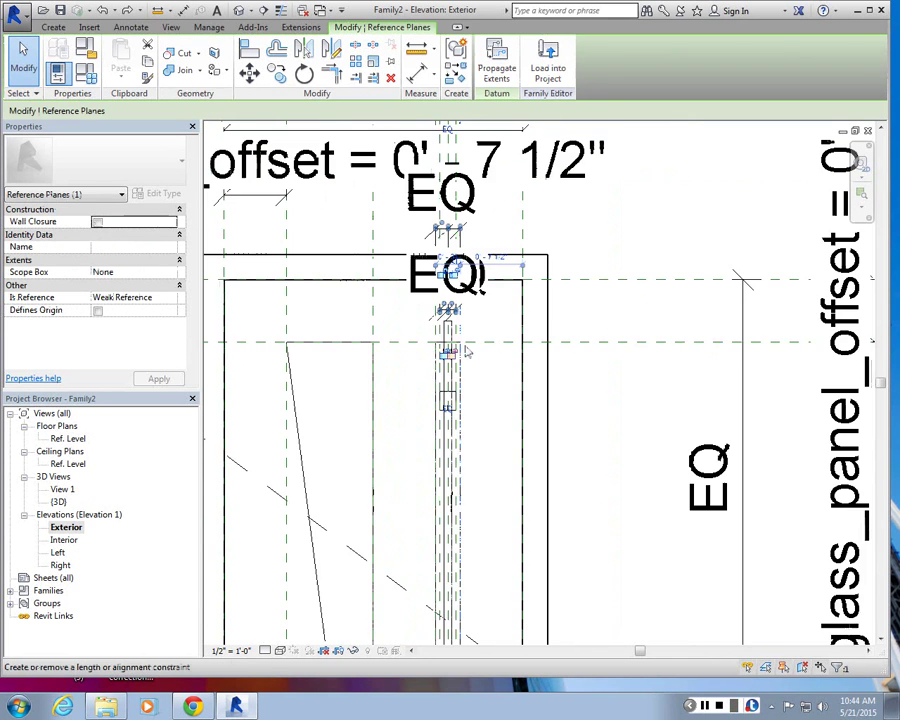
{"action": "scroll", "coordinate": [462, 345], "scroll_direction": "up", "scroll_amount": 2}
{"action": "scroll", "coordinate": [498, 480], "scroll_direction": "up", "scroll_amount": 3}
{"action": "left_click", "coordinate": [498, 480]}
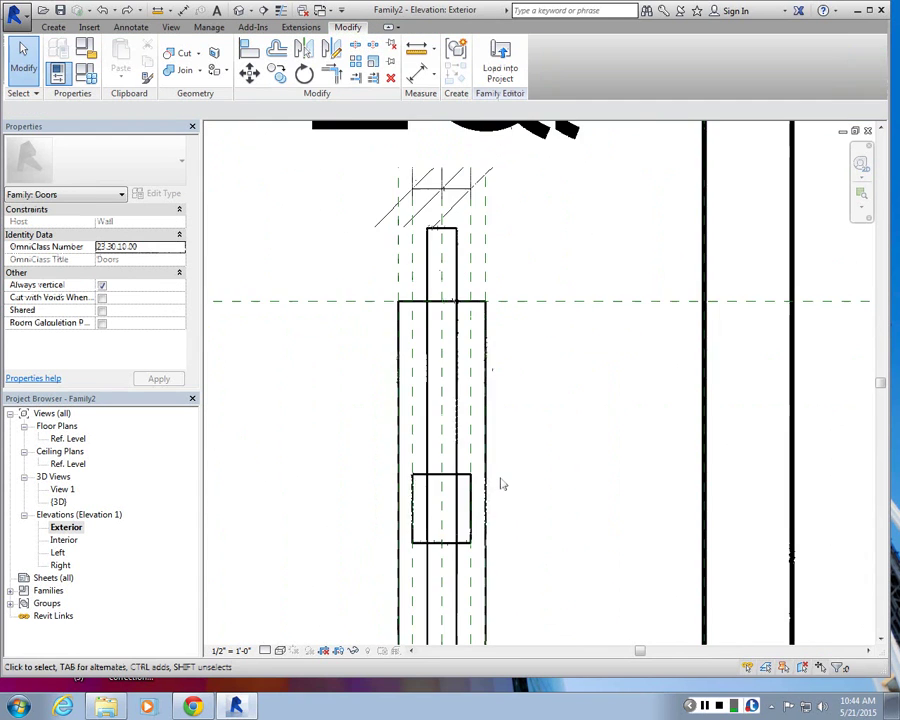
{"action": "scroll", "coordinate": [502, 484], "scroll_direction": "down", "scroll_amount": 1}
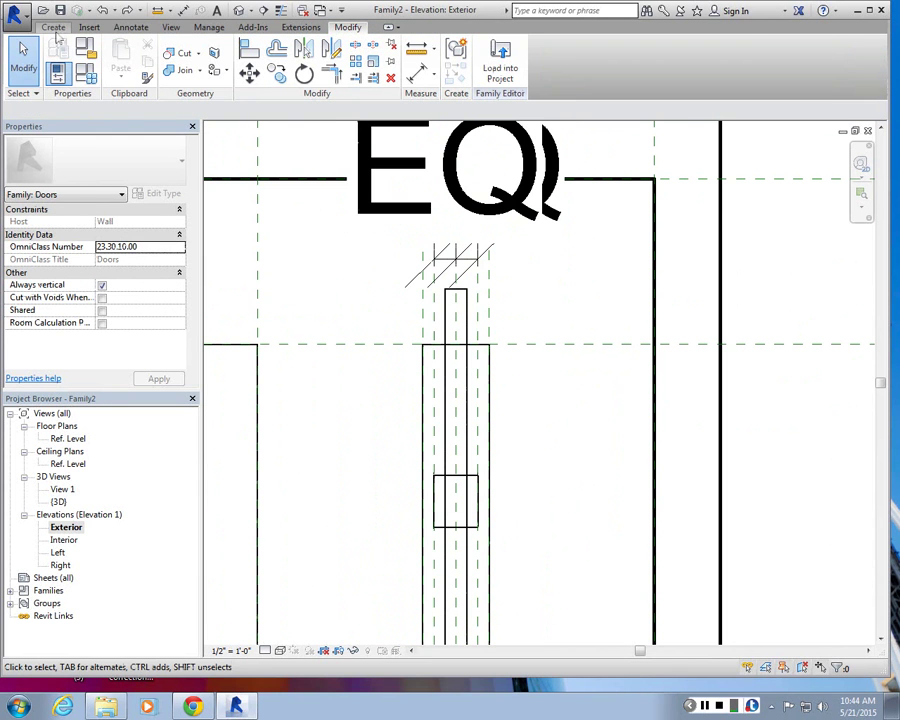
{"action": "left_click", "coordinate": [54, 29]}
{"action": "left_click", "coordinate": [127, 16]}
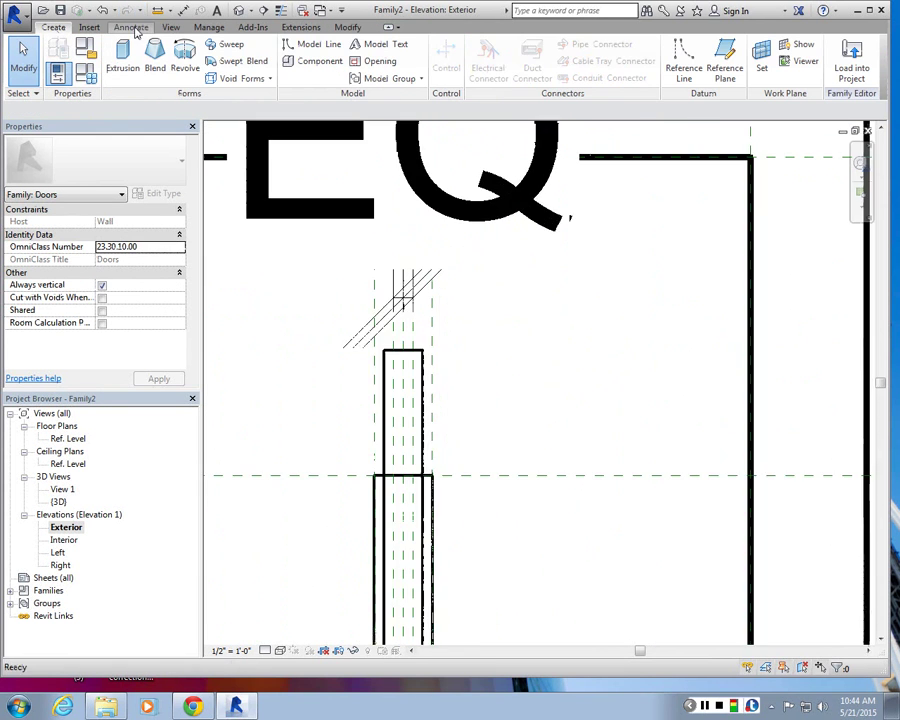
{"action": "scroll", "coordinate": [459, 430], "scroll_direction": "down", "scroll_amount": 1}
{"action": "scroll", "coordinate": [497, 545], "scroll_direction": "up", "scroll_amount": 1}
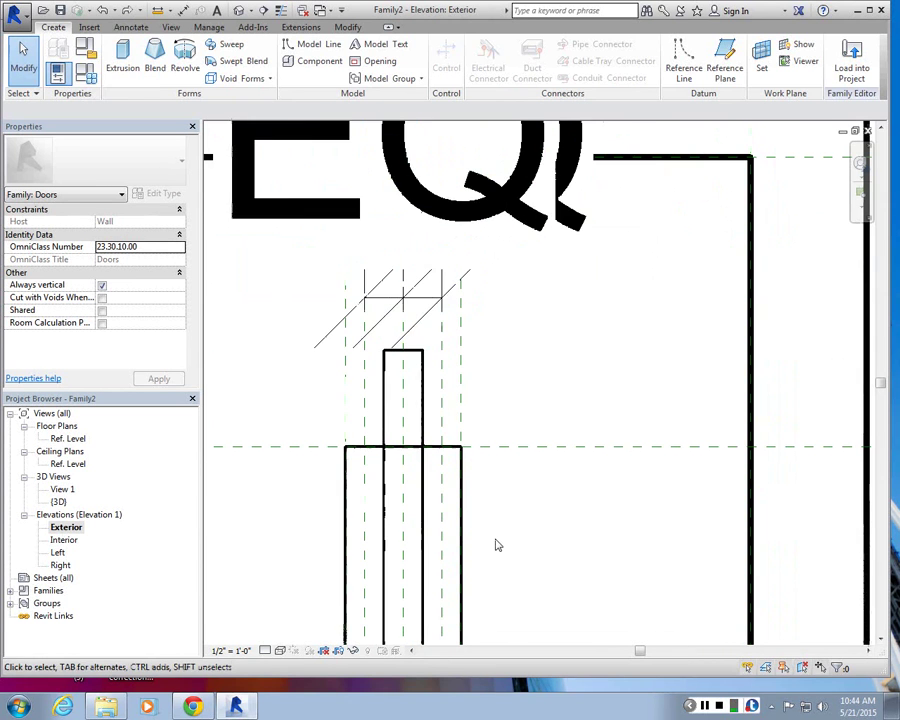
{"action": "left_click", "coordinate": [131, 28]}
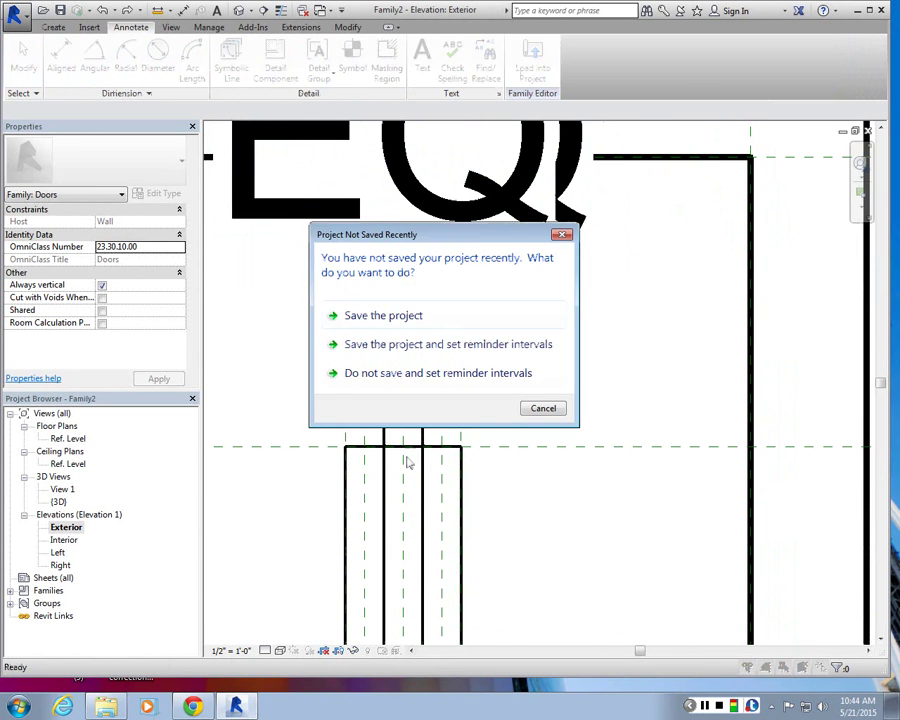
{"action": "left_click", "coordinate": [550, 409]}
{"action": "key", "text": "d"}
{"action": "key", "text": "i"}
{"action": "scroll", "coordinate": [458, 331], "scroll_direction": "up", "scroll_amount": 4}
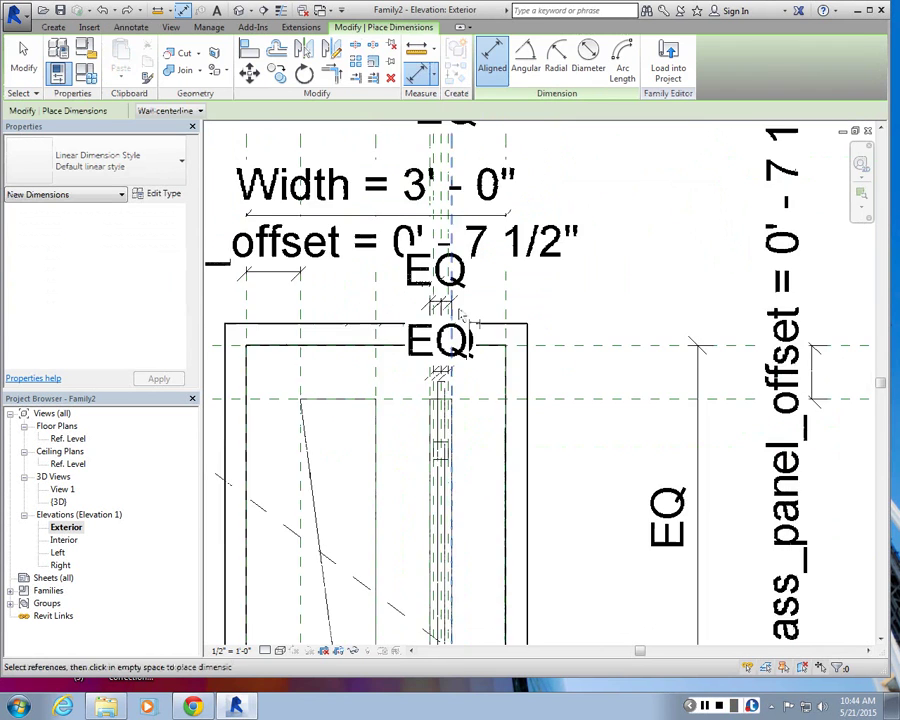
{"action": "scroll", "coordinate": [455, 362], "scroll_direction": "up", "scroll_amount": 3}
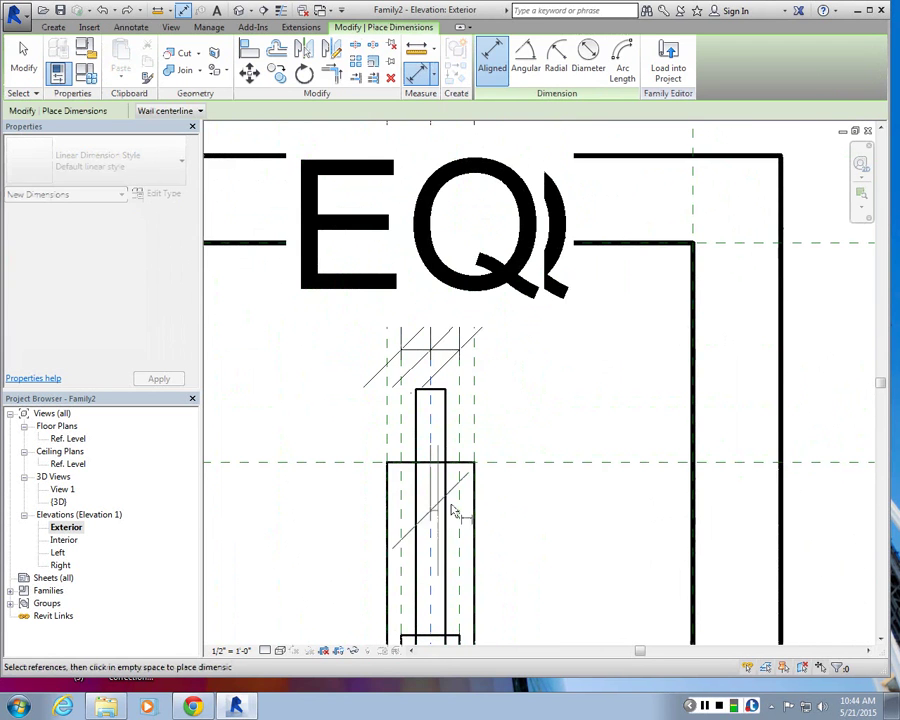
{"action": "left_click", "coordinate": [480, 462]}
{"action": "scroll", "coordinate": [455, 560], "scroll_direction": "up", "scroll_amount": 2}
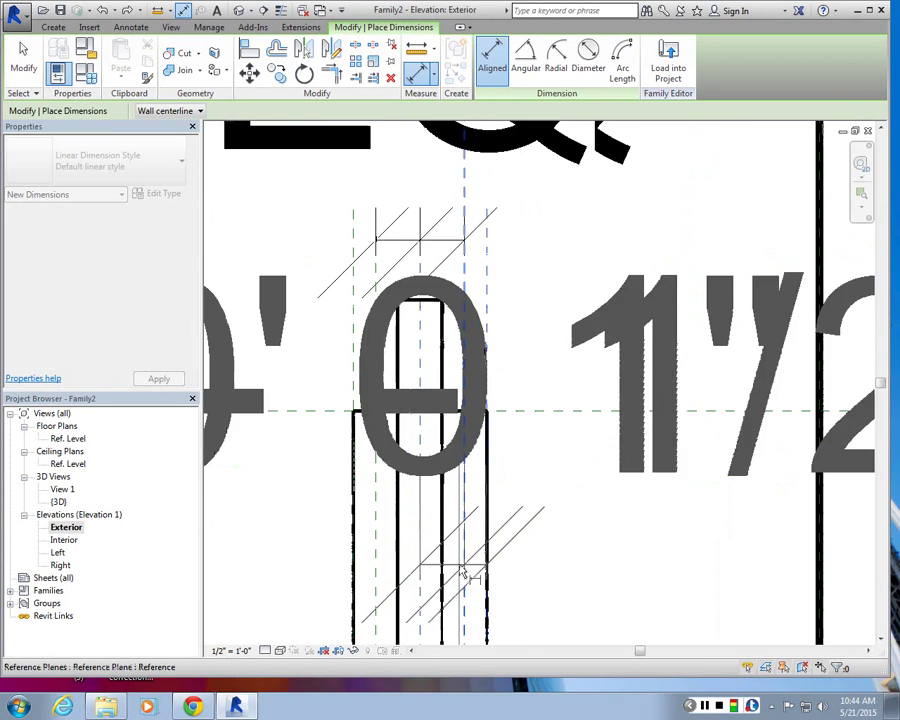
{"action": "key", "text": "Escape"}
{"action": "key", "text": "Escape"}
{"action": "scroll", "coordinate": [462, 571], "scroll_direction": "down", "scroll_amount": 5}
- Move the support extrusion's edge reference plane outward so the support is about 7" wide
{"action": "left_click", "coordinate": [455, 287]}
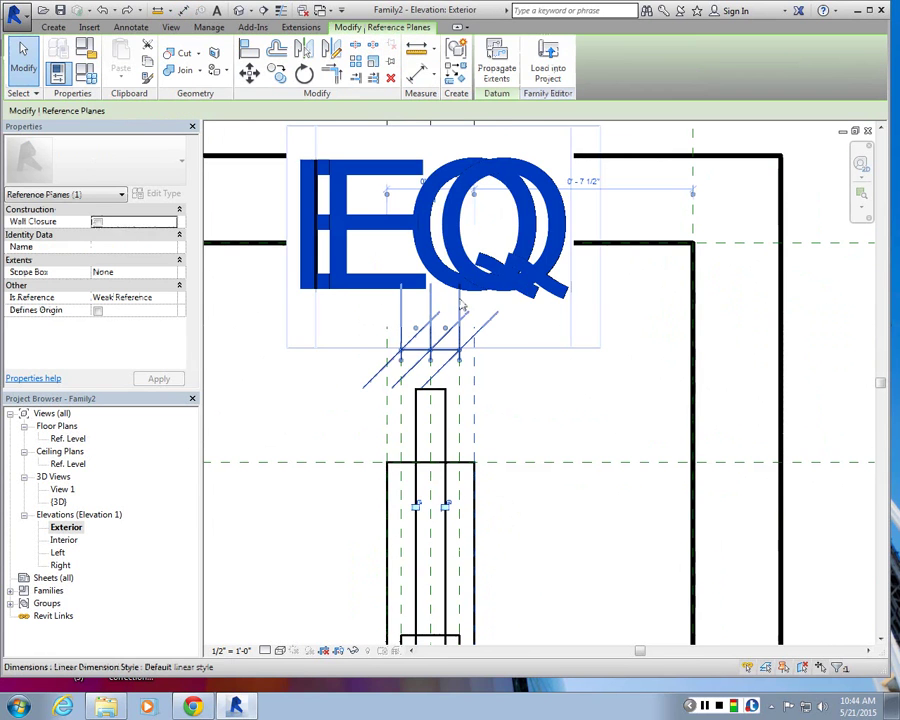
{"action": "scroll", "coordinate": [455, 287], "scroll_direction": "down", "scroll_amount": 2}
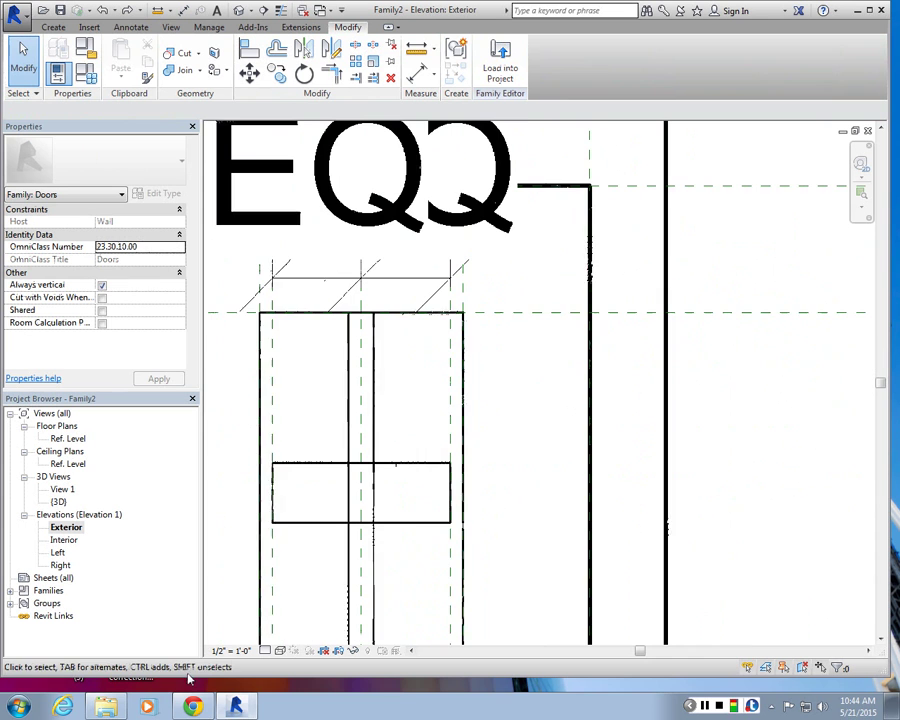
- Set the Exterior elevation's view scale to 3" = 1'-0"
{"action": "left_click", "coordinate": [231, 650]}
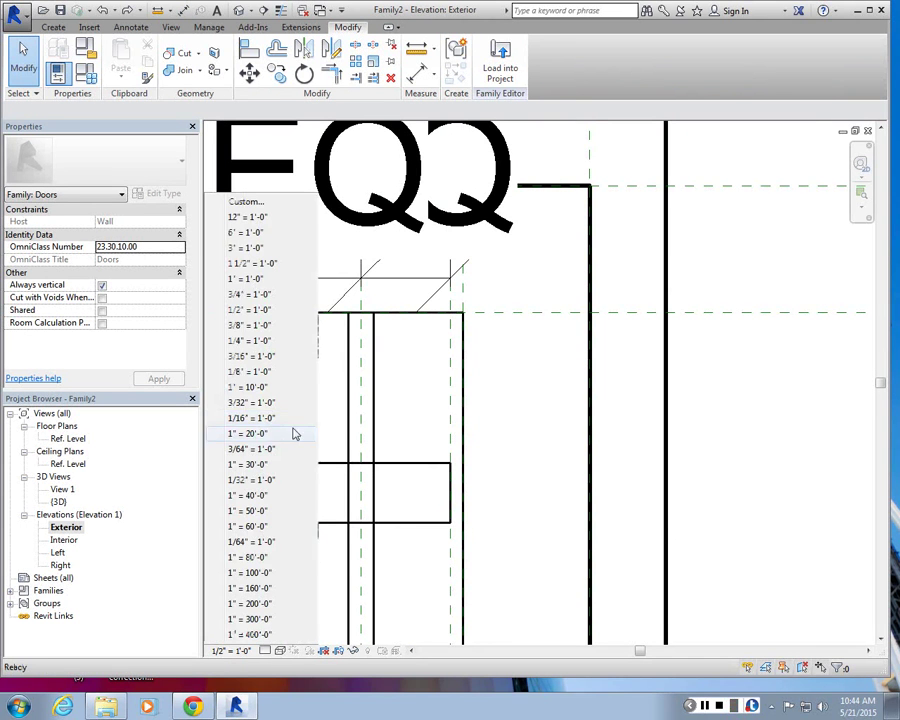
{"action": "left_click", "coordinate": [249, 250]}
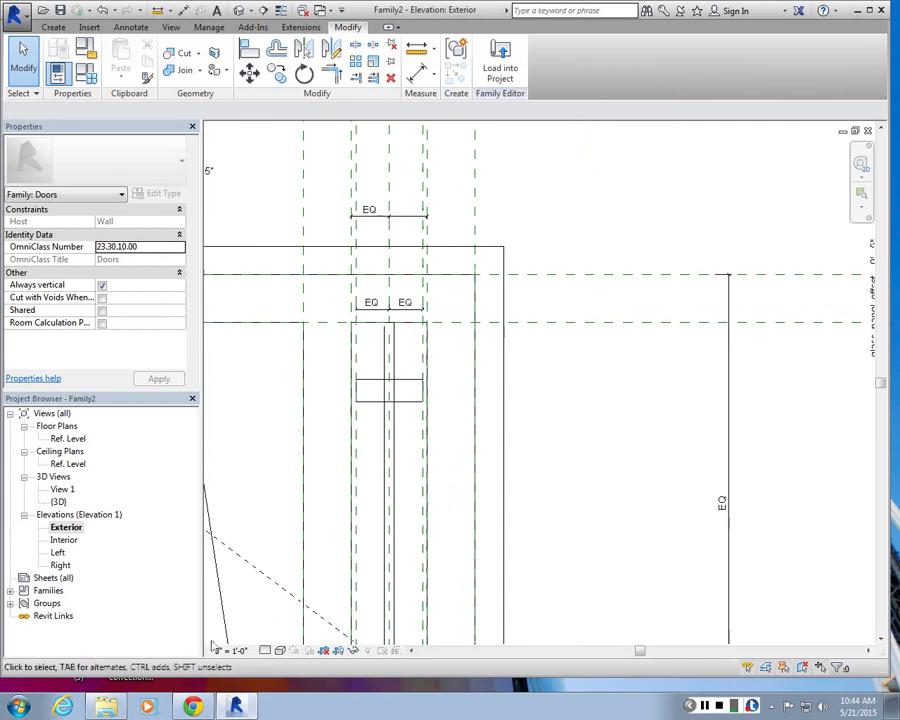
{"action": "scroll", "coordinate": [390, 210], "scroll_direction": "up", "scroll_amount": 2}
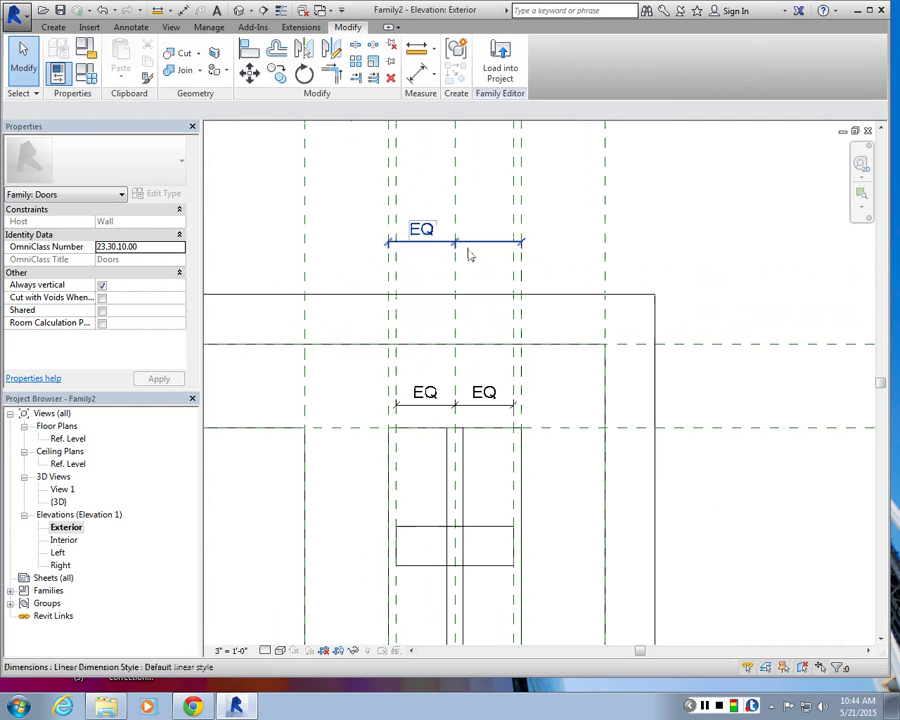
{"action": "scroll", "coordinate": [300, 470], "scroll_direction": "down", "scroll_amount": 2}
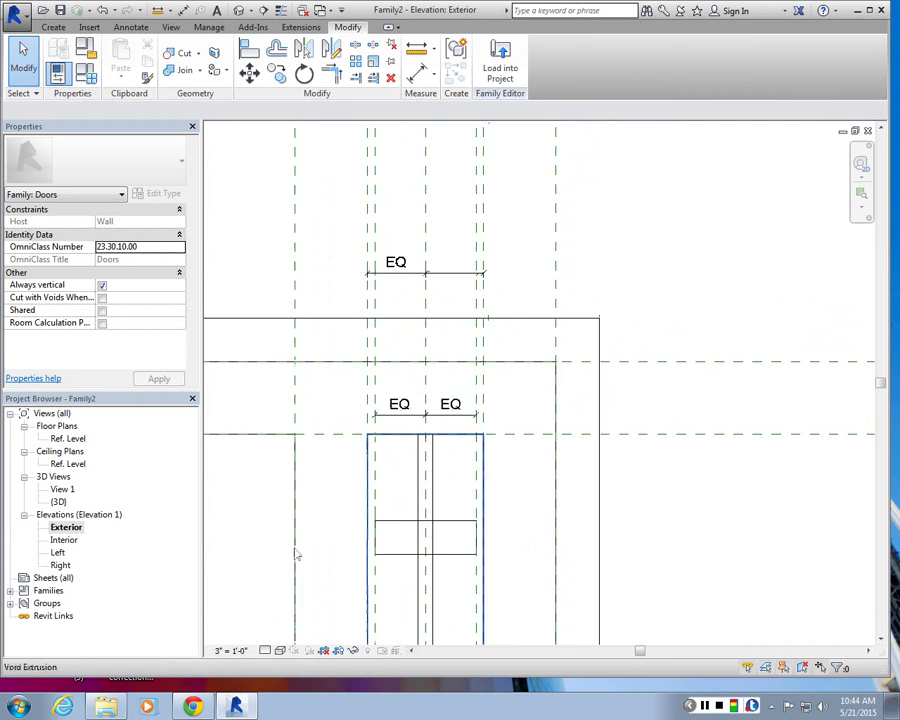
{"action": "left_click", "coordinate": [231, 650]}
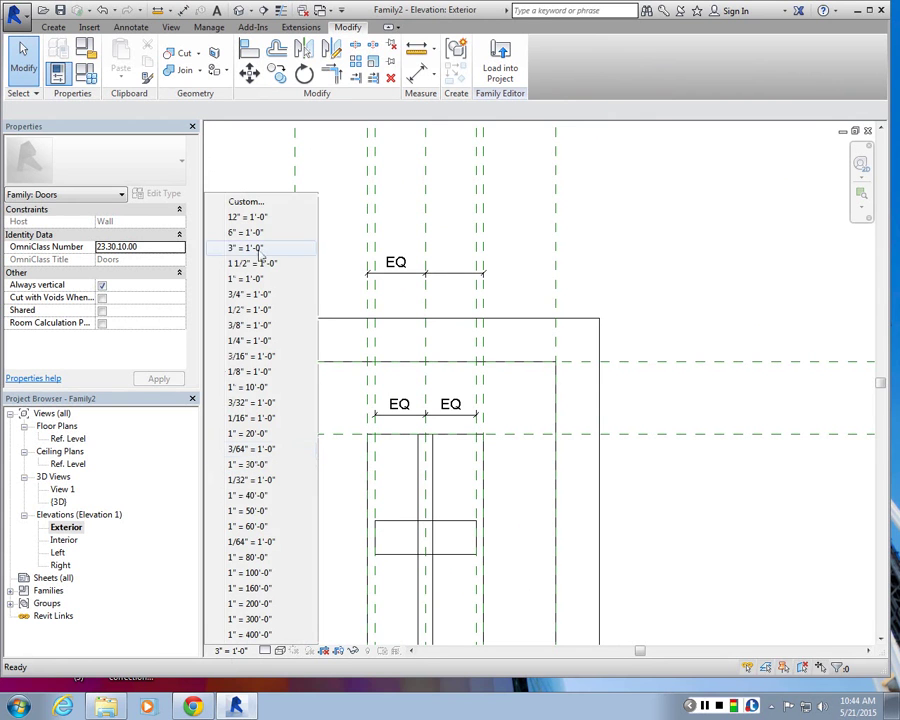
{"action": "left_click", "coordinate": [222, 248]}
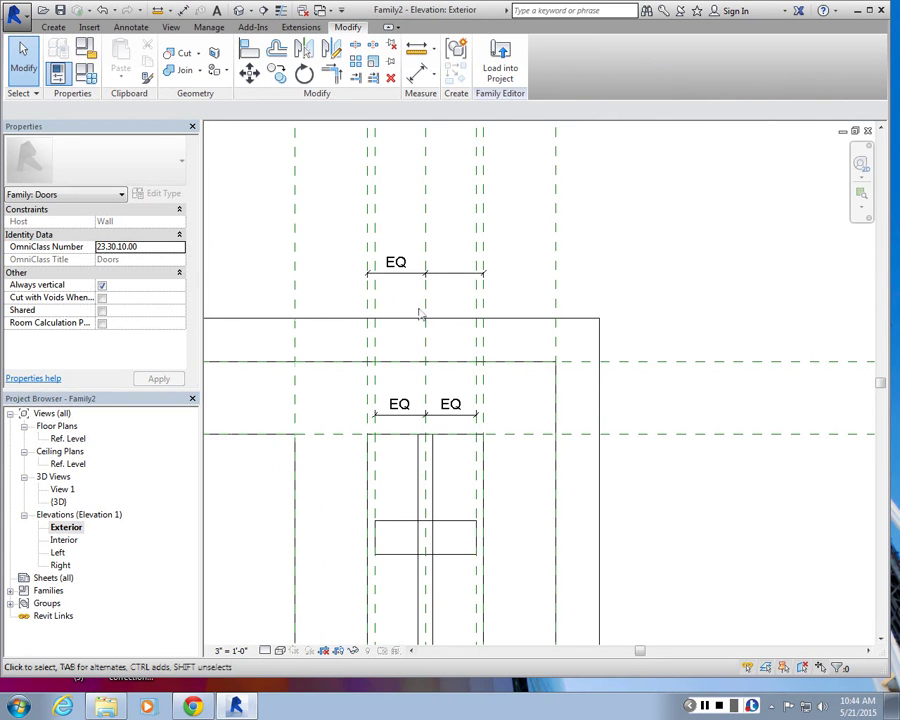
- Flex the support by moving its edge reference plane in toward the handle's centre plane and back out to a 7" width
{"action": "scroll", "coordinate": [470, 380], "scroll_direction": "down", "scroll_amount": 2}
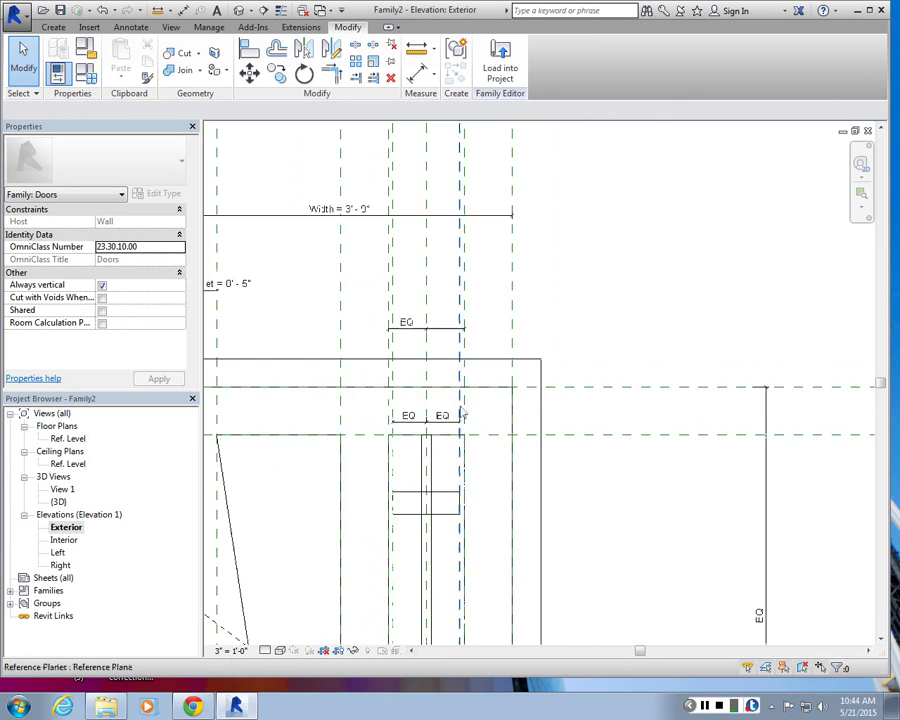
{"action": "left_click", "coordinate": [466, 380]}
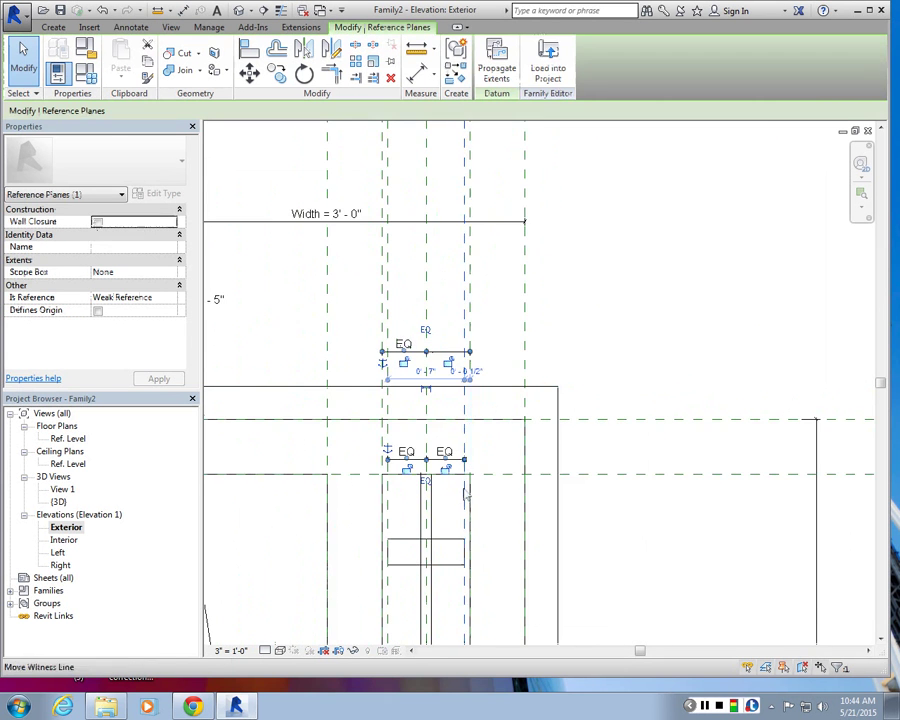
{"action": "scroll", "coordinate": [457, 354], "scroll_direction": "up", "scroll_amount": 2}
{"action": "key", "text": "Escape"}
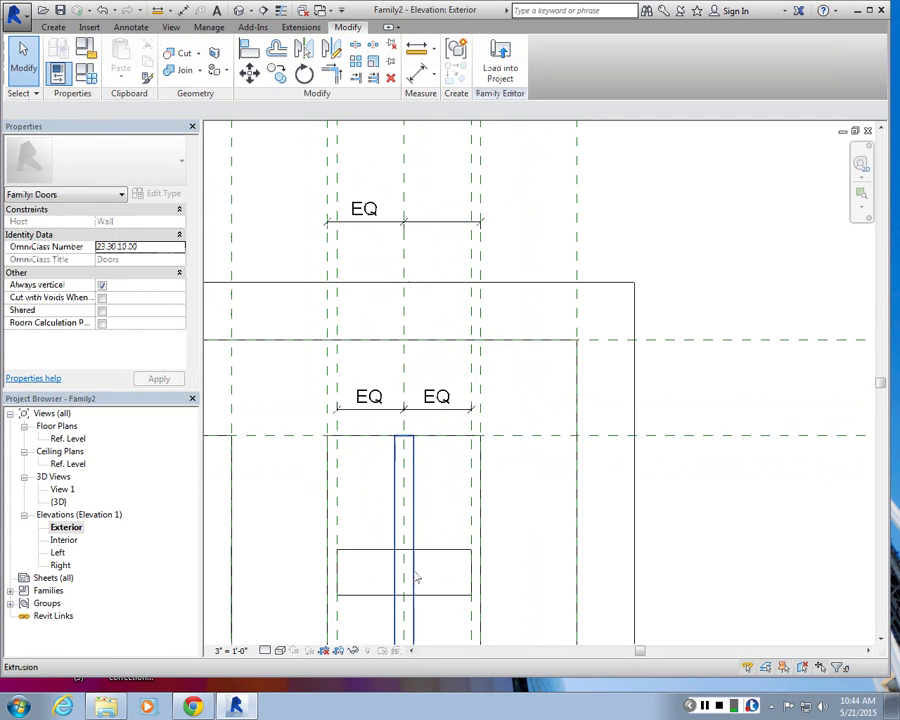
{"action": "left_click", "coordinate": [478, 195]}
{"action": "left_click_drag", "start_coordinate": [417, 191], "coordinate": [423, 195]}
{"action": "left_click", "coordinate": [472, 200]}
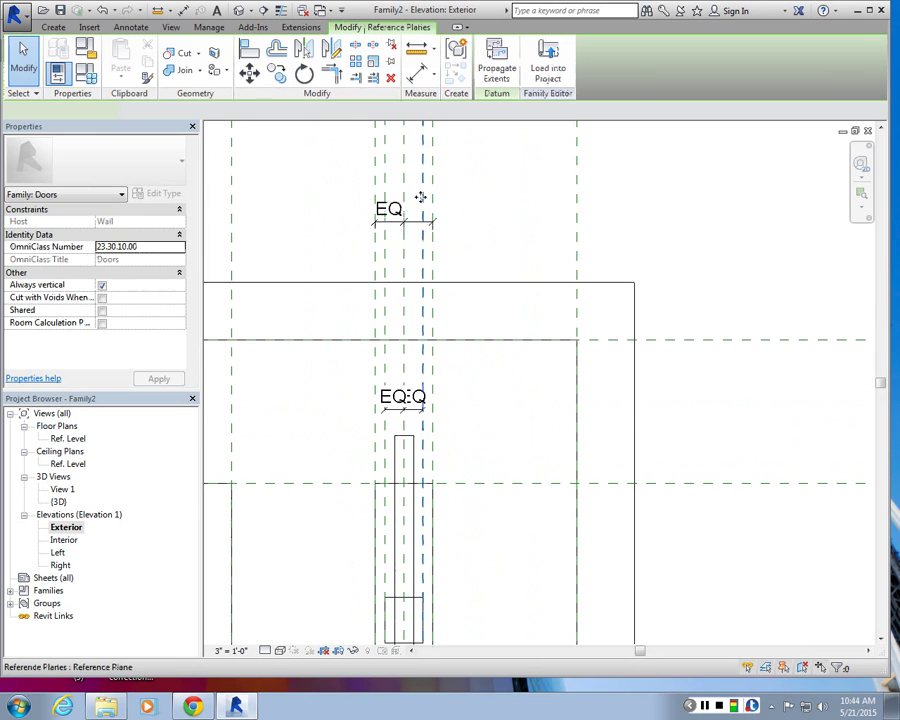
{"action": "left_click", "coordinate": [421, 195]}
{"action": "left_click_drag", "start_coordinate": [428, 195], "coordinate": [467, 196]}
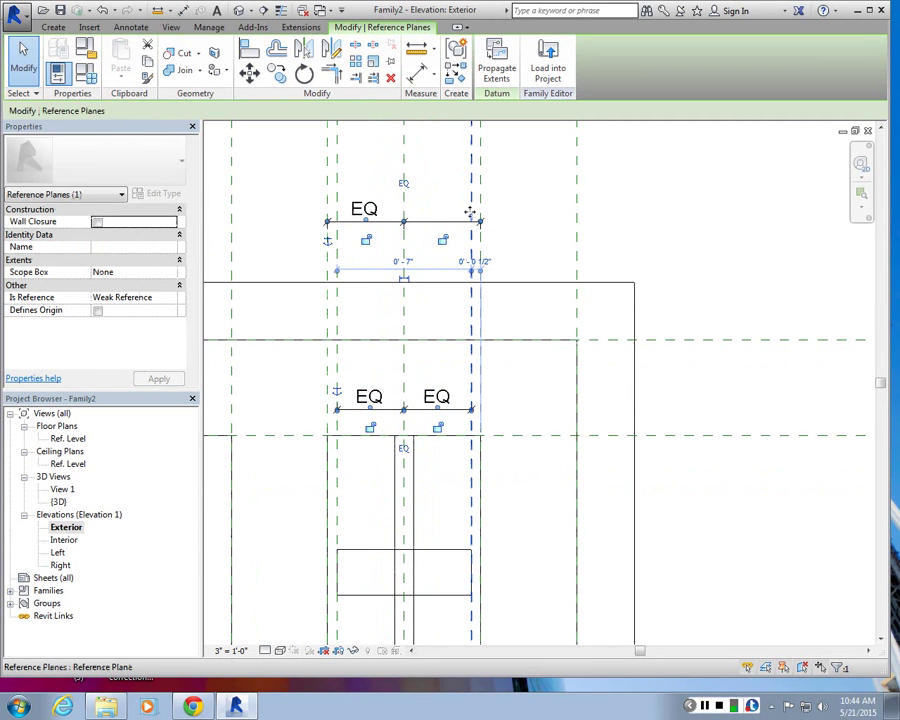
{"action": "key", "text": "a"}
{"action": "key", "text": "l"}
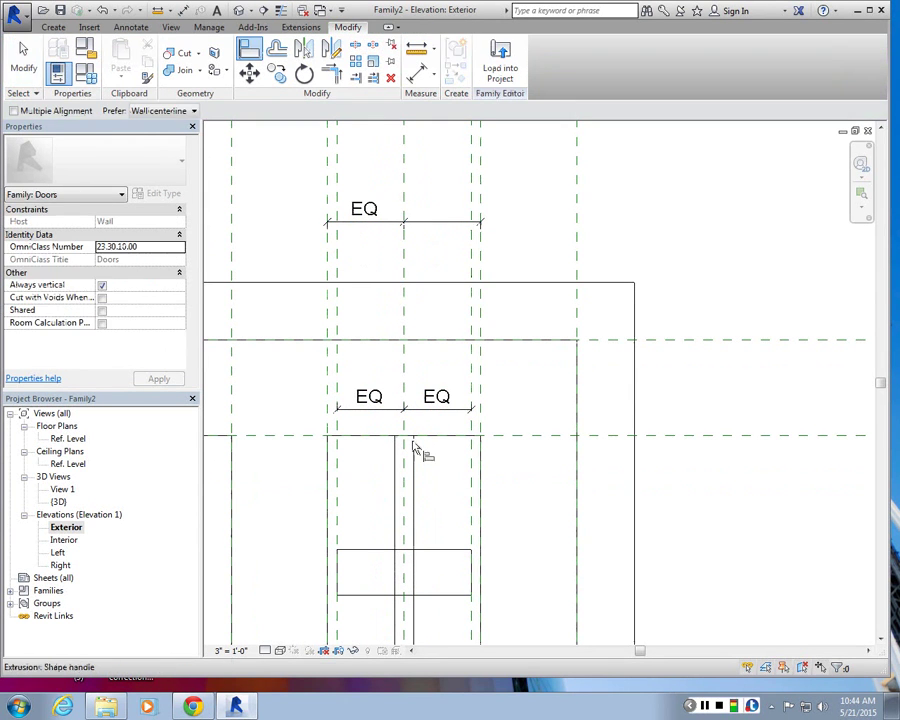
{"action": "key", "text": "Escape"}
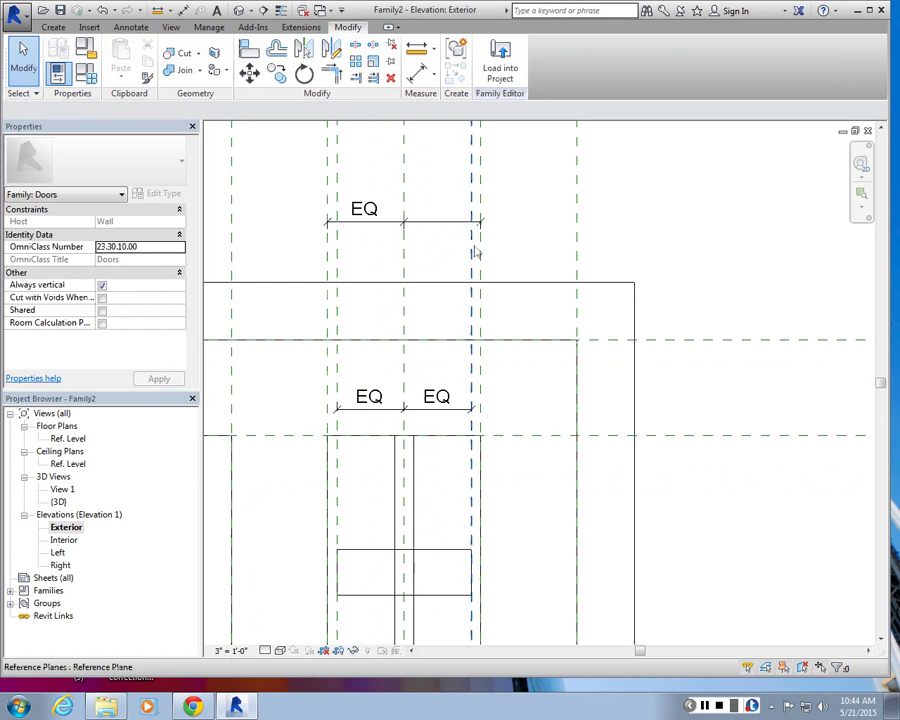
- Add an aligned dimension between the handle's centre plane and the support's edge plane, and try to edit its value
{"action": "left_click", "coordinate": [124, 28]}
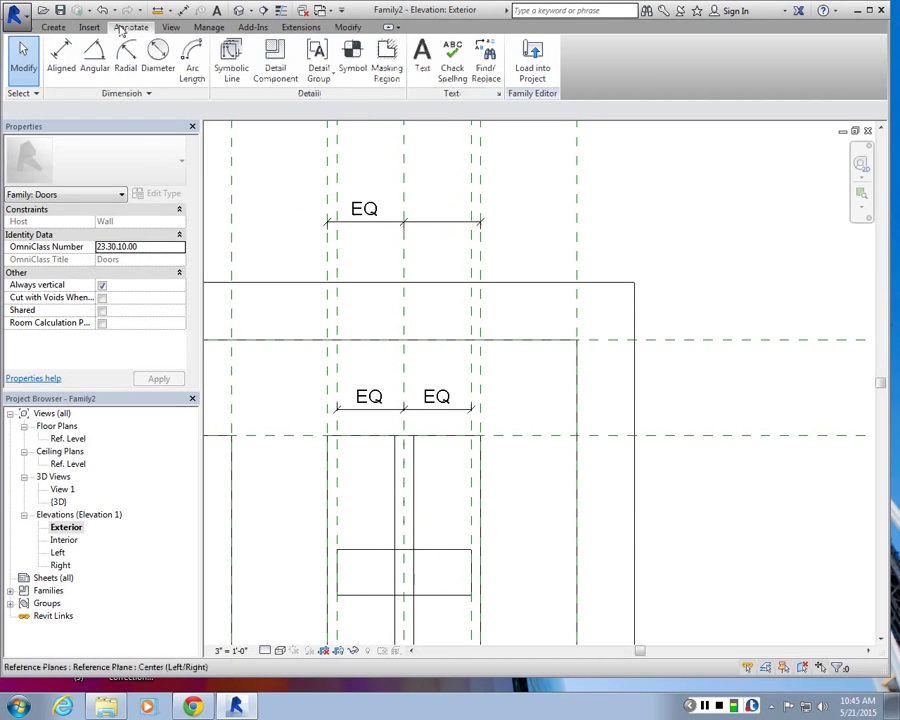
{"action": "left_click", "coordinate": [61, 56]}
{"action": "left_click", "coordinate": [404, 259]}
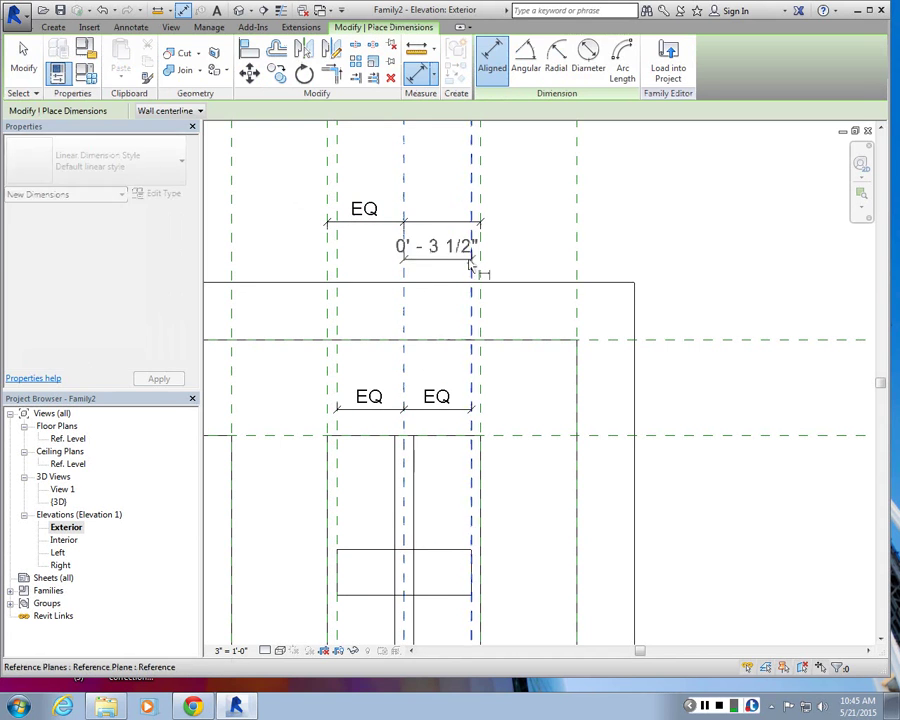
{"action": "left_click", "coordinate": [443, 267]}
{"action": "key", "text": "Escape"}
{"action": "key", "text": "Escape"}
{"action": "left_click", "coordinate": [471, 194]}
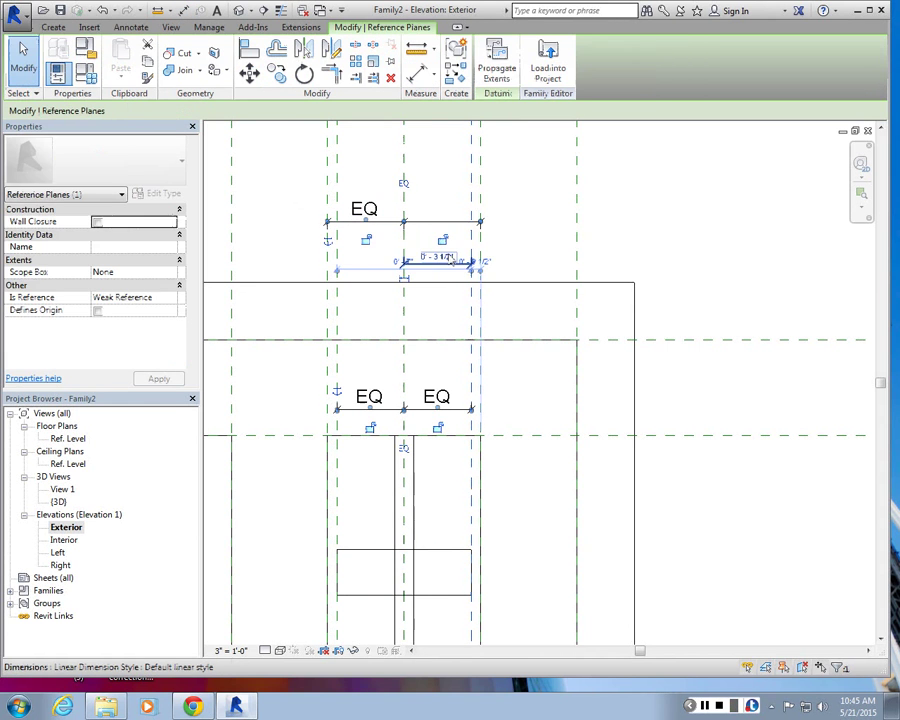
{"action": "left_click", "coordinate": [447, 258]}
{"action": "key", "text": "Escape"}
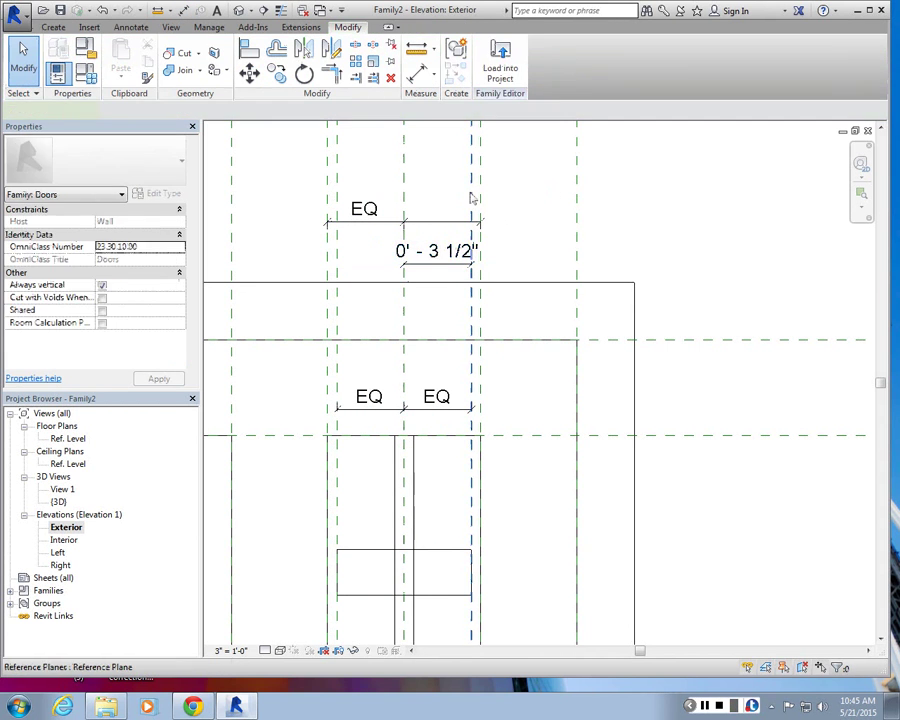
- Examine the support's edge reference plane and the equality dimensions around the handle's centre plane
{"action": "left_click", "coordinate": [470, 194]}
{"action": "scroll", "coordinate": [424, 330], "scroll_direction": "down", "scroll_amount": 2}
{"action": "scroll", "coordinate": [458, 600], "scroll_direction": "down", "scroll_amount": 2}
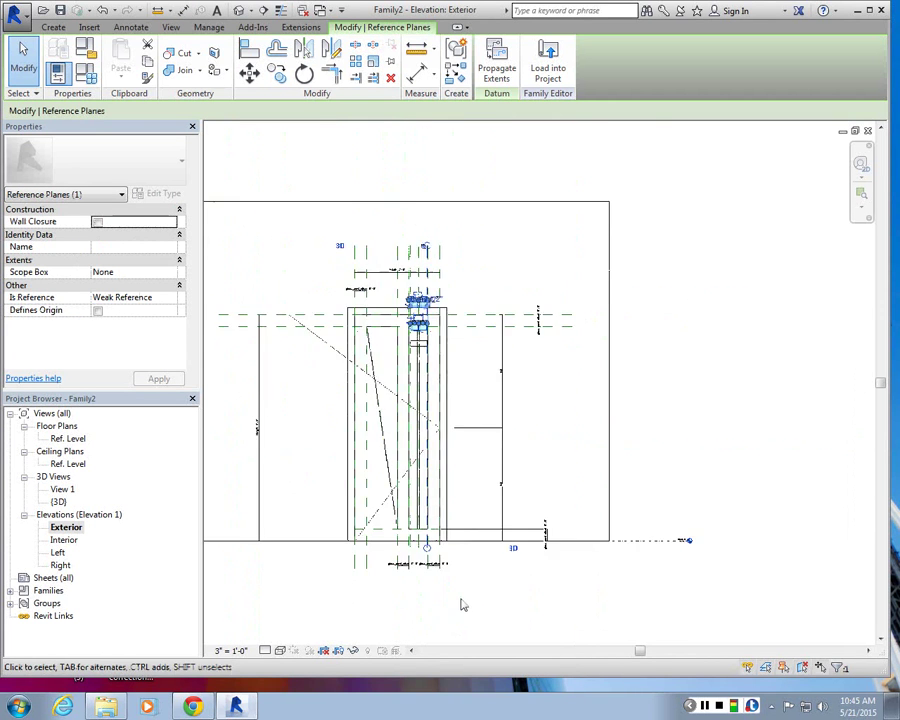
{"action": "scroll", "coordinate": [462, 588], "scroll_direction": "up", "scroll_amount": 2}
{"action": "scroll", "coordinate": [435, 520], "scroll_direction": "down", "scroll_amount": 3}
{"action": "scroll", "coordinate": [405, 300], "scroll_direction": "up", "scroll_amount": 5}
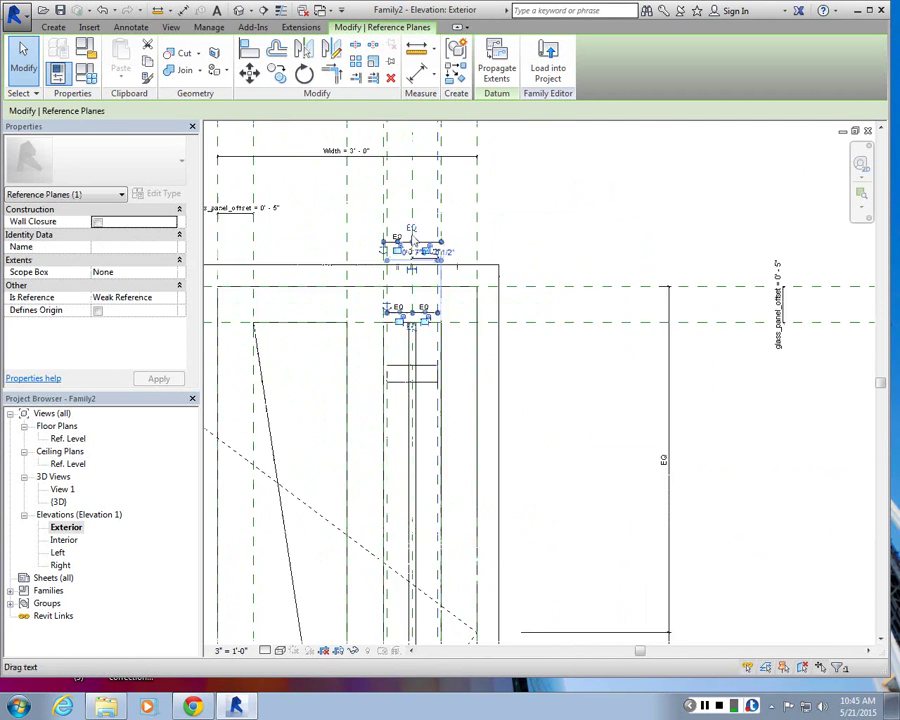
{"action": "scroll", "coordinate": [425, 241], "scroll_direction": "up", "scroll_amount": 2}
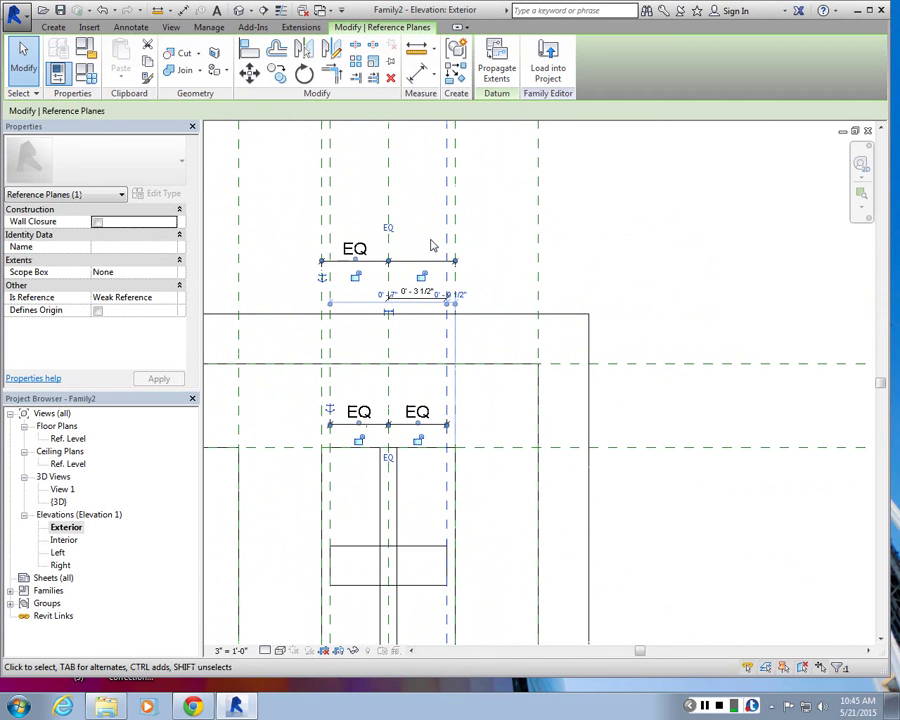
{"action": "scroll", "coordinate": [410, 295], "scroll_direction": "up", "scroll_amount": 2}
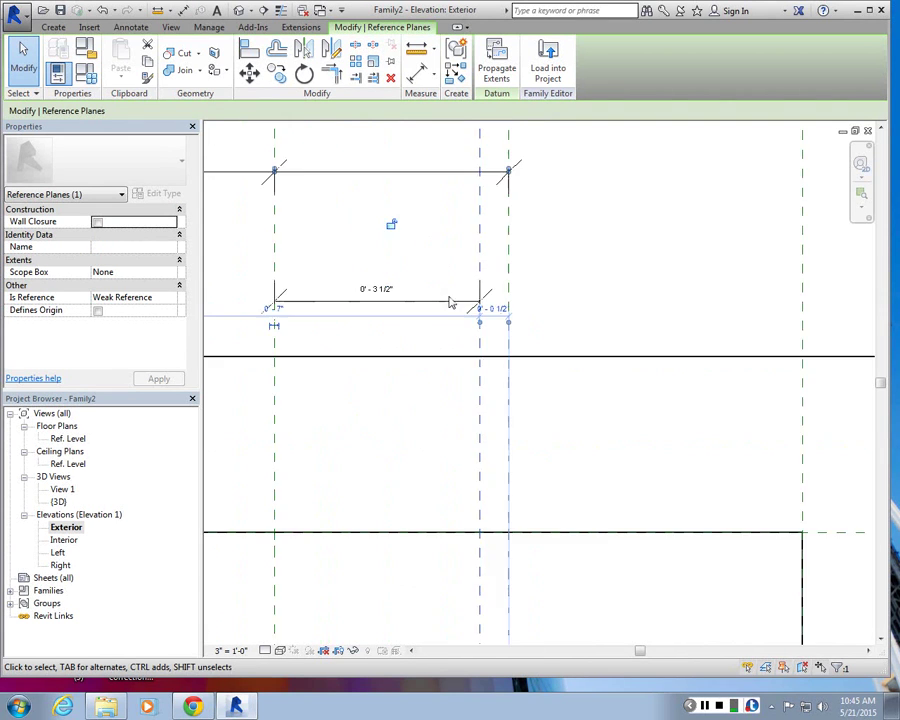
{"action": "scroll", "coordinate": [418, 338], "scroll_direction": "down", "scroll_amount": 3}
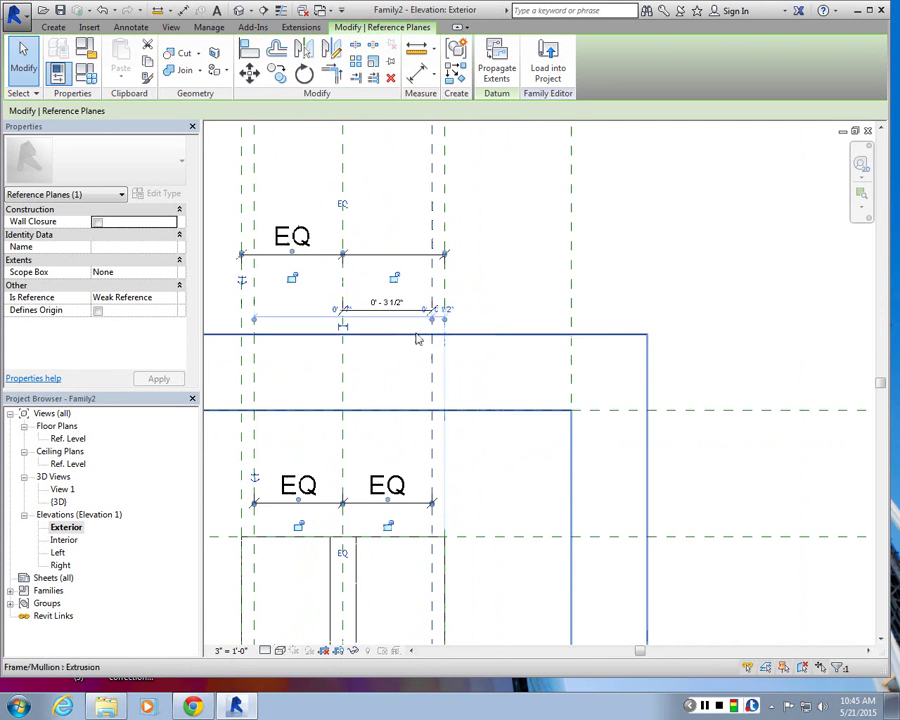
{"action": "scroll", "coordinate": [418, 338], "scroll_direction": "up", "scroll_amount": 1}
{"action": "scroll", "coordinate": [431, 352], "scroll_direction": "down", "scroll_amount": 1}
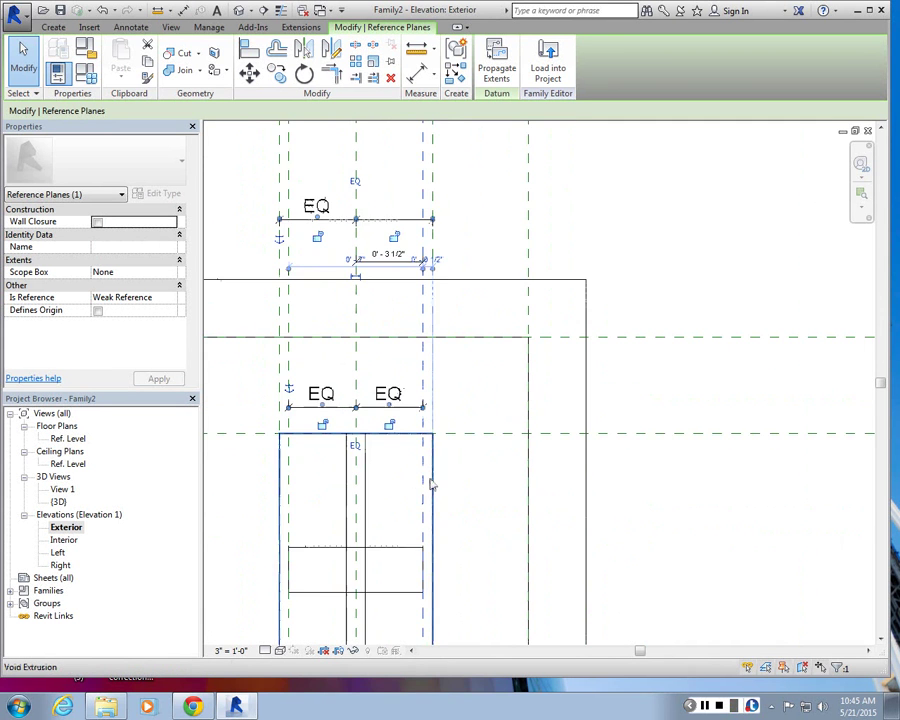
{"action": "scroll", "coordinate": [429, 470], "scroll_direction": "down", "scroll_amount": 1}
{"action": "scroll", "coordinate": [431, 432], "scroll_direction": "up", "scroll_amount": 2}
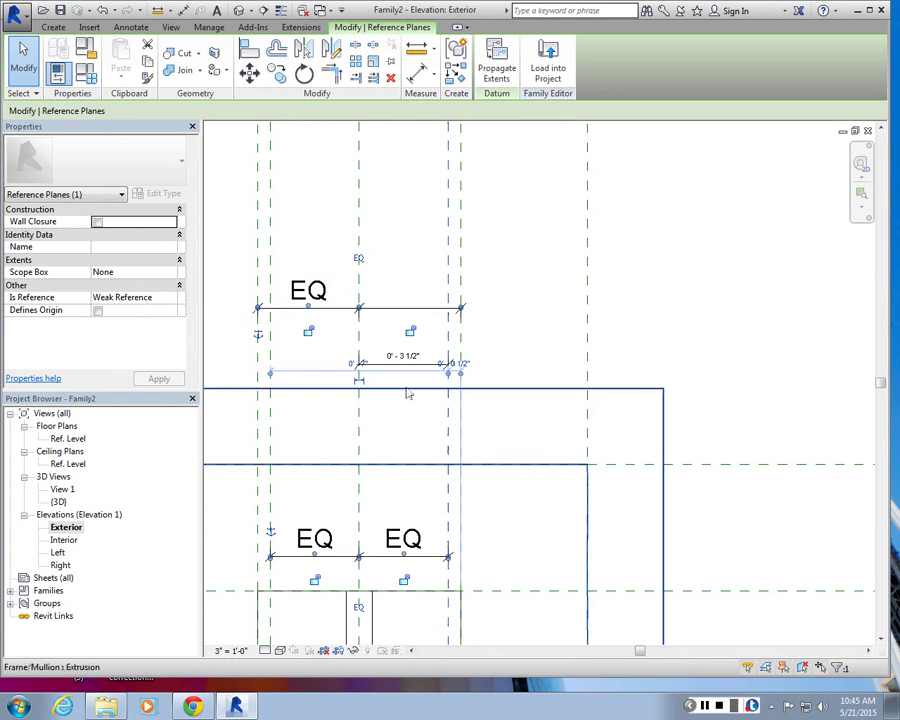
{"action": "scroll", "coordinate": [385, 405], "scroll_direction": "up", "scroll_amount": 2}
- Delete the dimension between the handle's centre plane and the support's edge plane, and select that edge plane
{"action": "left_click", "coordinate": [378, 412]}
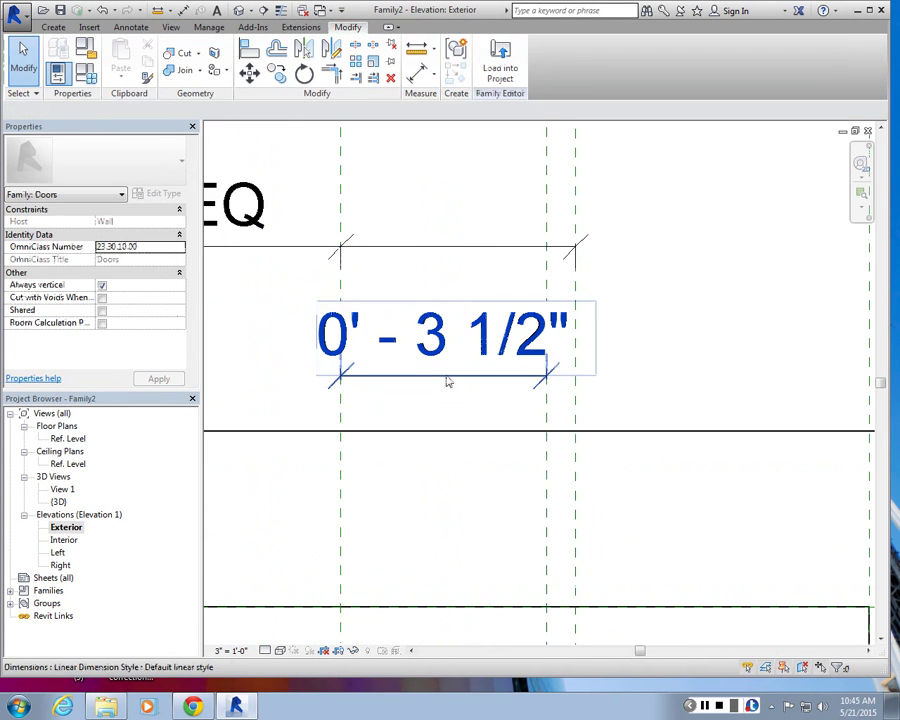
{"action": "left_click", "coordinate": [447, 377]}
{"action": "key", "text": "Delete"}
{"action": "scroll", "coordinate": [448, 378], "scroll_direction": "down", "scroll_amount": 3}
{"action": "scroll", "coordinate": [437, 458], "scroll_direction": "down", "scroll_amount": 1}
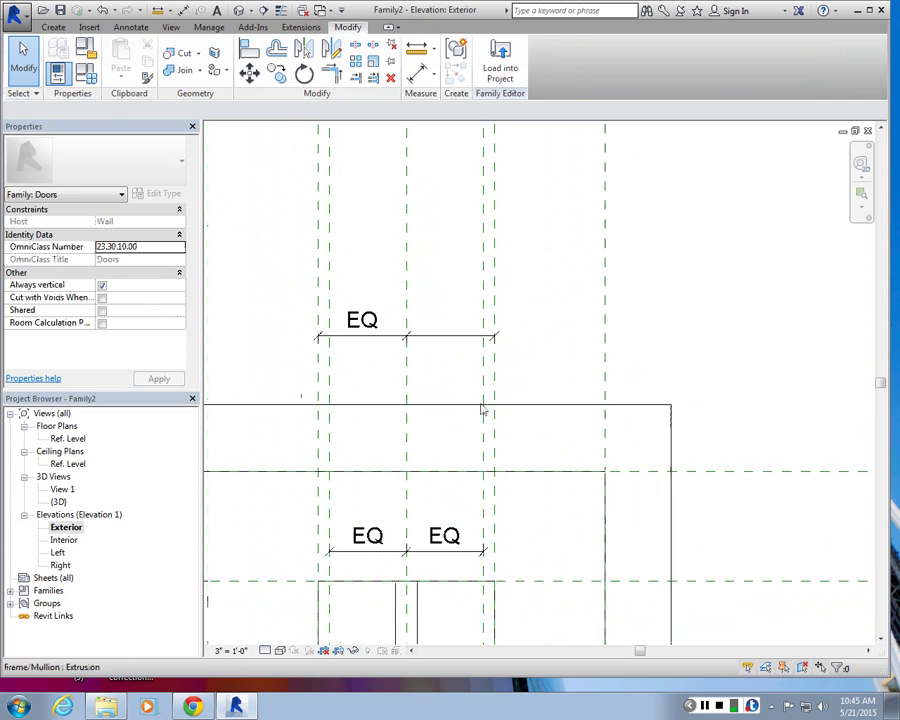
{"action": "left_click", "coordinate": [484, 441]}
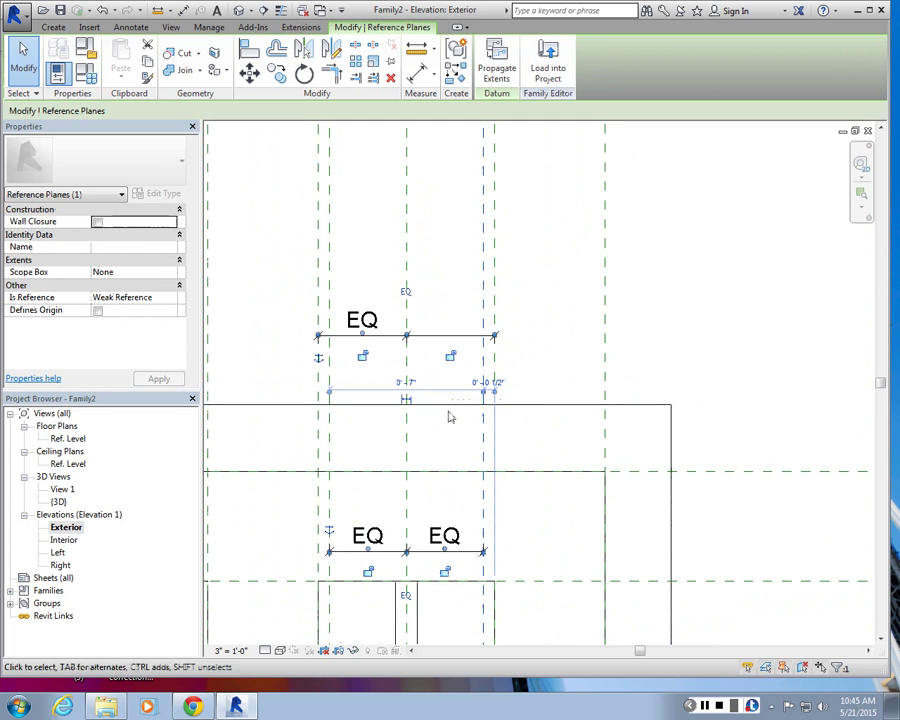
- Place an aligned dimension between the handle's centre plane and the support's edge reference plane
{"action": "left_click", "coordinate": [405, 383]}
{"action": "left_click", "coordinate": [436, 453]}
{"action": "left_click", "coordinate": [125, 33]}
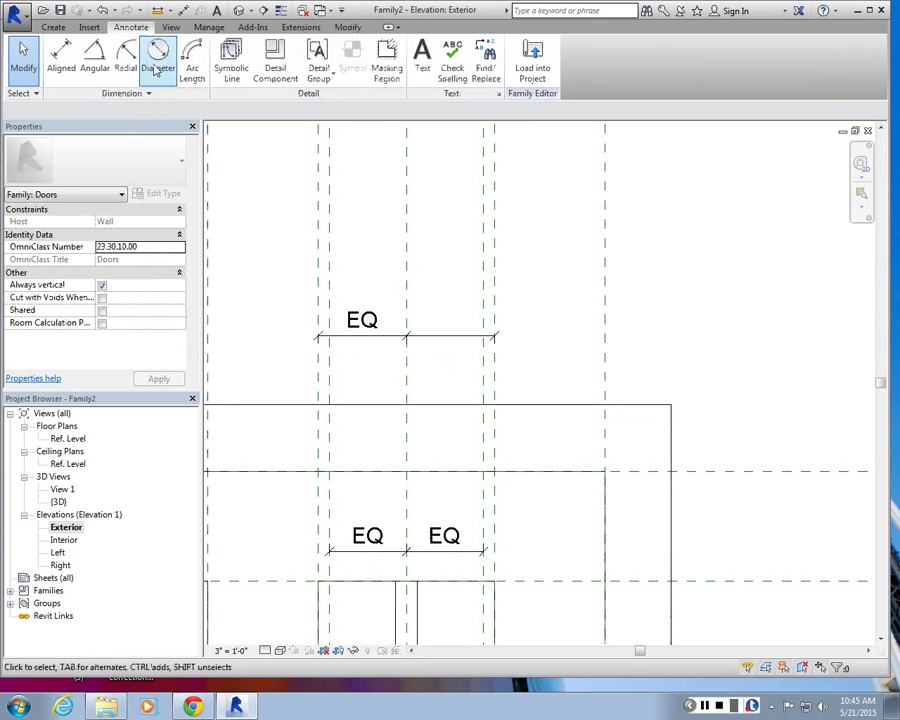
{"action": "left_click", "coordinate": [64, 48]}
{"action": "scroll", "coordinate": [462, 436], "scroll_direction": "down", "scroll_amount": 2}
{"action": "scroll", "coordinate": [447, 458], "scroll_direction": "up", "scroll_amount": 2}
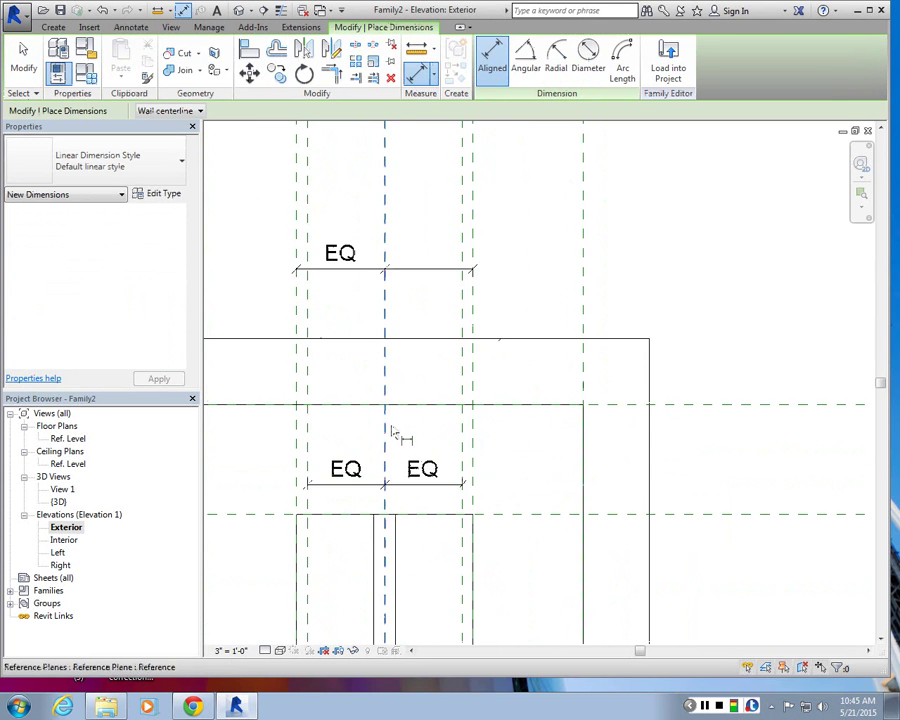
{"action": "left_click", "coordinate": [386, 428]}
{"action": "left_click", "coordinate": [471, 432]}
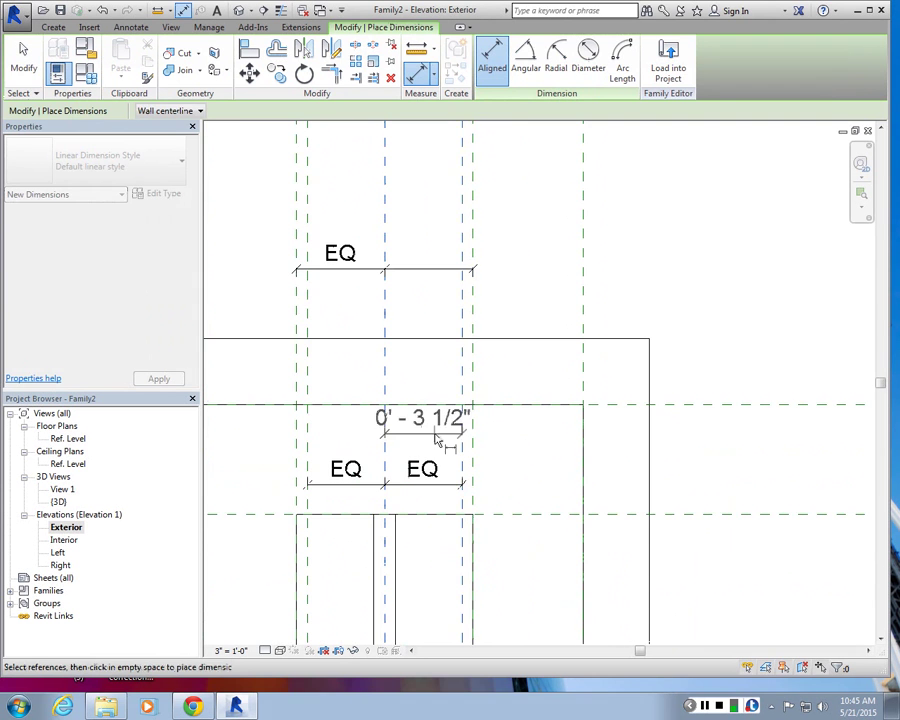
{"action": "left_click", "coordinate": [438, 440]}
{"action": "scroll", "coordinate": [472, 368], "scroll_direction": "up", "scroll_amount": 1}
{"action": "key", "text": "Escape"}
{"action": "key", "text": "Escape"}
- Try to edit the new dimension's value and move the support's edge plane toward the handle's centre plane, and undo the move
{"action": "left_click", "coordinate": [460, 362]}
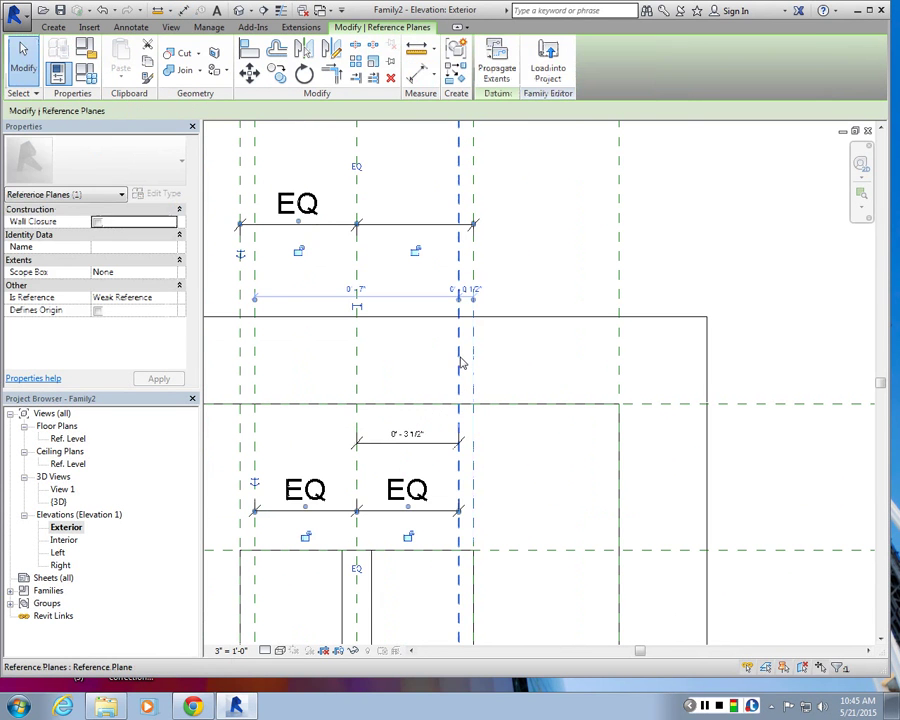
{"action": "left_click", "coordinate": [420, 446]}
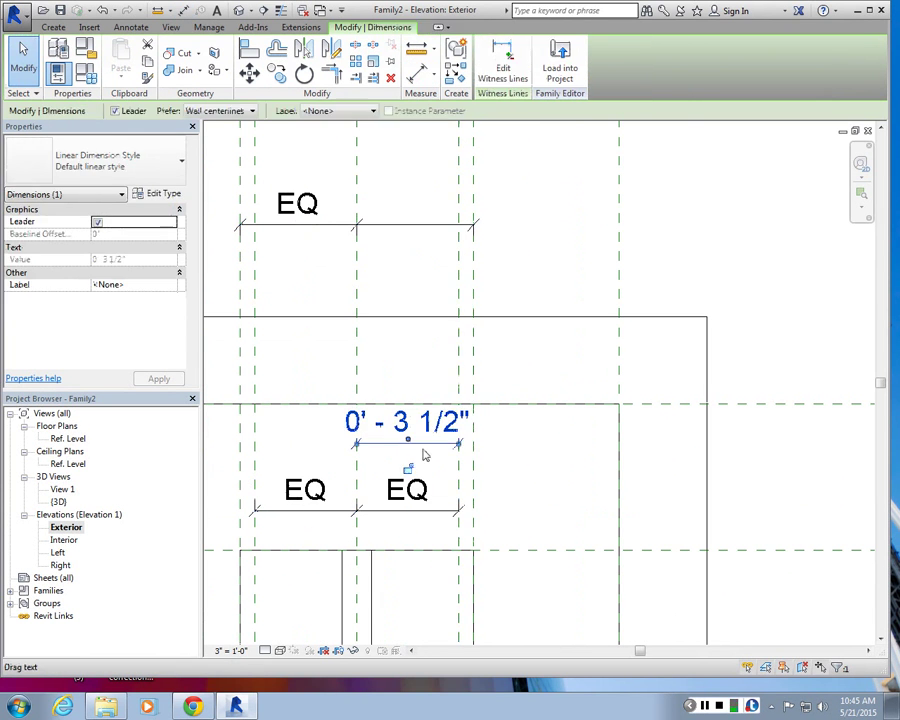
{"action": "left_click", "coordinate": [441, 467]}
{"action": "left_click", "coordinate": [459, 463]}
{"action": "left_click", "coordinate": [453, 376]}
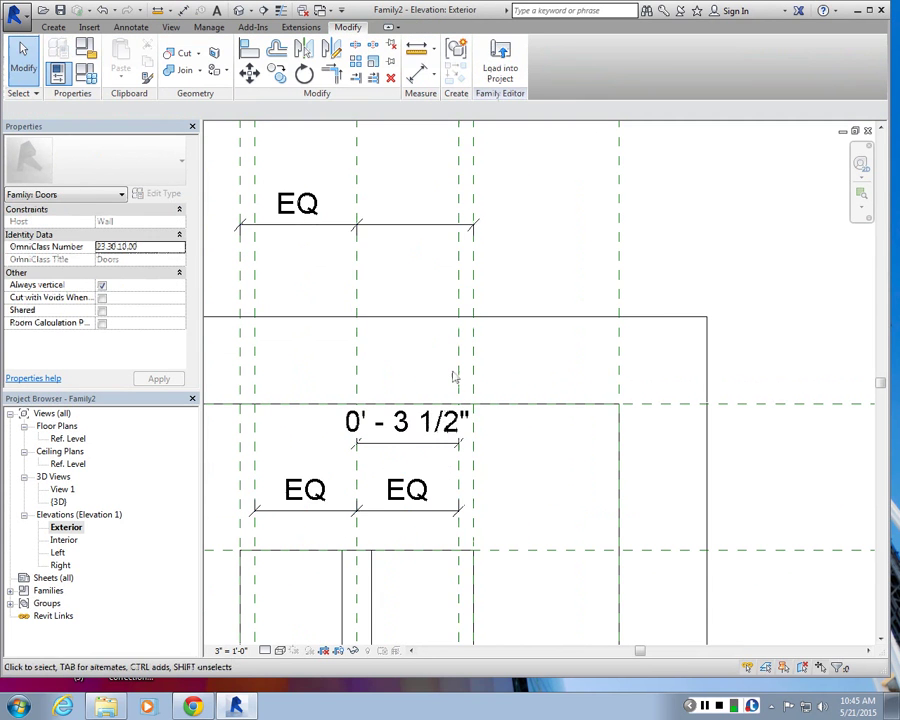
{"action": "left_click", "coordinate": [459, 364]}
{"action": "scroll", "coordinate": [463, 354], "scroll_direction": "down", "scroll_amount": 3}
{"action": "scroll", "coordinate": [455, 435], "scroll_direction": "up", "scroll_amount": 2}
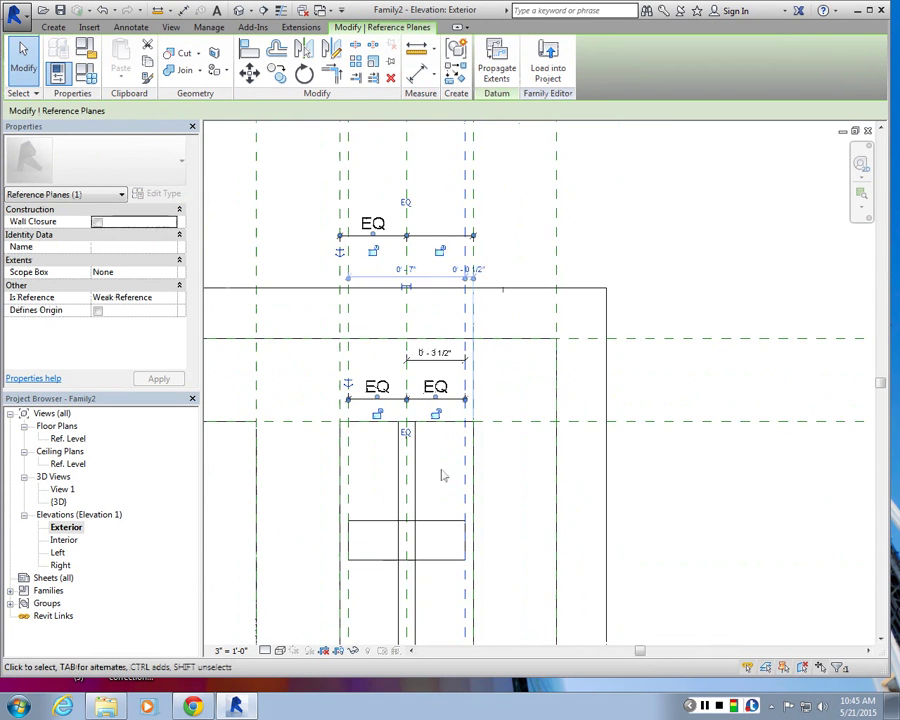
{"action": "left_click_drag", "start_coordinate": [457, 488], "coordinate": [418, 476]}
{"action": "key", "text": "ctrl+z"}
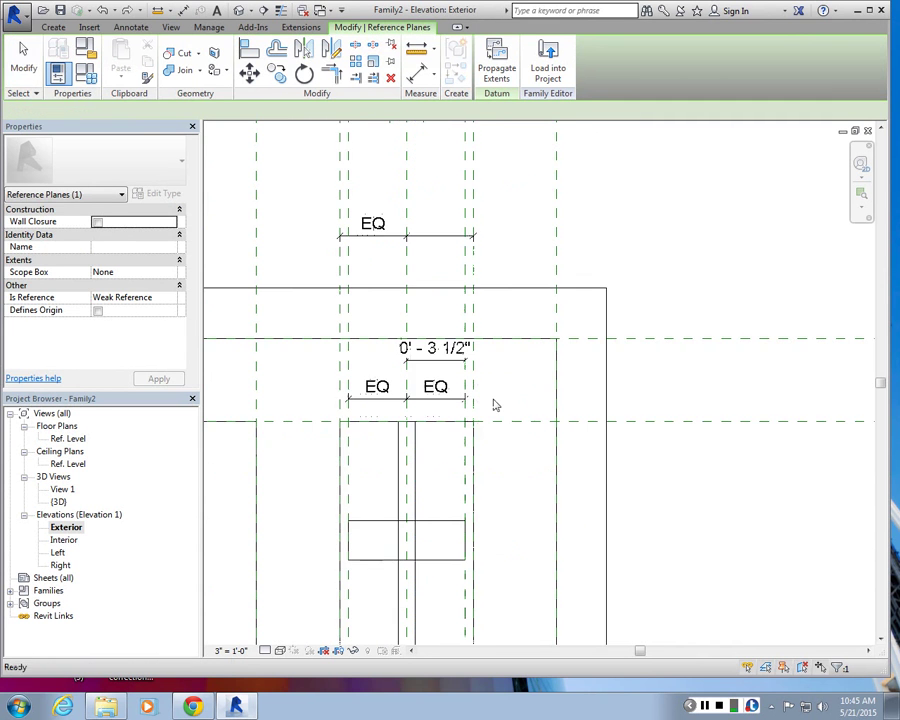
- Undo the support's dimensions, equality constraint and edge reference planes around the handle's centre plane
{"action": "scroll", "coordinate": [490, 400], "scroll_direction": "up", "scroll_amount": 3}
{"action": "scroll", "coordinate": [446, 330], "scroll_direction": "down", "scroll_amount": 5}
{"action": "scroll", "coordinate": [437, 440], "scroll_direction": "up", "scroll_amount": 2}
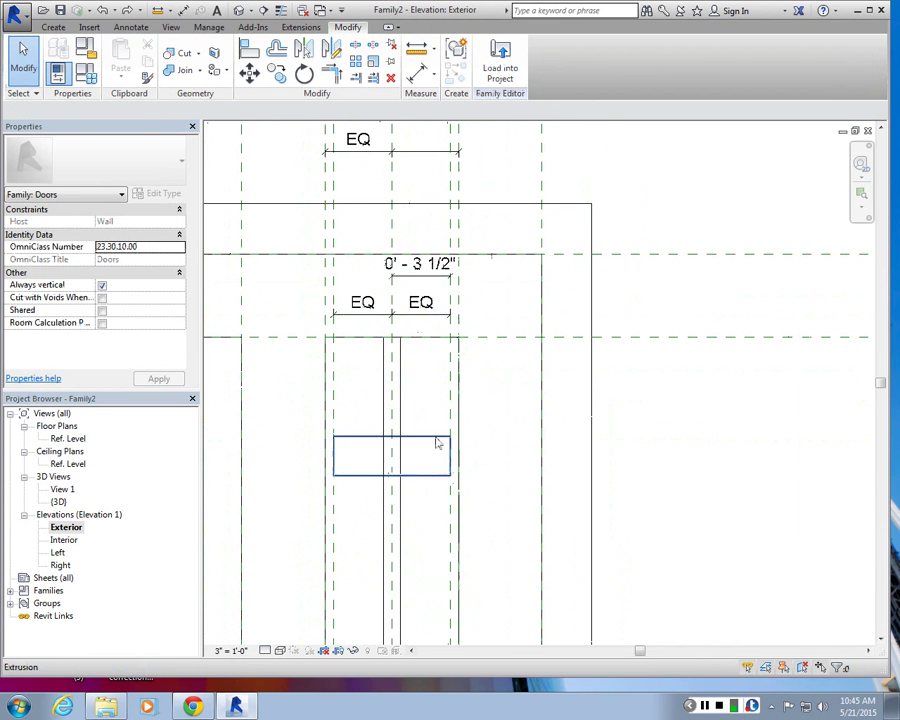
{"action": "key", "text": "ctrl+z"}
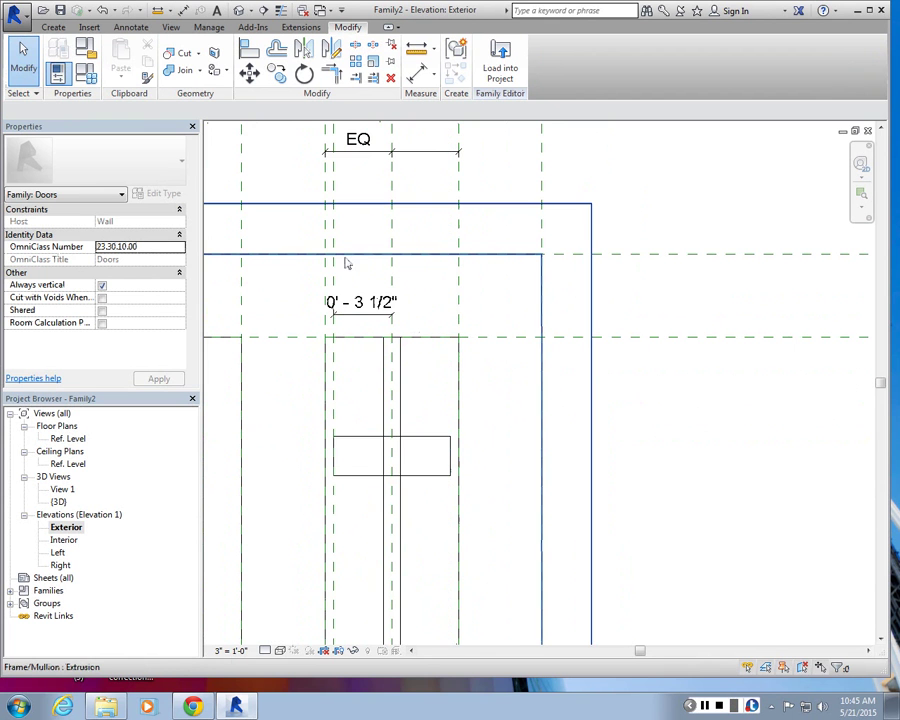
{"action": "key", "text": "ctrl+z"}
{"action": "key", "text": "ctrl+z"}
- Narrow the rectangular support extrusion so that both its sides meet the handle's side edges
{"action": "scroll", "coordinate": [376, 331], "scroll_direction": "down", "scroll_amount": 5}
{"action": "scroll", "coordinate": [414, 362], "scroll_direction": "up", "scroll_amount": 5}
{"action": "left_click", "coordinate": [324, 391]}
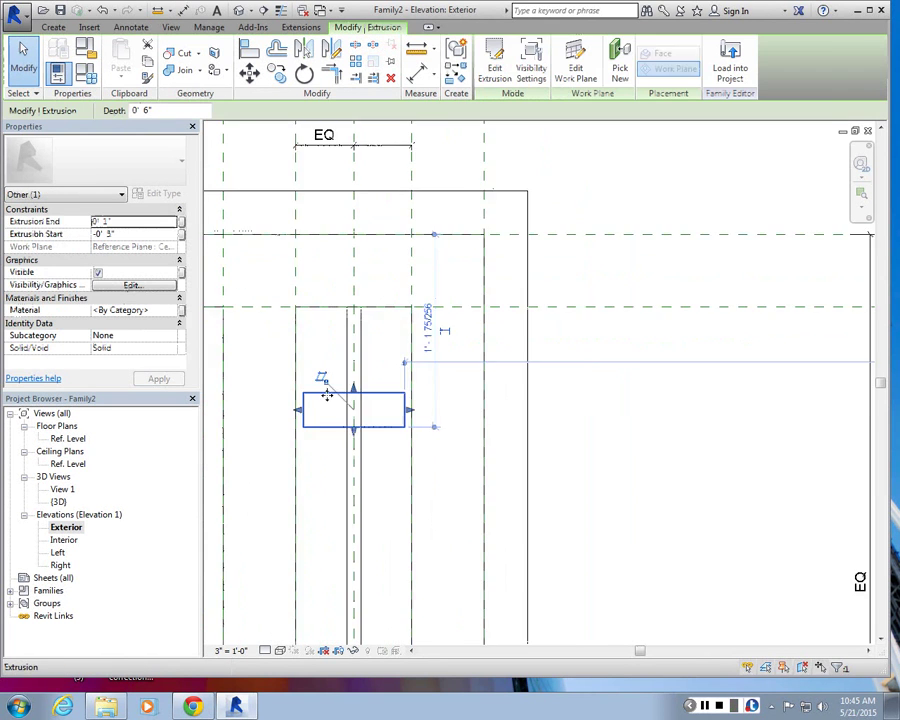
{"action": "scroll", "coordinate": [324, 392], "scroll_direction": "up", "scroll_amount": 4}
{"action": "left_click_drag", "start_coordinate": [312, 416], "coordinate": [362, 426]}
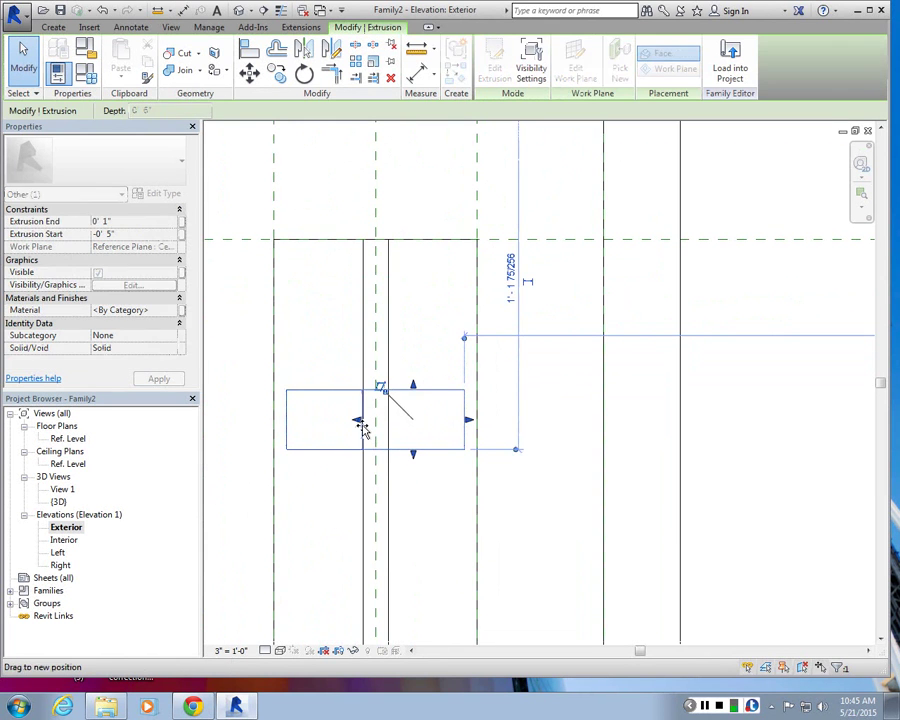
{"action": "left_click_drag", "start_coordinate": [367, 422], "coordinate": [362, 424]}
{"action": "mouse_move", "coordinate": [466, 420]}
{"action": "left_mouse_down"}
{"action": "mouse_move", "coordinate": [380, 414]}
{"action": "mouse_move", "coordinate": [382, 426]}
{"action": "mouse_move", "coordinate": [394, 427]}
{"action": "mouse_move", "coordinate": [344, 427]}
{"action": "left_mouse_up"}
{"action": "scroll", "coordinate": [383, 416], "scroll_direction": "up", "scroll_amount": 3}
{"action": "scroll", "coordinate": [385, 418], "scroll_direction": "up", "scroll_amount": 1}
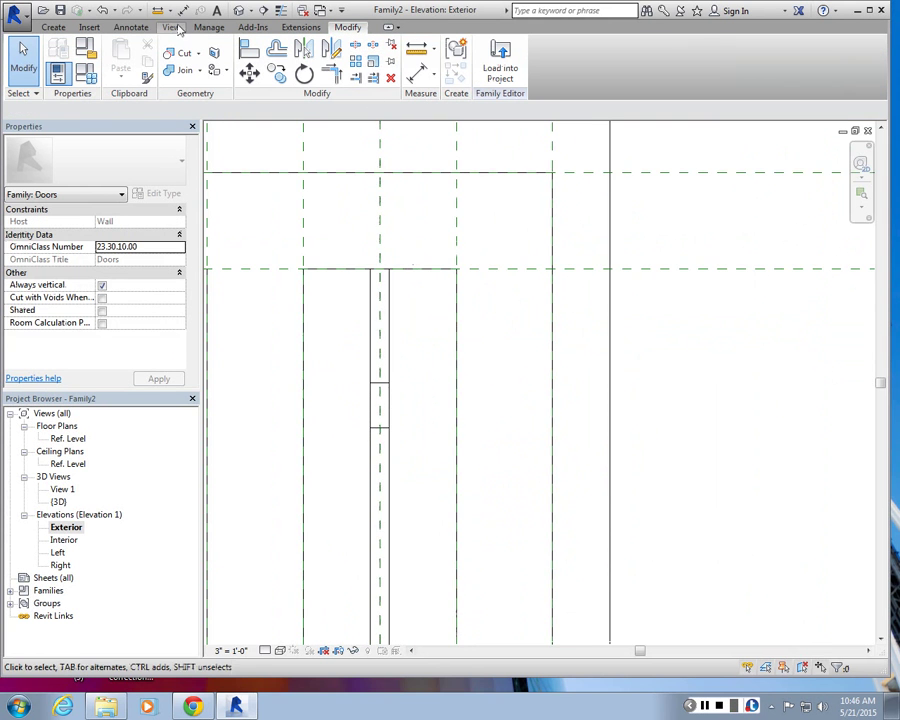
- Flex the door in the 3D view by setting the family's Width parameter to 4'
{"action": "left_click", "coordinate": [239, 11]}
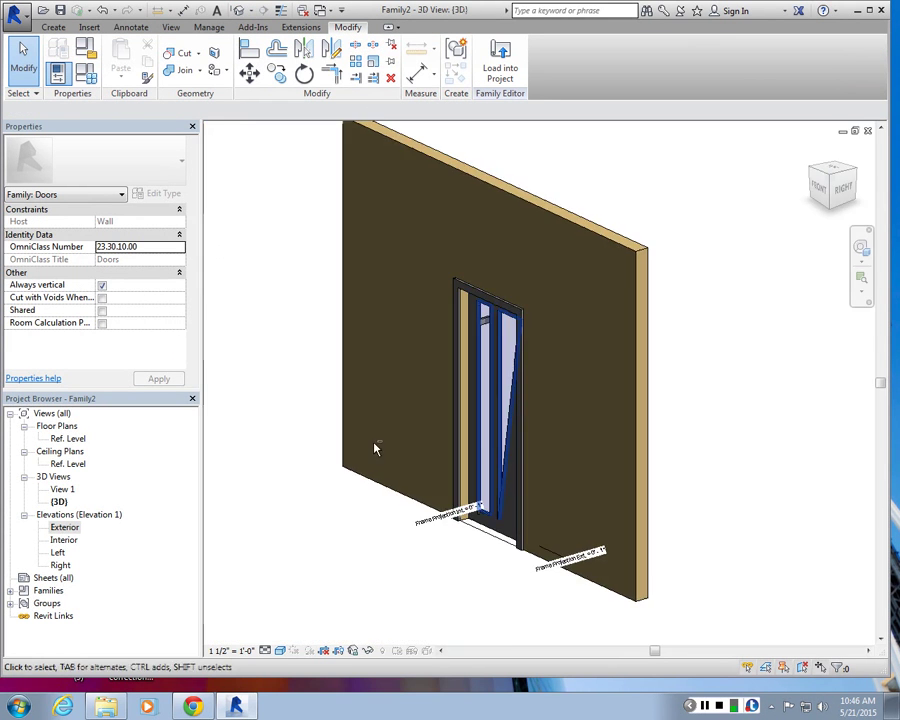
{"action": "scroll", "coordinate": [374, 446], "scroll_direction": "up", "scroll_amount": 5}
{"action": "left_click", "coordinate": [57, 73]}
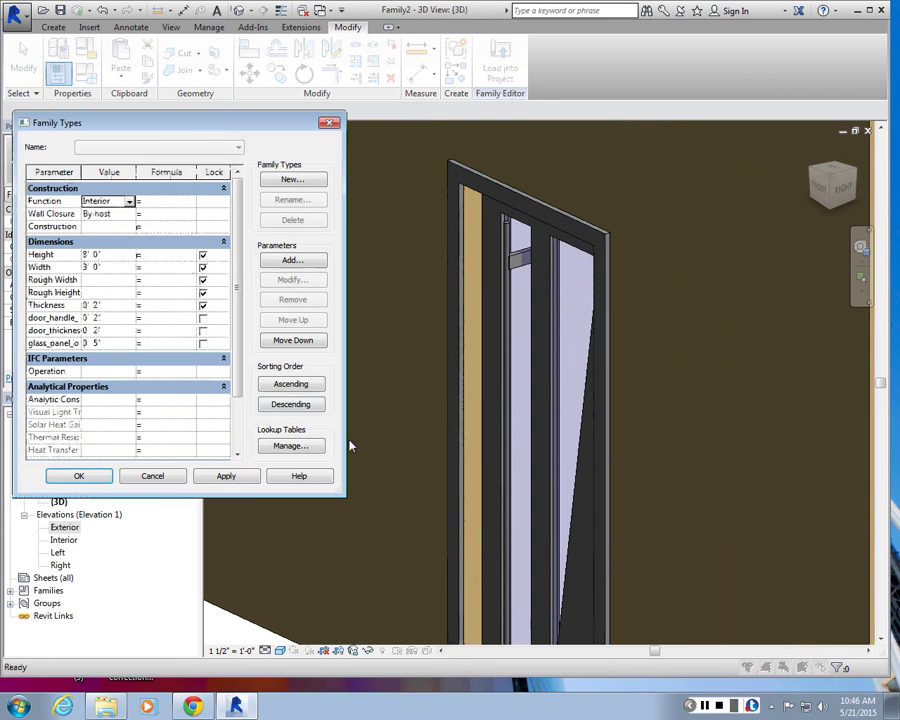
{"action": "left_click", "coordinate": [104, 268]}
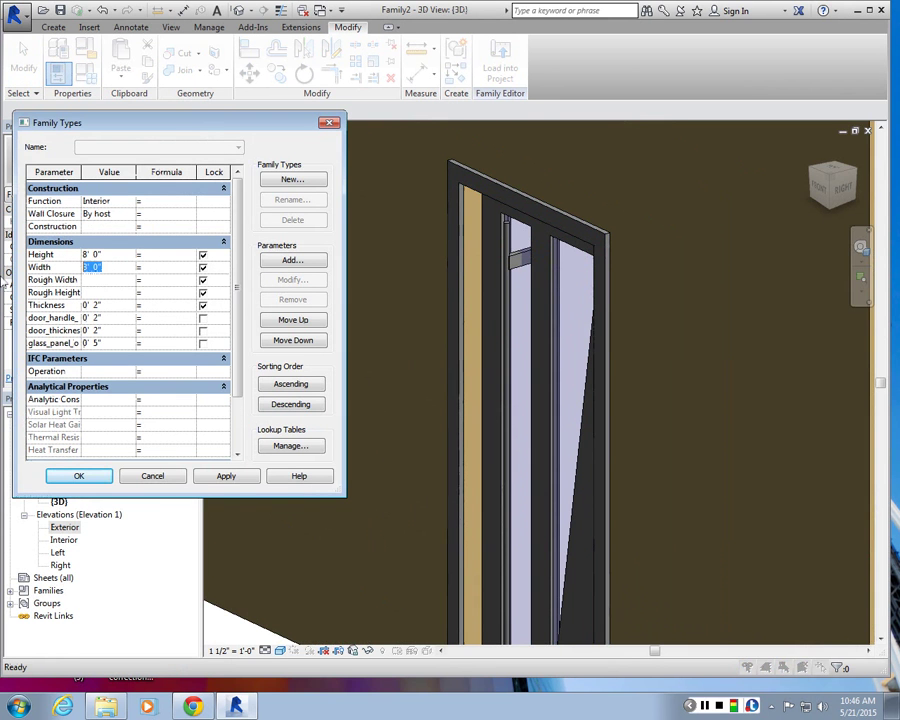
{"action": "type", "text": "4"}
{"action": "key", "text": "Tab"}
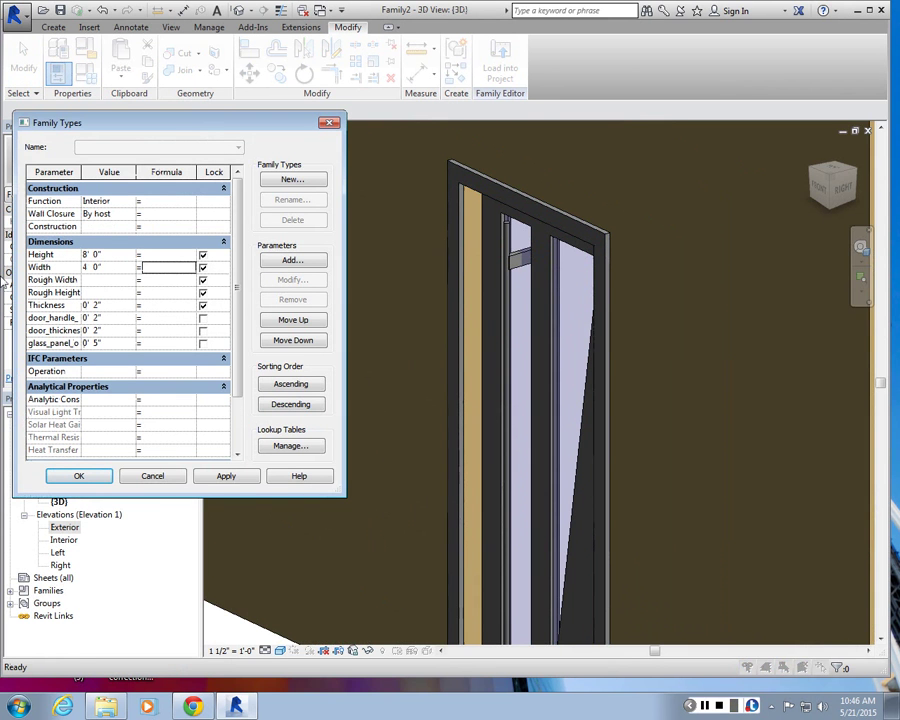
{"action": "left_click", "coordinate": [213, 479]}
{"action": "left_click", "coordinate": [79, 476]}
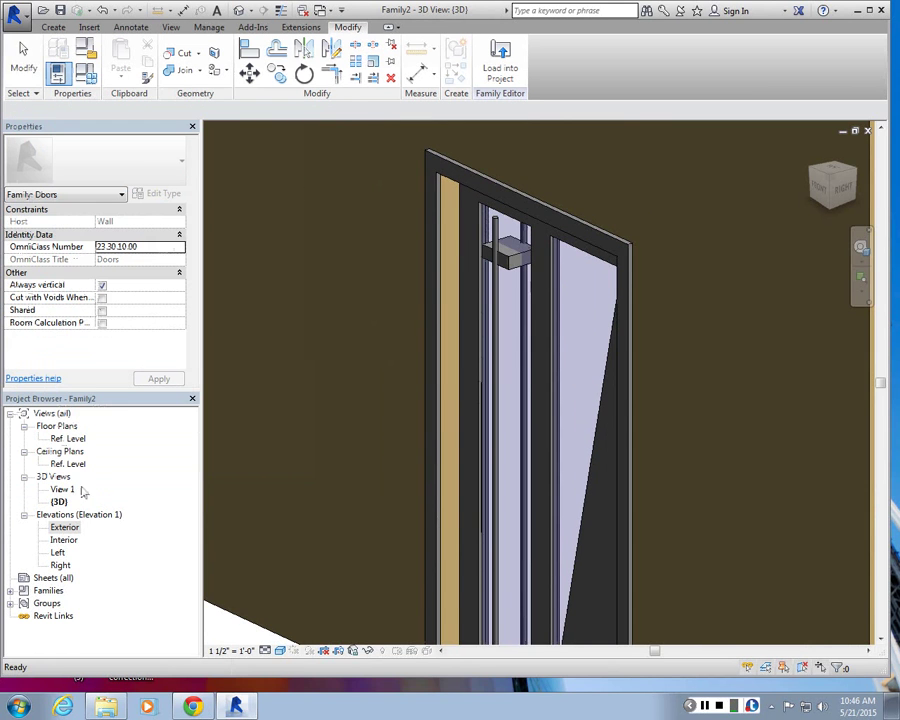
- Delete the rectangular support extrusion from the handle in the Exterior elevation
{"action": "double_click", "coordinate": [64, 528]}
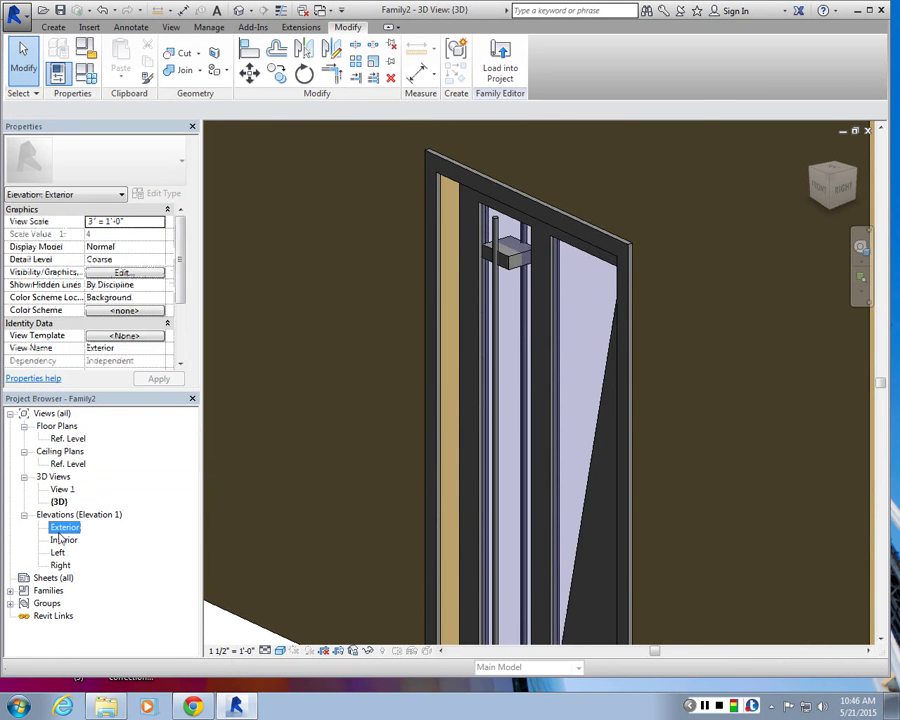
{"action": "scroll", "coordinate": [600, 375], "scroll_direction": "down", "scroll_amount": 2}
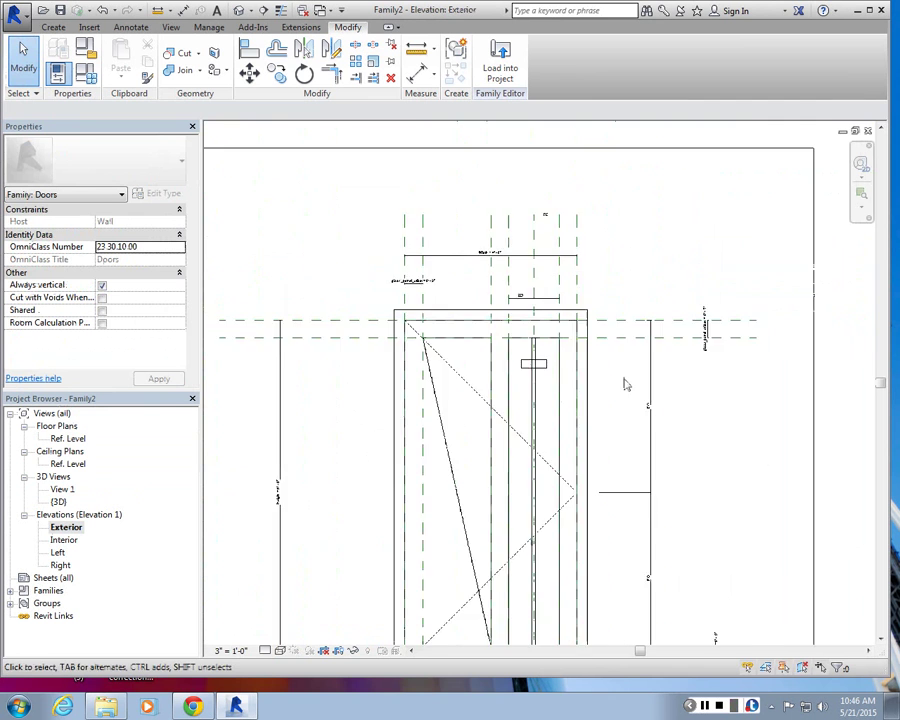
{"action": "scroll", "coordinate": [622, 380], "scroll_direction": "up", "scroll_amount": 3}
{"action": "scroll", "coordinate": [503, 364], "scroll_direction": "up", "scroll_amount": 1}
{"action": "left_click", "coordinate": [503, 364]}
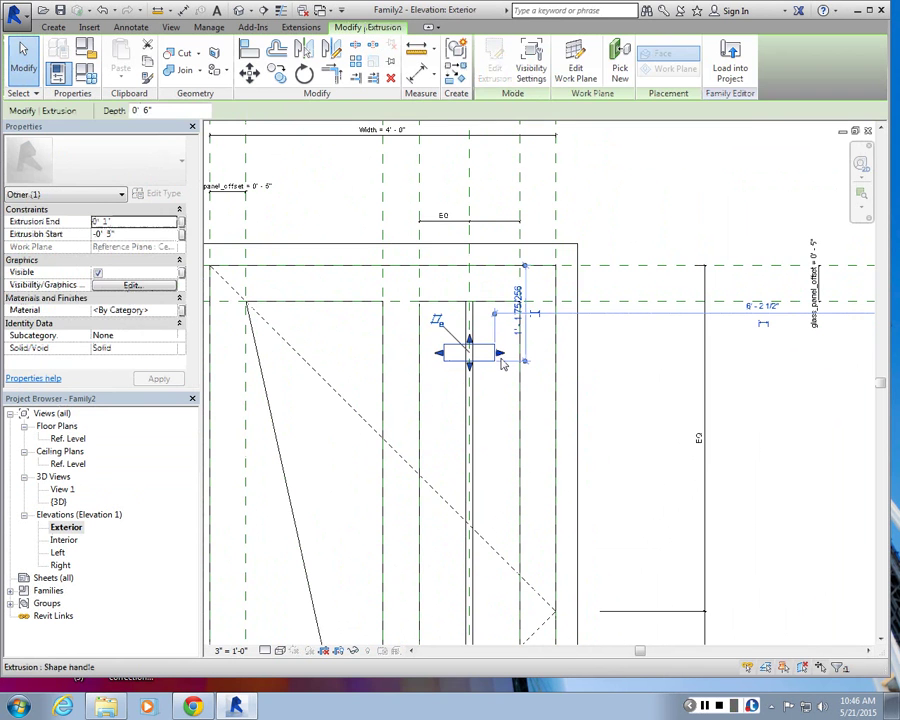
{"action": "key", "text": "Delete"}
{"action": "scroll", "coordinate": [474, 348], "scroll_direction": "up", "scroll_amount": 2}
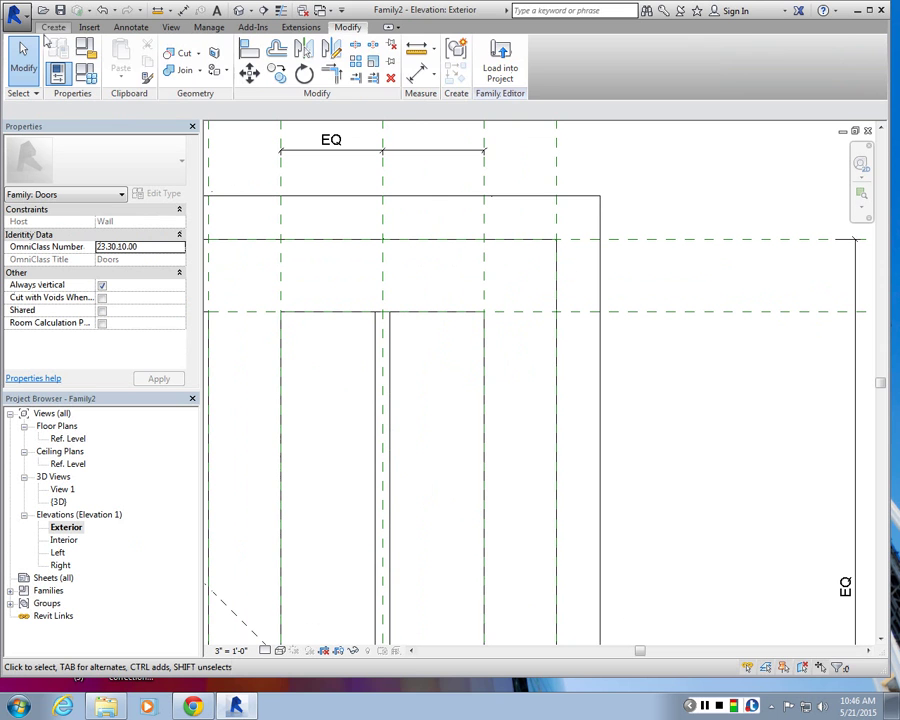
- Create an extrusion from a circle of 1/2" radius centred on the handle's centre plane near the handle's upper end
{"action": "left_click", "coordinate": [53, 27]}
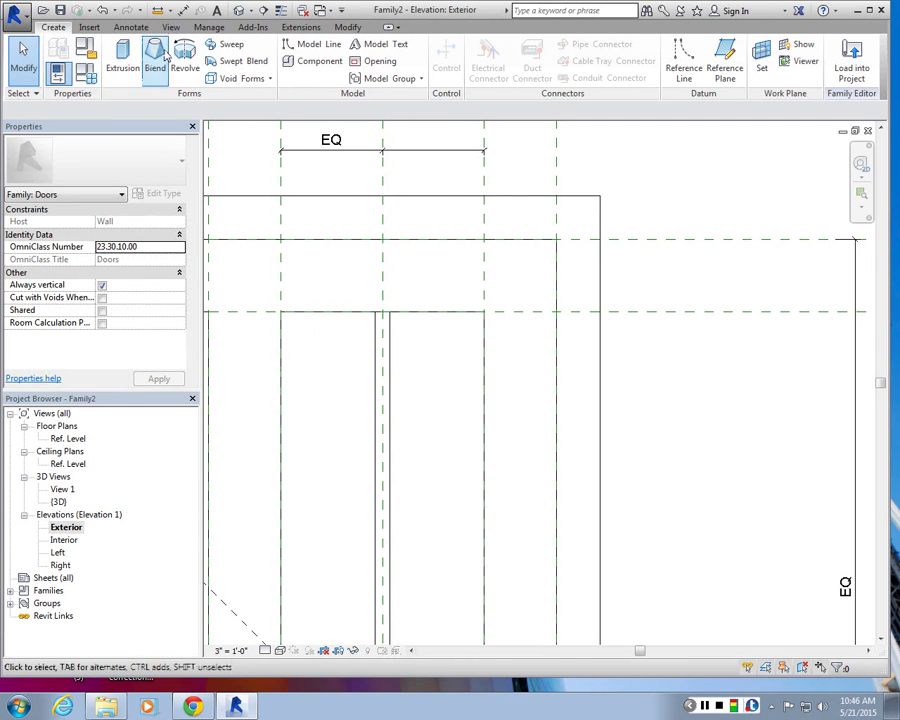
{"action": "left_click", "coordinate": [122, 58]}
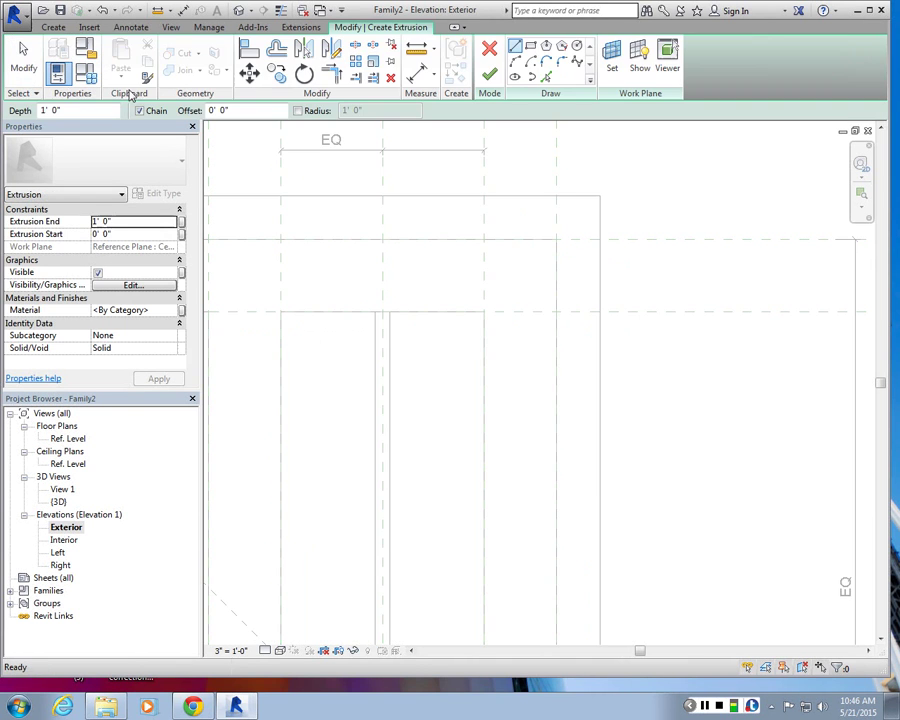
{"action": "left_click", "coordinate": [577, 50]}
{"action": "scroll", "coordinate": [394, 336], "scroll_direction": "down", "scroll_amount": 3}
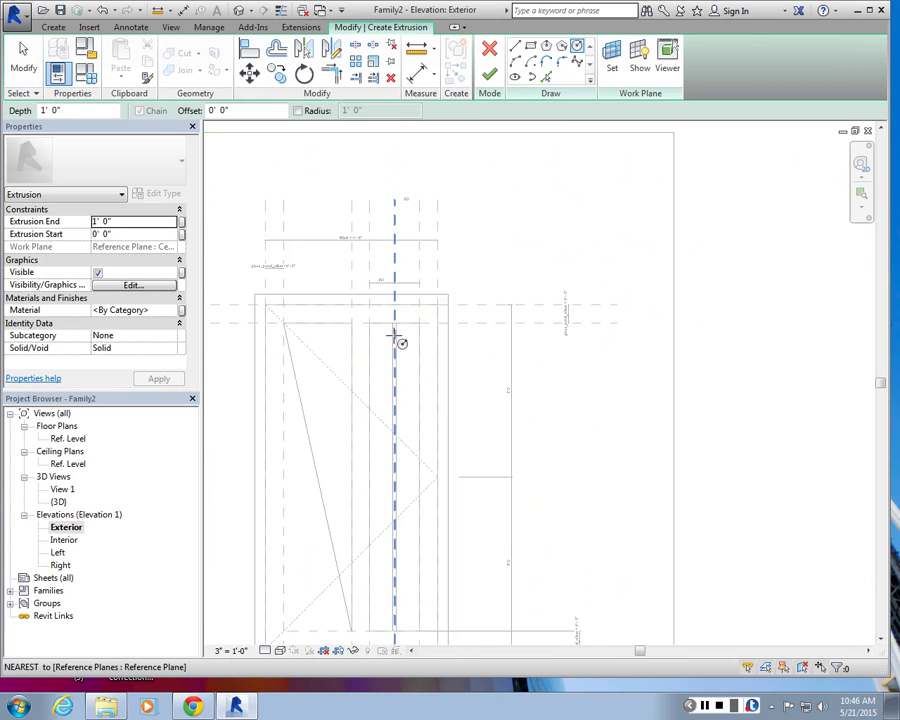
{"action": "scroll", "coordinate": [394, 336], "scroll_direction": "up", "scroll_amount": 3}
{"action": "left_click", "coordinate": [411, 386]}
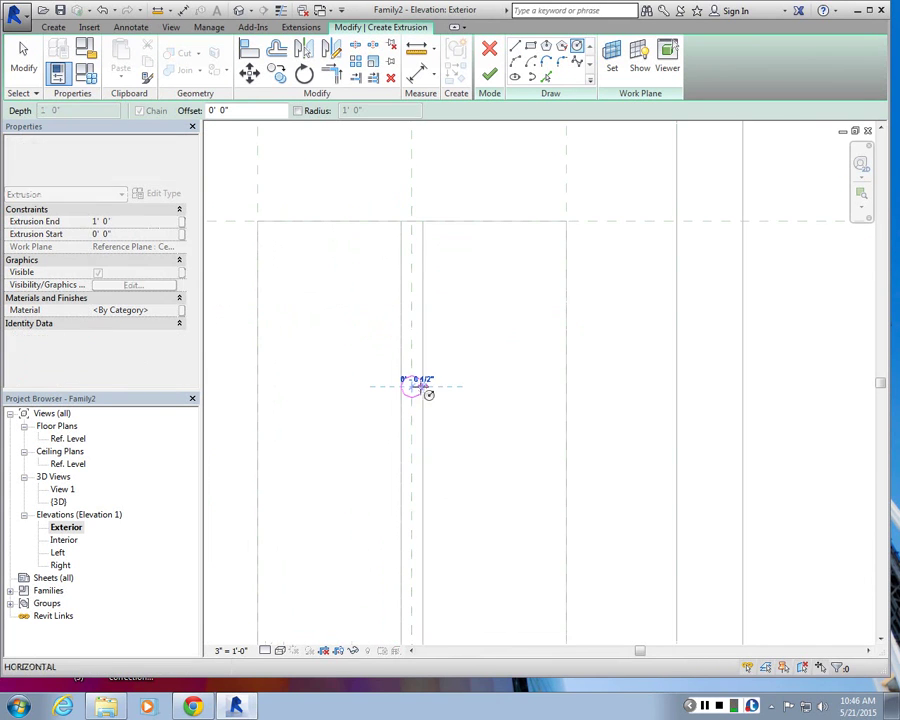
{"action": "left_click", "coordinate": [421, 386]}
{"action": "scroll", "coordinate": [430, 395], "scroll_direction": "up", "scroll_amount": 5}
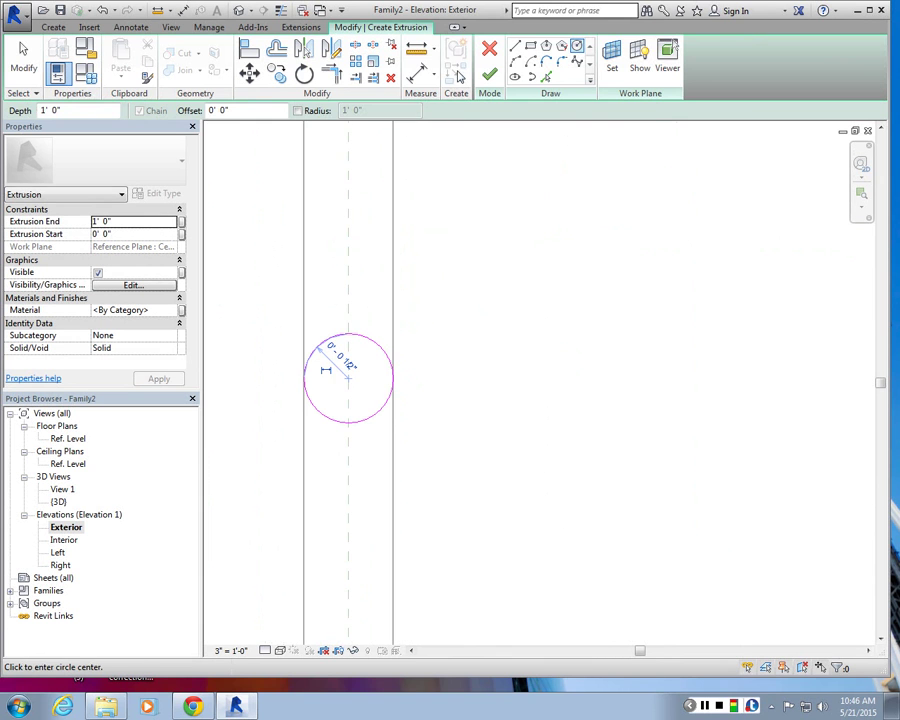
{"action": "left_click", "coordinate": [489, 78]}
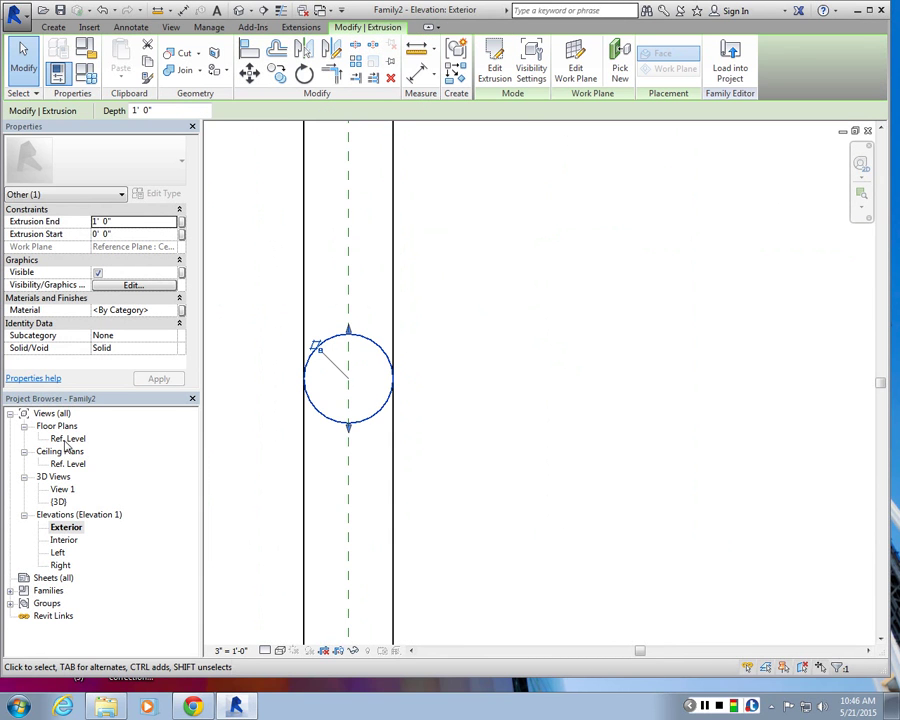
- Stretch the round support's ends to the centre planes of the two handles in the Left elevation, and inspect it in 3D
{"action": "double_click", "coordinate": [60, 501]}
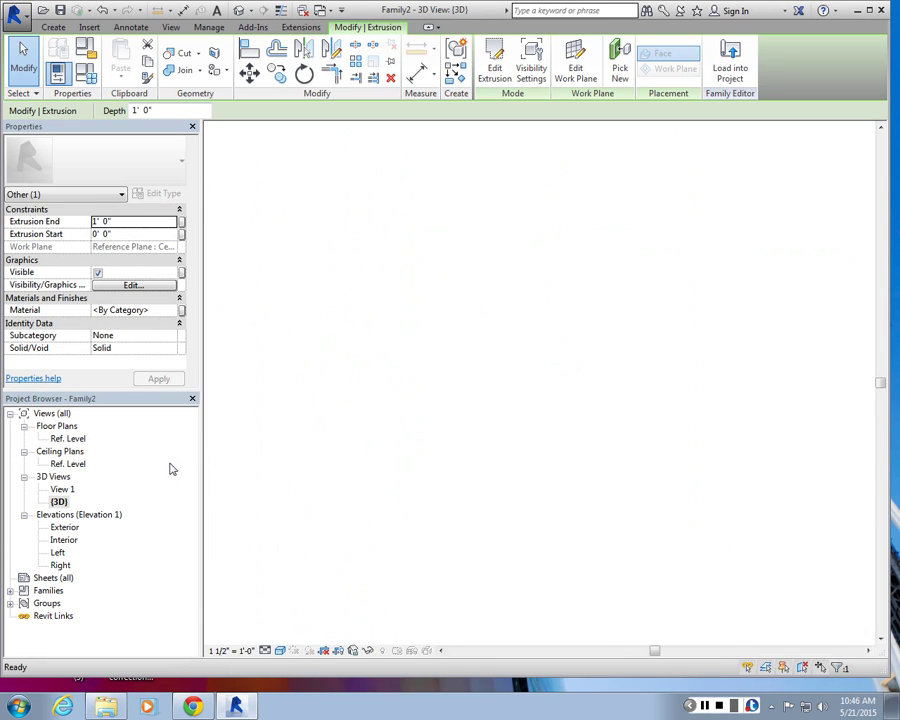
{"action": "scroll", "coordinate": [532, 255], "scroll_direction": "up", "scroll_amount": 3}
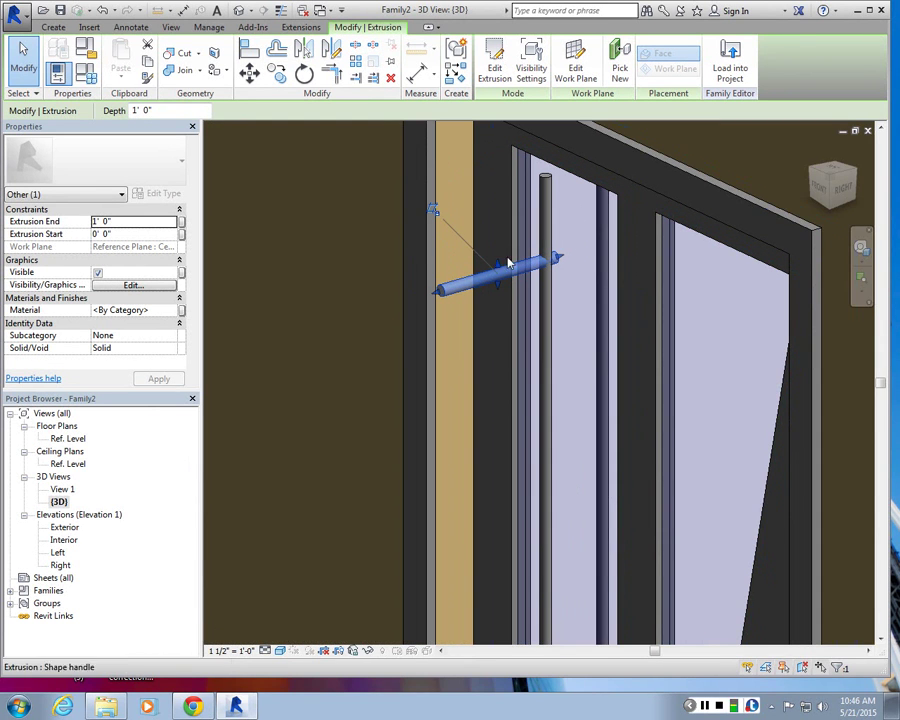
{"action": "left_click", "coordinate": [66, 530]}
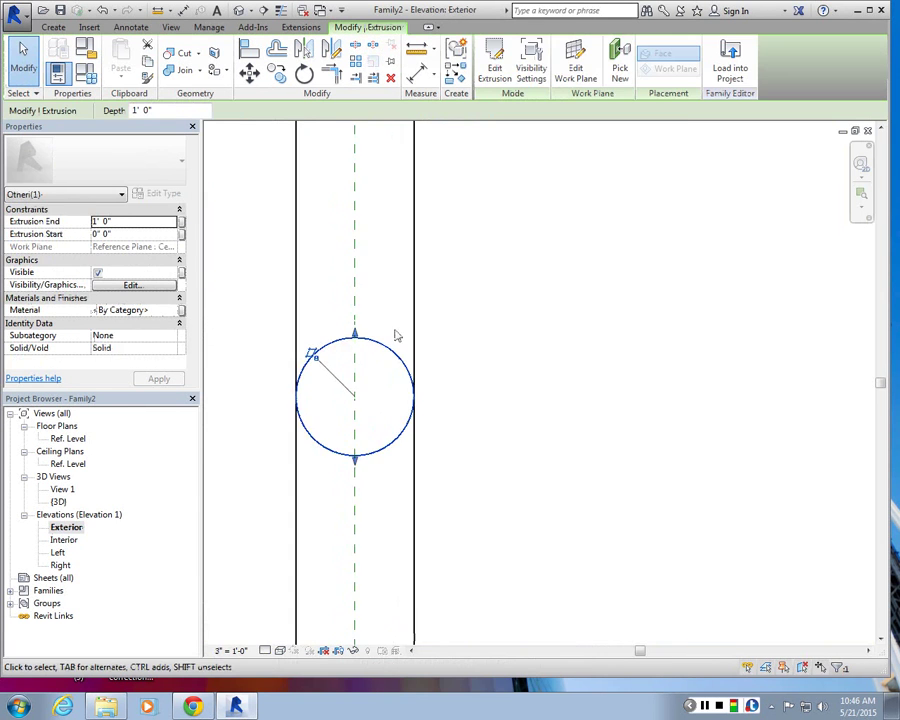
{"action": "double_click", "coordinate": [58, 553]}
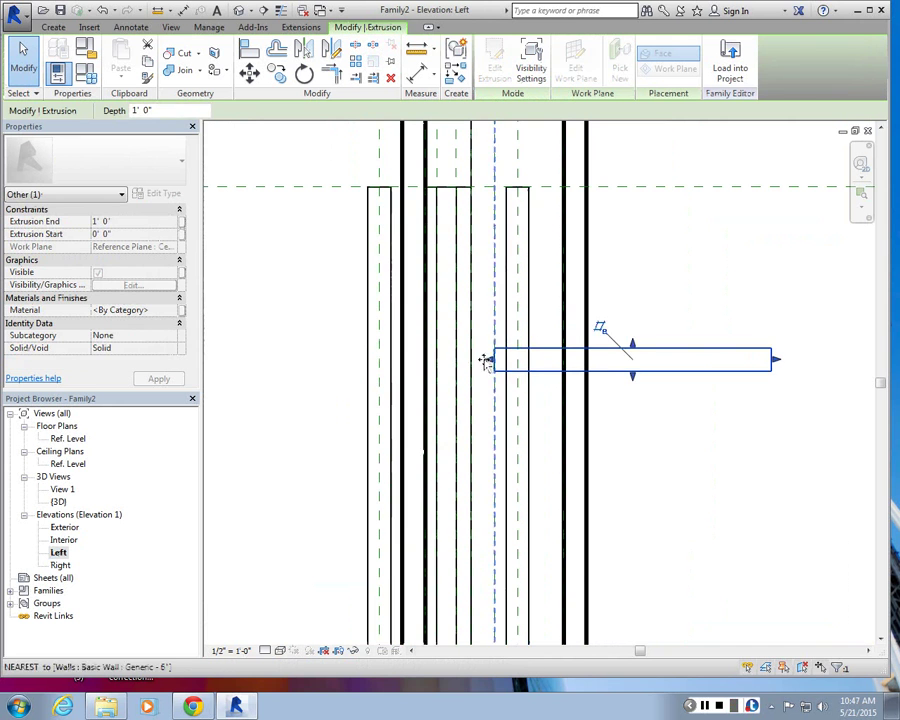
{"action": "left_click_drag", "start_coordinate": [425, 362], "coordinate": [376, 360]}
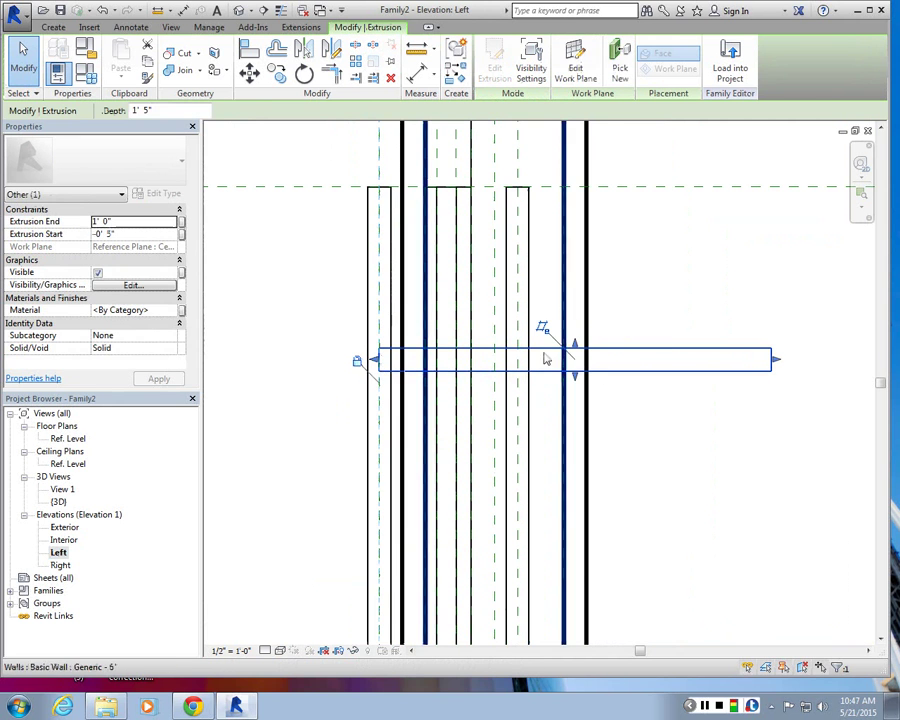
{"action": "left_click_drag", "start_coordinate": [776, 359], "coordinate": [519, 362]}
{"action": "left_click", "coordinate": [538, 405]}
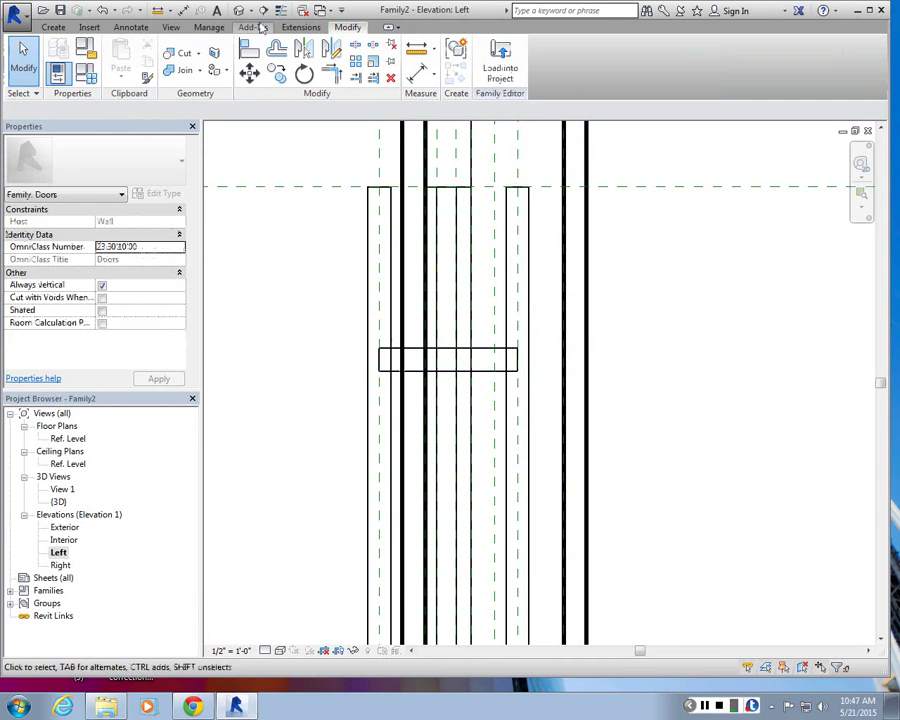
{"action": "left_click", "coordinate": [262, 12]}
{"action": "middle_click_drag", "start_coordinate": [613, 248], "coordinate": [600, 460], "text": "shift"}
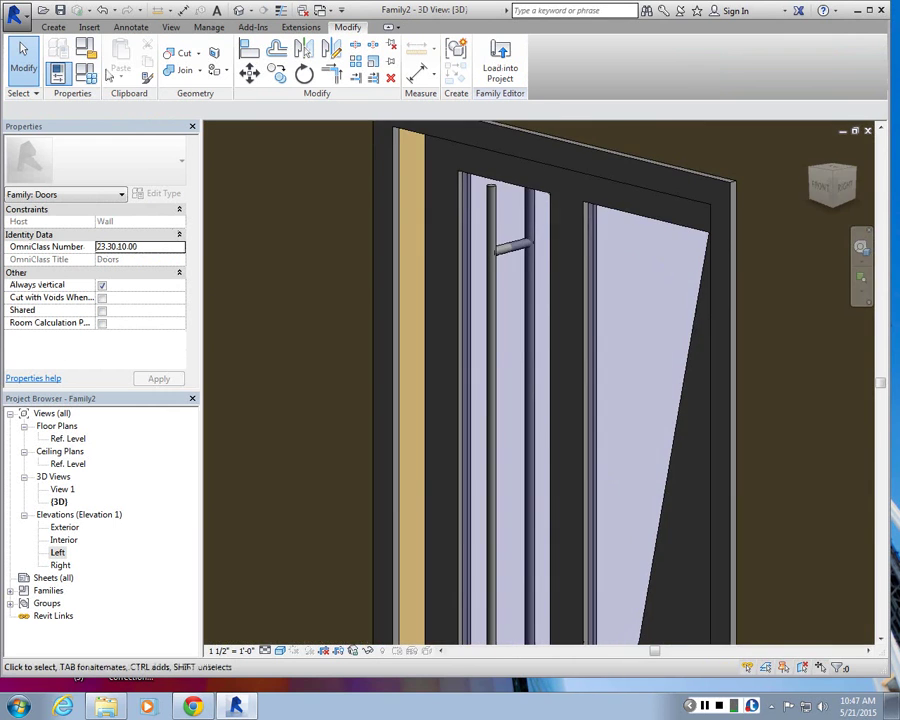
- Flex the door in the 3D view by setting the family's Width parameter to 3'
{"action": "scroll", "coordinate": [396, 507], "scroll_direction": "down", "scroll_amount": 5}
{"action": "scroll", "coordinate": [450, 480], "scroll_direction": "up", "scroll_amount": 3}
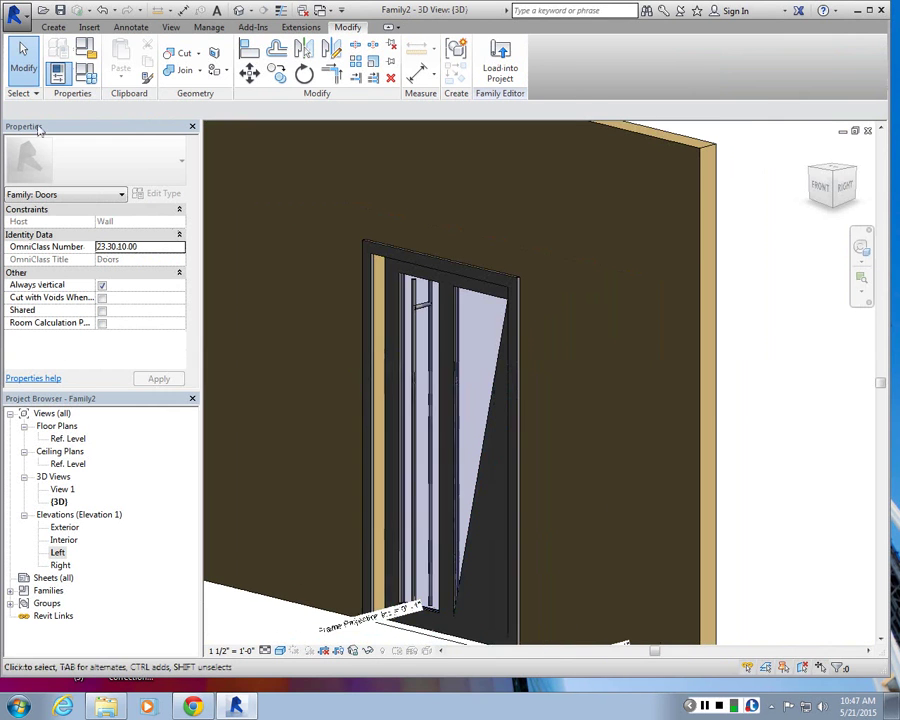
{"action": "left_click", "coordinate": [86, 47]}
{"action": "left_click", "coordinate": [120, 267]}
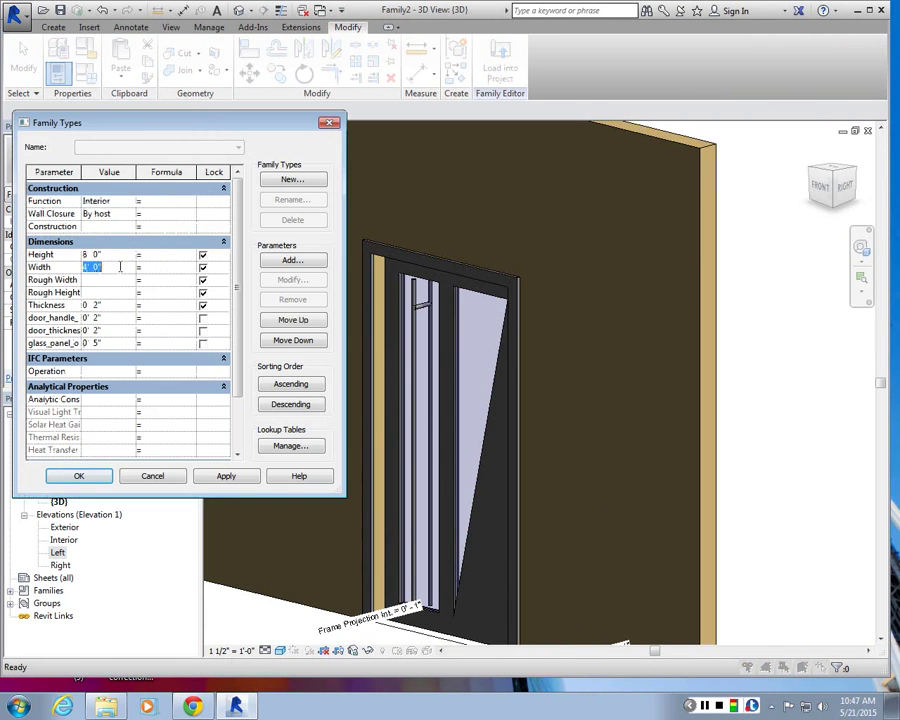
{"action": "type", "text": "3"}
{"action": "key", "text": "Tab"}
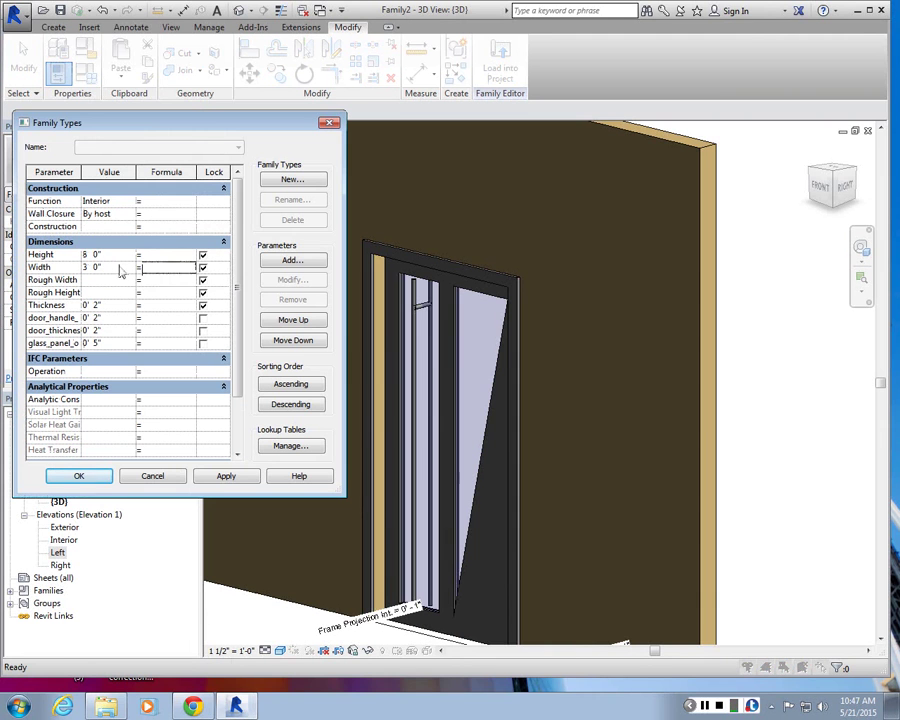
{"action": "left_click", "coordinate": [222, 478]}
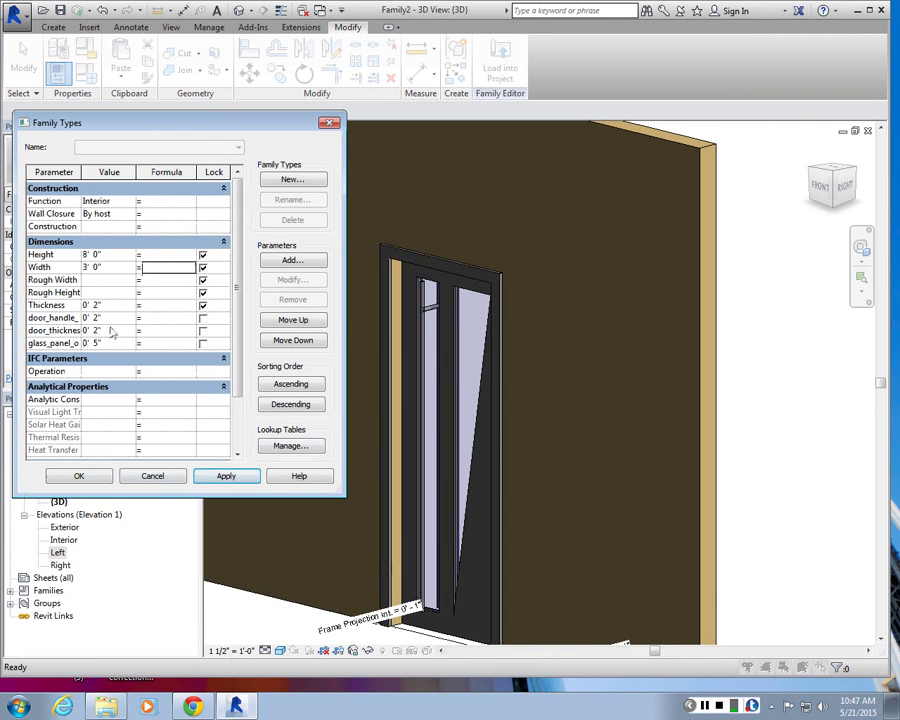
- Set the family's Width parameter to 5', and inspect the handles and their support in the 3D view
{"action": "left_click", "coordinate": [105, 268]}
{"action": "key", "text": "BackSpace"}
{"action": "key", "text": "BackSpace"}
{"action": "key", "text": "BackSpace"}
{"action": "key", "text": "BackSpace"}
{"action": "key", "text": "BackSpace"}
{"action": "type", "text": "5'"}
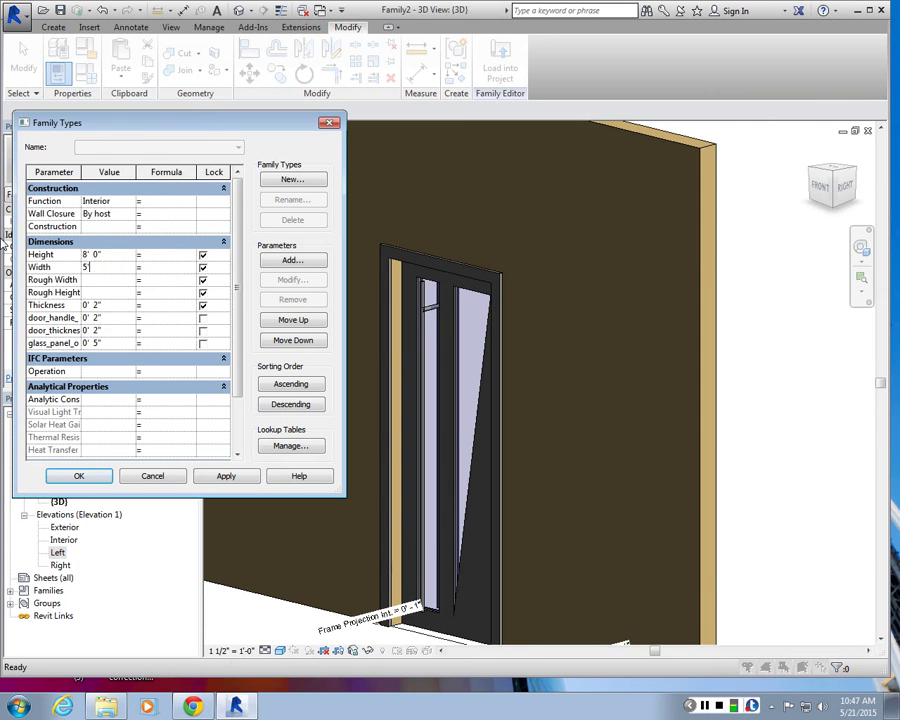
{"action": "key", "text": "Tab"}
{"action": "left_click", "coordinate": [226, 476]}
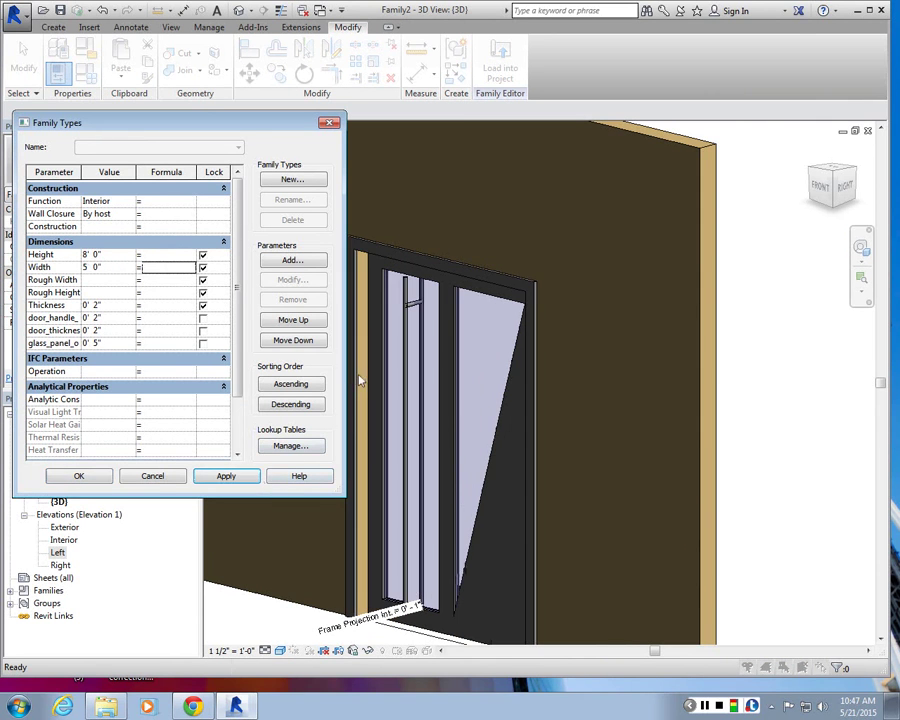
{"action": "key", "text": "Escape"}
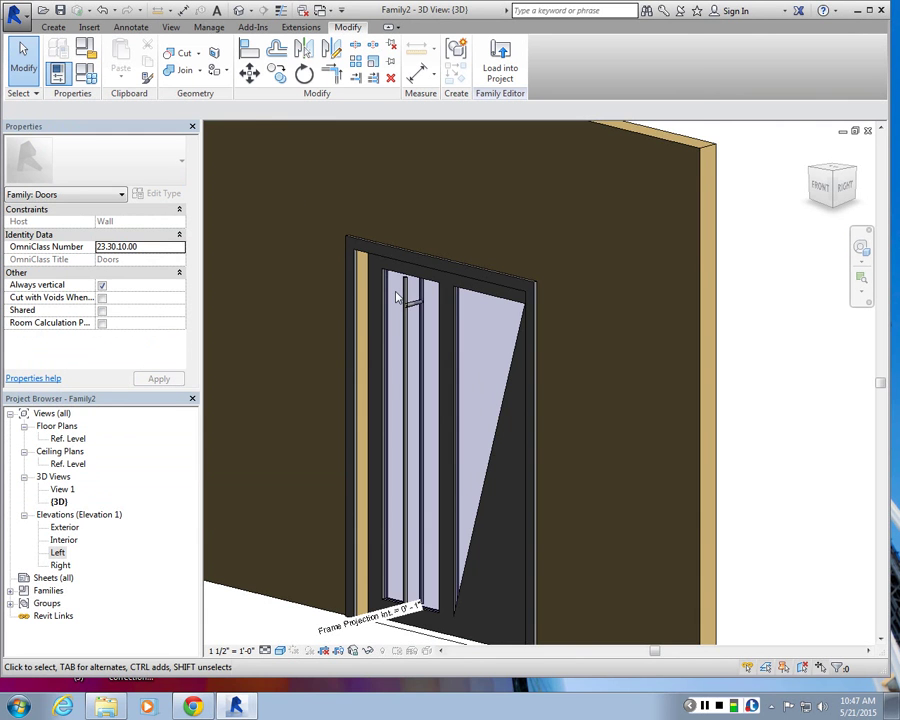
{"action": "scroll", "coordinate": [400, 297], "scroll_direction": "down", "scroll_amount": 5}
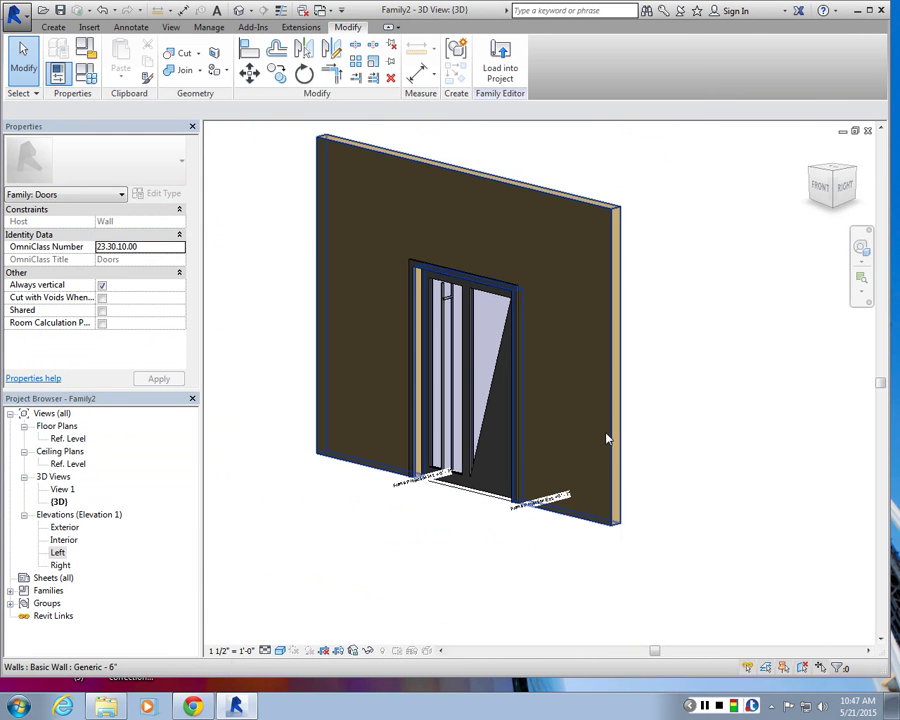
{"action": "scroll", "coordinate": [416, 297], "scroll_direction": "up", "scroll_amount": 4}
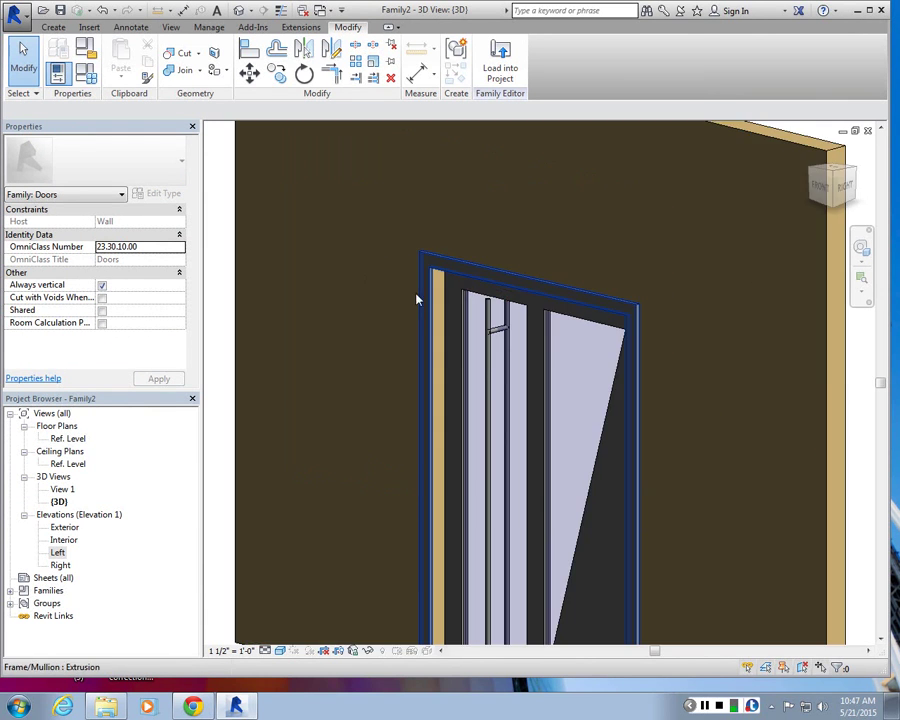
- Mirror a copy of the round support about a horizontal axis through the handle's midpoint in the Left elevation
{"action": "double_click", "coordinate": [60, 552]}
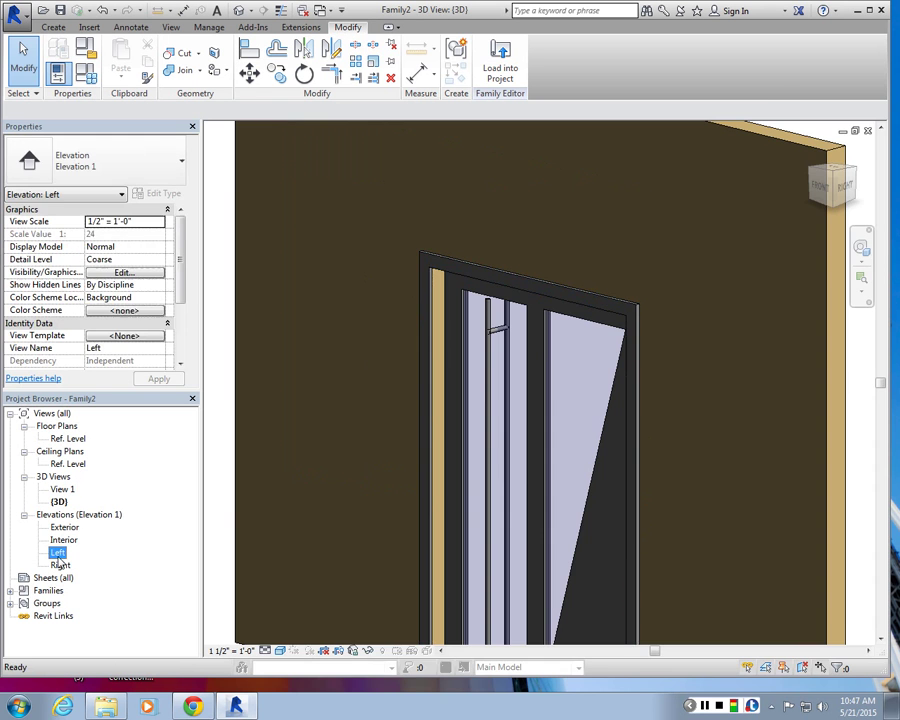
{"action": "scroll", "coordinate": [463, 260], "scroll_direction": "down", "scroll_amount": 4}
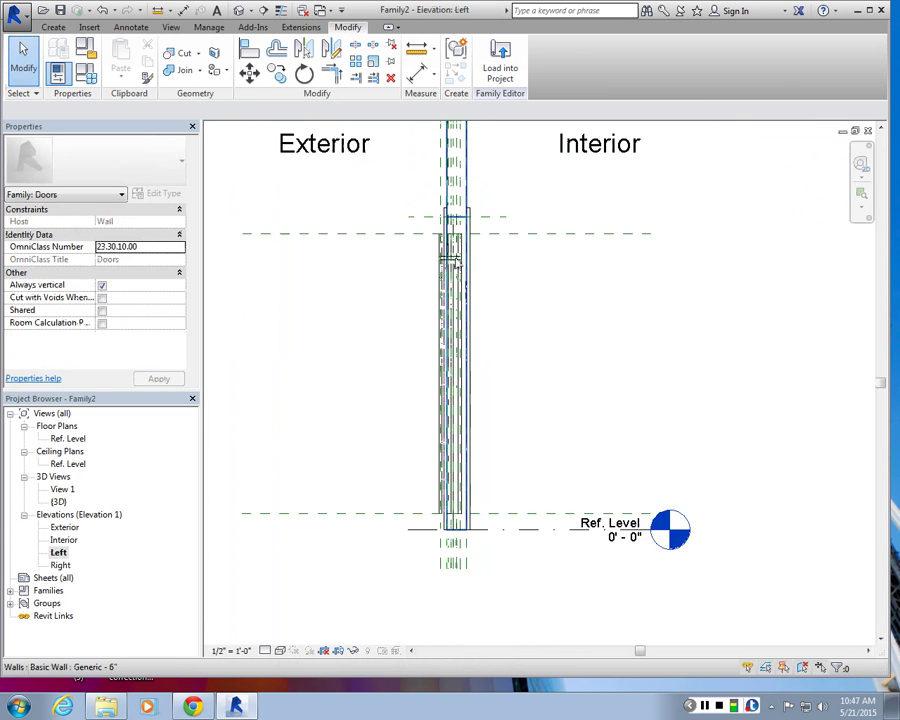
{"action": "scroll", "coordinate": [470, 258], "scroll_direction": "up", "scroll_amount": 4}
{"action": "middle_click_drag", "start_coordinate": [470, 257], "coordinate": [465, 244]}
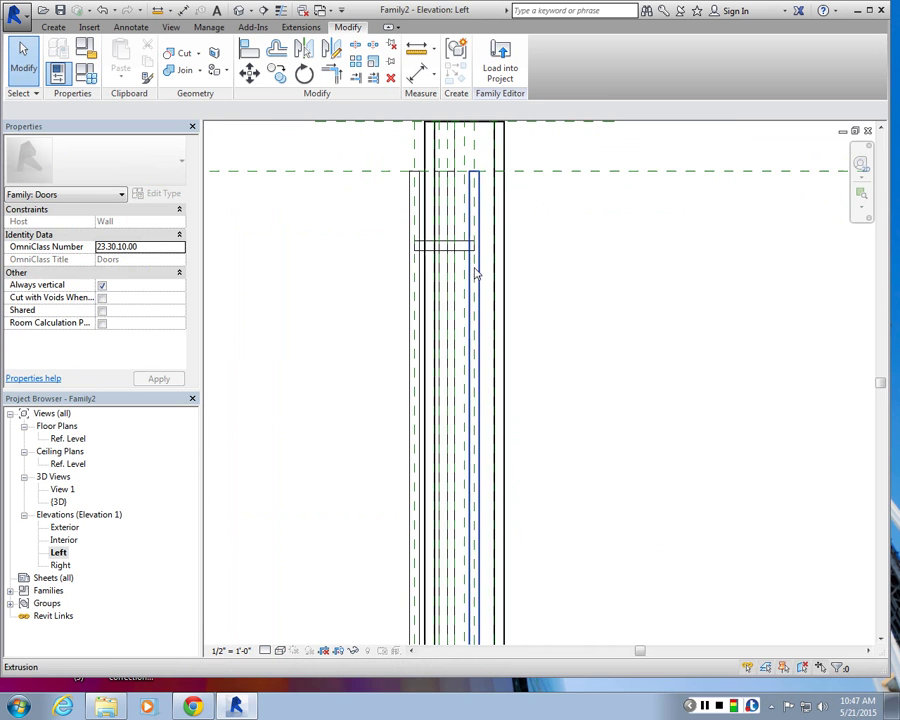
{"action": "left_click", "coordinate": [465, 255]}
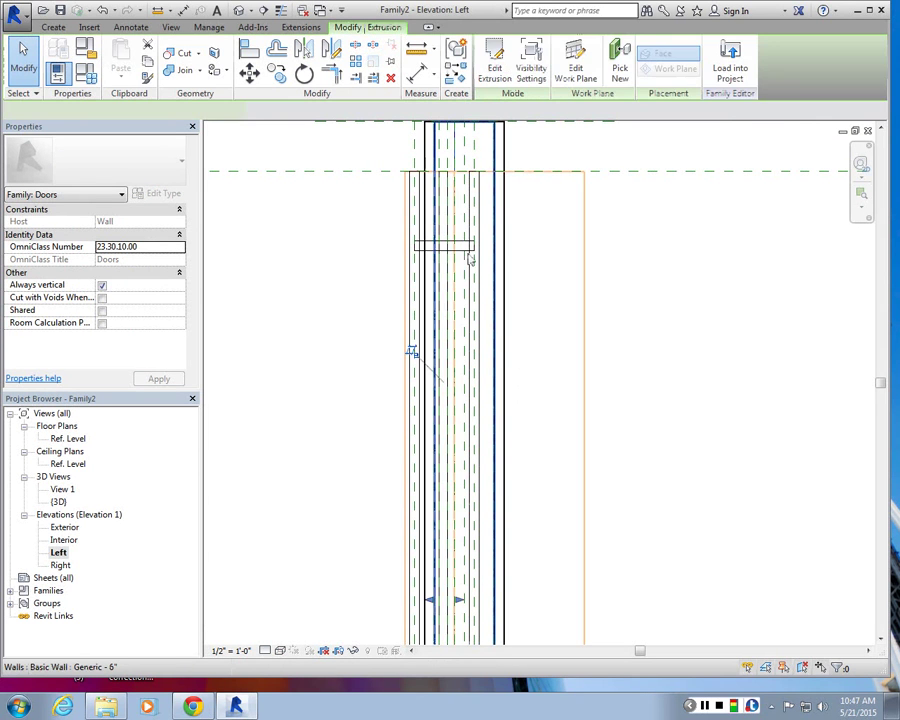
{"action": "left_click", "coordinate": [518, 245]}
{"action": "scroll", "coordinate": [422, 190], "scroll_direction": "down", "scroll_amount": 3}
{"action": "left_click", "coordinate": [422, 190]}
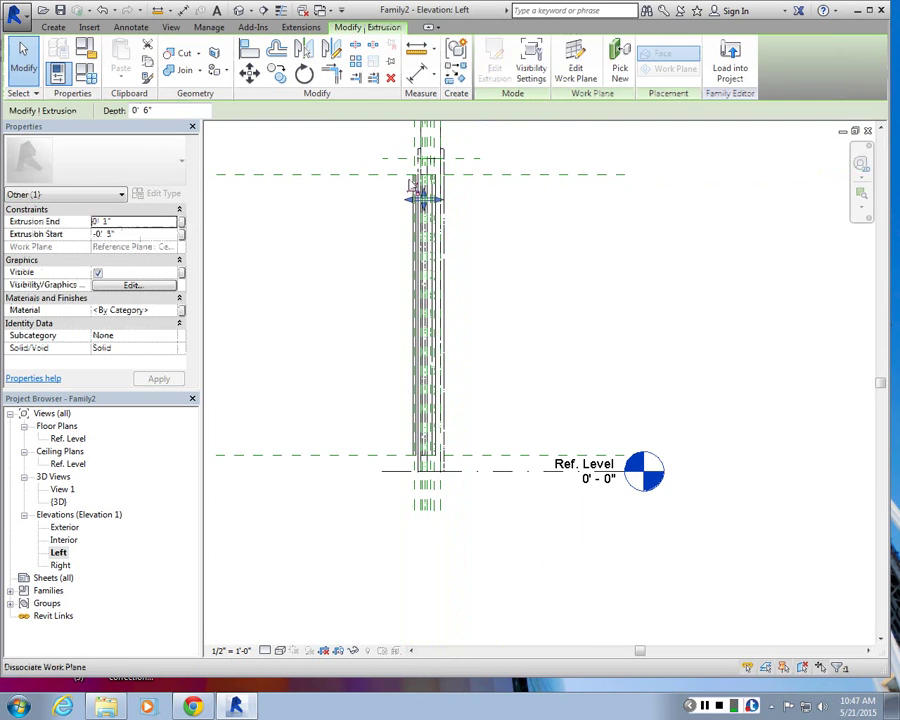
{"action": "left_click", "coordinate": [333, 50]}
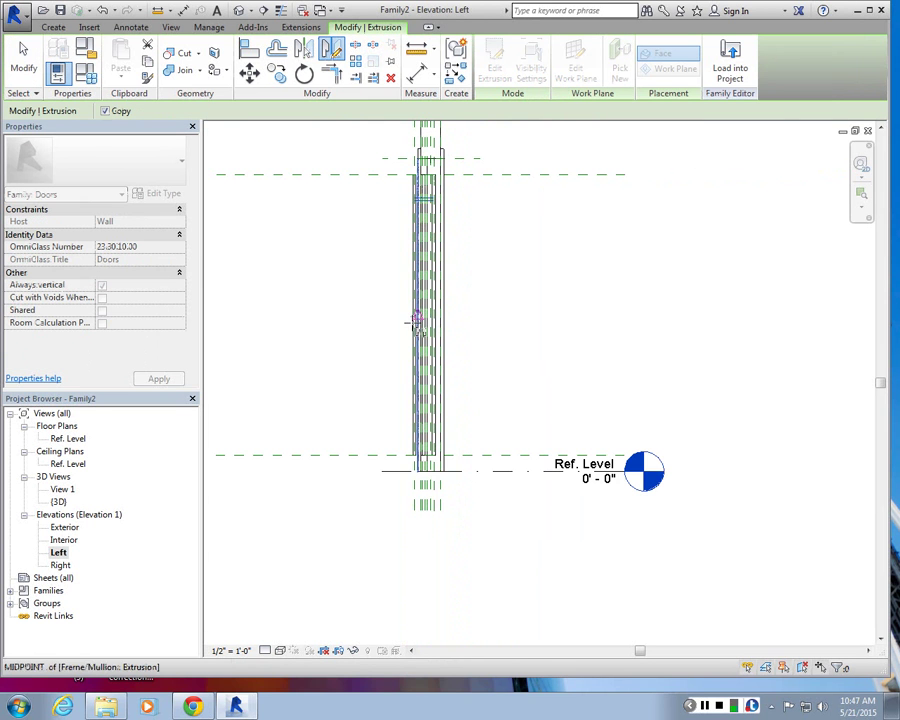
{"action": "left_click", "coordinate": [422, 310]}
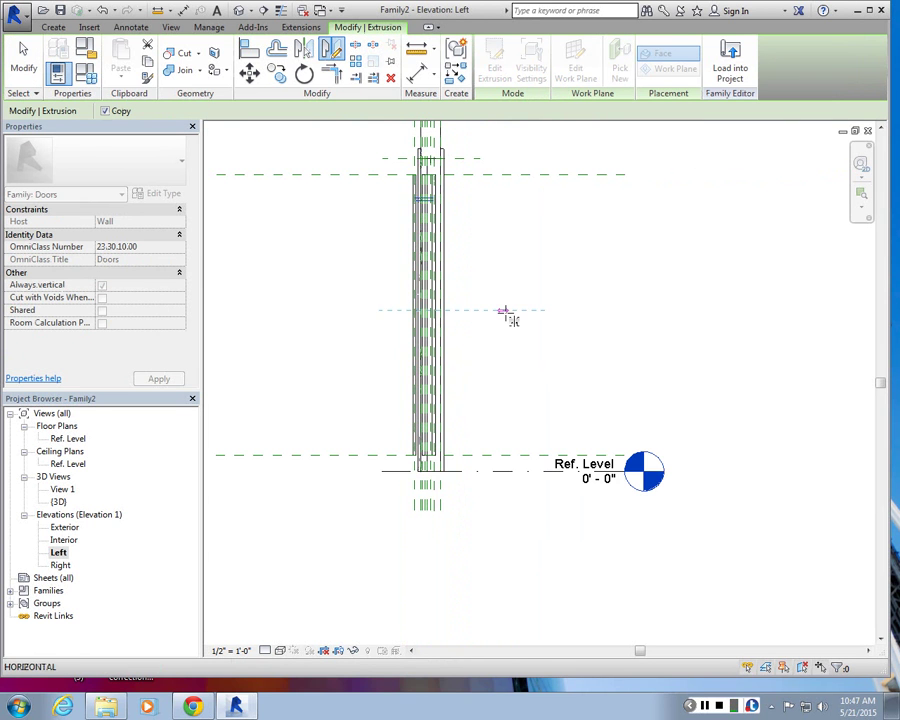
{"action": "left_click", "coordinate": [505, 311]}
{"action": "key", "text": "Escape"}
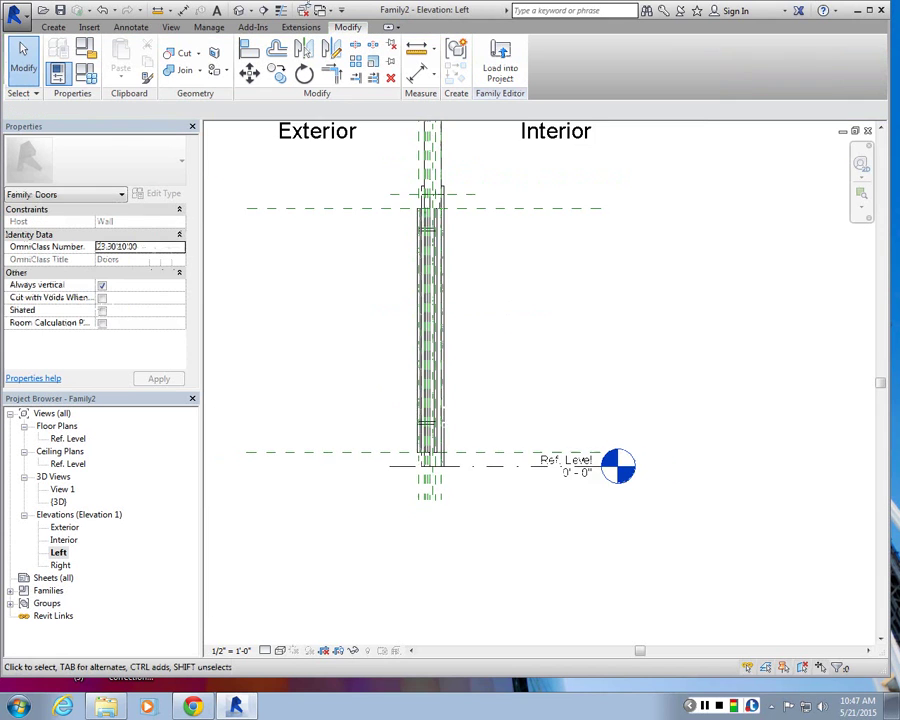
- Inspect both supports in the 3D view, and flex the door by setting the family's Height parameter to 10'
{"action": "left_click", "coordinate": [240, 11]}
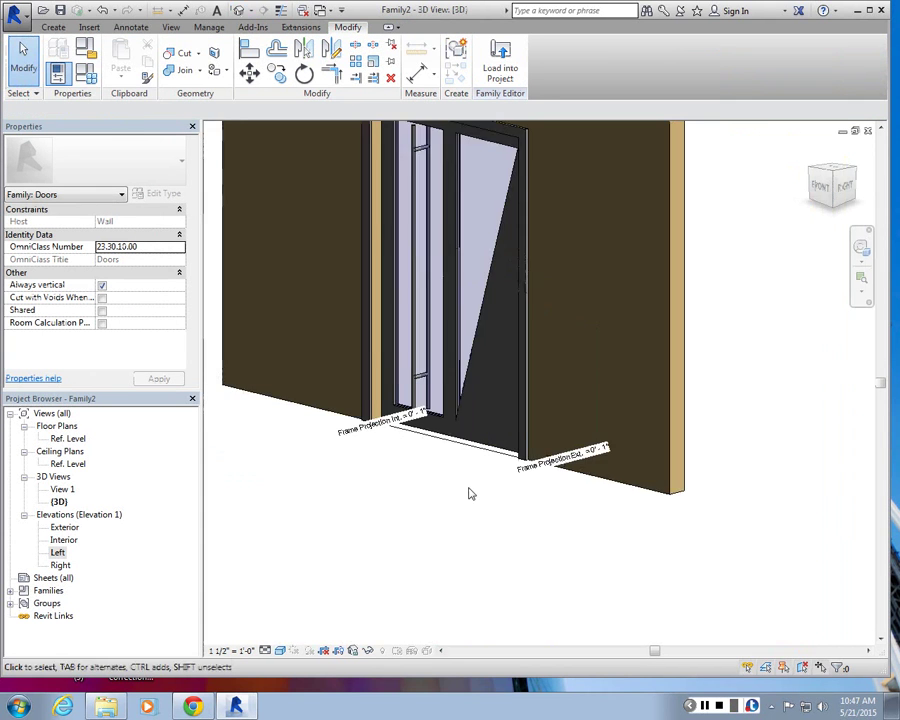
{"action": "scroll", "coordinate": [452, 325], "scroll_direction": "up", "scroll_amount": 3}
{"action": "scroll", "coordinate": [440, 328], "scroll_direction": "down", "scroll_amount": 3}
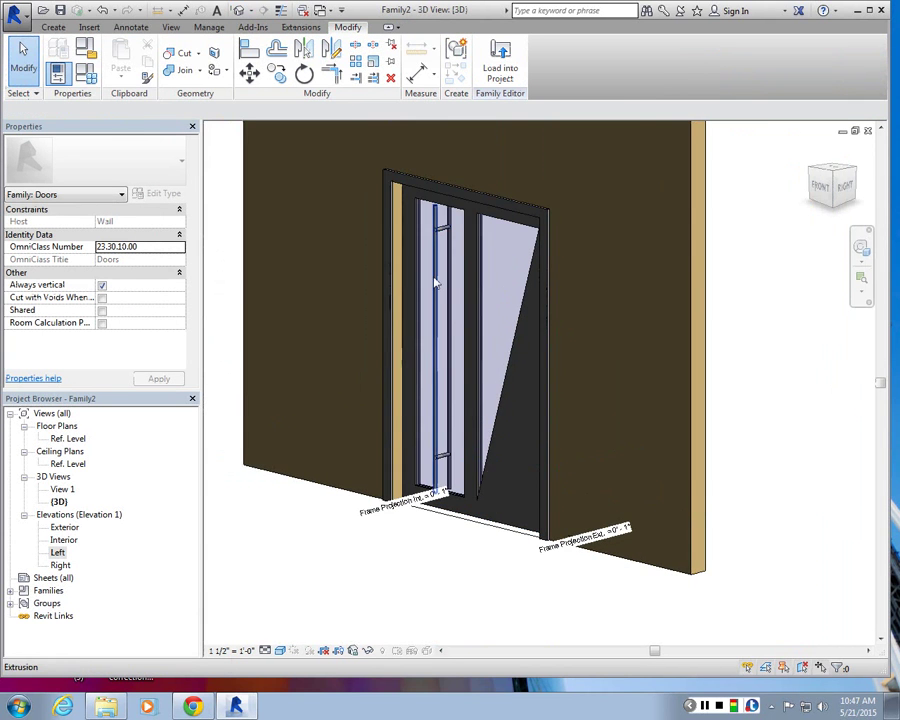
{"action": "scroll", "coordinate": [444, 262], "scroll_direction": "up", "scroll_amount": 1}
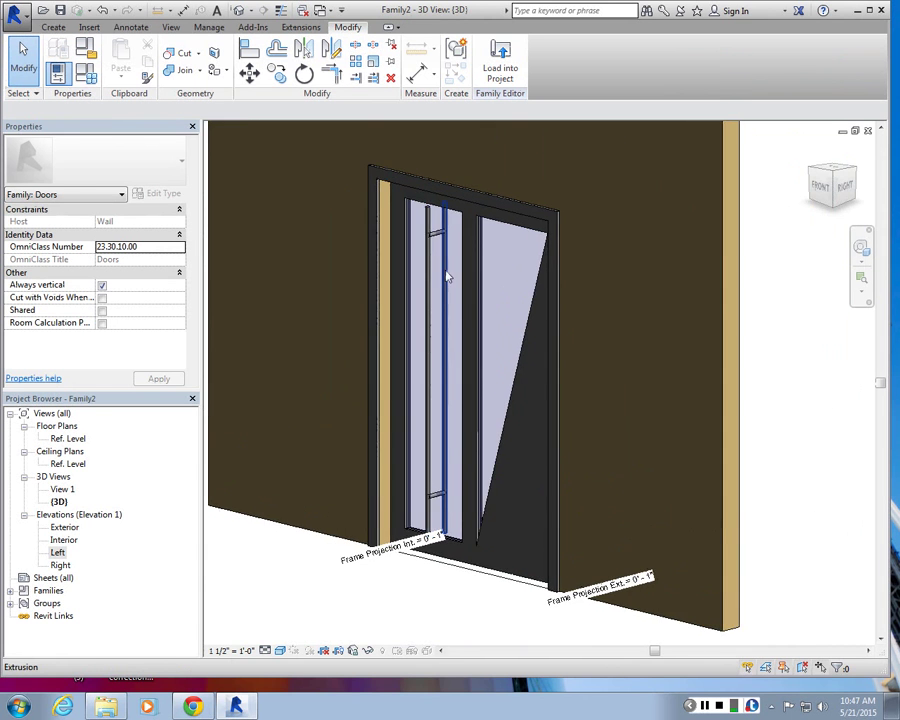
{"action": "middle_click_drag", "start_coordinate": [447, 277], "coordinate": [500, 350], "text": "shift"}
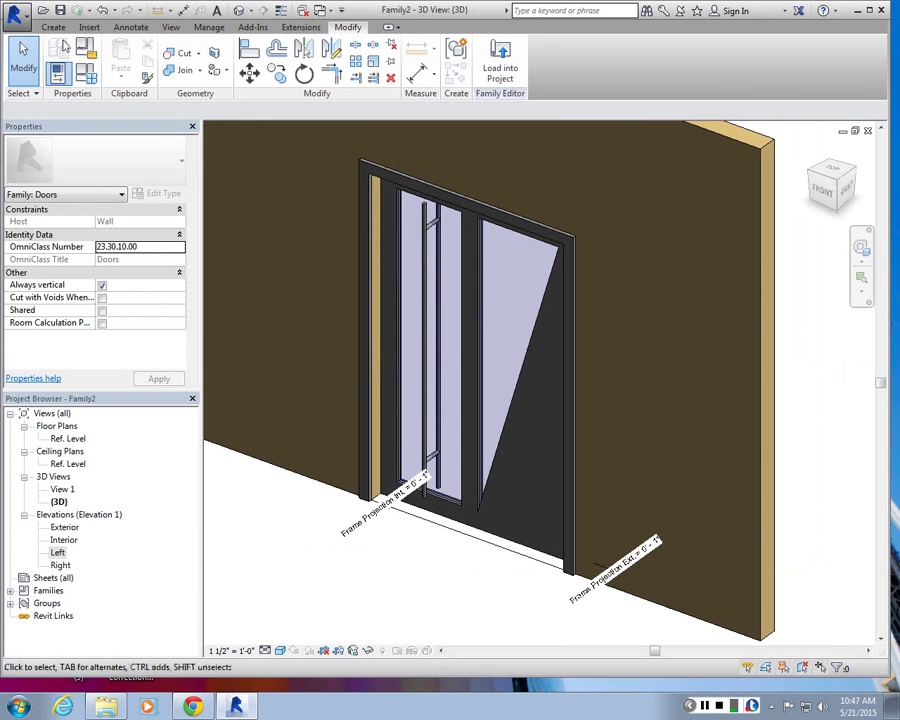
{"action": "left_click", "coordinate": [58, 48]}
{"action": "left_click", "coordinate": [100, 254]}
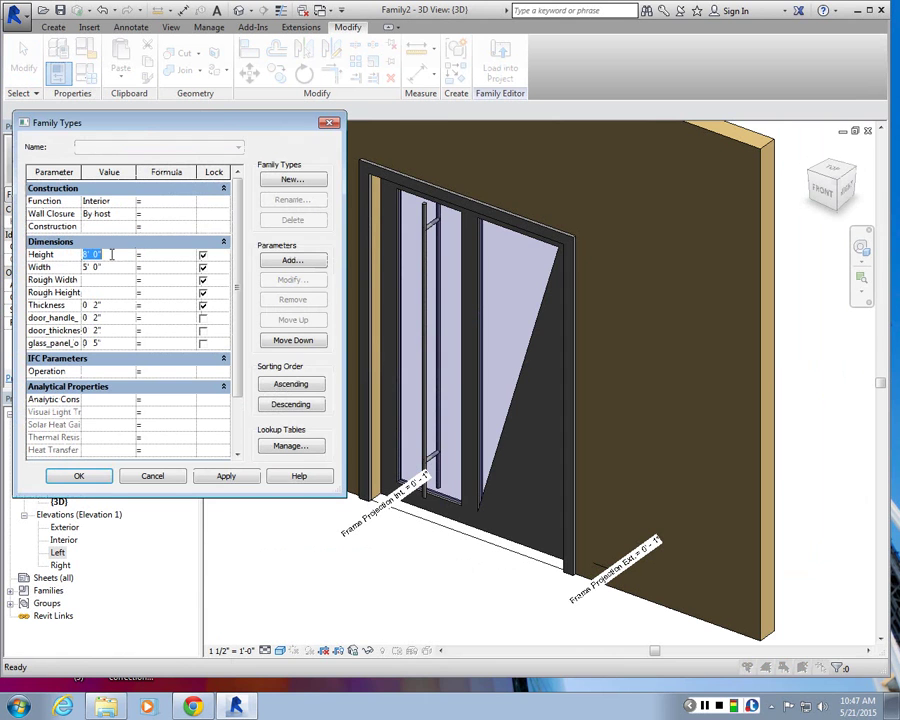
{"action": "type", "text": "10"}
{"action": "key", "text": "Tab"}
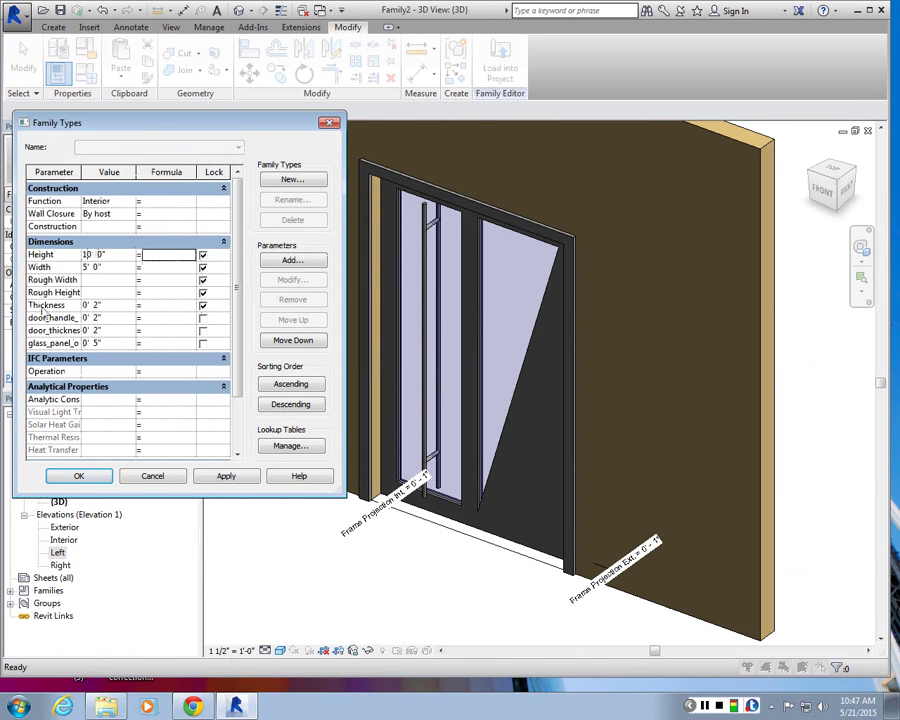
{"action": "left_click", "coordinate": [222, 477]}
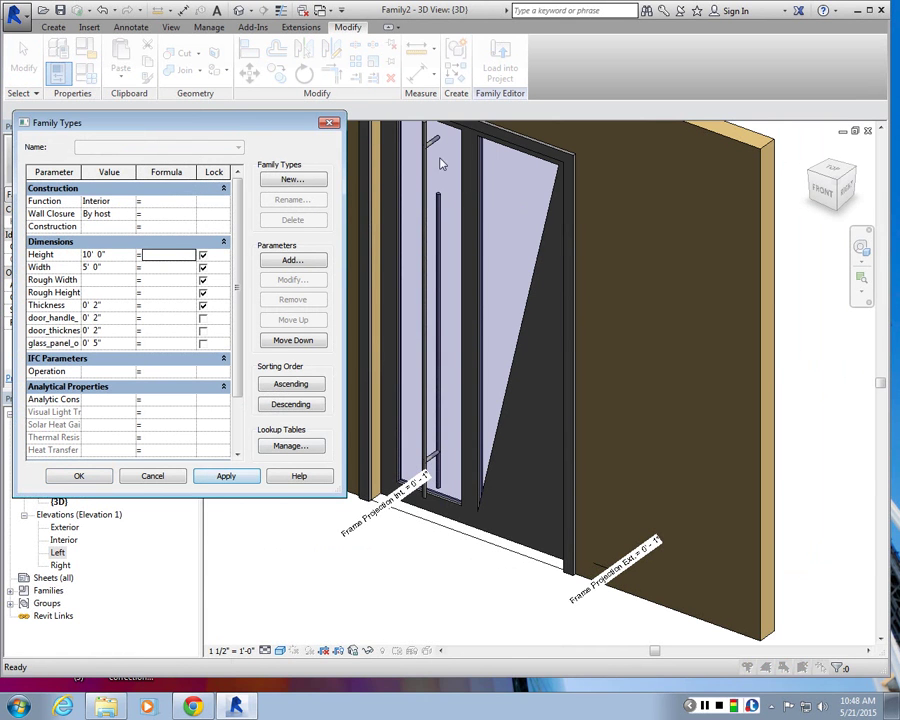
{"action": "left_click", "coordinate": [79, 476]}
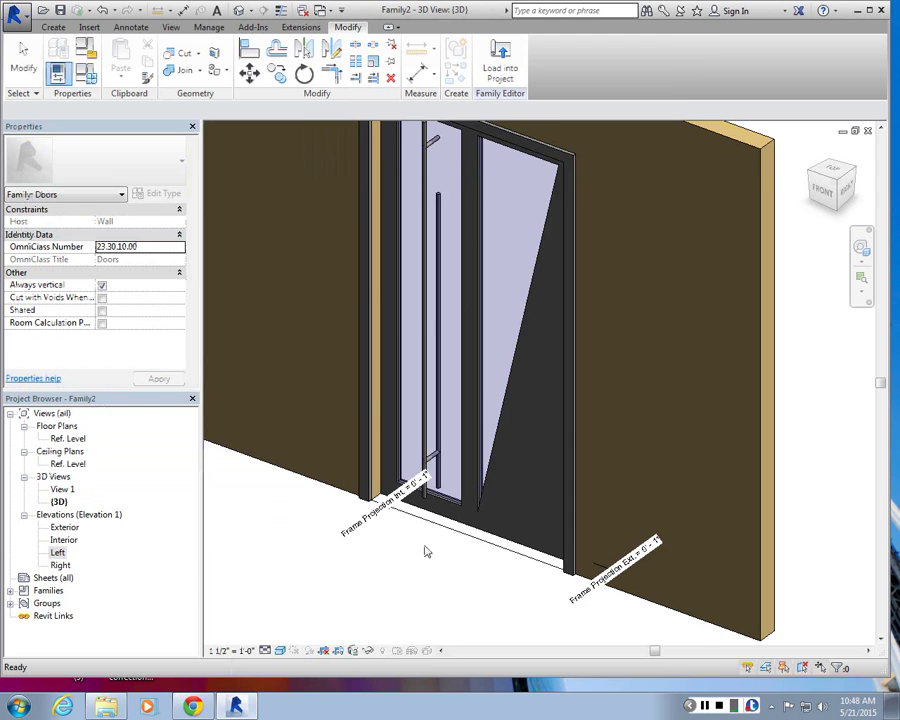
{"action": "scroll", "coordinate": [424, 546], "scroll_direction": "down", "scroll_amount": 1}
{"action": "scroll", "coordinate": [434, 243], "scroll_direction": "up", "scroll_amount": 3}
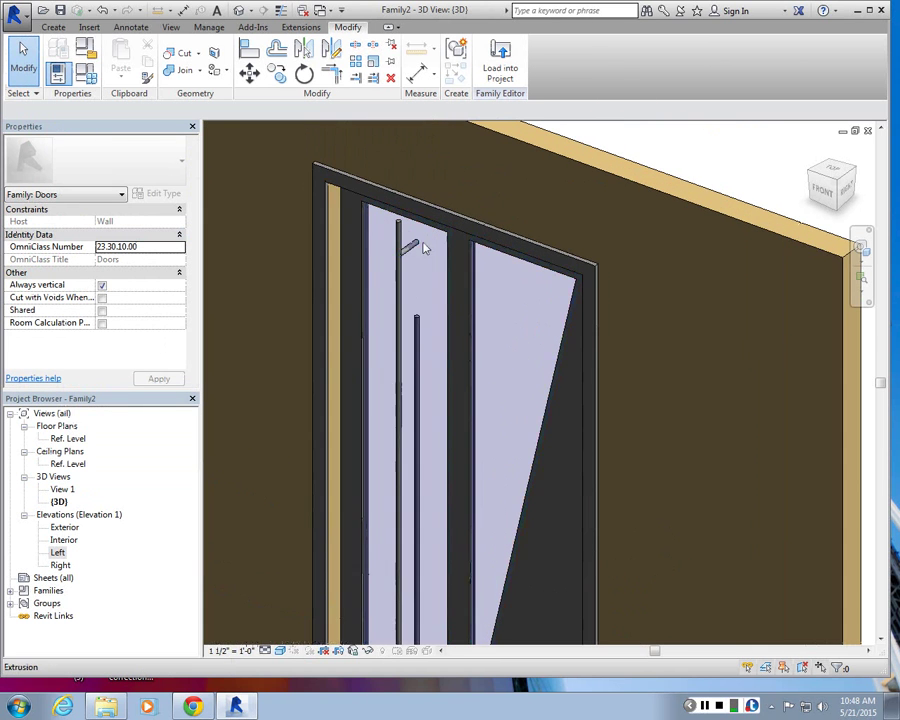
- Align the upper end of the exterior handle with the upper horizontal reference plane in the Left elevation
{"action": "double_click", "coordinate": [59, 552]}
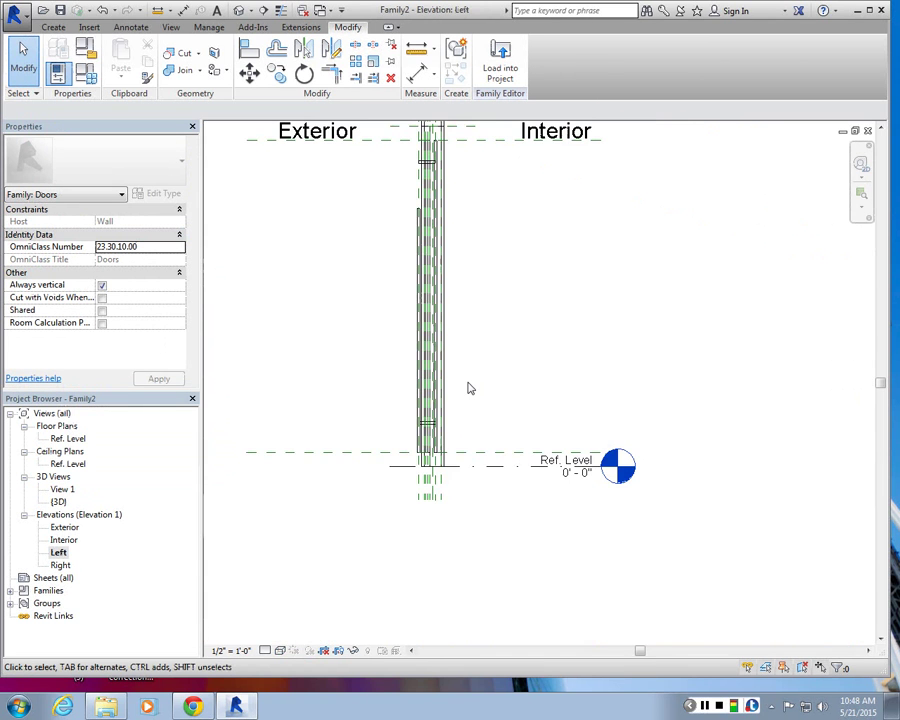
{"action": "scroll", "coordinate": [468, 388], "scroll_direction": "up", "scroll_amount": 3}
{"action": "key", "text": "a"}
{"action": "key", "text": "l"}
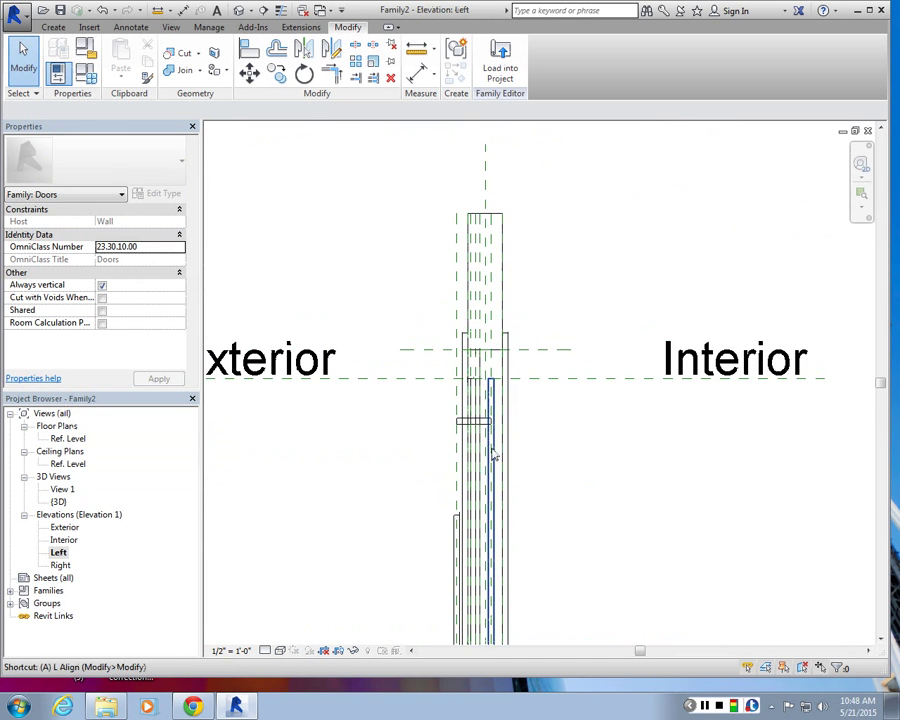
{"action": "scroll", "coordinate": [510, 340], "scroll_direction": "up", "scroll_amount": 2}
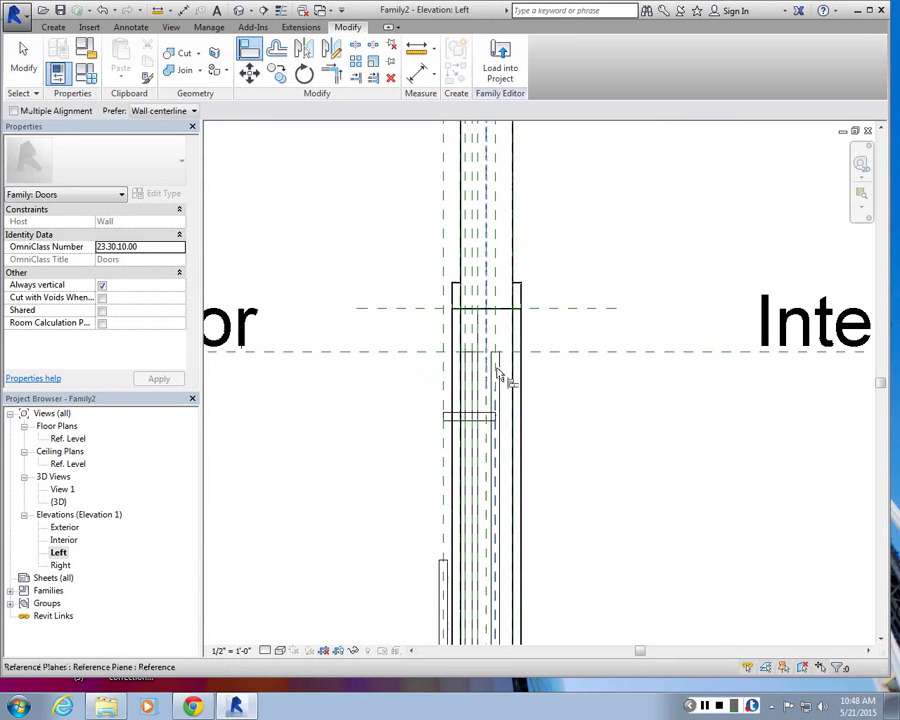
{"action": "left_click", "coordinate": [410, 362]}
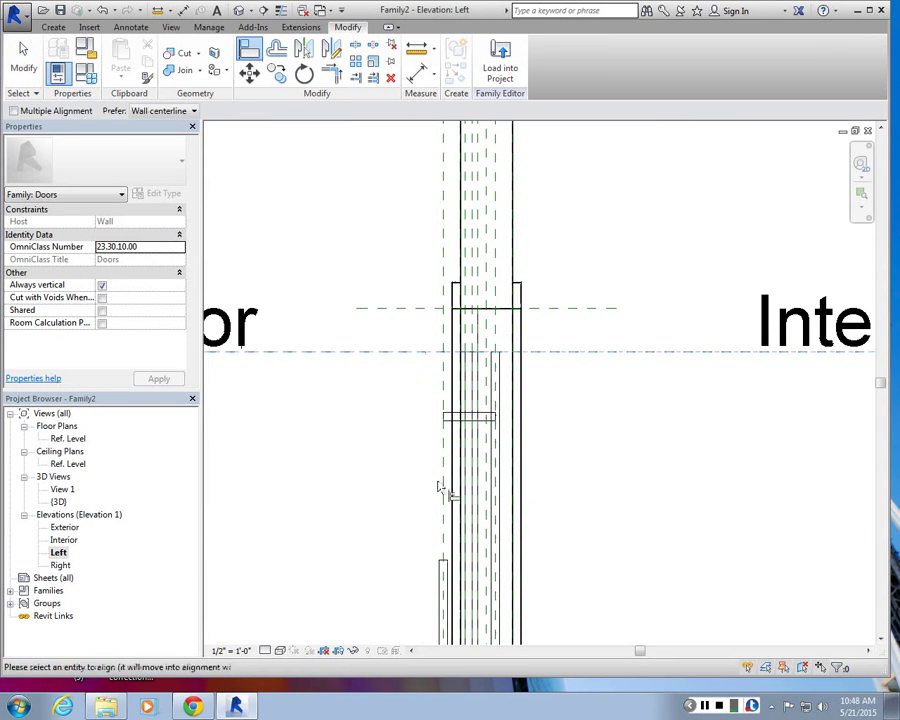
{"action": "left_click", "coordinate": [445, 560]}
{"action": "scroll", "coordinate": [450, 262], "scroll_direction": "down", "scroll_amount": 3}
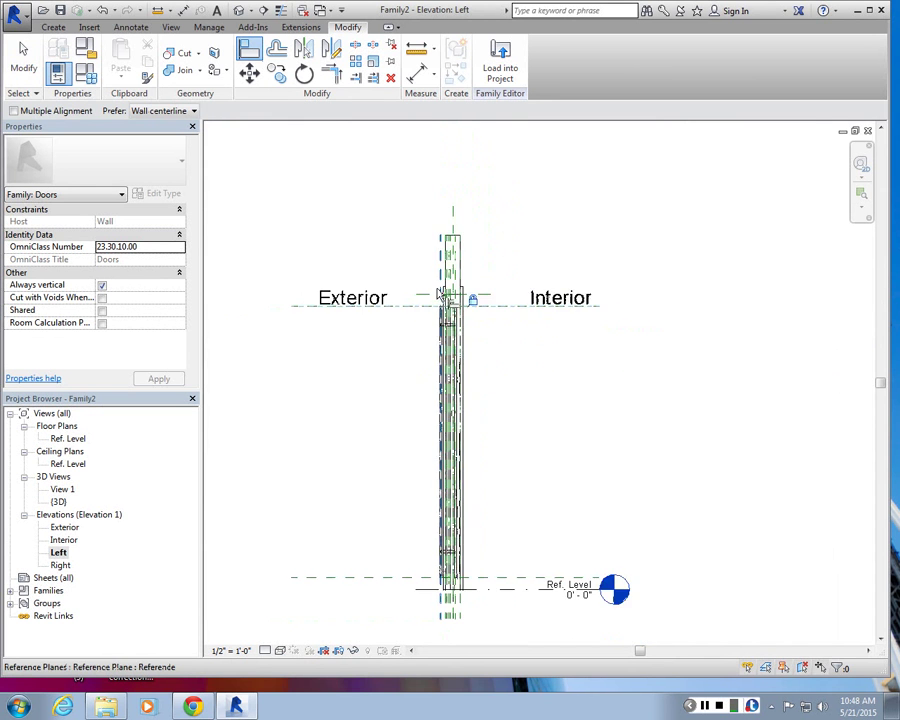
{"action": "scroll", "coordinate": [482, 378], "scroll_direction": "up", "scroll_amount": 2}
{"action": "key", "text": "Escape"}
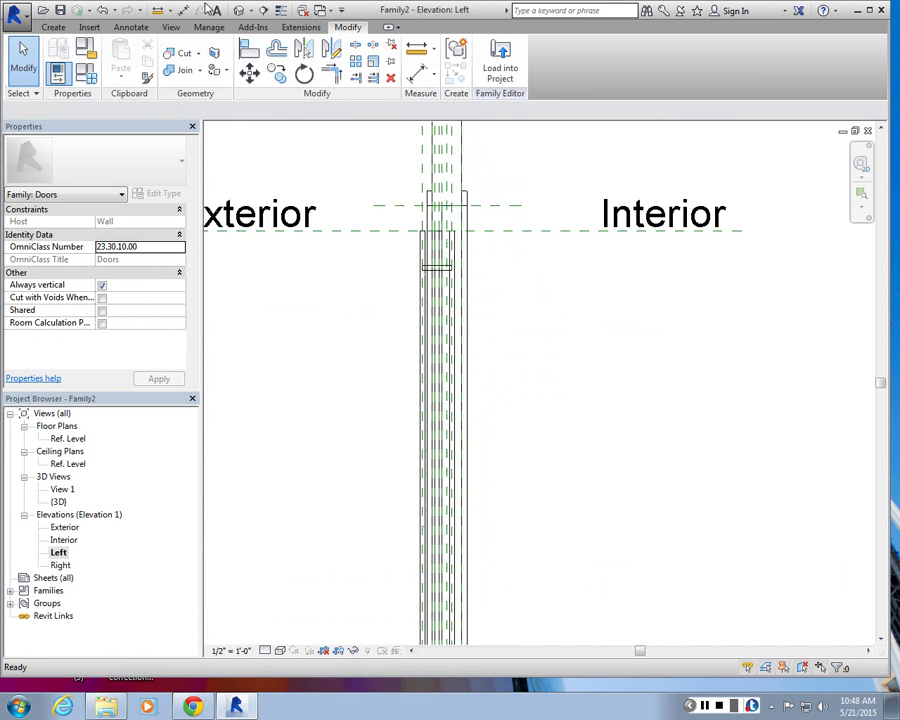
- Flex the door by setting the family's Height parameter to 9' and Width to 4', and inspect the handles in the 3D view
{"action": "left_click", "coordinate": [239, 10]}
{"action": "scroll", "coordinate": [318, 241], "scroll_direction": "down", "scroll_amount": 3}
{"action": "middle_click_drag", "start_coordinate": [318, 241], "coordinate": [110, 231], "text": "shift"}
{"action": "scroll", "coordinate": [327, 266], "scroll_direction": "up", "scroll_amount": 3}
{"action": "left_click", "coordinate": [59, 77]}
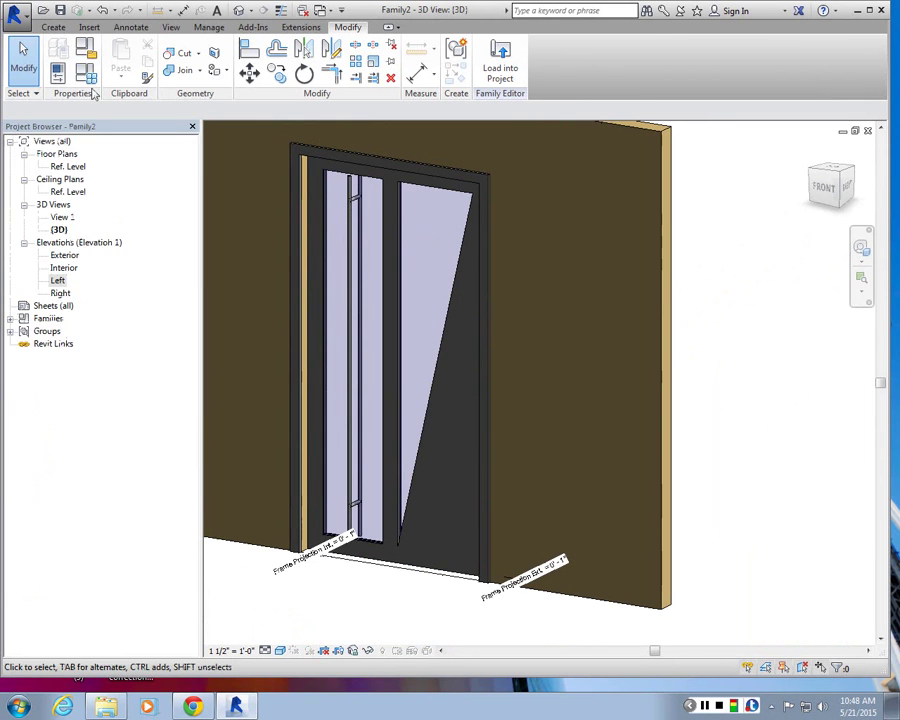
{"action": "left_click", "coordinate": [89, 82]}
{"action": "left_click", "coordinate": [117, 255]}
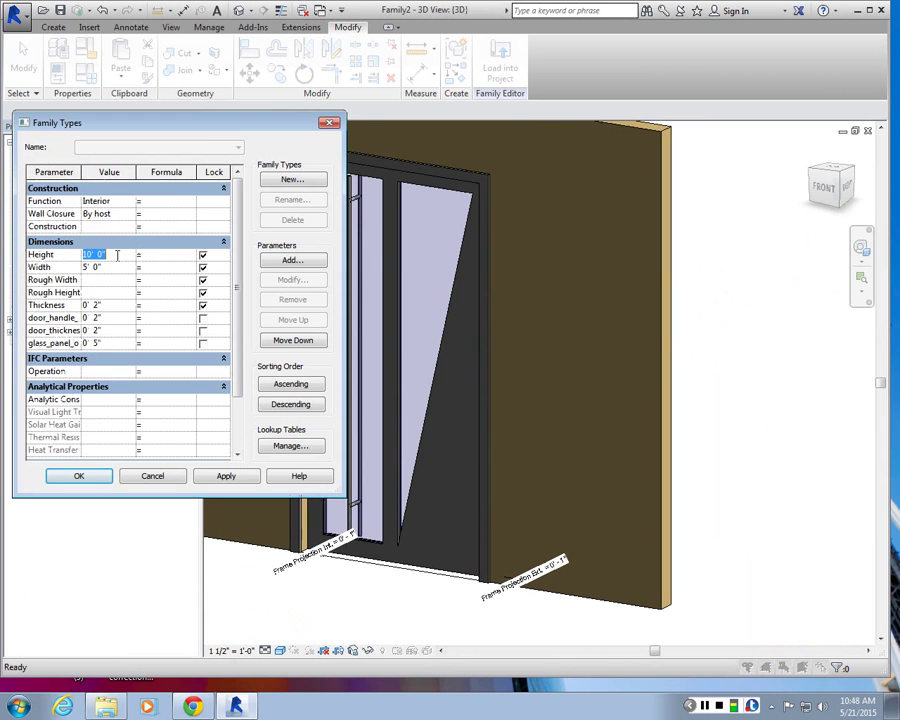
{"action": "type", "text": "9"}
{"action": "left_click", "coordinate": [113, 268]}
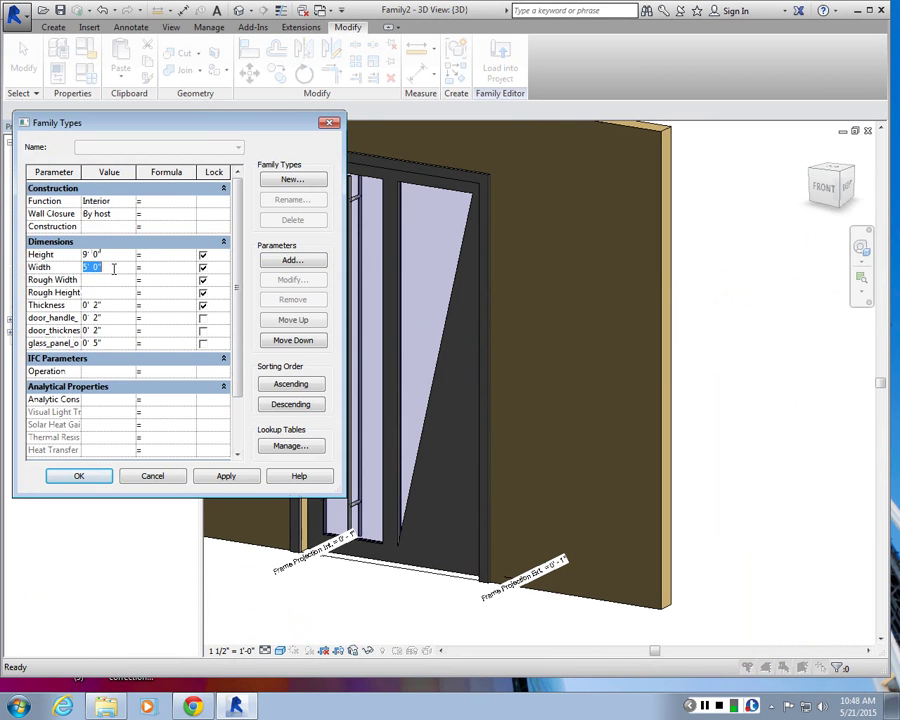
{"action": "type", "text": "4"}
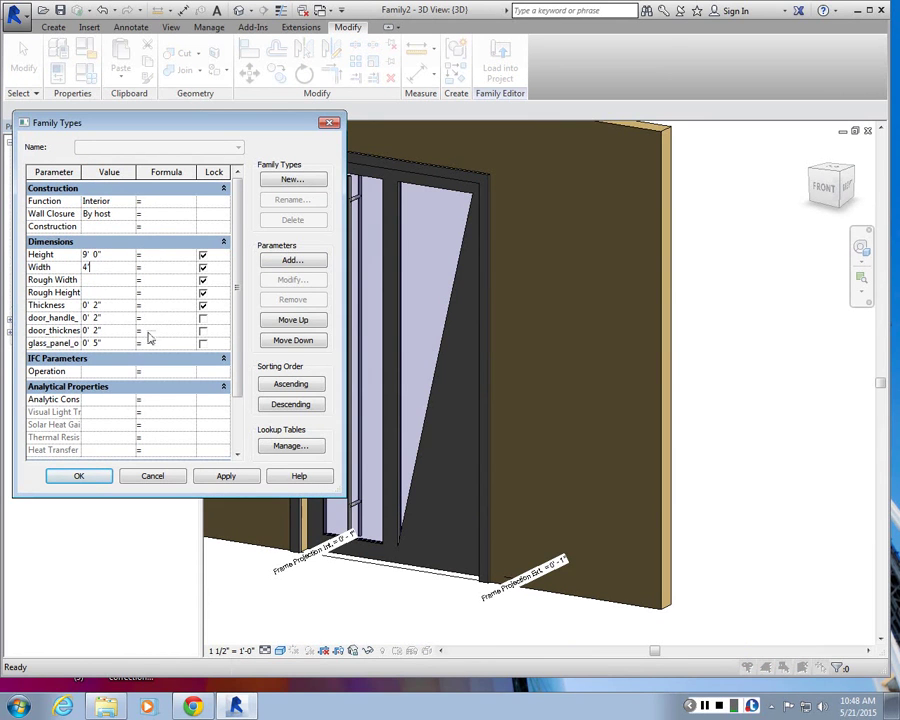
{"action": "left_click", "coordinate": [222, 477]}
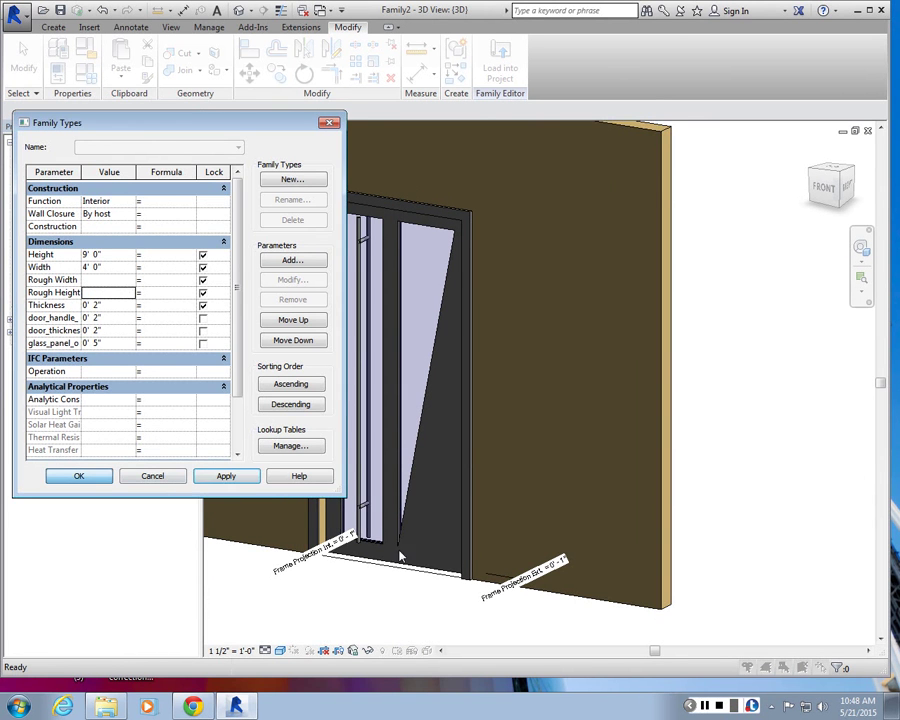
{"action": "key", "text": "Return"}
{"action": "mouse_move", "coordinate": [398, 346]}
{"action": "middle_mouse_down", "text": "shift"}
{"action": "mouse_move", "coordinate": [432, 434]}
{"action": "mouse_move", "coordinate": [581, 391]}
{"action": "mouse_move", "coordinate": [680, 424]}
{"action": "middle_mouse_up", "text": "shift"}
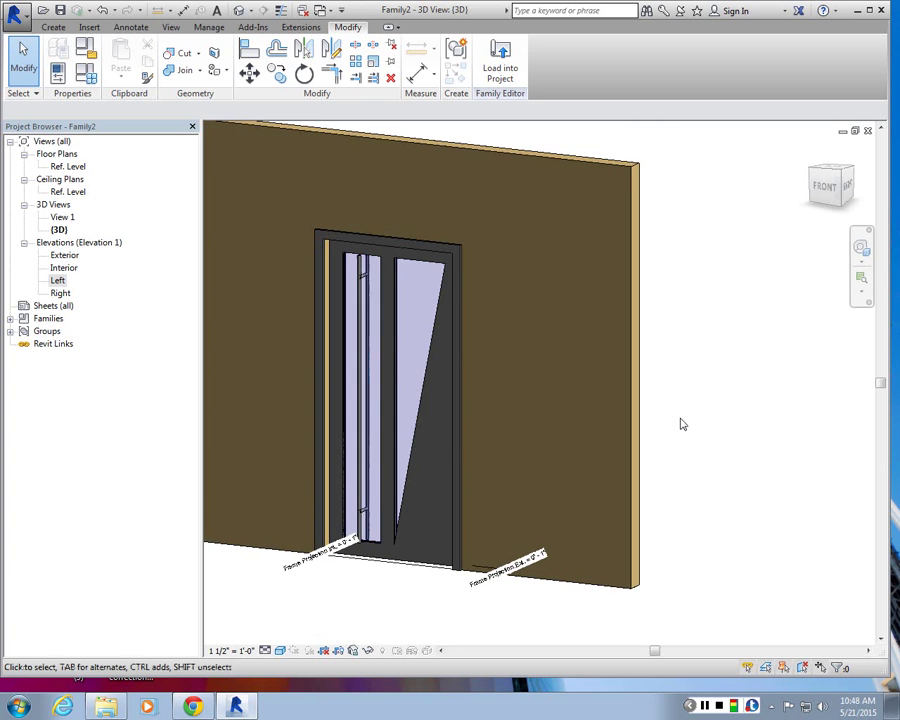
{"action": "scroll", "coordinate": [708, 284], "scroll_direction": "down", "scroll_amount": 1}
{"action": "scroll", "coordinate": [374, 292], "scroll_direction": "up", "scroll_amount": 1}
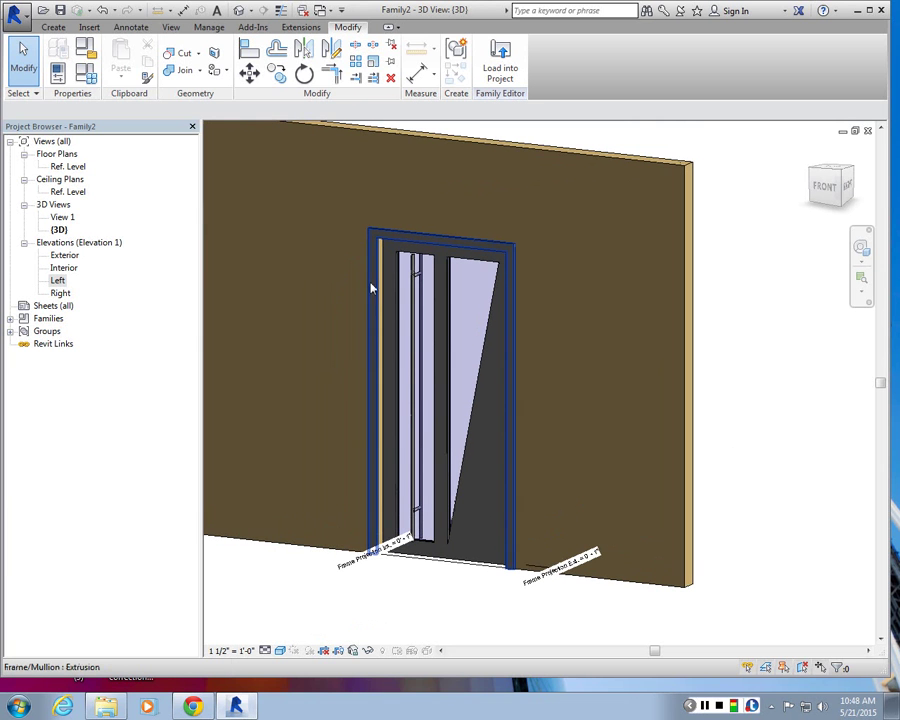
- Create a family type named w4_h10 and set its Height to 10'
{"action": "left_click", "coordinate": [85, 73]}
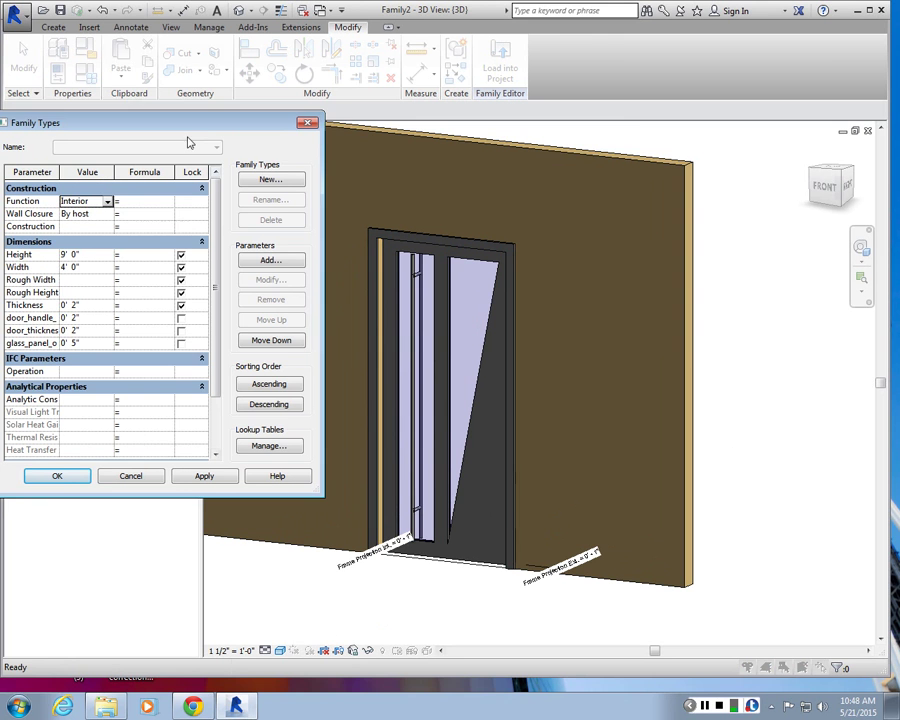
{"action": "left_click_drag", "start_coordinate": [190, 124], "coordinate": [210, 120]}
{"action": "left_click", "coordinate": [291, 175]}
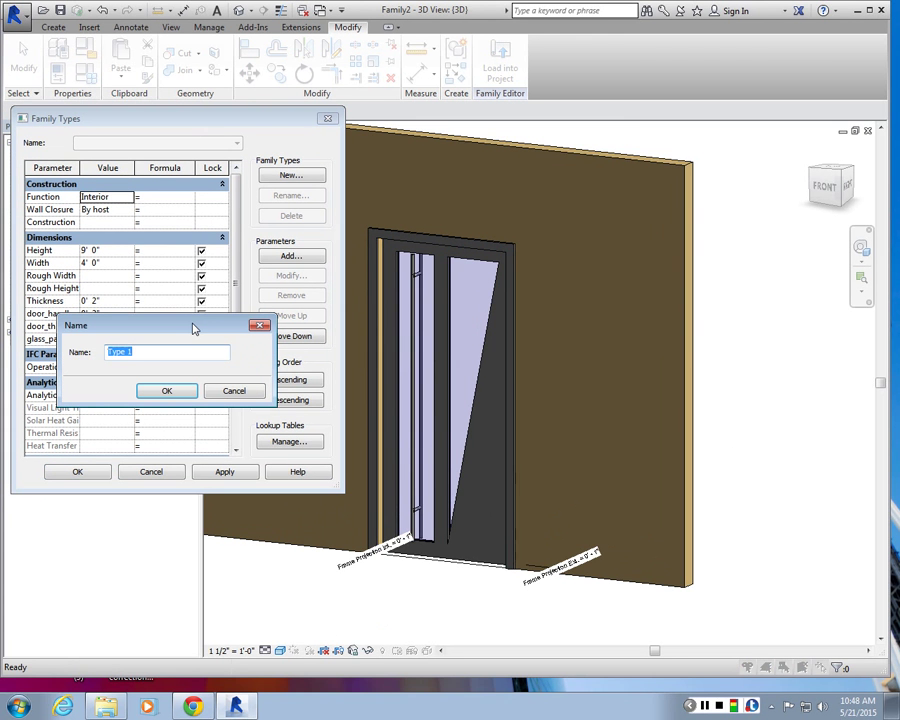
{"action": "type", "text": "w4_h"}
{"action": "left_click", "coordinate": [194, 389]}
{"action": "left_click", "coordinate": [112, 252]}
{"action": "type", "text": "10"}
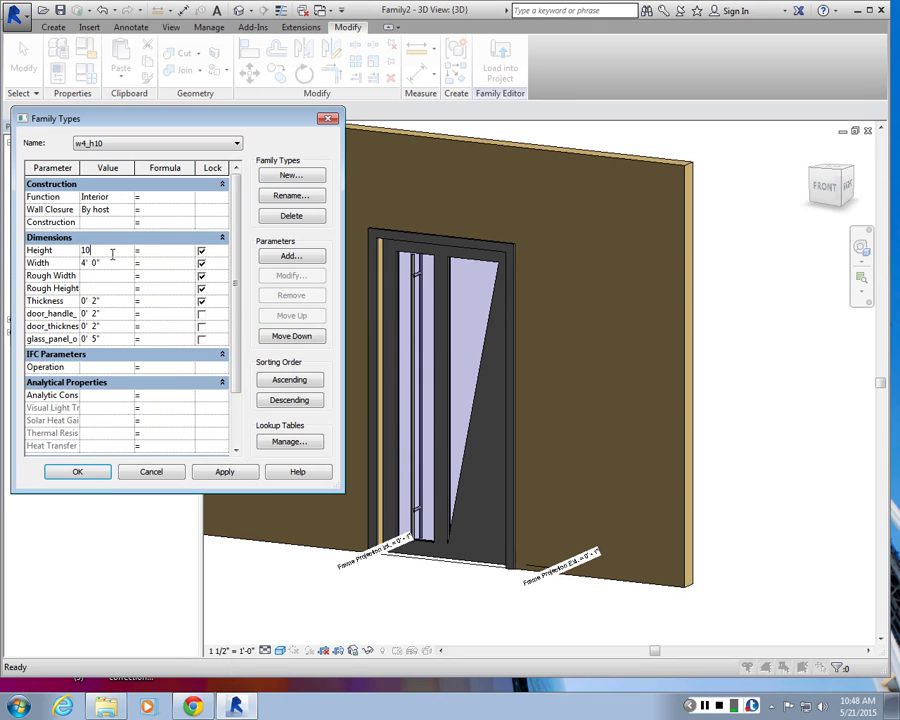
{"action": "key", "text": "Tab"}
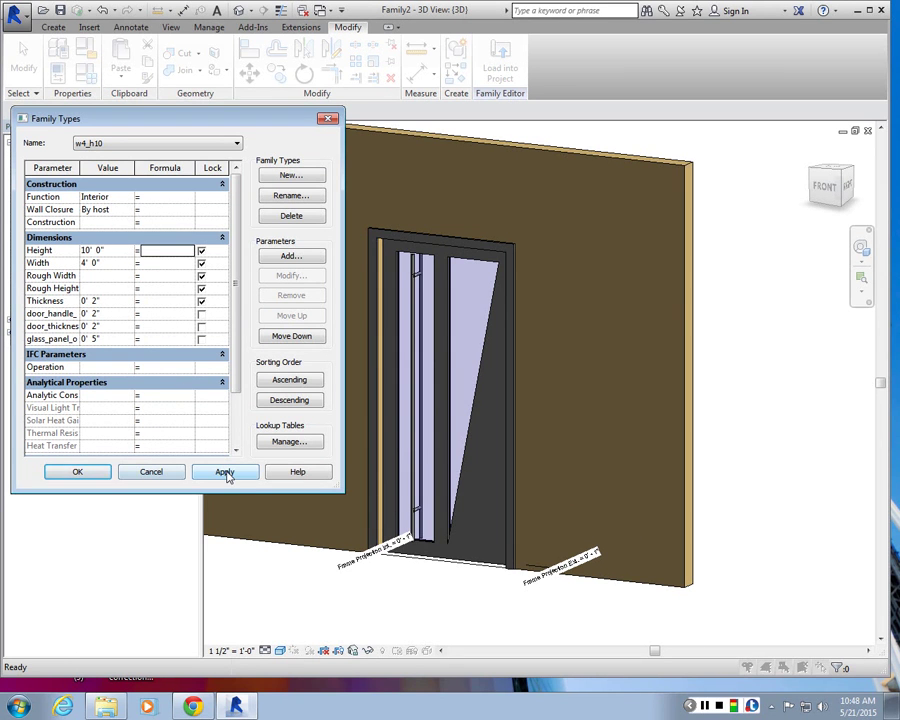
{"action": "left_click", "coordinate": [70, 474]}
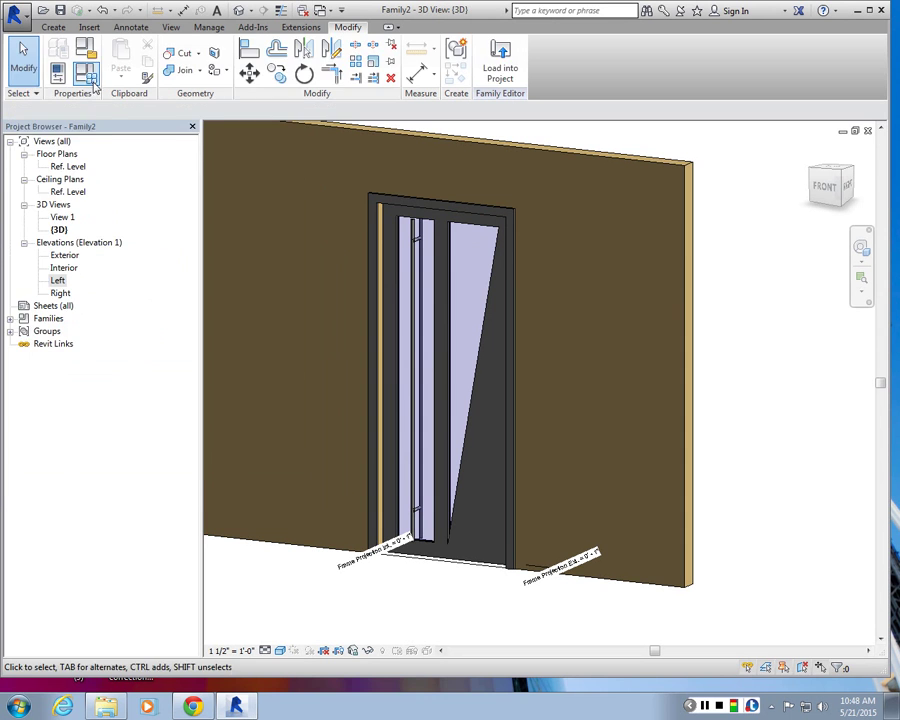
- Create a second family type named w3_h8
{"action": "left_click", "coordinate": [92, 86]}
{"action": "left_click", "coordinate": [90, 145]}
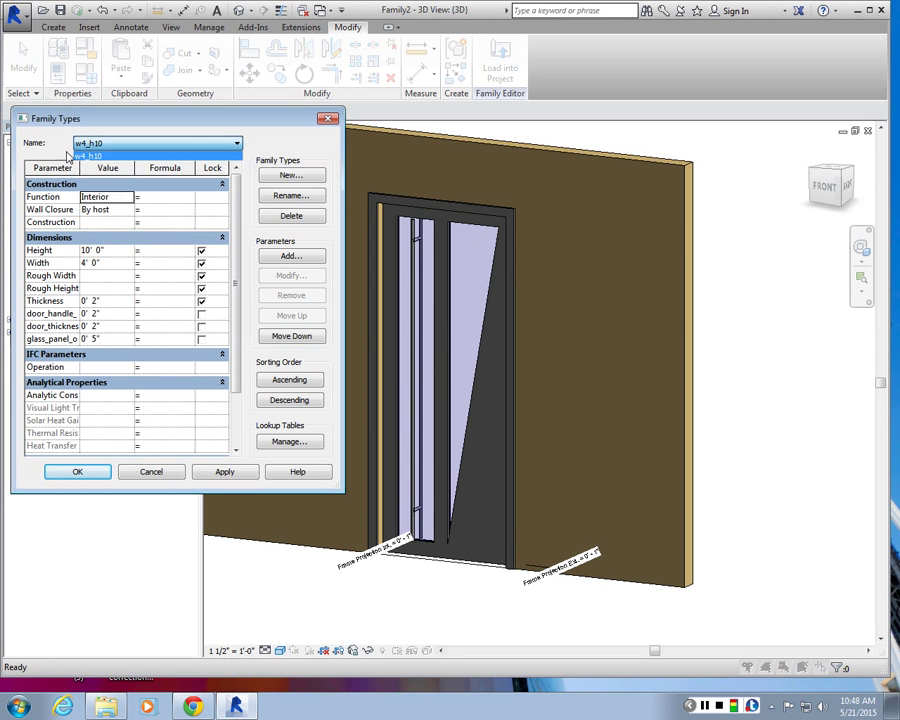
{"action": "left_click", "coordinate": [290, 175]}
{"action": "type", "text": "w"}
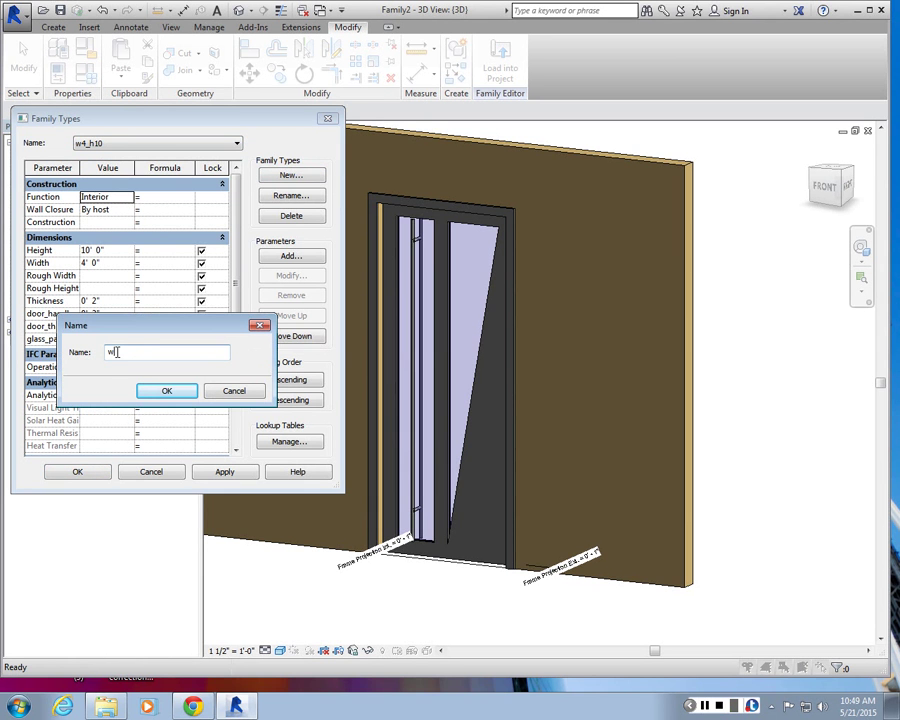
{"action": "type", "text": "3_h8"}
{"action": "left_click", "coordinate": [167, 390]}
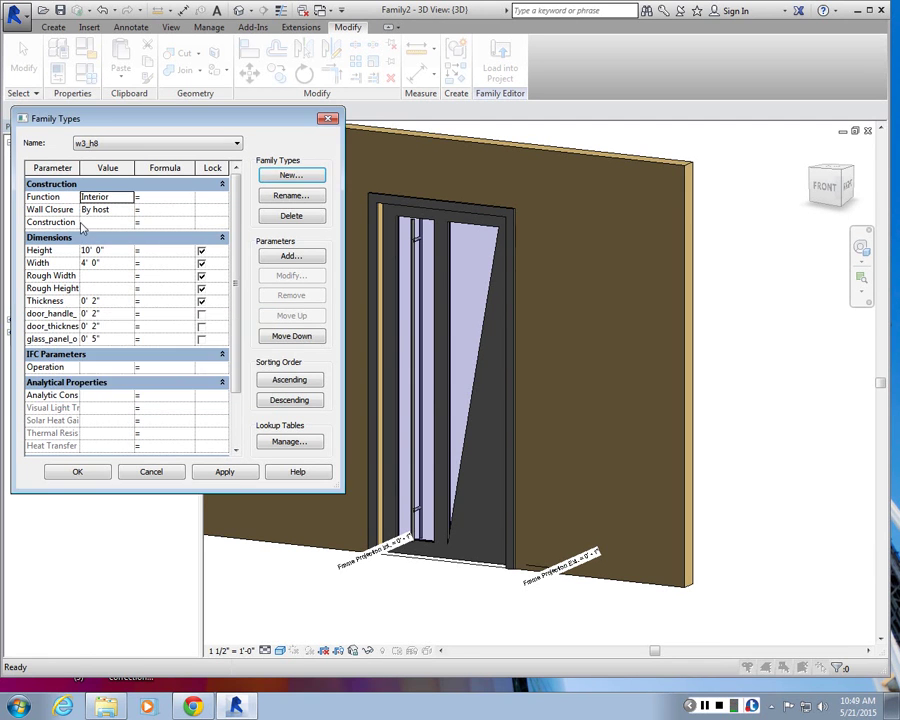
- Set the w3_h8 type's Width to 3', Height to 8' and glass panel parameter to 2", and apply the values to the door
{"action": "left_click", "coordinate": [90, 262]}
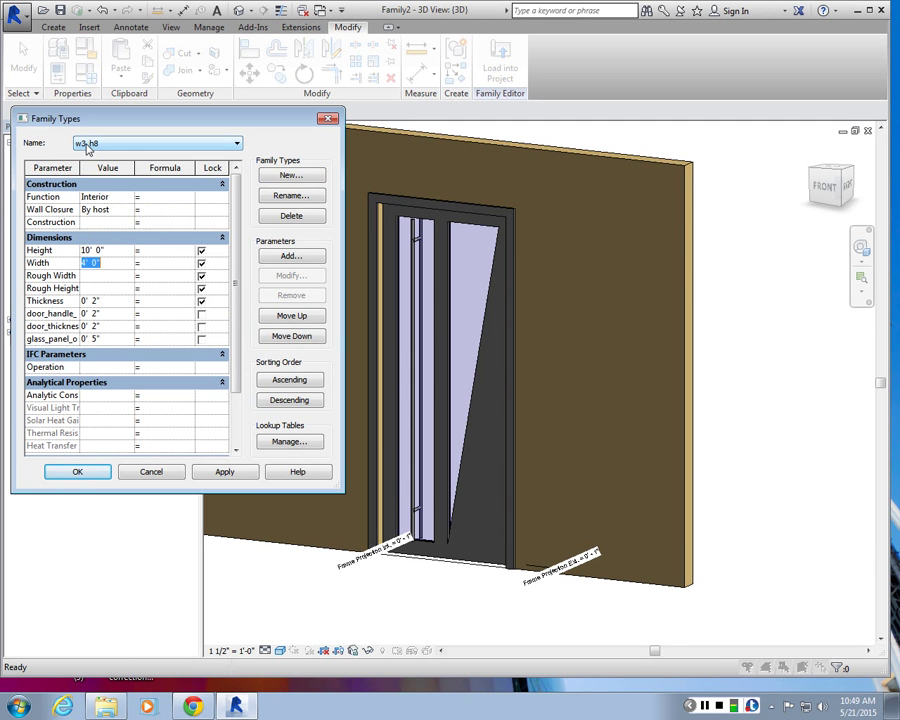
{"action": "type", "text": "3"}
{"action": "key", "text": "Tab"}
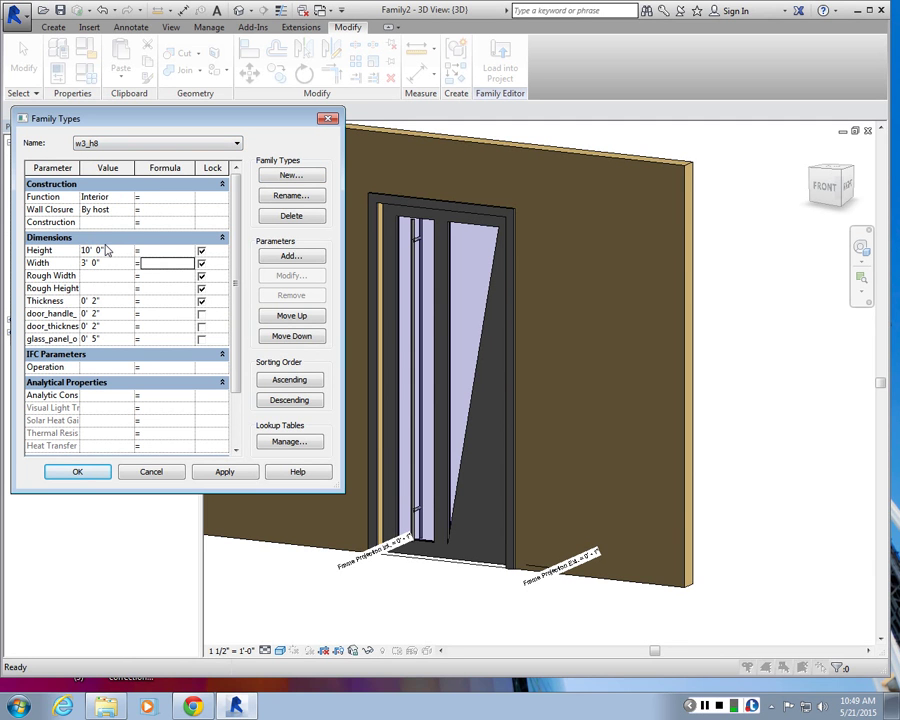
{"action": "left_click", "coordinate": [110, 250]}
{"action": "type", "text": "8"}
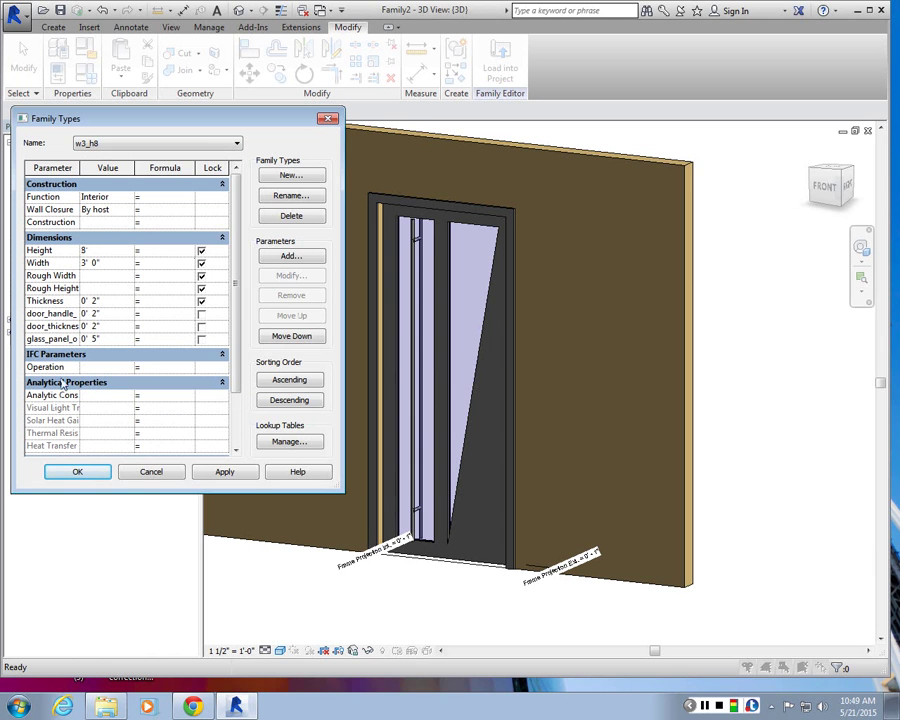
{"action": "left_click", "coordinate": [90, 338]}
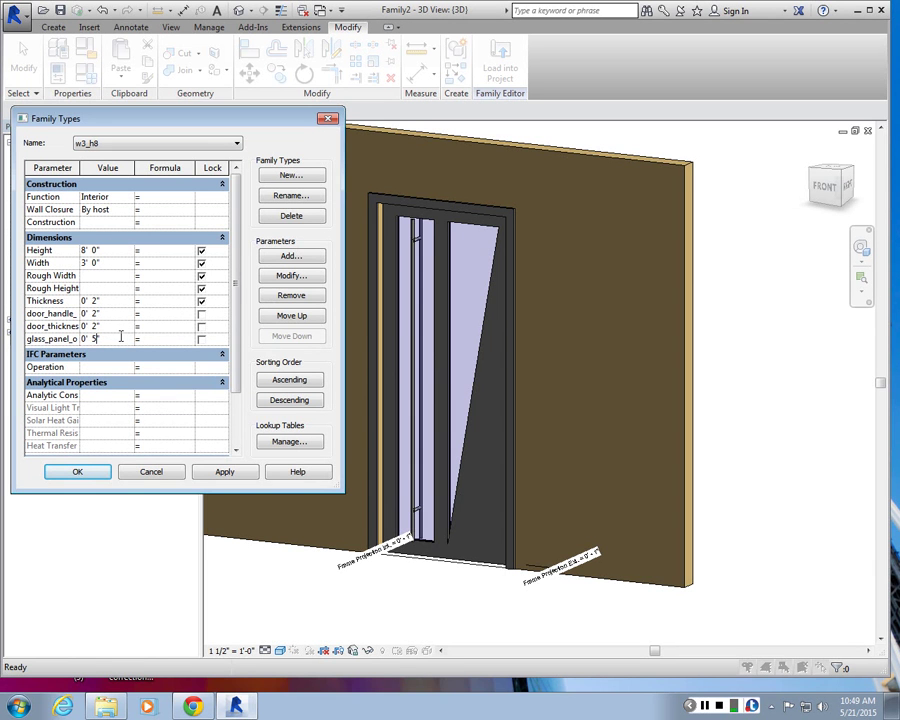
{"action": "left_click", "coordinate": [118, 340]}
{"action": "type", "text": "3"}
{"action": "left_click", "coordinate": [222, 472]}
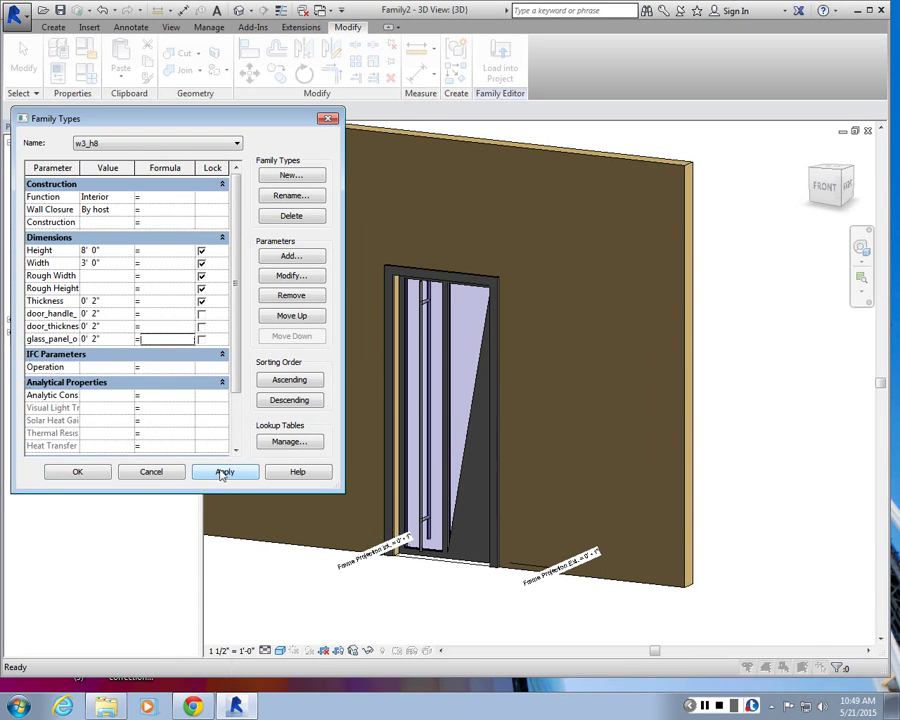
{"action": "left_click", "coordinate": [77, 472]}
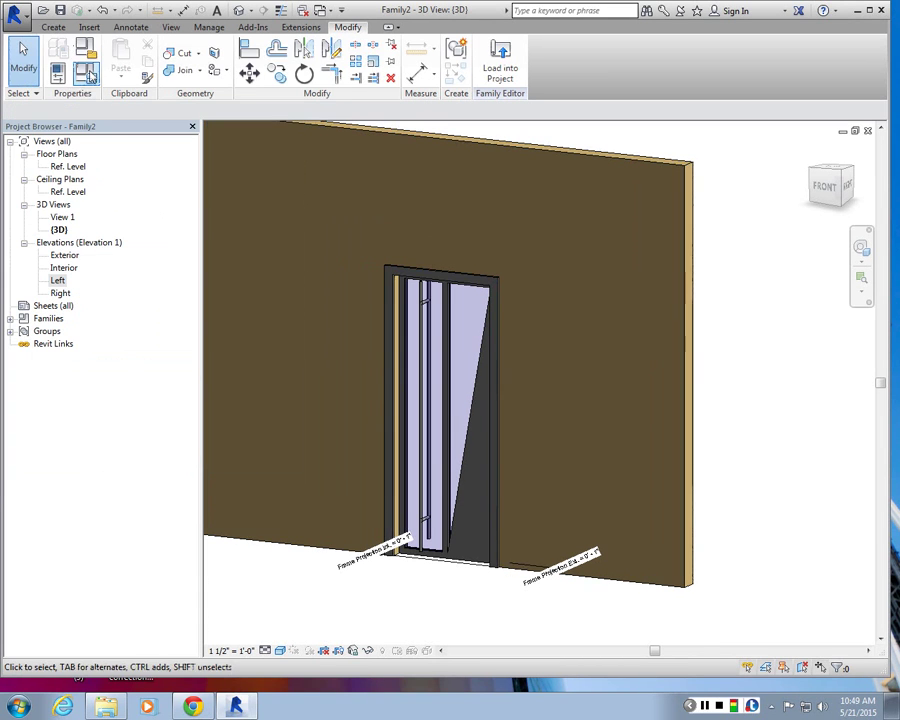
- Test the family types by applying w4_h10 and switching back to w3_h8, checking the door in the 3D view
{"action": "left_click", "coordinate": [89, 74]}
{"action": "left_click", "coordinate": [122, 143]}
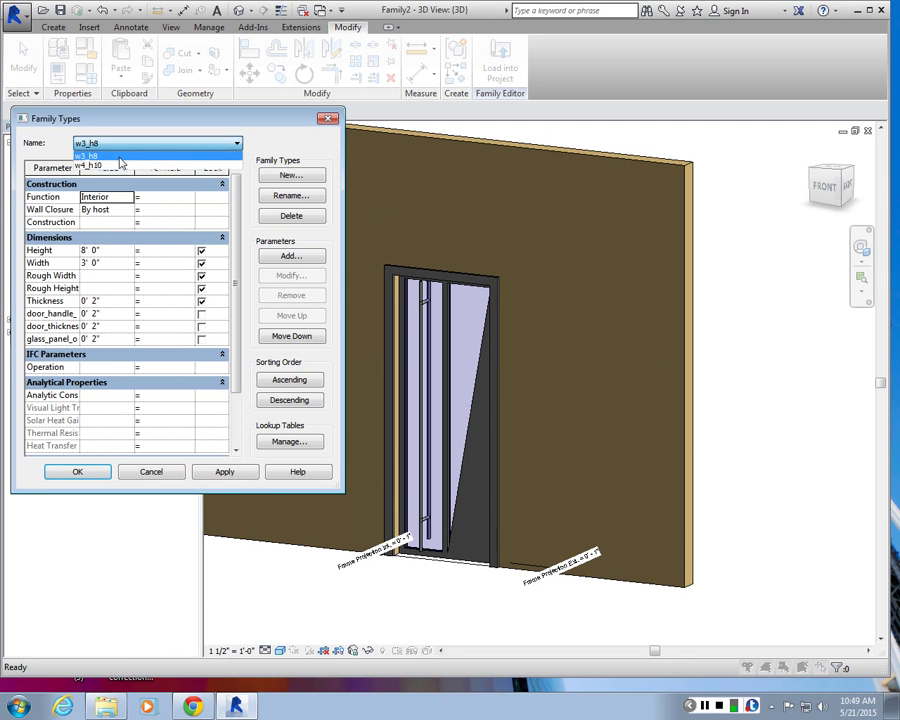
{"action": "left_click", "coordinate": [110, 165]}
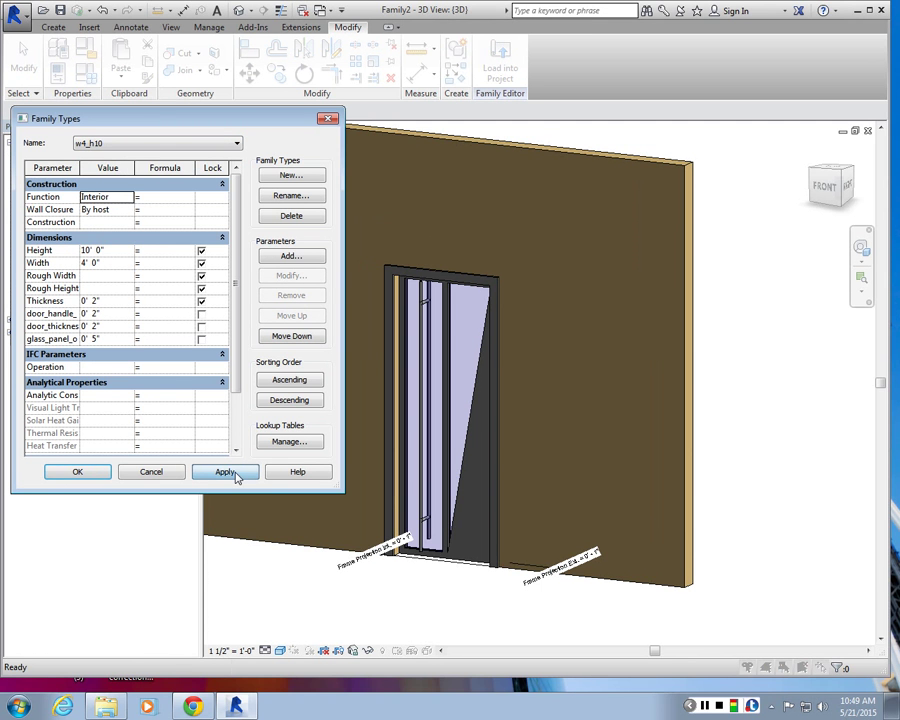
{"action": "left_click", "coordinate": [236, 478]}
{"action": "left_click", "coordinate": [134, 143]}
{"action": "left_click", "coordinate": [120, 155]}
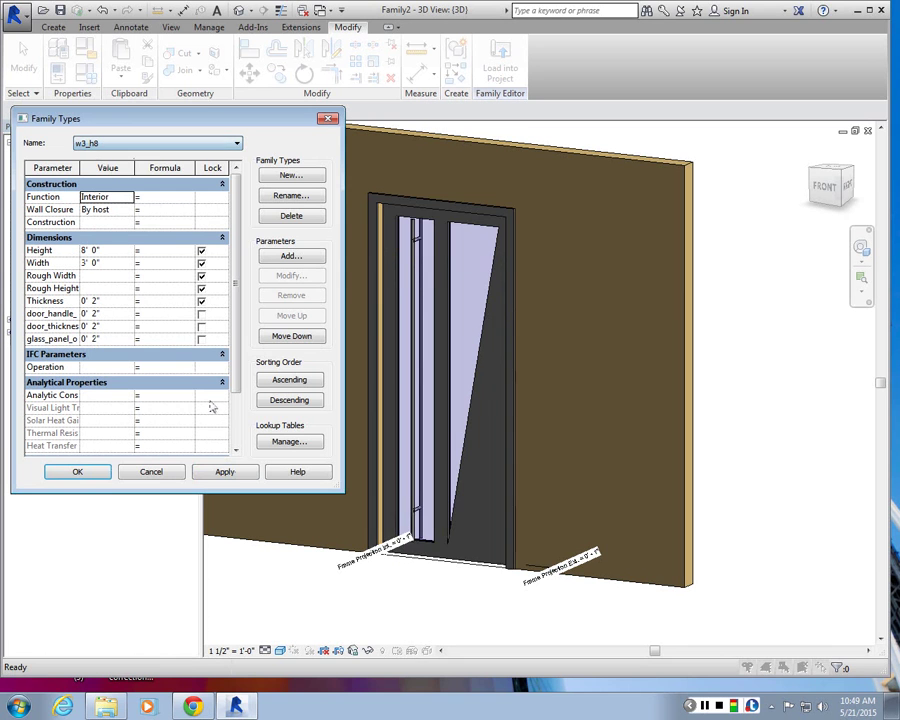
{"action": "left_click", "coordinate": [233, 475]}
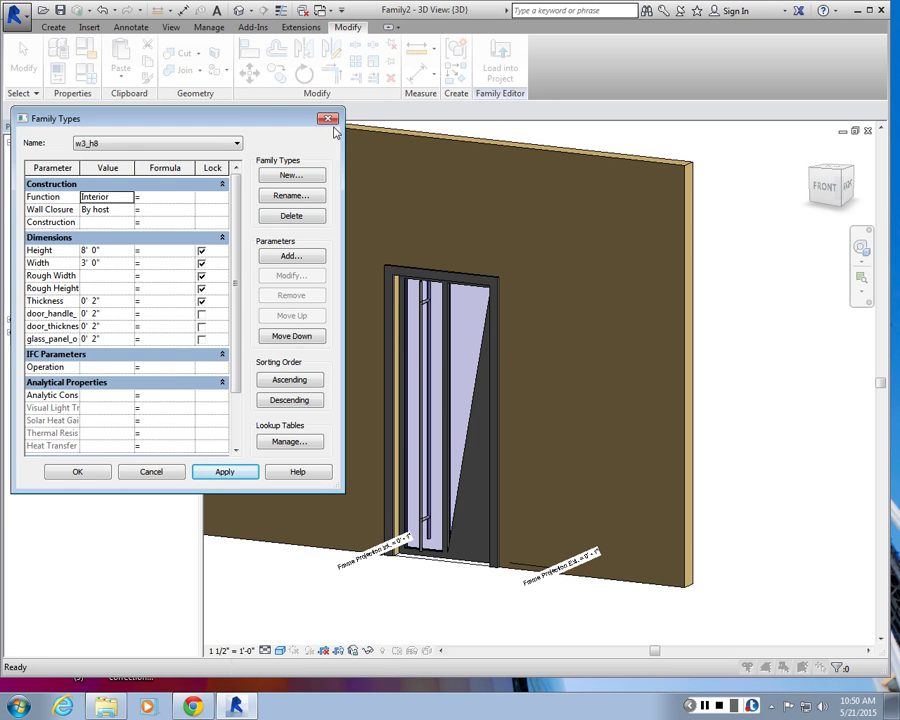
{"action": "key", "text": "Return"}
{"action": "scroll", "coordinate": [328, 281], "scroll_direction": "down", "scroll_amount": 2}
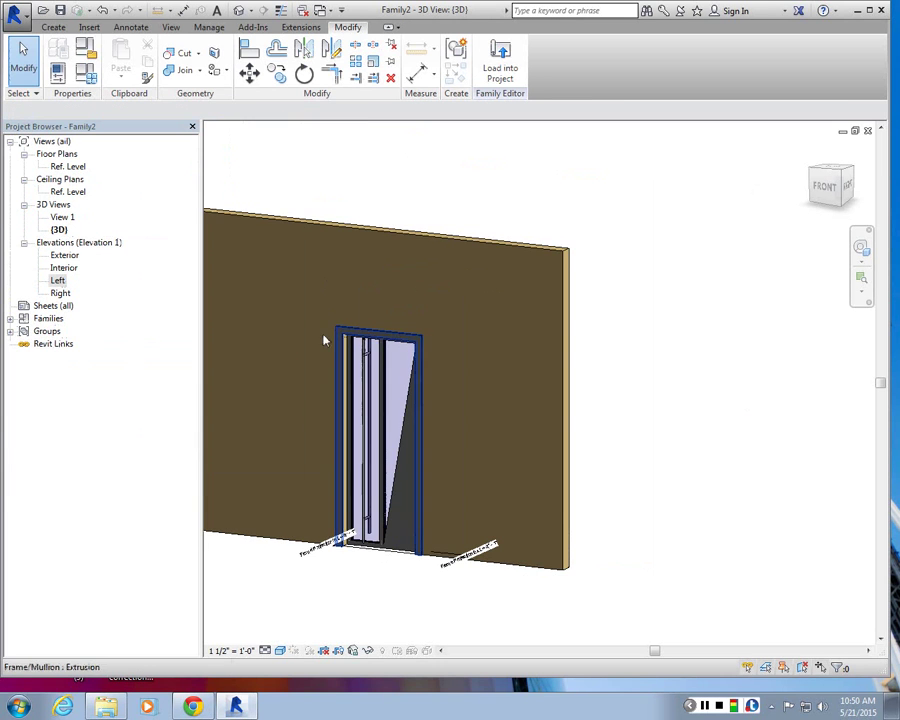
- Save the door family on the Desktop as room_door
{"action": "left_click", "coordinate": [60, 10]}
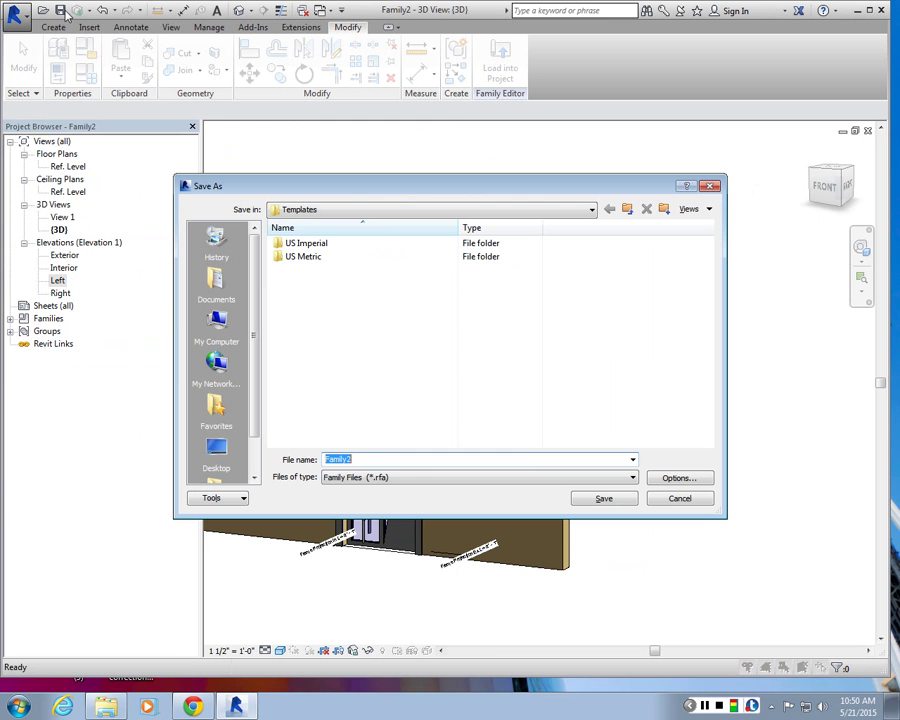
{"action": "left_click", "coordinate": [216, 450]}
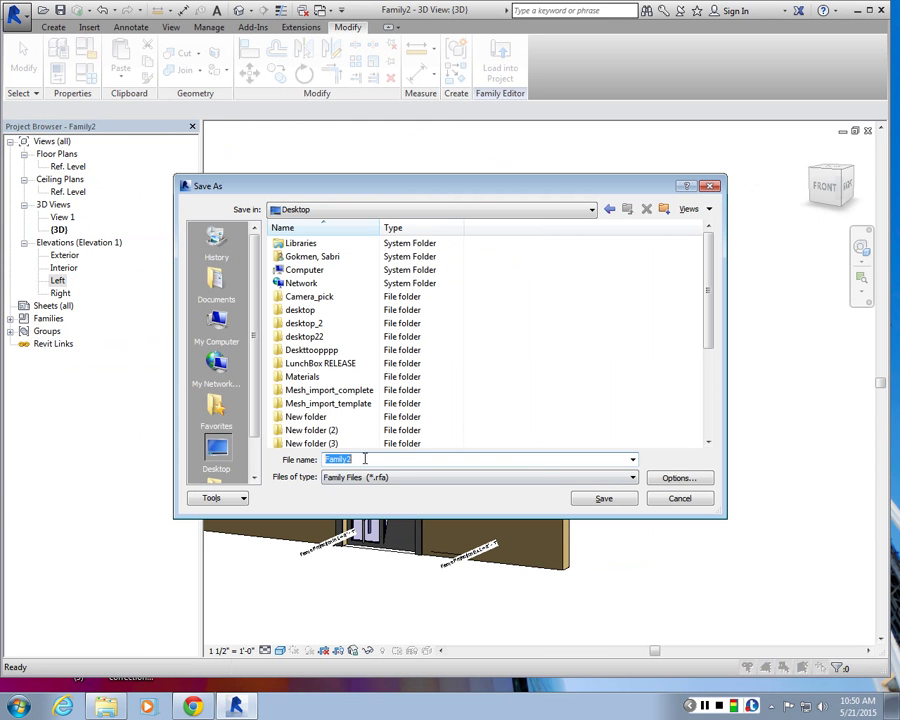
{"action": "type", "text": "door"}
{"action": "key", "text": "BackSpace"}
{"action": "key", "text": "BackSpace"}
{"action": "key", "text": "BackSpace"}
{"action": "type", "text": "cu"}
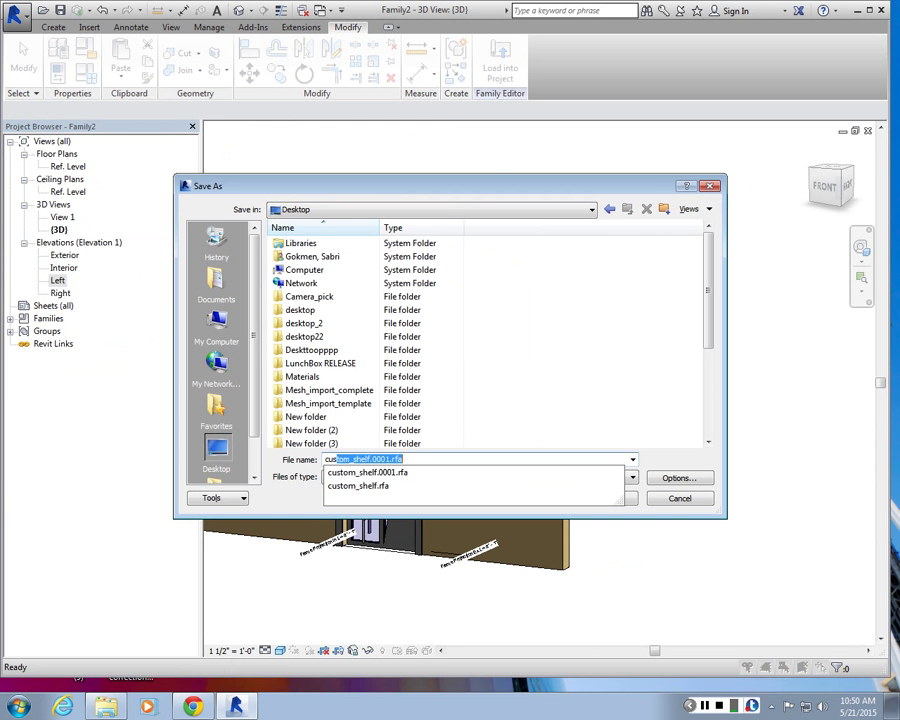
{"action": "key", "text": "BackSpace"}
{"action": "key", "text": "BackSpace"}
{"action": "key", "text": "BackSpace"}
{"action": "type", "text": "room_"}
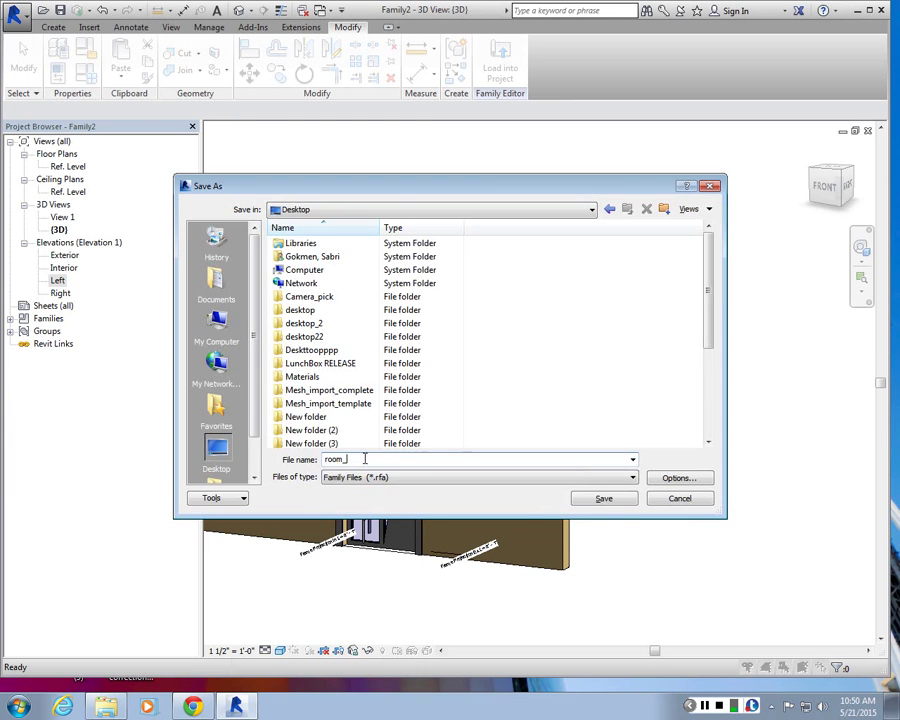
{"action": "key", "text": "Return"}
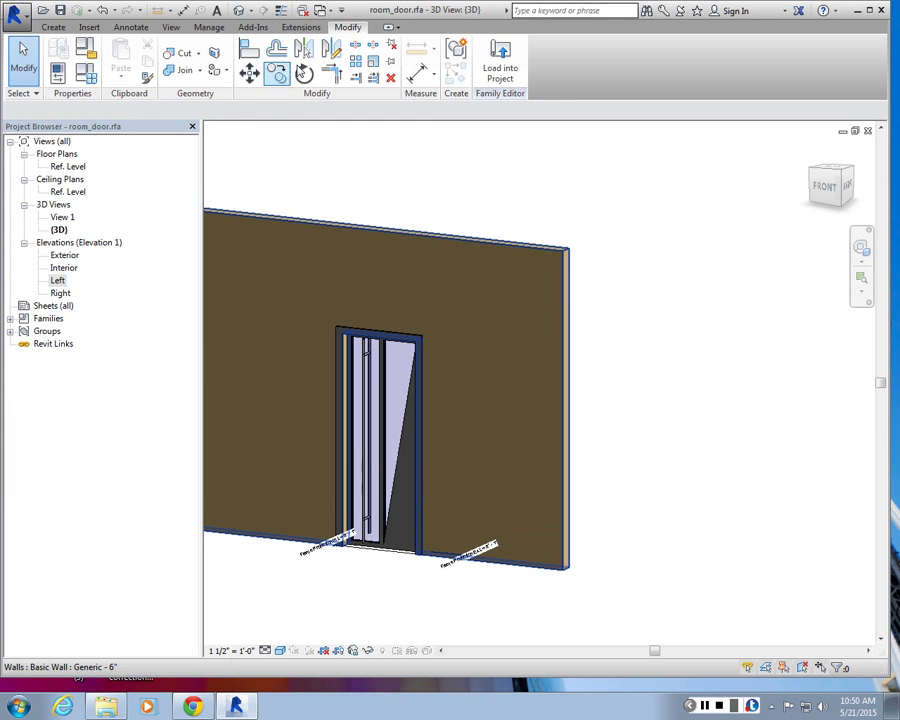
- Load the door family into the hotel.rvt project and open the Level 1 floor plan at the guest rooms' entrance doors
{"action": "left_click", "coordinate": [515, 62]}
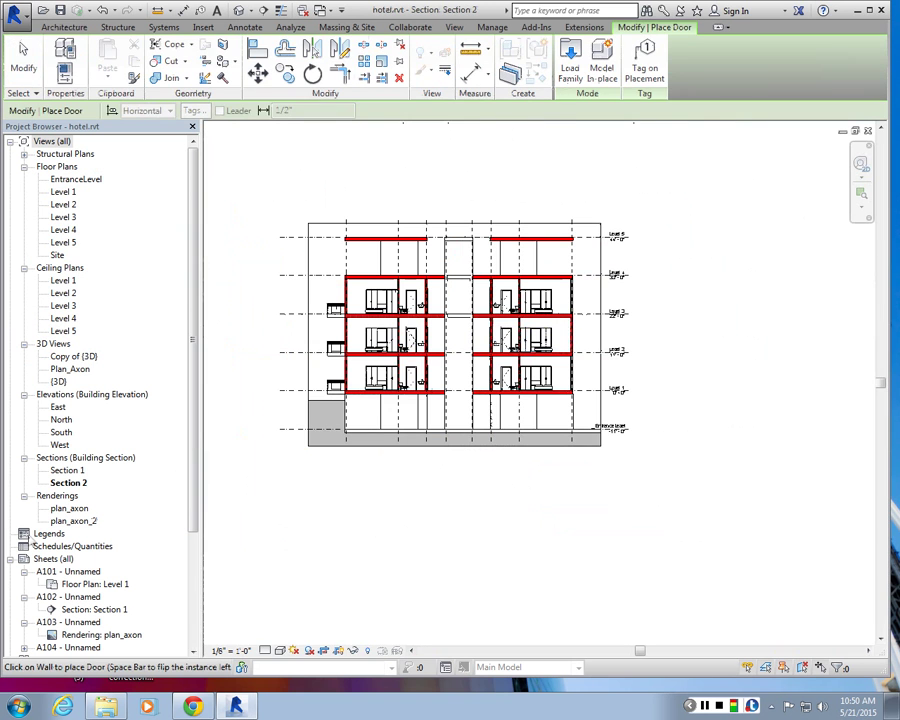
{"action": "left_click", "coordinate": [62, 193]}
{"action": "double_click", "coordinate": [62, 195]}
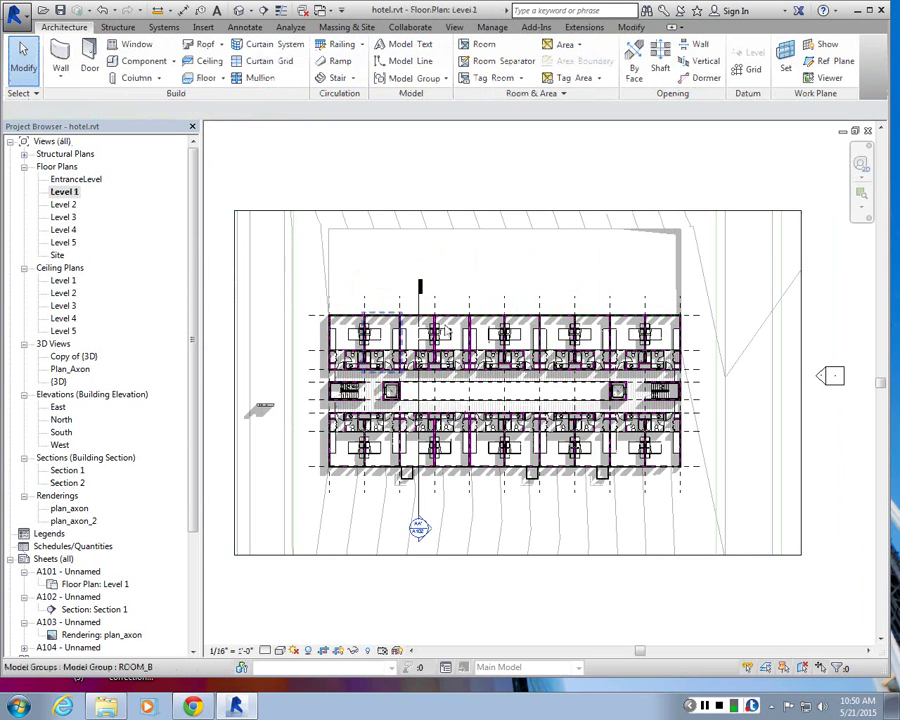
{"action": "scroll", "coordinate": [516, 320], "scroll_direction": "up", "scroll_amount": 5}
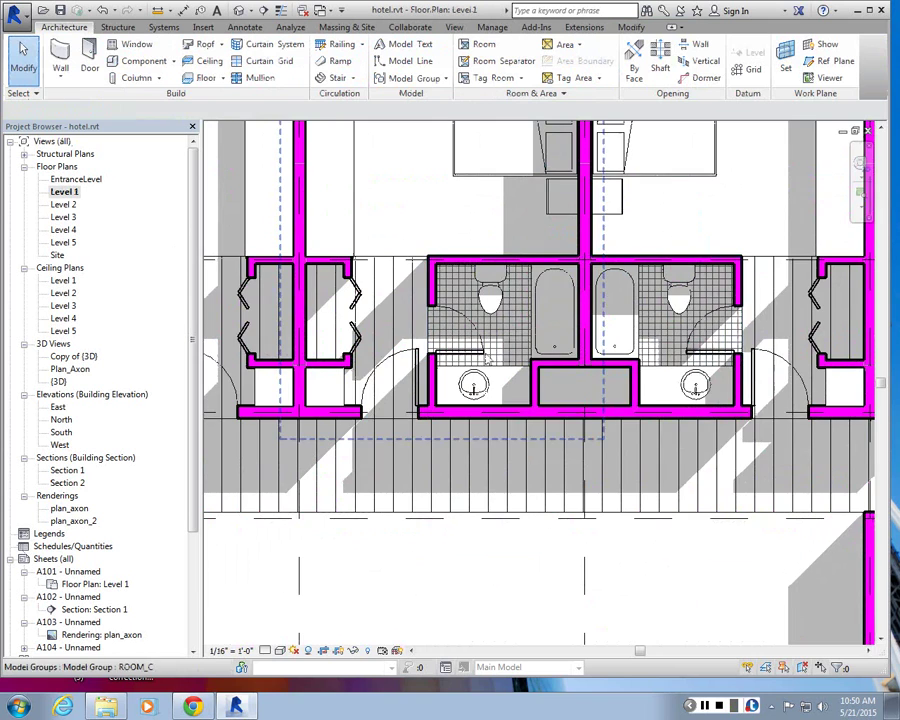
{"action": "scroll", "coordinate": [410, 352], "scroll_direction": "up", "scroll_amount": 3}
{"action": "scroll", "coordinate": [414, 356], "scroll_direction": "down", "scroll_amount": 6}
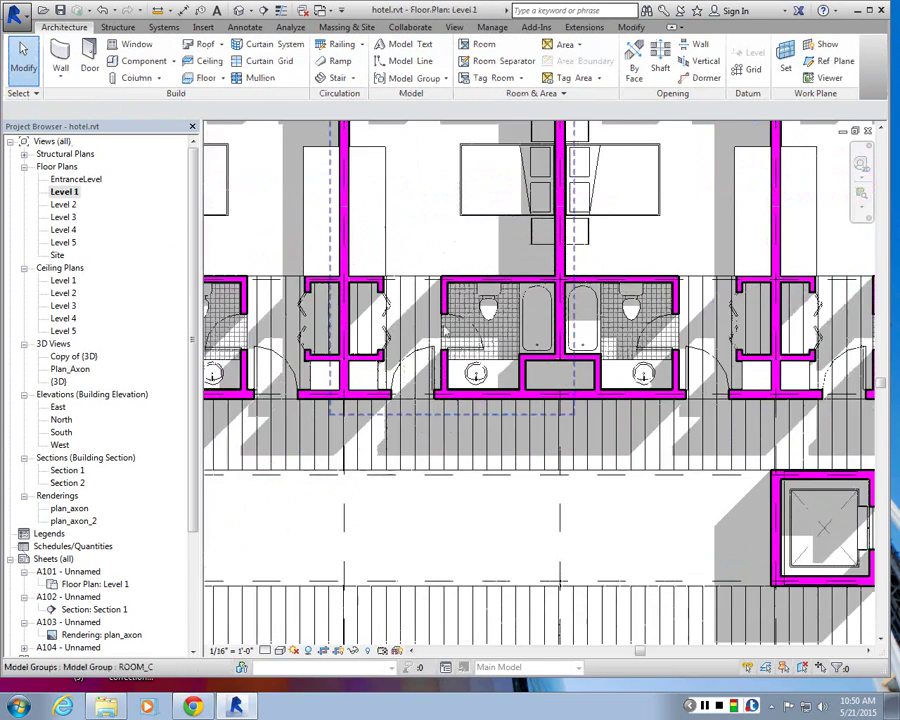
- Open the ROOM_C model group on Level 1 for group editing
{"action": "scroll", "coordinate": [452, 280], "scroll_direction": "up", "scroll_amount": 2}
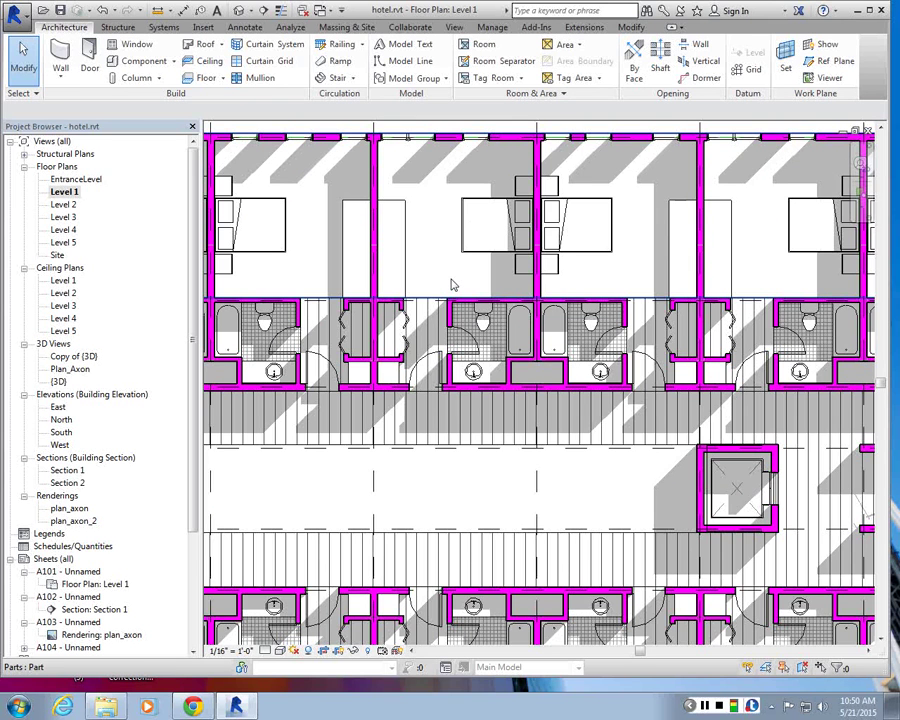
{"action": "left_click", "coordinate": [514, 306]}
{"action": "scroll", "coordinate": [499, 262], "scroll_direction": "up", "scroll_amount": 3}
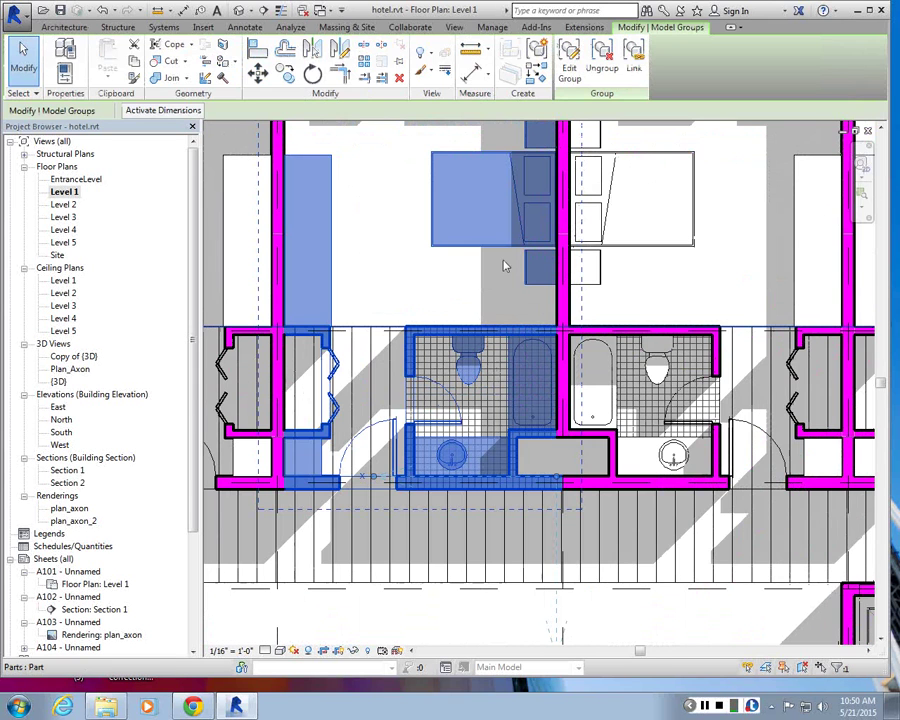
{"action": "left_click", "coordinate": [569, 62]}
- Display the element properties and change the ROOM_C entrance door from the corridor to room_door type w4_h10
{"action": "left_click", "coordinate": [393, 420]}
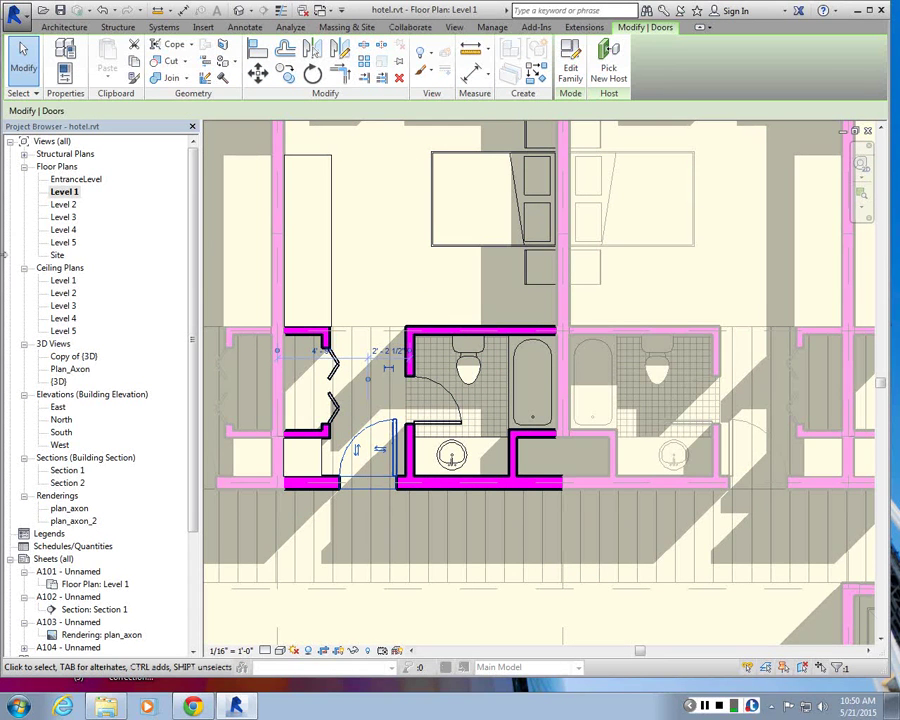
{"action": "left_click", "coordinate": [455, 28]}
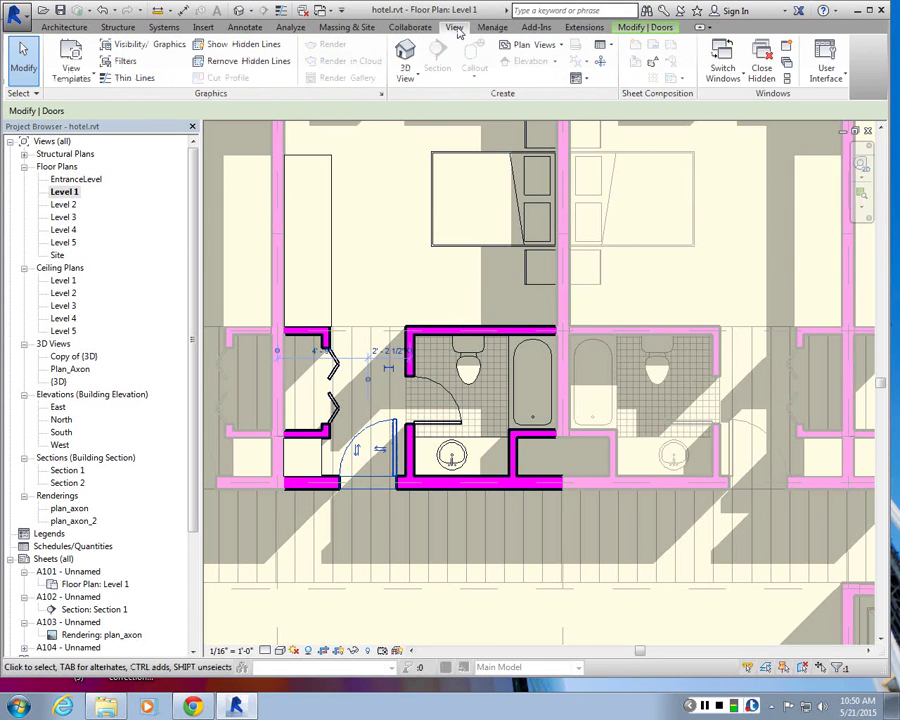
{"action": "left_click", "coordinate": [826, 66]}
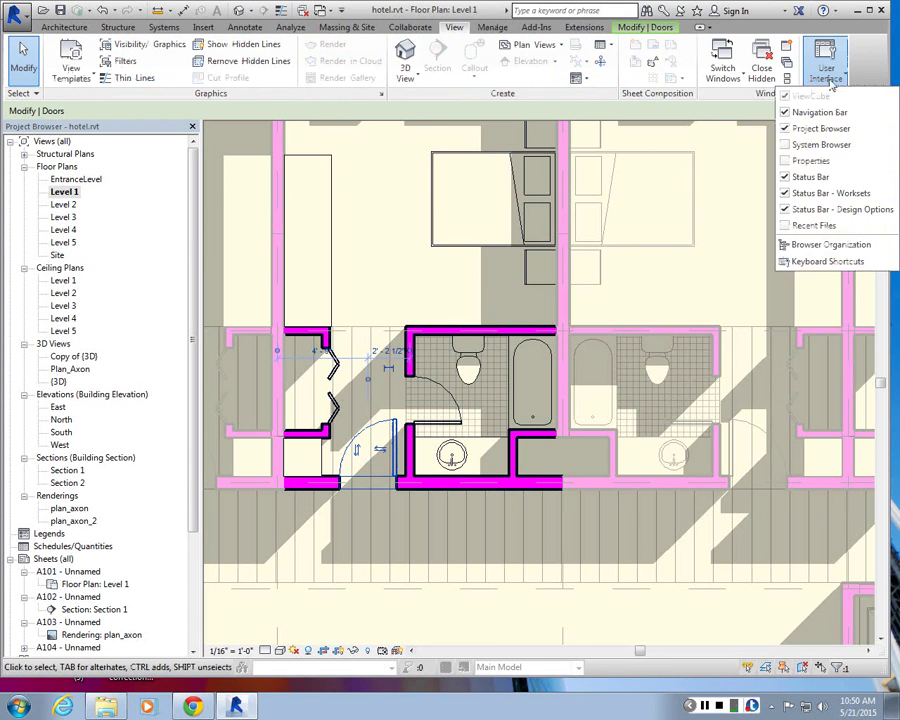
{"action": "left_click", "coordinate": [810, 160]}
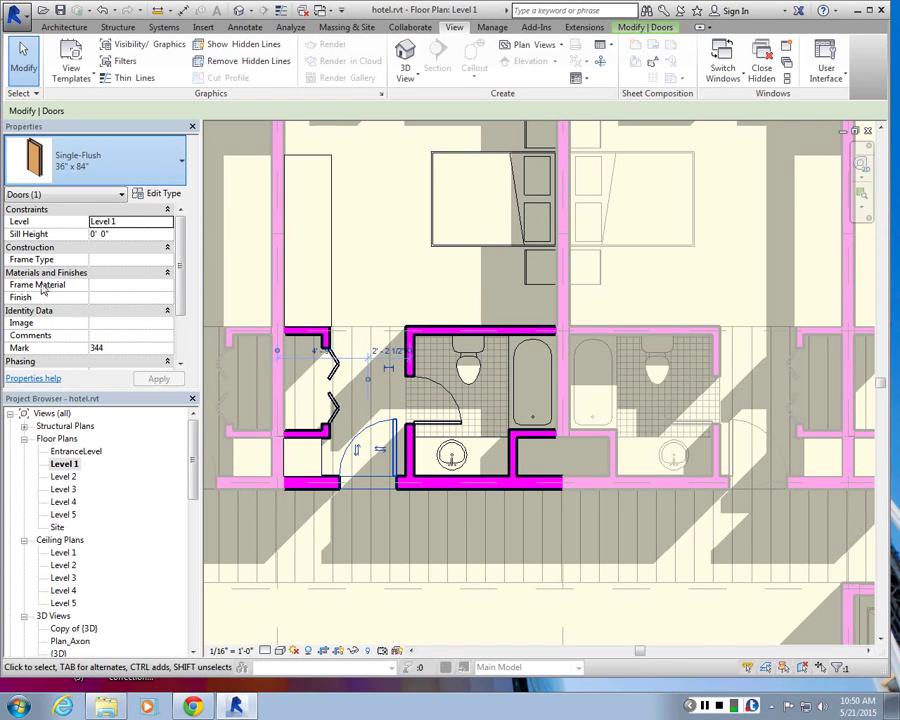
{"action": "left_click", "coordinate": [46, 288]}
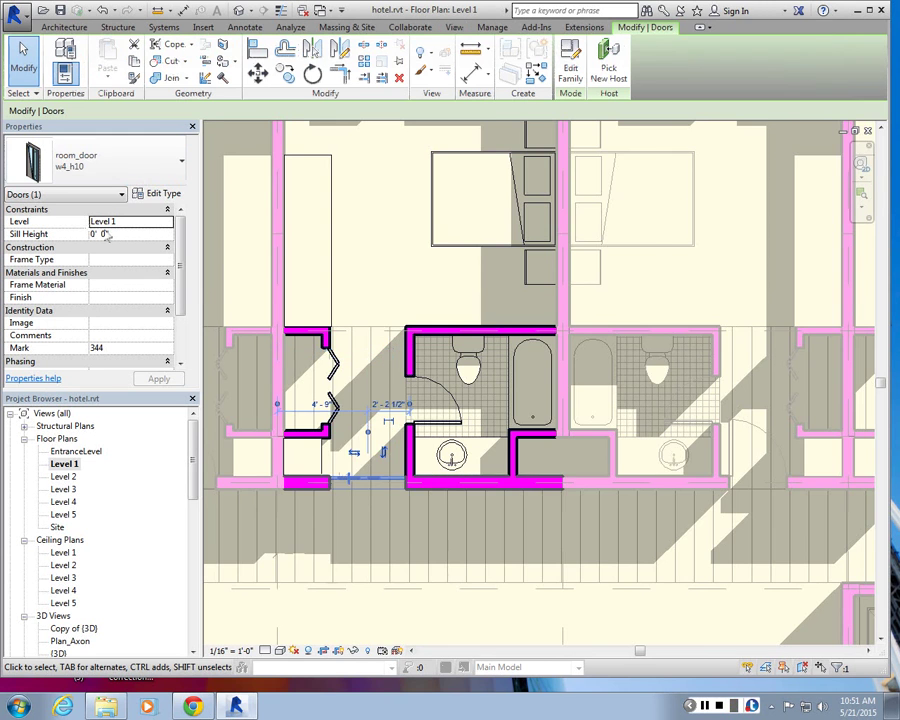
- Change the ROOM_C bathroom door to room_door type w3_h8 and finish editing the group
{"action": "scroll", "coordinate": [366, 488], "scroll_direction": "up", "scroll_amount": 5}
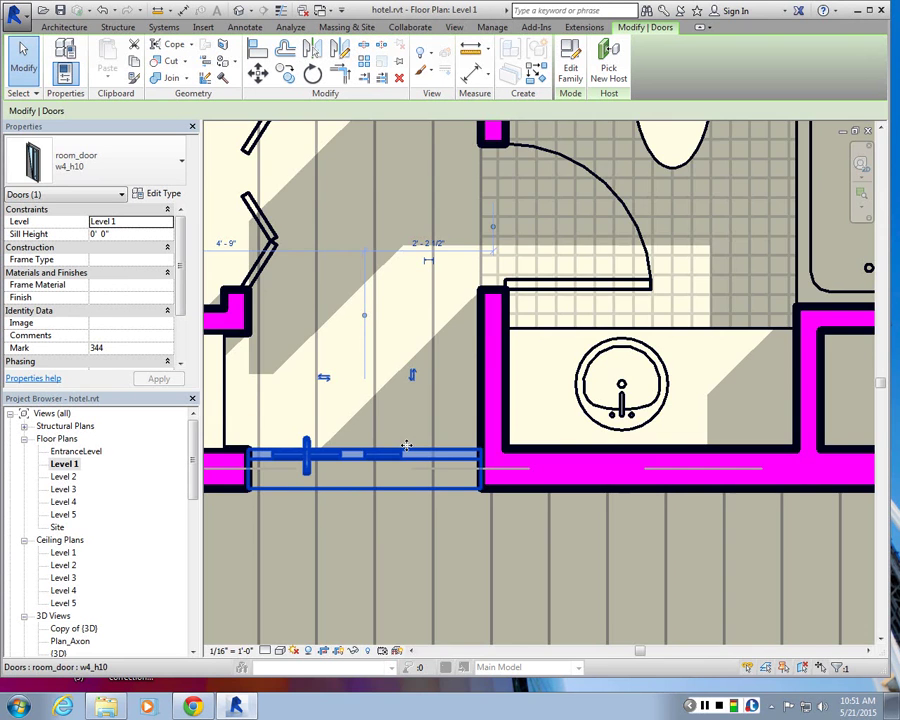
{"action": "scroll", "coordinate": [504, 372], "scroll_direction": "down", "scroll_amount": 4}
{"action": "left_click", "coordinate": [498, 330]}
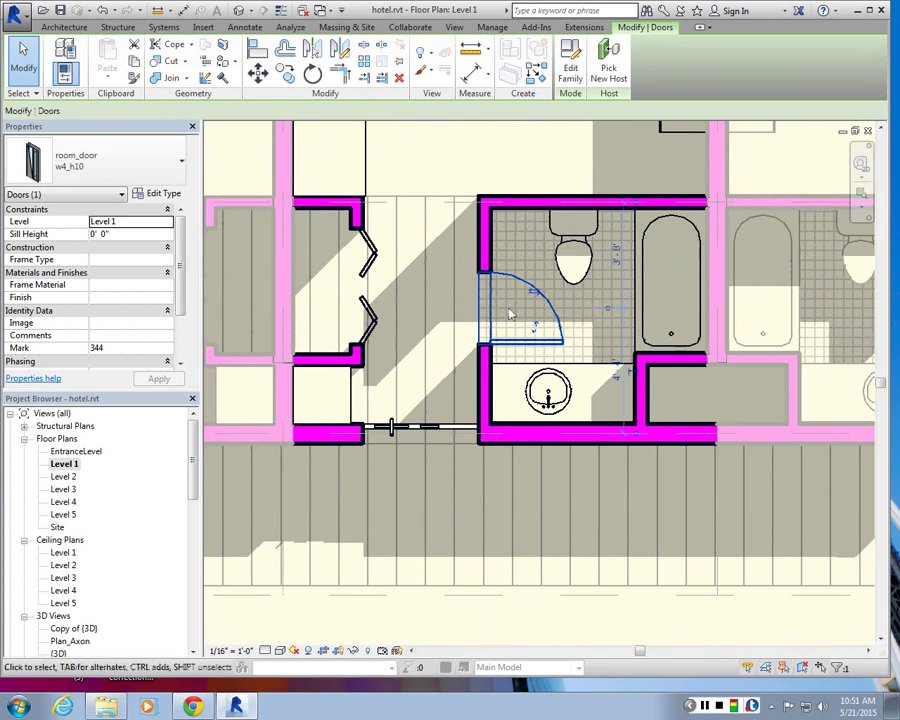
{"action": "scroll", "coordinate": [508, 295], "scroll_direction": "up", "scroll_amount": 2}
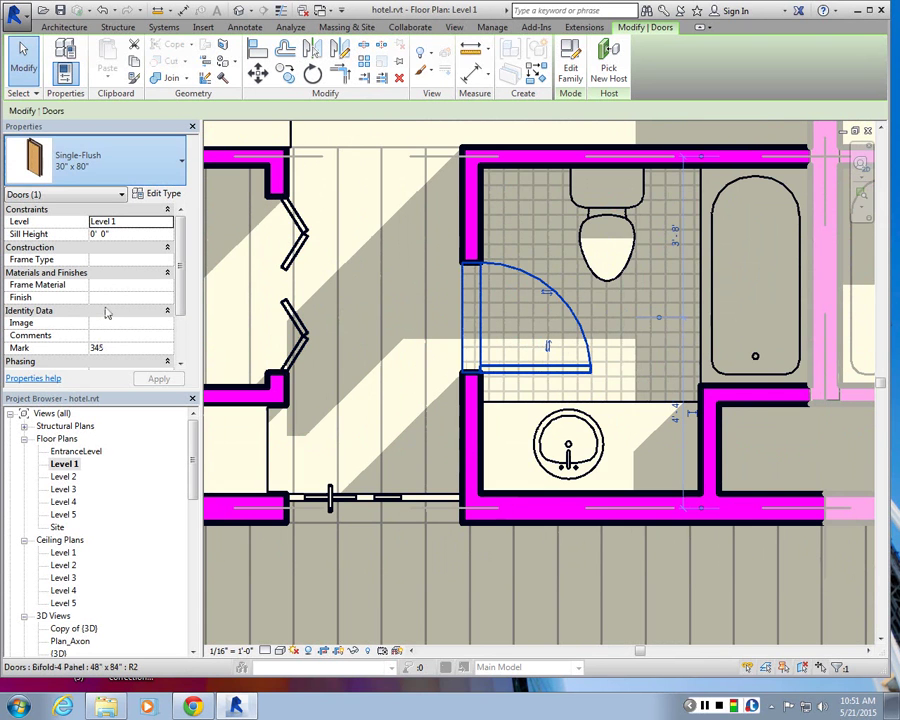
{"action": "left_click", "coordinate": [100, 134]}
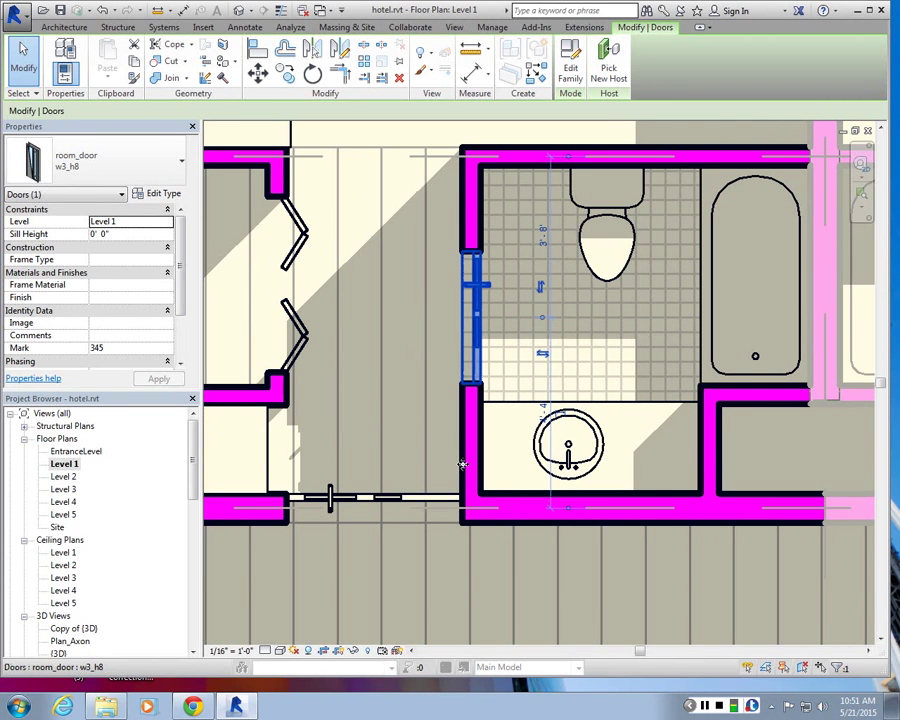
{"action": "left_click", "coordinate": [363, 359]}
{"action": "scroll", "coordinate": [363, 365], "scroll_direction": "down", "scroll_amount": 5}
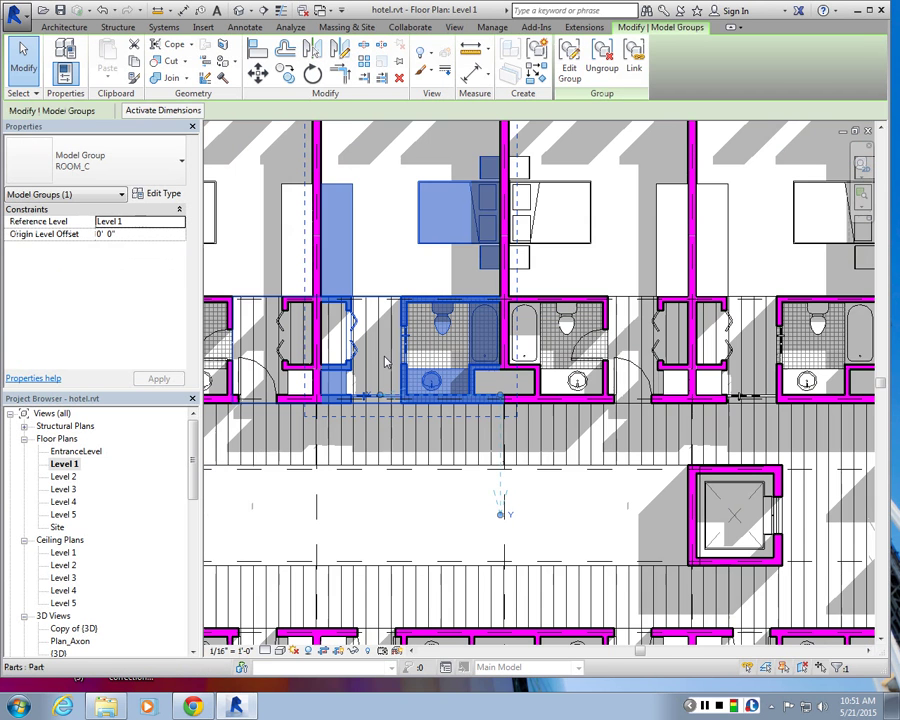
{"action": "left_click", "coordinate": [436, 510]}
{"action": "scroll", "coordinate": [436, 512], "scroll_direction": "down", "scroll_amount": 2}
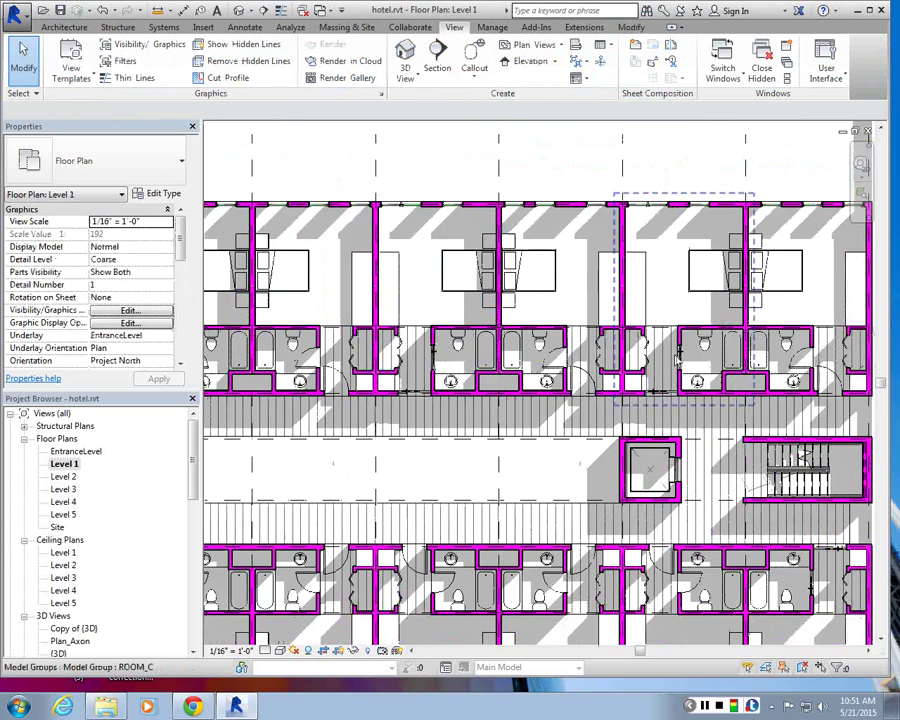
- Check the entrance and bathroom doors of the ROOM_C rooms along the corridor in the Level 1 plan
{"action": "scroll", "coordinate": [414, 403], "scroll_direction": "up", "scroll_amount": 3}
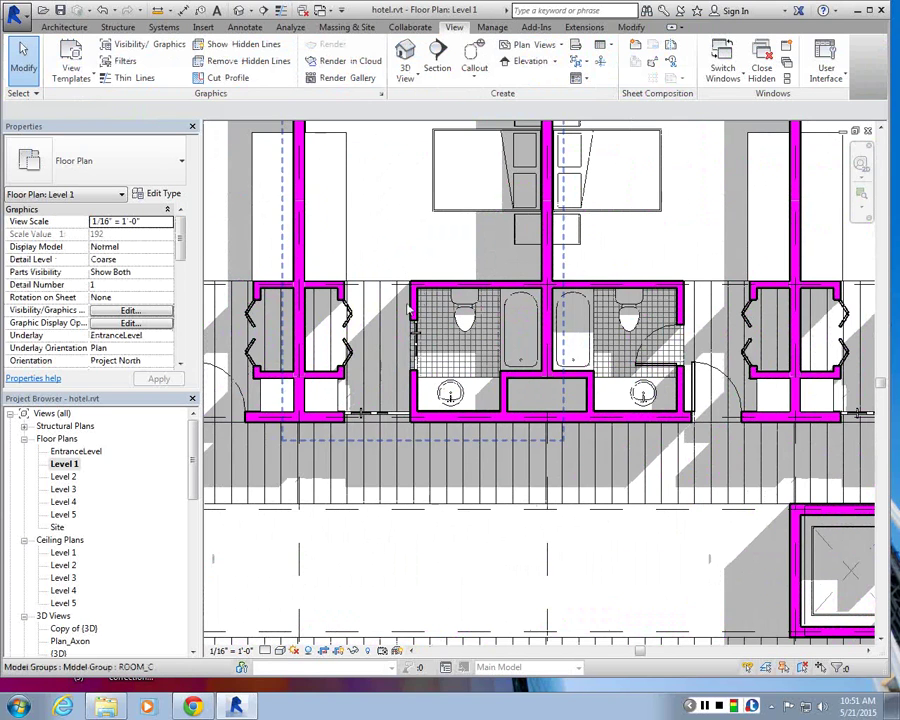
{"action": "left_click", "coordinate": [402, 383]}
{"action": "left_click", "coordinate": [450, 520]}
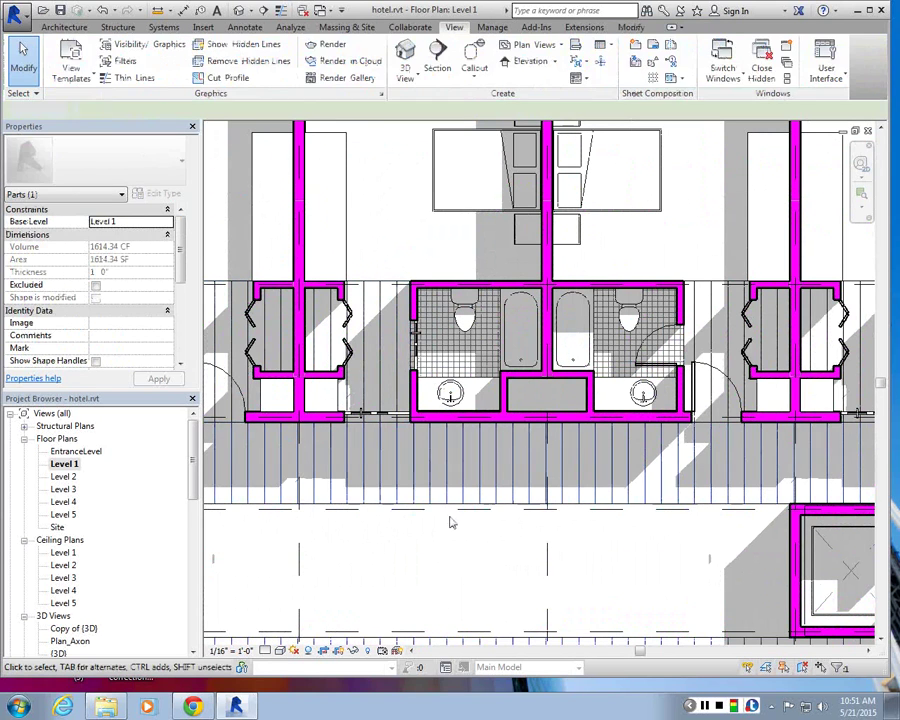
{"action": "left_click", "coordinate": [438, 427]}
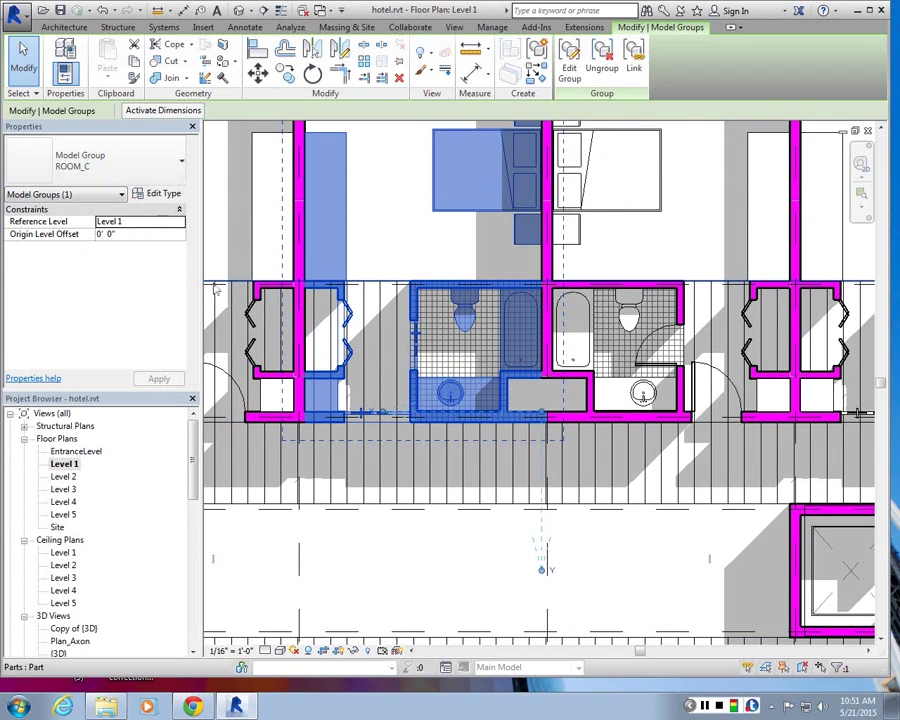
{"action": "key", "text": "Escape"}
{"action": "scroll", "coordinate": [490, 370], "scroll_direction": "down", "scroll_amount": 3}
{"action": "scroll", "coordinate": [638, 397], "scroll_direction": "up", "scroll_amount": 2}
{"action": "scroll", "coordinate": [638, 397], "scroll_direction": "up", "scroll_amount": 2}
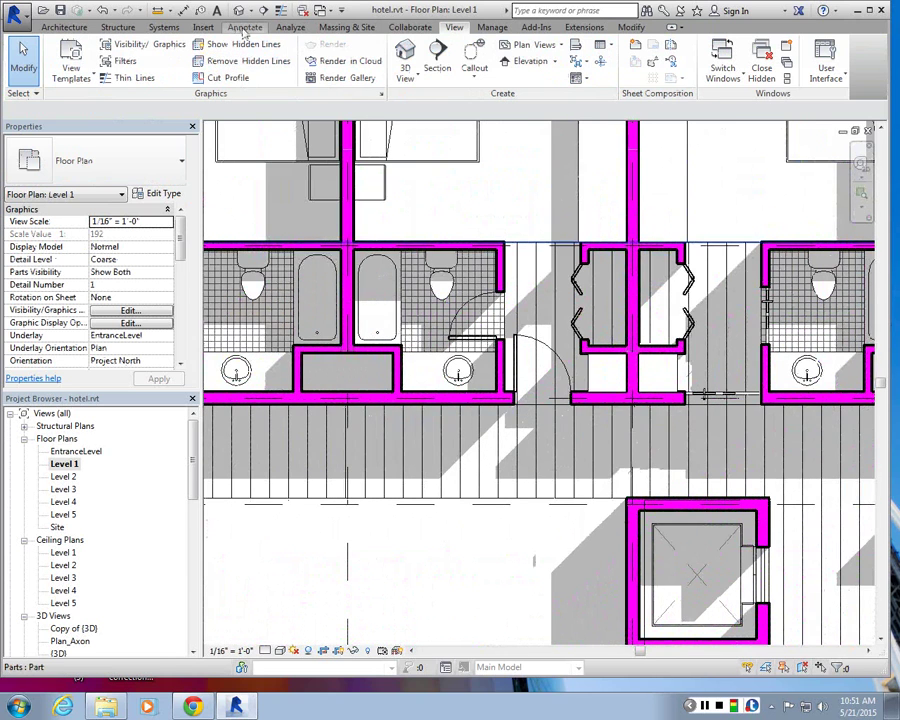
- Open the Plan_Axon 3D view and orbit to a near-frontal view of the corridor's entrance doors
{"action": "double_click", "coordinate": [60, 653]}
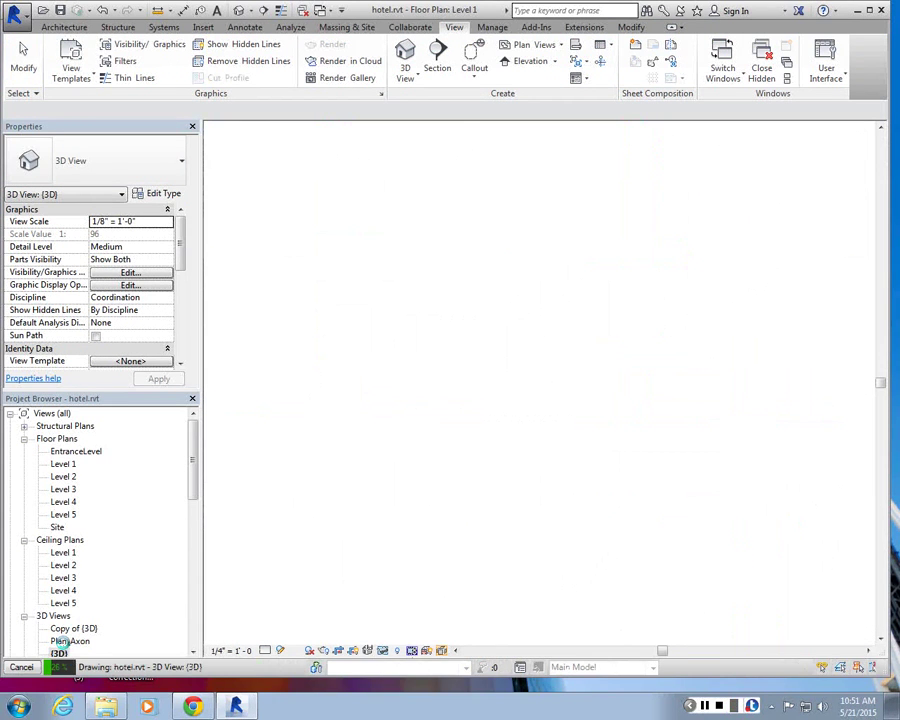
{"action": "double_click", "coordinate": [70, 642]}
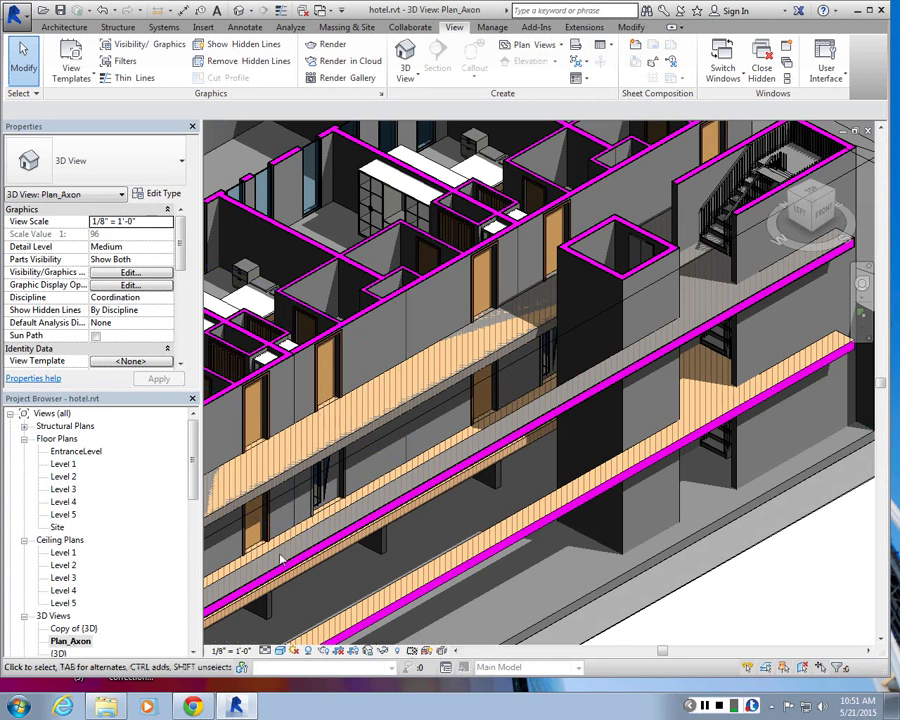
{"action": "scroll", "coordinate": [338, 402], "scroll_direction": "up", "scroll_amount": 3}
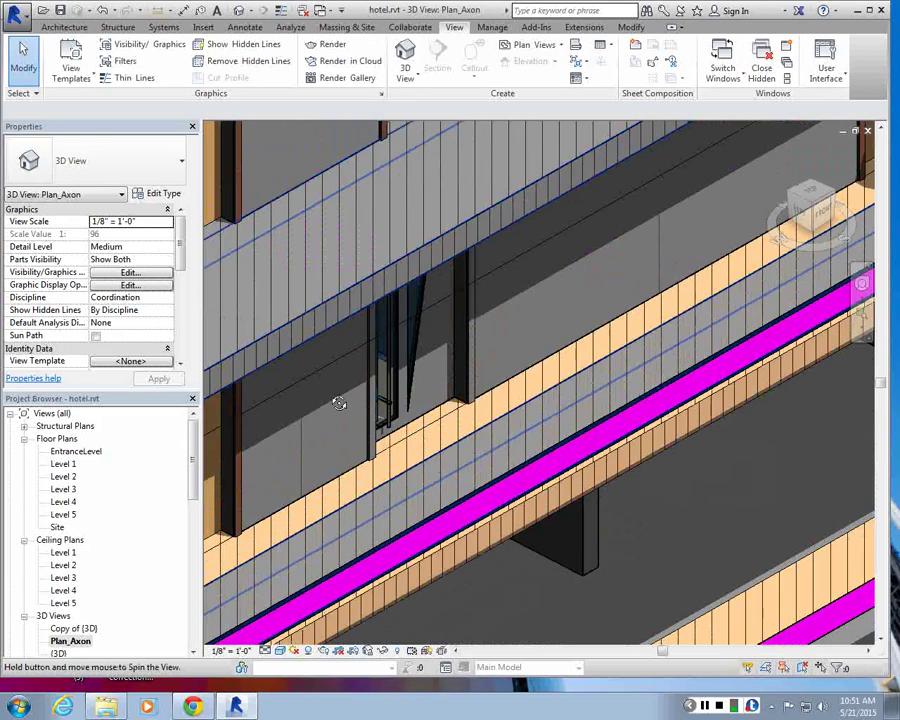
{"action": "scroll", "coordinate": [455, 388], "scroll_direction": "up", "scroll_amount": 4}
{"action": "scroll", "coordinate": [455, 388], "scroll_direction": "down", "scroll_amount": 5}
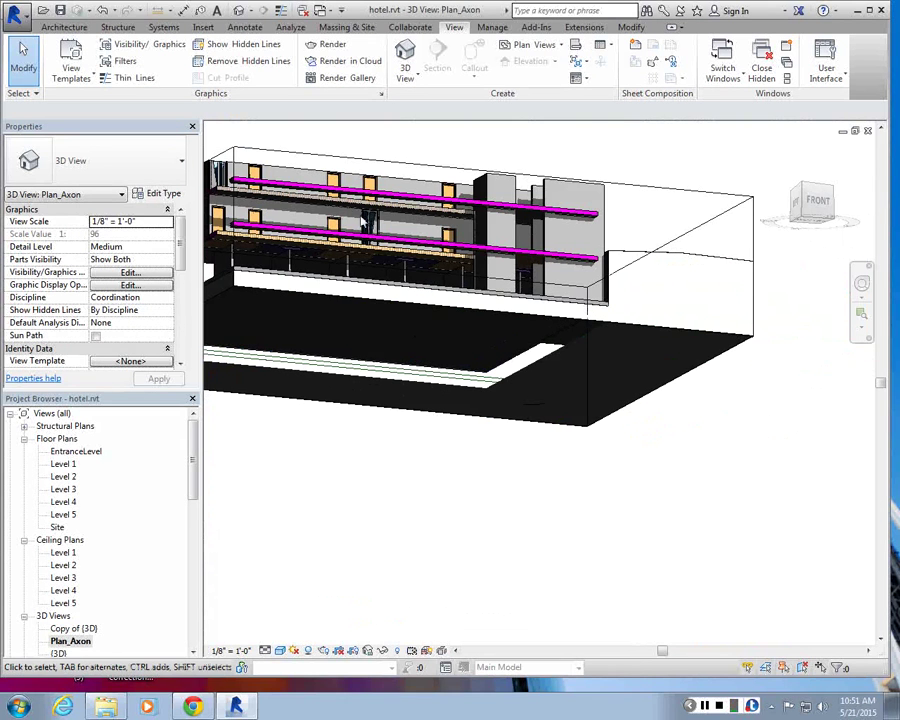
{"action": "scroll", "coordinate": [360, 222], "scroll_direction": "up", "scroll_amount": 5}
{"action": "scroll", "coordinate": [436, 350], "scroll_direction": "up", "scroll_amount": 4}
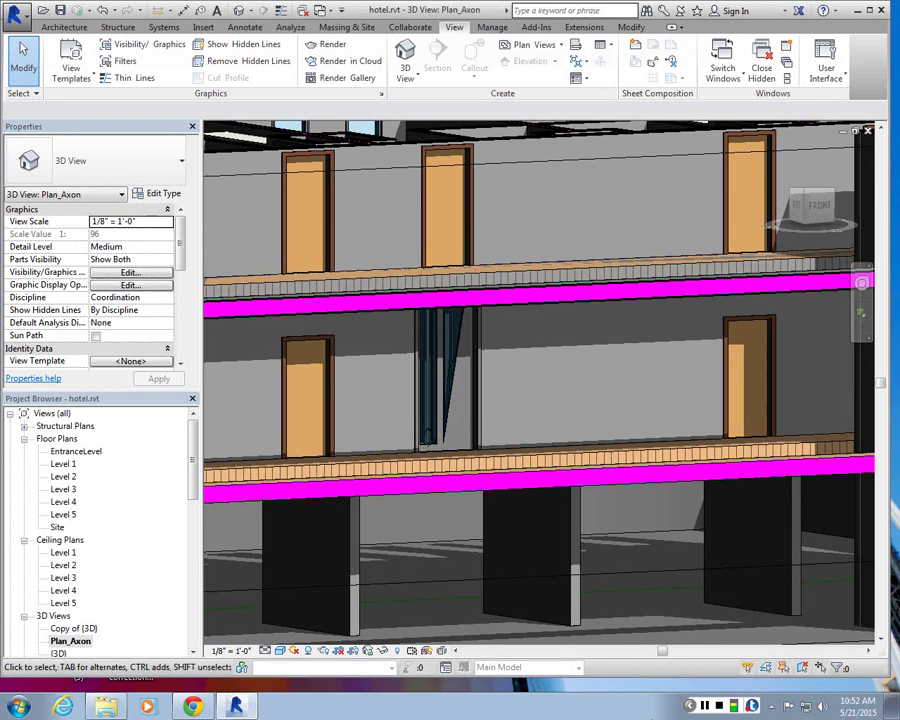
- Examine the glass entrance door of ROOM_C against the slab above and the neighbouring flush doors
{"action": "scroll", "coordinate": [440, 340], "scroll_direction": "up", "scroll_amount": 4}
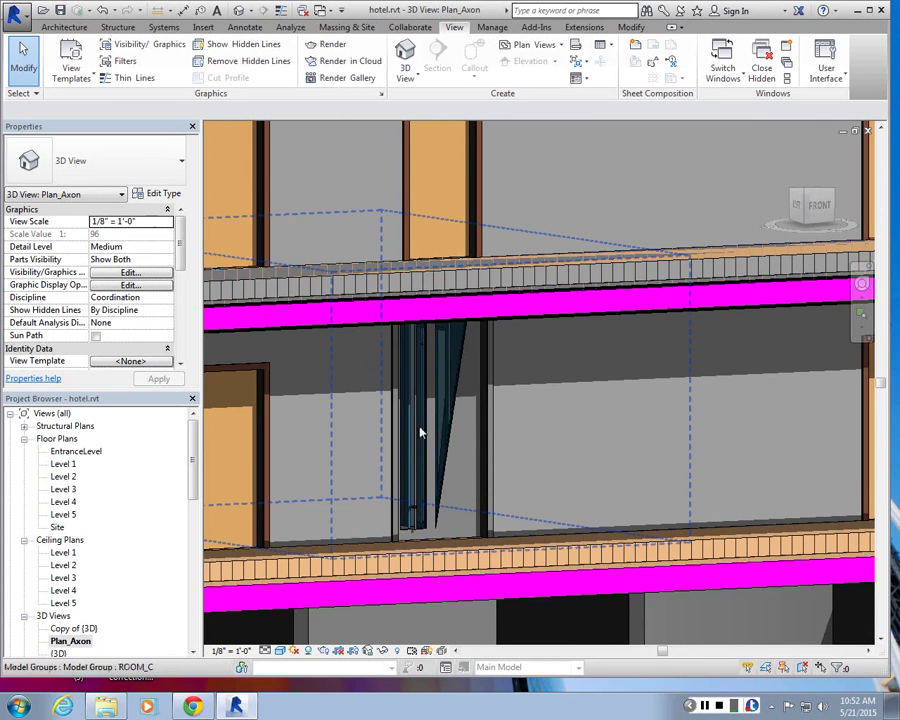
{"action": "scroll", "coordinate": [535, 518], "scroll_direction": "down", "scroll_amount": 2}
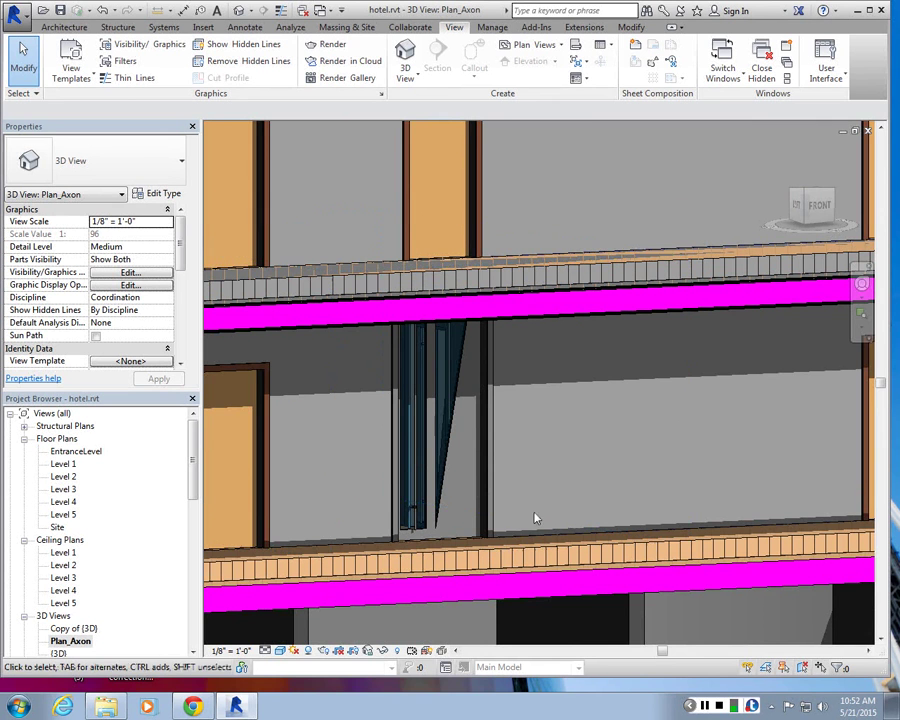
{"action": "scroll", "coordinate": [416, 377], "scroll_direction": "down", "scroll_amount": 2}
{"action": "scroll", "coordinate": [416, 377], "scroll_direction": "up", "scroll_amount": 1}
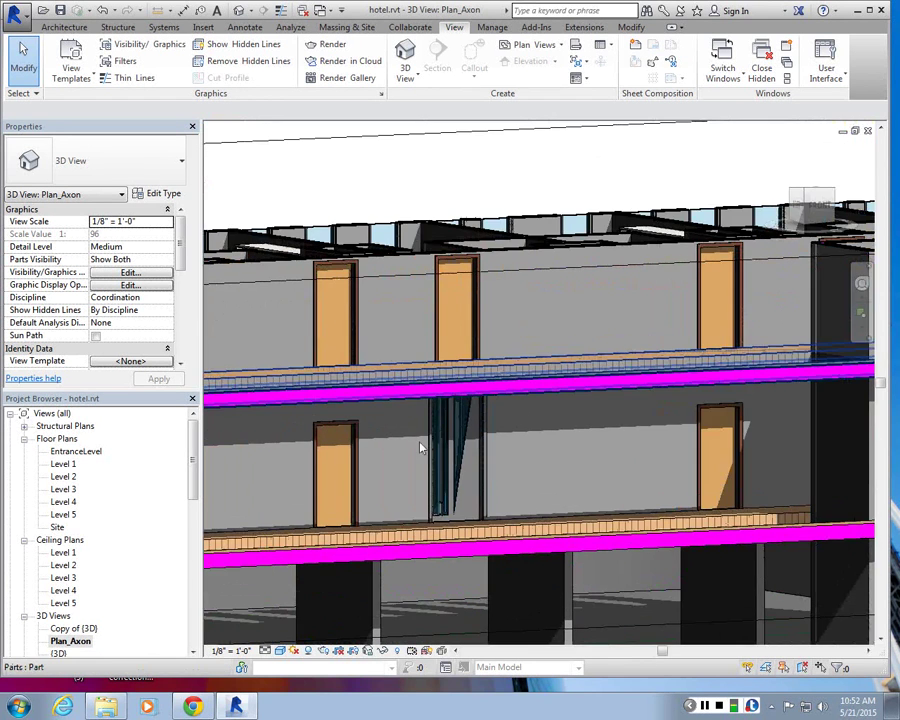
{"action": "scroll", "coordinate": [458, 428], "scroll_direction": "up", "scroll_amount": 3}
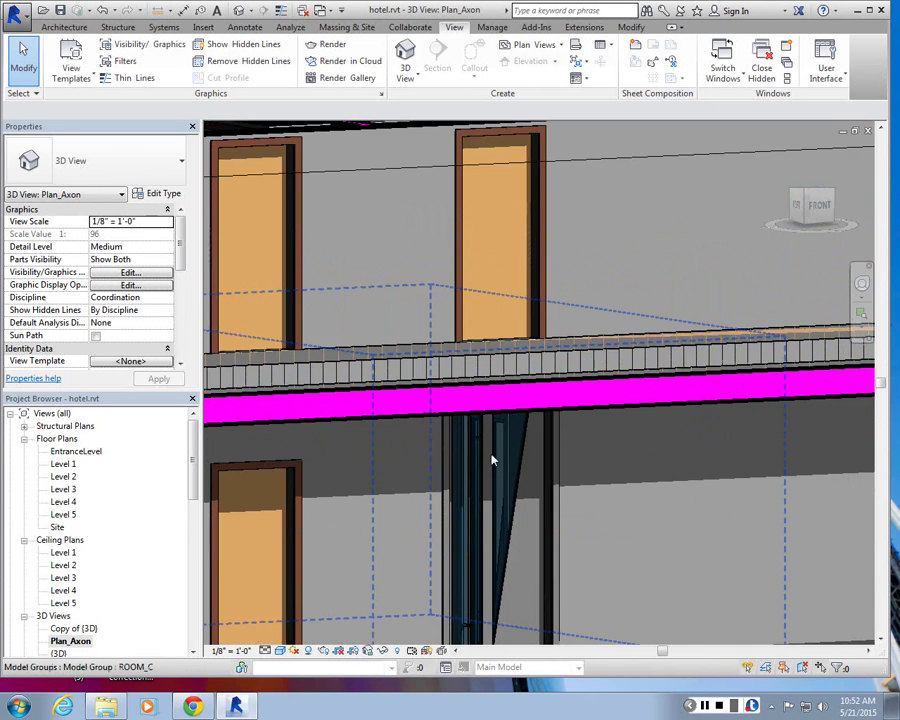
{"action": "scroll", "coordinate": [490, 459], "scroll_direction": "down", "scroll_amount": 3}
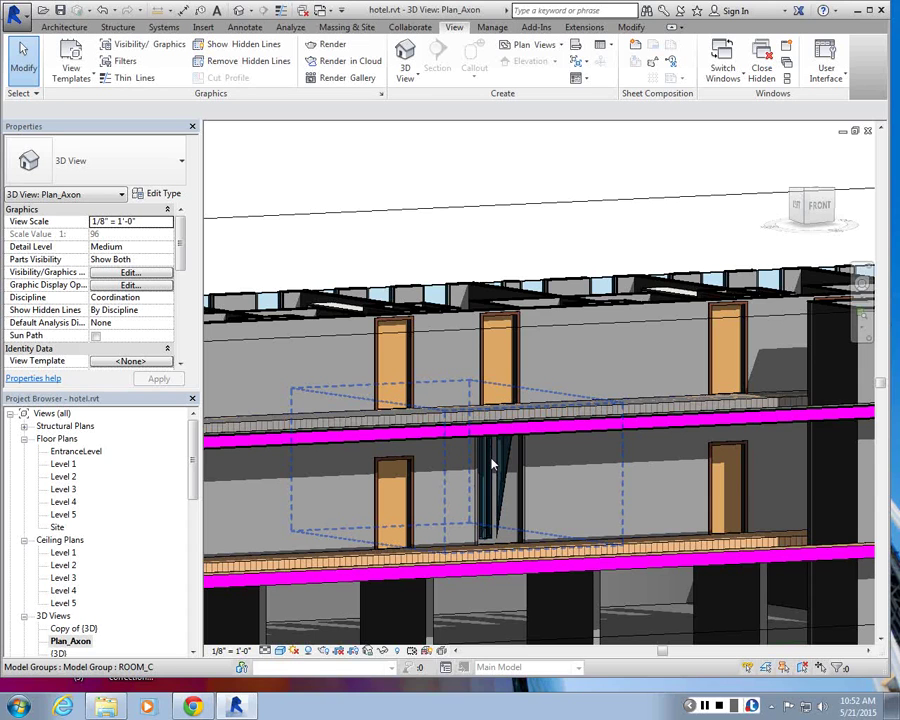
{"action": "scroll", "coordinate": [500, 470], "scroll_direction": "up", "scroll_amount": 5}
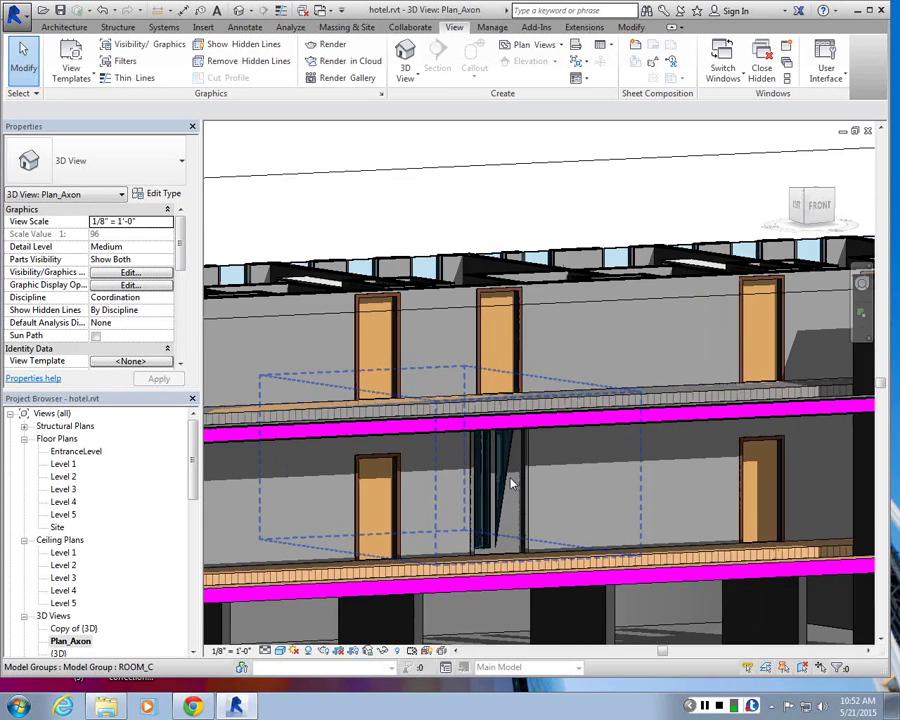
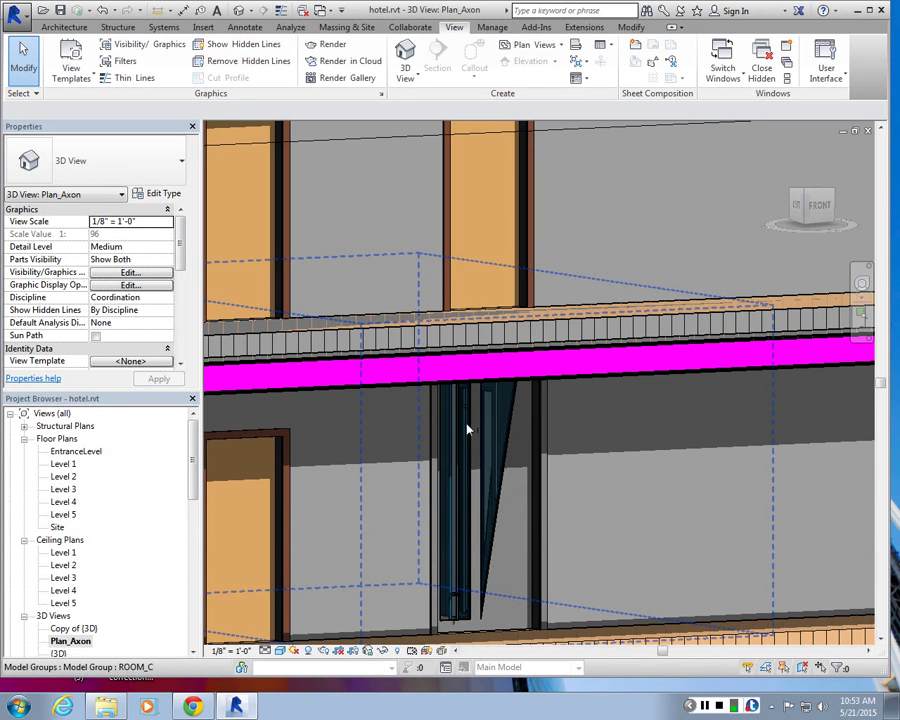
{"action": "scroll", "coordinate": [455, 488], "scroll_direction": "down", "scroll_amount": 5}
{"action": "scroll", "coordinate": [465, 478], "scroll_direction": "up", "scroll_amount": 3}
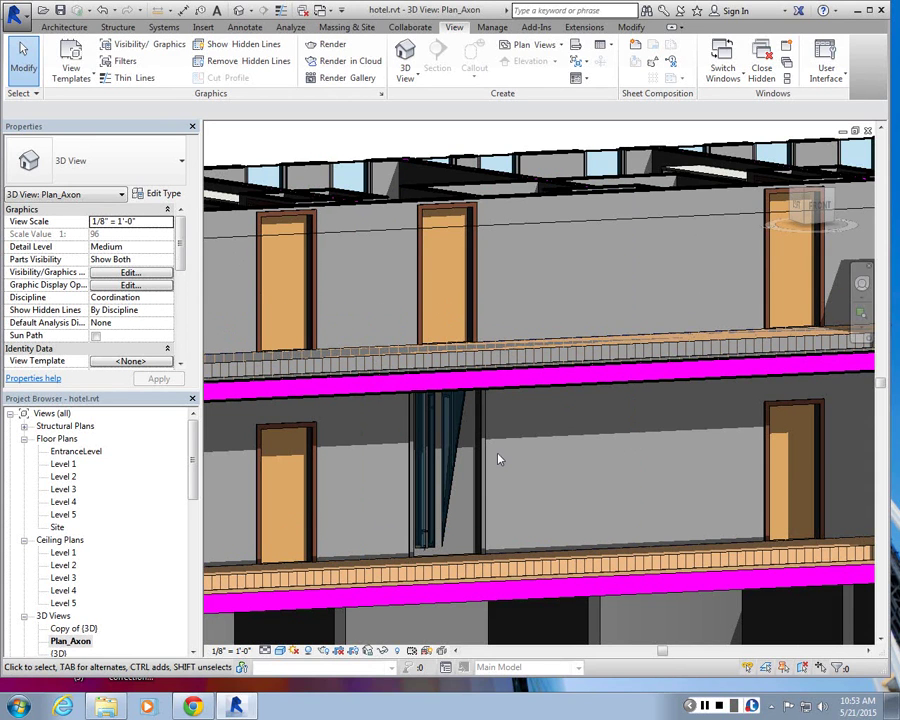
- Return to the Level 1 floor plan and open the ROOM_A model group for group editing
{"action": "double_click", "coordinate": [63, 464]}
{"action": "scroll", "coordinate": [474, 307], "scroll_direction": "down", "scroll_amount": 2}
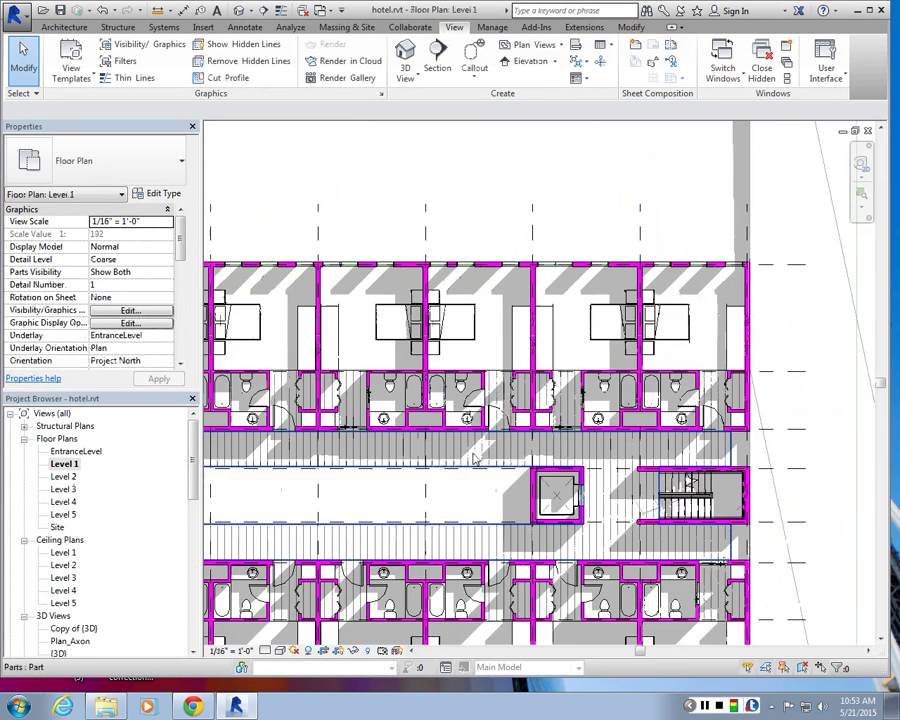
{"action": "scroll", "coordinate": [474, 307], "scroll_direction": "up", "scroll_amount": 2}
{"action": "left_click", "coordinate": [476, 318]}
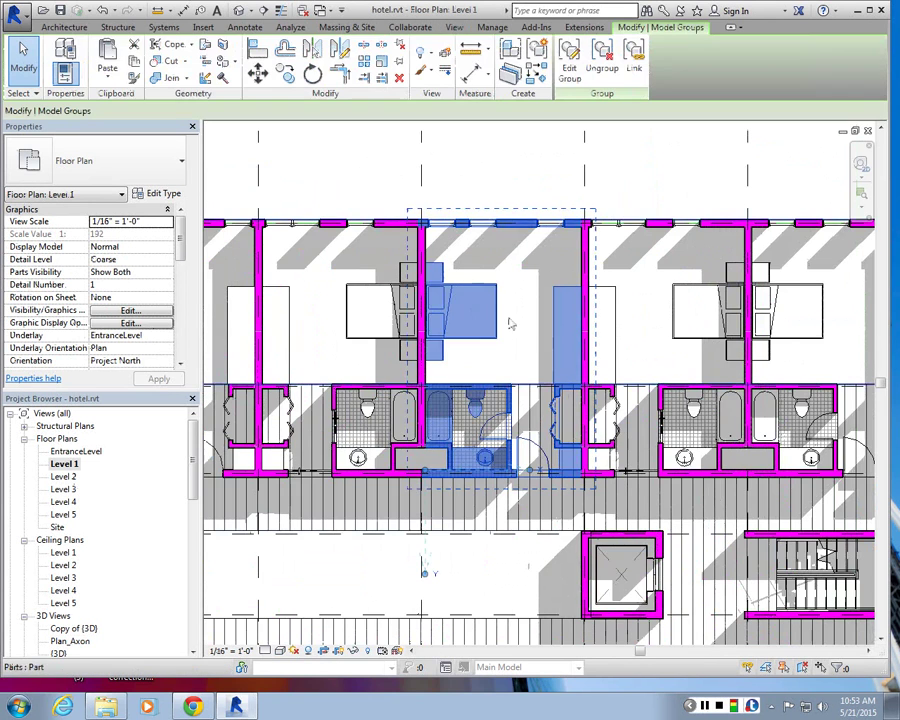
{"action": "scroll", "coordinate": [510, 321], "scroll_direction": "up", "scroll_amount": 2}
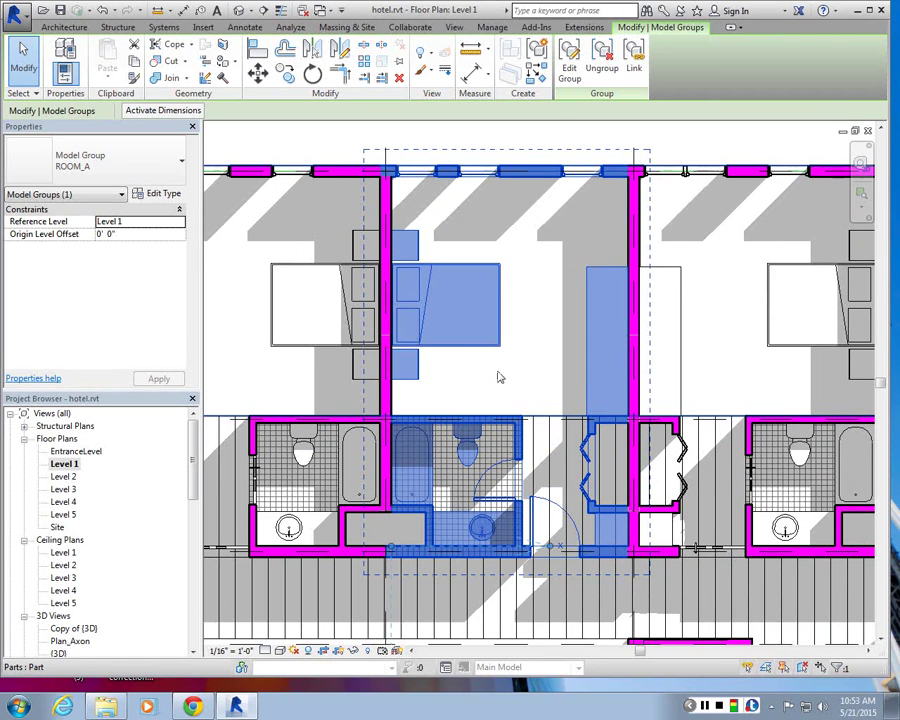
{"action": "scroll", "coordinate": [430, 330], "scroll_direction": "down", "scroll_amount": 3}
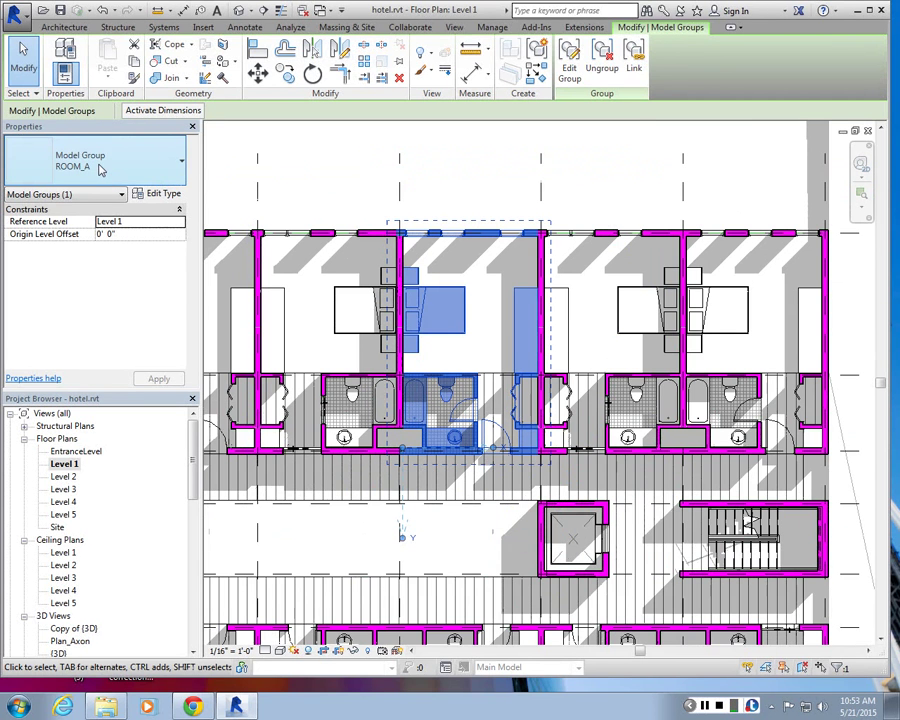
{"action": "left_click", "coordinate": [569, 60]}
{"action": "scroll", "coordinate": [509, 416], "scroll_direction": "up", "scroll_amount": 3}
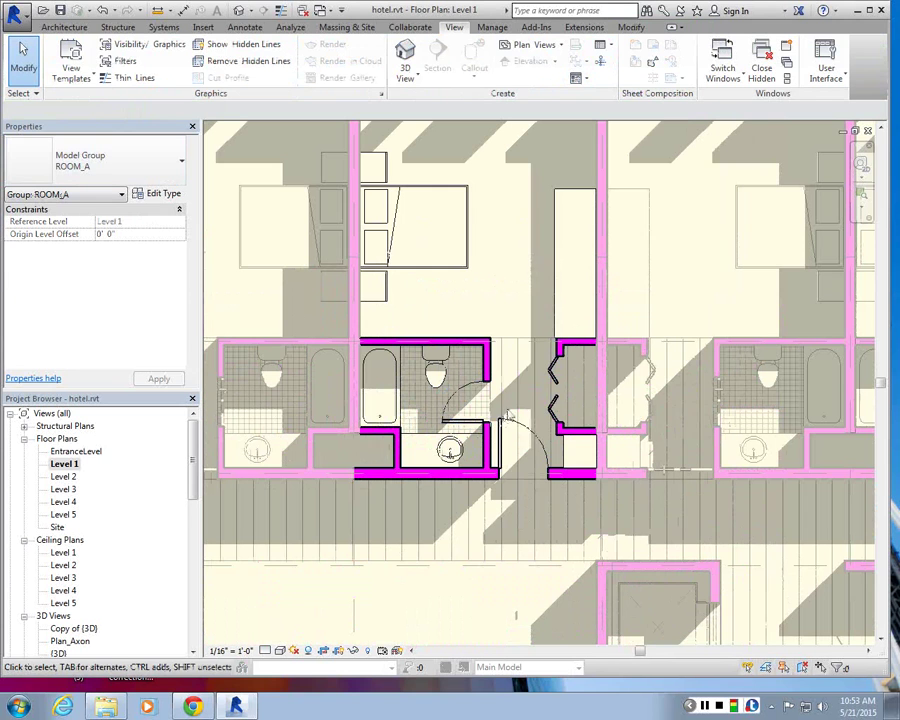
- Change ROOM_A's entrance door to room_door w4_h10 and its bathroom door to room_door w3_h8, and finish the group edit
{"action": "left_click", "coordinate": [510, 425]}
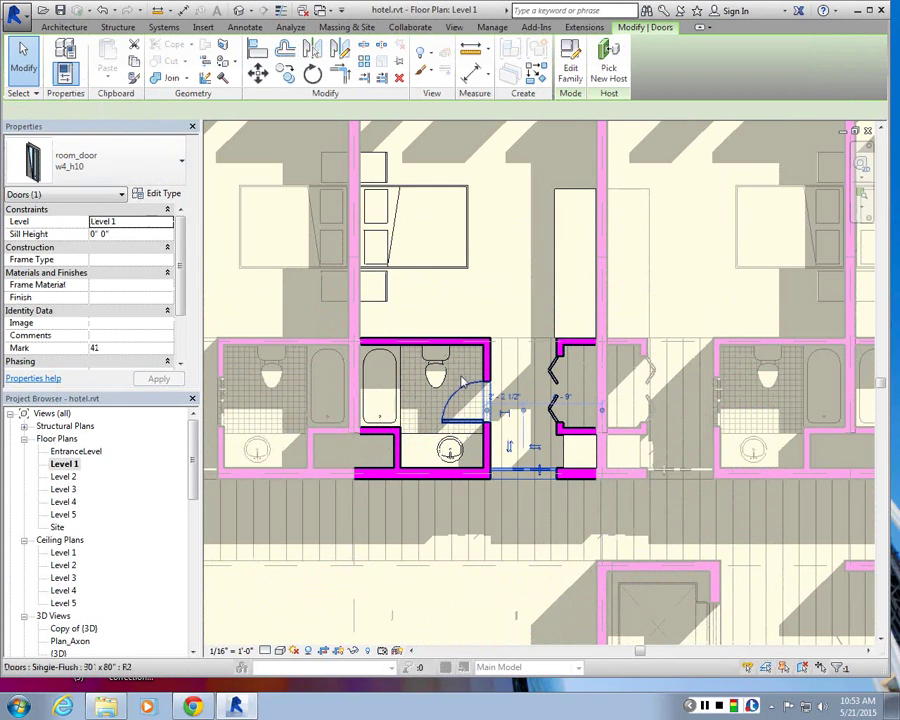
{"action": "left_click", "coordinate": [462, 390]}
{"action": "left_click", "coordinate": [92, 167]}
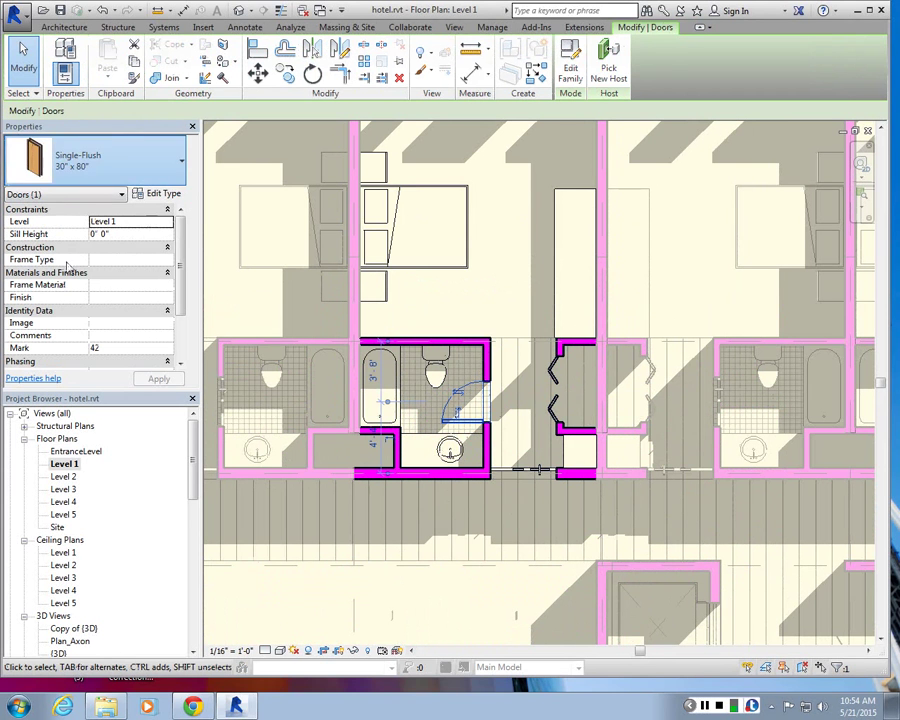
{"action": "left_click", "coordinate": [62, 262]}
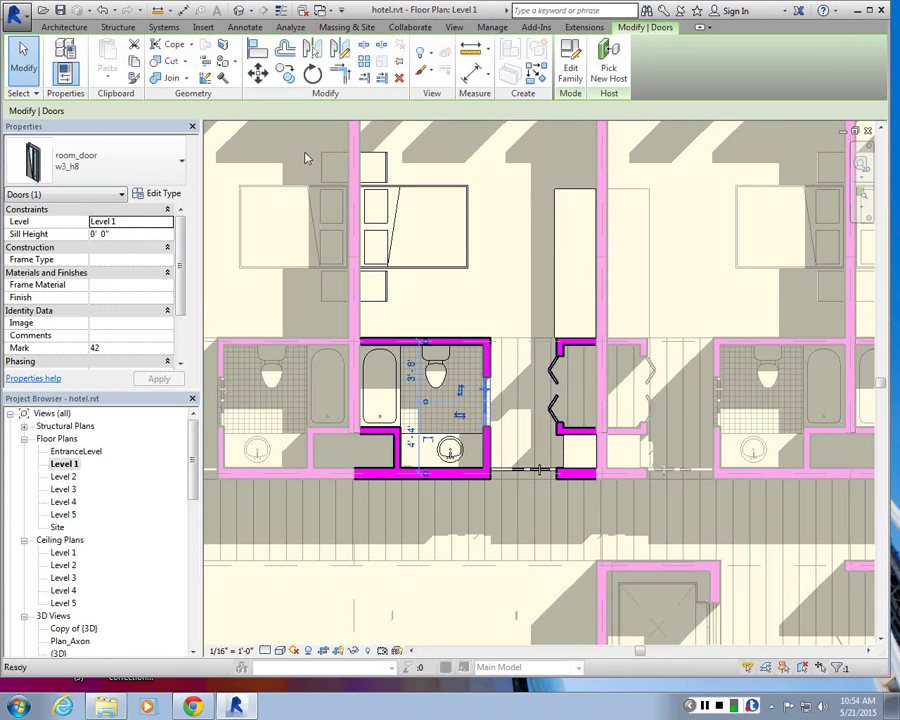
{"action": "key", "text": "Escape"}
- Edit the ROOM_B group, changing its entrance door to room_door w4_h10 and its bathroom door to room_door w3_h8
{"action": "scroll", "coordinate": [467, 416], "scroll_direction": "down", "scroll_amount": 3}
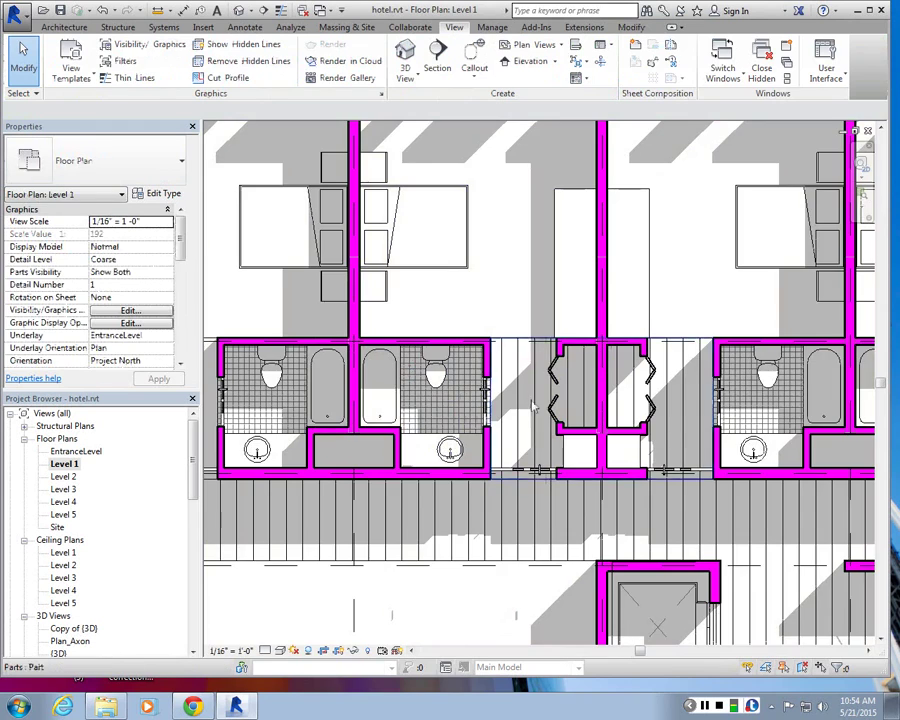
{"action": "scroll", "coordinate": [395, 350], "scroll_direction": "down", "scroll_amount": 4}
{"action": "scroll", "coordinate": [338, 366], "scroll_direction": "up", "scroll_amount": 4}
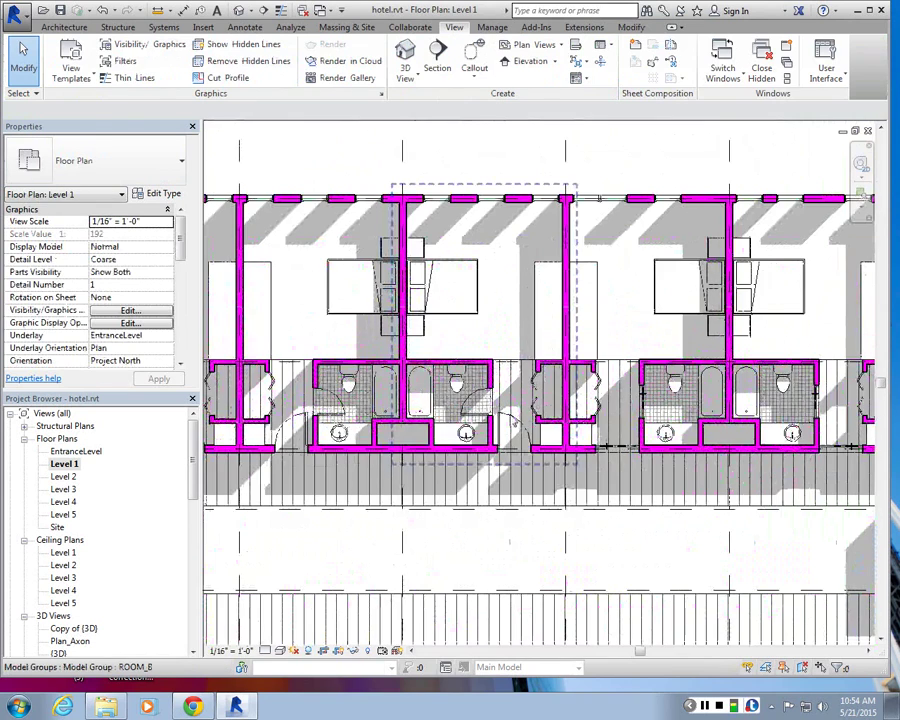
{"action": "left_click", "coordinate": [450, 420]}
{"action": "left_click", "coordinate": [568, 55]}
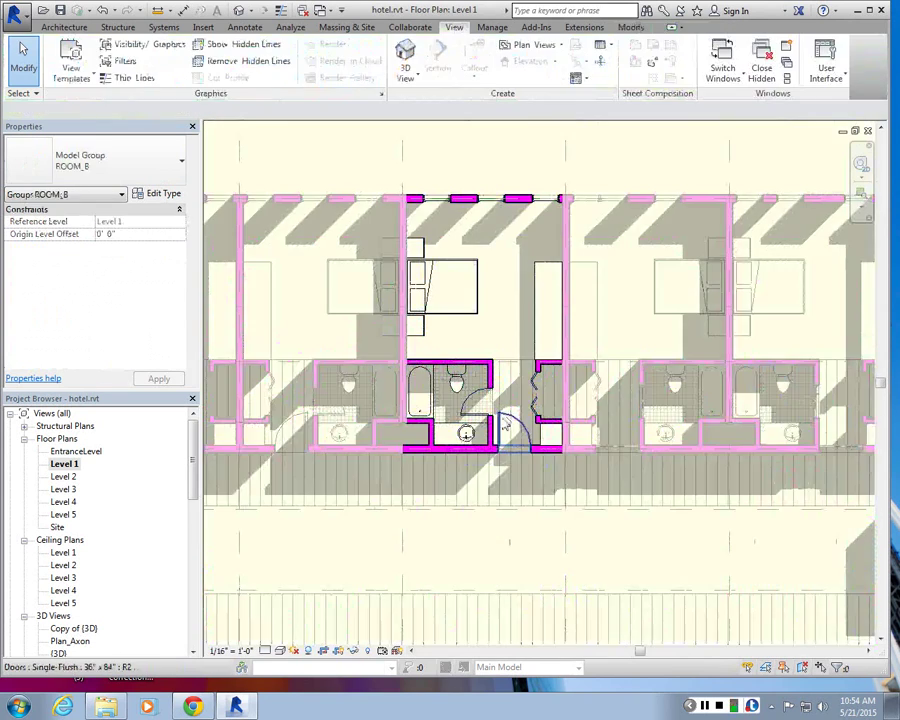
{"action": "left_click", "coordinate": [510, 428]}
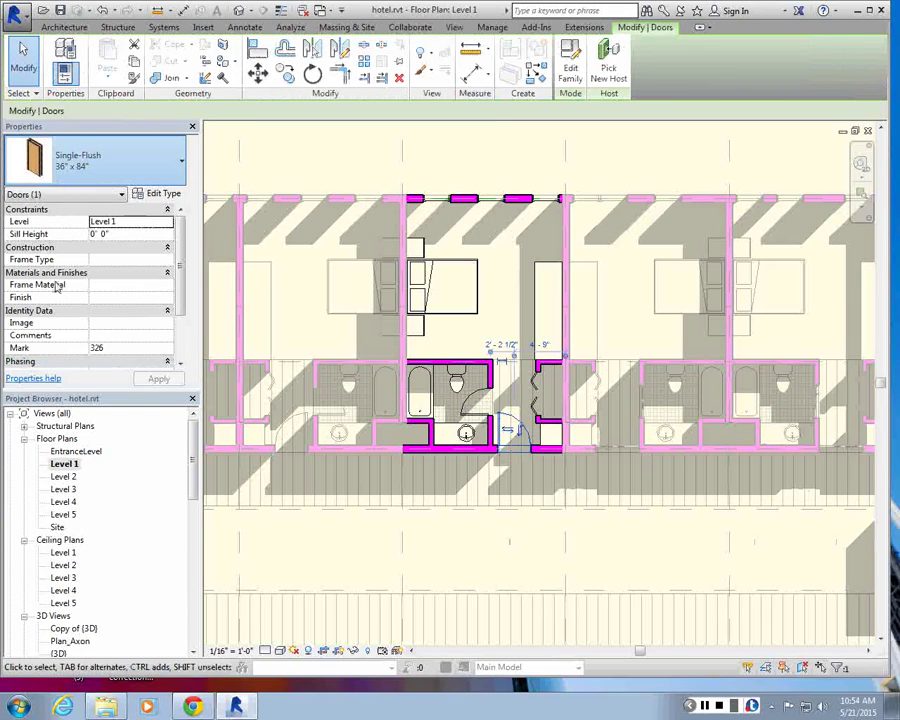
{"action": "left_click", "coordinate": [476, 418]}
- In the mirrored room group beside ROOM_B, change the entrance door to room_door w4_h10 and the bathroom door to room_door w3_h8
{"action": "left_click", "coordinate": [418, 405]}
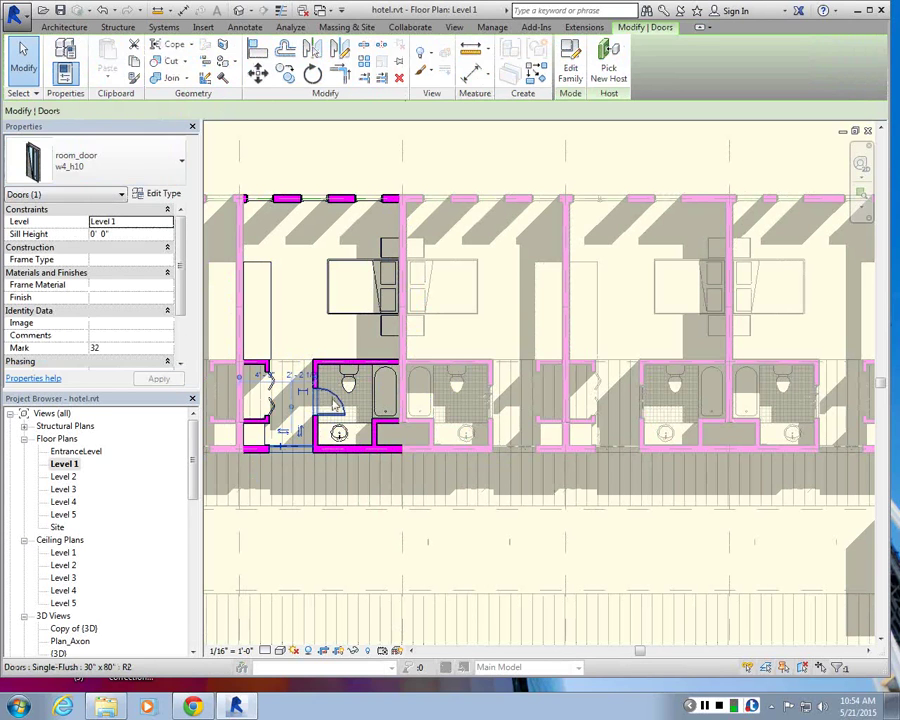
{"action": "left_click", "coordinate": [327, 391]}
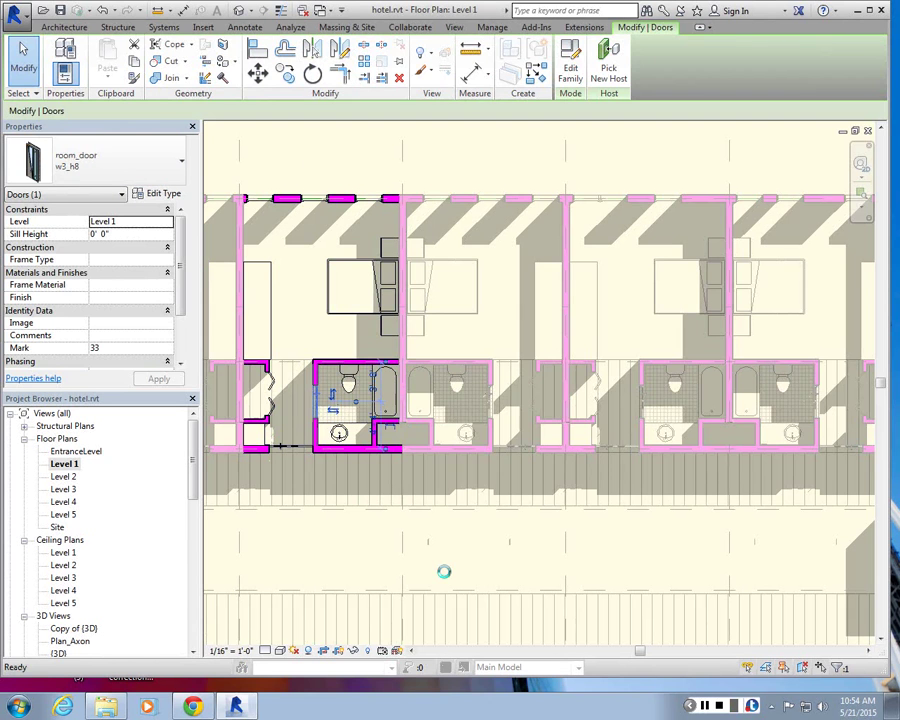
- Clear the door selection, open the Plan_Axon 3D view and turn the cut hotel model to look down on its walkways
{"action": "left_click", "coordinate": [446, 133]}
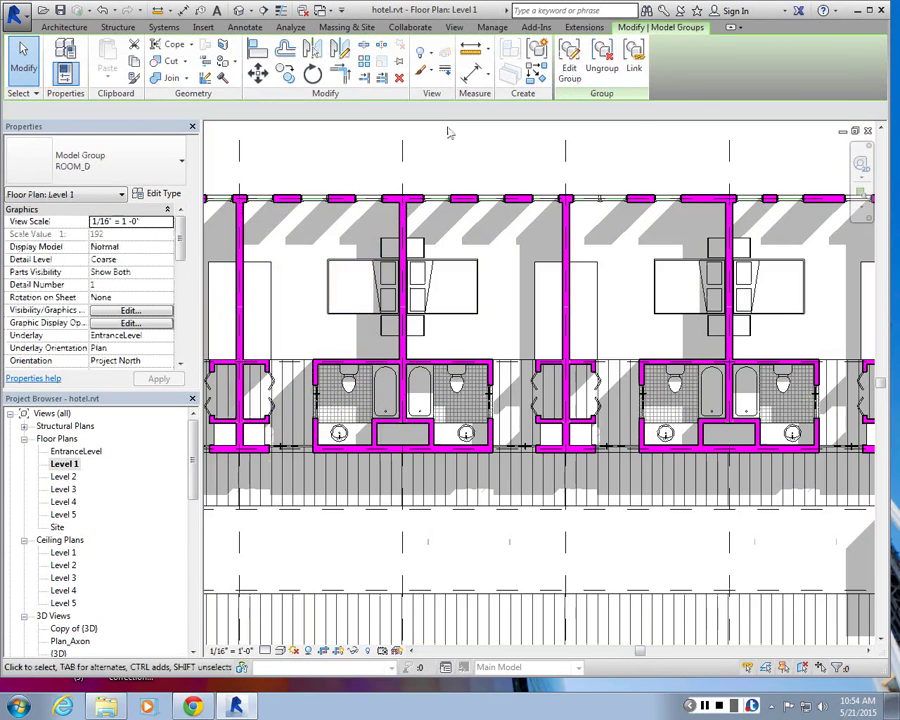
{"action": "left_click", "coordinate": [240, 11]}
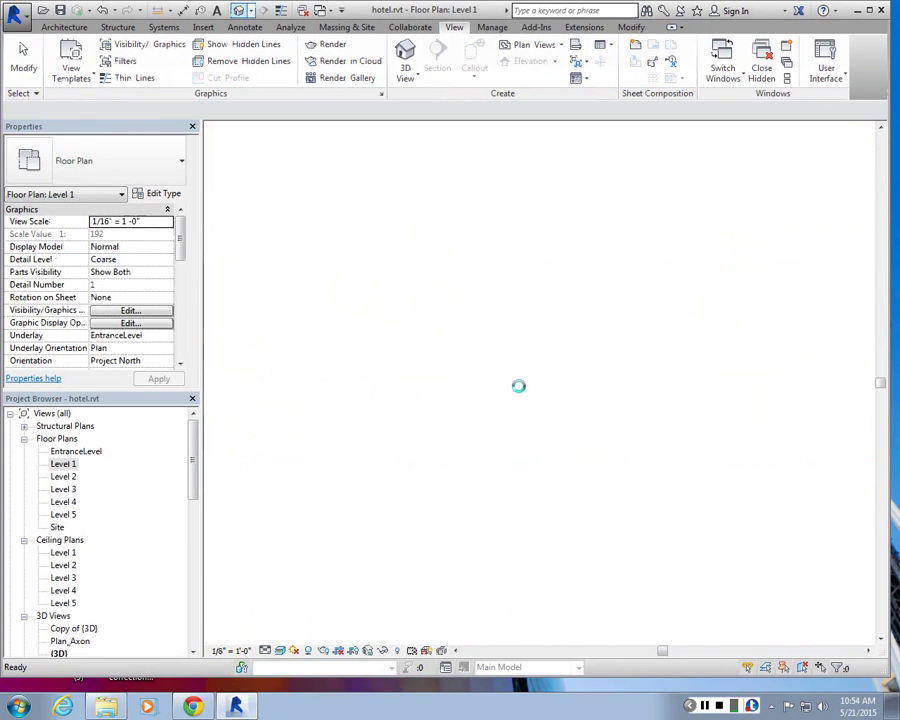
{"action": "left_click", "coordinate": [70, 641]}
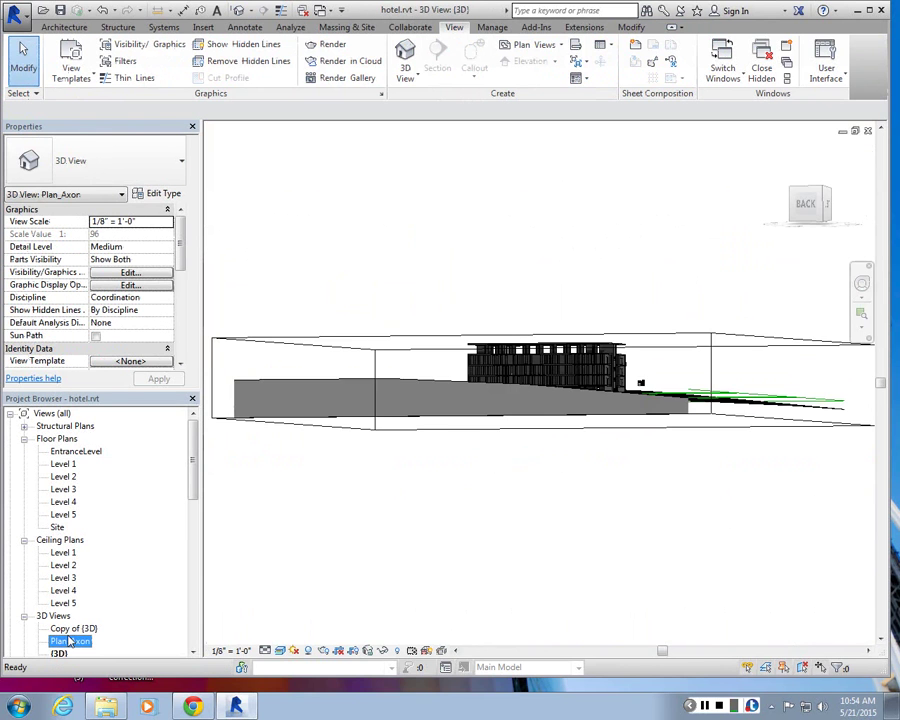
{"action": "double_click", "coordinate": [70, 641]}
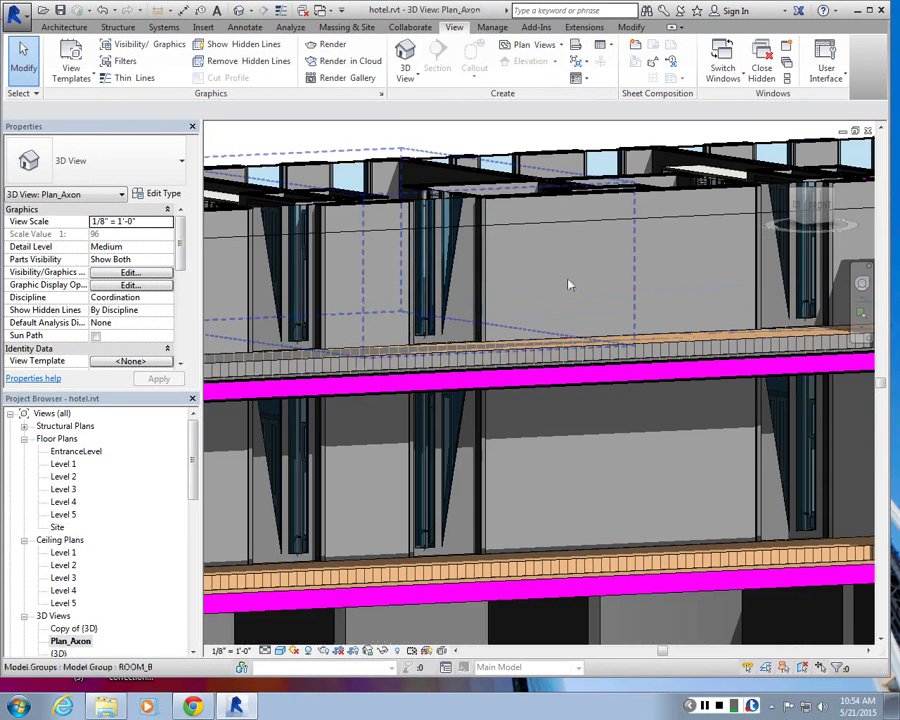
{"action": "scroll", "coordinate": [400, 354], "scroll_direction": "down", "scroll_amount": 5}
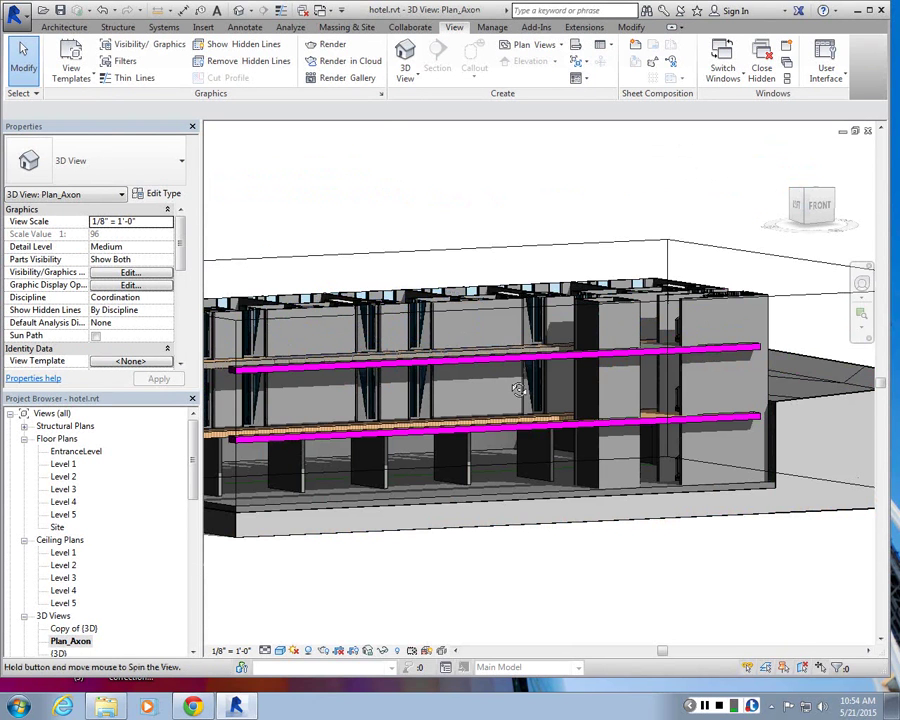
{"action": "middle_click_drag", "start_coordinate": [516, 386], "coordinate": [455, 497], "text": "shift"}
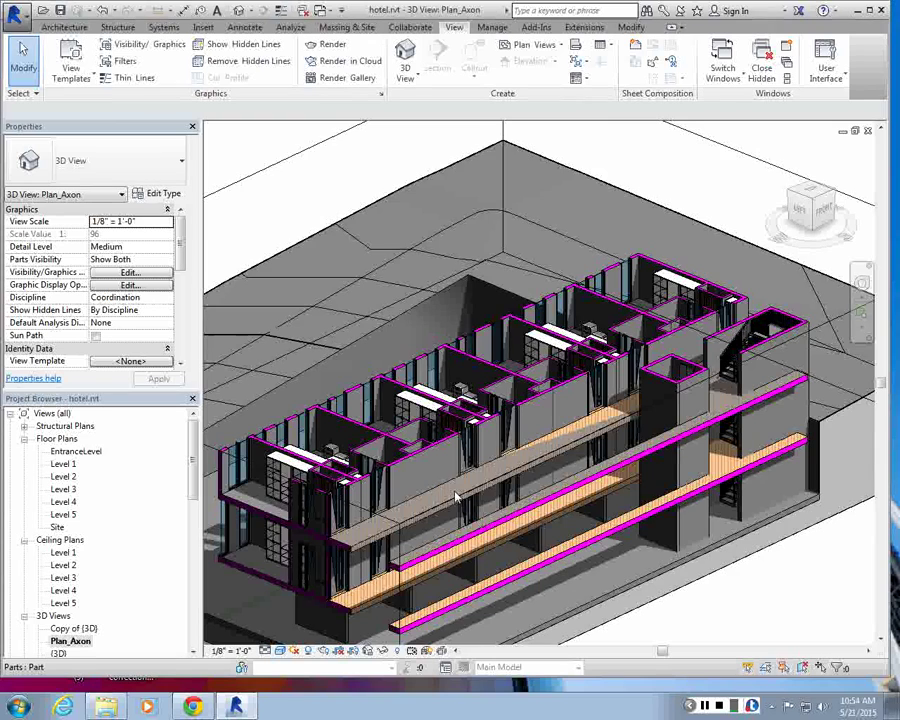
- Inspect a single entrance door inside the ROOM_A group along the upper walkway
{"action": "scroll", "coordinate": [455, 497], "scroll_direction": "up", "scroll_amount": 4}
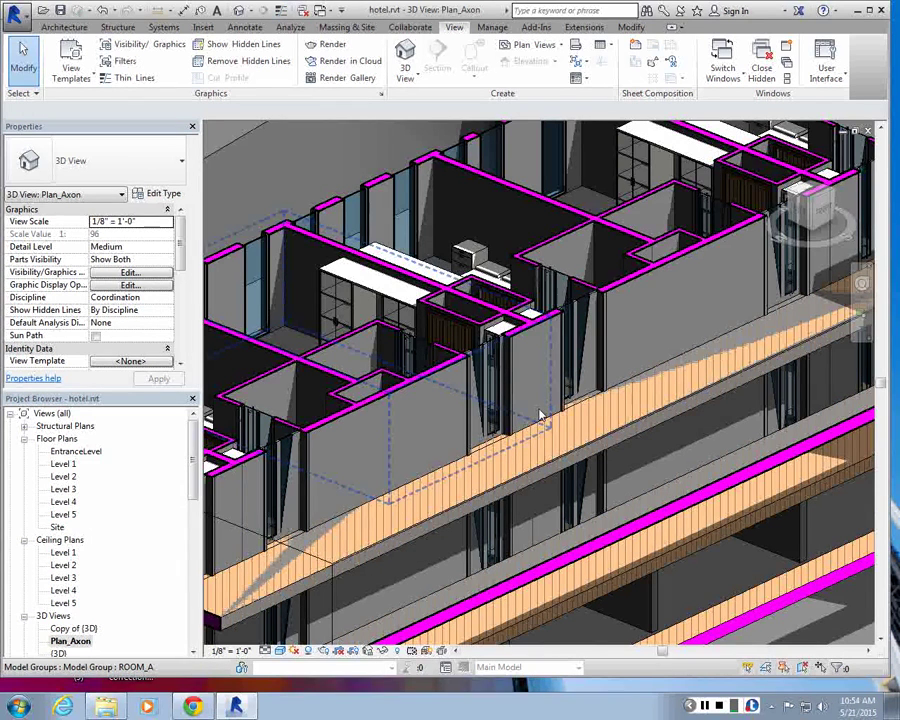
{"action": "key", "text": "Tab"}
{"action": "left_click", "coordinate": [493, 366]}
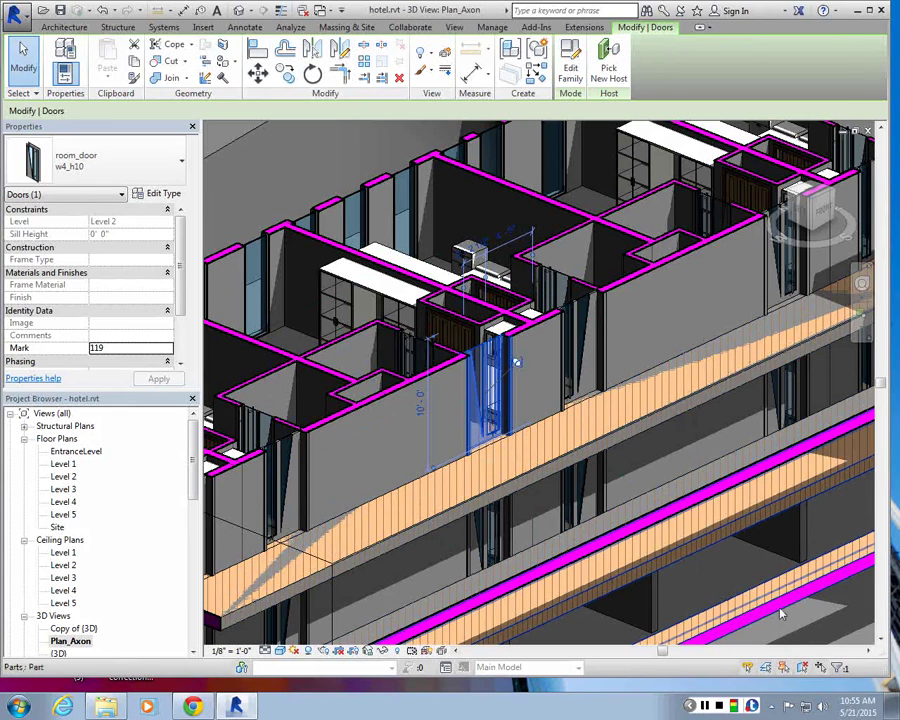
{"action": "key", "text": "Escape"}
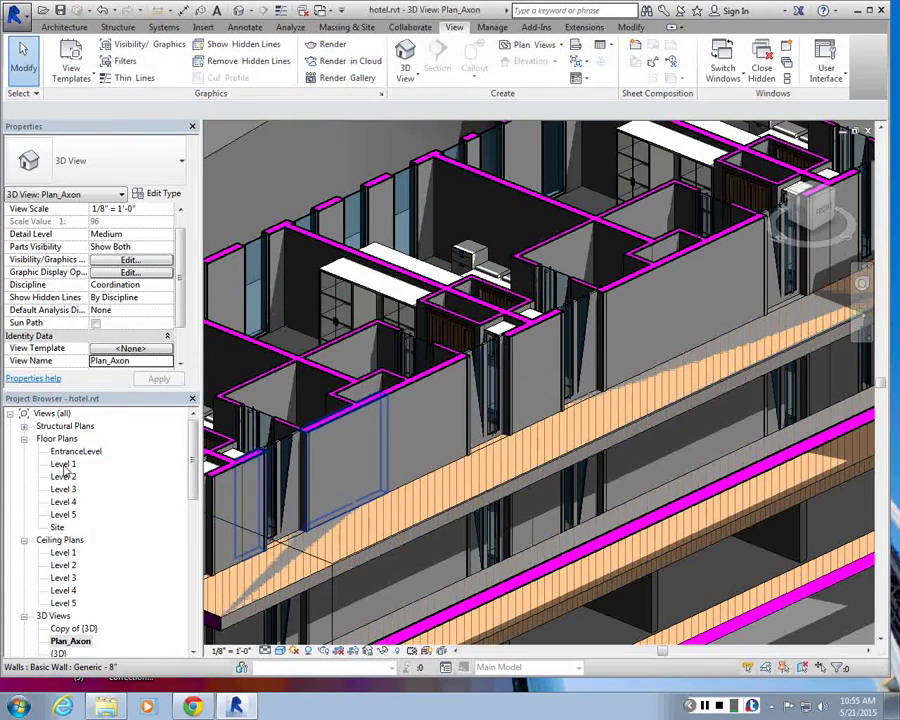
- In the Level 1 floor plan, place a perspective camera on the lower walkway beside the elevator, aimed diagonally across at the opposite walkway
{"action": "mouse_move", "coordinate": [191, 458]}
{"action": "left_mouse_down"}
{"action": "mouse_move", "coordinate": [189, 507]}
{"action": "mouse_move", "coordinate": [191, 454]}
{"action": "left_mouse_up"}
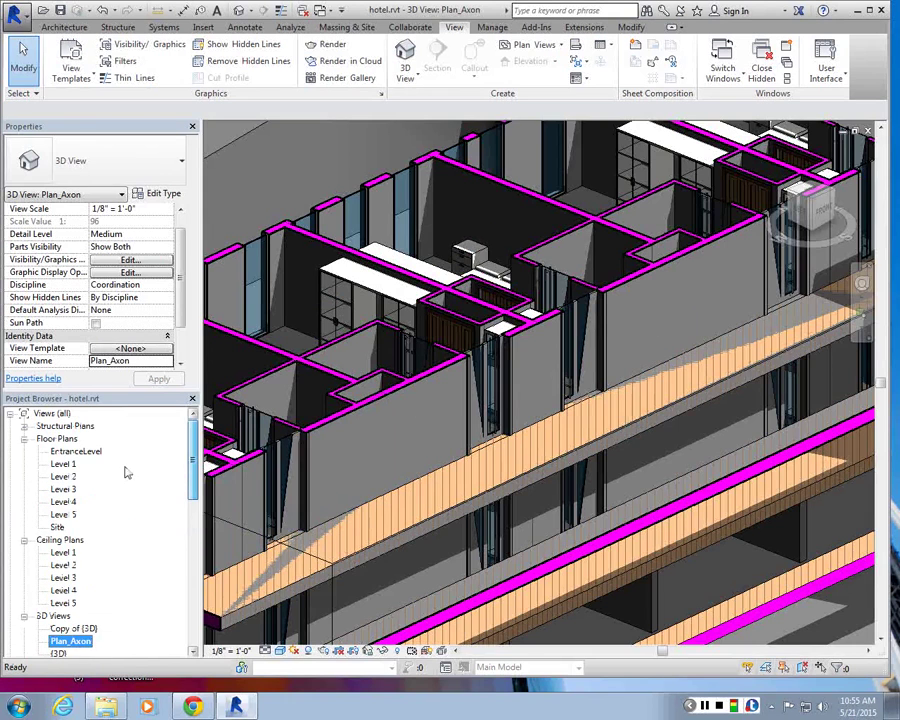
{"action": "double_click", "coordinate": [64, 464]}
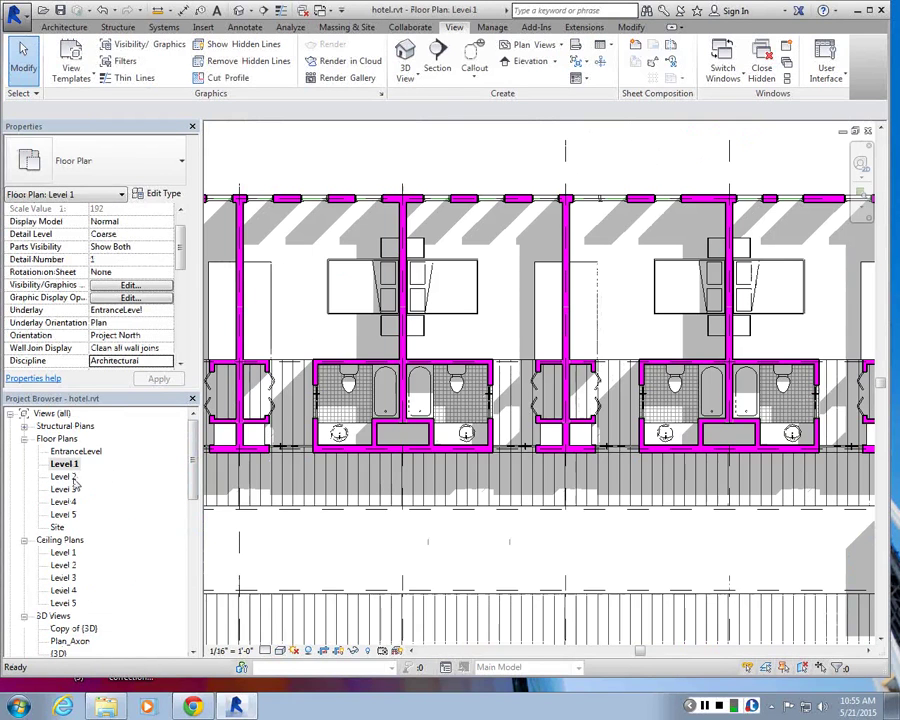
{"action": "left_click", "coordinate": [490, 544]}
{"action": "key", "text": "Escape"}
{"action": "scroll", "coordinate": [552, 554], "scroll_direction": "down", "scroll_amount": 3}
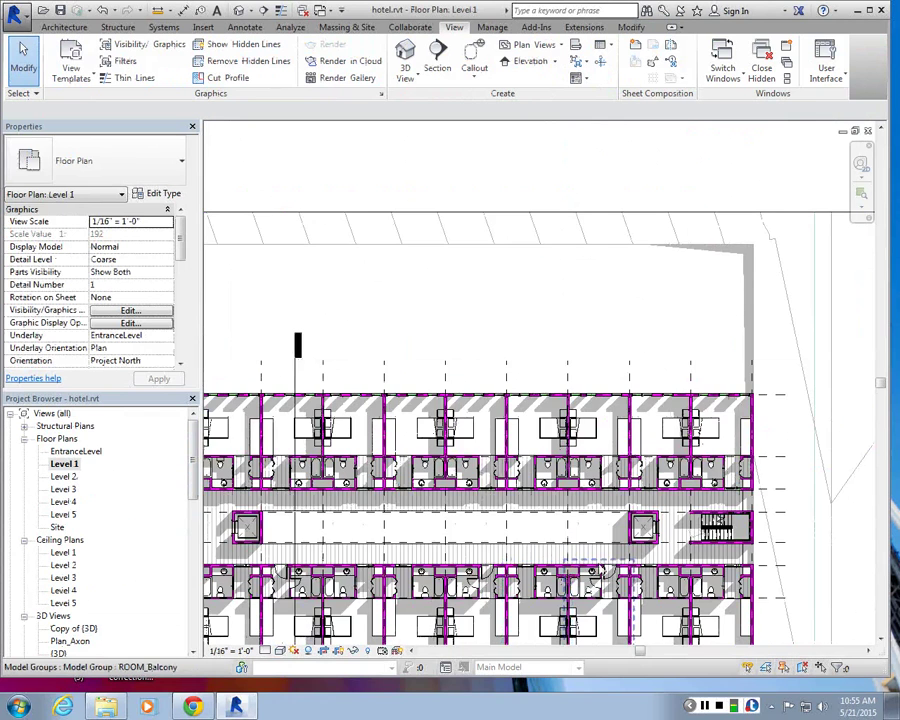
{"action": "scroll", "coordinate": [242, 570], "scroll_direction": "up", "scroll_amount": 2}
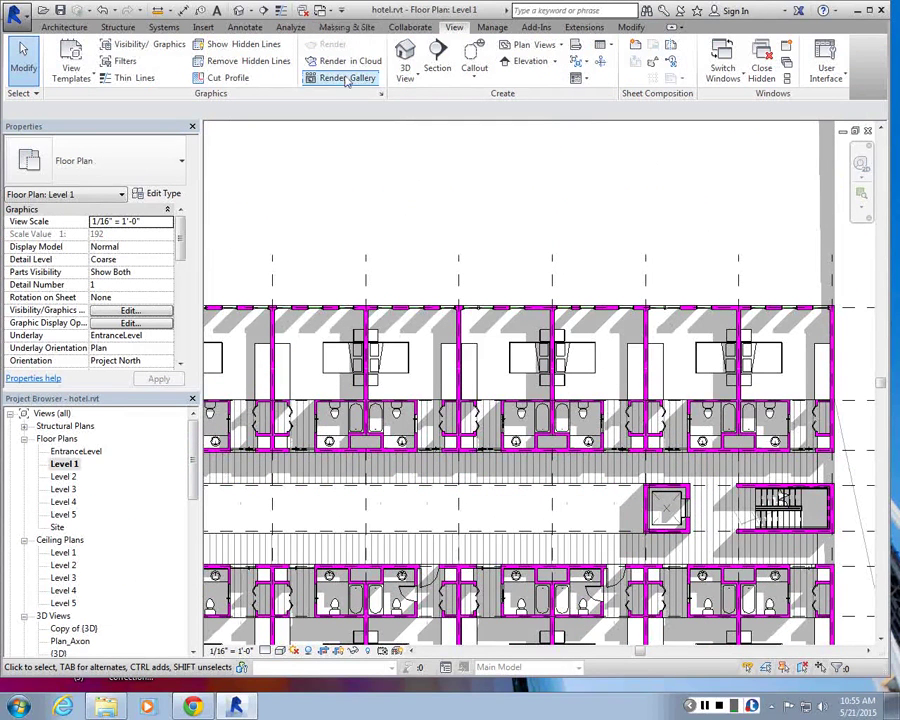
{"action": "left_click", "coordinate": [405, 78]}
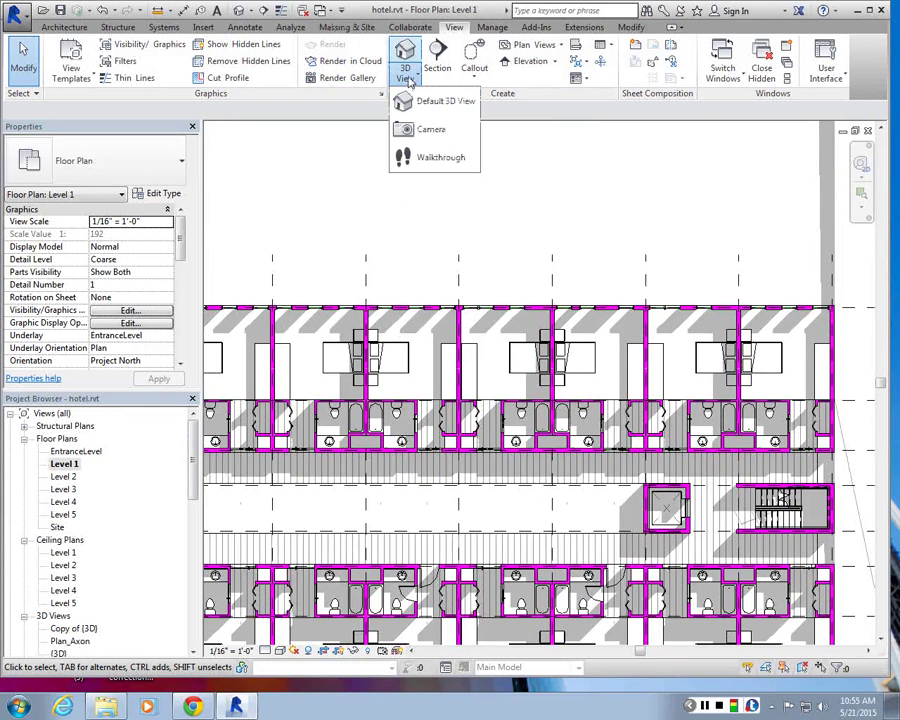
{"action": "left_click", "coordinate": [428, 131]}
{"action": "scroll", "coordinate": [675, 536], "scroll_direction": "up", "scroll_amount": 3}
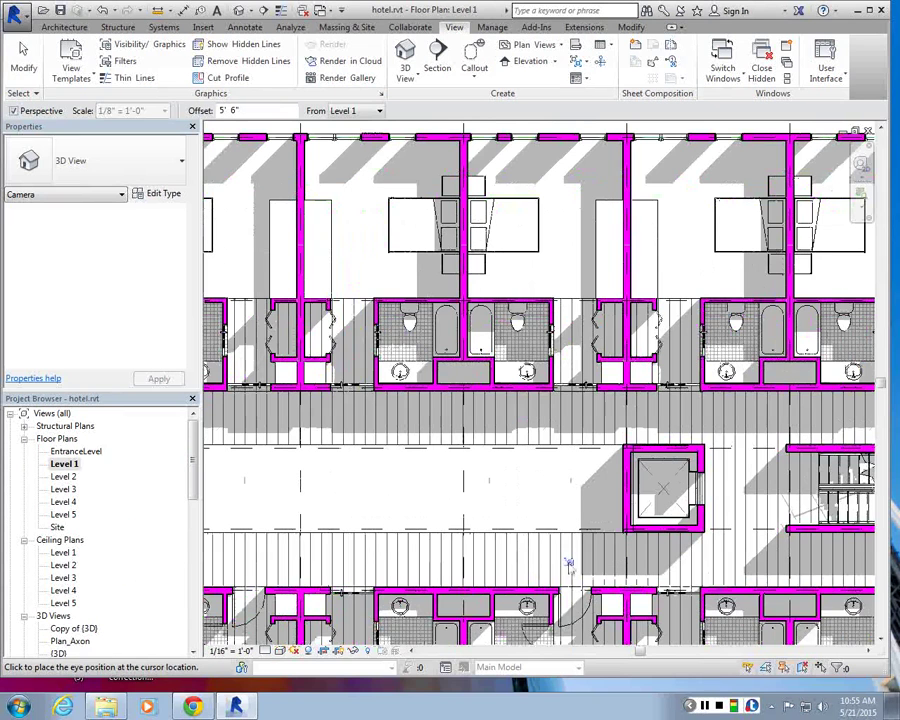
{"action": "left_click", "coordinate": [592, 565]}
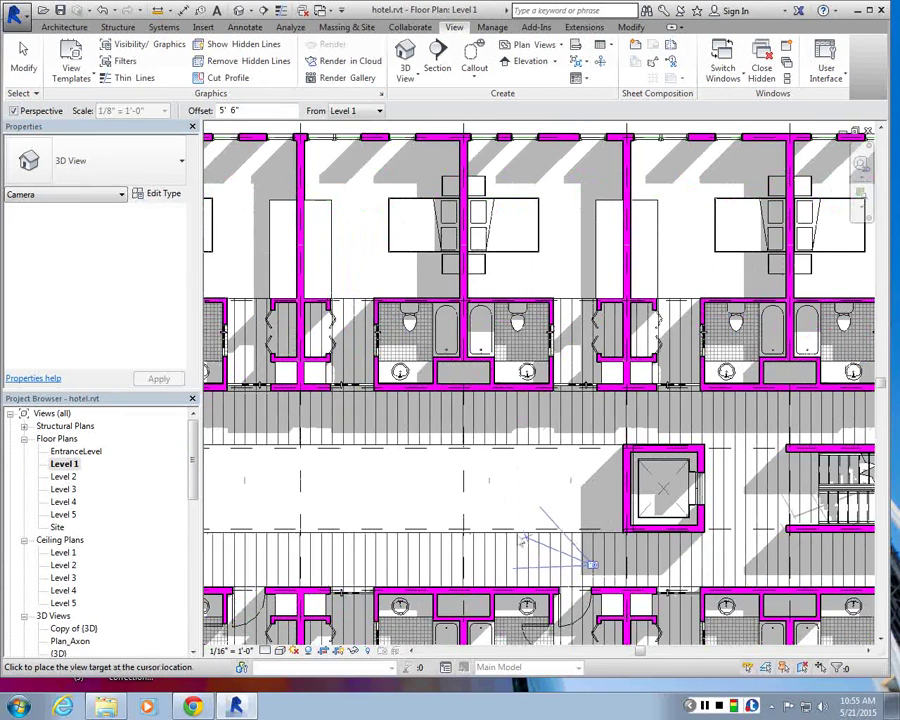
{"action": "left_click", "coordinate": [235, 425]}
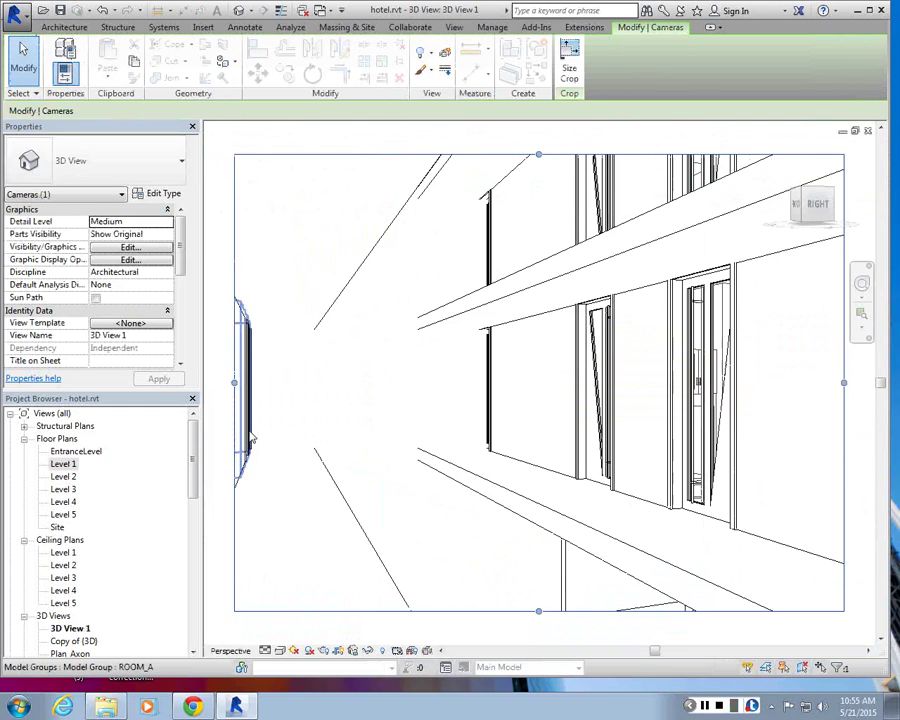
- Set the camera view's visual style to Consistent Colors and turn off its far clipping
{"action": "left_click", "coordinate": [279, 651]}
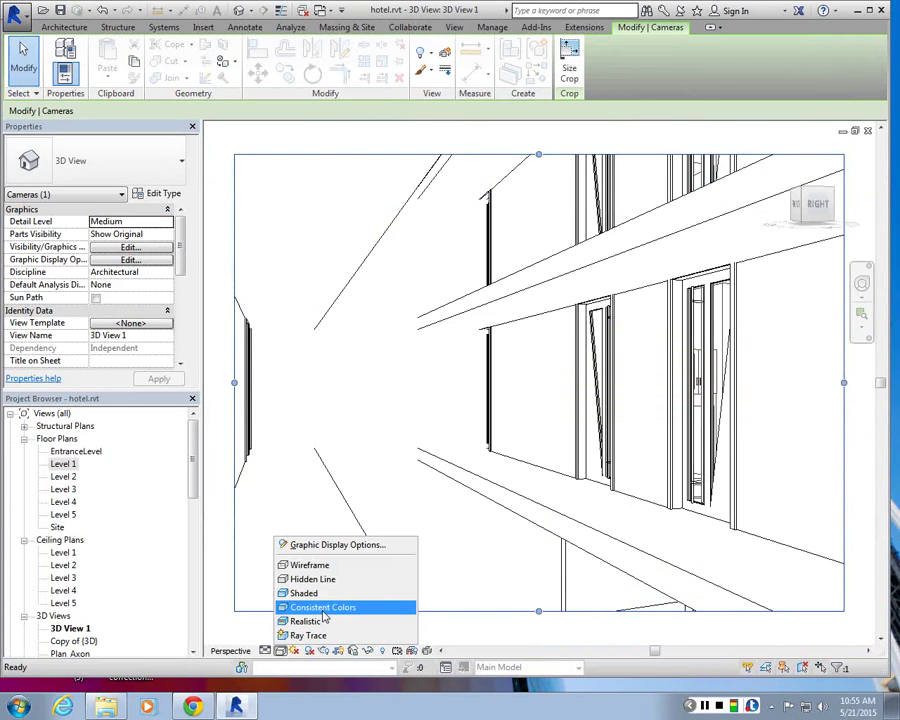
{"action": "left_click", "coordinate": [322, 607]}
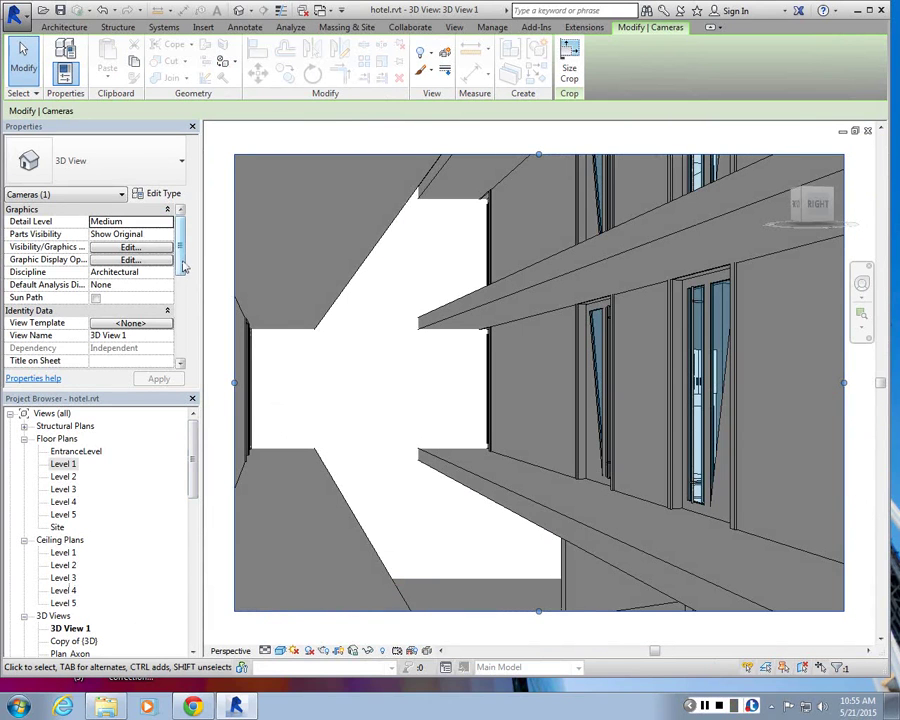
{"action": "left_click_drag", "start_coordinate": [182, 261], "coordinate": [186, 314]}
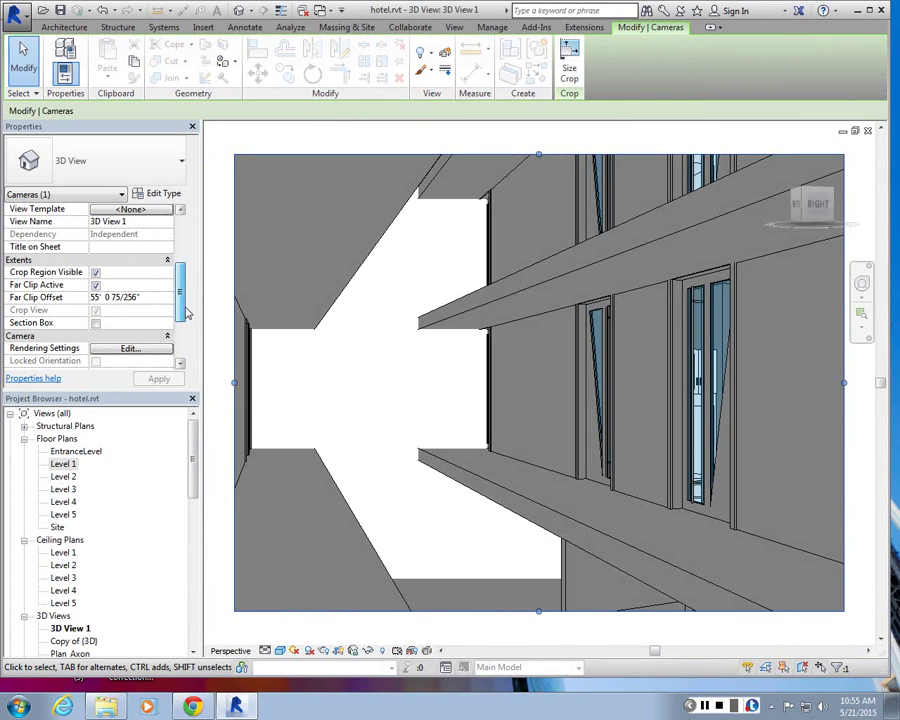
{"action": "left_click", "coordinate": [95, 285]}
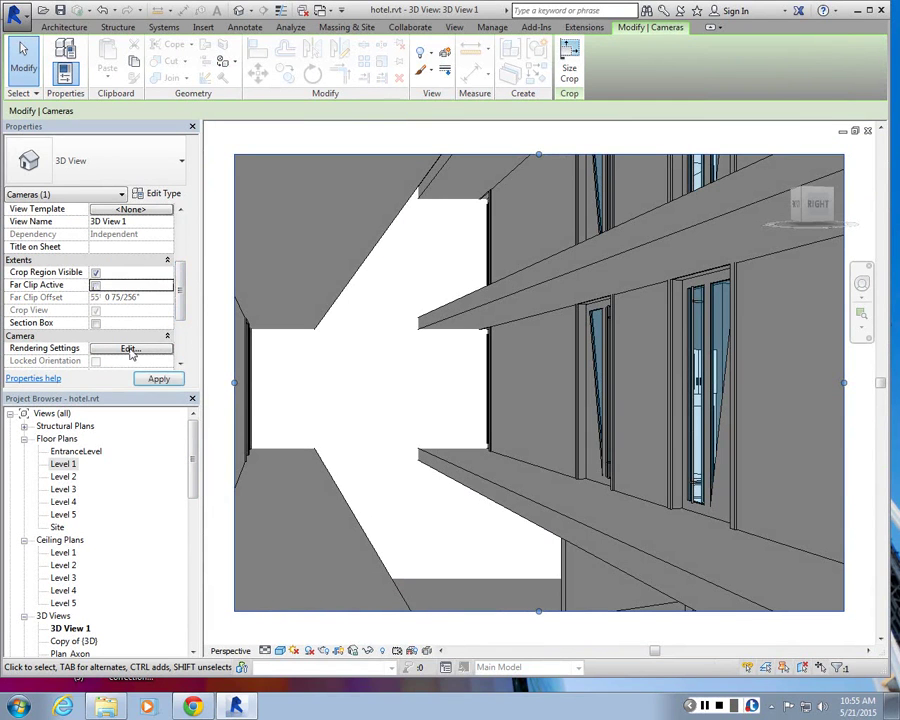
{"action": "left_click", "coordinate": [155, 385]}
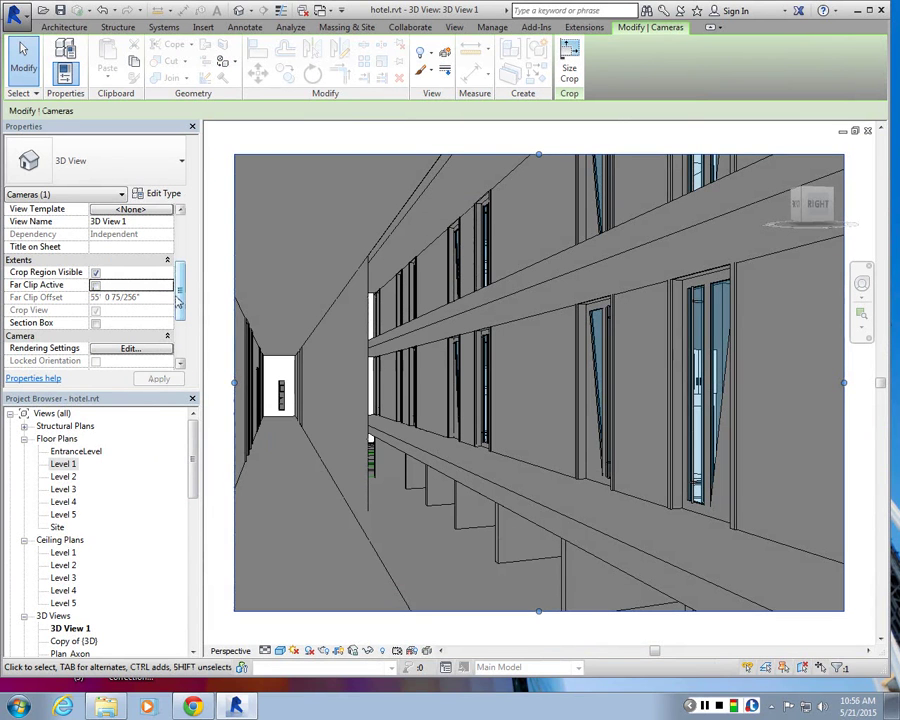
- Check the type properties of the camera's 3D view without changing them
{"action": "left_click_drag", "start_coordinate": [179, 304], "coordinate": [172, 236]}
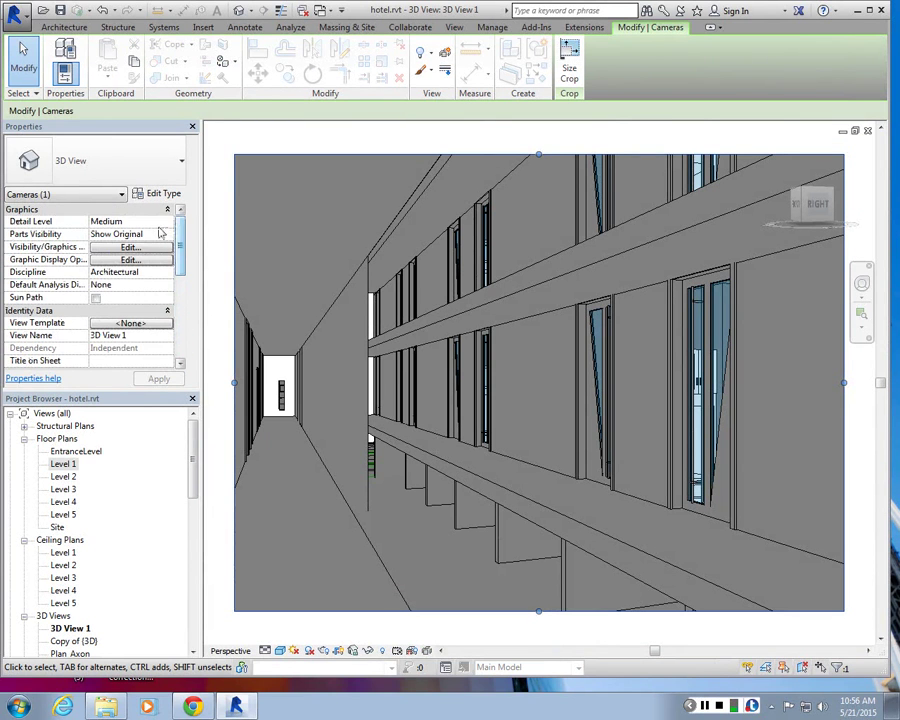
{"action": "left_click", "coordinate": [160, 193]}
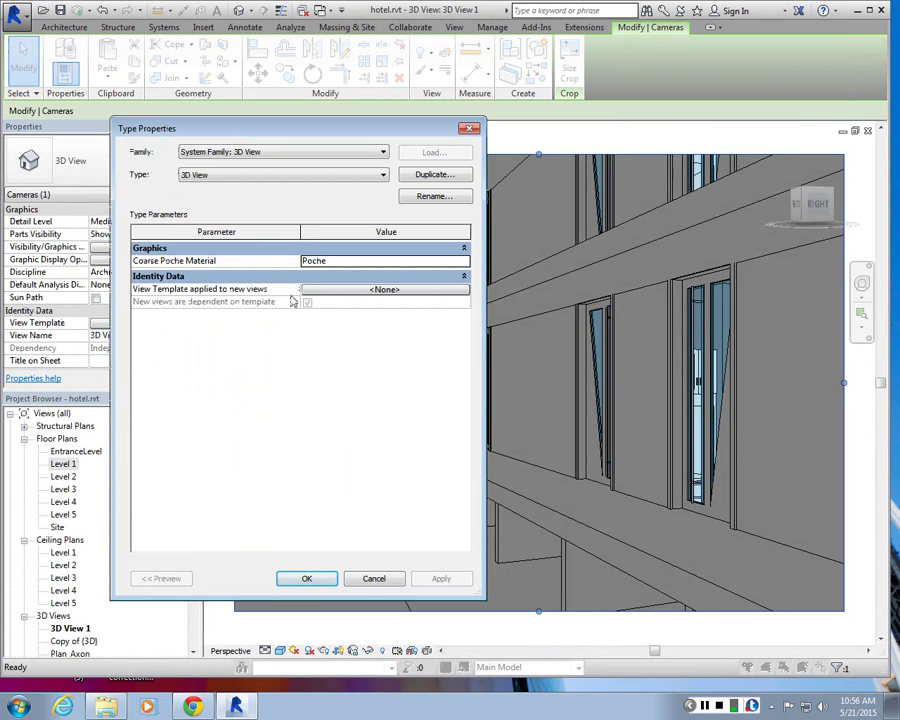
{"action": "key", "text": "Escape"}
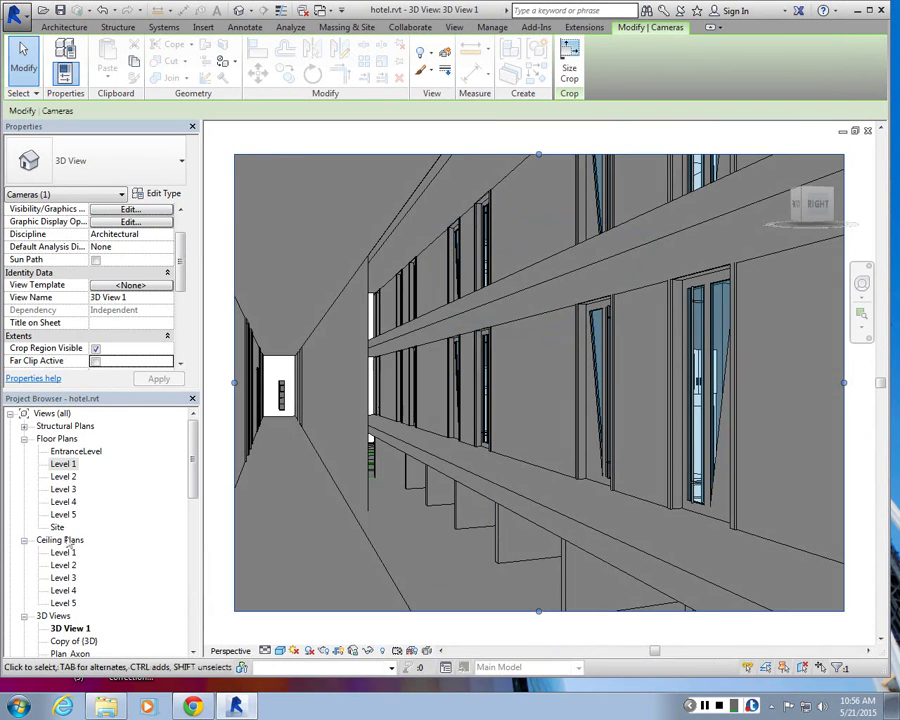
- View the selected camera in the Level 1 floor plan and clear its selection
{"action": "double_click", "coordinate": [64, 464]}
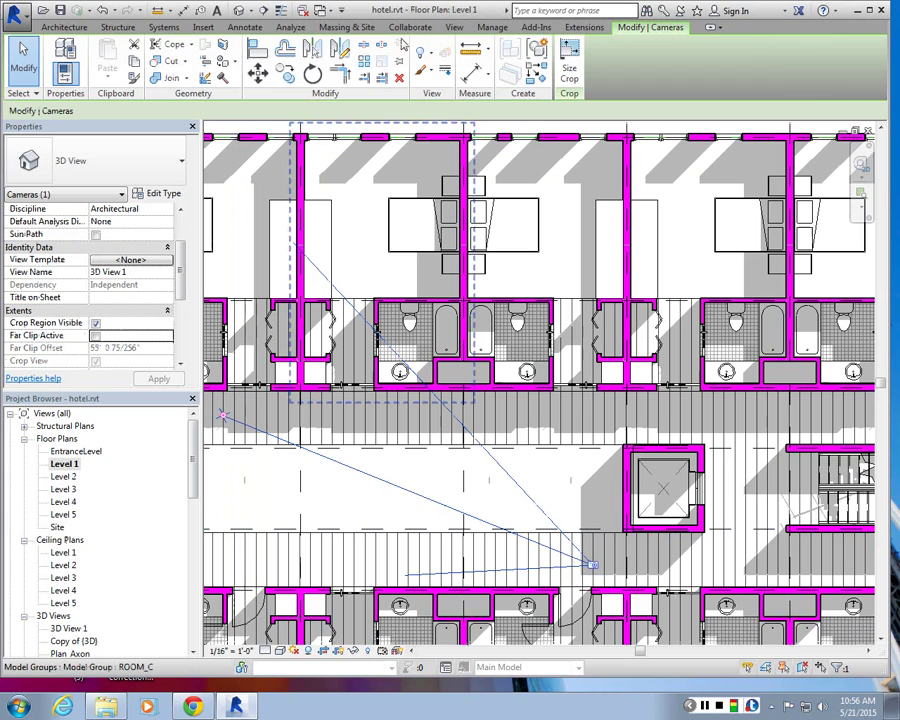
{"action": "left_click", "coordinate": [454, 27]}
{"action": "left_click", "coordinate": [410, 80]}
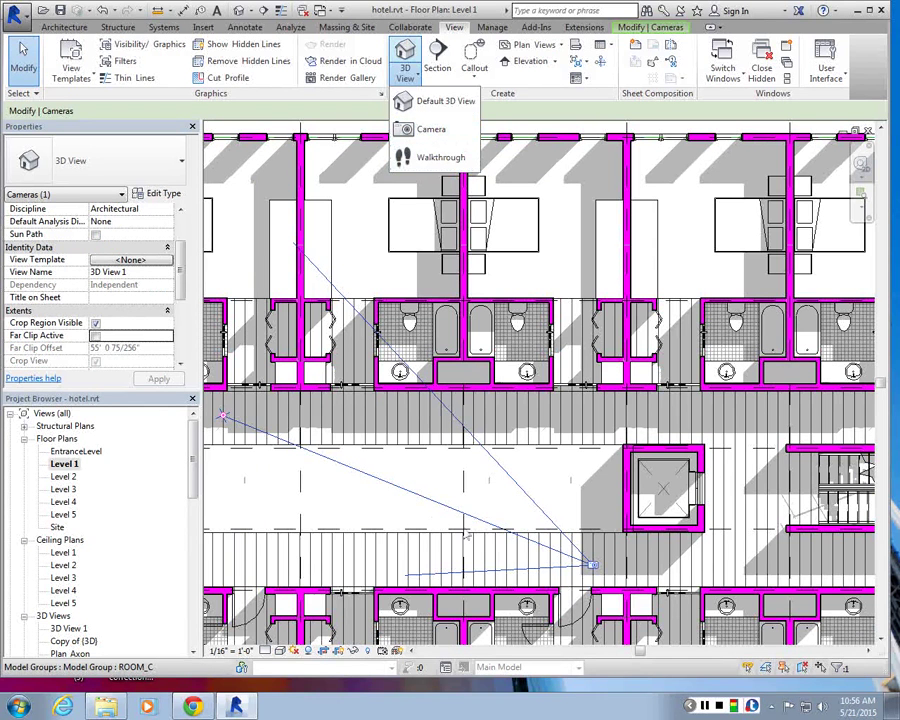
{"action": "left_click", "coordinate": [338, 380]}
{"action": "left_click", "coordinate": [418, 483]}
{"action": "scroll", "coordinate": [418, 483], "scroll_direction": "down", "scroll_amount": 2}
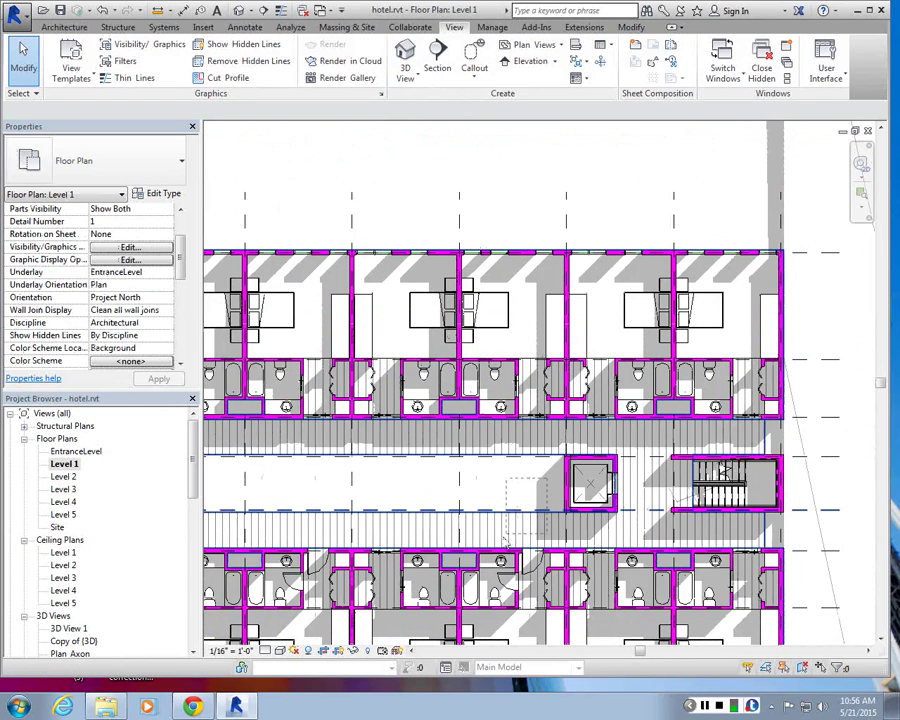
{"action": "left_click", "coordinate": [405, 77]}
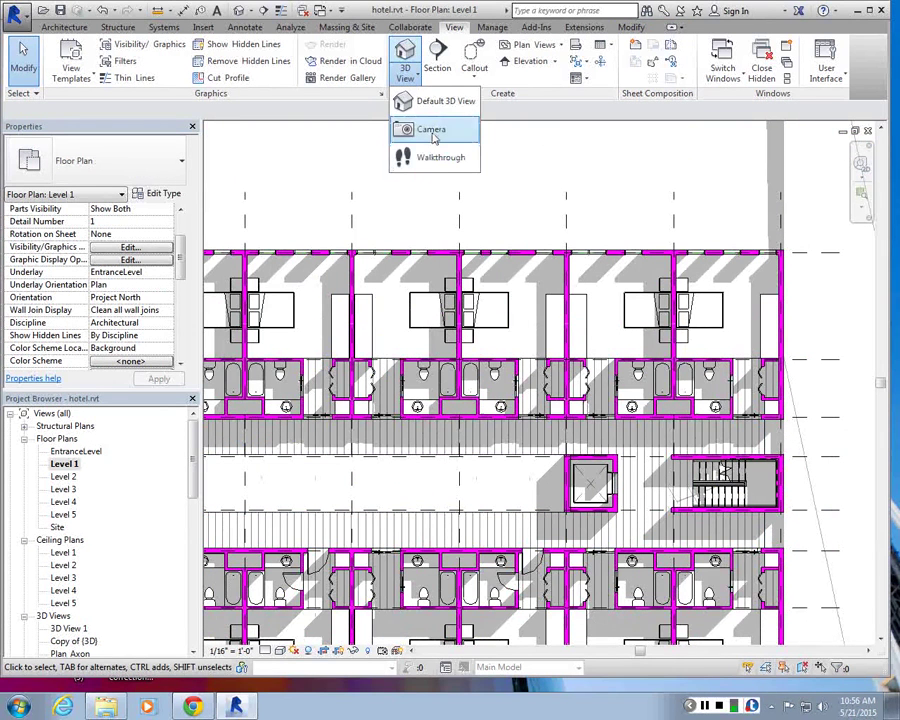
{"action": "scroll", "coordinate": [540, 515], "scroll_direction": "up", "scroll_amount": 3}
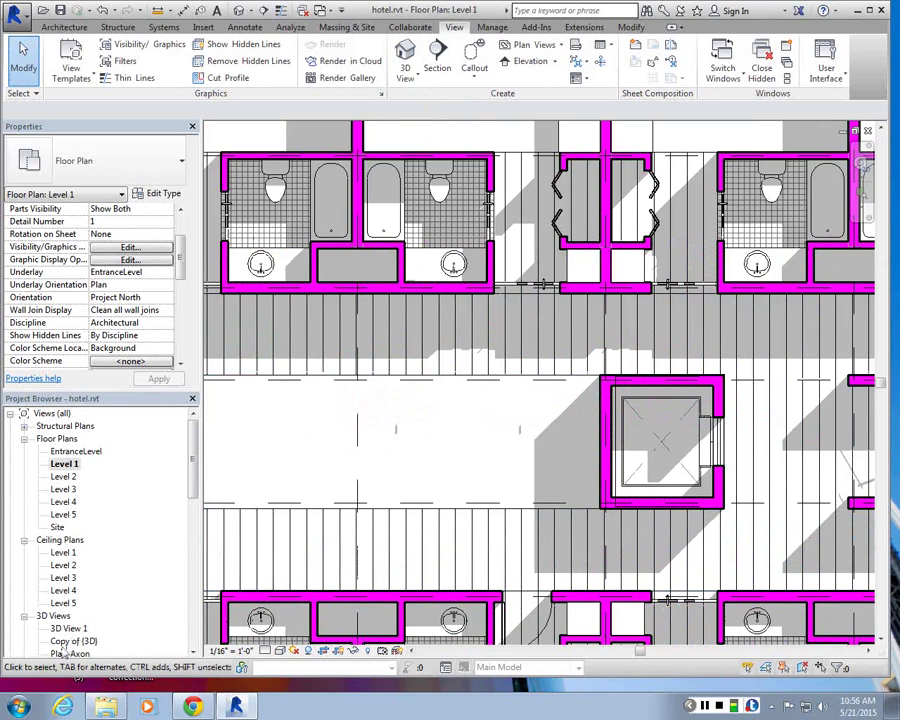
- Turn on the camera display for 3D View 1 and return to the Level 1 floor plan with the camera selected
{"action": "scroll", "coordinate": [84, 540], "scroll_direction": "down", "scroll_amount": 4}
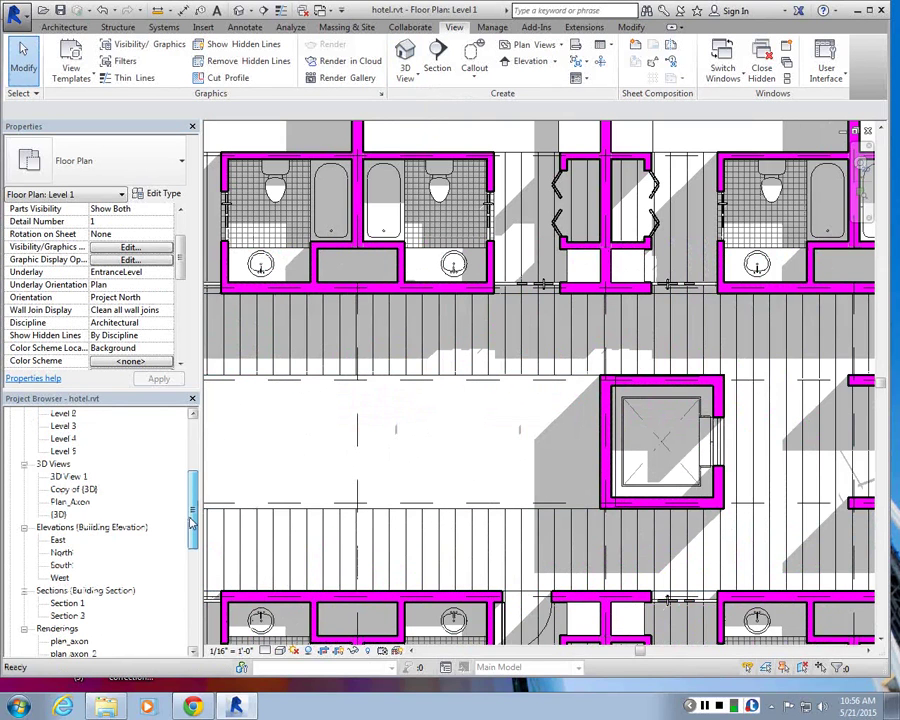
{"action": "double_click", "coordinate": [70, 477]}
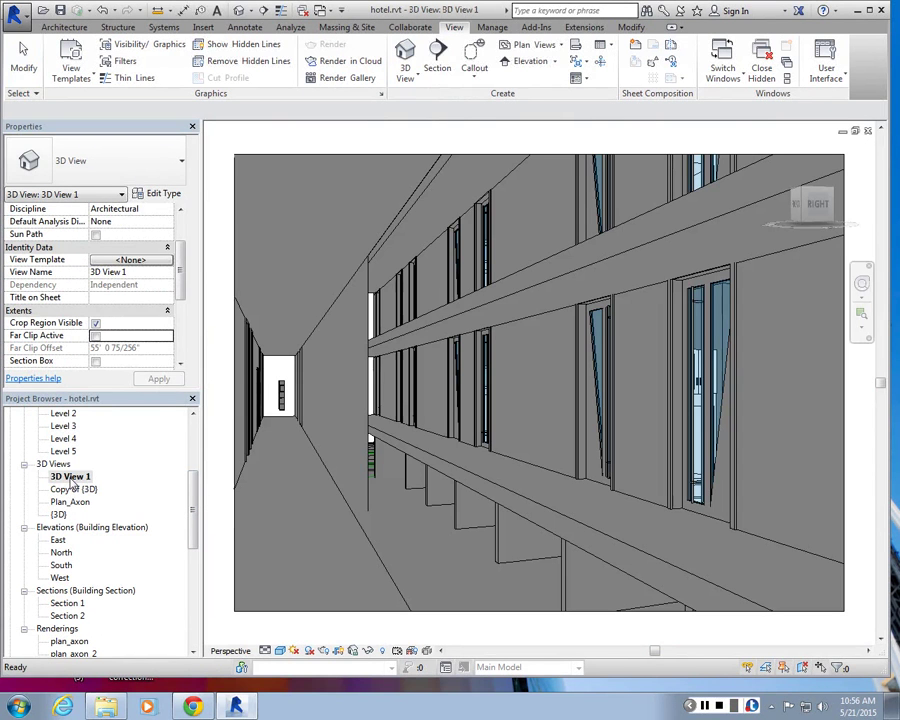
{"action": "right_click", "coordinate": [73, 483]}
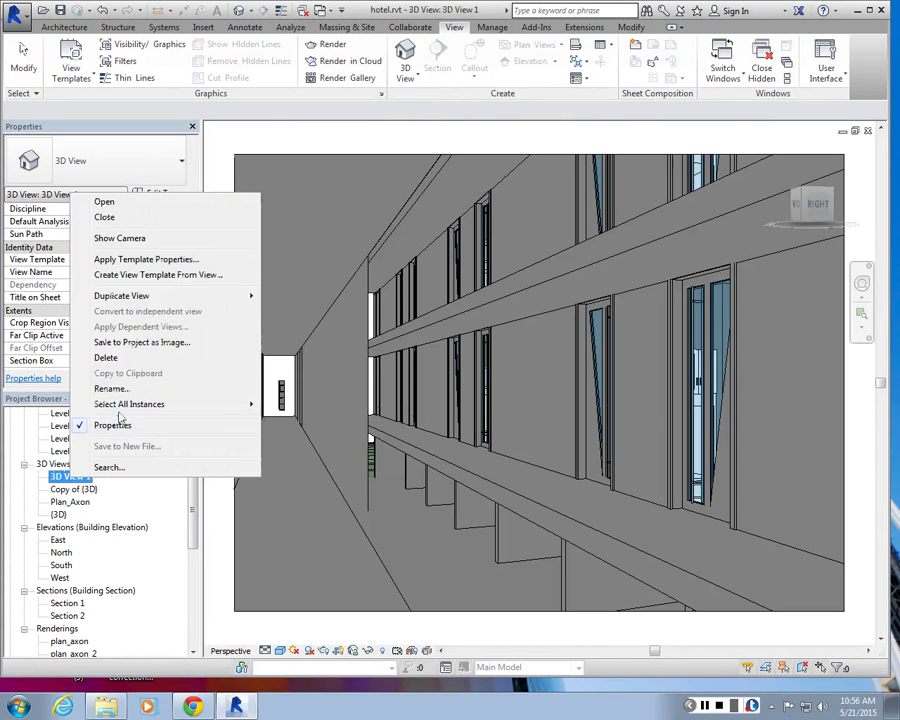
{"action": "left_click", "coordinate": [119, 238]}
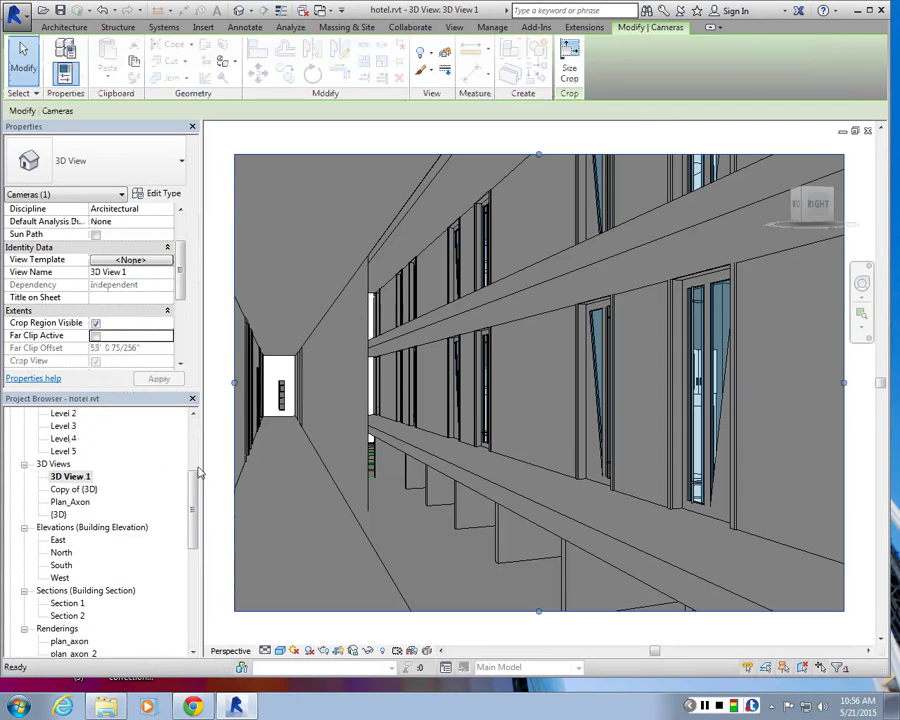
{"action": "key", "text": "Escape"}
{"action": "scroll", "coordinate": [65, 465], "scroll_direction": "up", "scroll_amount": 4}
{"action": "double_click", "coordinate": [63, 465]}
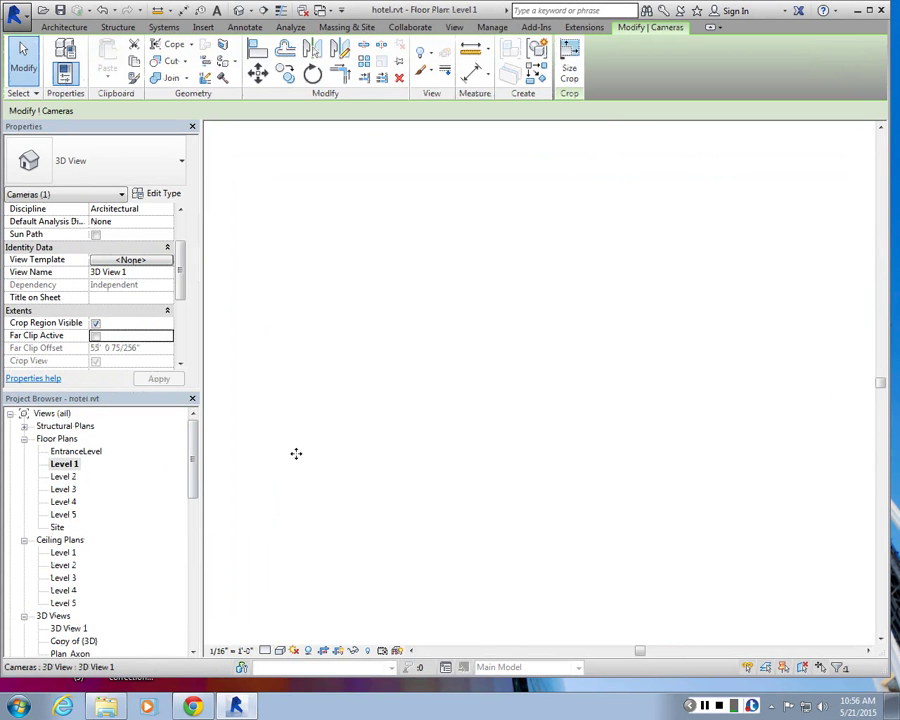
- Shift the target point of 3D View 1's camera on the upper walkway in the Level 1 floor plan
{"action": "left_click_drag", "start_coordinate": [295, 451], "coordinate": [555, 563]}
{"action": "scroll", "coordinate": [540, 490], "scroll_direction": "down", "scroll_amount": 3}
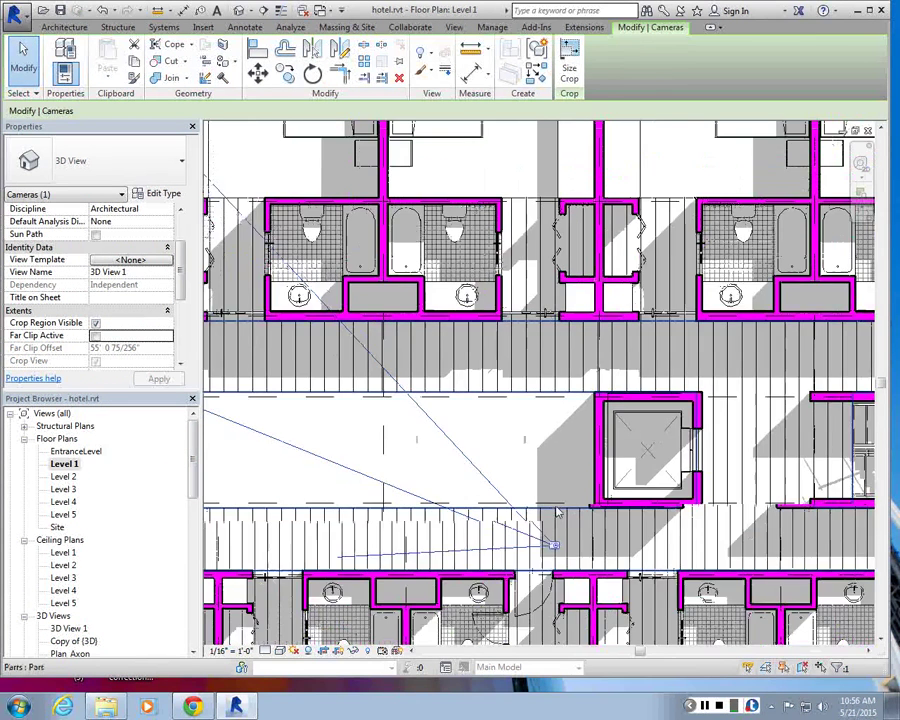
{"action": "scroll", "coordinate": [540, 490], "scroll_direction": "down", "scroll_amount": 3}
{"action": "scroll", "coordinate": [312, 425], "scroll_direction": "up", "scroll_amount": 4}
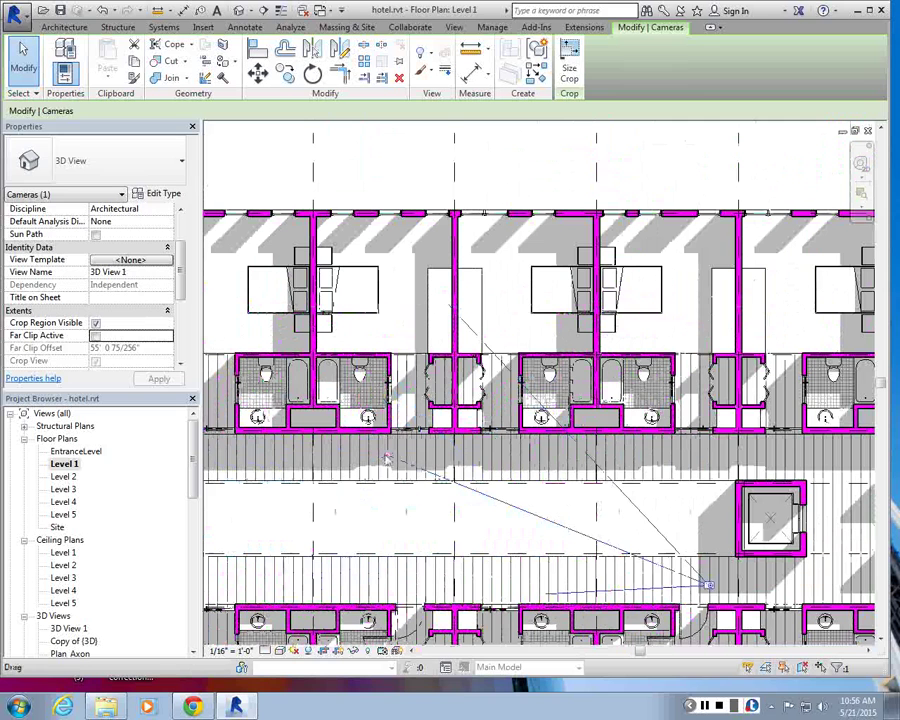
{"action": "left_click_drag", "start_coordinate": [407, 490], "coordinate": [430, 472]}
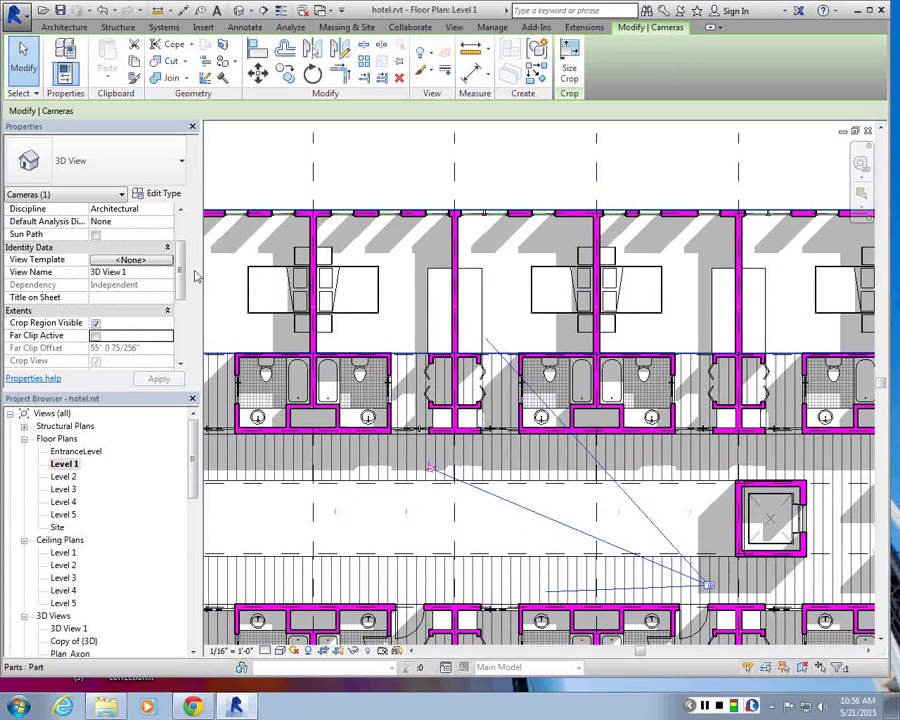
- Check the camera's rendering settings without changing them
{"action": "scroll", "coordinate": [186, 279], "scroll_direction": "down", "scroll_amount": 1}
{"action": "left_click_drag", "start_coordinate": [186, 279], "coordinate": [182, 321]}
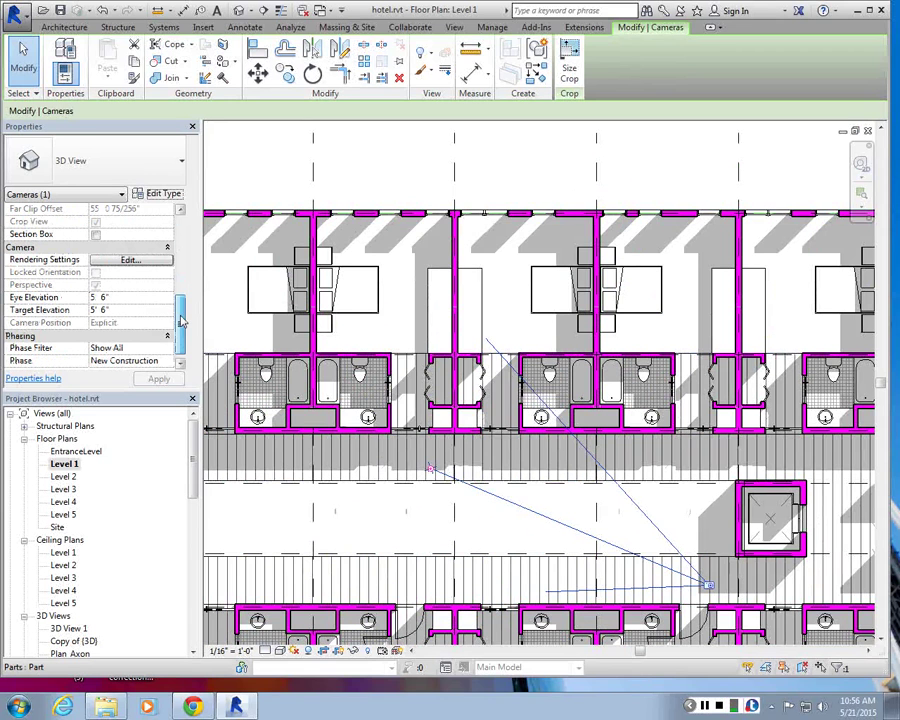
{"action": "left_click", "coordinate": [130, 260]}
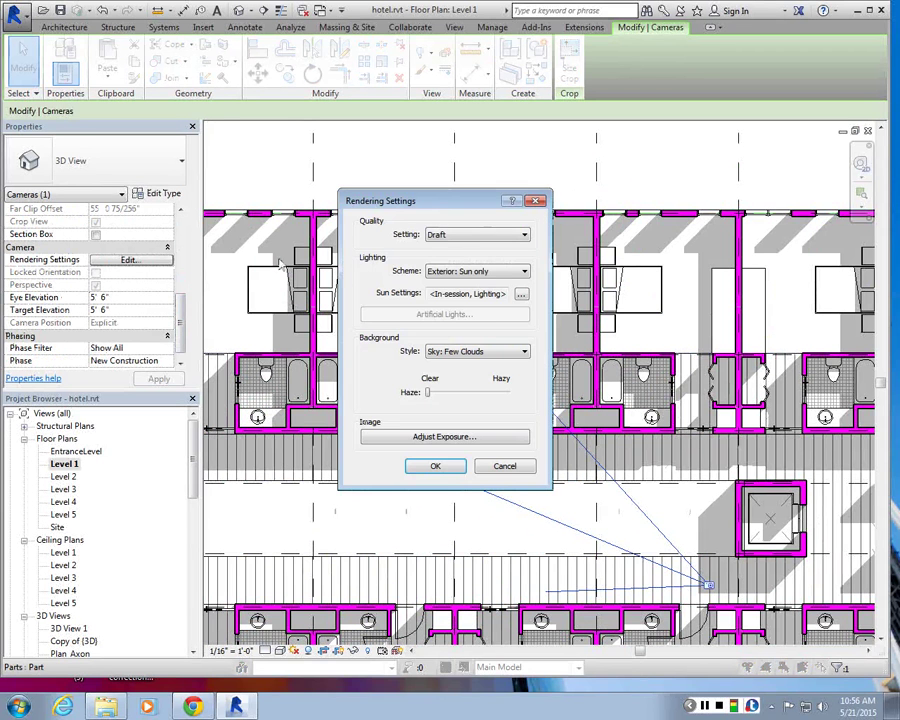
{"action": "left_click", "coordinate": [536, 201]}
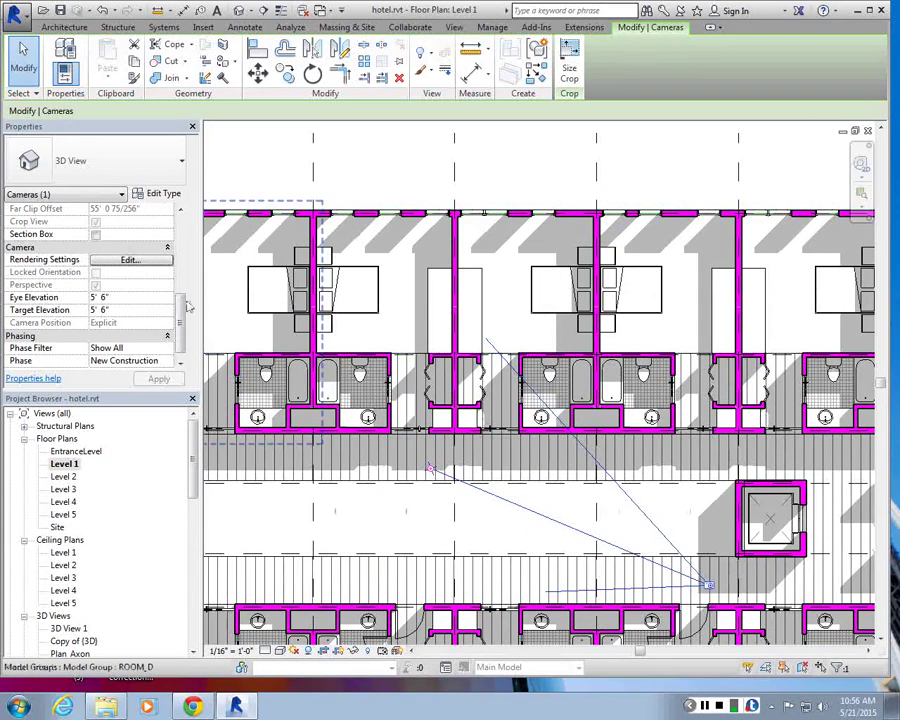
- Move the camera's eye point along the lower walkway toward the elevator
{"action": "left_click_drag", "start_coordinate": [181, 320], "coordinate": [176, 255]}
{"action": "left_click_drag", "start_coordinate": [706, 585], "coordinate": [733, 588]}
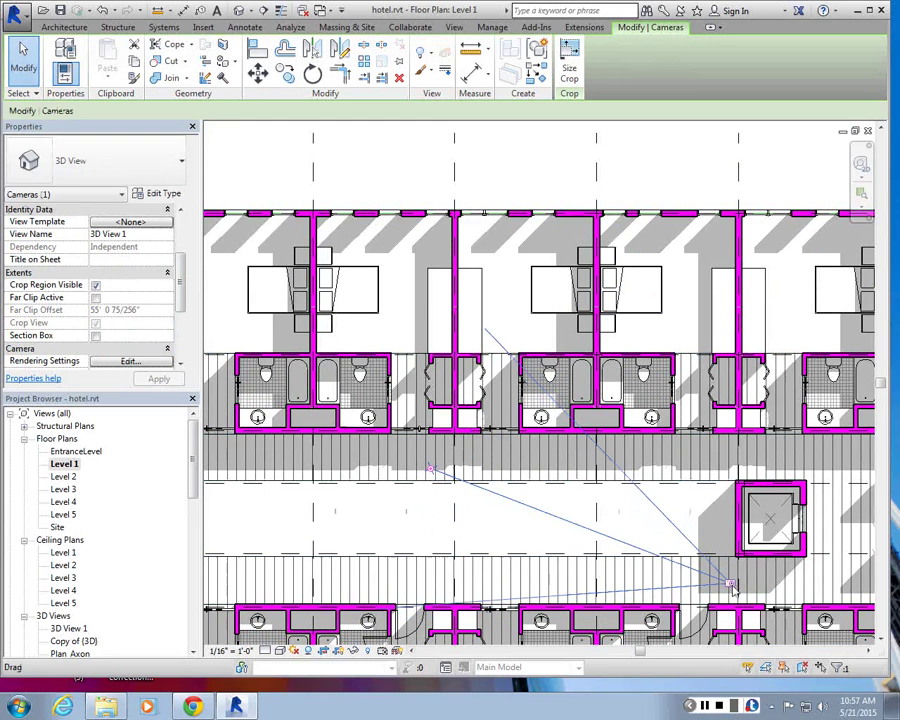
- Examine the camera's type properties, rendering settings and available commands without changing anything
{"action": "left_click", "coordinate": [158, 196]}
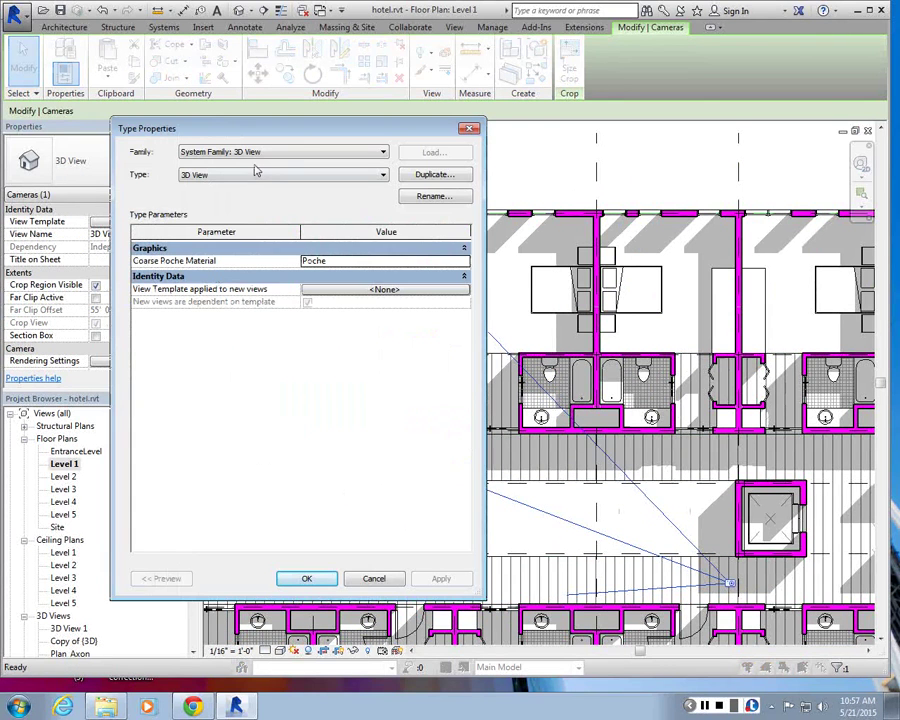
{"action": "left_click", "coordinate": [373, 578]}
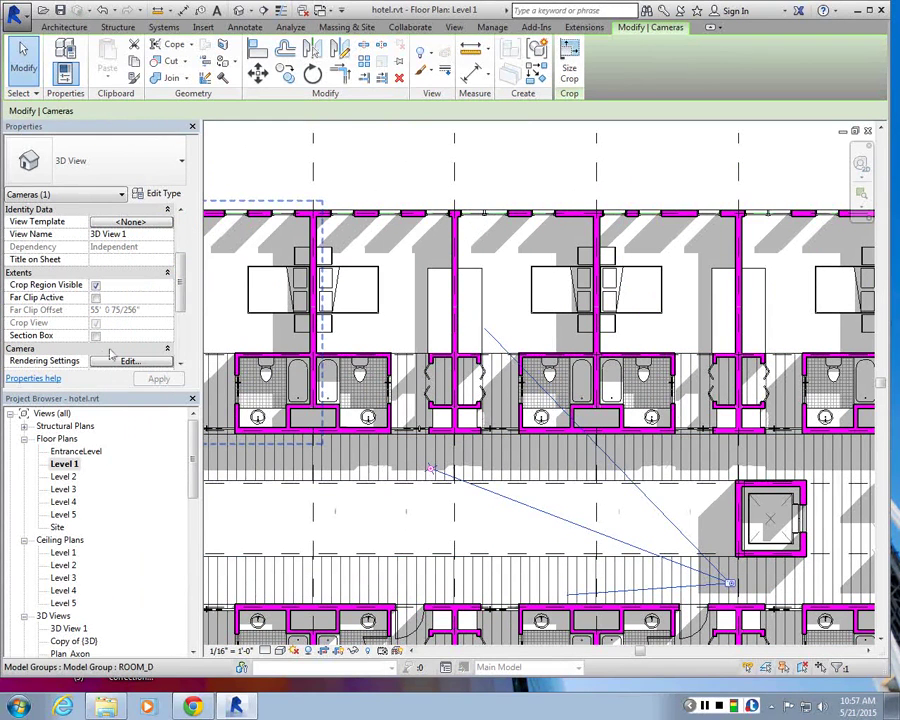
{"action": "left_click_drag", "start_coordinate": [180, 255], "coordinate": [176, 316]}
{"action": "scroll", "coordinate": [150, 323], "scroll_direction": "up", "scroll_amount": 2}
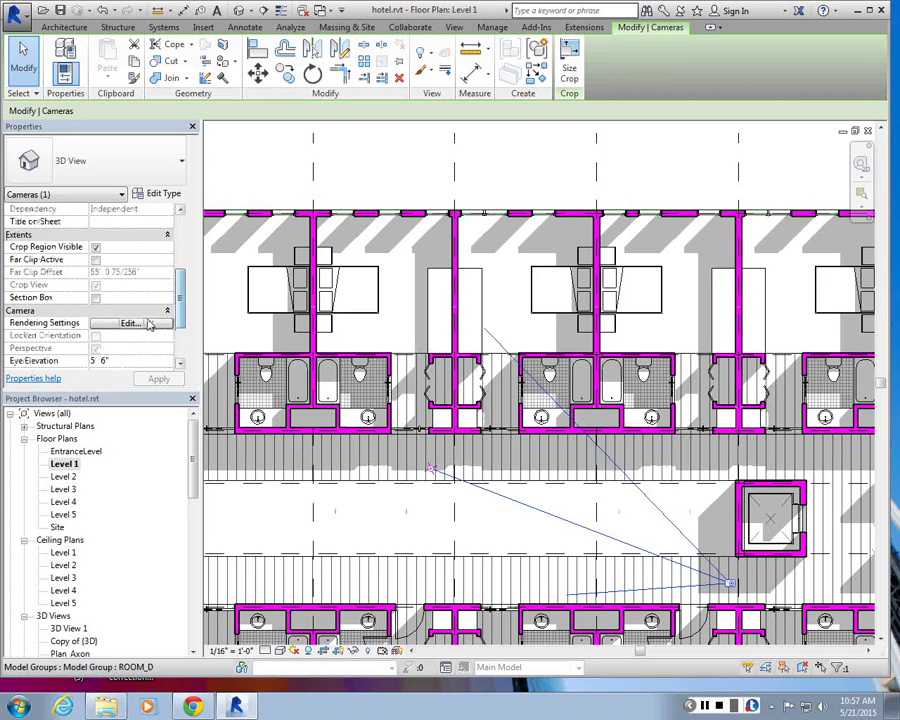
{"action": "left_click", "coordinate": [130, 323]}
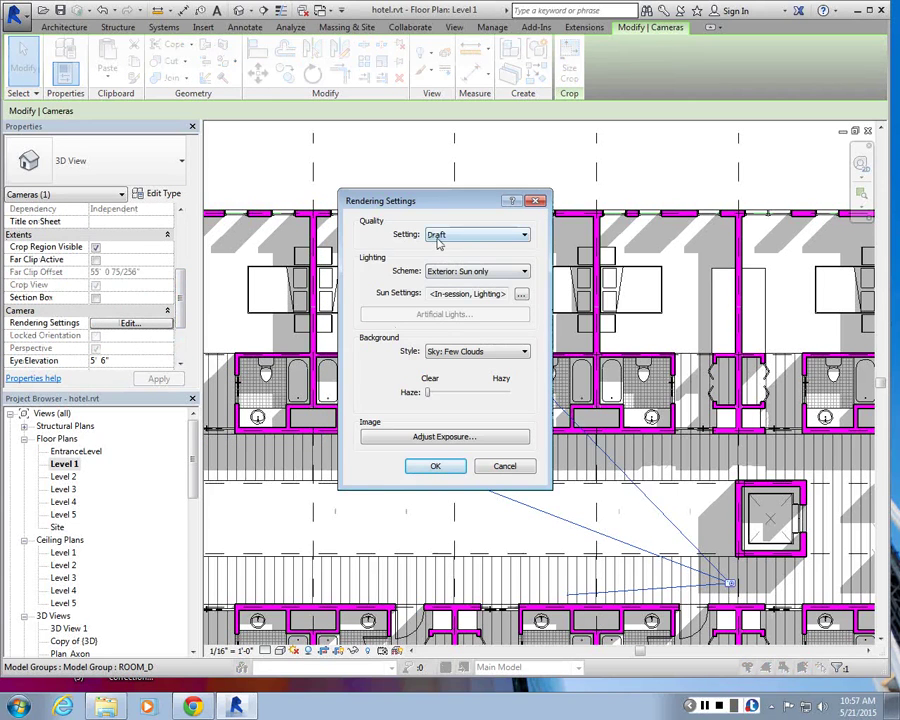
{"action": "left_click", "coordinate": [503, 466]}
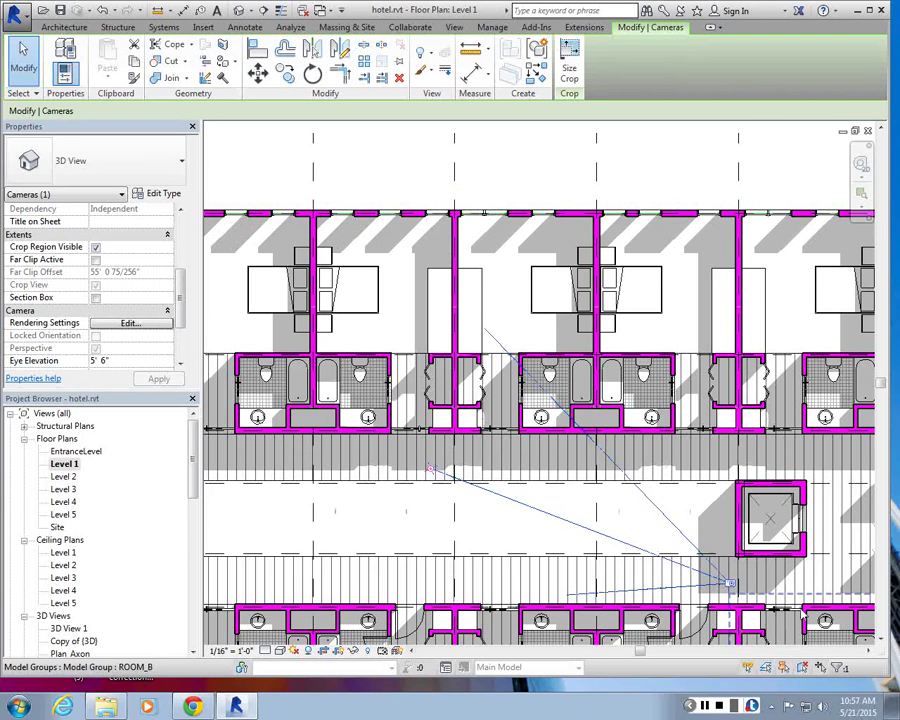
{"action": "mouse_move", "coordinate": [447, 473]}
{"action": "left_mouse_down"}
{"action": "mouse_move", "coordinate": [430, 466]}
{"action": "mouse_move", "coordinate": [433, 474]}
{"action": "left_mouse_up"}
{"action": "right_click", "coordinate": [433, 474]}
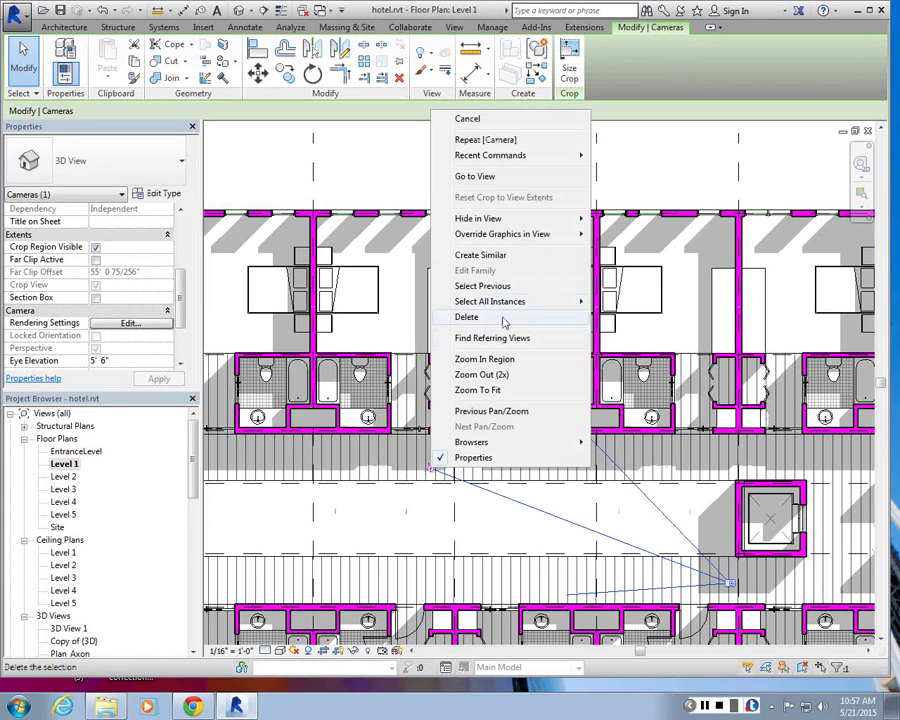
{"action": "left_click", "coordinate": [693, 566]}
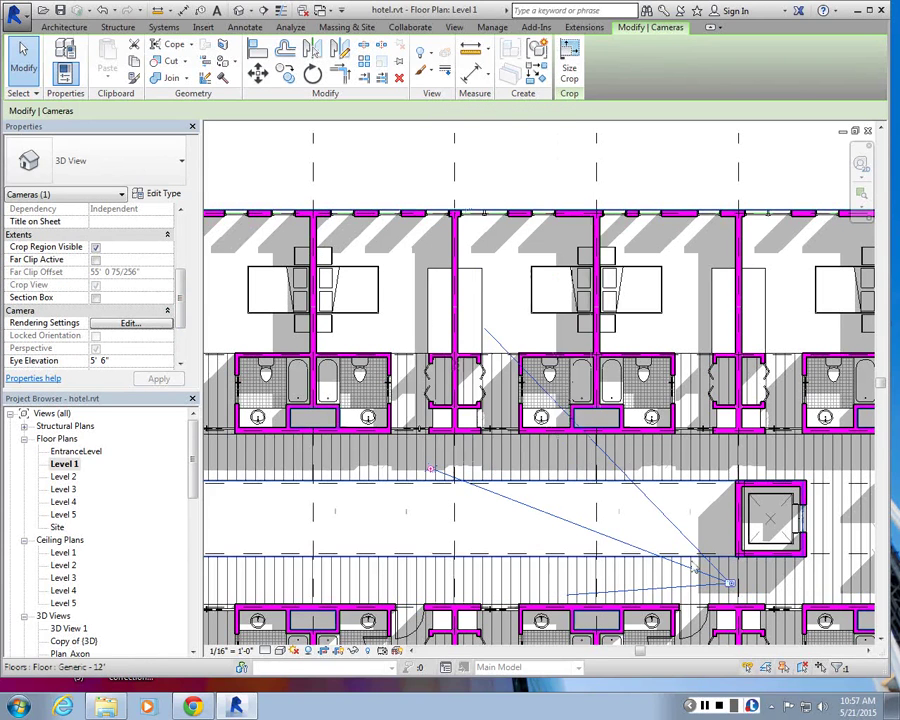
- Open 3D View 1, hide its crop region and look through its remaining camera properties
{"action": "double_click", "coordinate": [75, 628]}
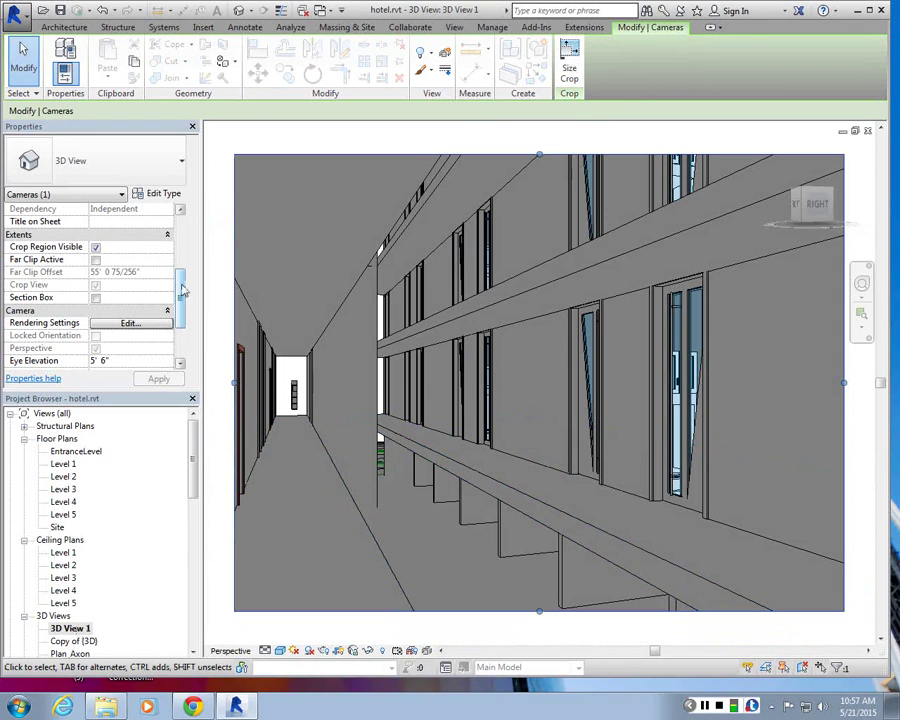
{"action": "left_click", "coordinate": [95, 247]}
{"action": "left_click", "coordinate": [159, 380]}
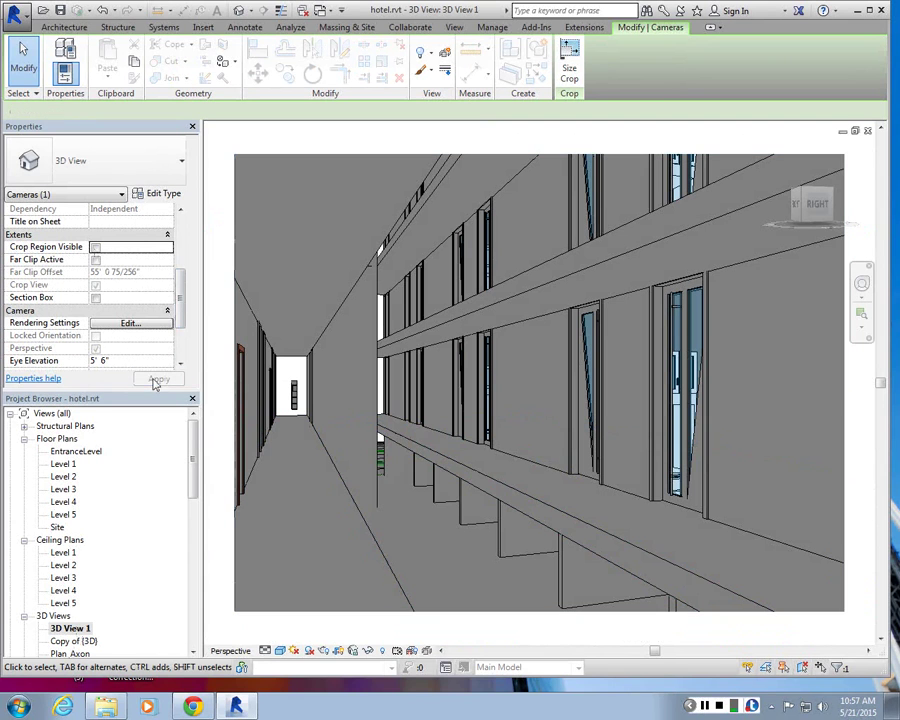
{"action": "left_click_drag", "start_coordinate": [181, 304], "coordinate": [181, 331]}
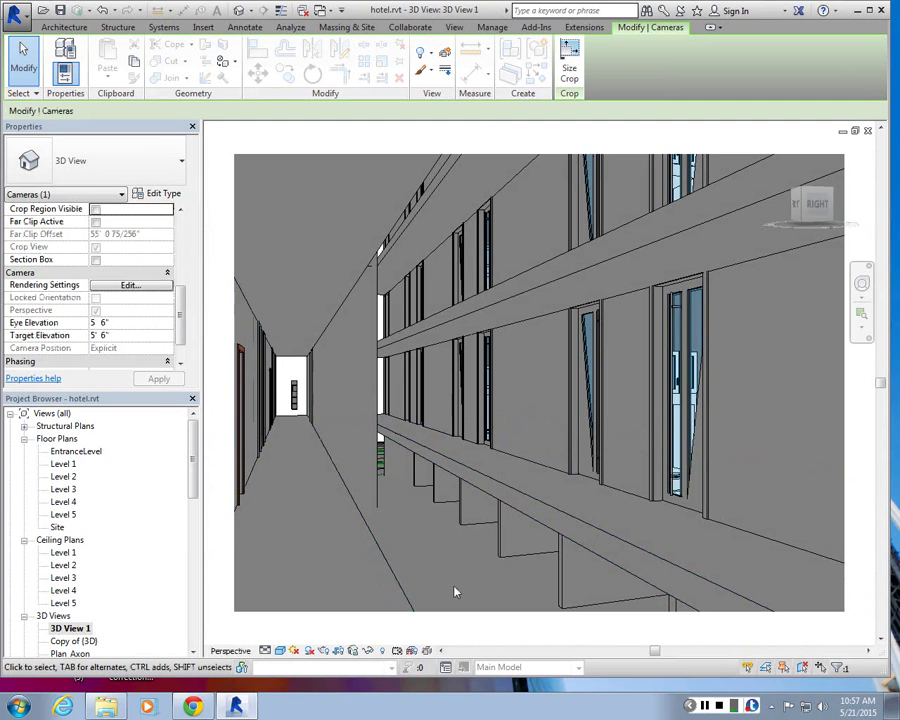
{"action": "left_click", "coordinate": [705, 707]}
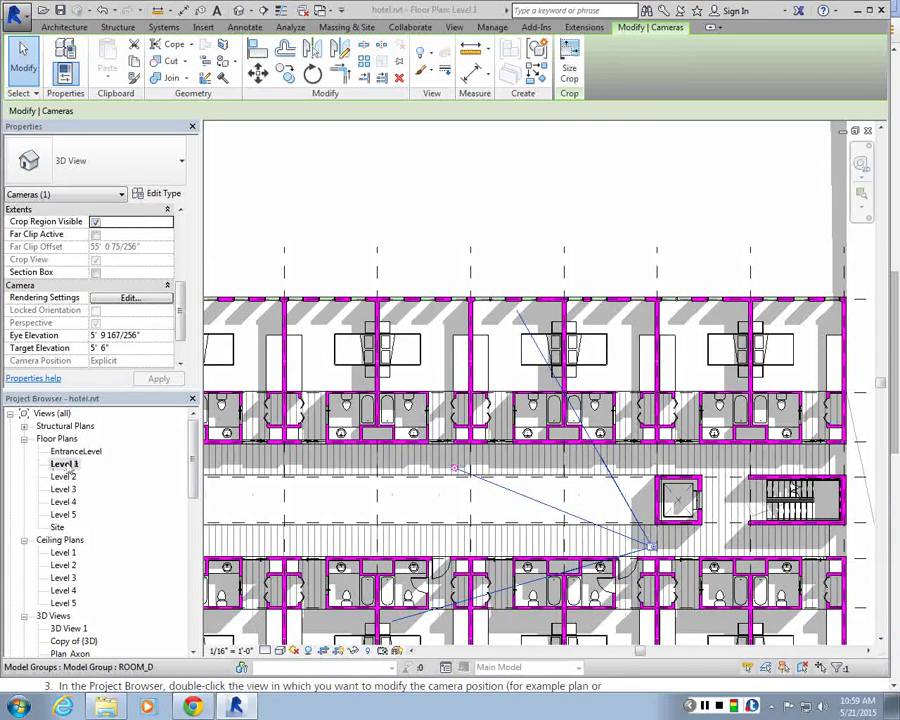
- Place a new perspective camera on the upper walkway beside the elevator in Level 1, with its target in the open space between the walkways
{"action": "left_click", "coordinate": [564, 500]}
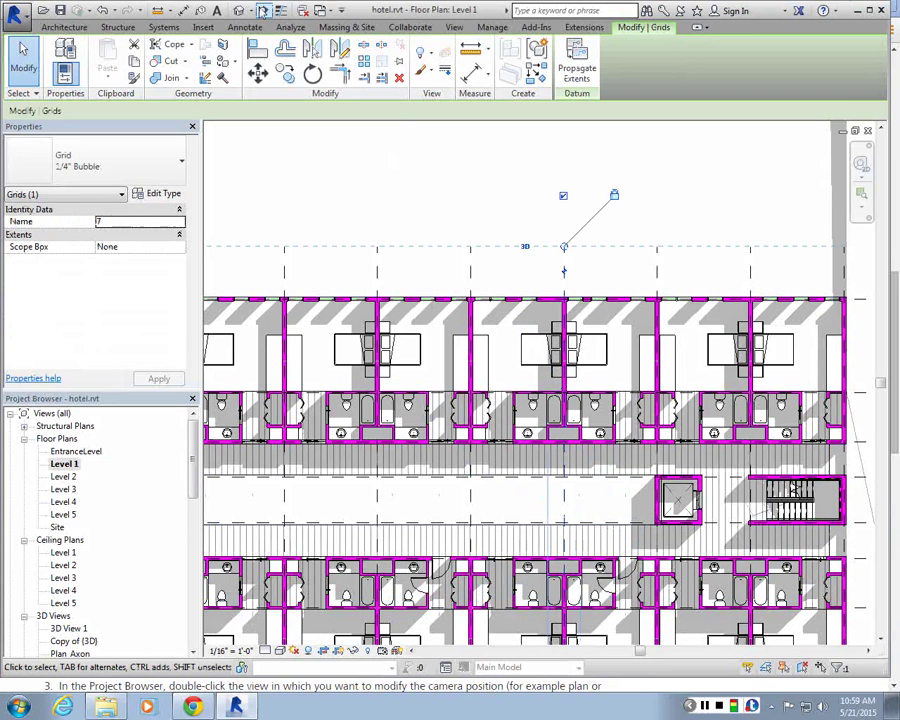
{"action": "left_click", "coordinate": [454, 27]}
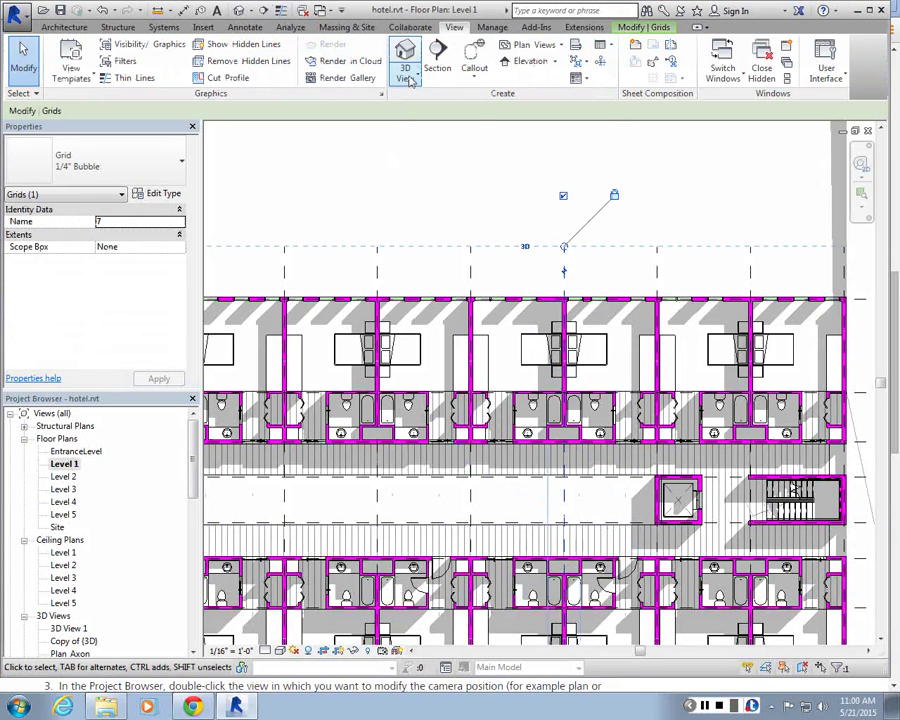
{"action": "left_click", "coordinate": [409, 80]}
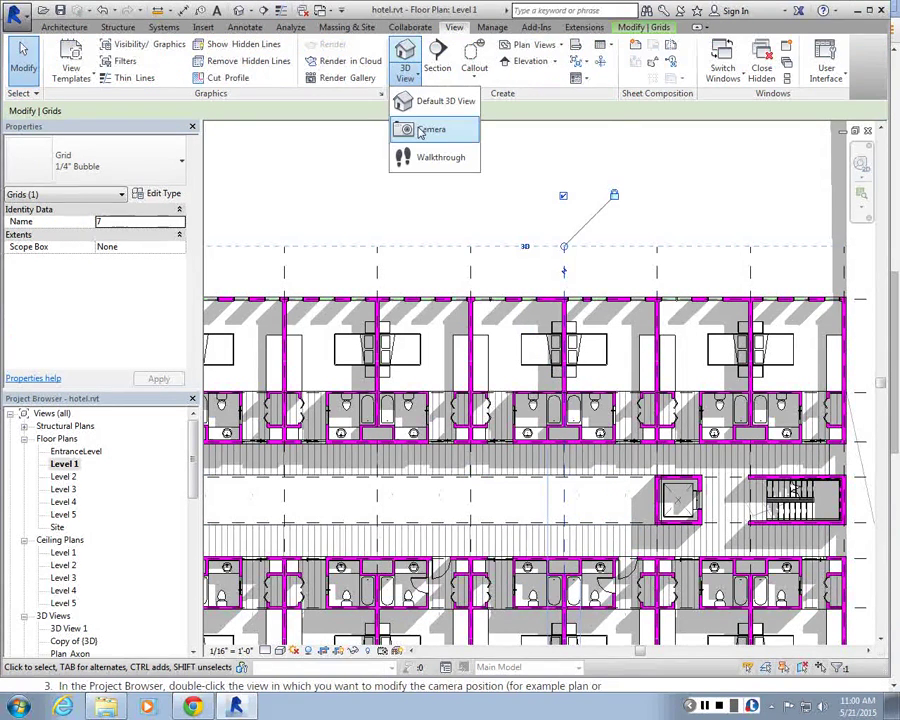
{"action": "left_click", "coordinate": [418, 127]}
{"action": "scroll", "coordinate": [383, 363], "scroll_direction": "up", "scroll_amount": 4}
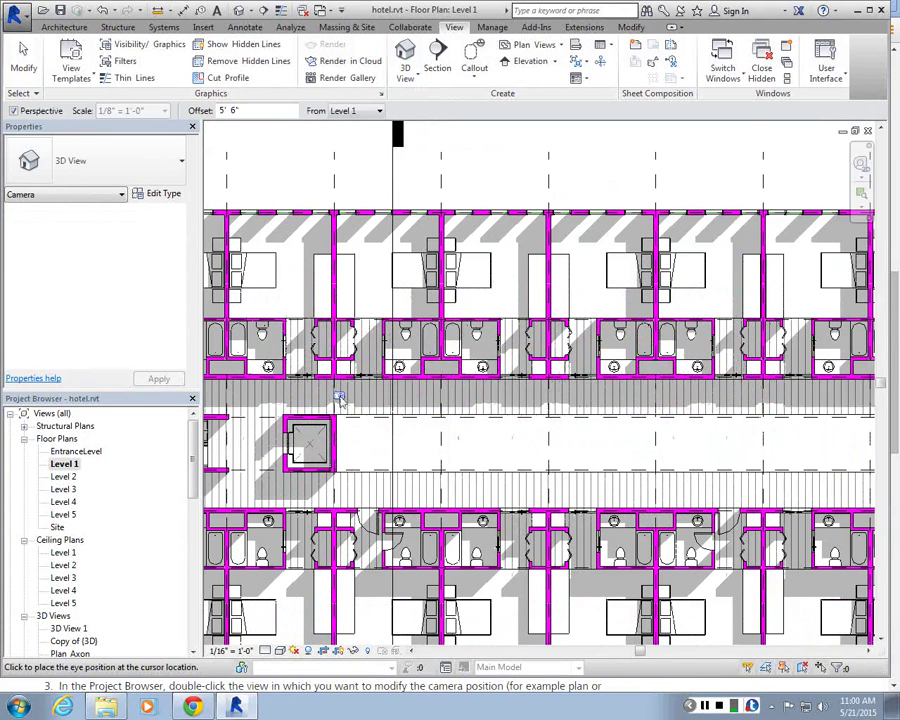
{"action": "left_click", "coordinate": [339, 398]}
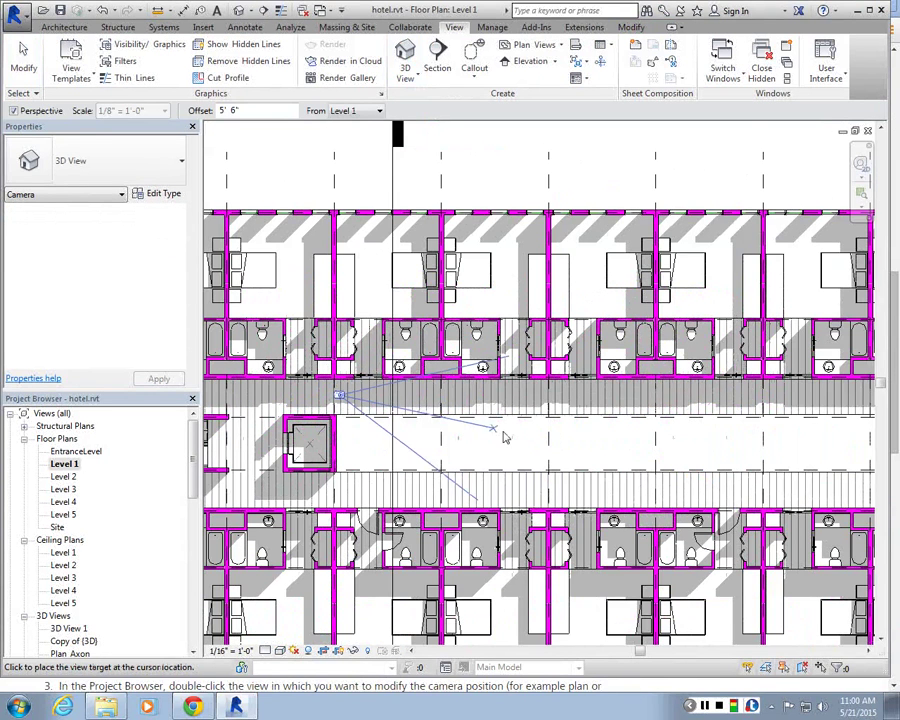
{"action": "left_click", "coordinate": [614, 459]}
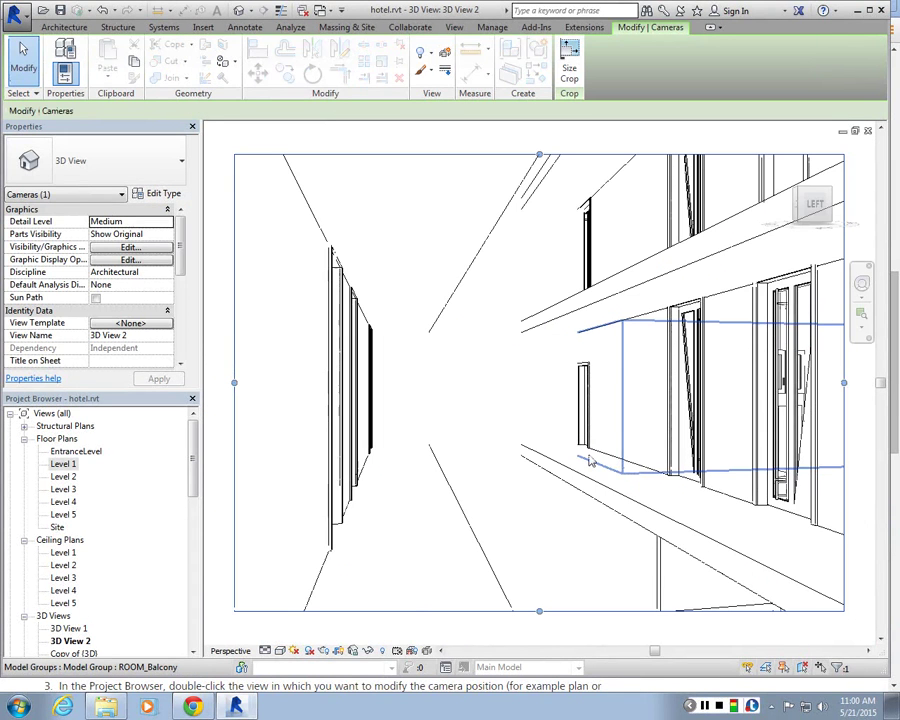
- Set the new camera view's visual style to Consistent Colors and turn off its far clipping
{"action": "left_click", "coordinate": [279, 651]}
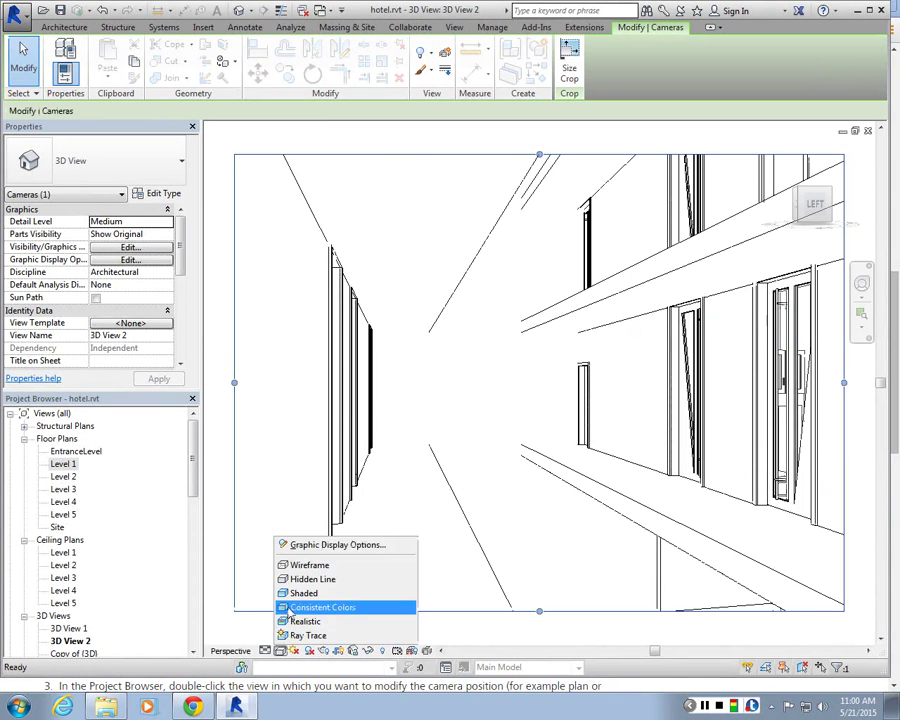
{"action": "left_click", "coordinate": [303, 609]}
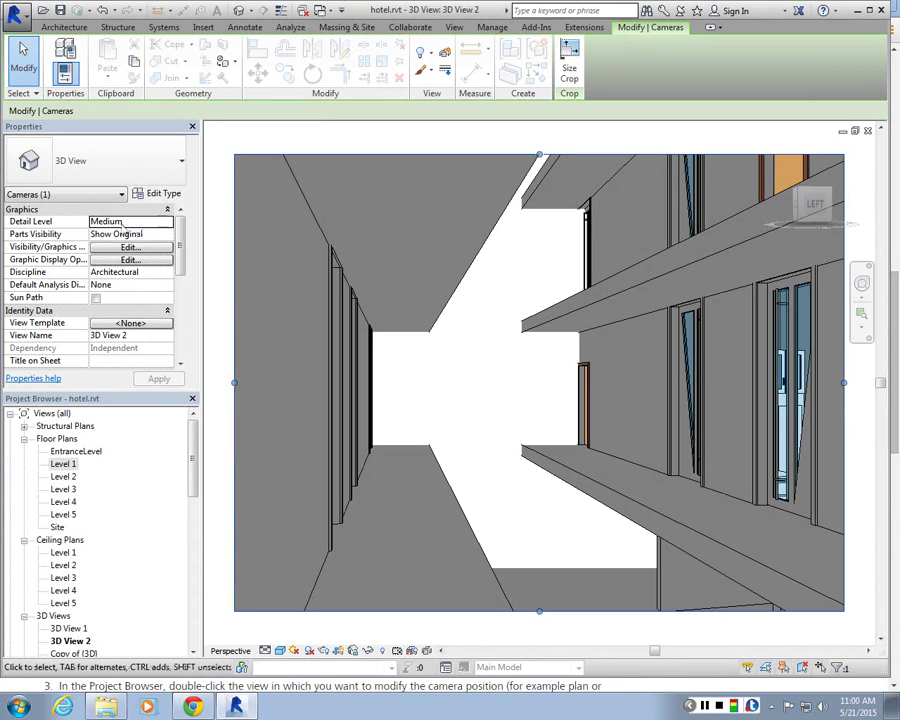
{"action": "scroll", "coordinate": [172, 278], "scroll_direction": "down", "scroll_amount": 5}
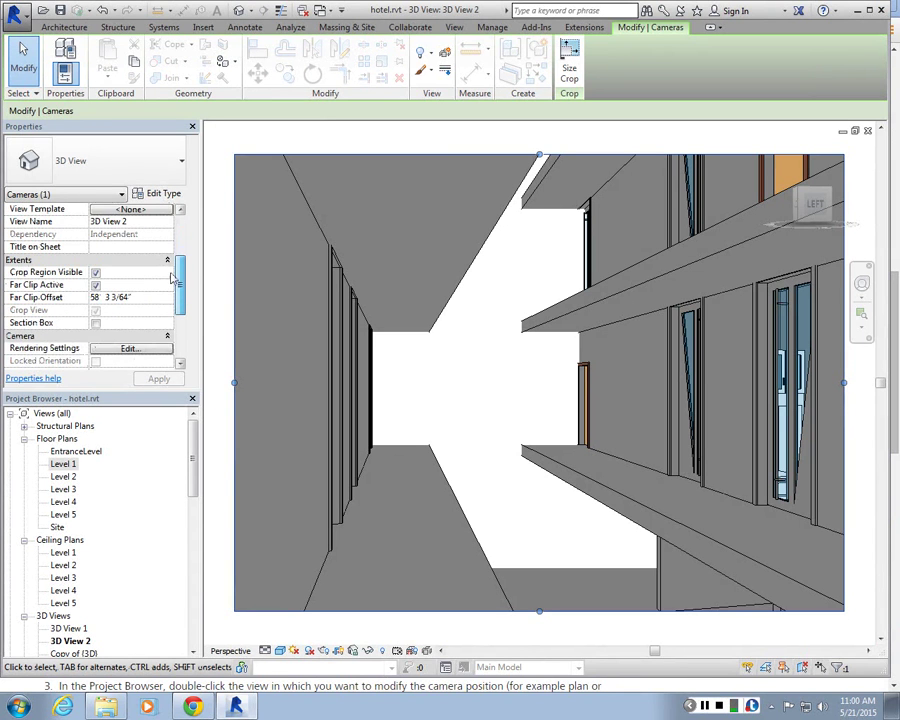
{"action": "scroll", "coordinate": [172, 278], "scroll_direction": "up", "scroll_amount": 1}
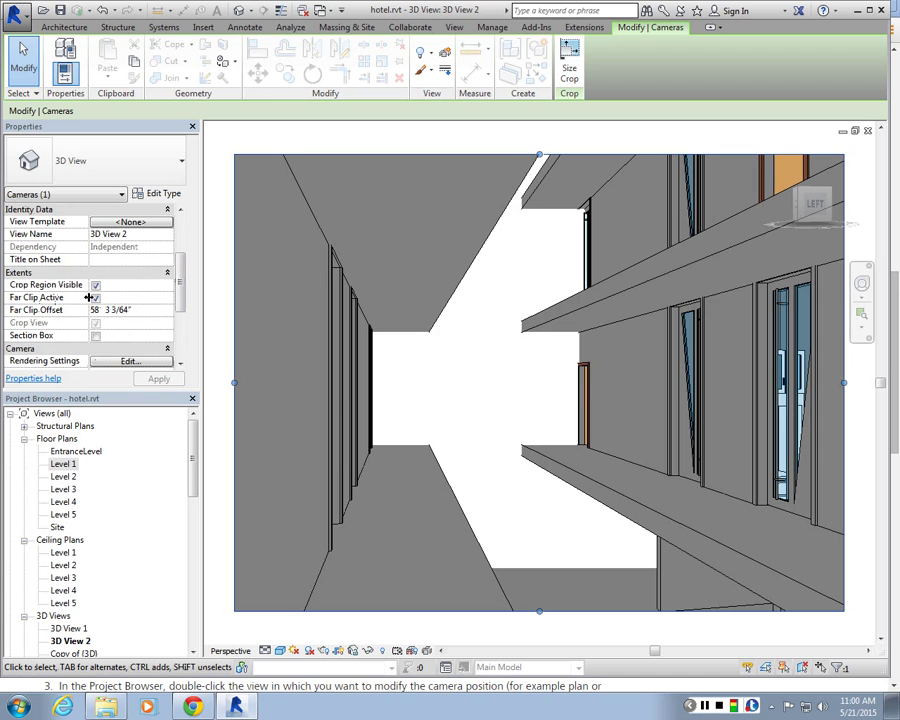
{"action": "left_click", "coordinate": [95, 297]}
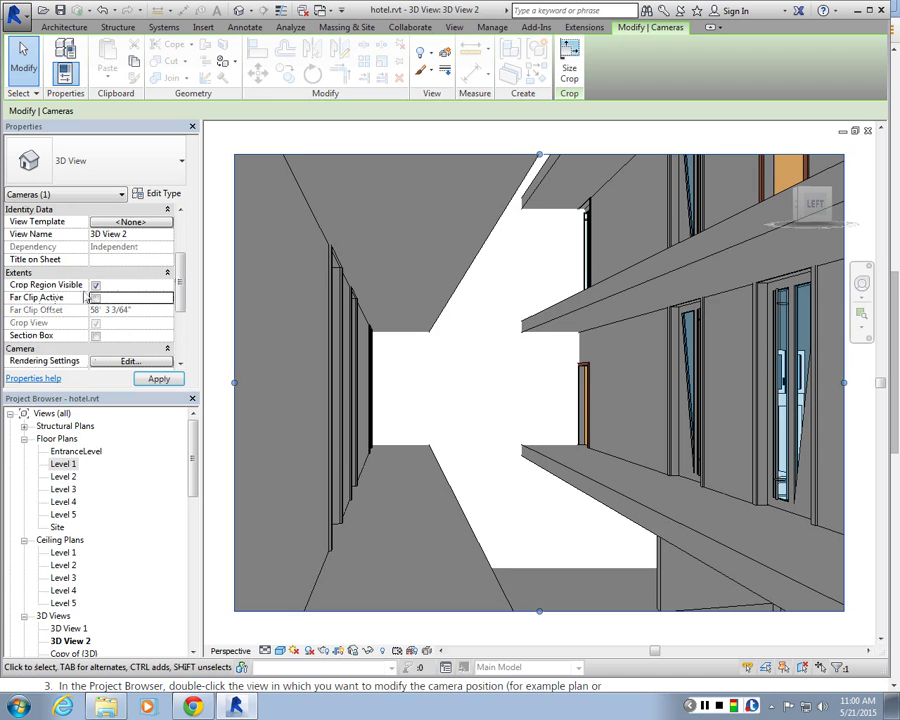
{"action": "left_click", "coordinate": [159, 380]}
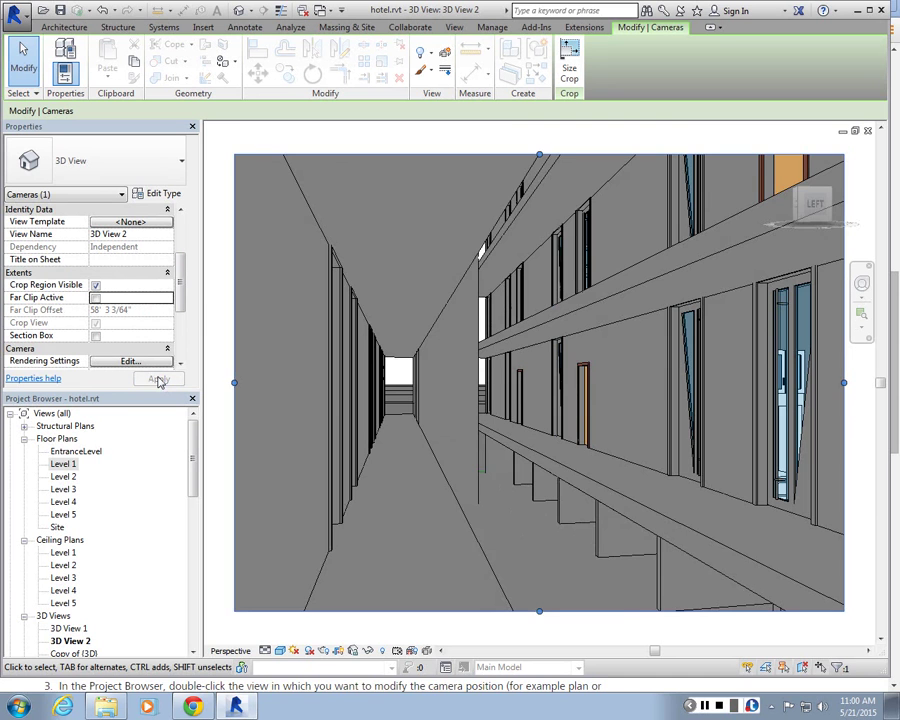
- Enlarge the new camera view's crop region on all four sides, widening it most toward the room doors on the right
{"action": "scroll", "coordinate": [415, 434], "scroll_direction": "down", "scroll_amount": 4}
{"action": "scroll", "coordinate": [506, 290], "scroll_direction": "up", "scroll_amount": 1}
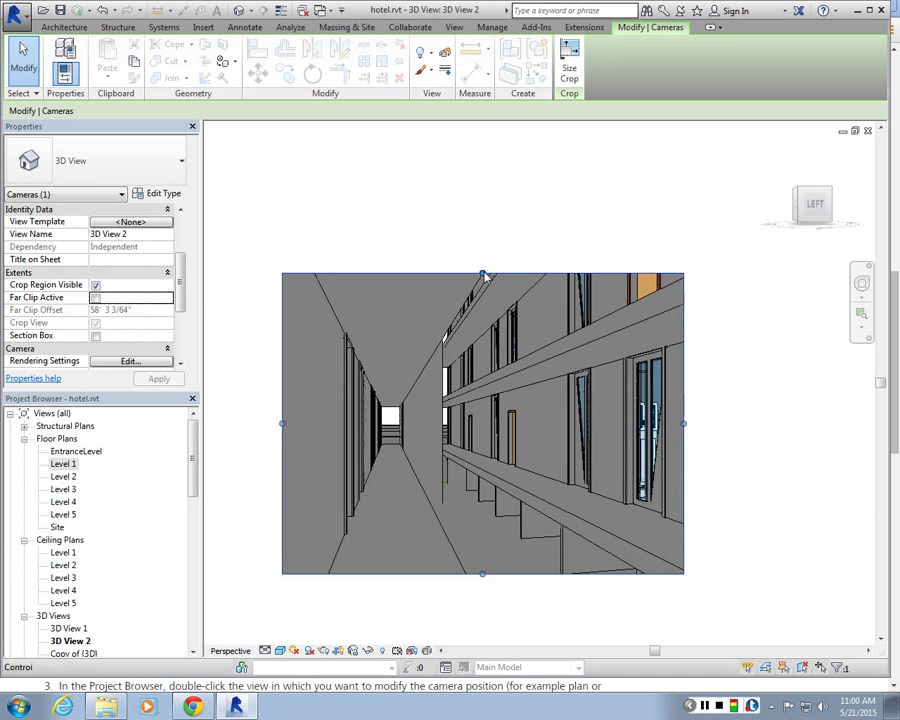
{"action": "scroll", "coordinate": [595, 444], "scroll_direction": "down", "scroll_amount": 1}
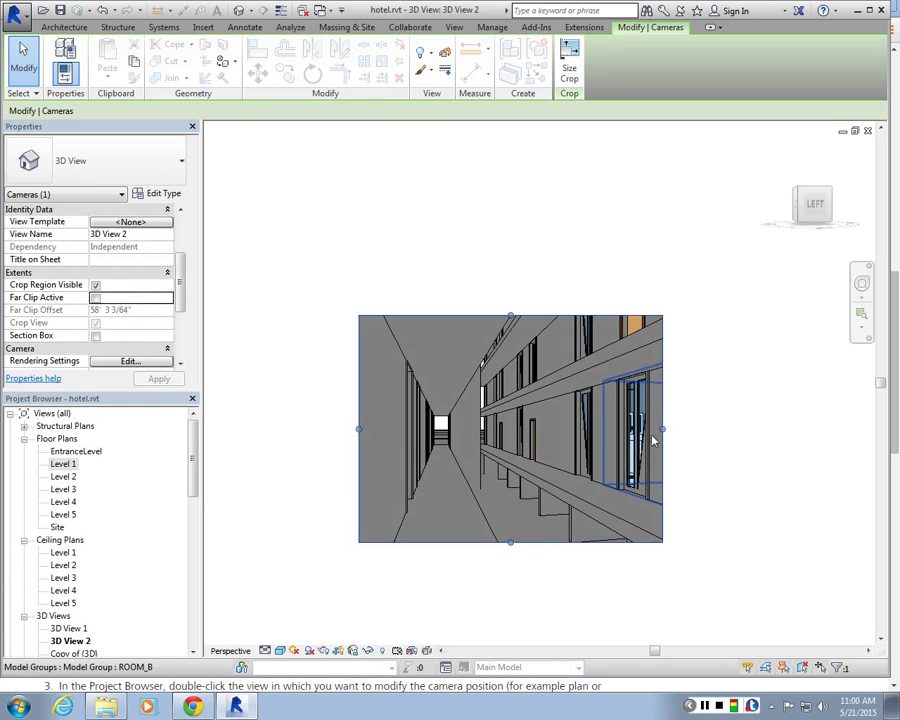
{"action": "left_click_drag", "start_coordinate": [661, 429], "coordinate": [781, 429]}
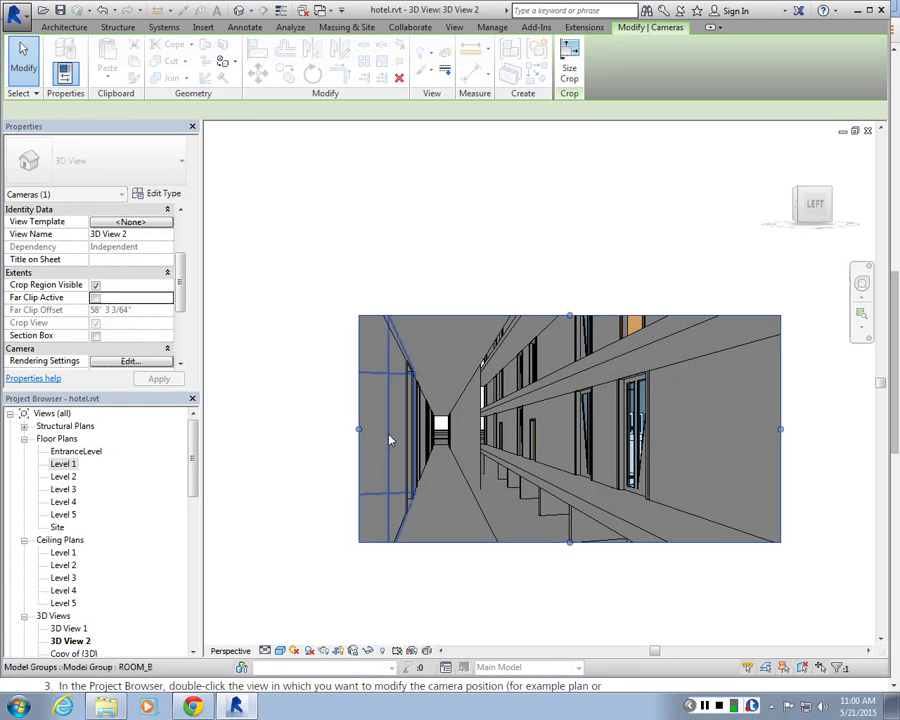
{"action": "left_click_drag", "start_coordinate": [359, 429], "coordinate": [324, 429]}
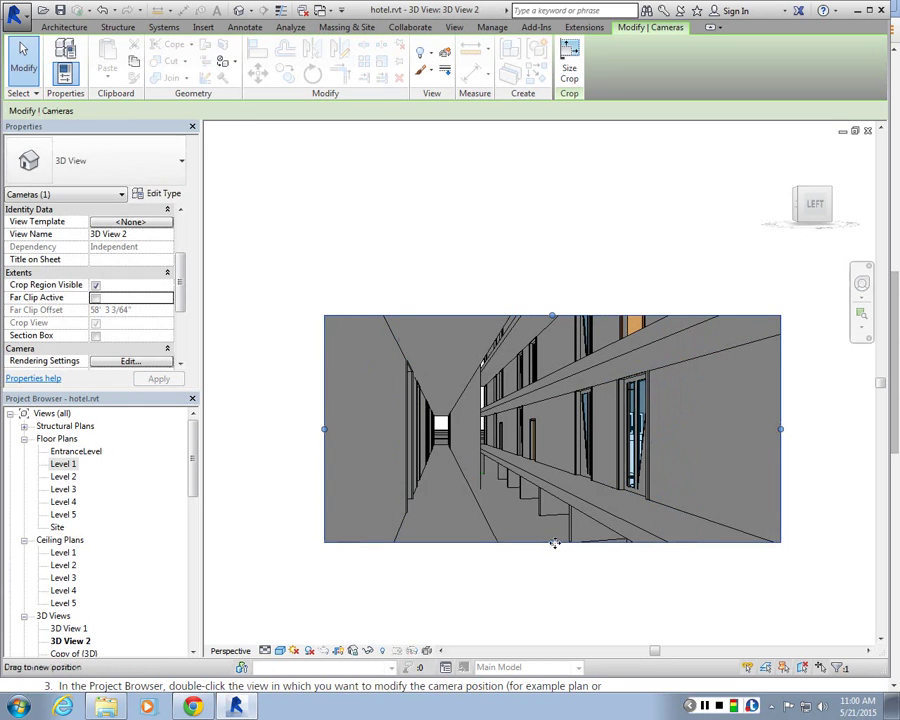
{"action": "left_click_drag", "start_coordinate": [555, 543], "coordinate": [553, 563]}
{"action": "left_click_drag", "start_coordinate": [551, 315], "coordinate": [551, 296]}
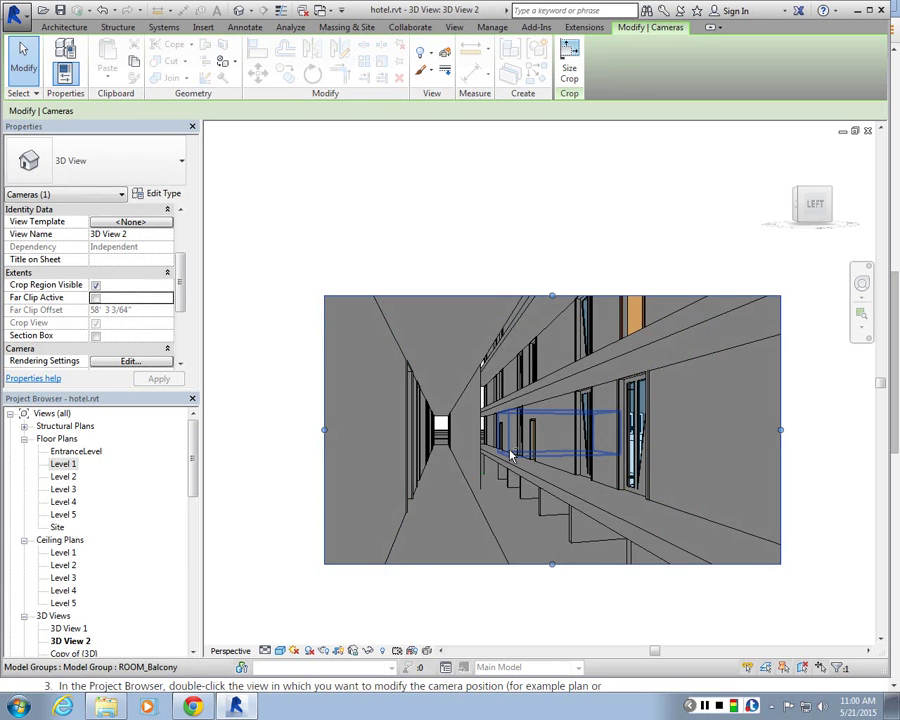
- Aim 3D View 2 along the open space between the walkways and, in the Level 1 plan, move its camera clear of the elevator
{"action": "mouse_move", "coordinate": [502, 450]}
{"action": "middle_mouse_down", "text": "shift"}
{"action": "mouse_move", "coordinate": [514, 451]}
{"action": "mouse_move", "coordinate": [490, 450]}
{"action": "middle_mouse_up", "text": "shift"}
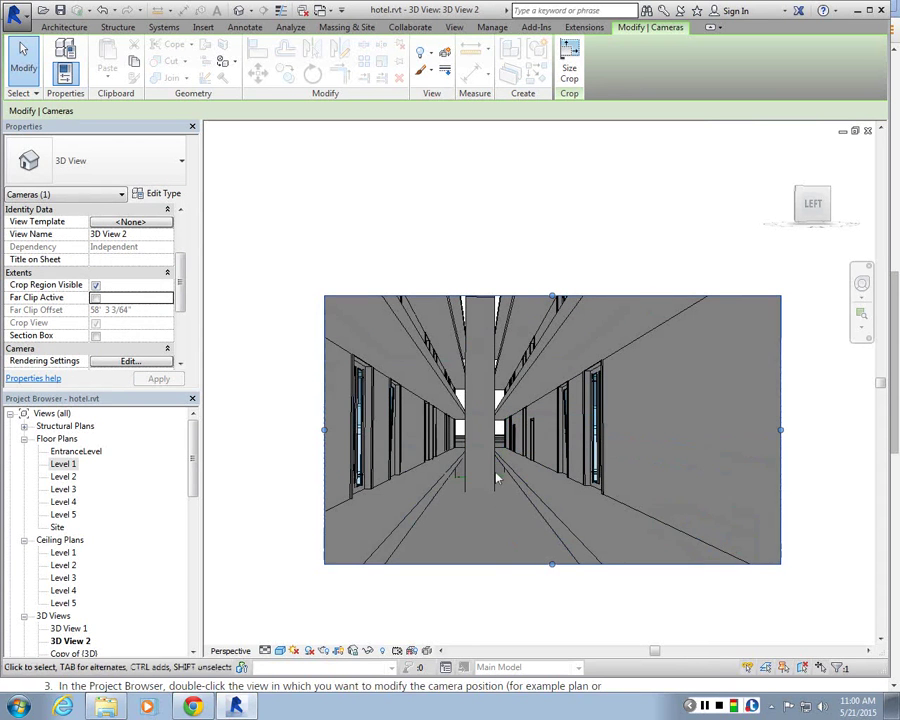
{"action": "double_click", "coordinate": [63, 465]}
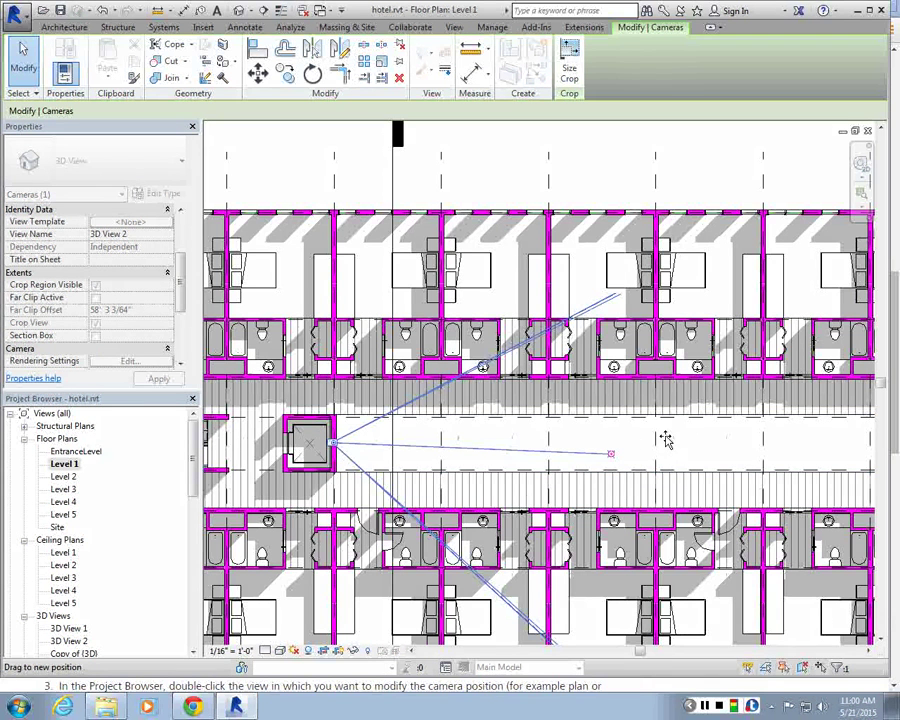
{"action": "left_click_drag", "start_coordinate": [608, 444], "coordinate": [615, 460]}
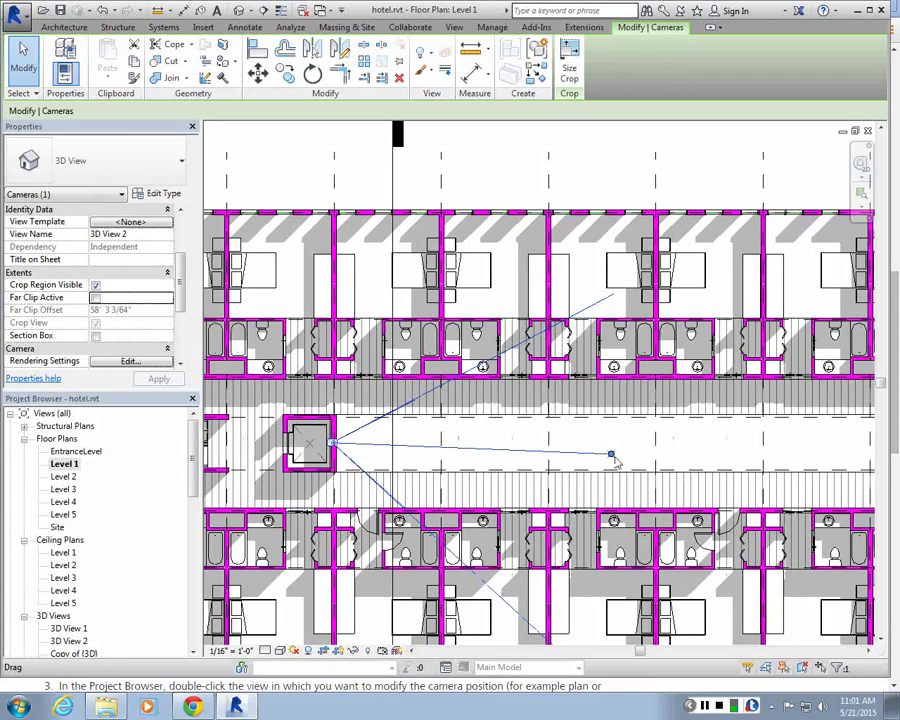
{"action": "left_click_drag", "start_coordinate": [336, 444], "coordinate": [351, 448]}
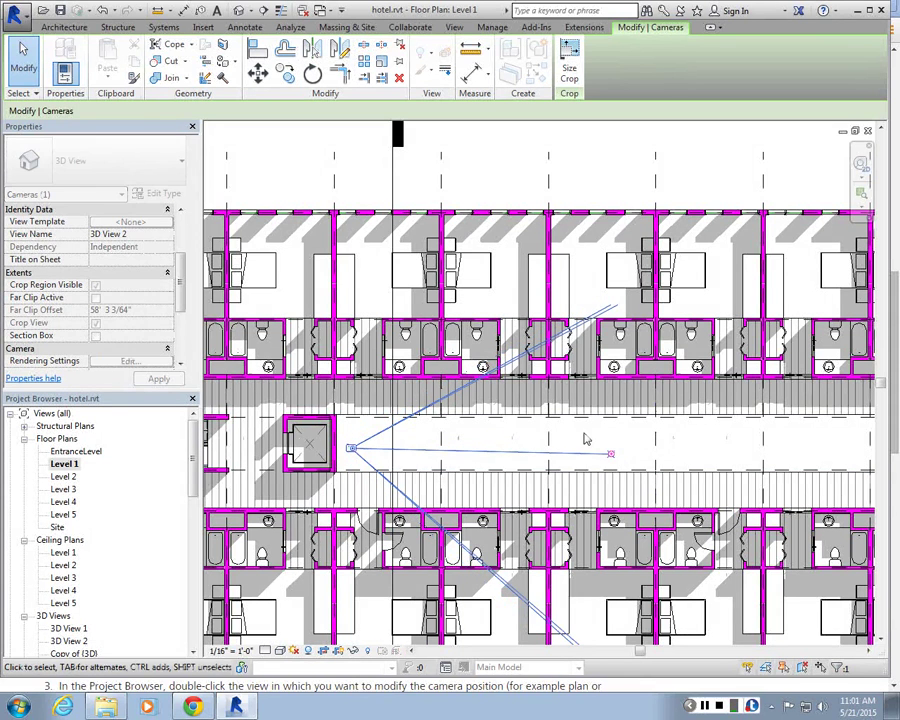
- Show 3D View 2's camera in the Level 1 plan again and adjust its target in the open space between the walkways
{"action": "left_click_drag", "start_coordinate": [180, 285], "coordinate": [167, 334]}
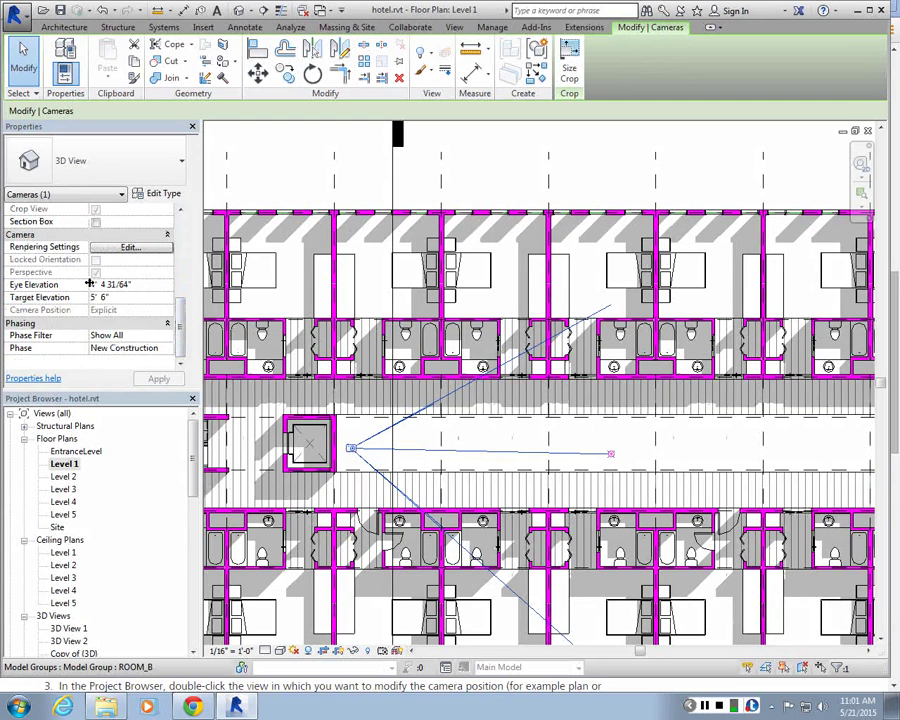
{"action": "scroll", "coordinate": [177, 348], "scroll_direction": "up", "scroll_amount": 3}
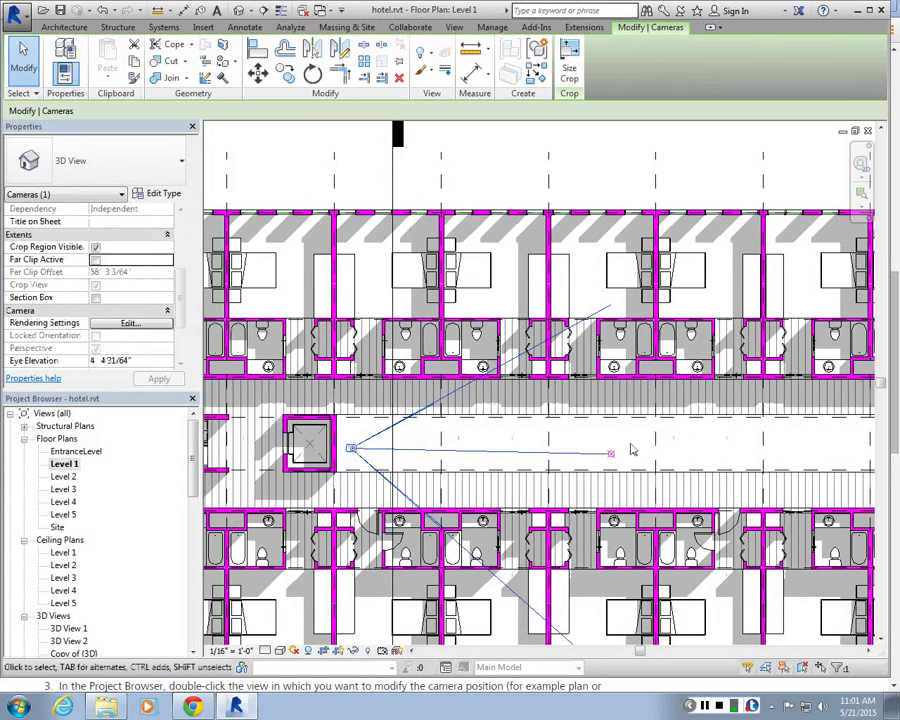
{"action": "left_click", "coordinate": [352, 466]}
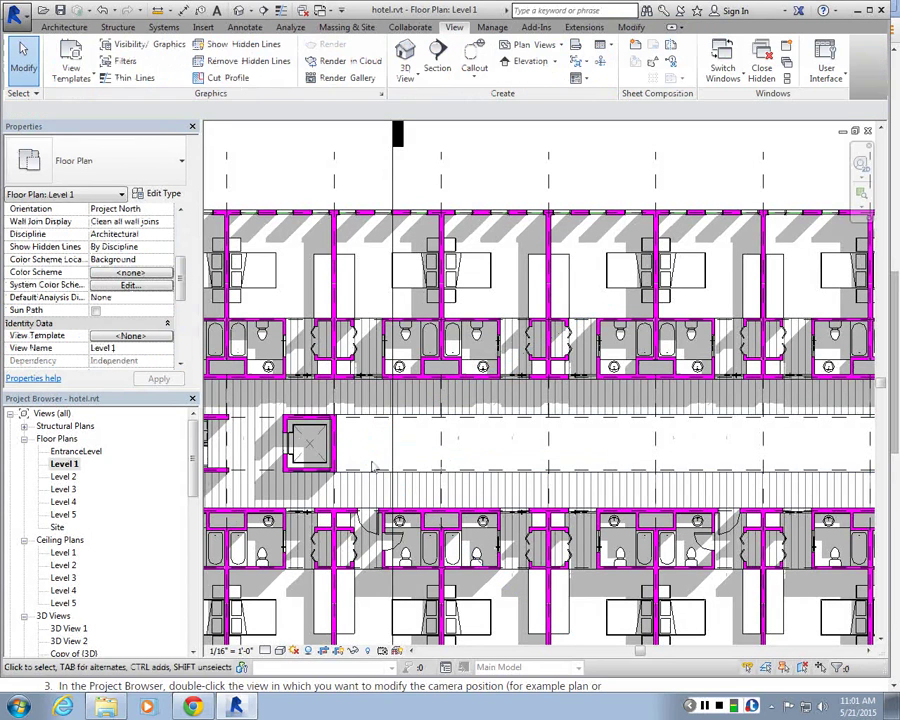
{"action": "right_click", "coordinate": [68, 641]}
{"action": "left_click", "coordinate": [118, 401]}
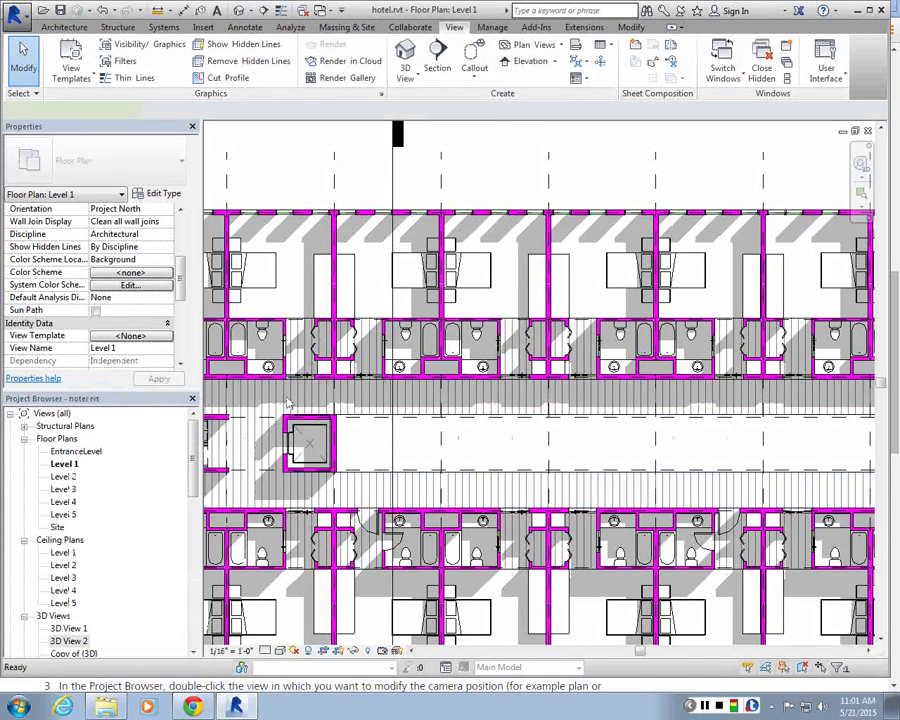
{"action": "mouse_move", "coordinate": [613, 463]}
{"action": "left_mouse_down"}
{"action": "mouse_move", "coordinate": [538, 452]}
{"action": "mouse_move", "coordinate": [609, 458]}
{"action": "left_mouse_up"}
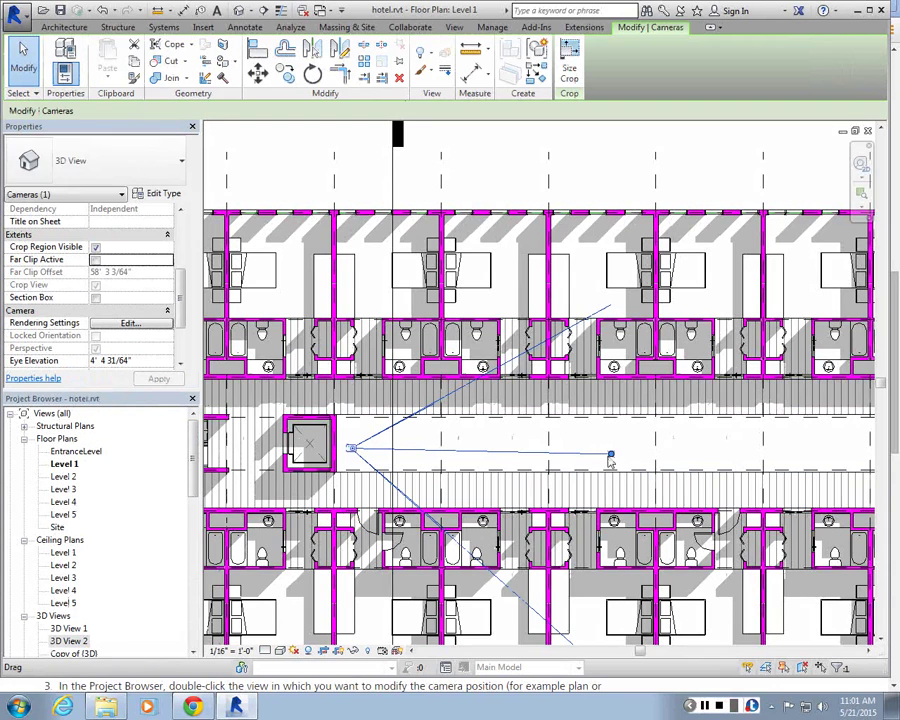
- Open 3D View 2 and orbit its camera to look along the open space, turned slightly toward the walkway and room doors on the right
{"action": "double_click", "coordinate": [72, 641]}
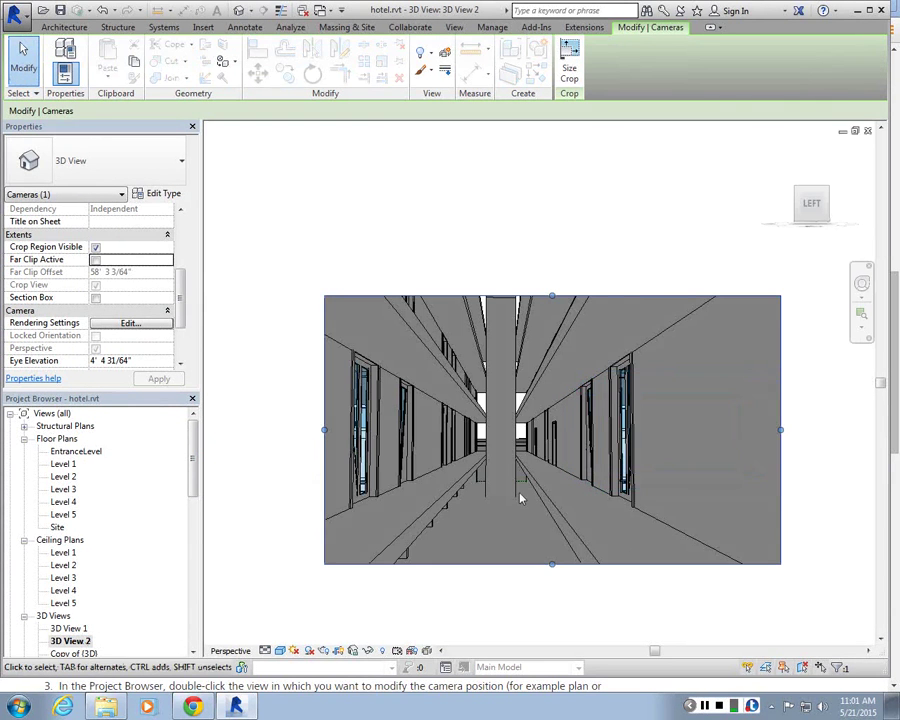
{"action": "middle_click_drag", "start_coordinate": [516, 490], "coordinate": [536, 494], "text": "shift"}
{"action": "left_click_drag", "start_coordinate": [534, 492], "coordinate": [517, 446]}
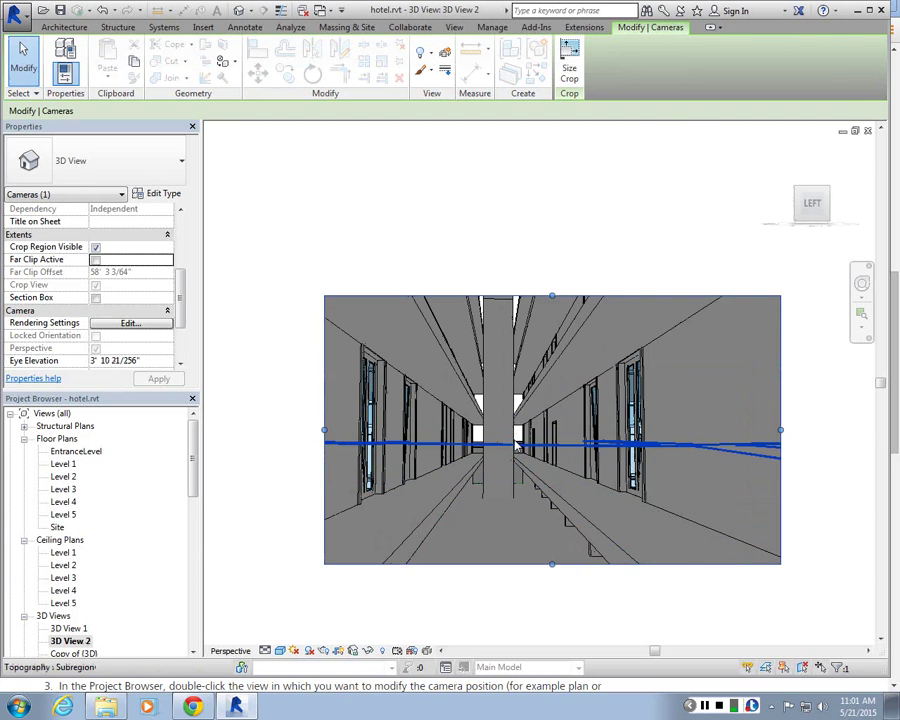
{"action": "key", "text": "Escape"}
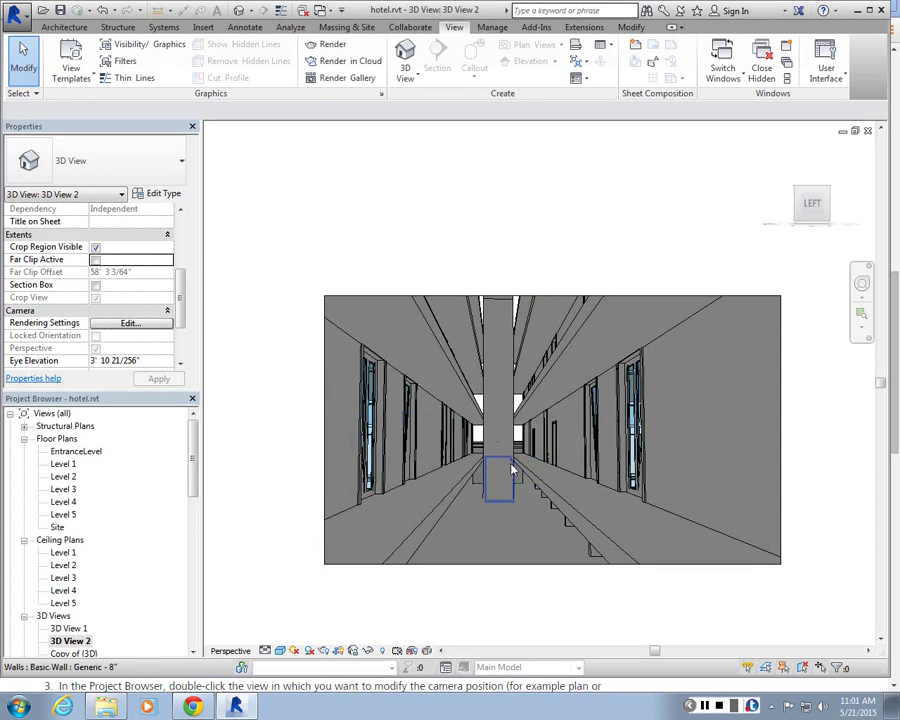
{"action": "middle_click_drag", "start_coordinate": [511, 469], "coordinate": [512, 462], "text": "shift"}
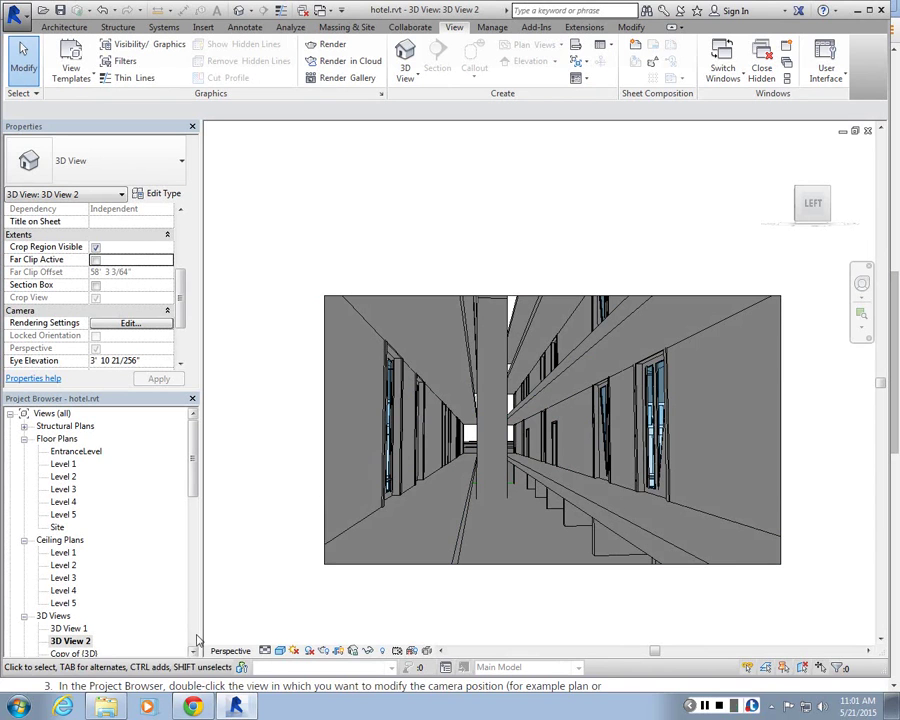
- Set 3D View 2's visual style to Realistic and turn on cast shadows in its graphic display options
{"action": "left_click", "coordinate": [280, 652]}
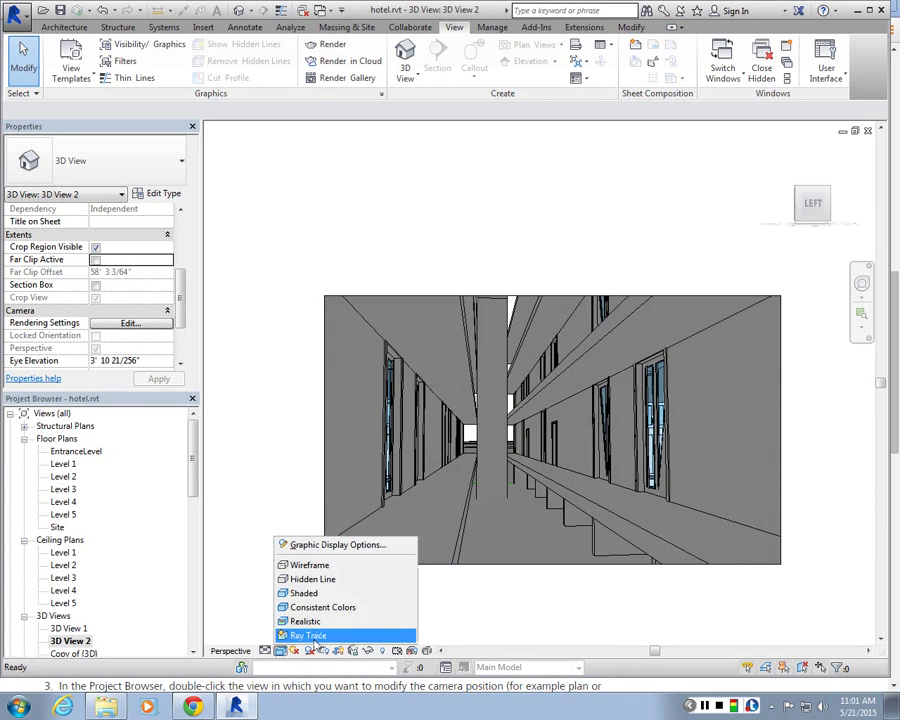
{"action": "left_click", "coordinate": [316, 636]}
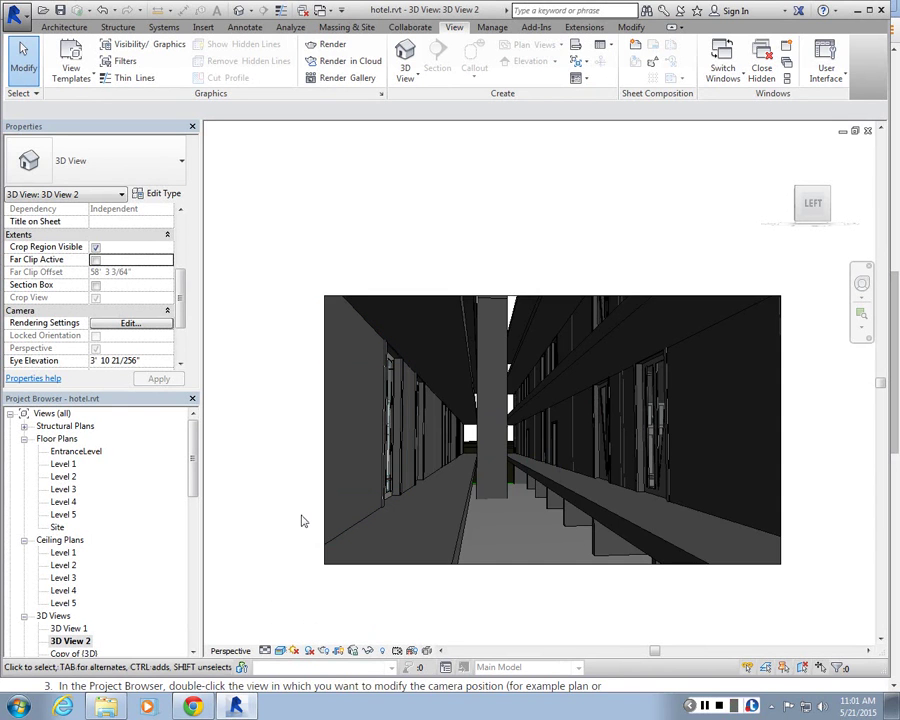
{"action": "scroll", "coordinate": [181, 348], "scroll_direction": "down", "scroll_amount": 2}
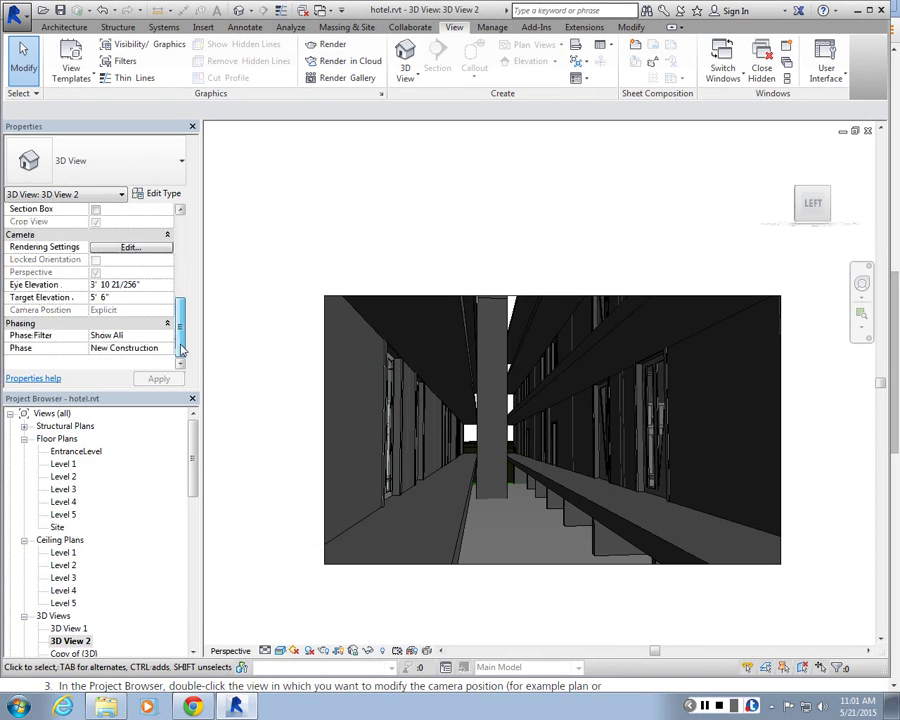
{"action": "scroll", "coordinate": [181, 340], "scroll_direction": "up", "scroll_amount": 5}
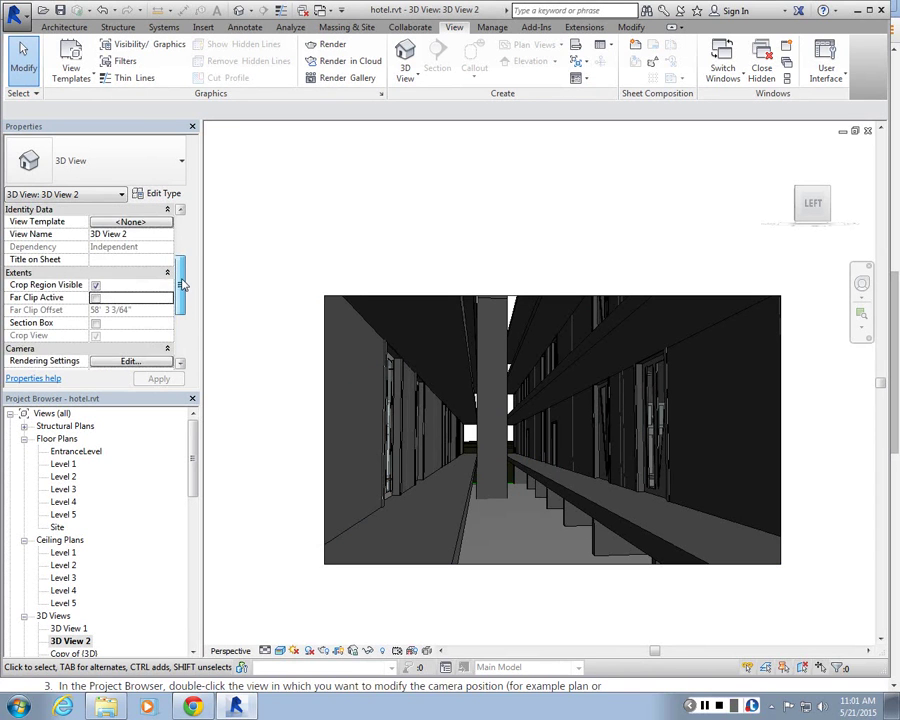
{"action": "left_click_drag", "start_coordinate": [181, 285], "coordinate": [160, 252]}
{"action": "left_click", "coordinate": [158, 249]}
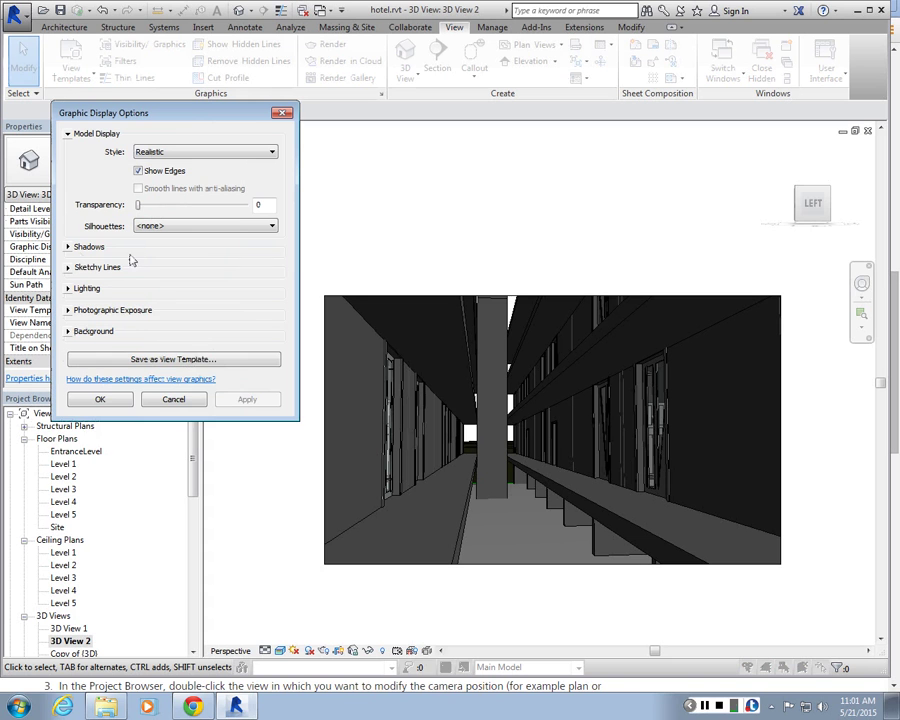
{"action": "left_click", "coordinate": [72, 247]}
{"action": "left_click", "coordinate": [138, 254]}
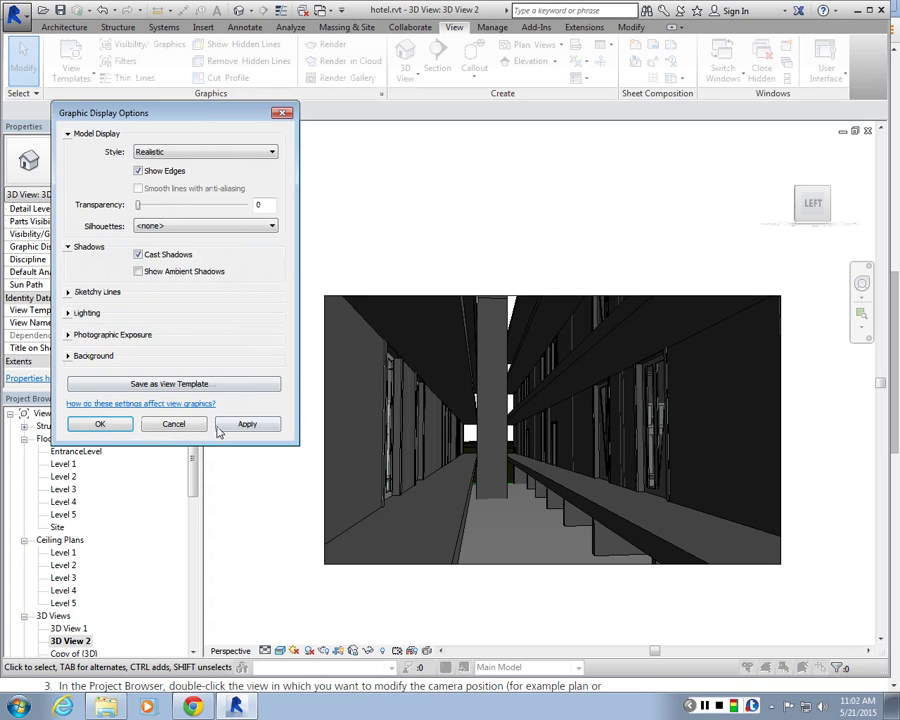
{"action": "left_click", "coordinate": [224, 425]}
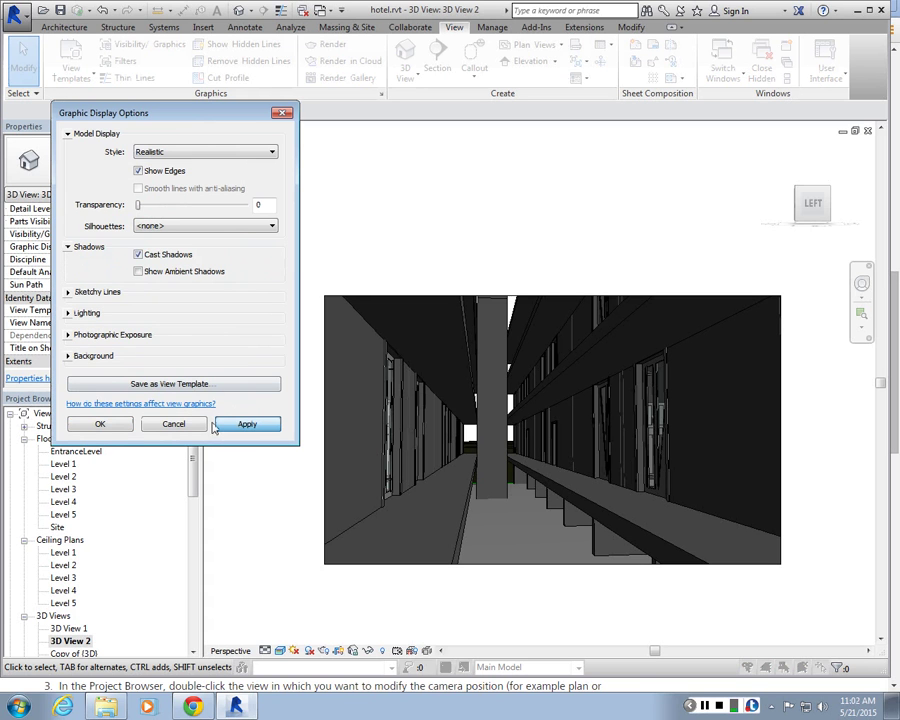
{"action": "left_click", "coordinate": [97, 423]}
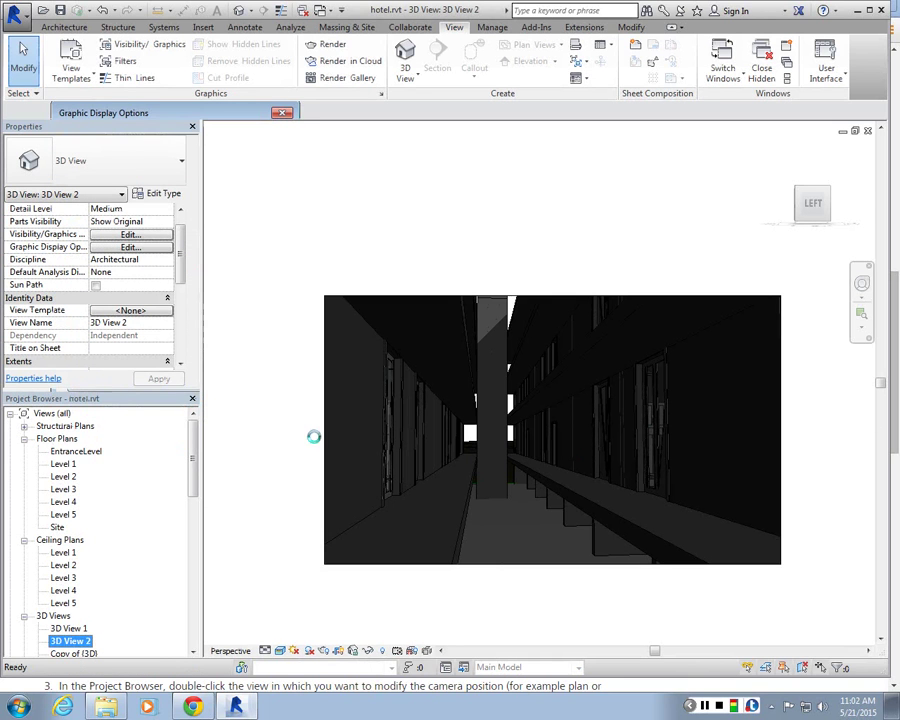
- Turn on the sun path for 3D View 2, using the specified project location, date and time
{"action": "left_click", "coordinate": [294, 650]}
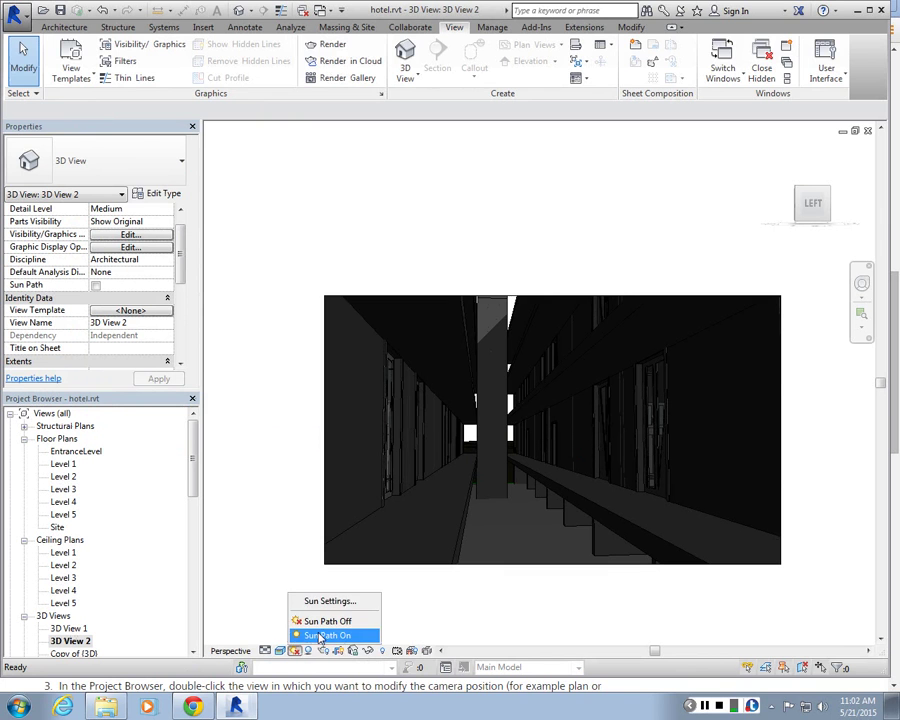
{"action": "left_click", "coordinate": [320, 636]}
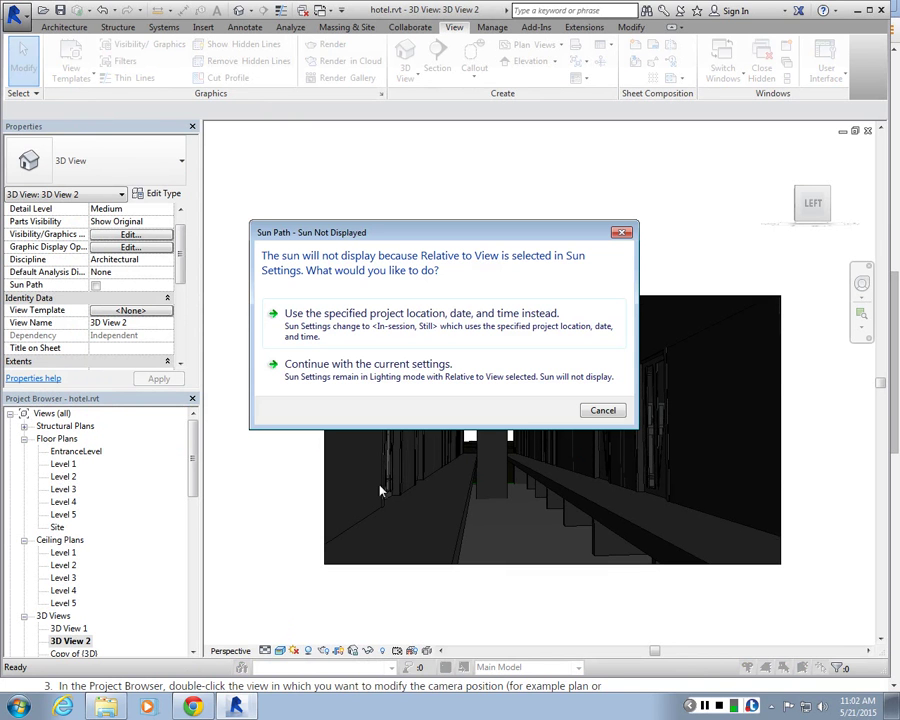
{"action": "left_click", "coordinate": [358, 330]}
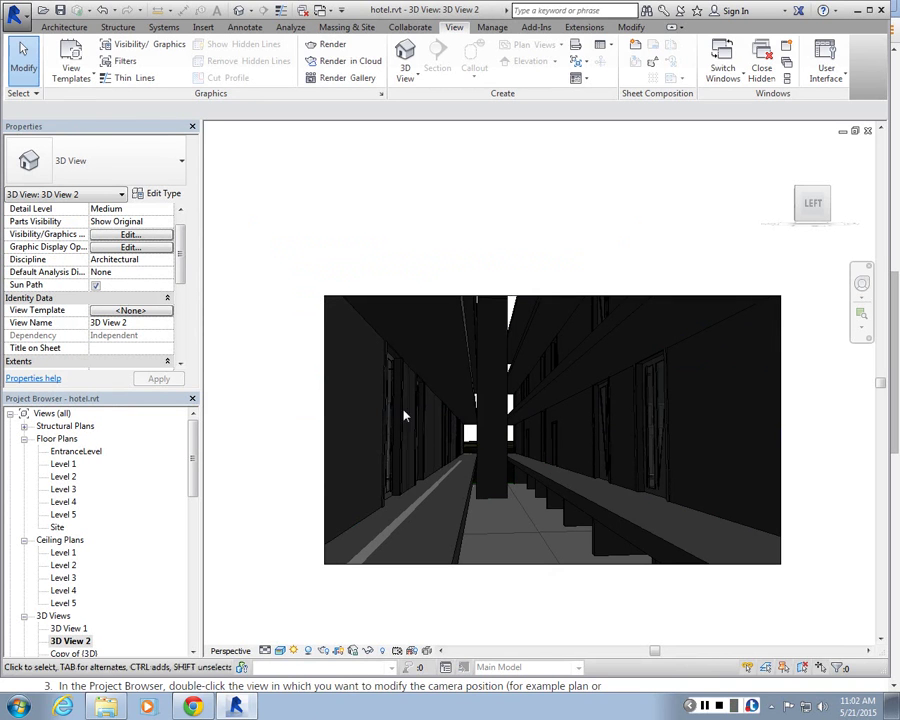
- Set the still solar study's time to 12:00 PM in the sun settings and apply it to 3D View 2
{"action": "left_click", "coordinate": [293, 650]}
{"action": "left_click", "coordinate": [330, 655]}
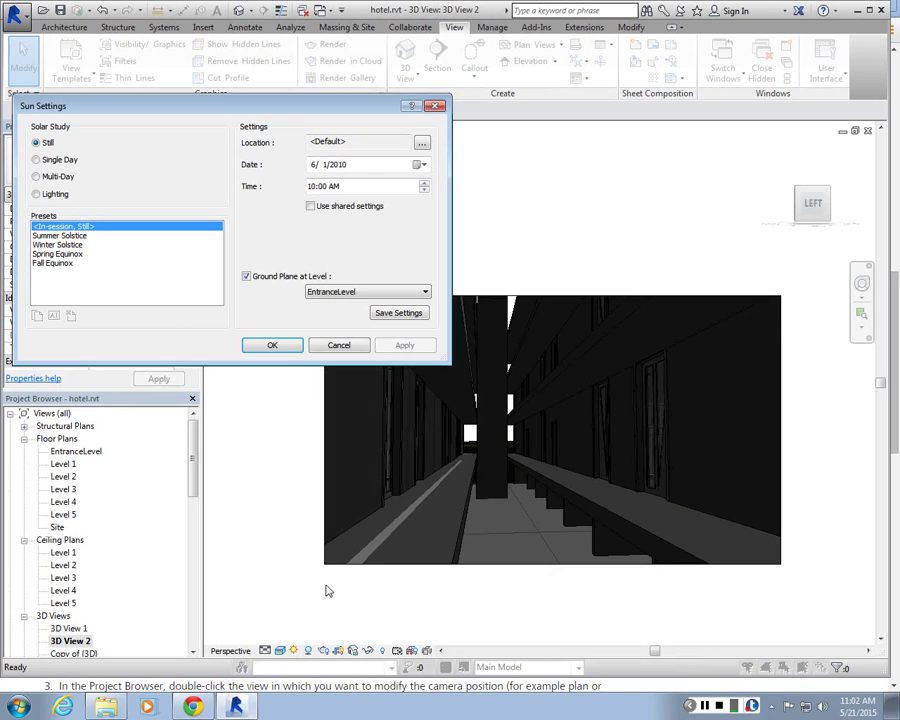
{"action": "left_click", "coordinate": [313, 190]}
{"action": "key", "text": "Up"}
{"action": "key", "text": "Up"}
{"action": "key", "text": "Up"}
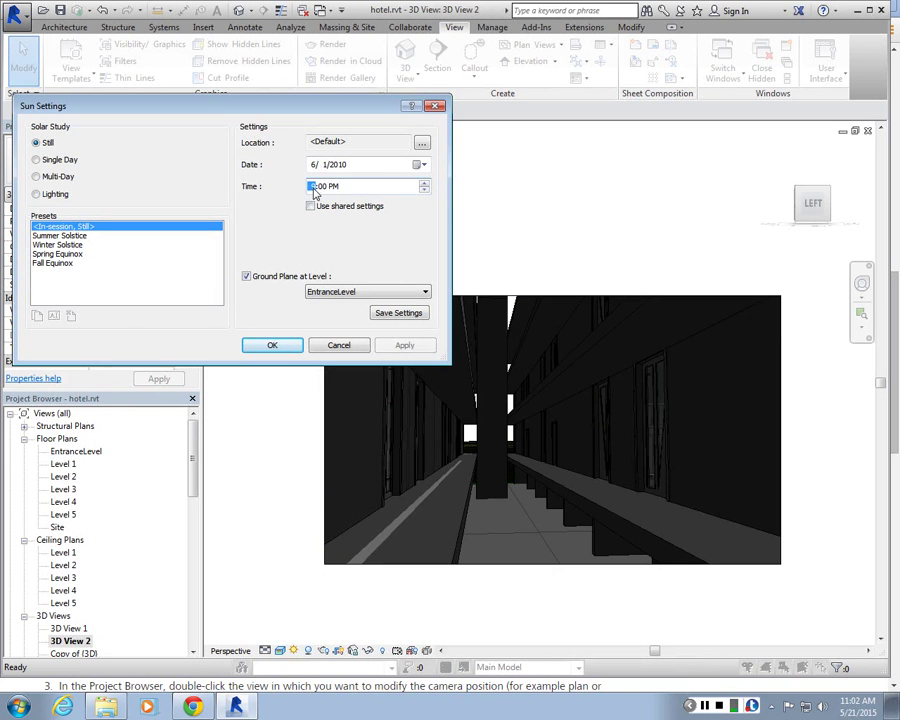
{"action": "left_click", "coordinate": [416, 186]}
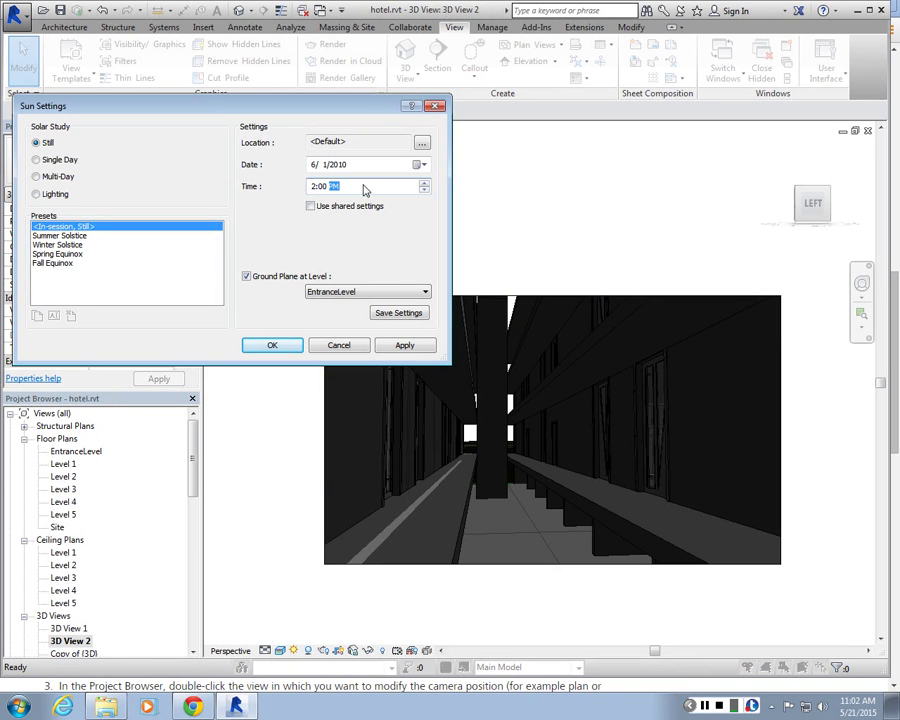
{"action": "left_click", "coordinate": [313, 190]}
{"action": "key", "text": "Down"}
{"action": "left_click", "coordinate": [337, 164]}
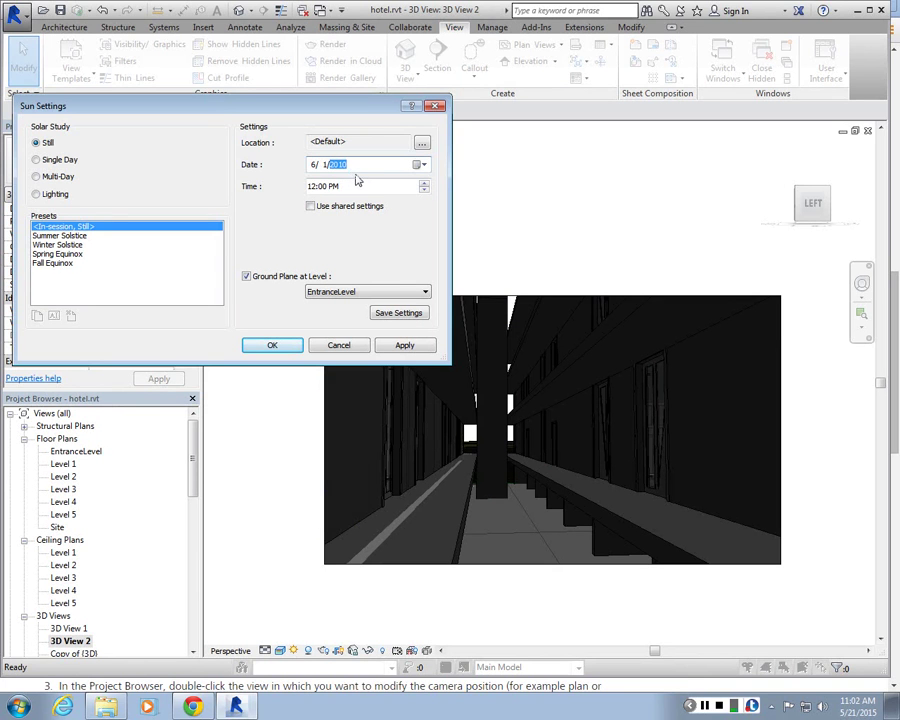
{"action": "left_click", "coordinate": [402, 346]}
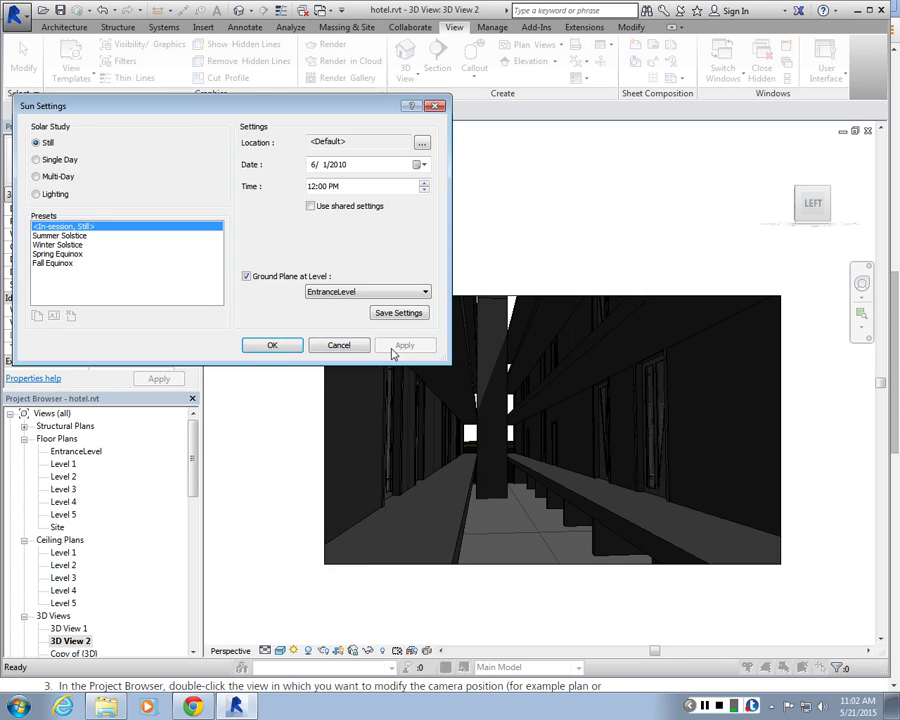
{"action": "left_click", "coordinate": [339, 345]}
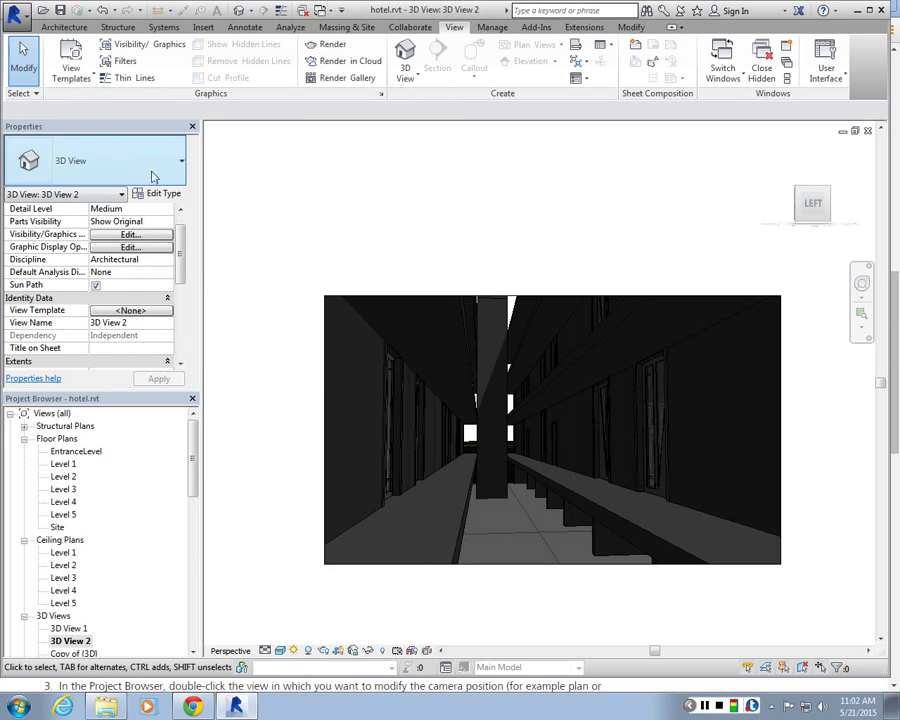
- Set 3D View 2's visual style to Consistent Colors
{"action": "left_click", "coordinate": [280, 651]}
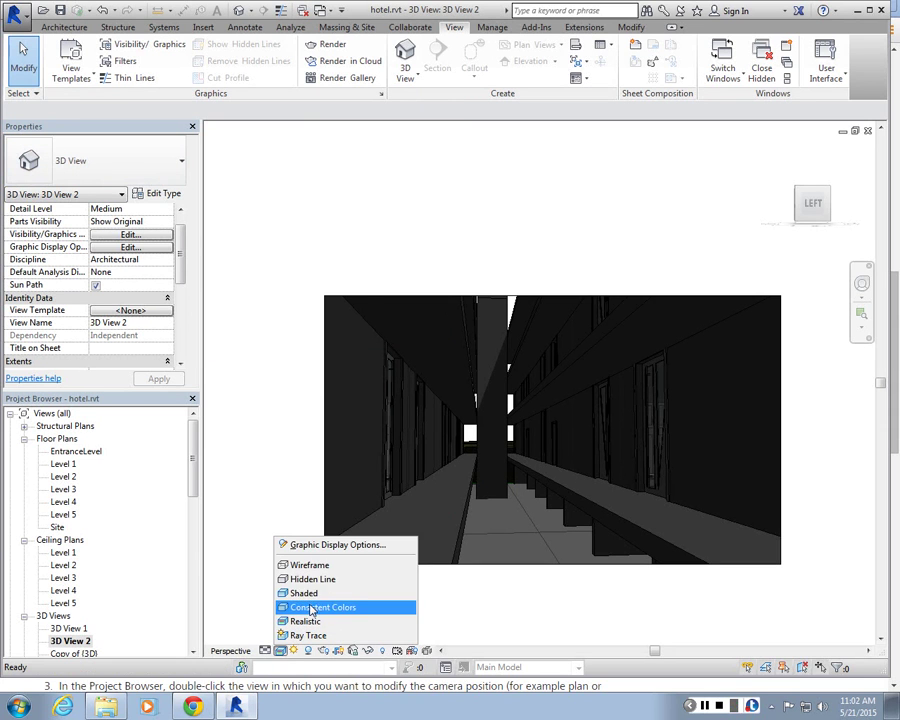
{"action": "left_click", "coordinate": [311, 608]}
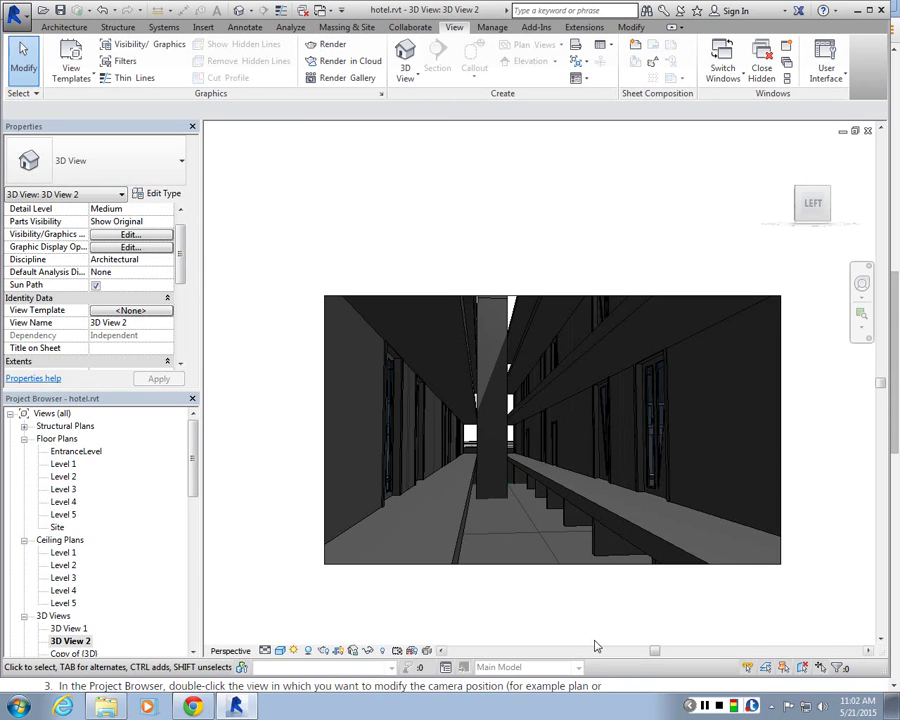
{"action": "left_click", "coordinate": [703, 710]}
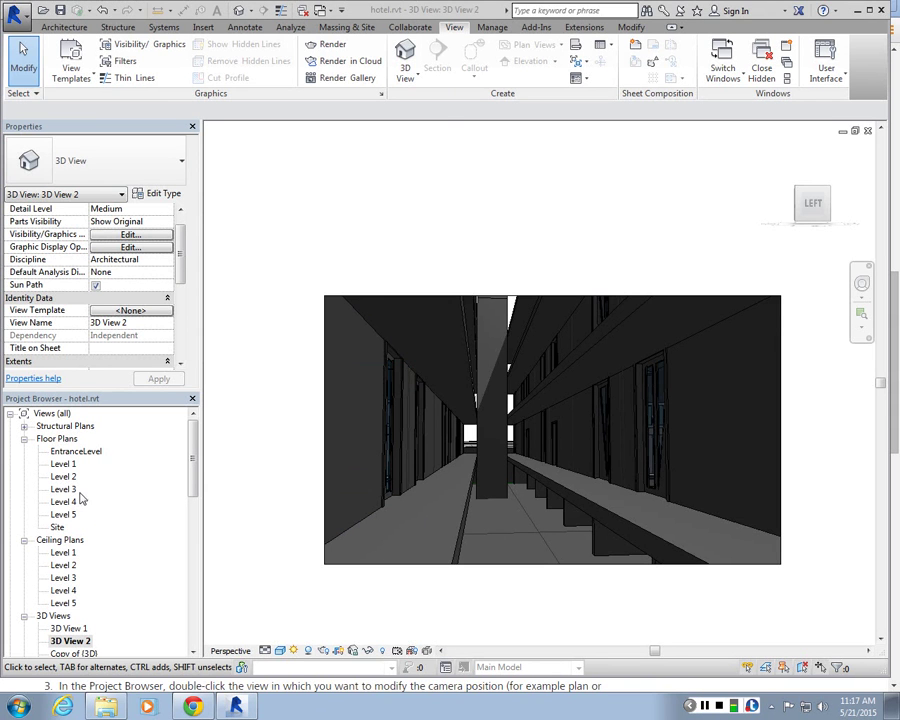
- Open the Level 1 floor plan
{"action": "double_click", "coordinate": [60, 465]}
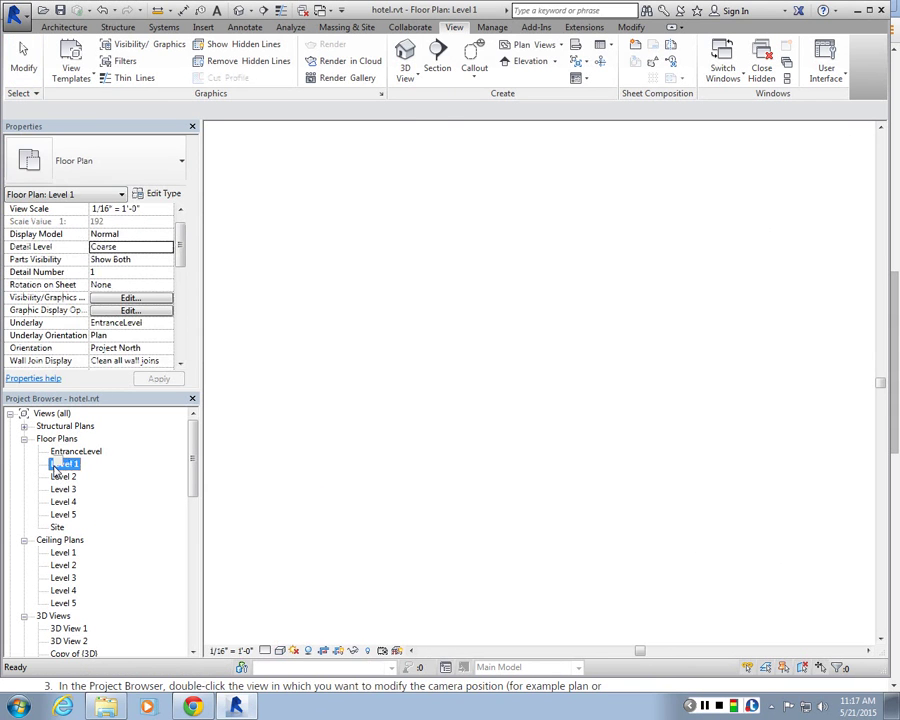
{"action": "right_click", "coordinate": [60, 465]}
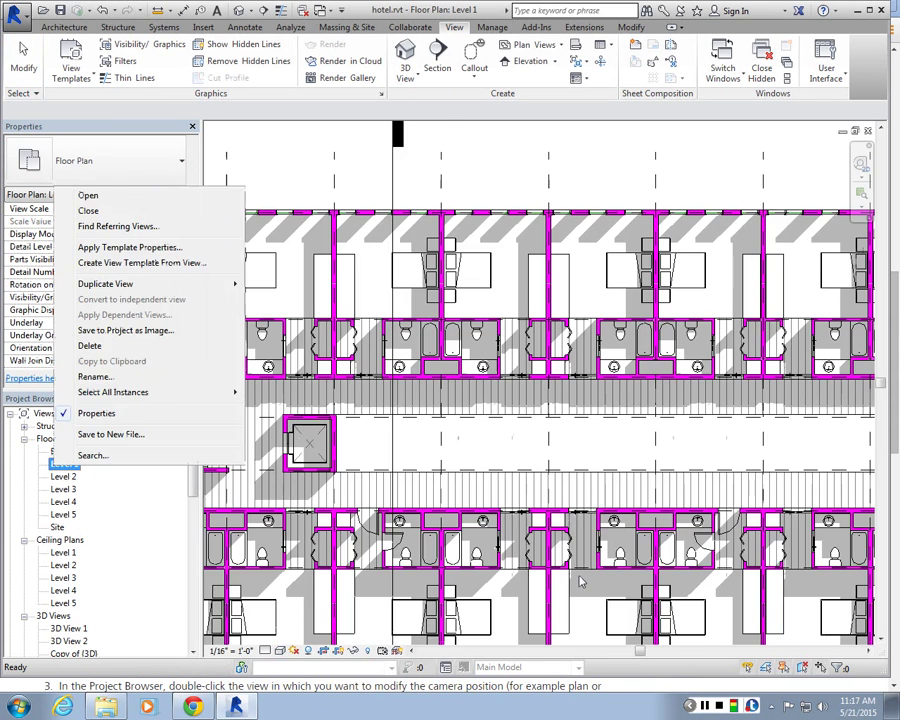
{"action": "key", "text": "Escape"}
- Open the family of a room_door at a hotel room entrance on Level 1 for editing
{"action": "scroll", "coordinate": [513, 375], "scroll_direction": "up", "scroll_amount": 4}
{"action": "scroll", "coordinate": [513, 375], "scroll_direction": "up", "scroll_amount": 5}
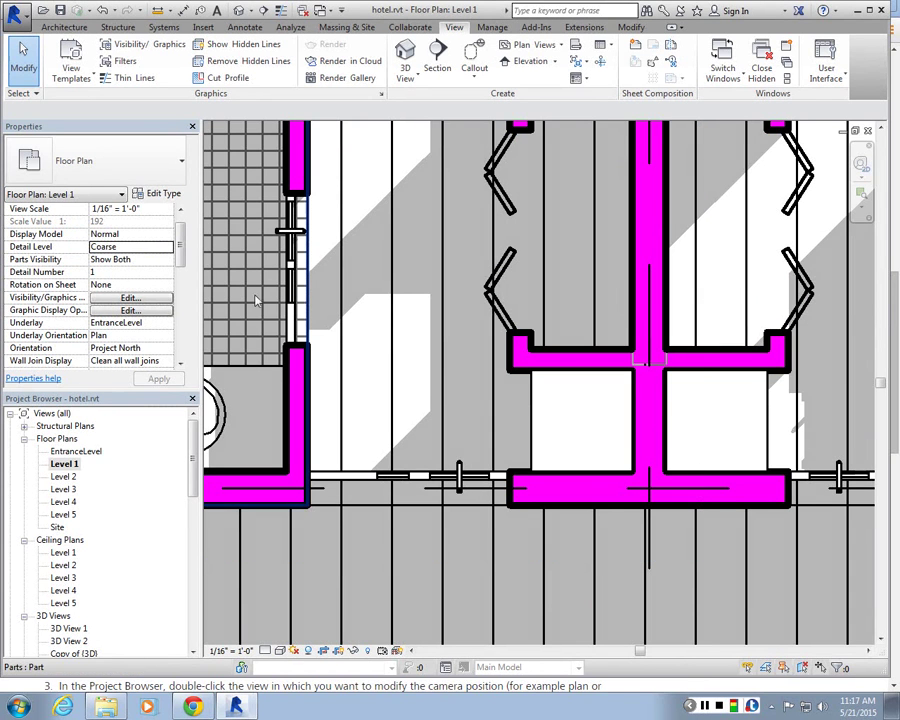
{"action": "scroll", "coordinate": [482, 477], "scroll_direction": "down", "scroll_amount": 3}
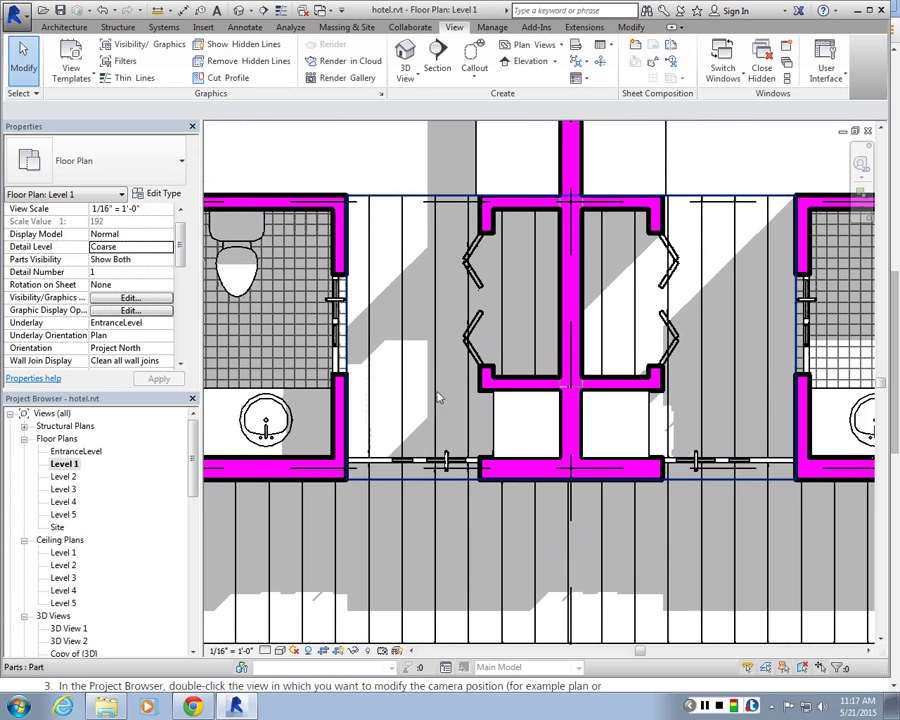
{"action": "scroll", "coordinate": [456, 495], "scroll_direction": "up", "scroll_amount": 2}
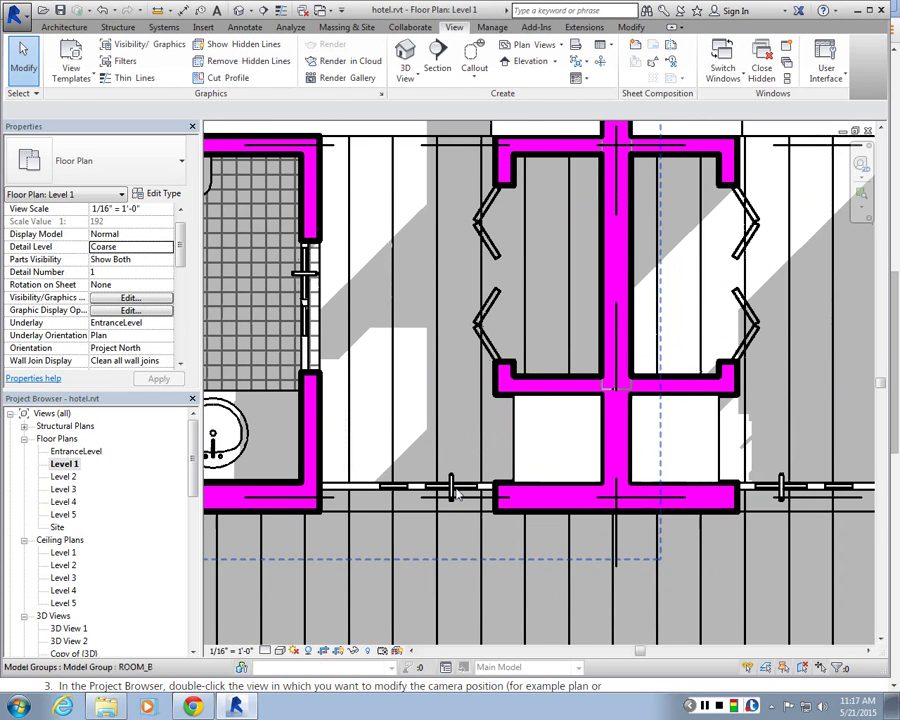
{"action": "left_click", "coordinate": [456, 490]}
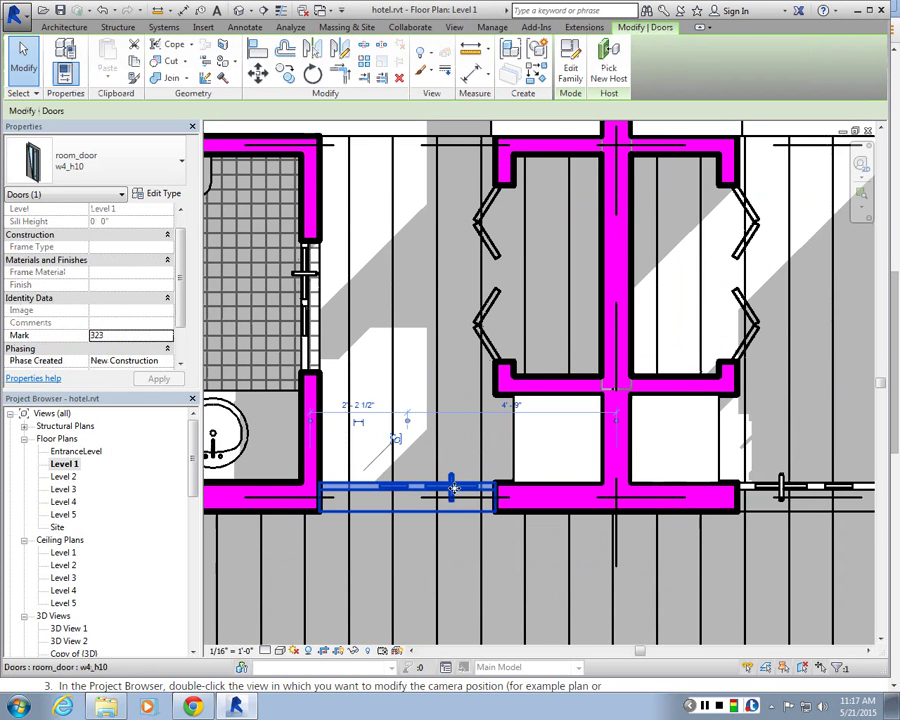
{"action": "left_click", "coordinate": [570, 68]}
- Move the door's EQ dimension string farther from the wall and shorten its three witness lines
{"action": "scroll", "coordinate": [512, 422], "scroll_direction": "down", "scroll_amount": 2}
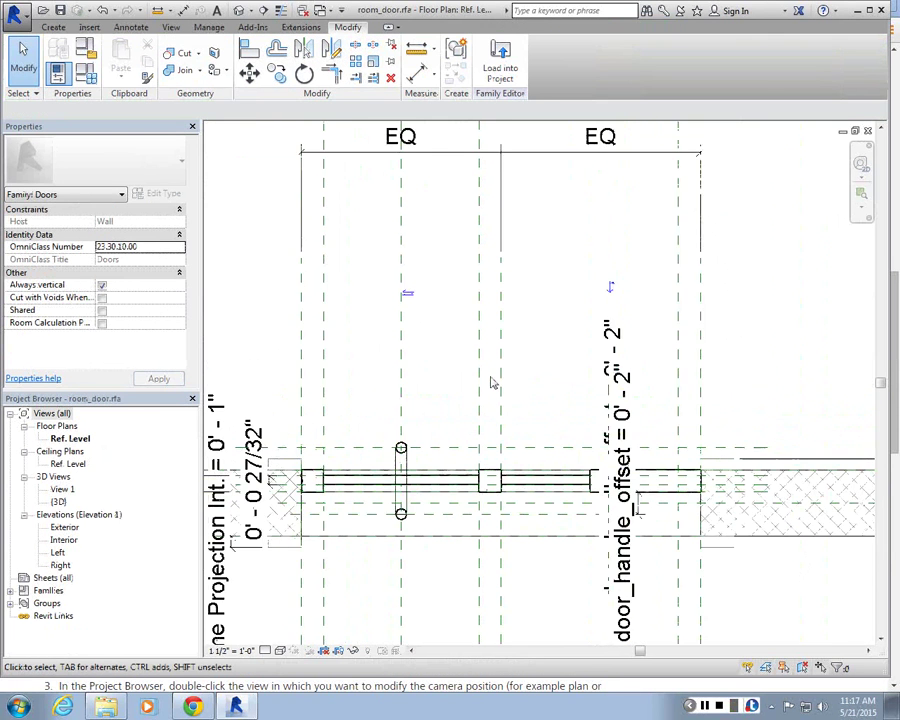
{"action": "scroll", "coordinate": [570, 264], "scroll_direction": "down", "scroll_amount": 2}
{"action": "scroll", "coordinate": [570, 264], "scroll_direction": "down", "scroll_amount": 2}
{"action": "scroll", "coordinate": [566, 222], "scroll_direction": "up", "scroll_amount": 1}
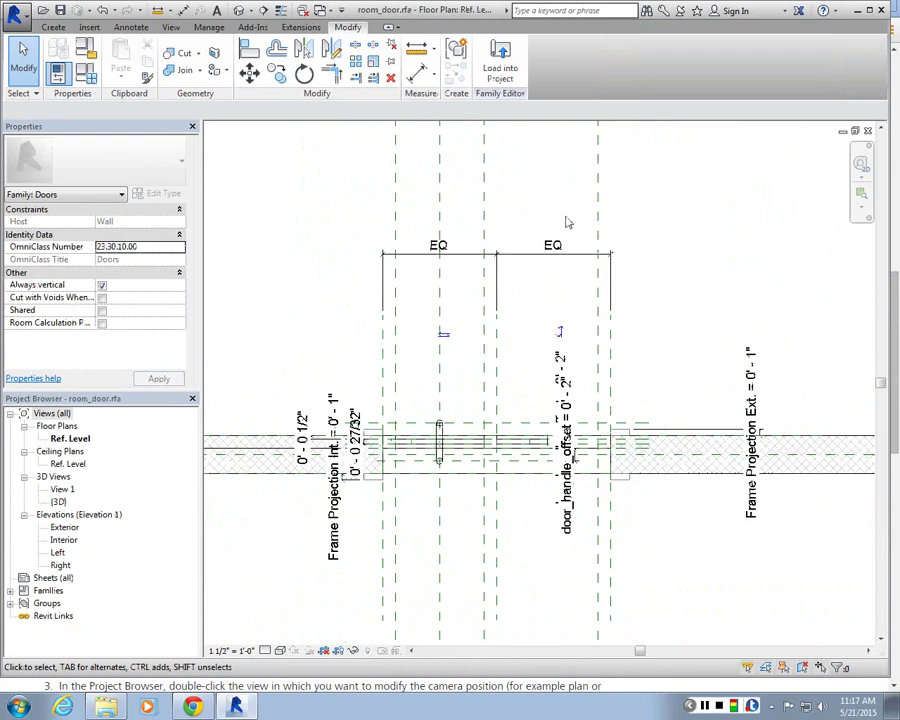
{"action": "scroll", "coordinate": [566, 222], "scroll_direction": "up", "scroll_amount": 1}
{"action": "middle_click_drag", "start_coordinate": [563, 234], "coordinate": [563, 364]}
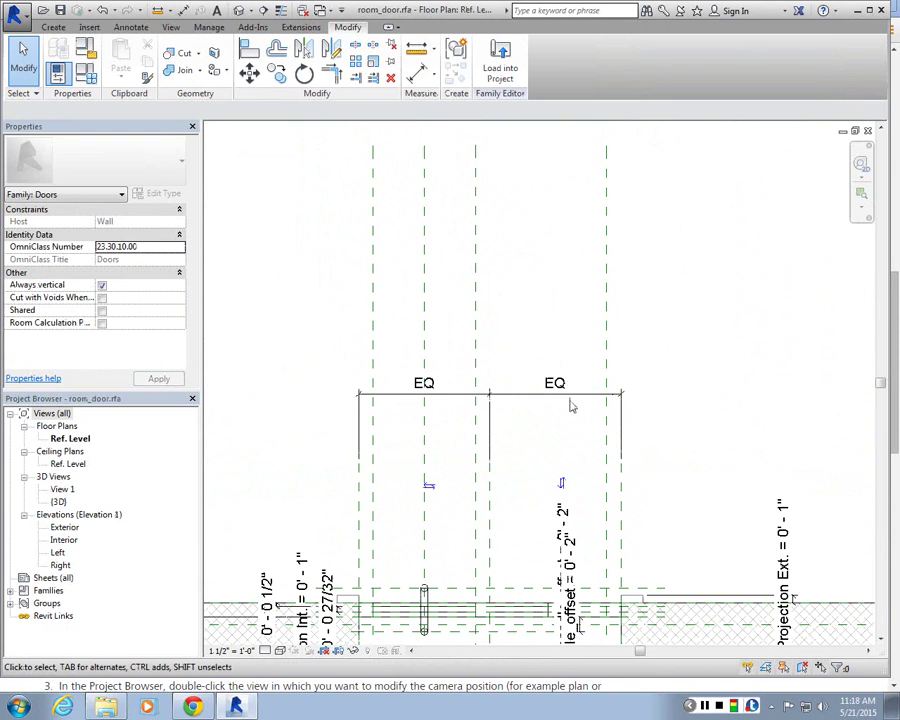
{"action": "left_click_drag", "start_coordinate": [566, 394], "coordinate": [598, 158]}
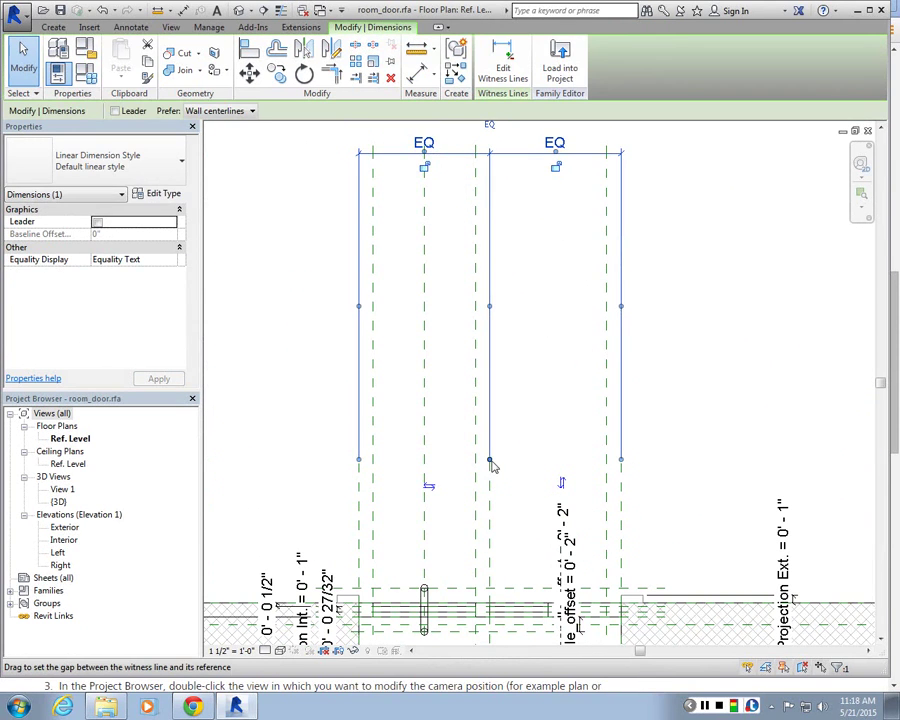
{"action": "left_click_drag", "start_coordinate": [490, 460], "coordinate": [490, 212]}
{"action": "left_click_drag", "start_coordinate": [626, 468], "coordinate": [621, 199]}
{"action": "left_click_drag", "start_coordinate": [358, 456], "coordinate": [363, 222]}
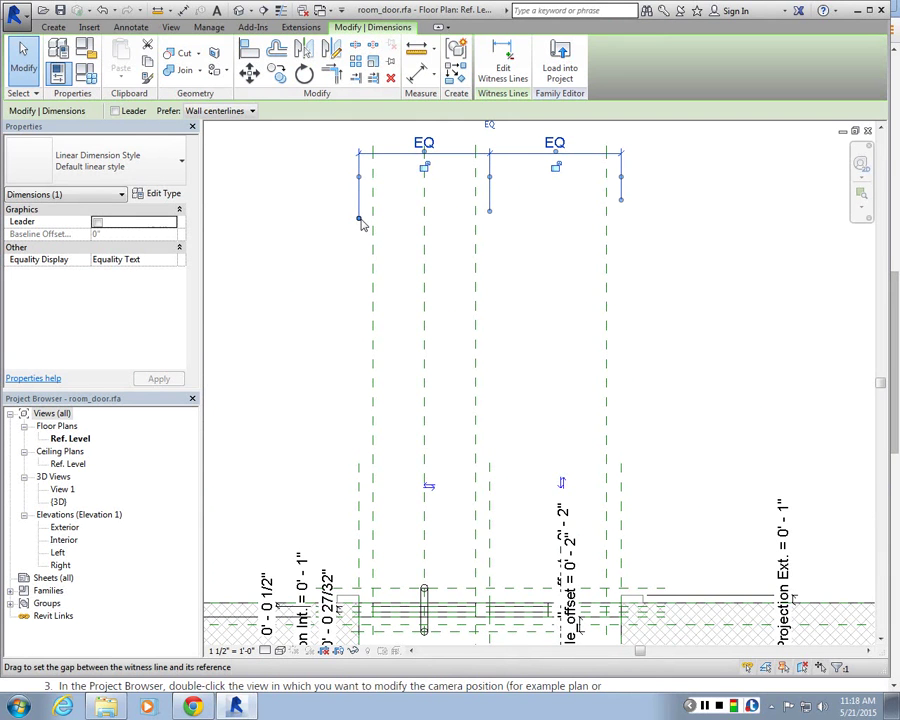
{"action": "scroll", "coordinate": [363, 224], "scroll_direction": "down", "scroll_amount": 5}
{"action": "scroll", "coordinate": [345, 372], "scroll_direction": "up", "scroll_amount": 3}
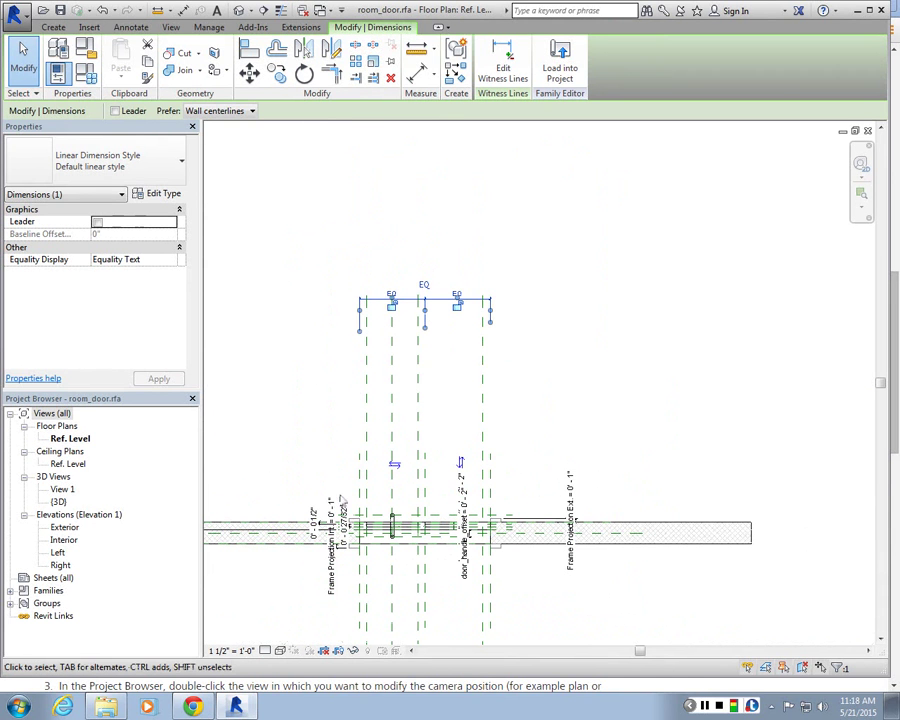
{"action": "scroll", "coordinate": [370, 485], "scroll_direction": "up", "scroll_amount": 4}
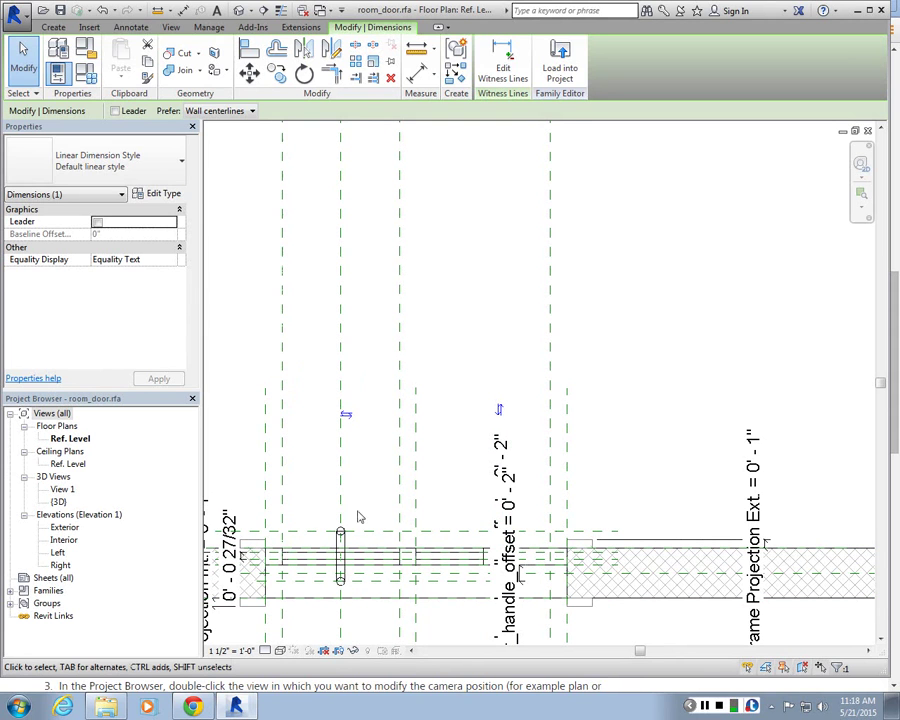
{"action": "key", "text": "Escape"}
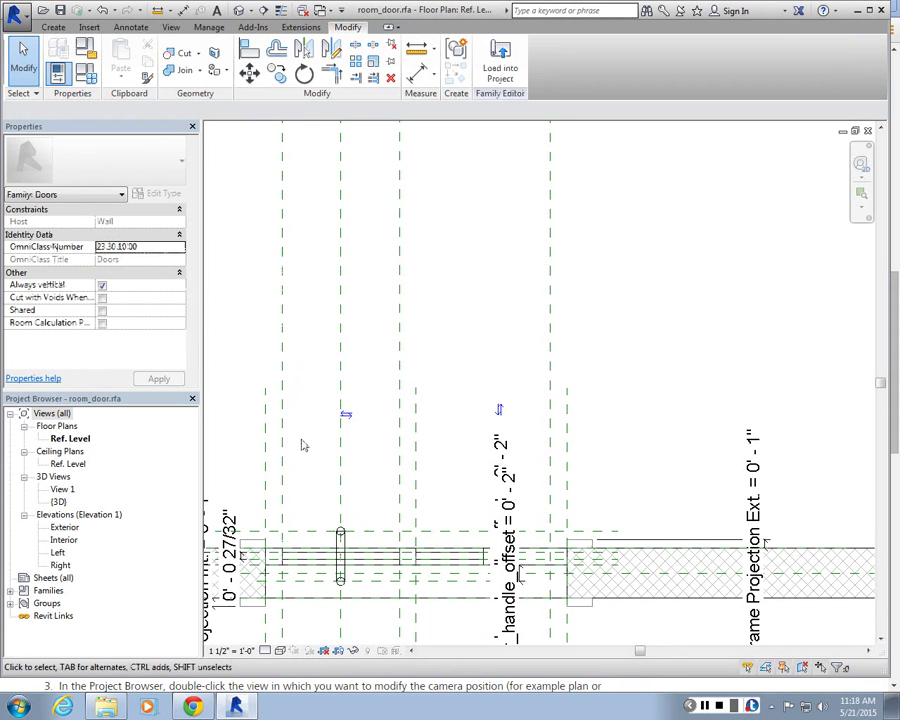
- Draw a 4' symbolic line perpendicular to the wall from the door opening's exterior corner, using the Panel [cut] subcategory
{"action": "left_click", "coordinate": [55, 27]}
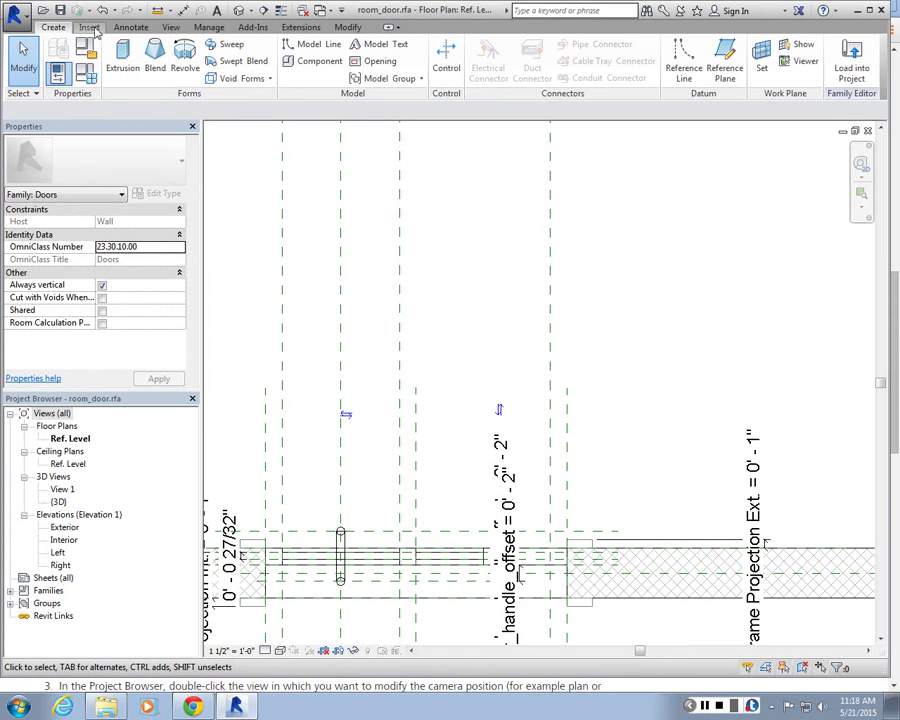
{"action": "left_click", "coordinate": [131, 28]}
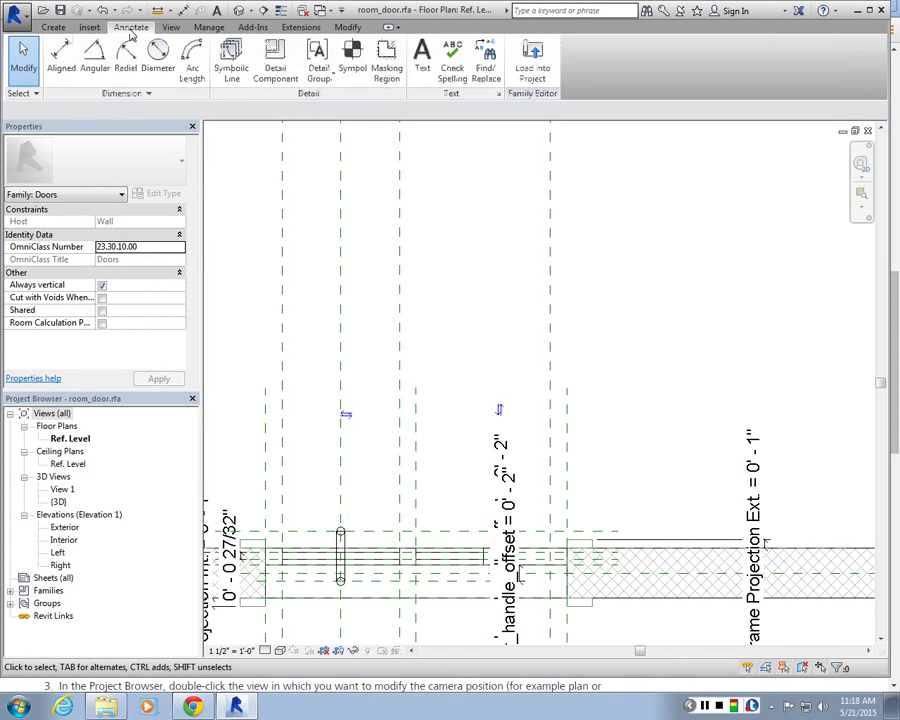
{"action": "left_click", "coordinate": [238, 78]}
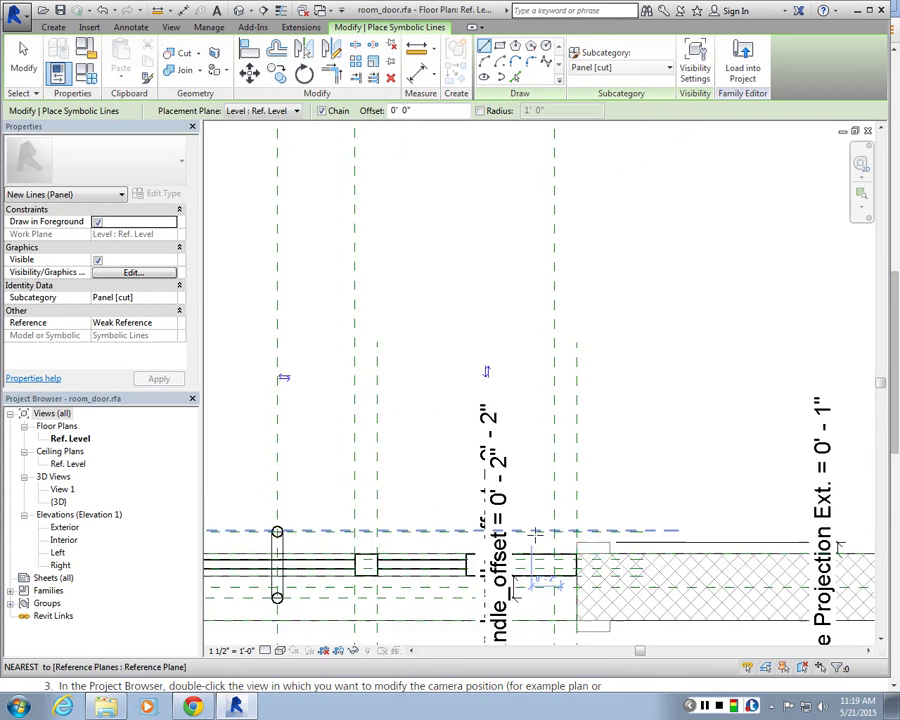
{"action": "scroll", "coordinate": [598, 564], "scroll_direction": "up", "scroll_amount": 2}
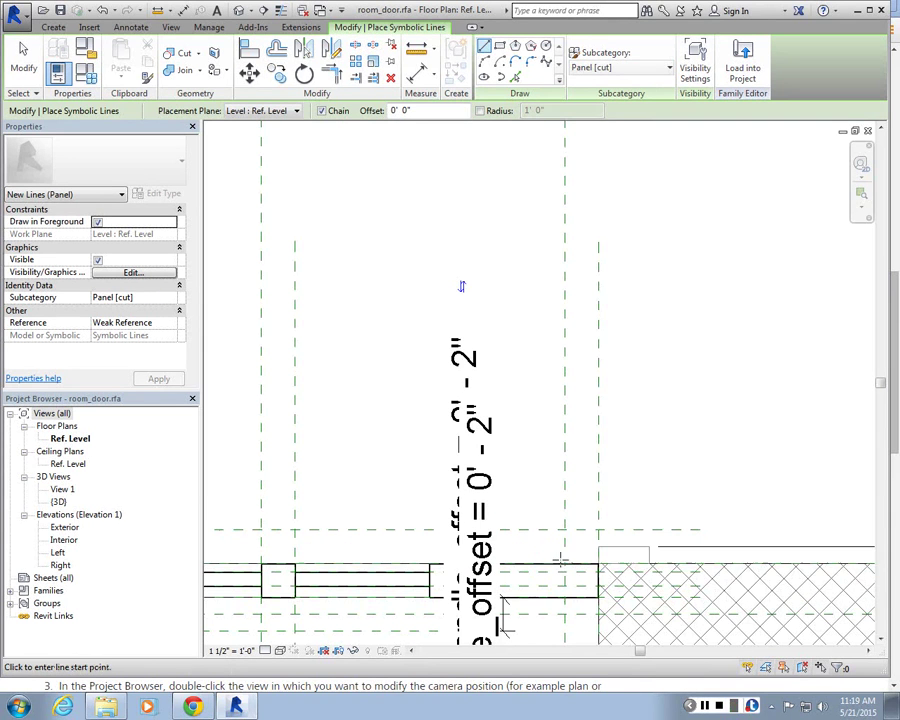
{"action": "left_click", "coordinate": [598, 564]}
{"action": "scroll", "coordinate": [598, 564], "scroll_direction": "down", "scroll_amount": 4}
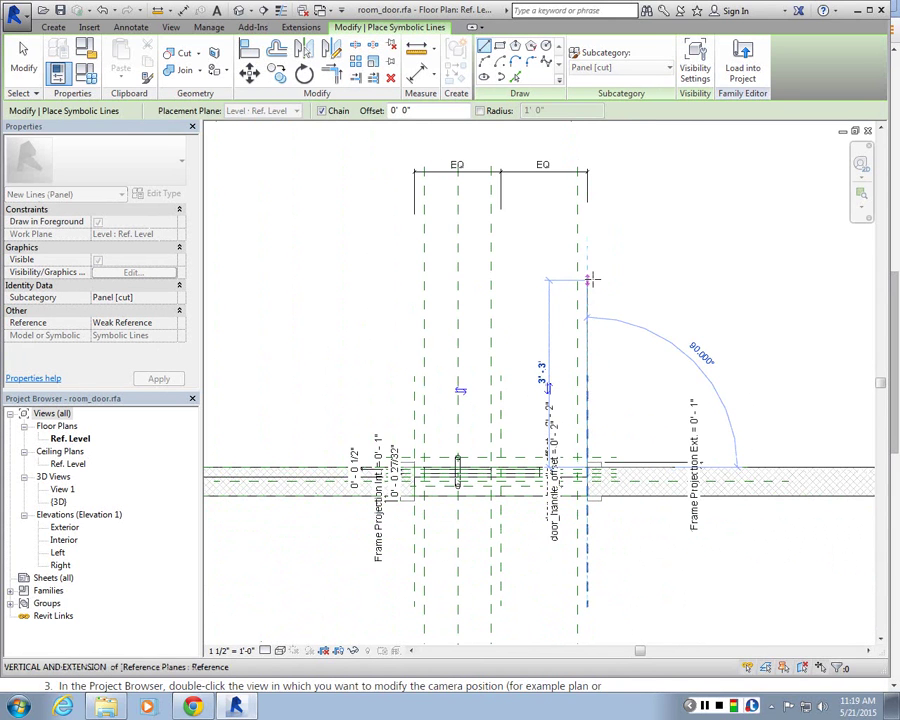
{"action": "type", "text": "4"}
{"action": "key", "text": "Return"}
{"action": "scroll", "coordinate": [590, 280], "scroll_direction": "up", "scroll_amount": 3}
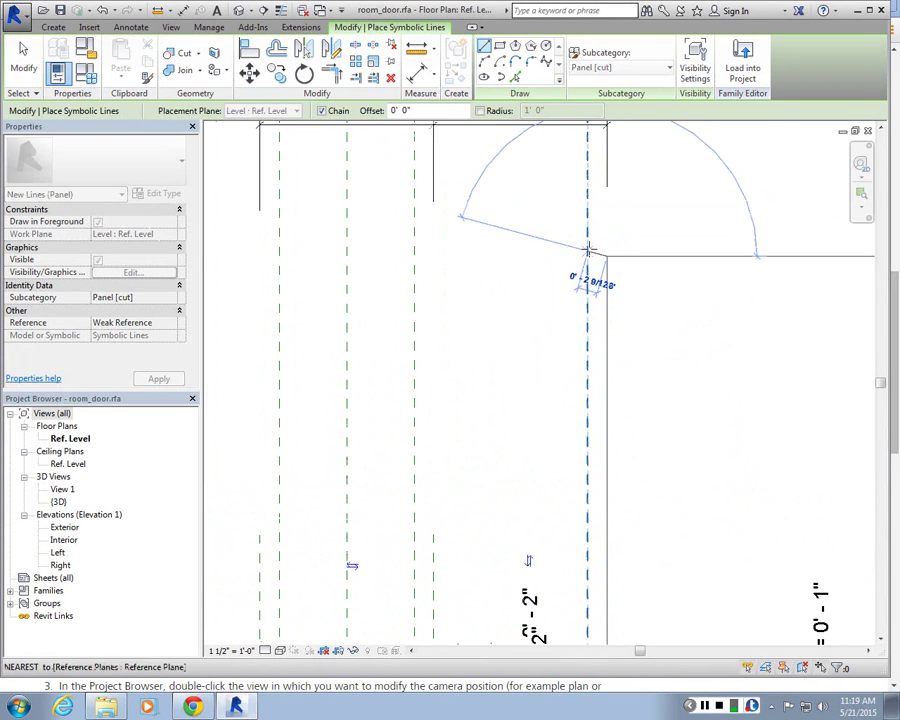
- Complete the open door panel outline with a 2" end line and a parallel 4' line back to the wall face
{"action": "scroll", "coordinate": [590, 265], "scroll_direction": "down", "scroll_amount": 4}
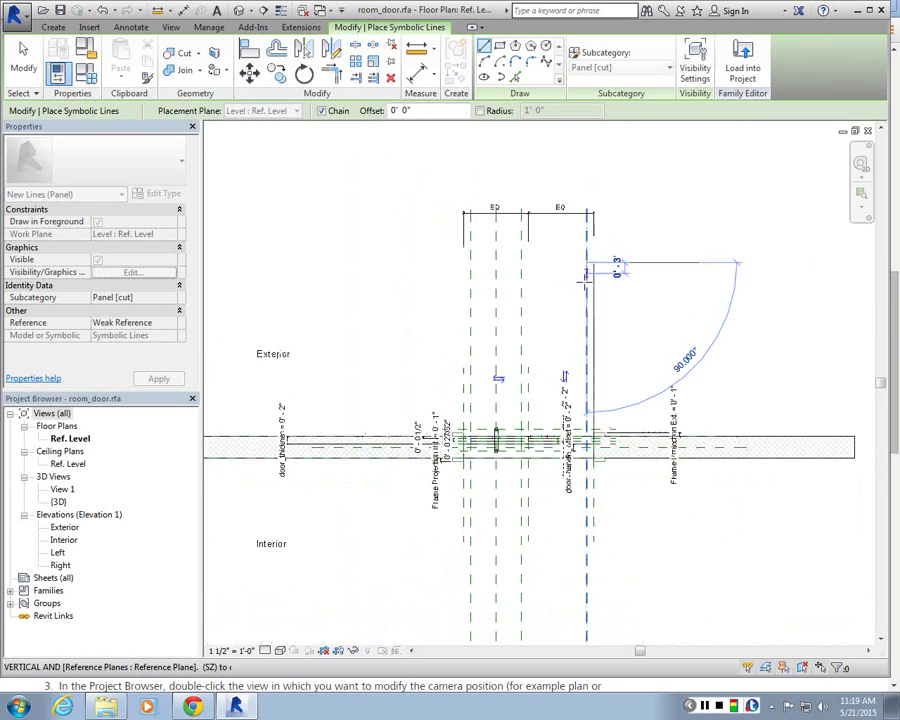
{"action": "scroll", "coordinate": [590, 290], "scroll_direction": "up", "scroll_amount": 2}
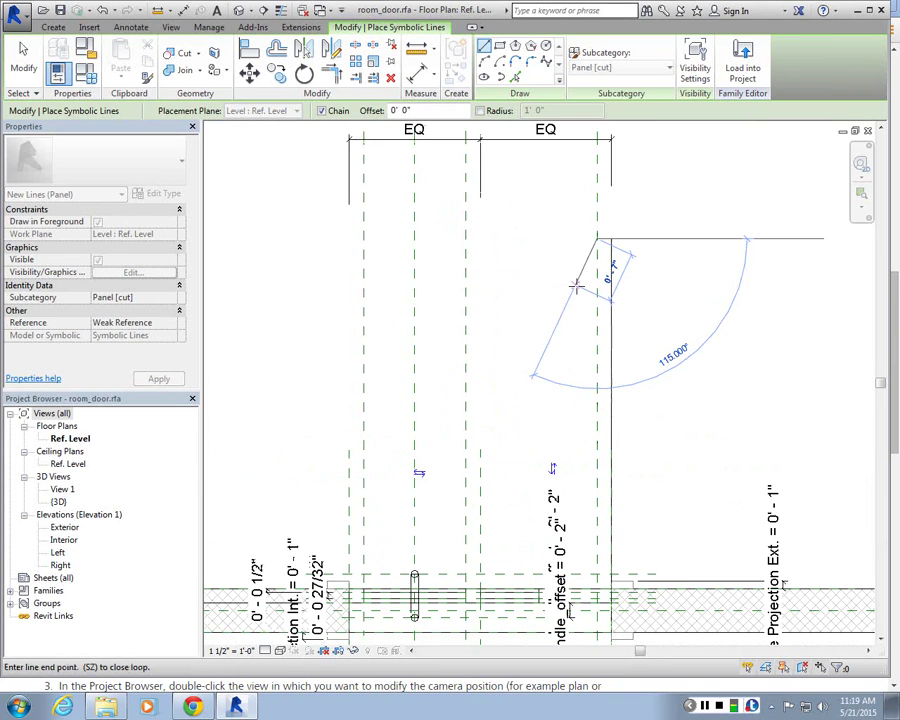
{"action": "scroll", "coordinate": [597, 590], "scroll_direction": "up", "scroll_amount": 2}
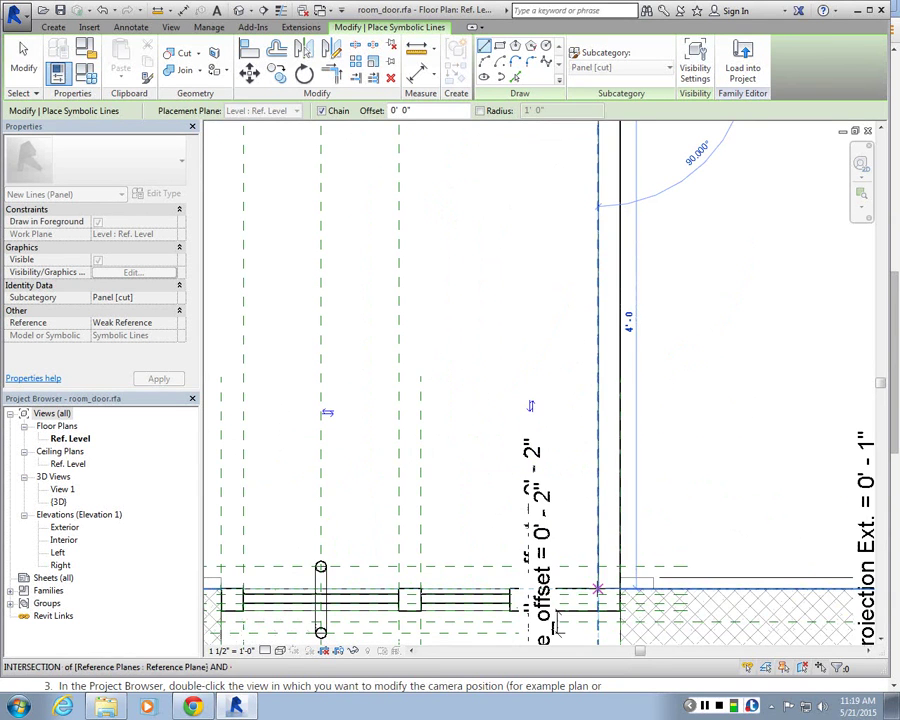
{"action": "left_click", "coordinate": [597, 590]}
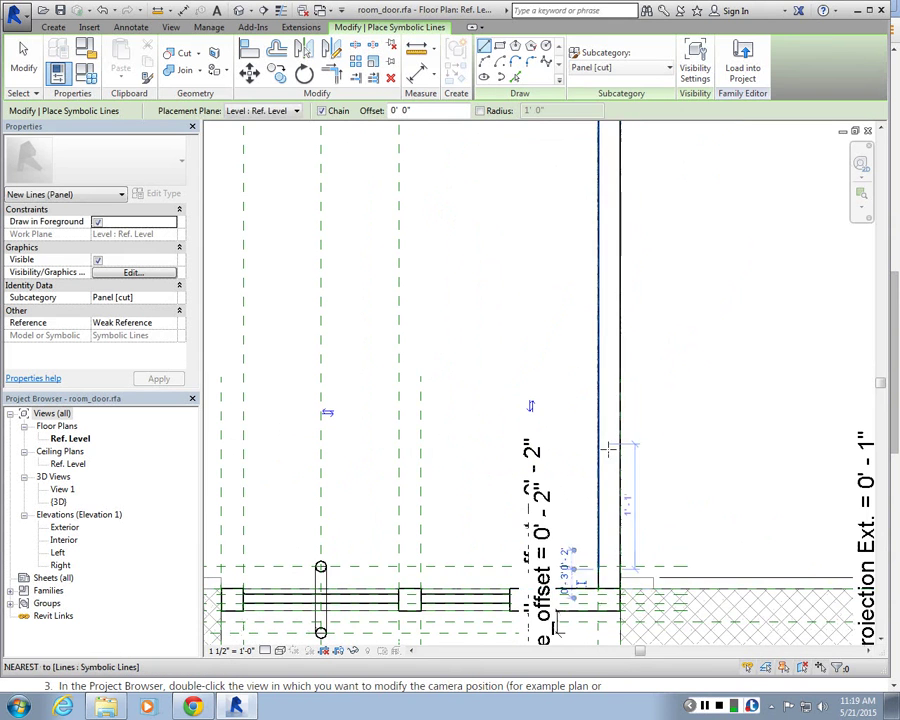
{"action": "scroll", "coordinate": [608, 450], "scroll_direction": "down", "scroll_amount": 2}
{"action": "key", "text": "Escape"}
{"action": "key", "text": "Escape"}
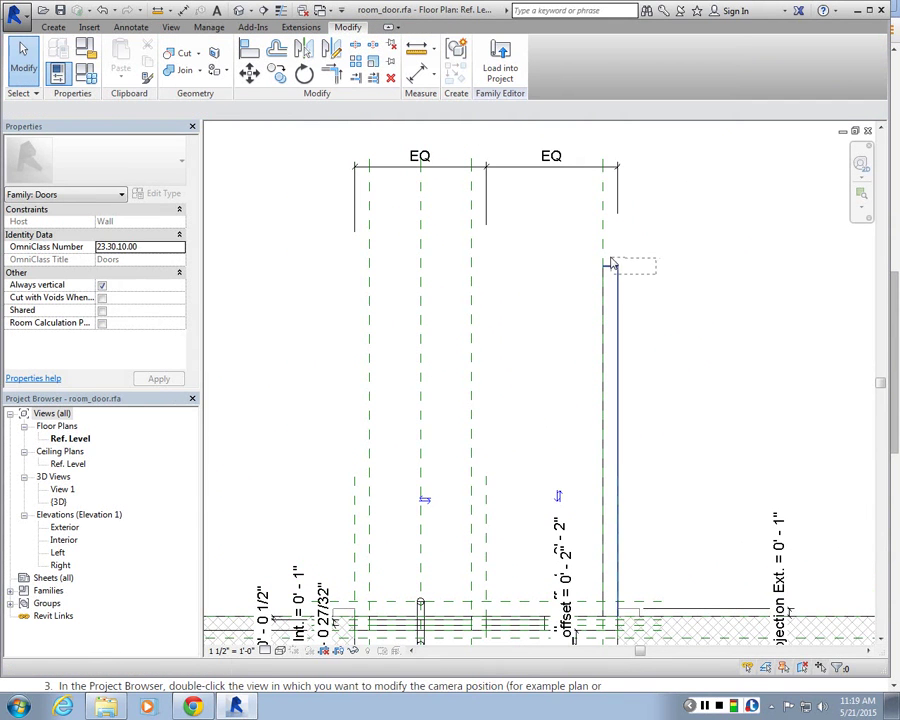
- Check the dimensions of the w3_h8 door type in the family types
{"action": "left_click_drag", "start_coordinate": [611, 258], "coordinate": [650, 371]}
{"action": "left_click", "coordinate": [679, 300]}
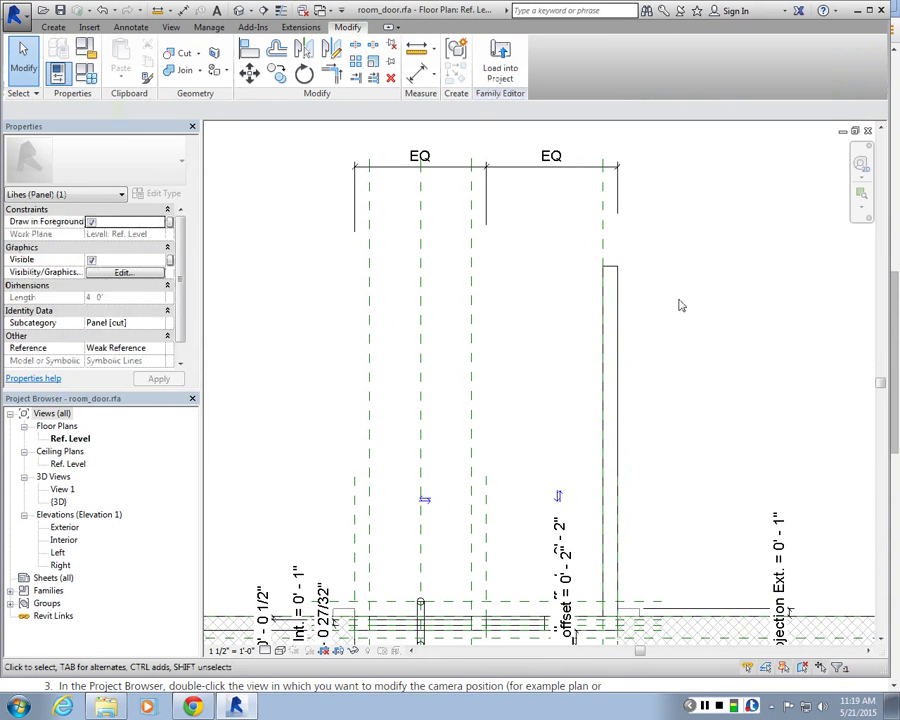
{"action": "middle_click_drag", "start_coordinate": [684, 319], "coordinate": [677, 317]}
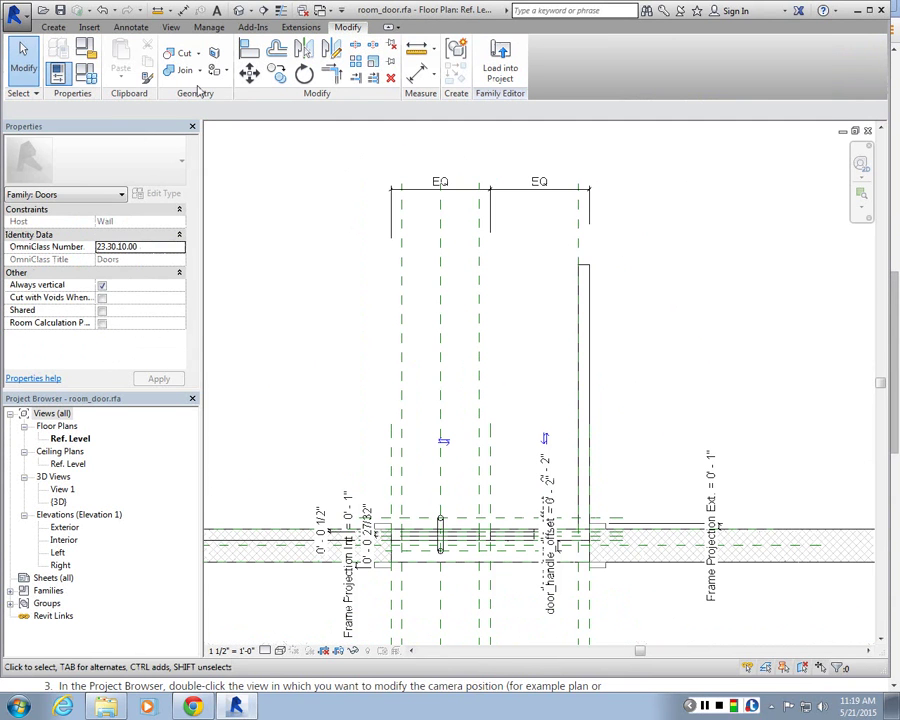
{"action": "scroll", "coordinate": [531, 527], "scroll_direction": "down", "scroll_amount": 1}
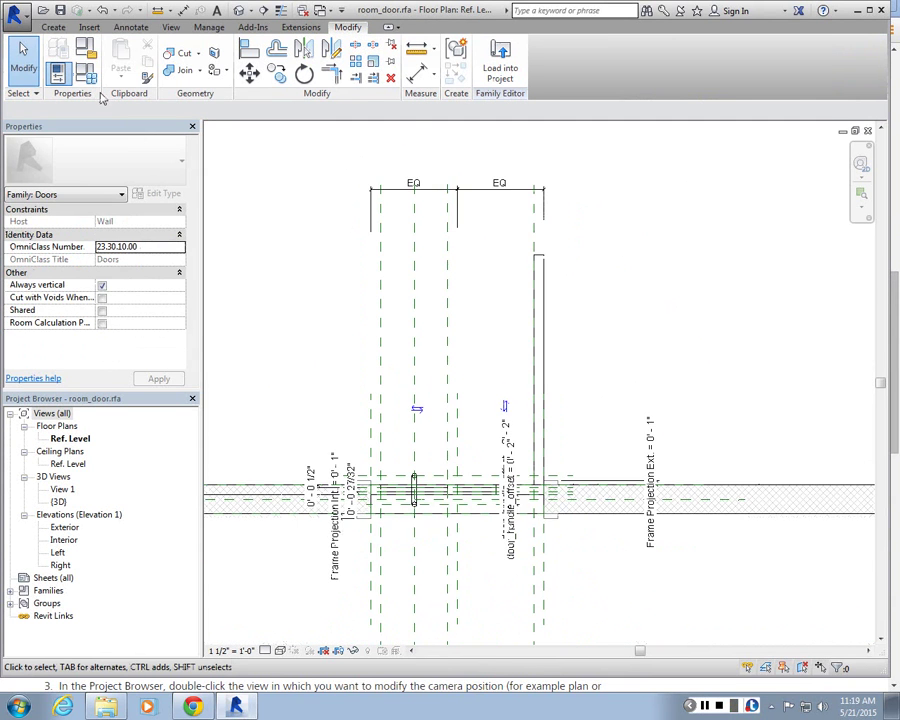
{"action": "left_click", "coordinate": [66, 64]}
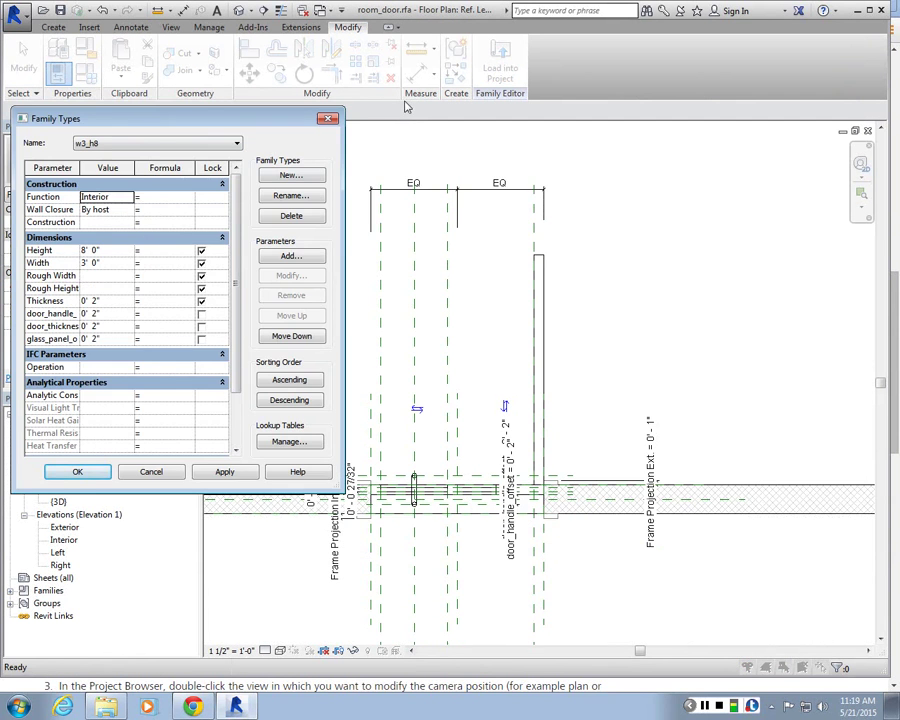
{"action": "key", "text": "Escape"}
- Shorten the panel outline's long line on the opening edge to 3' and recheck the family types
{"action": "scroll", "coordinate": [630, 265], "scroll_direction": "up", "scroll_amount": 1}
{"action": "left_click", "coordinate": [505, 251]}
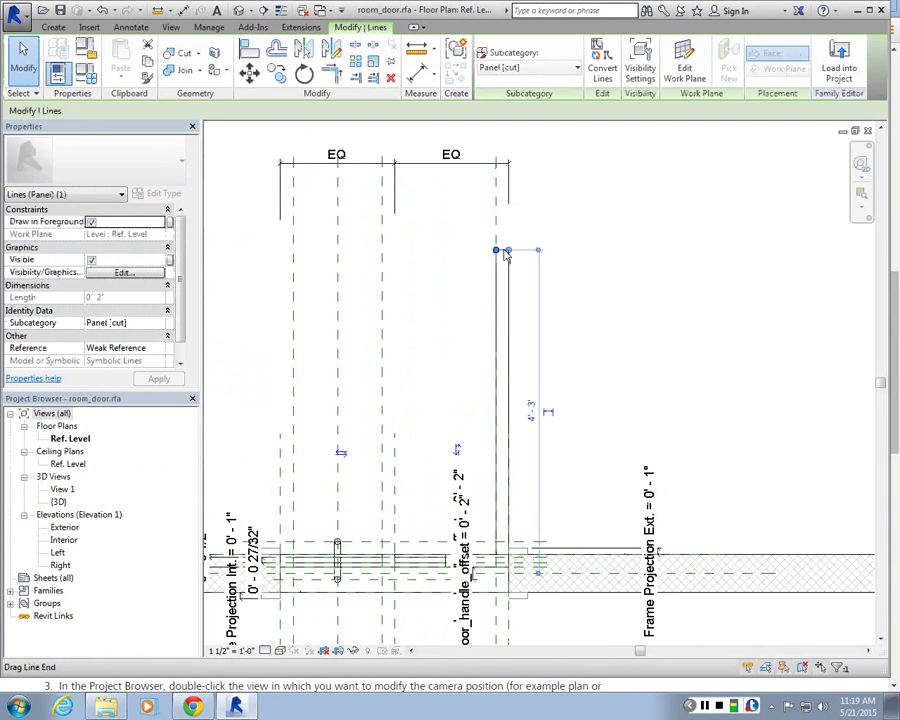
{"action": "left_click", "coordinate": [538, 336]}
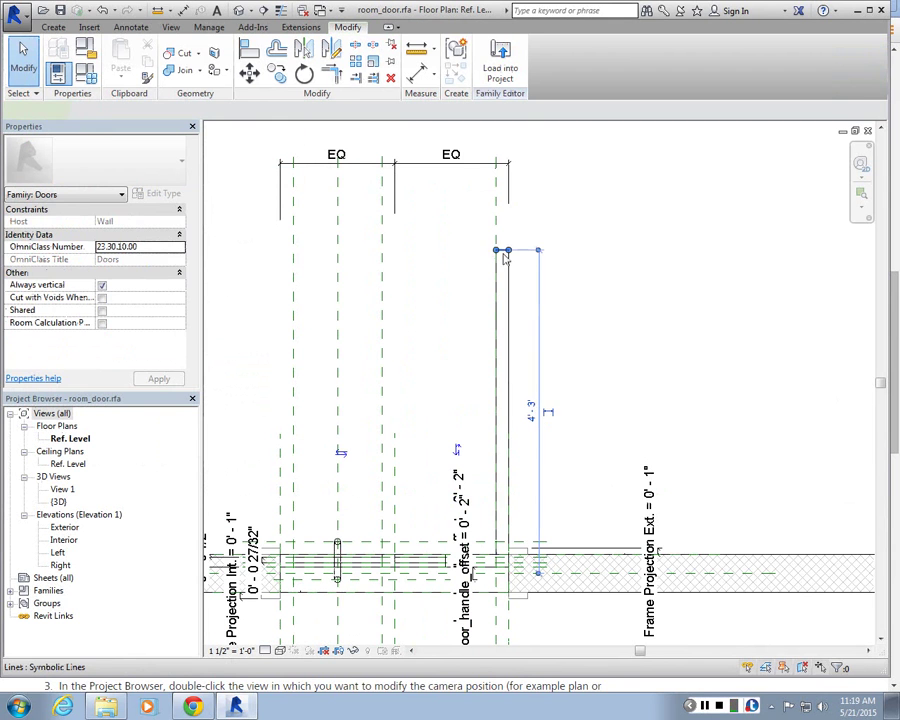
{"action": "left_click", "coordinate": [508, 258]}
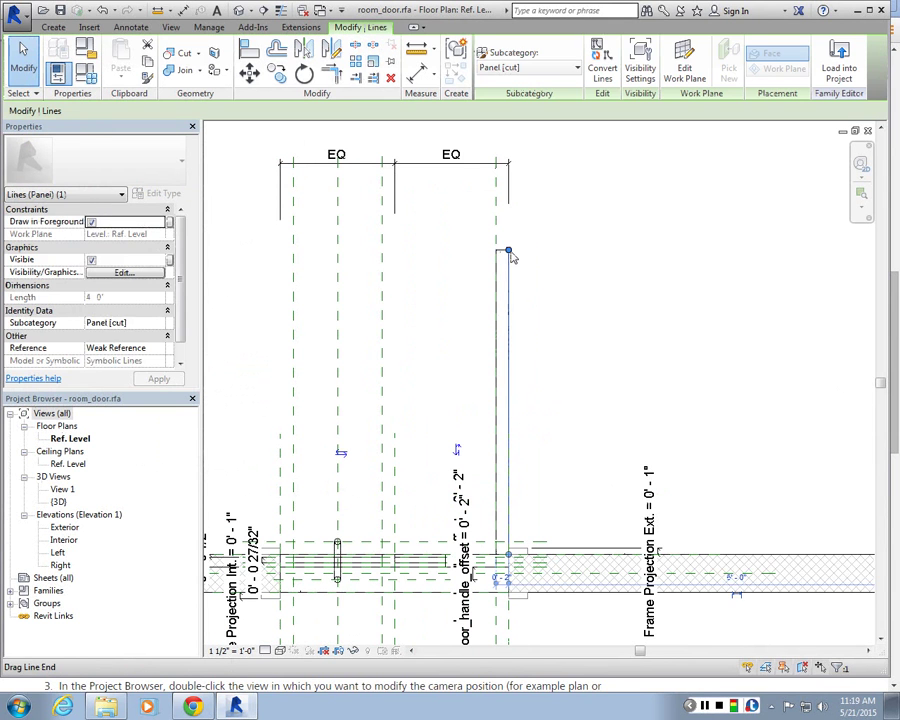
{"action": "left_click_drag", "start_coordinate": [511, 255], "coordinate": [560, 311]}
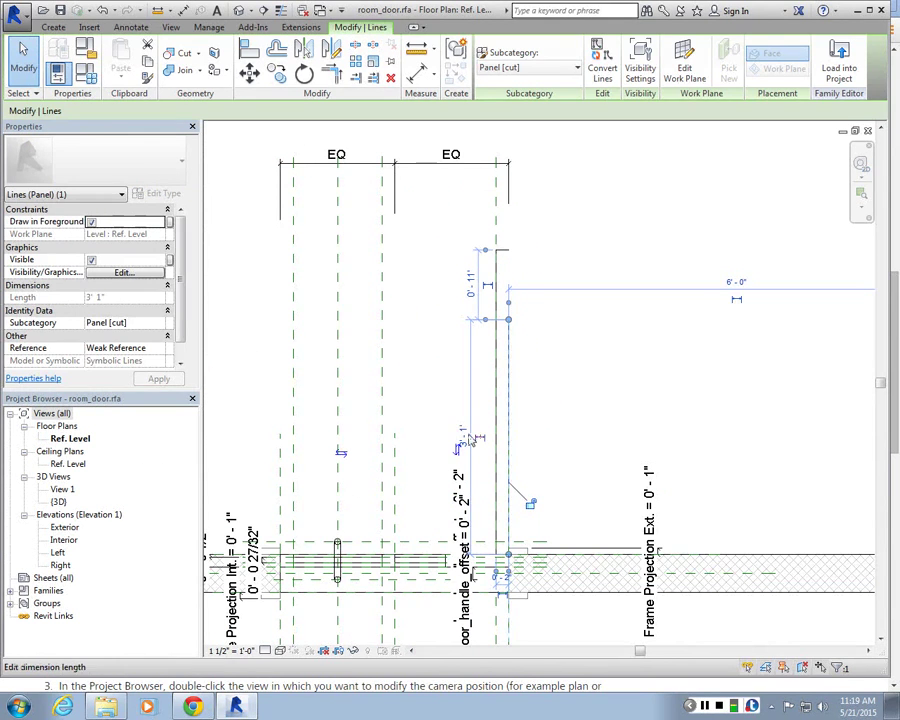
{"action": "left_click", "coordinate": [464, 440]}
{"action": "type", "text": "3"}
{"action": "left_click", "coordinate": [57, 72]}
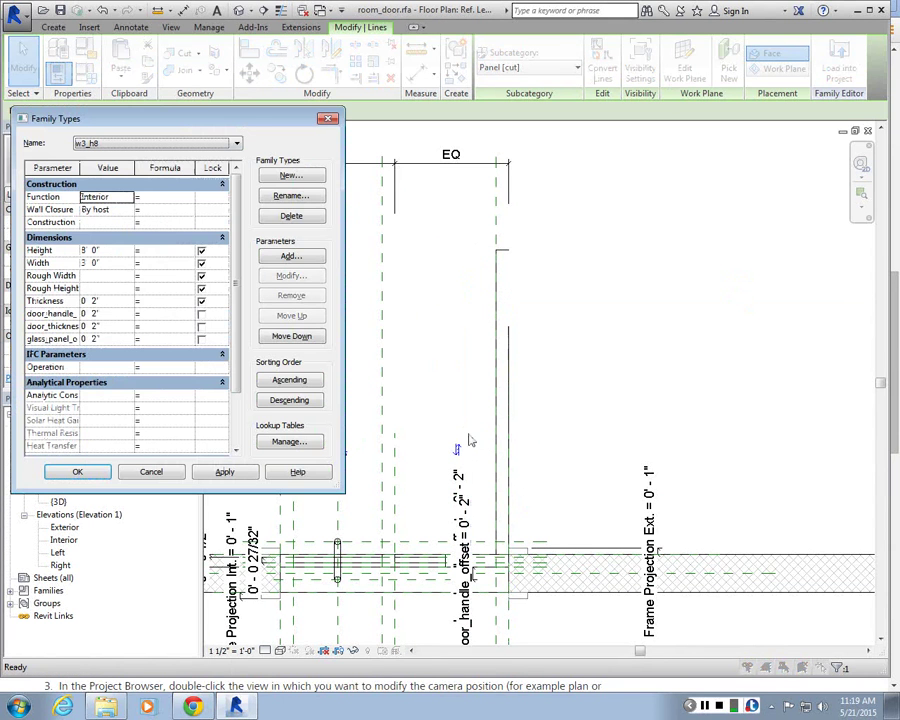
{"action": "left_click", "coordinate": [330, 120]}
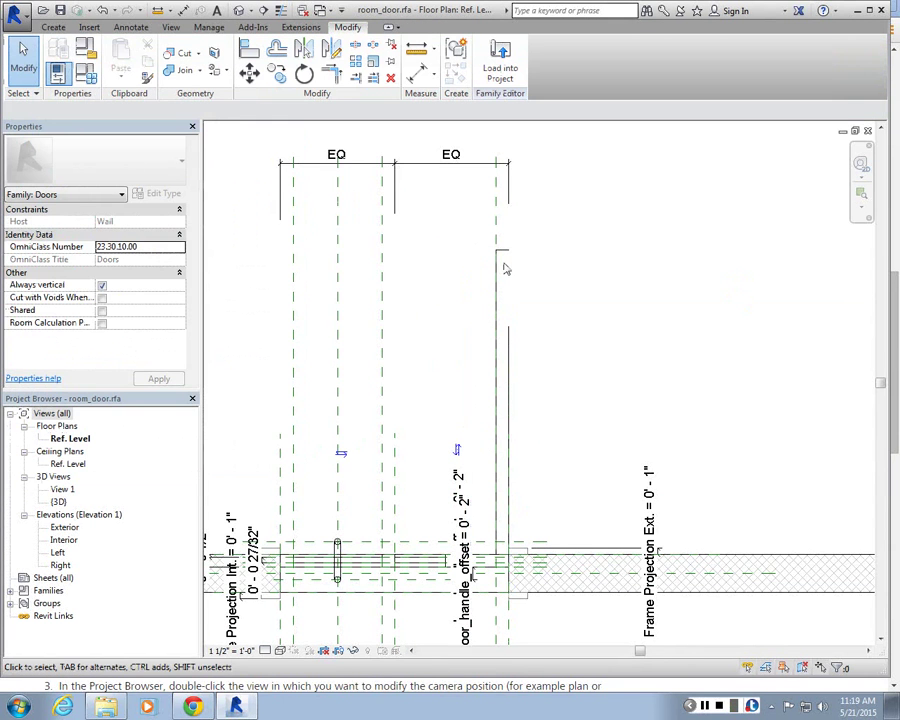
- Shorten the panel outline's other long line to 3' and move the 2" end line down to close the outline
{"action": "left_click", "coordinate": [497, 265]}
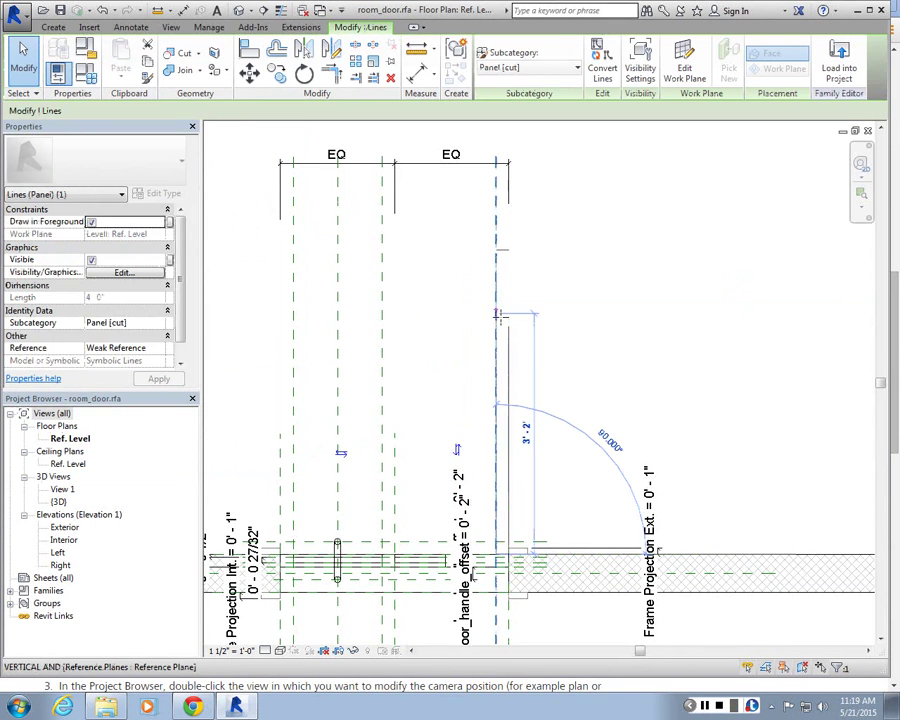
{"action": "left_click_drag", "start_coordinate": [494, 362], "coordinate": [497, 325]}
{"action": "scroll", "coordinate": [497, 325], "scroll_direction": "up", "scroll_amount": 3}
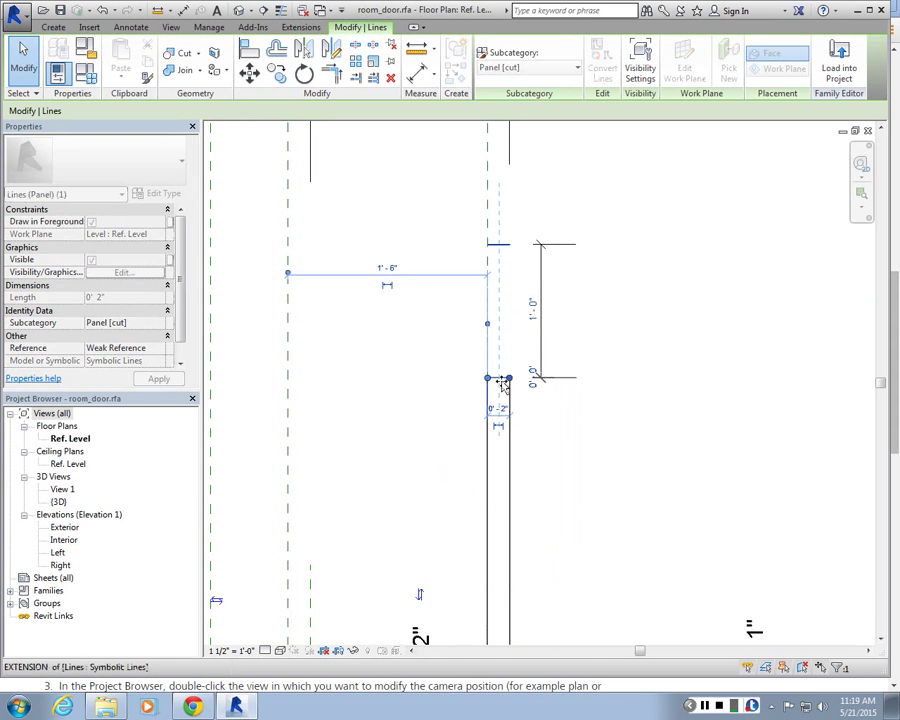
{"action": "key", "text": "Escape"}
{"action": "scroll", "coordinate": [505, 315], "scroll_direction": "down", "scroll_amount": 4}
{"action": "scroll", "coordinate": [501, 303], "scroll_direction": "up", "scroll_amount": 2}
{"action": "scroll", "coordinate": [501, 303], "scroll_direction": "up", "scroll_amount": 2}
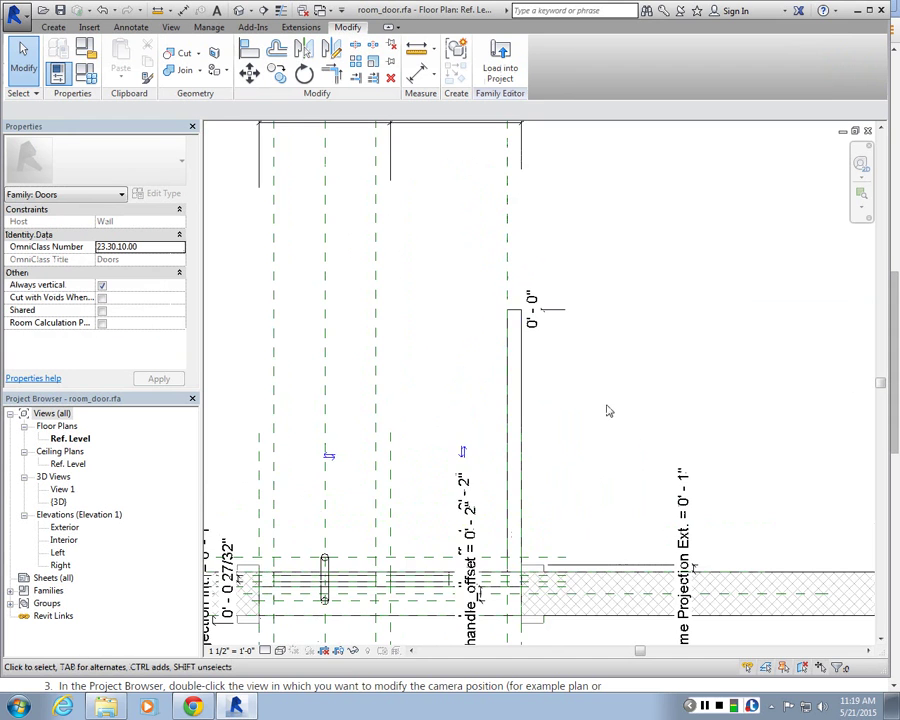
{"action": "scroll", "coordinate": [544, 386], "scroll_direction": "down", "scroll_amount": 1}
{"action": "scroll", "coordinate": [544, 386], "scroll_direction": "down", "scroll_amount": 1}
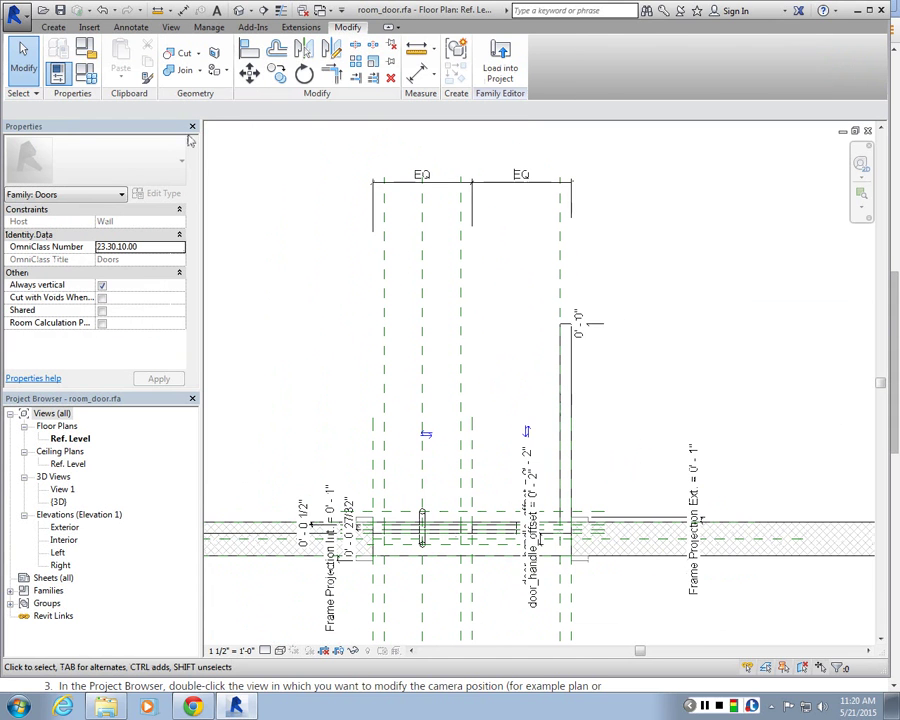
- Draw a 90° symbolic door swing arc with a 3' radius from the opening's far edge to the panel end, using Plan Swing [projection]
{"action": "left_click", "coordinate": [54, 27]}
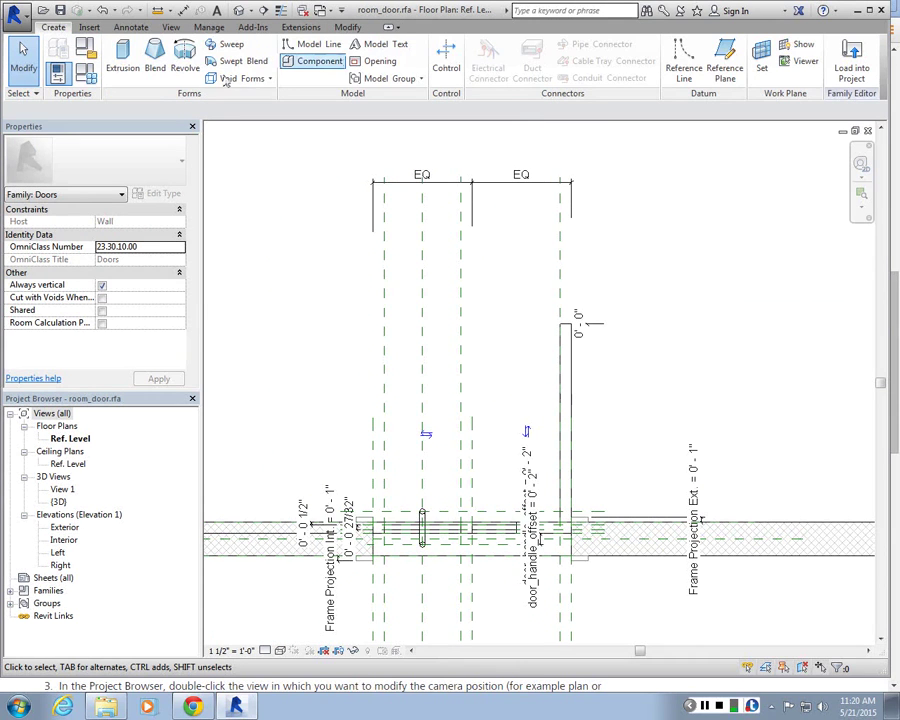
{"action": "left_click", "coordinate": [130, 27]}
{"action": "left_click", "coordinate": [231, 58]}
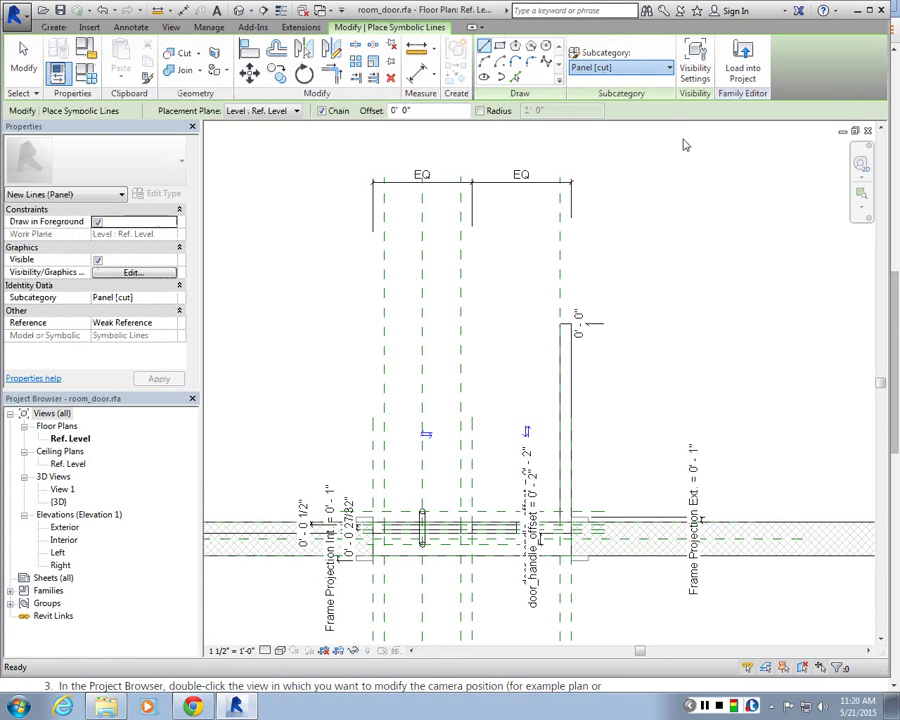
{"action": "left_click", "coordinate": [606, 309]}
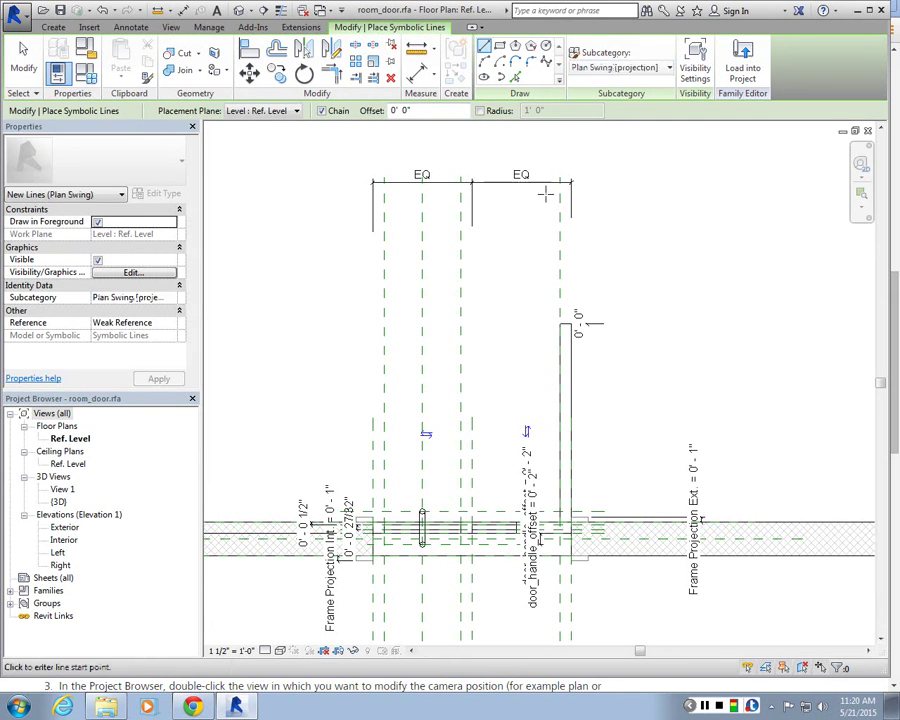
{"action": "left_click", "coordinate": [500, 62]}
{"action": "scroll", "coordinate": [575, 530], "scroll_direction": "up", "scroll_amount": 3}
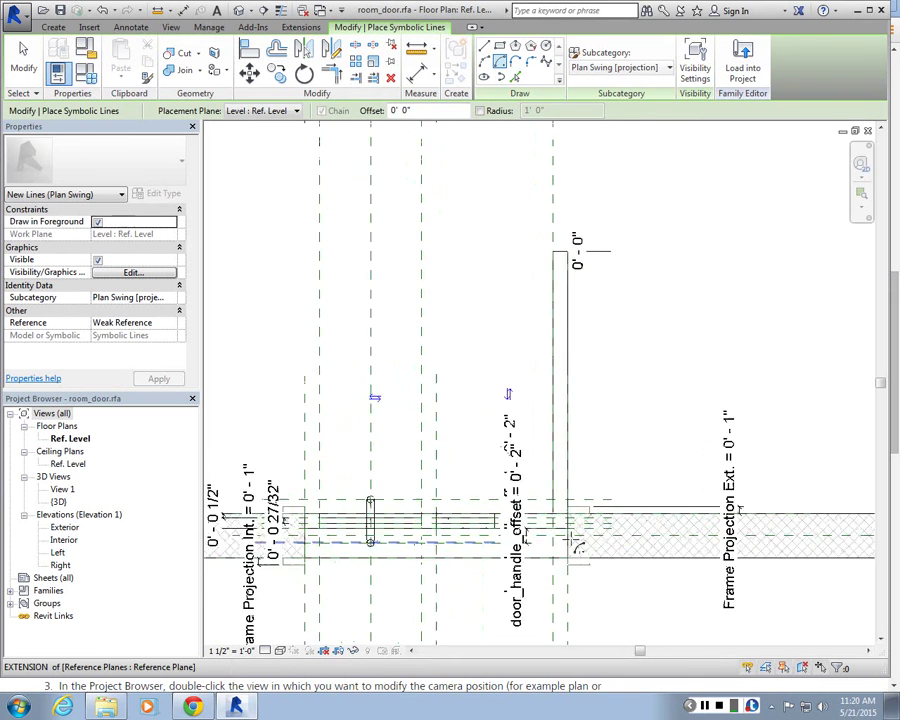
{"action": "left_click", "coordinate": [565, 510]}
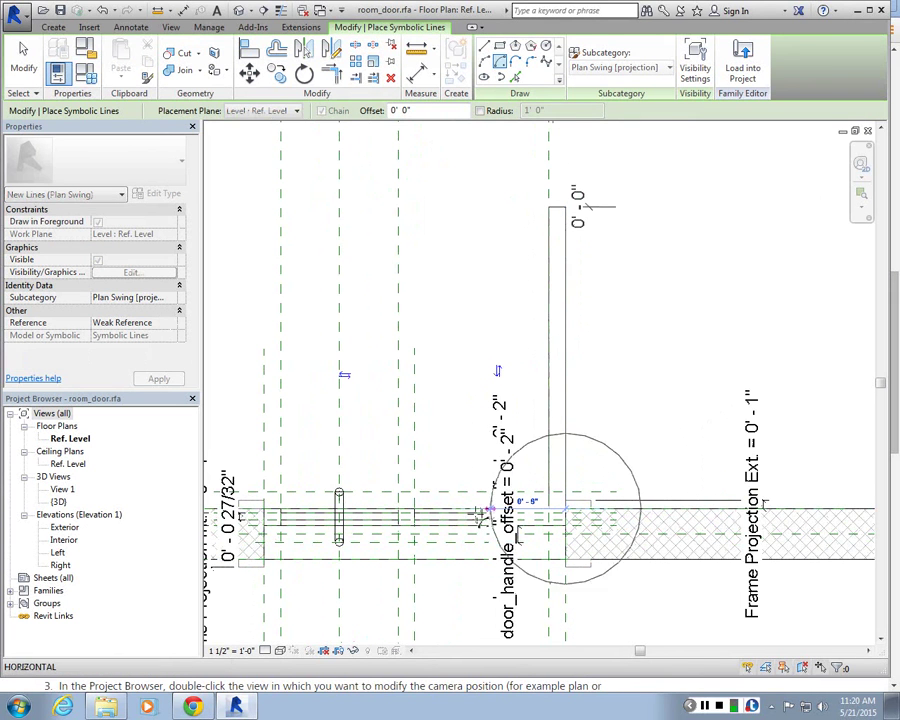
{"action": "left_click", "coordinate": [263, 509]}
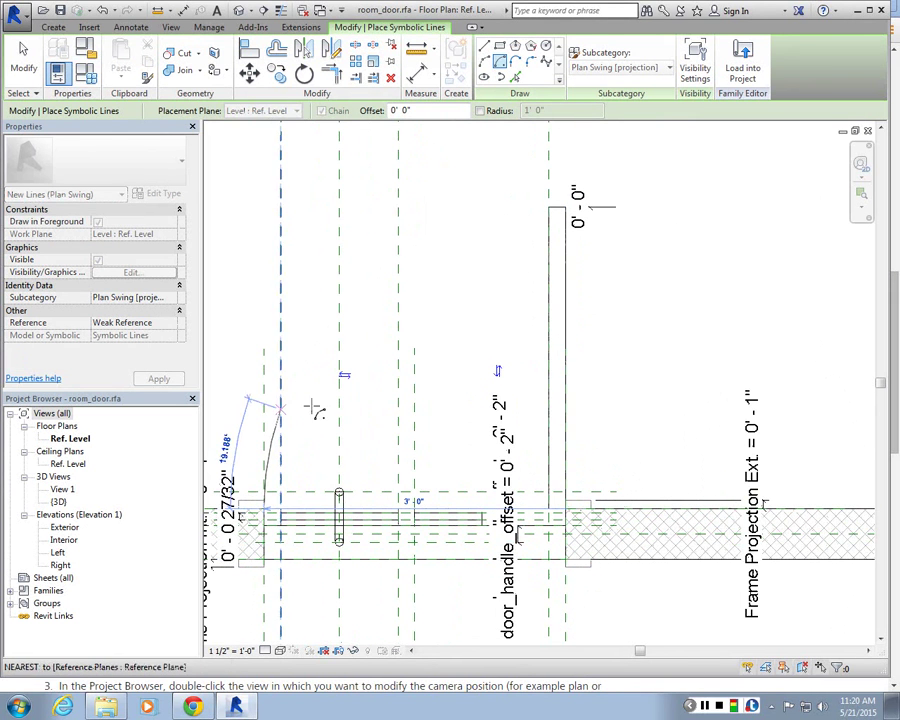
{"action": "left_click", "coordinate": [565, 208]}
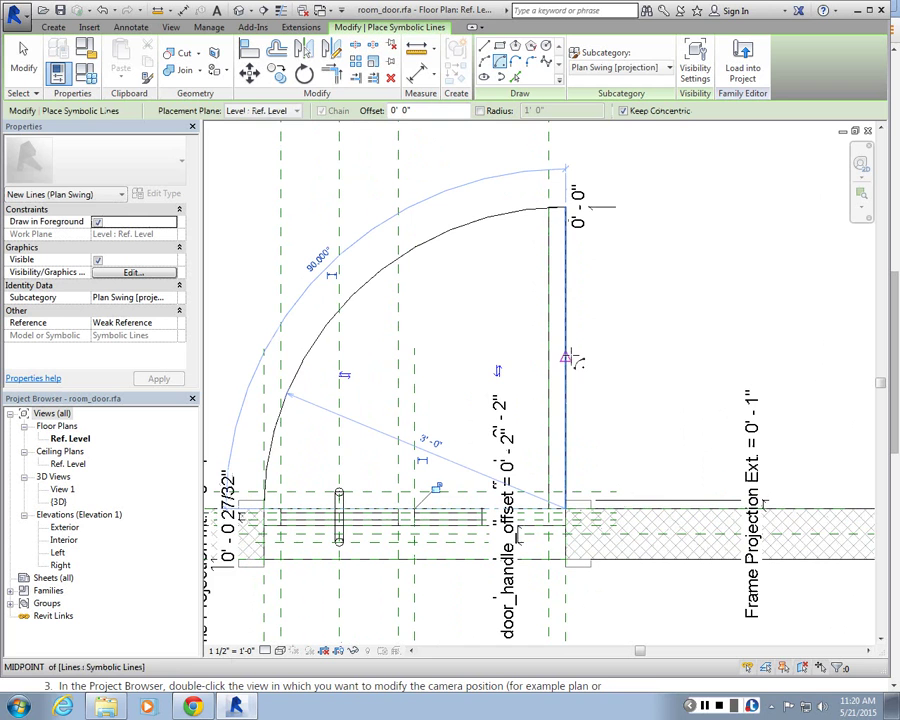
{"action": "left_click", "coordinate": [22, 55]}
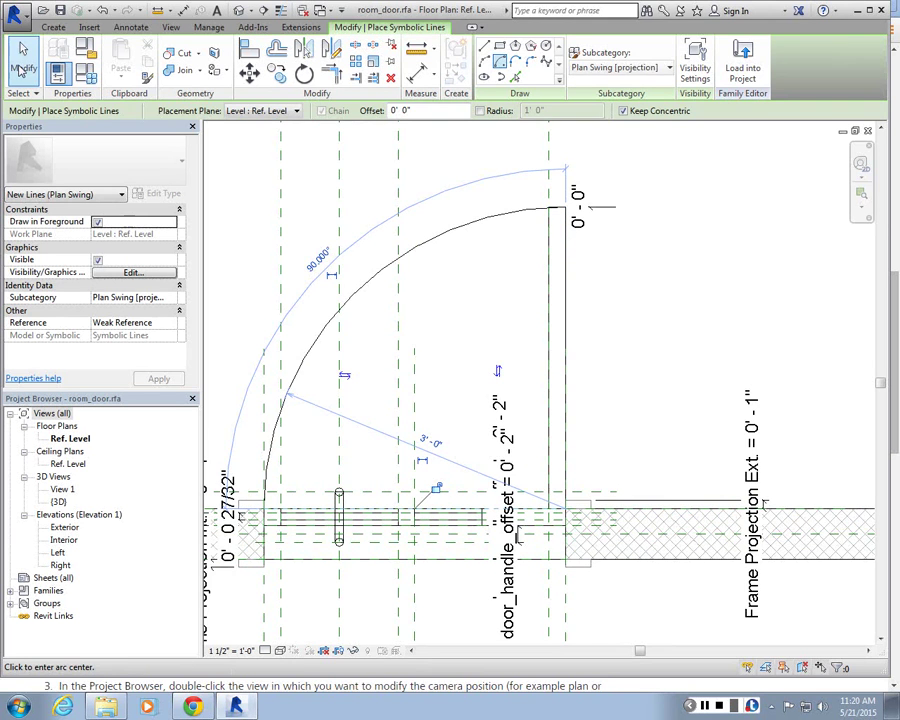
{"action": "scroll", "coordinate": [617, 334], "scroll_direction": "down", "scroll_amount": 5}
{"action": "scroll", "coordinate": [610, 330], "scroll_direction": "up", "scroll_amount": 4}
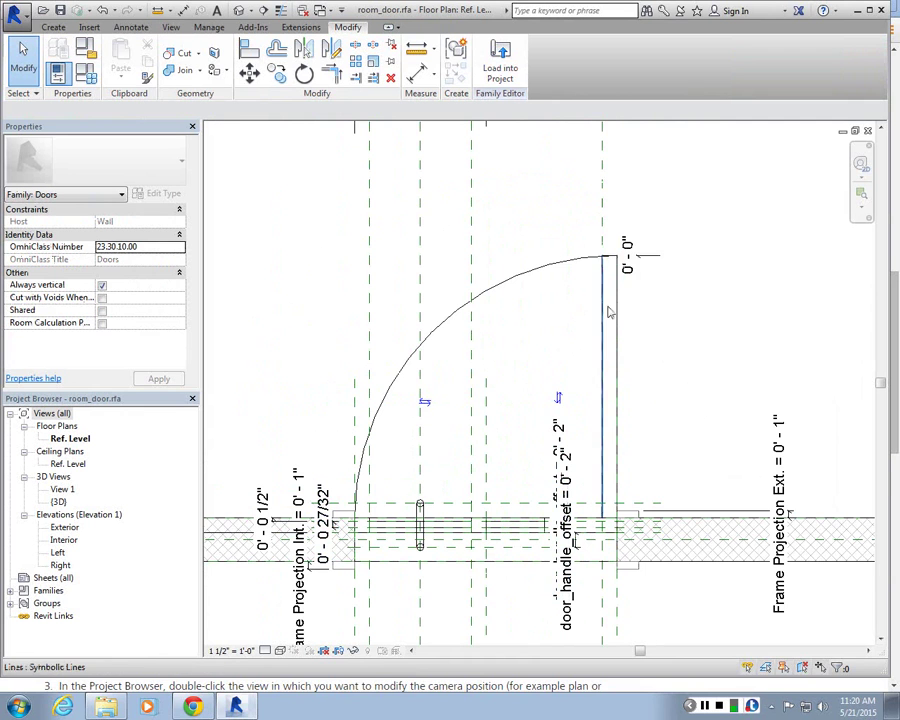
{"action": "scroll", "coordinate": [530, 395], "scroll_direction": "down", "scroll_amount": 2}
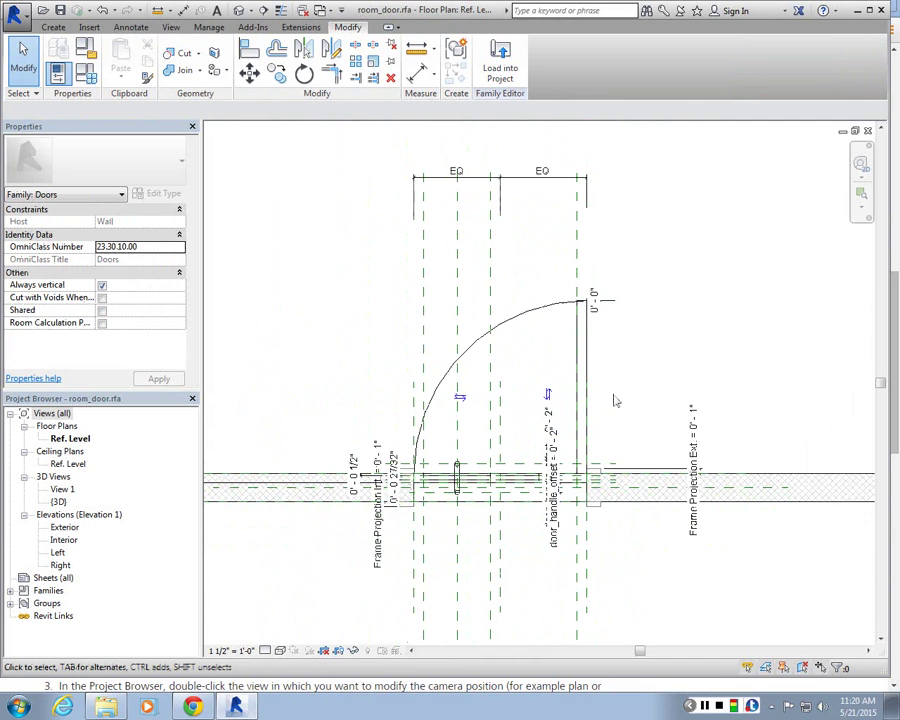
- Flex the w3_h8 door type by applying a Width of 4', and restore the Width to 3'
{"action": "left_click", "coordinate": [60, 52]}
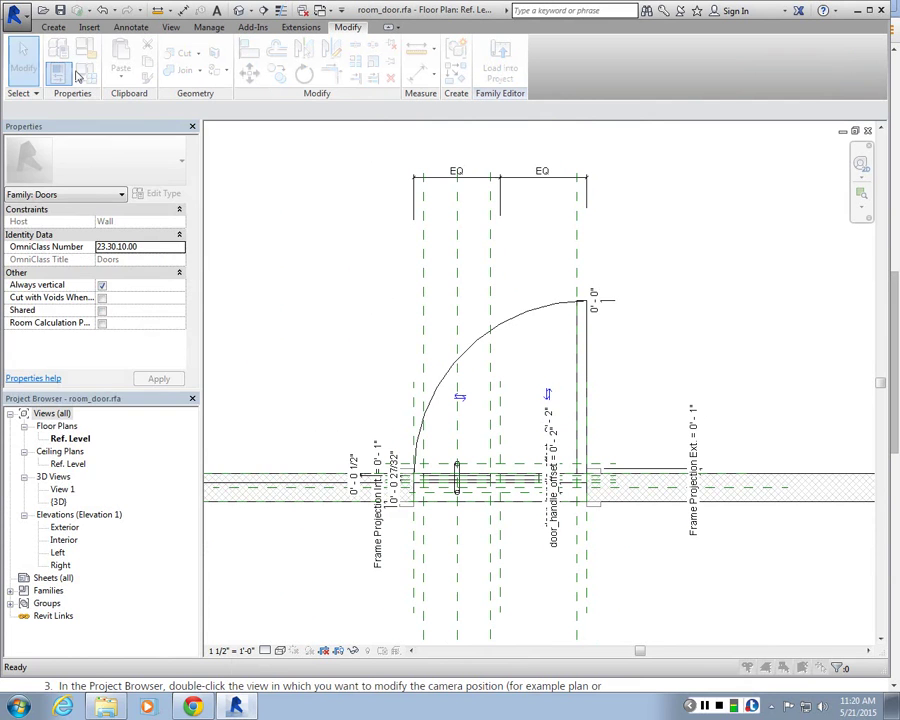
{"action": "type", "text": "4"}
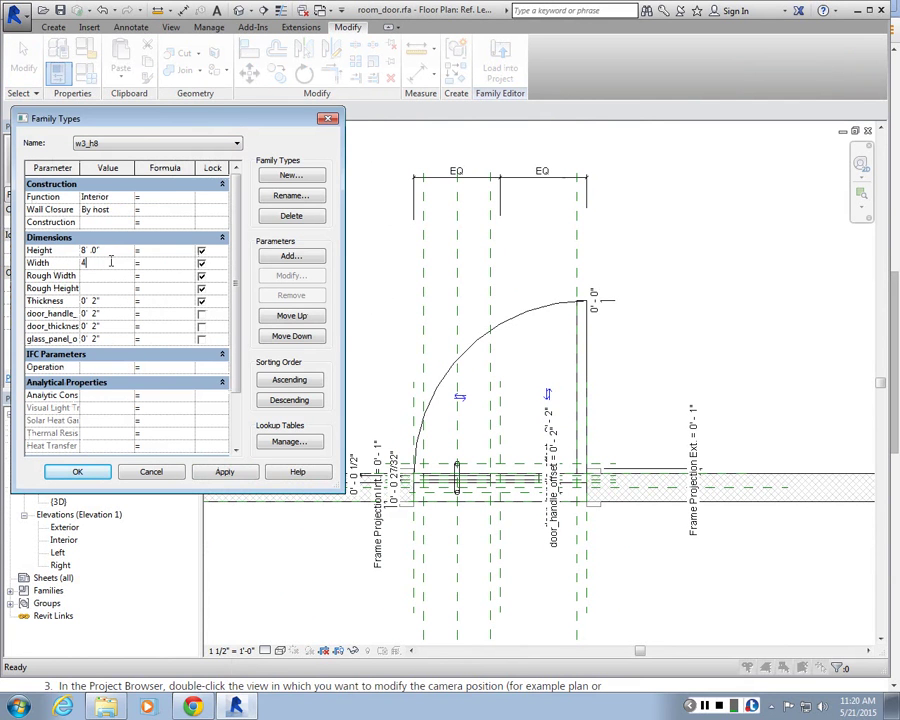
{"action": "key", "text": "Tab"}
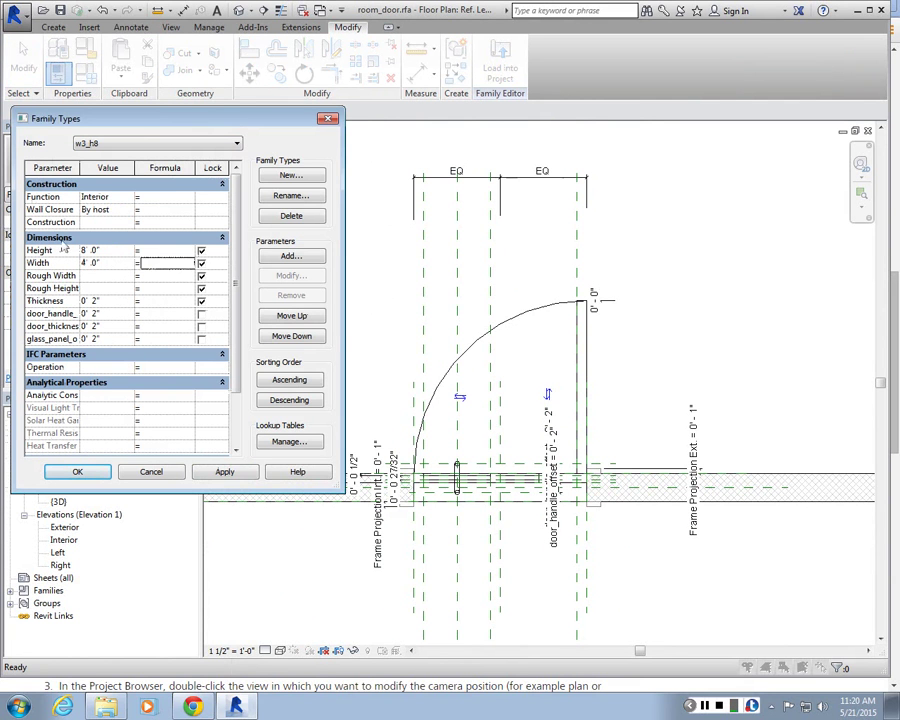
{"action": "left_click", "coordinate": [226, 473]}
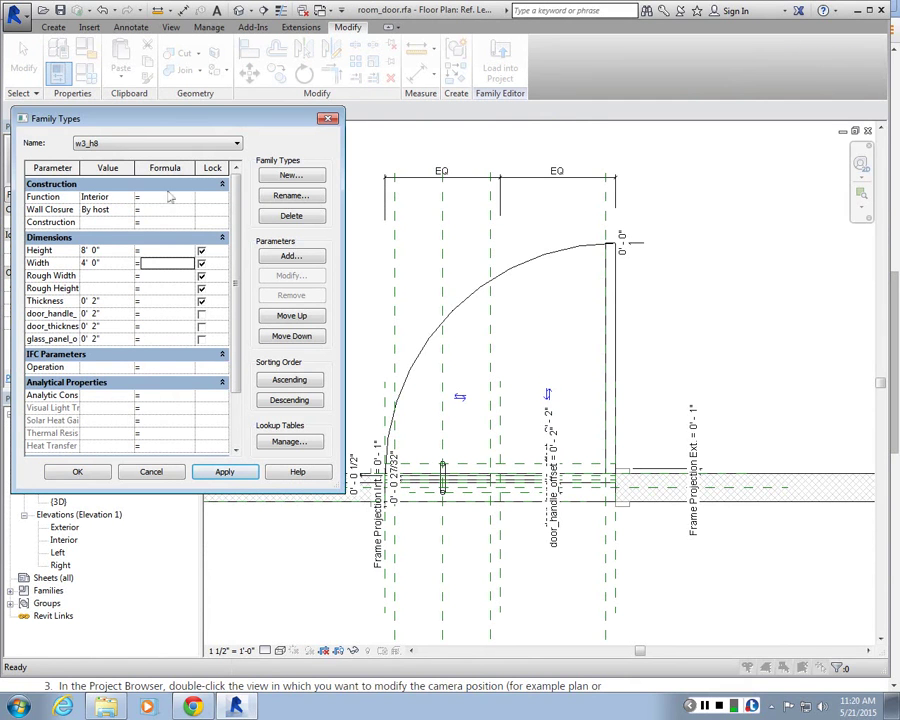
{"action": "left_click", "coordinate": [115, 263]}
{"action": "type", "text": "3"}
{"action": "key", "text": "Tab"}
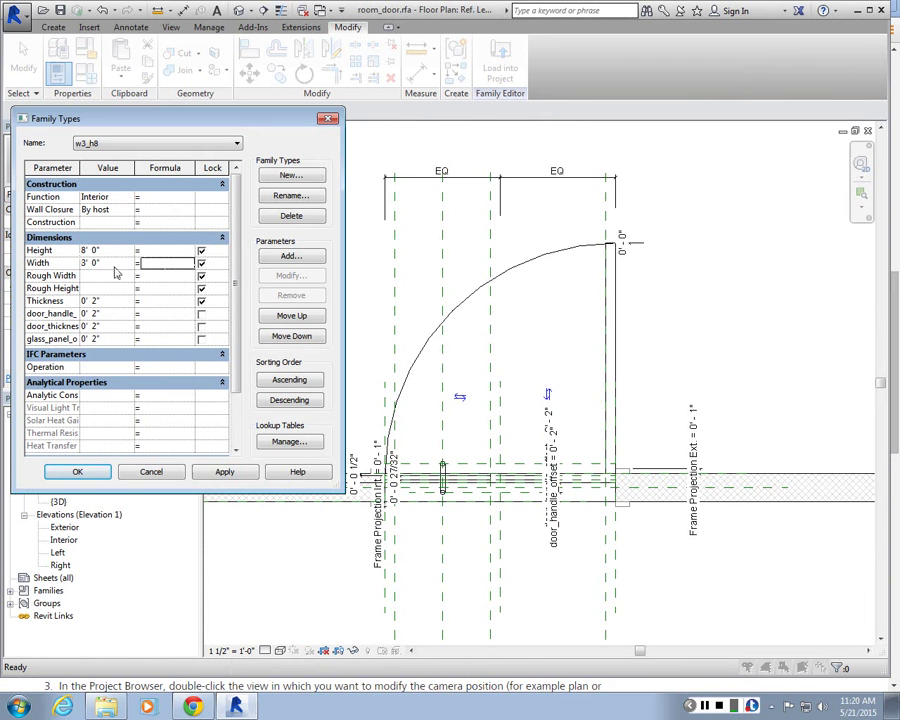
{"action": "left_click", "coordinate": [224, 472]}
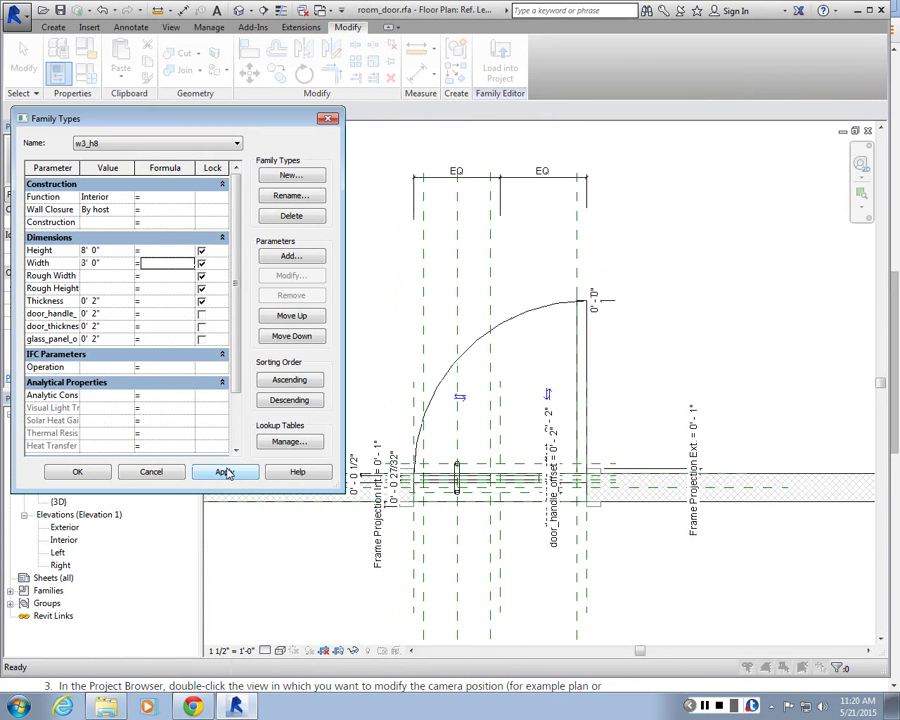
{"action": "left_click", "coordinate": [331, 120]}
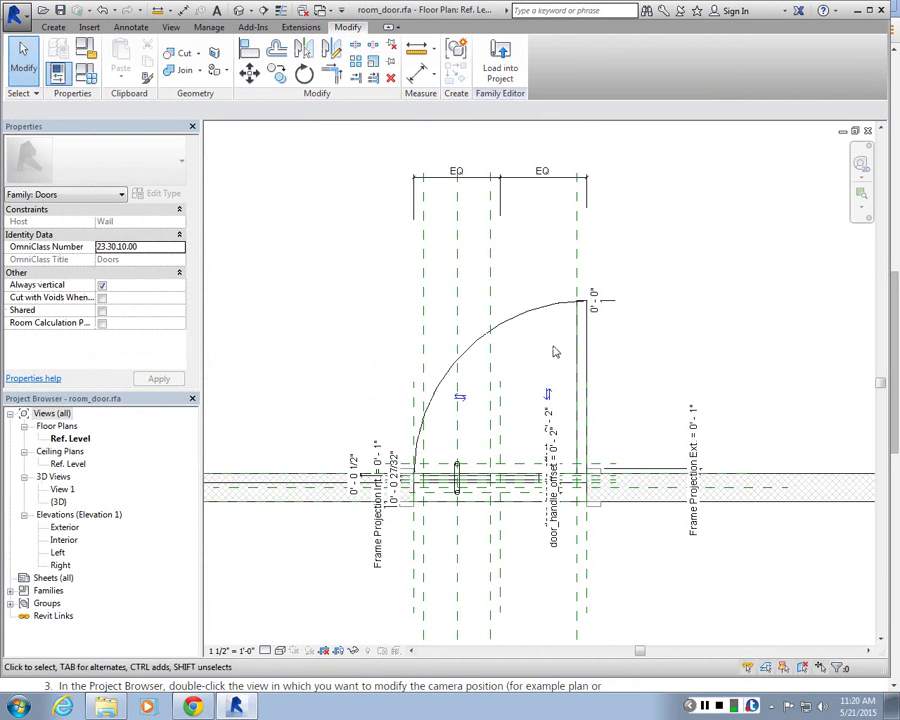
- Switch the door family to the w4_h10 type and apply it
{"action": "left_click", "coordinate": [84, 76]}
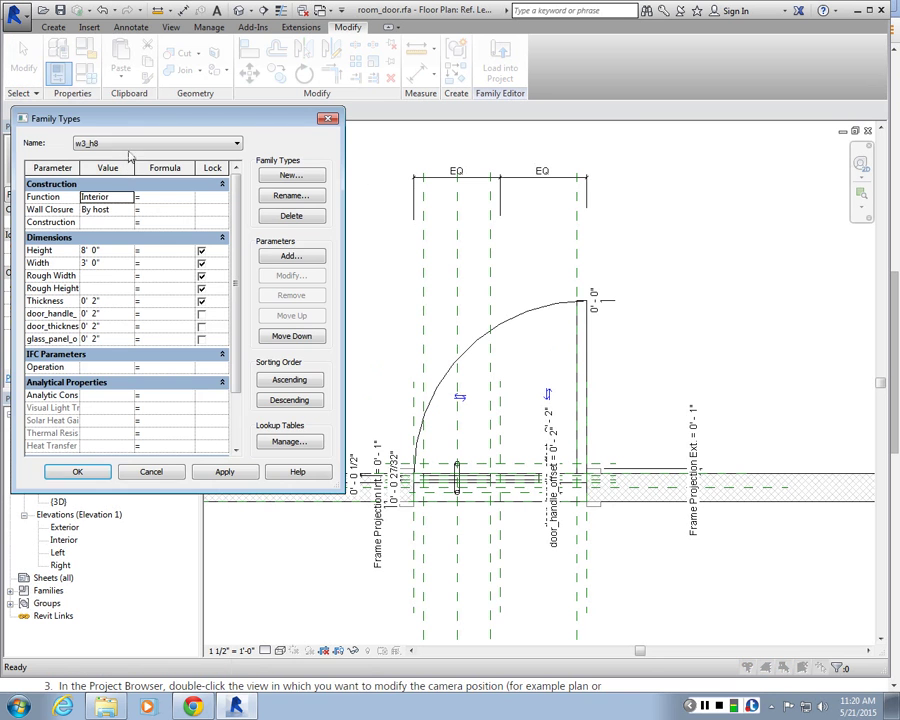
{"action": "left_click", "coordinate": [130, 143]}
{"action": "left_click", "coordinate": [110, 170]}
{"action": "left_click", "coordinate": [224, 471]}
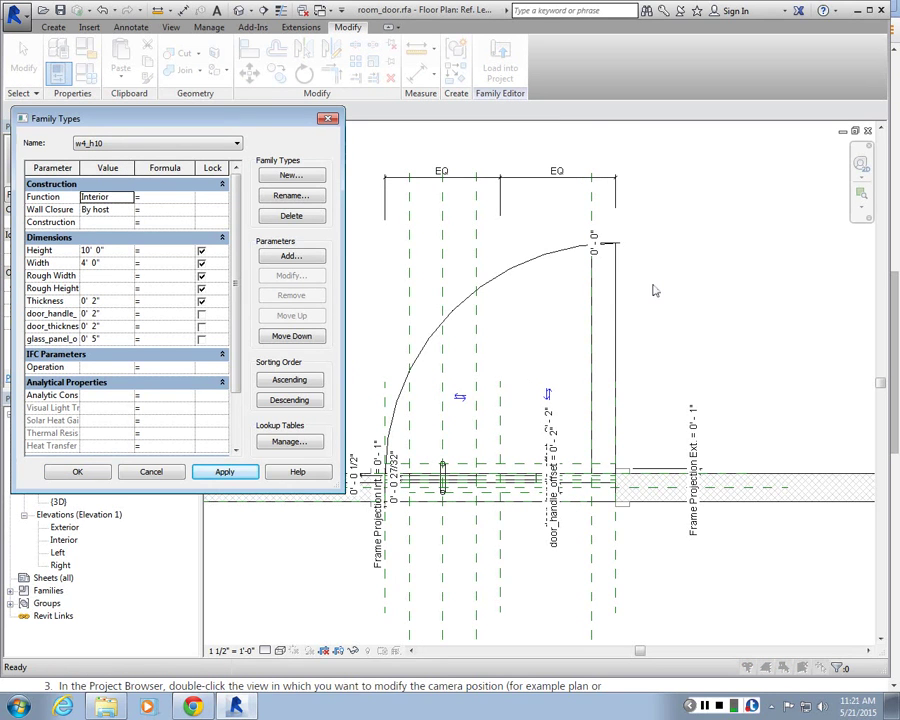
{"action": "left_click", "coordinate": [168, 478]}
- Examine the reference plane along the open panel's inner edge and its spacing from the door opening's edge
{"action": "scroll", "coordinate": [573, 245], "scroll_direction": "up", "scroll_amount": 5}
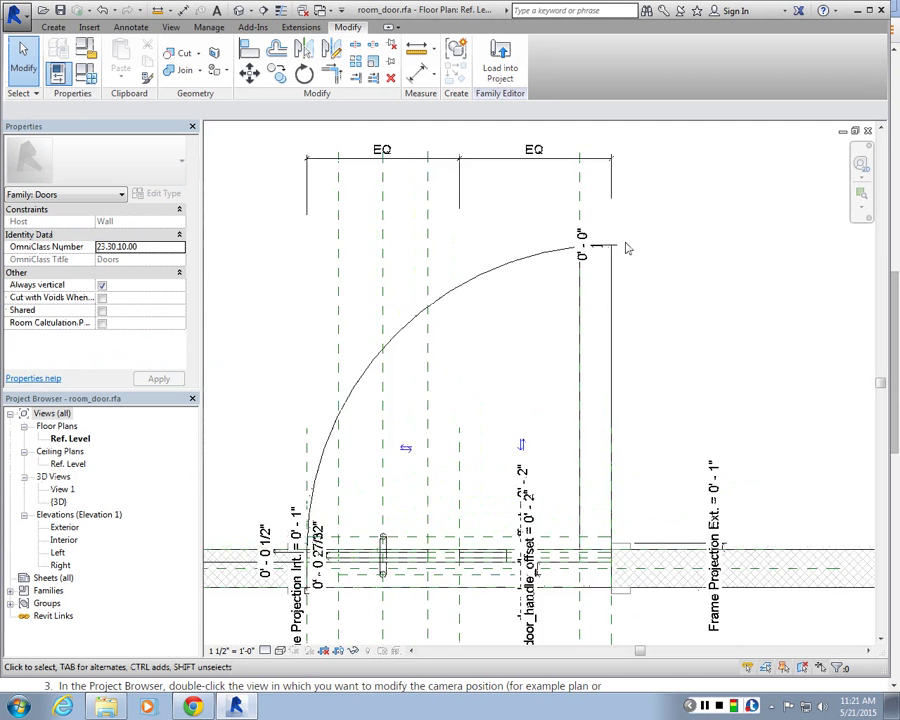
{"action": "scroll", "coordinate": [574, 232], "scroll_direction": "up", "scroll_amount": 1}
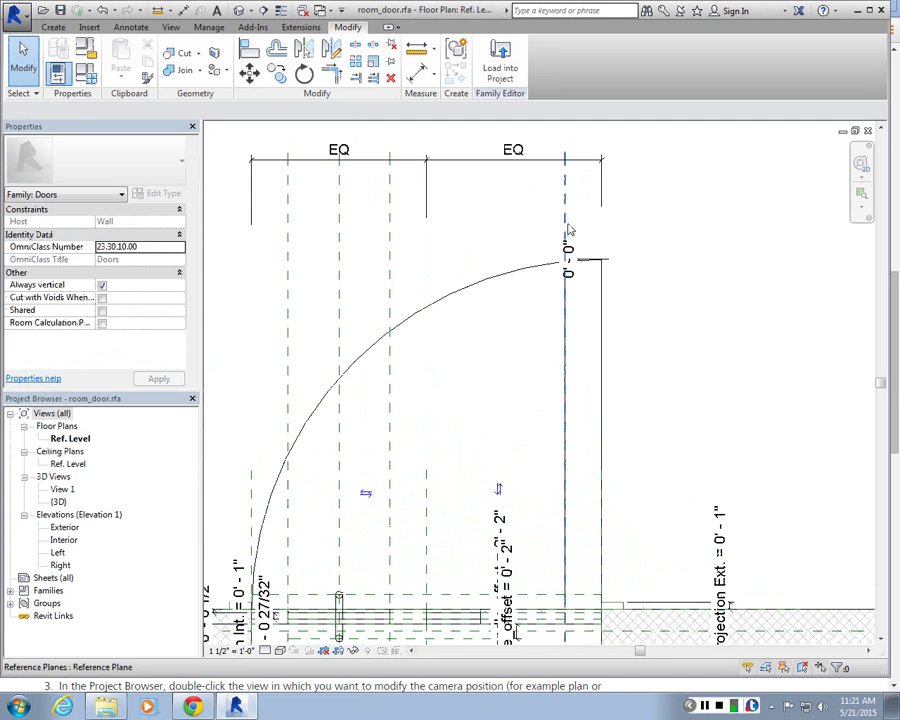
{"action": "scroll", "coordinate": [606, 231], "scroll_direction": "down", "scroll_amount": 2}
{"action": "scroll", "coordinate": [606, 231], "scroll_direction": "up", "scroll_amount": 1}
{"action": "left_click", "coordinate": [583, 617]}
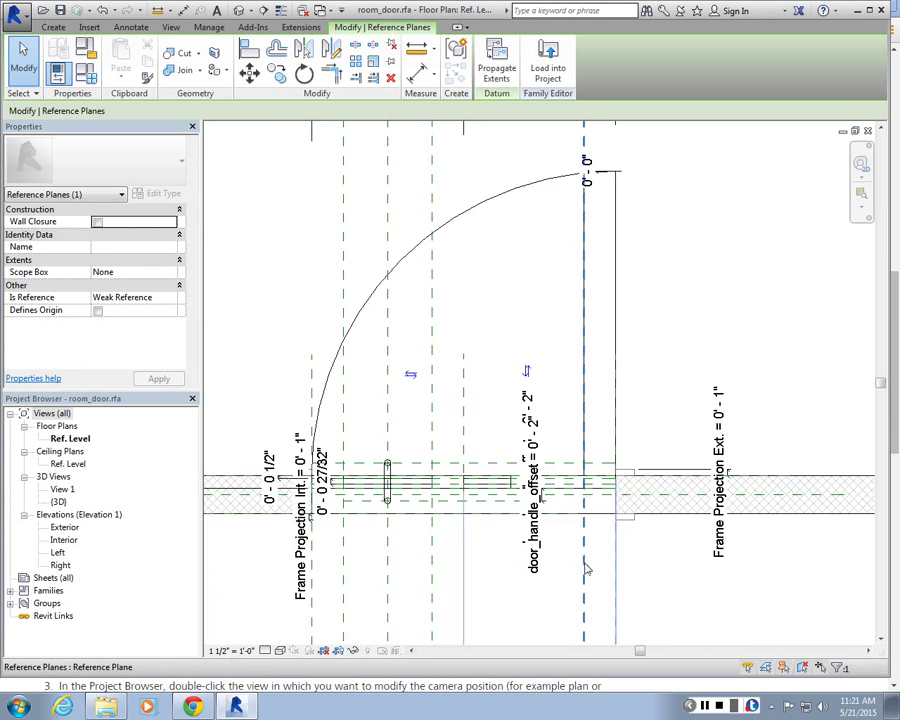
{"action": "scroll", "coordinate": [527, 272], "scroll_direction": "down", "scroll_amount": 3}
{"action": "scroll", "coordinate": [517, 381], "scroll_direction": "up", "scroll_amount": 2}
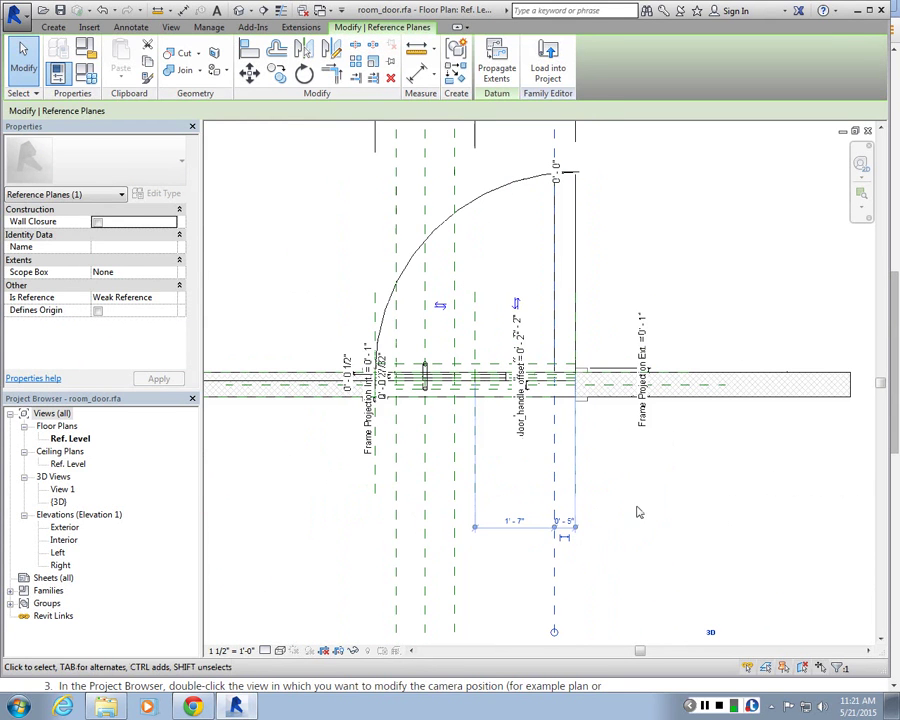
{"action": "left_click", "coordinate": [639, 512]}
{"action": "left_click", "coordinate": [558, 432]}
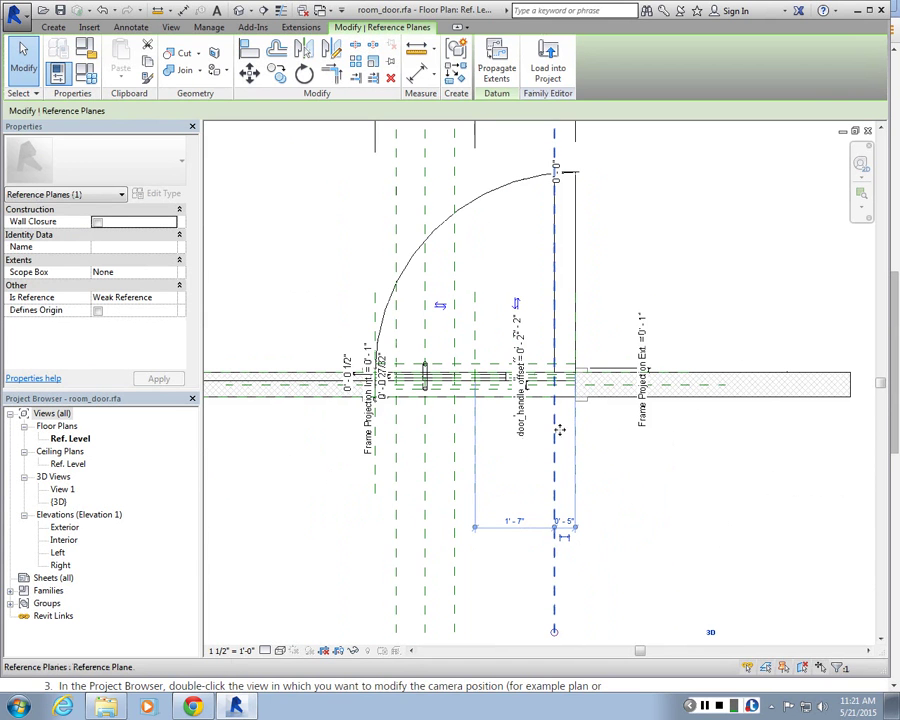
{"action": "left_click", "coordinate": [600, 465]}
{"action": "left_click", "coordinate": [556, 481]}
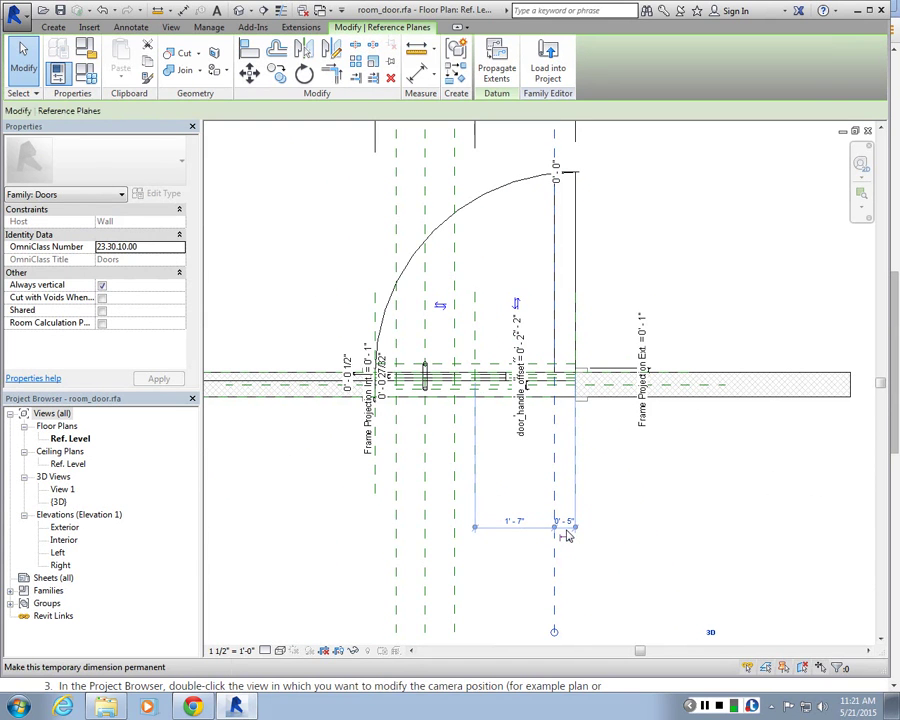
- Make the reference plane's temporary dimensions permanent, and delete the resulting dimension
{"action": "left_click", "coordinate": [566, 536]}
{"action": "left_click", "coordinate": [524, 538]}
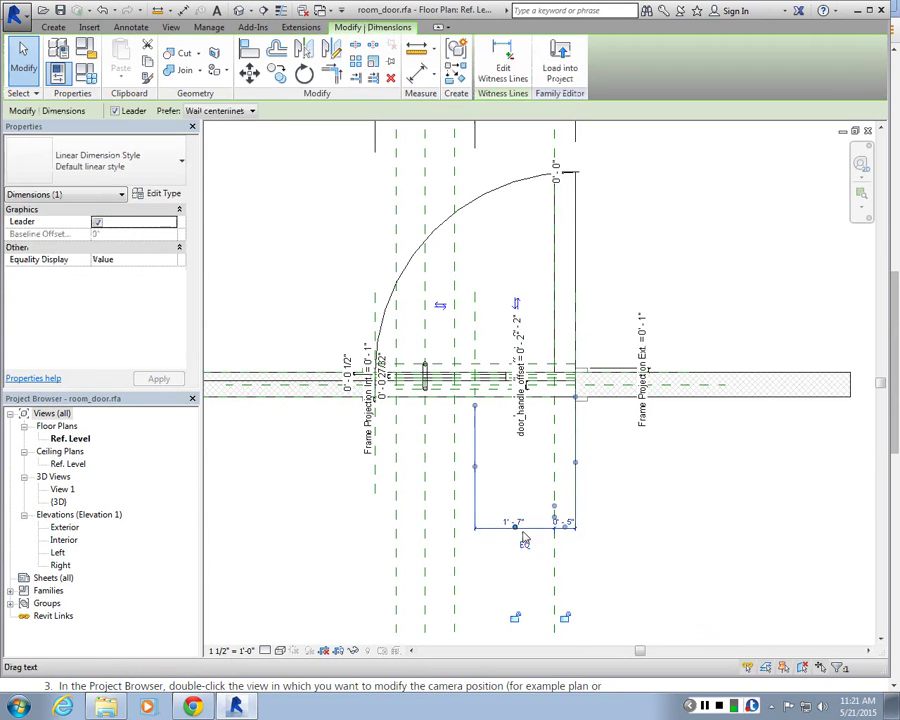
{"action": "key", "text": "Delete"}
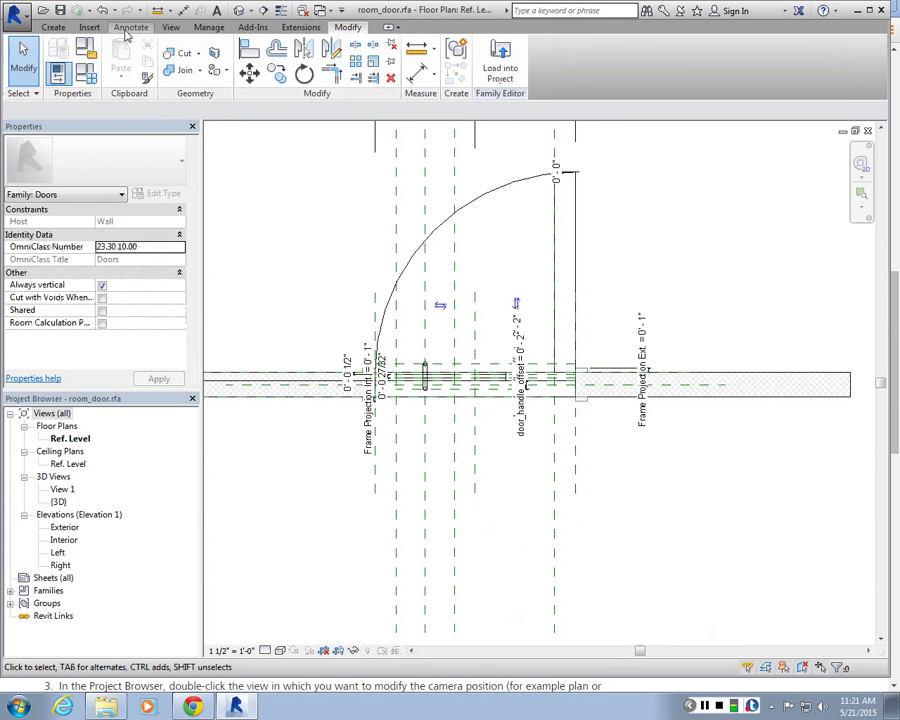
- Place an aligned dimension below the wall between the panel's inner reference plane and the Right reference plane
{"action": "left_click", "coordinate": [129, 28]}
{"action": "left_click", "coordinate": [25, 60]}
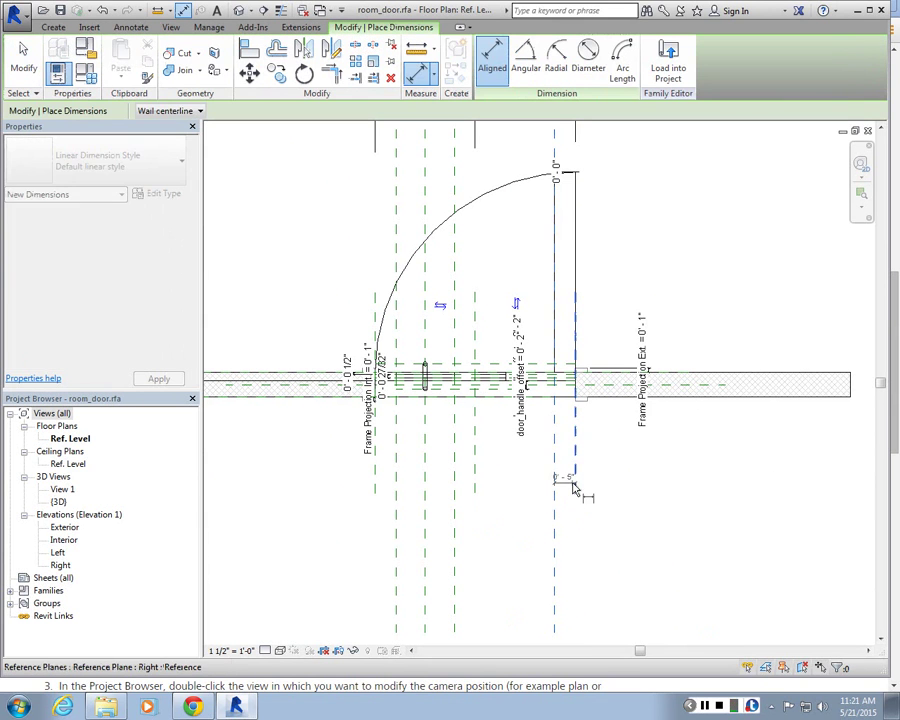
{"action": "left_click", "coordinate": [573, 483]}
{"action": "left_click", "coordinate": [569, 491]}
{"action": "scroll", "coordinate": [569, 494], "scroll_direction": "up", "scroll_amount": 2}
{"action": "key", "text": "Escape"}
{"action": "key", "text": "Escape"}
- Try to label the dimension between the panel's inner reference plane and the Right reference plane with the door_thicknes parameter
{"action": "left_click", "coordinate": [568, 488]}
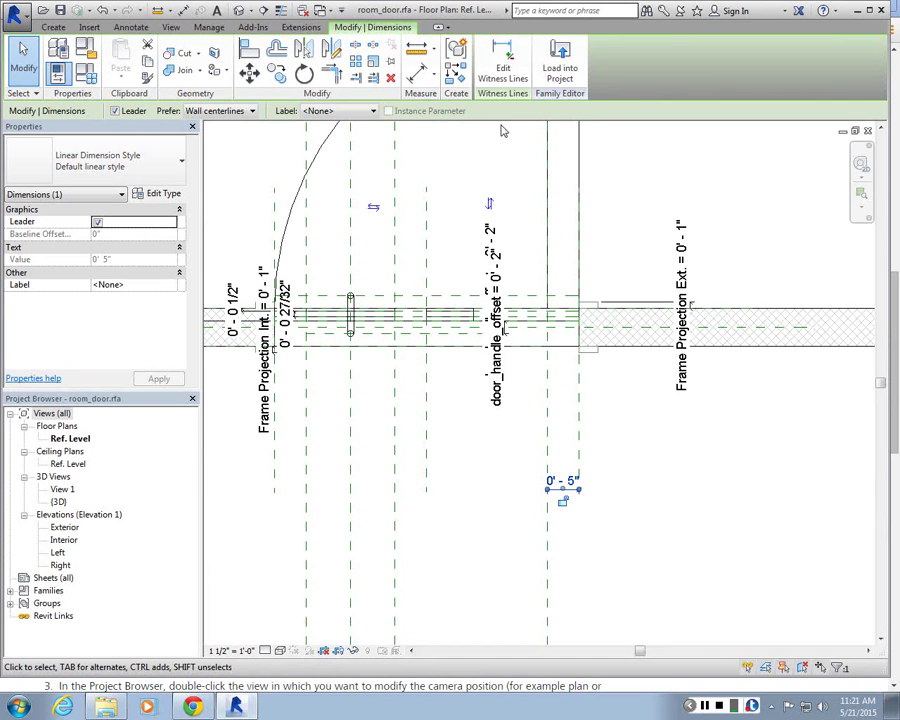
{"action": "left_click", "coordinate": [350, 111]}
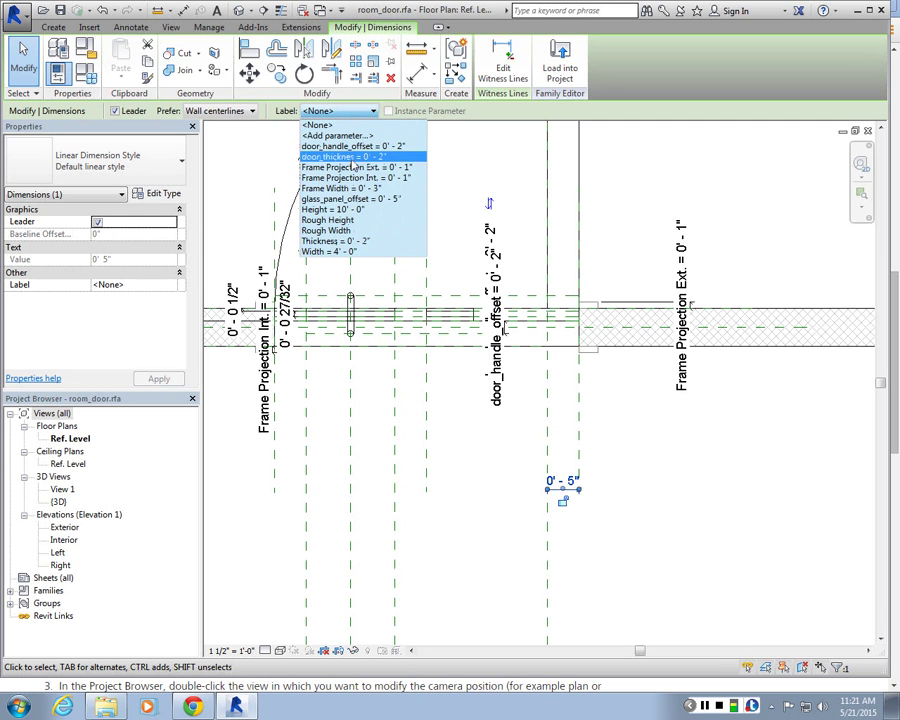
{"action": "left_click", "coordinate": [345, 158]}
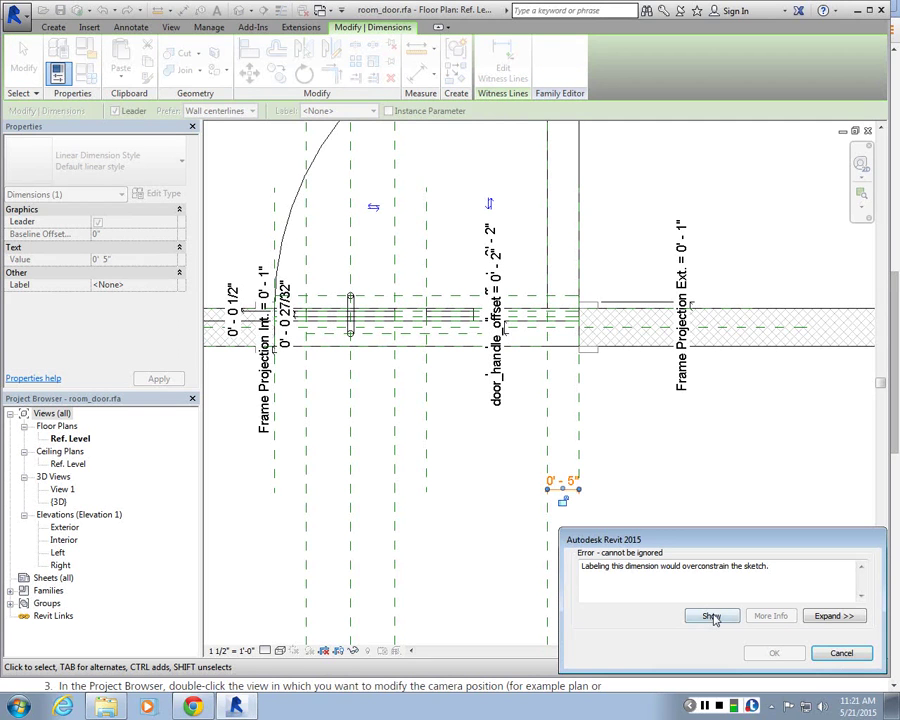
{"action": "left_click", "coordinate": [840, 653]}
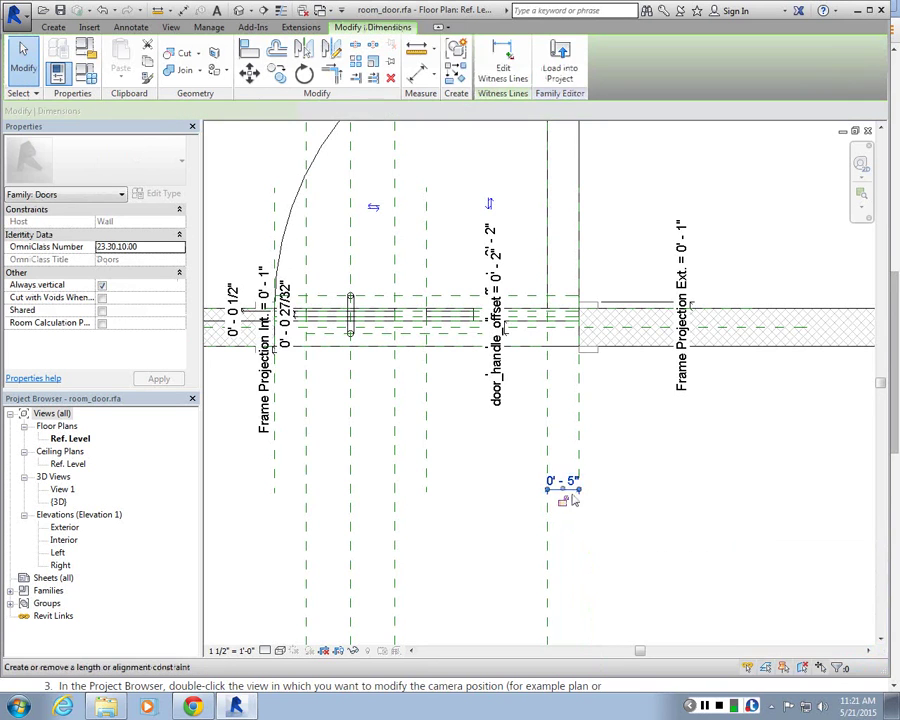
{"action": "scroll", "coordinate": [567, 378], "scroll_direction": "down", "scroll_amount": 3}
{"action": "scroll", "coordinate": [571, 280], "scroll_direction": "up", "scroll_amount": 3}
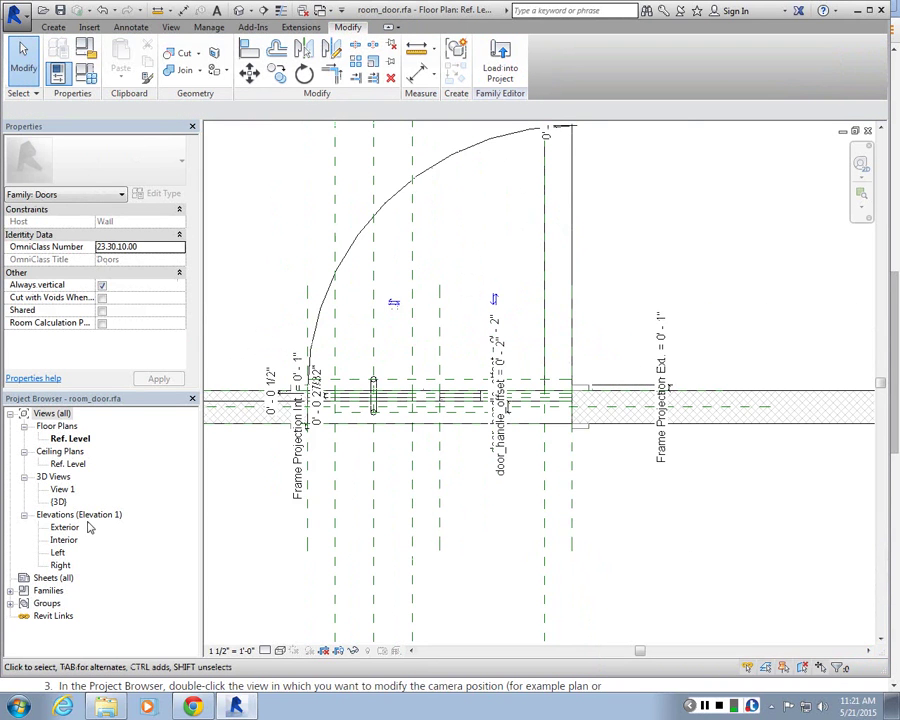
- Examine the reference planes in the Exterior elevation, and return to the Ref. Level floor plan
{"action": "left_click", "coordinate": [66, 528]}
{"action": "double_click", "coordinate": [66, 527]}
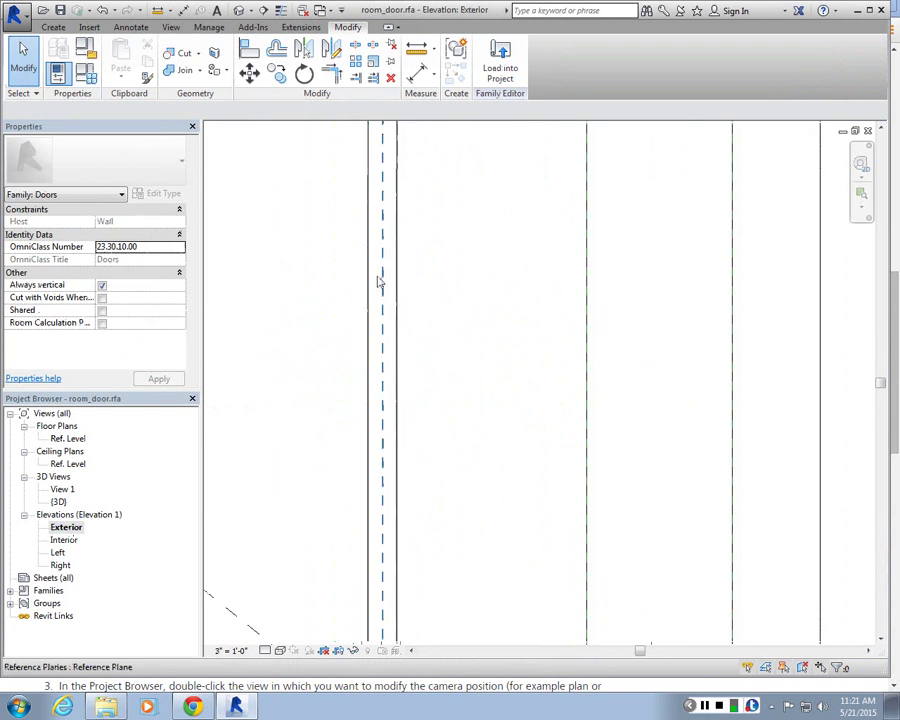
{"action": "scroll", "coordinate": [577, 335], "scroll_direction": "down", "scroll_amount": 3}
{"action": "scroll", "coordinate": [560, 520], "scroll_direction": "up", "scroll_amount": 4}
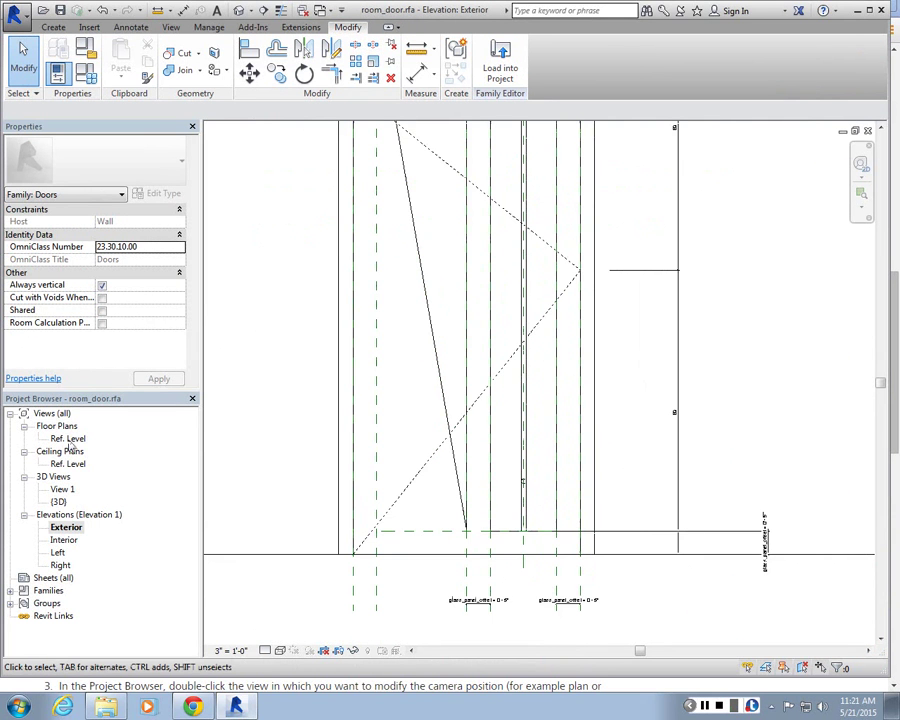
{"action": "double_click", "coordinate": [68, 439]}
{"action": "scroll", "coordinate": [526, 228], "scroll_direction": "down", "scroll_amount": 2}
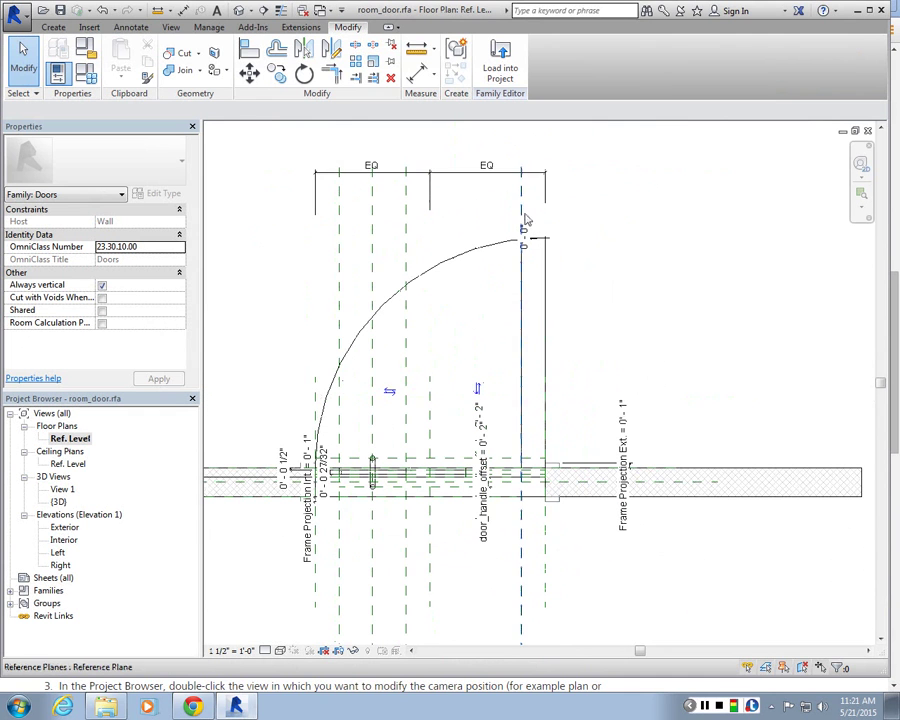
- Create a reference plane offset 2" inward from the Right reference plane by picking that plane
{"action": "scroll", "coordinate": [140, 22], "scroll_direction": "up", "scroll_amount": 6}
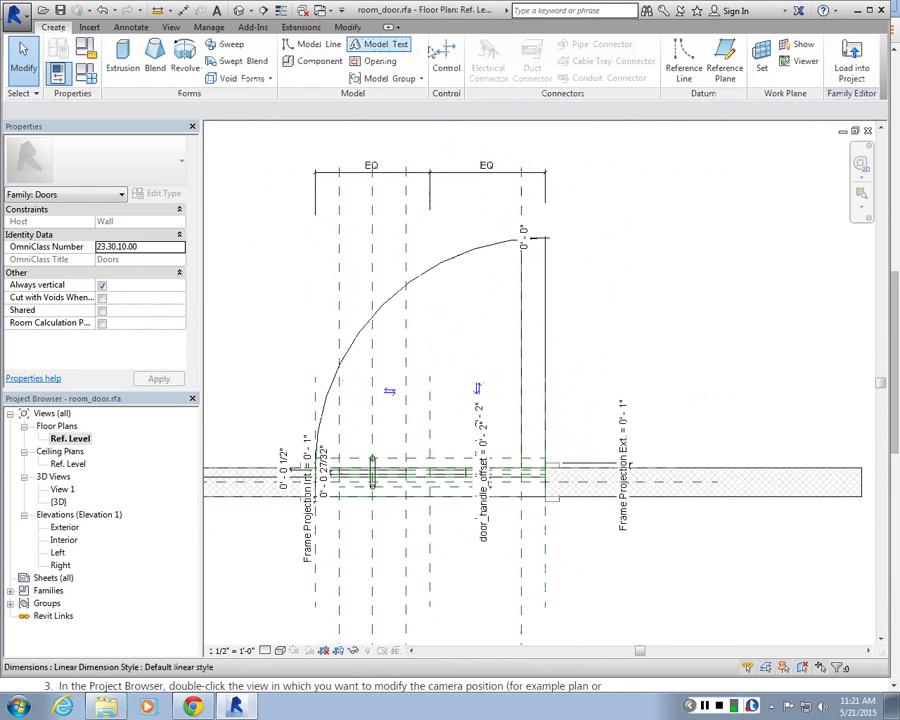
{"action": "left_click", "coordinate": [724, 62]}
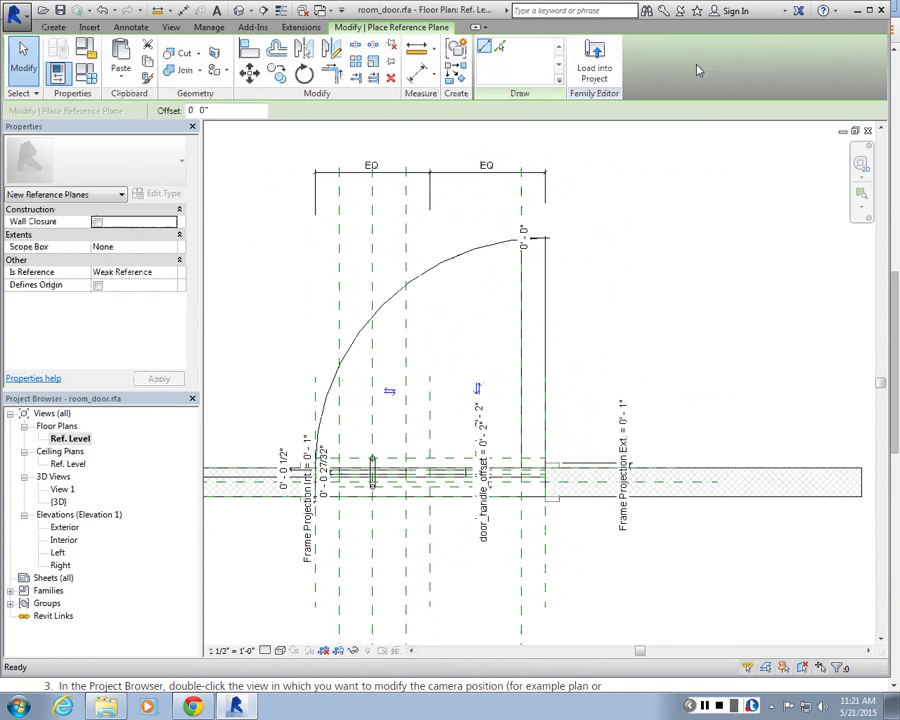
{"action": "left_click", "coordinate": [499, 50]}
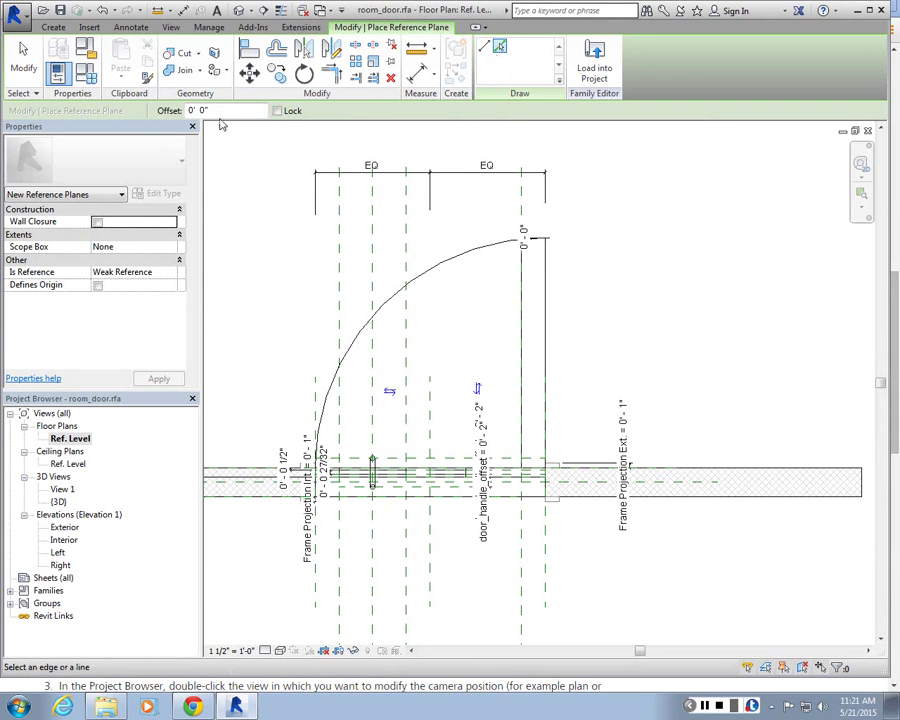
{"action": "left_click_drag", "start_coordinate": [213, 111], "coordinate": [199, 111]}
{"action": "type", "text": "2\""}
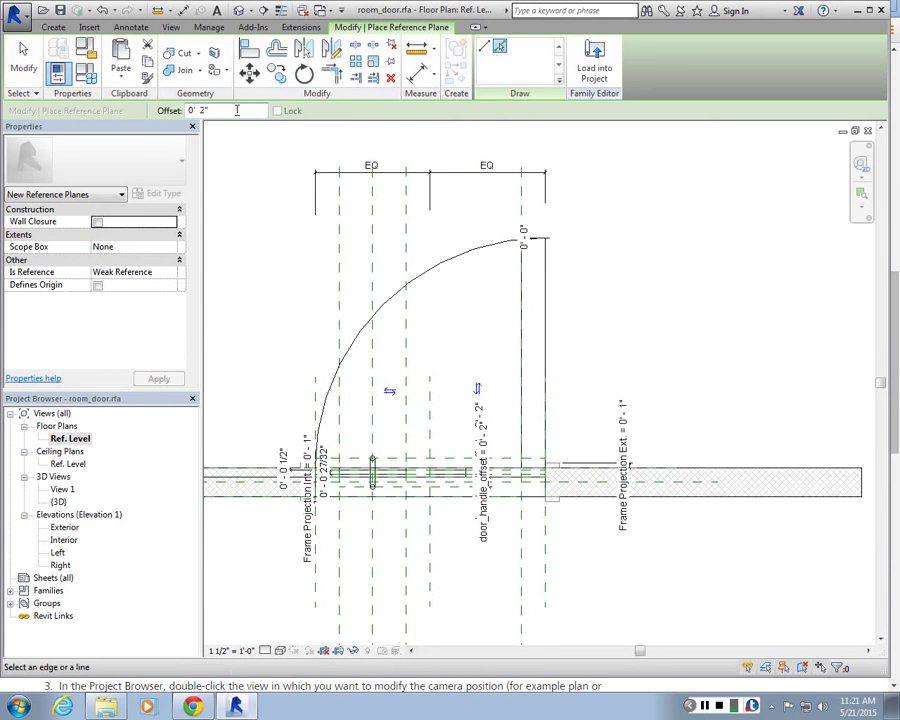
{"action": "left_click", "coordinate": [543, 567]}
- Extend the new reference plane upward beyond the far end of the open door panel
{"action": "scroll", "coordinate": [504, 424], "scroll_direction": "up", "scroll_amount": 3}
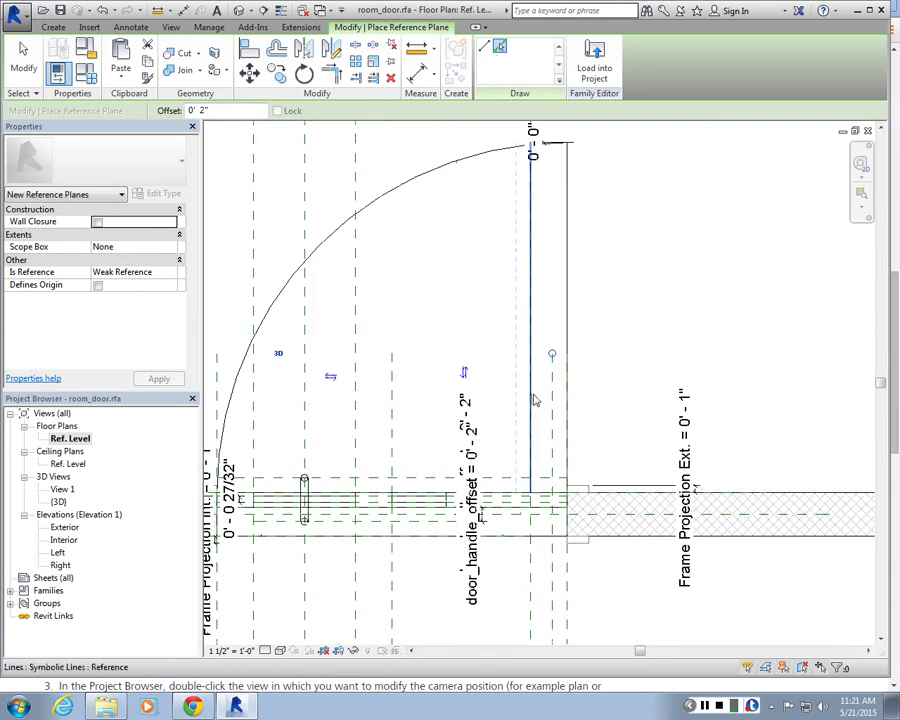
{"action": "scroll", "coordinate": [545, 430], "scroll_direction": "down", "scroll_amount": 1}
{"action": "key", "text": "Escape"}
{"action": "left_click", "coordinate": [551, 370]}
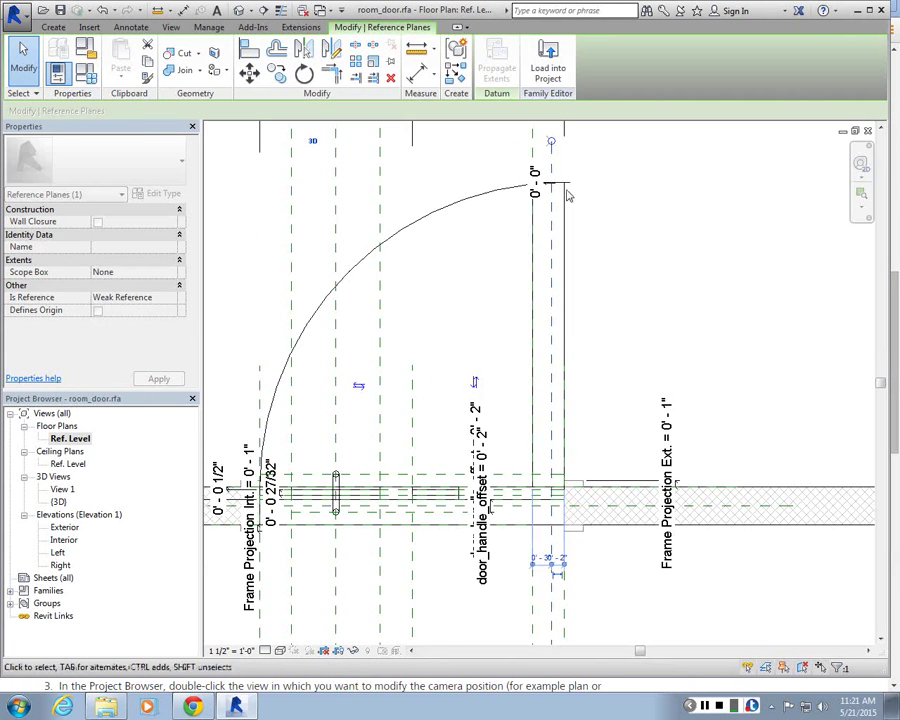
{"action": "key", "text": "Escape"}
{"action": "scroll", "coordinate": [593, 543], "scroll_direction": "down", "scroll_amount": 2}
{"action": "scroll", "coordinate": [593, 543], "scroll_direction": "up", "scroll_amount": 3}
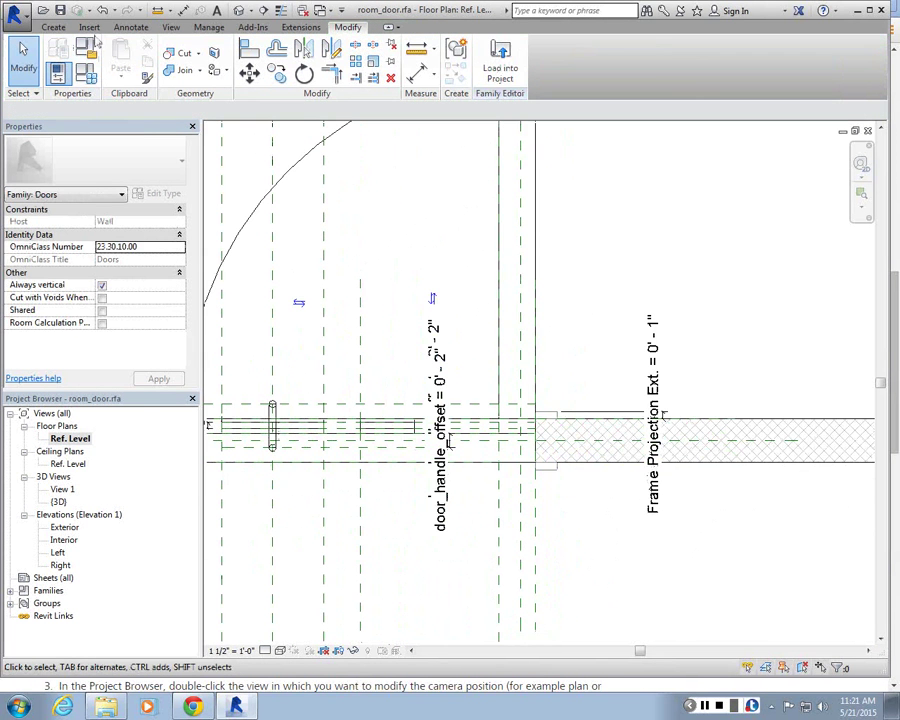
- Place an aligned dimension below the wall between the new reference plane and the Right reference plane
{"action": "key", "text": "d"}
{"action": "key", "text": "i"}
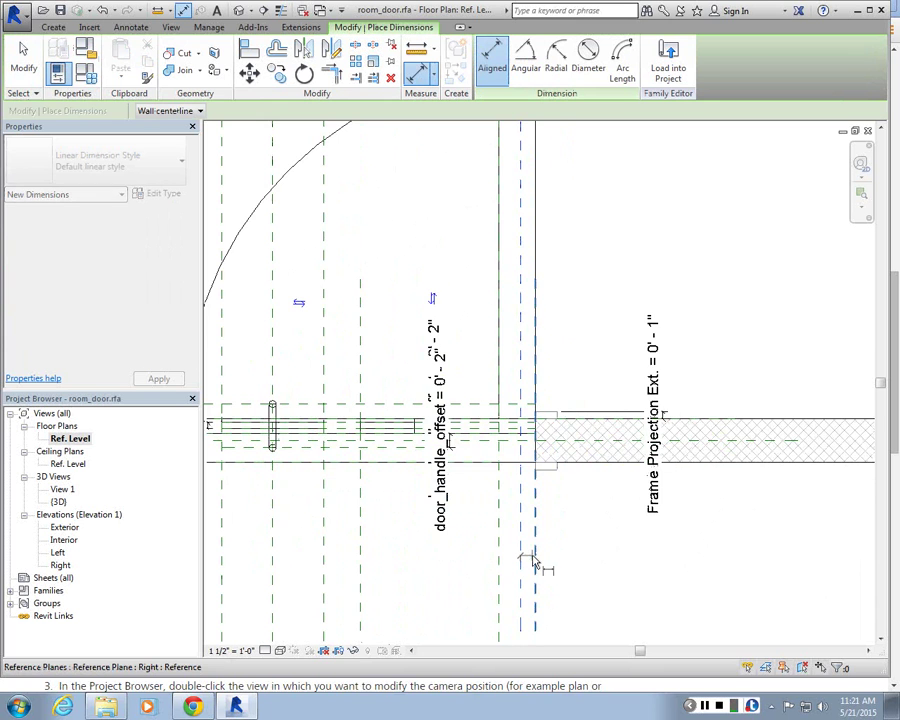
{"action": "scroll", "coordinate": [526, 556], "scroll_direction": "up", "scroll_amount": 2}
{"action": "left_click", "coordinate": [530, 569]}
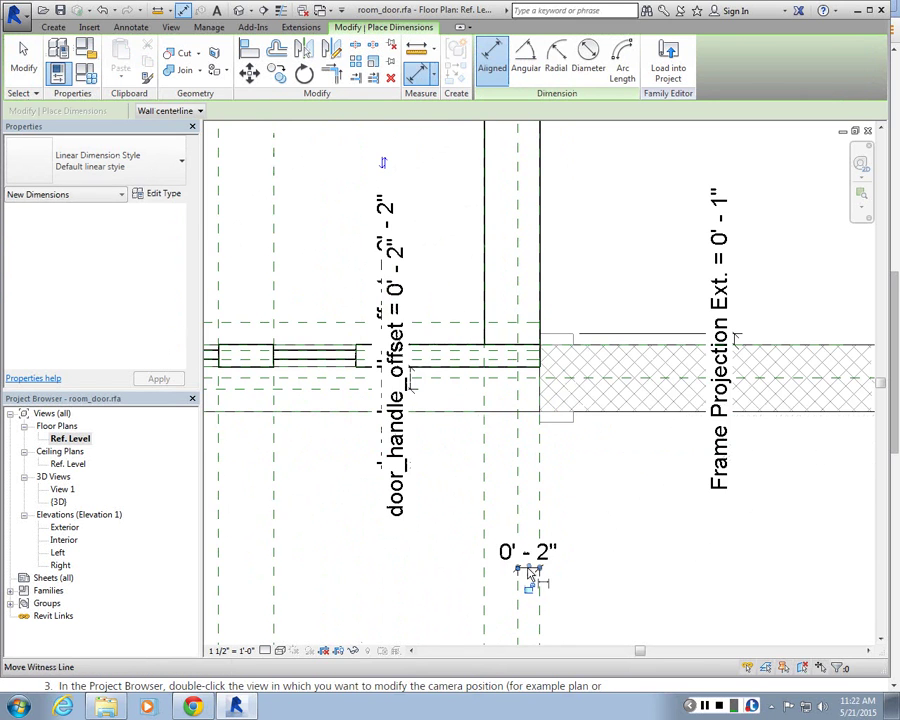
{"action": "key", "text": "Escape"}
- Label the new reference plane's dimension with the door_thicknes parameter
{"action": "scroll", "coordinate": [529, 455], "scroll_direction": "down", "scroll_amount": 3}
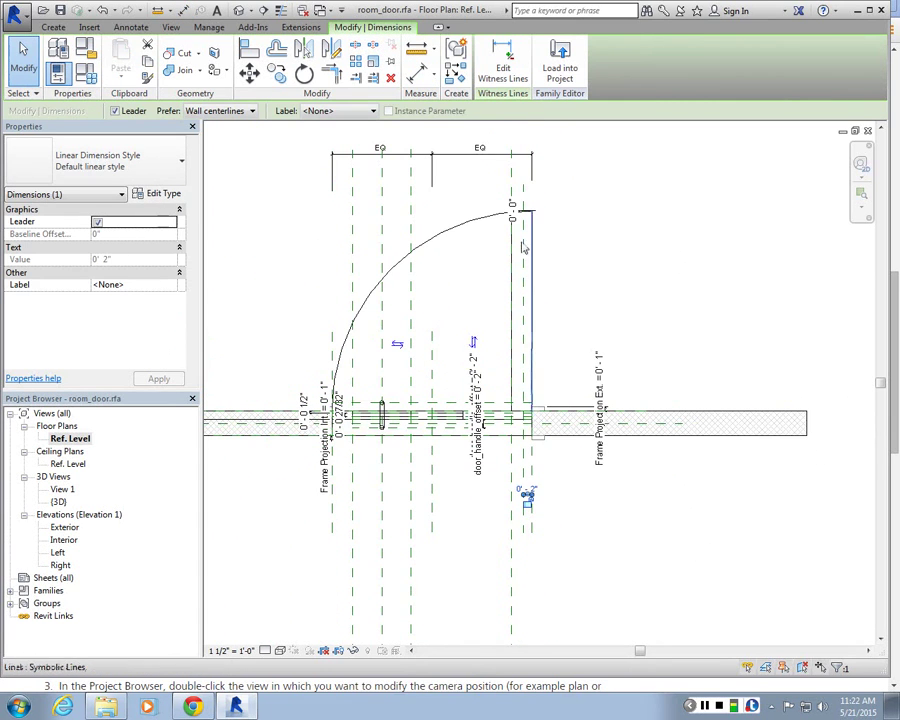
{"action": "scroll", "coordinate": [560, 570], "scroll_direction": "up", "scroll_amount": 2}
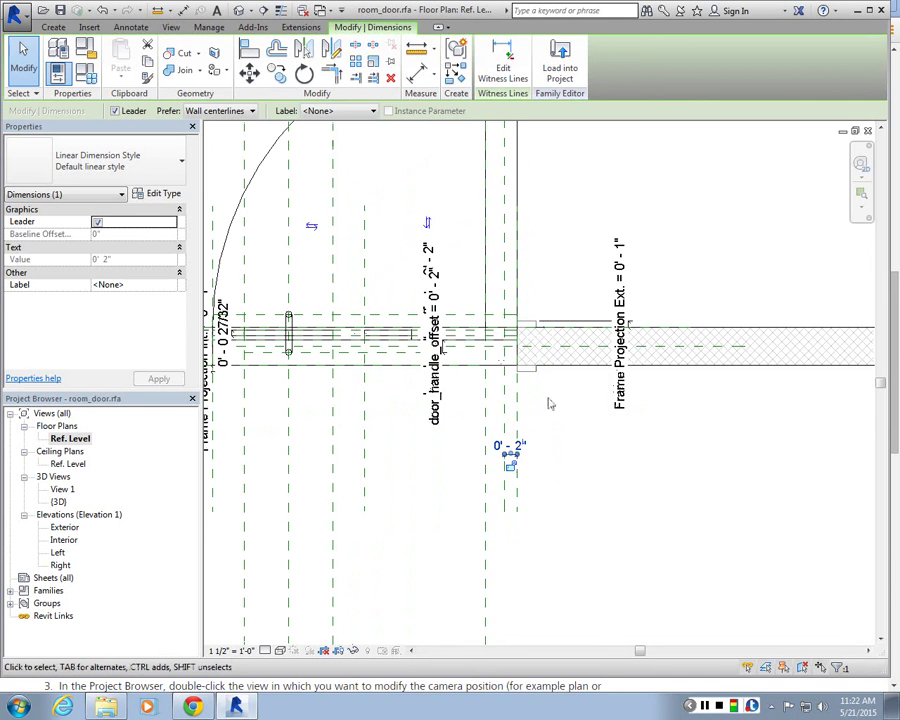
{"action": "left_click", "coordinate": [340, 110]}
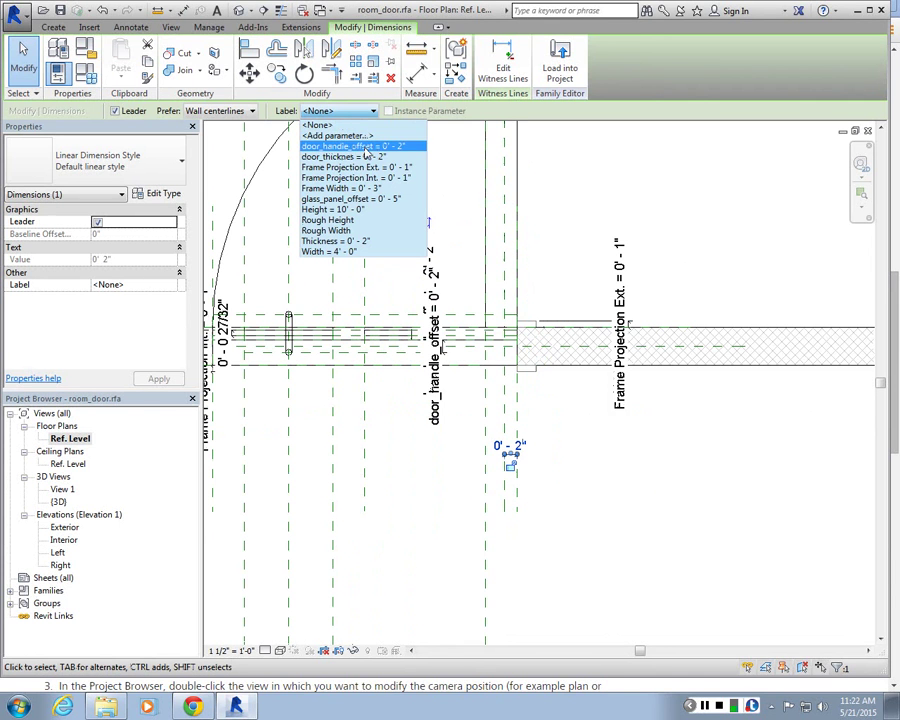
{"action": "left_click", "coordinate": [361, 157]}
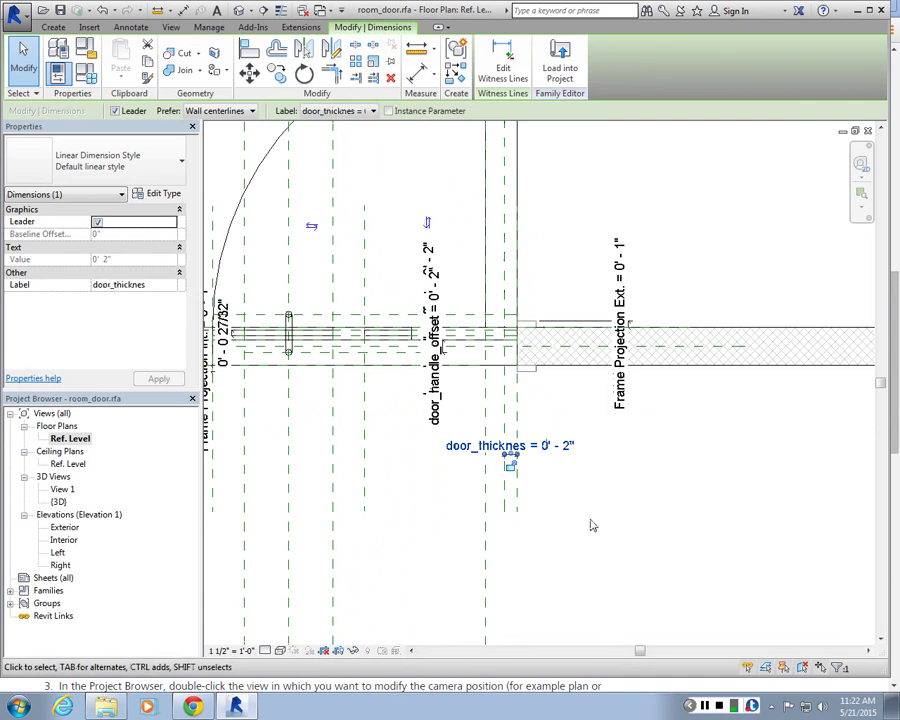
{"action": "left_click", "coordinate": [592, 524]}
- Move the open panel's inner symbolic line onto the new reference plane governed by door_thicknes
{"action": "scroll", "coordinate": [592, 524], "scroll_direction": "down", "scroll_amount": 2}
{"action": "middle_click_drag", "start_coordinate": [525, 200], "coordinate": [538, 321]}
{"action": "left_click", "coordinate": [531, 317]}
{"action": "scroll", "coordinate": [522, 408], "scroll_direction": "up", "scroll_amount": 2}
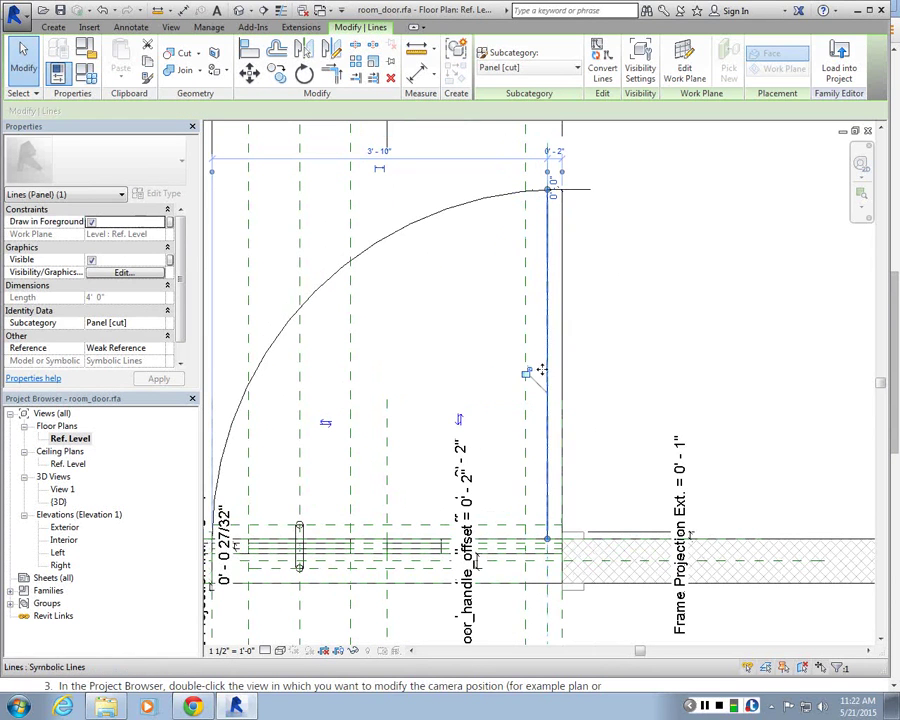
{"action": "left_click", "coordinate": [597, 349]}
{"action": "scroll", "coordinate": [597, 349], "scroll_direction": "down", "scroll_amount": 3}
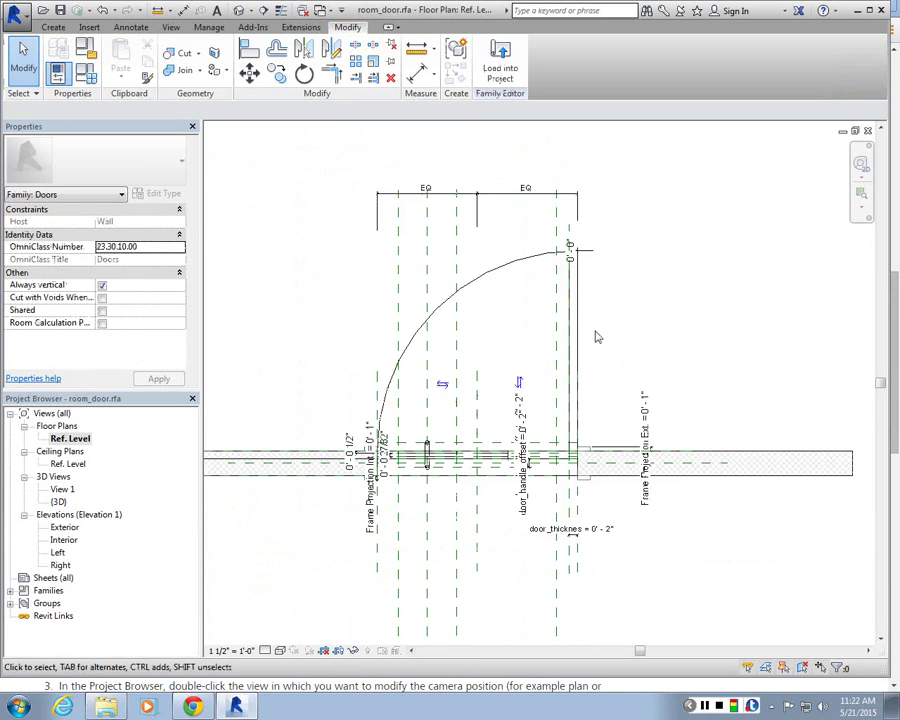
{"action": "scroll", "coordinate": [572, 258], "scroll_direction": "up", "scroll_amount": 1}
{"action": "scroll", "coordinate": [572, 258], "scroll_direction": "down", "scroll_amount": 1}
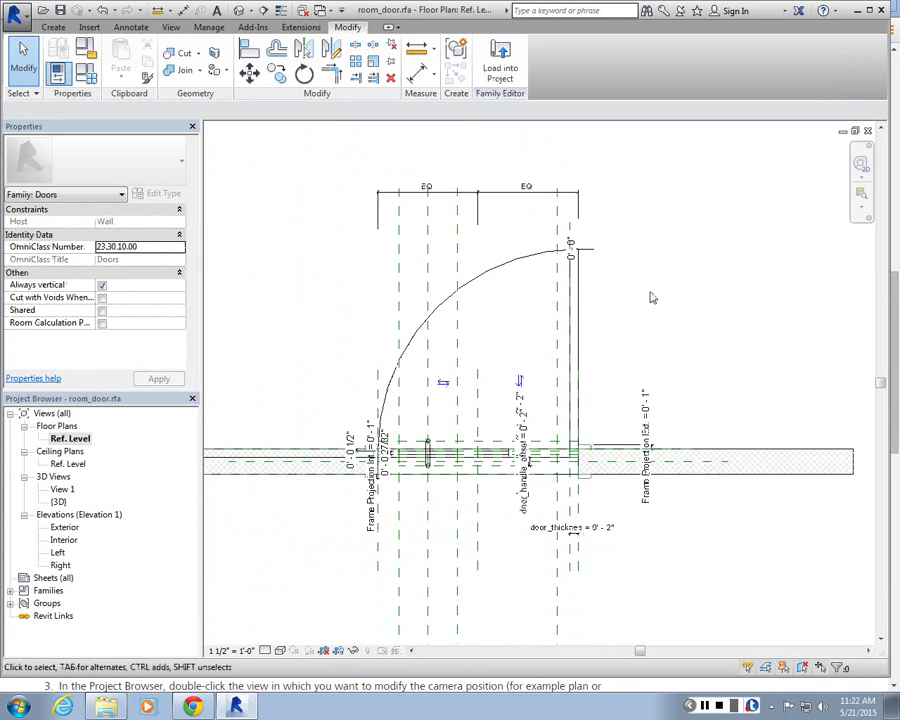
- Test the open panel's behavior by applying a Width of 3' to the w4_h10 type
{"action": "left_click", "coordinate": [61, 54]}
{"action": "left_click", "coordinate": [106, 263]}
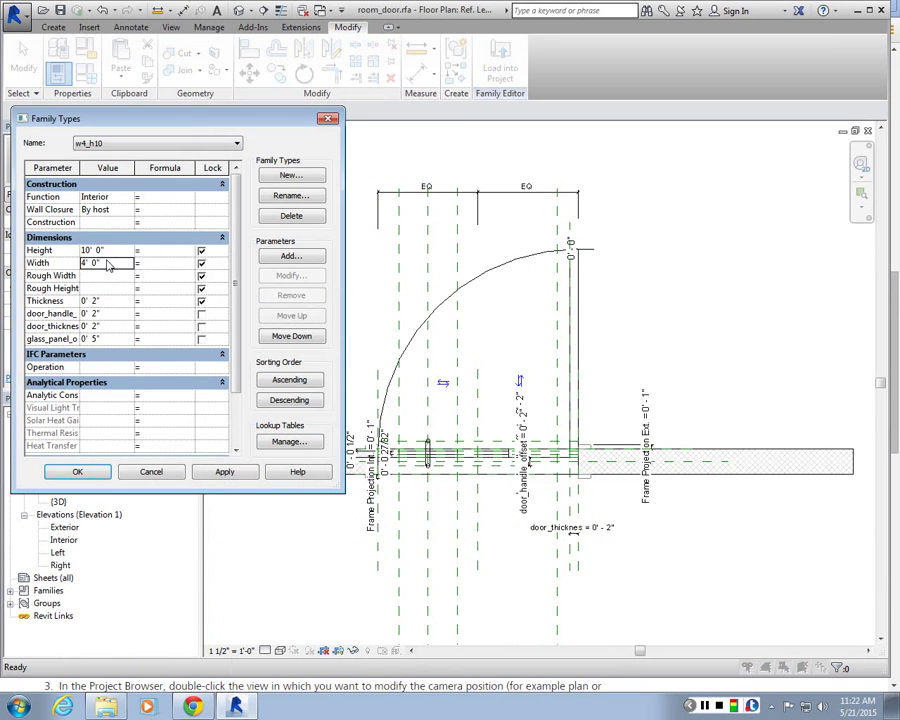
{"action": "type", "text": "3"}
{"action": "key", "text": "Tab"}
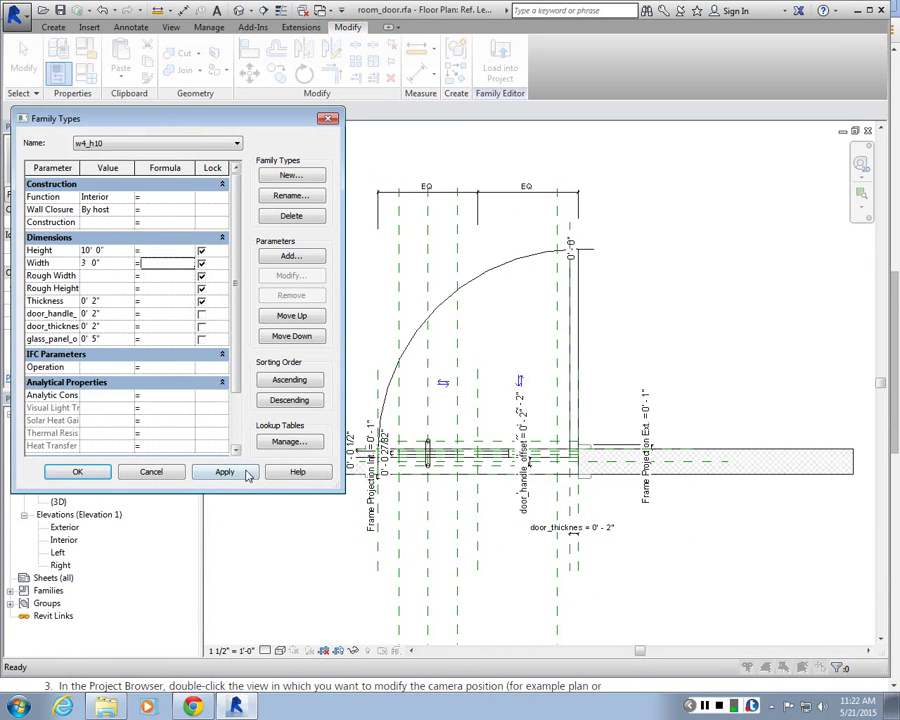
{"action": "left_click", "coordinate": [241, 473]}
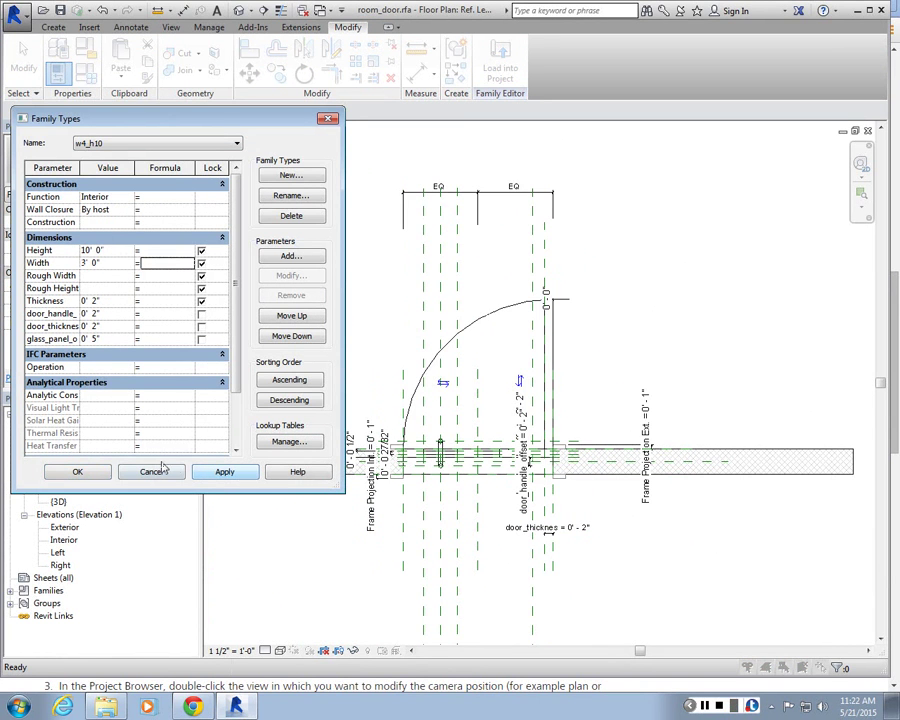
- Restore the w4_h10 type's Width to 4' and apply it
{"action": "left_click", "coordinate": [104, 263]}
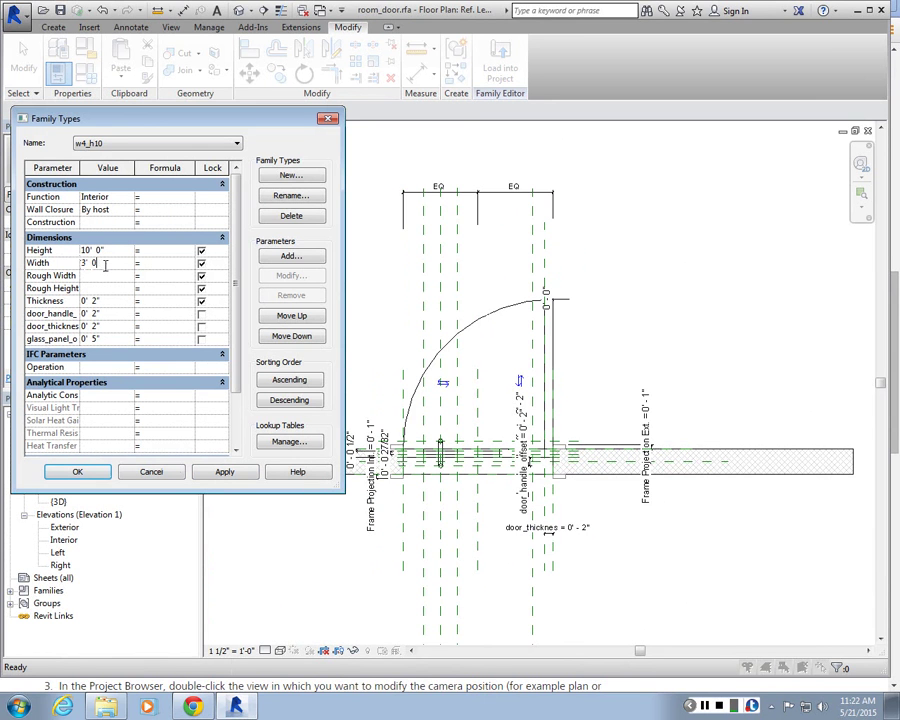
{"action": "type", "text": "4"}
{"action": "key", "text": "Tab"}
{"action": "left_click", "coordinate": [225, 472]}
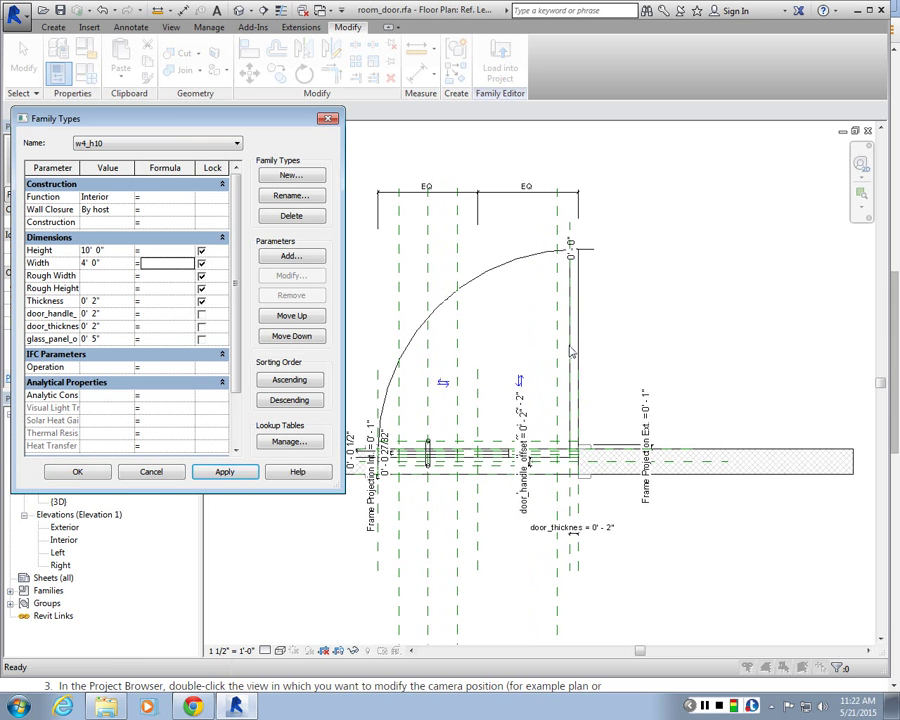
- Test the family with the w3_h8 type, and switch back to w4_h10
{"action": "left_click", "coordinate": [100, 144]}
{"action": "left_click", "coordinate": [92, 157]}
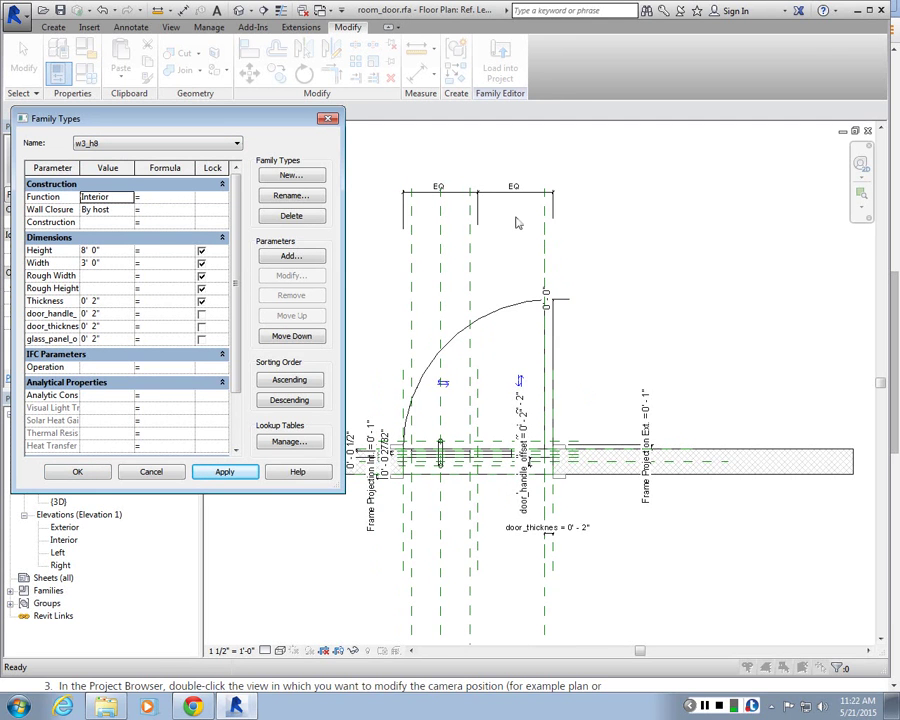
{"action": "left_click", "coordinate": [100, 144]}
{"action": "left_click", "coordinate": [90, 151]}
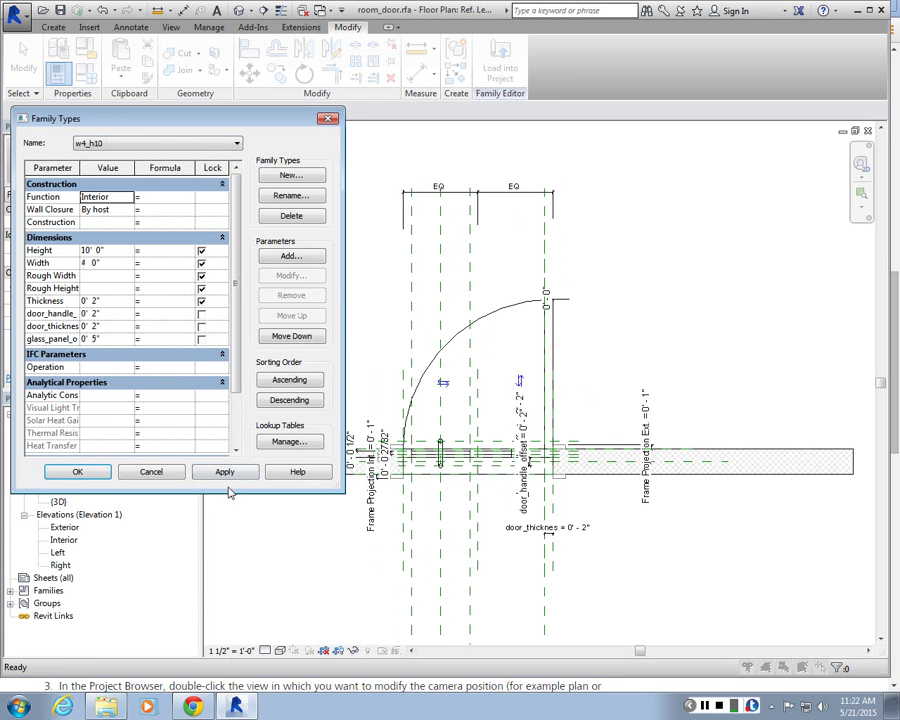
{"action": "left_click", "coordinate": [77, 471]}
{"action": "scroll", "coordinate": [524, 365], "scroll_direction": "up", "scroll_amount": 5}
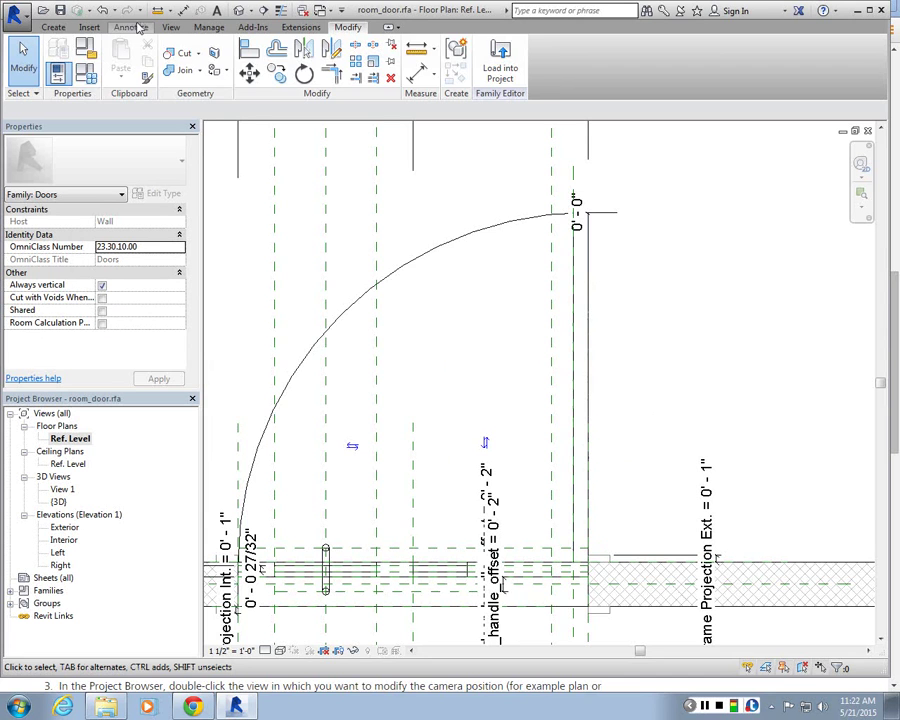
{"action": "left_click", "coordinate": [138, 27]}
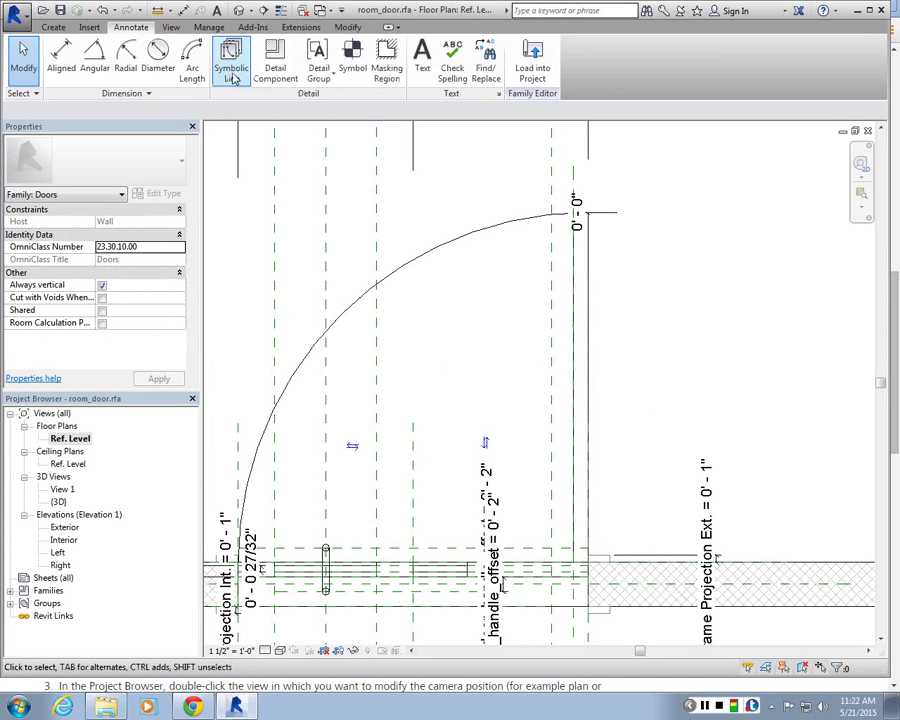
{"action": "scroll", "coordinate": [400, 198], "scroll_direction": "down", "scroll_amount": 2}
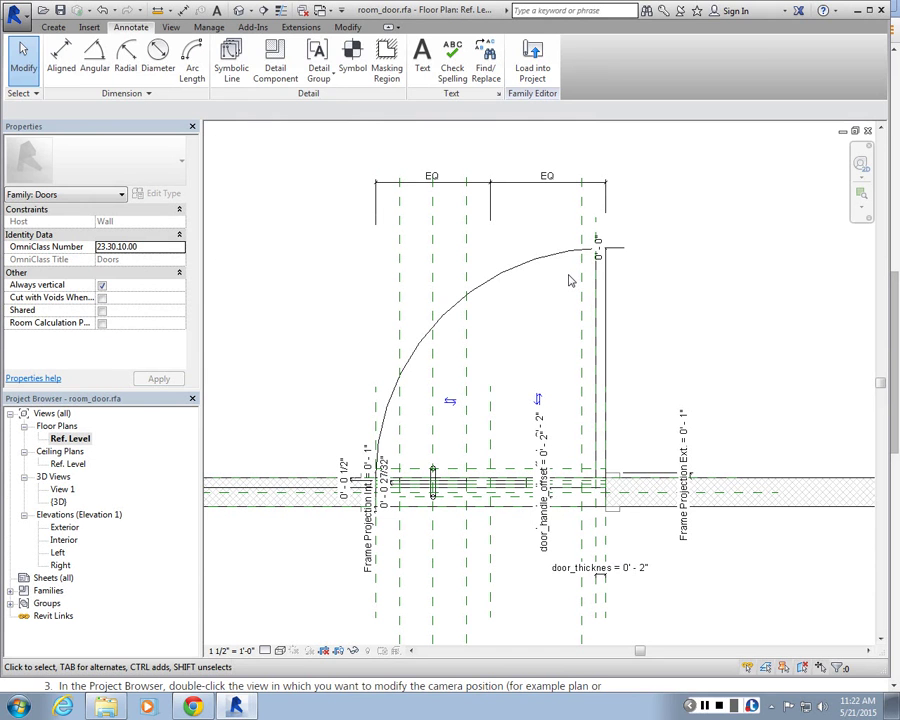
{"action": "left_click", "coordinate": [231, 60]}
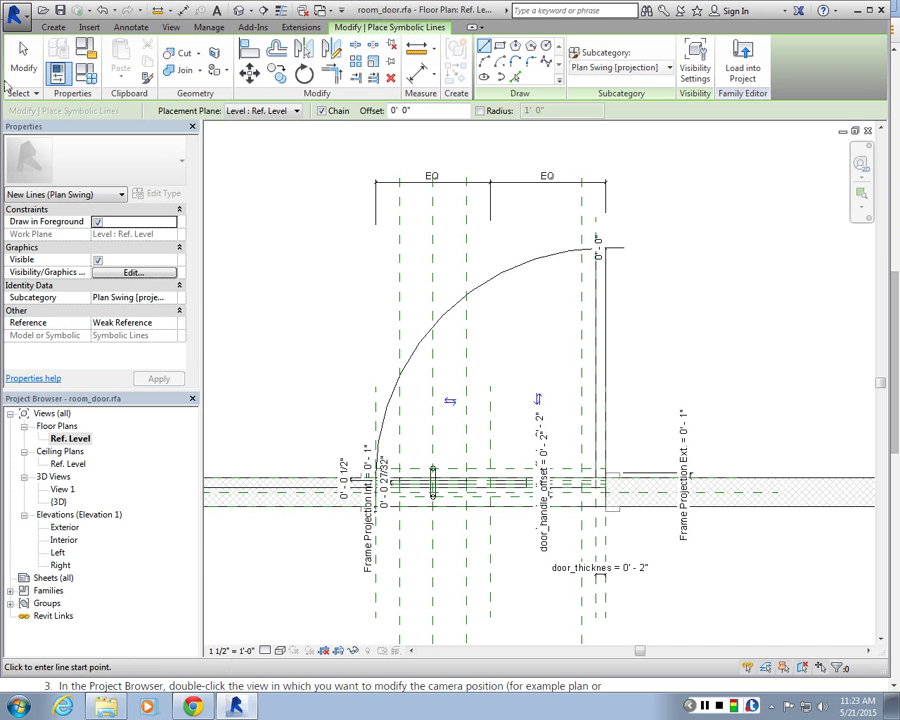
{"action": "scroll", "coordinate": [534, 400], "scroll_direction": "up", "scroll_amount": 2}
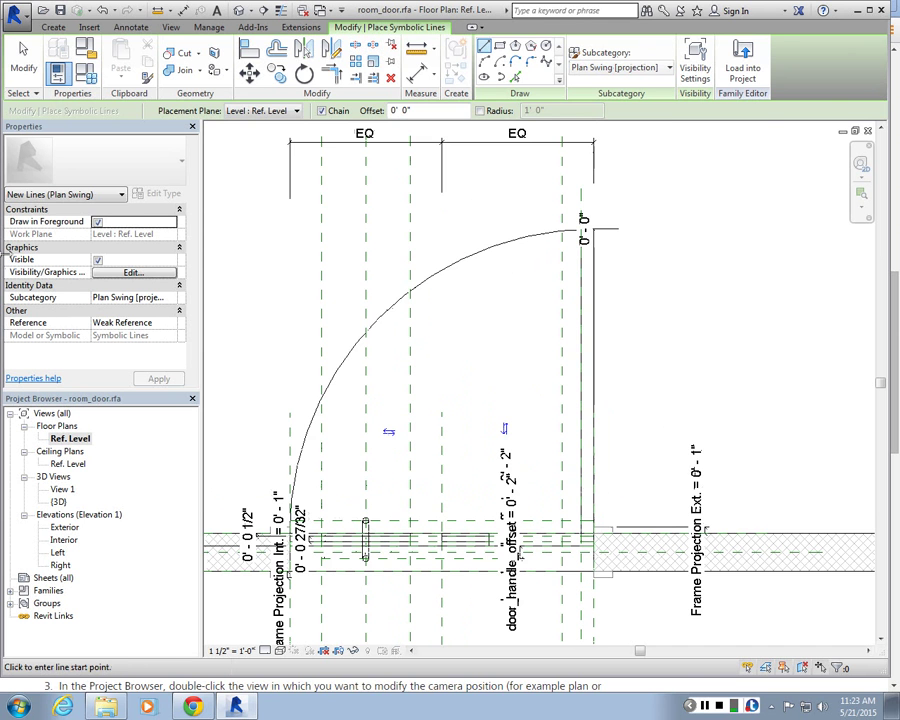
{"action": "key", "text": "Escape"}
{"action": "key", "text": "Escape"}
{"action": "scroll", "coordinate": [590, 192], "scroll_direction": "down", "scroll_amount": 1}
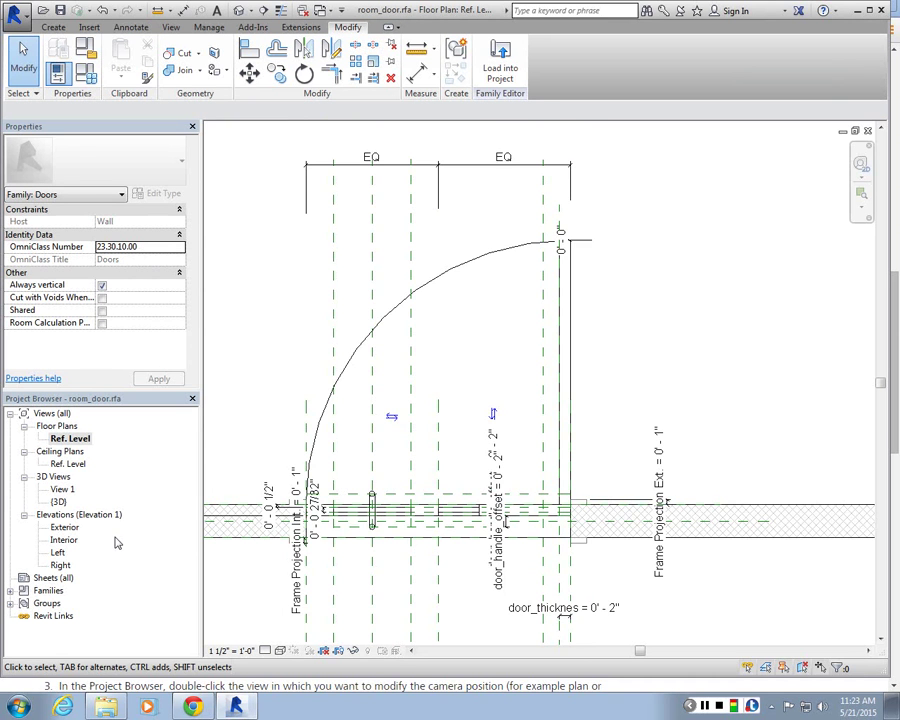
- Examine how the closed door panel, glass and handle appear in the Ref. Level plan and the {3D} view
{"action": "scroll", "coordinate": [445, 438], "scroll_direction": "up", "scroll_amount": 2}
{"action": "left_click", "coordinate": [59, 501]}
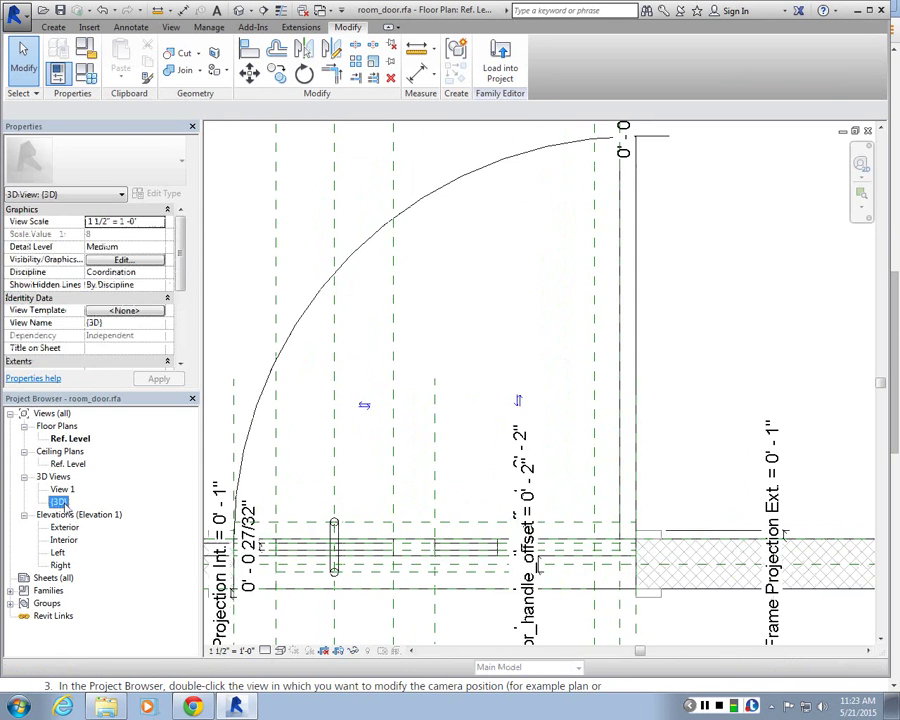
{"action": "double_click", "coordinate": [59, 501]}
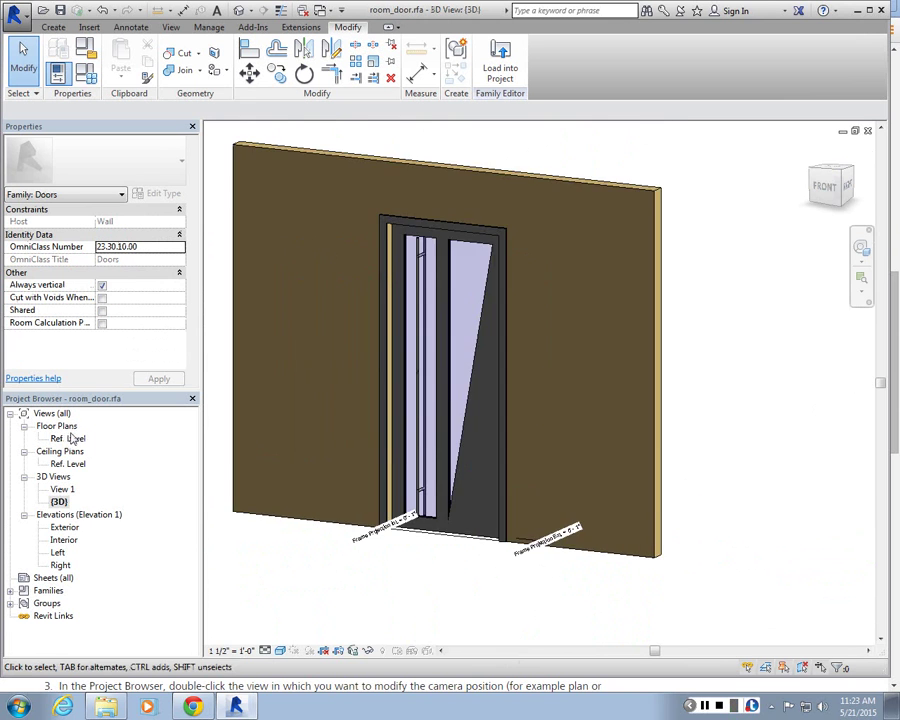
{"action": "double_click", "coordinate": [70, 438]}
{"action": "scroll", "coordinate": [422, 366], "scroll_direction": "up", "scroll_amount": 1}
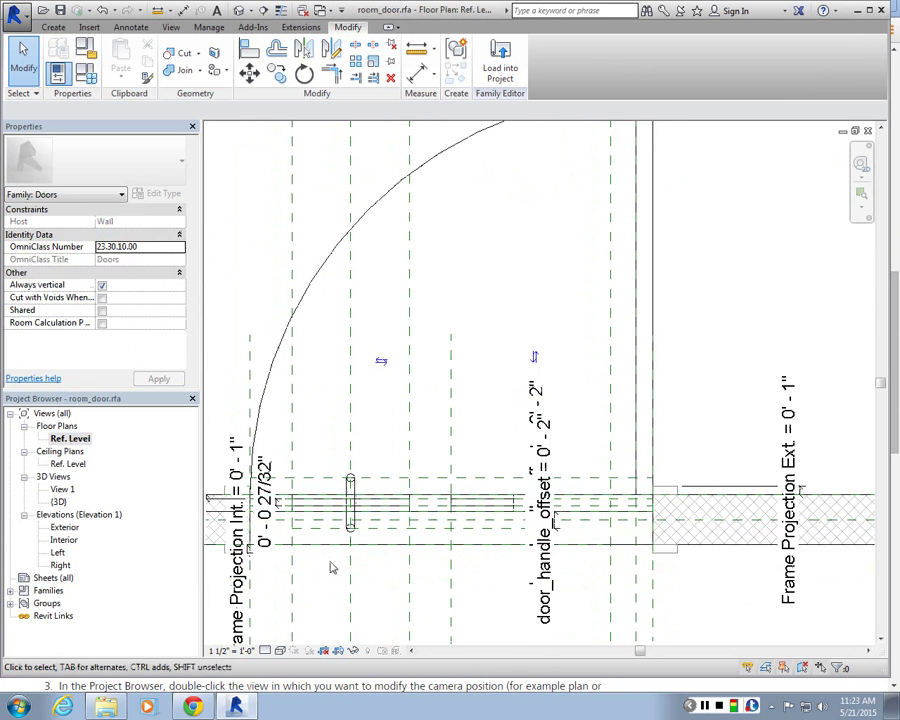
{"action": "scroll", "coordinate": [382, 516], "scroll_direction": "up", "scroll_amount": 2}
{"action": "scroll", "coordinate": [408, 464], "scroll_direction": "up", "scroll_amount": 2}
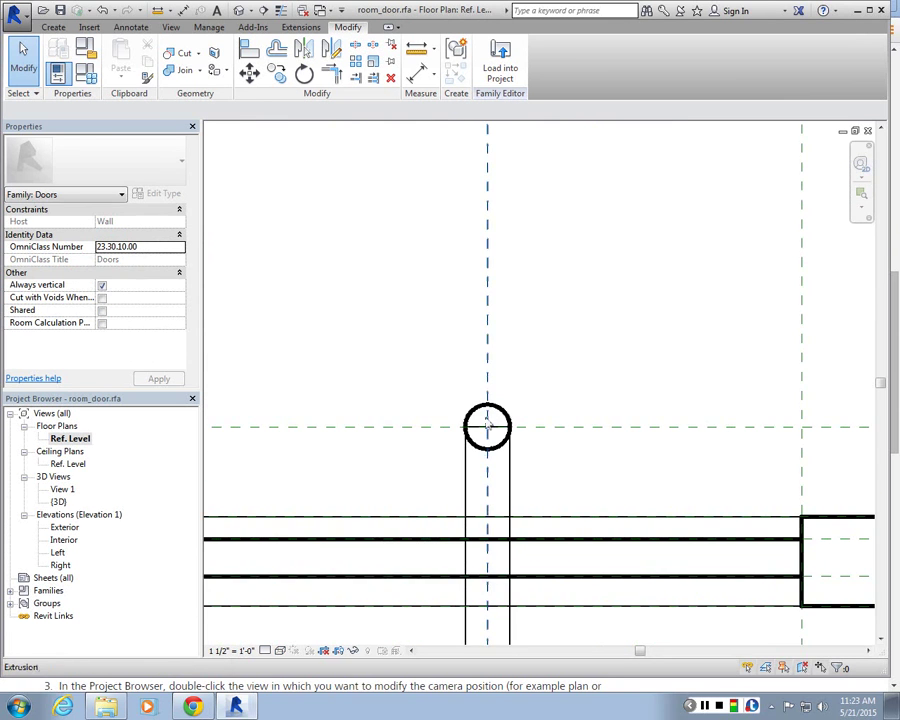
{"action": "scroll", "coordinate": [375, 586], "scroll_direction": "down", "scroll_amount": 1}
{"action": "scroll", "coordinate": [448, 526], "scroll_direction": "down", "scroll_amount": 1}
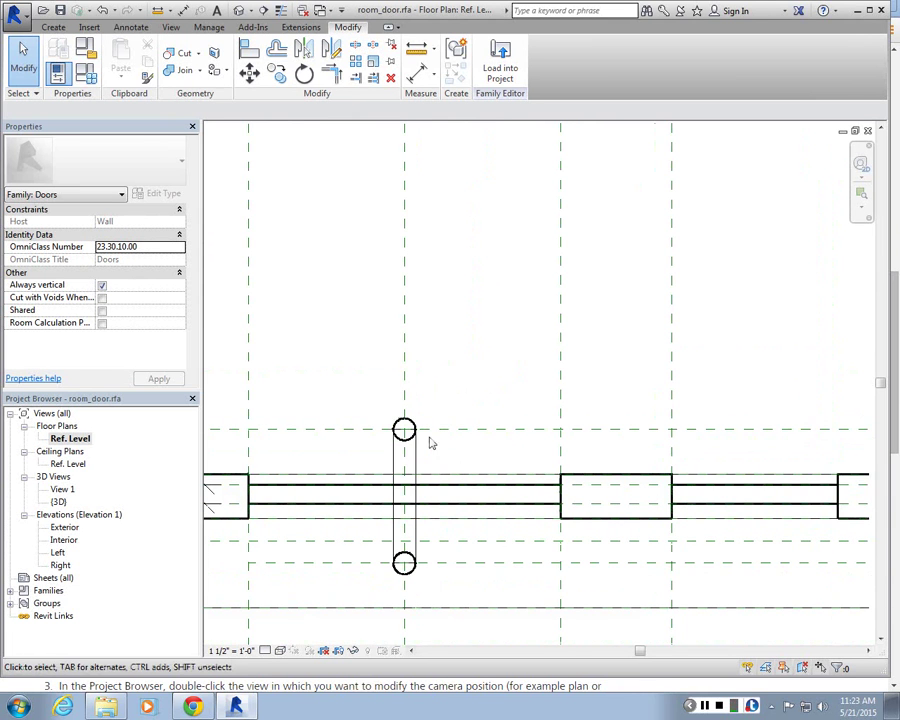
{"action": "scroll", "coordinate": [451, 490], "scroll_direction": "down", "scroll_amount": 2}
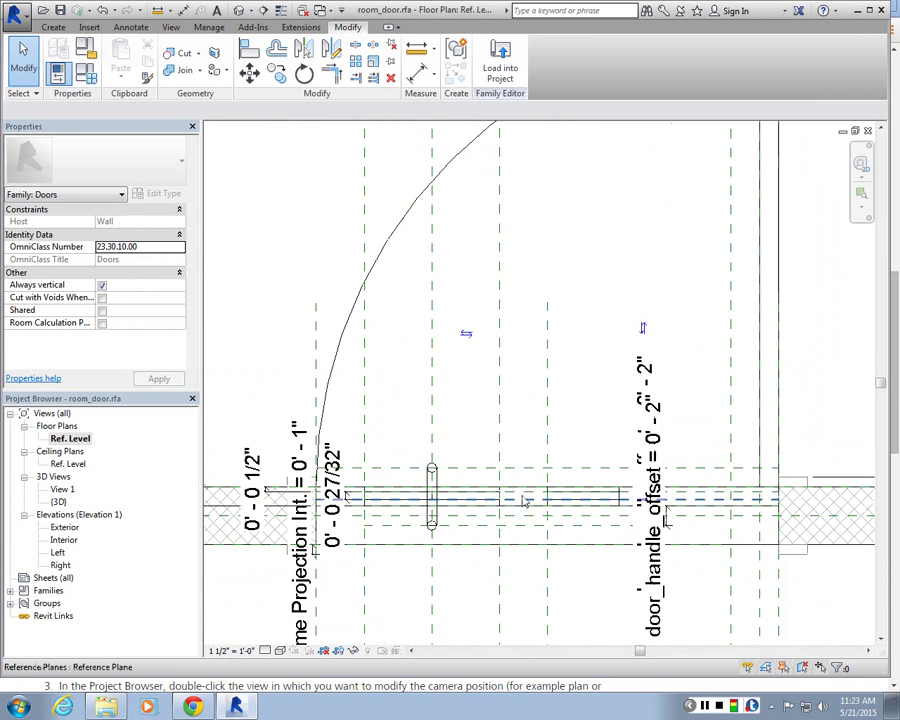
{"action": "scroll", "coordinate": [480, 525], "scroll_direction": "up", "scroll_amount": 2}
{"action": "scroll", "coordinate": [474, 326], "scroll_direction": "down", "scroll_amount": 1}
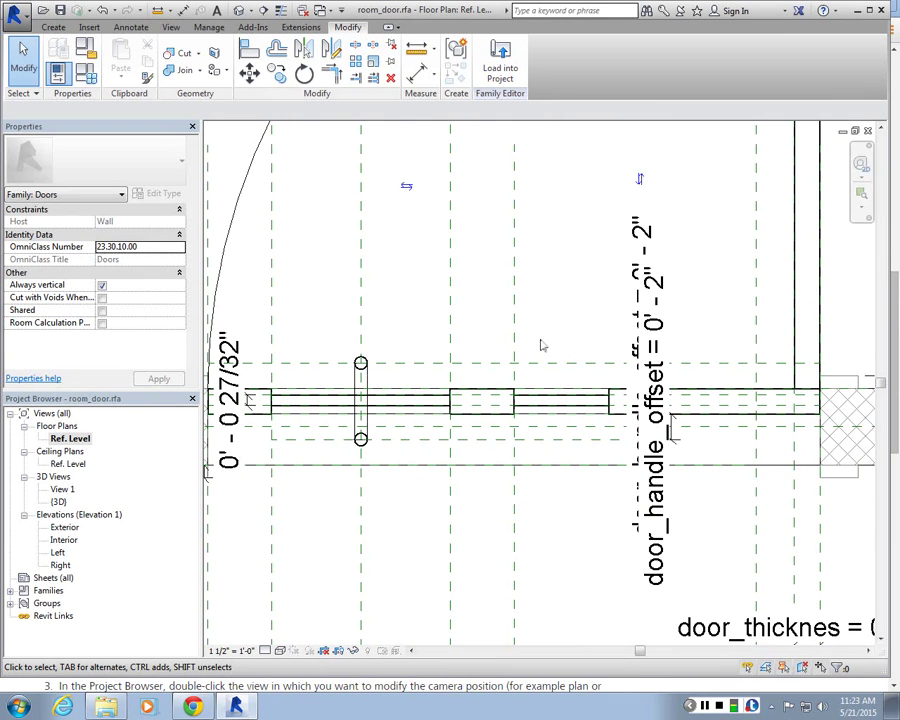
{"action": "scroll", "coordinate": [500, 340], "scroll_direction": "down", "scroll_amount": 2}
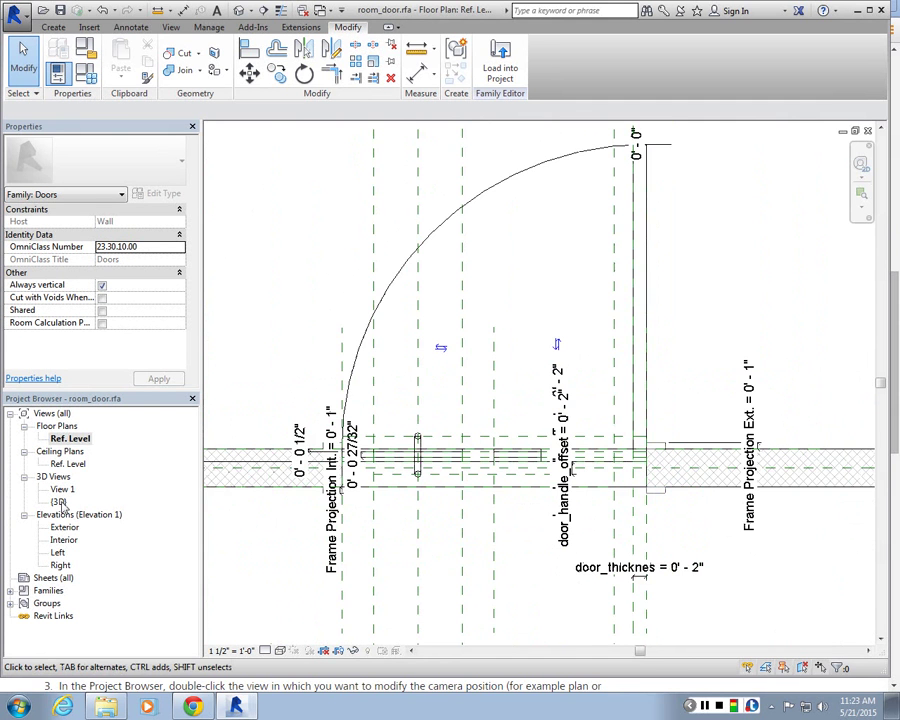
{"action": "double_click", "coordinate": [58, 501]}
{"action": "scroll", "coordinate": [425, 515], "scroll_direction": "up", "scroll_amount": 3}
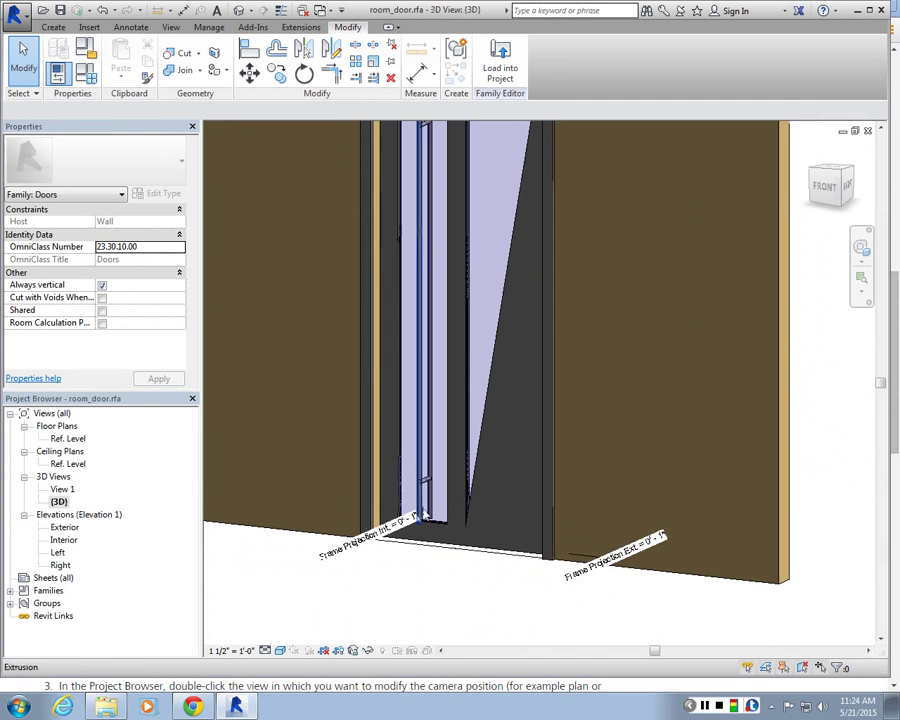
{"action": "middle_click_drag", "start_coordinate": [423, 512], "coordinate": [502, 508], "text": "shift"}
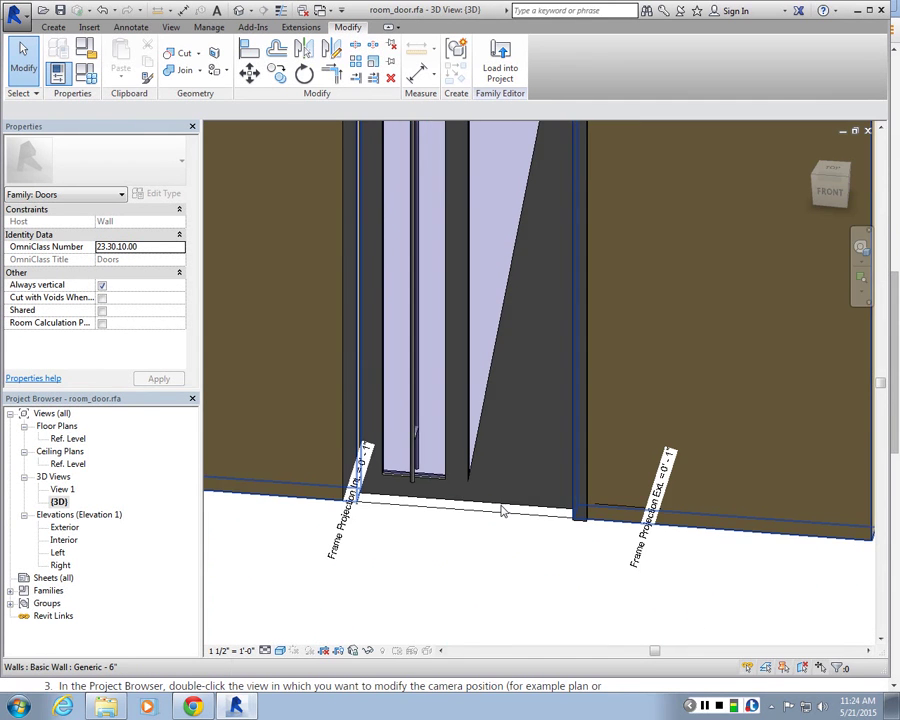
{"action": "left_click", "coordinate": [503, 507]}
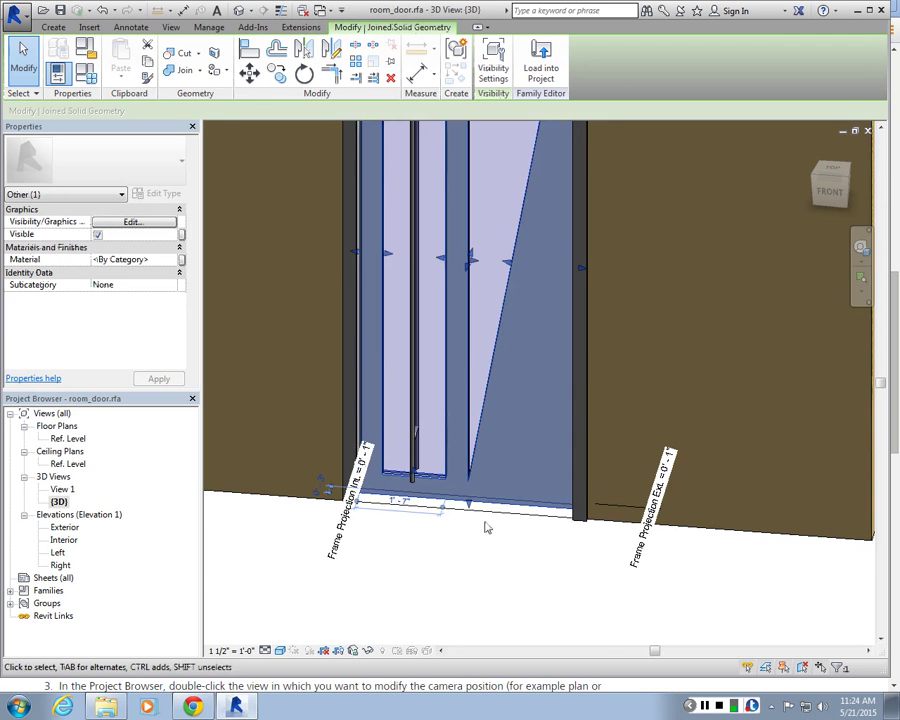
{"action": "scroll", "coordinate": [494, 430], "scroll_direction": "down", "scroll_amount": 3}
{"action": "scroll", "coordinate": [494, 430], "scroll_direction": "up", "scroll_amount": 3}
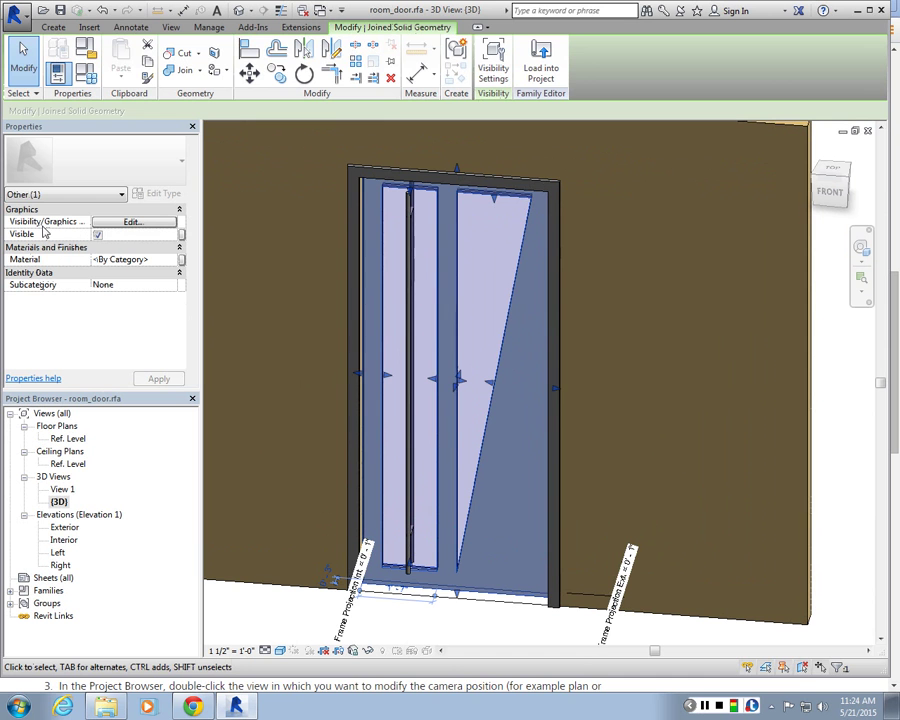
{"action": "left_click", "coordinate": [112, 224]}
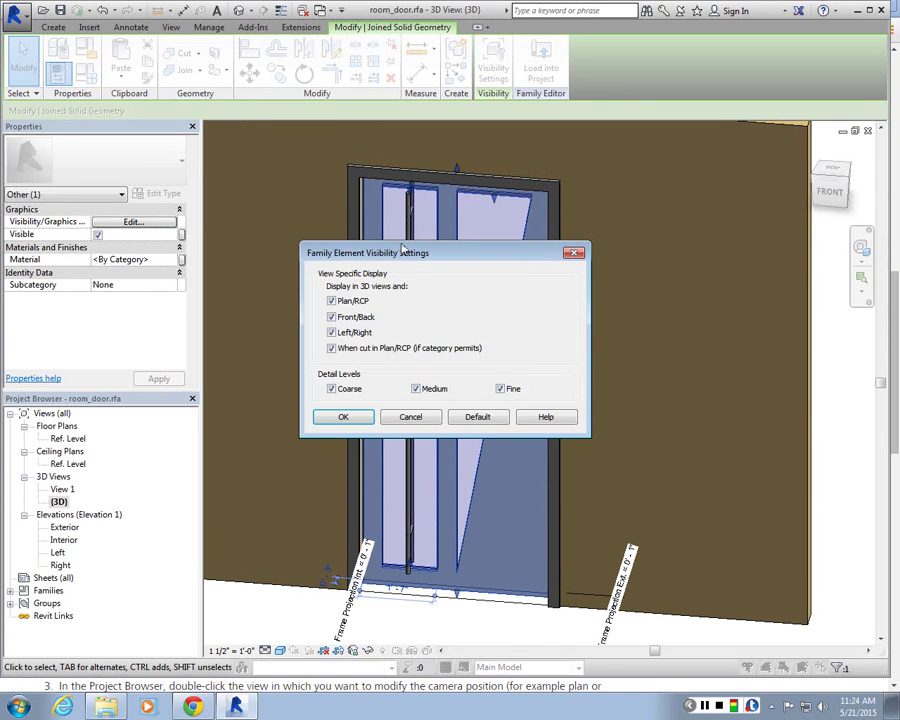
{"action": "left_click_drag", "start_coordinate": [388, 259], "coordinate": [657, 259]}
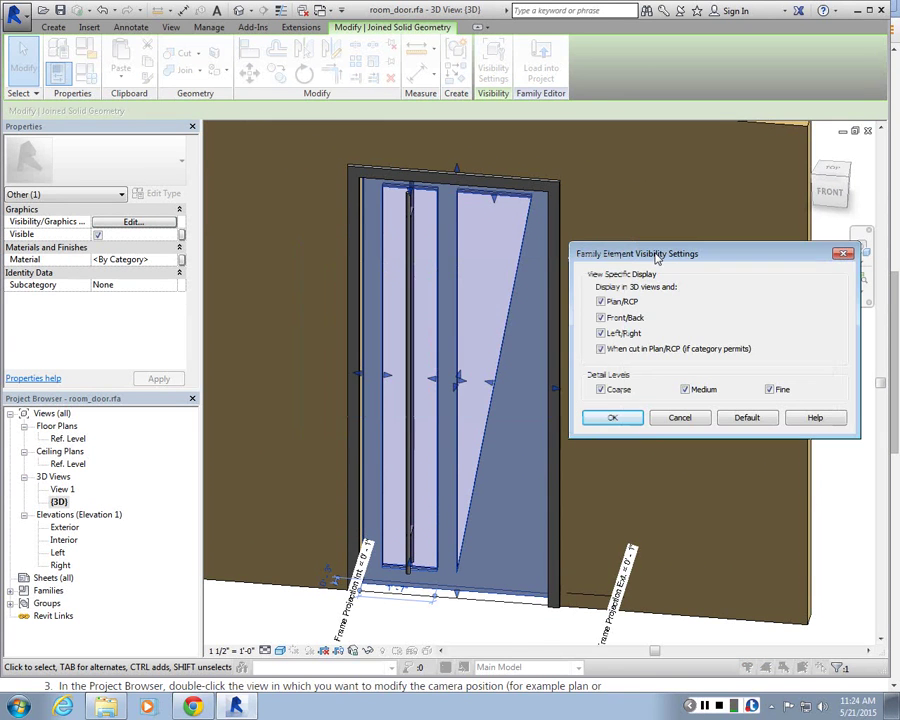
{"action": "left_click", "coordinate": [601, 302]}
{"action": "left_click", "coordinate": [606, 352]}
{"action": "left_click", "coordinate": [843, 252]}
{"action": "key", "text": "Escape"}
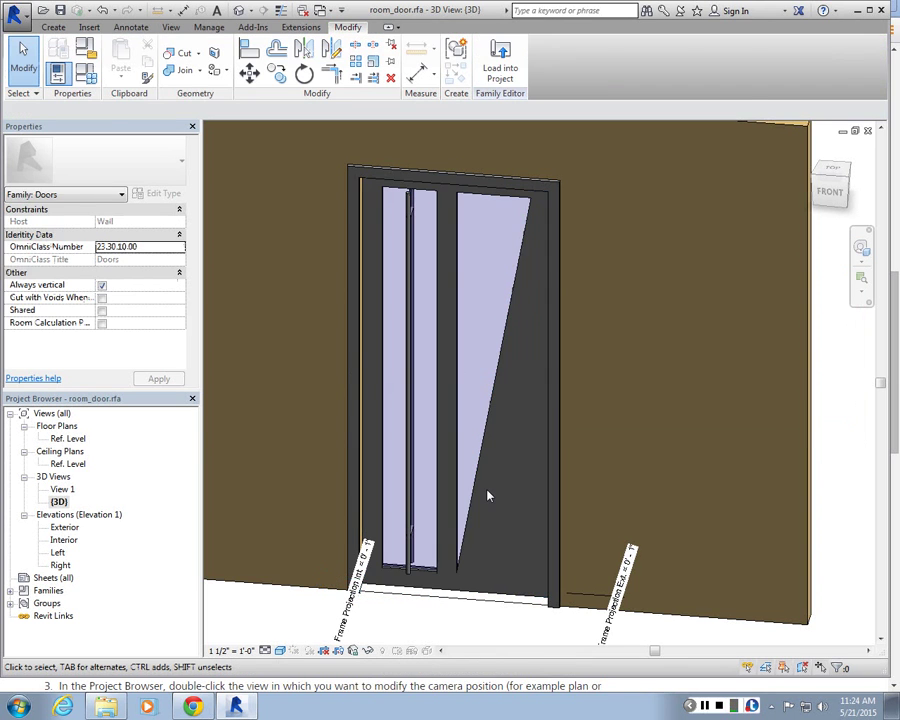
- Turn off the solid door panel extrusion's visibility in Plan/RCP and when cut in Plan/RCP
{"action": "left_click", "coordinate": [478, 540]}
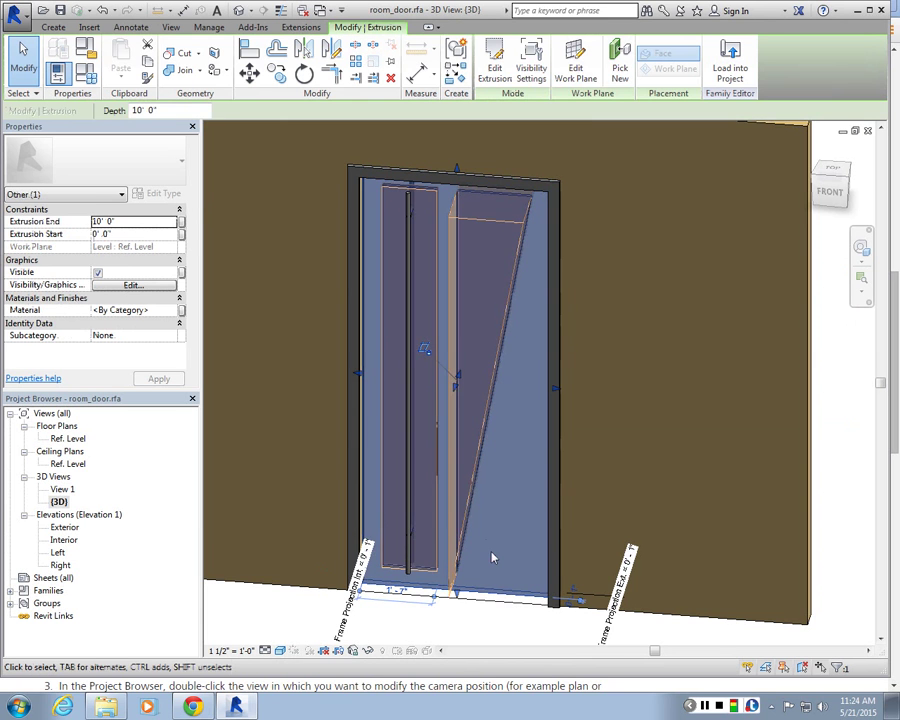
{"action": "left_click", "coordinate": [458, 632]}
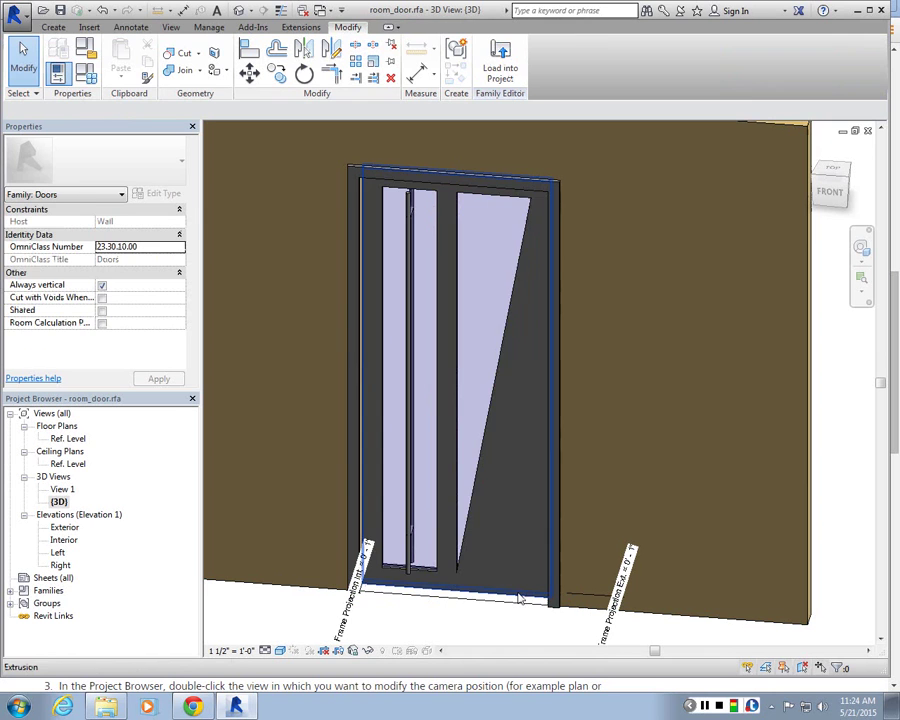
{"action": "left_click", "coordinate": [519, 598]}
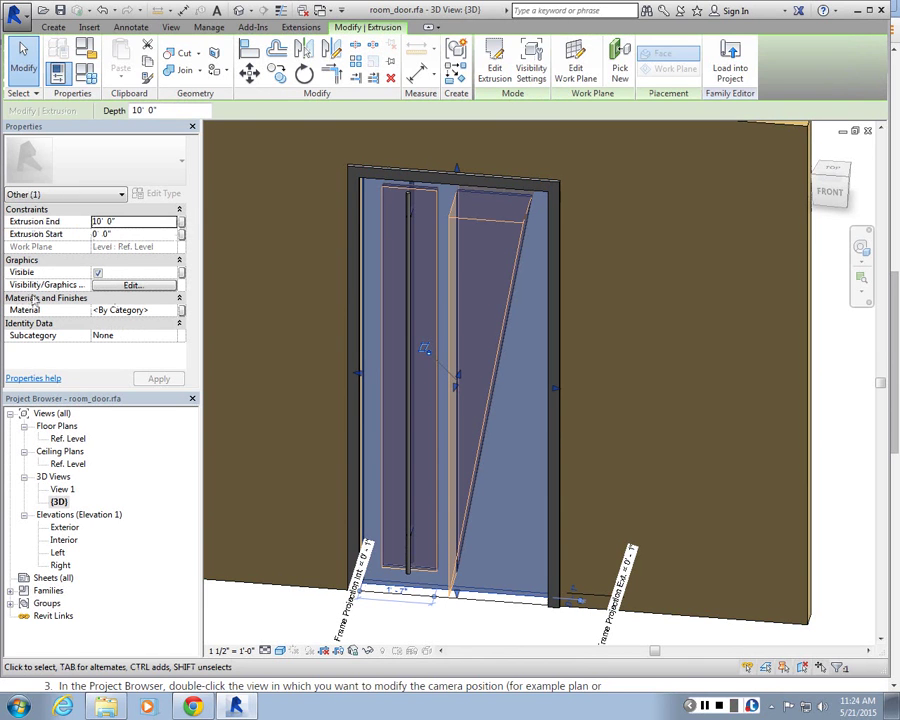
{"action": "left_click", "coordinate": [124, 285]}
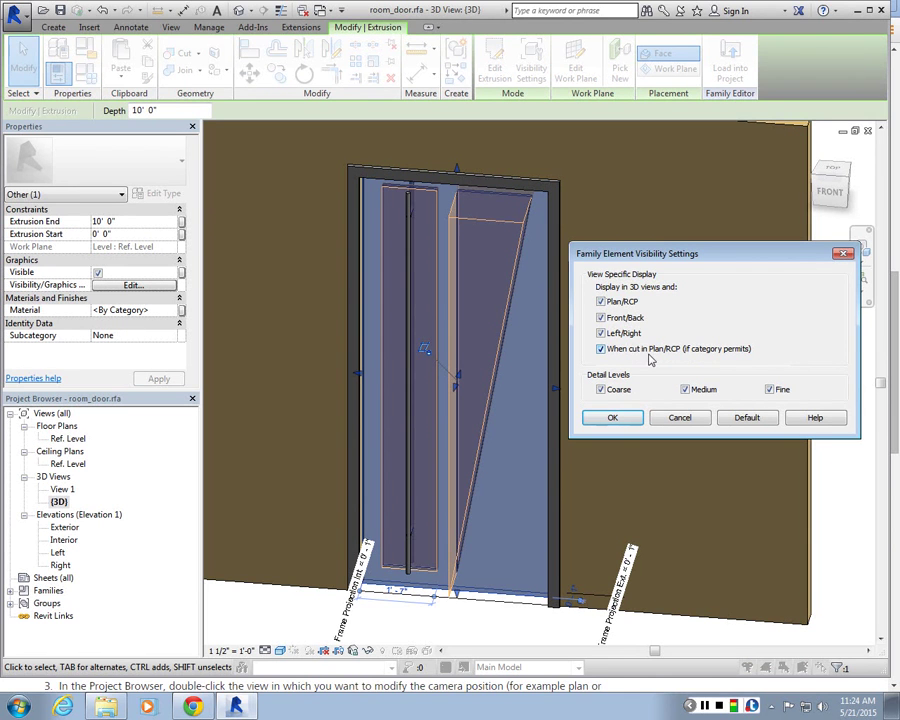
{"action": "left_click", "coordinate": [601, 302]}
{"action": "left_click", "coordinate": [600, 352]}
{"action": "left_click", "coordinate": [612, 418]}
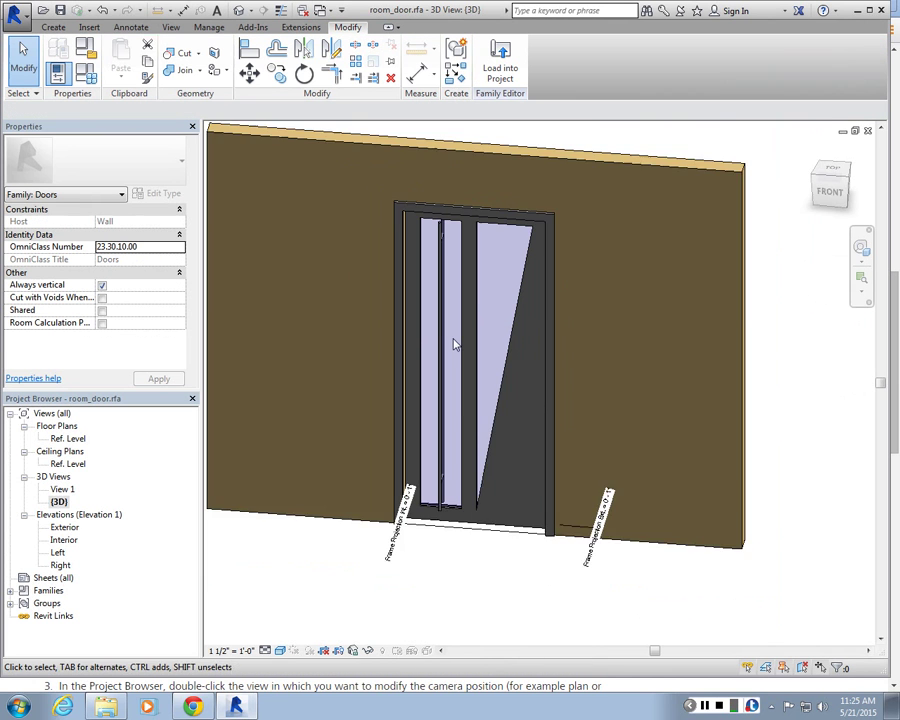
- Try to select the door's glass and handle elements in the Exterior elevation
{"action": "scroll", "coordinate": [455, 344], "scroll_direction": "up", "scroll_amount": 2}
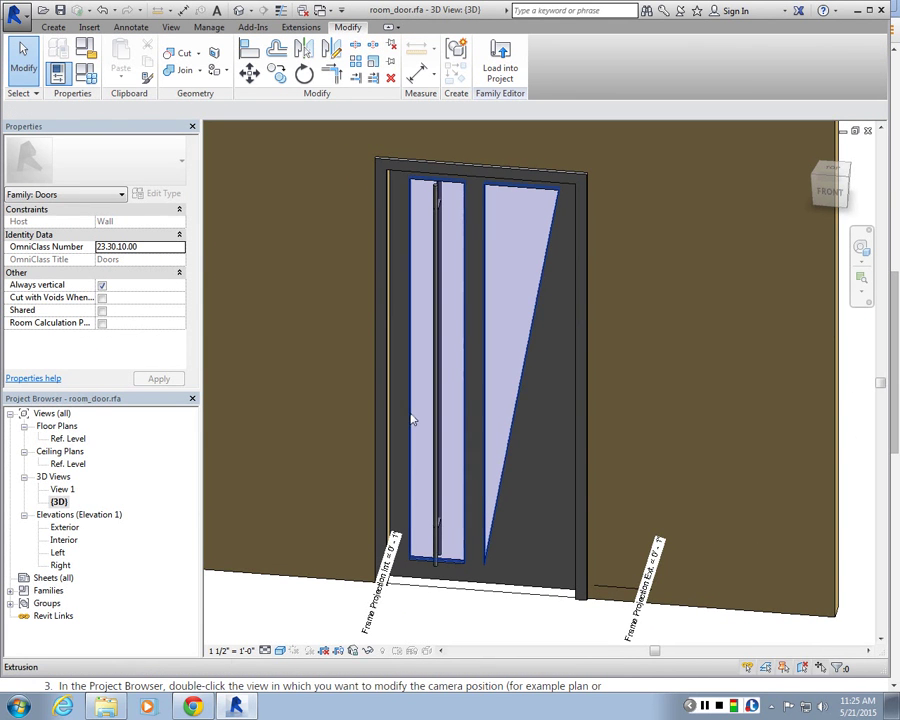
{"action": "double_click", "coordinate": [68, 529]}
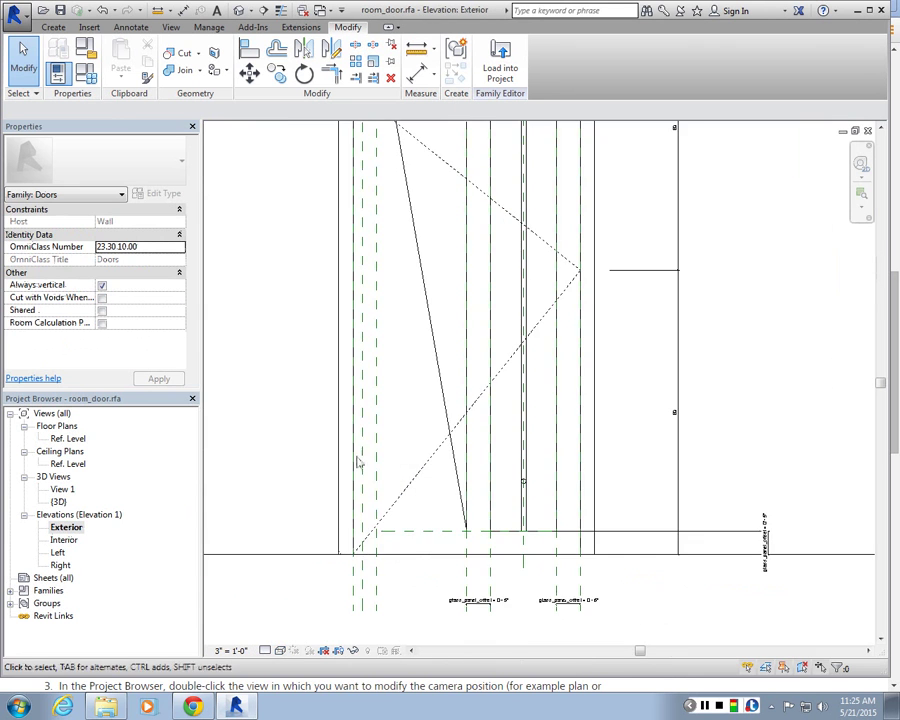
{"action": "scroll", "coordinate": [465, 424], "scroll_direction": "down", "scroll_amount": 3}
{"action": "scroll", "coordinate": [508, 279], "scroll_direction": "up", "scroll_amount": 2}
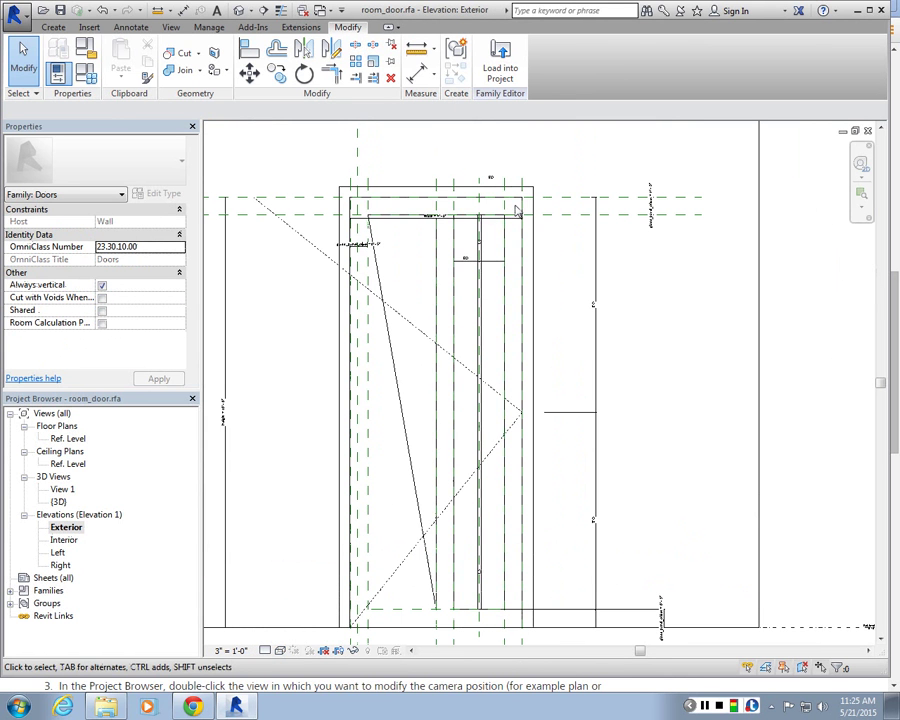
{"action": "left_click_drag", "start_coordinate": [516, 210], "coordinate": [394, 622]}
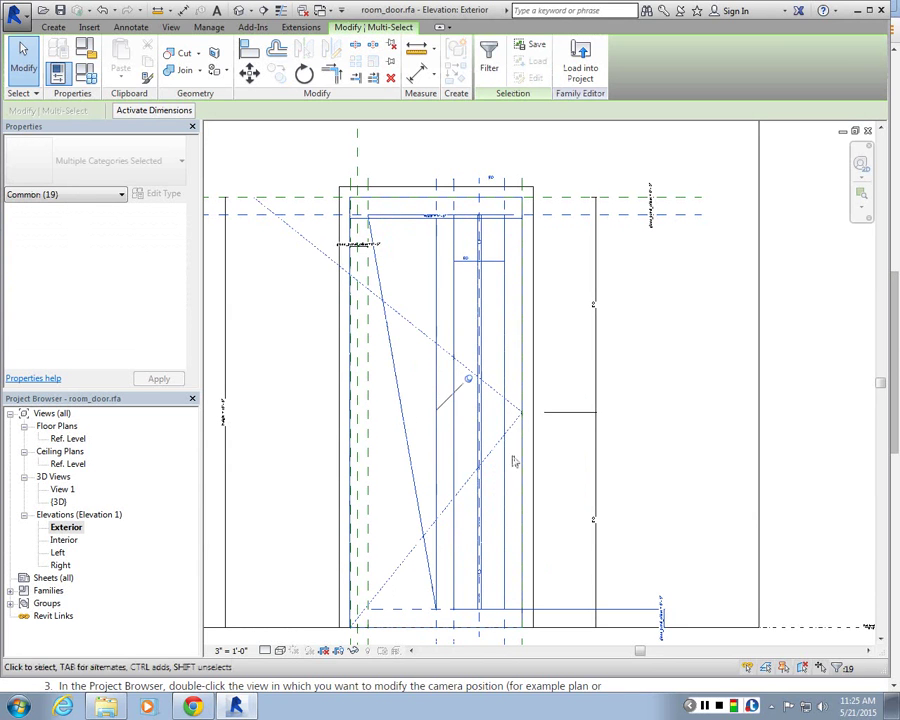
{"action": "left_click", "coordinate": [435, 231]}
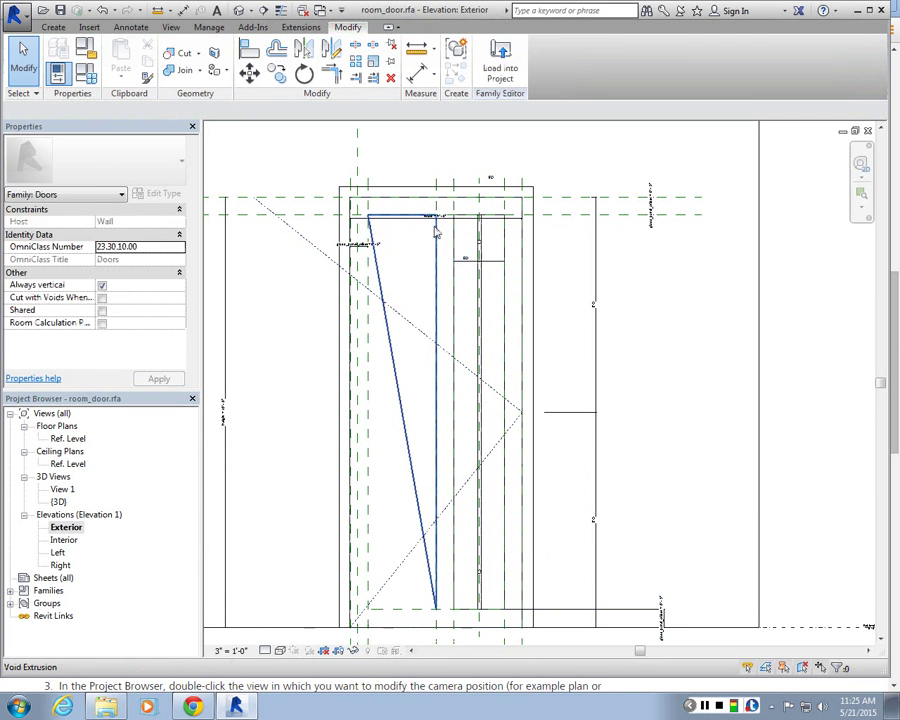
{"action": "left_click", "coordinate": [435, 231]}
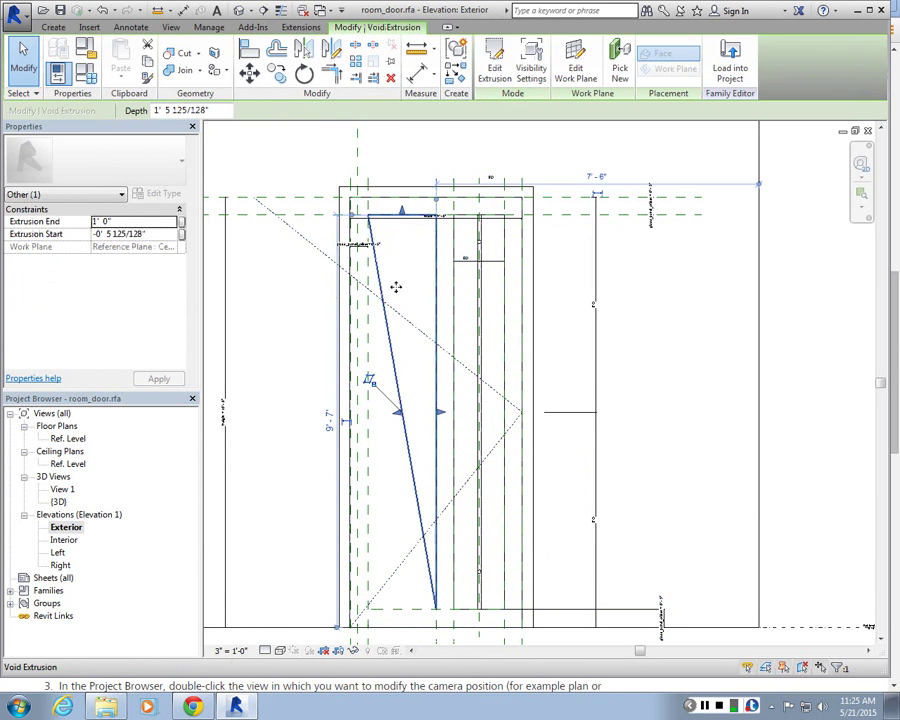
{"action": "left_click", "coordinate": [411, 250]}
{"action": "left_click", "coordinate": [413, 219]}
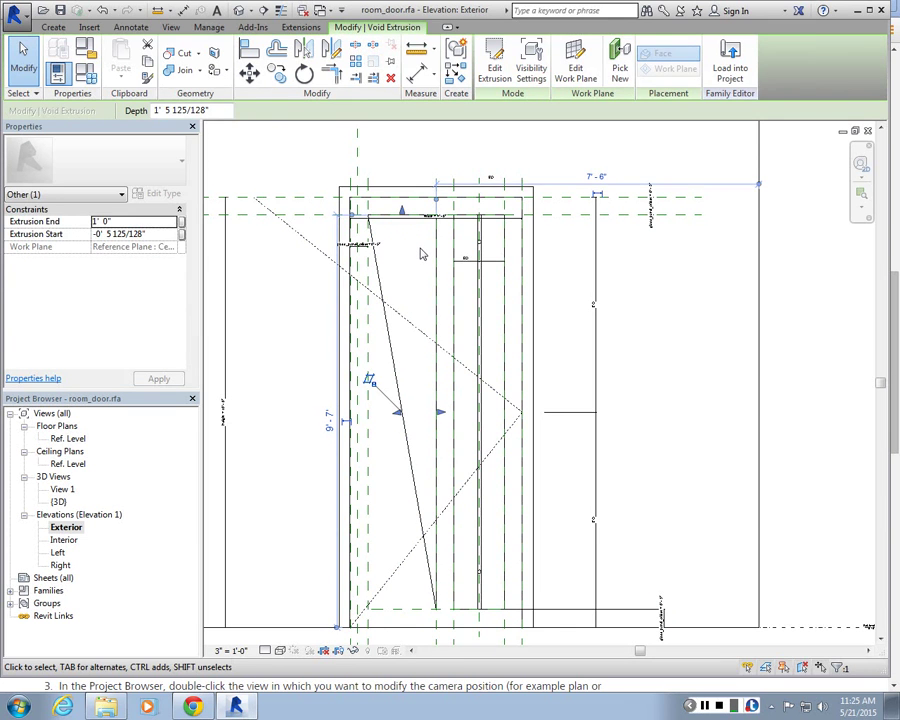
{"action": "left_click", "coordinate": [422, 254]}
- In the {3D} view, turn off the front vertical handle bar's visibility in Plan/RCP and when cut in Plan/RCP
{"action": "double_click", "coordinate": [56, 503]}
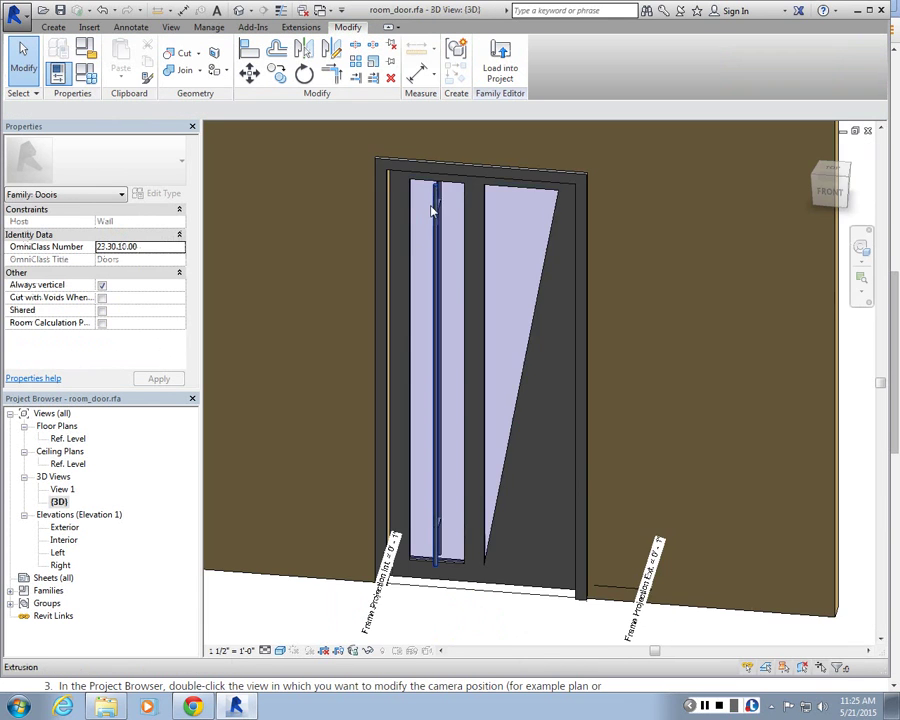
{"action": "scroll", "coordinate": [498, 293], "scroll_direction": "up", "scroll_amount": 3}
{"action": "middle_click_drag", "start_coordinate": [502, 275], "coordinate": [453, 232], "text": "shift"}
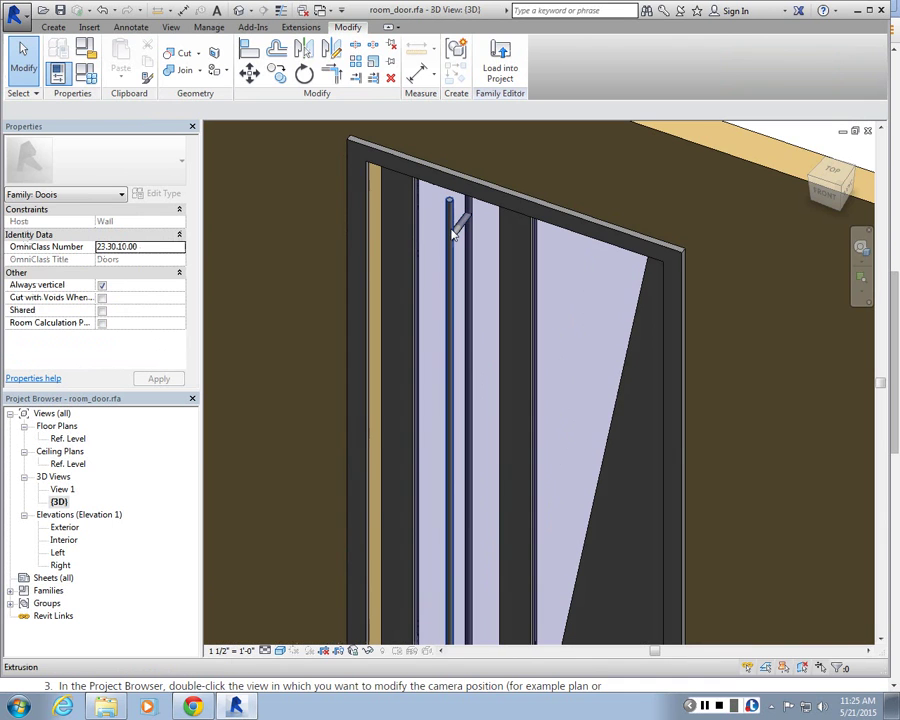
{"action": "left_click", "coordinate": [453, 232]}
{"action": "left_click", "coordinate": [531, 70]}
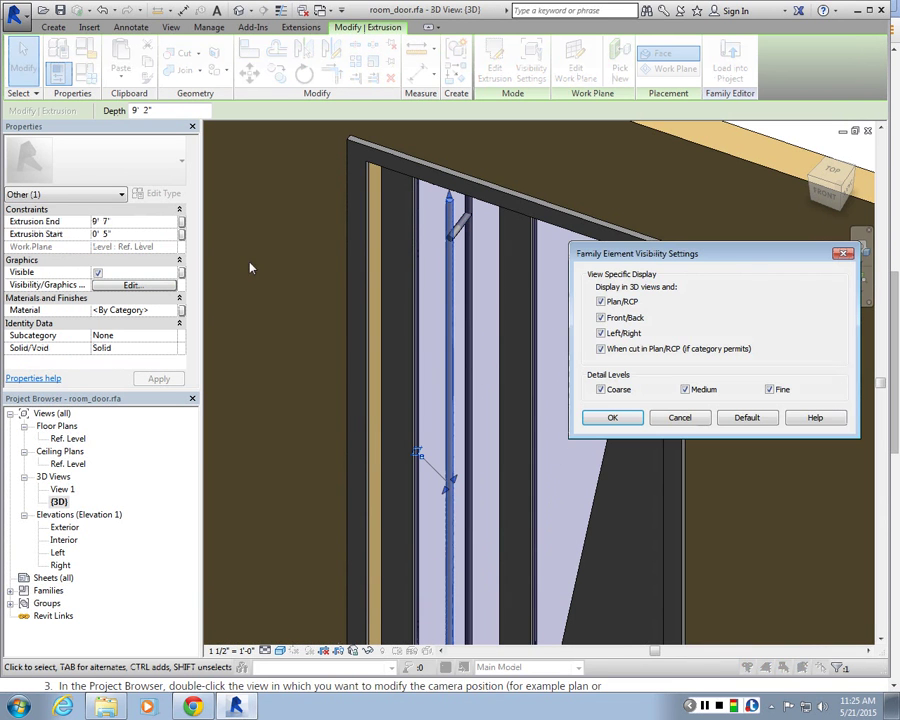
{"action": "left_click", "coordinate": [600, 301]}
{"action": "left_click", "coordinate": [641, 350]}
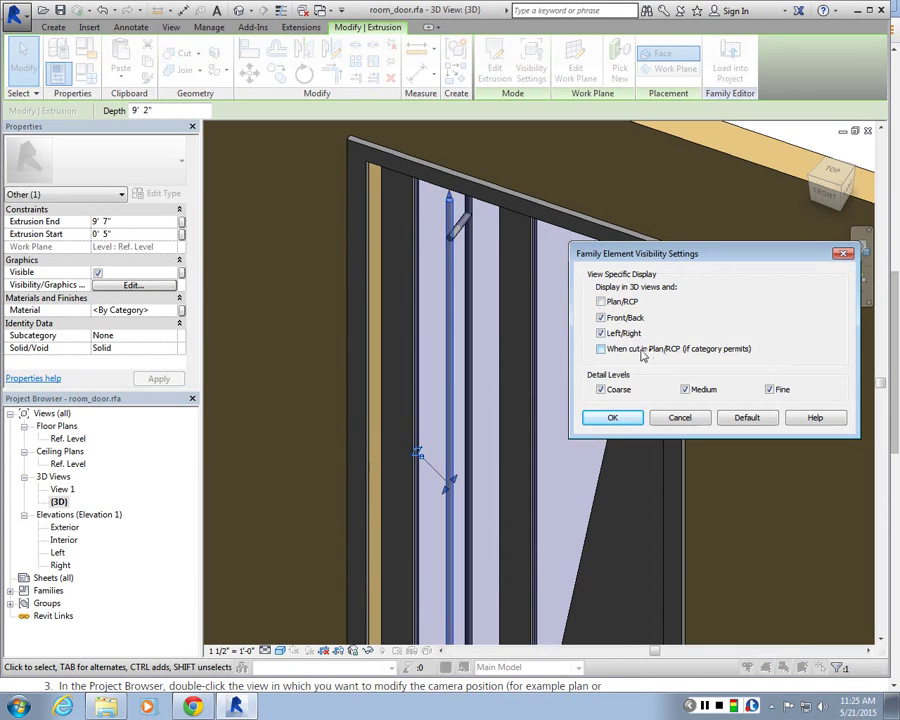
{"action": "left_click", "coordinate": [610, 417]}
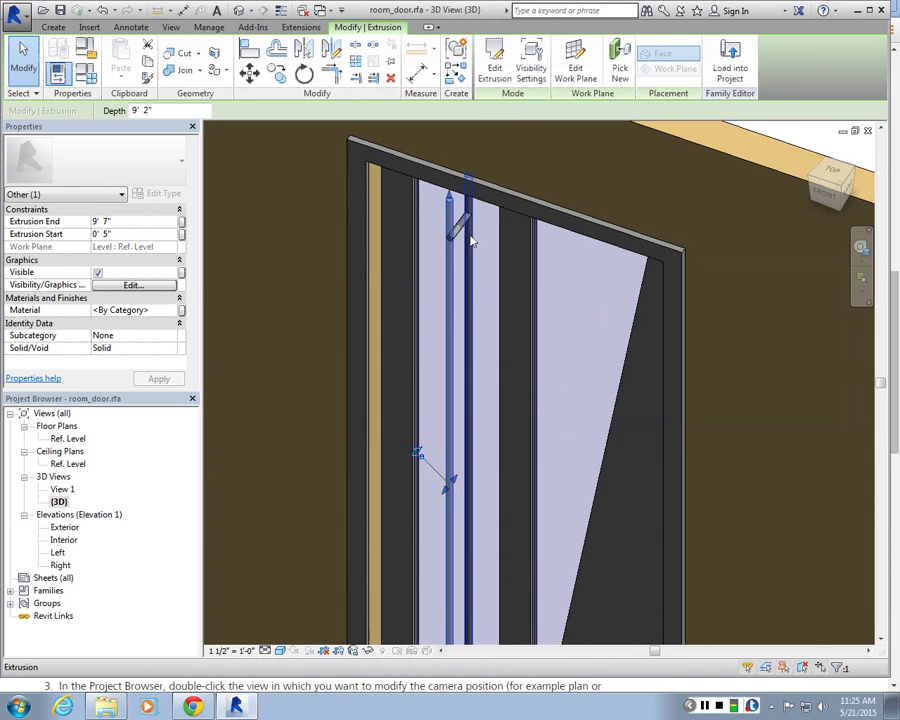
- Turn off the door's glass extrusion visibility in Plan/RCP
{"action": "scroll", "coordinate": [472, 242], "scroll_direction": "down", "scroll_amount": 2}
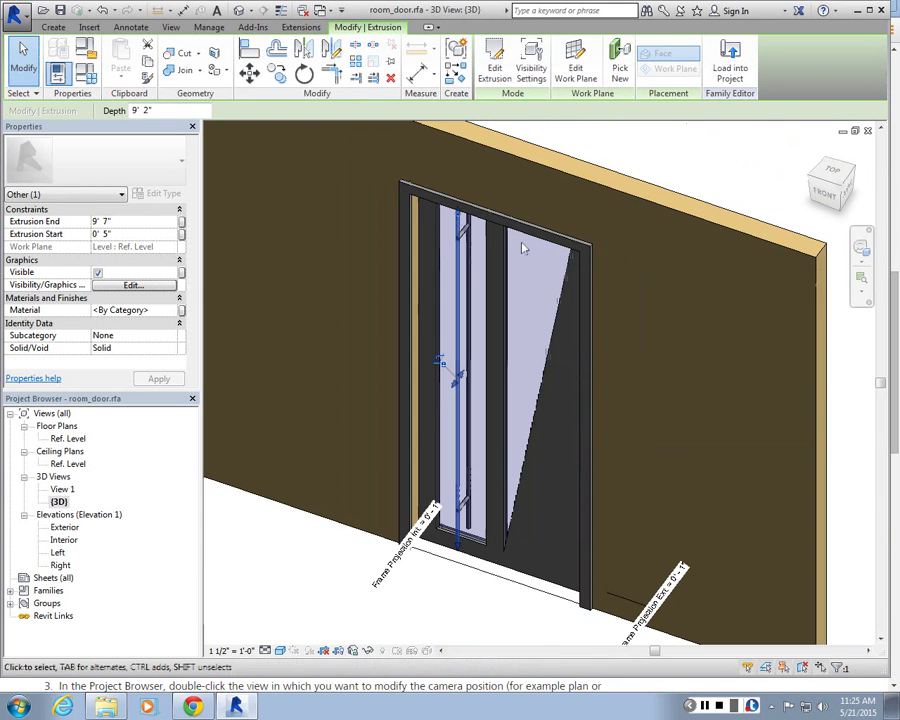
{"action": "left_click", "coordinate": [432, 597]}
{"action": "scroll", "coordinate": [480, 580], "scroll_direction": "up", "scroll_amount": 2}
{"action": "left_click", "coordinate": [489, 575]}
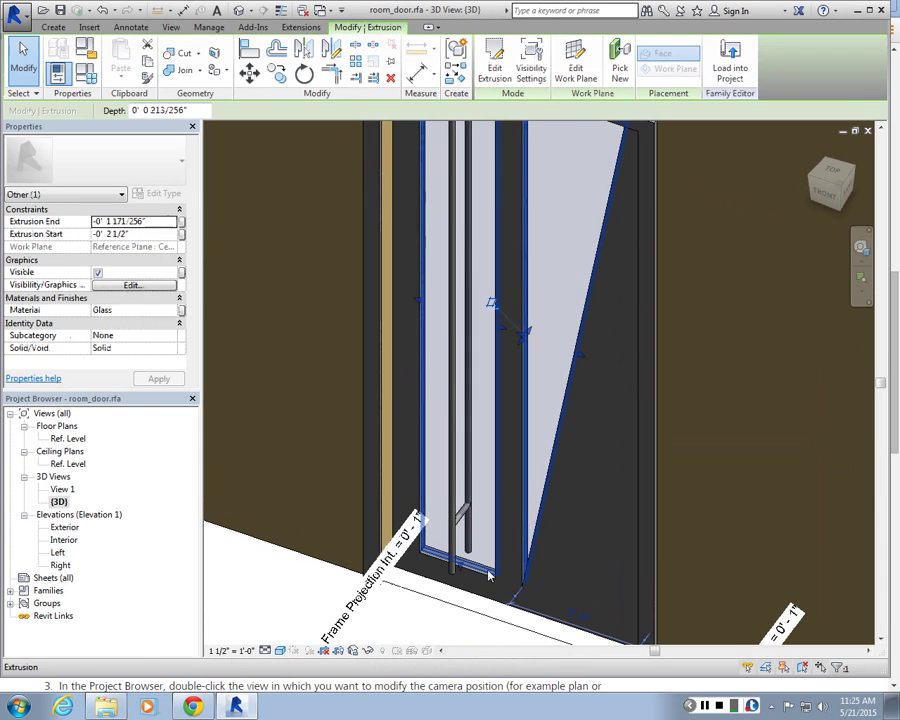
{"action": "left_click", "coordinate": [133, 285]}
{"action": "left_click", "coordinate": [601, 301]}
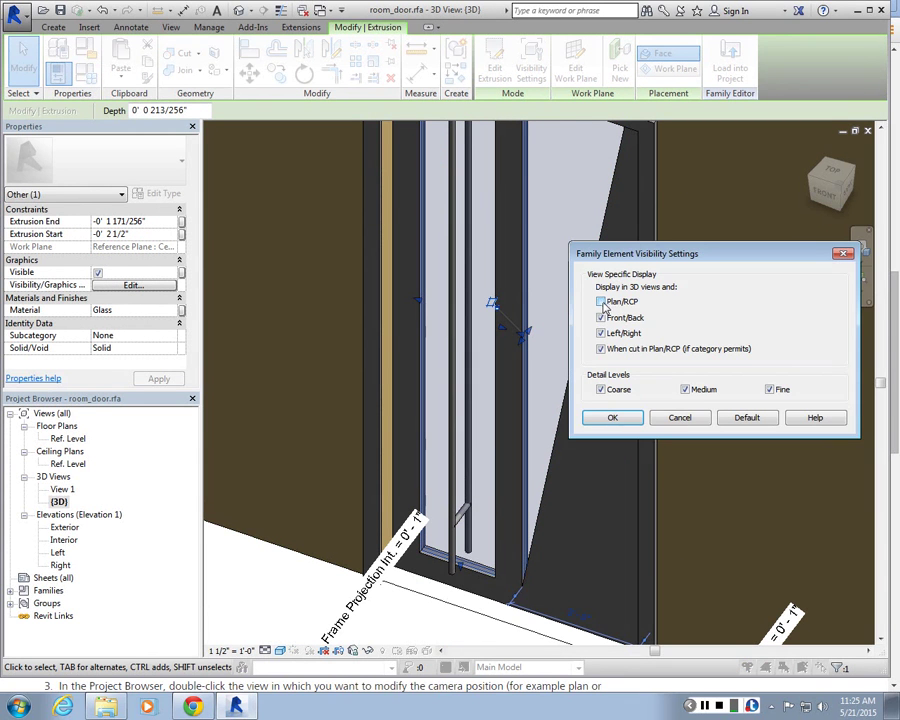
{"action": "left_click", "coordinate": [612, 417]}
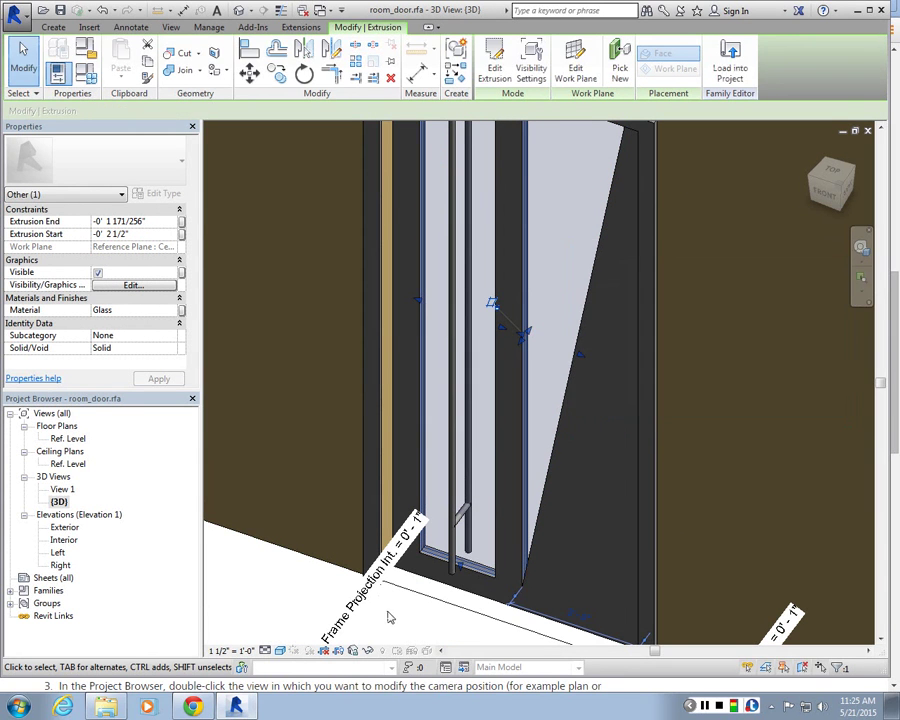
- Turn off Plan/RCP visibility for the vertical handle bar on the back side of the door
{"action": "key", "text": "Escape"}
{"action": "middle_click_drag", "start_coordinate": [482, 506], "coordinate": [580, 594], "text": "shift"}
{"action": "scroll", "coordinate": [466, 536], "scroll_direction": "up", "scroll_amount": 4}
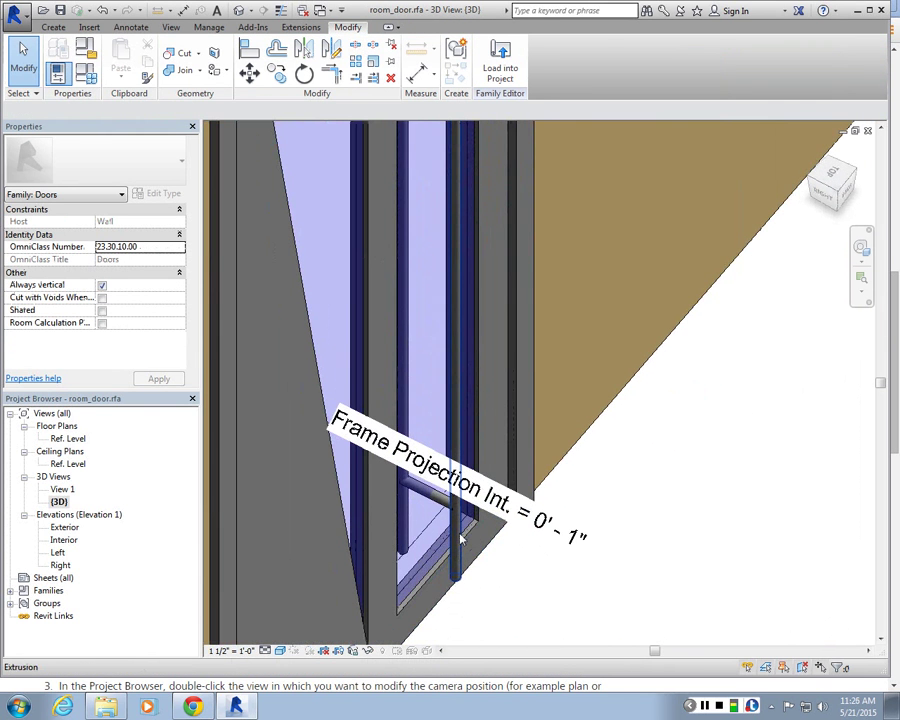
{"action": "left_click", "coordinate": [462, 540]}
{"action": "left_click", "coordinate": [152, 288]}
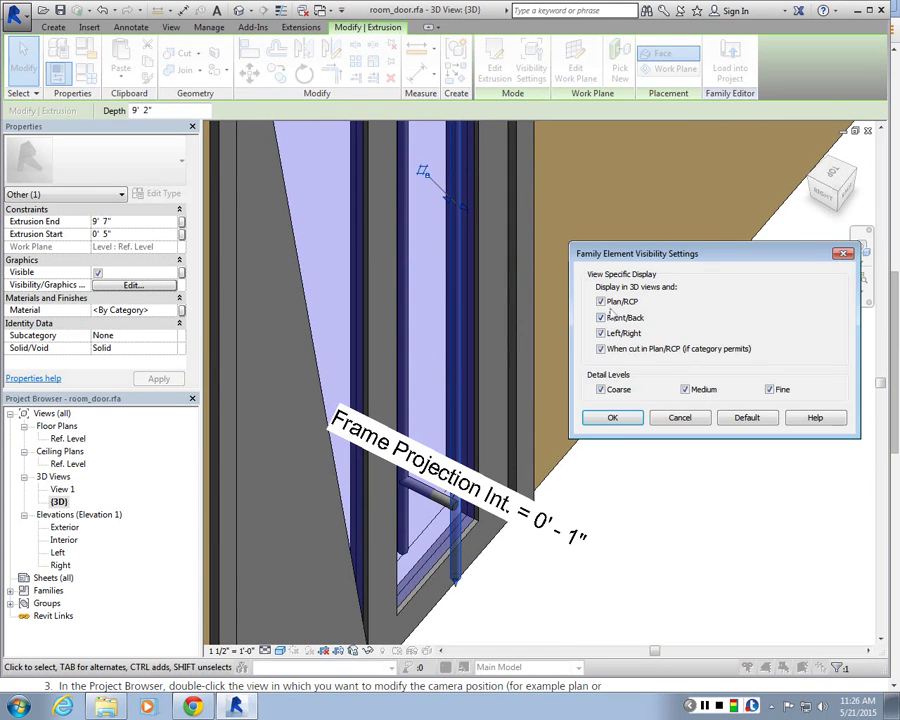
{"action": "left_click", "coordinate": [613, 416]}
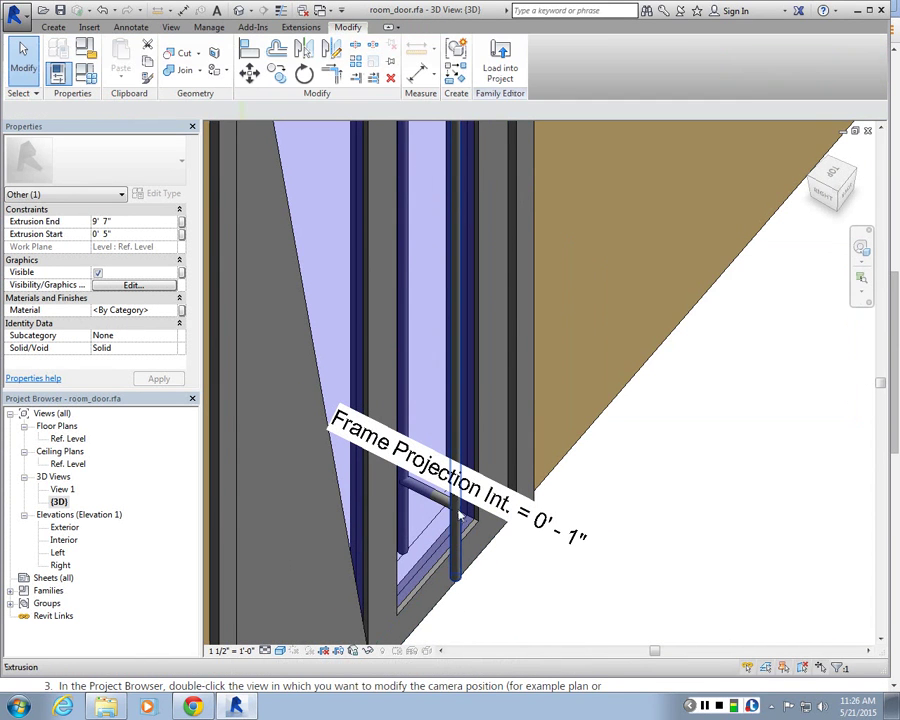
- Turn off Plan/RCP visibility for the lower horizontal bracket joining the two handle bars
{"action": "left_click", "coordinate": [462, 515]}
{"action": "left_click", "coordinate": [133, 285]}
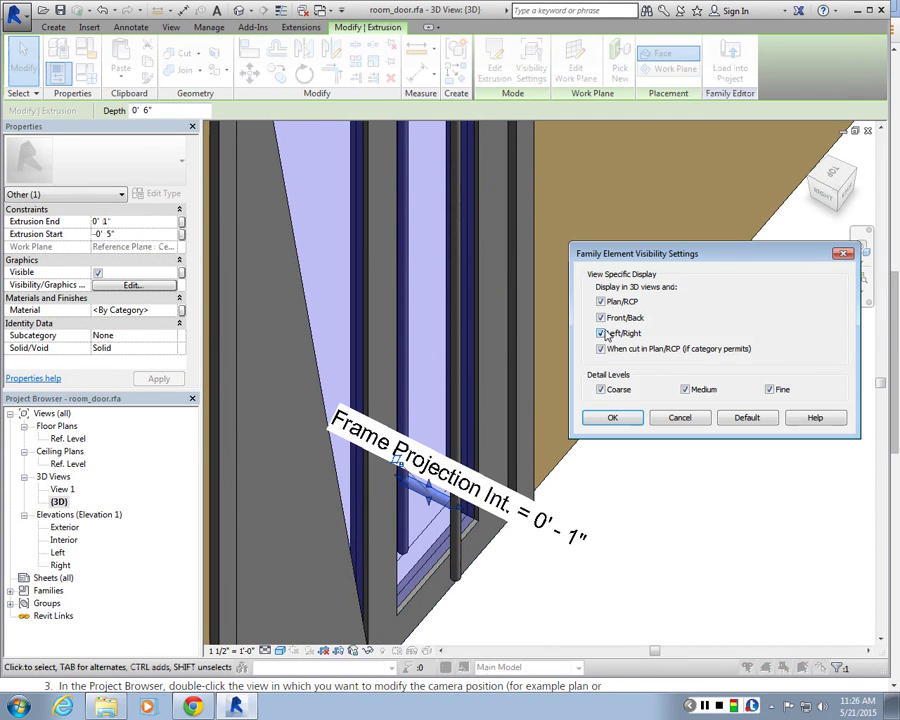
{"action": "left_click", "coordinate": [600, 301]}
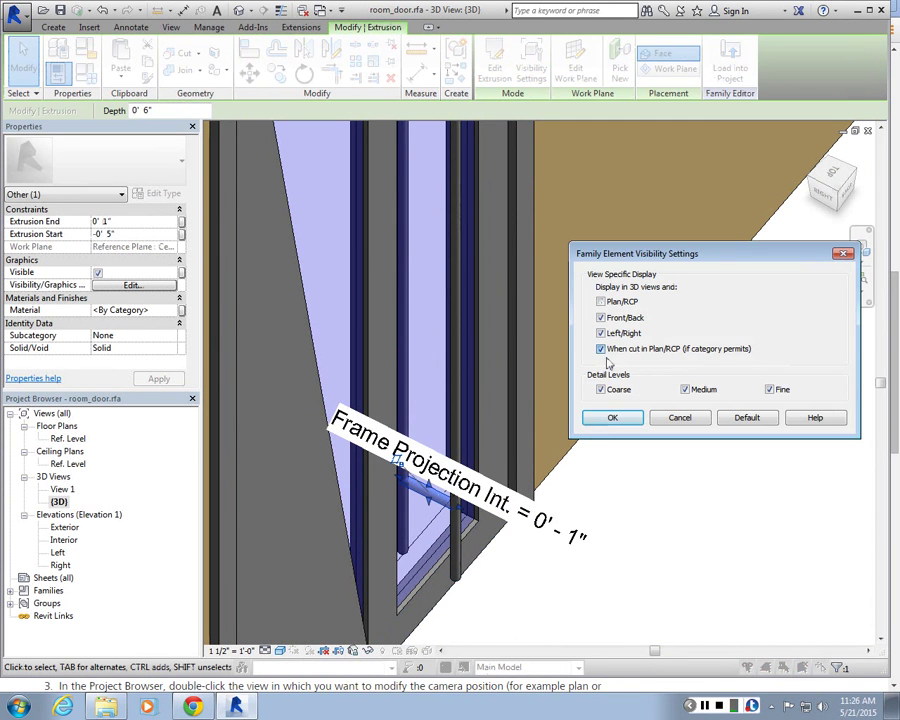
{"action": "left_click", "coordinate": [610, 418]}
- Check the door in the Ref. Level plan and load the family into the hotel project, overwriting the existing version
{"action": "double_click", "coordinate": [64, 439]}
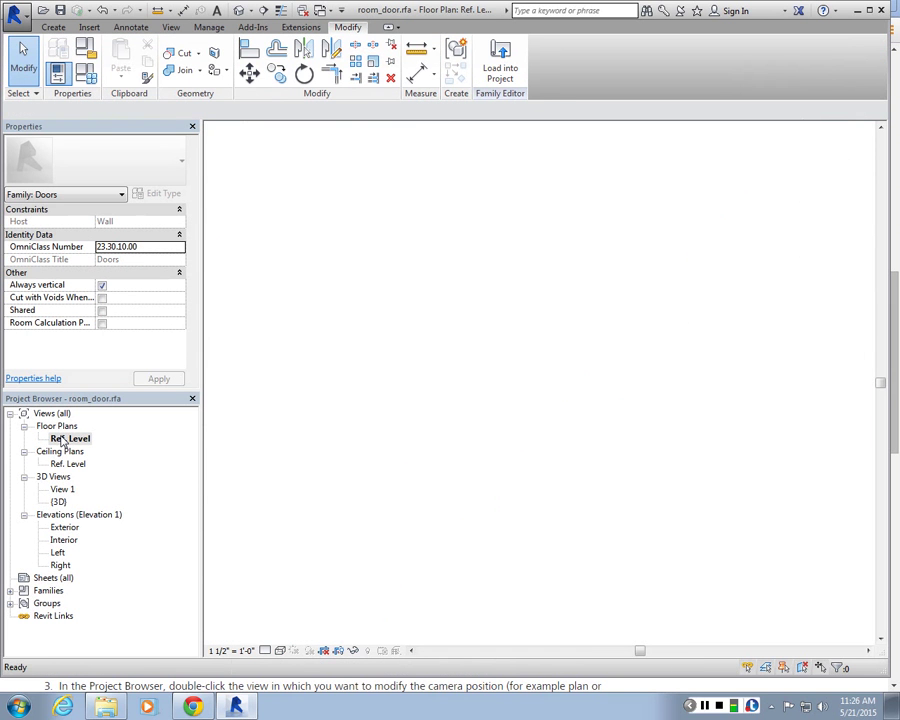
{"action": "scroll", "coordinate": [384, 507], "scroll_direction": "up", "scroll_amount": 4}
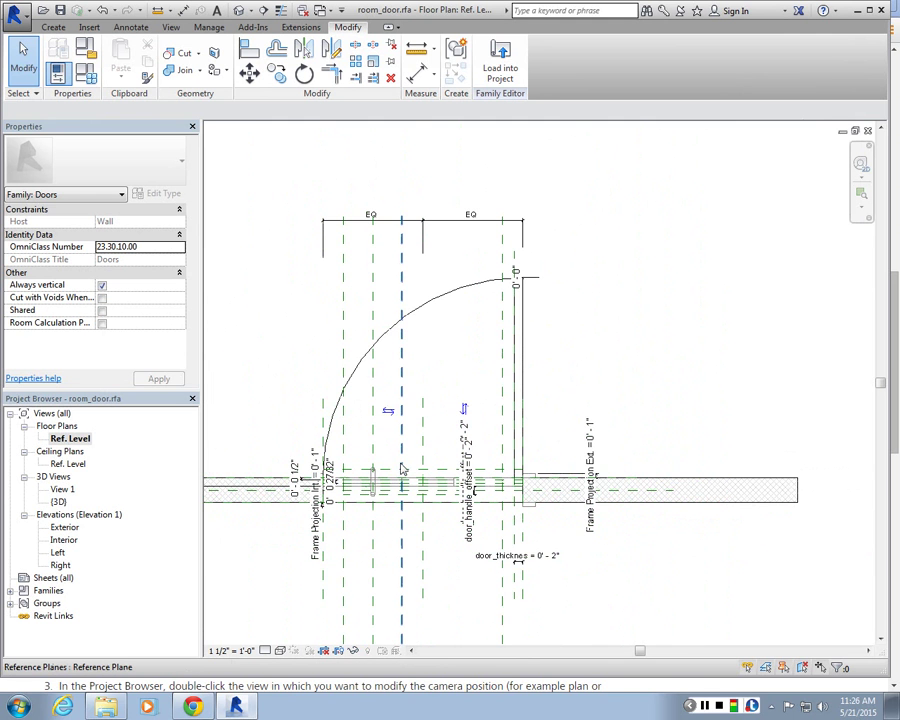
{"action": "scroll", "coordinate": [402, 468], "scroll_direction": "up", "scroll_amount": 4}
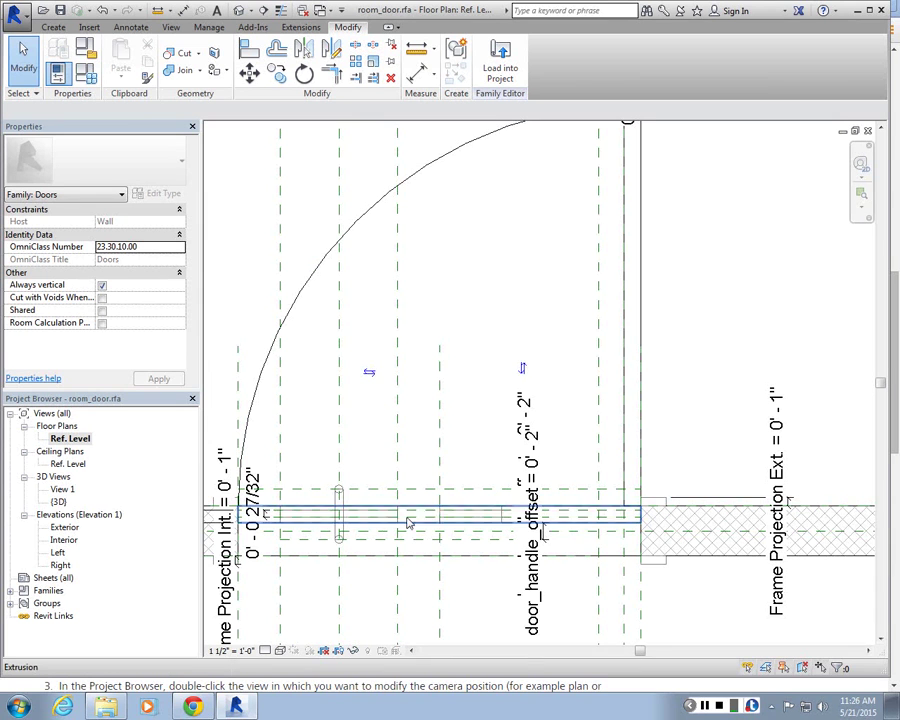
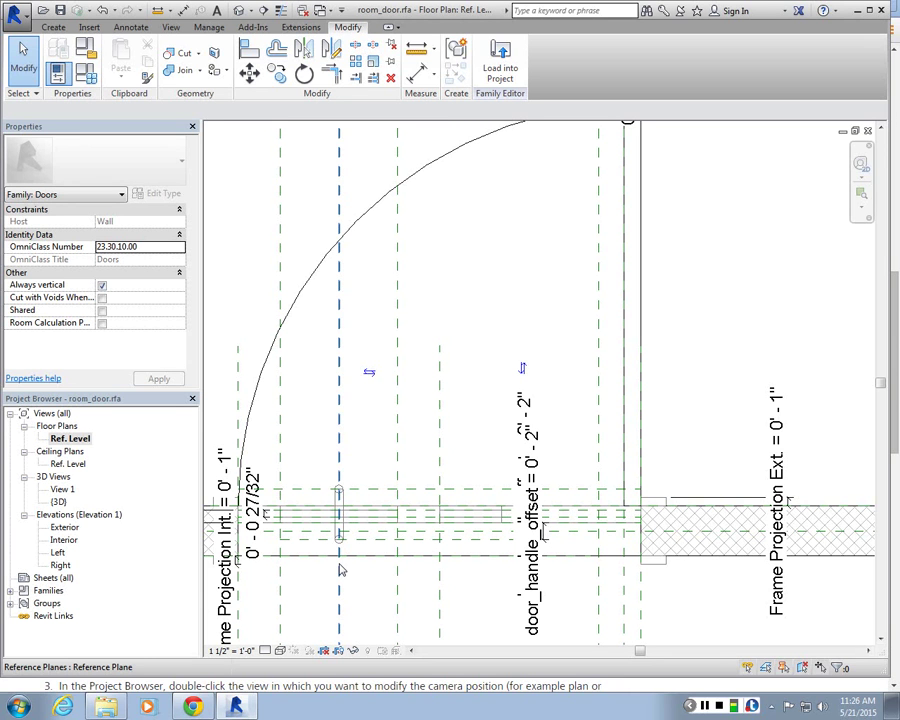
{"action": "scroll", "coordinate": [335, 577], "scroll_direction": "down", "scroll_amount": 1}
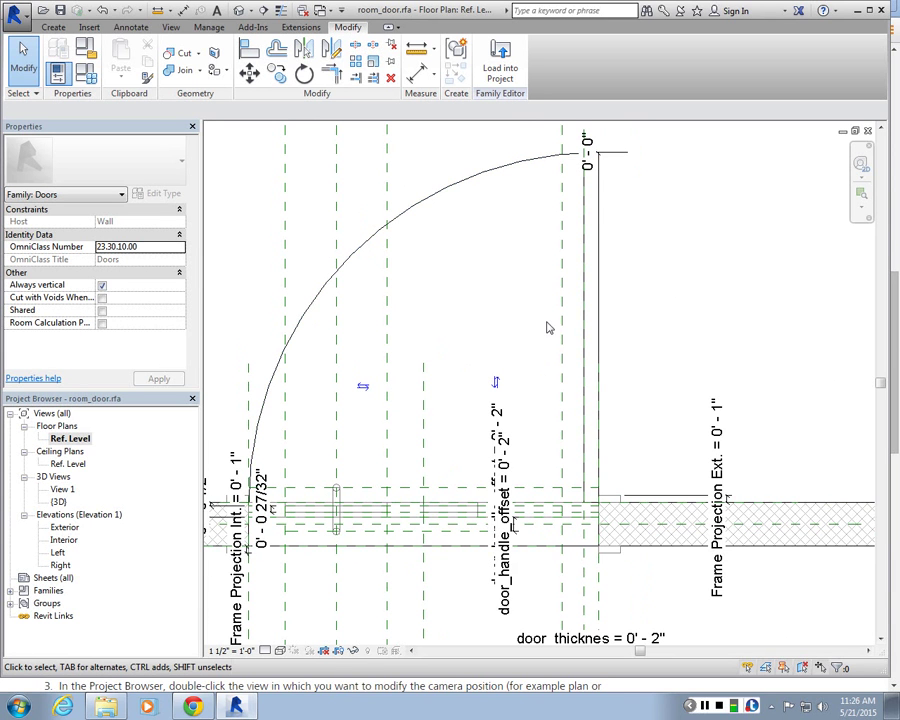
{"action": "scroll", "coordinate": [548, 328], "scroll_direction": "down", "scroll_amount": 1}
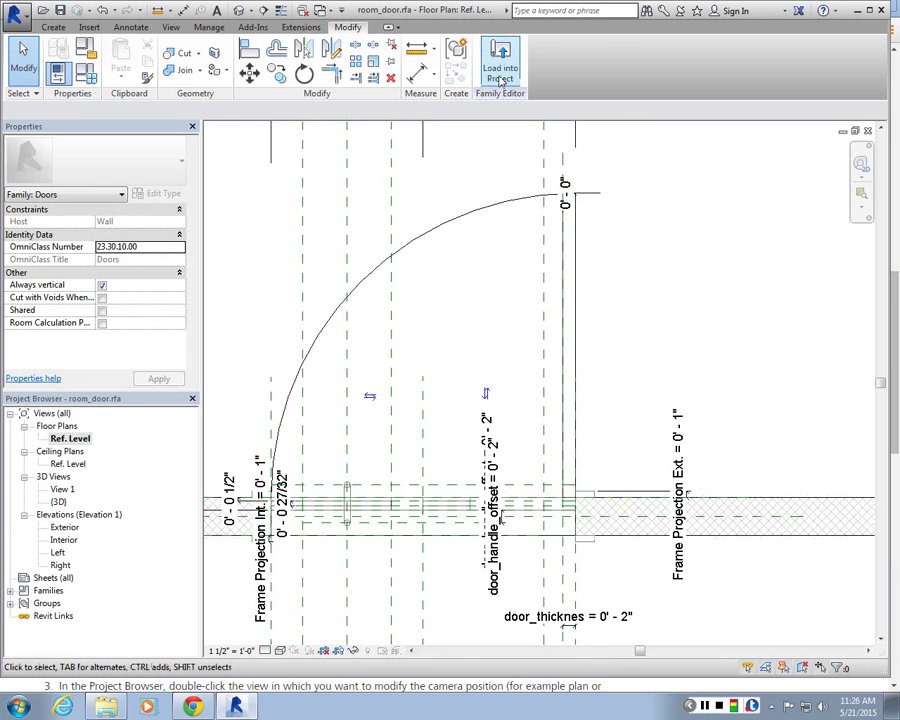
{"action": "left_click", "coordinate": [500, 80]}
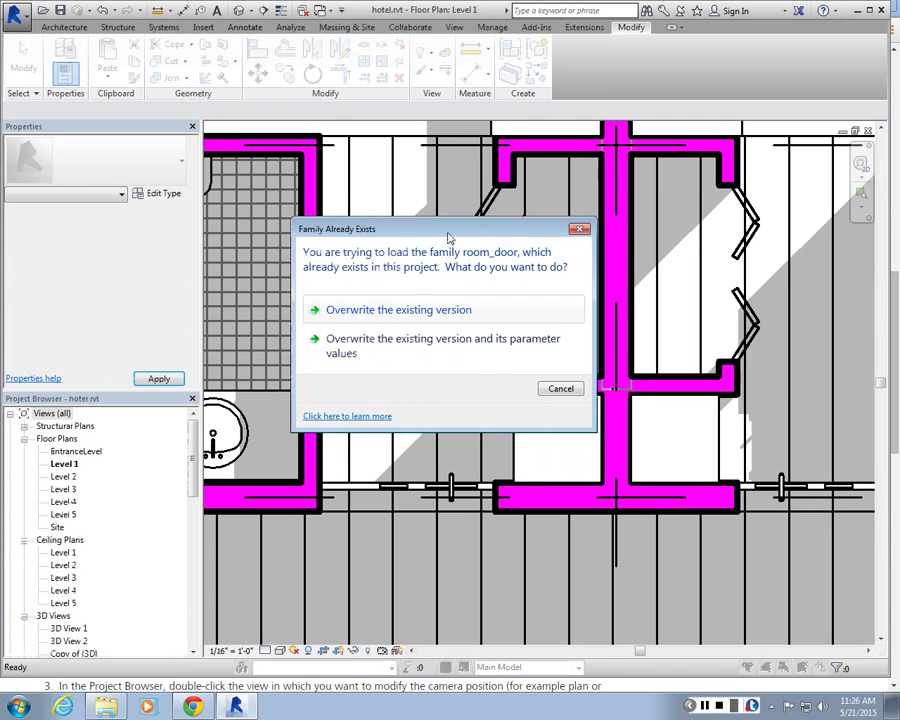
{"action": "left_click_drag", "start_coordinate": [449, 238], "coordinate": [664, 200]}
{"action": "left_click", "coordinate": [656, 264]}
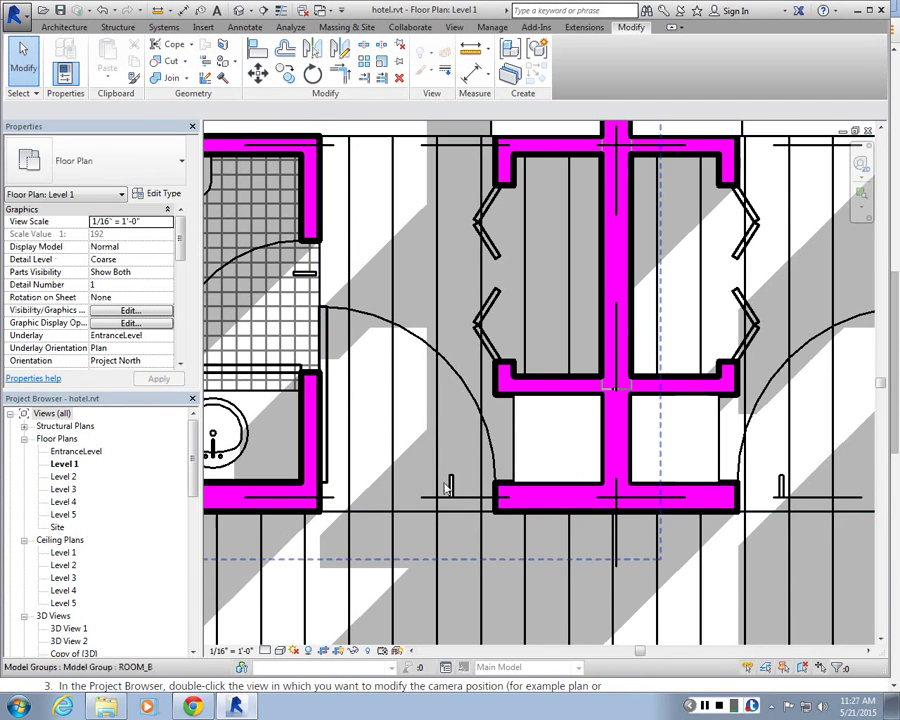
- Inspect the door's handle in the hotel's Level 1 plan and reopen the room_door family for editing
{"action": "scroll", "coordinate": [468, 505], "scroll_direction": "up", "scroll_amount": 5}
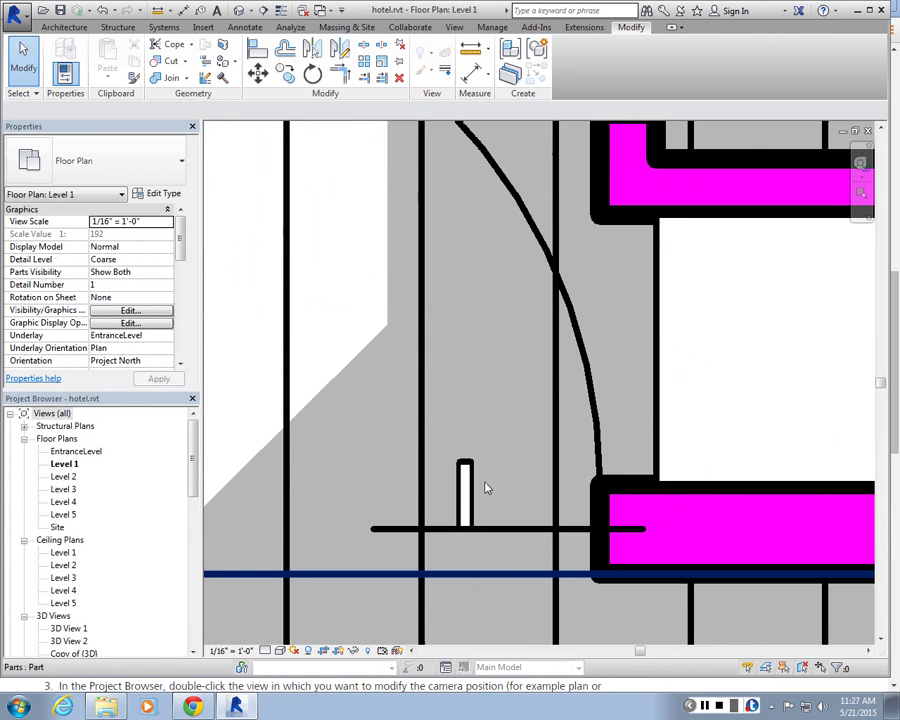
{"action": "scroll", "coordinate": [485, 490], "scroll_direction": "down", "scroll_amount": 3}
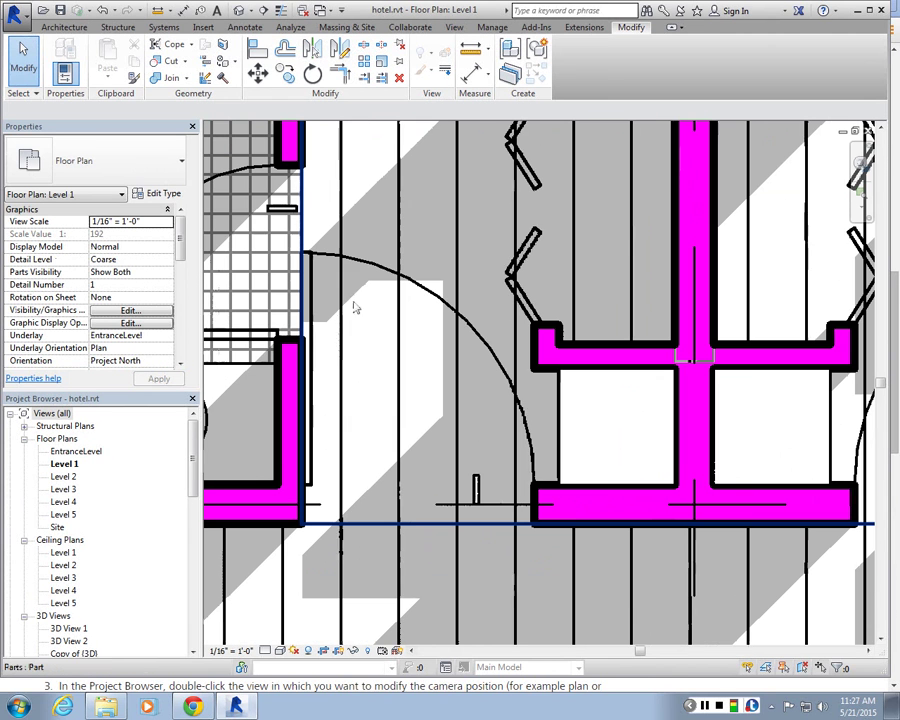
{"action": "left_click", "coordinate": [315, 260]}
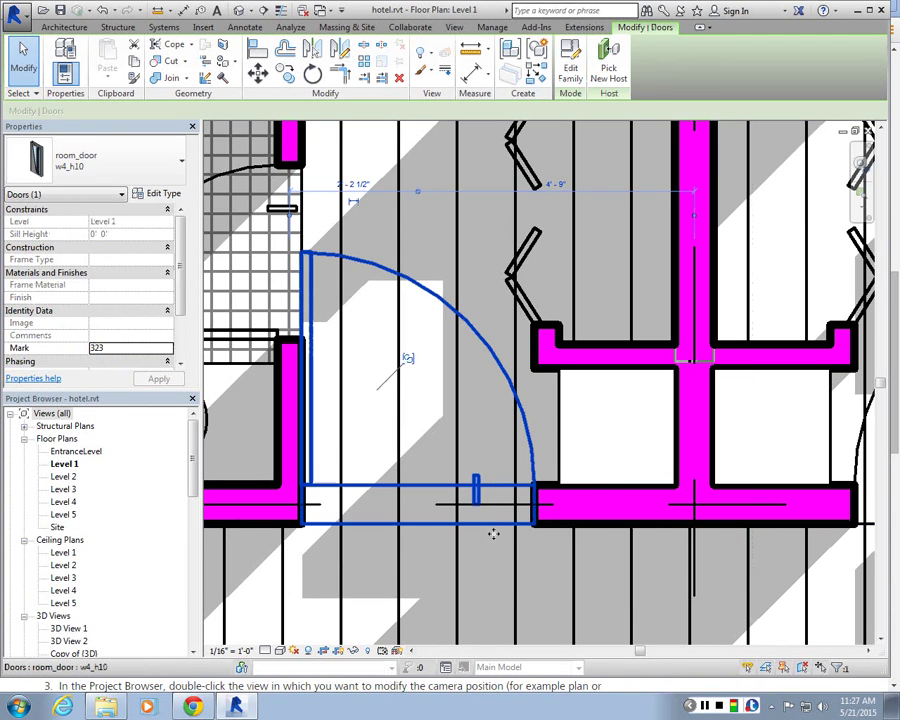
{"action": "double_click", "coordinate": [423, 505]}
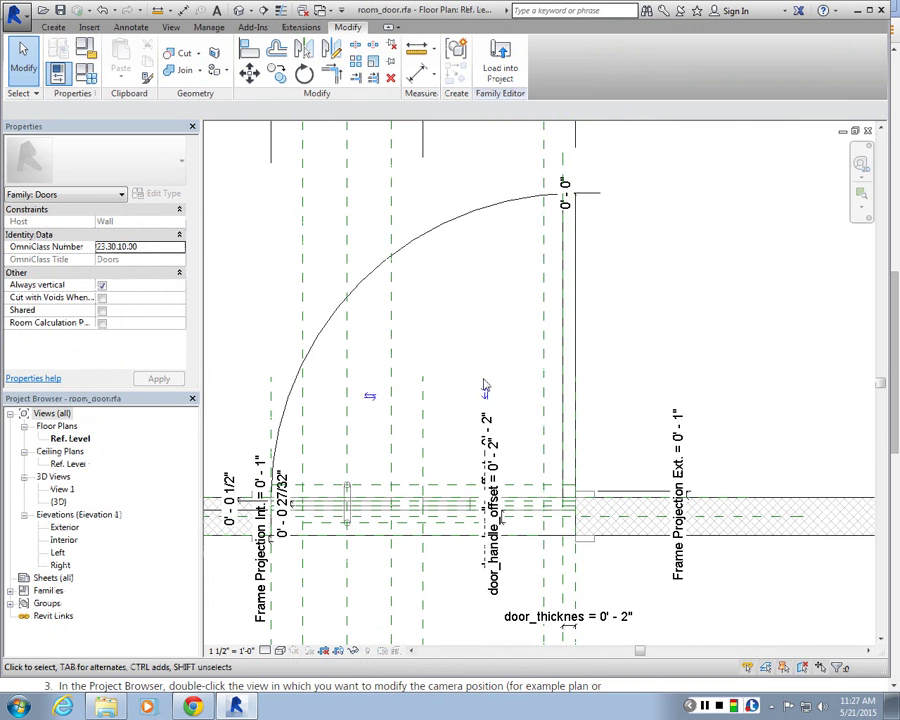
- In the family's {3D} view, turn off the upper horizontal handle bracket's visibility in Plan/RCP
{"action": "double_click", "coordinate": [59, 501]}
{"action": "scroll", "coordinate": [378, 317], "scroll_direction": "down", "scroll_amount": 3}
{"action": "scroll", "coordinate": [398, 175], "scroll_direction": "up", "scroll_amount": 4}
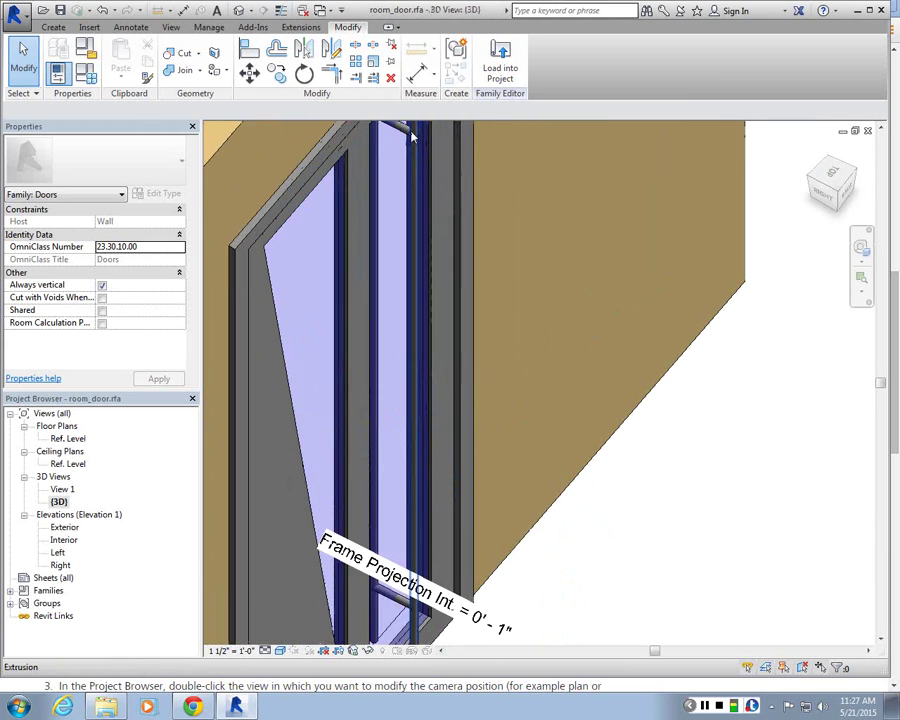
{"action": "left_click", "coordinate": [398, 176]}
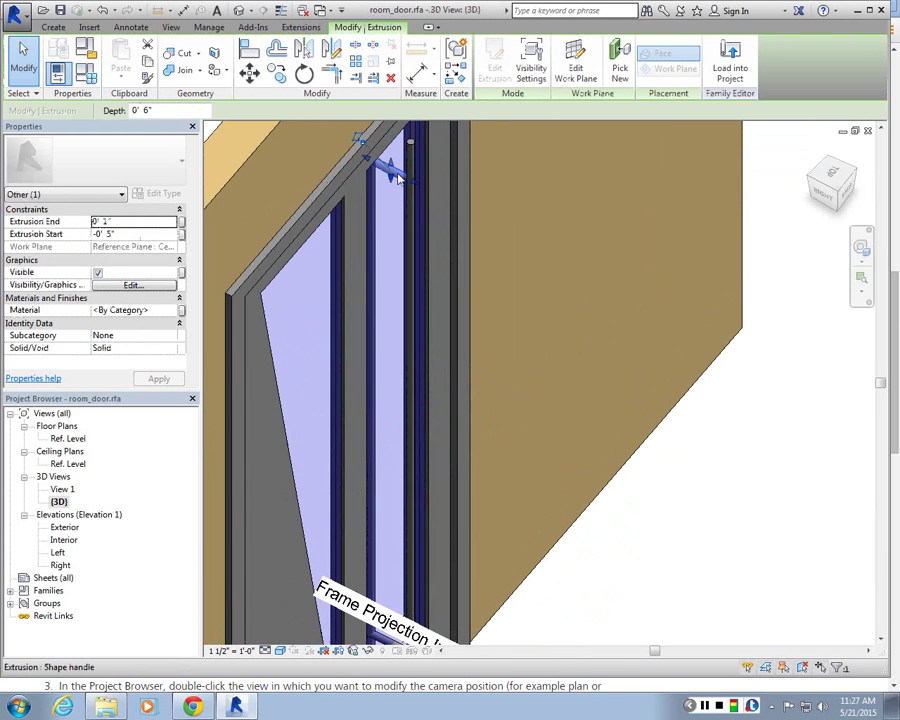
{"action": "left_click", "coordinate": [121, 287]}
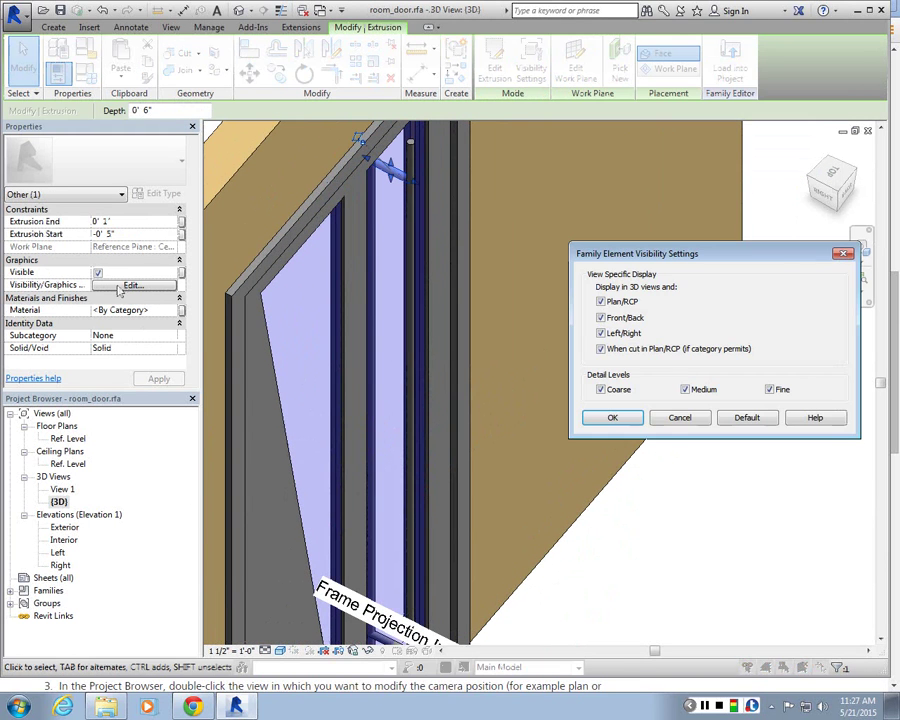
{"action": "left_click", "coordinate": [611, 305]}
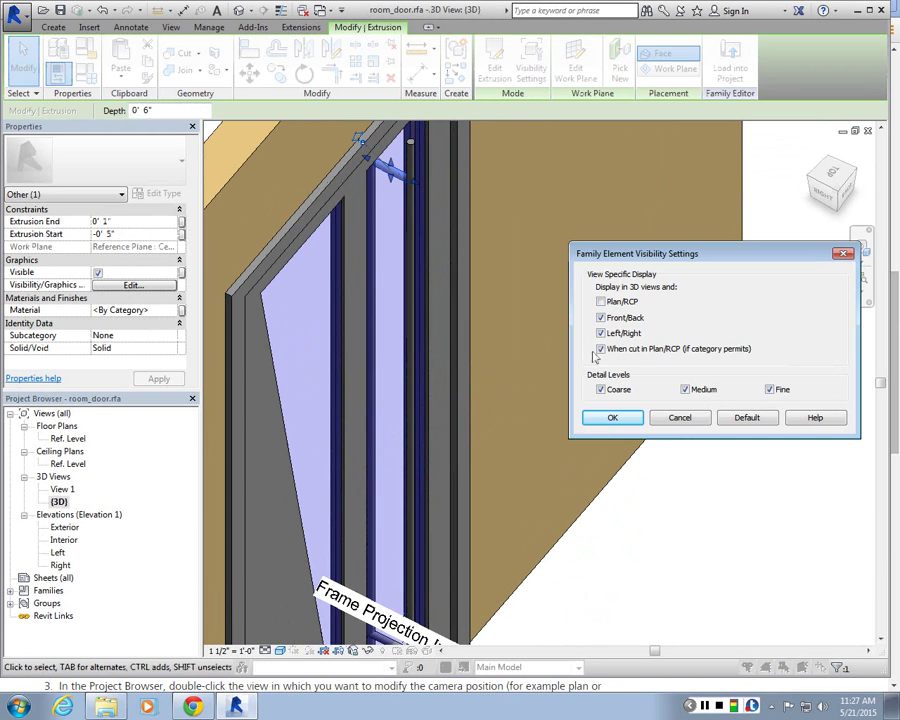
{"action": "left_click", "coordinate": [613, 417]}
{"action": "left_click", "coordinate": [709, 550]}
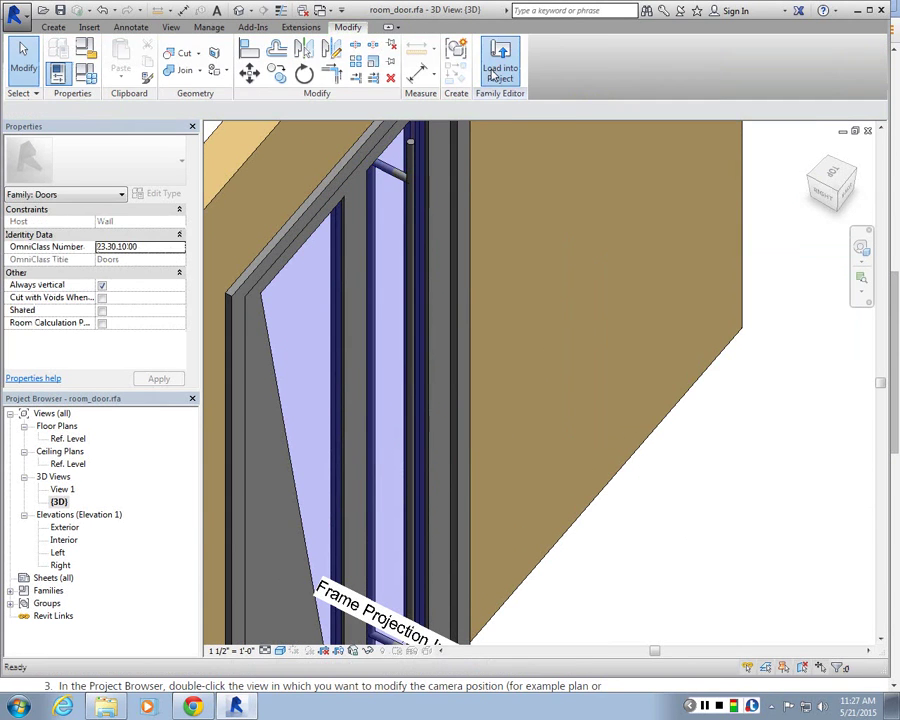
- Reload the room_door family into the hotel project and open the project's 3D View 1
{"action": "left_click", "coordinate": [497, 58]}
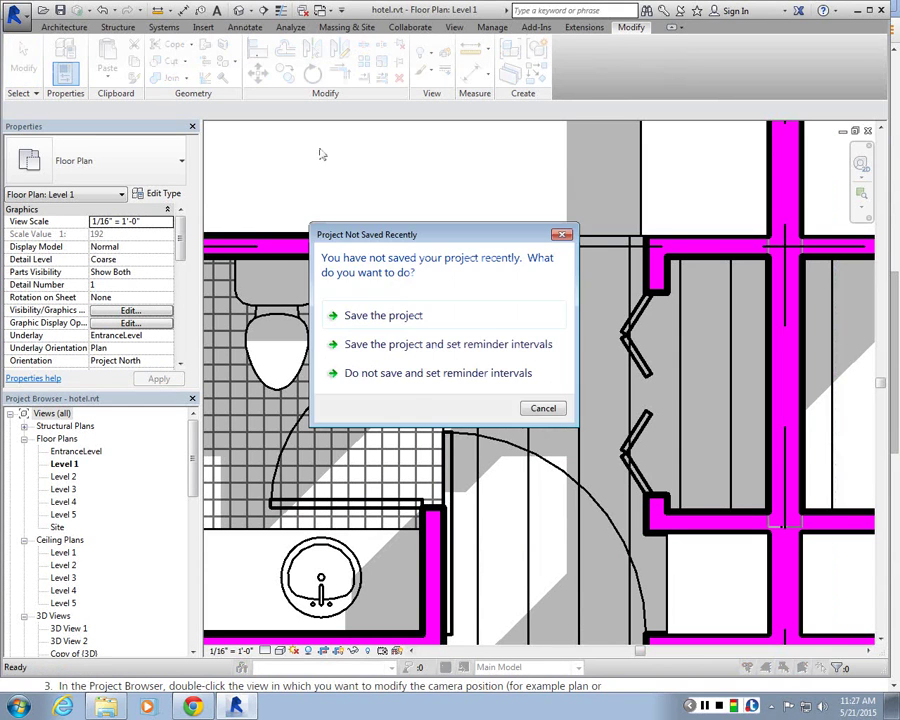
{"action": "left_click", "coordinate": [537, 406]}
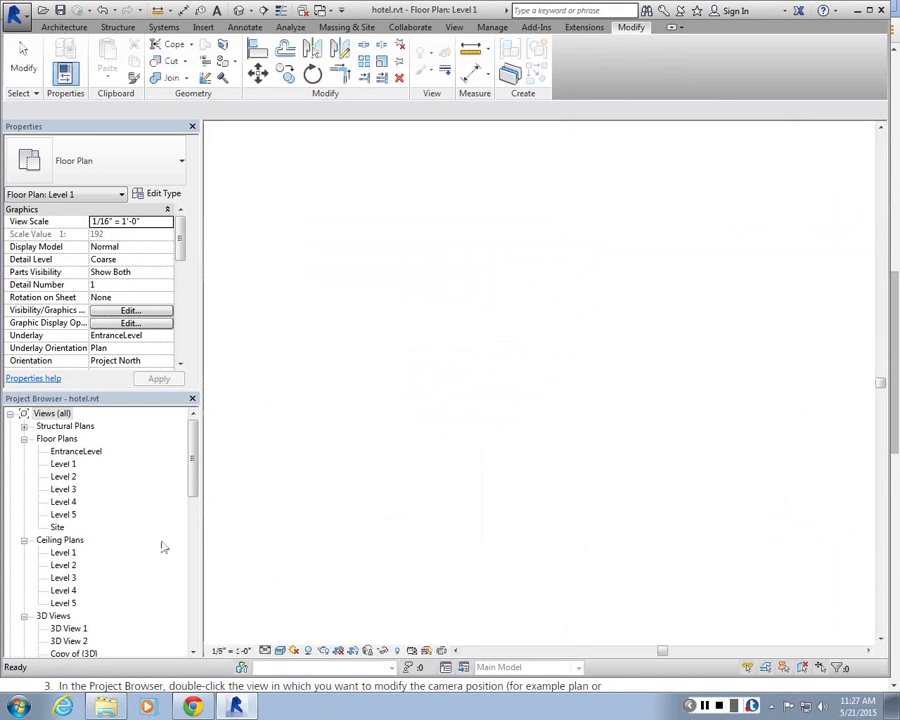
{"action": "double_click", "coordinate": [70, 629]}
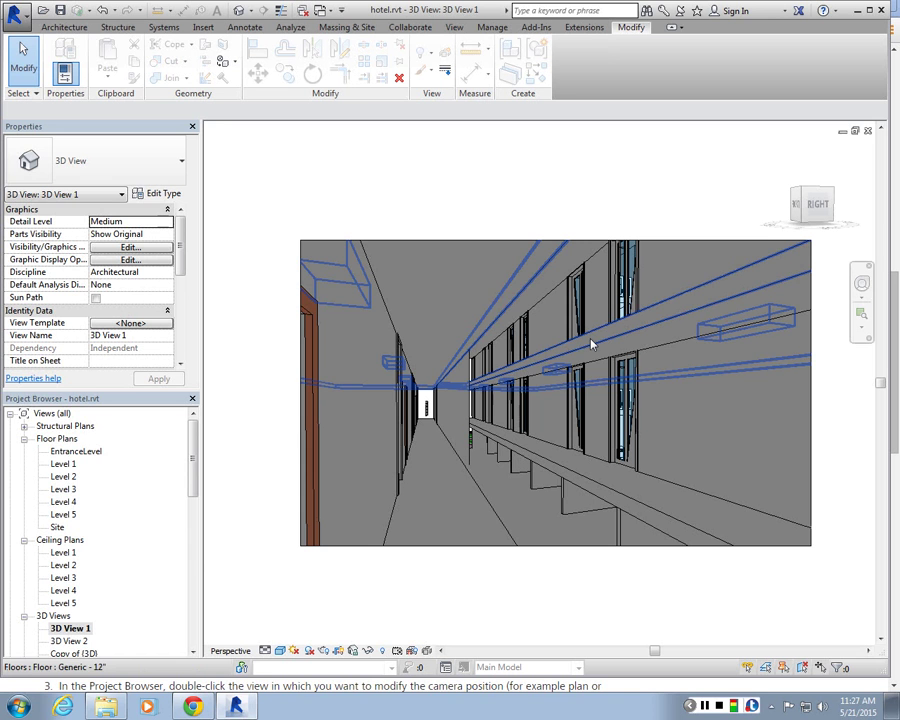
{"action": "scroll", "coordinate": [197, 499], "scroll_direction": "down", "scroll_amount": 3}
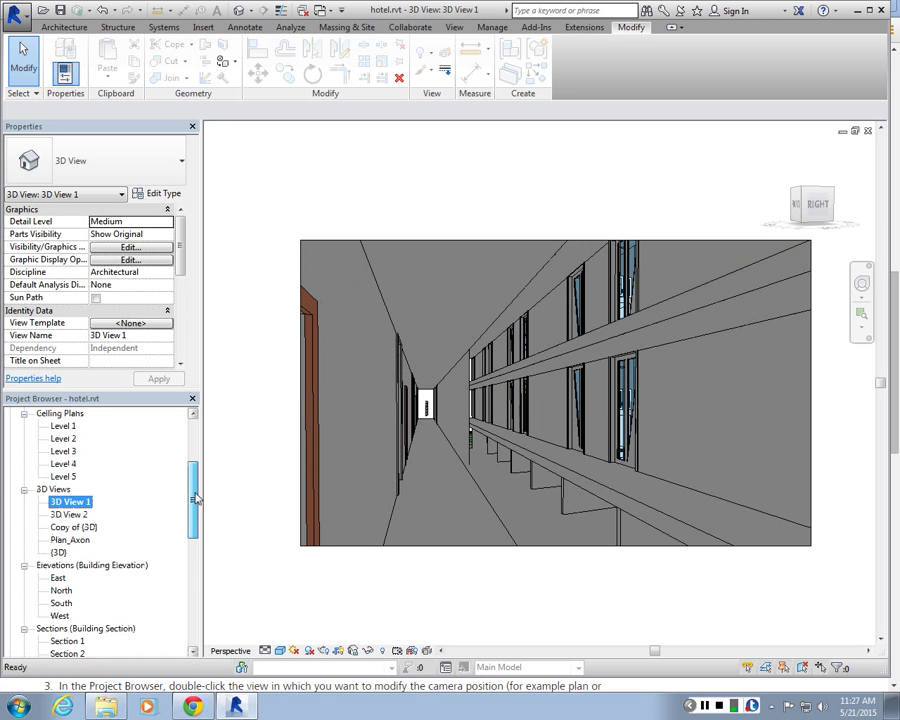
- View building Section 1, then open the Level 1 floor plan
{"action": "scroll", "coordinate": [197, 499], "scroll_direction": "down", "scroll_amount": 3}
{"action": "double_click", "coordinate": [68, 565]}
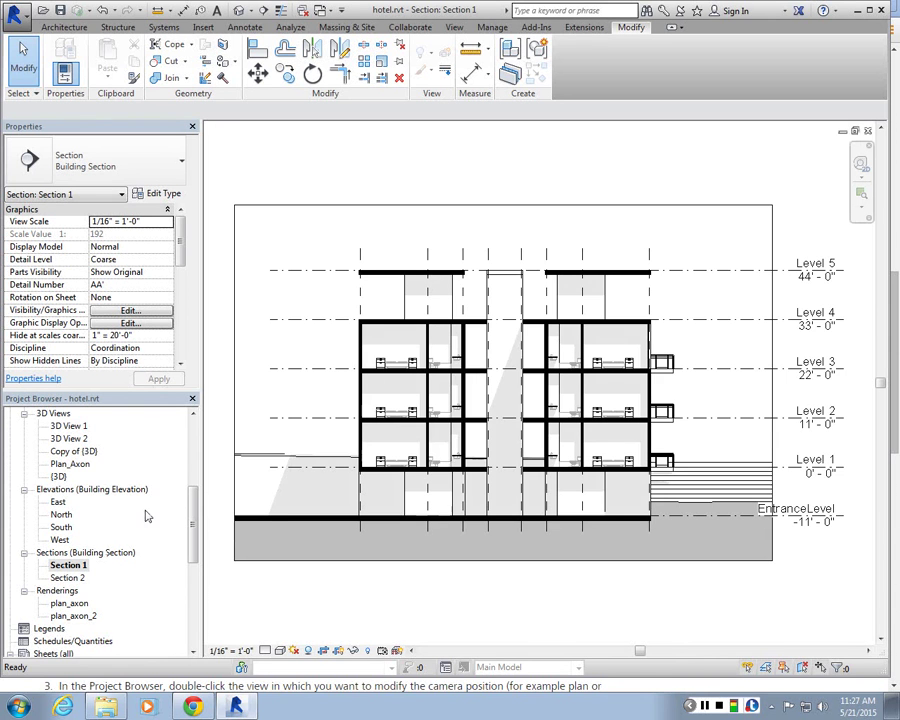
{"action": "scroll", "coordinate": [176, 474], "scroll_direction": "up", "scroll_amount": 6}
{"action": "left_click", "coordinate": [58, 464]}
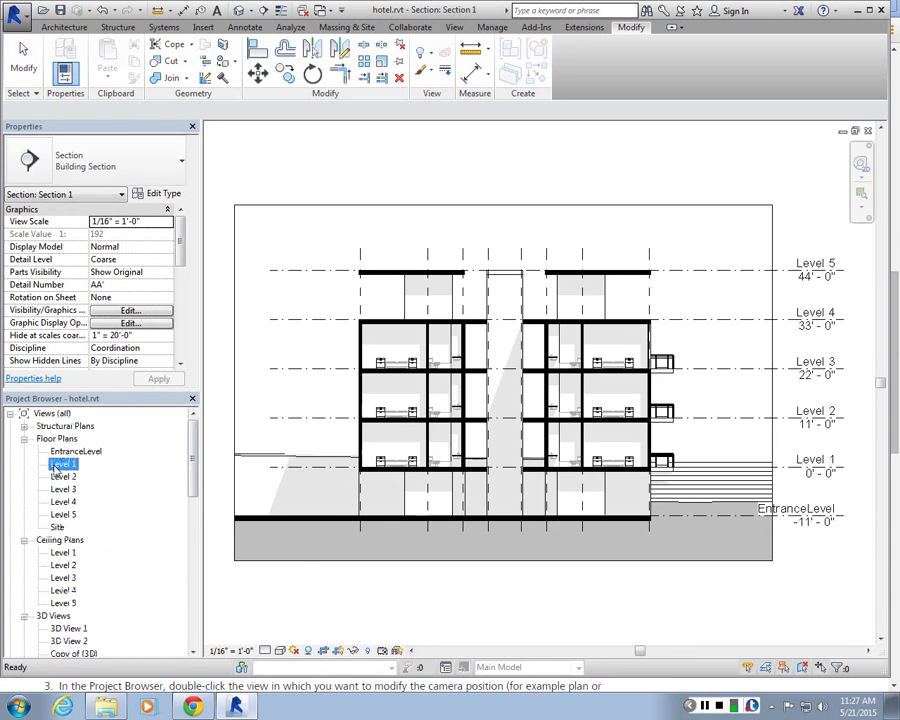
{"action": "double_click", "coordinate": [60, 465]}
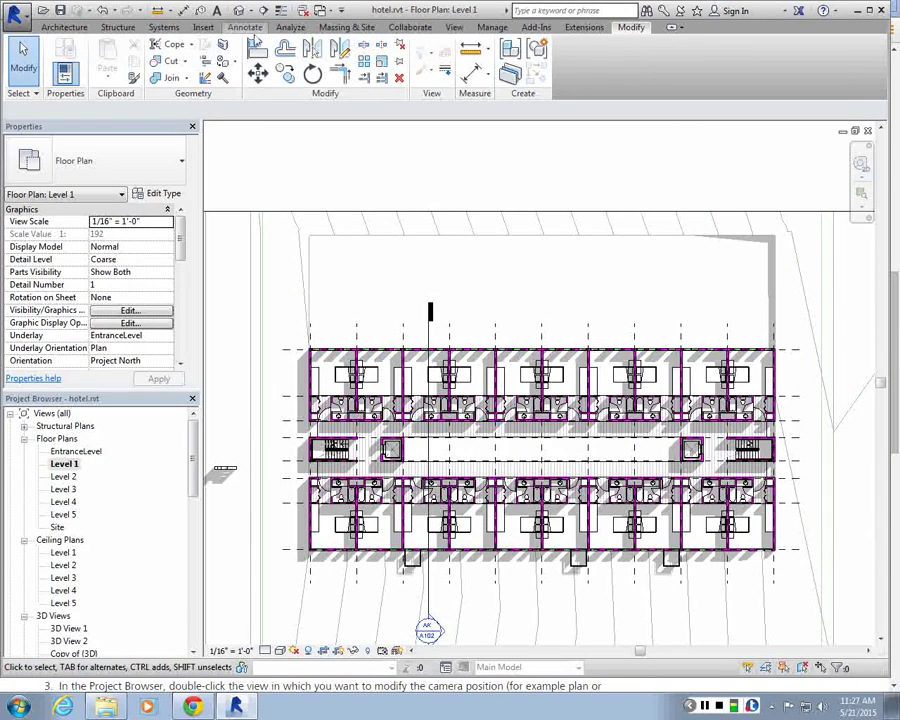
- Draw a horizontal building section lengthwise through the central corridor, extending past both stairs, and flip it to face the upper row of rooms
{"action": "left_click", "coordinate": [455, 27]}
{"action": "left_click", "coordinate": [474, 70]}
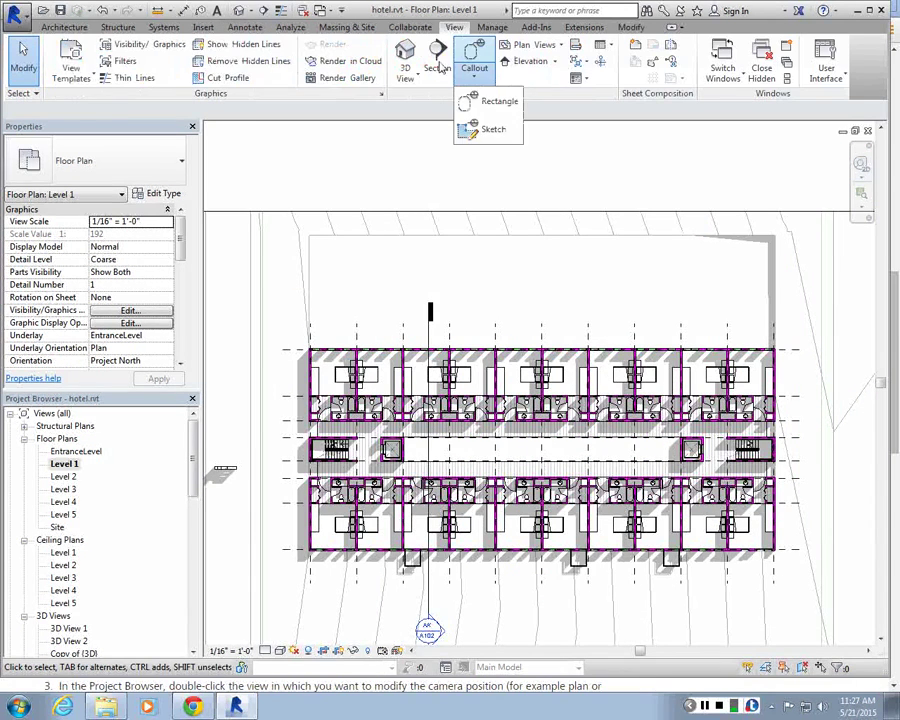
{"action": "left_click", "coordinate": [437, 55]}
{"action": "scroll", "coordinate": [786, 460], "scroll_direction": "up", "scroll_amount": 4}
{"action": "left_click", "coordinate": [806, 458]}
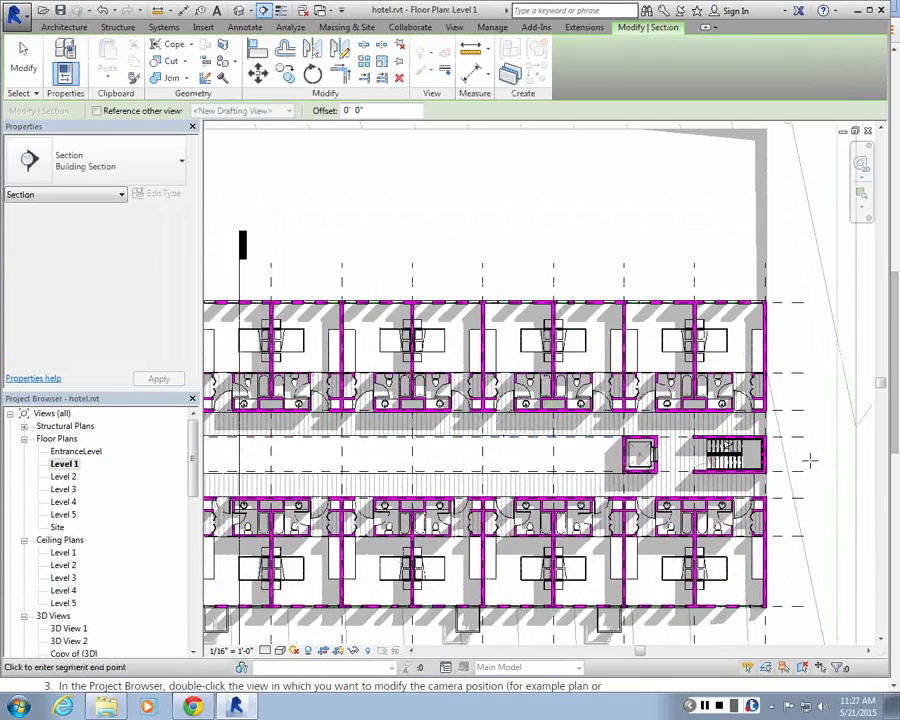
{"action": "scroll", "coordinate": [772, 466], "scroll_direction": "down", "scroll_amount": 5}
{"action": "scroll", "coordinate": [430, 470], "scroll_direction": "up", "scroll_amount": 3}
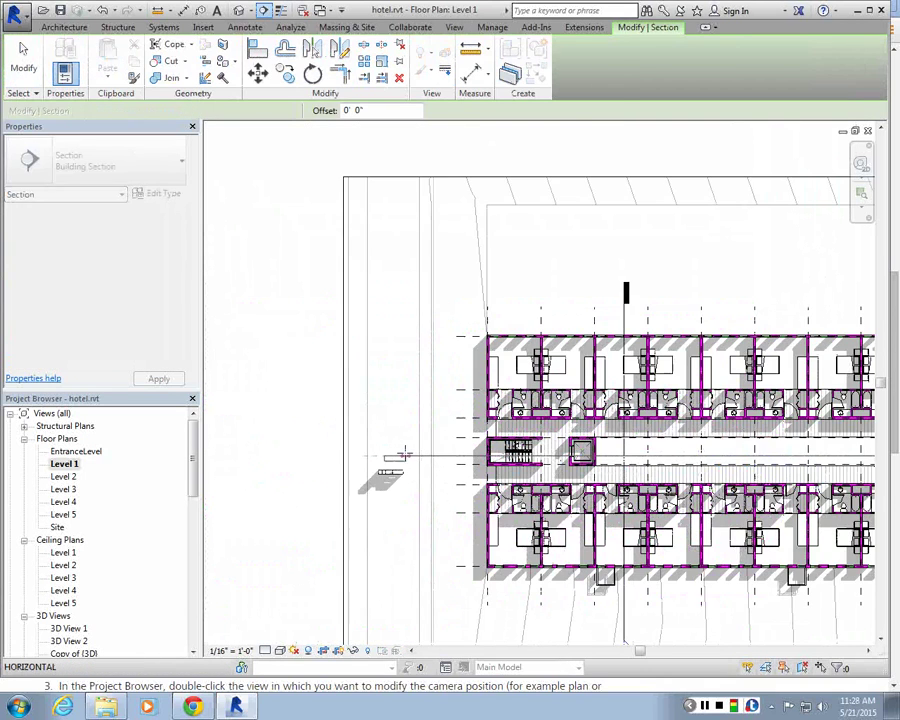
{"action": "left_click", "coordinate": [395, 458]}
{"action": "scroll", "coordinate": [395, 458], "scroll_direction": "down", "scroll_amount": 4}
{"action": "scroll", "coordinate": [640, 420], "scroll_direction": "up", "scroll_amount": 5}
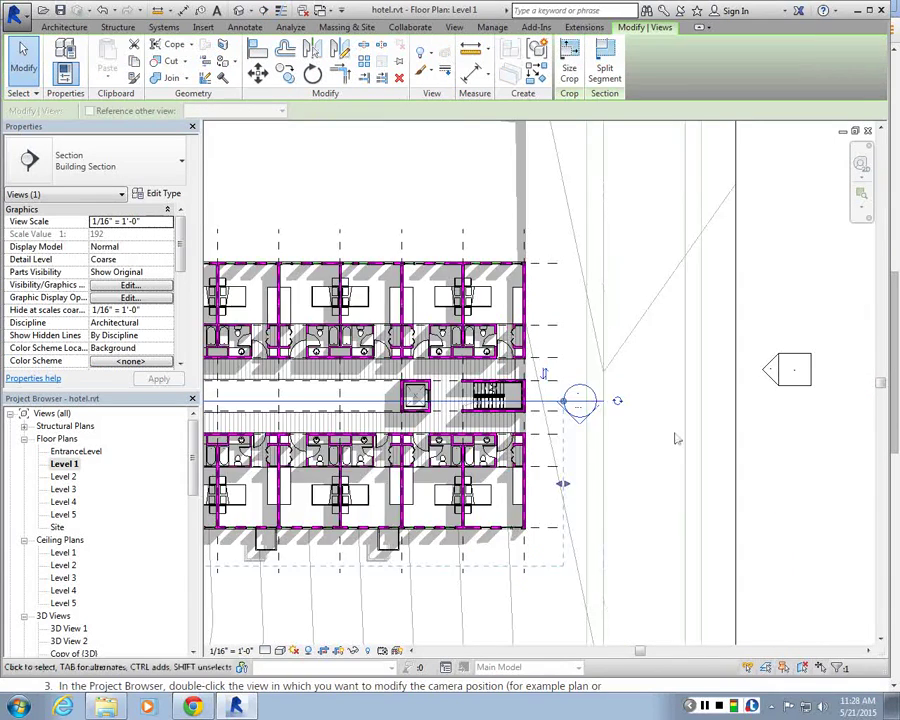
{"action": "scroll", "coordinate": [725, 408], "scroll_direction": "down", "scroll_amount": 4}
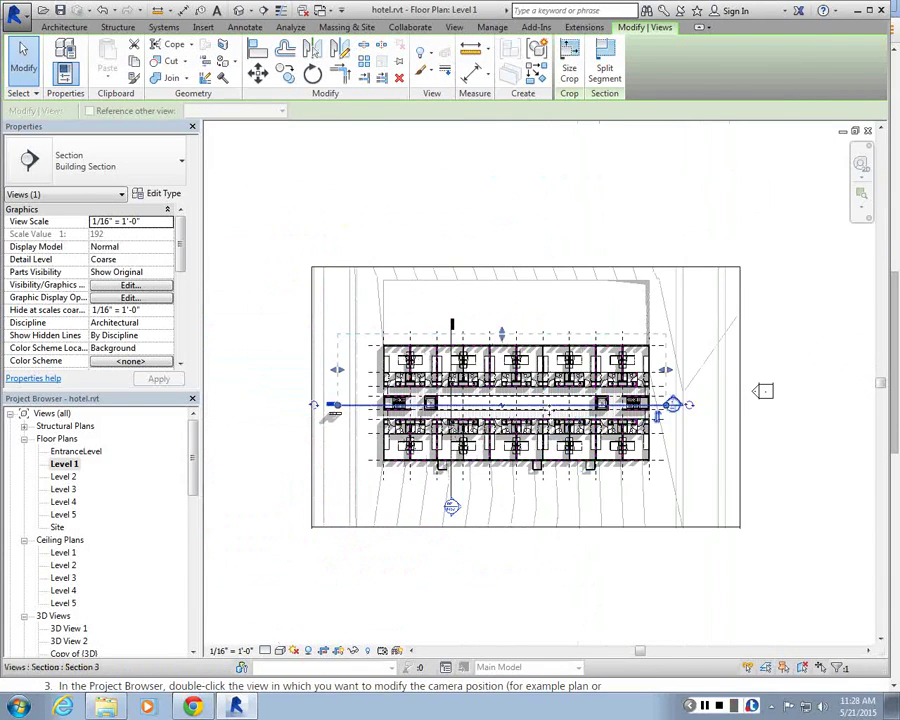
{"action": "scroll", "coordinate": [547, 409], "scroll_direction": "up", "scroll_amount": 2}
{"action": "scroll", "coordinate": [193, 460], "scroll_direction": "down", "scroll_amount": 5}
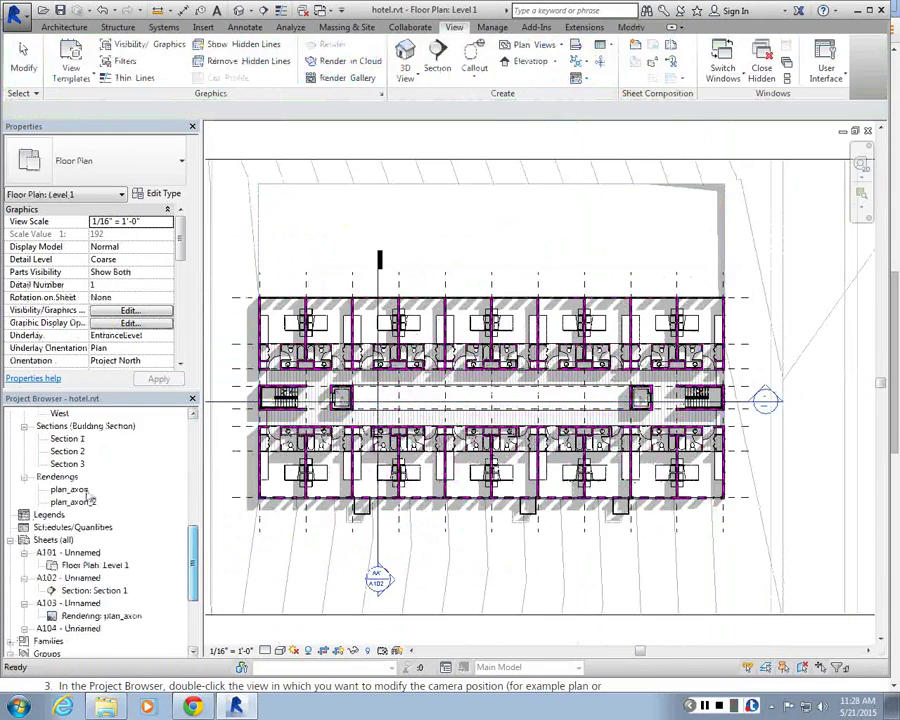
- Open Section 3 and examine how the room doors and their dashed swing lines display
{"action": "double_click", "coordinate": [68, 464]}
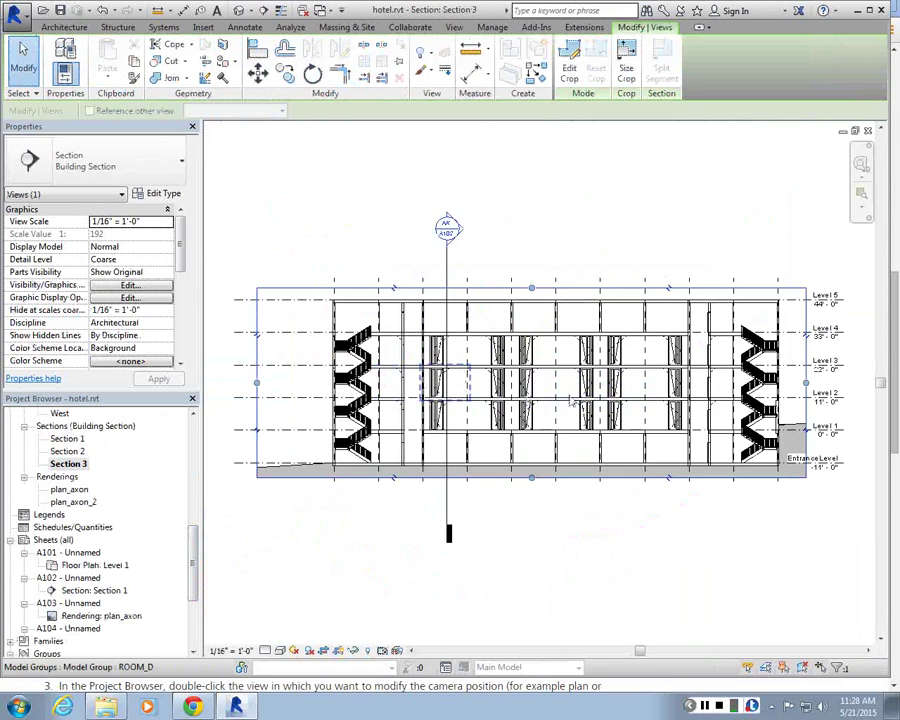
{"action": "scroll", "coordinate": [500, 485], "scroll_direction": "up", "scroll_amount": 5}
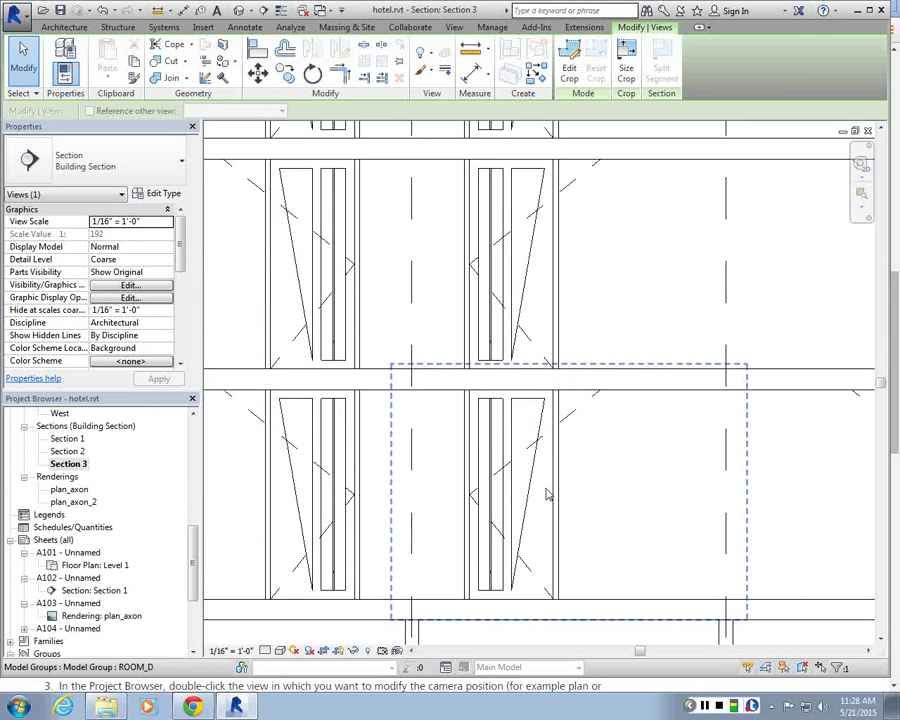
{"action": "scroll", "coordinate": [547, 493], "scroll_direction": "up", "scroll_amount": 2}
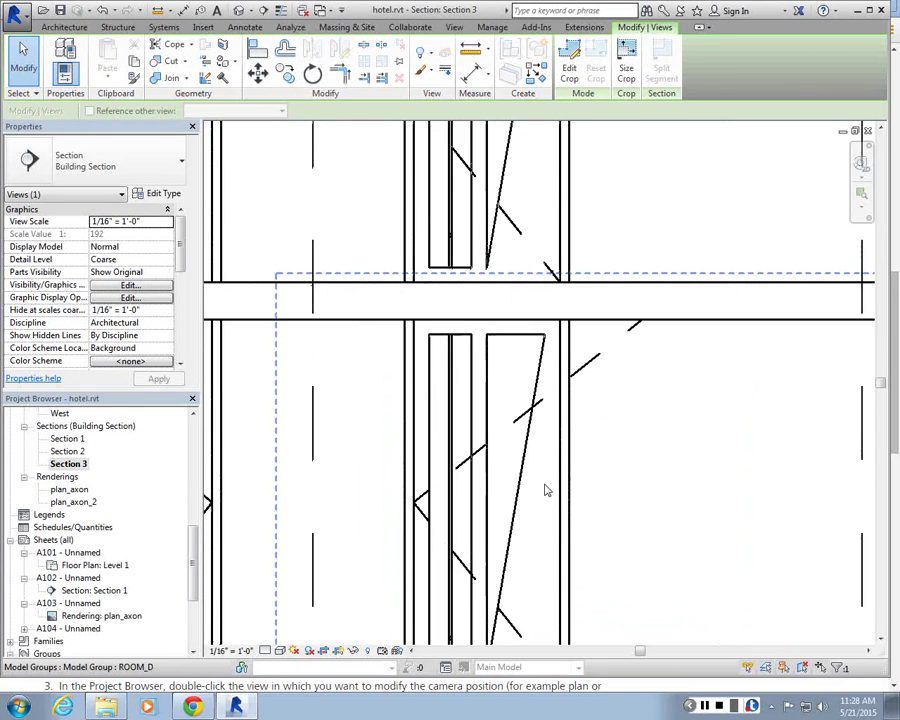
{"action": "scroll", "coordinate": [475, 249], "scroll_direction": "down", "scroll_amount": 3}
{"action": "scroll", "coordinate": [391, 385], "scroll_direction": "up", "scroll_amount": 3}
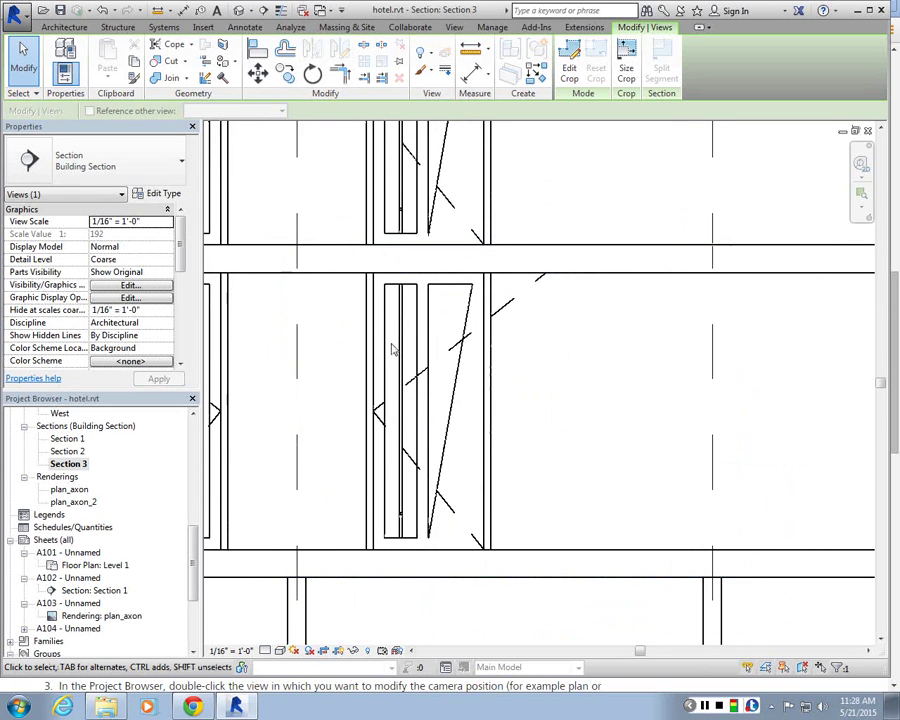
{"action": "scroll", "coordinate": [518, 337], "scroll_direction": "down", "scroll_amount": 4}
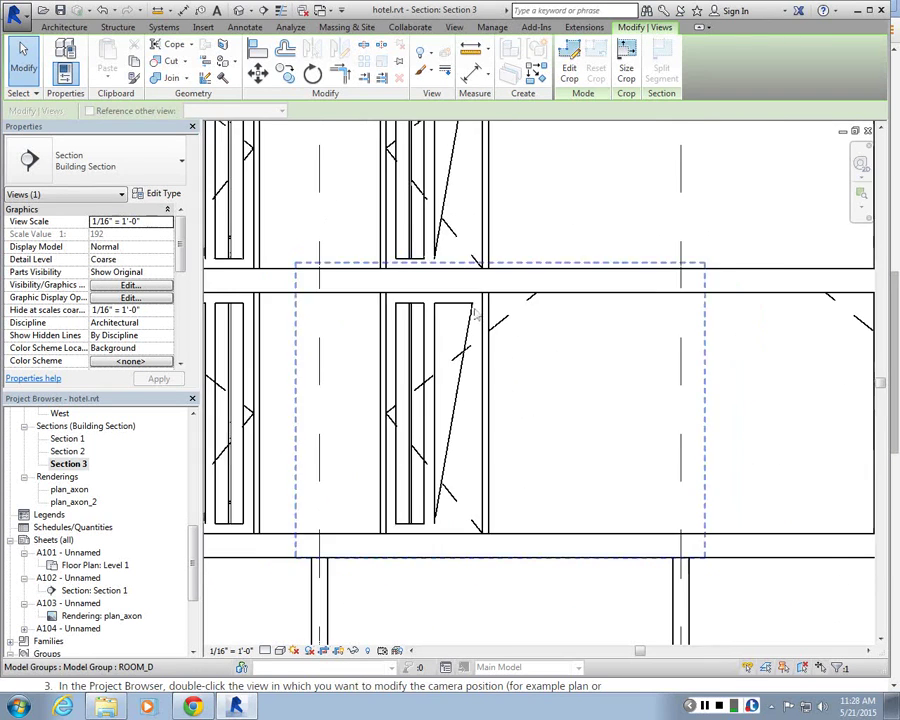
{"action": "key", "text": "Escape"}
{"action": "scroll", "coordinate": [610, 359], "scroll_direction": "up", "scroll_amount": 3}
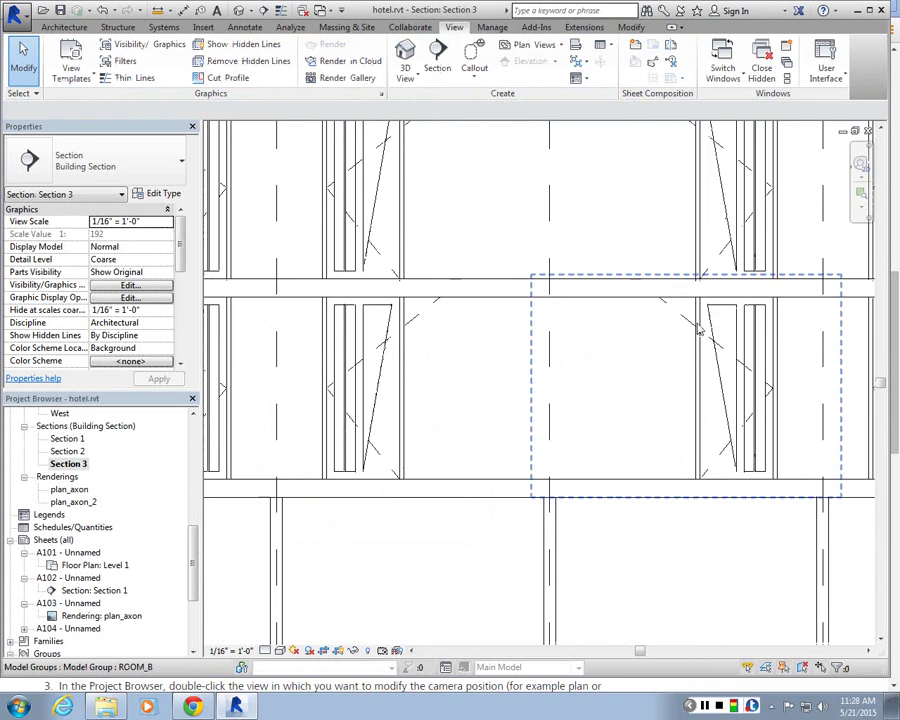
{"action": "left_click", "coordinate": [700, 333]}
{"action": "key", "text": "Escape"}
{"action": "scroll", "coordinate": [740, 388], "scroll_direction": "up", "scroll_amount": 1}
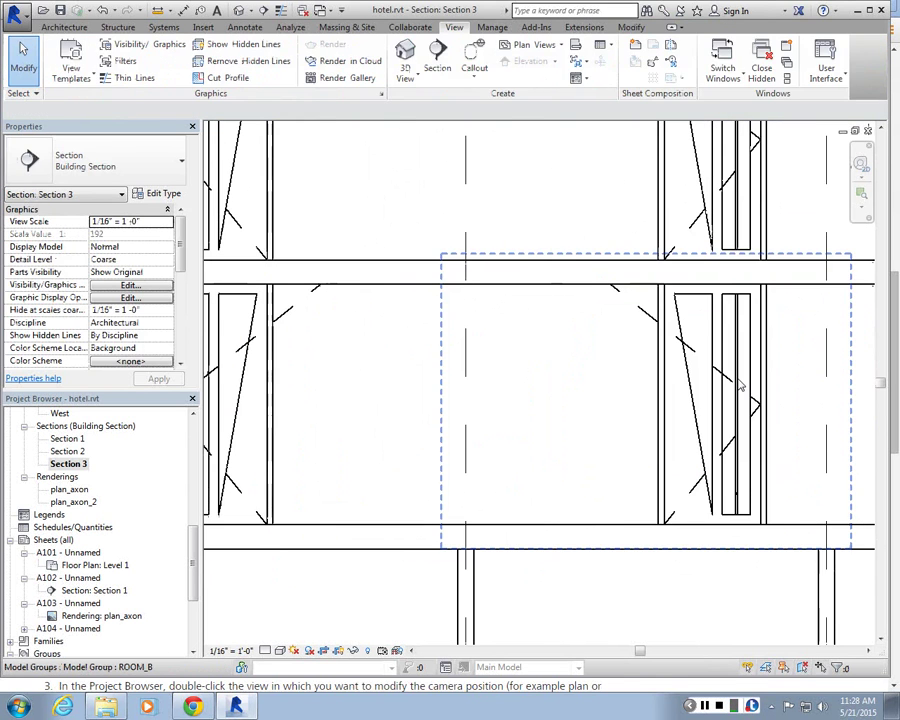
- Open a Level 1 room door's family for editing and display its Interior elevation
{"action": "left_click", "coordinate": [740, 386]}
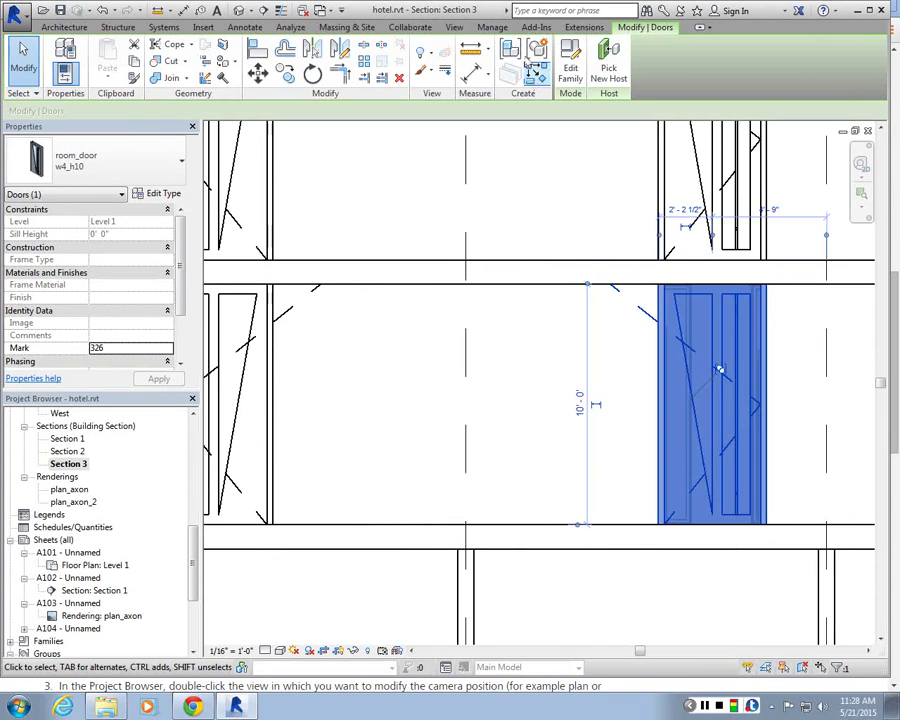
{"action": "double_click", "coordinate": [718, 370]}
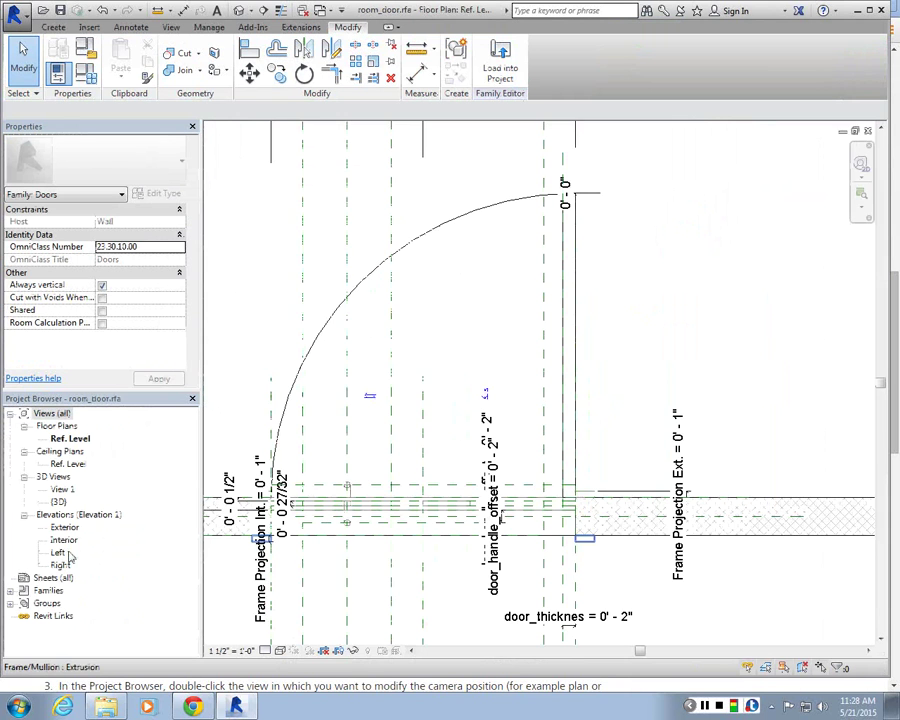
{"action": "double_click", "coordinate": [66, 539]}
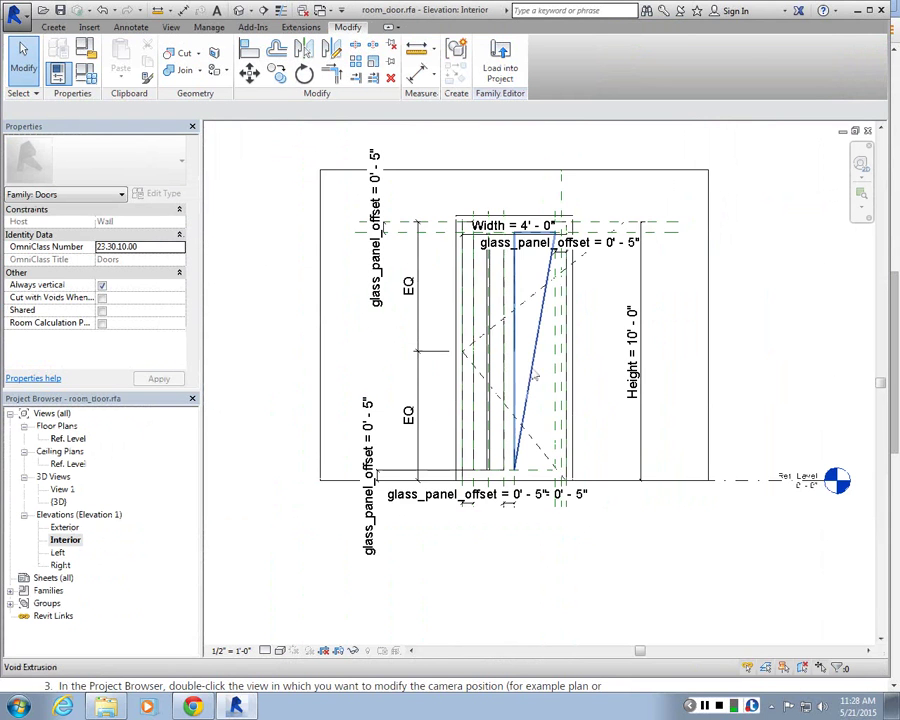
{"action": "scroll", "coordinate": [568, 270], "scroll_direction": "up", "scroll_amount": 3}
{"action": "left_click", "coordinate": [568, 269]}
{"action": "left_click_drag", "start_coordinate": [631, 211], "coordinate": [543, 212]}
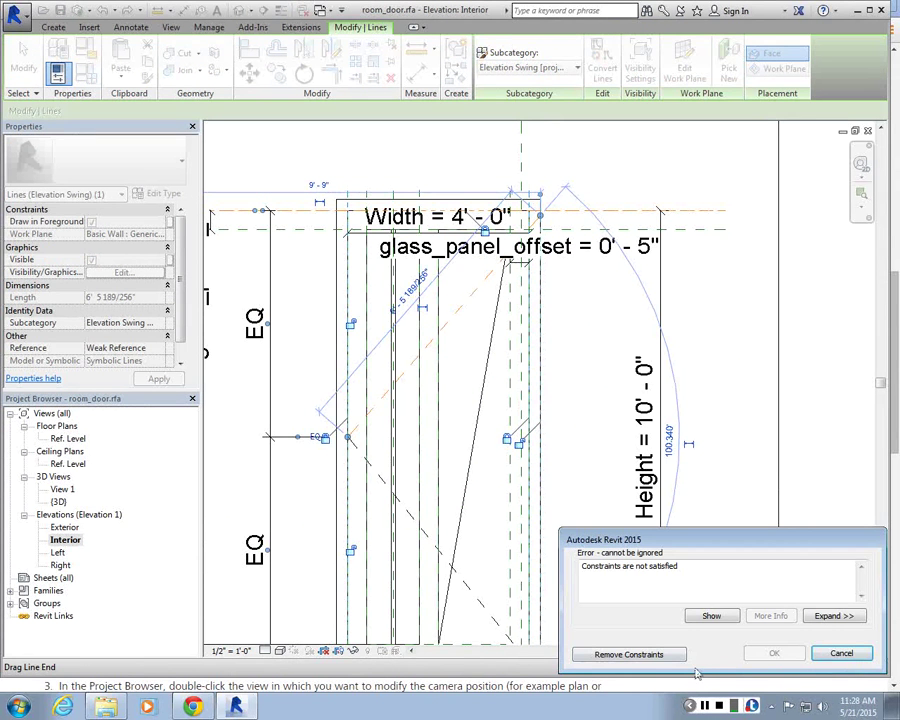
{"action": "left_click", "coordinate": [840, 653]}
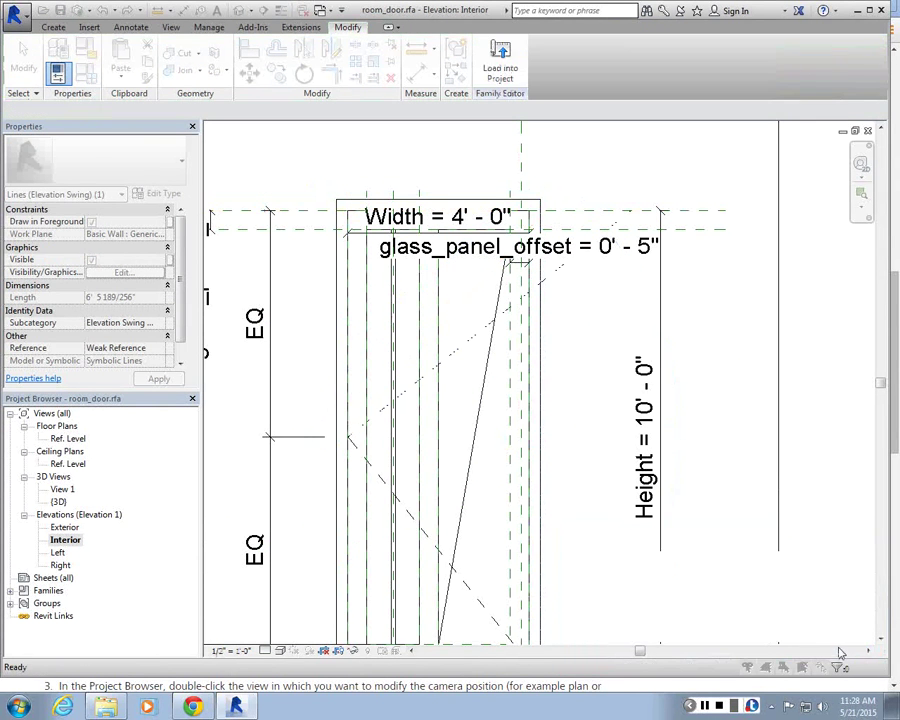
- Move the outer end of the upper dashed elevation swing line onto the door opening's upper hinge-side corner
{"action": "left_click", "coordinate": [633, 211]}
{"action": "left_click_drag", "start_coordinate": [633, 211], "coordinate": [528, 212]}
{"action": "scroll", "coordinate": [528, 212], "scroll_direction": "down", "scroll_amount": 2}
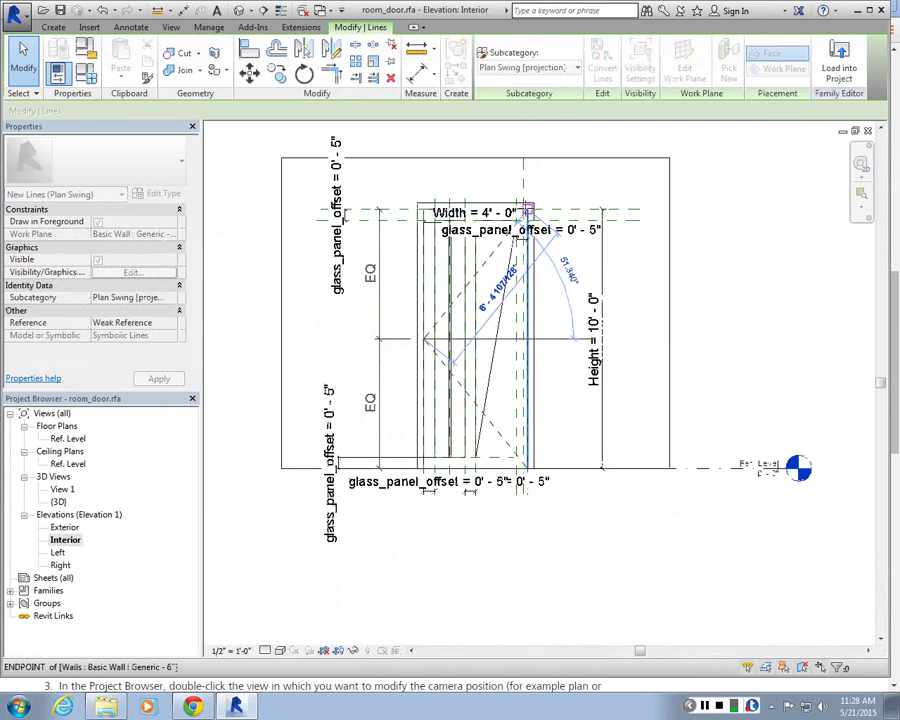
{"action": "scroll", "coordinate": [535, 225], "scroll_direction": "up", "scroll_amount": 3}
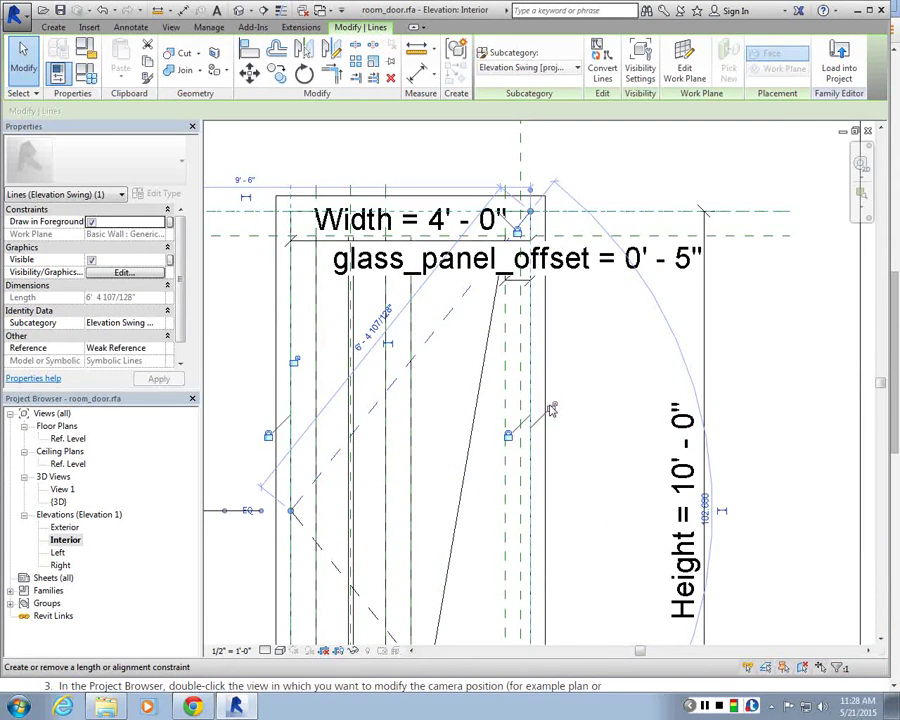
{"action": "key", "text": "Escape"}
- Load the room_door family into the hotel project, overwriting the existing version, and check the doors in Section 3
{"action": "left_click", "coordinate": [500, 78]}
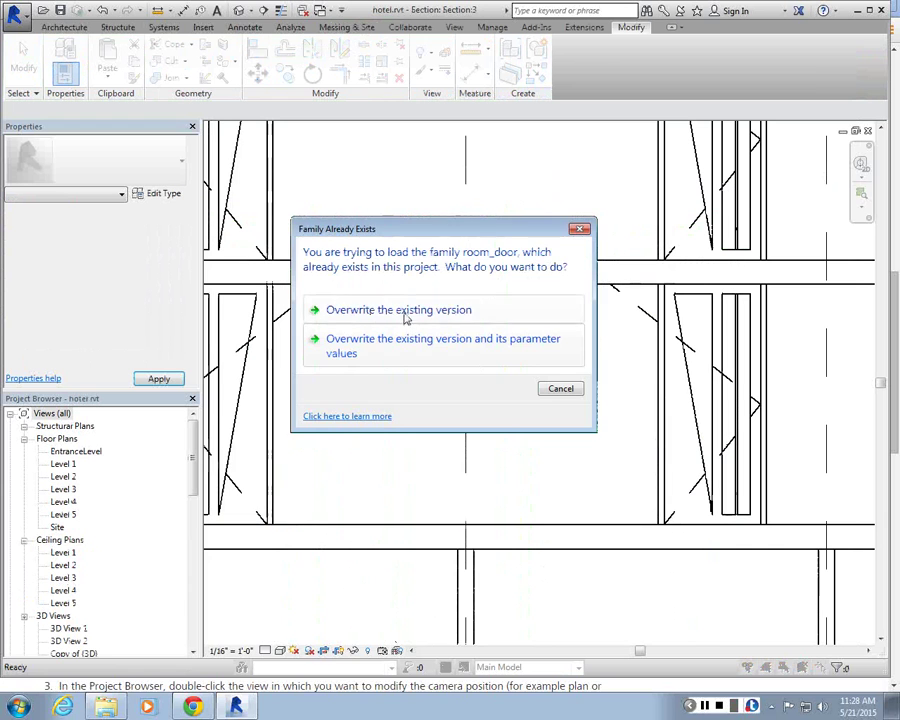
{"action": "left_click", "coordinate": [405, 314]}
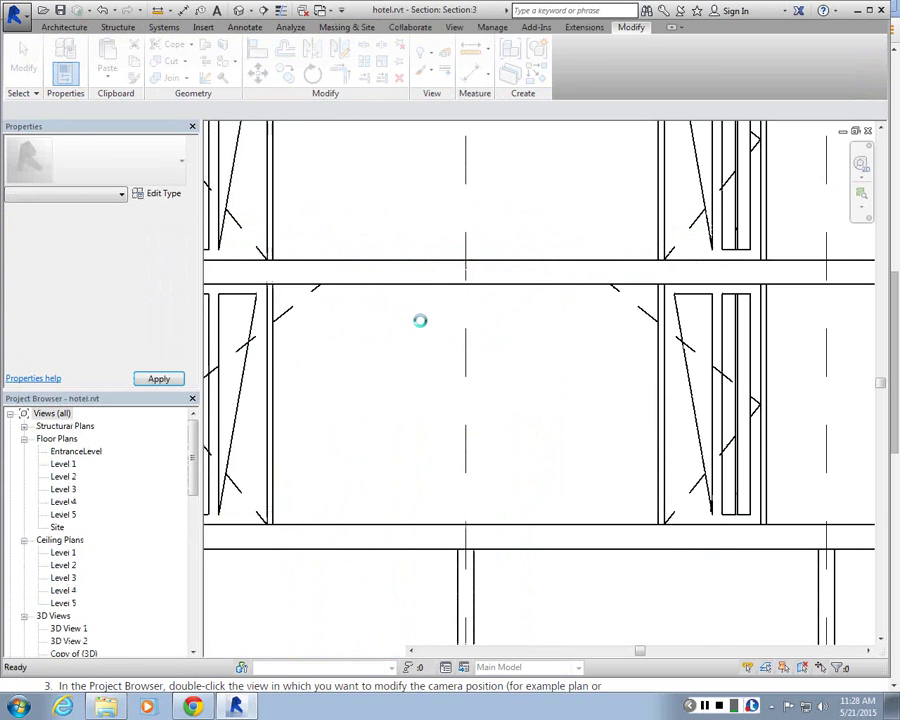
{"action": "scroll", "coordinate": [422, 327], "scroll_direction": "down", "scroll_amount": 4}
{"action": "scroll", "coordinate": [358, 263], "scroll_direction": "up", "scroll_amount": 2}
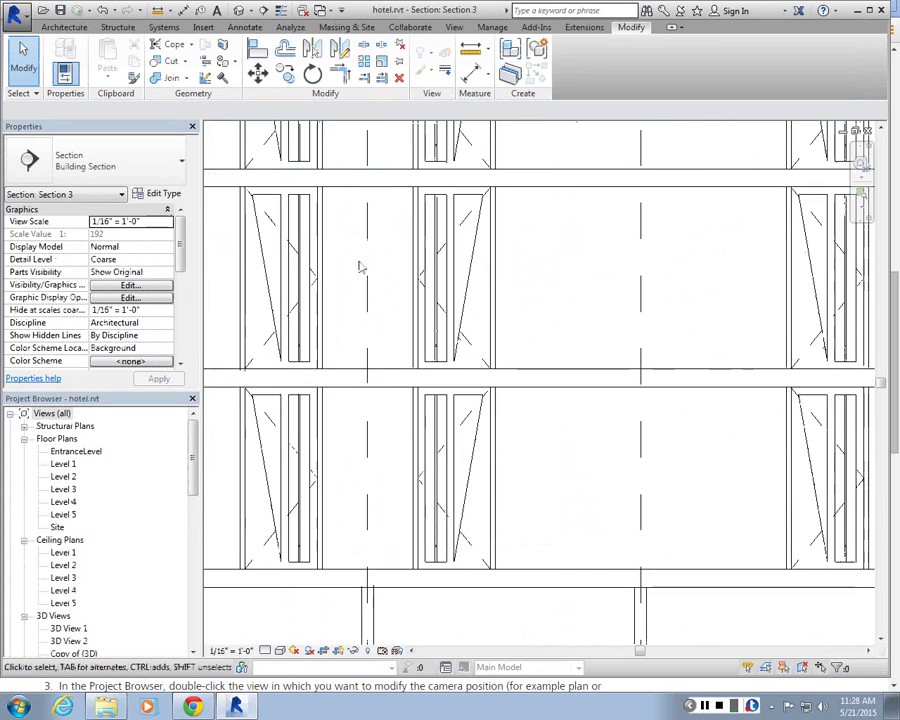
{"action": "scroll", "coordinate": [434, 206], "scroll_direction": "down", "scroll_amount": 4}
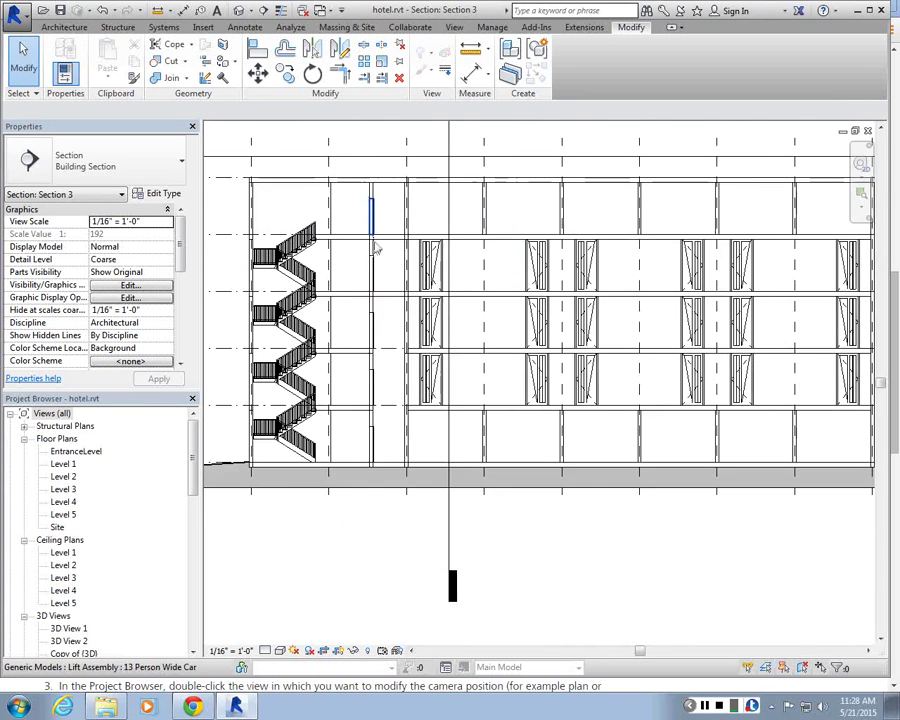
{"action": "scroll", "coordinate": [568, 318], "scroll_direction": "up", "scroll_amount": 2}
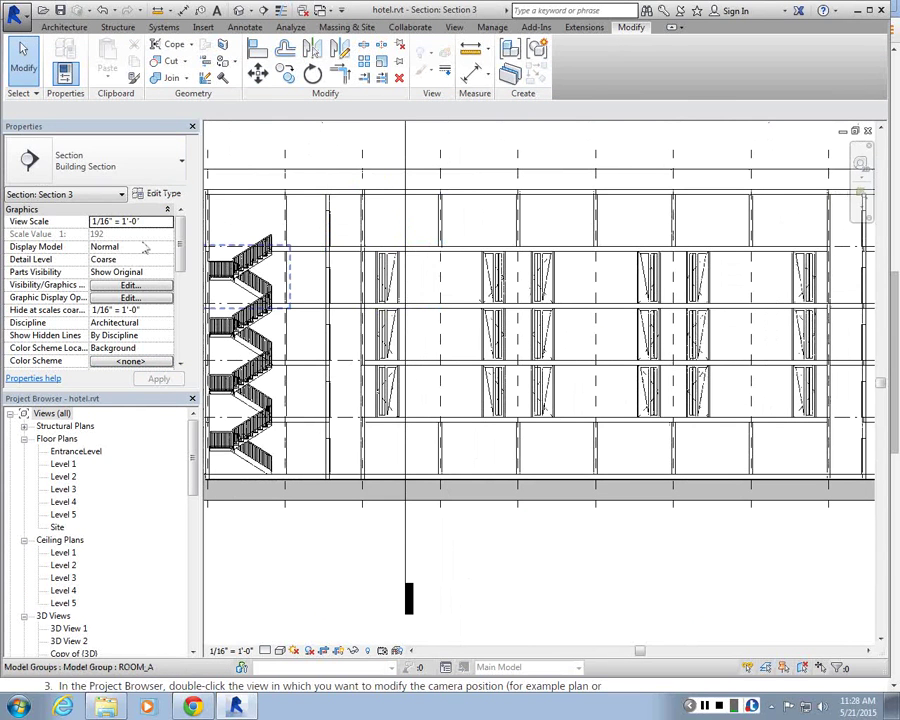
- Turn on Cast Shadows in Section 3's graphic display options
{"action": "left_click", "coordinate": [130, 297]}
{"action": "left_click", "coordinate": [68, 246]}
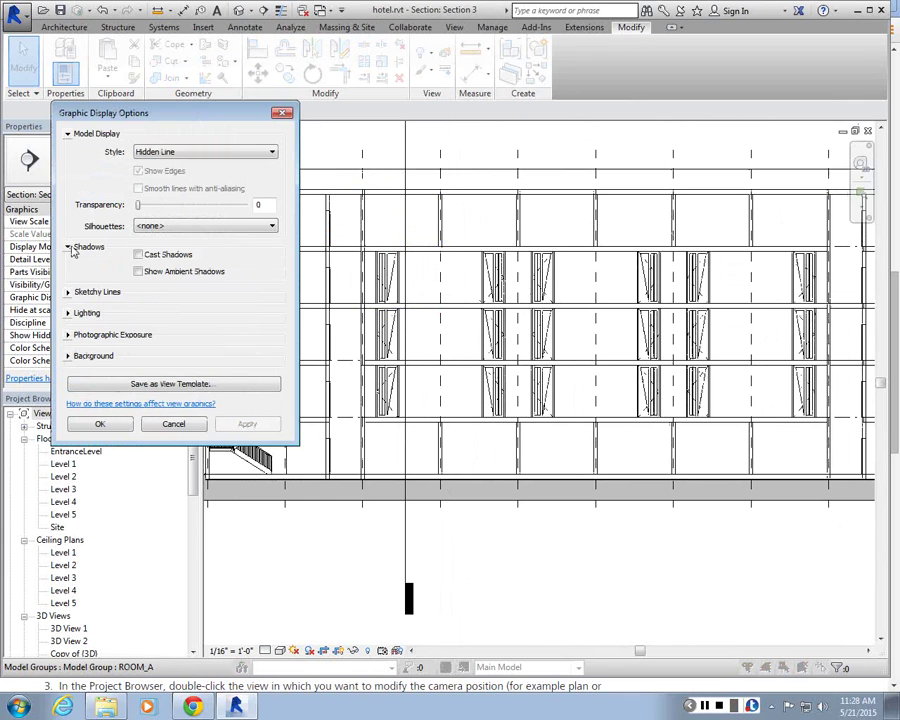
{"action": "left_click", "coordinate": [138, 254]}
{"action": "left_click", "coordinate": [100, 424]}
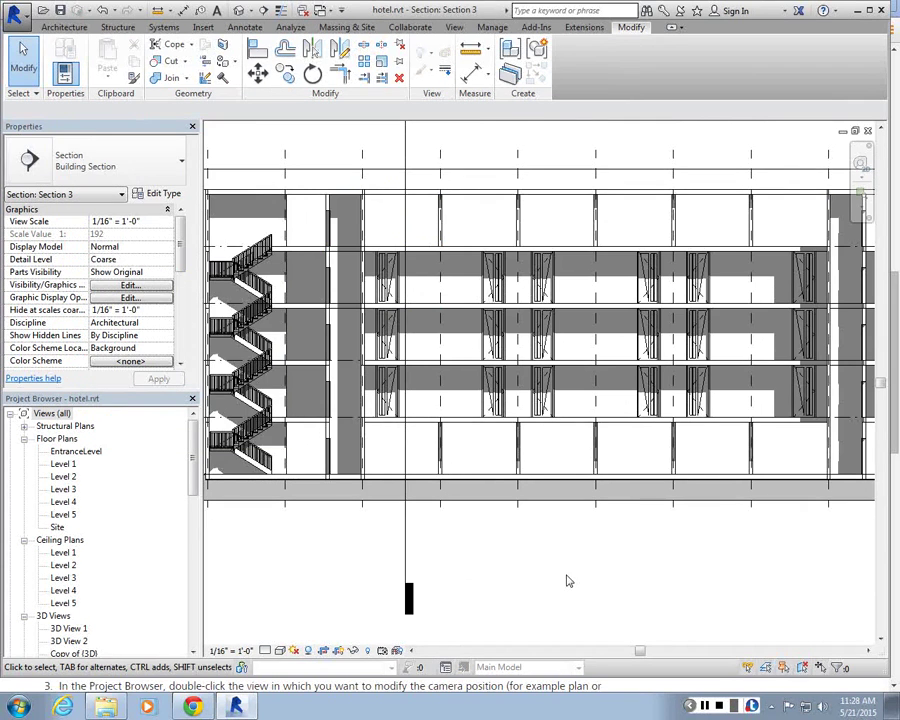
- Inspect the shaded Section 3, select a Level 3 room door inside its group and open its family for editing
{"action": "scroll", "coordinate": [250, 420], "scroll_direction": "down", "scroll_amount": 2}
{"action": "scroll", "coordinate": [546, 336], "scroll_direction": "up", "scroll_amount": 4}
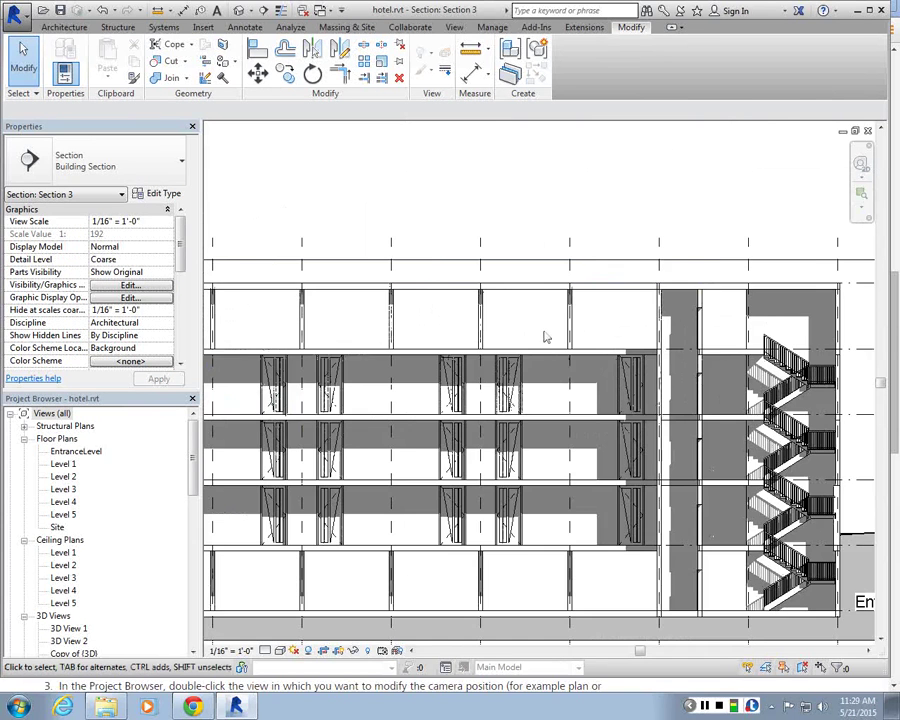
{"action": "scroll", "coordinate": [546, 336], "scroll_direction": "down", "scroll_amount": 1}
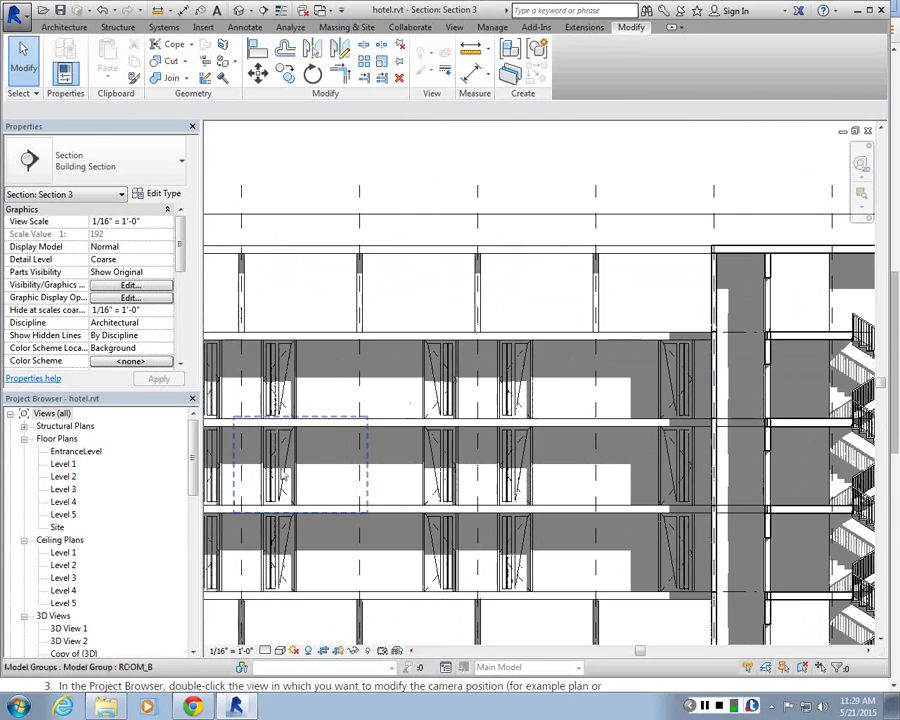
{"action": "key", "text": "Tab"}
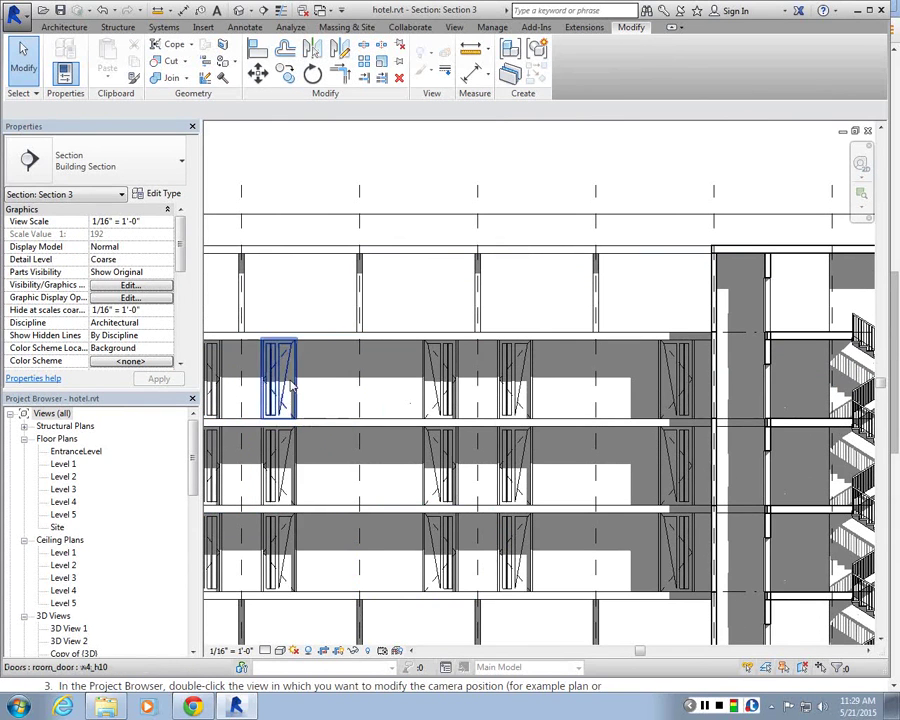
{"action": "left_click", "coordinate": [293, 388]}
{"action": "left_click", "coordinate": [573, 56]}
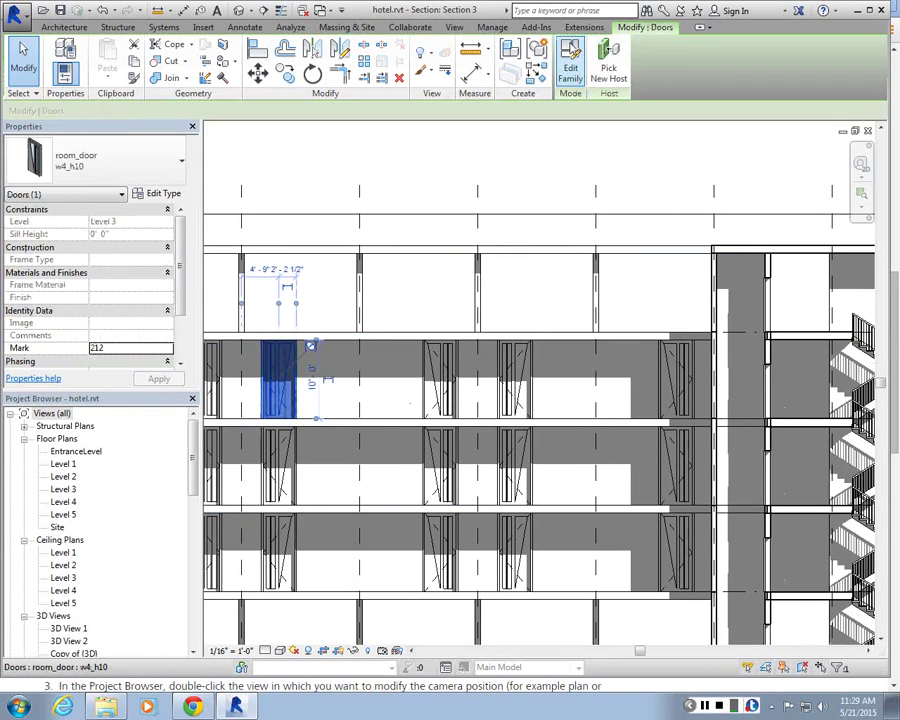
{"action": "scroll", "coordinate": [452, 362], "scroll_direction": "up", "scroll_amount": 2}
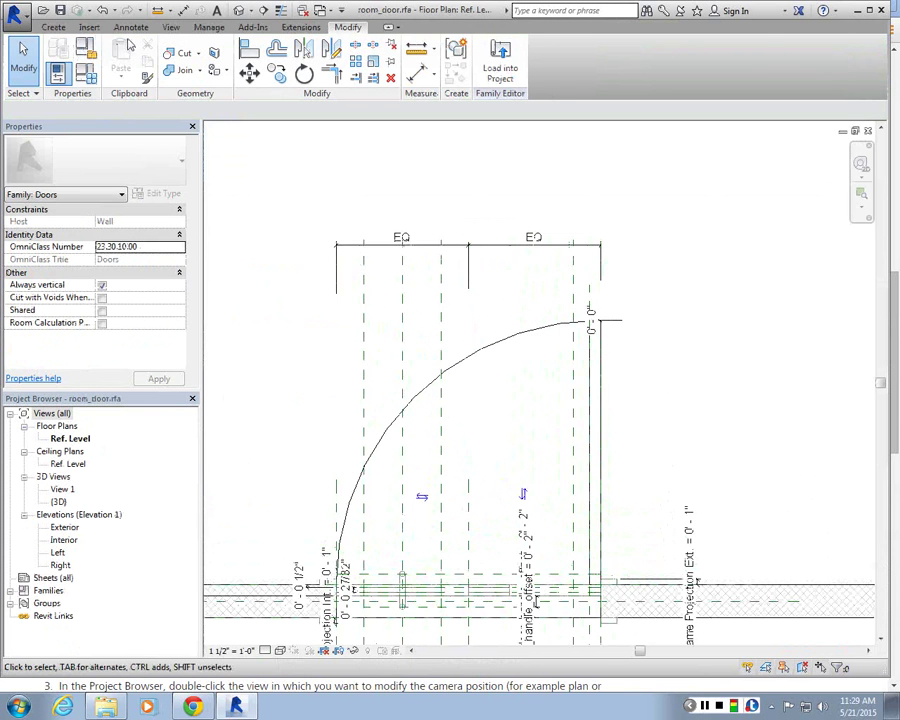
{"action": "left_click", "coordinate": [131, 27]}
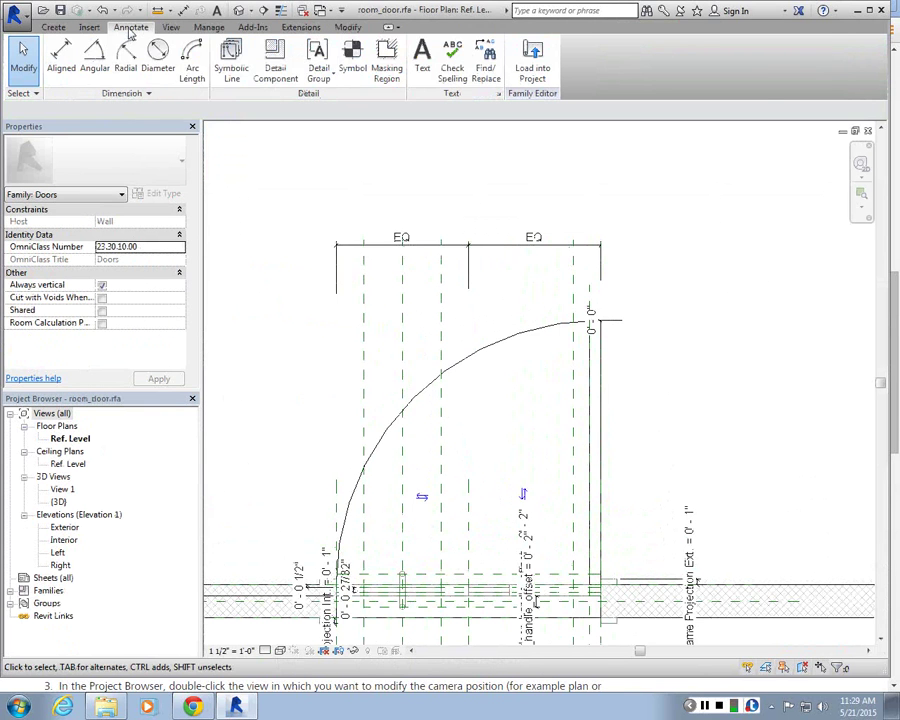
{"action": "left_click", "coordinate": [238, 83]}
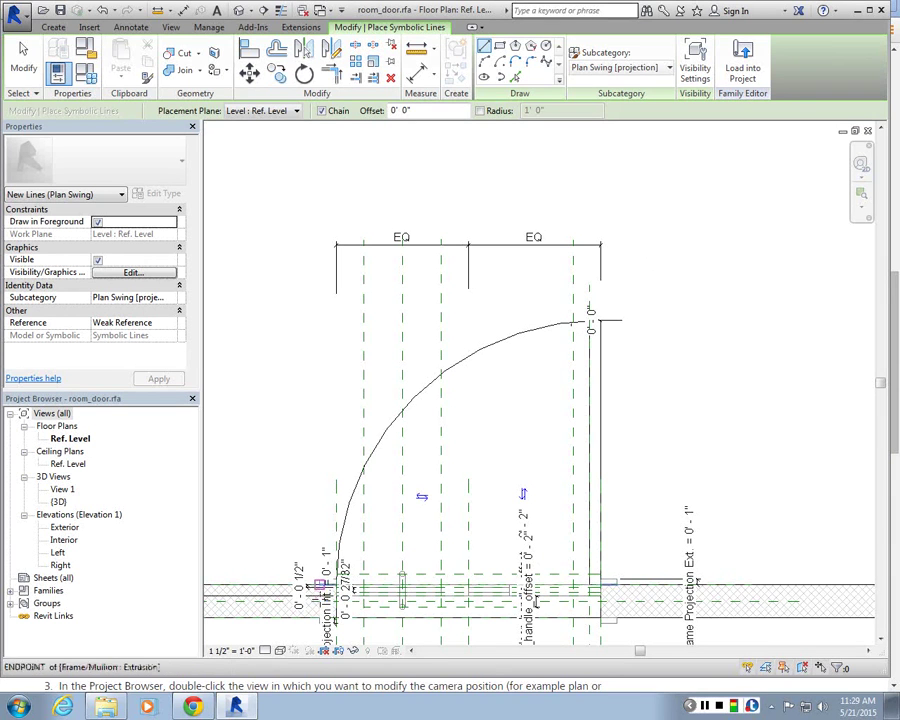
{"action": "key", "text": "Escape"}
{"action": "key", "text": "Escape"}
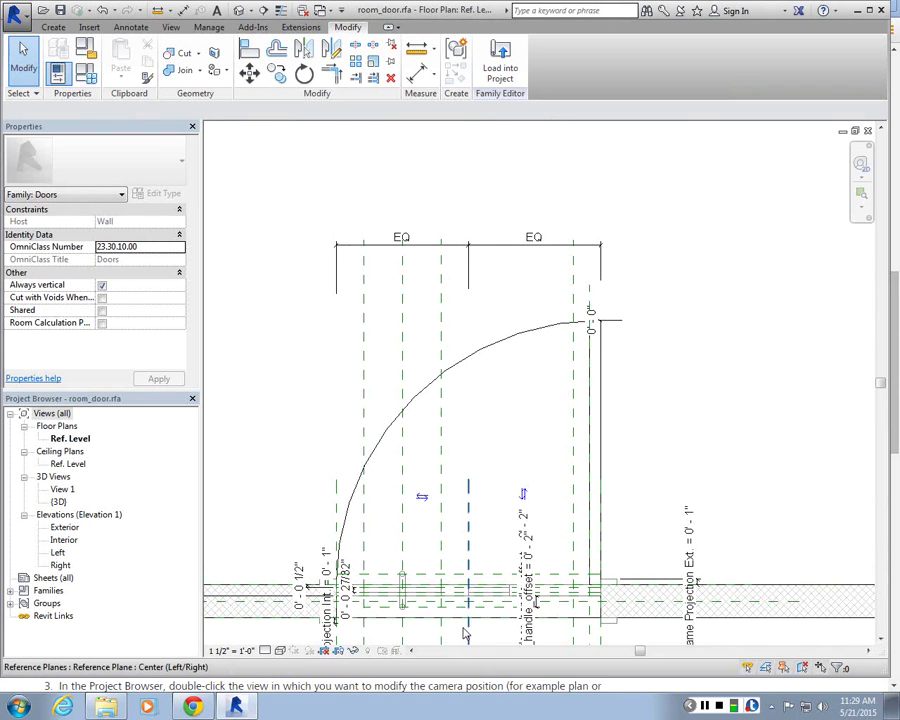
- Check the view-specific visibility settings of the door handle extrusion in the floor plan
{"action": "scroll", "coordinate": [409, 615], "scroll_direction": "up", "scroll_amount": 4}
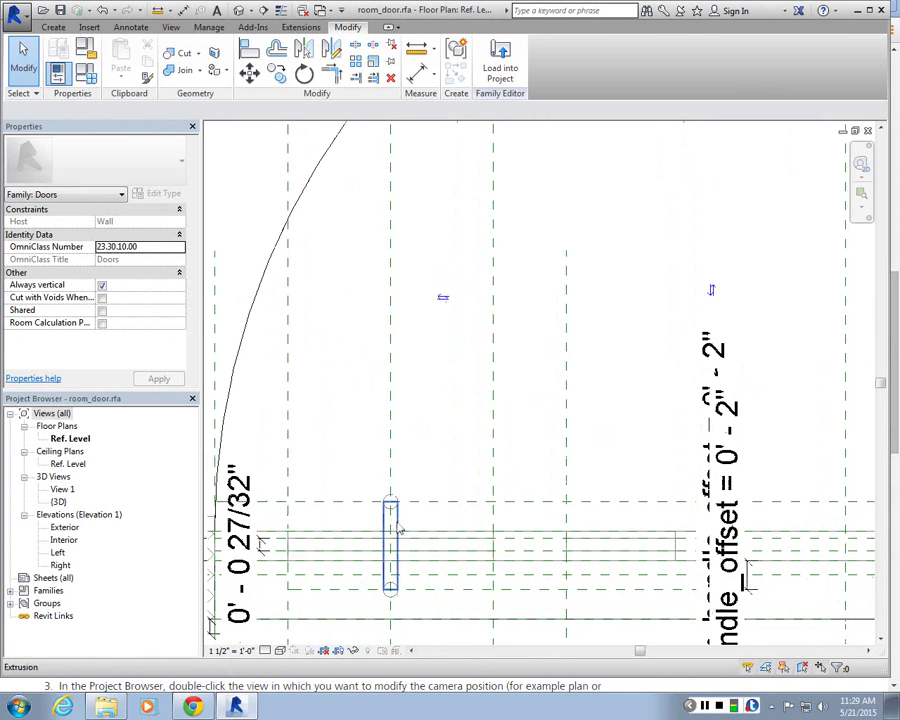
{"action": "left_click", "coordinate": [398, 530]}
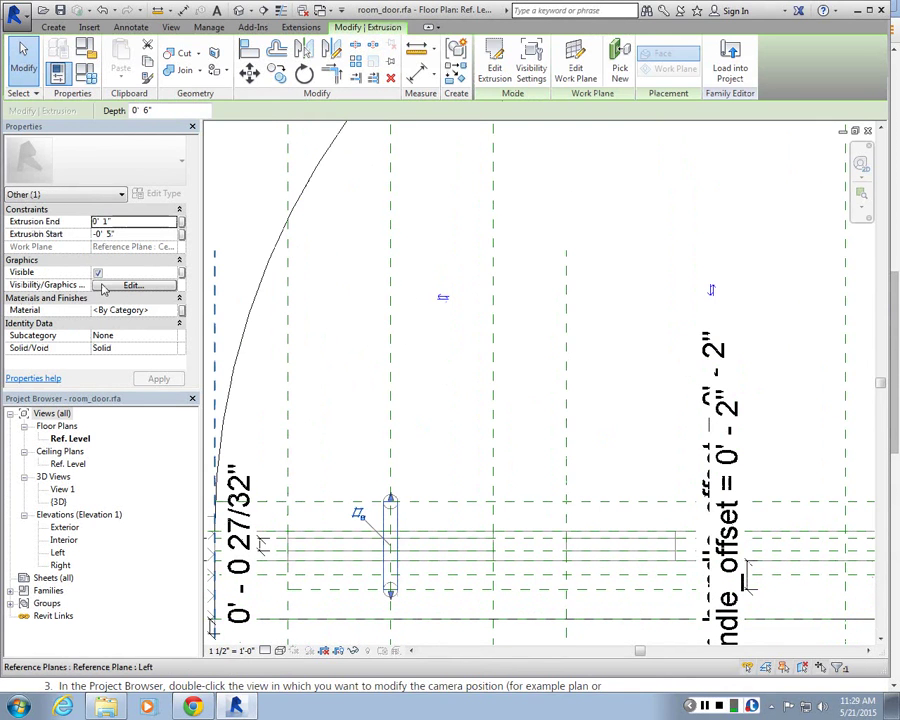
{"action": "left_click", "coordinate": [105, 286]}
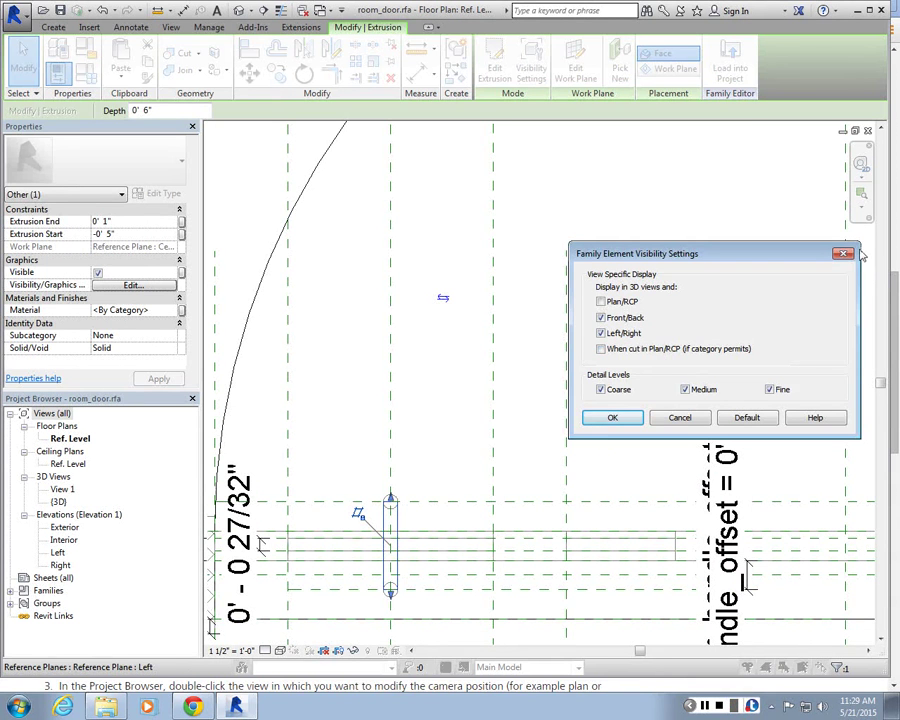
{"action": "left_click", "coordinate": [612, 417]}
{"action": "left_click", "coordinate": [447, 425]}
{"action": "scroll", "coordinate": [447, 425], "scroll_direction": "down", "scroll_amount": 2}
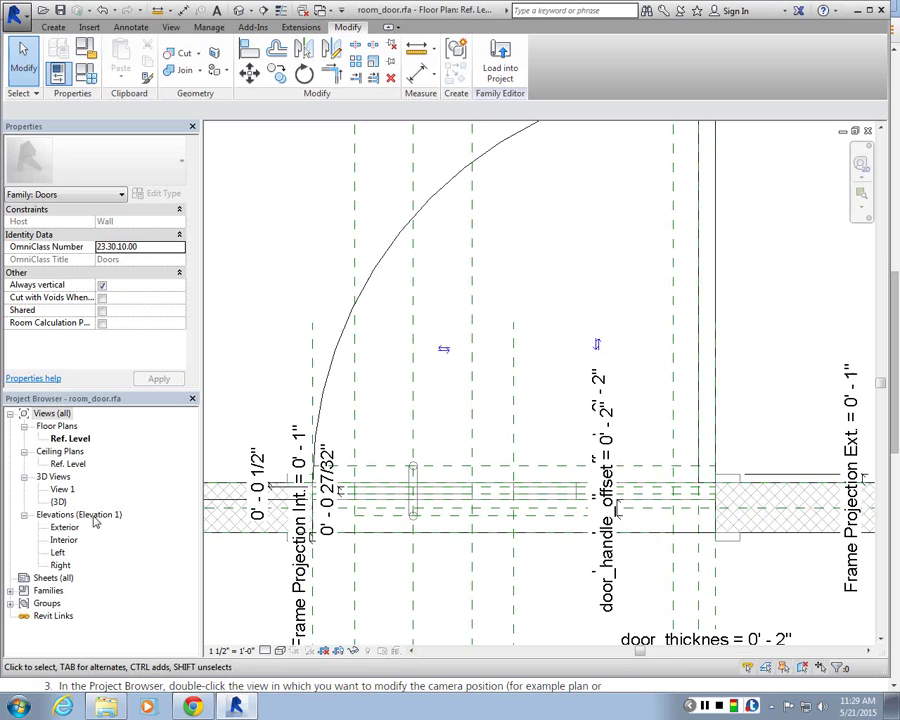
- Examine the door in the 3D view and floor plan, and the lower glass_panel_offset dimensions in the Exterior elevation
{"action": "double_click", "coordinate": [59, 501]}
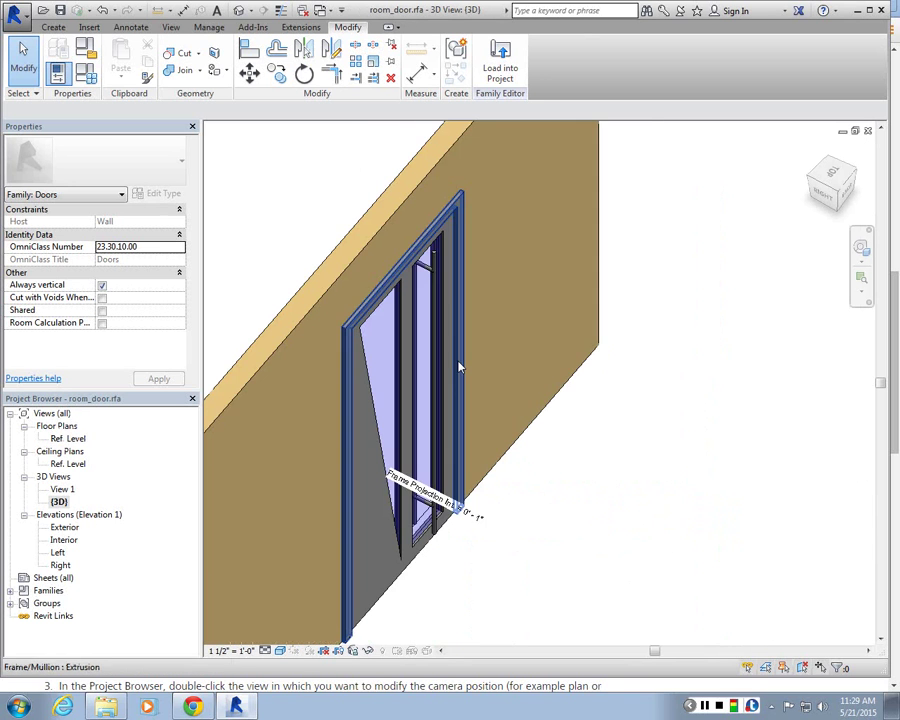
{"action": "scroll", "coordinate": [445, 355], "scroll_direction": "up", "scroll_amount": 2}
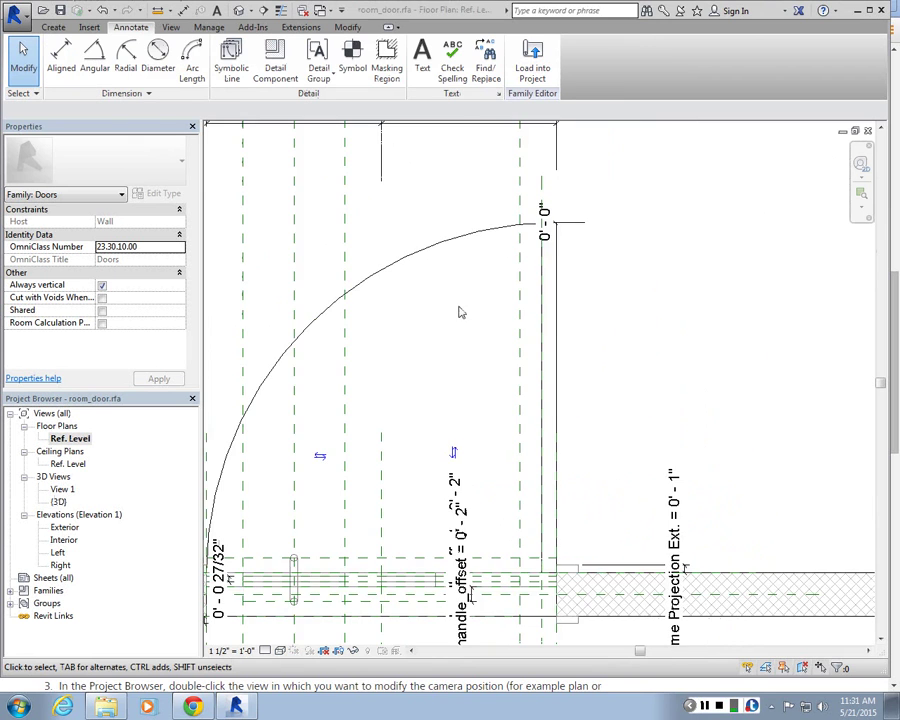
{"action": "scroll", "coordinate": [460, 311], "scroll_direction": "down", "scroll_amount": 2}
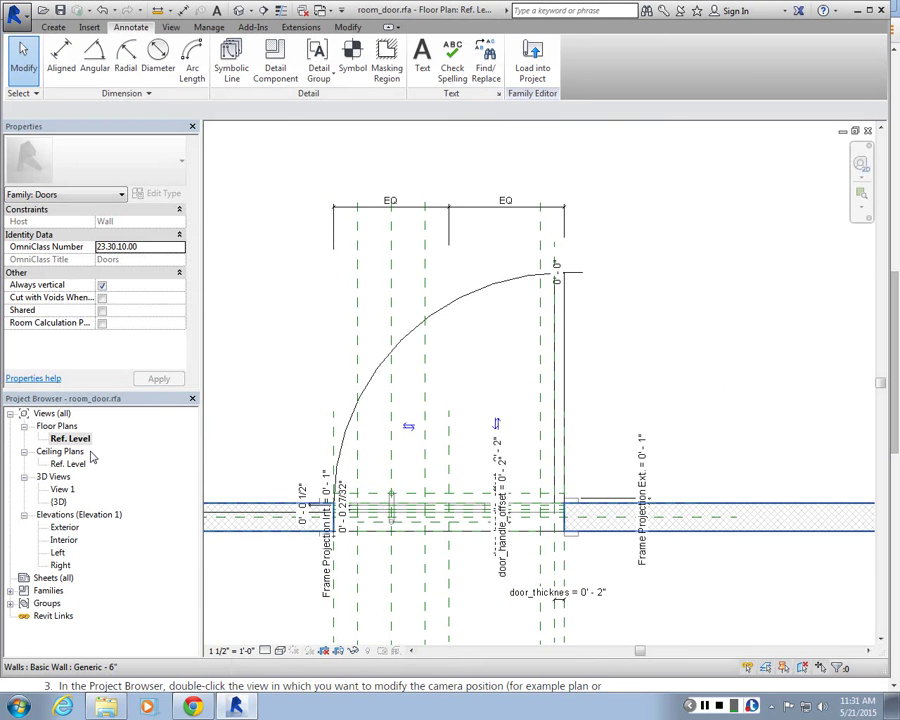
{"action": "double_click", "coordinate": [64, 527]}
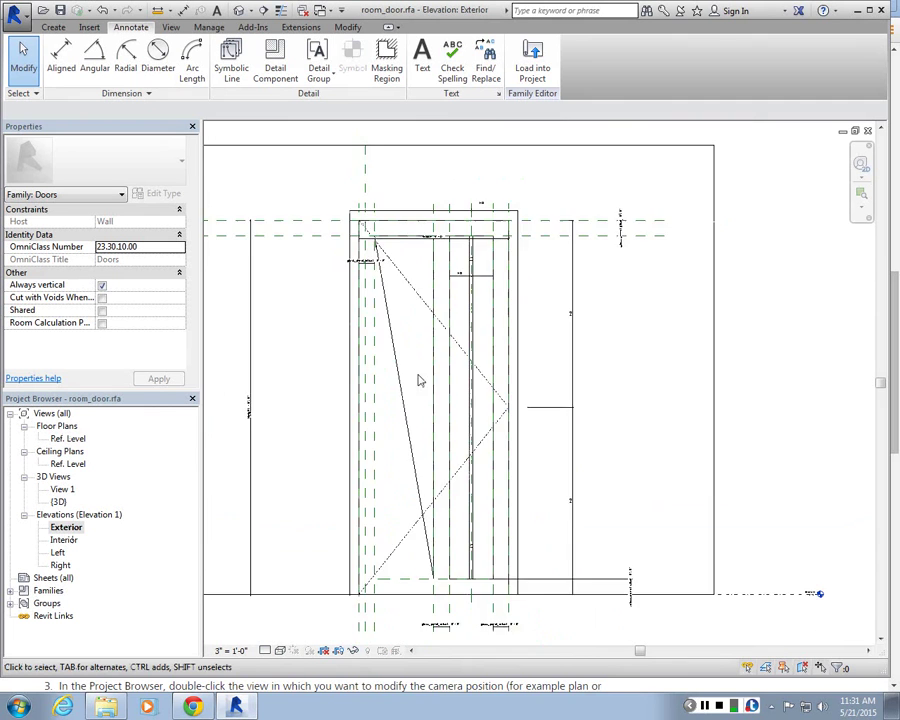
{"action": "scroll", "coordinate": [419, 380], "scroll_direction": "up", "scroll_amount": 3}
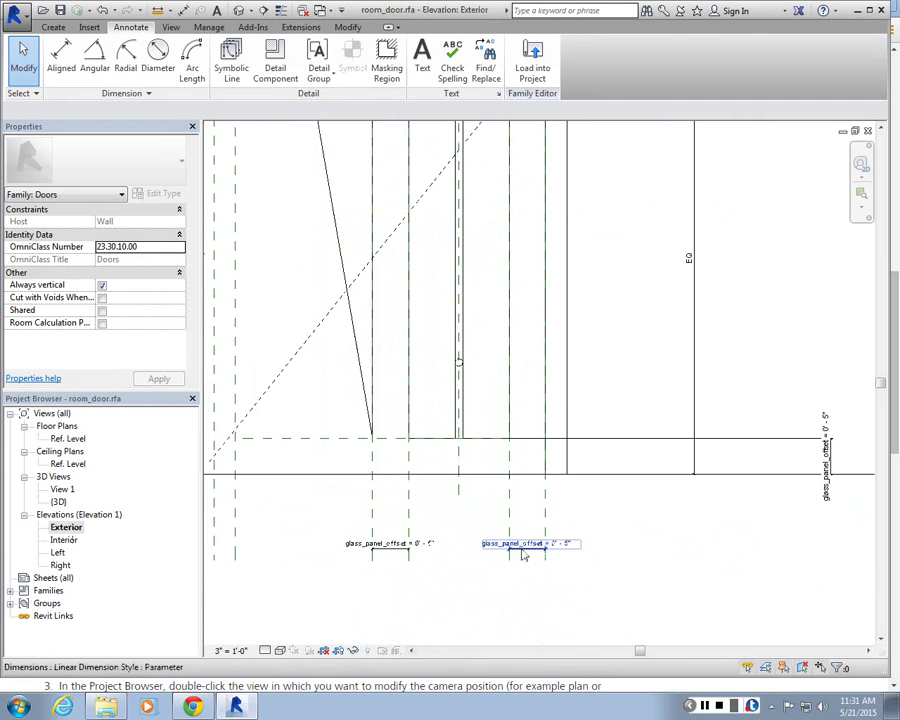
{"action": "scroll", "coordinate": [535, 570], "scroll_direction": "up", "scroll_amount": 1}
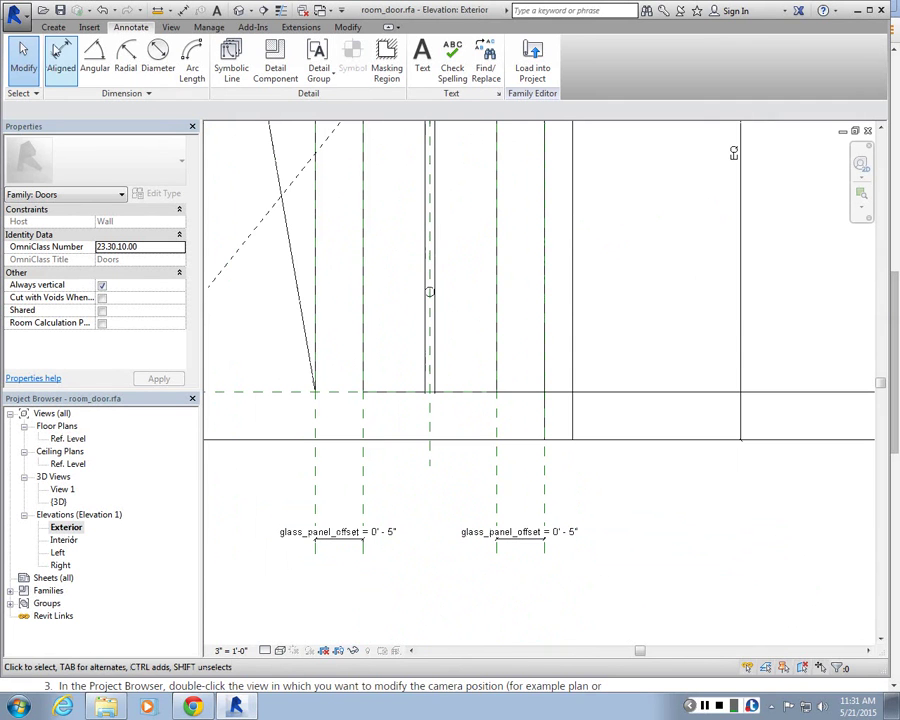
- Open the door's family types and resize the dialog and its columns to make the parameter names, values and formulas readable
{"action": "left_click", "coordinate": [53, 27]}
{"action": "left_click", "coordinate": [57, 62]}
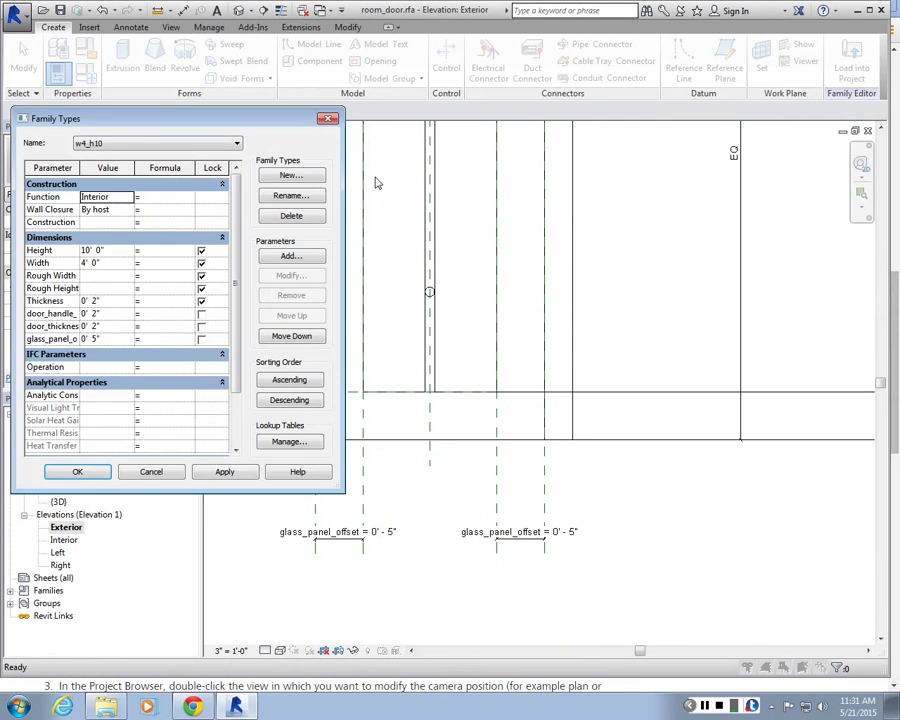
{"action": "left_click_drag", "start_coordinate": [343, 265], "coordinate": [645, 265]}
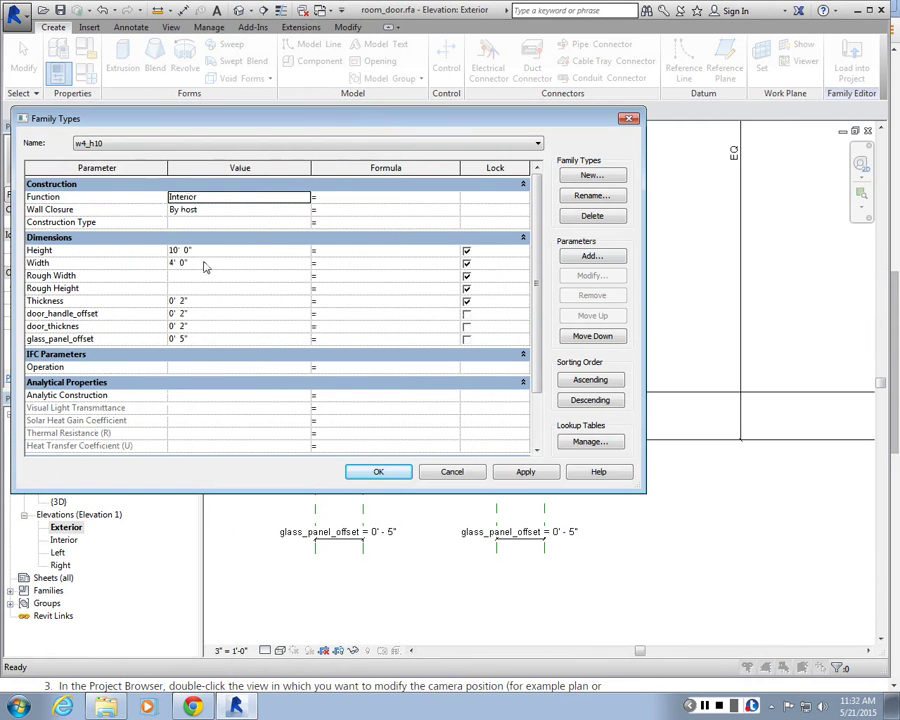
{"action": "left_click_drag", "start_coordinate": [311, 167], "coordinate": [250, 163]}
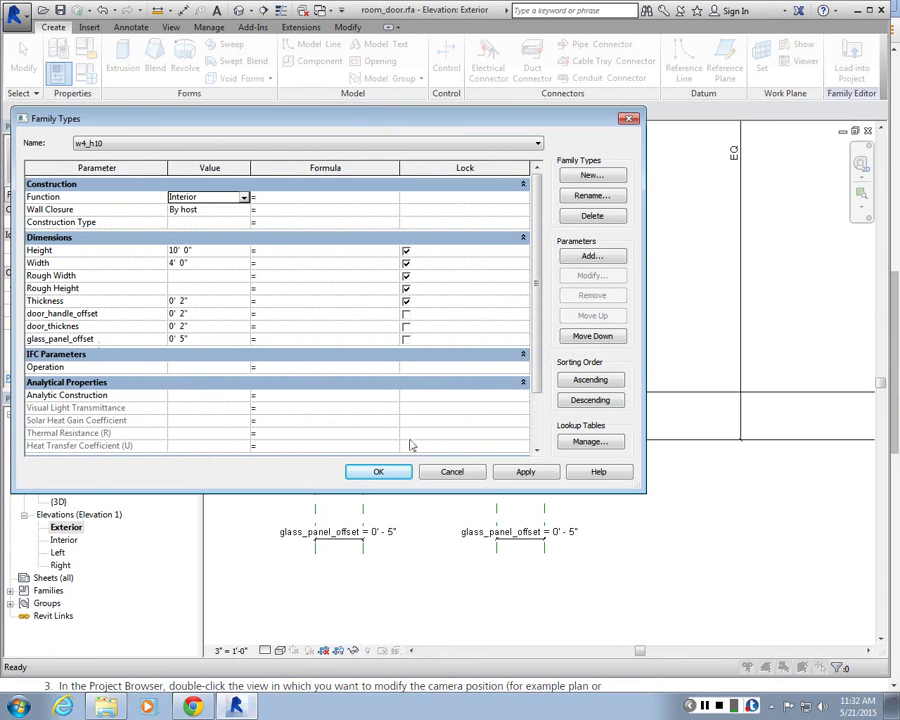
- Drive the glass_panel_offset parameter with the formula Width / 8 and apply it to the family
{"action": "double_click", "coordinate": [180, 340]}
{"action": "type", "text": "3"}
{"action": "left_click", "coordinate": [271, 339]}
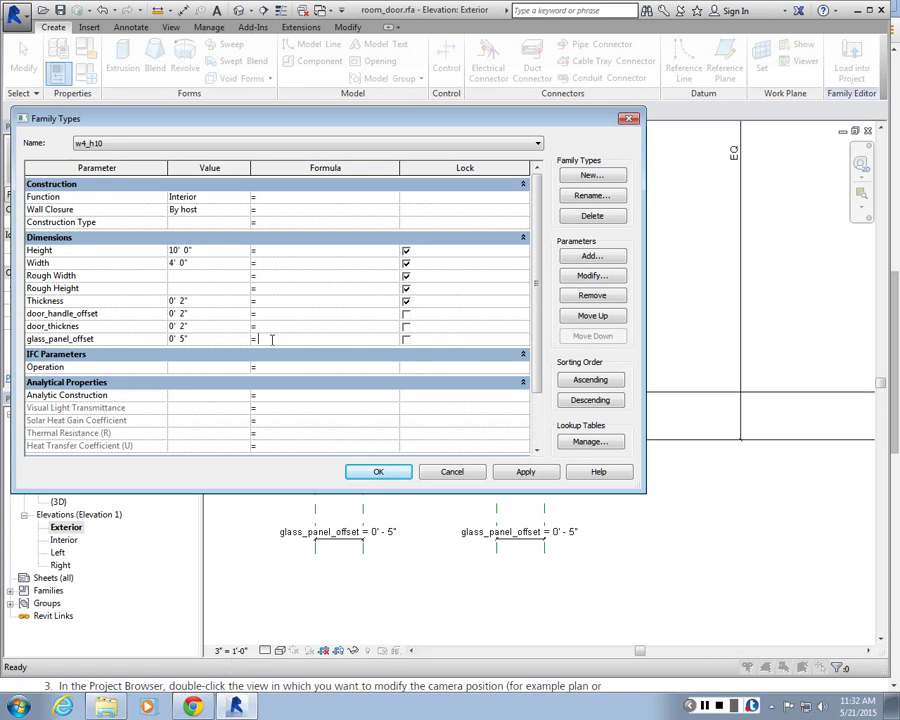
{"action": "type", "text": "W"}
{"action": "type", "text": "idth"}
{"action": "type", "text": "/9"}
{"action": "left_click", "coordinate": [520, 472]}
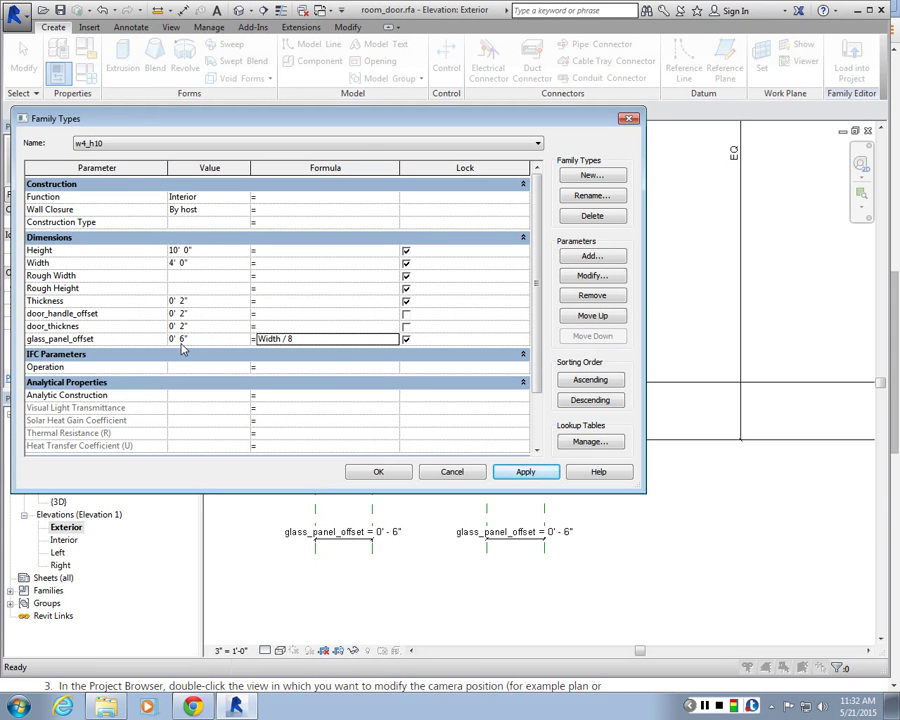
{"action": "left_click", "coordinate": [380, 472]}
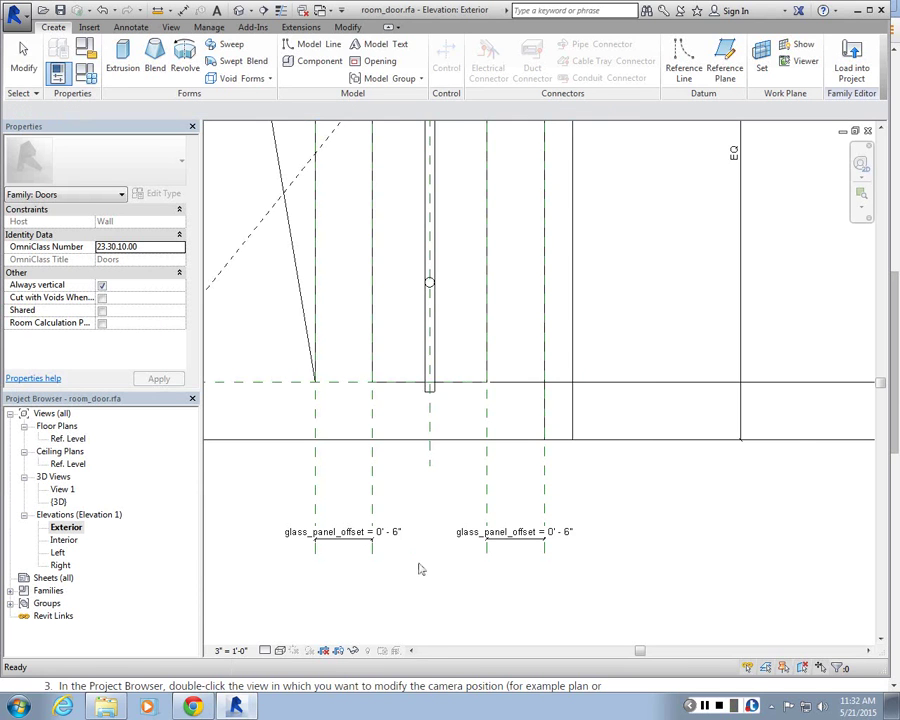
- Set the Width of type w4_h10 to 5' to test how the glass panels adapt in the Exterior elevation
{"action": "scroll", "coordinate": [430, 560], "scroll_direction": "down", "scroll_amount": 2}
{"action": "scroll", "coordinate": [330, 575], "scroll_direction": "up", "scroll_amount": 3}
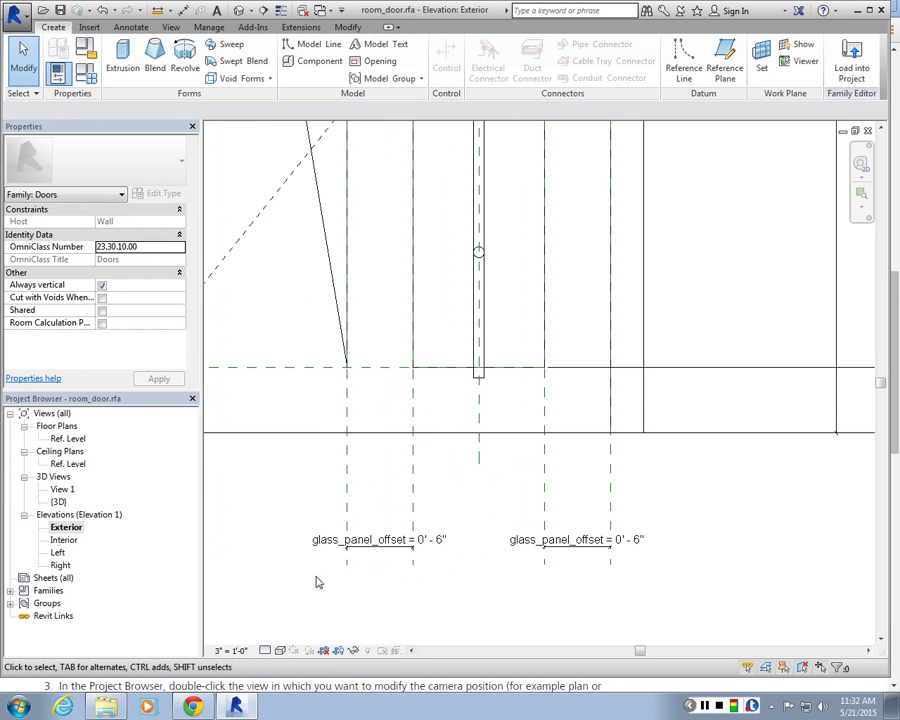
{"action": "scroll", "coordinate": [583, 466], "scroll_direction": "down", "scroll_amount": 3}
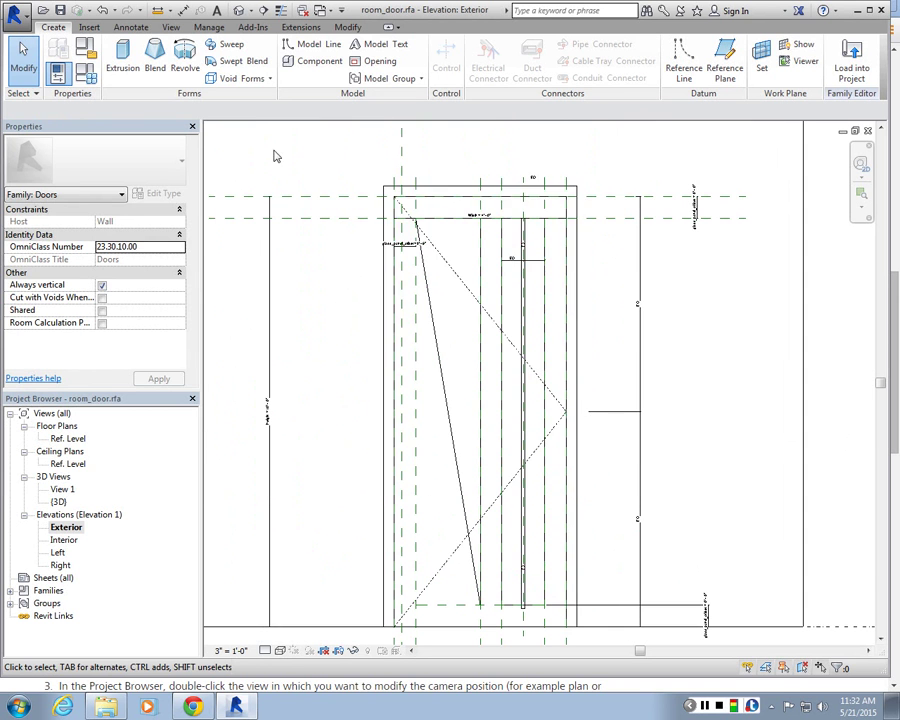
{"action": "left_click", "coordinate": [86, 72]}
{"action": "left_click", "coordinate": [199, 262]}
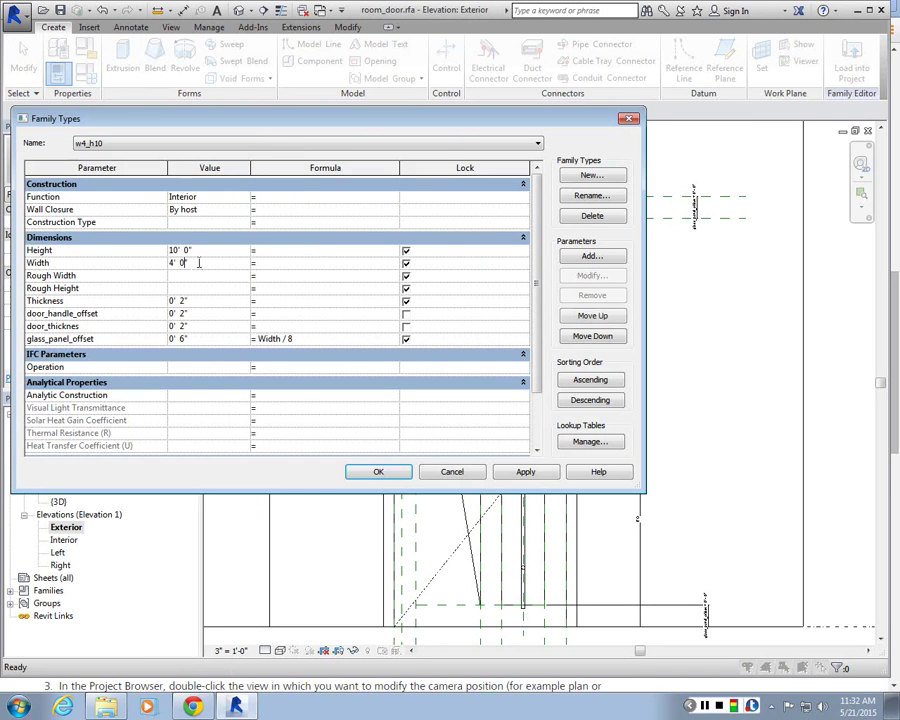
{"action": "type", "text": "5"}
{"action": "key", "text": "Tab"}
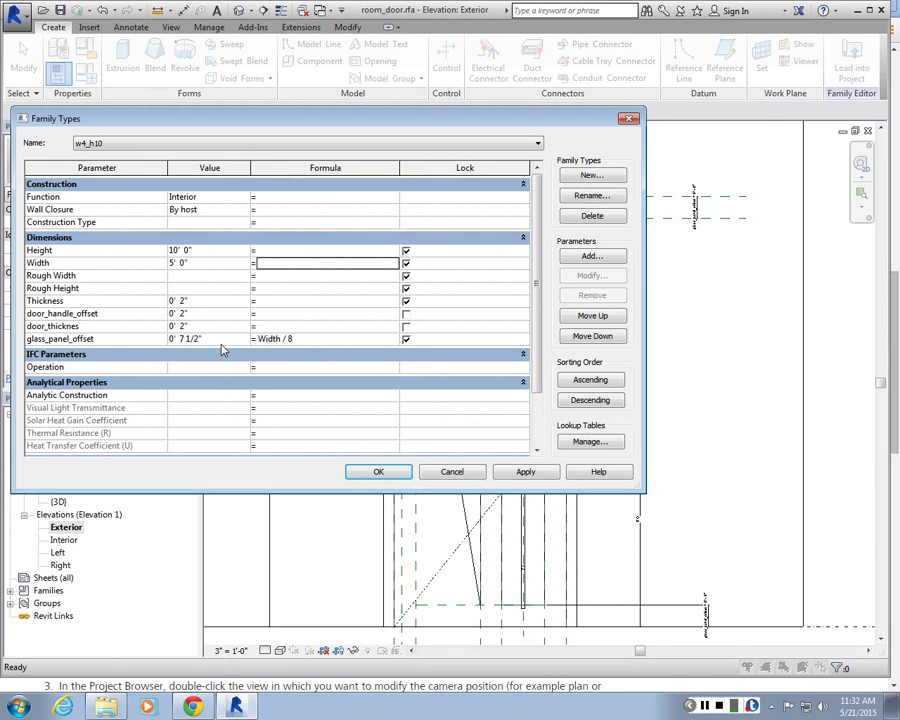
{"action": "left_click", "coordinate": [525, 471]}
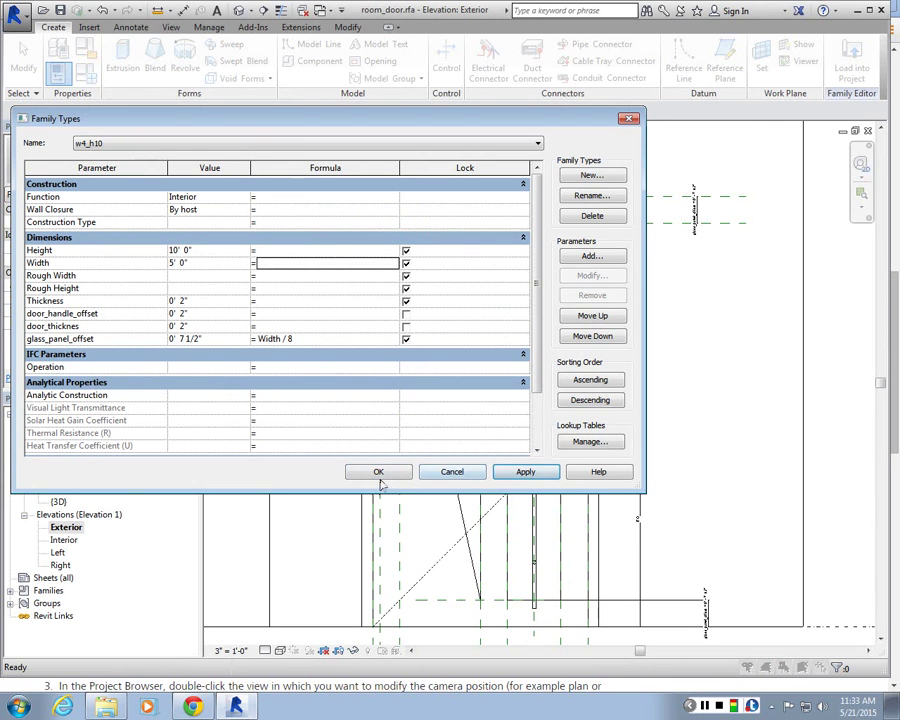
{"action": "left_click", "coordinate": [378, 473]}
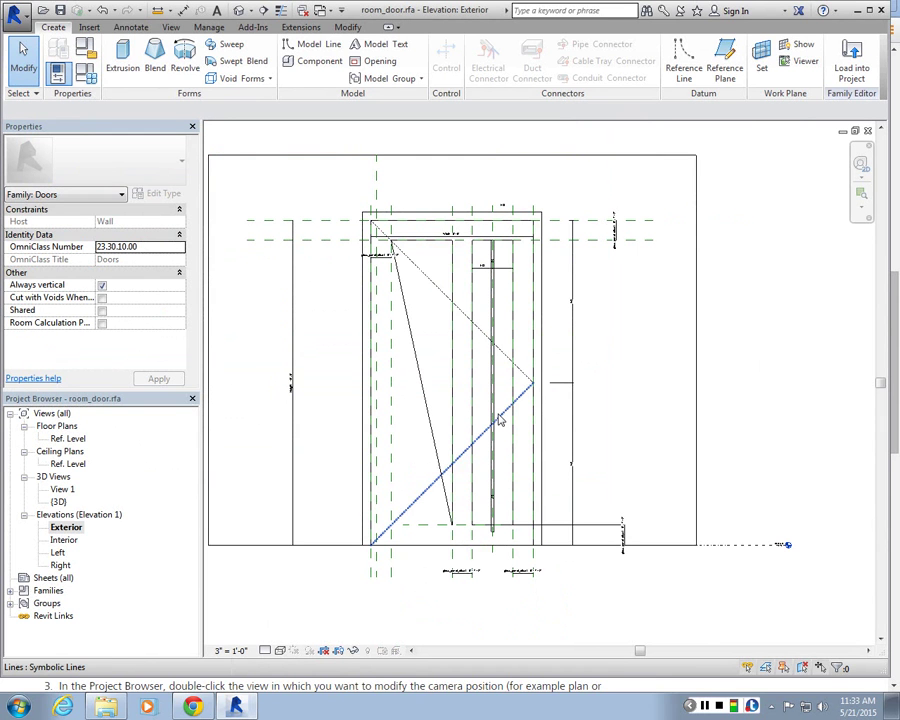
- Review the glass_panel_offset formula and the other dimension parameters in the family types
{"action": "left_click", "coordinate": [85, 78]}
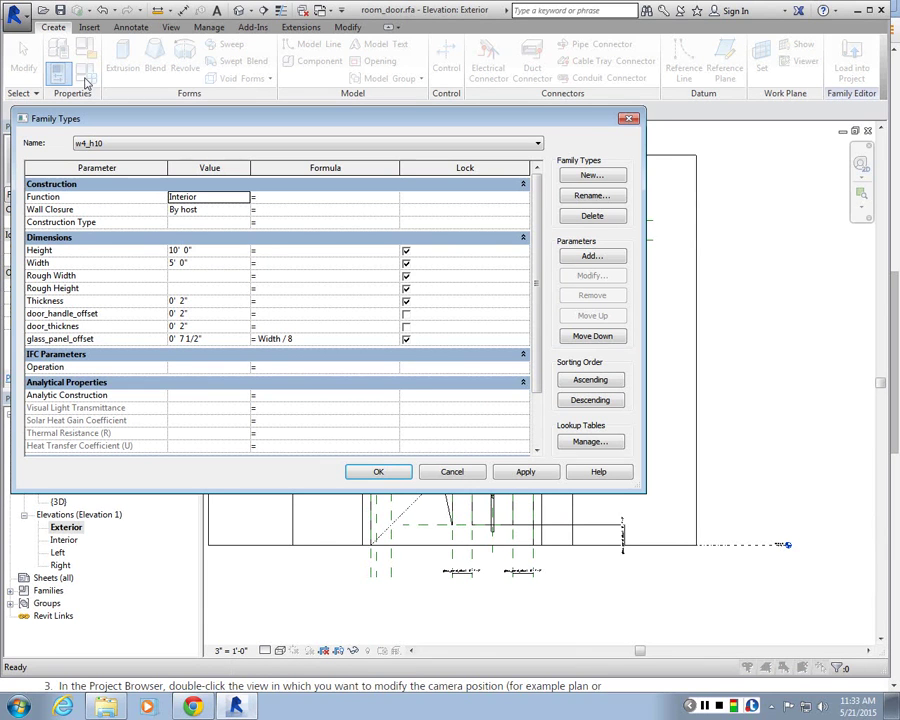
{"action": "left_click", "coordinate": [268, 339]}
{"action": "left_click", "coordinate": [268, 339]}
{"action": "double_click", "coordinate": [268, 339]}
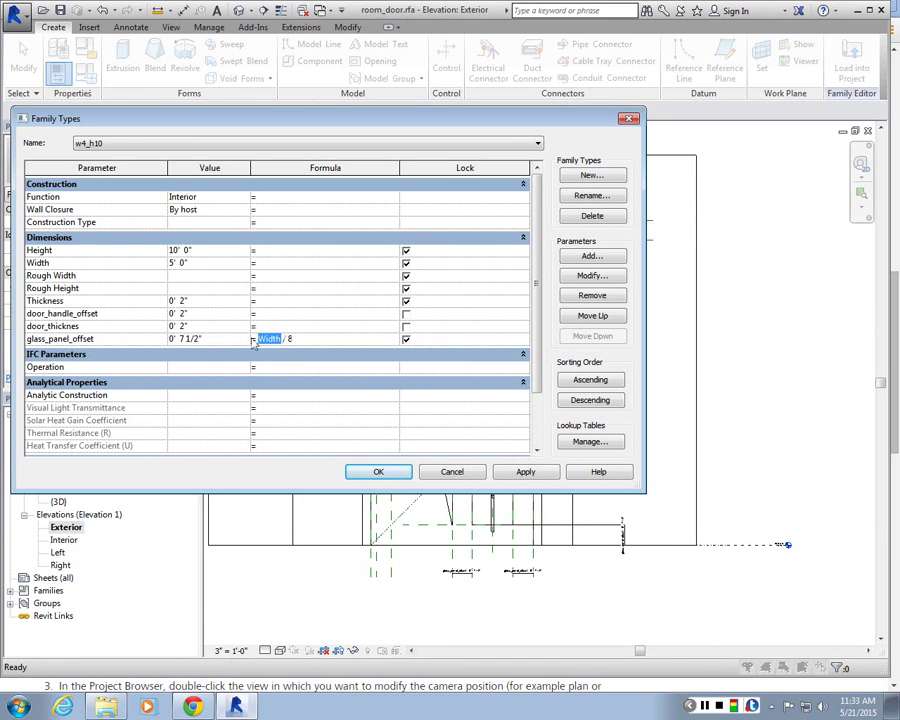
{"action": "key", "text": "End"}
{"action": "left_click", "coordinate": [95, 314]}
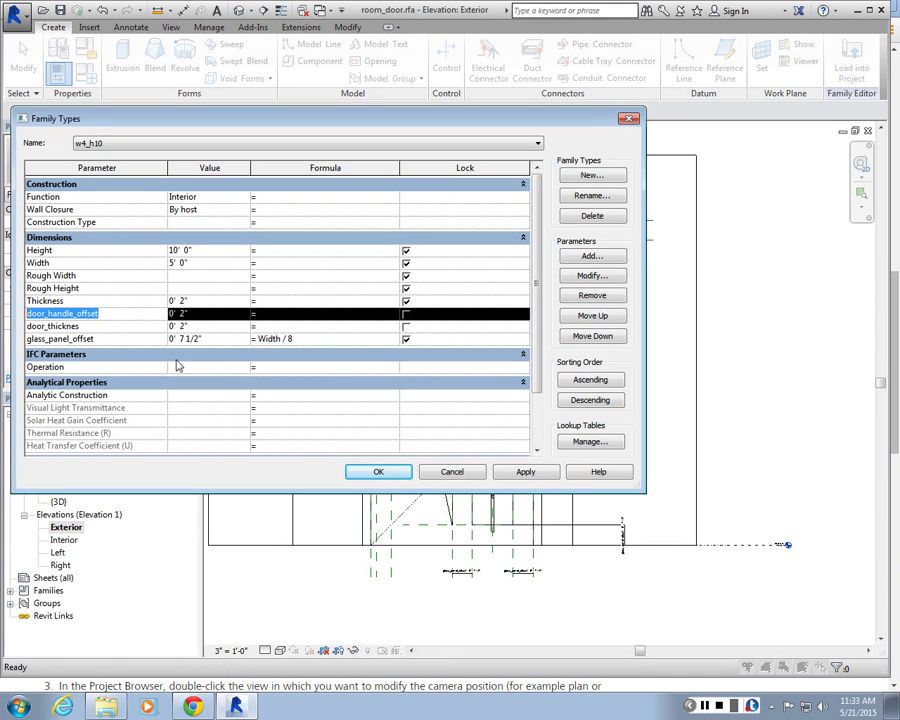
{"action": "left_click", "coordinate": [276, 339]}
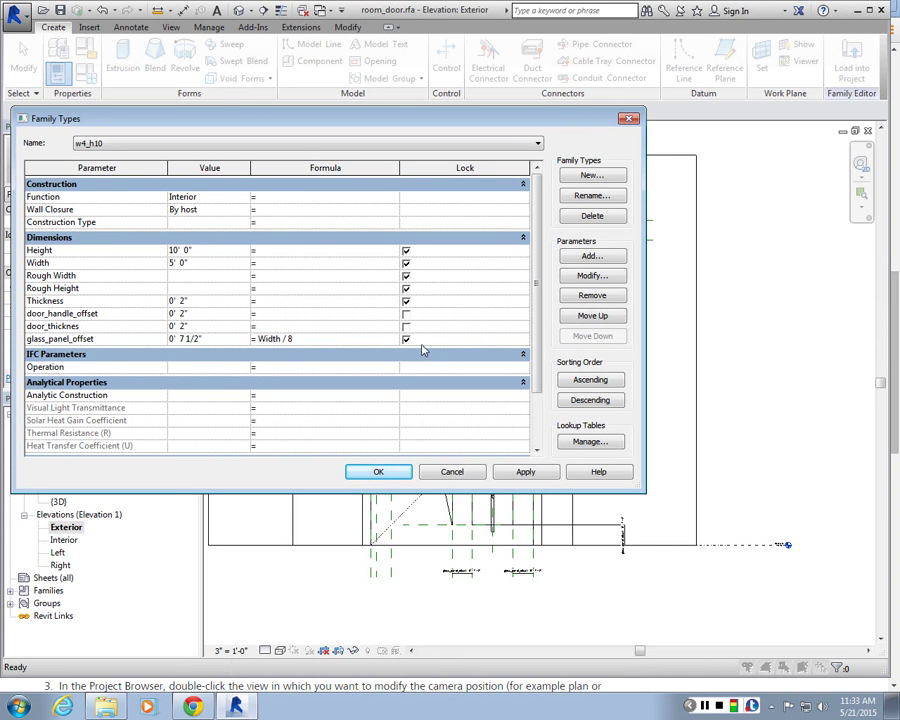
{"action": "left_click", "coordinate": [307, 339]}
{"action": "left_click", "coordinate": [272, 338]}
{"action": "left_click", "coordinate": [378, 472]}
{"action": "scroll", "coordinate": [498, 321], "scroll_direction": "up", "scroll_amount": 3}
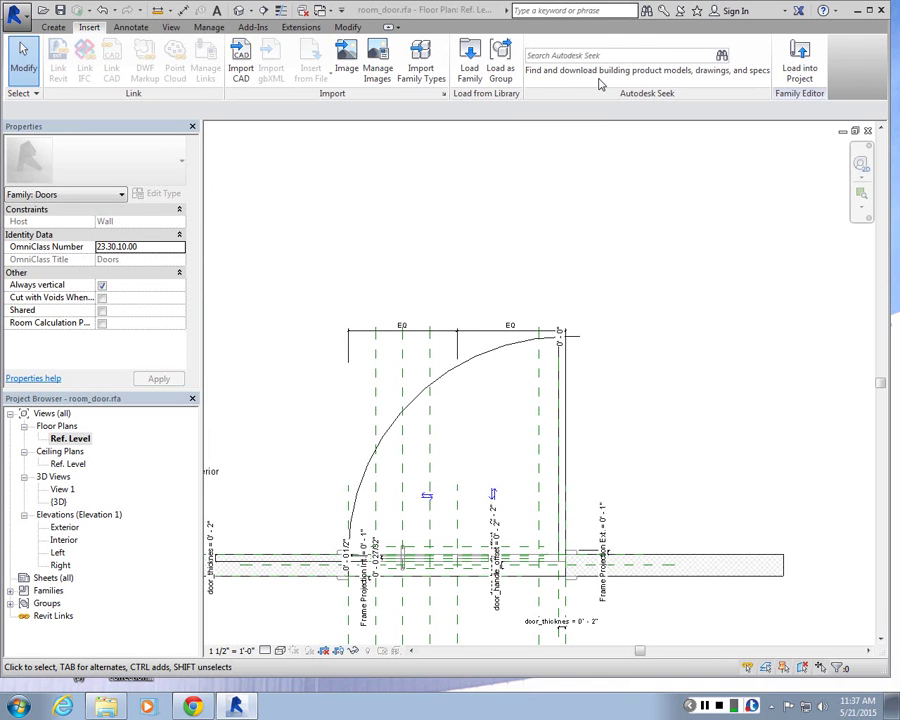
- Close the hidden view windows and minimize the door family's Exterior elevation to return to Section 3 of the hotel project
{"action": "left_click", "coordinate": [843, 131]}
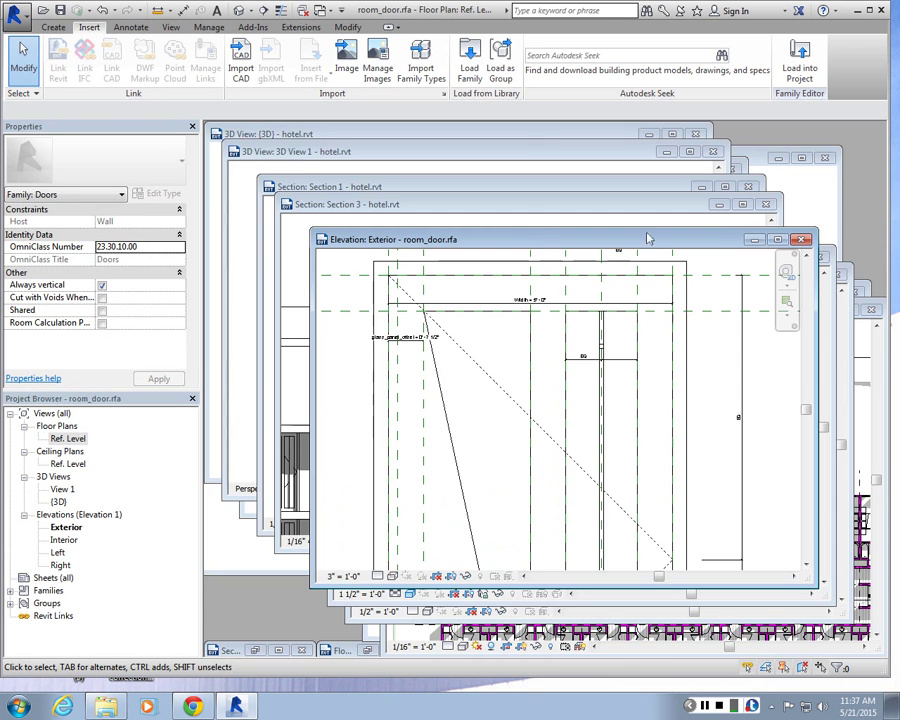
{"action": "left_click", "coordinate": [778, 239]}
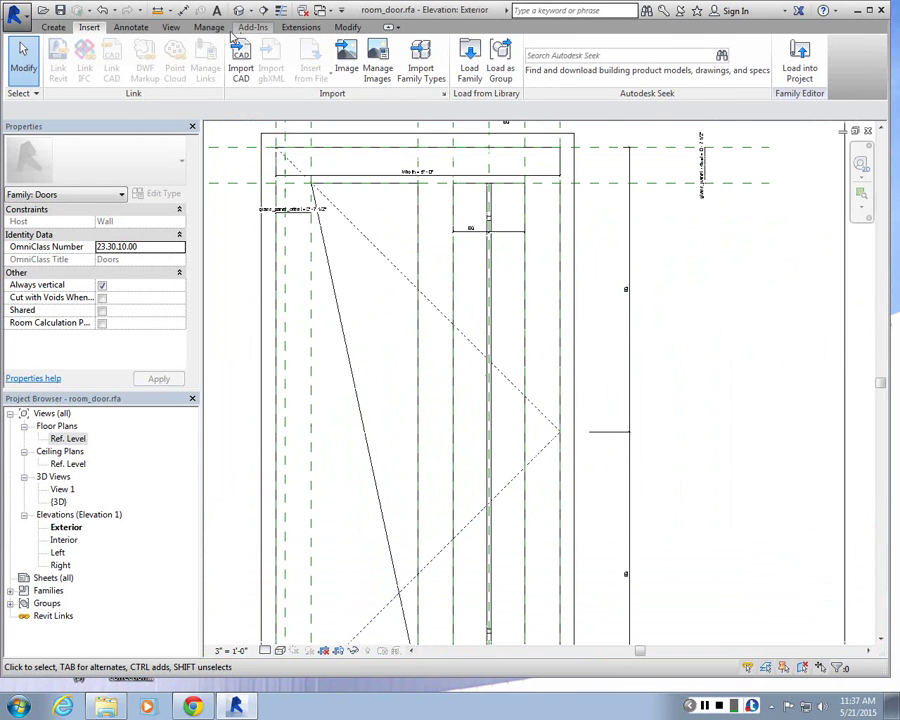
{"action": "left_click", "coordinate": [171, 27]}
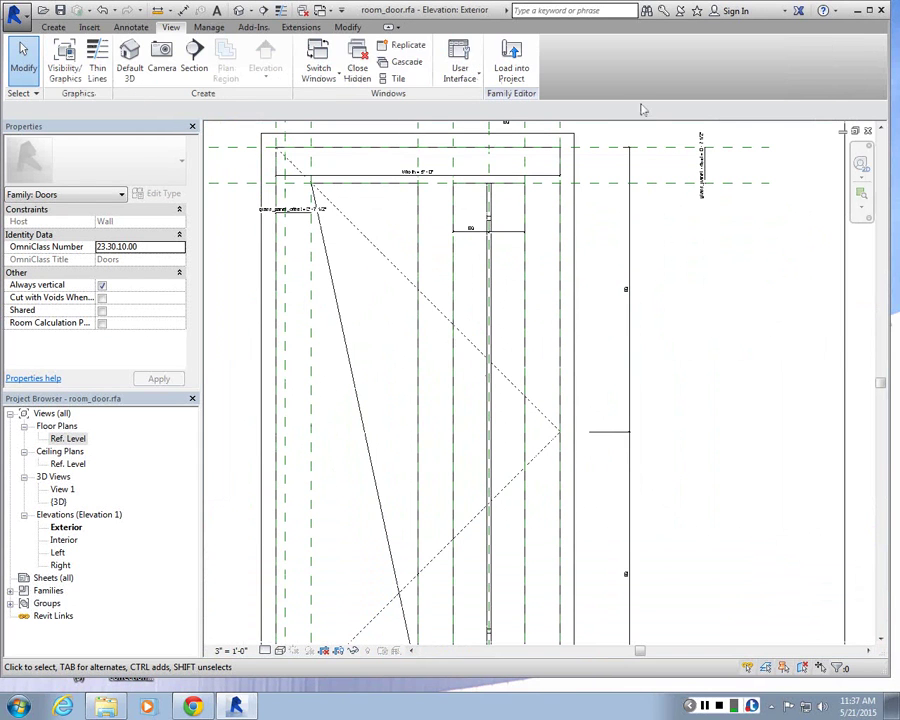
{"action": "left_click", "coordinate": [356, 70]}
{"action": "left_click", "coordinate": [842, 132]}
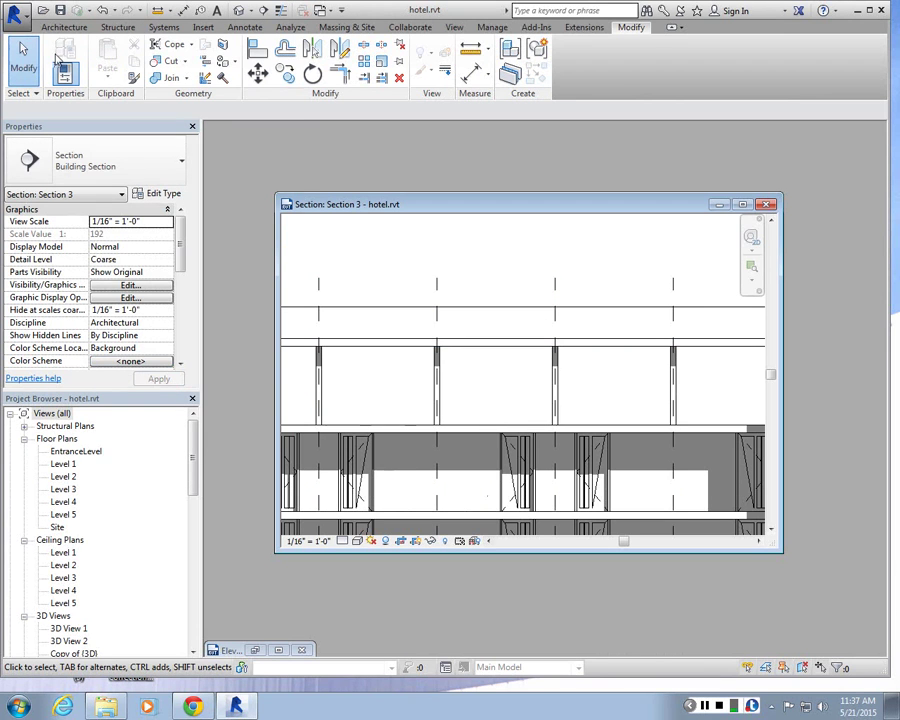
- Create a new family from the column template in the English_I folder and maximize its Lower Ref. Level plan
{"action": "left_click", "coordinate": [20, 15]}
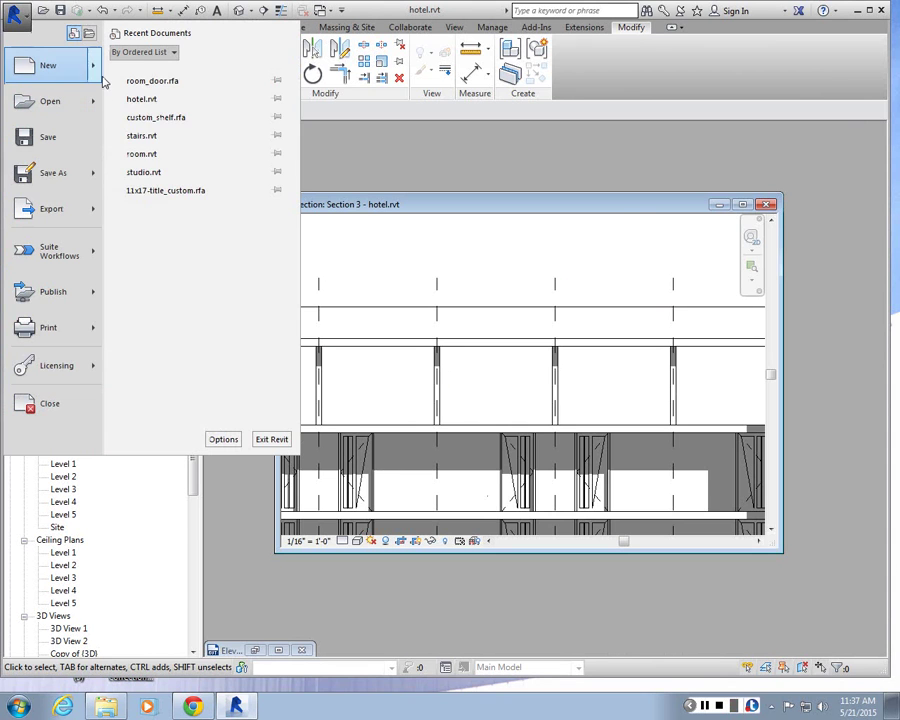
{"action": "left_click", "coordinate": [148, 112]}
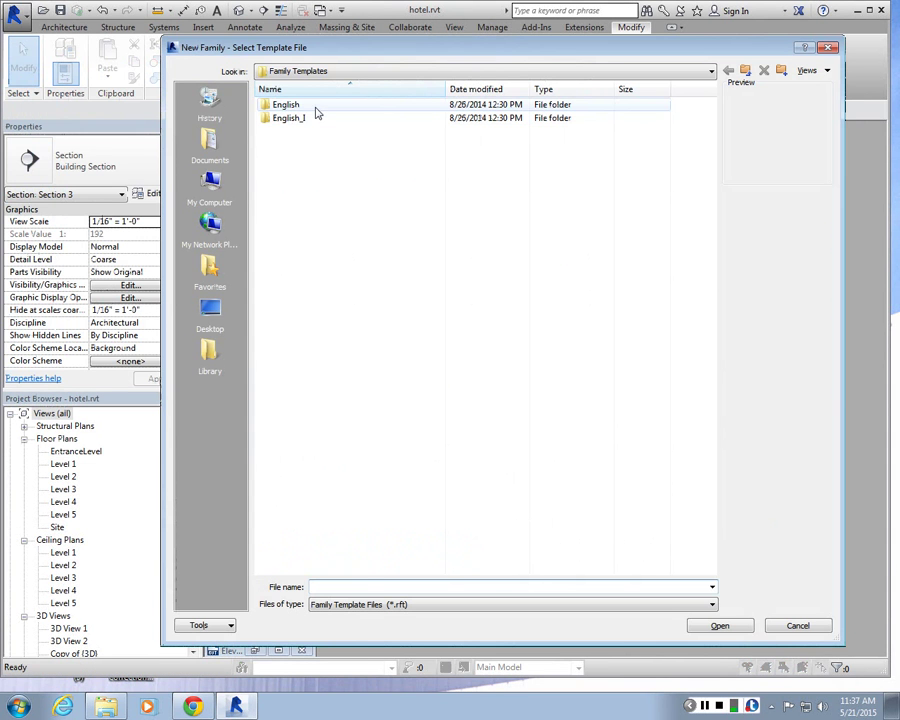
{"action": "double_click", "coordinate": [295, 118]}
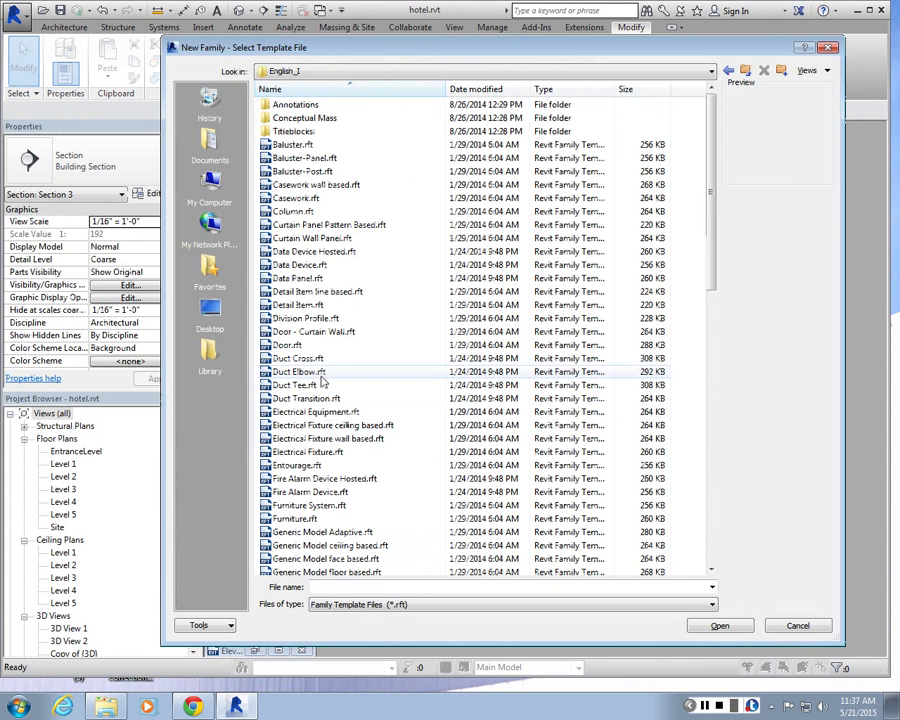
{"action": "double_click", "coordinate": [300, 452]}
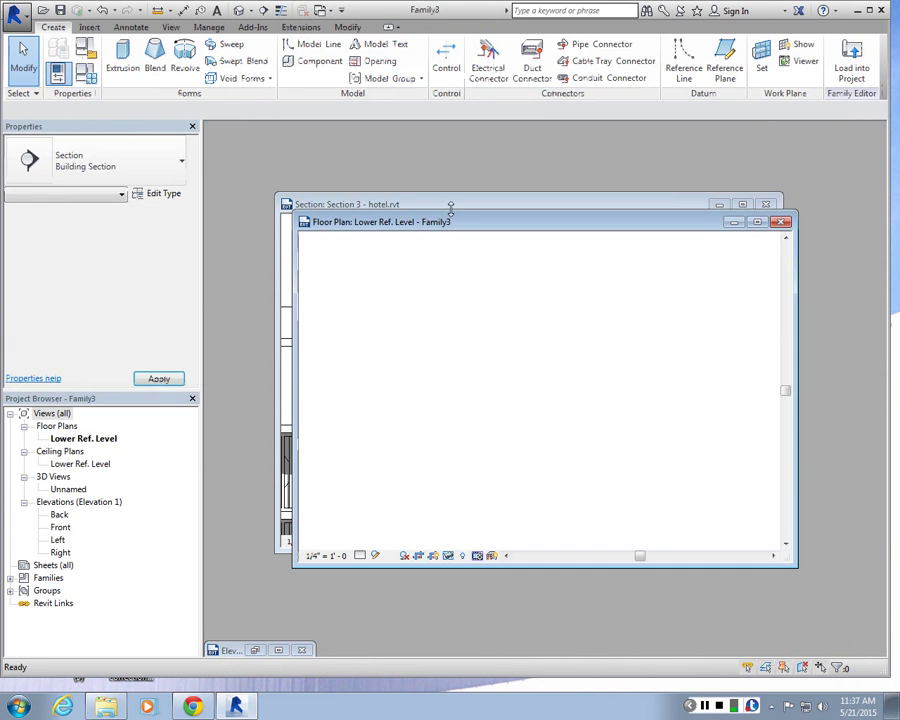
{"action": "left_click", "coordinate": [755, 222]}
- Examine the Center (Left/Right) and Center (Front/Back) reference planes and the Width and Depth dimensions in the column plan
{"action": "scroll", "coordinate": [409, 241], "scroll_direction": "up", "scroll_amount": 5}
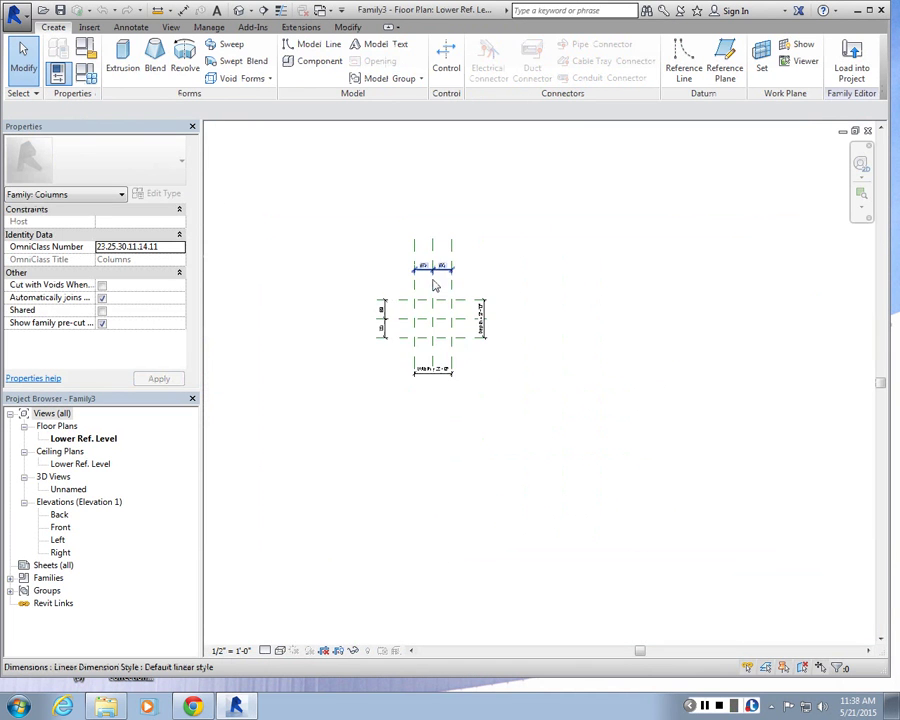
{"action": "scroll", "coordinate": [409, 241], "scroll_direction": "down", "scroll_amount": 4}
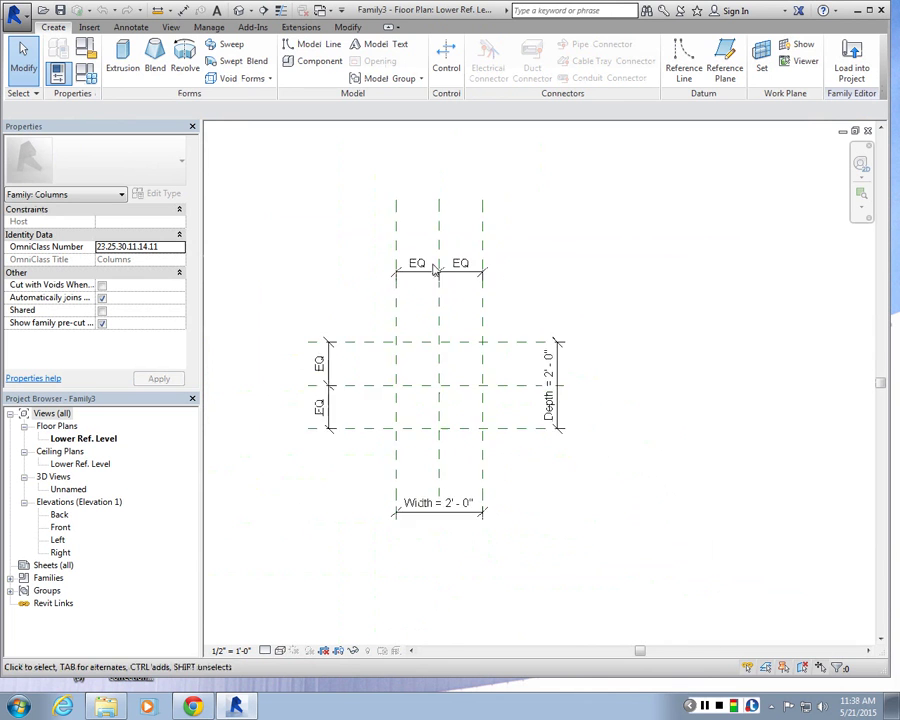
{"action": "scroll", "coordinate": [433, 253], "scroll_direction": "up", "scroll_amount": 3}
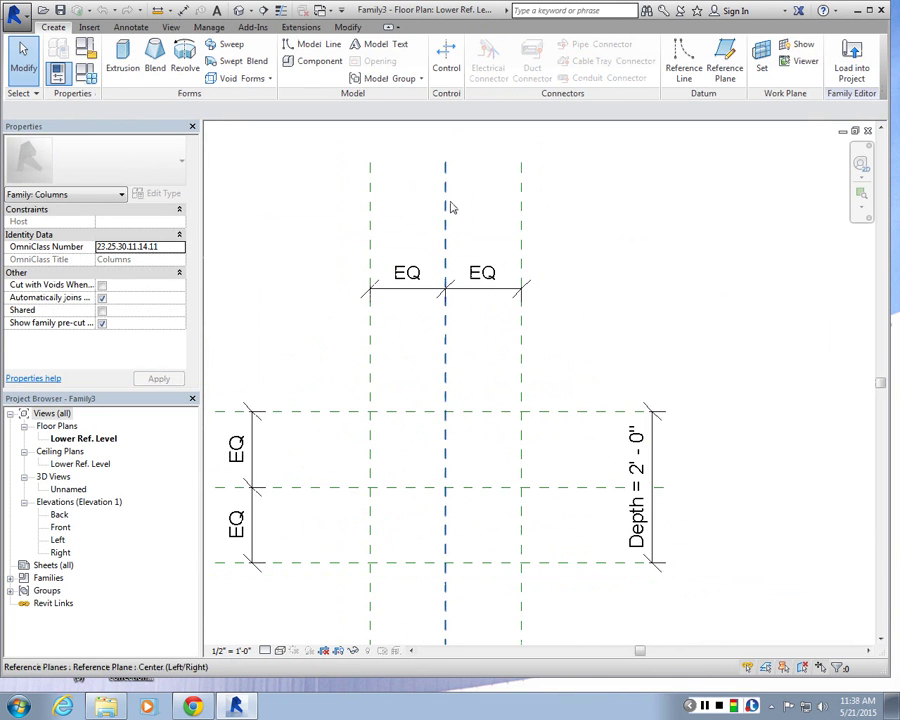
{"action": "left_click", "coordinate": [450, 207]}
{"action": "scroll", "coordinate": [505, 390], "scroll_direction": "down", "scroll_amount": 2}
{"action": "left_click", "coordinate": [508, 465]}
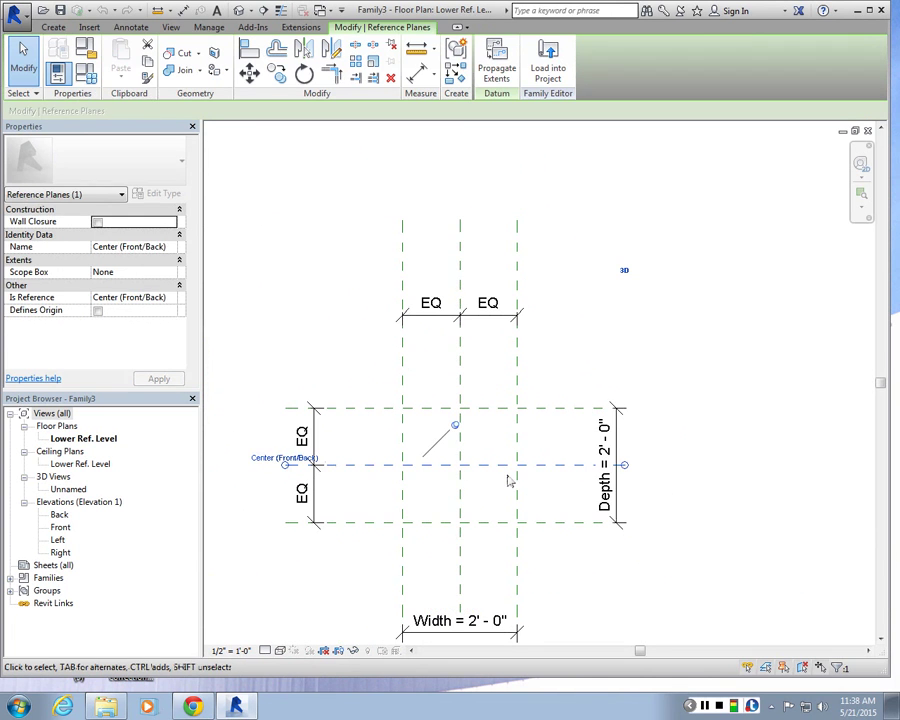
{"action": "left_click", "coordinate": [462, 418]}
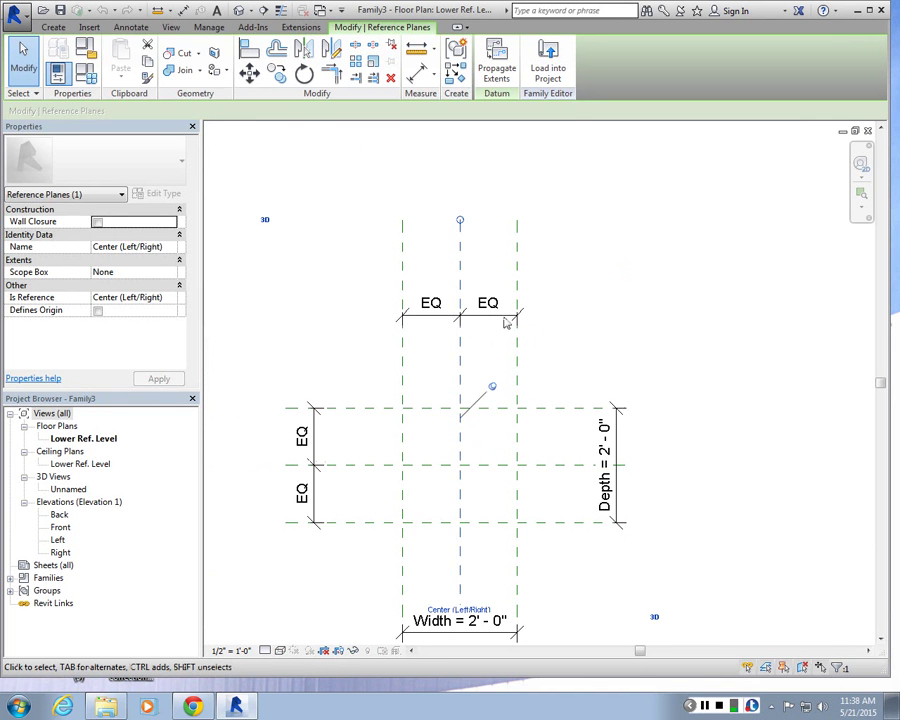
{"action": "left_click", "coordinate": [562, 283]}
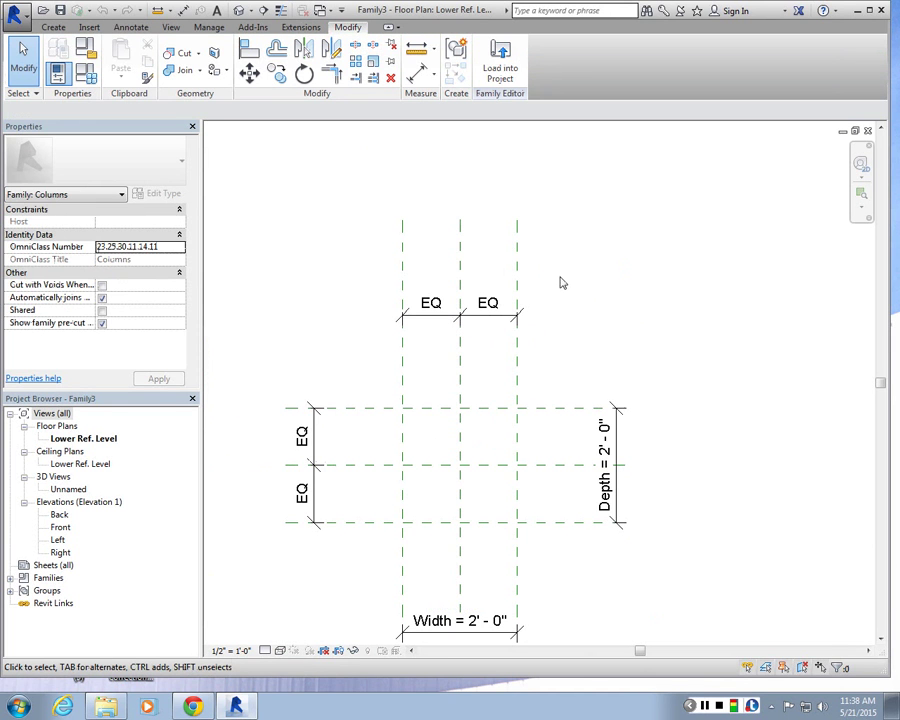
- Open the column family's Front elevation with the lower and upper reference levels in view
{"action": "left_click", "coordinate": [61, 527]}
{"action": "double_click", "coordinate": [61, 527]}
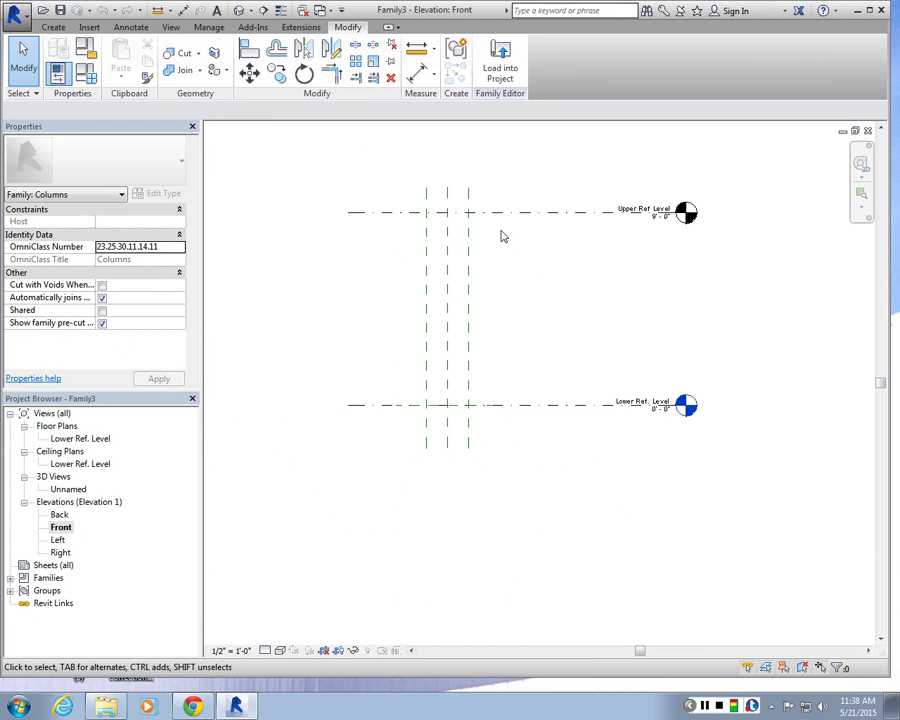
{"action": "scroll", "coordinate": [493, 217], "scroll_direction": "up", "scroll_amount": 3}
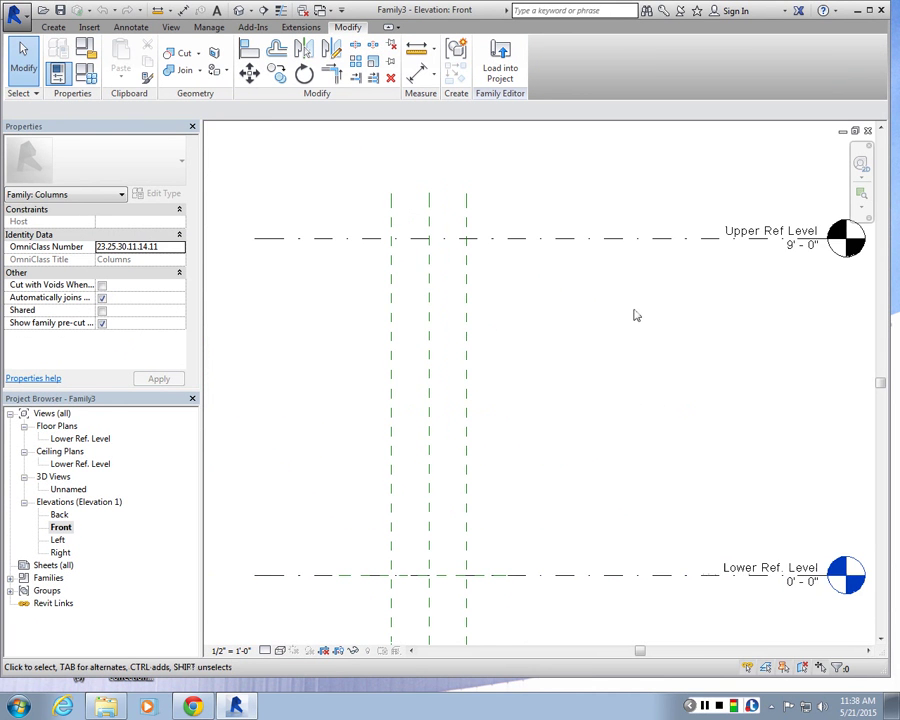
{"action": "middle_click_drag", "start_coordinate": [579, 349], "coordinate": [611, 381]}
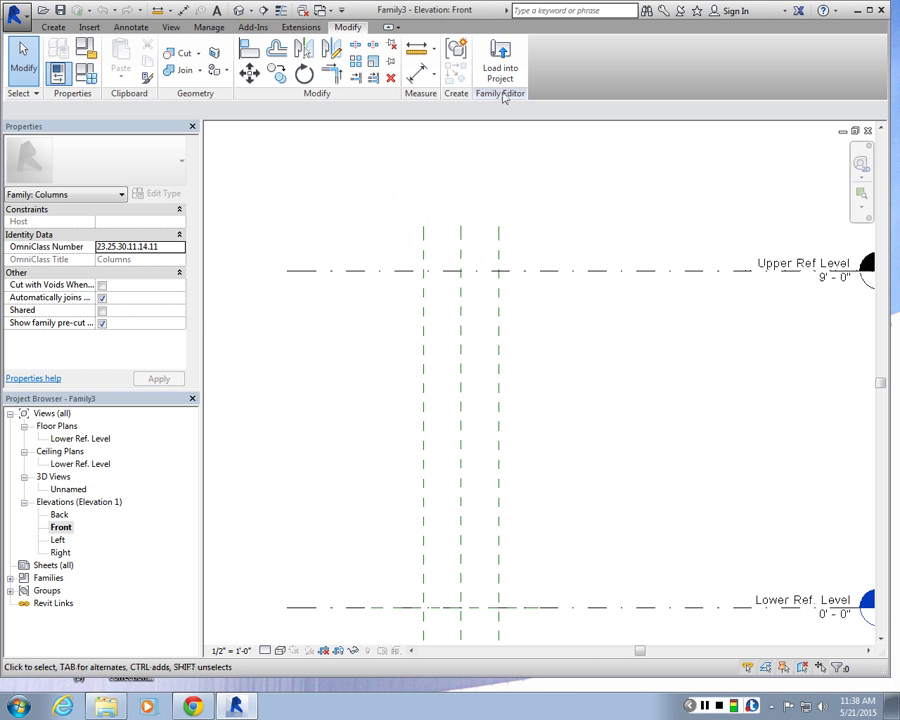
- Start a Revolve and draw its axis line along the center reference plane from the Lower Ref. Level to the Upper Ref Level
{"action": "left_click", "coordinate": [96, 28]}
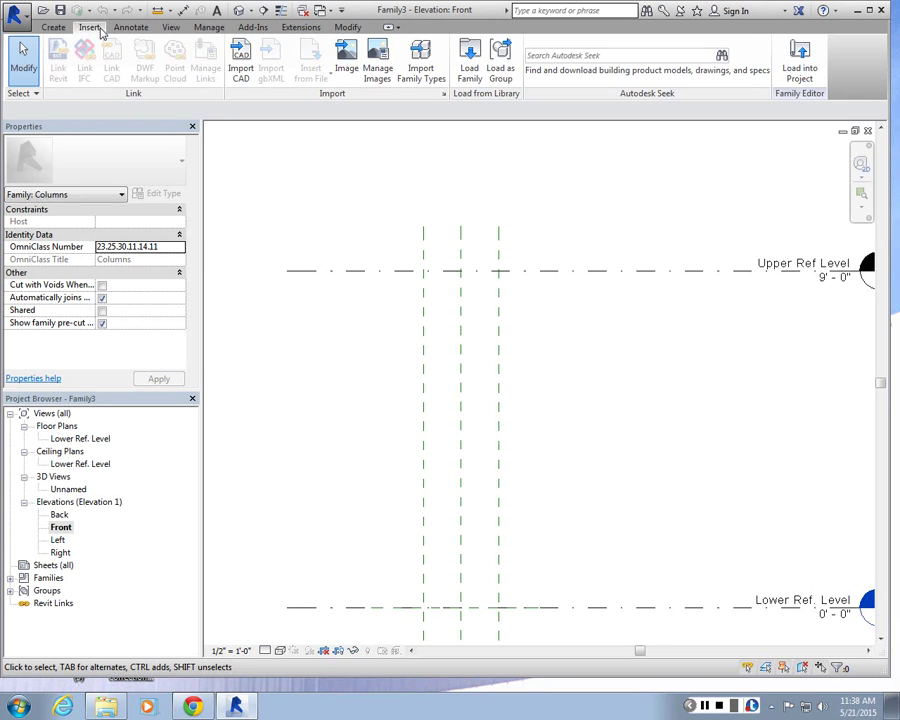
{"action": "left_click", "coordinate": [128, 29]}
{"action": "left_click", "coordinate": [53, 28]}
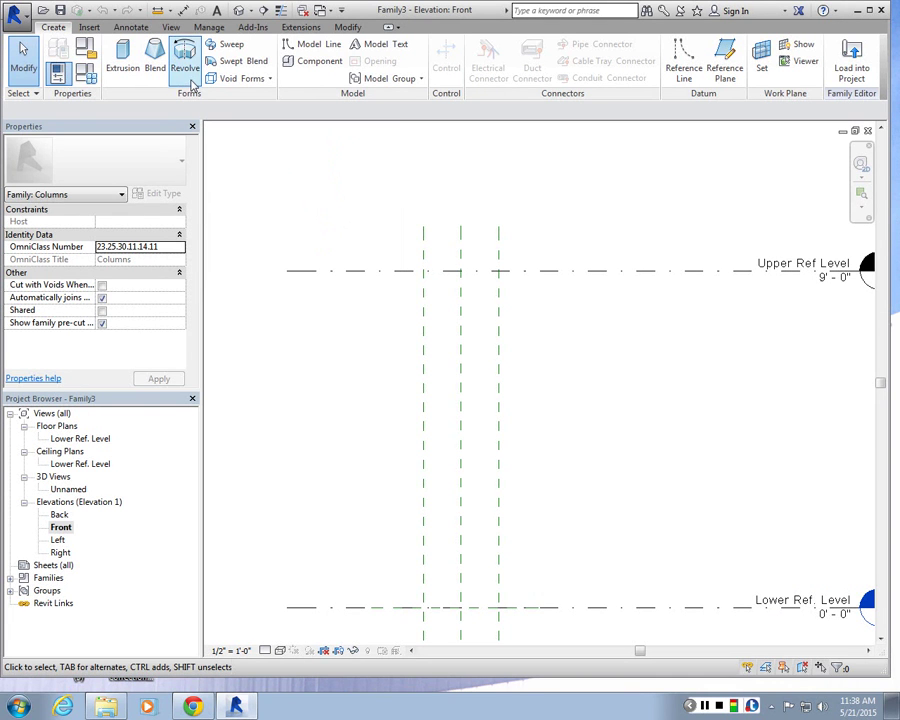
{"action": "left_click", "coordinate": [186, 70]}
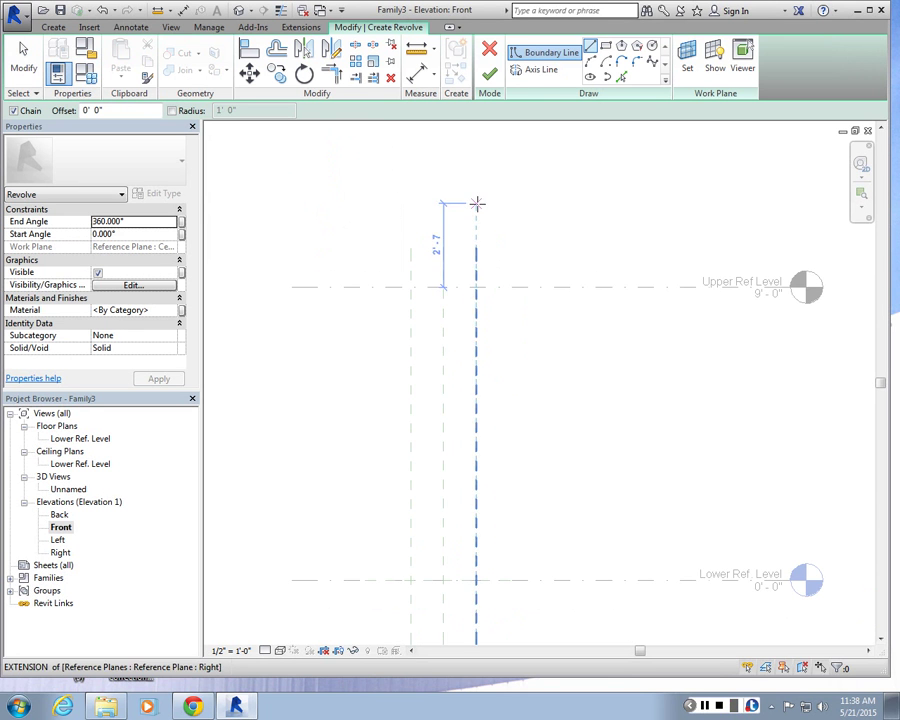
{"action": "left_click", "coordinate": [538, 70]}
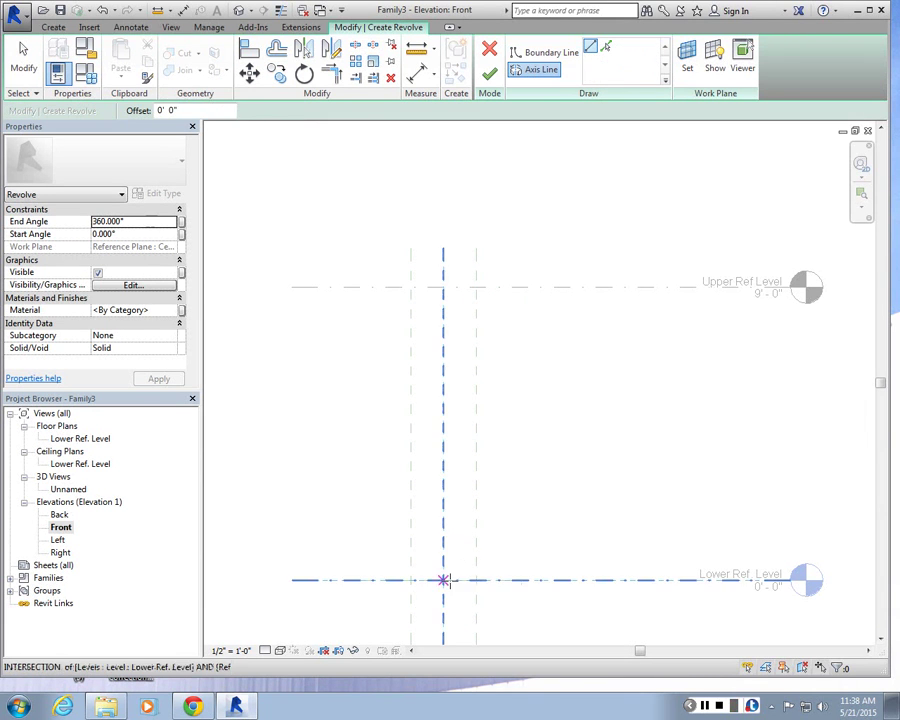
{"action": "left_click", "coordinate": [443, 580]}
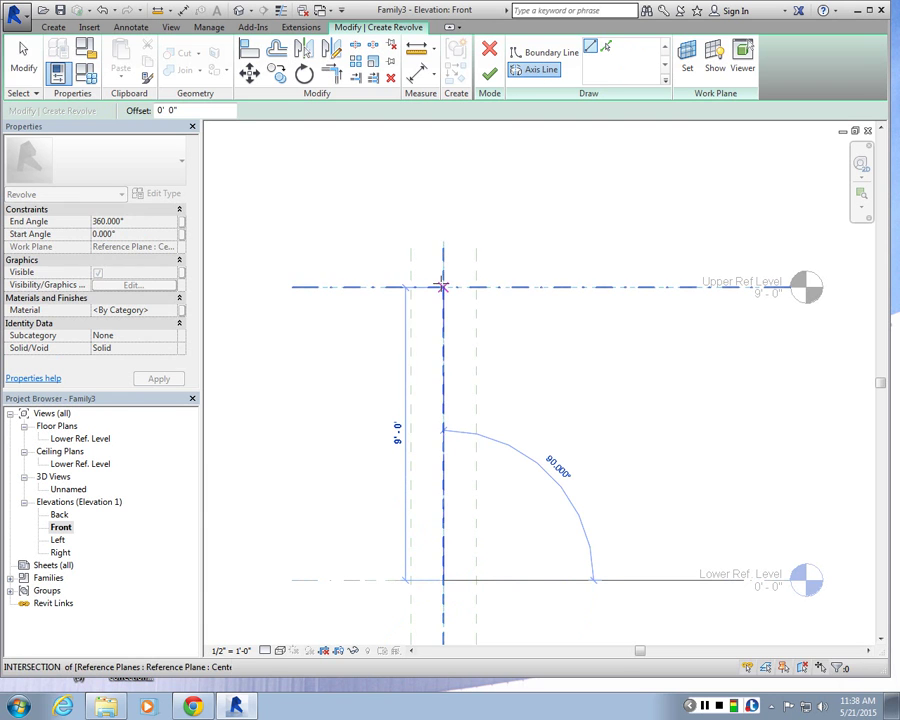
{"action": "left_click", "coordinate": [443, 287]}
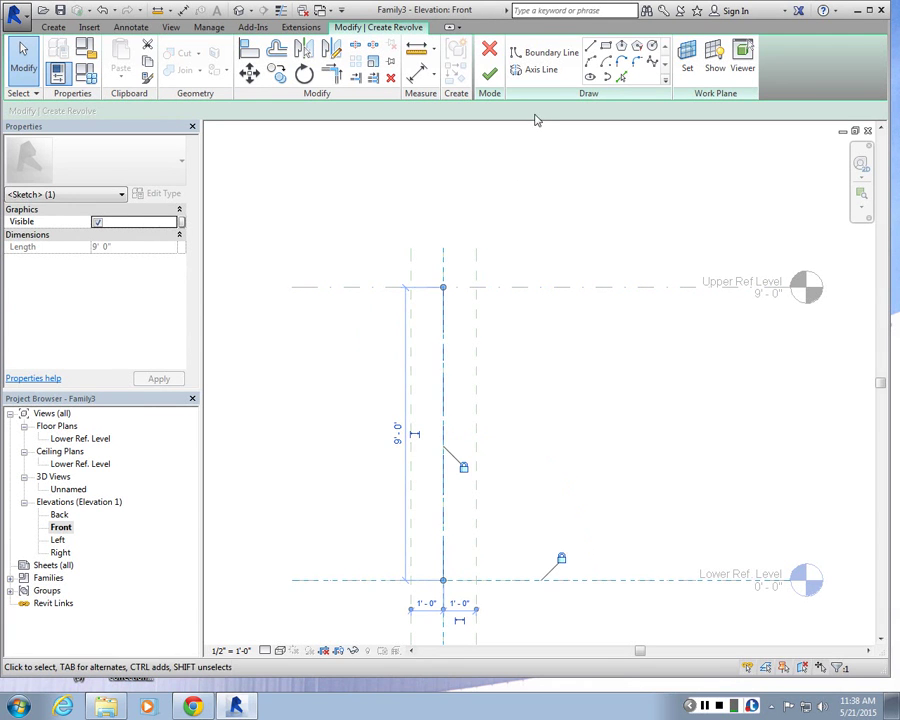
- Draw the revolve's upper boundary: a 5' line from the axis along the Upper Ref Level and a 6" line down from its end
{"action": "left_click", "coordinate": [549, 55]}
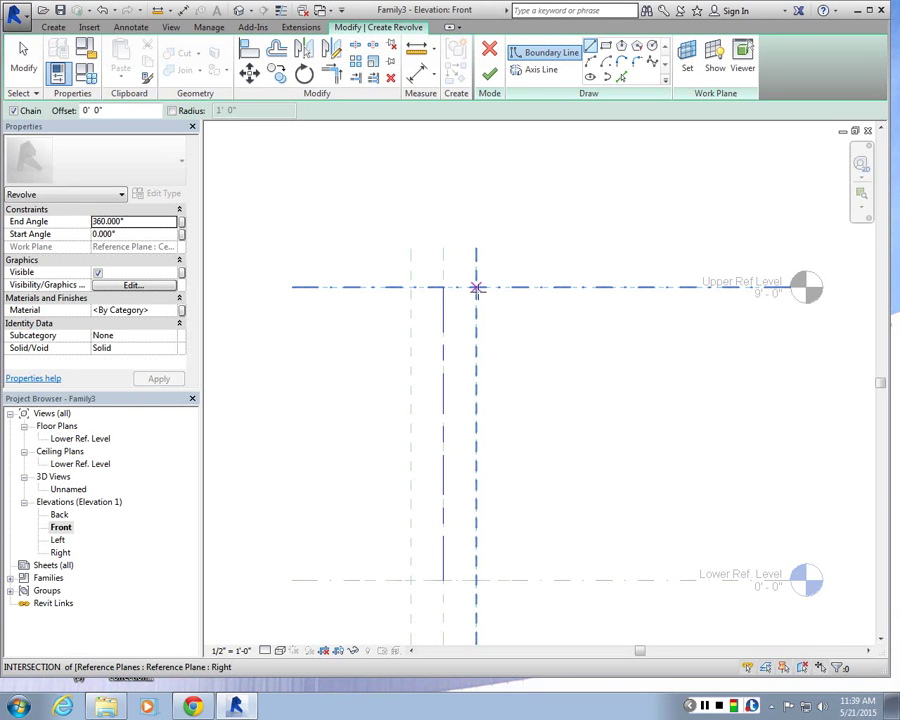
{"action": "scroll", "coordinate": [460, 300], "scroll_direction": "up", "scroll_amount": 2}
{"action": "scroll", "coordinate": [582, 179], "scroll_direction": "down", "scroll_amount": 2}
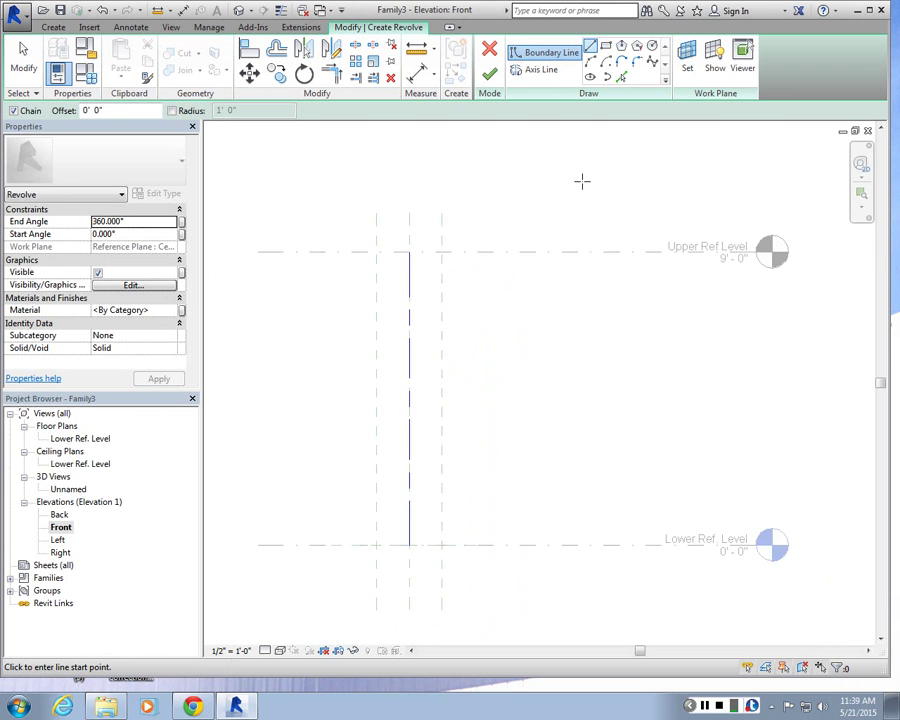
{"action": "scroll", "coordinate": [438, 263], "scroll_direction": "up", "scroll_amount": 2}
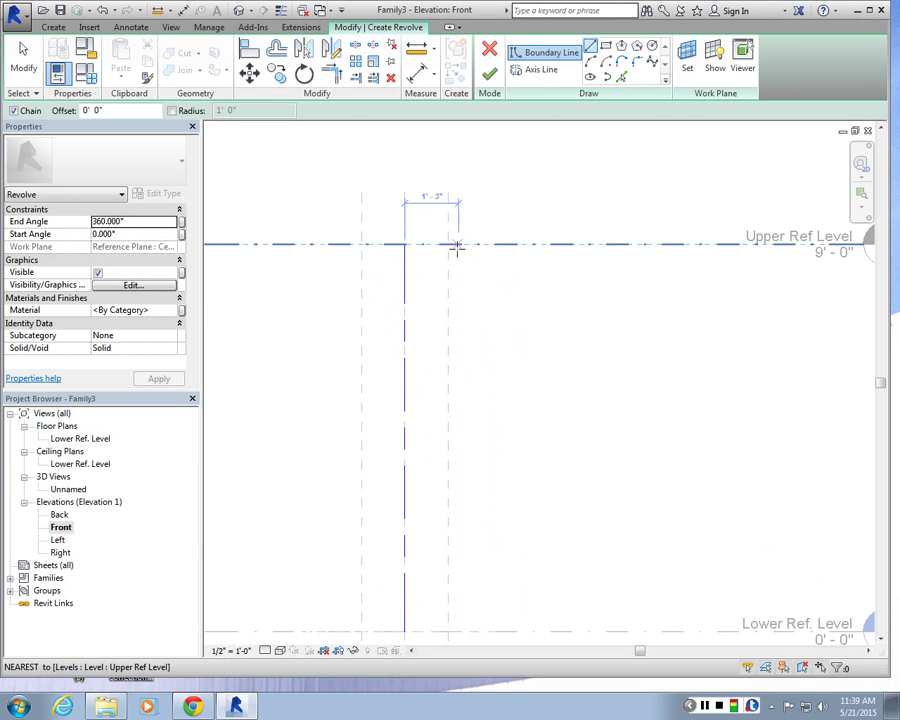
{"action": "left_click", "coordinate": [404, 245]}
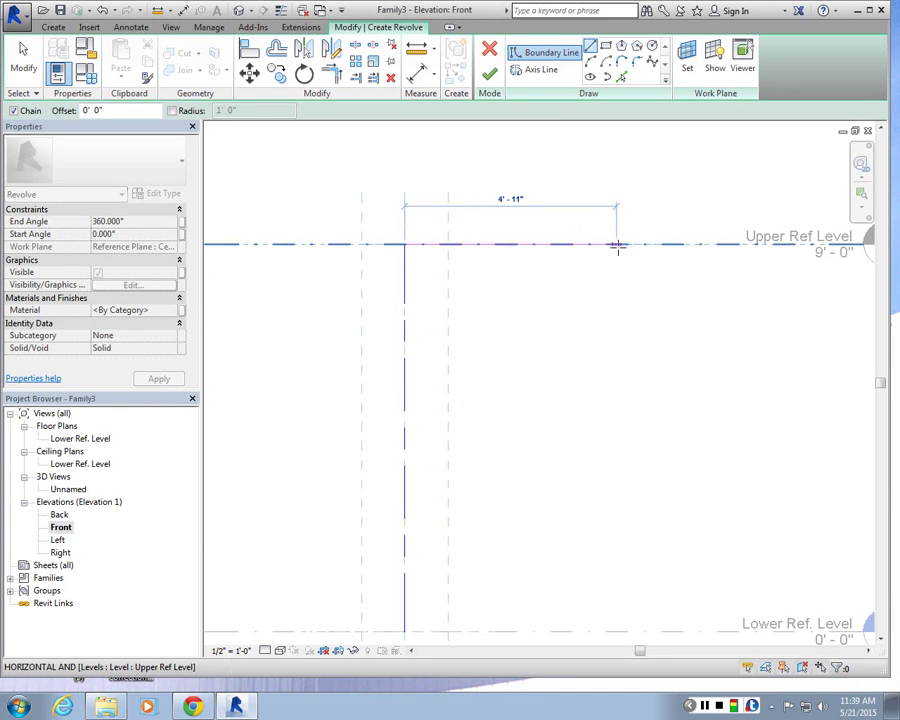
{"action": "type", "text": "5"}
{"action": "key", "text": "Return"}
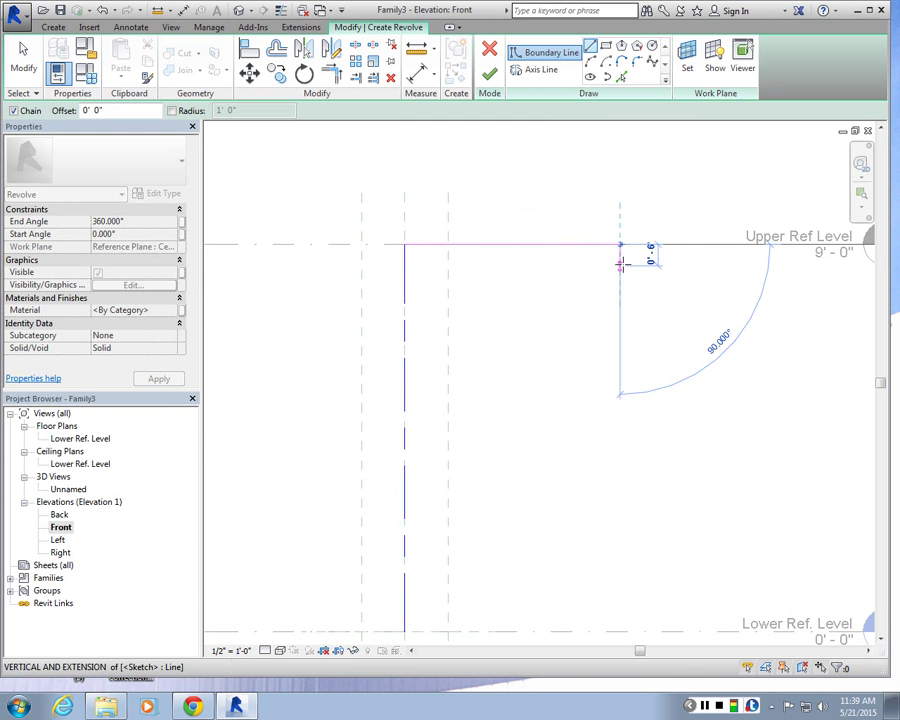
{"action": "type", "text": "6"}
{"action": "key", "text": "Return"}
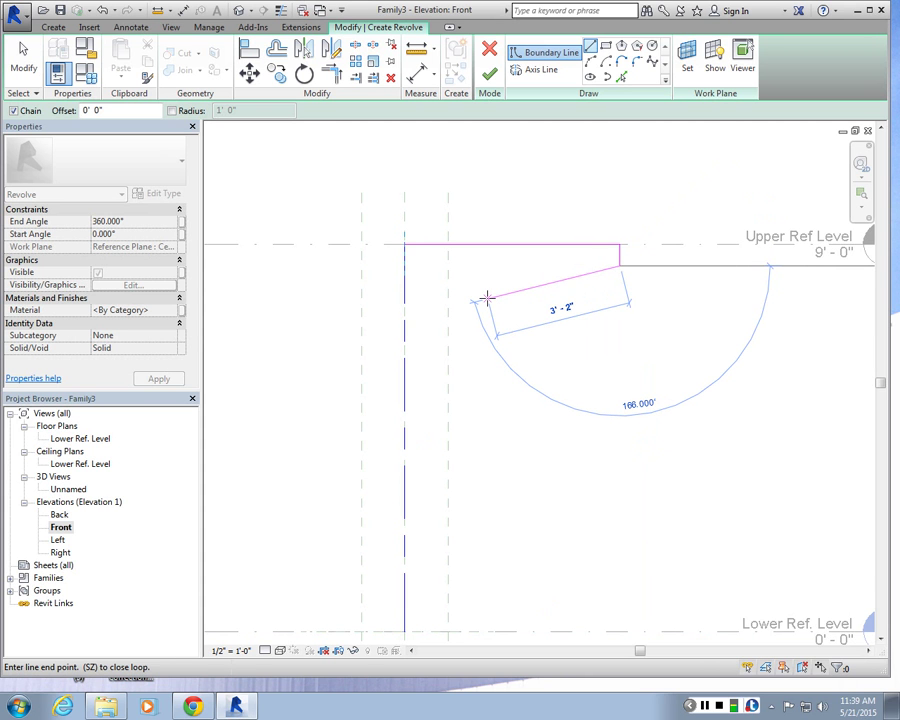
{"action": "key", "text": "Escape"}
- Draw the revolve's base boundary line along the Lower Ref. Level from the axis to the Right reference plane
{"action": "scroll", "coordinate": [478, 266], "scroll_direction": "down", "scroll_amount": 4}
{"action": "scroll", "coordinate": [469, 394], "scroll_direction": "up", "scroll_amount": 3}
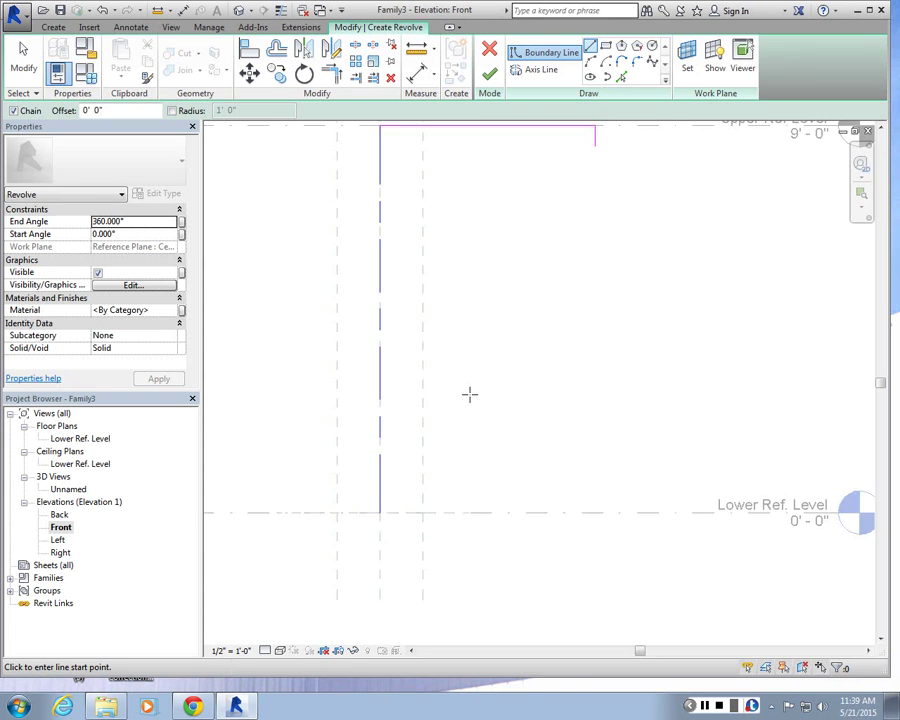
{"action": "scroll", "coordinate": [469, 394], "scroll_direction": "down", "scroll_amount": 1}
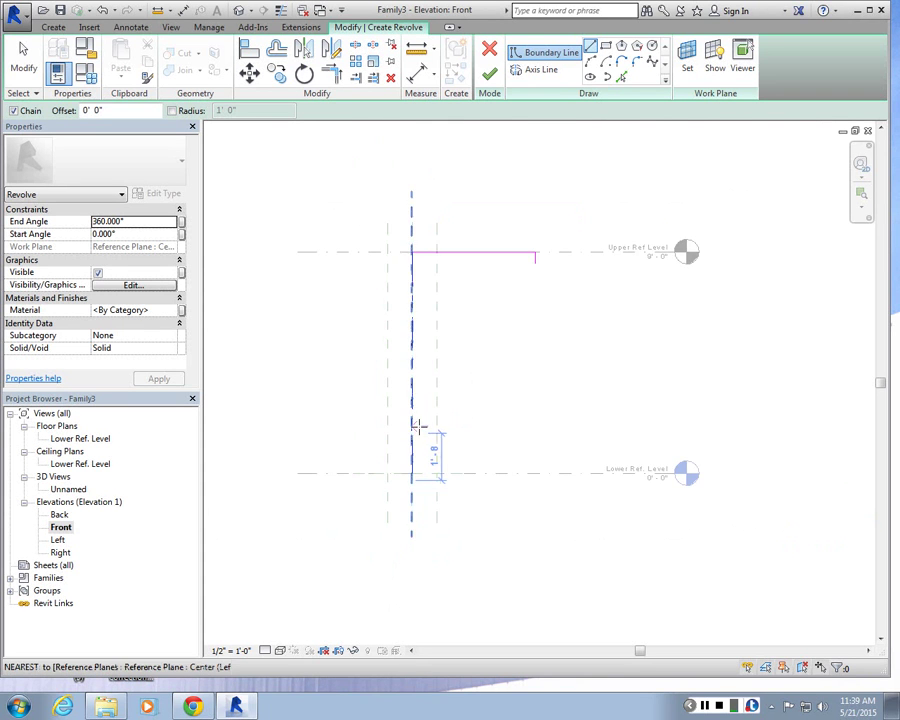
{"action": "scroll", "coordinate": [426, 505], "scroll_direction": "up", "scroll_amount": 2}
{"action": "left_click", "coordinate": [423, 508]}
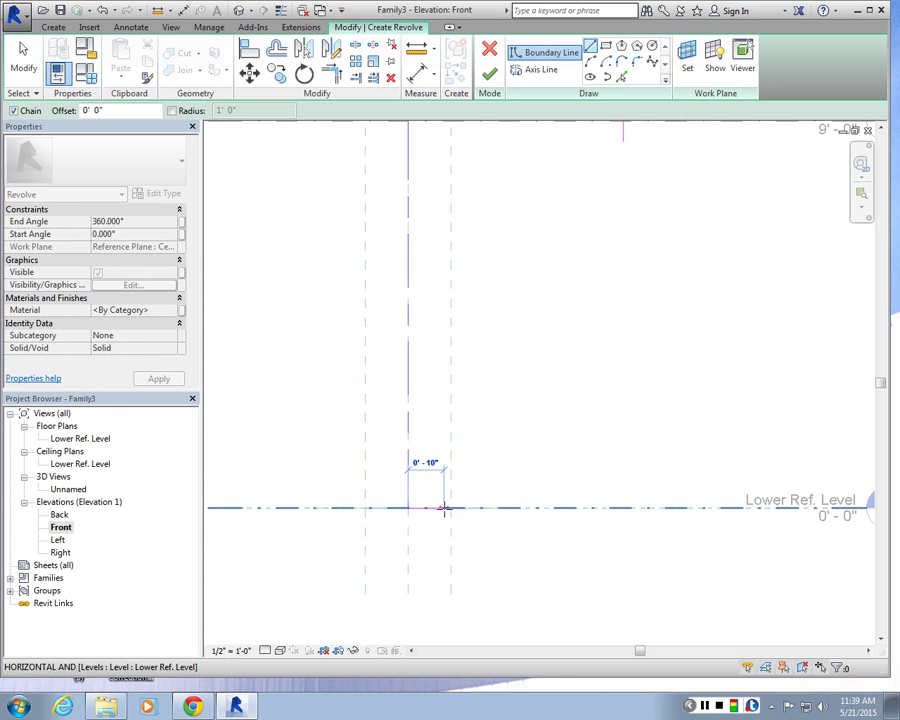
{"action": "scroll", "coordinate": [442, 506], "scroll_direction": "down", "scroll_amount": 3}
{"action": "scroll", "coordinate": [461, 348], "scroll_direction": "up", "scroll_amount": 2}
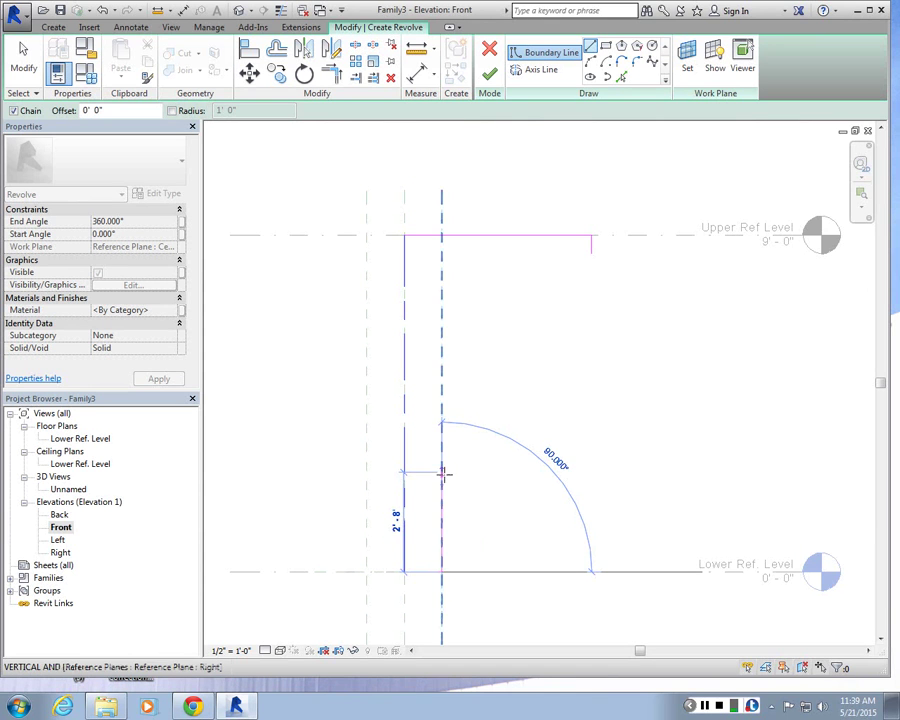
{"action": "key", "text": "Escape"}
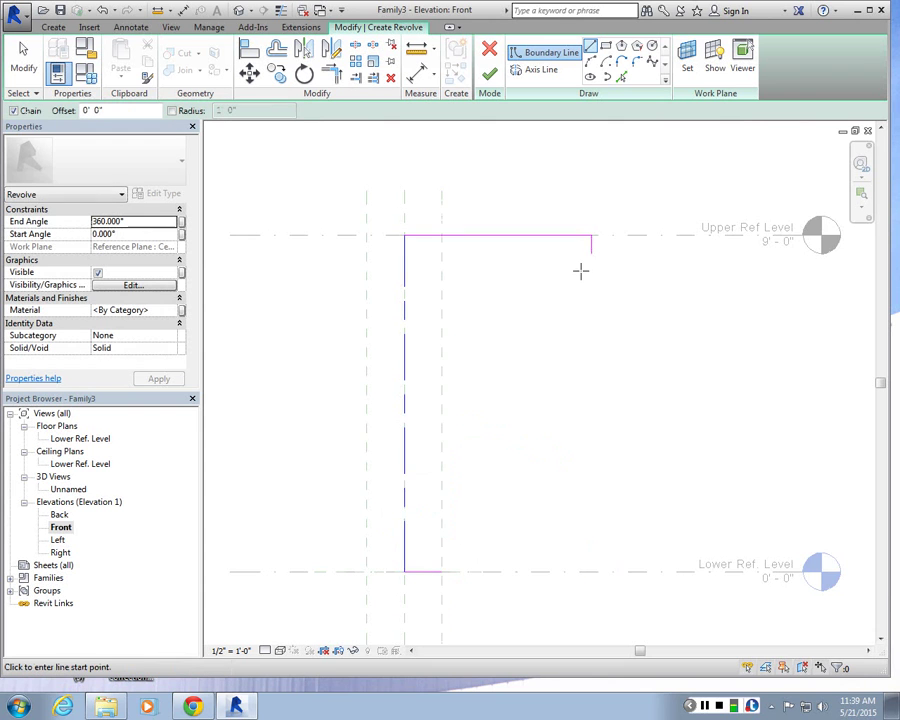
- Draw a four-point spline boundary from the base line's outer end, flaring outward to the lower end of the 6" line
{"action": "scroll", "coordinate": [542, 124], "scroll_direction": "up", "scroll_amount": 2}
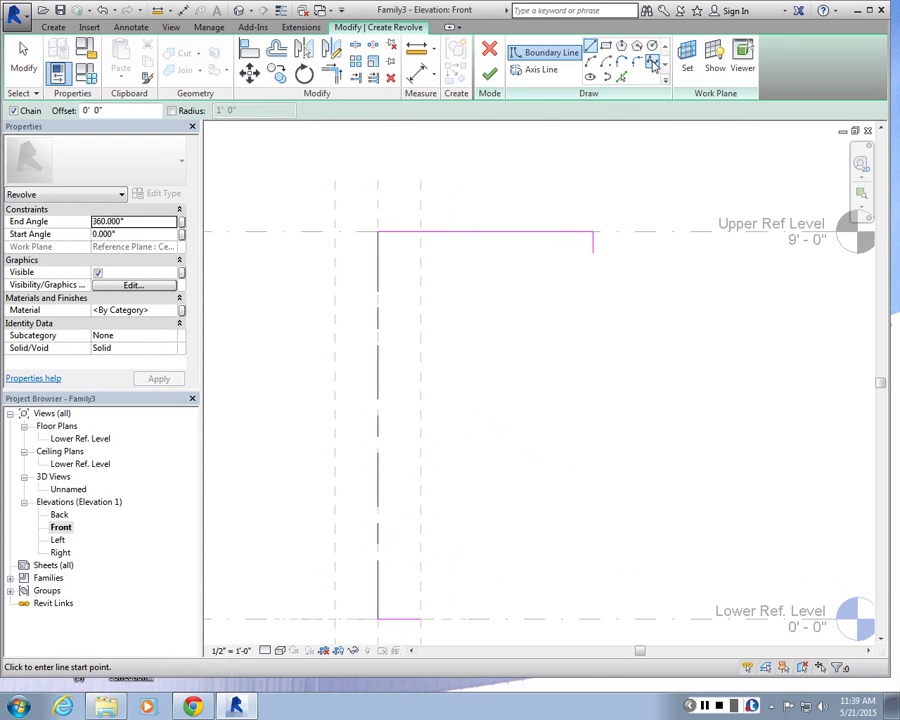
{"action": "scroll", "coordinate": [660, 362], "scroll_direction": "down", "scroll_amount": 1}
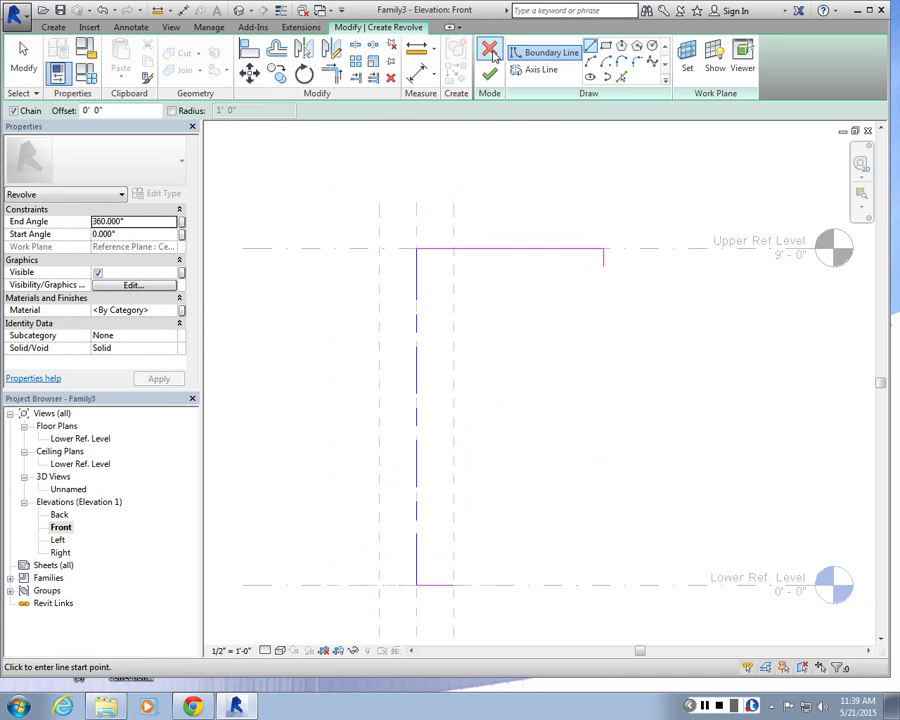
{"action": "left_click", "coordinate": [653, 64]}
{"action": "scroll", "coordinate": [462, 584], "scroll_direction": "up", "scroll_amount": 2}
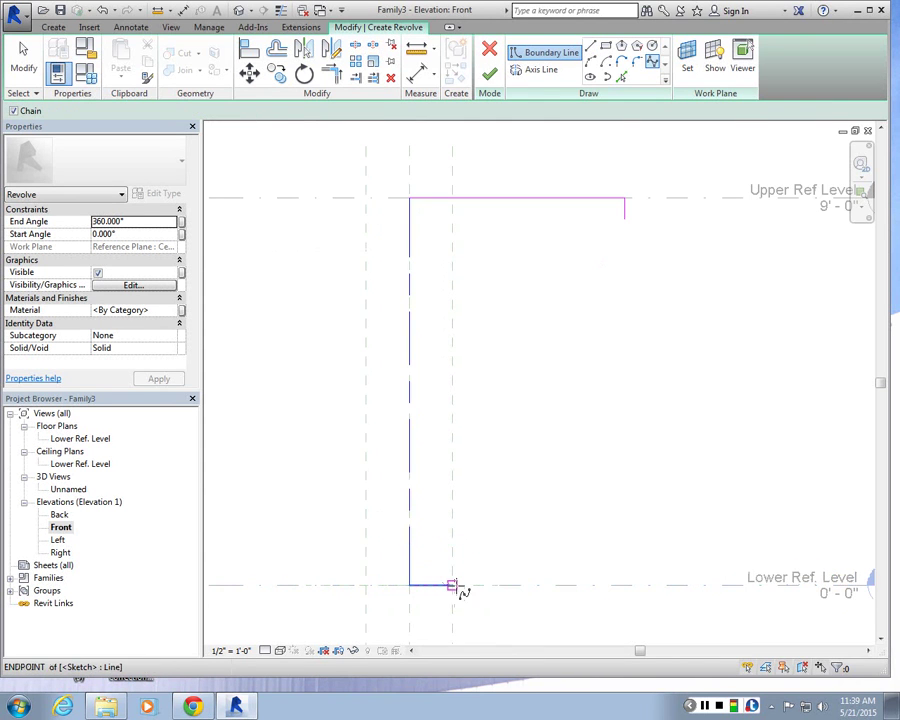
{"action": "left_click", "coordinate": [461, 589]}
{"action": "left_click", "coordinate": [452, 450]}
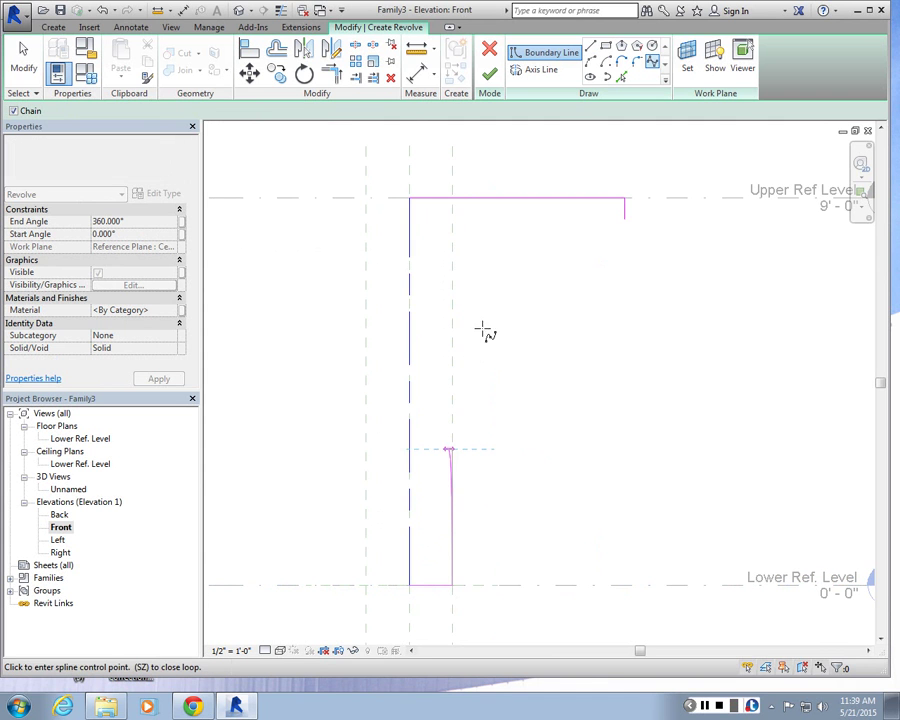
{"action": "left_click", "coordinate": [523, 253]}
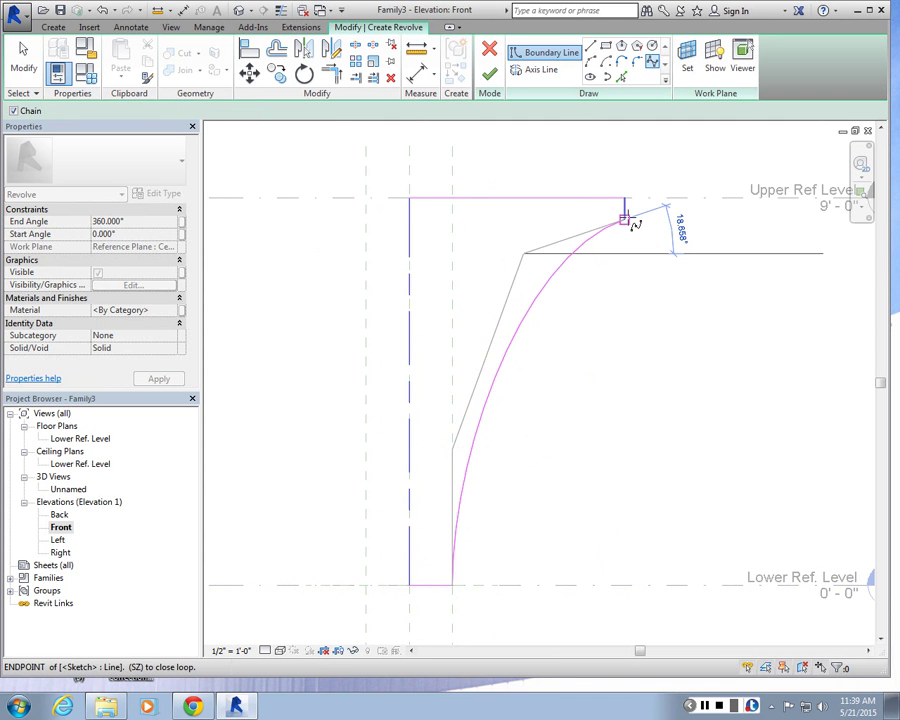
{"action": "left_click", "coordinate": [626, 219]}
{"action": "key", "text": "Escape"}
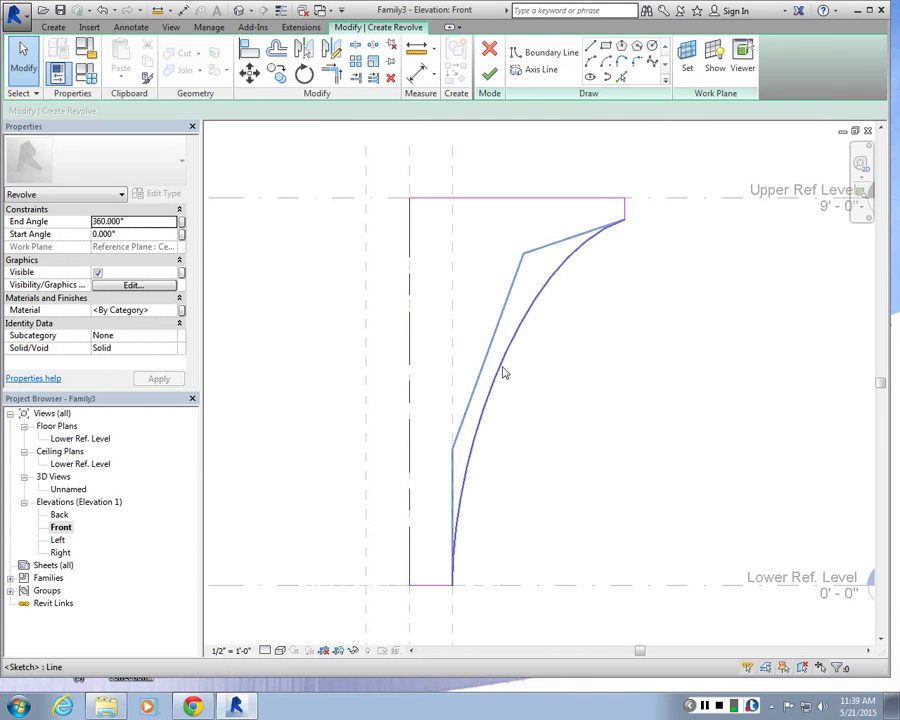
- Reshape the spline by moving both middle control points toward the Right reference plane's upper end, level with the 6" line's lower end
{"action": "left_click", "coordinate": [504, 372]}
{"action": "mouse_move", "coordinate": [523, 253]}
{"action": "left_mouse_down"}
{"action": "mouse_move", "coordinate": [522, 221]}
{"action": "mouse_move", "coordinate": [471, 219]}
{"action": "left_mouse_up"}
{"action": "key", "text": "Escape"}
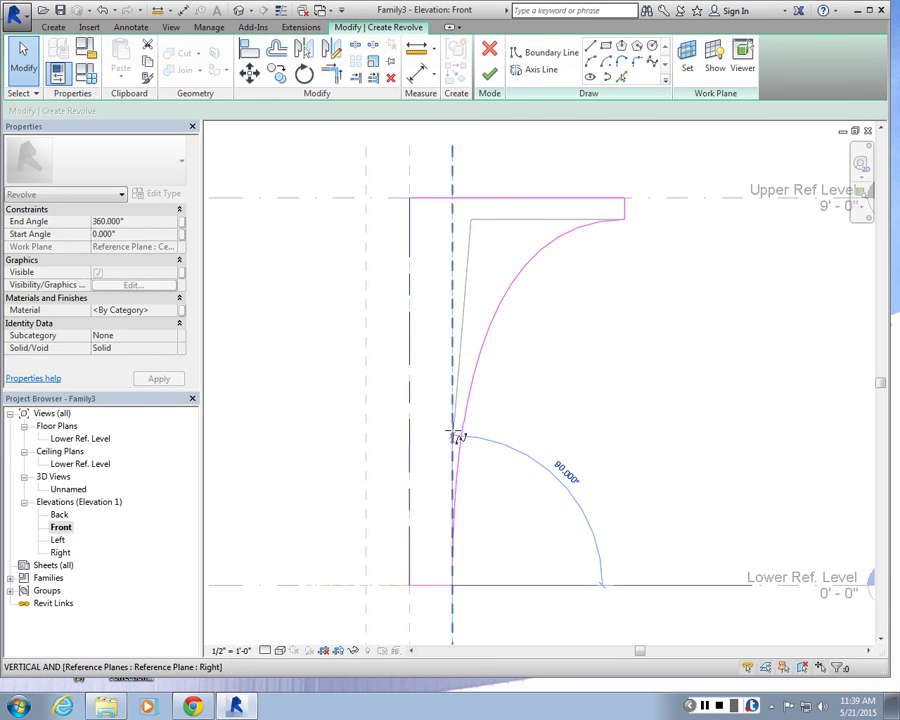
{"action": "left_click", "coordinate": [455, 237]}
{"action": "left_click_drag", "start_coordinate": [471, 219], "coordinate": [453, 220]}
{"action": "scroll", "coordinate": [513, 448], "scroll_direction": "down", "scroll_amount": 4}
{"action": "scroll", "coordinate": [511, 428], "scroll_direction": "up", "scroll_amount": 2}
{"action": "scroll", "coordinate": [530, 434], "scroll_direction": "down", "scroll_amount": 1}
{"action": "left_click", "coordinate": [563, 441]}
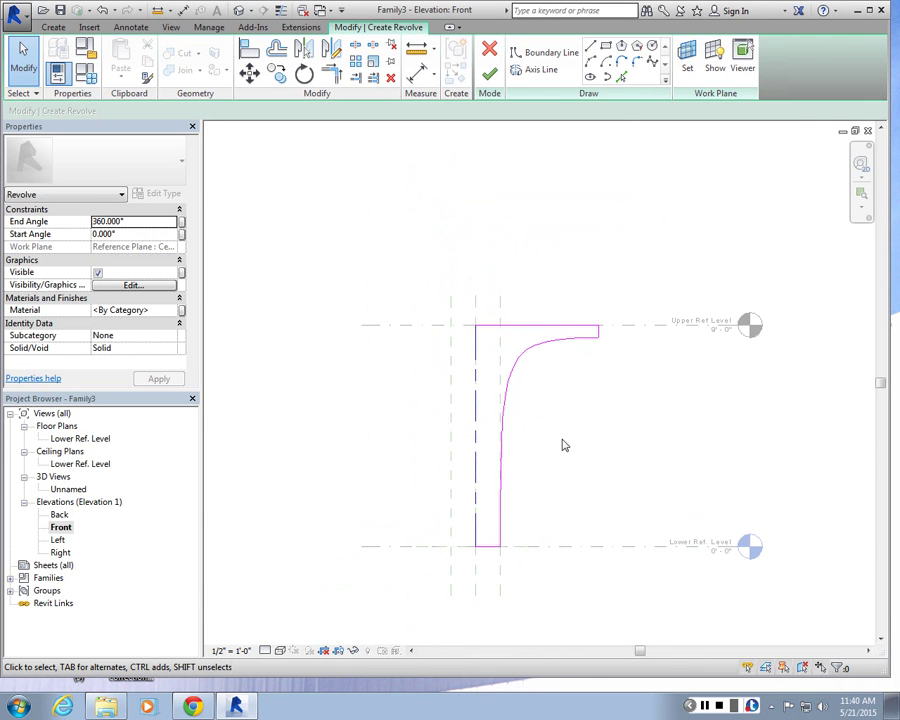
{"action": "scroll", "coordinate": [563, 445], "scroll_direction": "up", "scroll_amount": 2}
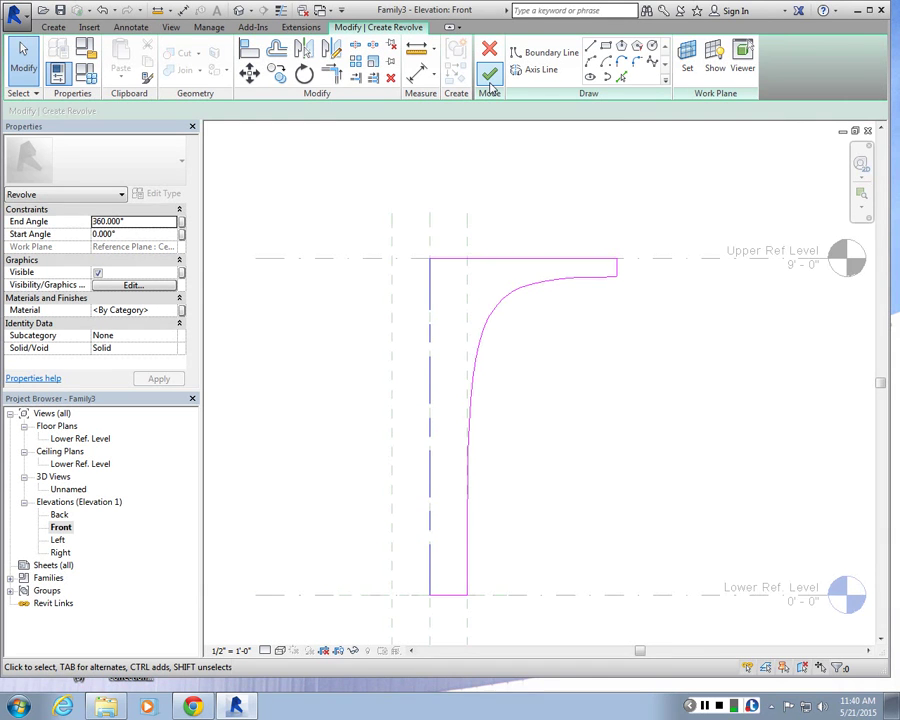
- Close the profile with a boundary line along the axis from the Upper Ref Level to the Lower Ref. Level and finish the revolve
{"action": "left_click", "coordinate": [591, 46]}
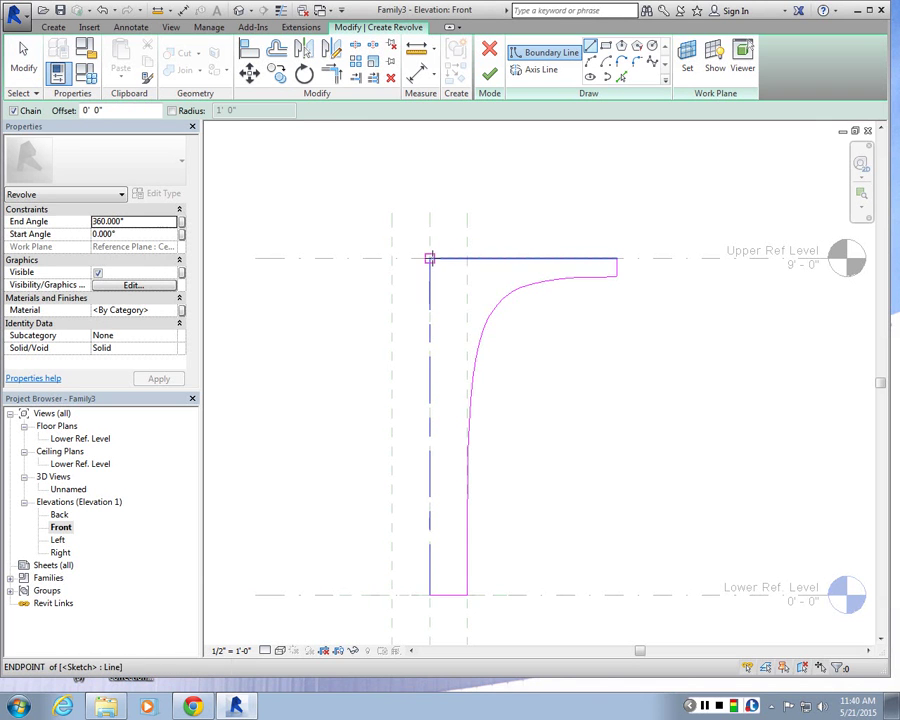
{"action": "left_click", "coordinate": [430, 259]}
{"action": "left_click", "coordinate": [430, 595]}
{"action": "middle_click_drag", "start_coordinate": [390, 444], "coordinate": [426, 434]}
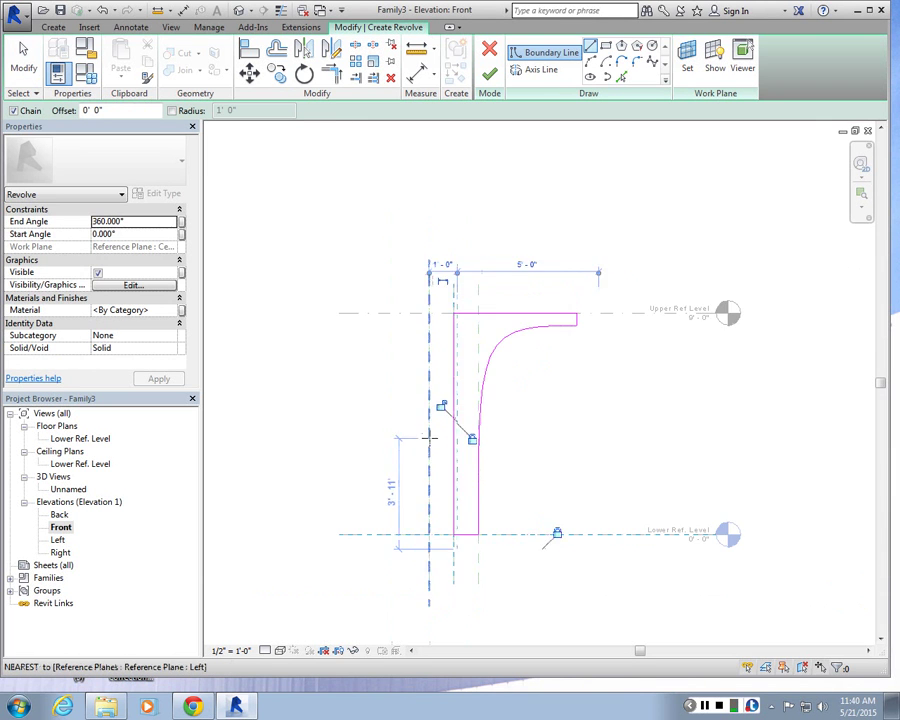
{"action": "left_click", "coordinate": [489, 74]}
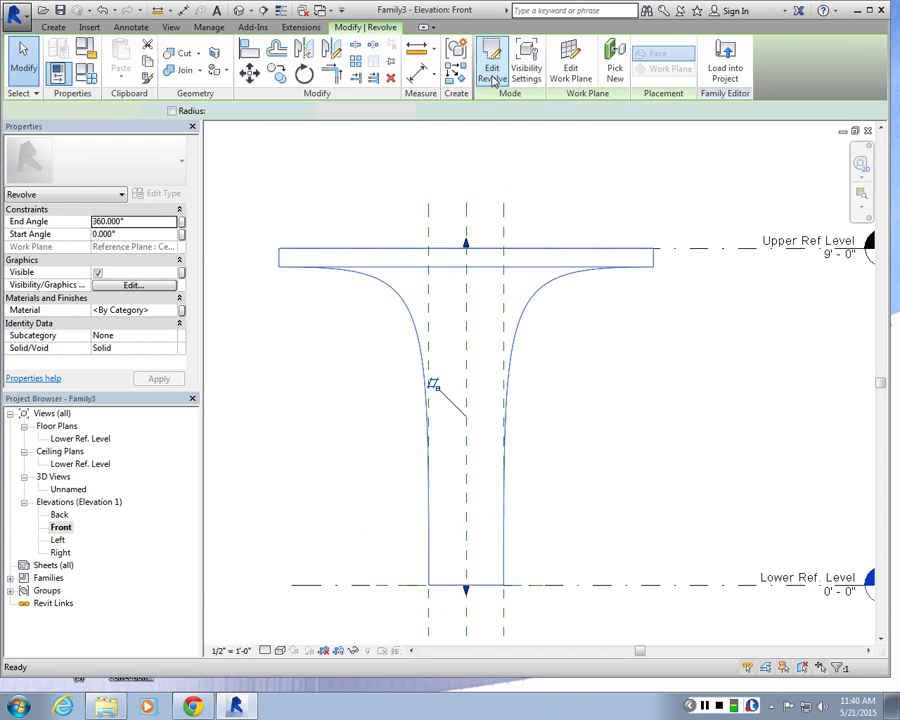
{"action": "left_click", "coordinate": [558, 420]}
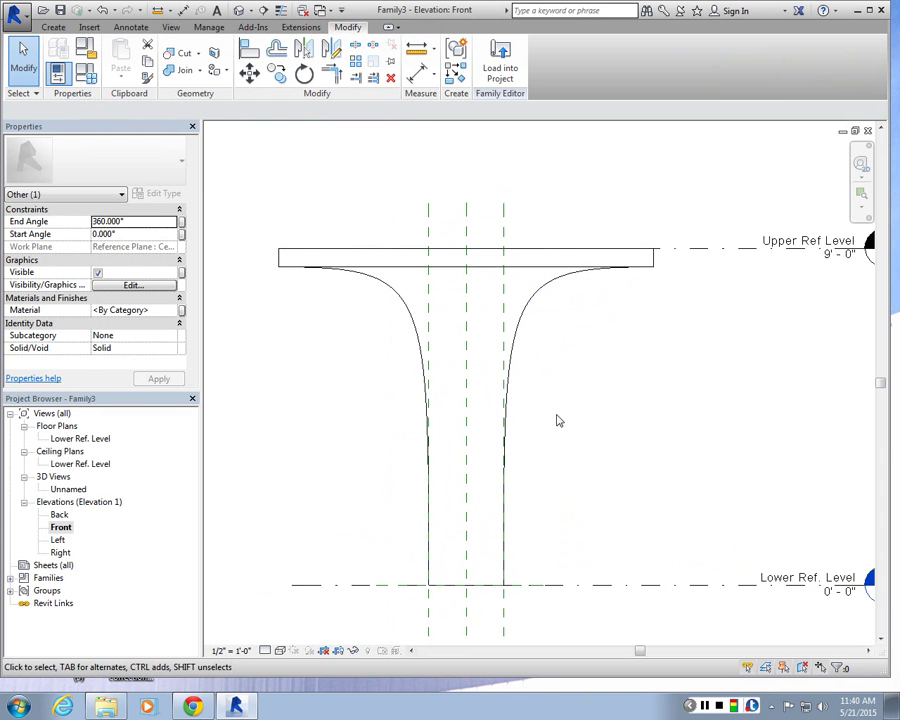
- Open the default 3D view and inspect the revolved column from below, above and the side
{"action": "left_click", "coordinate": [239, 11]}
{"action": "middle_click_drag", "start_coordinate": [466, 364], "coordinate": [563, 298], "text": "shift"}
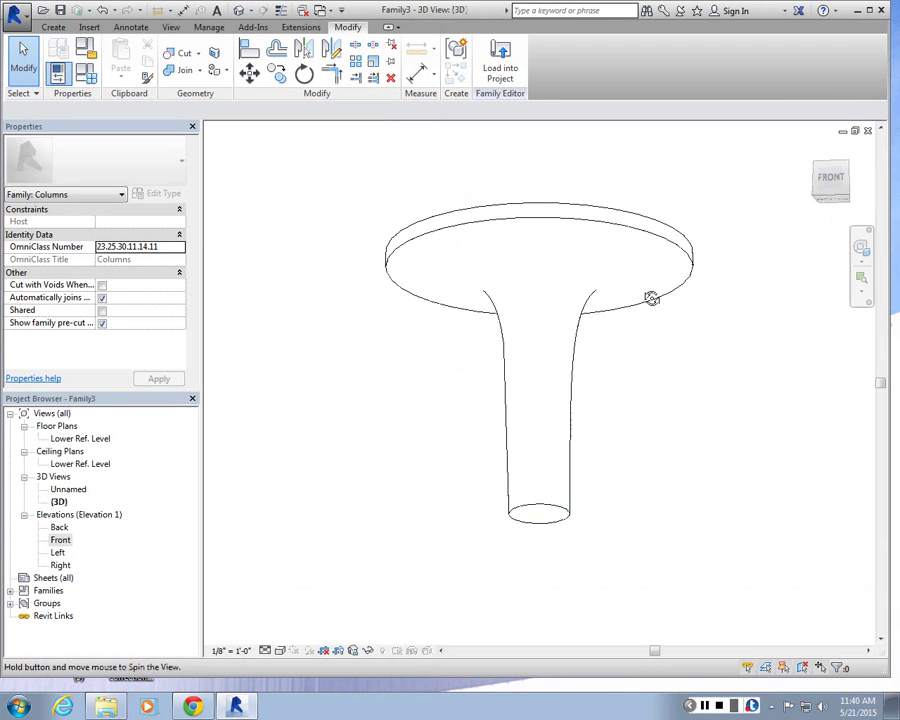
{"action": "middle_click_drag", "start_coordinate": [651, 299], "coordinate": [685, 375], "text": "shift"}
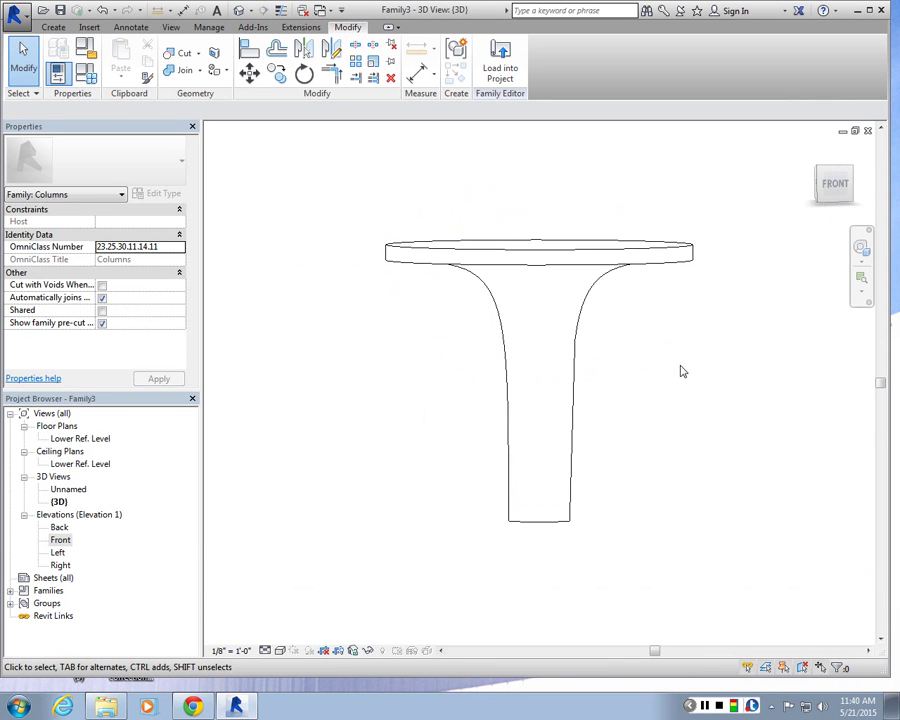
{"action": "scroll", "coordinate": [558, 416], "scroll_direction": "up", "scroll_amount": 2}
{"action": "scroll", "coordinate": [558, 416], "scroll_direction": "down", "scroll_amount": 2}
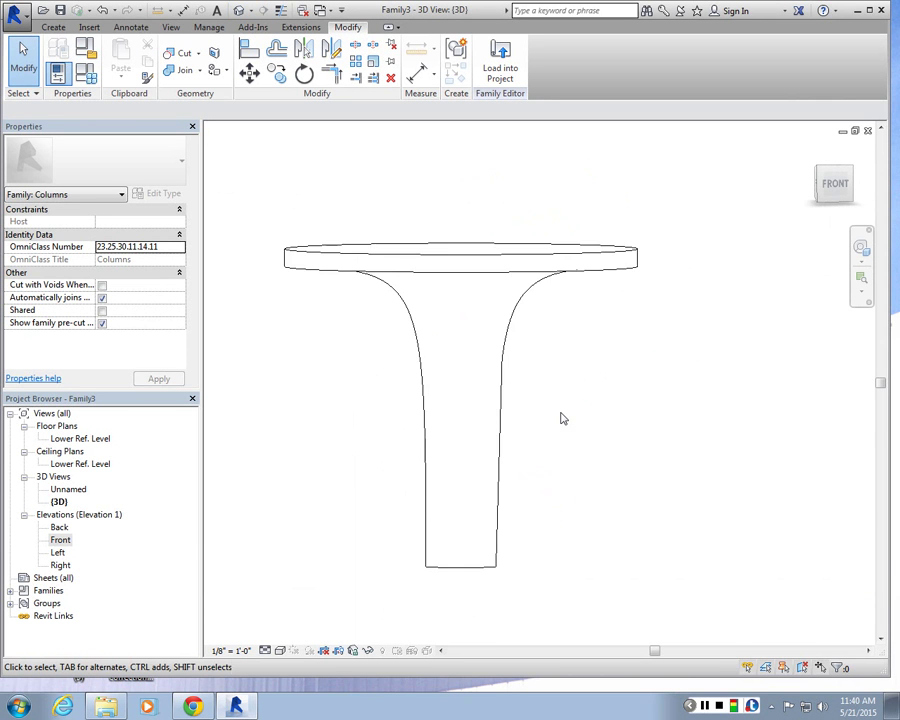
{"action": "middle_click_drag", "start_coordinate": [558, 416], "coordinate": [460, 412], "text": "shift"}
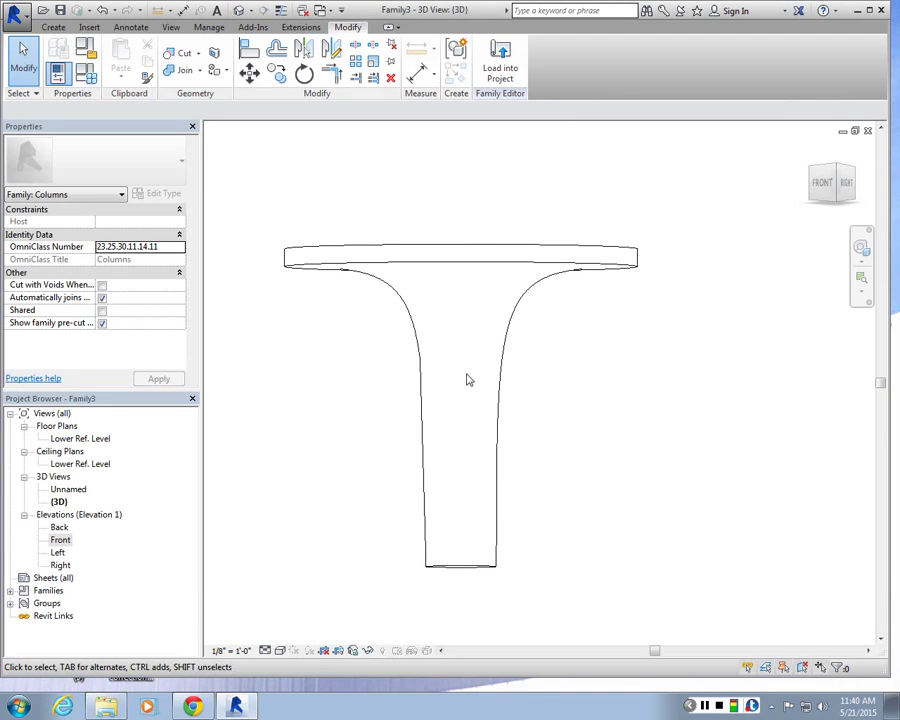
{"action": "scroll", "coordinate": [490, 320], "scroll_direction": "down", "scroll_amount": 1}
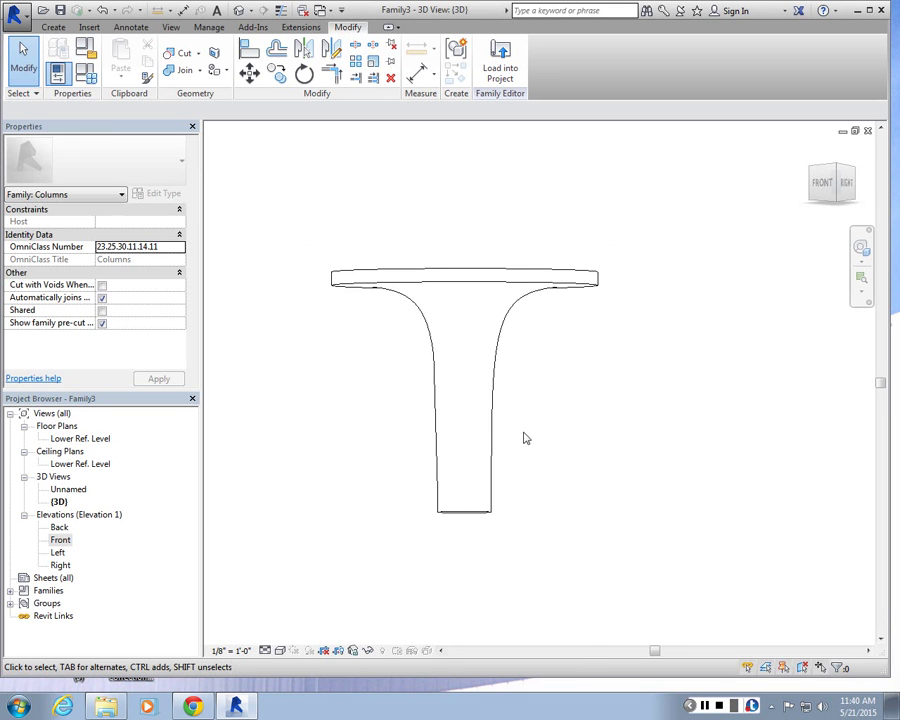
- Open the Lower Ref. Level floor plan with the column and its Width and Depth dimensions in view
{"action": "double_click", "coordinate": [82, 440]}
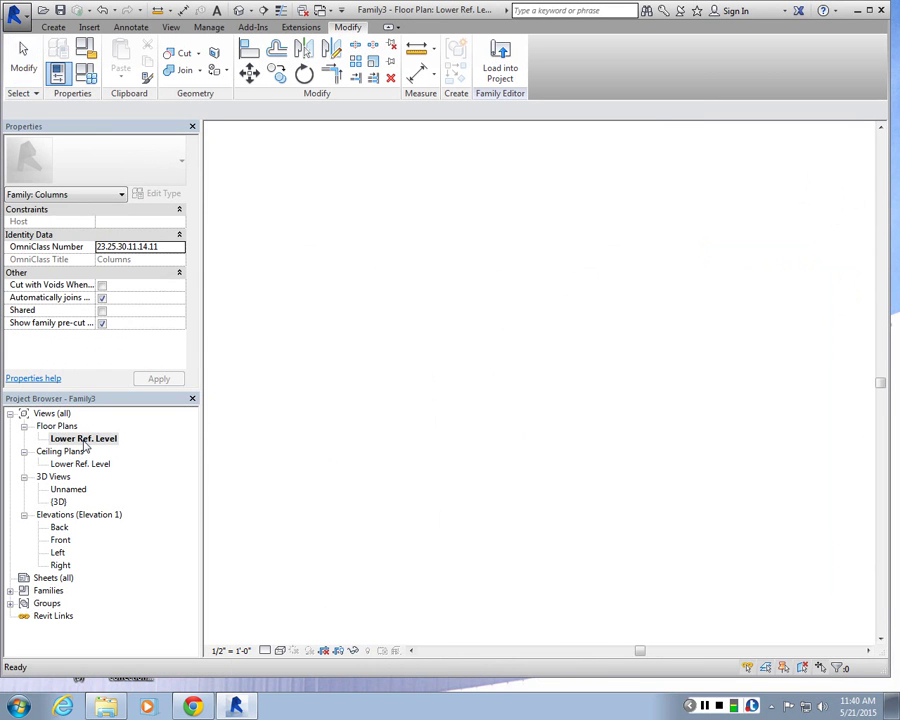
{"action": "scroll", "coordinate": [545, 453], "scroll_direction": "down", "scroll_amount": 1}
{"action": "middle_click_drag", "start_coordinate": [588, 492], "coordinate": [660, 492]}
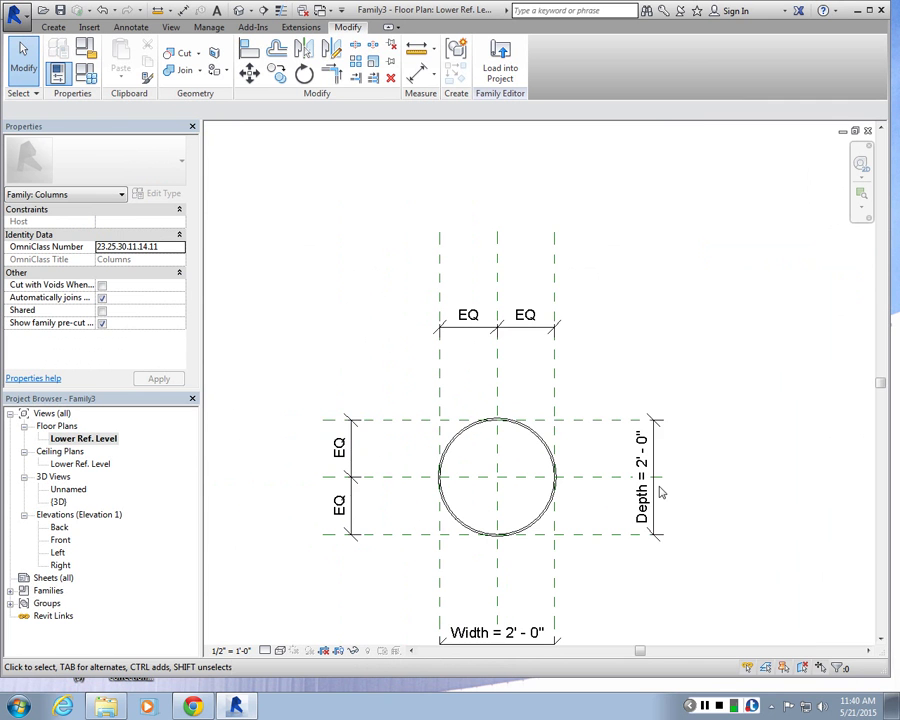
- Set the revolved column's visibility so it does not display in Plan/RCP or when cut in Plan/RCP
{"action": "scroll", "coordinate": [522, 478], "scroll_direction": "up", "scroll_amount": 2}
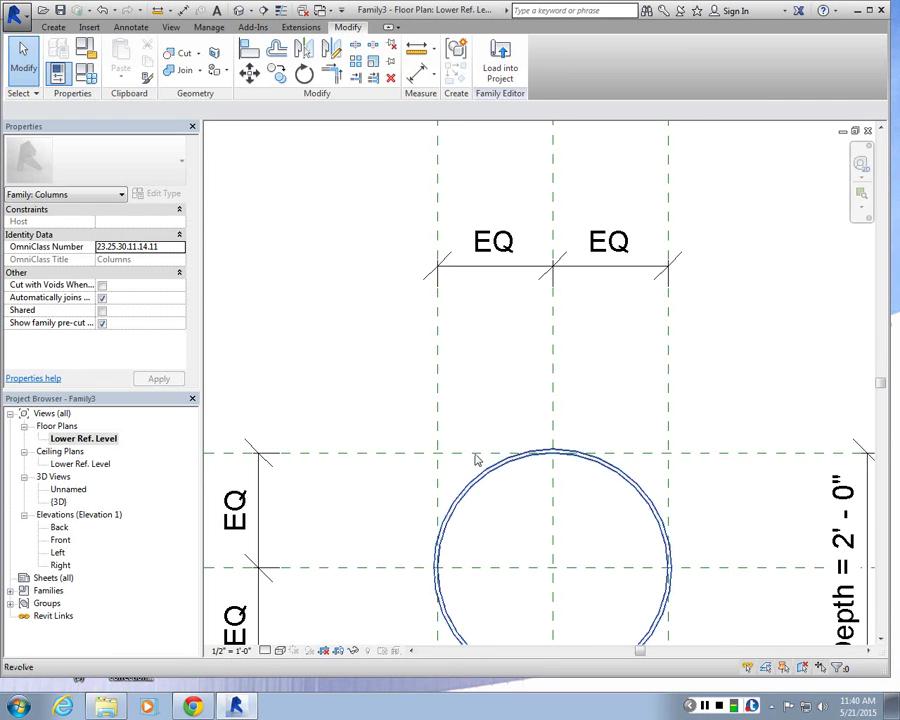
{"action": "scroll", "coordinate": [378, 524], "scroll_direction": "up", "scroll_amount": 2}
{"action": "scroll", "coordinate": [408, 437], "scroll_direction": "down", "scroll_amount": 2}
{"action": "scroll", "coordinate": [408, 437], "scroll_direction": "down", "scroll_amount": 1}
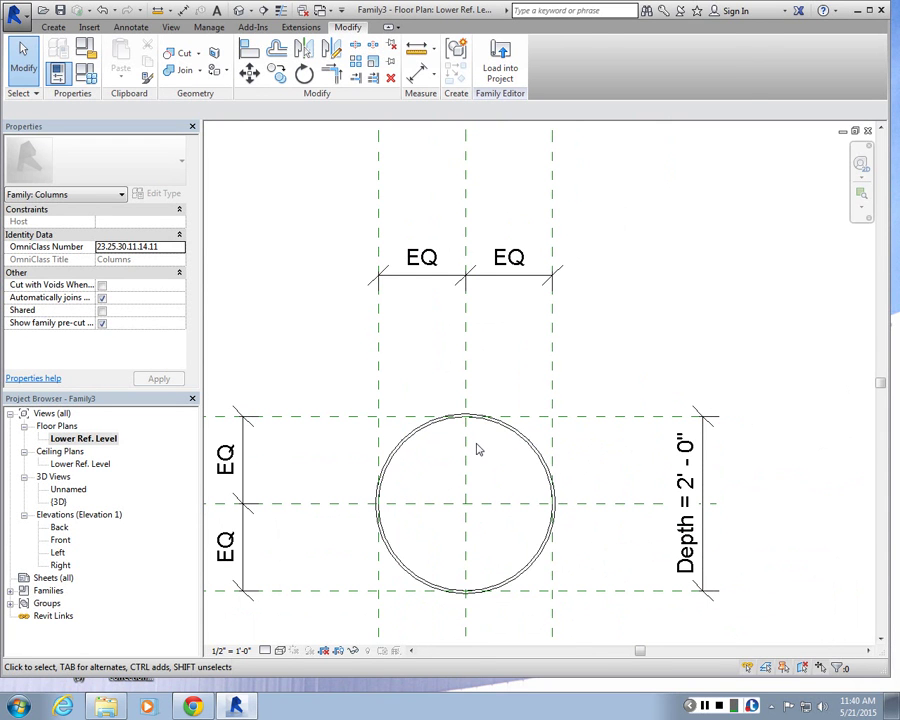
{"action": "left_click", "coordinate": [515, 437]}
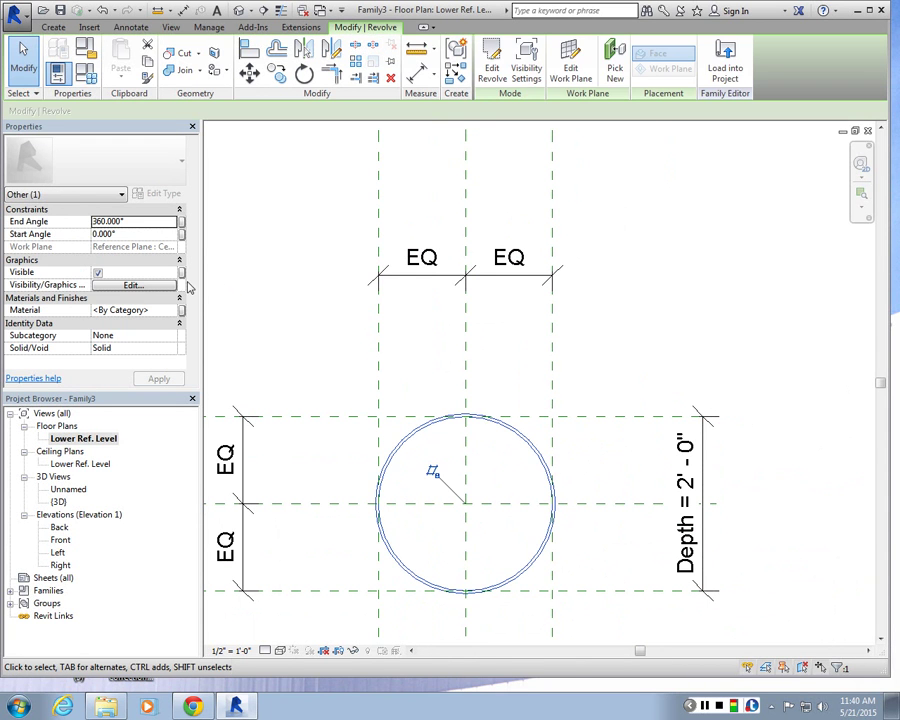
{"action": "left_click", "coordinate": [133, 285]}
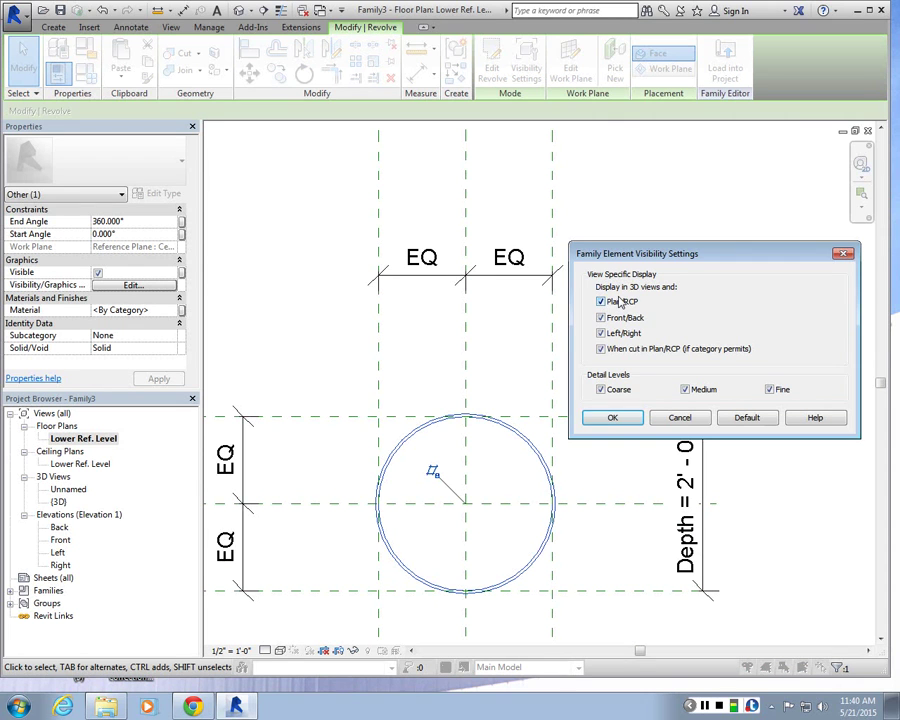
{"action": "left_click", "coordinate": [625, 350]}
{"action": "left_click", "coordinate": [623, 349]}
{"action": "left_click", "coordinate": [622, 303]}
{"action": "left_click", "coordinate": [603, 302]}
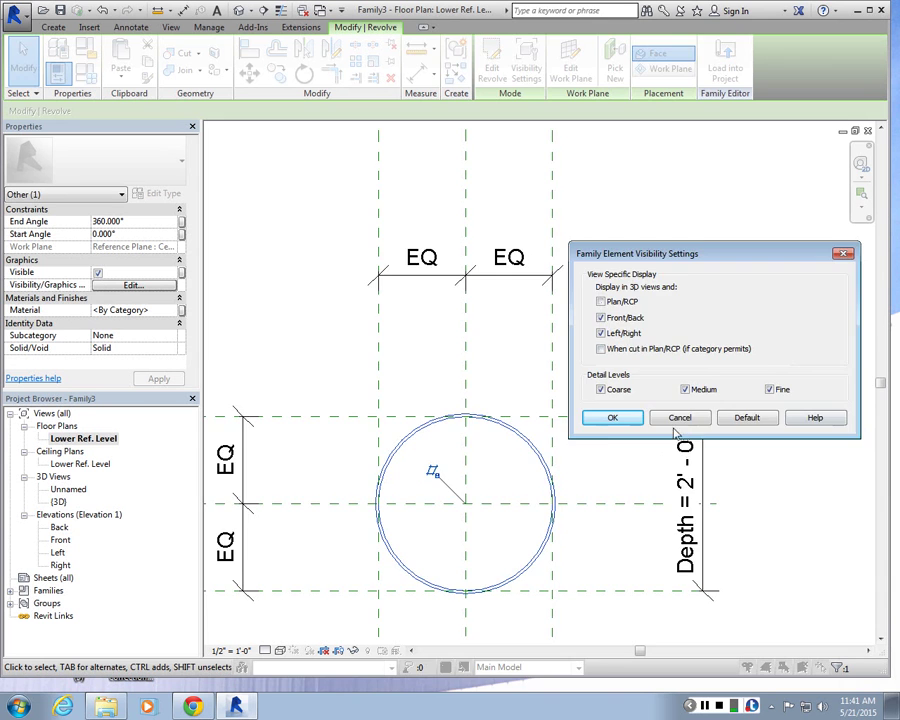
{"action": "left_click", "coordinate": [613, 418]}
{"action": "scroll", "coordinate": [408, 393], "scroll_direction": "down", "scroll_amount": 1}
{"action": "left_click", "coordinate": [465, 382]}
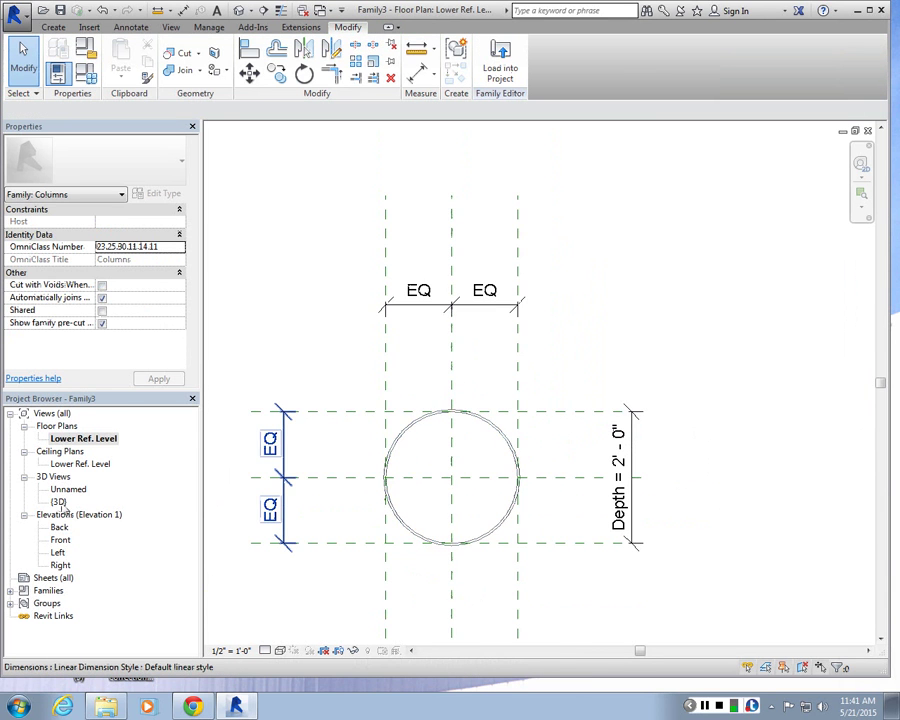
- View the column in the {3D} view and review its family type parameters
{"action": "double_click", "coordinate": [60, 502]}
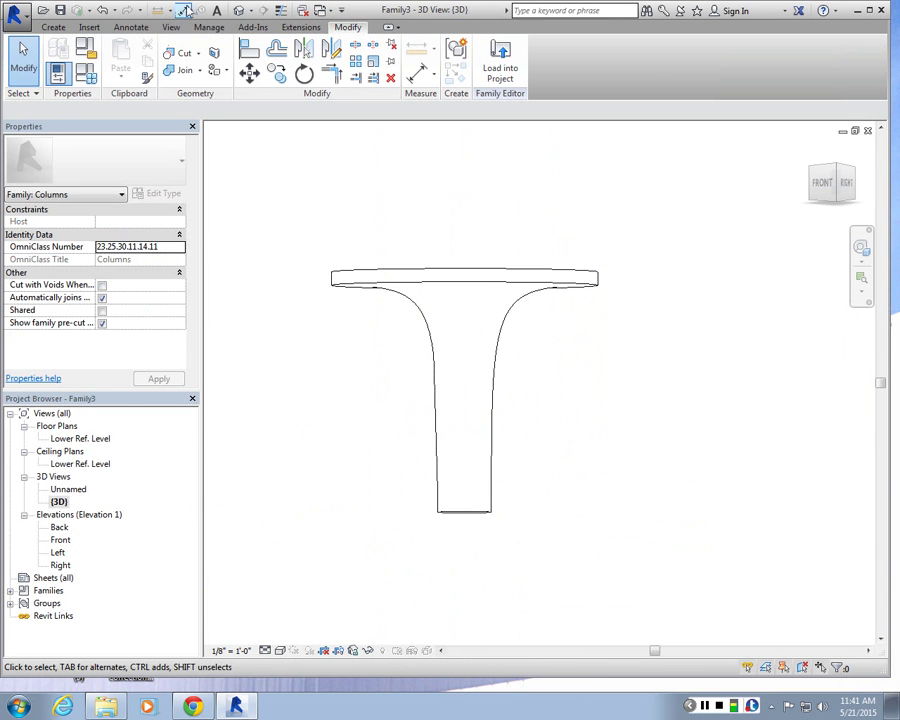
{"action": "left_click", "coordinate": [80, 80]}
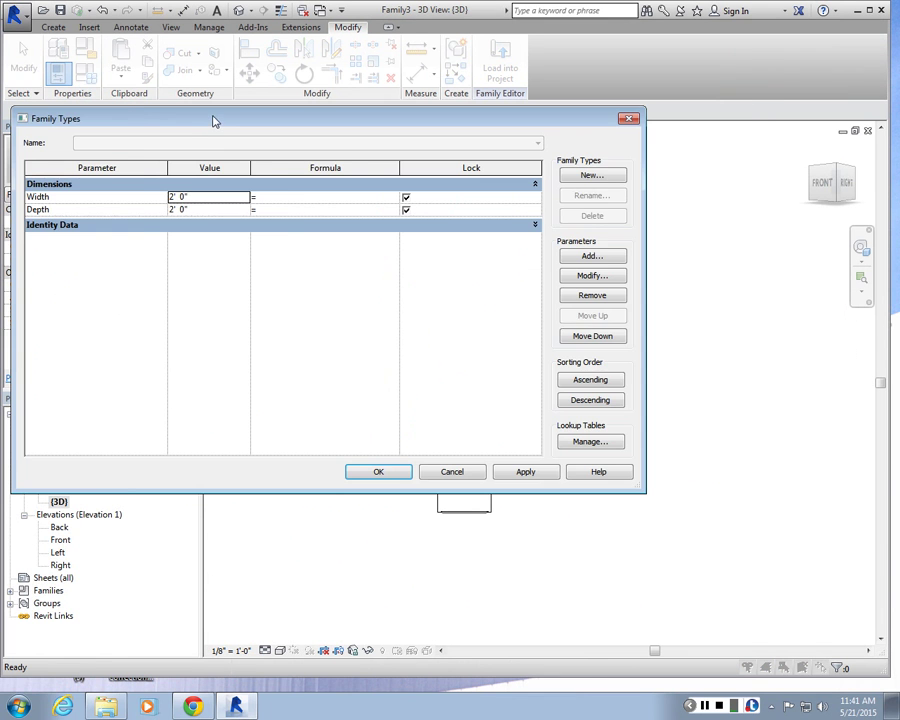
{"action": "left_click_drag", "start_coordinate": [213, 121], "coordinate": [333, 121]}
{"action": "key", "text": "Return"}
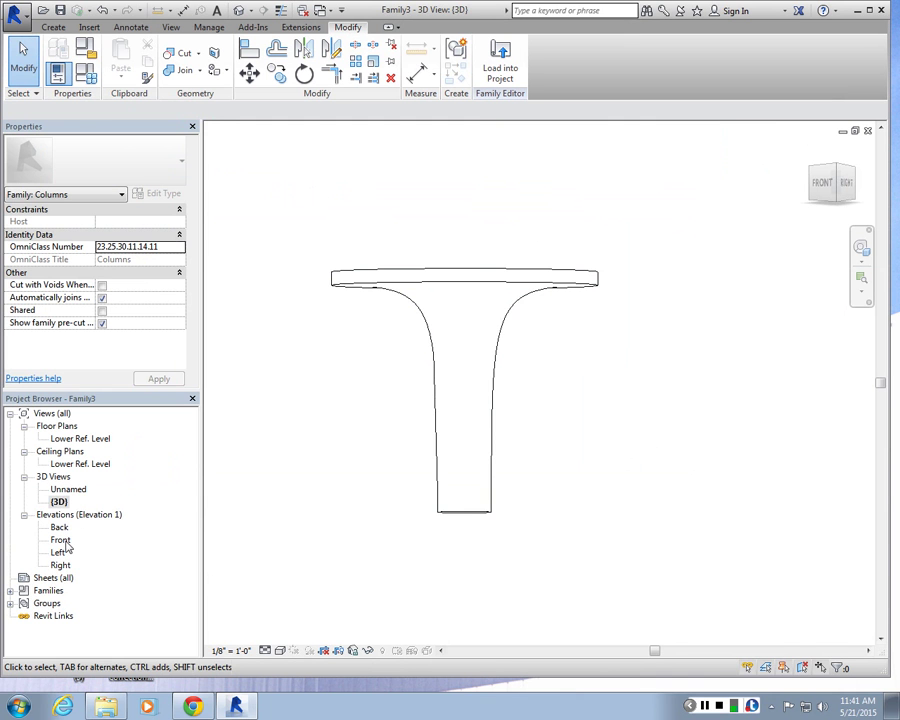
- Open the Front elevation and check the Width and Depth parameters in Family Types
{"action": "double_click", "coordinate": [60, 540]}
{"action": "scroll", "coordinate": [632, 283], "scroll_direction": "down", "scroll_amount": 1}
{"action": "middle_click_drag", "start_coordinate": [632, 283], "coordinate": [538, 299]}
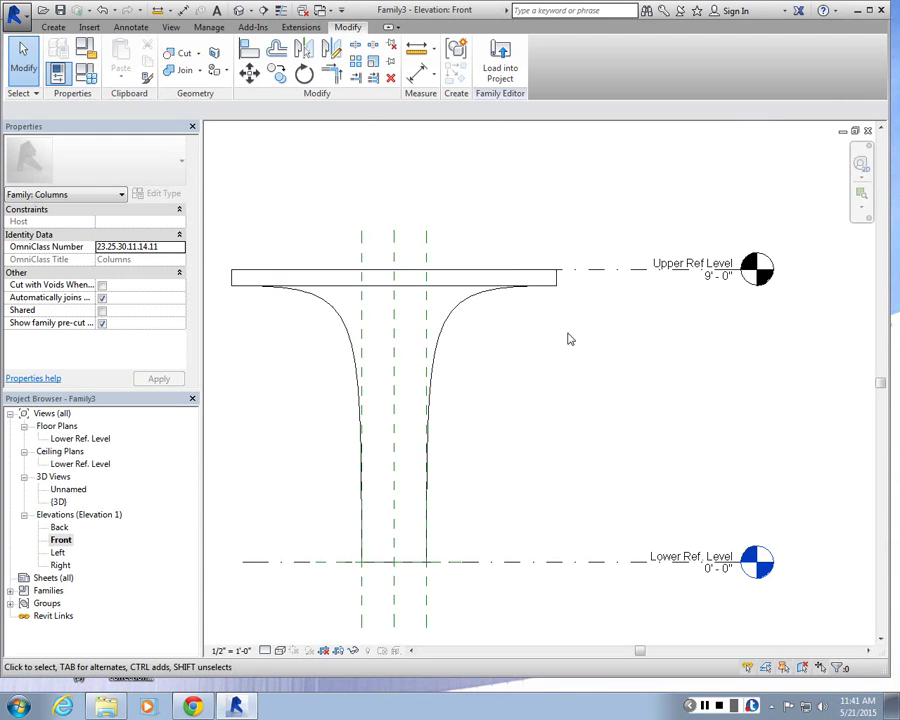
{"action": "scroll", "coordinate": [567, 337], "scroll_direction": "down", "scroll_amount": 2}
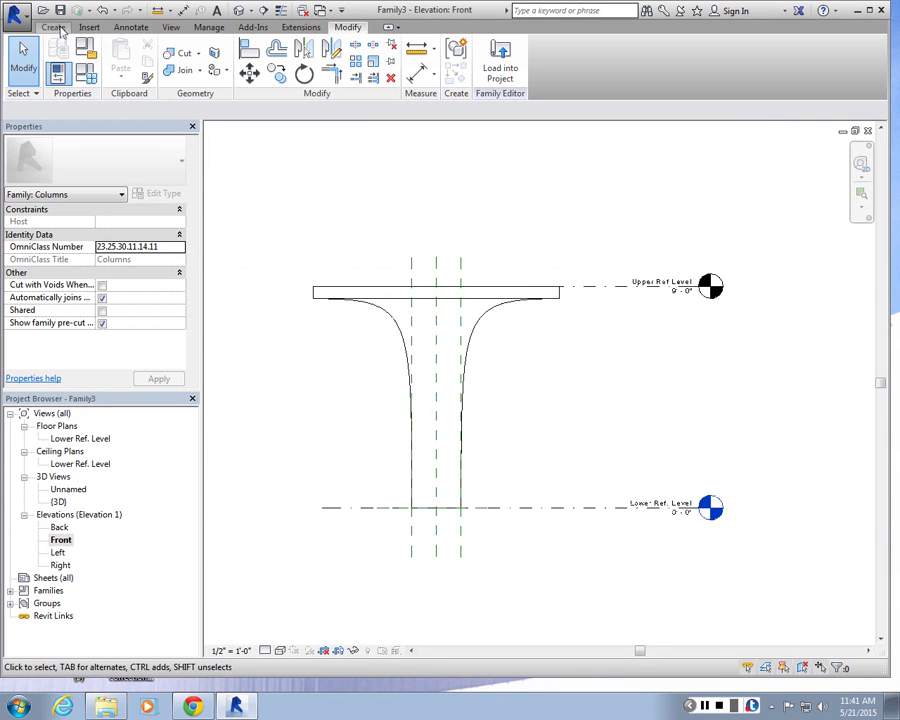
{"action": "left_click", "coordinate": [62, 80]}
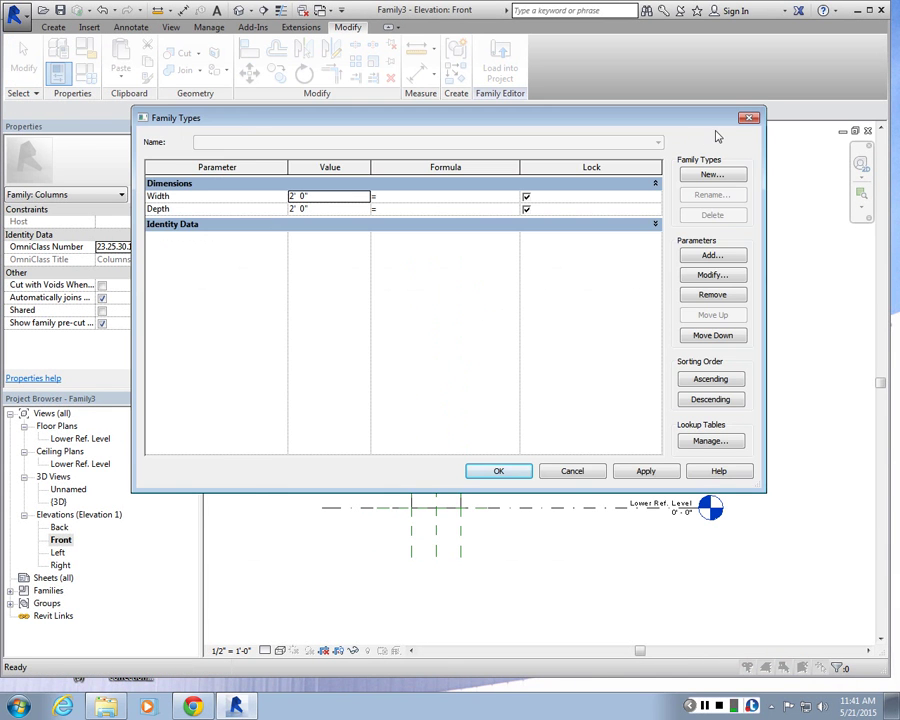
{"action": "left_click", "coordinate": [749, 118]}
- Place an aligned dimension between the Upper Ref Level and the Lower Ref. Level beside the column
{"action": "left_click", "coordinate": [53, 27]}
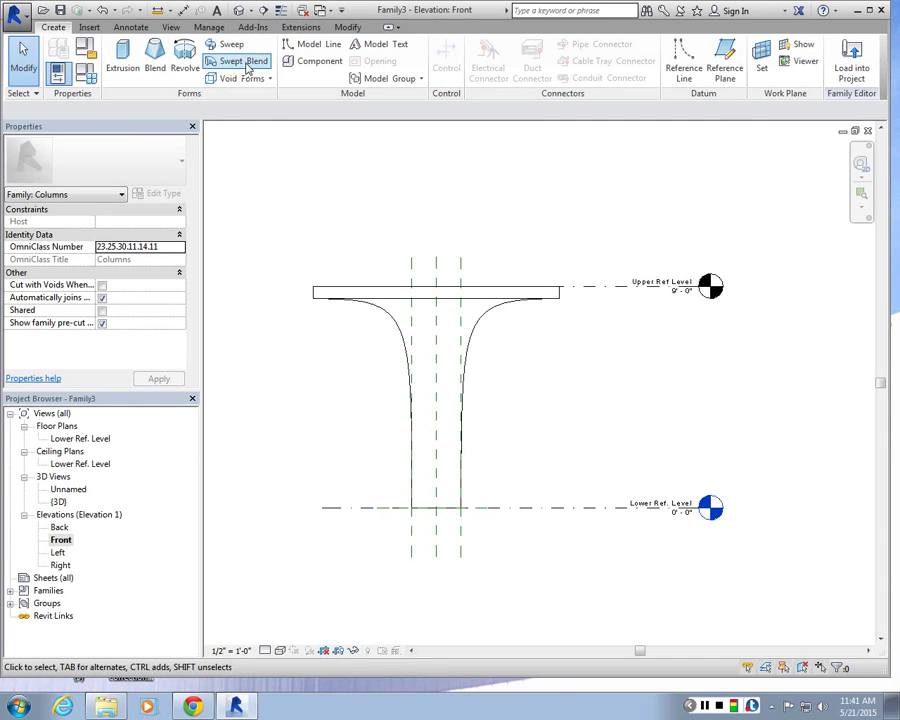
{"action": "left_click", "coordinate": [131, 27]}
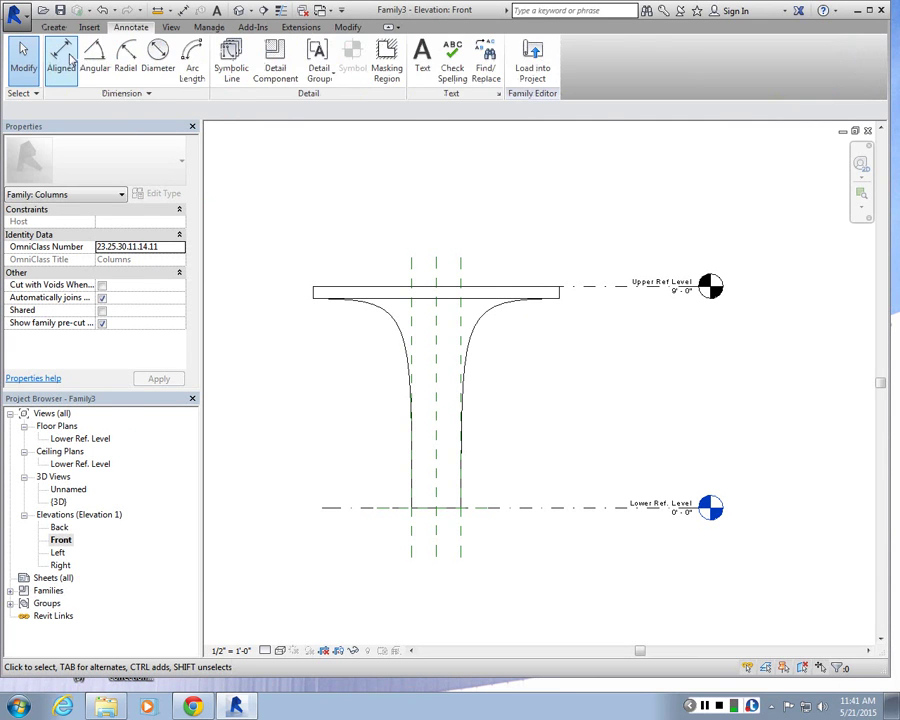
{"action": "left_click", "coordinate": [62, 60]}
{"action": "left_click", "coordinate": [601, 286]}
{"action": "left_click", "coordinate": [589, 508]}
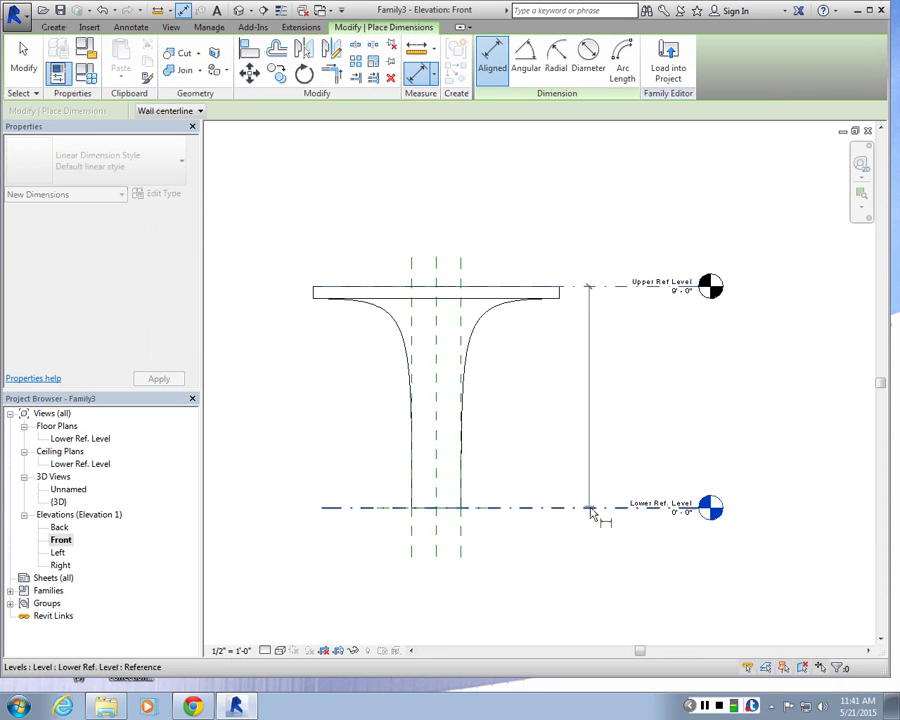
{"action": "left_click", "coordinate": [596, 430]}
{"action": "scroll", "coordinate": [601, 421], "scroll_direction": "up", "scroll_amount": 2}
{"action": "key", "text": "Escape"}
- Label the level-to-level dimension with a new family parameter named column_height
{"action": "left_click", "coordinate": [584, 378]}
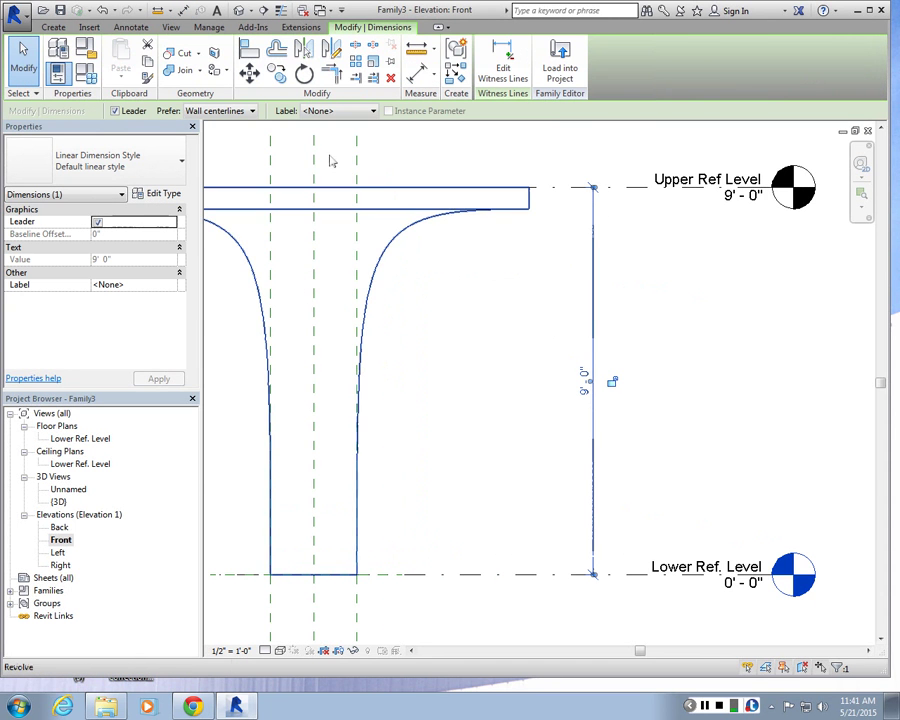
{"action": "left_click", "coordinate": [340, 111]}
{"action": "left_click", "coordinate": [334, 135]}
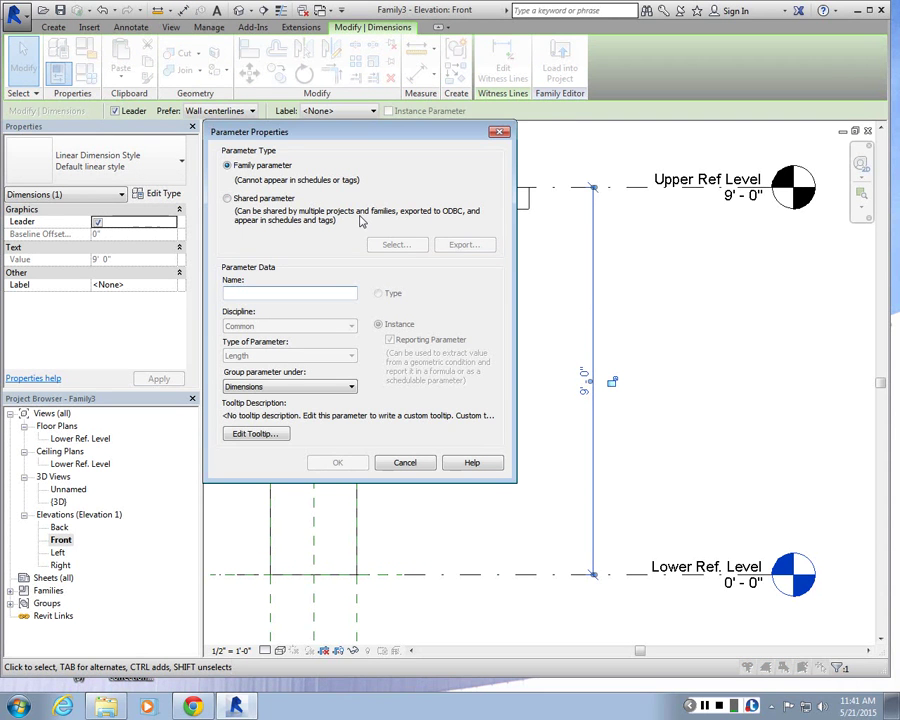
{"action": "type", "text": "column_height"}
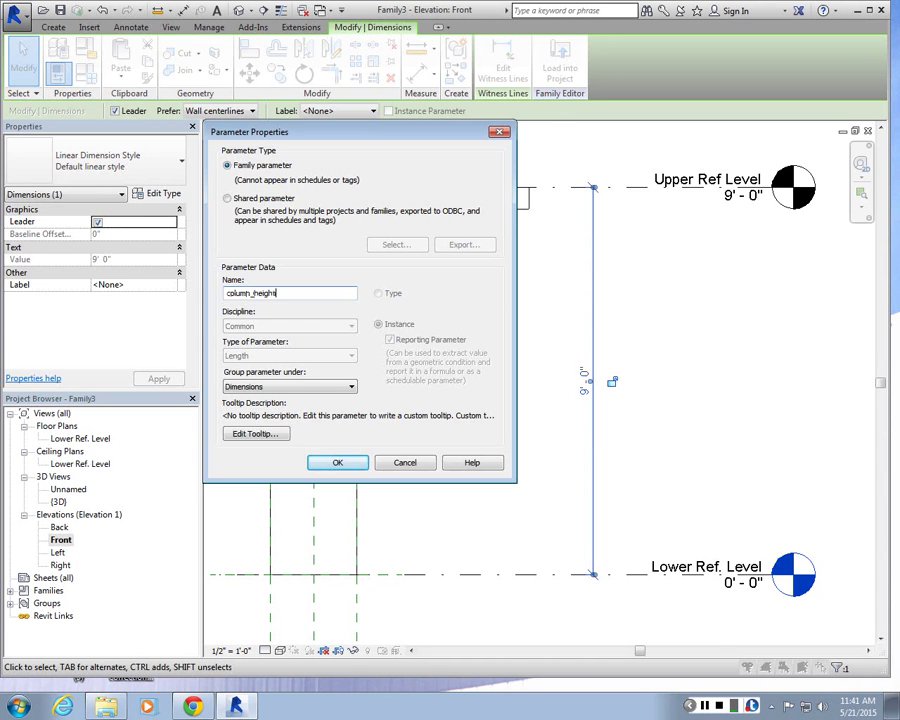
{"action": "key", "text": "Return"}
- Change the column_height parameter from a reporting instance parameter to a type parameter in Family Types
{"action": "left_click", "coordinate": [518, 326]}
{"action": "left_click", "coordinate": [86, 84]}
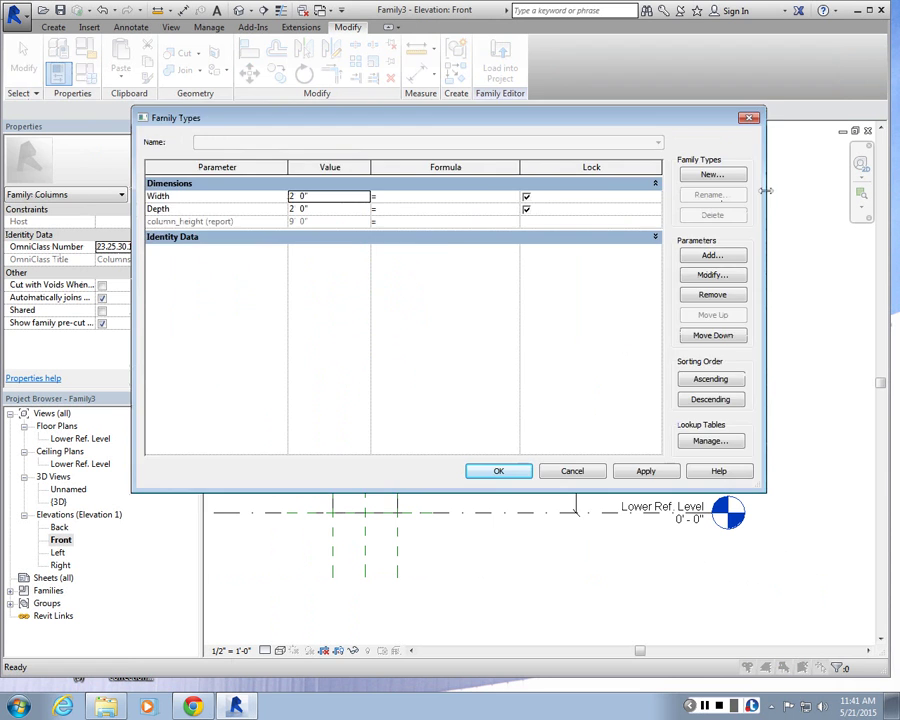
{"action": "key", "text": "Return"}
{"action": "left_click", "coordinate": [575, 320]}
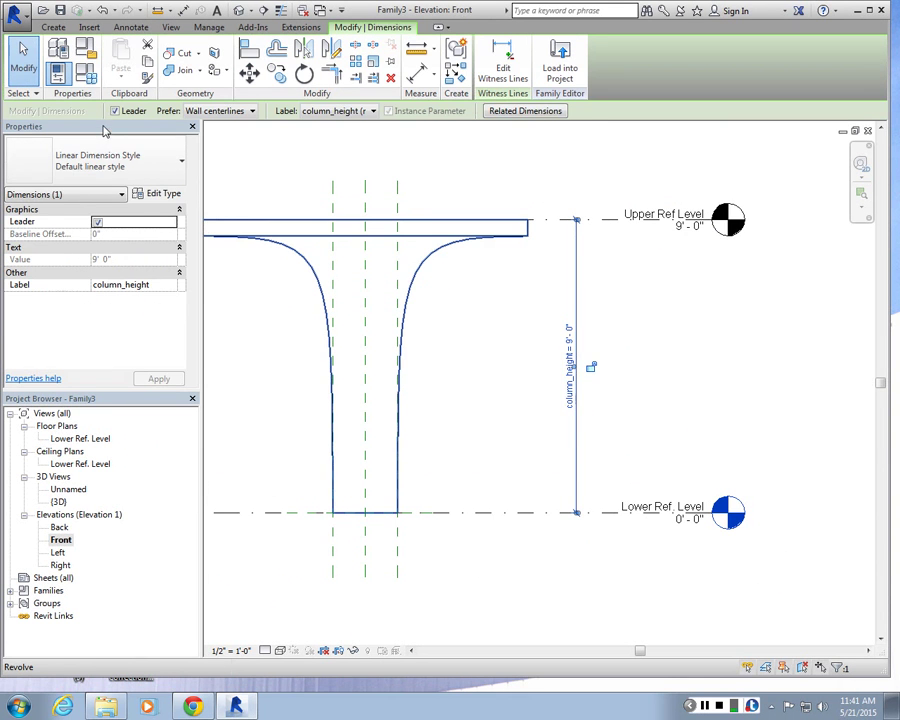
{"action": "key", "text": "Escape"}
{"action": "left_click", "coordinate": [80, 78]}
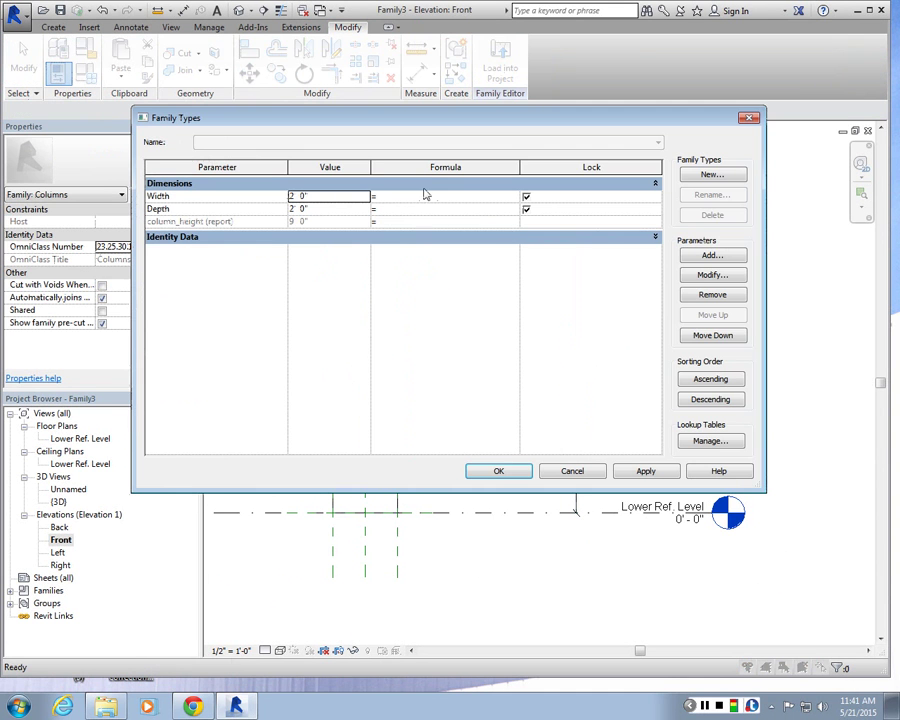
{"action": "left_click", "coordinate": [430, 221]}
{"action": "left_click", "coordinate": [712, 274]}
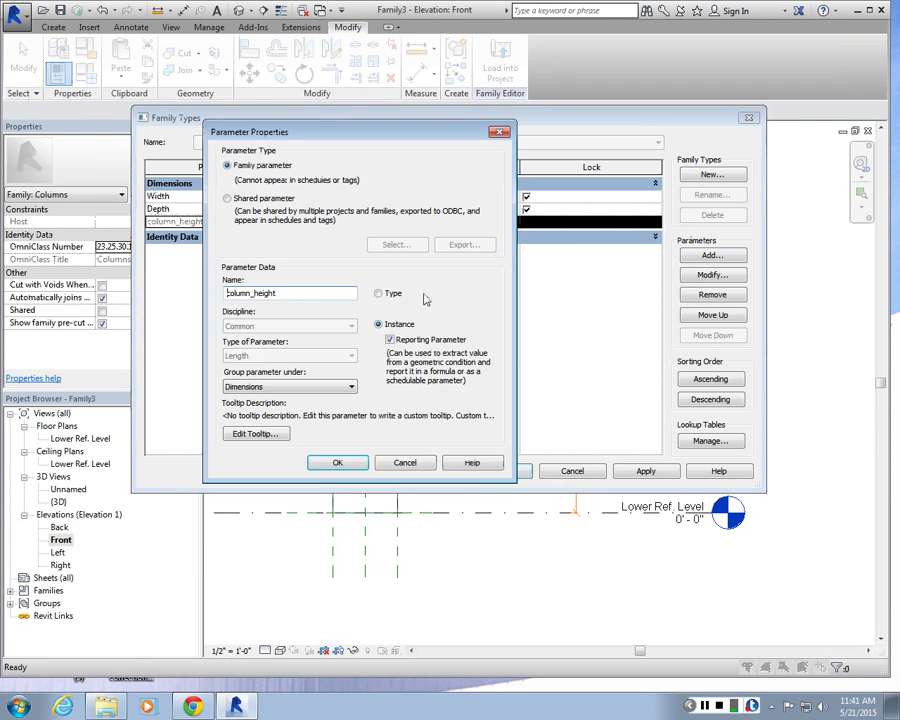
{"action": "left_click", "coordinate": [378, 293]}
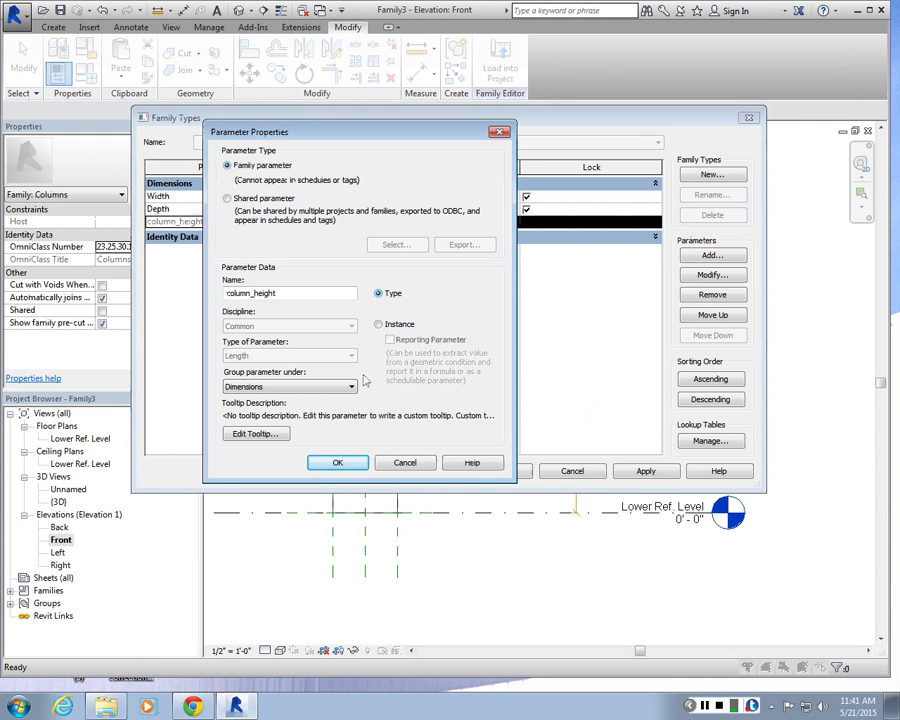
{"action": "left_click", "coordinate": [337, 462]}
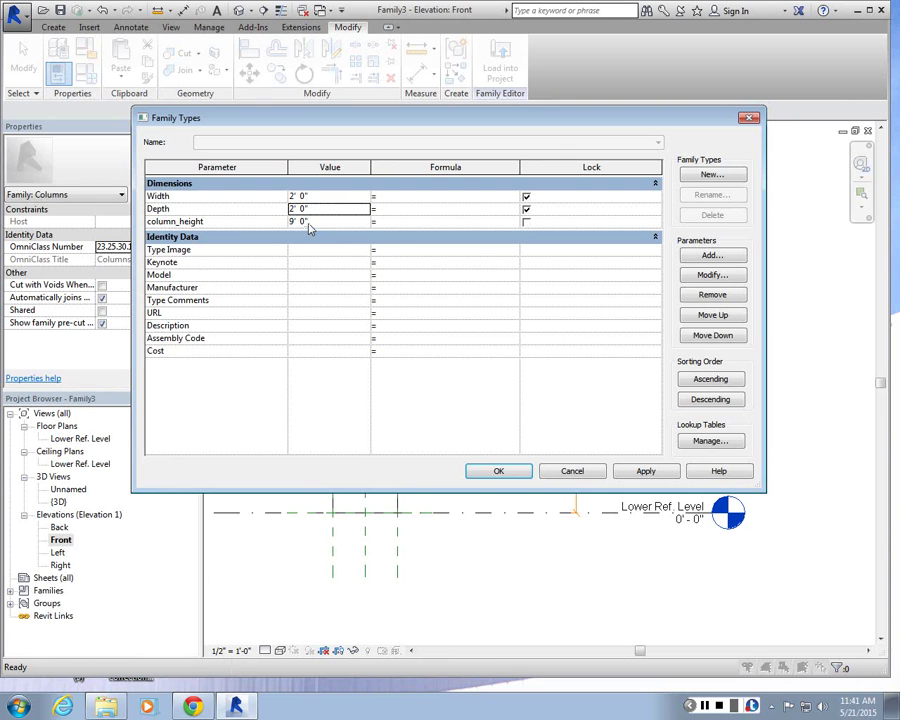
- Set column_height to 10' and apply it, removing the unsatisfied constraints, and inspect the level-to-level dimension
{"action": "left_click", "coordinate": [188, 222]}
{"action": "type", "text": "10"}
{"action": "key", "text": "Tab"}
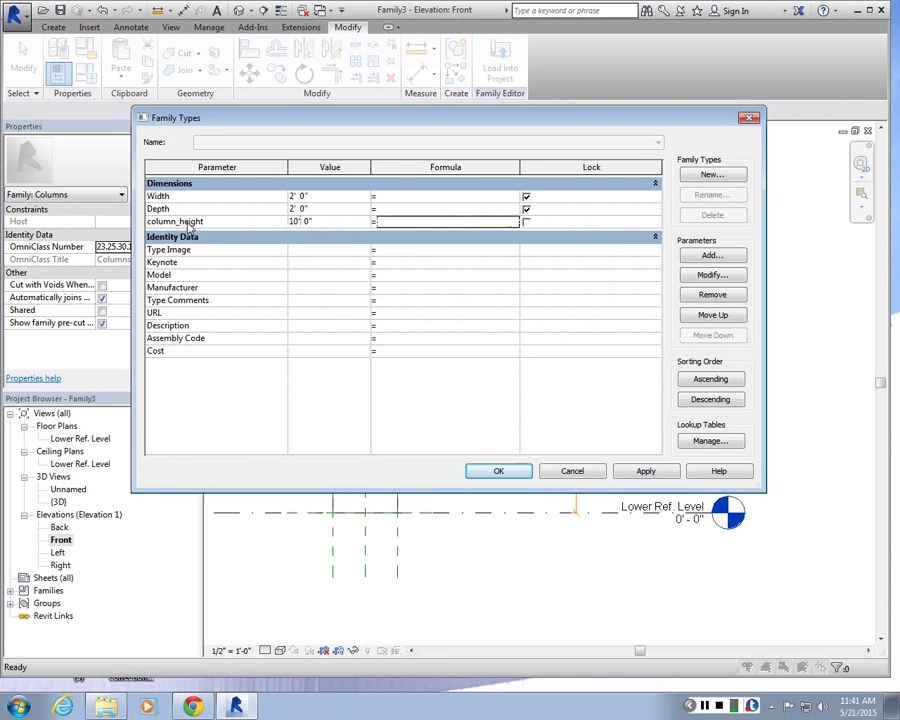
{"action": "left_click", "coordinate": [645, 471]}
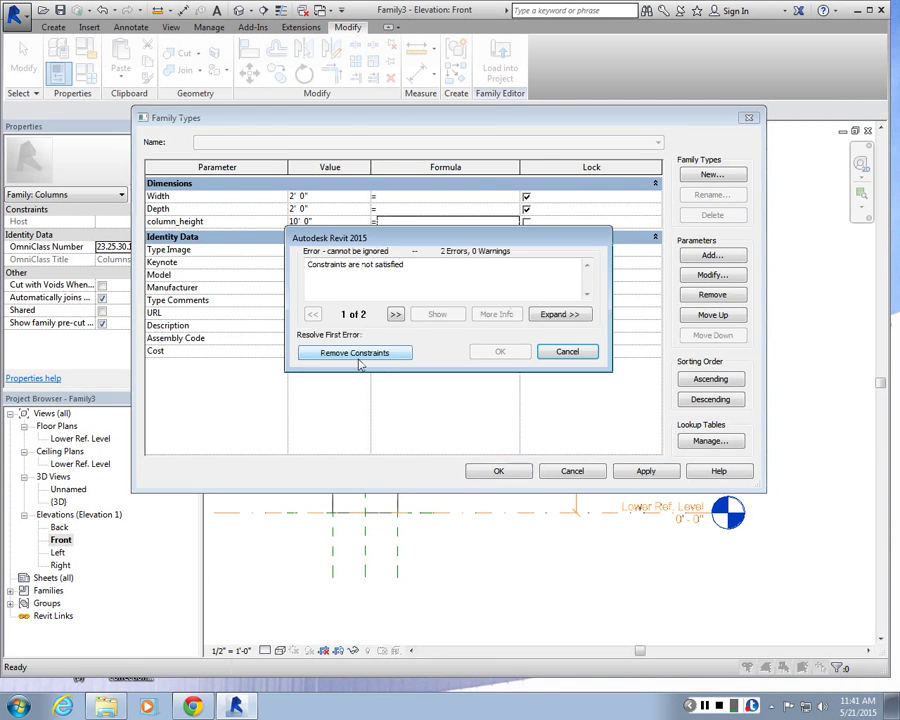
{"action": "left_click", "coordinate": [356, 353]}
{"action": "left_click", "coordinate": [498, 471]}
{"action": "scroll", "coordinate": [570, 440], "scroll_direction": "down", "scroll_amount": 1}
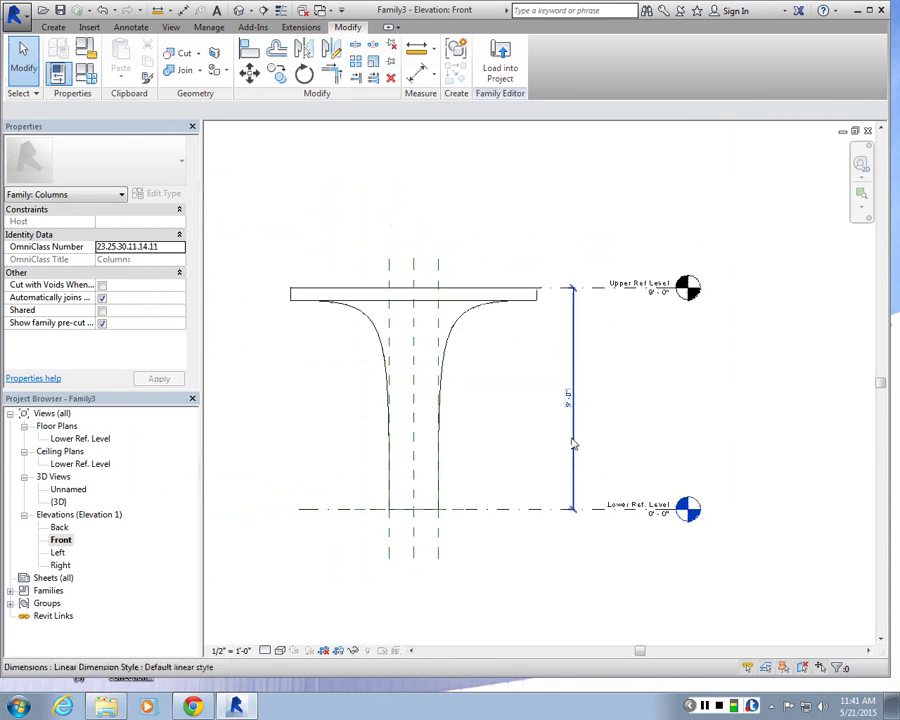
{"action": "scroll", "coordinate": [570, 440], "scroll_direction": "up", "scroll_amount": 2}
{"action": "left_click", "coordinate": [580, 276]}
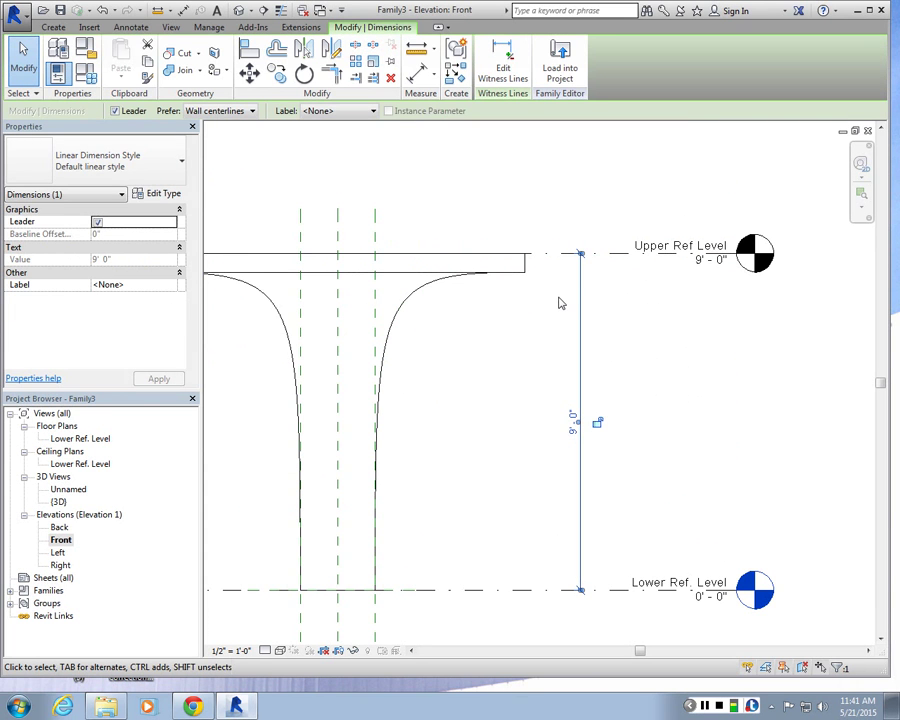
{"action": "left_click", "coordinate": [560, 338]}
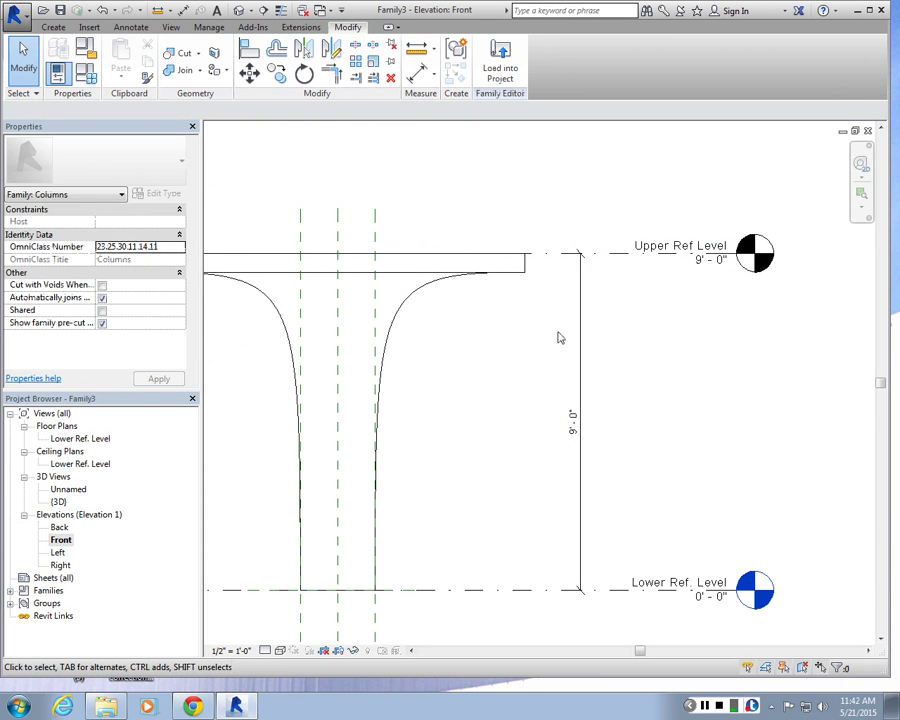
- Draw a horizontal reference plane across the column just below the underside of its top slab
{"action": "left_click", "coordinate": [53, 27]}
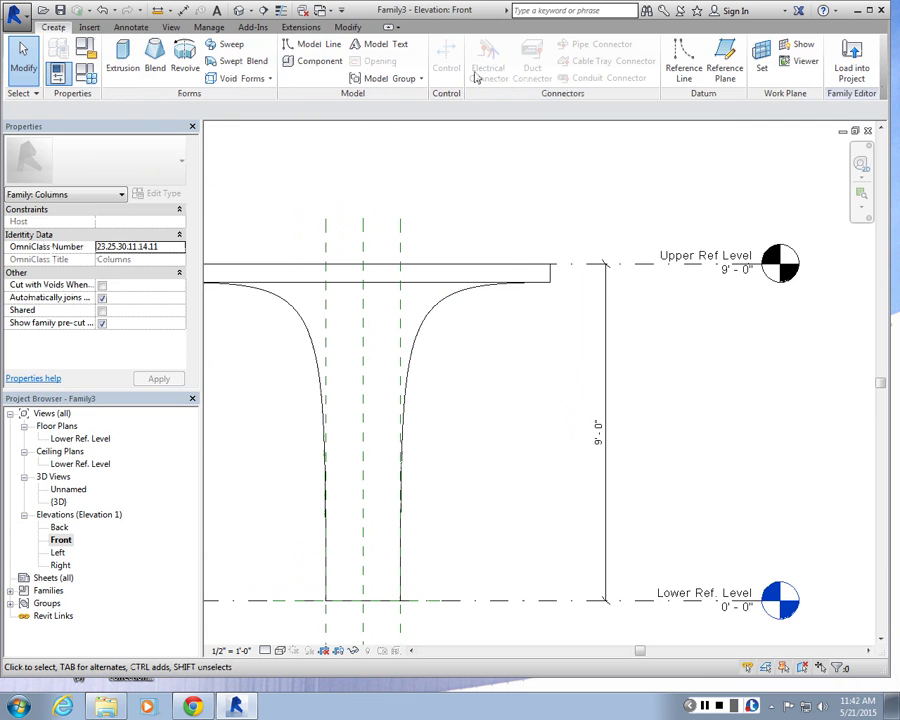
{"action": "left_click", "coordinate": [725, 67]}
{"action": "scroll", "coordinate": [298, 306], "scroll_direction": "down", "scroll_amount": 1}
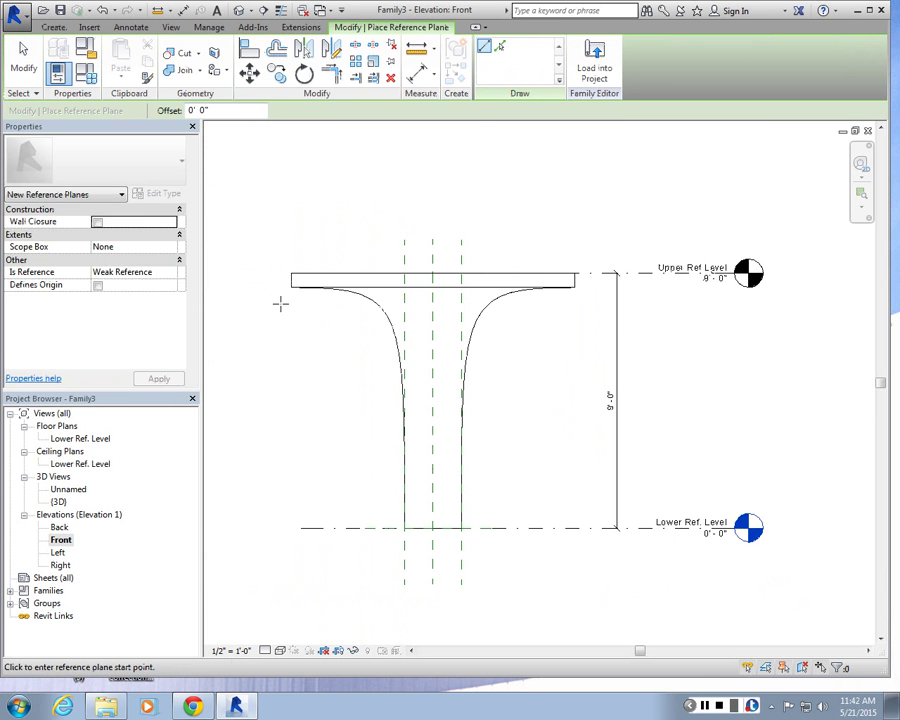
{"action": "left_click", "coordinate": [280, 302]}
{"action": "left_click", "coordinate": [630, 301]}
{"action": "key", "text": "Escape"}
{"action": "key", "text": "Escape"}
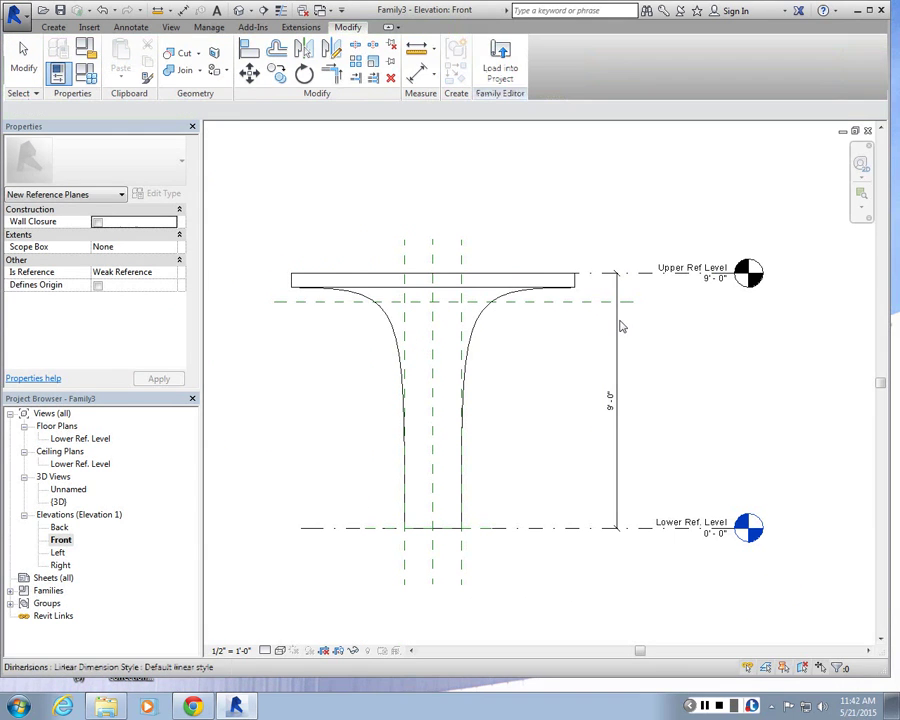
- Delete the level-to-level dimension and place an aligned dimension from the new reference plane to the Lower Ref. Level
{"action": "left_click", "coordinate": [619, 280]}
{"action": "key", "text": "Escape"}
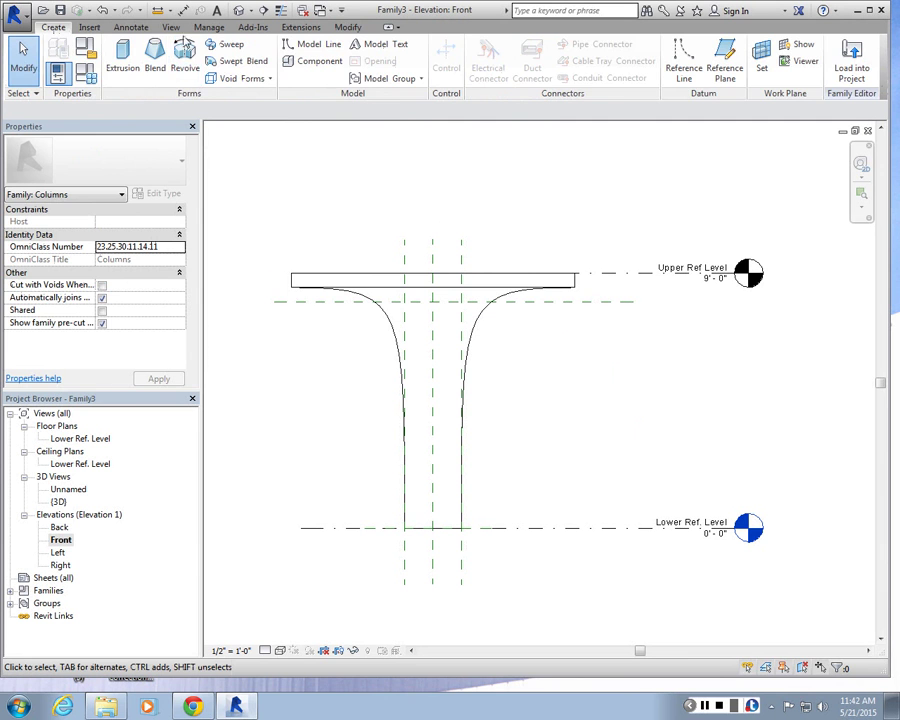
{"action": "left_click", "coordinate": [131, 27]}
{"action": "left_click", "coordinate": [58, 60]}
{"action": "left_click", "coordinate": [601, 301]}
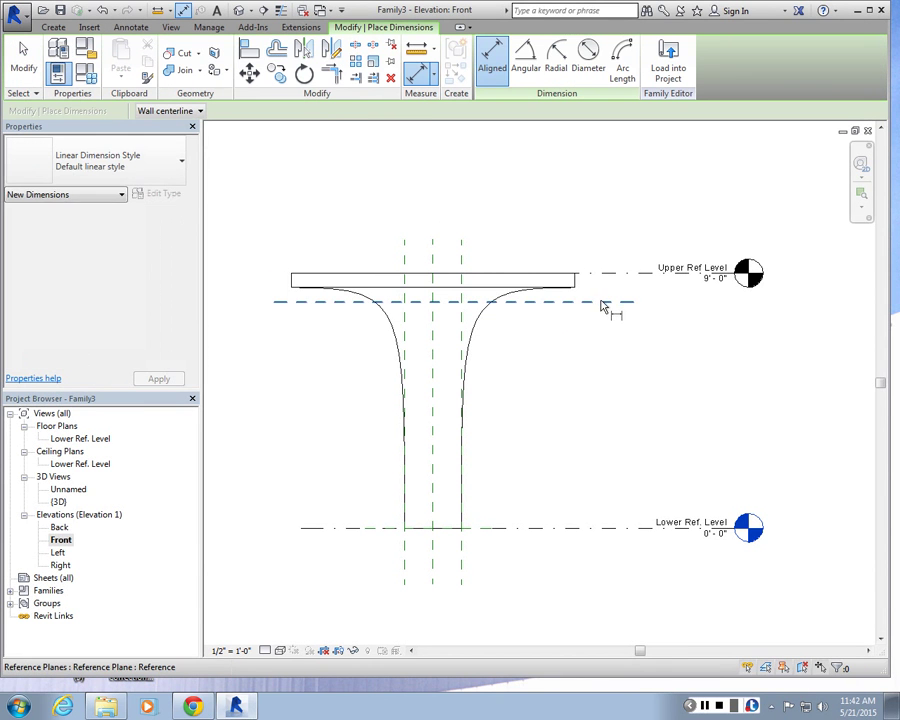
{"action": "left_click", "coordinate": [601, 537]}
{"action": "scroll", "coordinate": [610, 470], "scroll_direction": "up", "scroll_amount": 3}
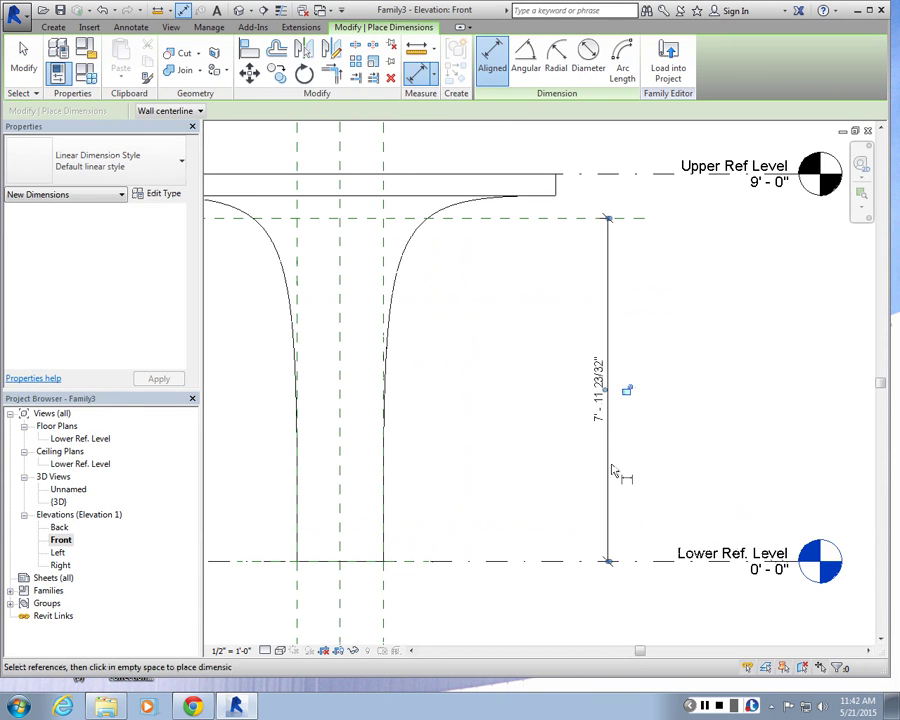
- Label the dimension between the horizontal reference plane and the Lower Ref. Level with the column_height parameter
{"action": "left_click", "coordinate": [614, 472]}
{"action": "key", "text": "Escape"}
{"action": "left_click", "coordinate": [335, 111]}
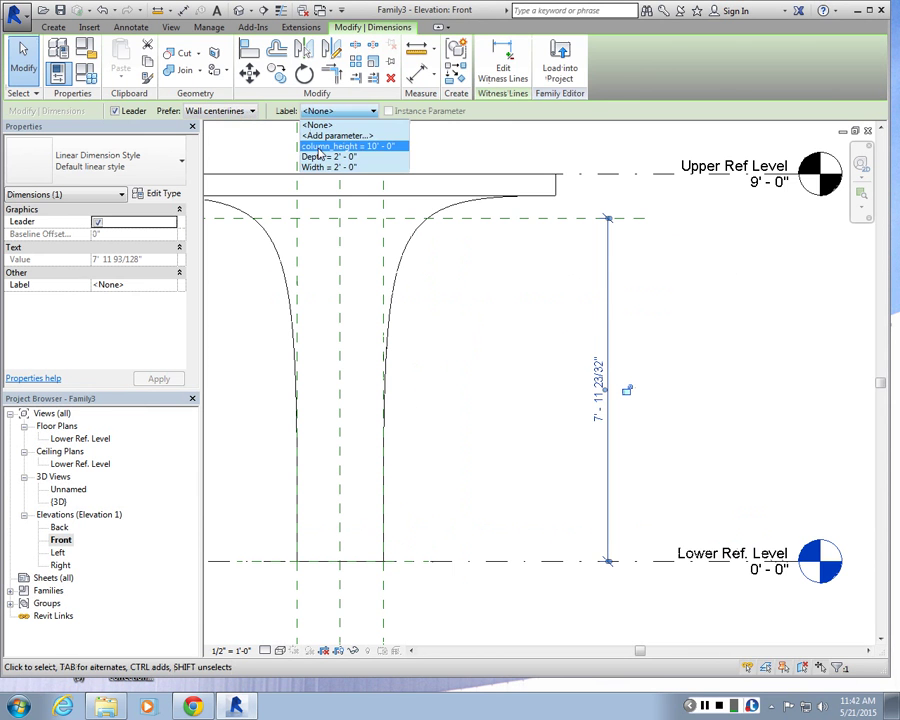
{"action": "left_click", "coordinate": [318, 150]}
{"action": "key", "text": "Escape"}
{"action": "scroll", "coordinate": [422, 470], "scroll_direction": "down", "scroll_amount": 3}
{"action": "scroll", "coordinate": [415, 450], "scroll_direction": "up", "scroll_amount": 3}
- Edit the revolve's sketch, moving the top profile line up to the raised reference plane and locking it there
{"action": "left_click", "coordinate": [400, 450]}
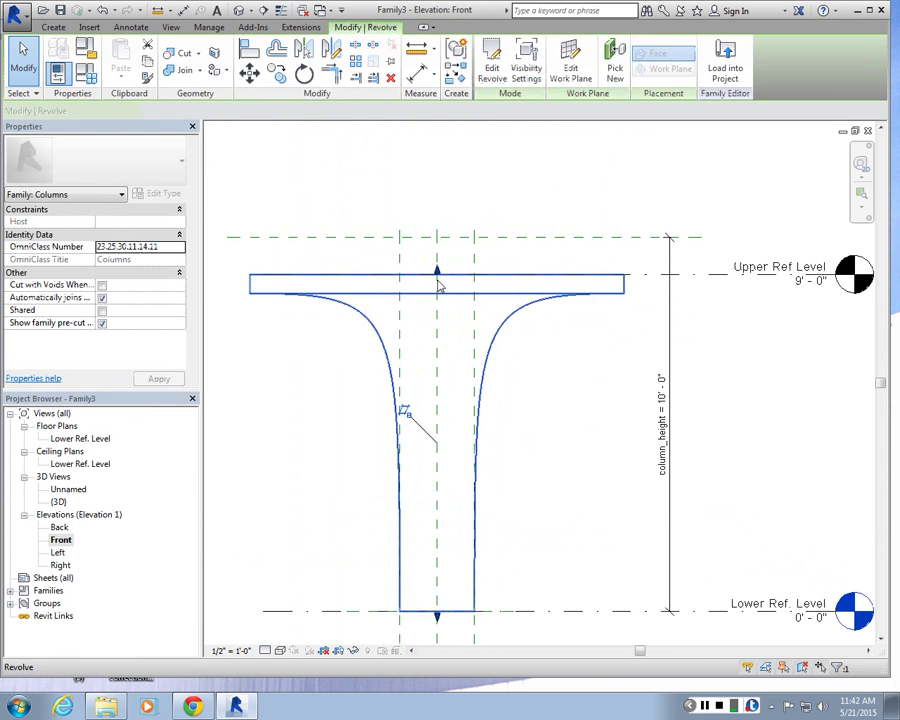
{"action": "left_click", "coordinate": [502, 82]}
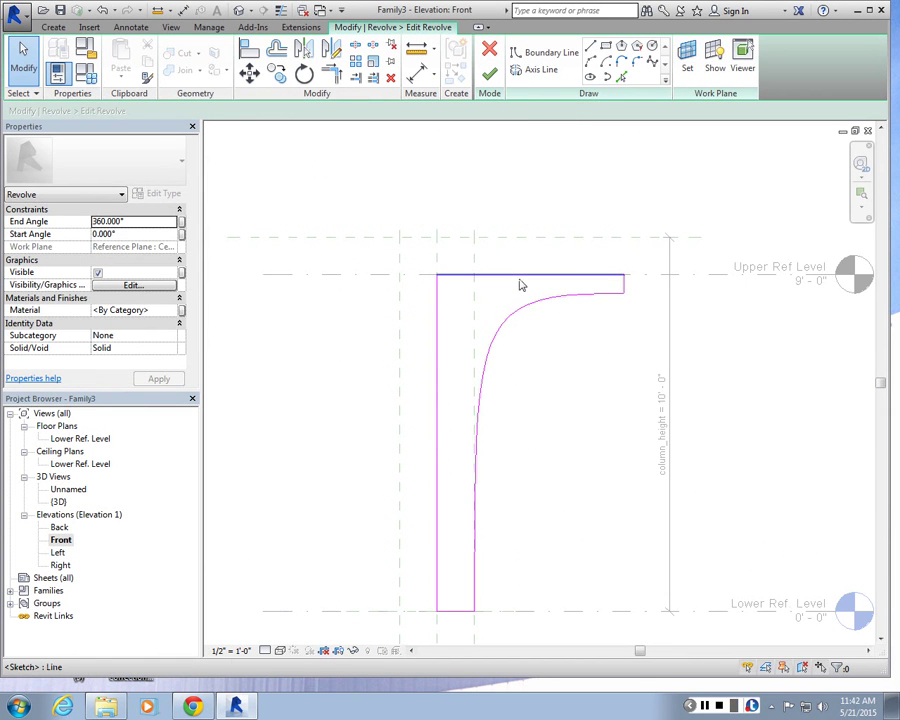
{"action": "left_click_drag", "start_coordinate": [520, 286], "coordinate": [518, 241]}
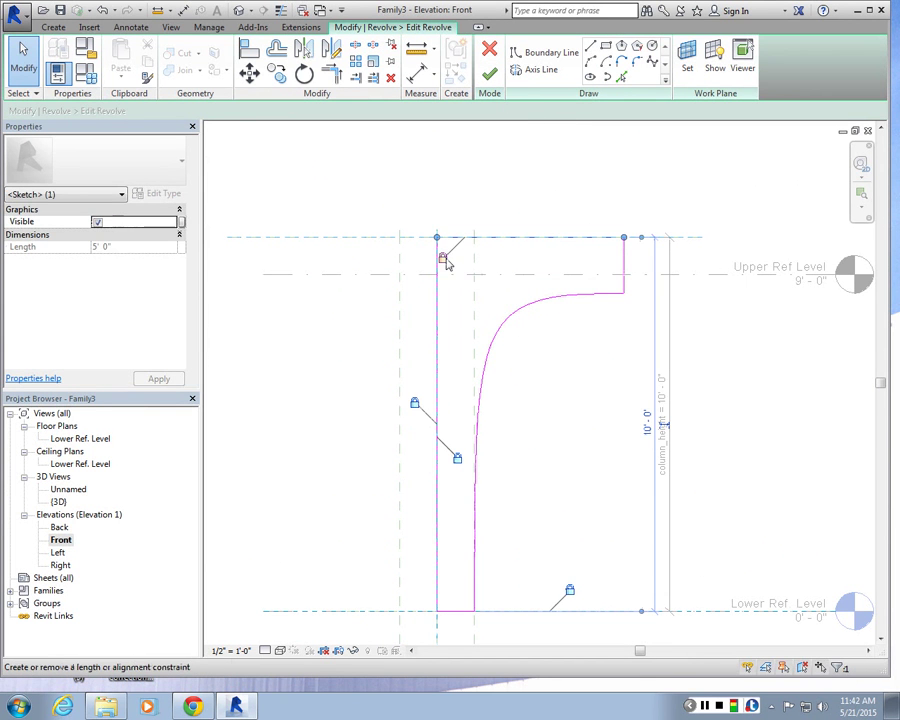
- Shorten the slab's short outer vertical line in the sketch and set its length to 0' 8"
{"action": "left_click", "coordinate": [618, 296]}
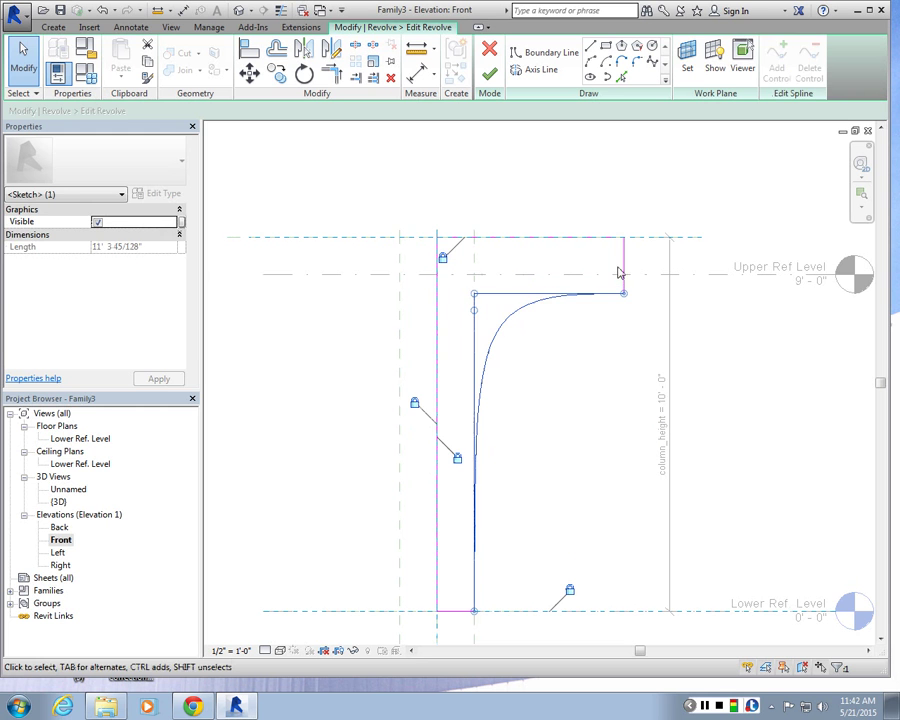
{"action": "left_click", "coordinate": [620, 272]}
{"action": "left_click_drag", "start_coordinate": [627, 298], "coordinate": [624, 259]}
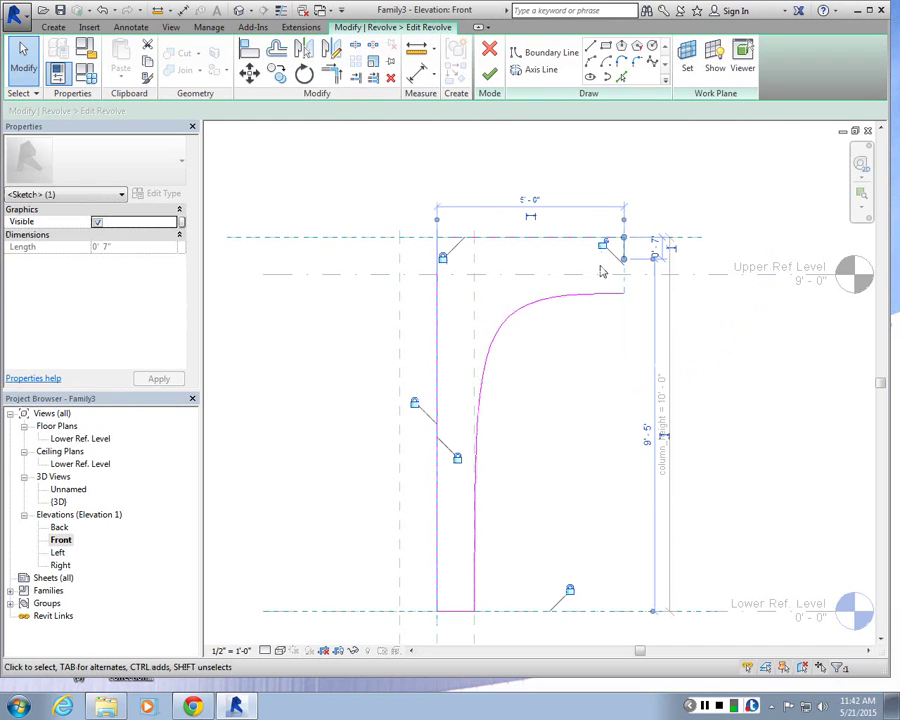
{"action": "scroll", "coordinate": [603, 255], "scroll_direction": "up", "scroll_amount": 2}
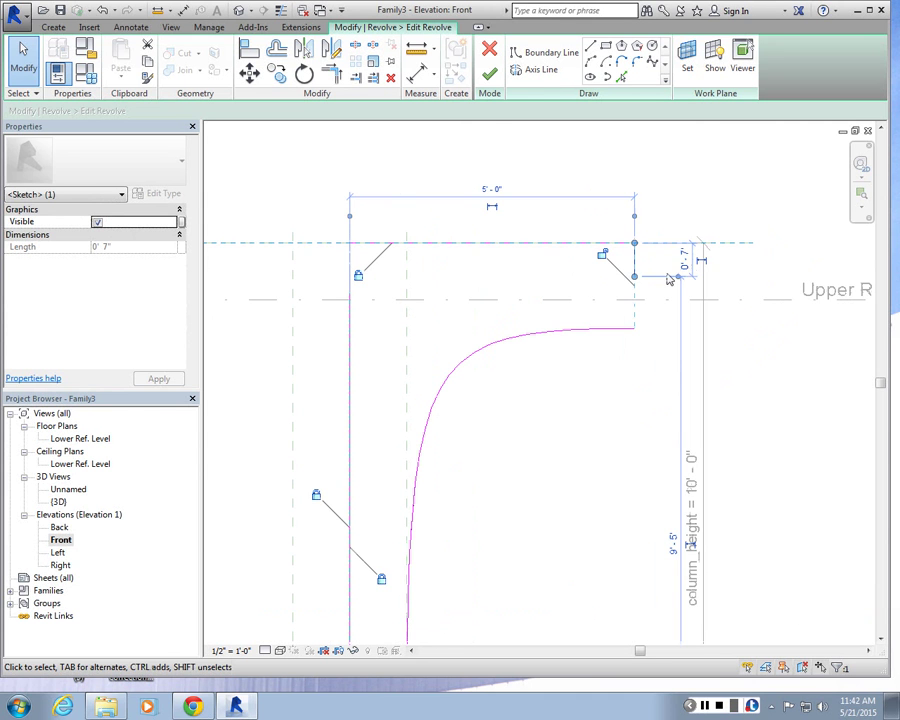
{"action": "left_click", "coordinate": [684, 258]}
{"action": "type", "text": "0 8"}
{"action": "key", "text": "Return"}
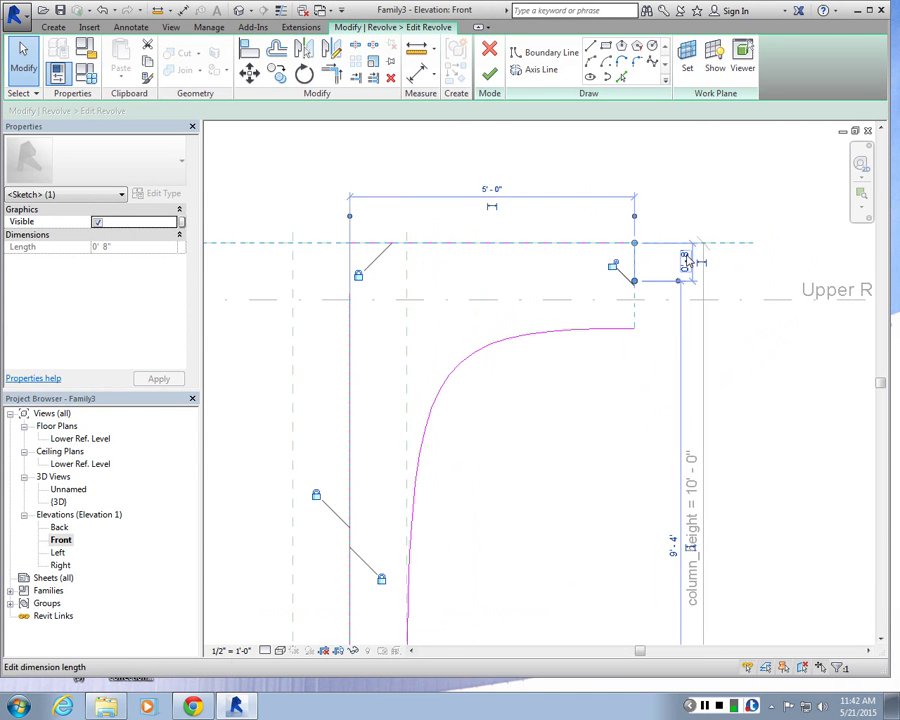
{"action": "key", "text": "Escape"}
- Reconnect the spline's end to the slab edge, move its control points back in line with the column face, and finish the revolve
{"action": "left_click", "coordinate": [562, 329]}
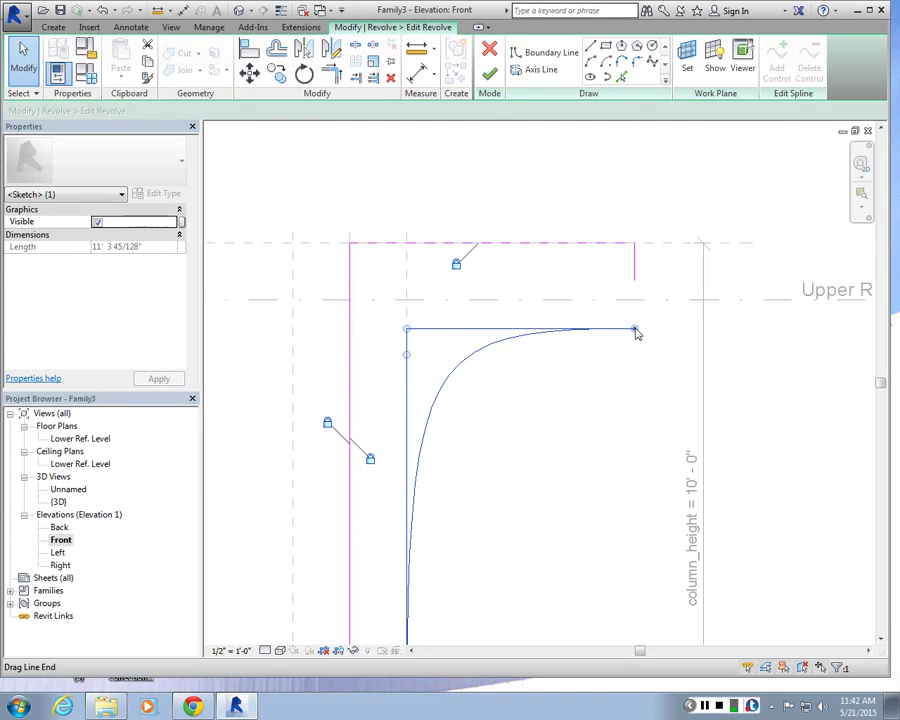
{"action": "left_click_drag", "start_coordinate": [637, 333], "coordinate": [635, 281]}
{"action": "left_click", "coordinate": [478, 321]}
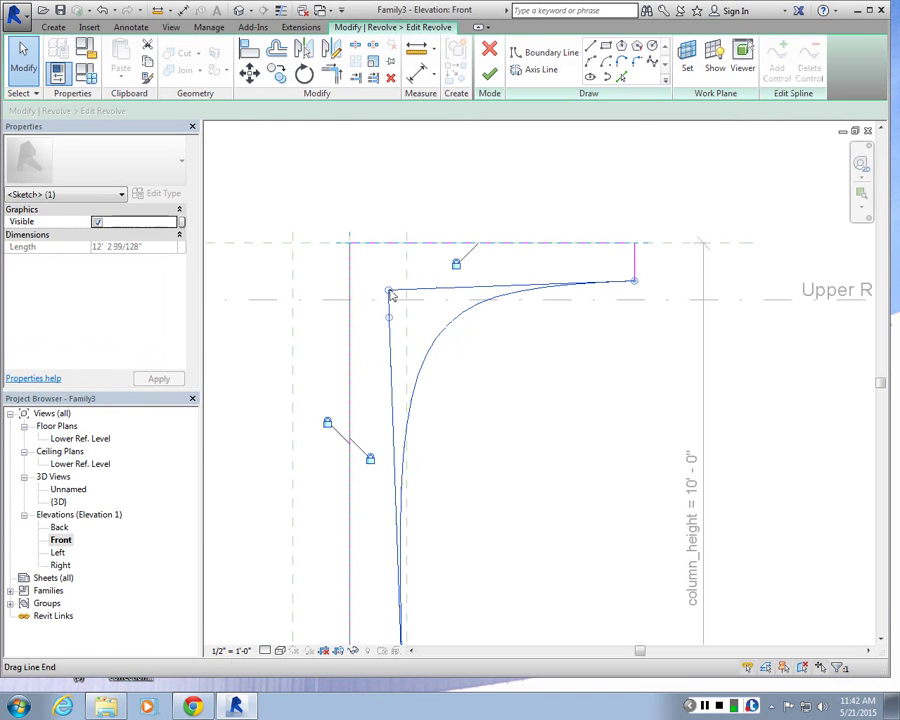
{"action": "mouse_move", "coordinate": [392, 293]}
{"action": "left_mouse_down"}
{"action": "mouse_move", "coordinate": [406, 269]}
{"action": "mouse_move", "coordinate": [406, 281]}
{"action": "left_mouse_up"}
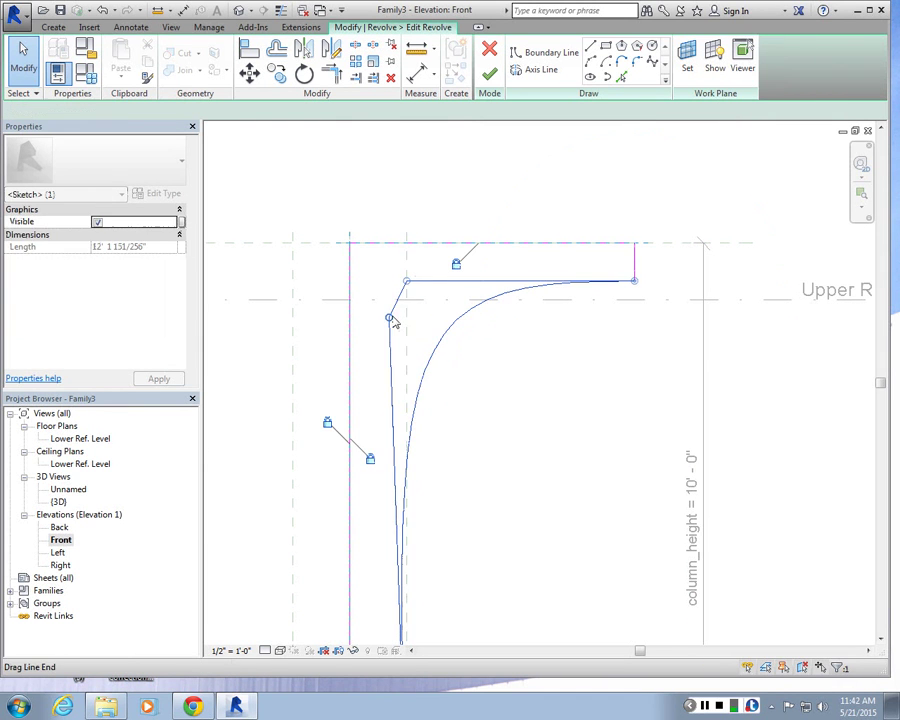
{"action": "scroll", "coordinate": [595, 328], "scroll_direction": "down", "scroll_amount": 4}
{"action": "key", "text": "Escape"}
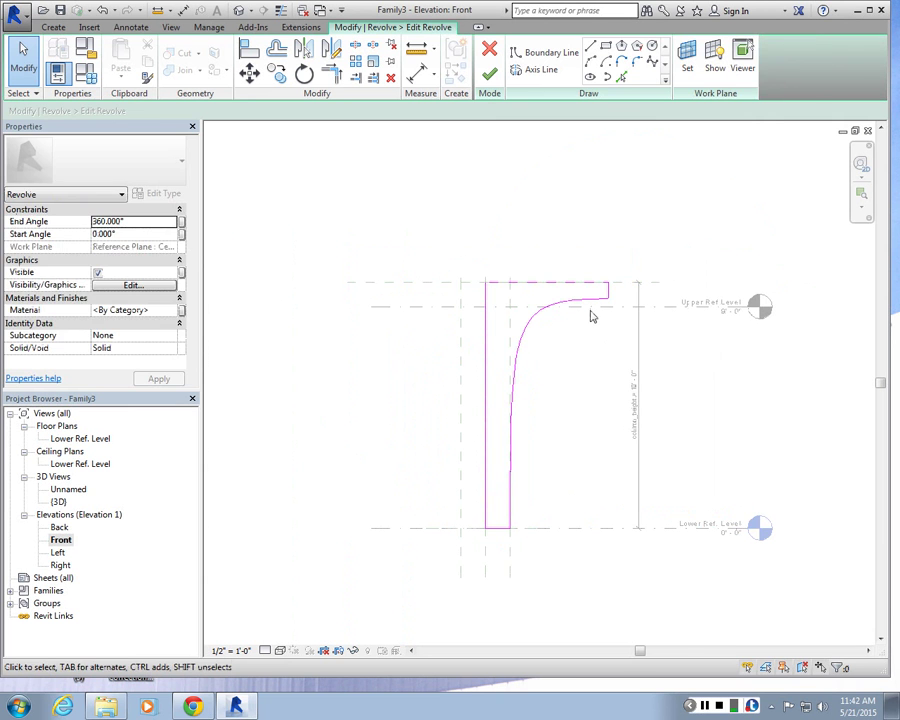
{"action": "left_click", "coordinate": [489, 74]}
{"action": "left_click", "coordinate": [536, 345]}
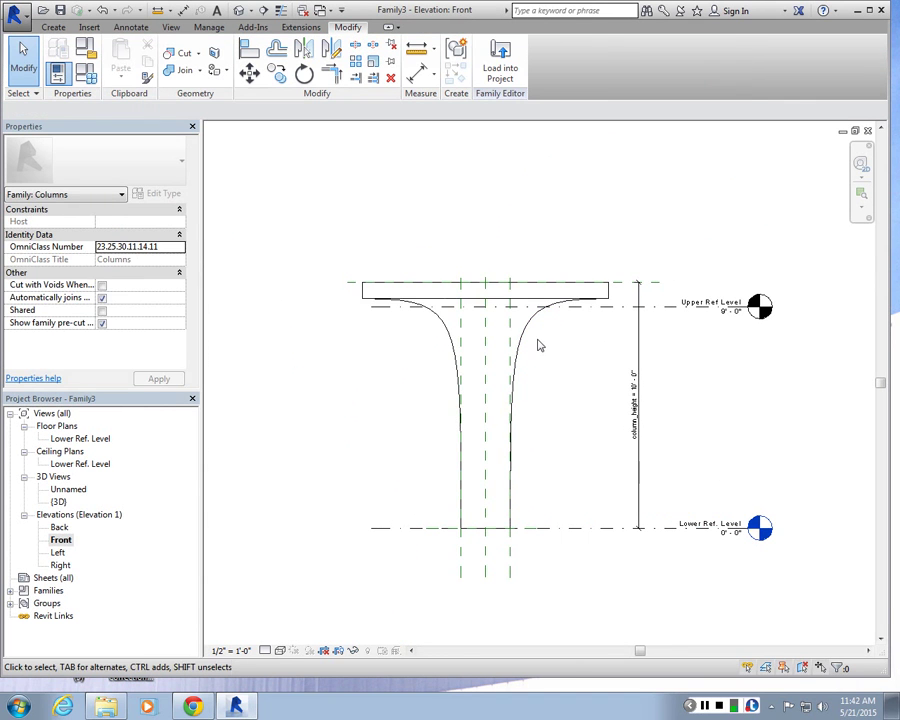
- Try to stretch the top of the revolve above the reference plane
{"action": "left_click", "coordinate": [538, 345]}
{"action": "left_click_drag", "start_coordinate": [487, 286], "coordinate": [487, 272]}
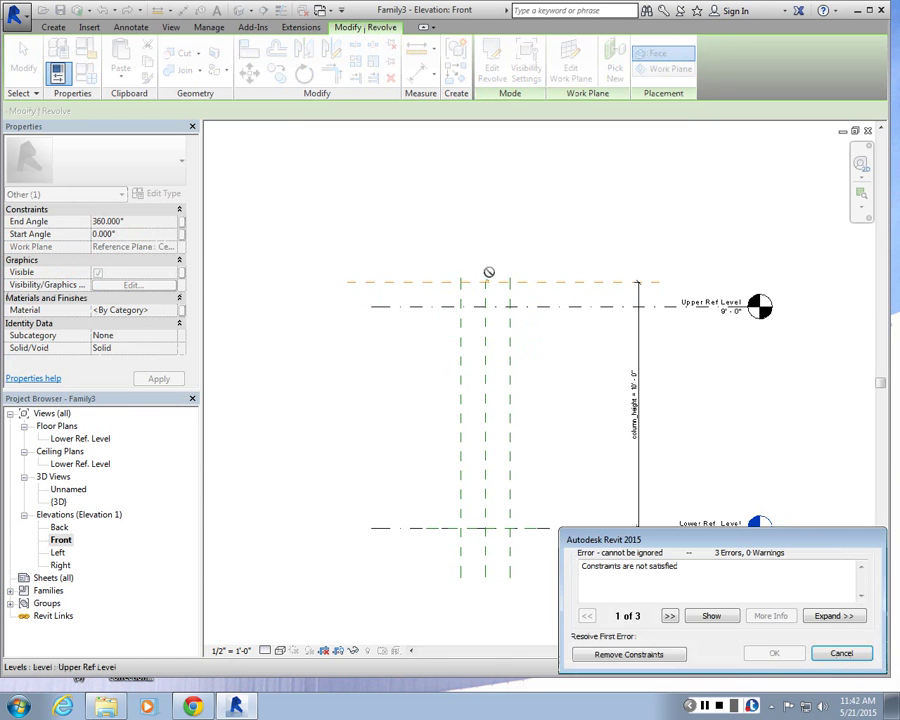
{"action": "key", "text": "Escape"}
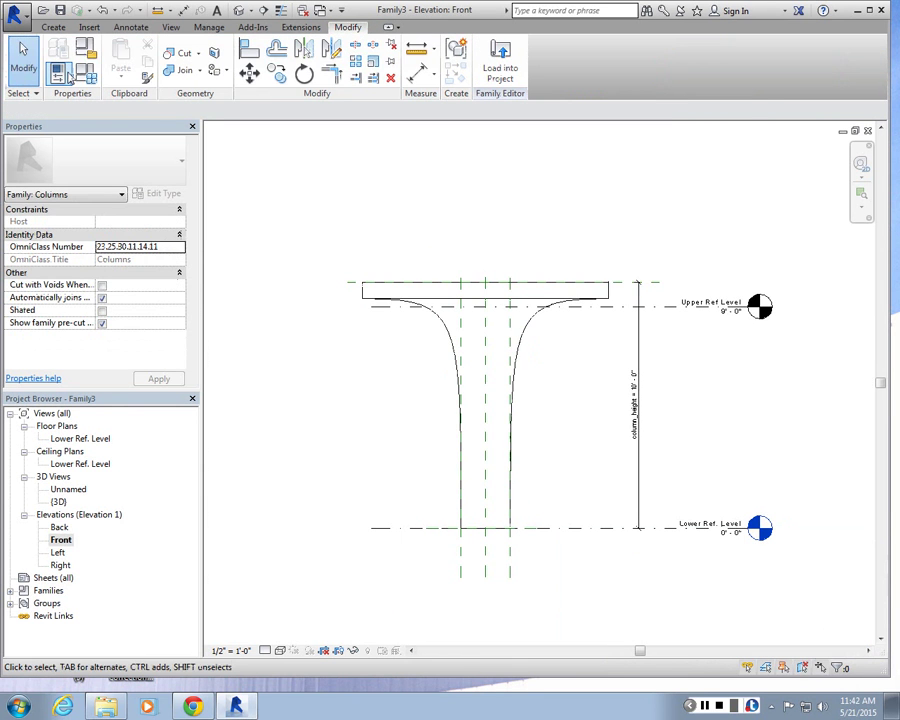
- Try a column_height of 8' in Family Types, deleting the failing revolve, and discard the change
{"action": "left_click", "coordinate": [85, 48]}
{"action": "left_click", "coordinate": [332, 222]}
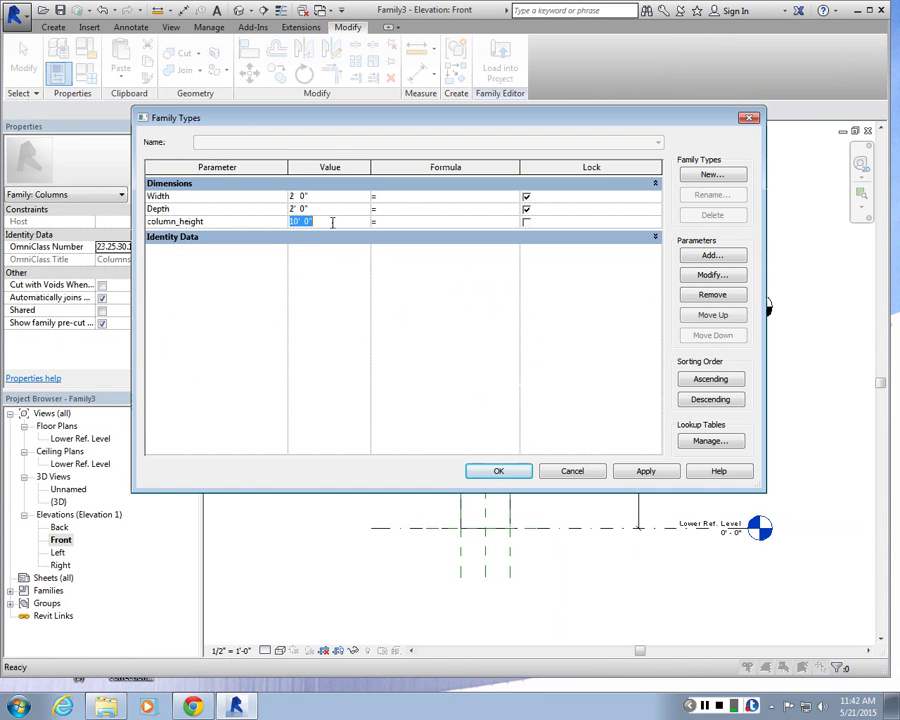
{"action": "type", "text": "8"}
{"action": "key", "text": "Tab"}
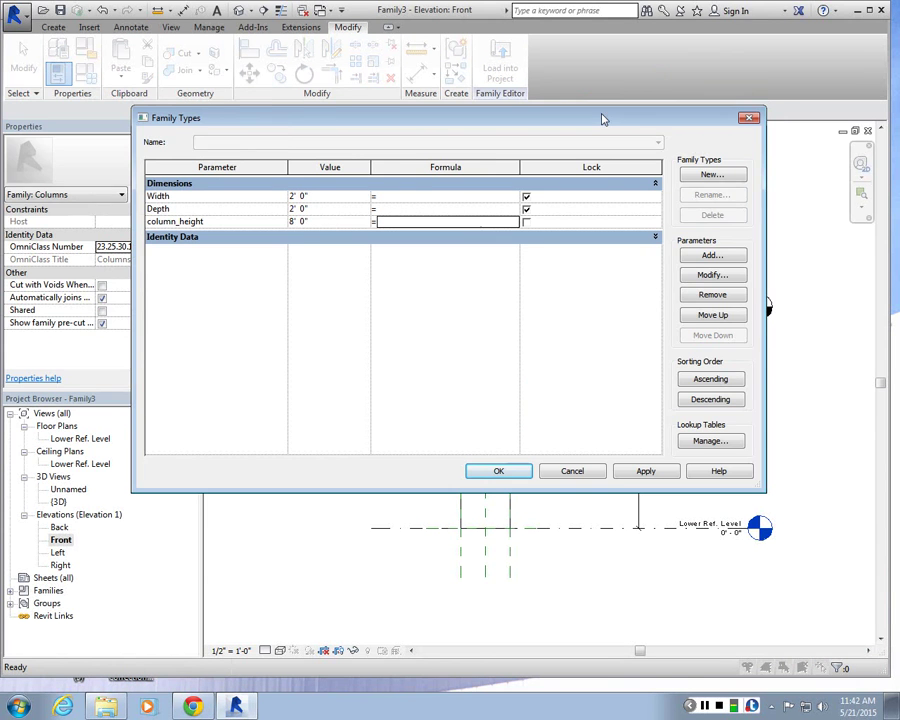
{"action": "left_click_drag", "start_coordinate": [602, 119], "coordinate": [225, 87]}
{"action": "left_click", "coordinate": [258, 443]}
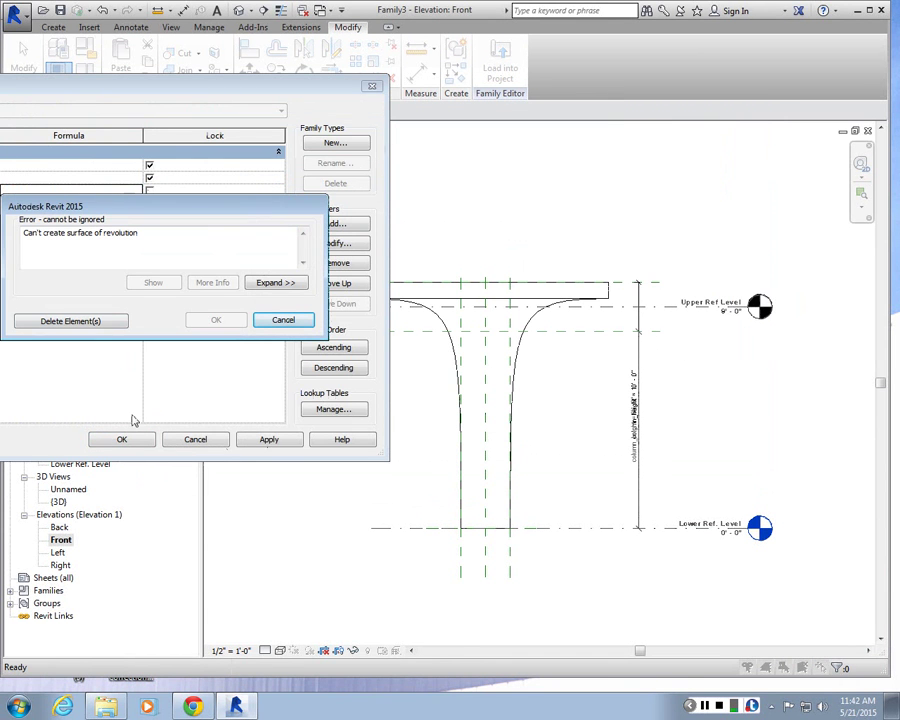
{"action": "left_click", "coordinate": [96, 325]}
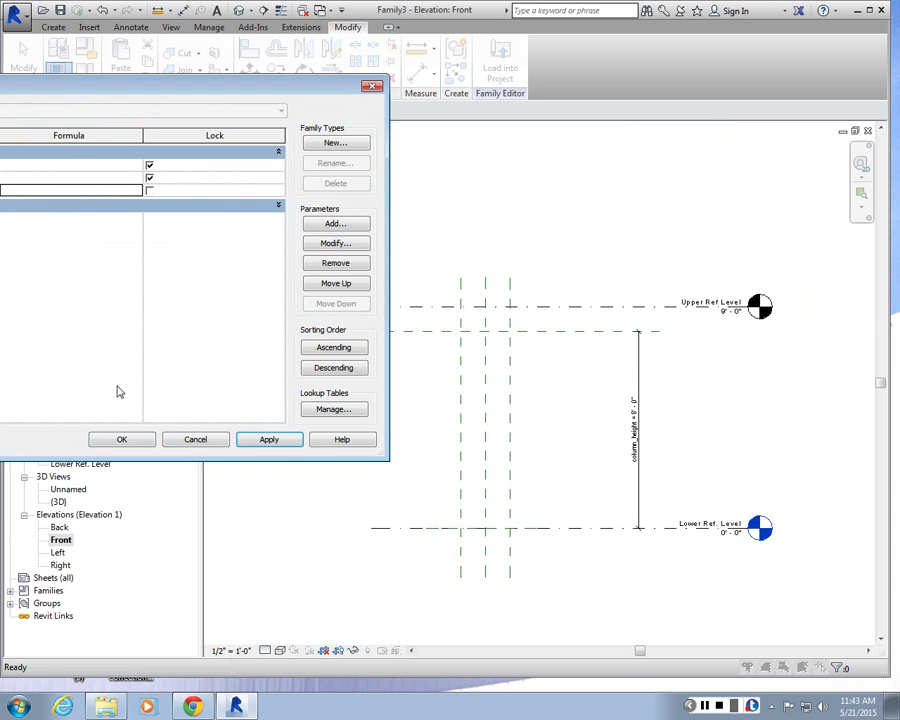
{"action": "left_click", "coordinate": [211, 441]}
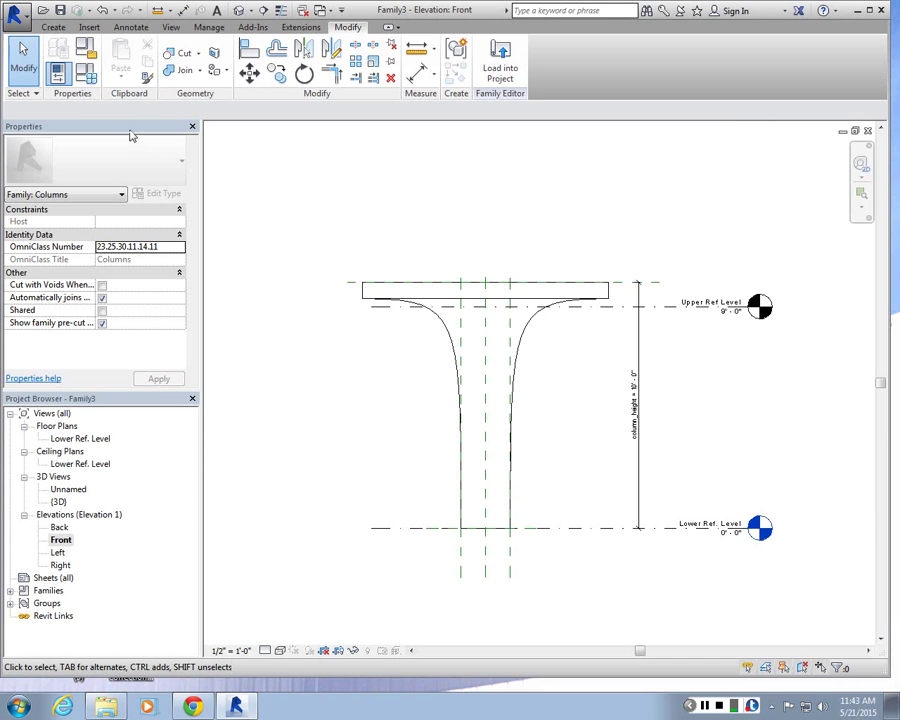
- Examine the alignment locks on the top line of the revolve's sketch and close the sketch
{"action": "scroll", "coordinate": [522, 300], "scroll_direction": "up", "scroll_amount": 1}
{"action": "left_click", "coordinate": [506, 295]}
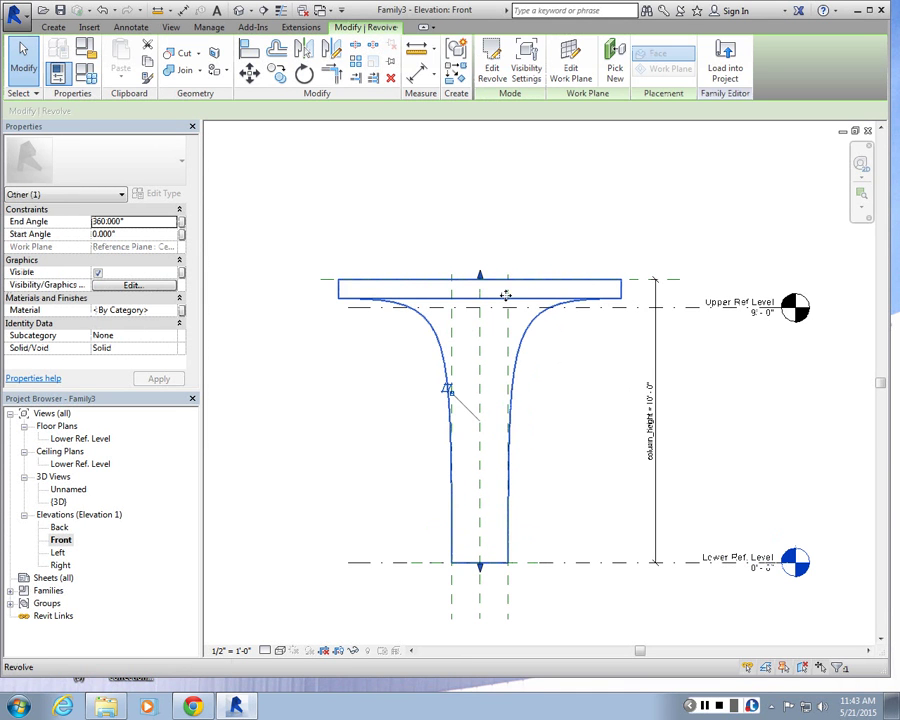
{"action": "left_click", "coordinate": [497, 72]}
{"action": "left_click", "coordinate": [500, 281]}
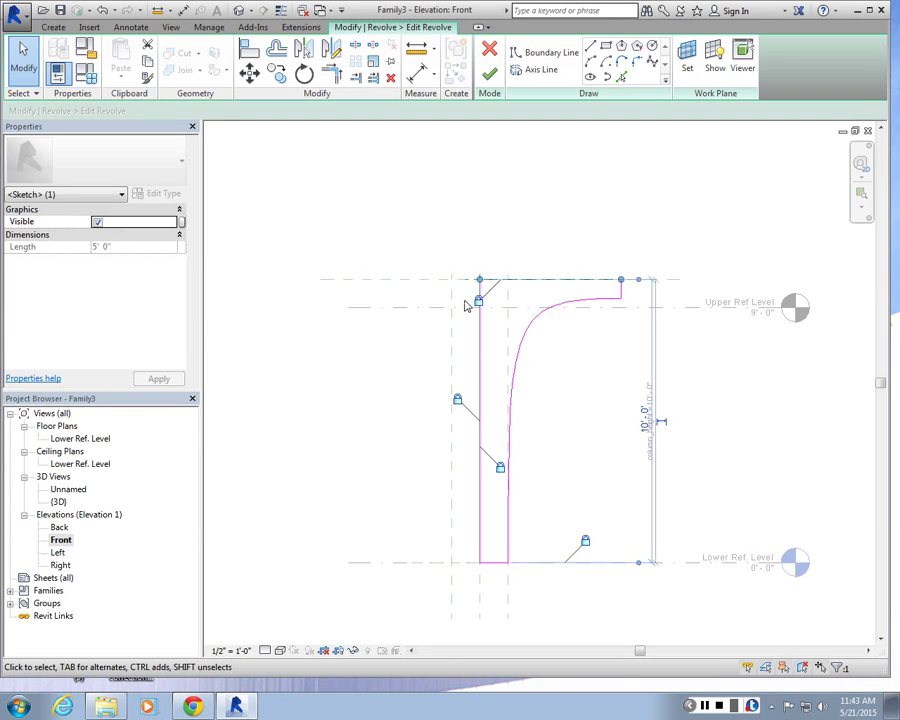
{"action": "left_click", "coordinate": [558, 352]}
{"action": "left_click", "coordinate": [489, 52]}
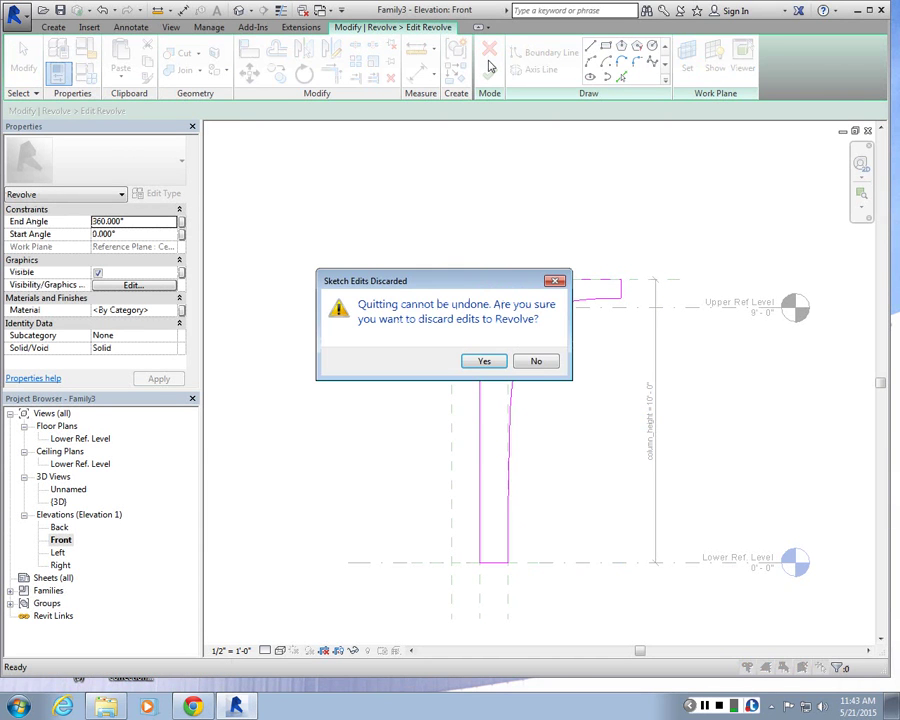
{"action": "left_click", "coordinate": [537, 364]}
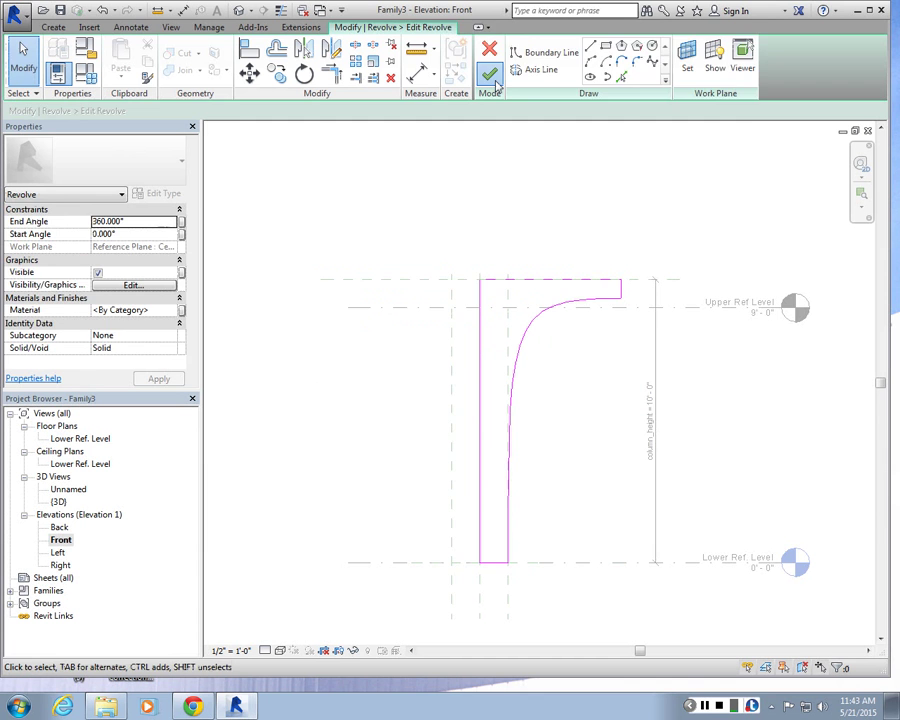
{"action": "left_click", "coordinate": [489, 74]}
- Pull the revolve's top face below the reference plane and align it back to that plane
{"action": "left_click", "coordinate": [474, 288]}
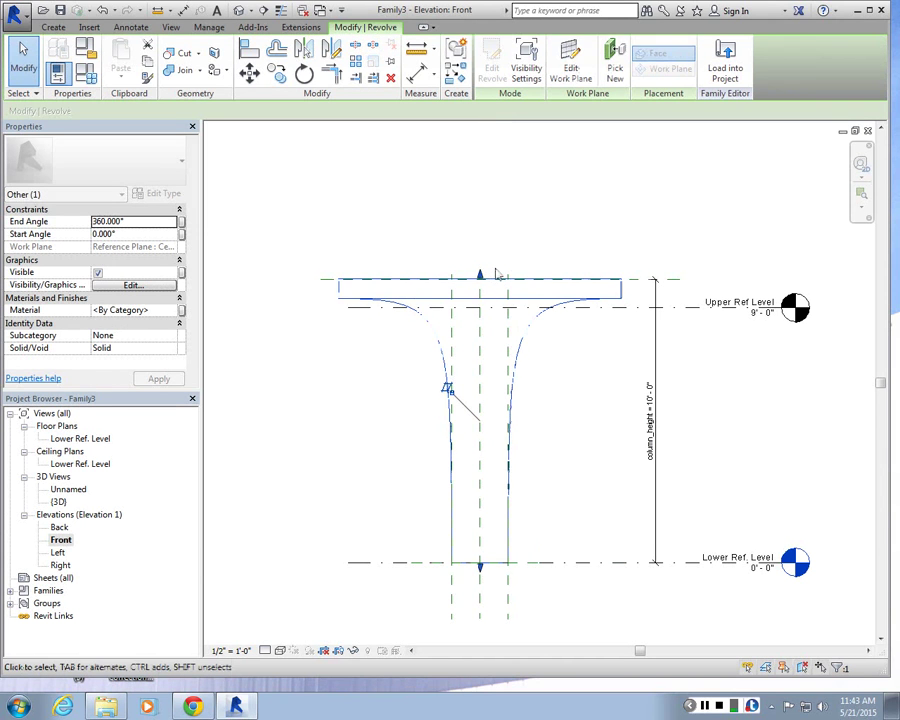
{"action": "scroll", "coordinate": [483, 275], "scroll_direction": "up", "scroll_amount": 3}
{"action": "left_click", "coordinate": [472, 306]}
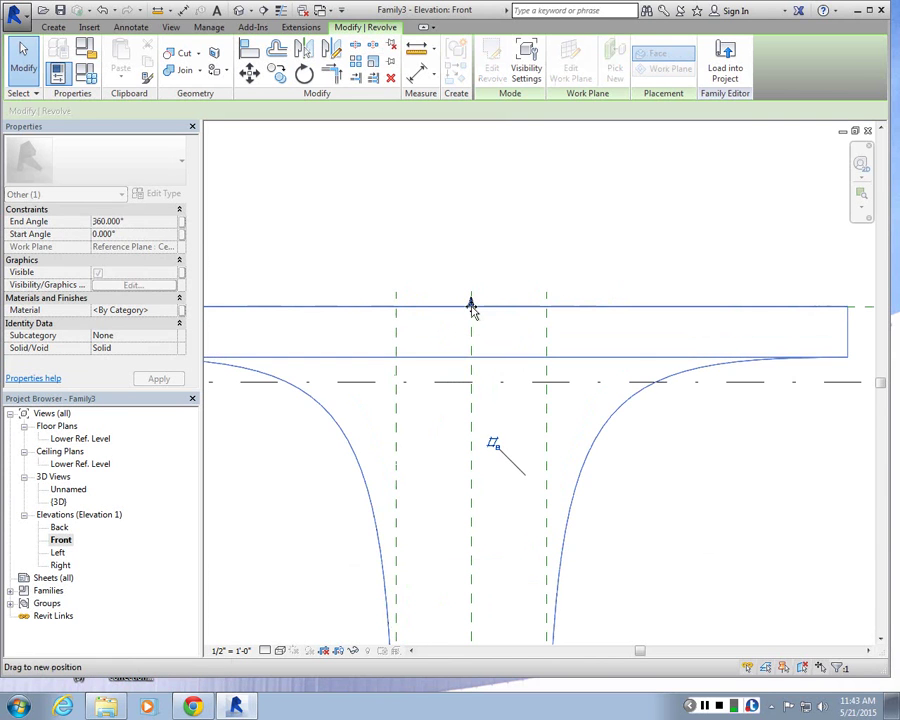
{"action": "scroll", "coordinate": [478, 317], "scroll_direction": "down", "scroll_amount": 3}
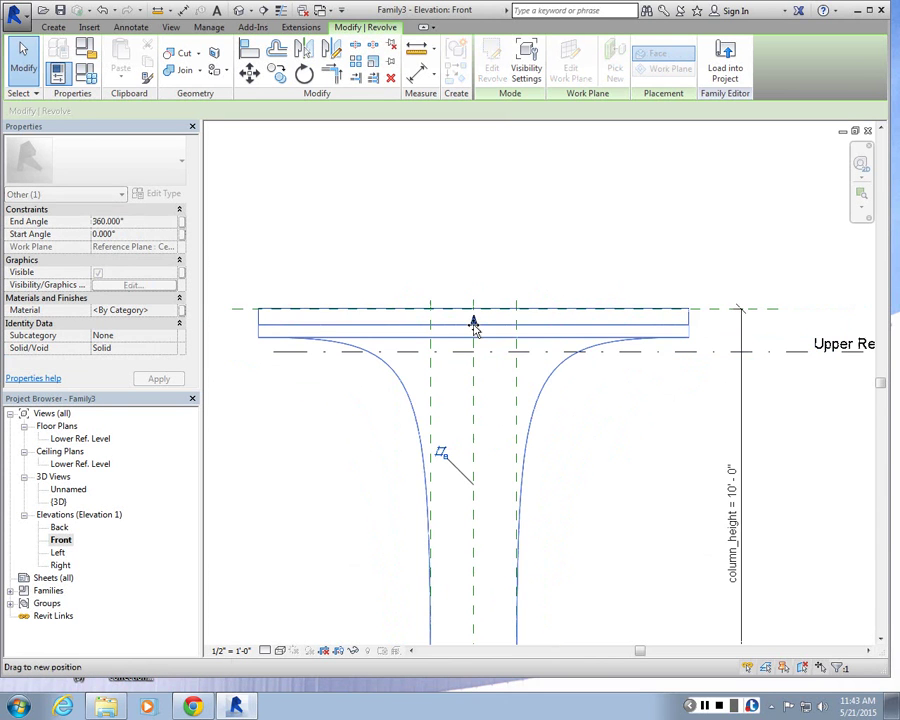
{"action": "key", "text": "l"}
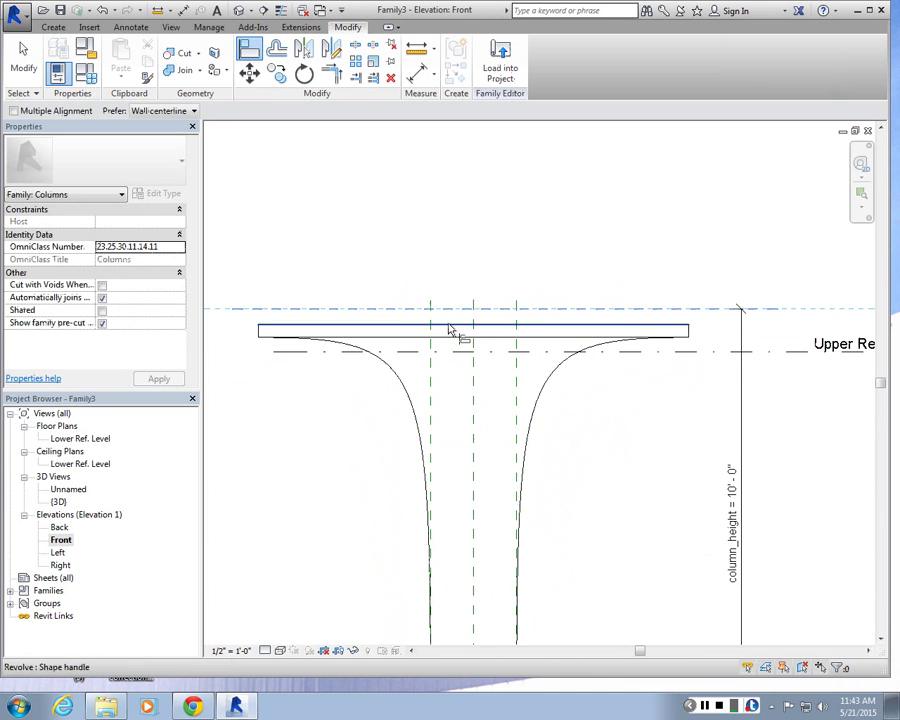
{"action": "key", "text": "Escape"}
{"action": "scroll", "coordinate": [522, 296], "scroll_direction": "down", "scroll_amount": 4}
{"action": "scroll", "coordinate": [563, 321], "scroll_direction": "up", "scroll_amount": 2}
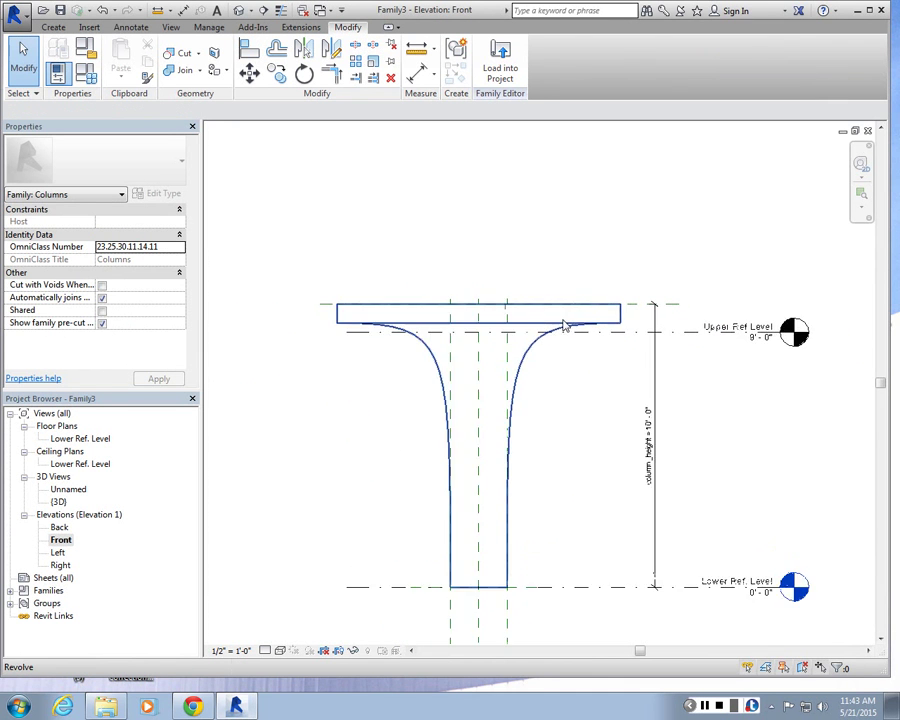
- Flex the column by moving the slab's top reference plane to a column_height of 9' 9", undoing the trial move to 11' 3"
{"action": "left_click_drag", "start_coordinate": [685, 303], "coordinate": [673, 262]}
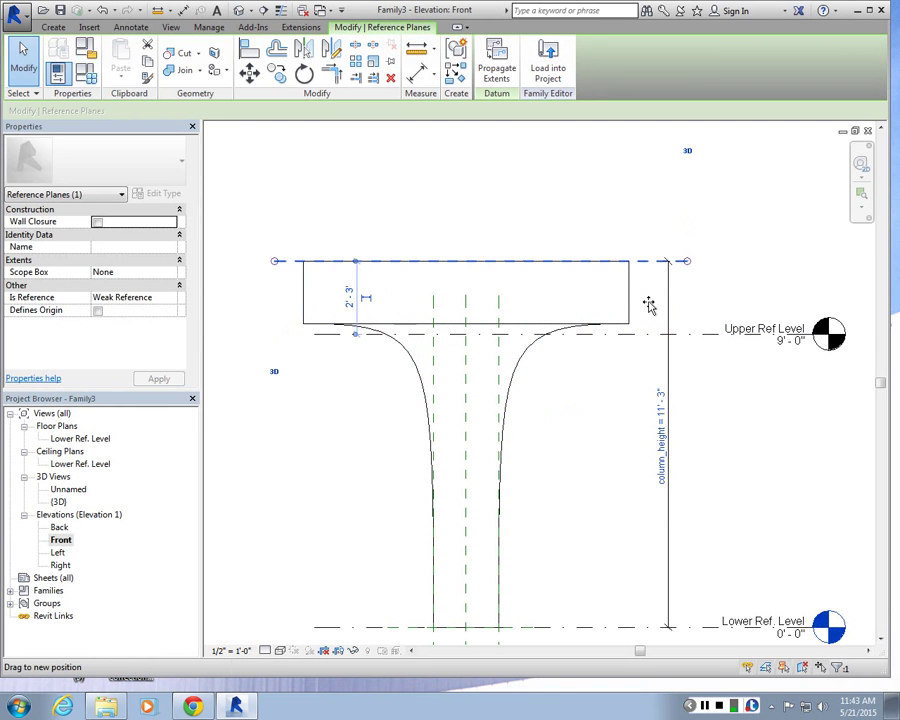
{"action": "key", "text": "ctrl+z"}
{"action": "left_click", "coordinate": [618, 420]}
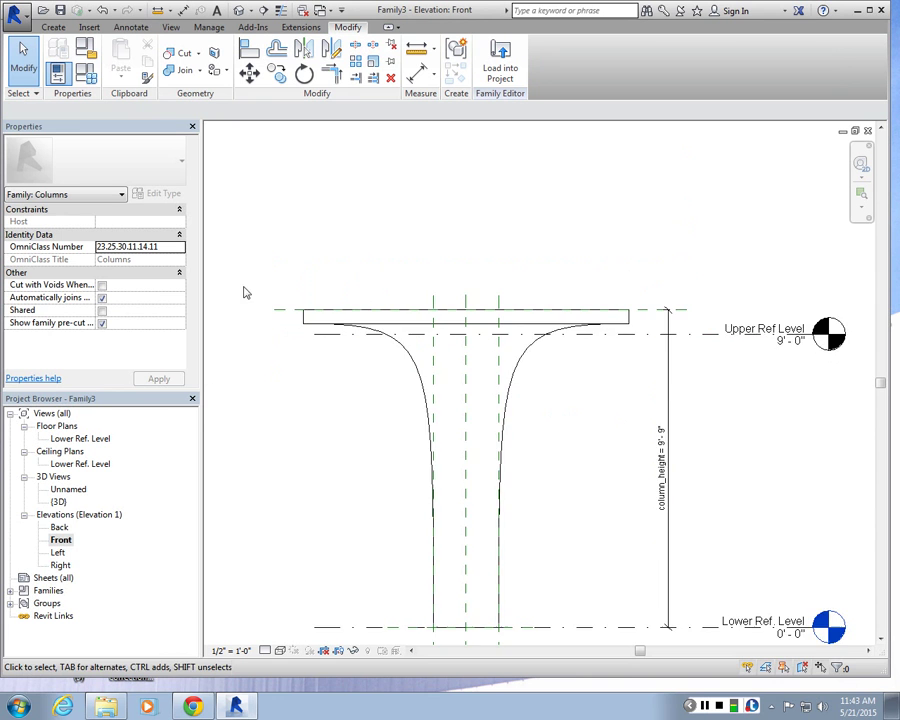
- Edit the revolve's sketch and move the spline's control point below the slab up toward the slab's underside
{"action": "scroll", "coordinate": [243, 290], "scroll_direction": "down", "scroll_amount": 1}
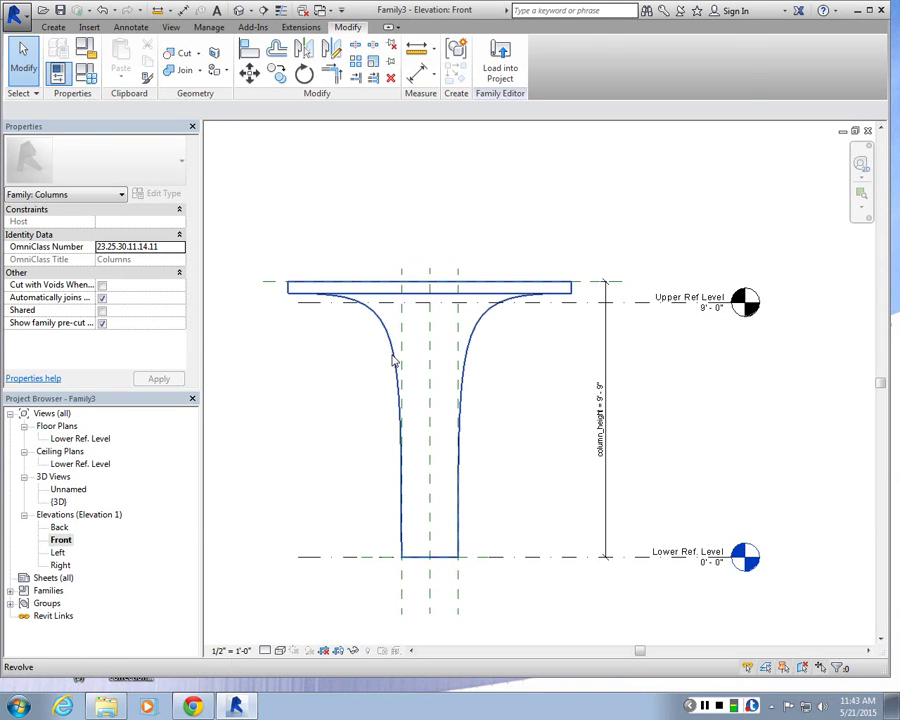
{"action": "left_click", "coordinate": [394, 362]}
{"action": "left_click", "coordinate": [492, 70]}
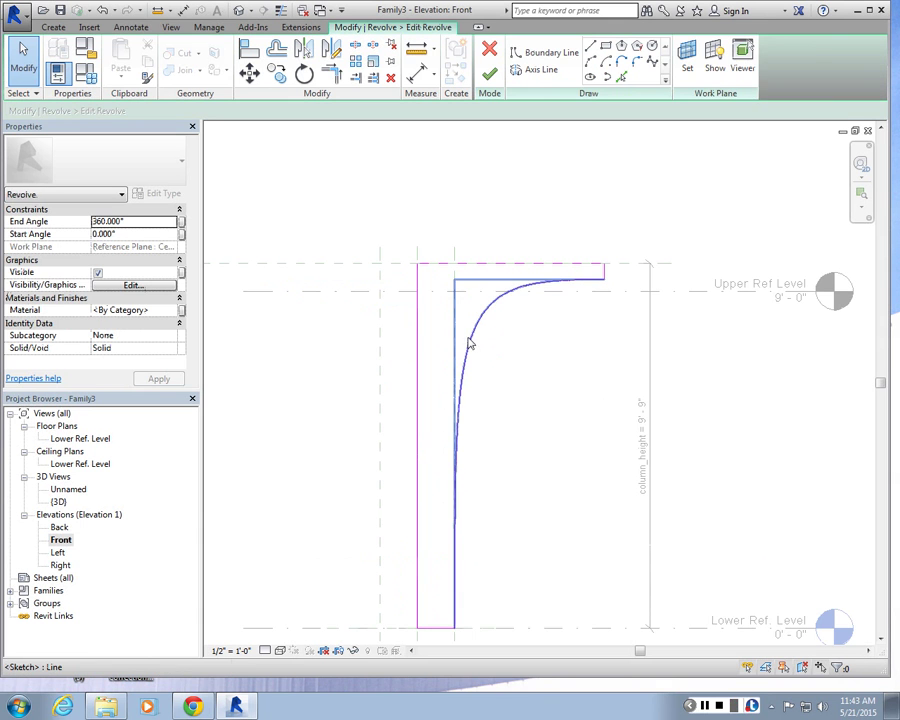
{"action": "left_click", "coordinate": [461, 472]}
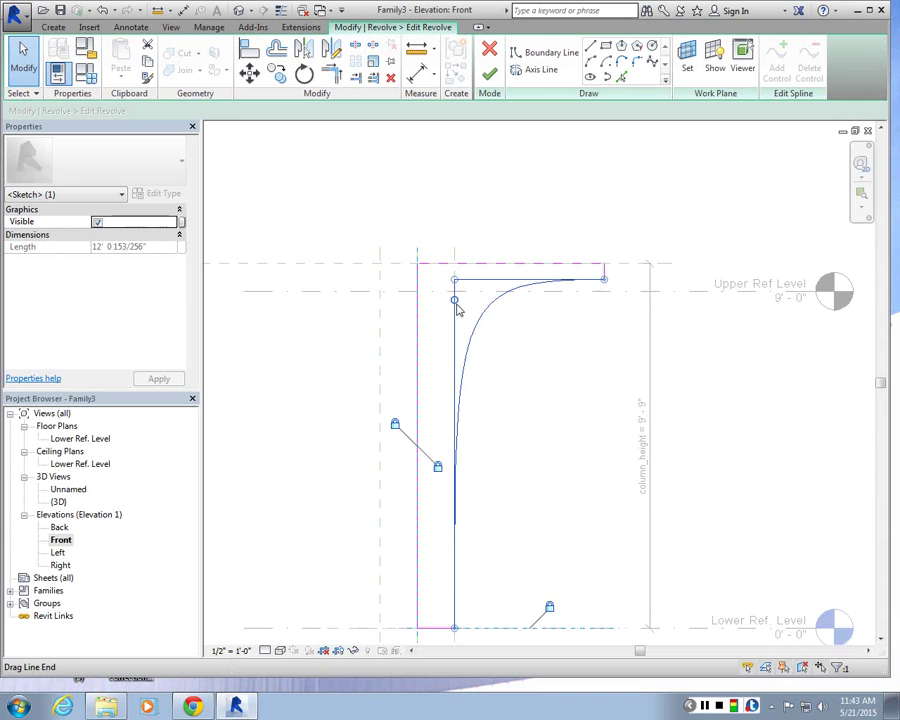
{"action": "scroll", "coordinate": [453, 300], "scroll_direction": "up", "scroll_amount": 2}
{"action": "left_click_drag", "start_coordinate": [453, 287], "coordinate": [460, 265]}
{"action": "scroll", "coordinate": [460, 265], "scroll_direction": "down", "scroll_amount": 2}
{"action": "left_click", "coordinate": [514, 290]}
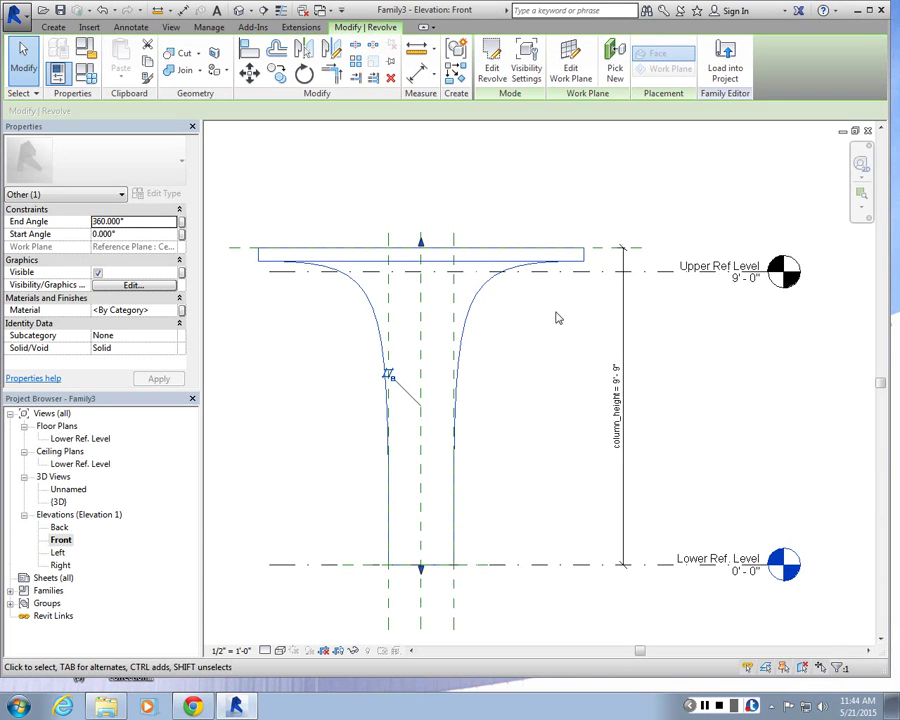
- Remove the existing revolve from the front elevation and set the family's column_height parameter to 10'
{"action": "left_click", "coordinate": [558, 318]}
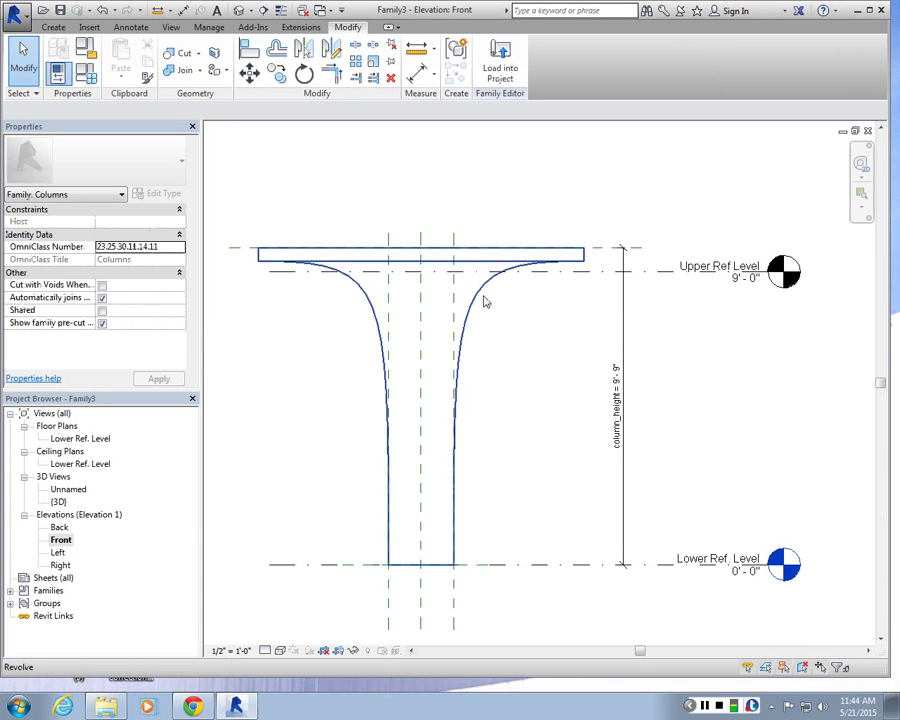
{"action": "key", "text": "ctrl+z"}
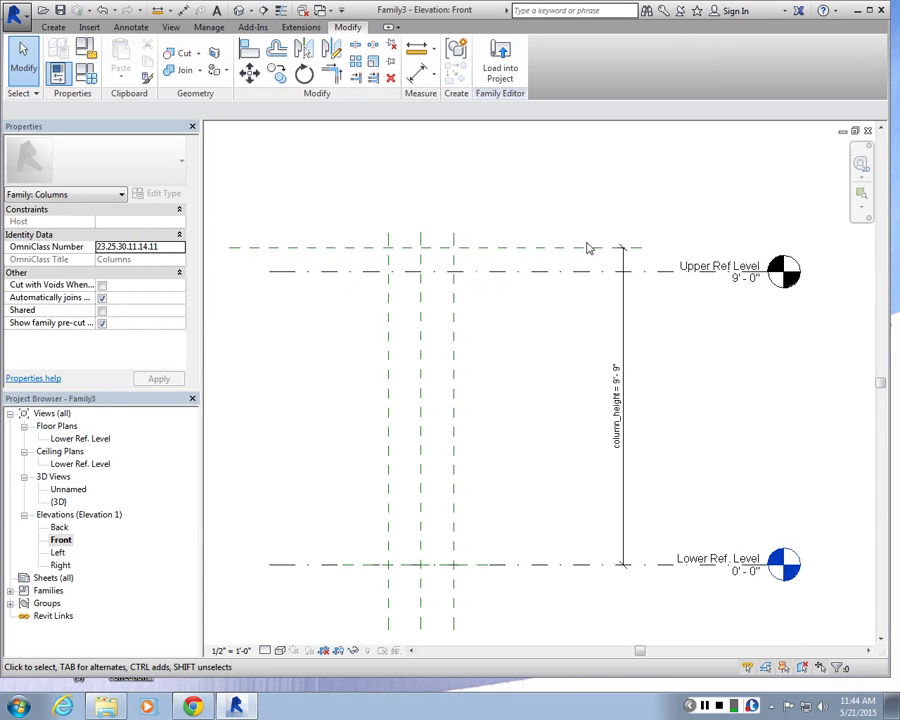
{"action": "left_click", "coordinate": [60, 53]}
{"action": "left_click", "coordinate": [185, 188]}
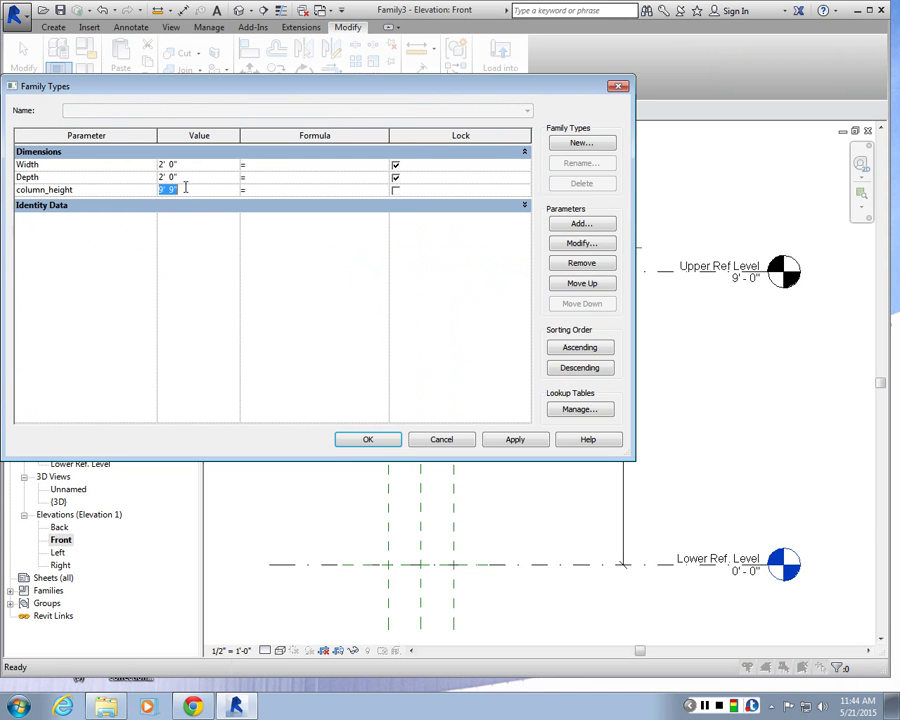
{"action": "type", "text": "10'"}
{"action": "key", "text": "Tab"}
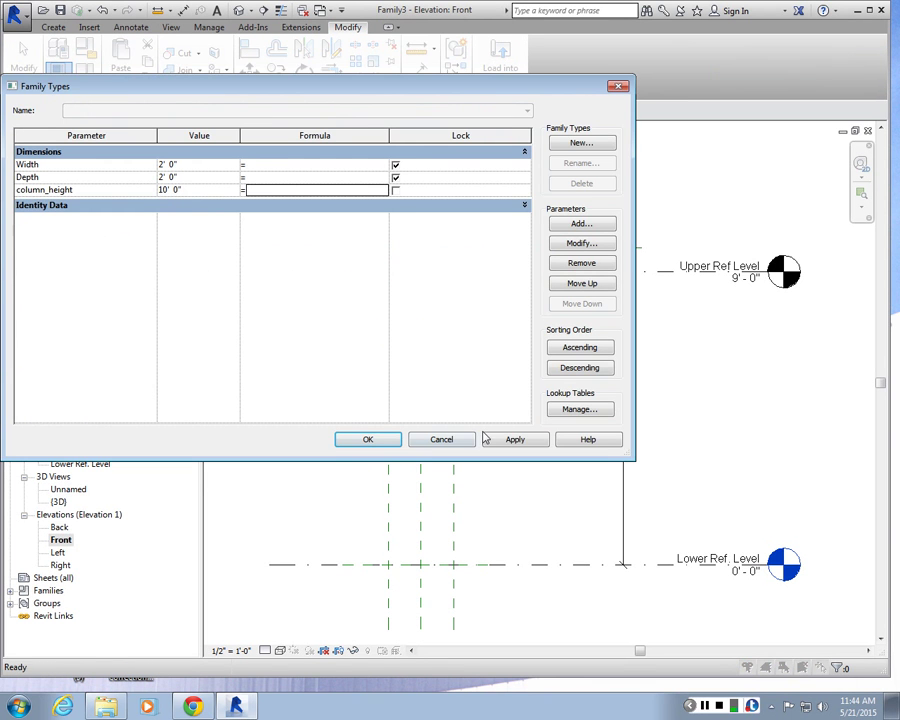
{"action": "left_click", "coordinate": [368, 439]}
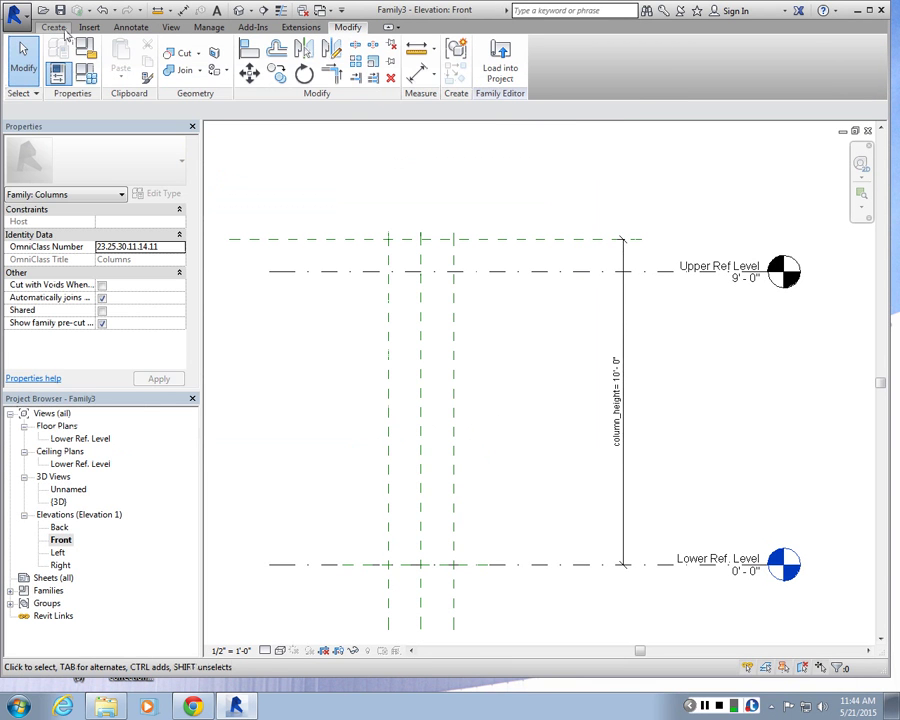
- Start a new revolve and draw its axis line along the center reference plane from the top reference plane to the Lower Ref. Level
{"action": "left_click", "coordinate": [60, 28]}
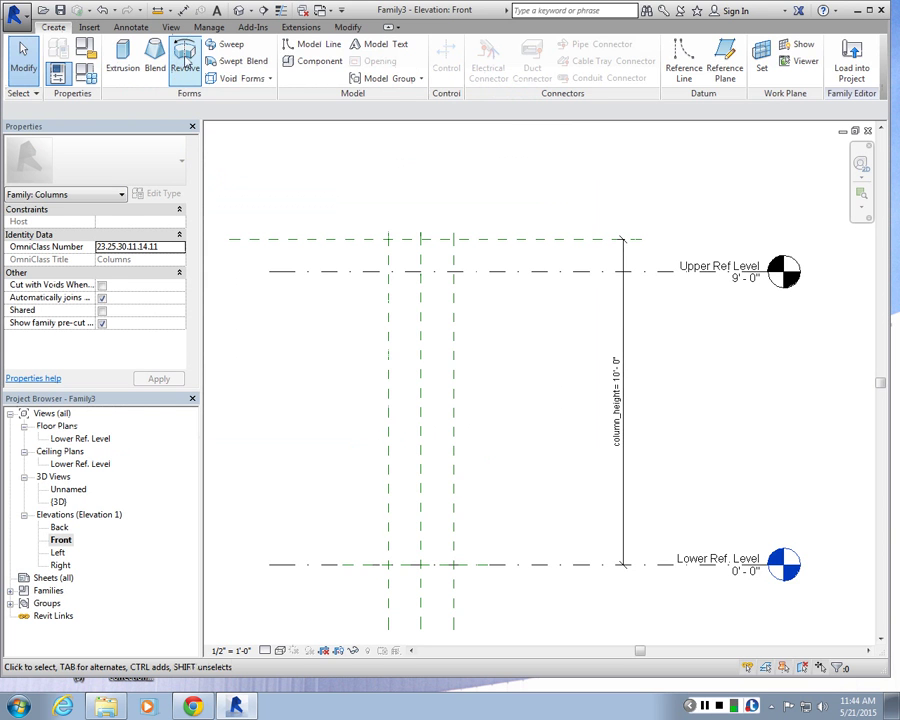
{"action": "left_click", "coordinate": [185, 69]}
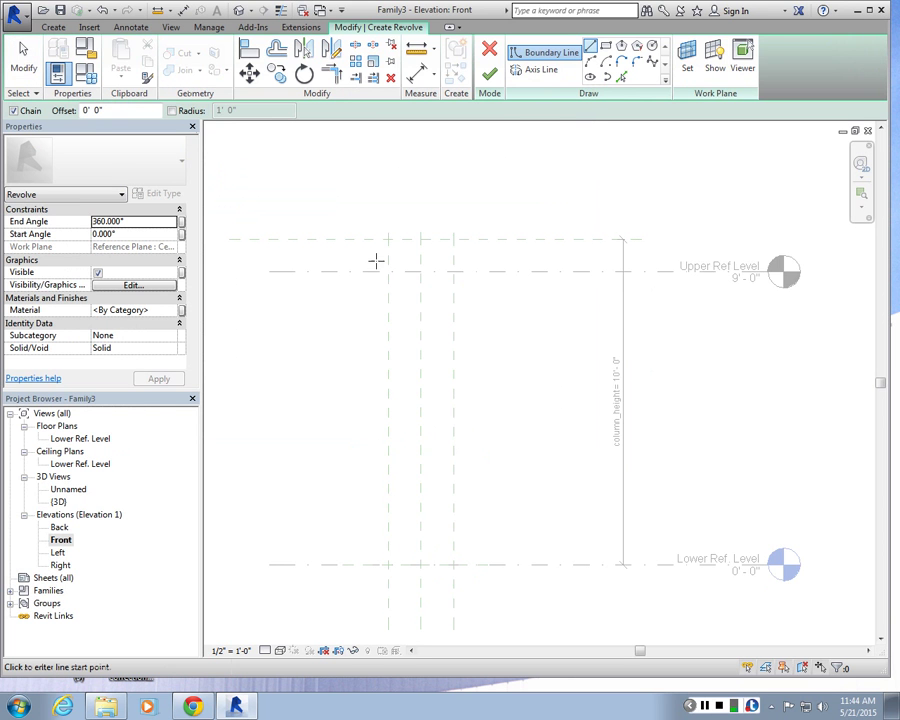
{"action": "left_click", "coordinate": [540, 70]}
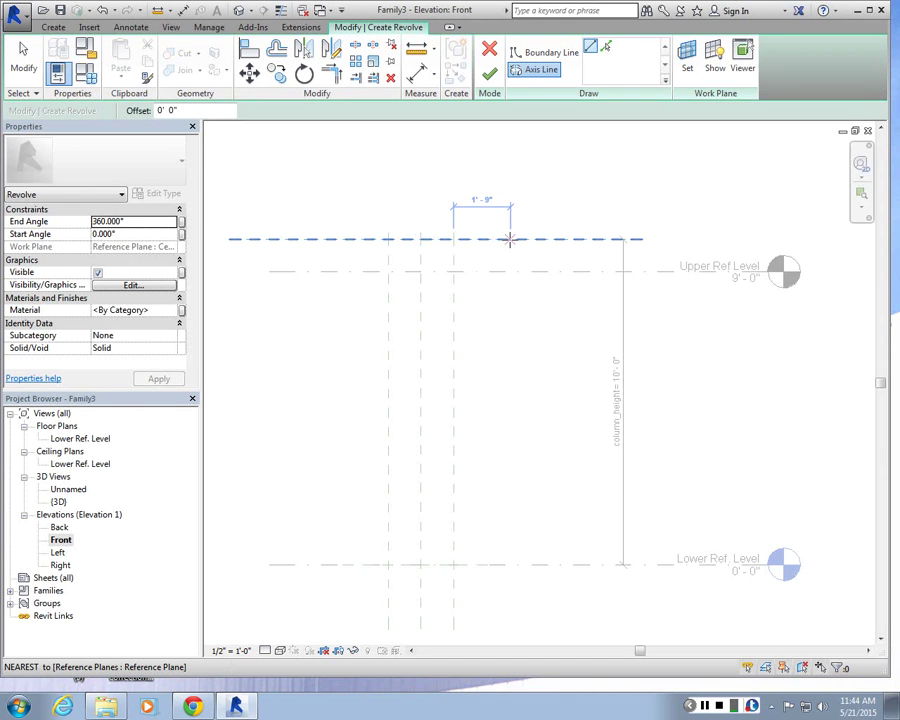
{"action": "left_click", "coordinate": [420, 240]}
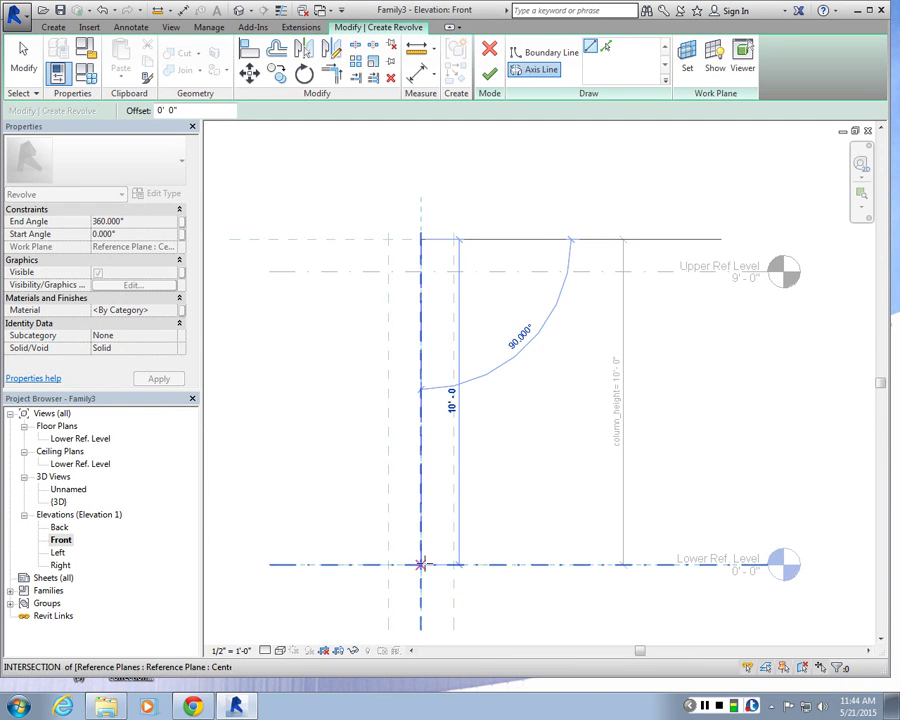
{"action": "left_click", "coordinate": [420, 565]}
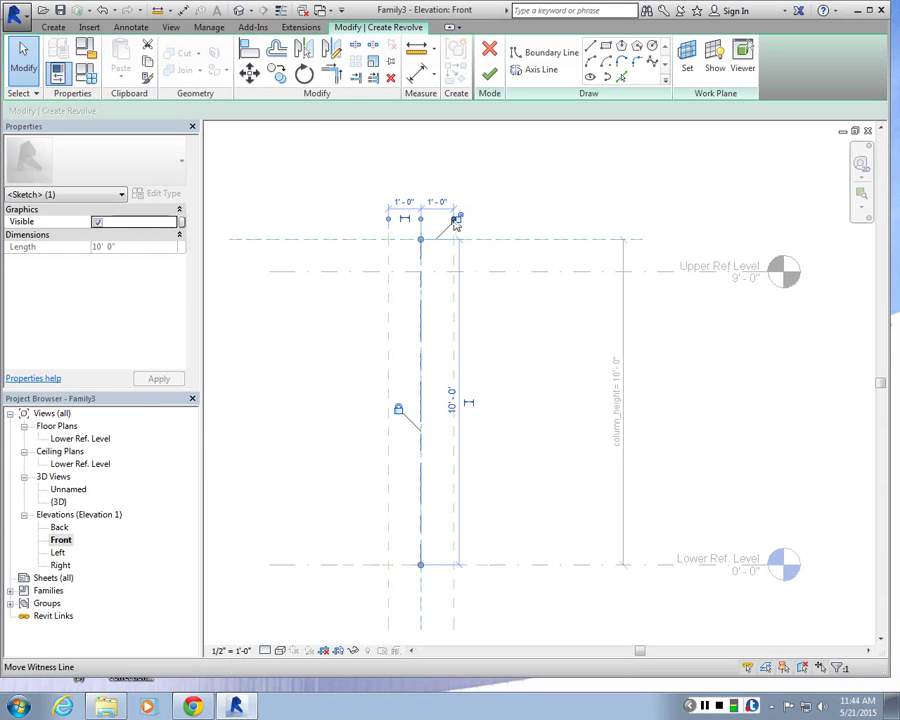
{"action": "left_click", "coordinate": [489, 75]}
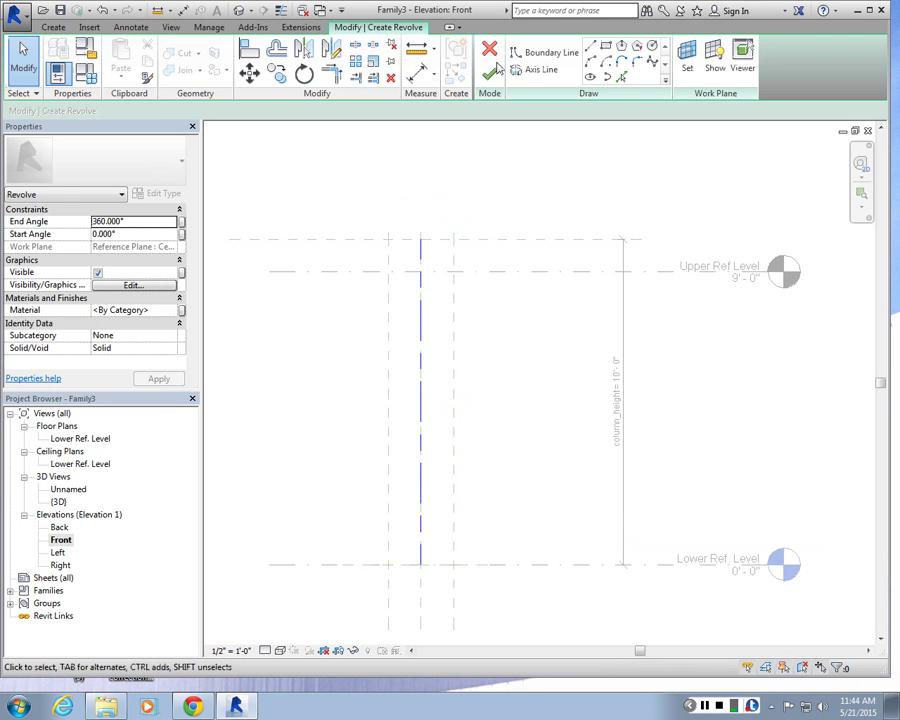
- Draw a 5' boundary line outward from the axis's upper end along the top reference plane
{"action": "left_click", "coordinate": [551, 55]}
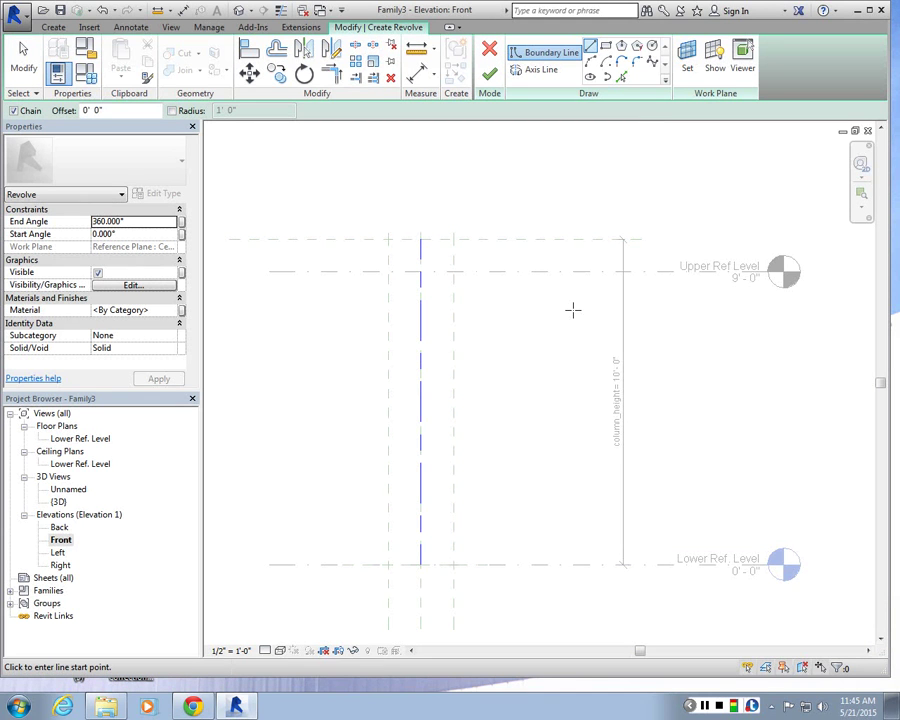
{"action": "left_click", "coordinate": [420, 239]}
{"action": "type", "text": "5"}
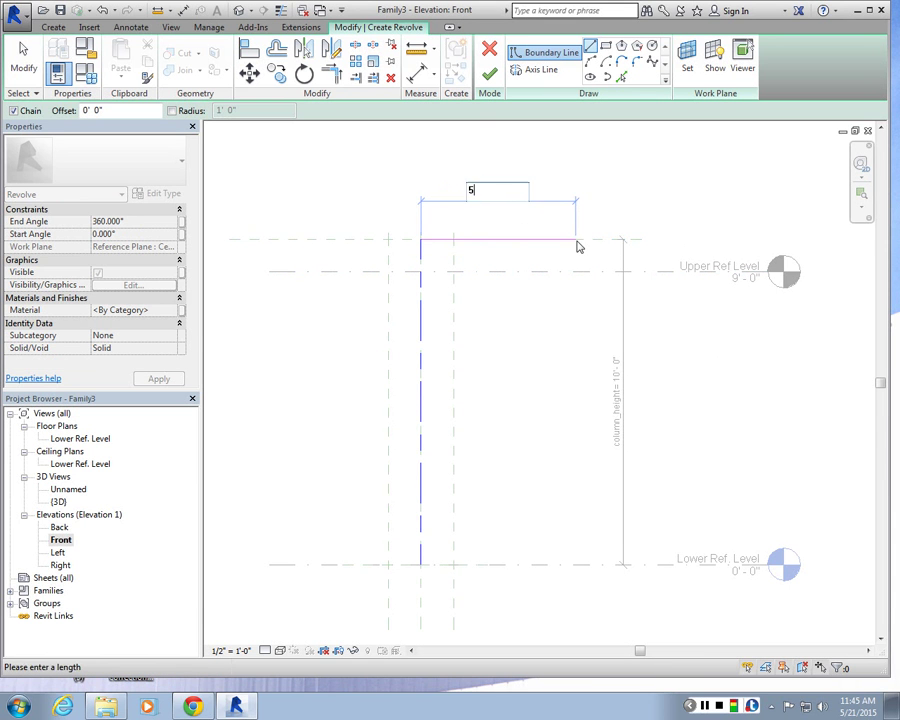
{"action": "key", "text": "Return"}
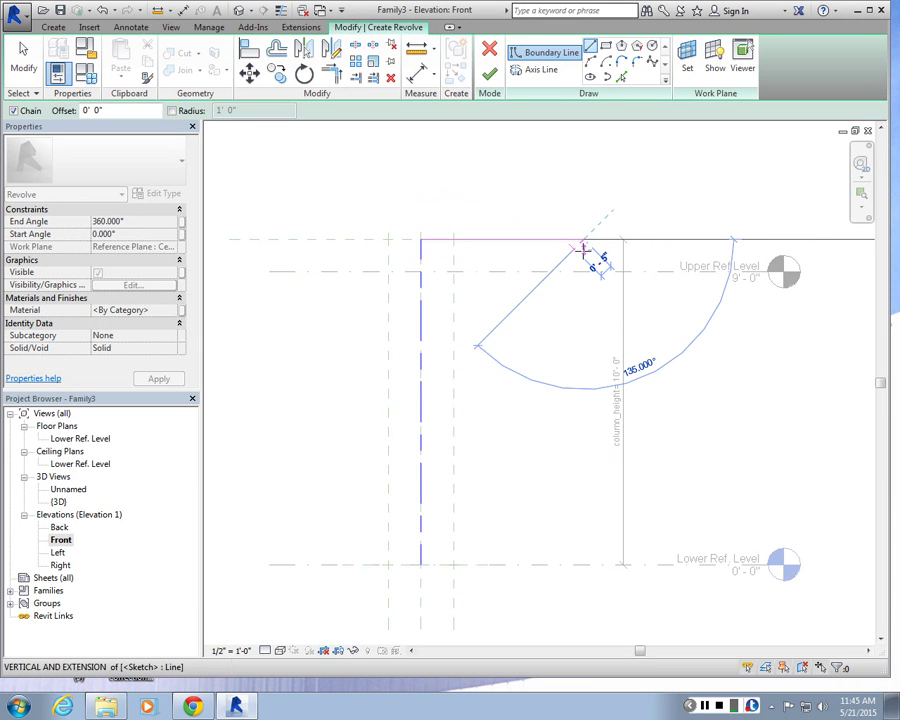
{"action": "type", "text": "6"}
{"action": "key", "text": "Return"}
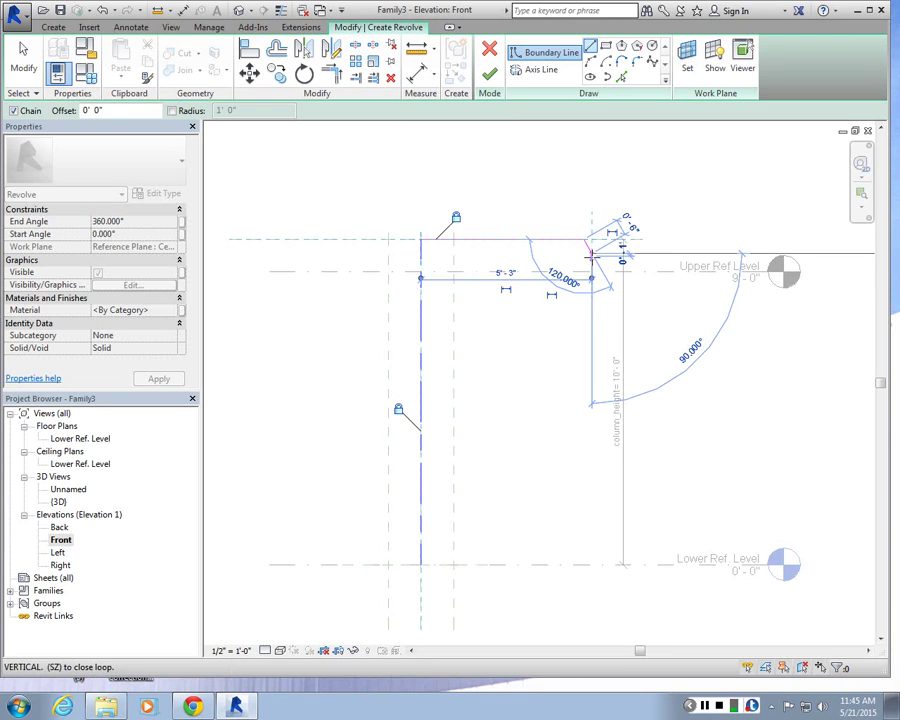
{"action": "key", "text": "Escape"}
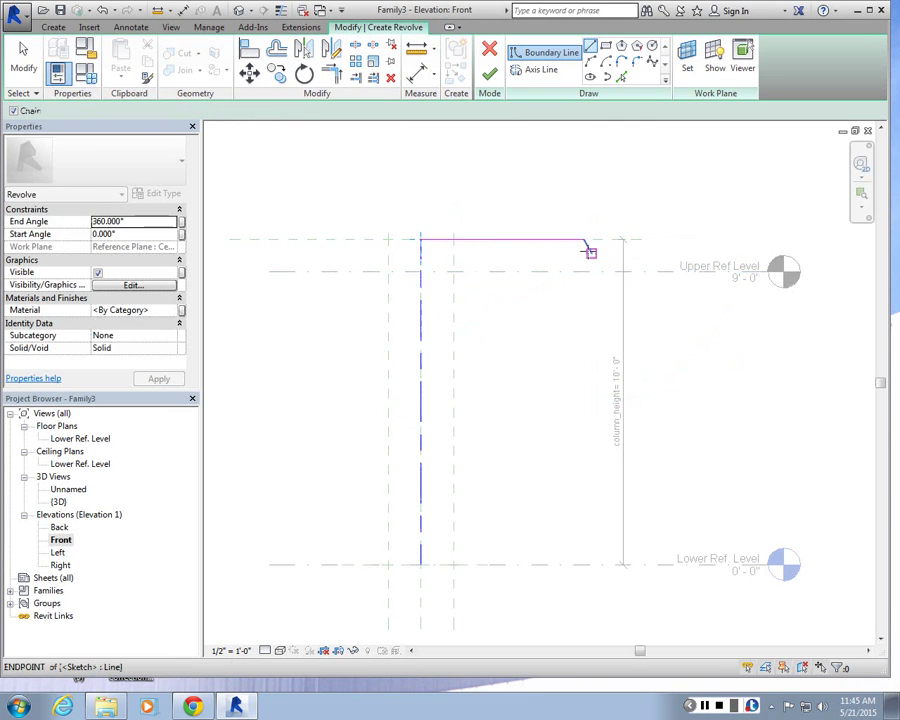
{"action": "key", "text": "Escape"}
{"action": "scroll", "coordinate": [589, 251], "scroll_direction": "up", "scroll_amount": 3}
{"action": "left_click", "coordinate": [600, 260]}
{"action": "key", "text": "Delete"}
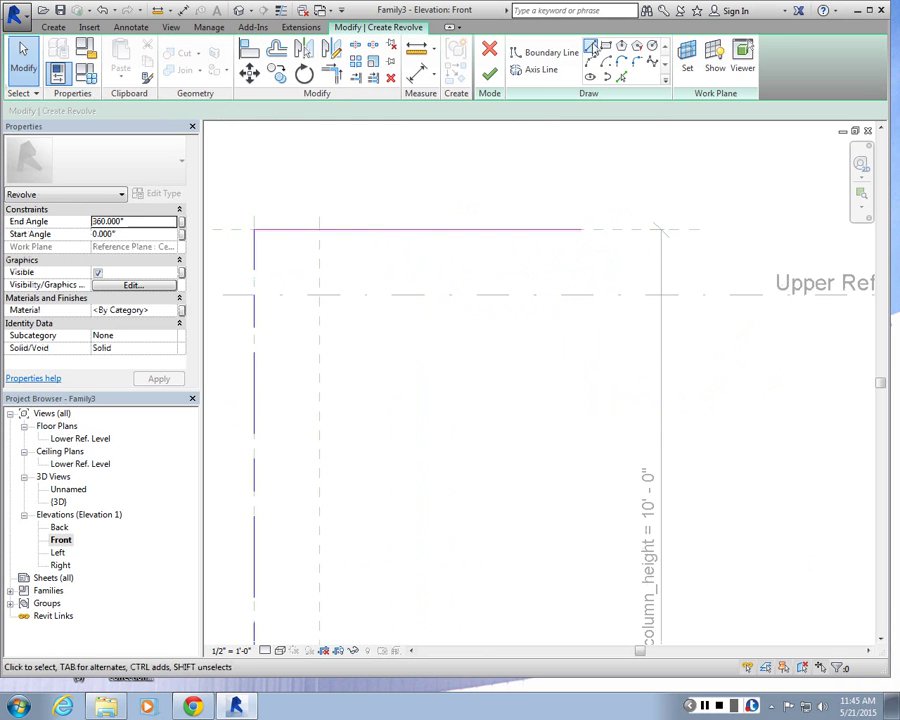
- Draw the slab's 6" vertical edge downward from the outer end of the top boundary line
{"action": "left_click", "coordinate": [545, 52]}
{"action": "left_click", "coordinate": [581, 230]}
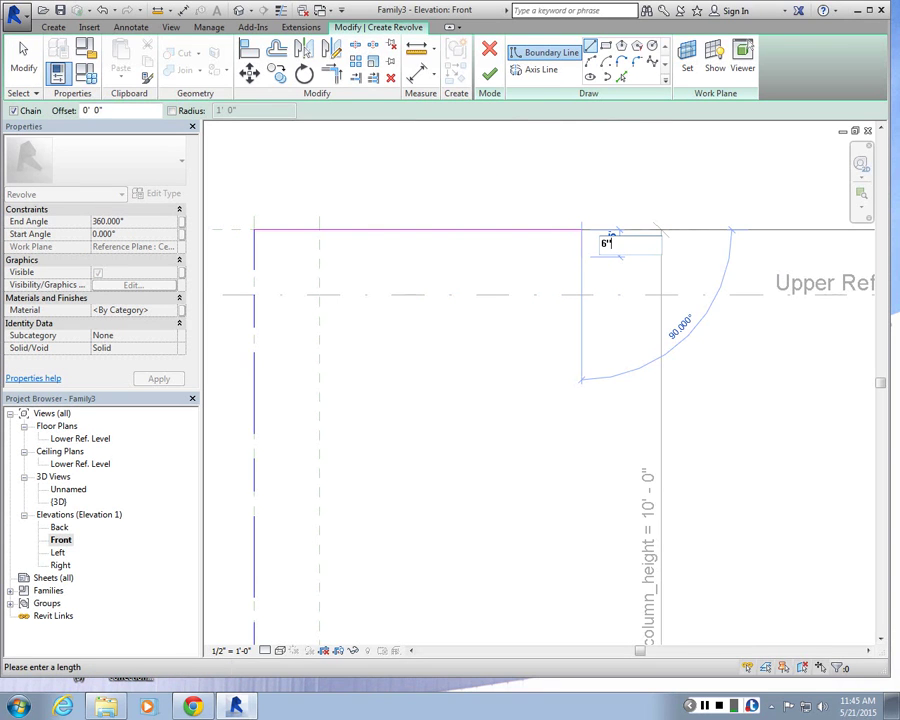
{"action": "scroll", "coordinate": [605, 245], "scroll_direction": "down", "scroll_amount": 2}
{"action": "scroll", "coordinate": [530, 250], "scroll_direction": "down", "scroll_amount": 2}
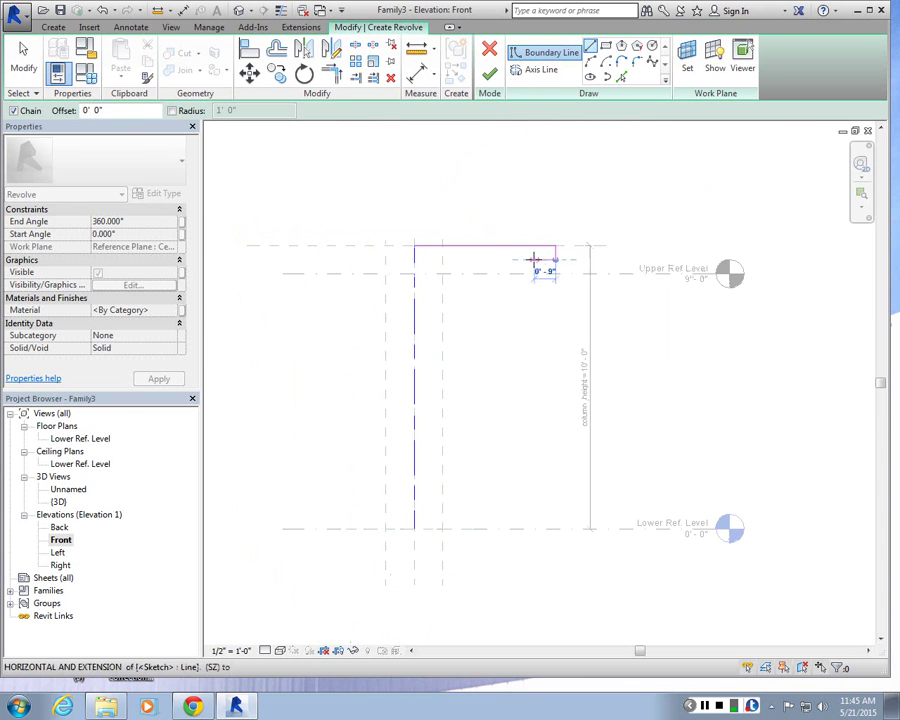
{"action": "key", "text": "Escape"}
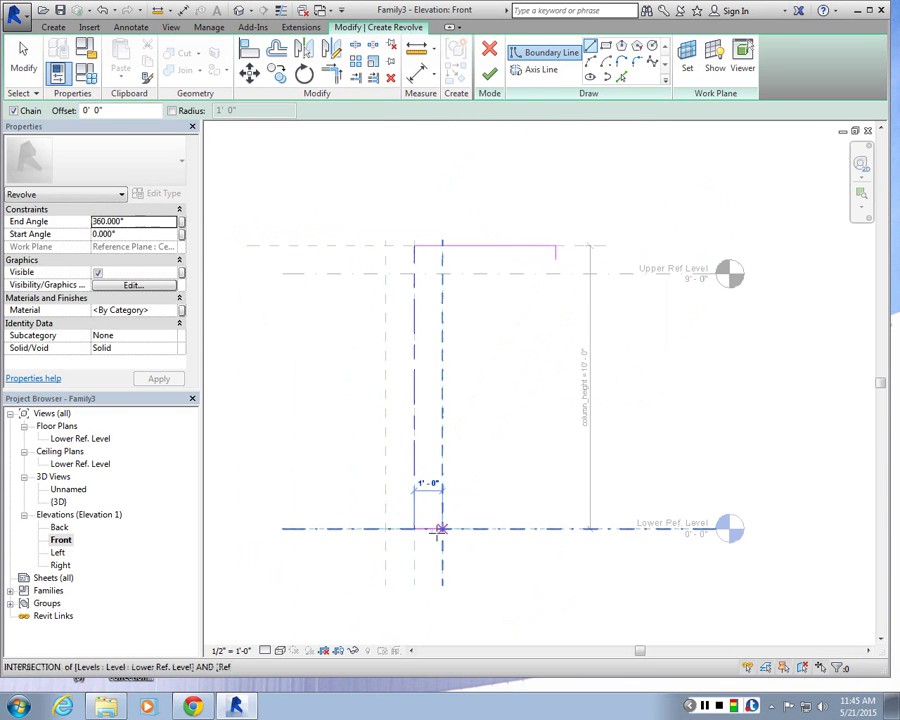
- Draw the 1' base line from the axis to the Right reference plane and the vertical boundary line along the axis
{"action": "left_click", "coordinate": [440, 530]}
{"action": "key", "text": "Escape"}
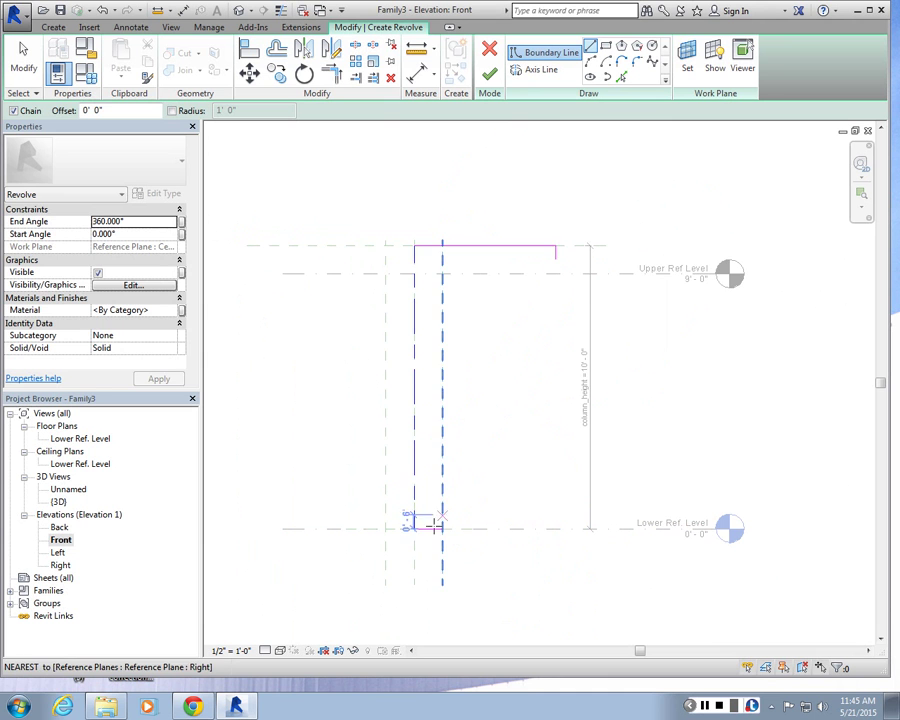
{"action": "left_click", "coordinate": [414, 245]}
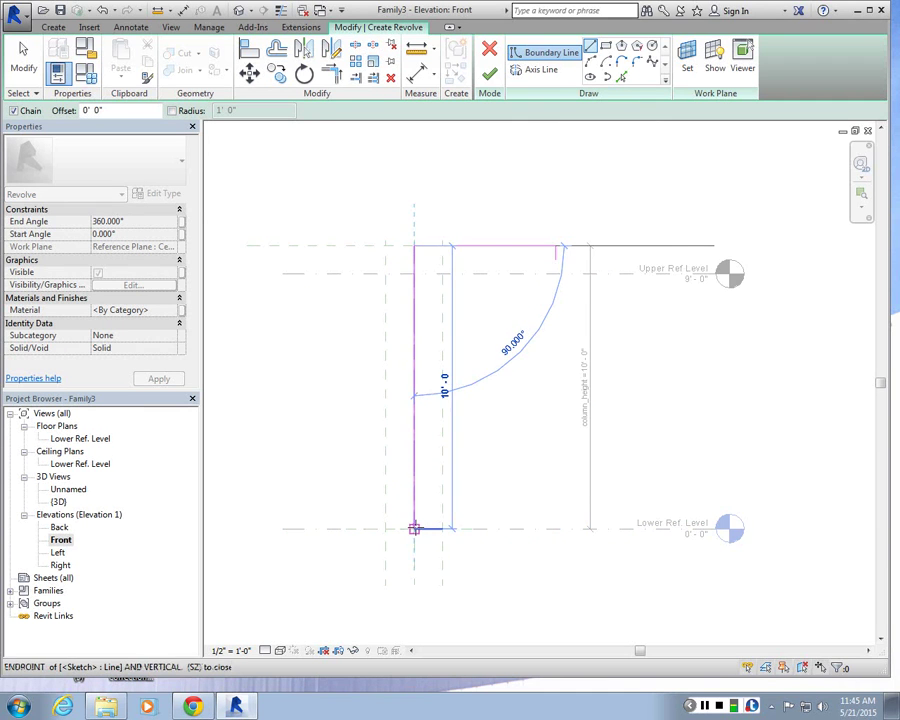
{"action": "left_click", "coordinate": [413, 527]}
{"action": "scroll", "coordinate": [537, 435], "scroll_direction": "up", "scroll_amount": 1}
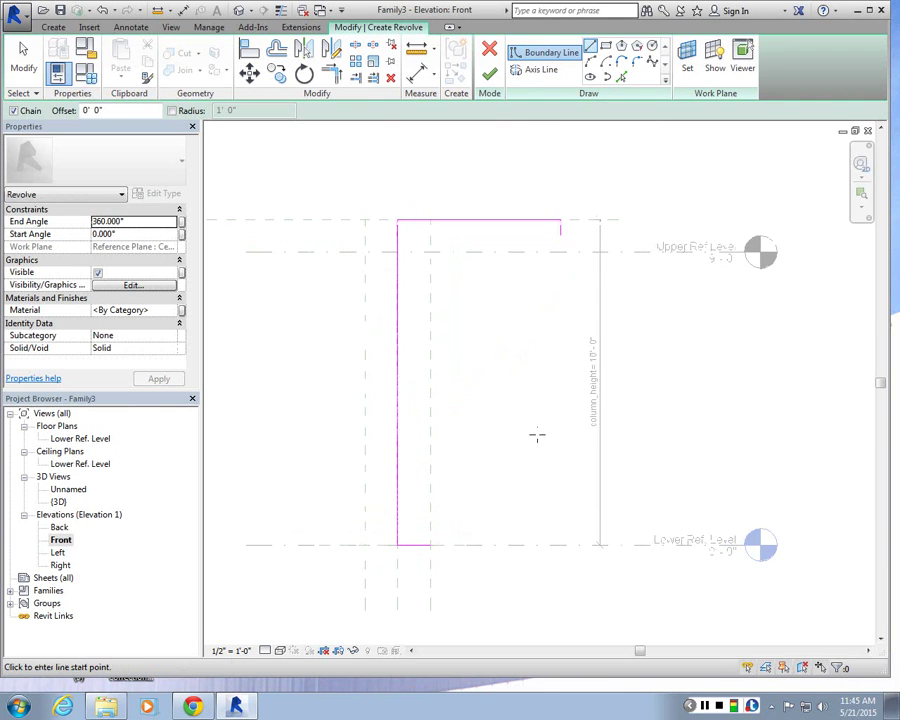
- Draw a spline from the base line's outer end, with a control point where the Right plane meets the Upper Ref Level, to the slab edge's lower end
{"action": "left_click", "coordinate": [653, 63]}
{"action": "left_click", "coordinate": [430, 544]}
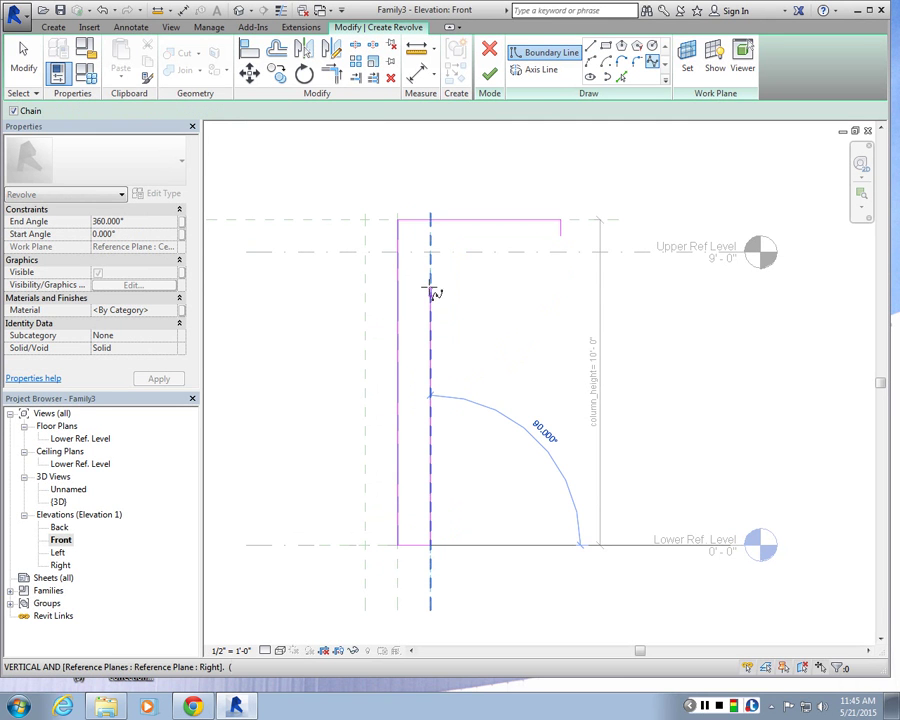
{"action": "left_click", "coordinate": [431, 251]}
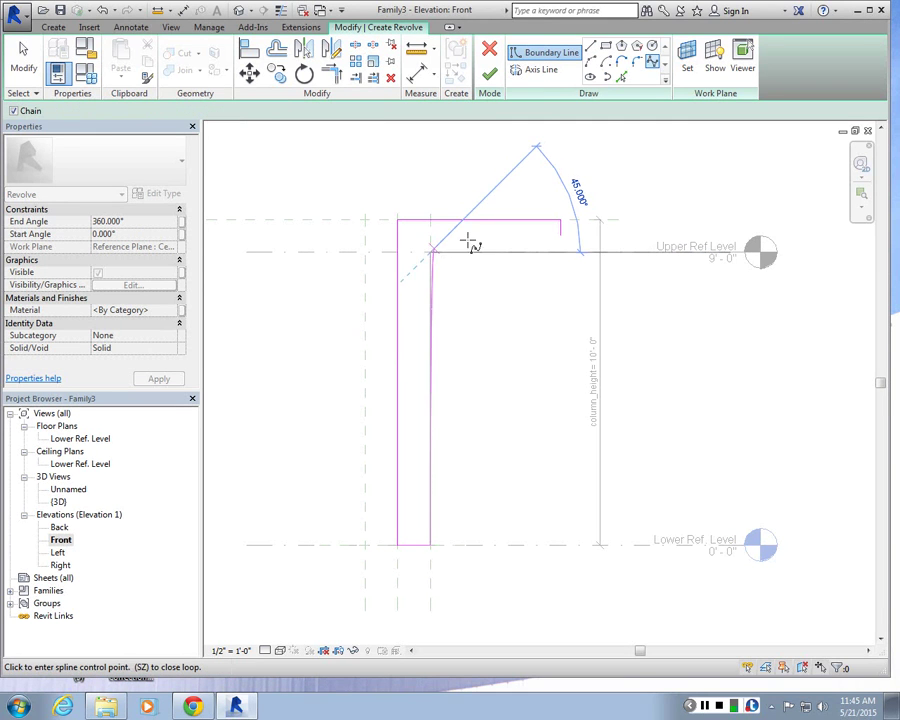
{"action": "left_click", "coordinate": [561, 236]}
{"action": "scroll", "coordinate": [450, 261], "scroll_direction": "up", "scroll_amount": 3}
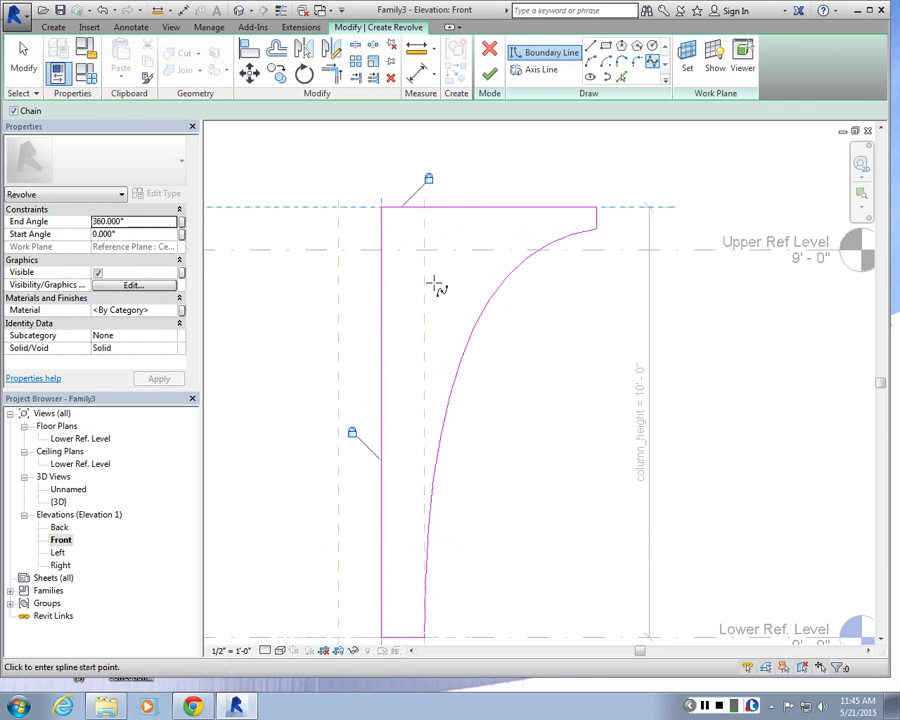
- Move the spline's middle control point up the Right reference plane to the height of the slab's underside
{"action": "key", "text": "Escape"}
{"action": "left_click", "coordinate": [486, 317]}
{"action": "left_click", "coordinate": [432, 253]}
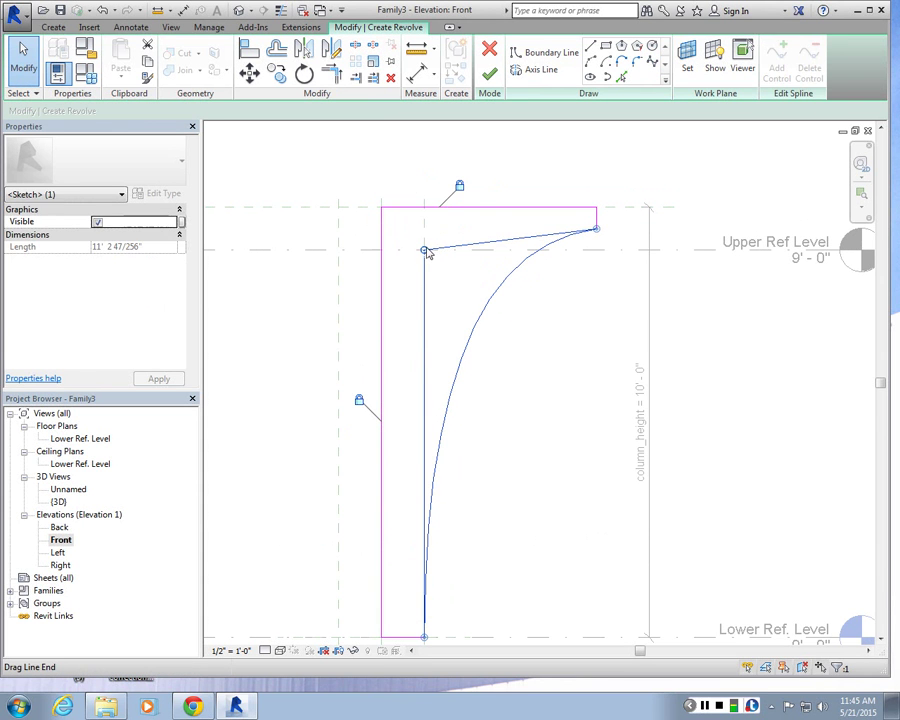
{"action": "left_click_drag", "start_coordinate": [427, 253], "coordinate": [426, 230]}
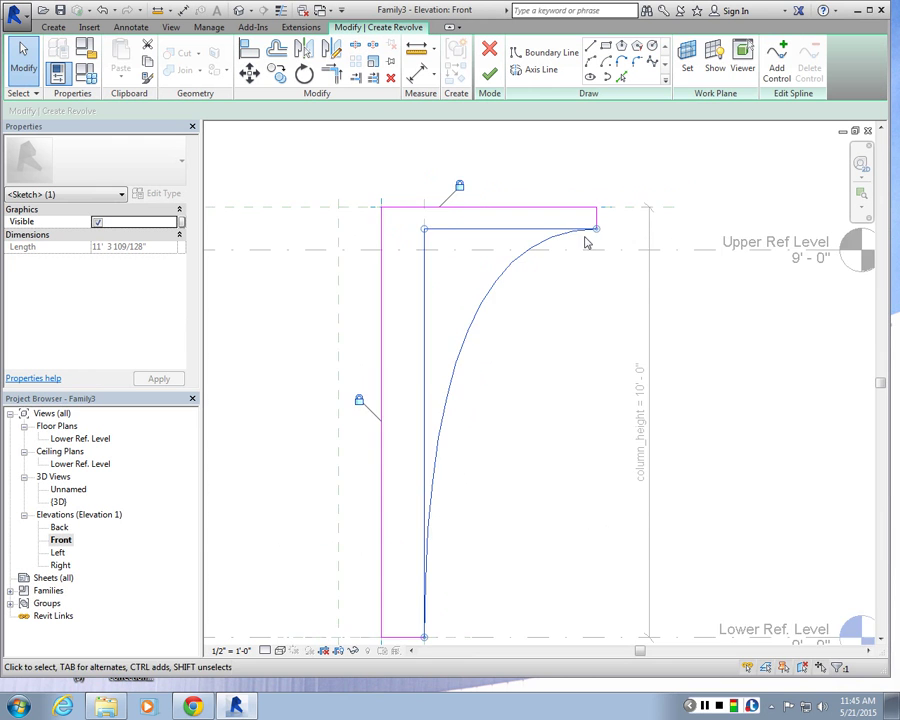
{"action": "scroll", "coordinate": [586, 240], "scroll_direction": "down", "scroll_amount": 1}
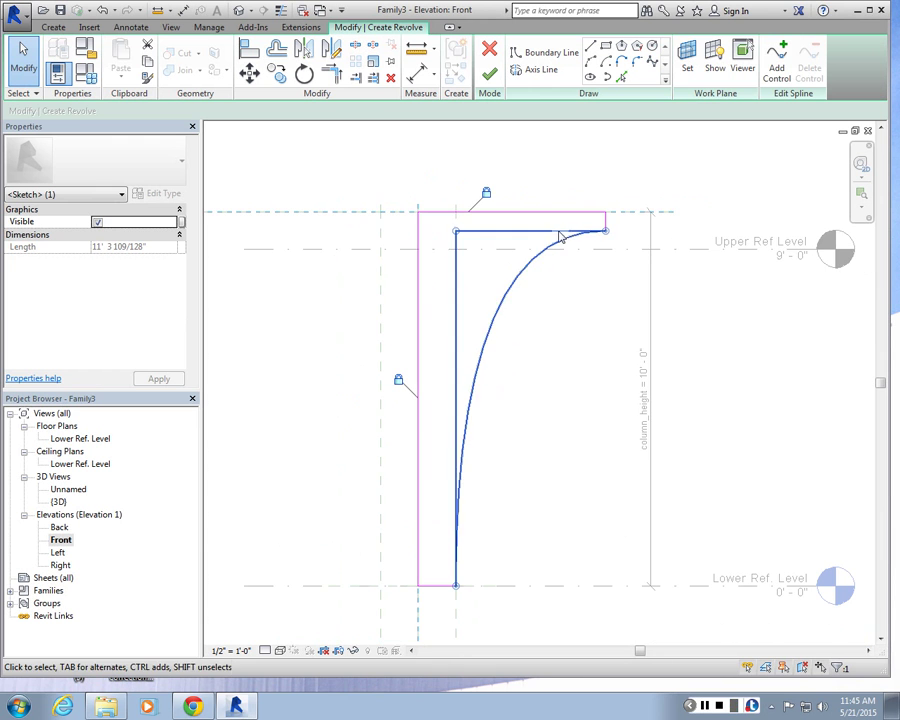
- Add two control points to the spline, one on its horizontal control segment and one on its vertical control segment
{"action": "left_click", "coordinate": [778, 58]}
{"action": "key", "text": "Escape"}
{"action": "key", "text": "Escape"}
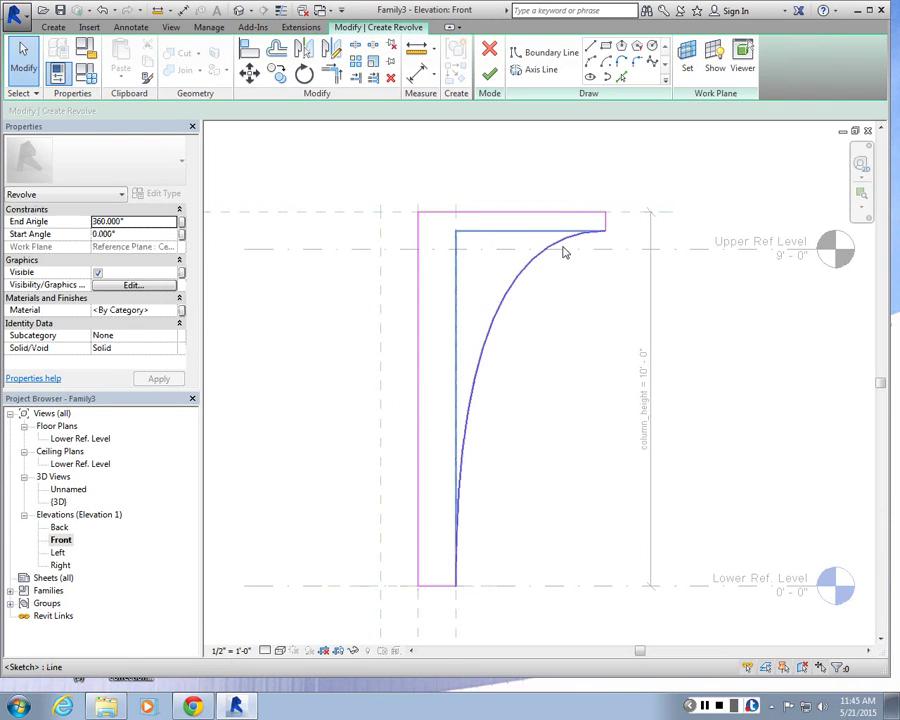
{"action": "left_click", "coordinate": [550, 248]}
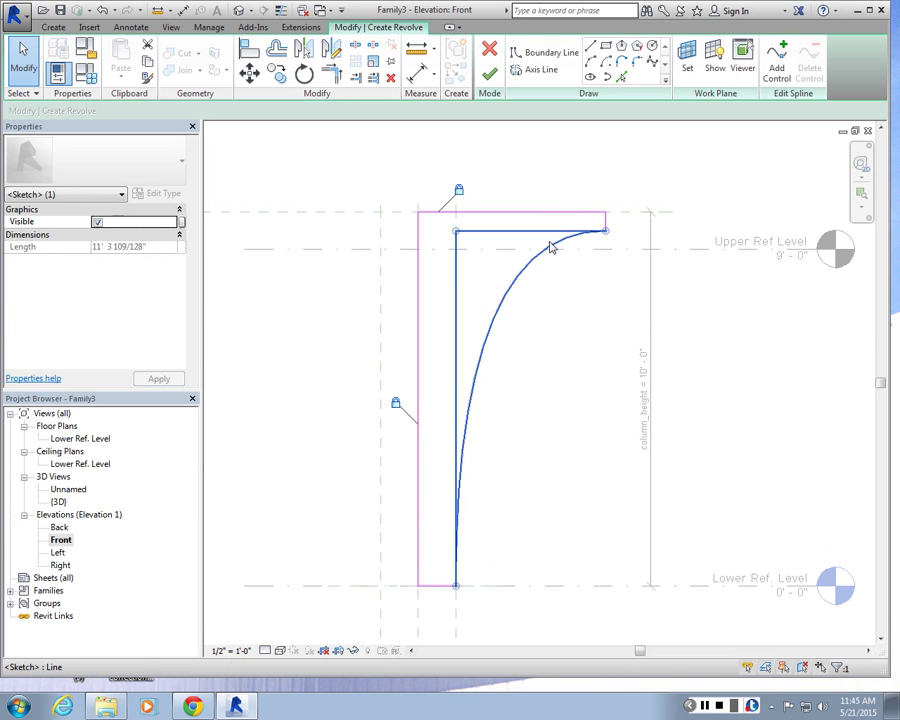
{"action": "key", "text": "Escape"}
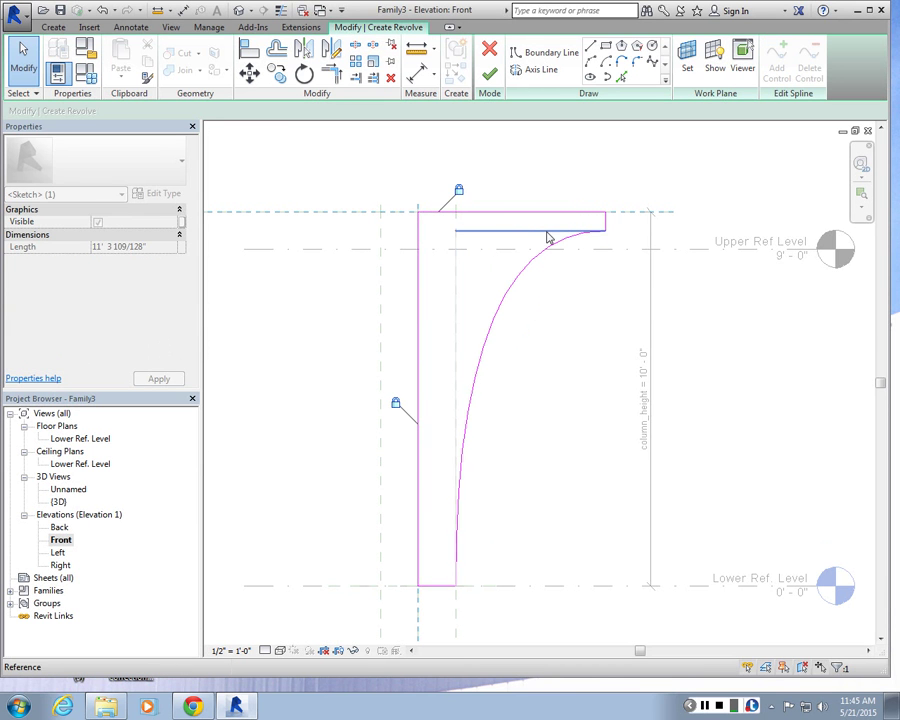
{"action": "left_click", "coordinate": [548, 238]}
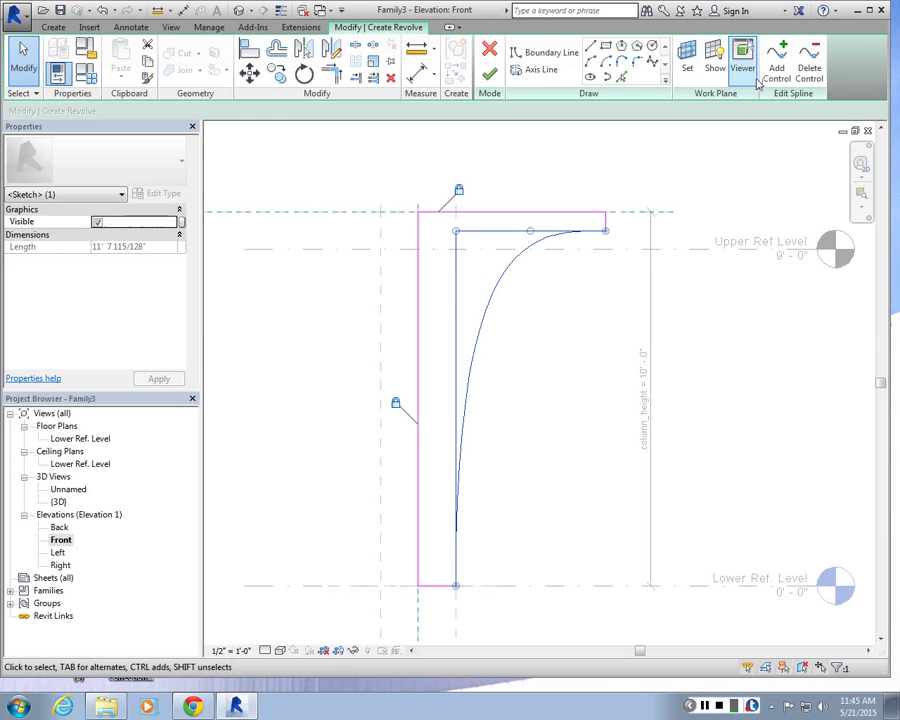
{"action": "left_click", "coordinate": [775, 68]}
{"action": "left_click", "coordinate": [440, 319]}
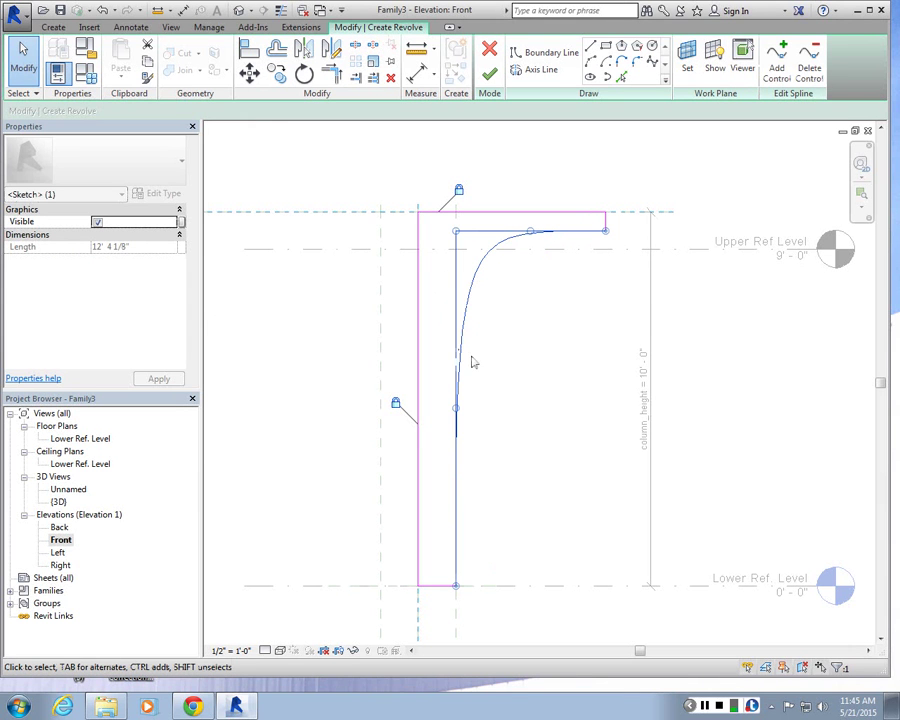
- Finish the revolve sketch so the spline profile generates the column solid
{"action": "left_click", "coordinate": [512, 179]}
{"action": "left_click_drag", "start_coordinate": [512, 233], "coordinate": [457, 437]}
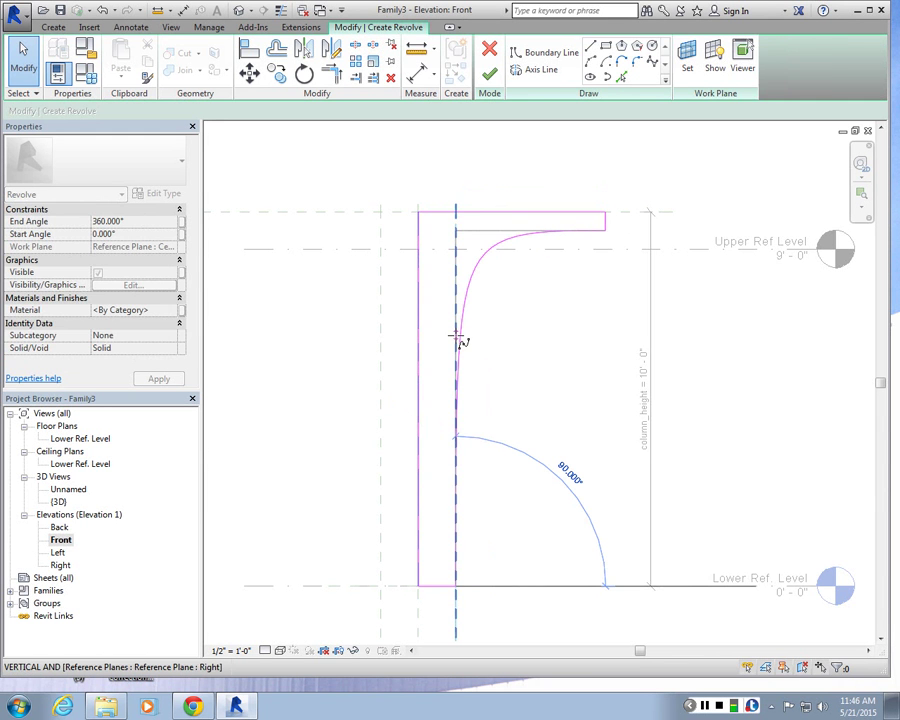
{"action": "left_click", "coordinate": [457, 338]}
{"action": "left_click", "coordinate": [489, 75]}
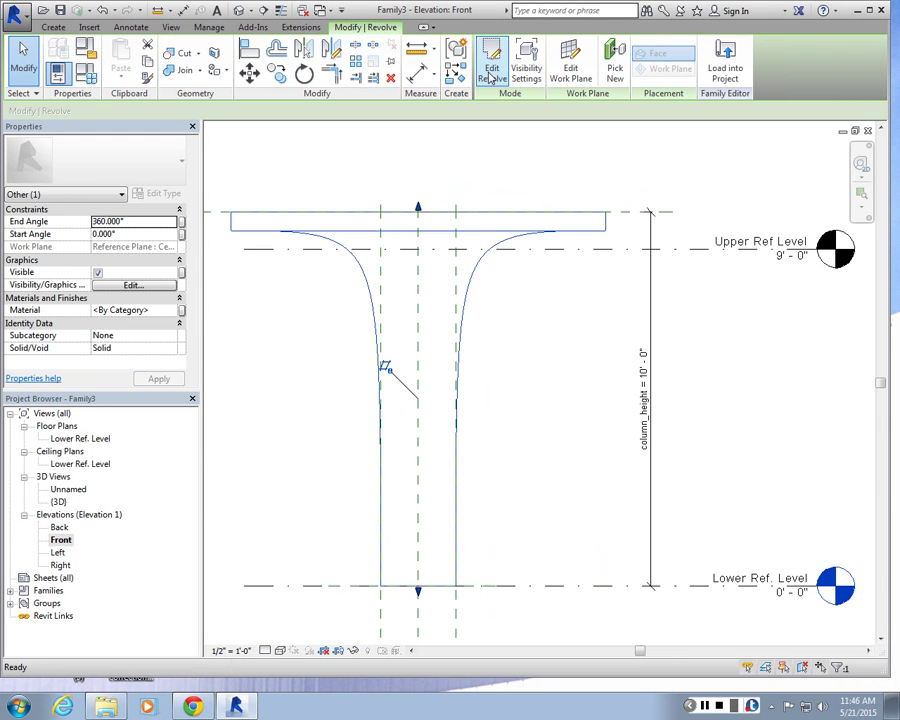
{"action": "left_click", "coordinate": [558, 392]}
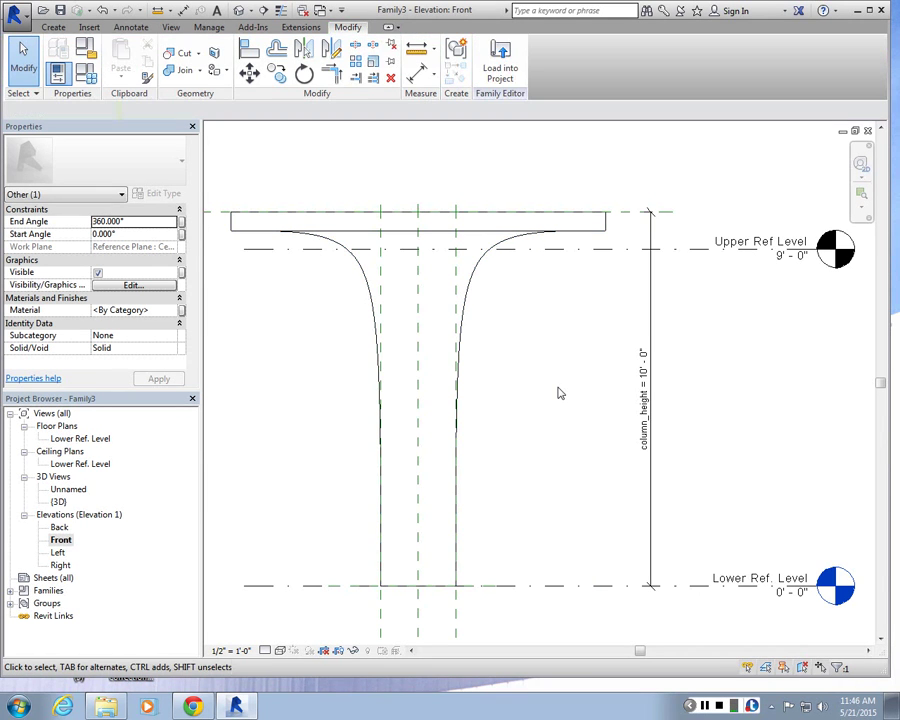
- Examine the revolved column in the default 3D view from below and above, and return to the Front elevation
{"action": "left_click", "coordinate": [239, 10]}
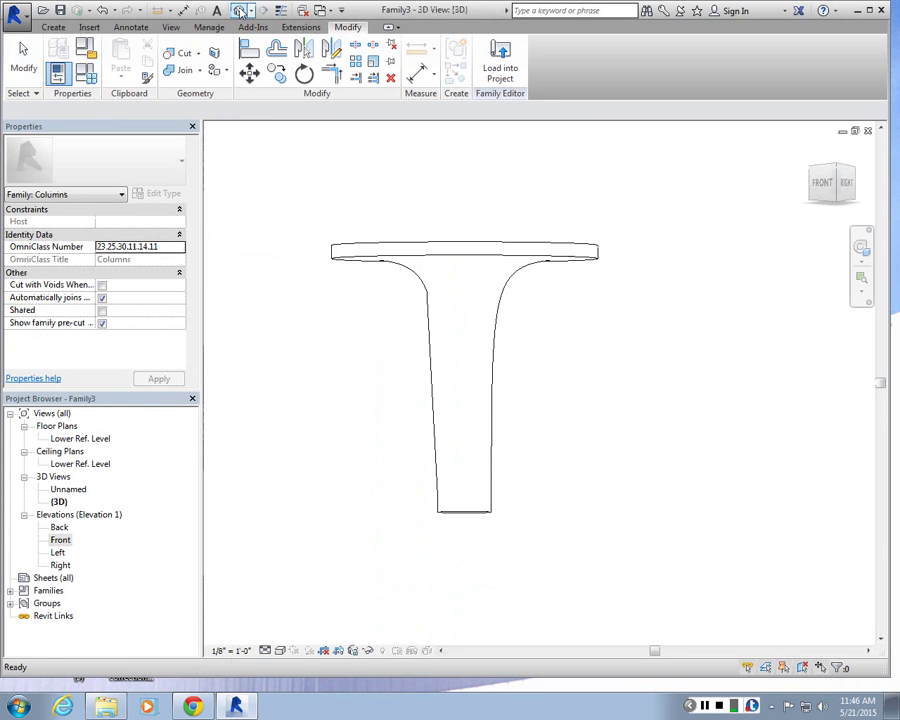
{"action": "middle_click_drag", "start_coordinate": [520, 330], "coordinate": [558, 398], "text": "shift"}
{"action": "scroll", "coordinate": [530, 526], "scroll_direction": "up", "scroll_amount": 3}
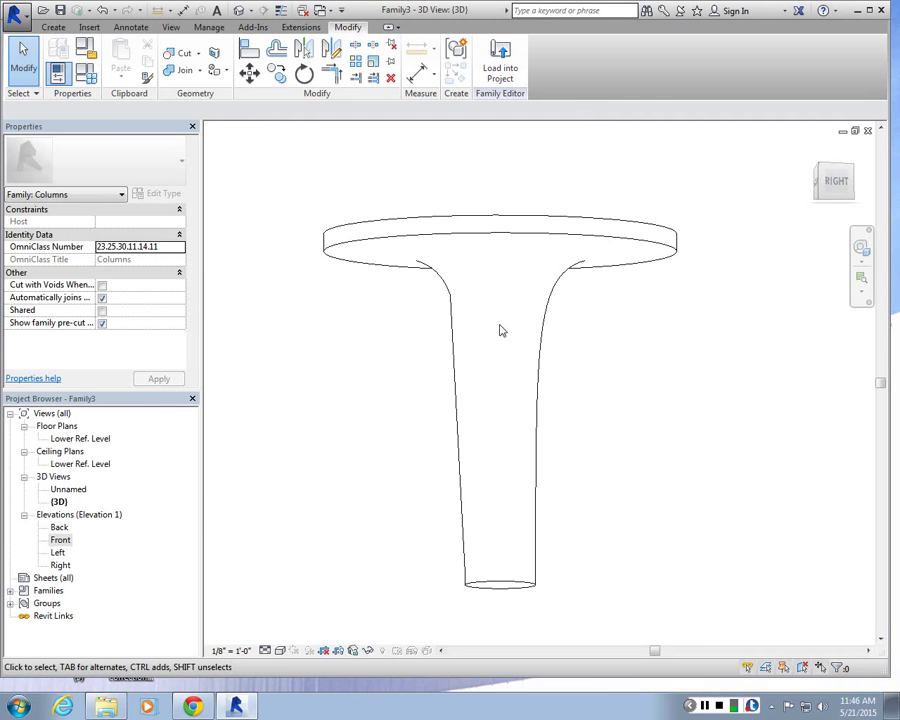
{"action": "middle_click_drag", "start_coordinate": [410, 301], "coordinate": [468, 428], "text": "shift"}
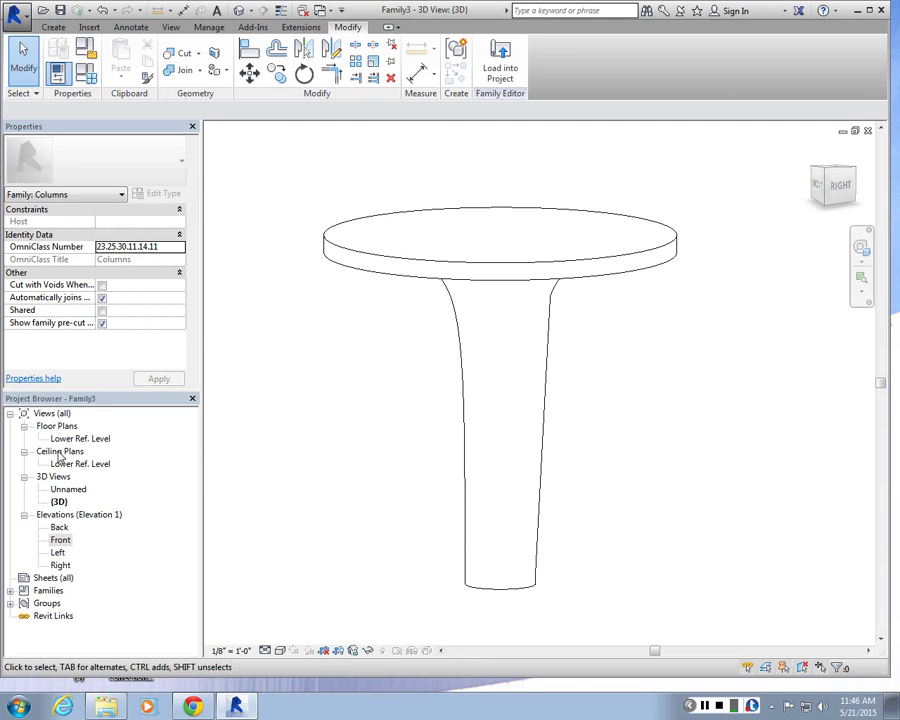
{"action": "double_click", "coordinate": [61, 540]}
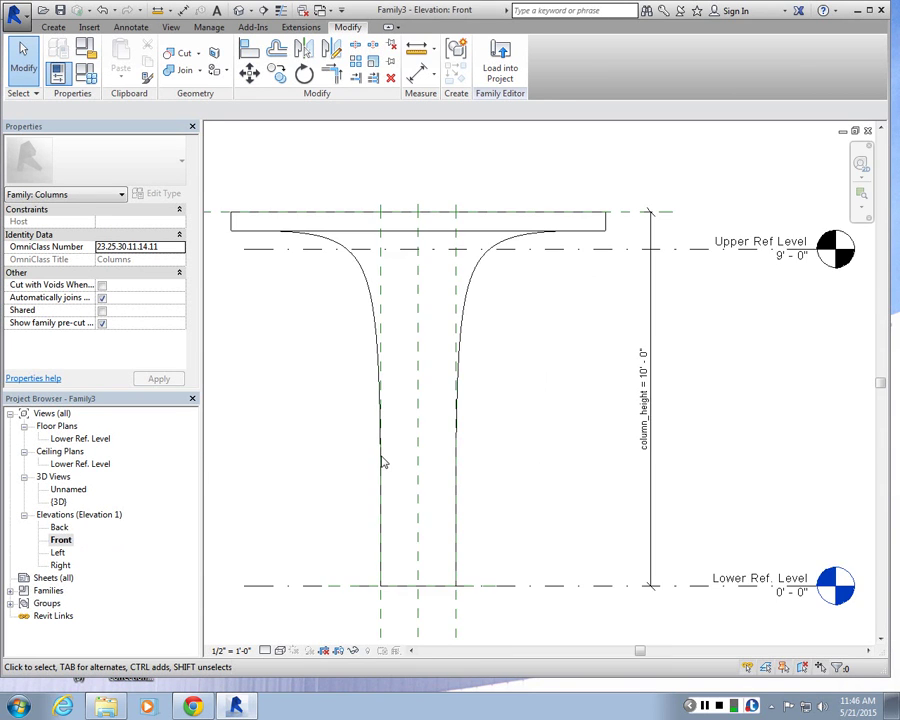
{"action": "scroll", "coordinate": [455, 347], "scroll_direction": "down", "scroll_amount": 1}
{"action": "scroll", "coordinate": [428, 318], "scroll_direction": "up", "scroll_amount": 2}
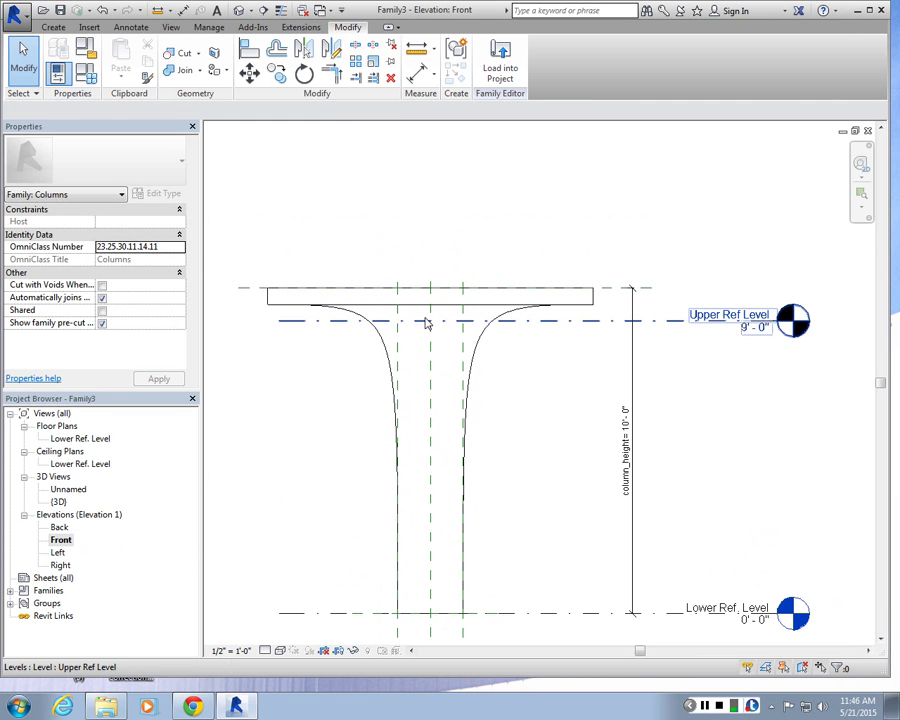
{"action": "left_click", "coordinate": [53, 27]}
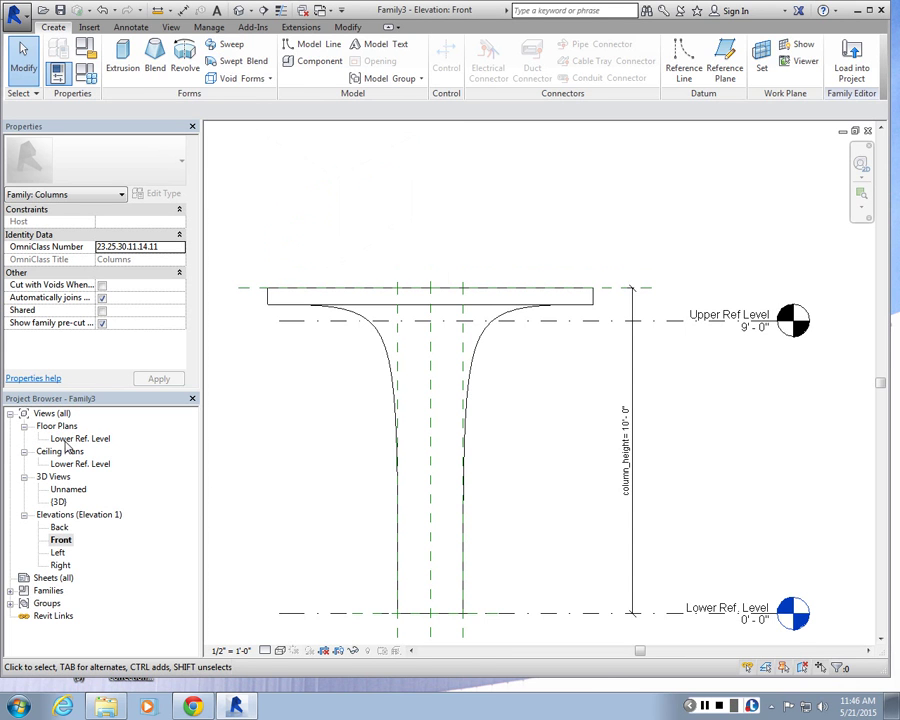
{"action": "left_click", "coordinate": [230, 45]}
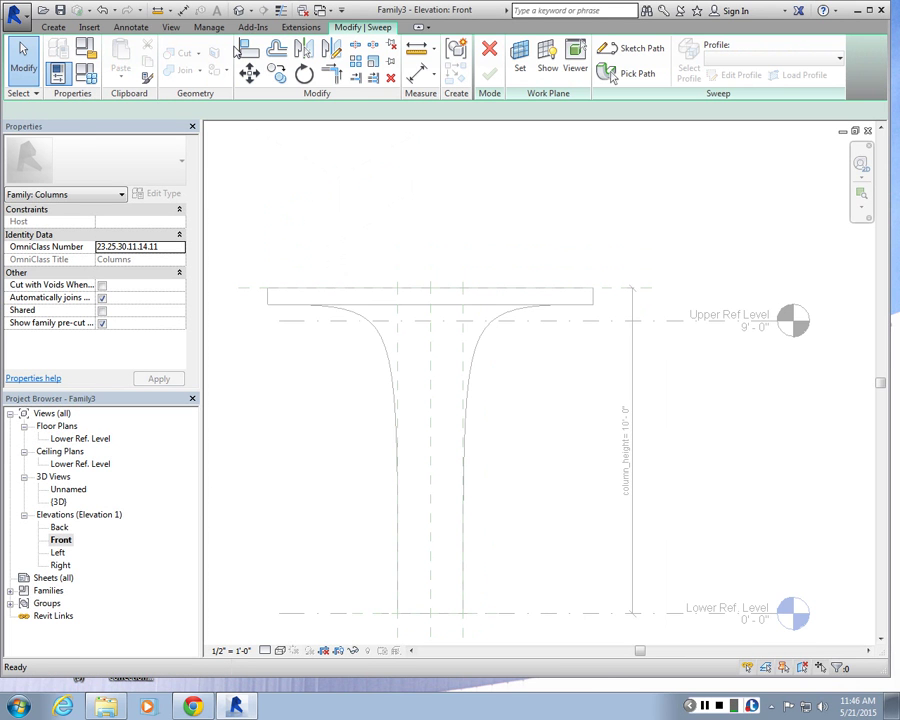
{"action": "double_click", "coordinate": [75, 439]}
{"action": "scroll", "coordinate": [455, 383], "scroll_direction": "down", "scroll_amount": 3}
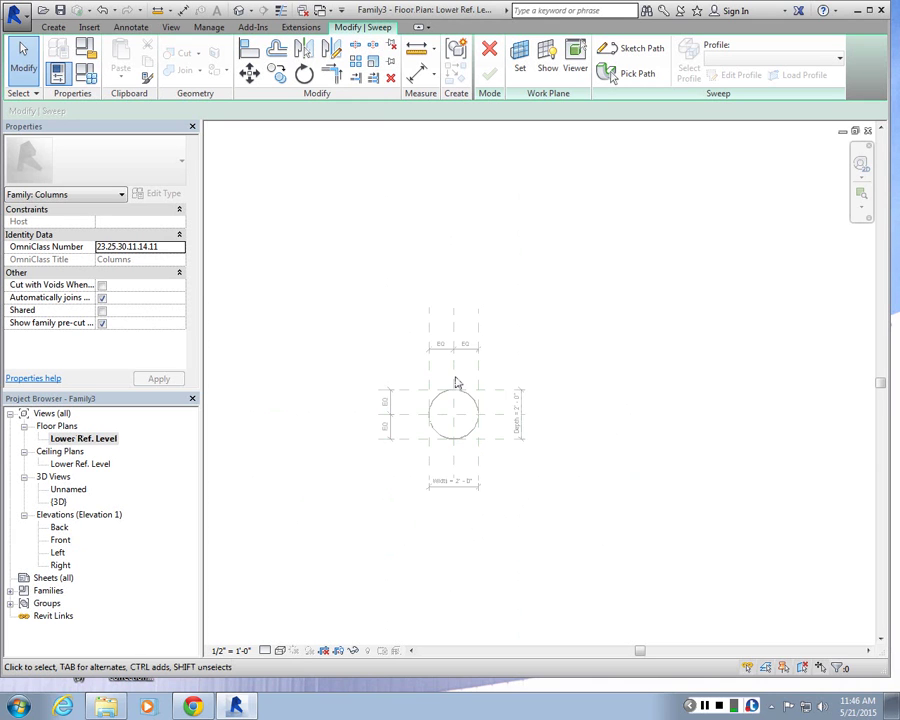
{"action": "scroll", "coordinate": [455, 383], "scroll_direction": "up", "scroll_amount": 2}
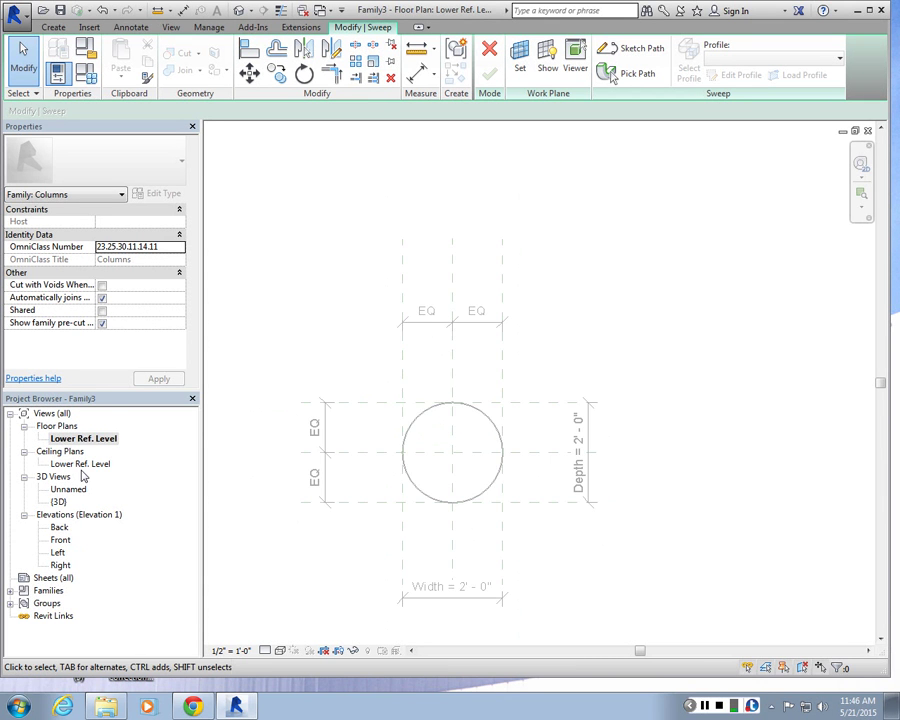
{"action": "double_click", "coordinate": [82, 467]}
{"action": "scroll", "coordinate": [400, 470], "scroll_direction": "down", "scroll_amount": 2}
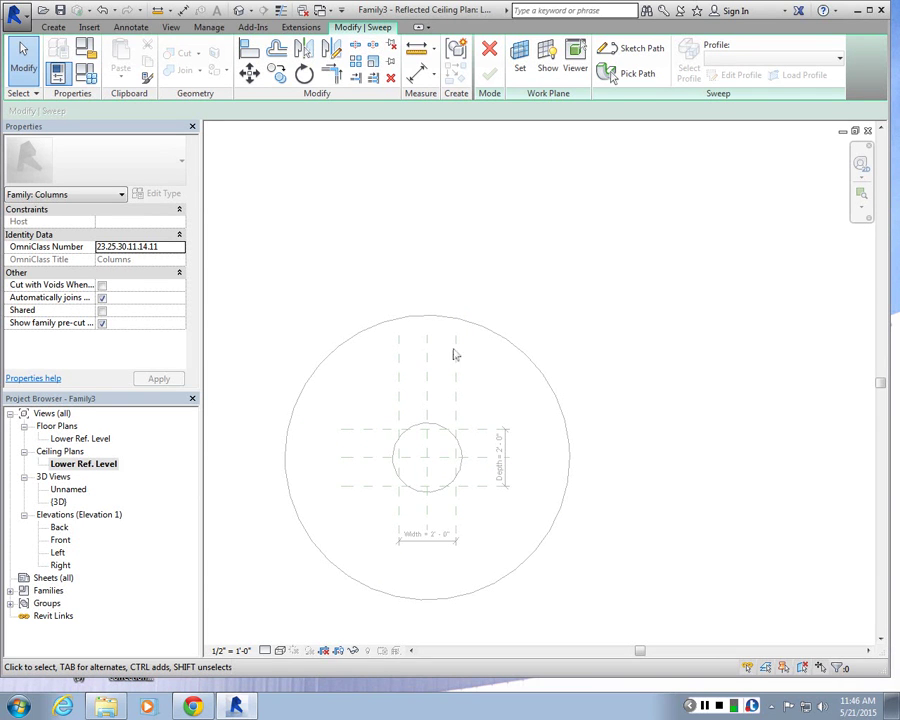
{"action": "scroll", "coordinate": [572, 430], "scroll_direction": "down", "scroll_amount": 2}
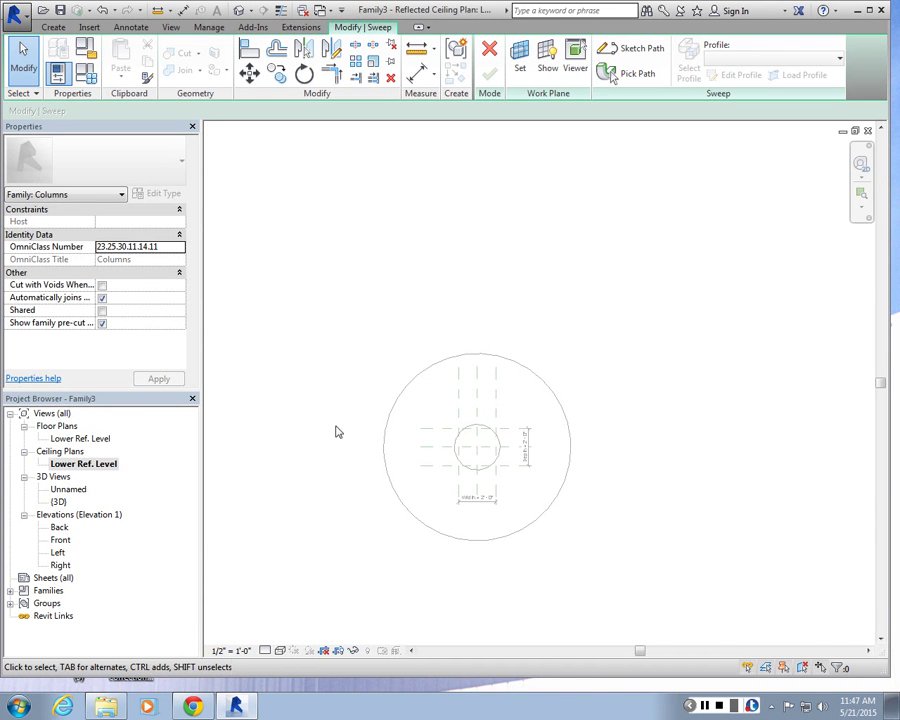
{"action": "left_click", "coordinate": [170, 28]}
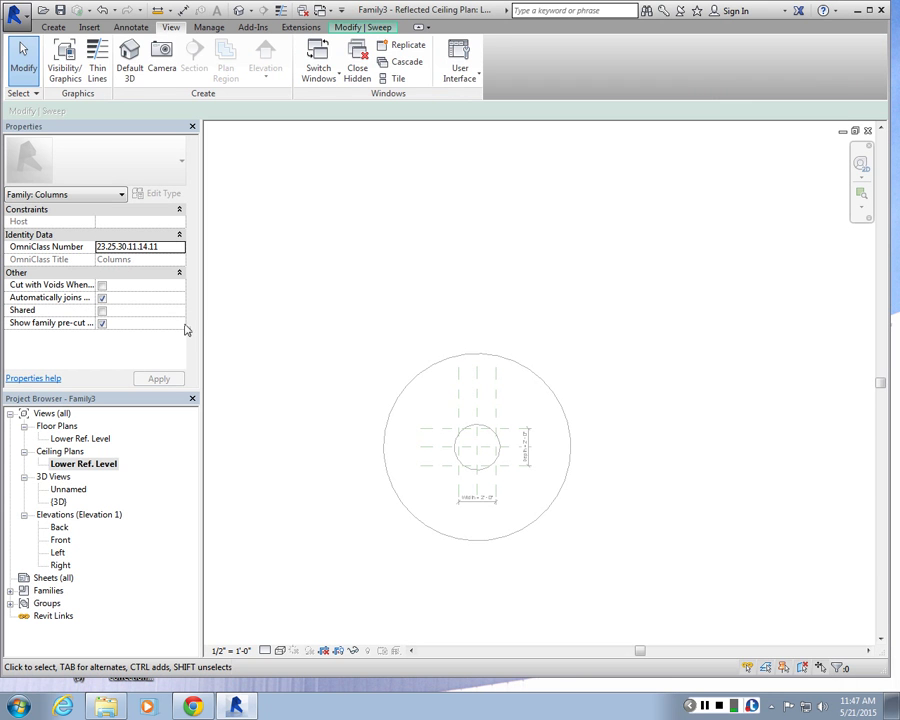
{"action": "left_click", "coordinate": [383, 29]}
{"action": "left_click", "coordinate": [489, 51]}
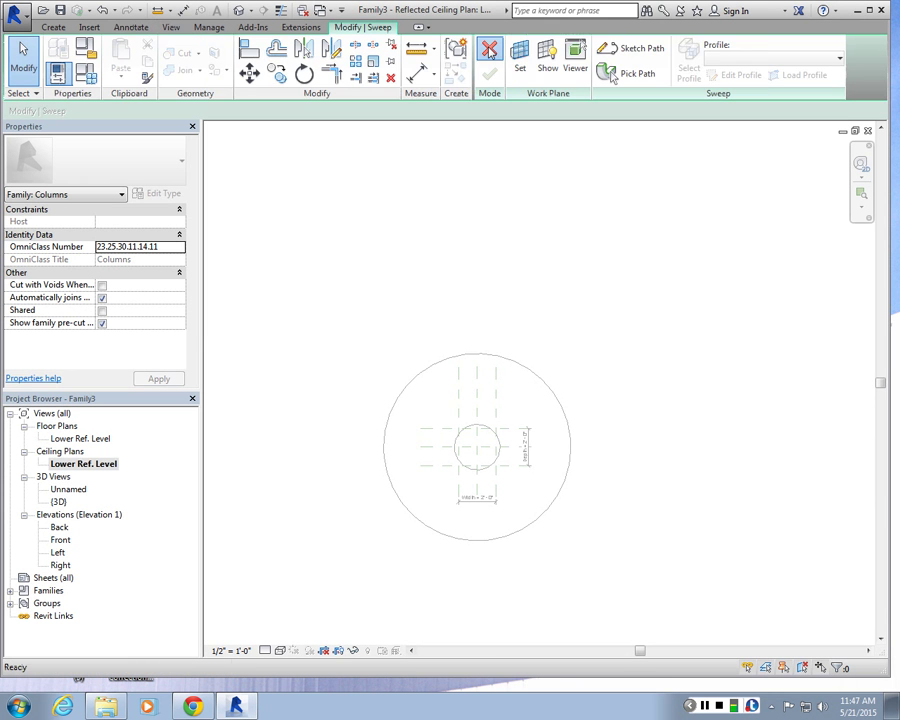
- Compare how the column appears in the Lower Ref. Level floor plan, the Lower Ref. Level ceiling plan and the Front elevation
{"action": "left_click", "coordinate": [173, 28]}
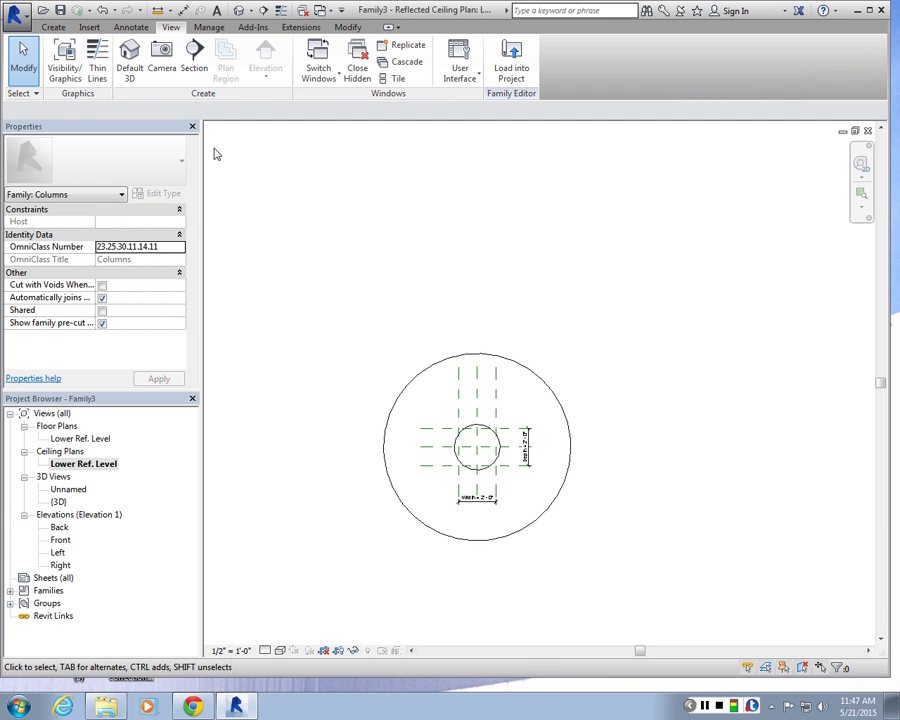
{"action": "double_click", "coordinate": [80, 438]}
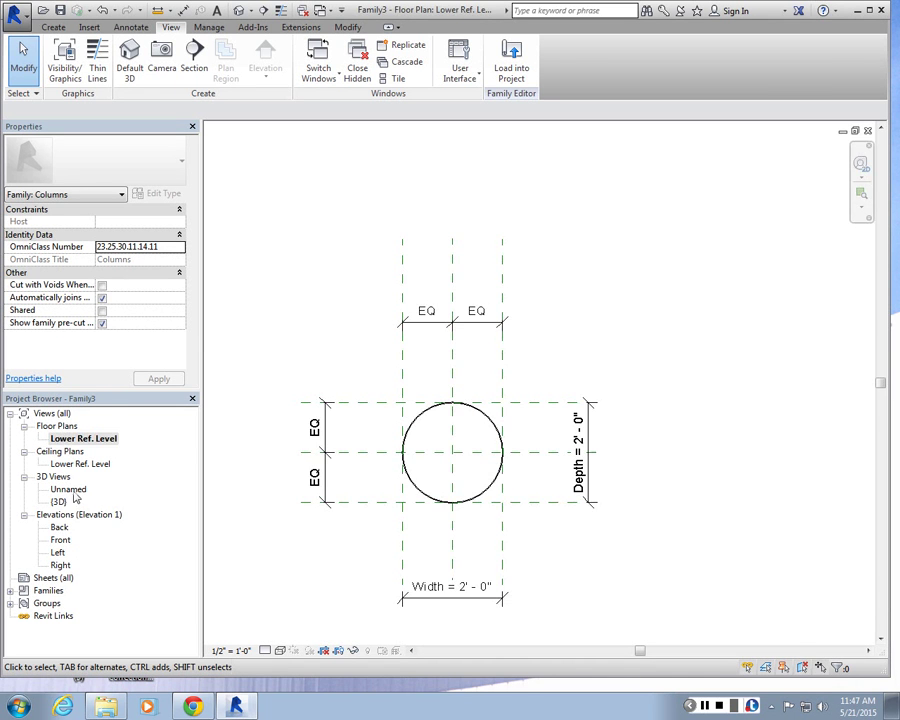
{"action": "double_click", "coordinate": [60, 540]}
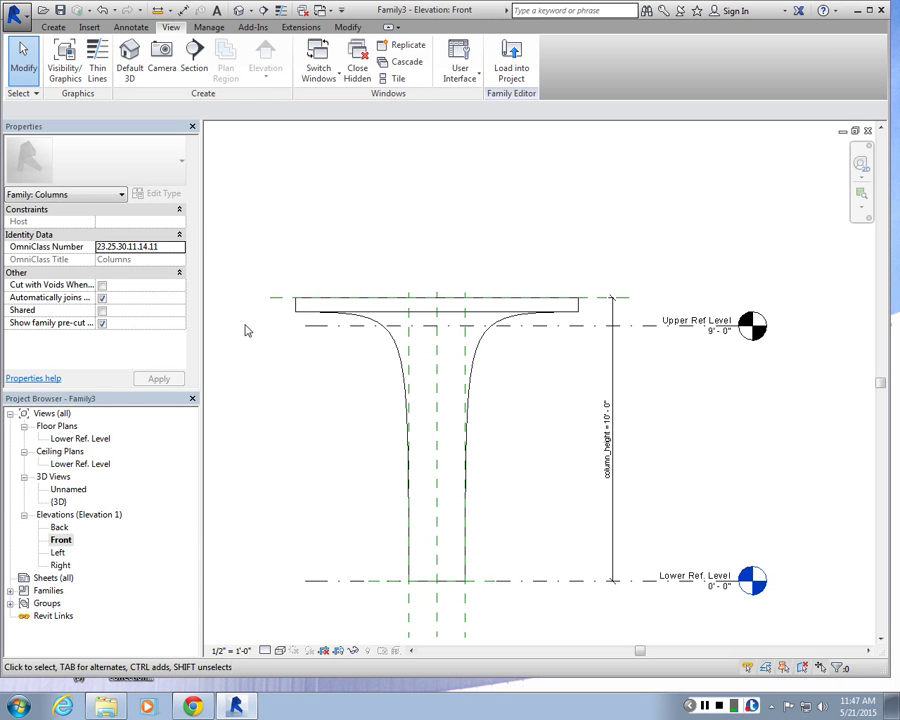
{"action": "left_click", "coordinate": [80, 440]}
{"action": "double_click", "coordinate": [78, 440]}
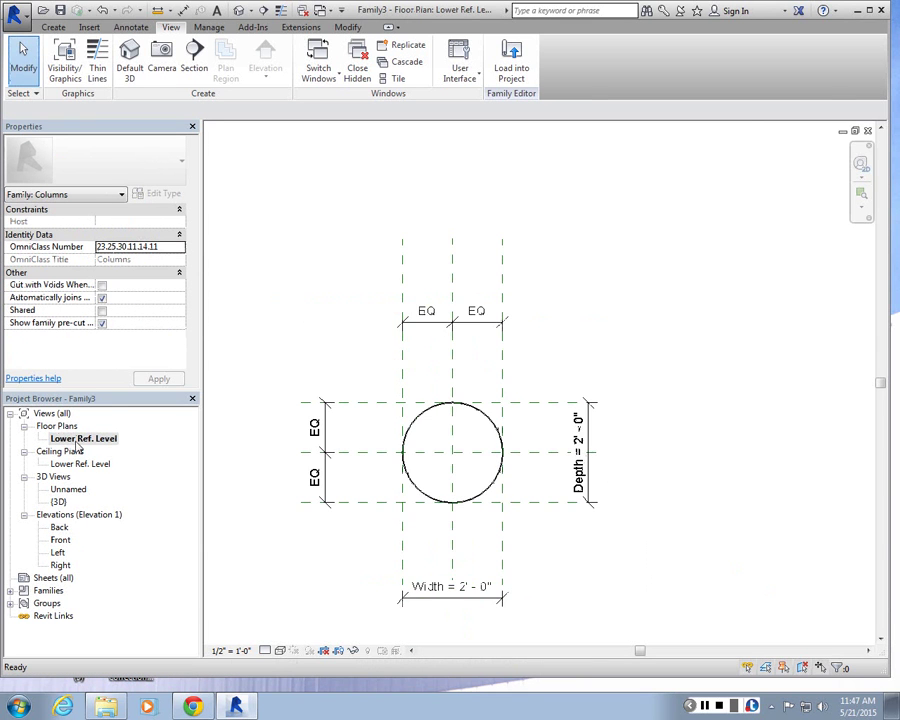
{"action": "double_click", "coordinate": [78, 464]}
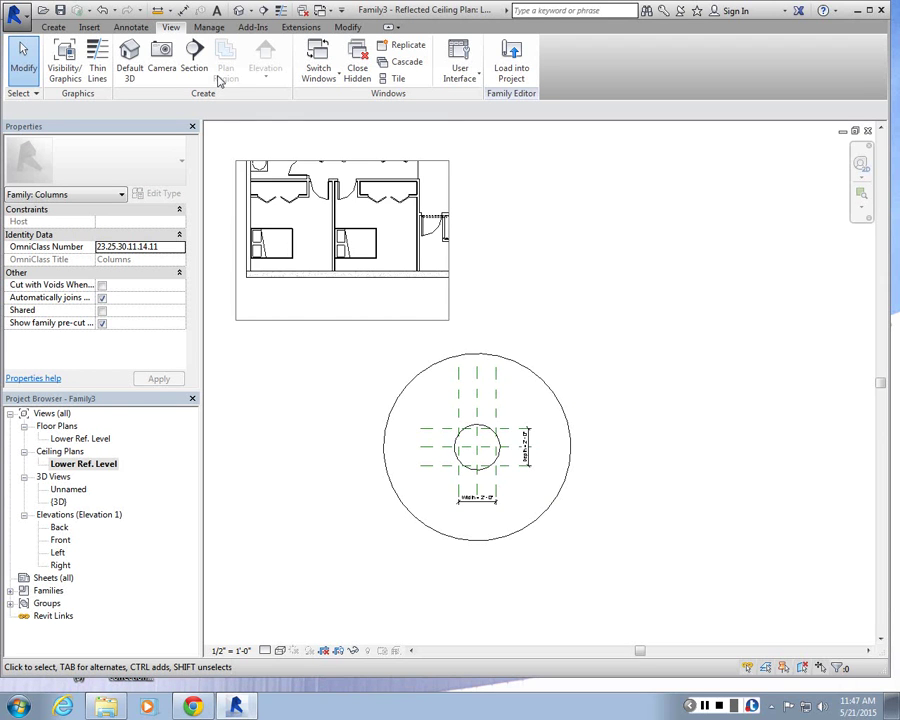
{"action": "double_click", "coordinate": [62, 440]}
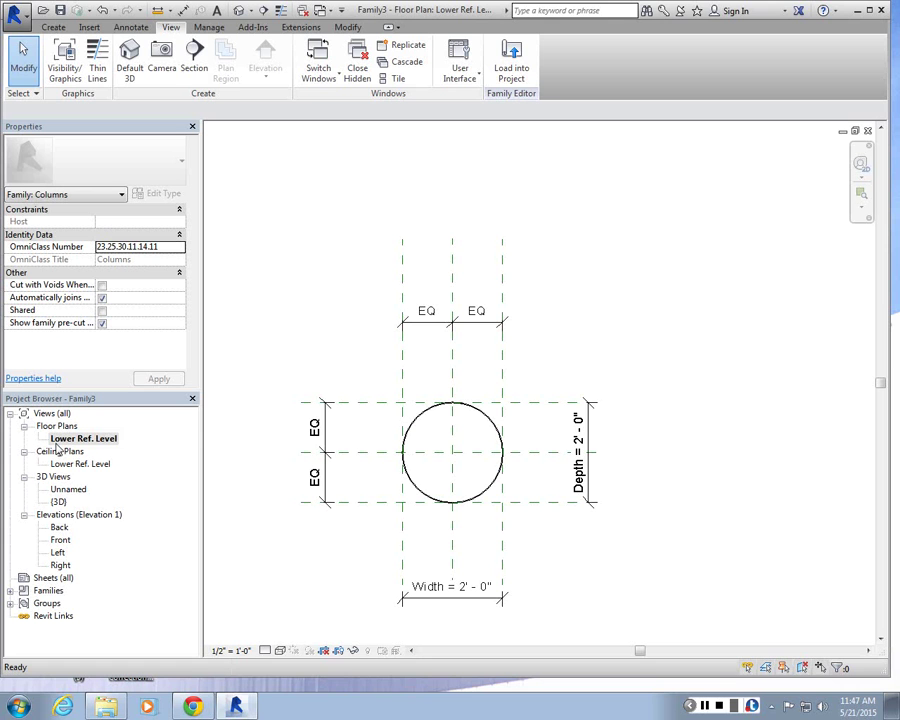
{"action": "double_click", "coordinate": [58, 541]}
{"action": "left_click", "coordinate": [642, 581]}
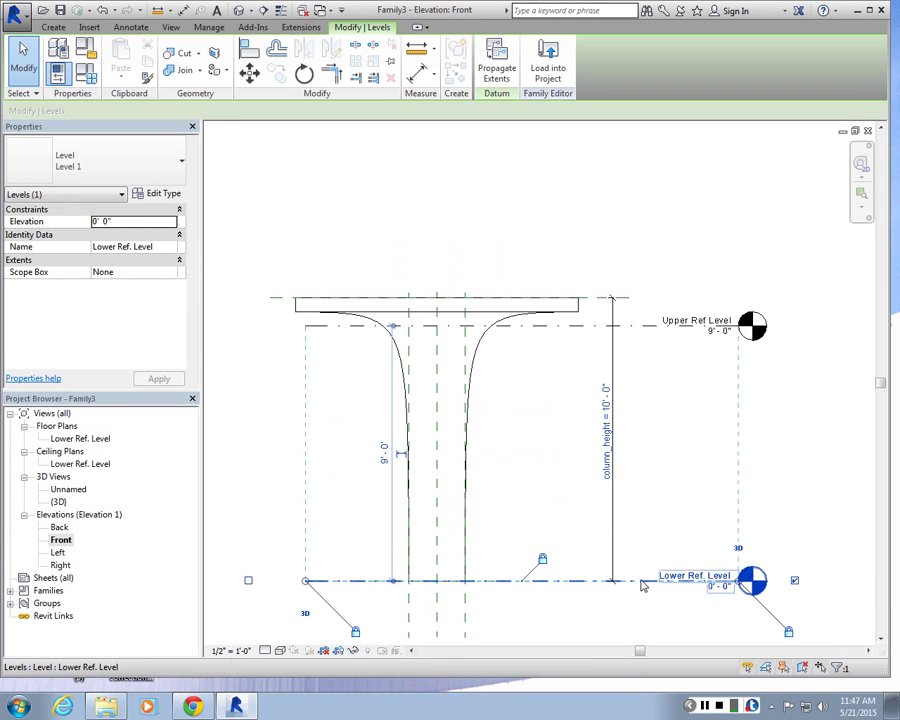
{"action": "left_click", "coordinate": [276, 415]}
{"action": "left_click", "coordinate": [525, 586]}
{"action": "left_click", "coordinate": [350, 254]}
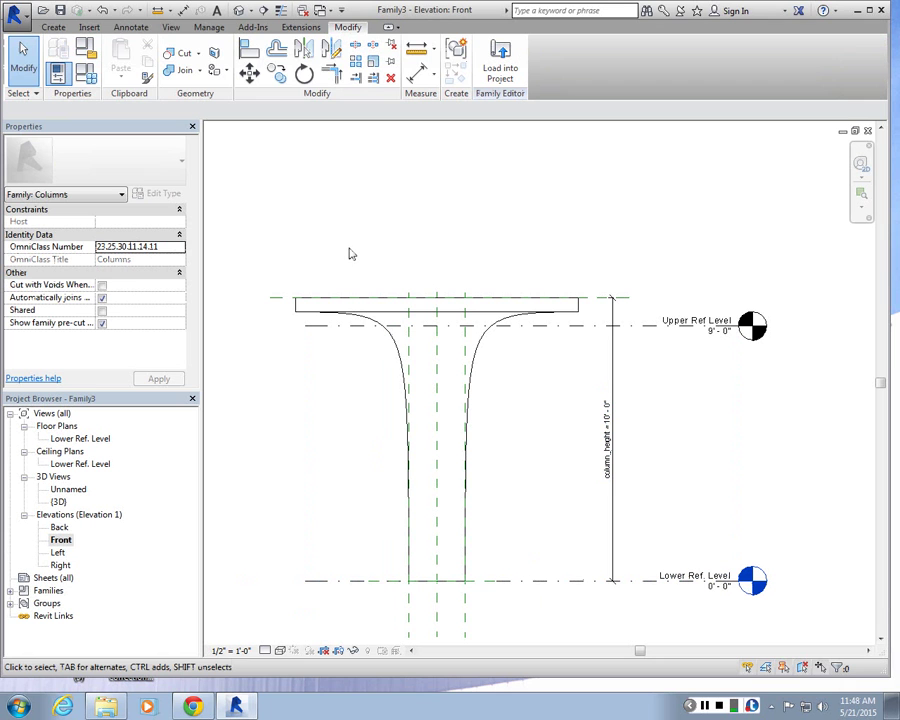
{"action": "left_click", "coordinate": [171, 27]}
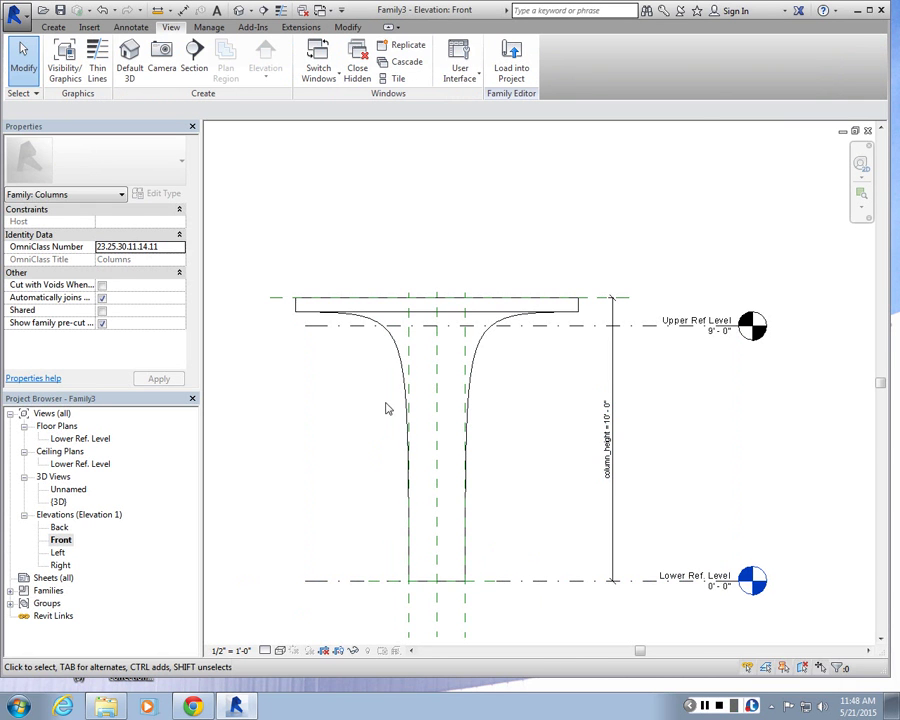
- Start a sweep in the Lower Ref. Level ceiling plan and sketch its path as a 5' radius circle centred on the column along the slab edge
{"action": "double_click", "coordinate": [78, 439]}
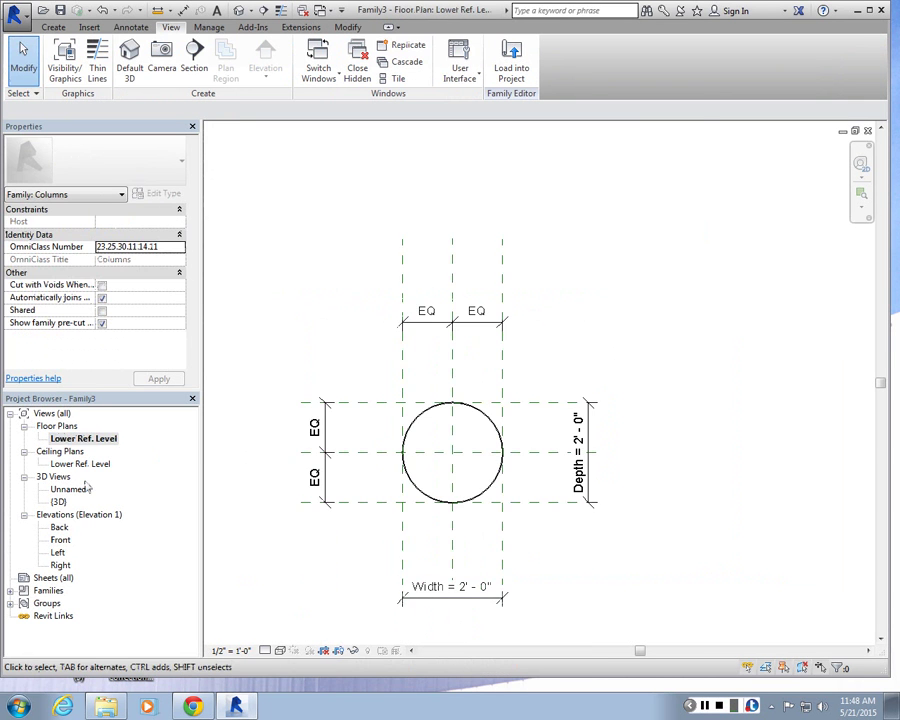
{"action": "double_click", "coordinate": [80, 464]}
{"action": "scroll", "coordinate": [597, 365], "scroll_direction": "up", "scroll_amount": 4}
{"action": "scroll", "coordinate": [508, 238], "scroll_direction": "down", "scroll_amount": 3}
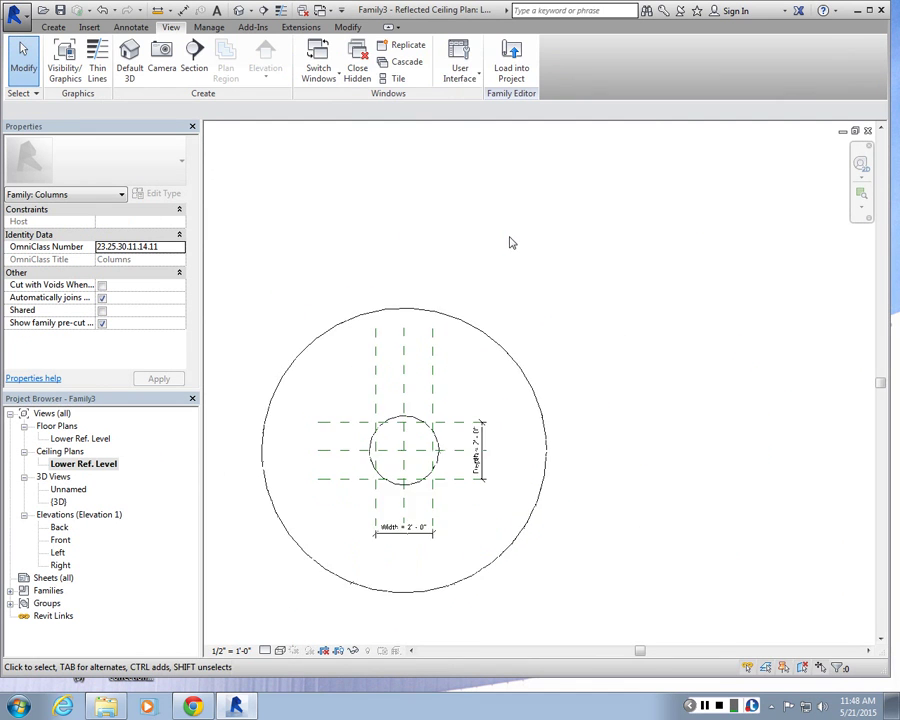
{"action": "left_click", "coordinate": [56, 29]}
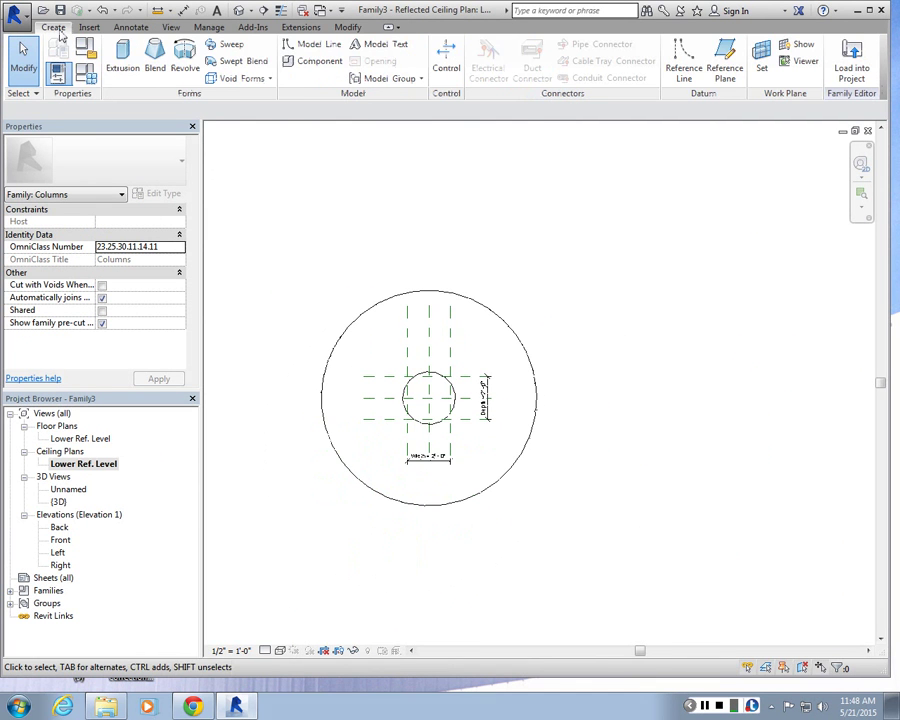
{"action": "left_click", "coordinate": [222, 47]}
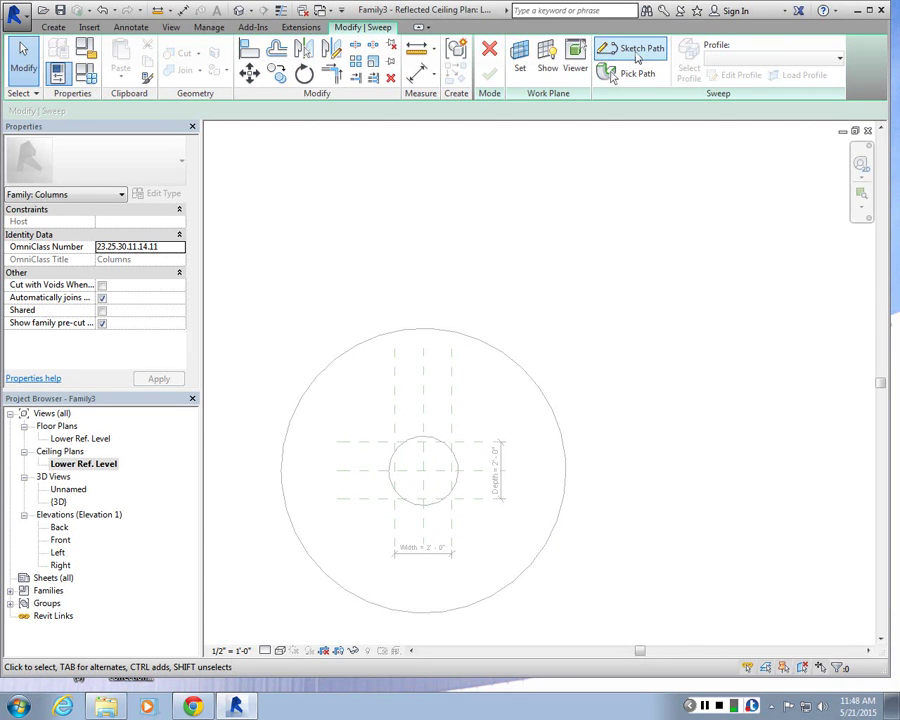
{"action": "scroll", "coordinate": [585, 186], "scroll_direction": "down", "scroll_amount": 3}
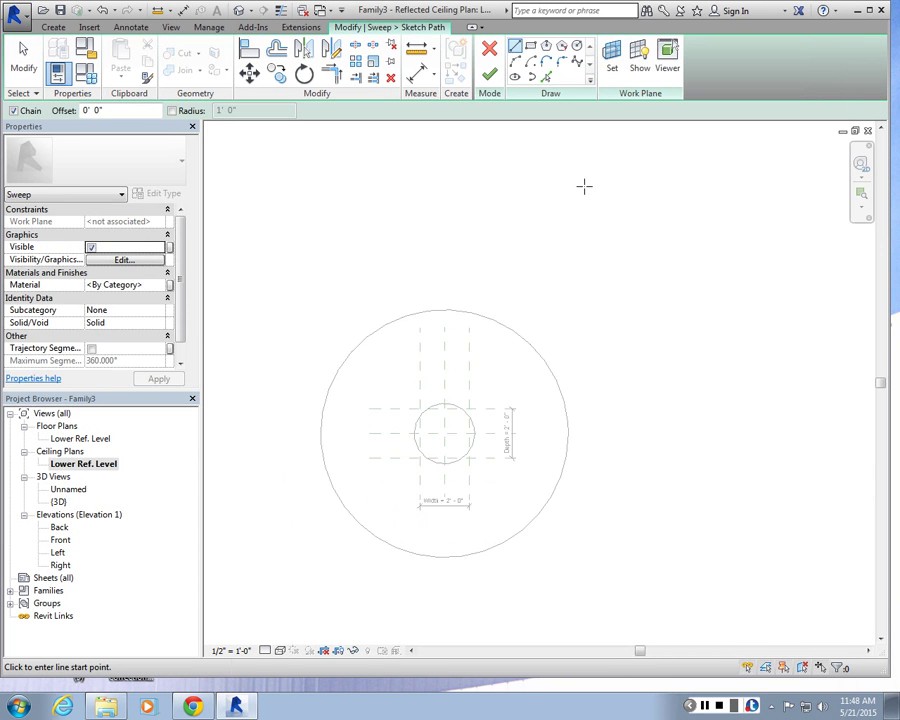
{"action": "left_click", "coordinate": [577, 45]}
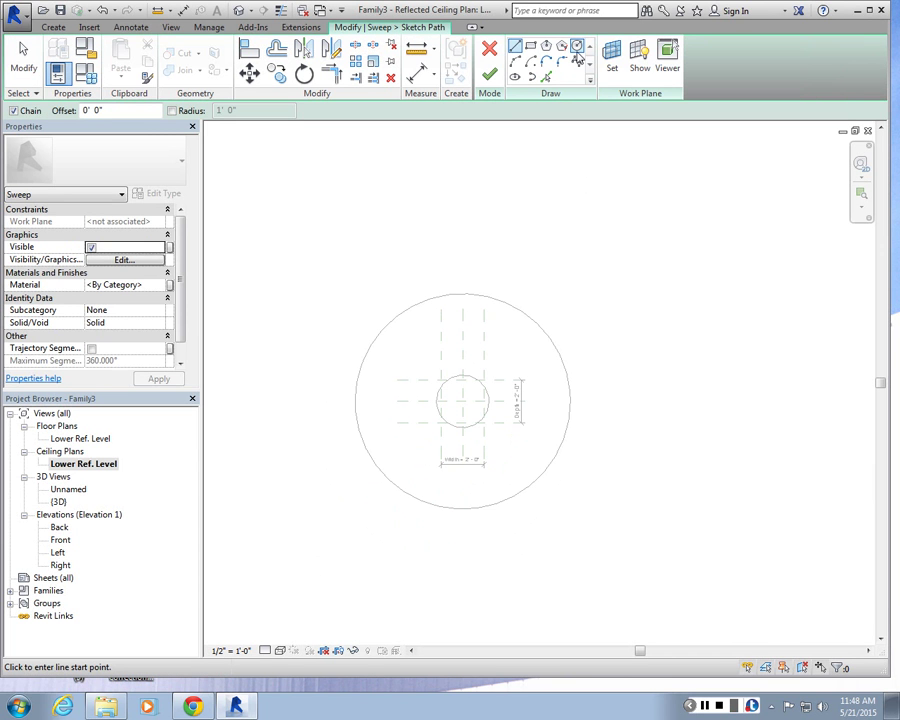
{"action": "left_click", "coordinate": [463, 401]}
{"action": "left_click", "coordinate": [569, 401]}
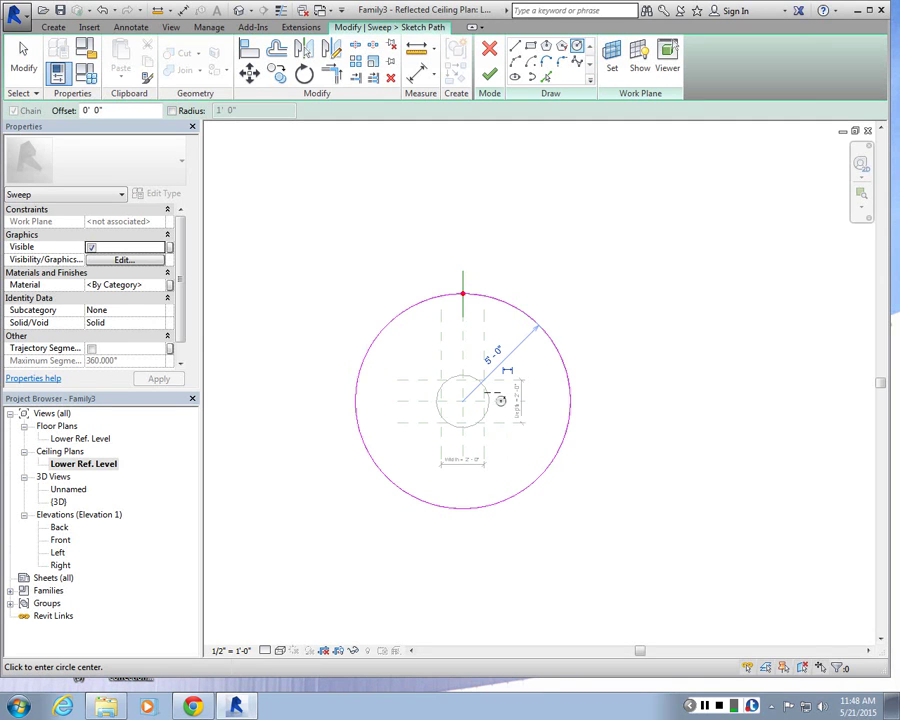
{"action": "scroll", "coordinate": [499, 401], "scroll_direction": "up", "scroll_amount": 3}
{"action": "scroll", "coordinate": [482, 204], "scroll_direction": "up", "scroll_amount": 1}
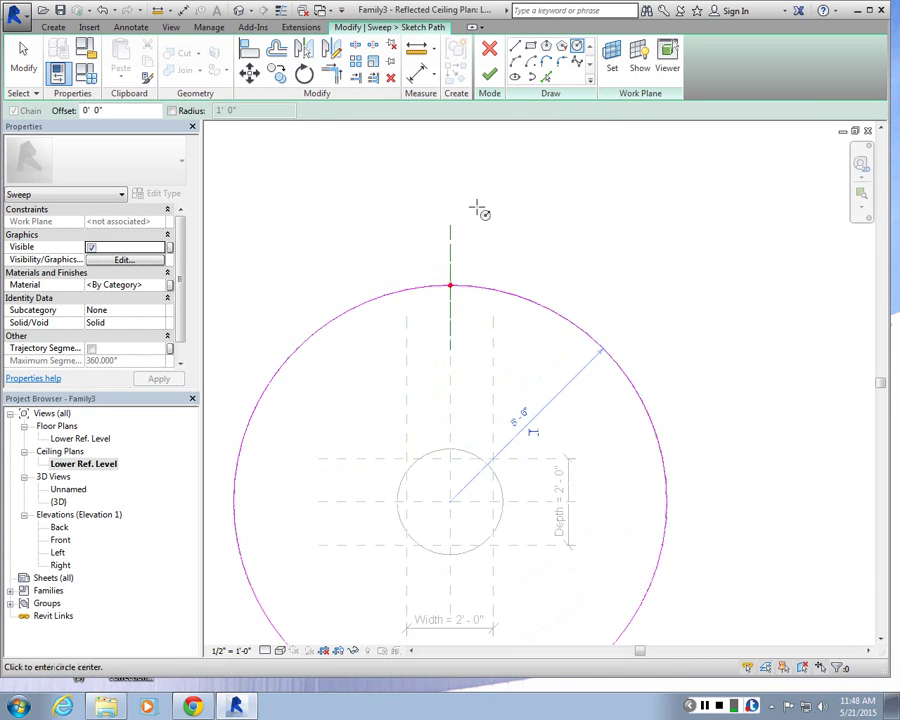
{"action": "scroll", "coordinate": [536, 301], "scroll_direction": "down", "scroll_amount": 2}
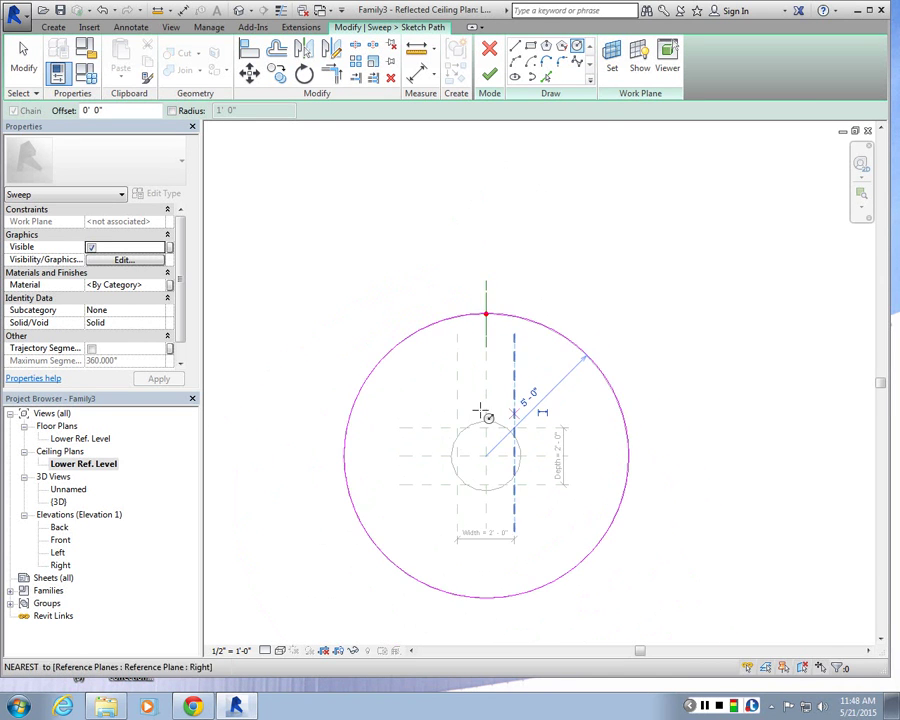
{"action": "scroll", "coordinate": [485, 330], "scroll_direction": "up", "scroll_amount": 3}
{"action": "scroll", "coordinate": [502, 224], "scroll_direction": "up", "scroll_amount": 1}
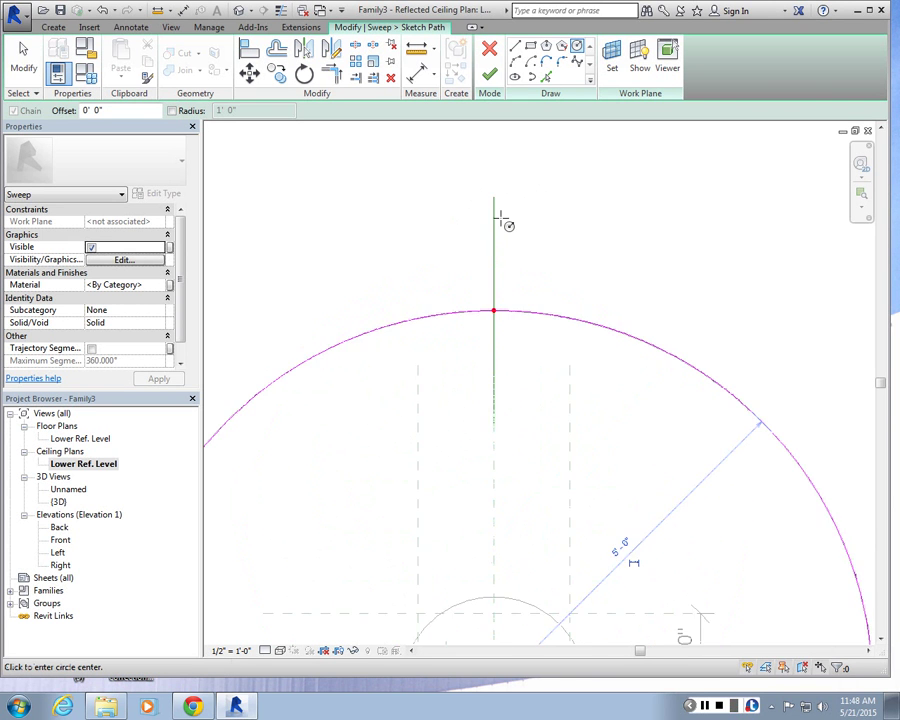
- Finish the sweep's circular path sketch
{"action": "scroll", "coordinate": [502, 221], "scroll_direction": "up", "scroll_amount": 1}
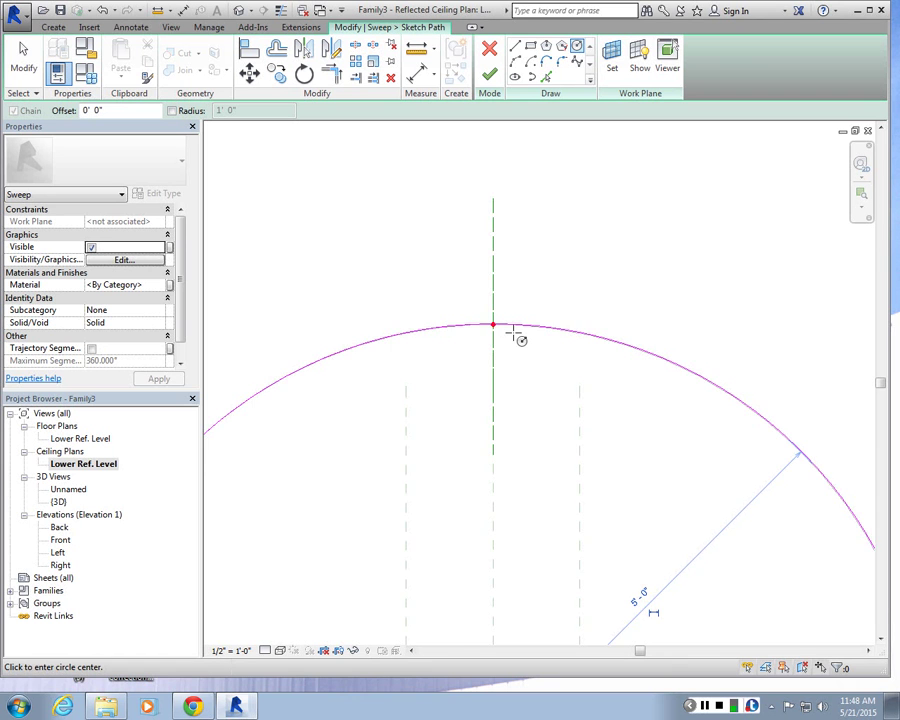
{"action": "scroll", "coordinate": [582, 373], "scroll_direction": "down", "scroll_amount": 5}
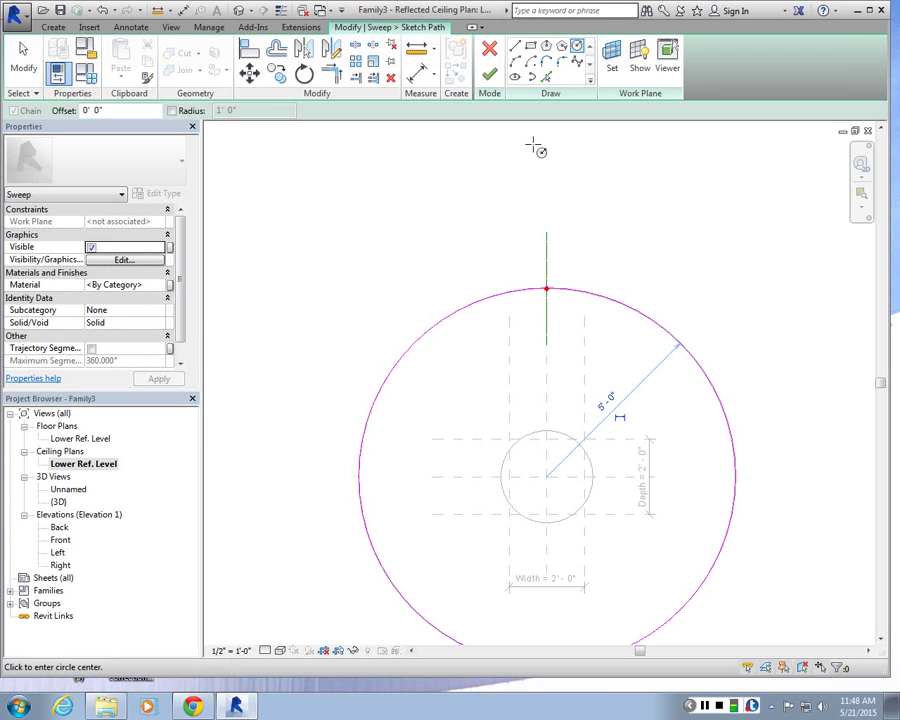
{"action": "left_click", "coordinate": [489, 74]}
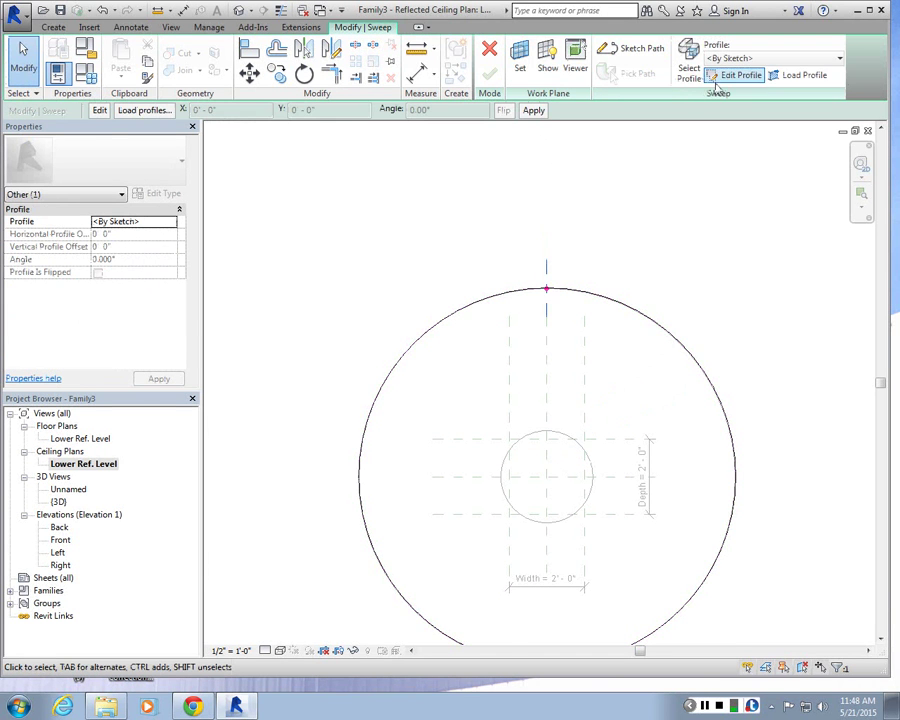
- Select the sweep's profile and start loading a profile family from the library's Profiles folder
{"action": "scroll", "coordinate": [674, 164], "scroll_direction": "up", "scroll_amount": 2}
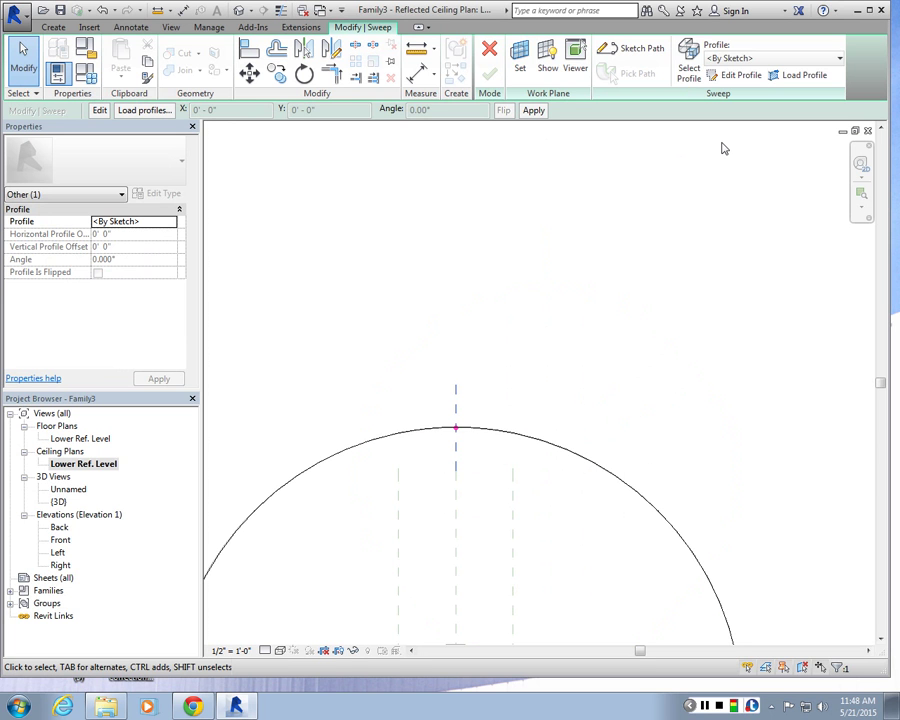
{"action": "left_click", "coordinate": [690, 70]}
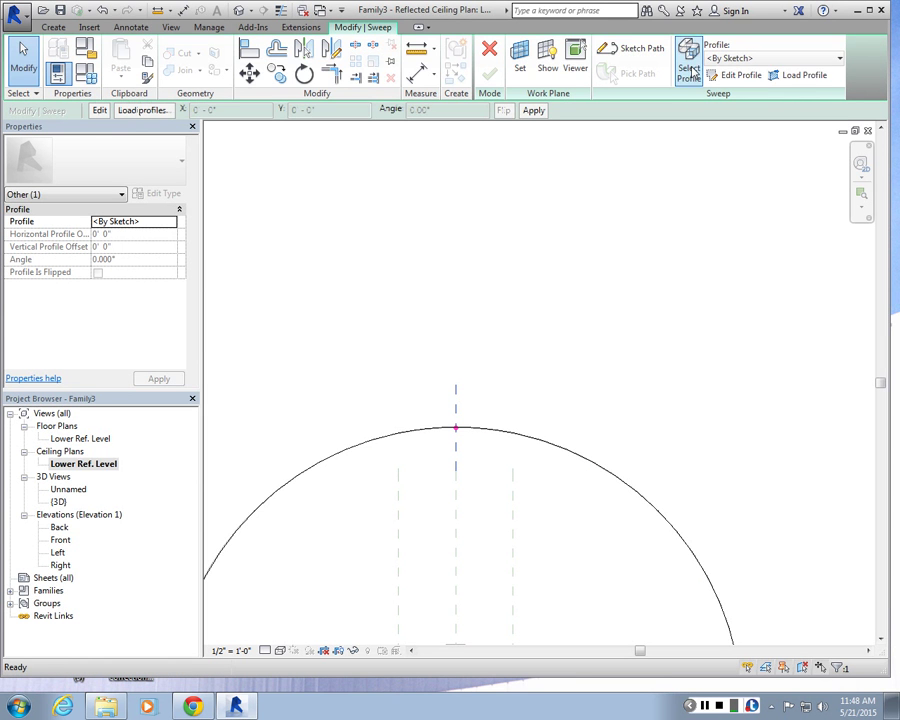
{"action": "left_click", "coordinate": [800, 76]}
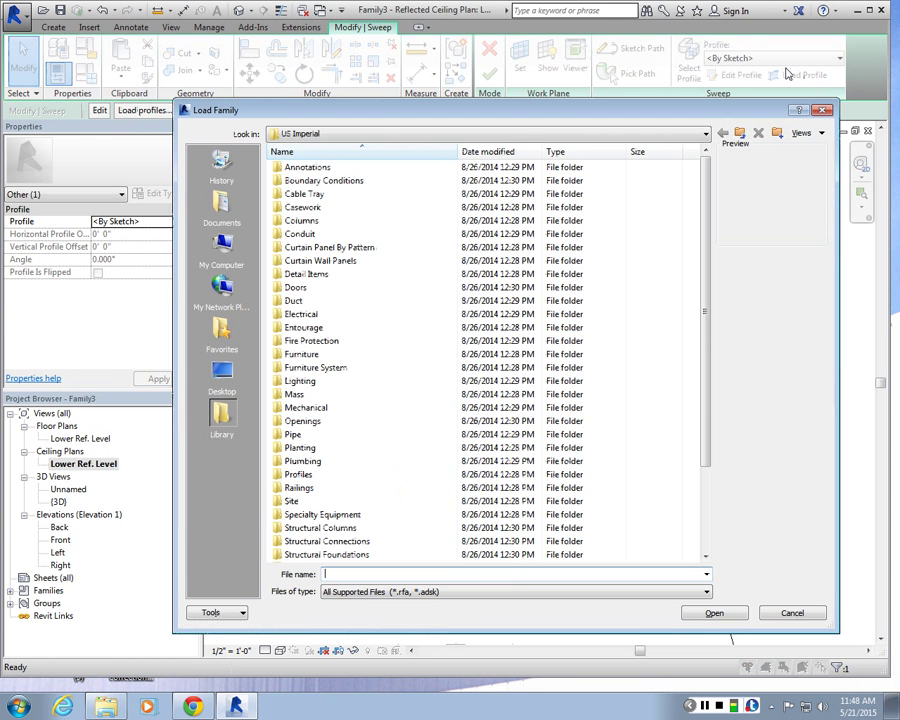
{"action": "double_click", "coordinate": [428, 474]}
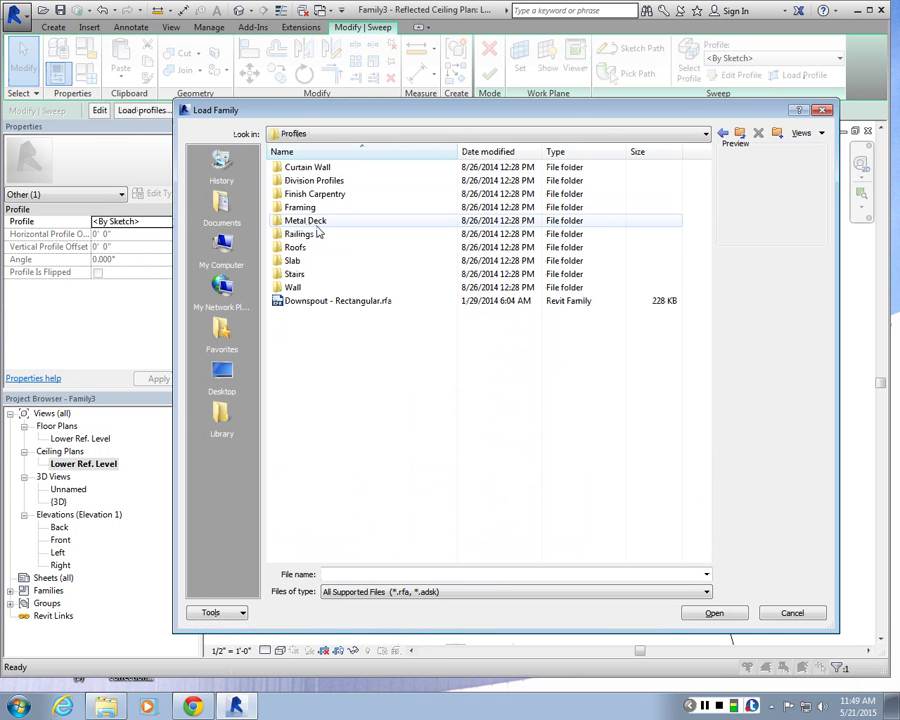
- Examine the profile families in the Railings, Curtain Wall and Division Profiles folders for a suitable sweep profile
{"action": "double_click", "coordinate": [317, 232]}
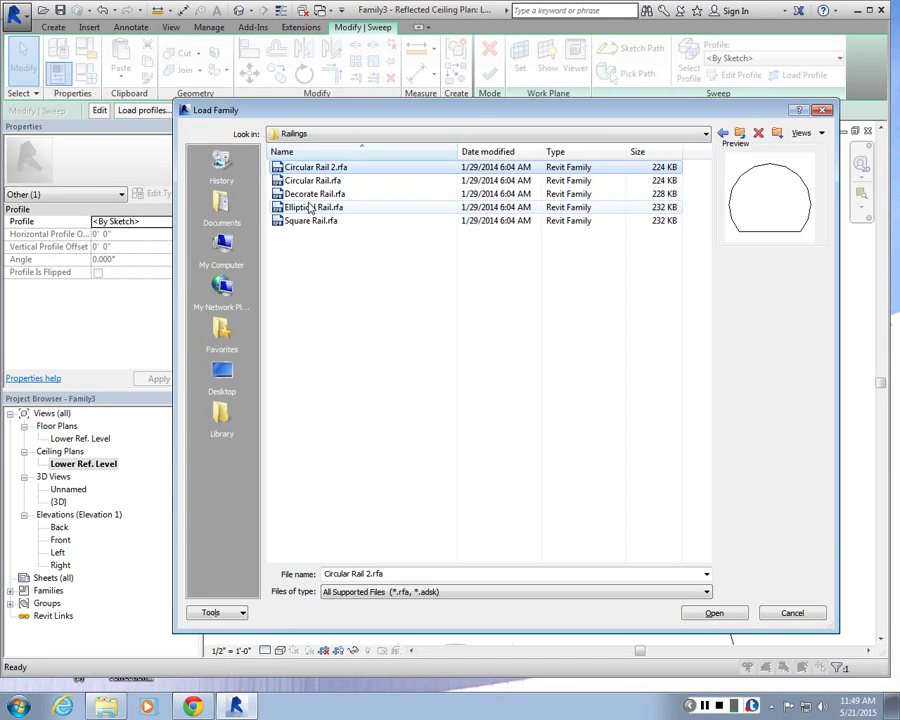
{"action": "left_click", "coordinate": [311, 197]}
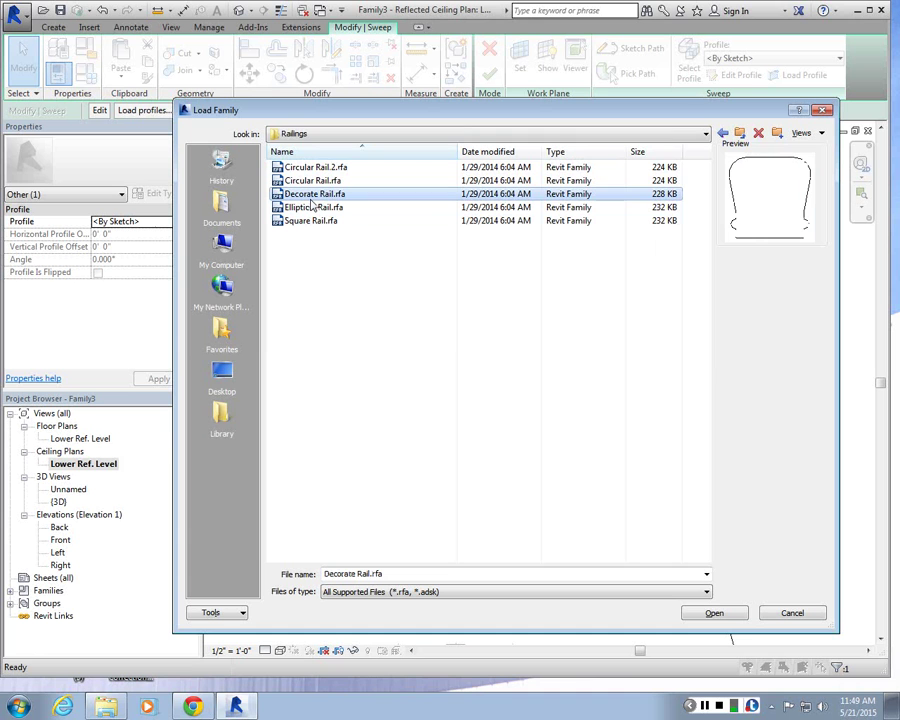
{"action": "left_click", "coordinate": [745, 135]}
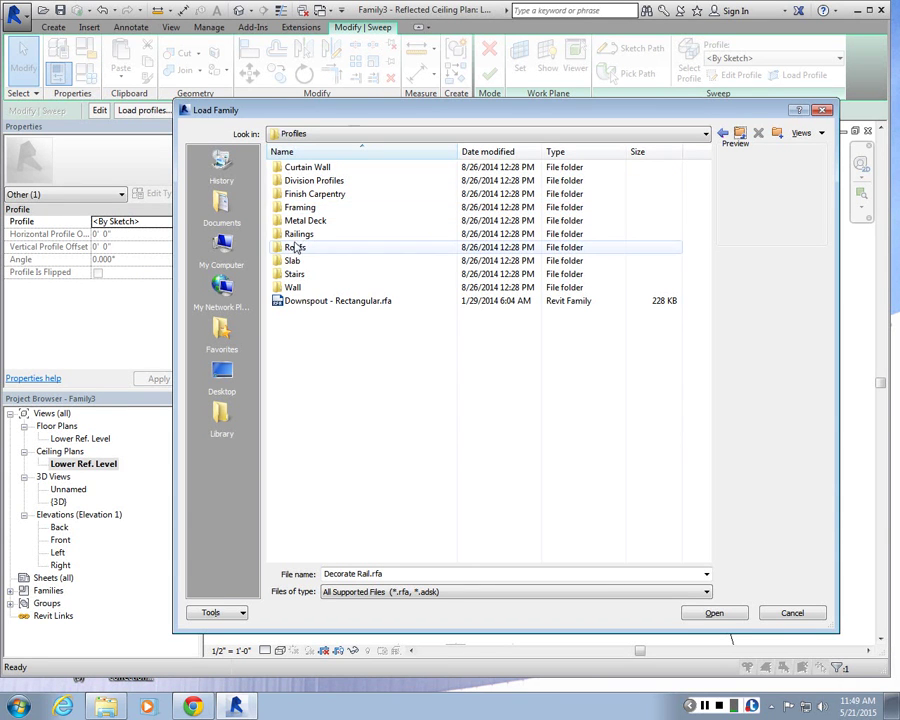
{"action": "double_click", "coordinate": [305, 167]}
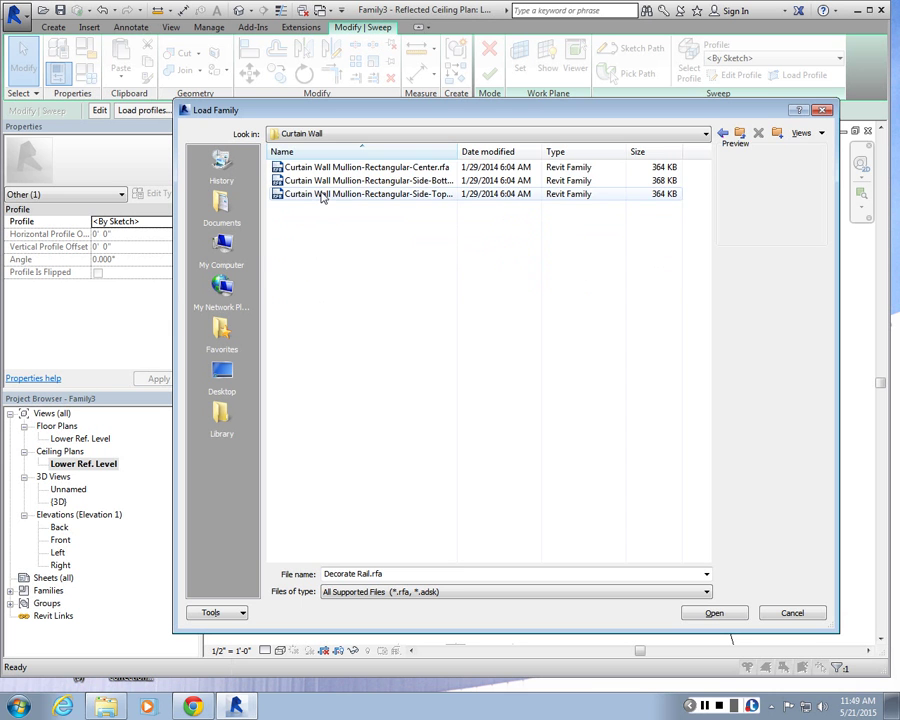
{"action": "key", "text": "BackSpace"}
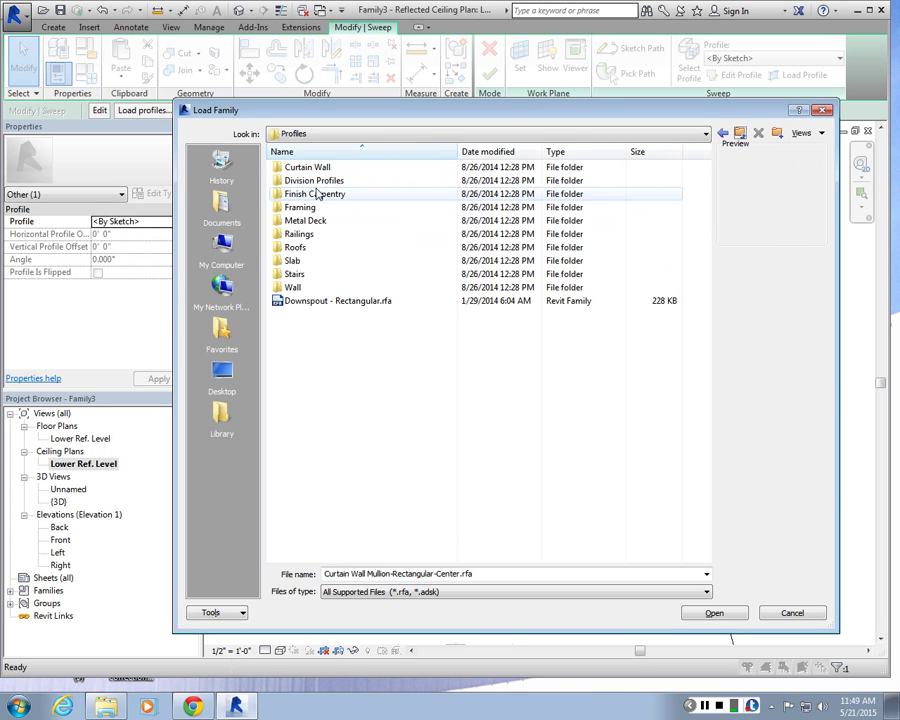
{"action": "double_click", "coordinate": [315, 181]}
{"action": "left_click", "coordinate": [316, 182]}
{"action": "left_click", "coordinate": [311, 195]}
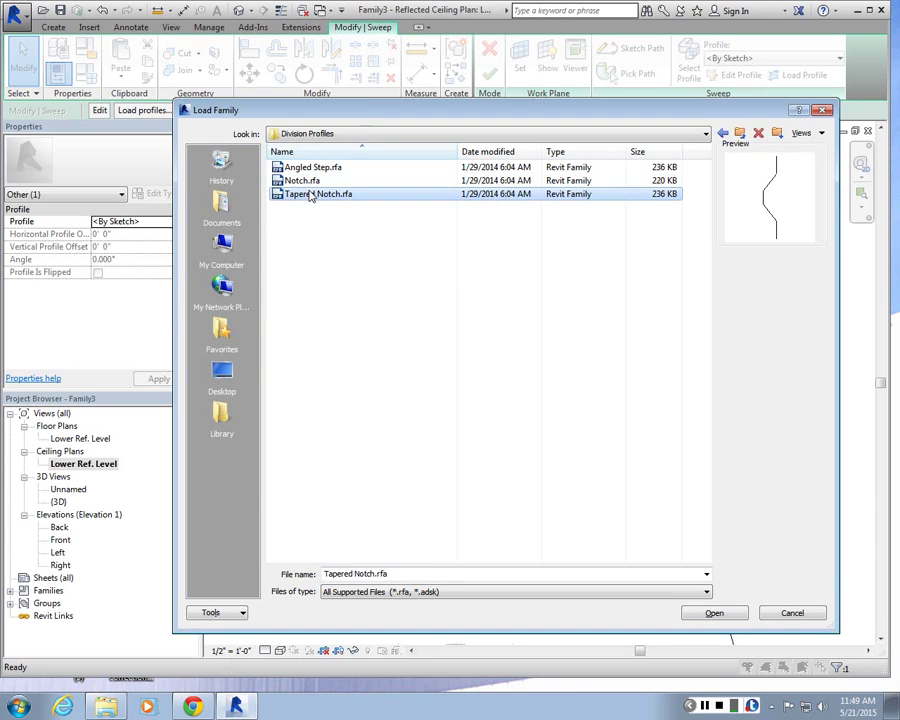
{"action": "key", "text": "BackSpace"}
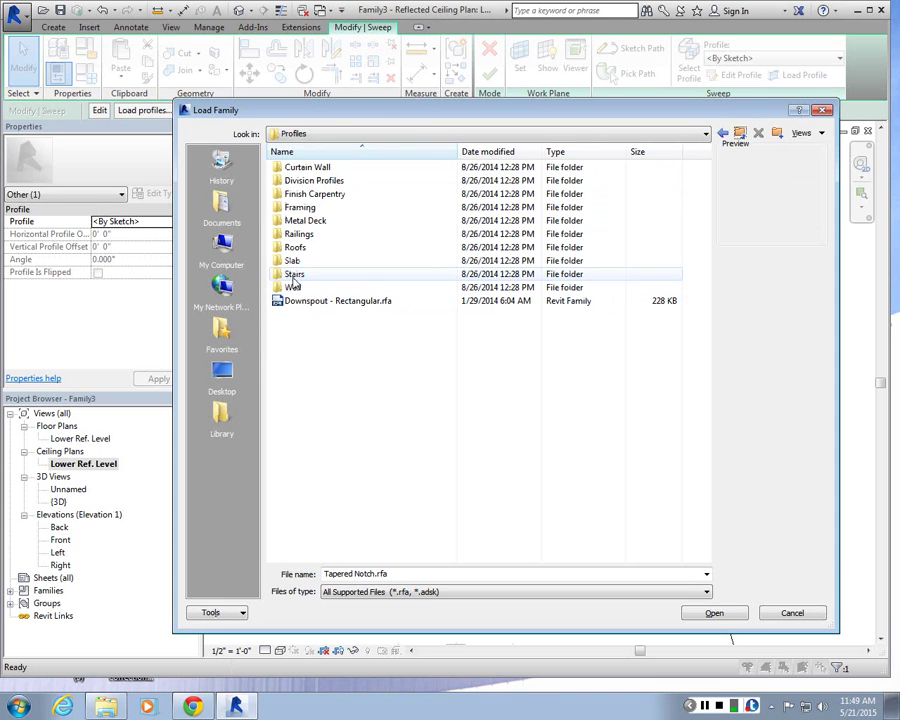
- Compare the cornice and parapet profiles in the Wall folder and load Cornice-Precast.rfa
{"action": "double_click", "coordinate": [293, 287]}
{"action": "left_click", "coordinate": [318, 220]}
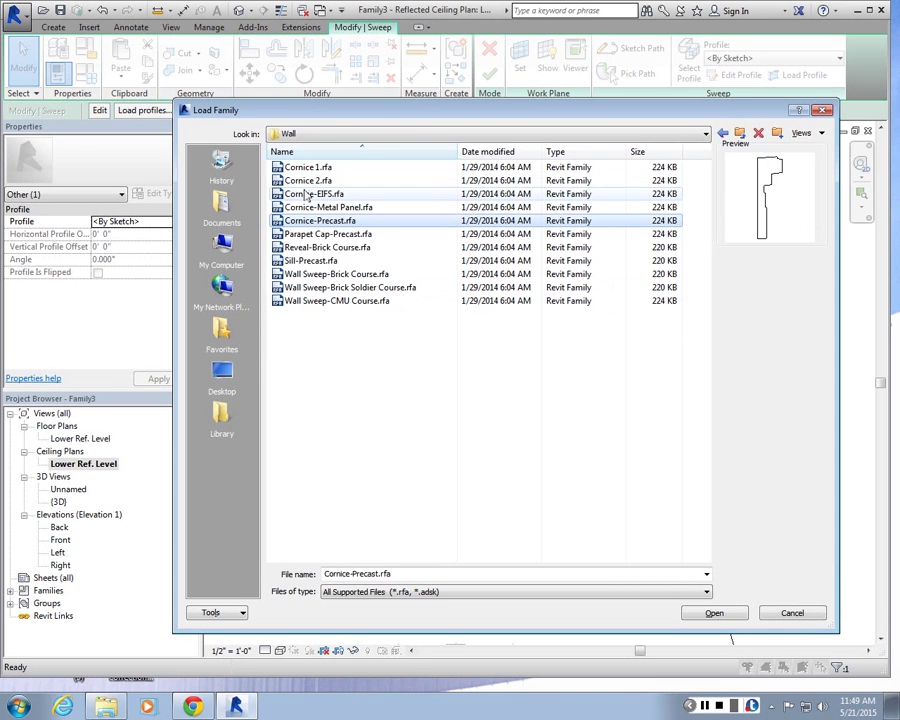
{"action": "left_click", "coordinate": [306, 181]}
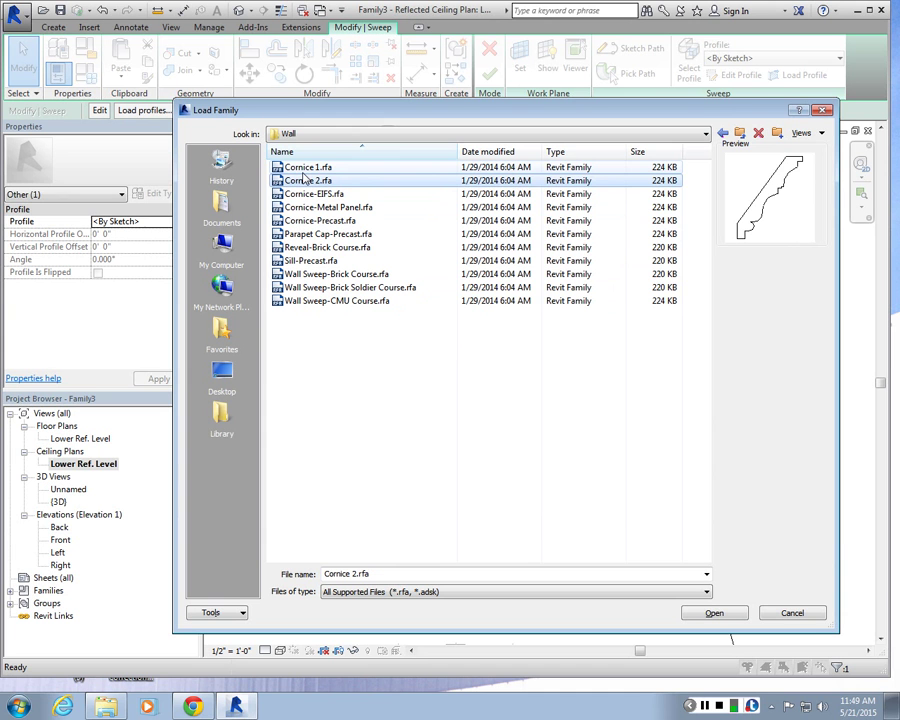
{"action": "left_click", "coordinate": [311, 247]}
{"action": "left_click", "coordinate": [323, 235]}
{"action": "left_click", "coordinate": [319, 221]}
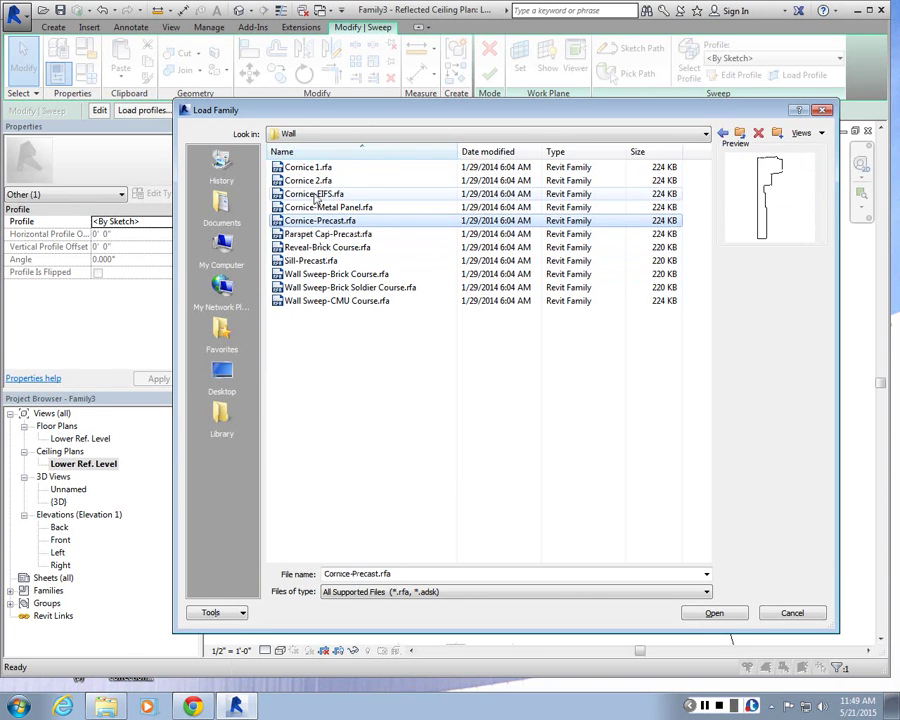
{"action": "left_click", "coordinate": [306, 168]}
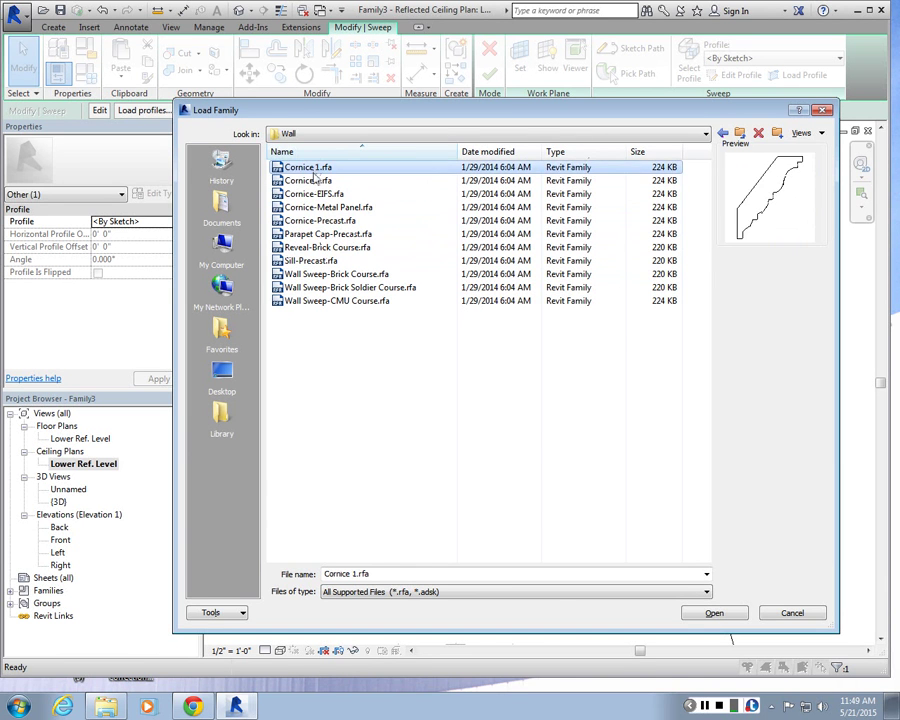
{"action": "left_click", "coordinate": [313, 208]}
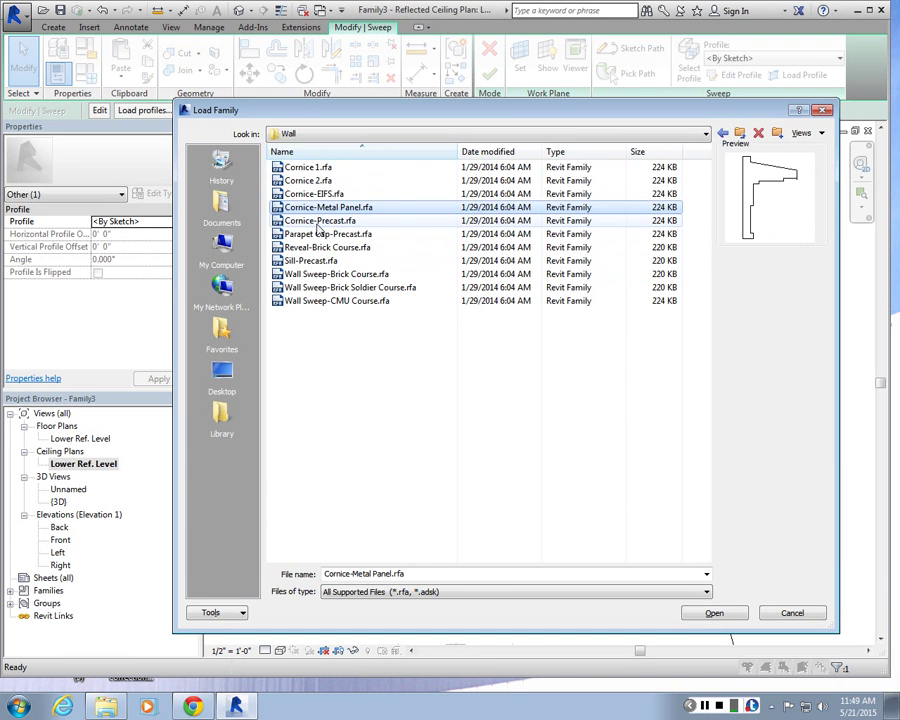
{"action": "left_click", "coordinate": [320, 221]}
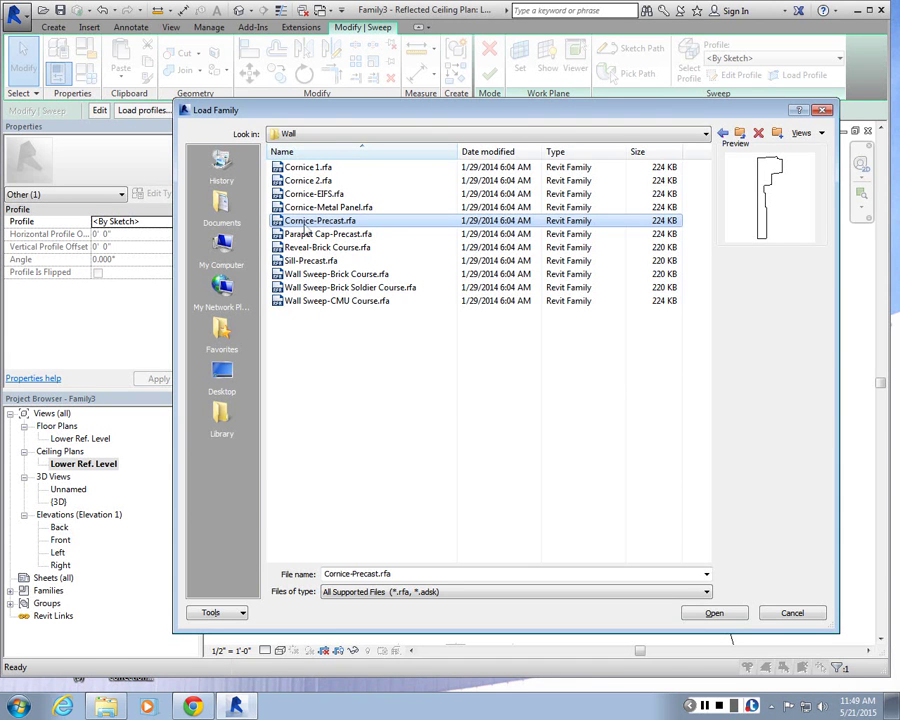
{"action": "left_click", "coordinate": [710, 614]}
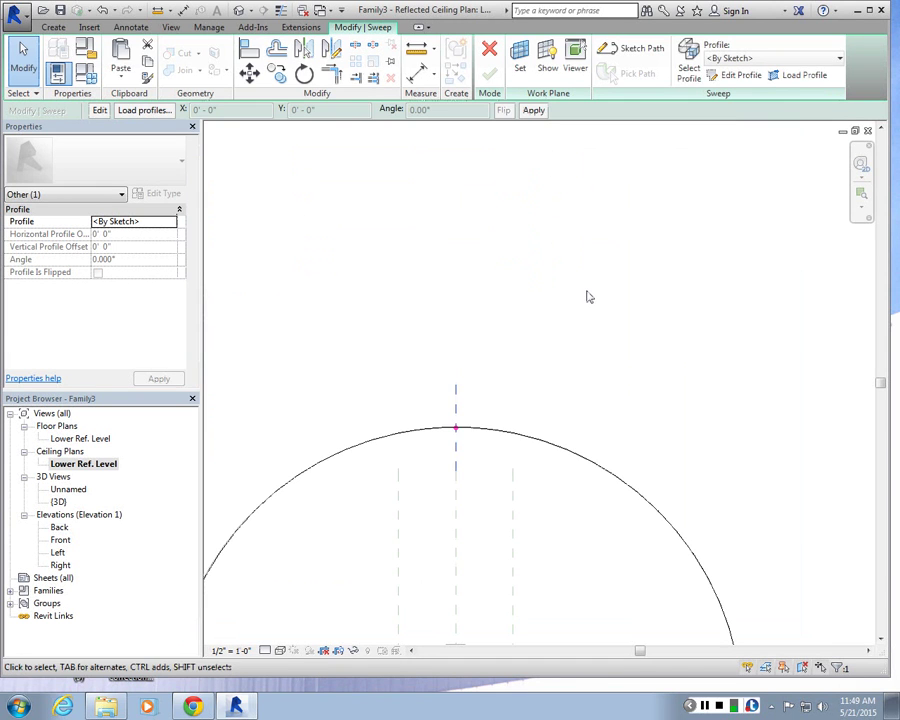
- Open the sweep's profile sketch in the Left elevation
{"action": "left_click", "coordinate": [738, 80]}
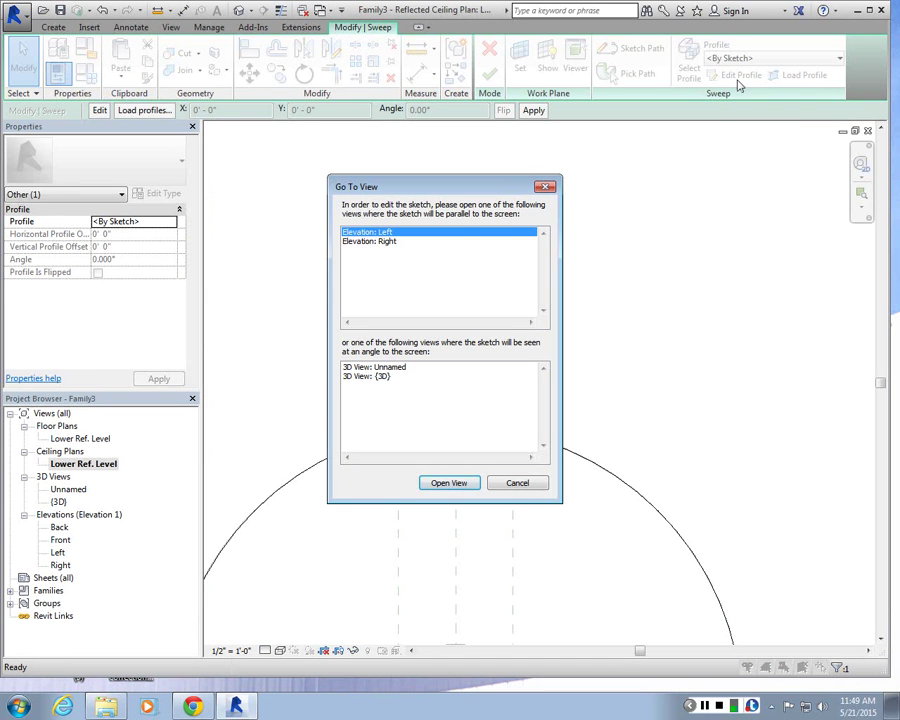
{"action": "left_click_drag", "start_coordinate": [428, 189], "coordinate": [667, 149]}
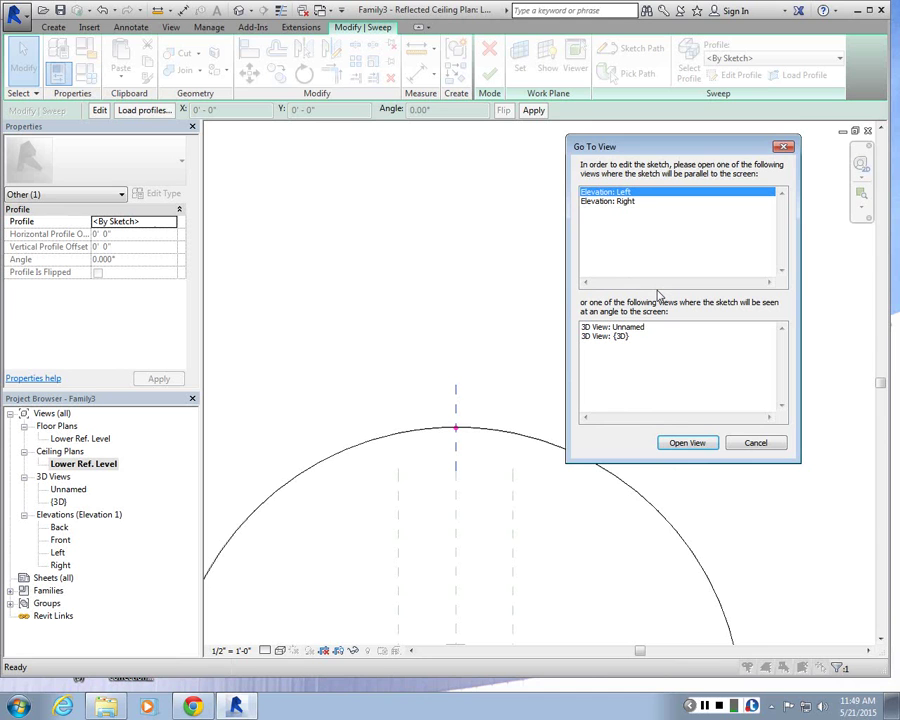
{"action": "left_click", "coordinate": [688, 442]}
- Examine where the profile plane meets the sweep path at the Lower Ref. Level and leave the profile sketch without drawing
{"action": "scroll", "coordinate": [538, 456], "scroll_direction": "down", "scroll_amount": 3}
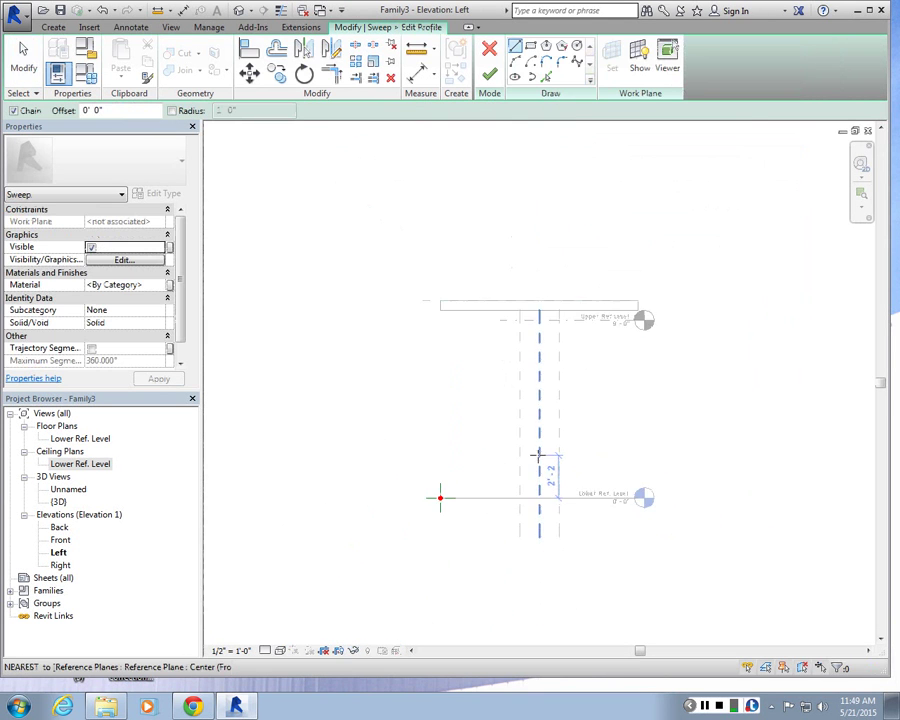
{"action": "scroll", "coordinate": [540, 456], "scroll_direction": "up", "scroll_amount": 3}
{"action": "scroll", "coordinate": [493, 489], "scroll_direction": "up", "scroll_amount": 2}
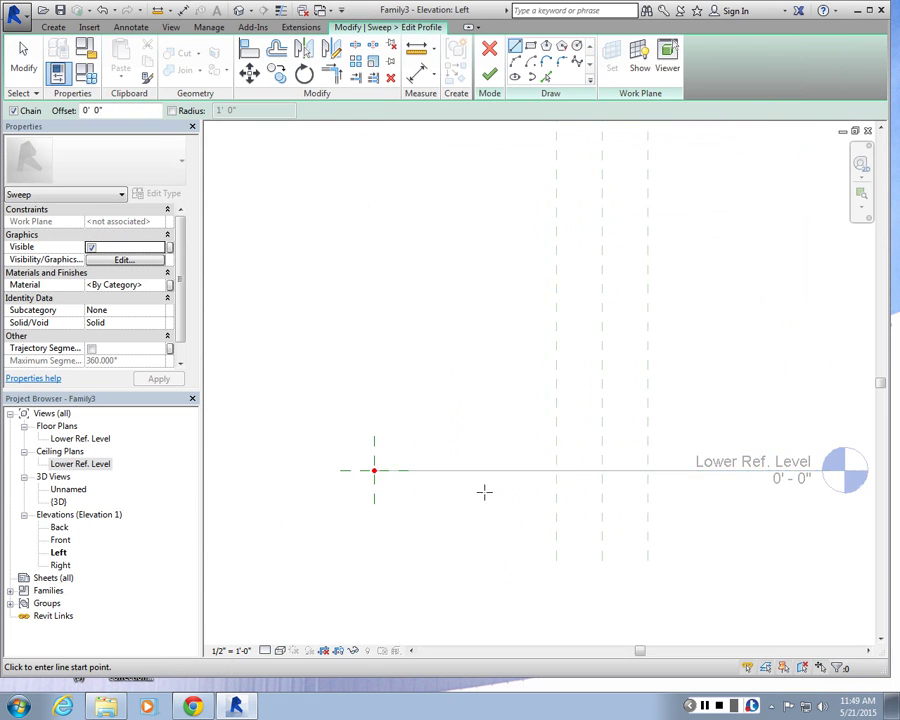
{"action": "scroll", "coordinate": [486, 470], "scroll_direction": "down", "scroll_amount": 3}
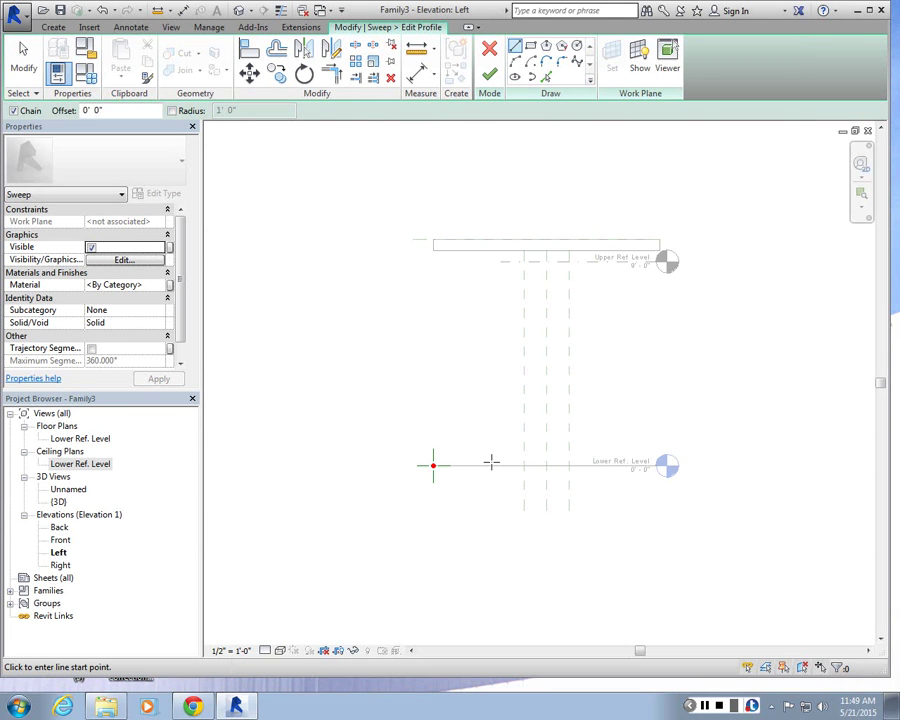
{"action": "scroll", "coordinate": [469, 470], "scroll_direction": "up", "scroll_amount": 2}
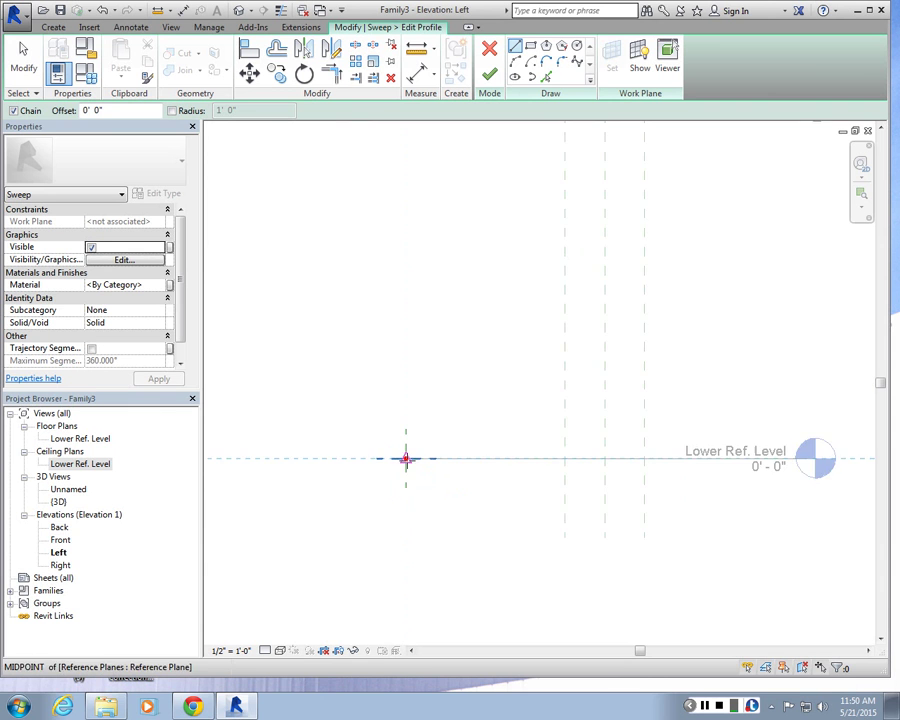
{"action": "scroll", "coordinate": [405, 459], "scroll_direction": "up", "scroll_amount": 2}
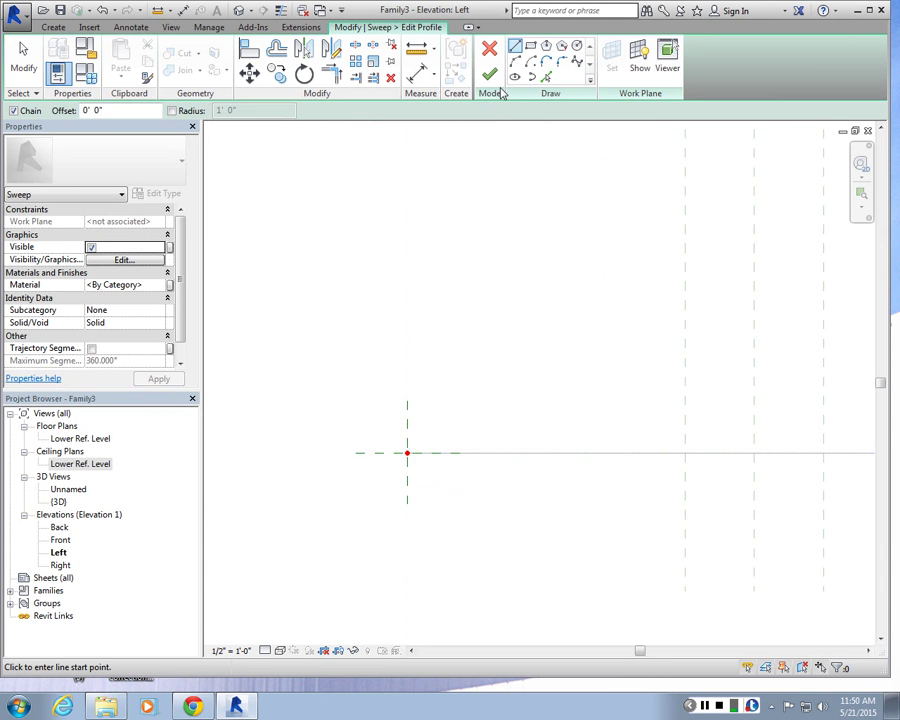
{"action": "scroll", "coordinate": [375, 484], "scroll_direction": "up", "scroll_amount": 2}
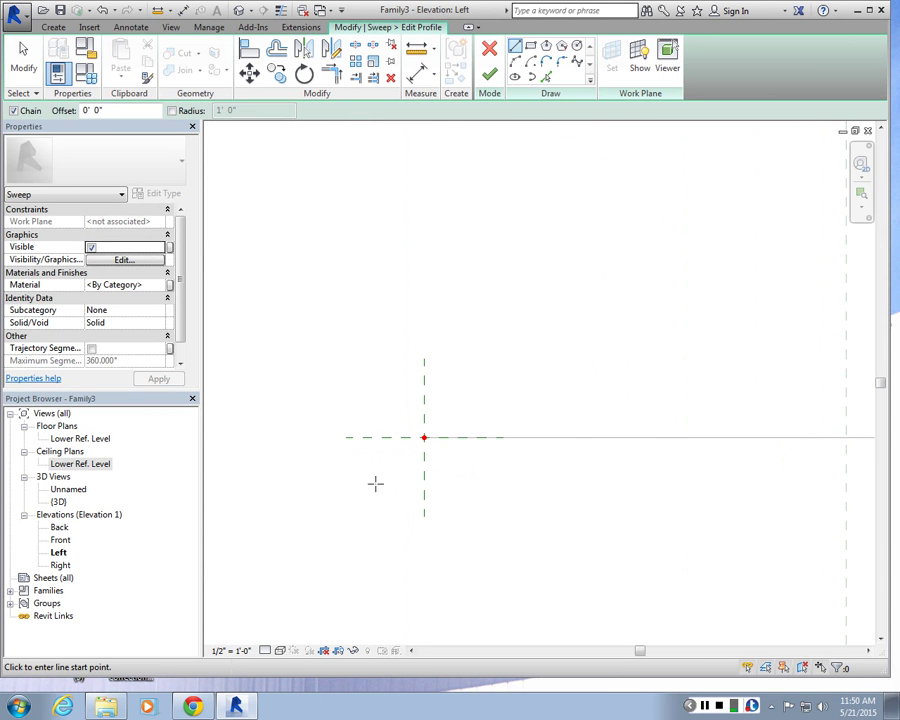
{"action": "left_click", "coordinate": [392, 31]}
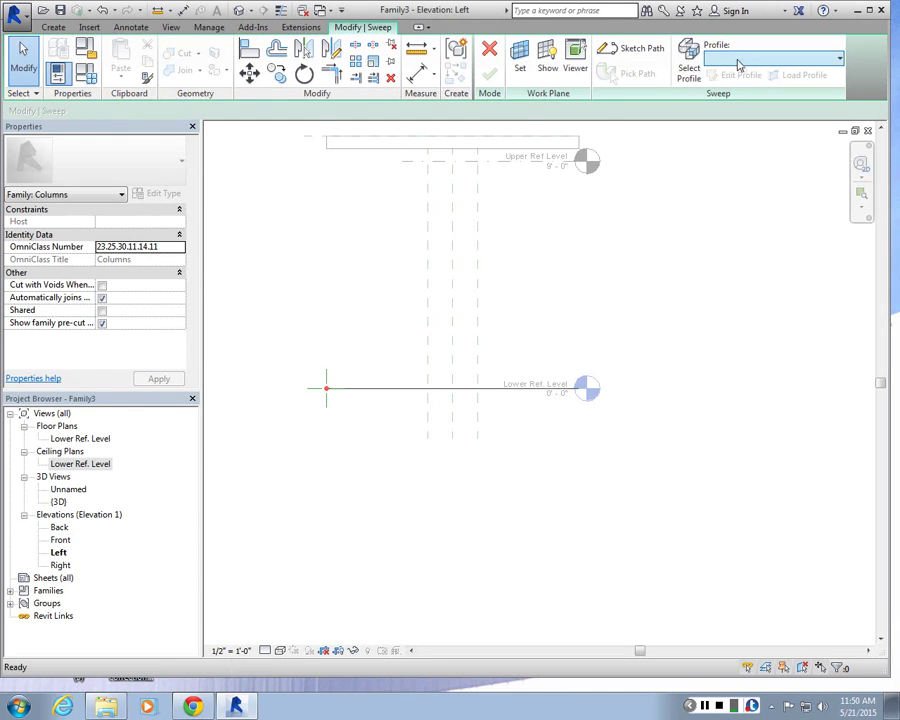
- Assign the loaded Cornice-Precast profile to the sweep in the Left elevation
{"action": "left_click", "coordinate": [689, 70]}
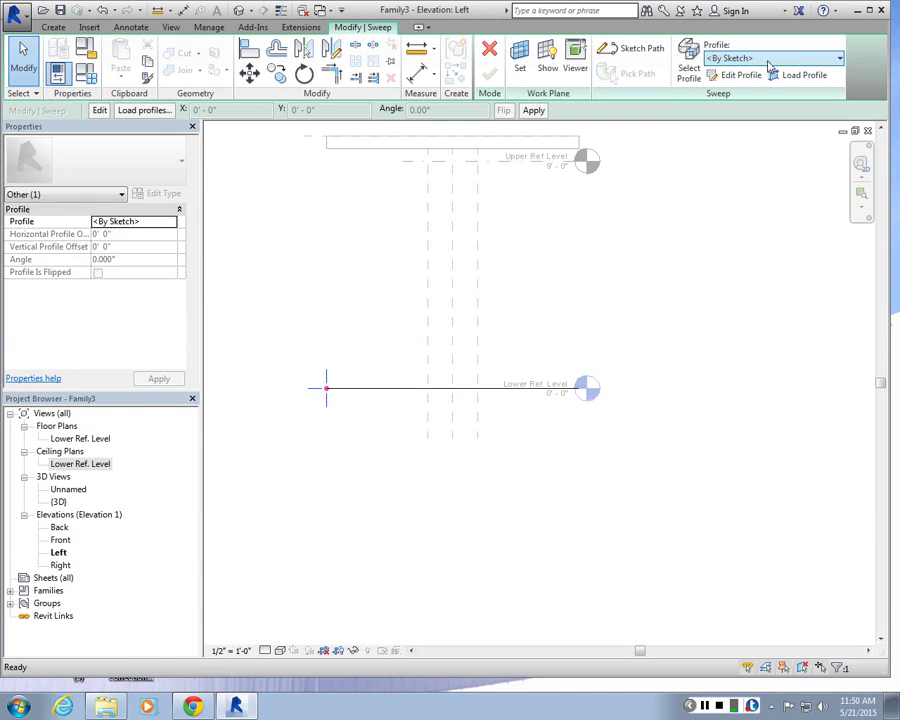
{"action": "left_click", "coordinate": [700, 80]}
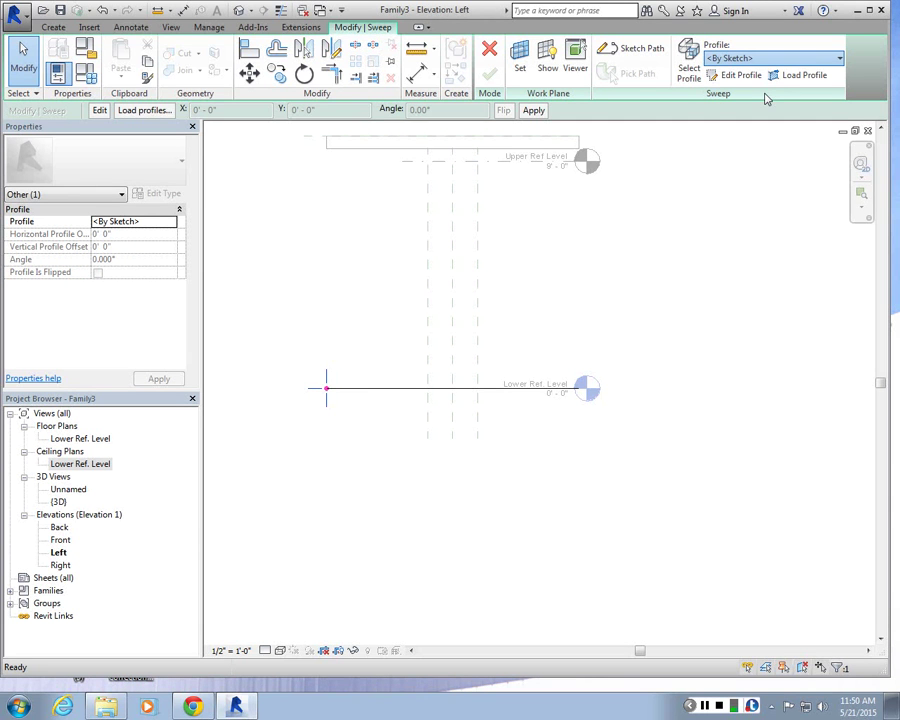
{"action": "key", "text": "Down"}
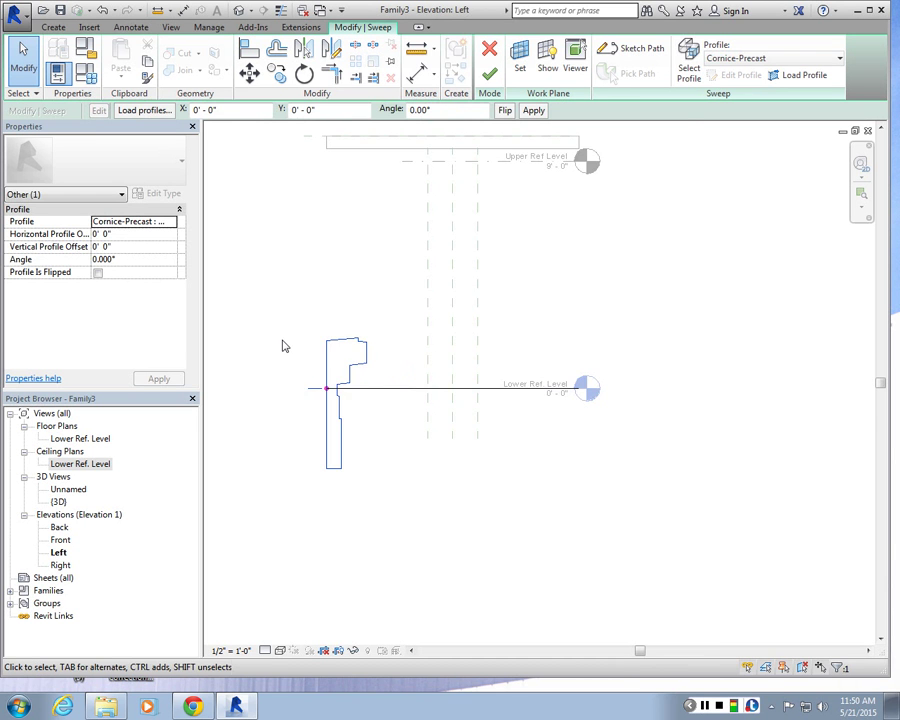
{"action": "scroll", "coordinate": [318, 355], "scroll_direction": "up", "scroll_amount": 3}
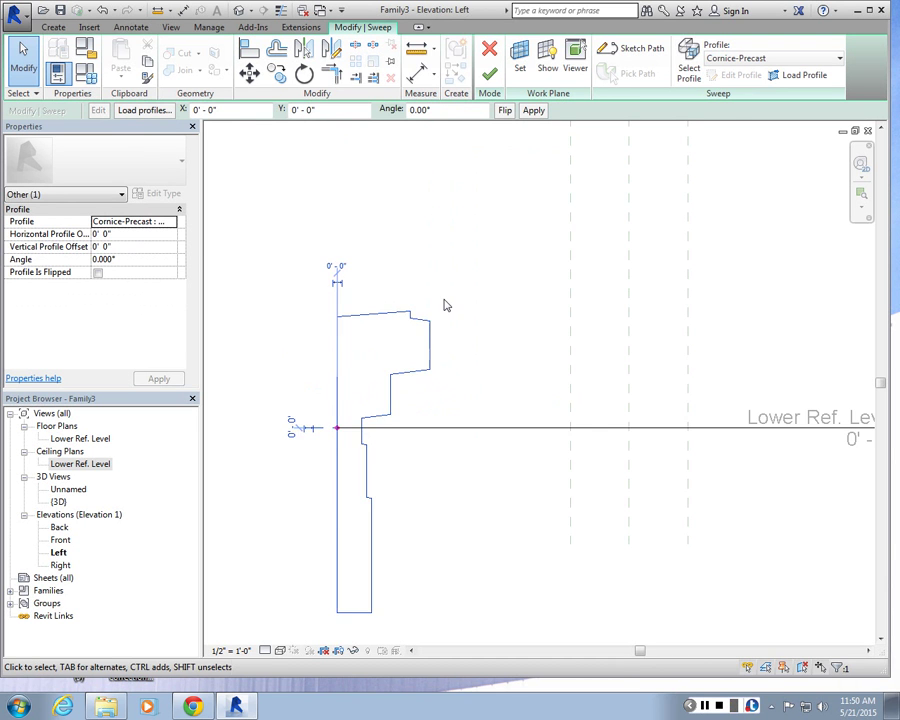
{"action": "middle_click_drag", "start_coordinate": [445, 300], "coordinate": [490, 285]}
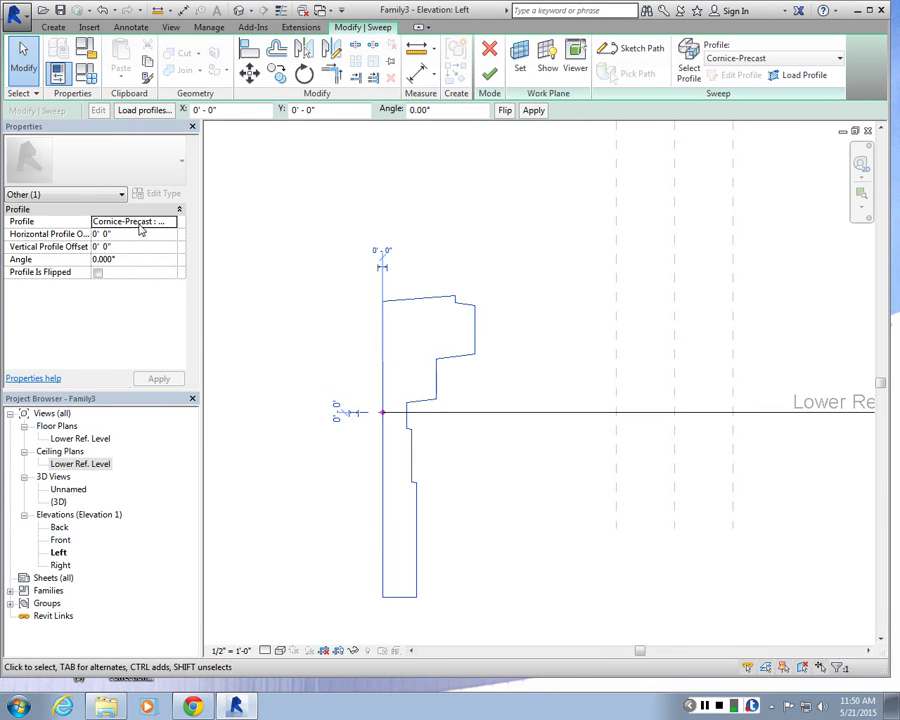
- Flip the Cornice-Precast profile so it projects outward from the circular sweep path
{"action": "left_click", "coordinate": [506, 111]}
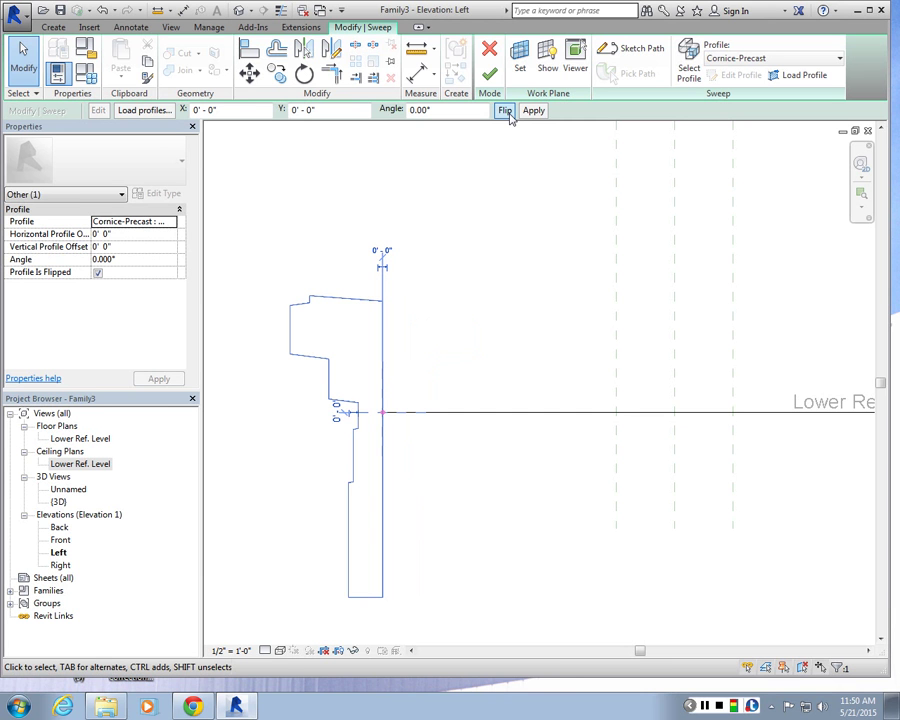
{"action": "left_click", "coordinate": [401, 428]}
{"action": "left_click", "coordinate": [386, 418]}
{"action": "scroll", "coordinate": [386, 418], "scroll_direction": "up", "scroll_amount": 3}
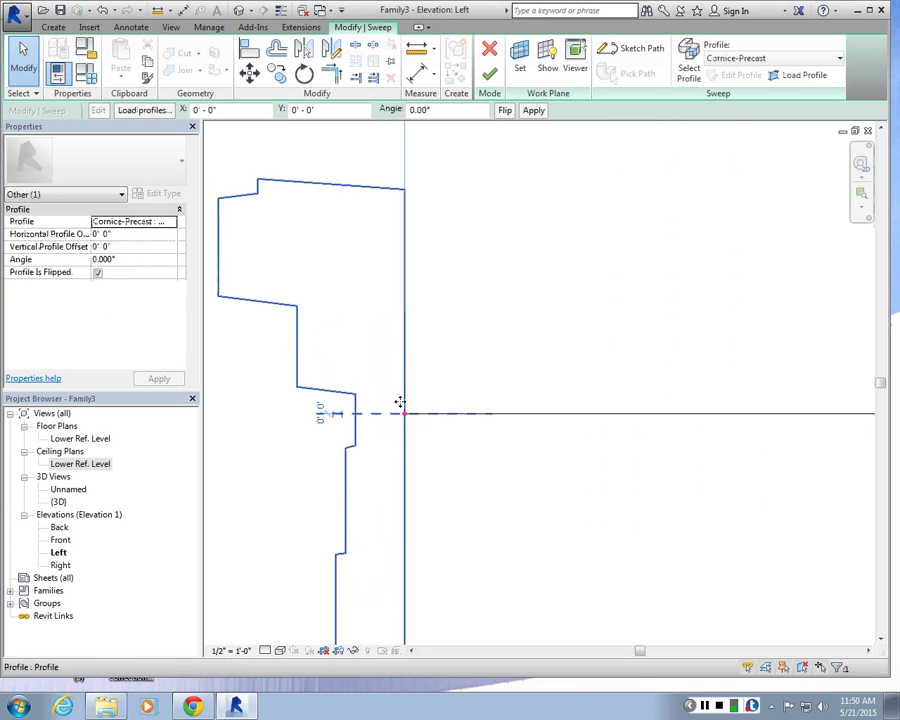
- Examine how the flipped cornice profile sits on the circular path in the reflected ceiling plan and the Left elevation
{"action": "double_click", "coordinate": [82, 438]}
{"action": "double_click", "coordinate": [77, 466]}
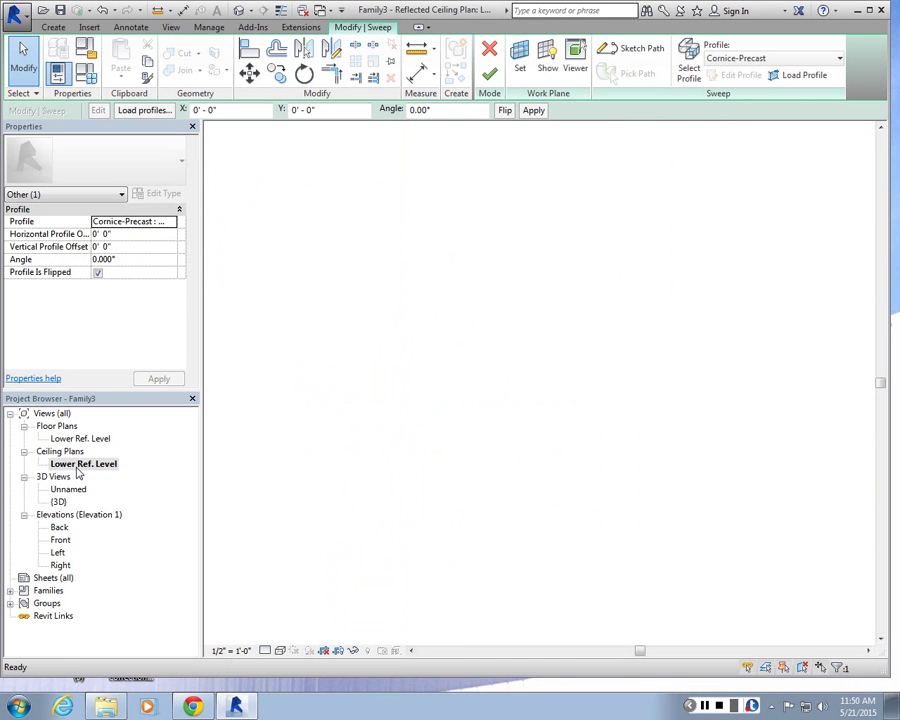
{"action": "scroll", "coordinate": [428, 378], "scroll_direction": "down", "scroll_amount": 2}
{"action": "scroll", "coordinate": [426, 374], "scroll_direction": "up", "scroll_amount": 4}
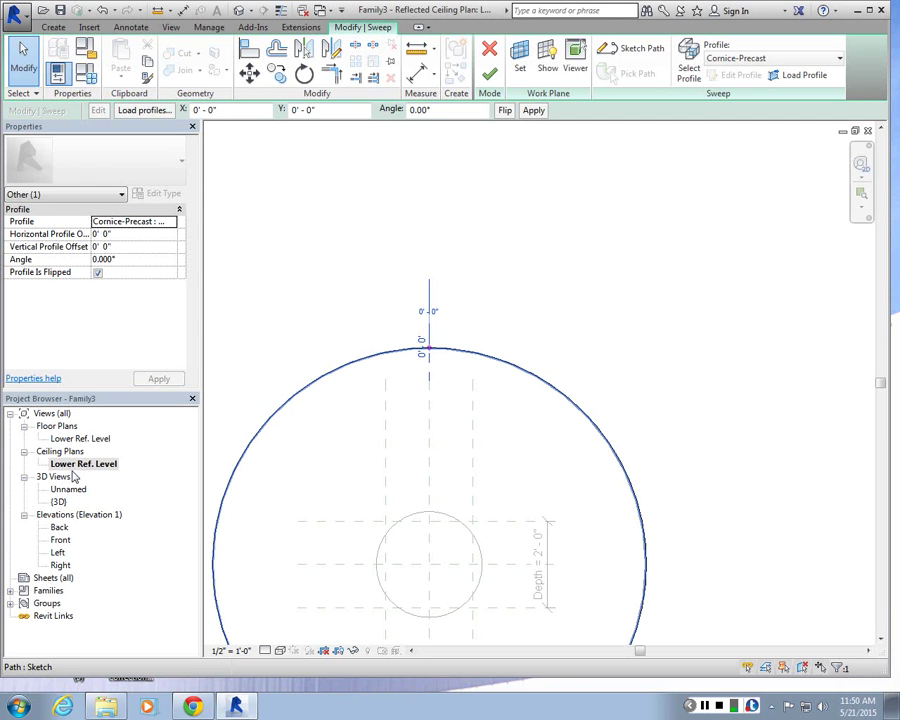
{"action": "left_click", "coordinate": [60, 540]}
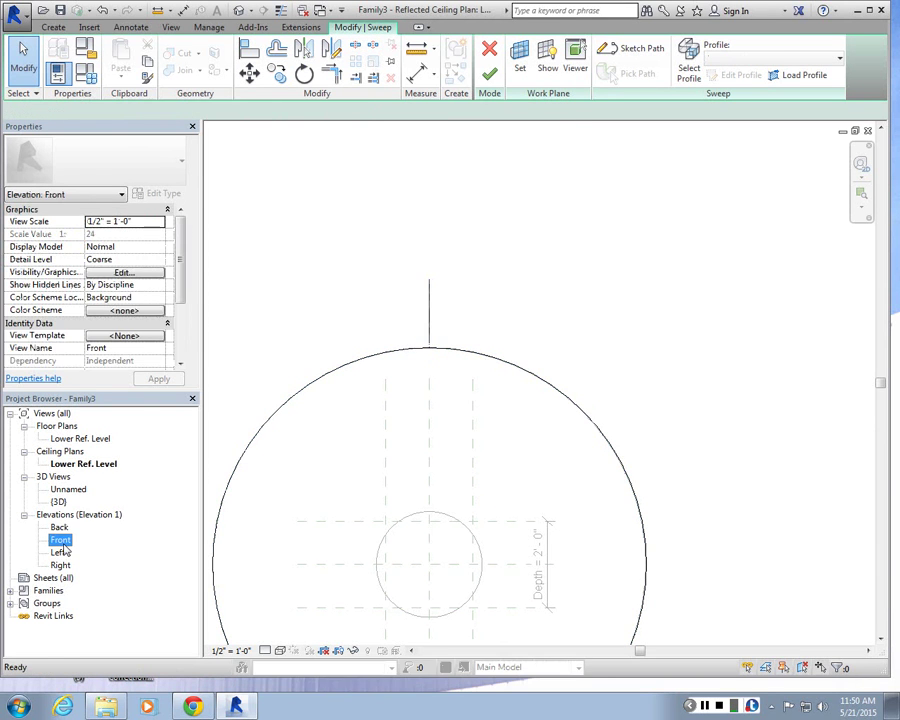
{"action": "double_click", "coordinate": [61, 551]}
{"action": "scroll", "coordinate": [388, 360], "scroll_direction": "down", "scroll_amount": 2}
{"action": "scroll", "coordinate": [390, 374], "scroll_direction": "up", "scroll_amount": 3}
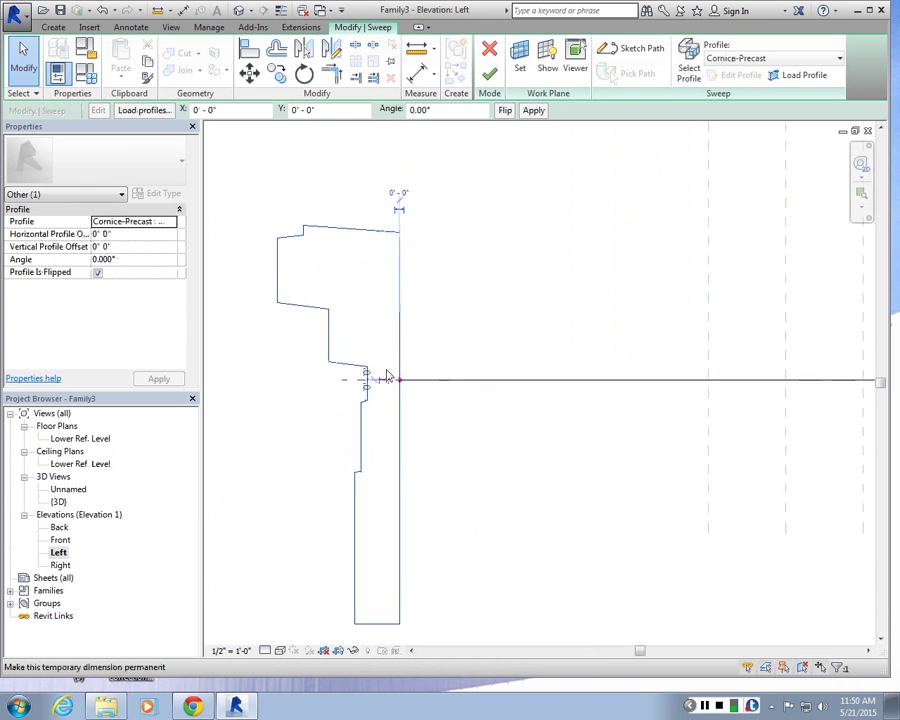
{"action": "scroll", "coordinate": [388, 378], "scroll_direction": "up", "scroll_amount": 1}
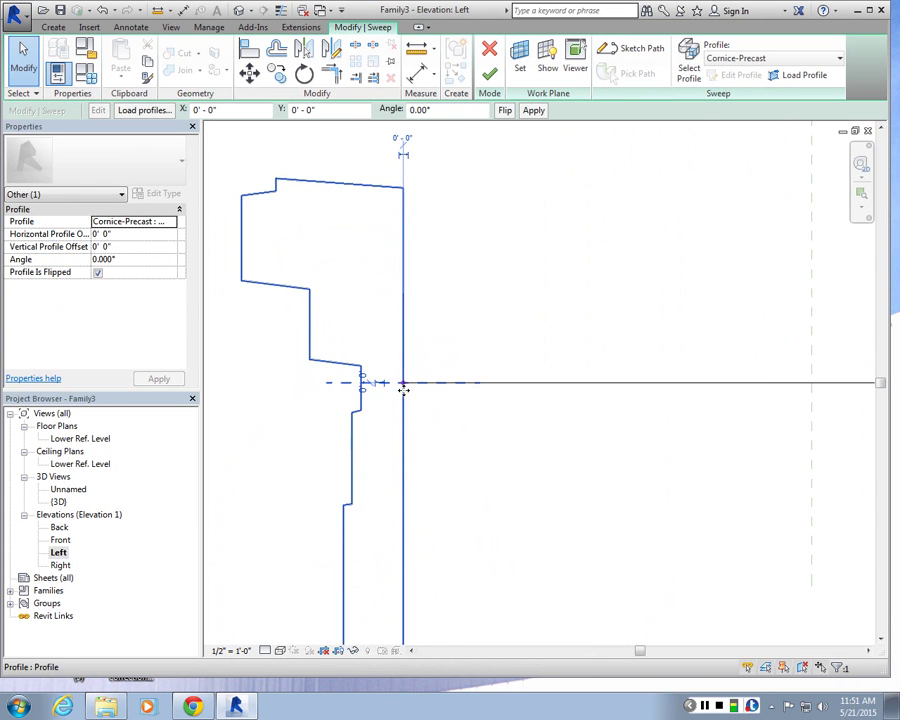
{"action": "scroll", "coordinate": [405, 392], "scroll_direction": "up", "scroll_amount": 1}
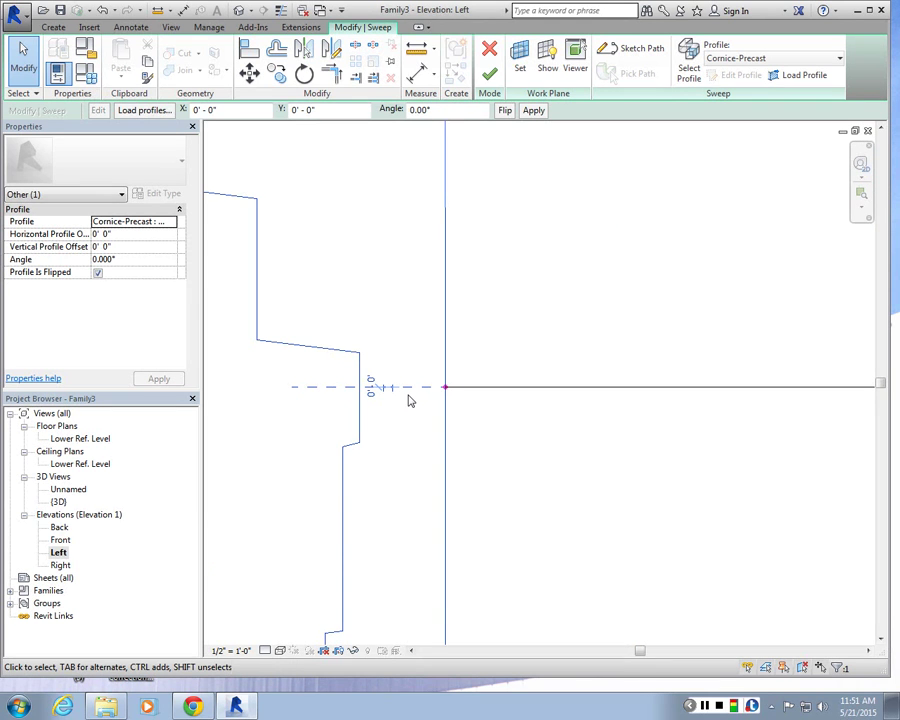
{"action": "scroll", "coordinate": [409, 400], "scroll_direction": "down", "scroll_amount": 1}
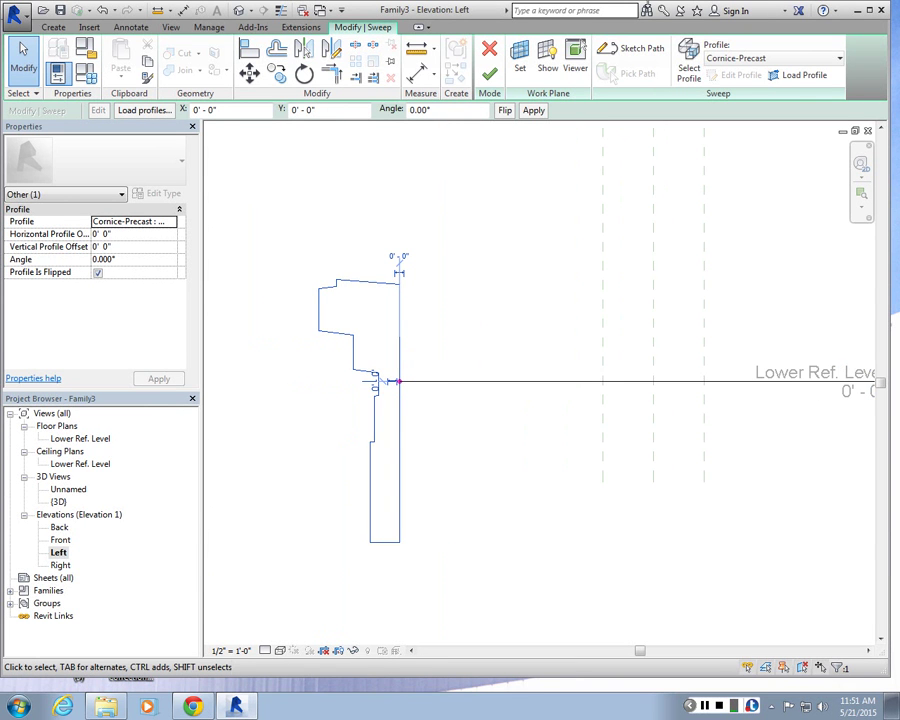
- Finish the cornice sweep and show it with the column in the default 3D view
{"action": "left_click", "coordinate": [489, 88]}
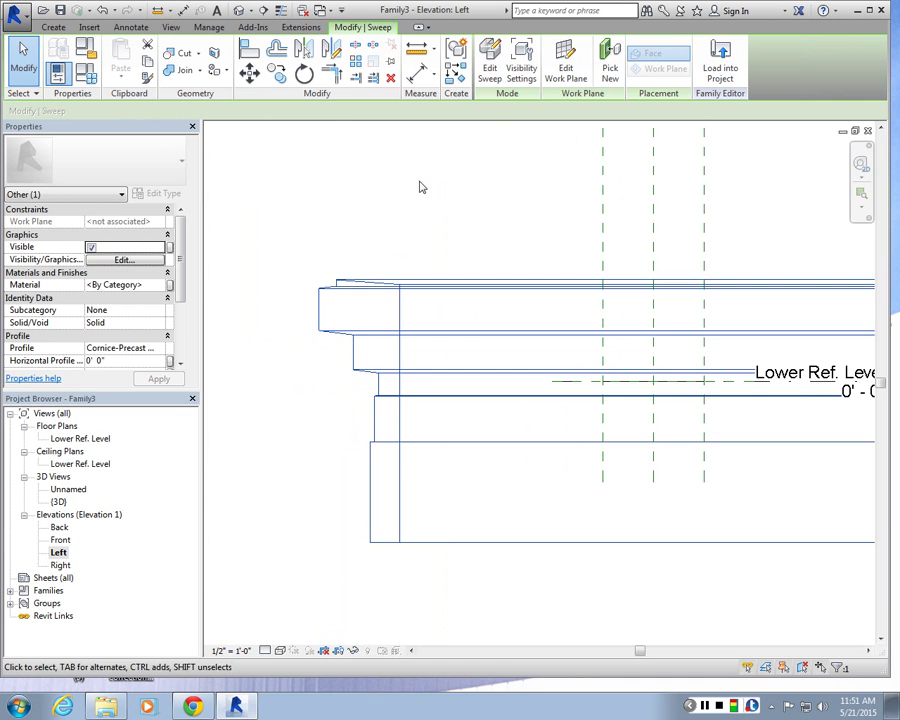
{"action": "left_click", "coordinate": [239, 11]}
{"action": "middle_click_drag", "start_coordinate": [472, 643], "coordinate": [438, 503]}
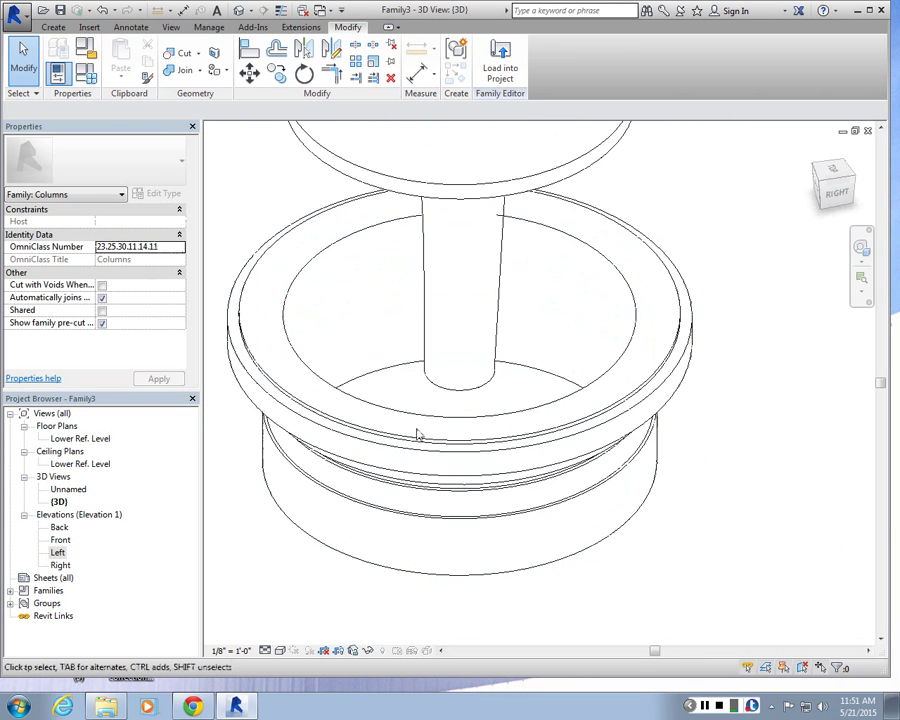
- Reopen the cornice sweep's path sketch for editing and show its circle in the Left elevation
{"action": "left_click", "coordinate": [418, 434]}
{"action": "scroll", "coordinate": [418, 434], "scroll_direction": "down", "scroll_amount": 3}
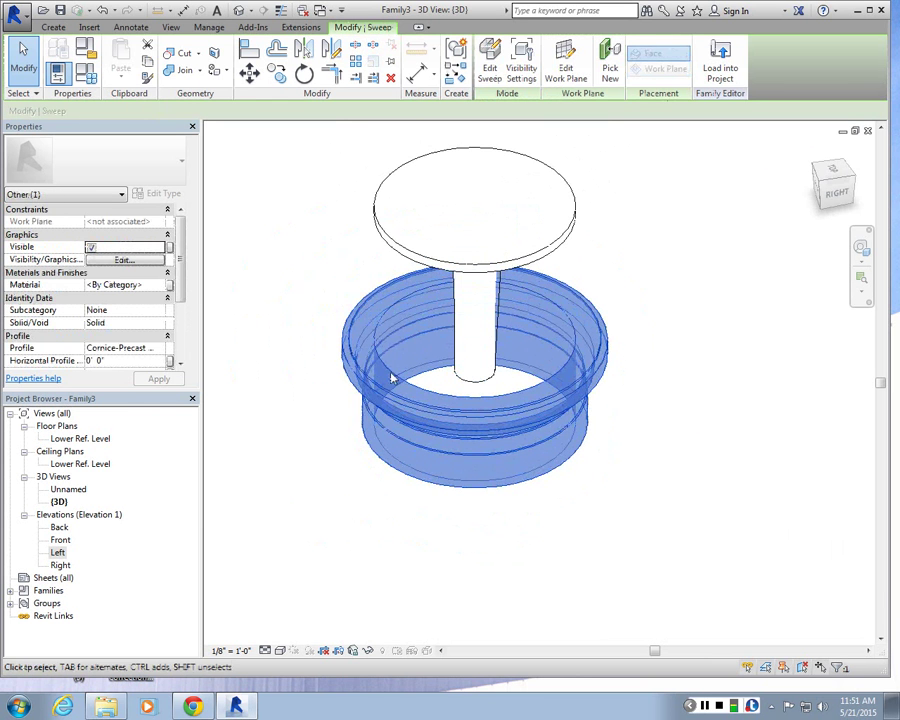
{"action": "left_click", "coordinate": [489, 66]}
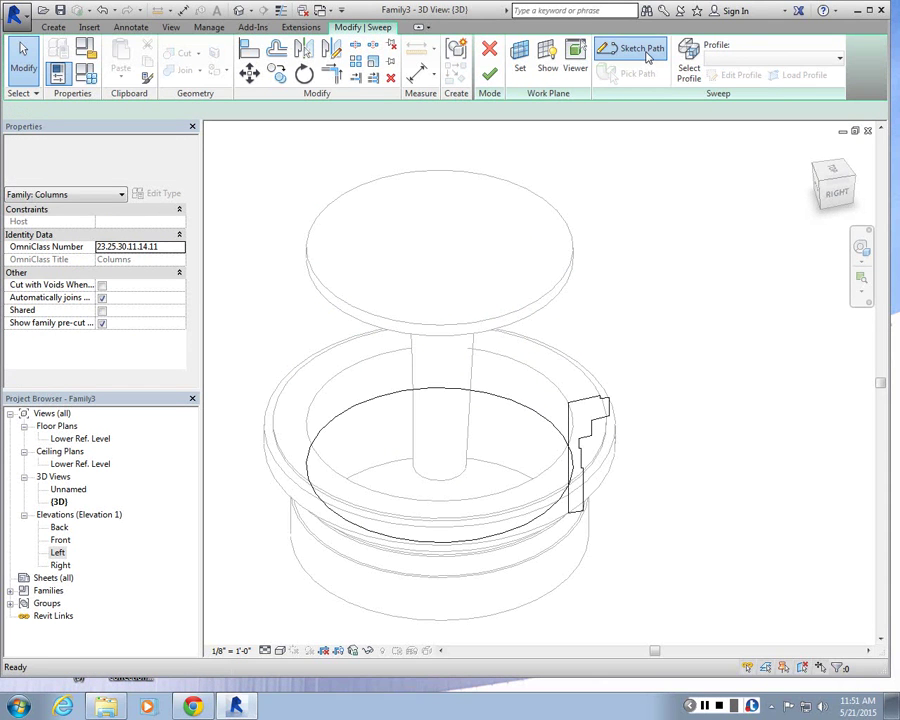
{"action": "left_click", "coordinate": [647, 50]}
{"action": "left_click", "coordinate": [512, 512]}
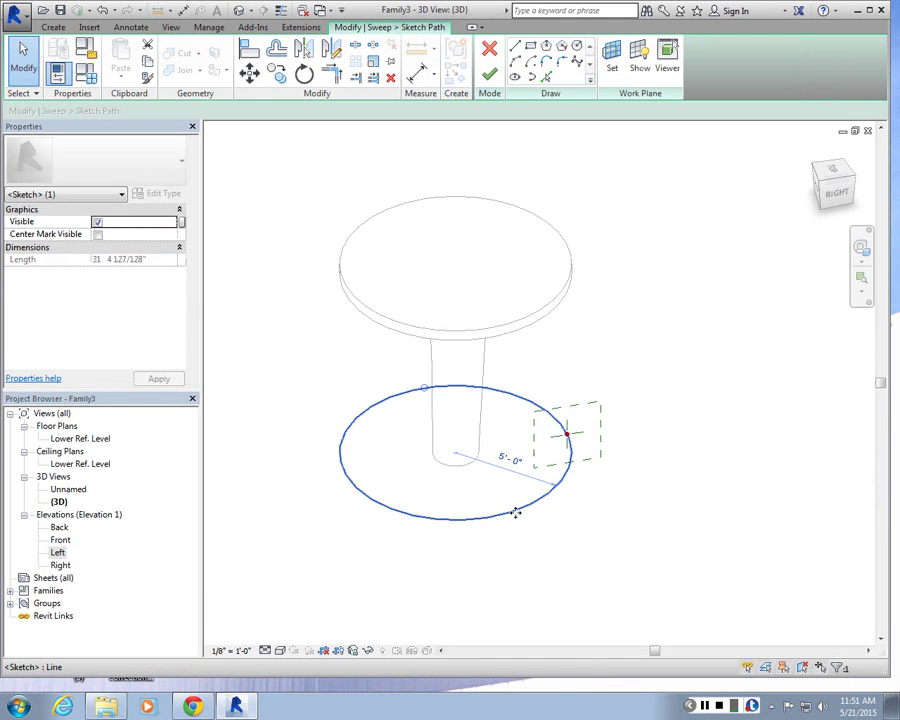
{"action": "left_click", "coordinate": [58, 553]}
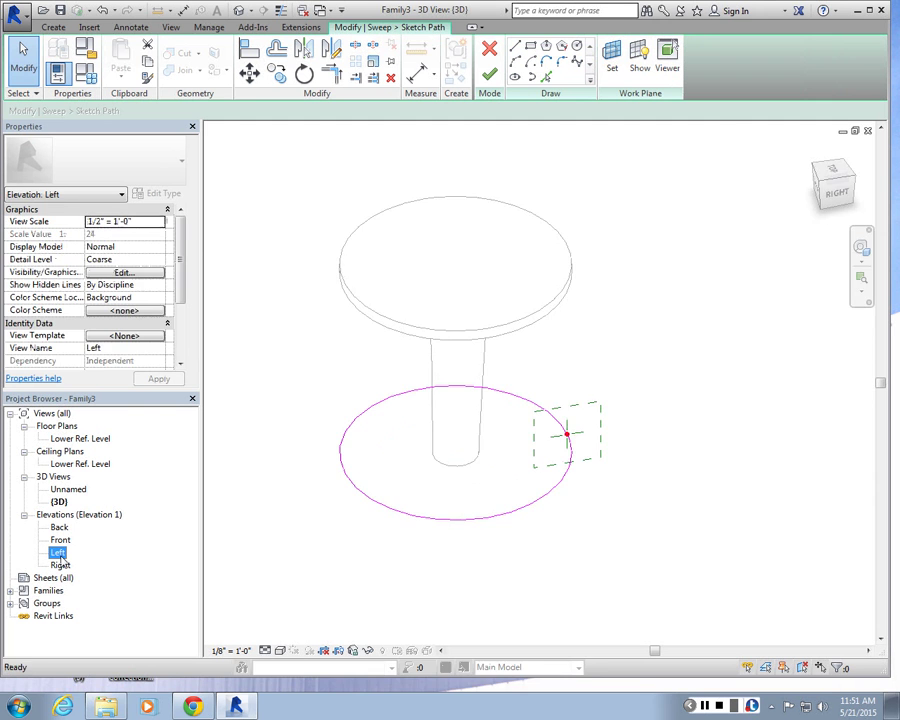
{"action": "double_click", "coordinate": [58, 553]}
{"action": "scroll", "coordinate": [484, 418], "scroll_direction": "down", "scroll_amount": 5}
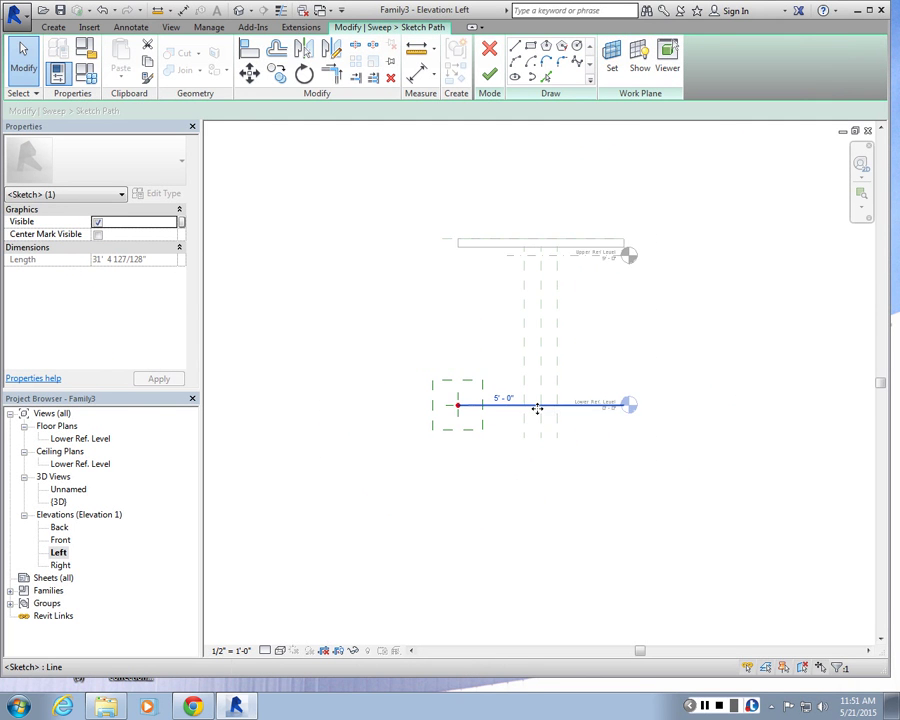
{"action": "scroll", "coordinate": [573, 386], "scroll_direction": "up", "scroll_amount": 2}
{"action": "key", "text": "m"}
{"action": "key", "text": "v"}
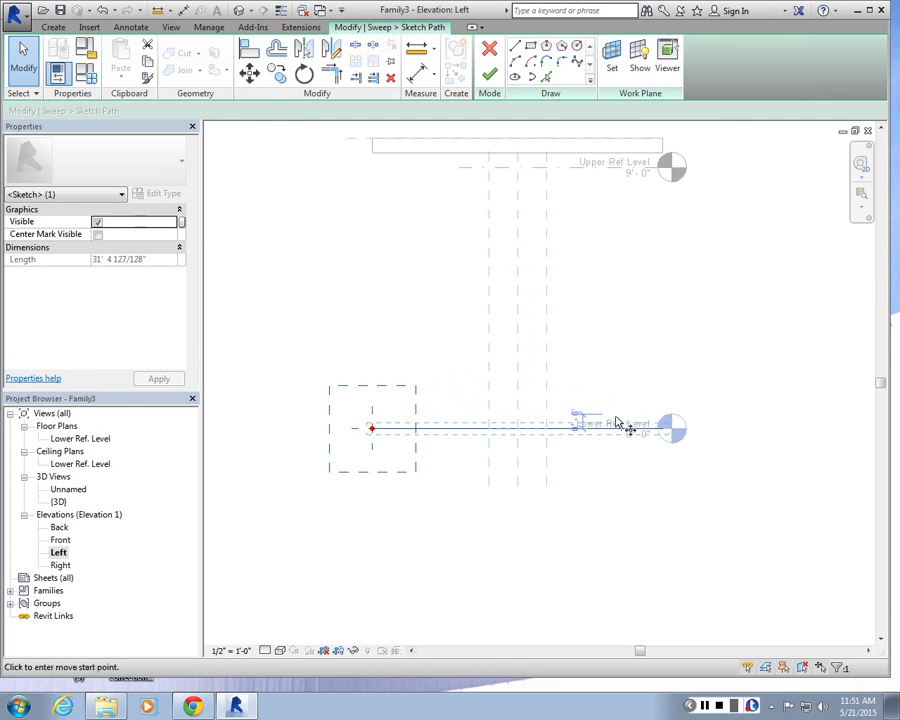
{"action": "key", "text": "Escape"}
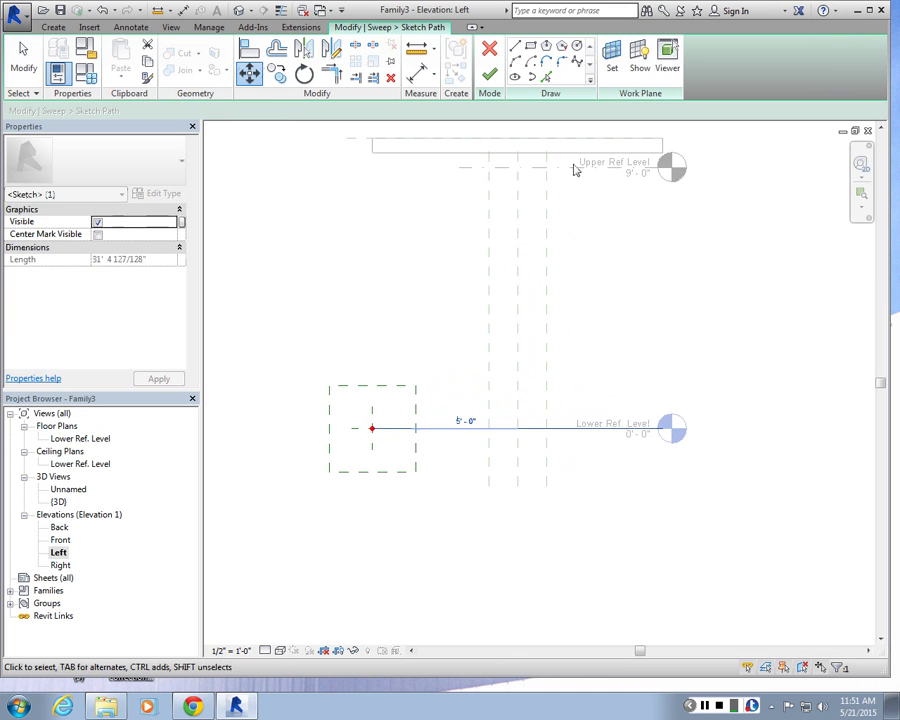
{"action": "key", "text": "Escape"}
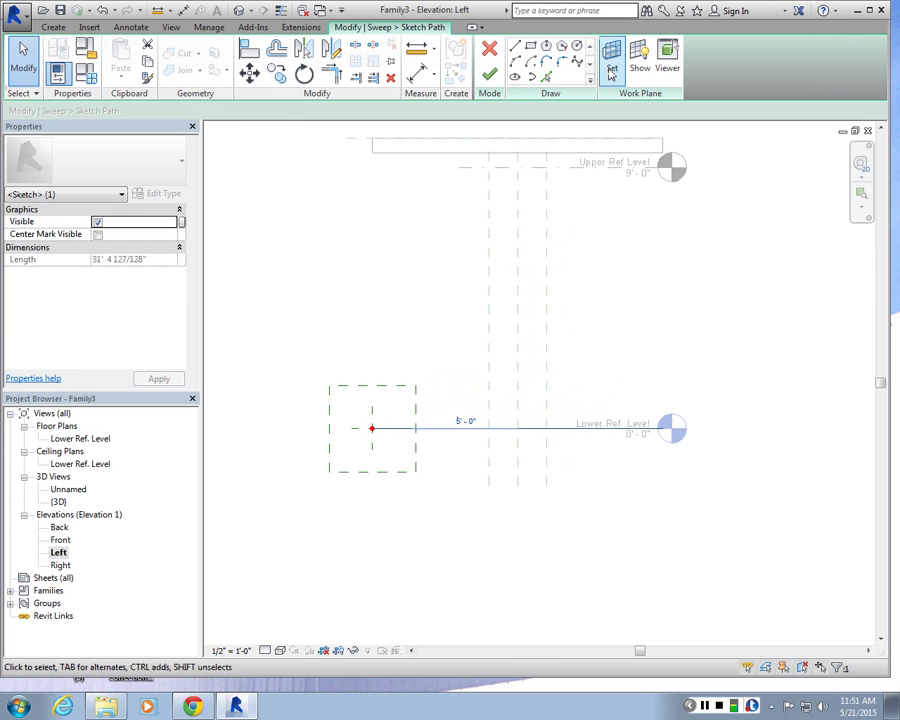
- Set the path sketch's work plane to the revolved slab's top face and open the Lower Ref. Level reflected ceiling plan
{"action": "left_click", "coordinate": [612, 70]}
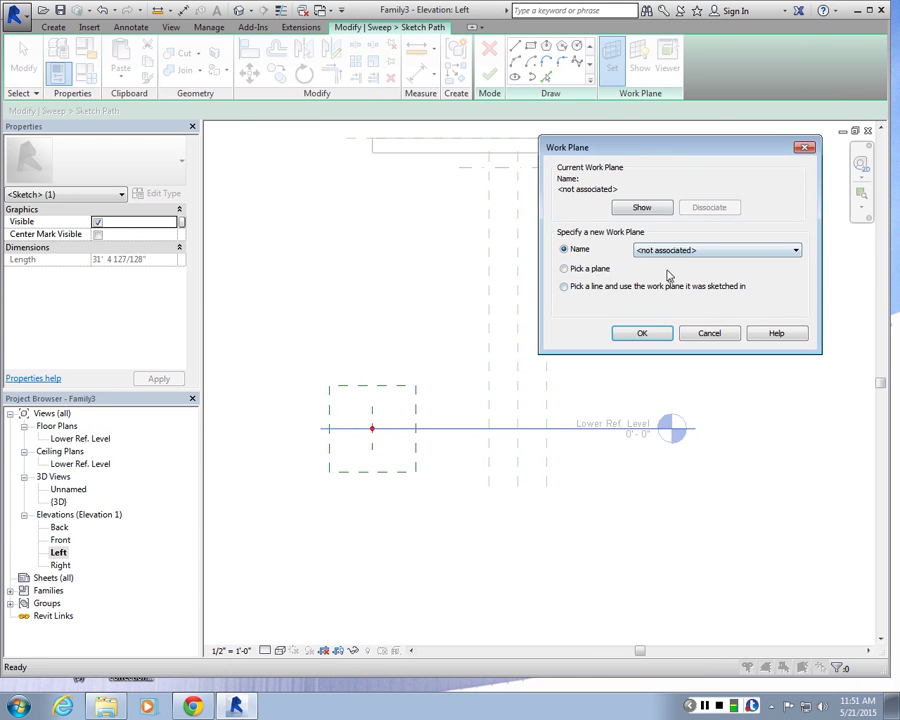
{"action": "left_click", "coordinate": [603, 270]}
{"action": "left_click", "coordinate": [640, 332]}
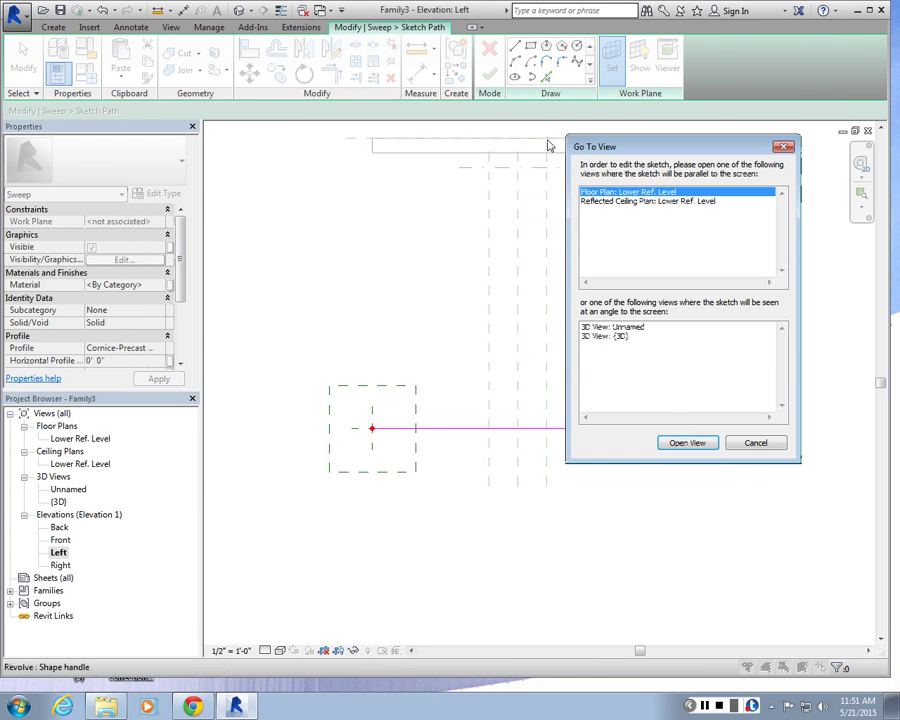
{"action": "left_click", "coordinate": [643, 202]}
{"action": "left_click", "coordinate": [670, 442]}
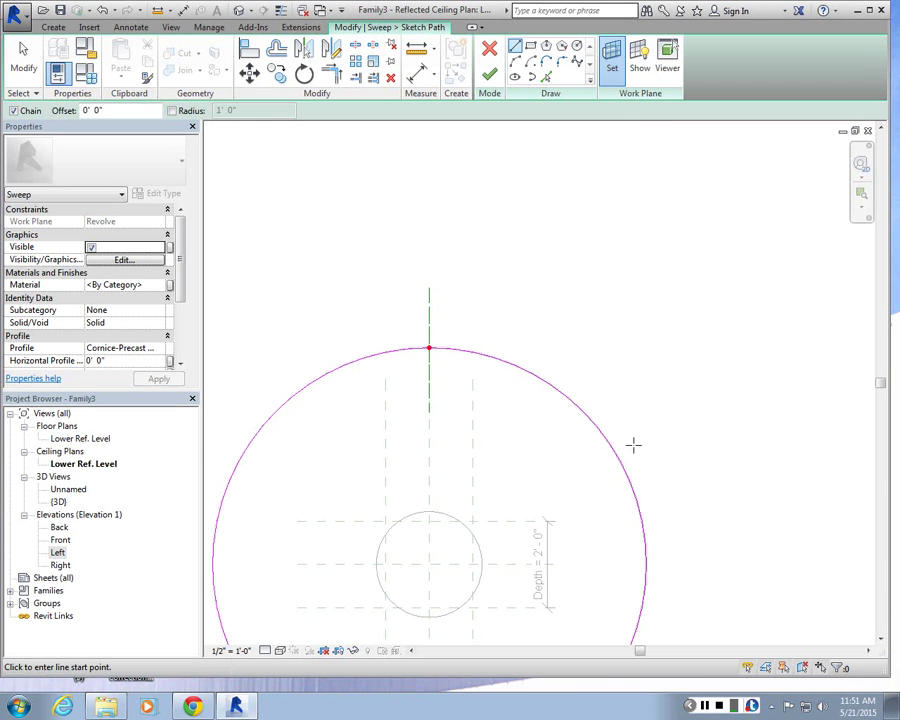
- Accept the circular path on its new work plane and finish editing the cornice sweep
{"action": "scroll", "coordinate": [512, 373], "scroll_direction": "down", "scroll_amount": 3}
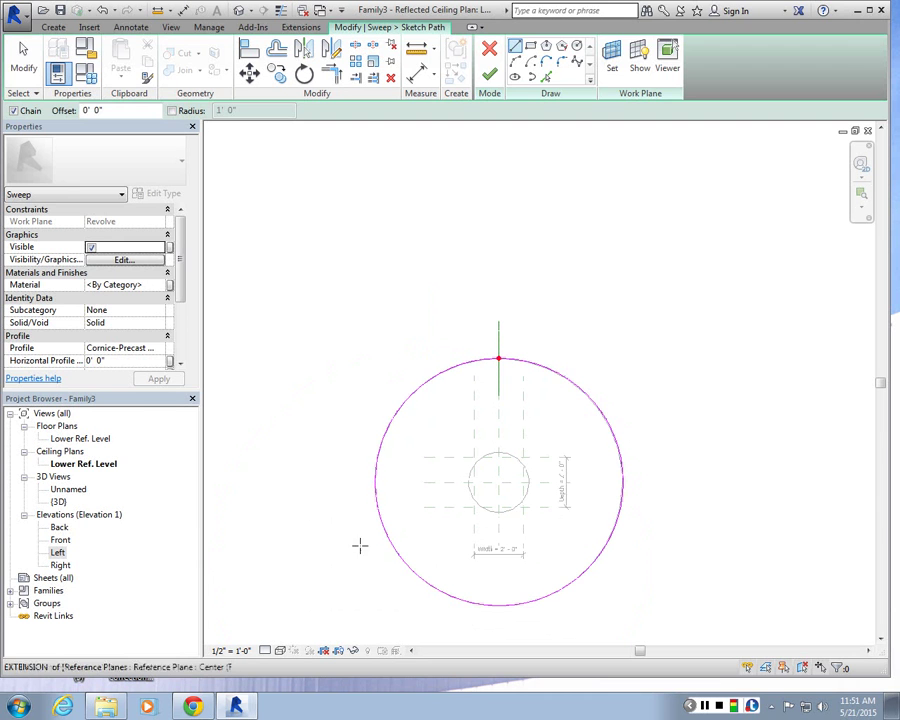
{"action": "key", "text": "Escape"}
{"action": "left_click", "coordinate": [492, 75]}
{"action": "left_click", "coordinate": [490, 75]}
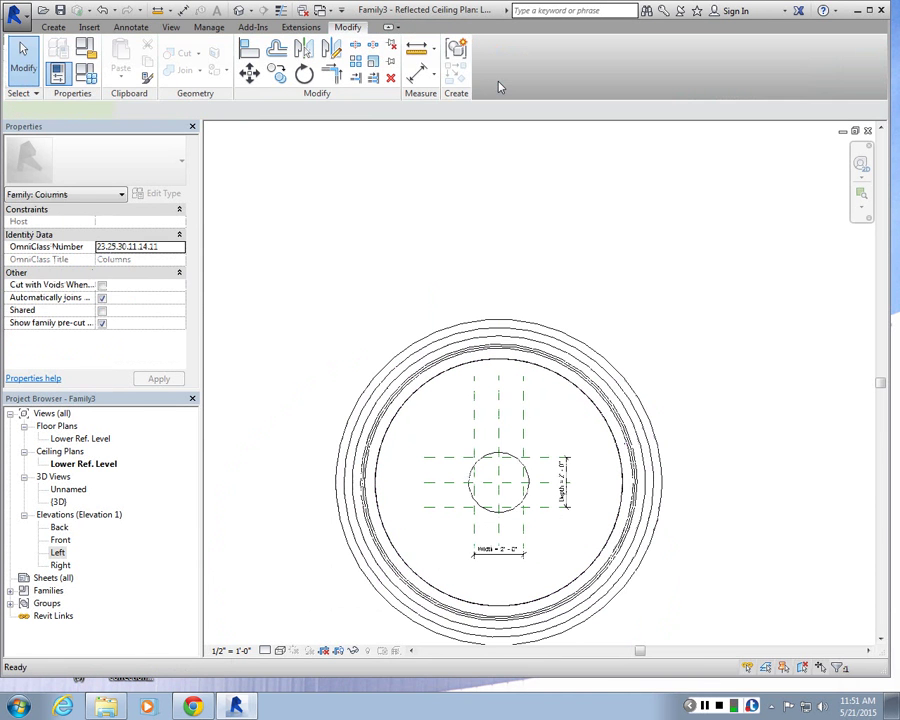
- Examine the cornice sweep's position around the column slab in the 3D view
{"action": "left_click", "coordinate": [54, 502]}
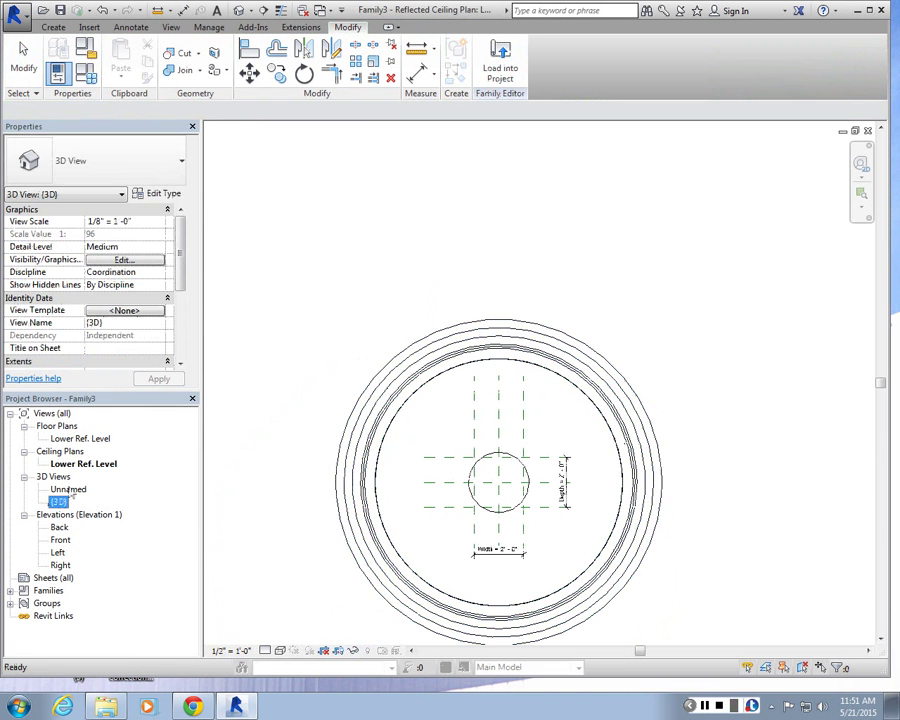
{"action": "double_click", "coordinate": [58, 502]}
{"action": "left_click", "coordinate": [430, 396]}
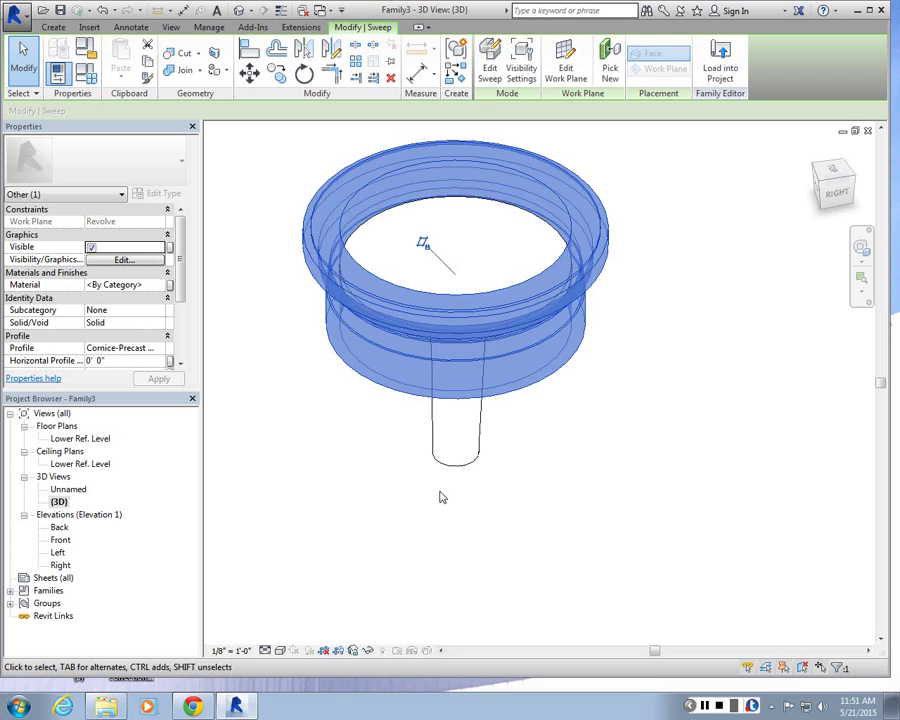
{"action": "middle_click_drag", "start_coordinate": [440, 494], "coordinate": [573, 482], "text": "shift"}
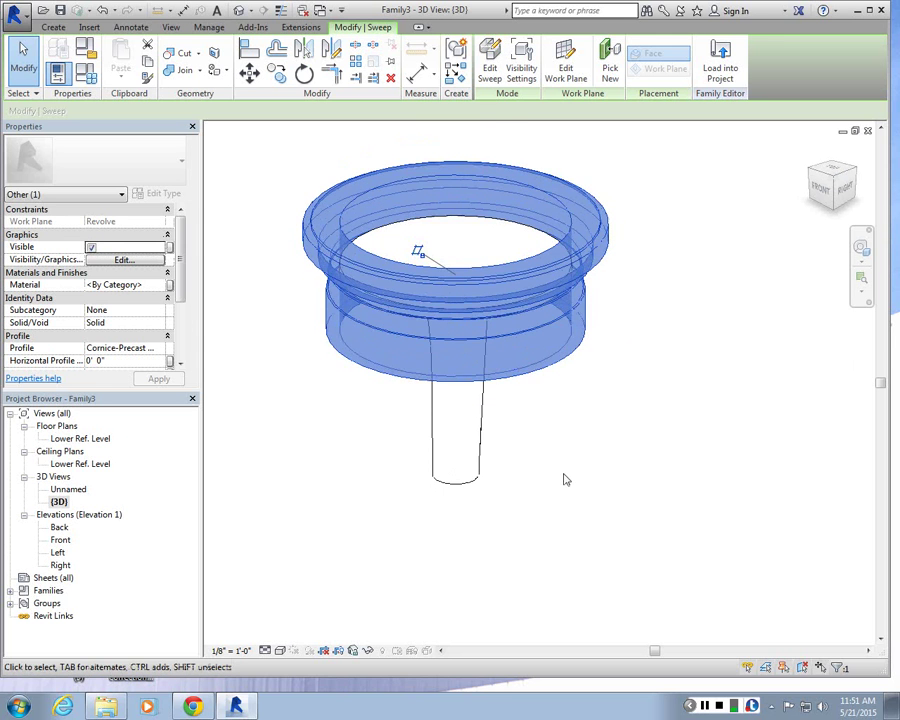
{"action": "scroll", "coordinate": [470, 275], "scroll_direction": "up", "scroll_amount": 2}
{"action": "scroll", "coordinate": [506, 316], "scroll_direction": "down", "scroll_amount": 3}
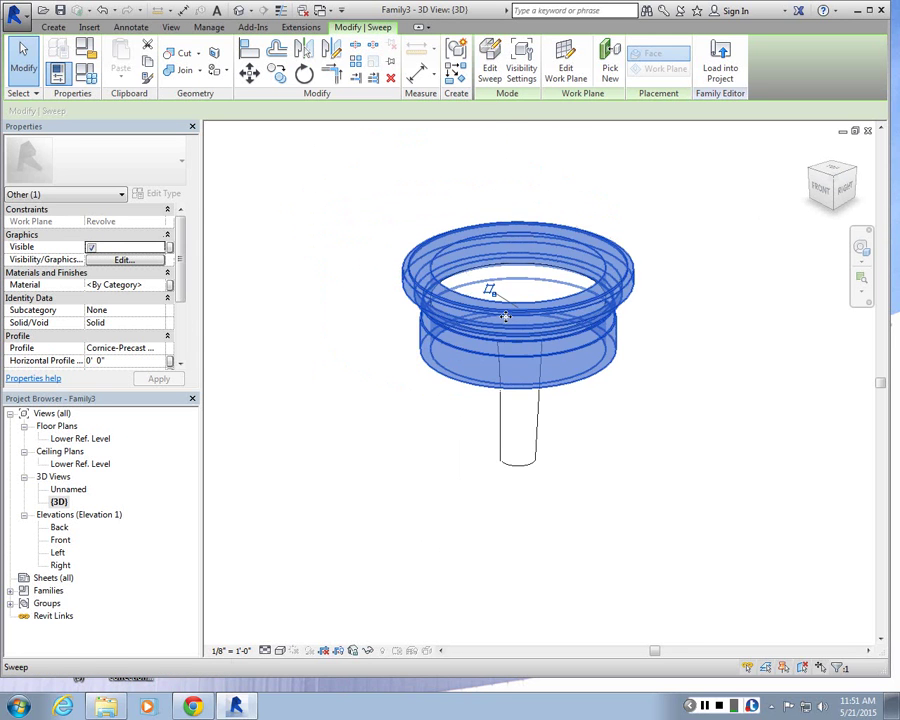
{"action": "scroll", "coordinate": [248, 255], "scroll_direction": "up", "scroll_amount": 1}
{"action": "scroll", "coordinate": [290, 260], "scroll_direction": "down", "scroll_amount": 2}
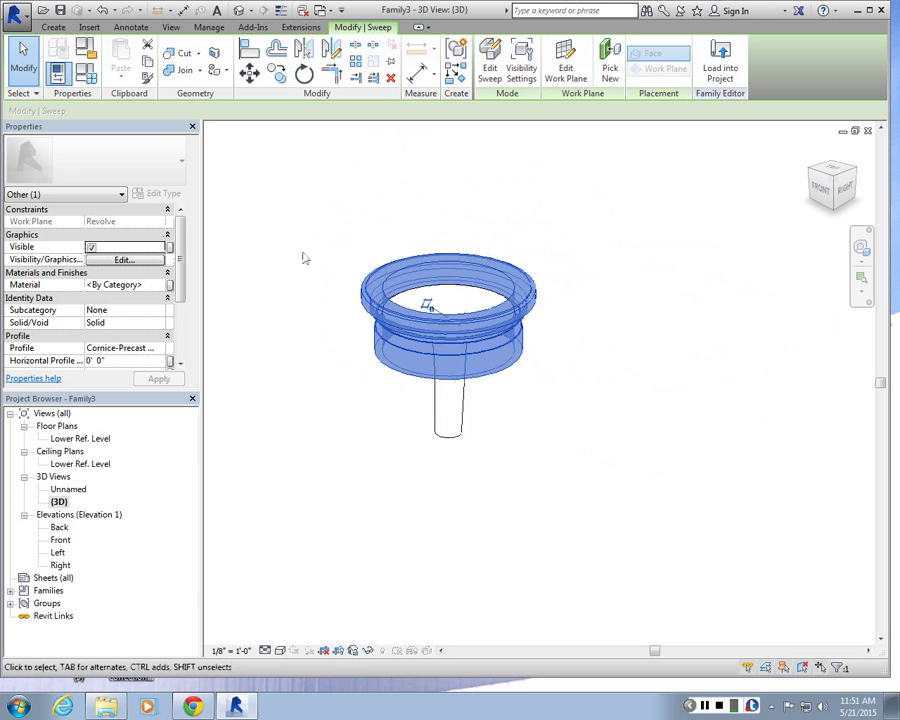
{"action": "scroll", "coordinate": [603, 275], "scroll_direction": "down", "scroll_amount": 1}
{"action": "scroll", "coordinate": [603, 279], "scroll_direction": "up", "scroll_amount": 3}
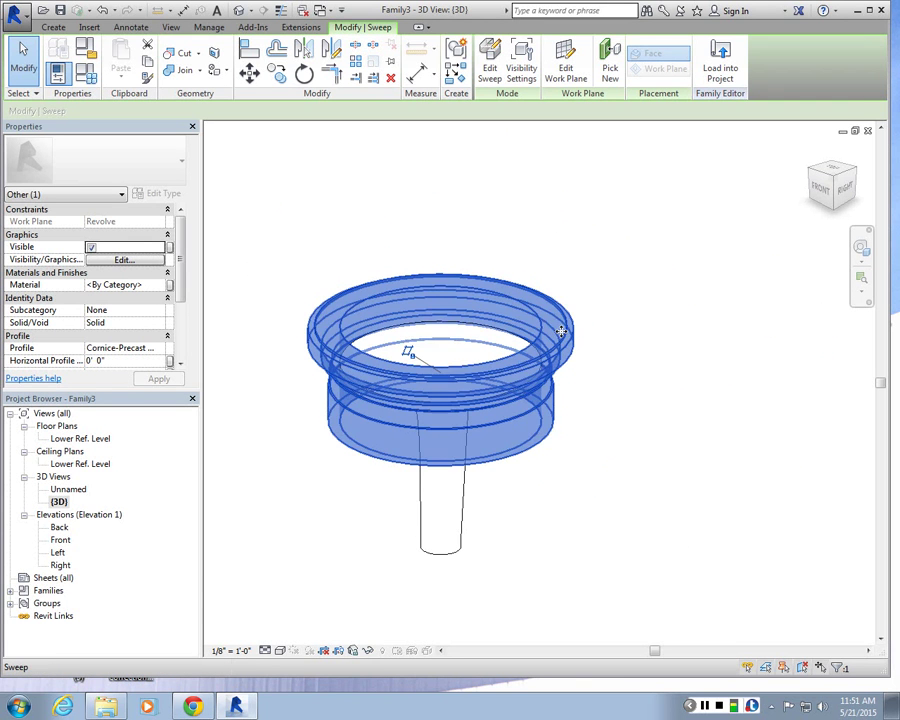
- Delete the cornice sweep from around the column slab
{"action": "left_click", "coordinate": [460, 235]}
{"action": "scroll", "coordinate": [350, 353], "scroll_direction": "up", "scroll_amount": 2}
{"action": "left_click", "coordinate": [350, 350]}
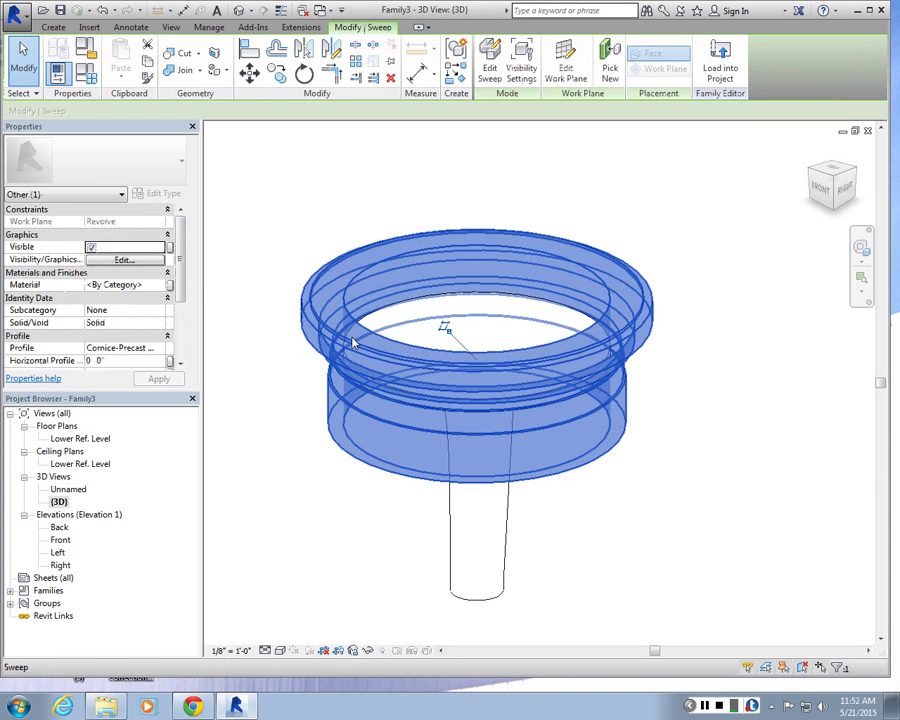
{"action": "key", "text": "Delete"}
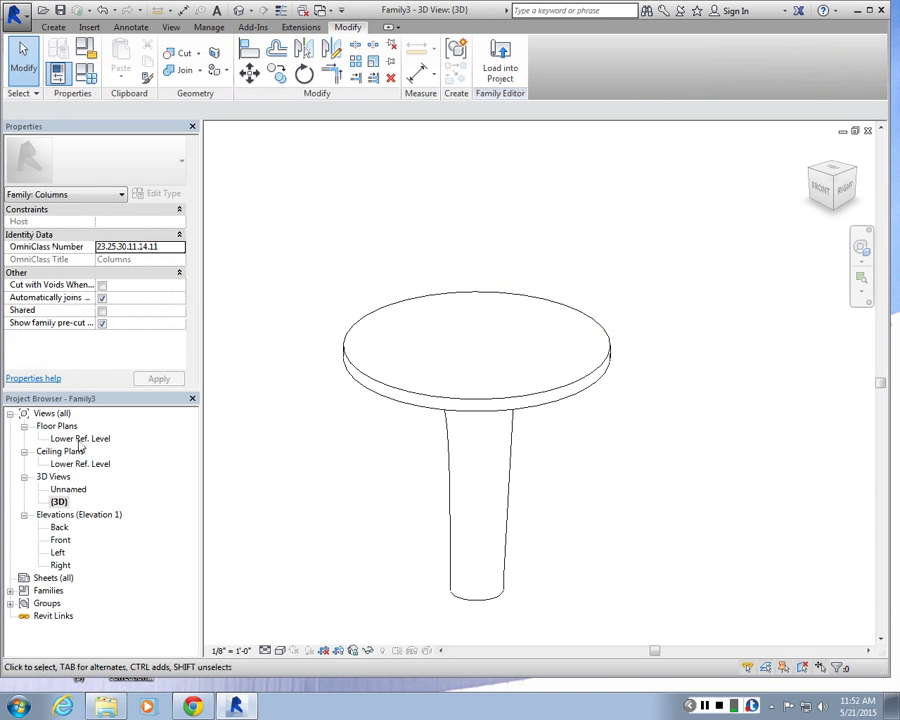
- Start a new sweep with a sketched path and set its work plane to the top face of the revolved slab
{"action": "left_click", "coordinate": [53, 28]}
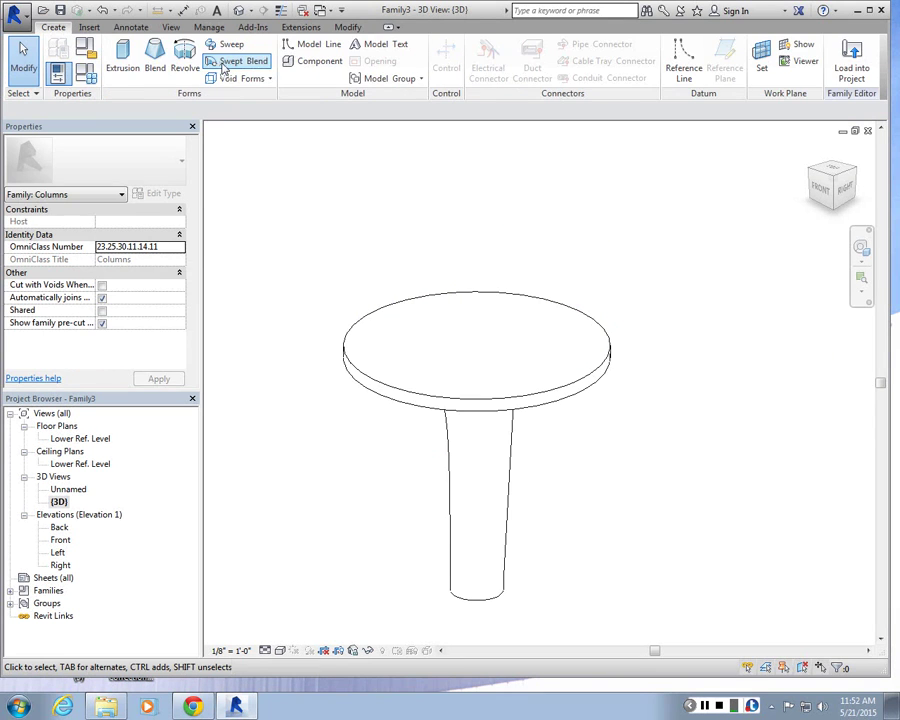
{"action": "left_click", "coordinate": [226, 43]}
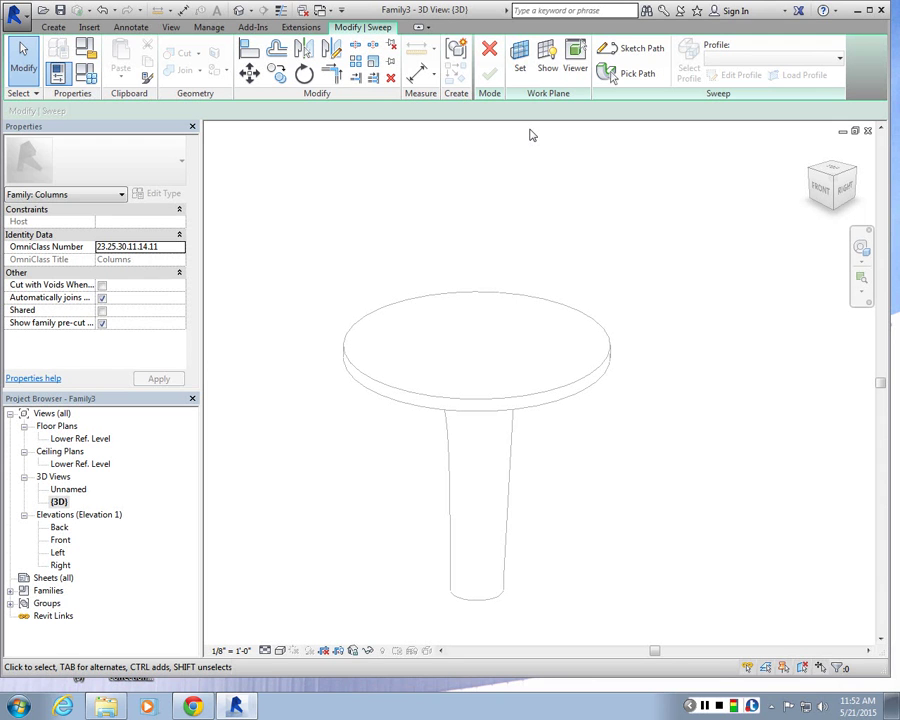
{"action": "left_click", "coordinate": [634, 52]}
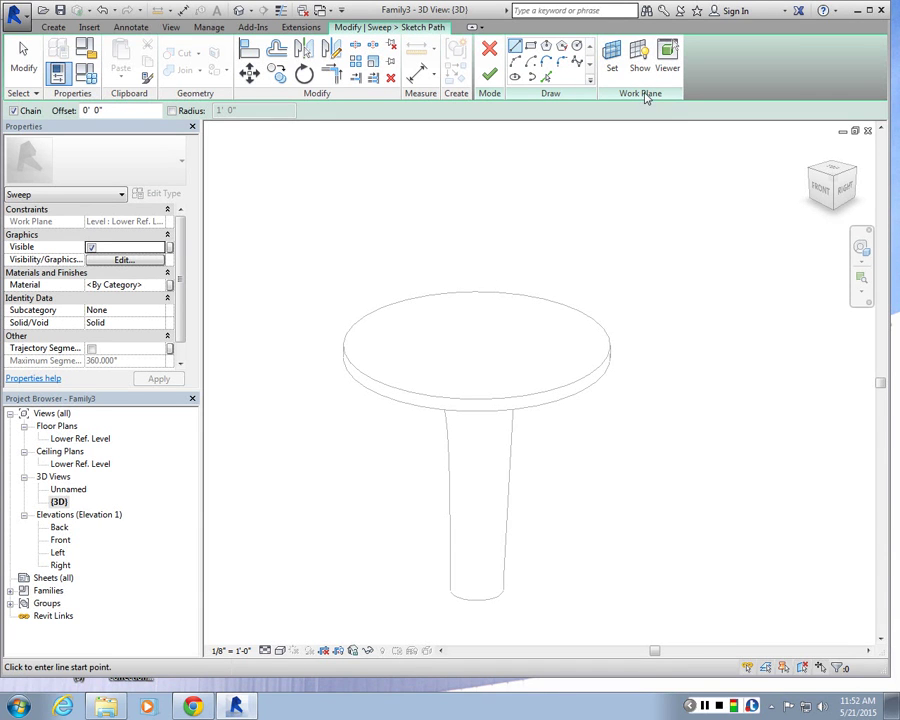
{"action": "left_click", "coordinate": [616, 68]}
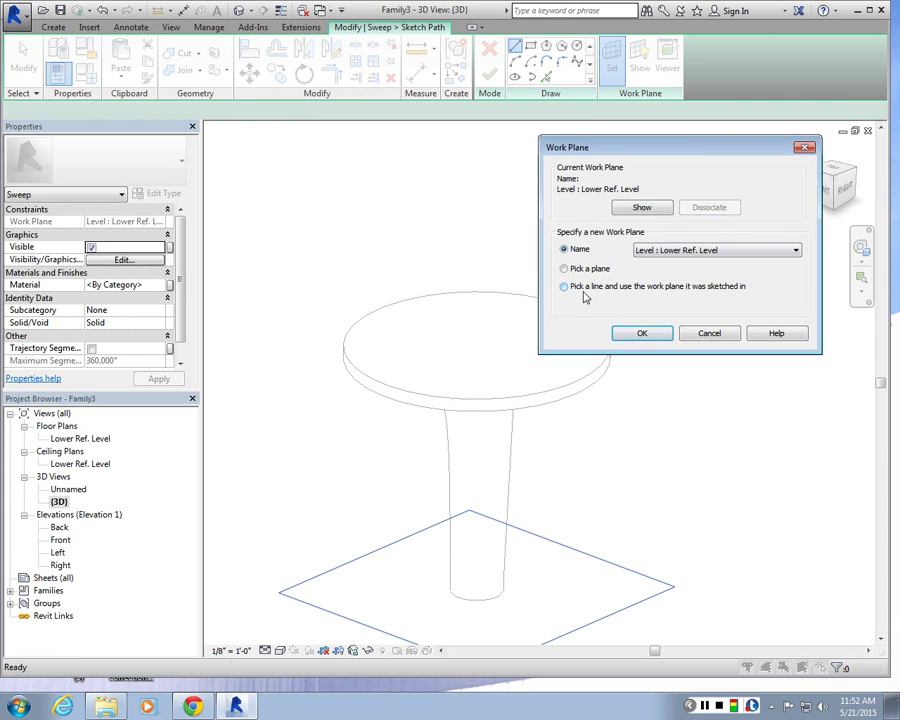
{"action": "left_click_drag", "start_coordinate": [640, 148], "coordinate": [670, 97]}
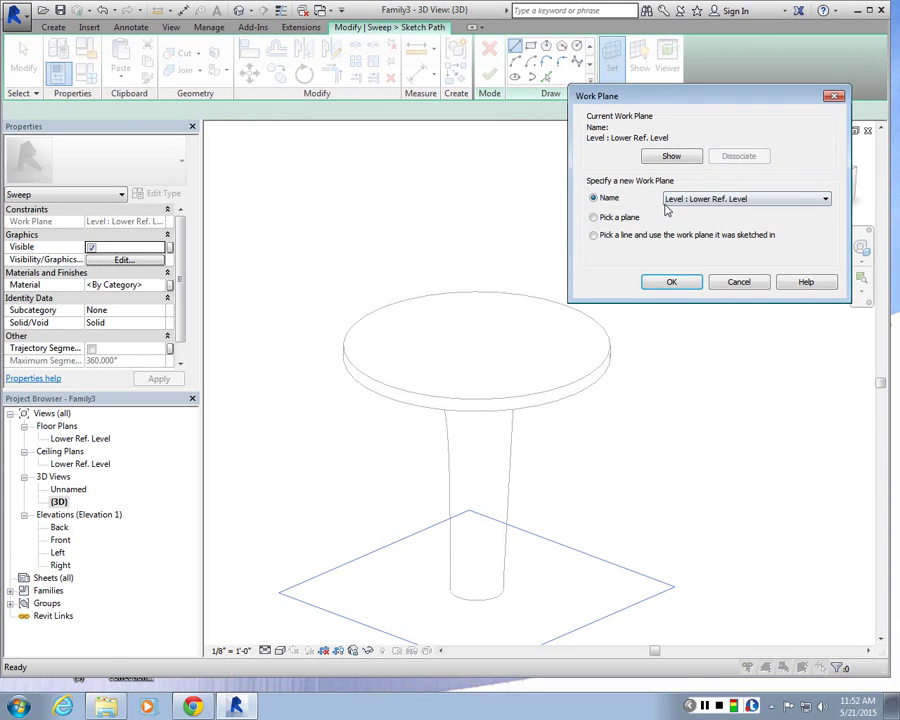
{"action": "left_click", "coordinate": [666, 201]}
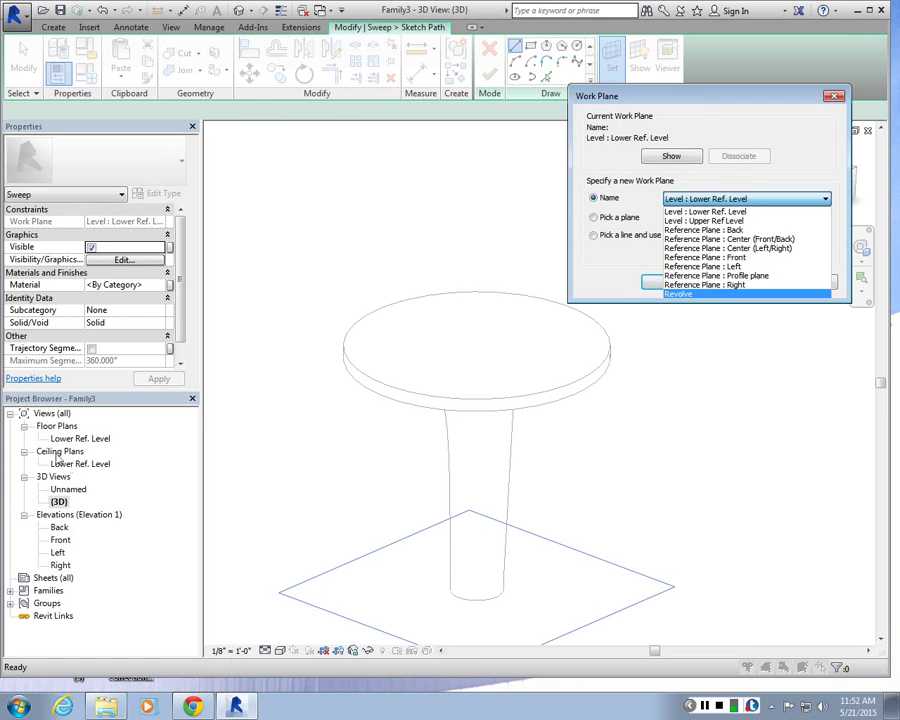
{"action": "left_click", "coordinate": [703, 221]}
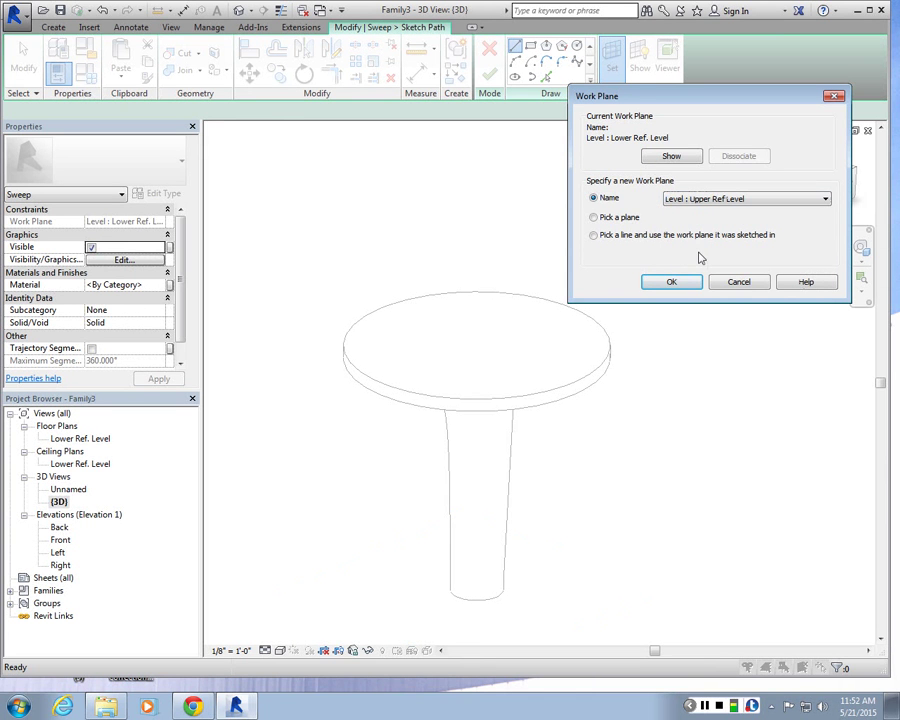
{"action": "left_click", "coordinate": [593, 218]}
{"action": "left_click", "coordinate": [669, 283]}
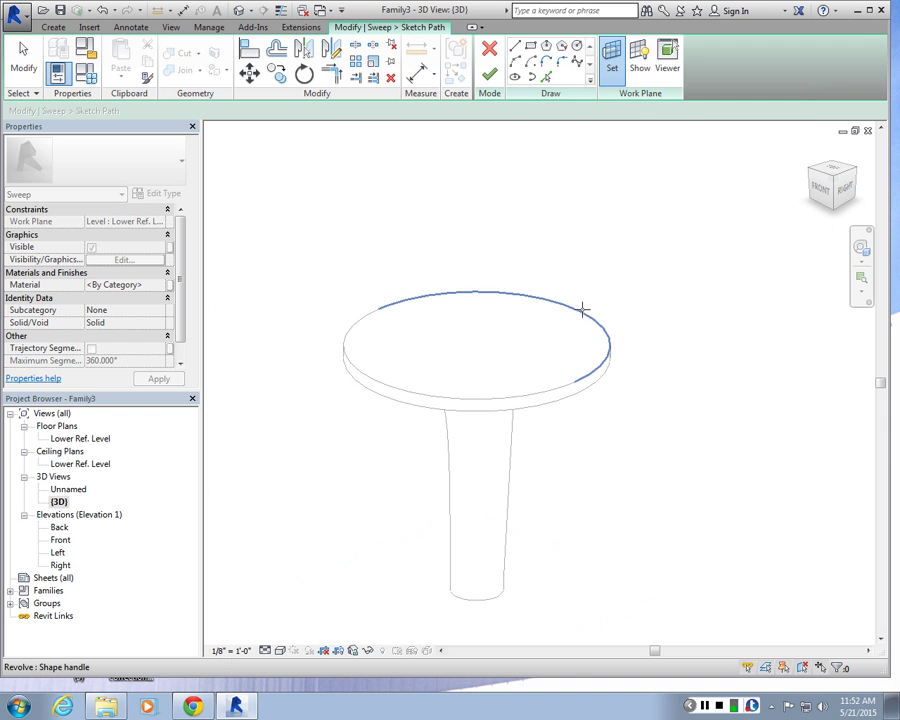
{"action": "left_click", "coordinate": [399, 301]}
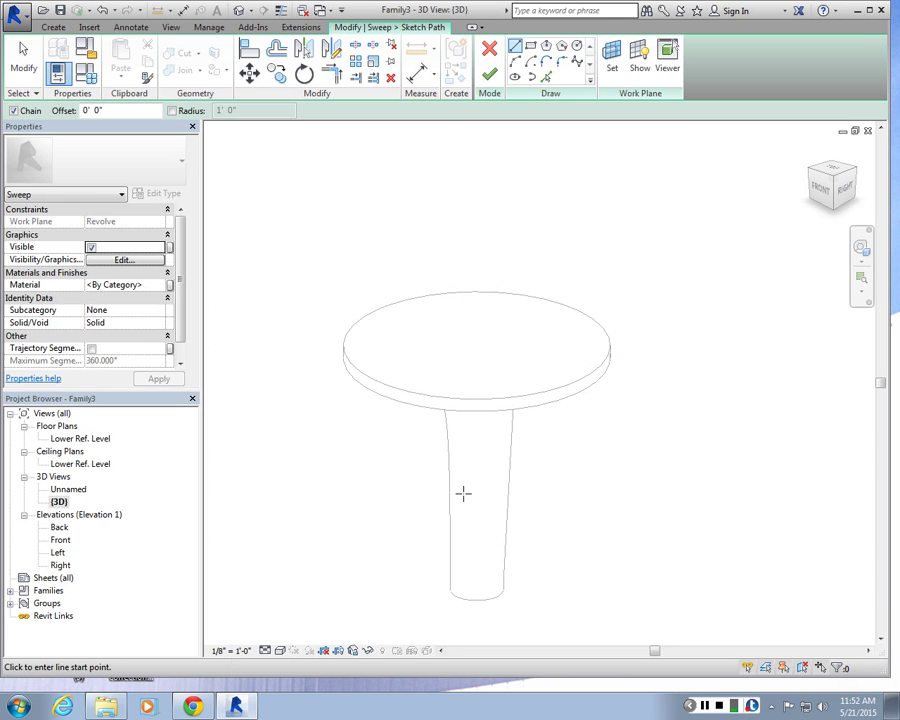
- Sketch a 5' radius circular path around the slab edge in the Lower Ref. Level ceiling plan and accept the path
{"action": "left_click", "coordinate": [80, 438]}
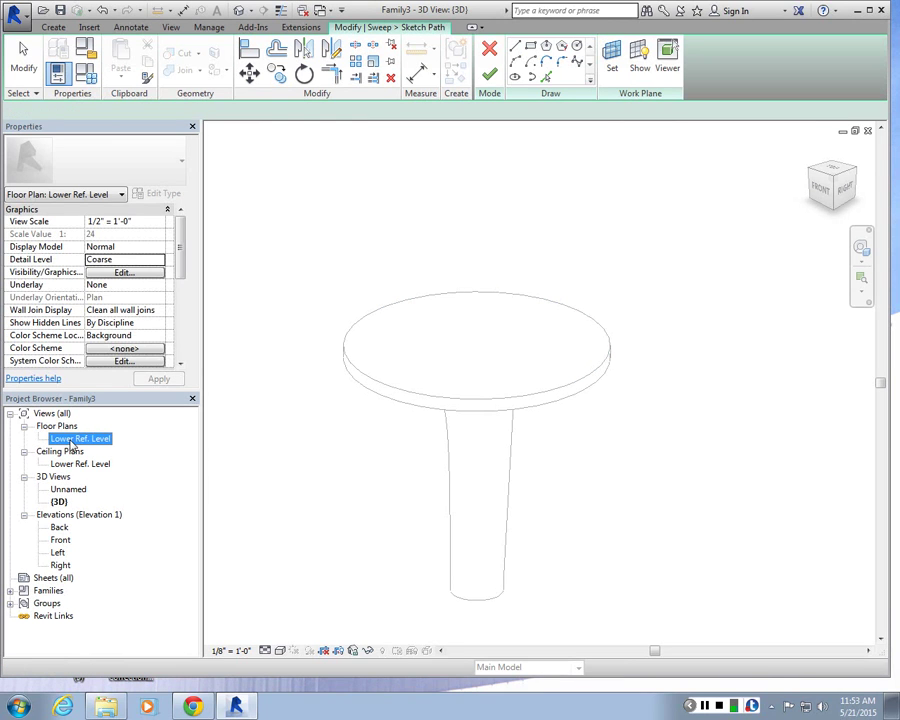
{"action": "double_click", "coordinate": [82, 464]}
{"action": "scroll", "coordinate": [360, 447], "scroll_direction": "up", "scroll_amount": 4}
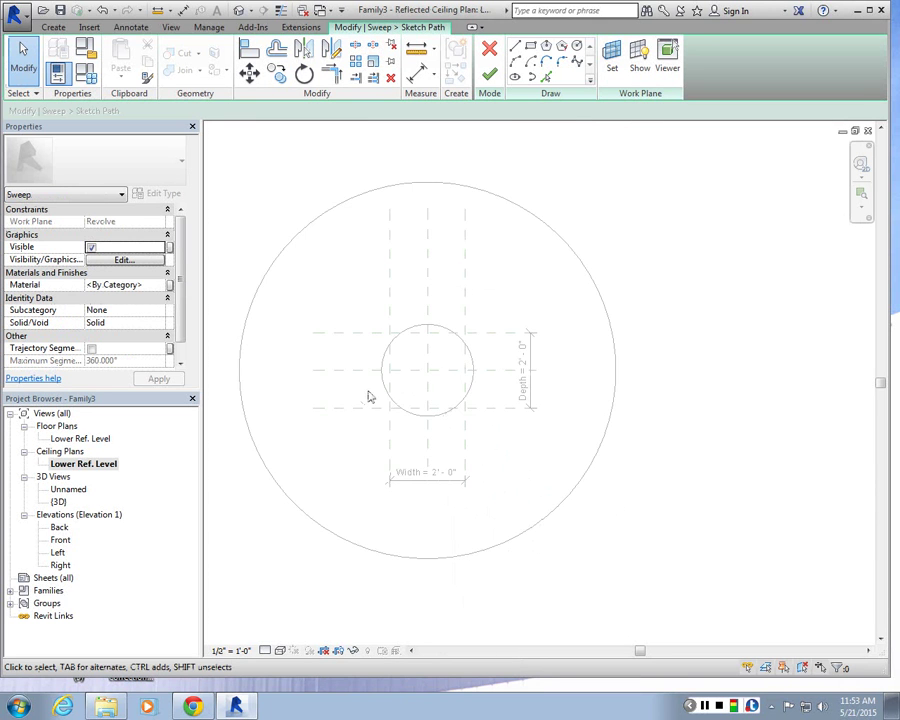
{"action": "scroll", "coordinate": [366, 394], "scroll_direction": "down", "scroll_amount": 4}
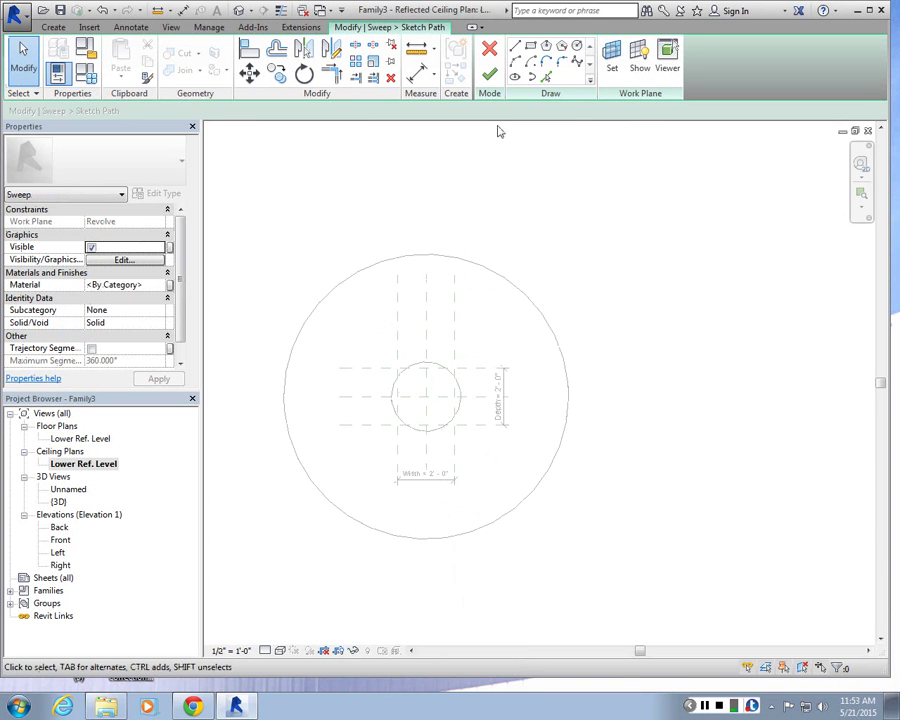
{"action": "left_click", "coordinate": [577, 46]}
{"action": "left_click", "coordinate": [426, 396]}
{"action": "left_click", "coordinate": [568, 396]}
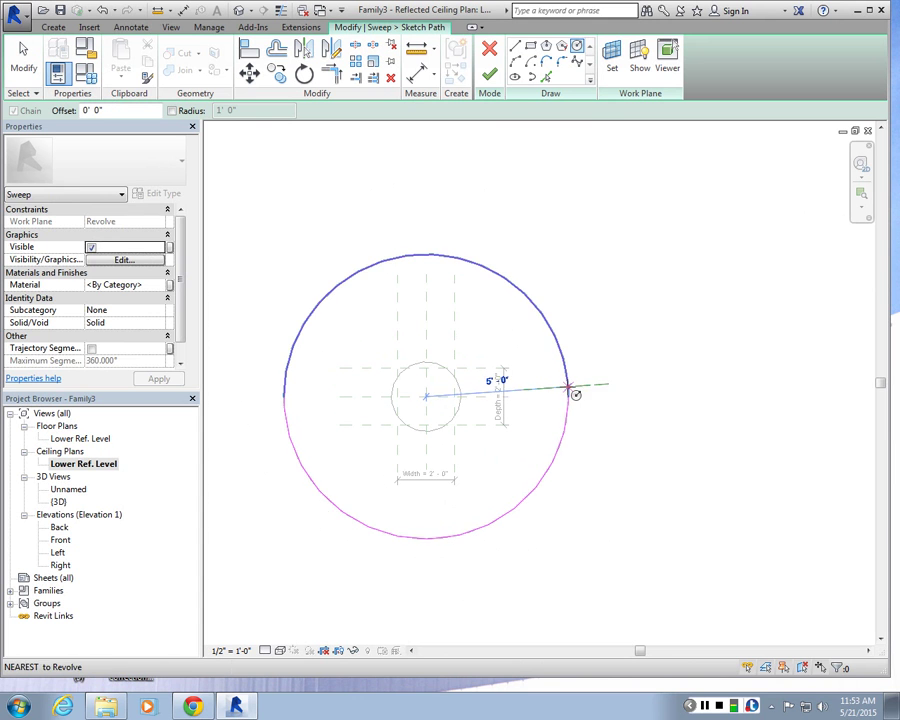
{"action": "left_click", "coordinate": [570, 398]}
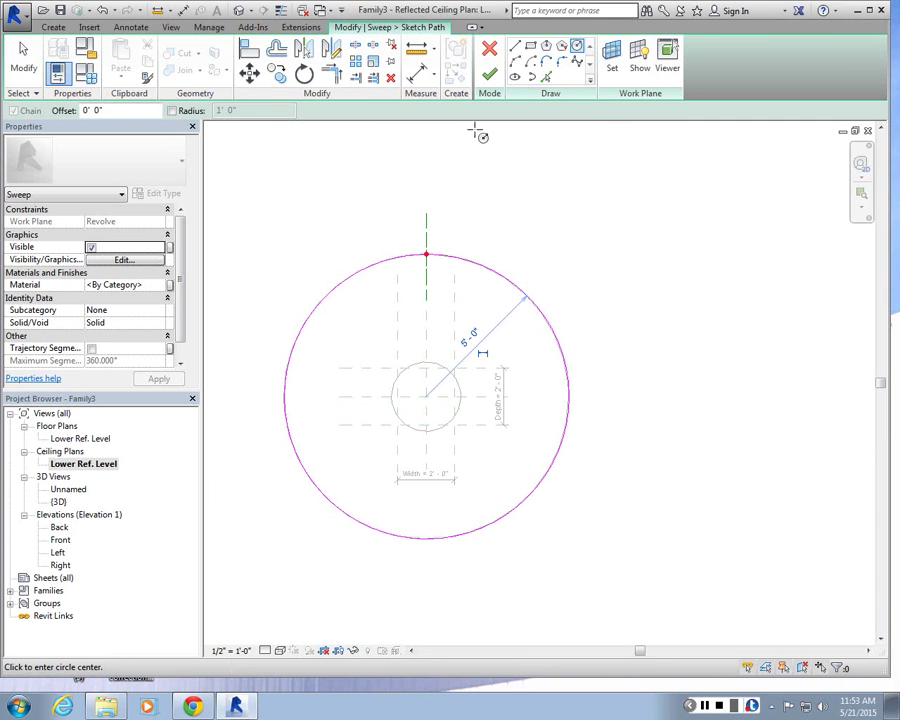
{"action": "left_click", "coordinate": [489, 75]}
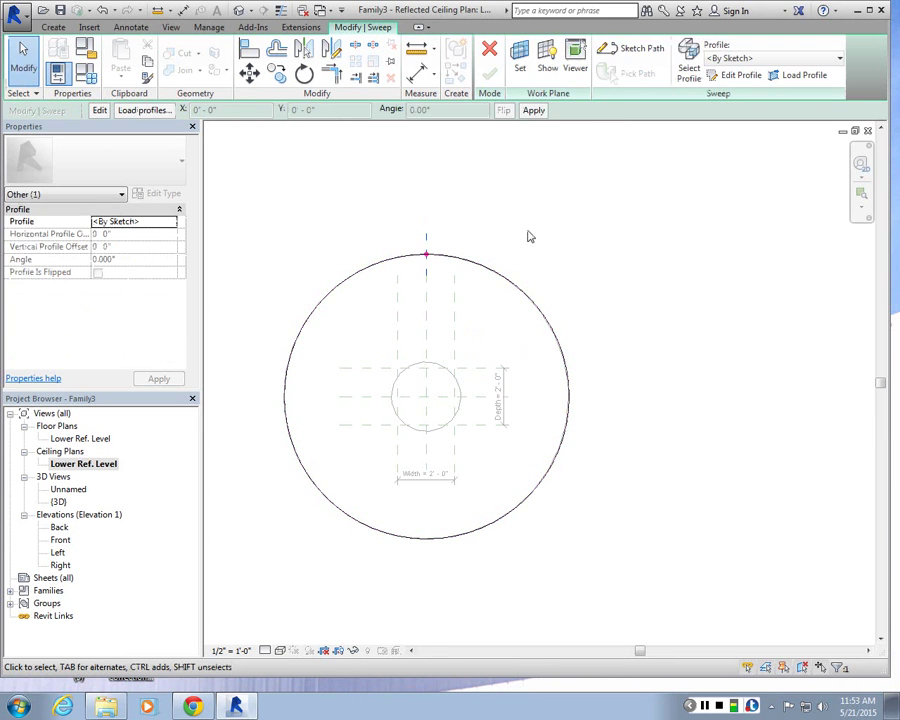
- Select the sweep's profile in the 3D view, start sketching it, and open the Left elevation
{"action": "double_click", "coordinate": [58, 501]}
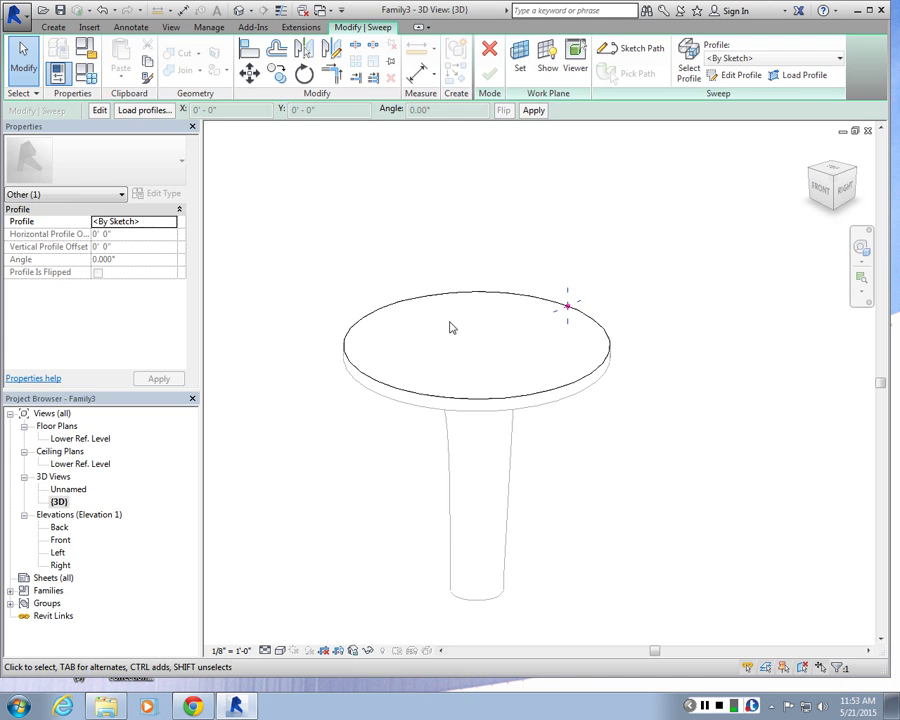
{"action": "left_click", "coordinate": [512, 300]}
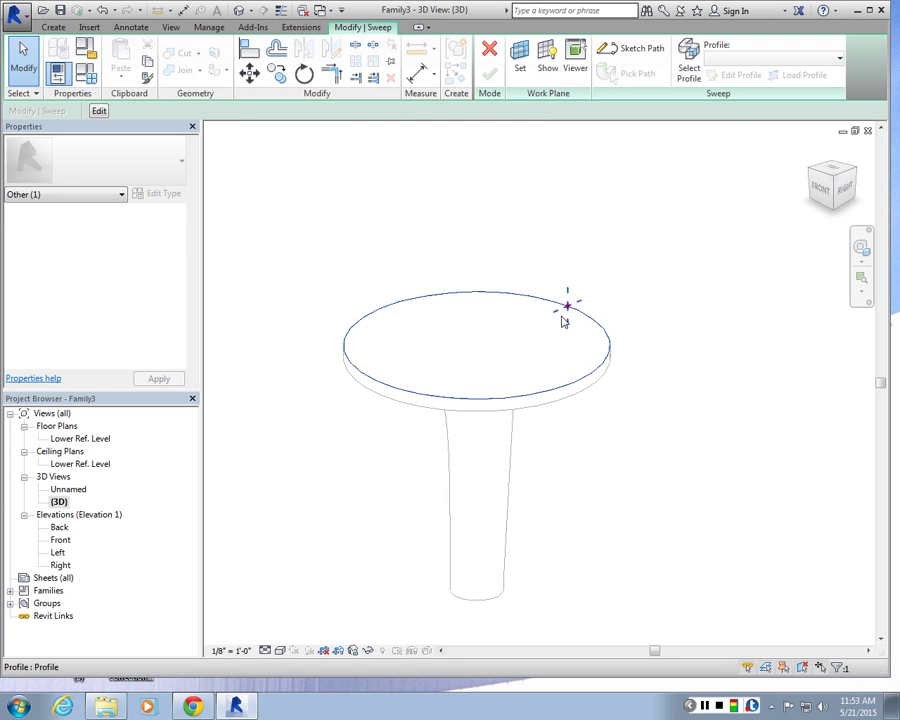
{"action": "left_click", "coordinate": [689, 72]}
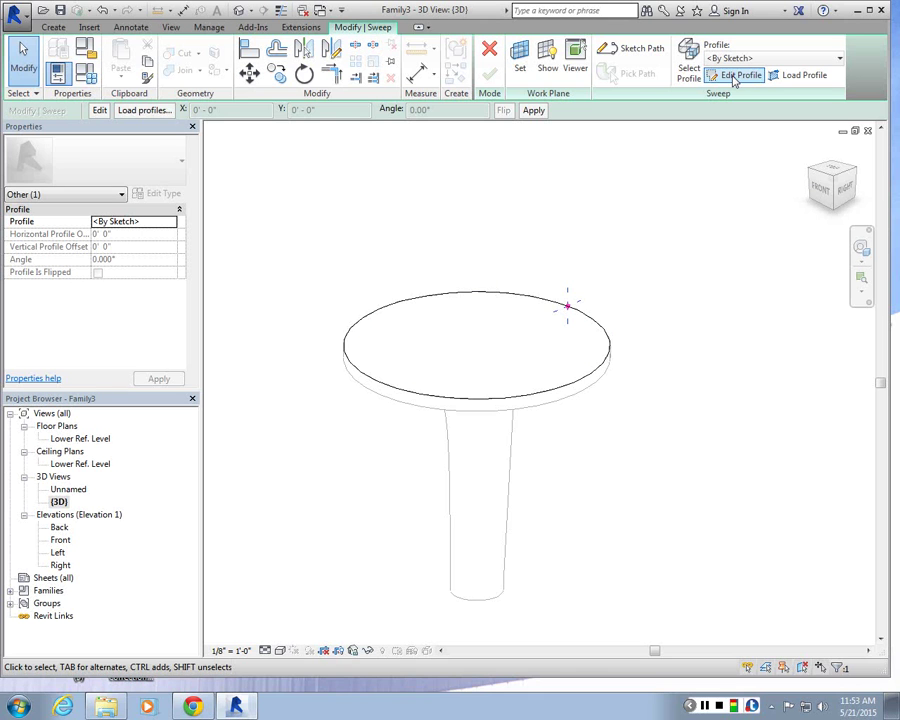
{"action": "left_click", "coordinate": [737, 78]}
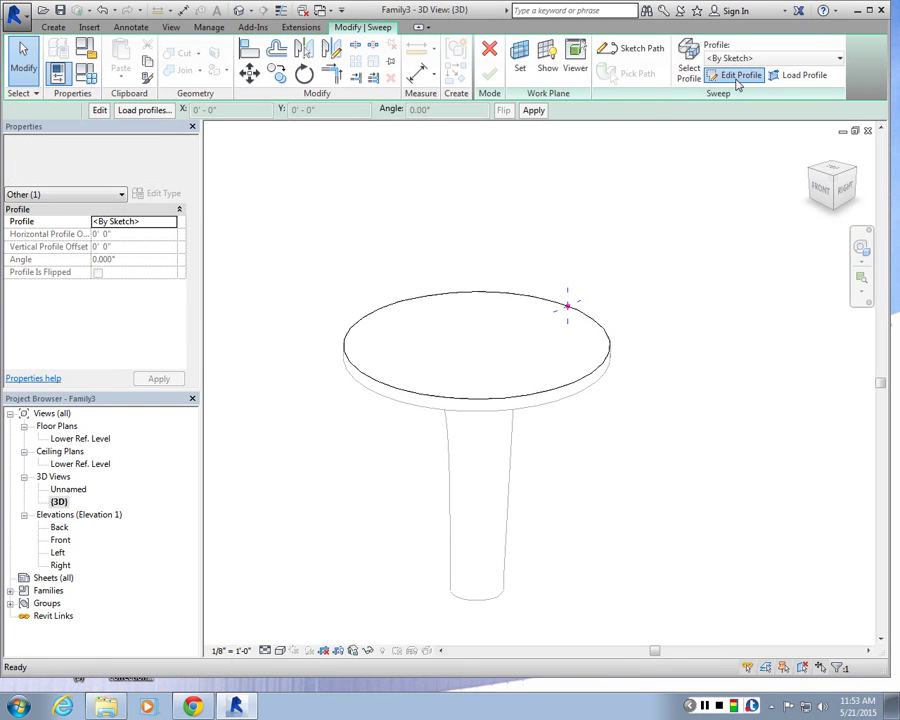
{"action": "scroll", "coordinate": [555, 320], "scroll_direction": "up", "scroll_amount": 3}
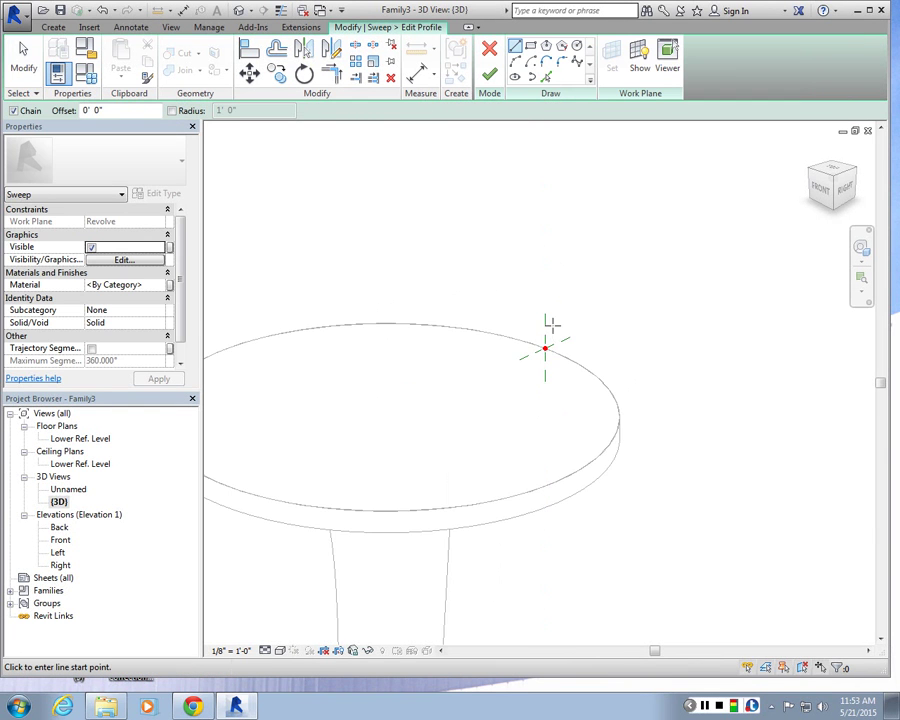
{"action": "scroll", "coordinate": [552, 325], "scroll_direction": "up", "scroll_amount": 2}
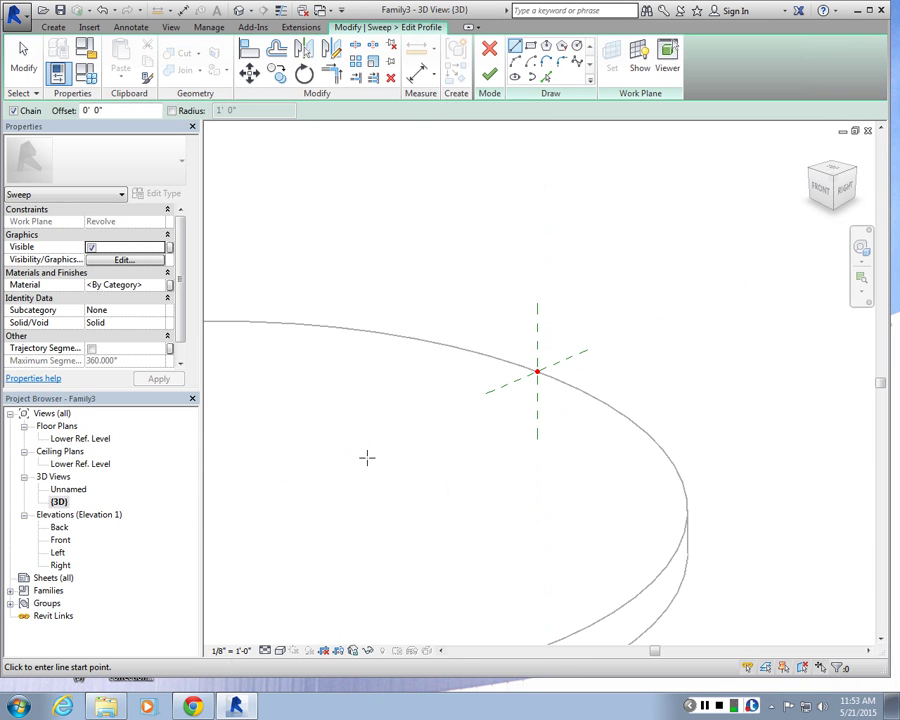
{"action": "left_click", "coordinate": [56, 553]}
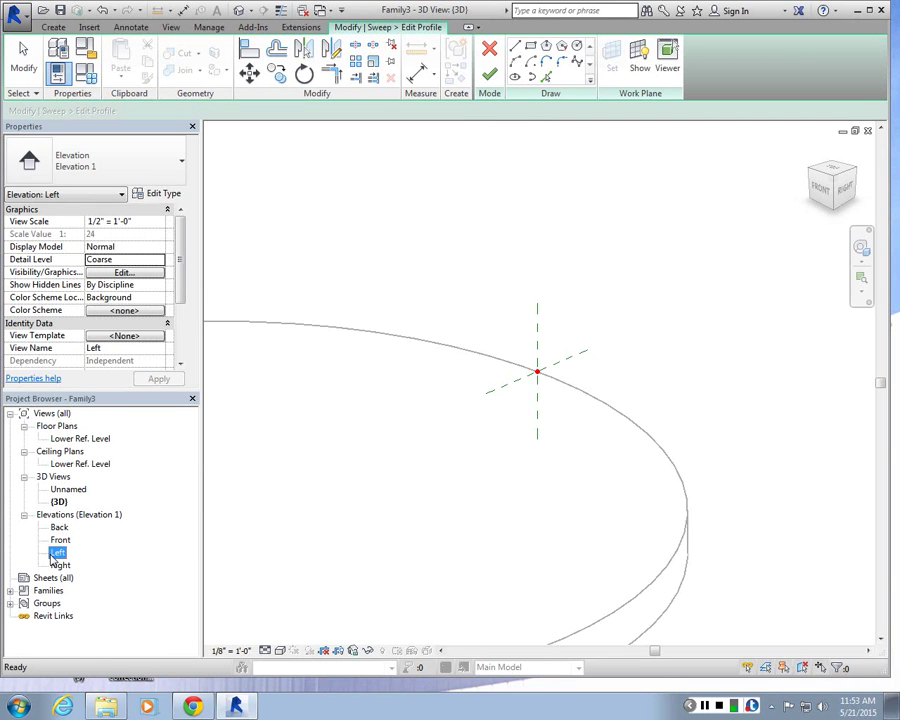
{"action": "double_click", "coordinate": [52, 557]}
- Sketch the profile's top edge, stepped and angled outer outline about 6" tall, and bottom edge beside the slab, using chained lines
{"action": "scroll", "coordinate": [464, 475], "scroll_direction": "down", "scroll_amount": 2}
{"action": "scroll", "coordinate": [403, 272], "scroll_direction": "up", "scroll_amount": 2}
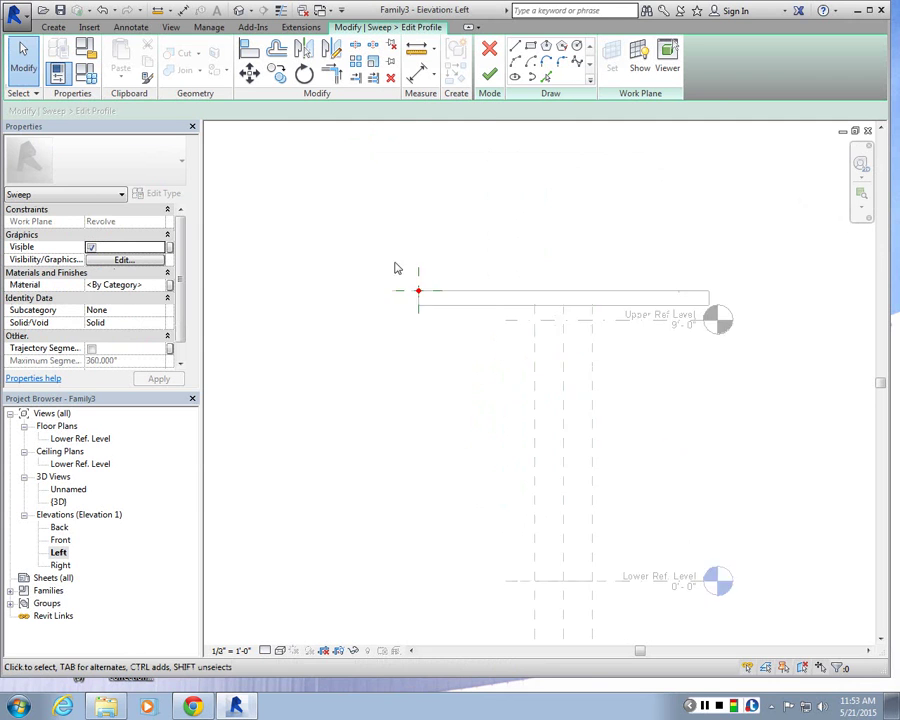
{"action": "scroll", "coordinate": [396, 268], "scroll_direction": "up", "scroll_amount": 2}
{"action": "left_click", "coordinate": [515, 48]}
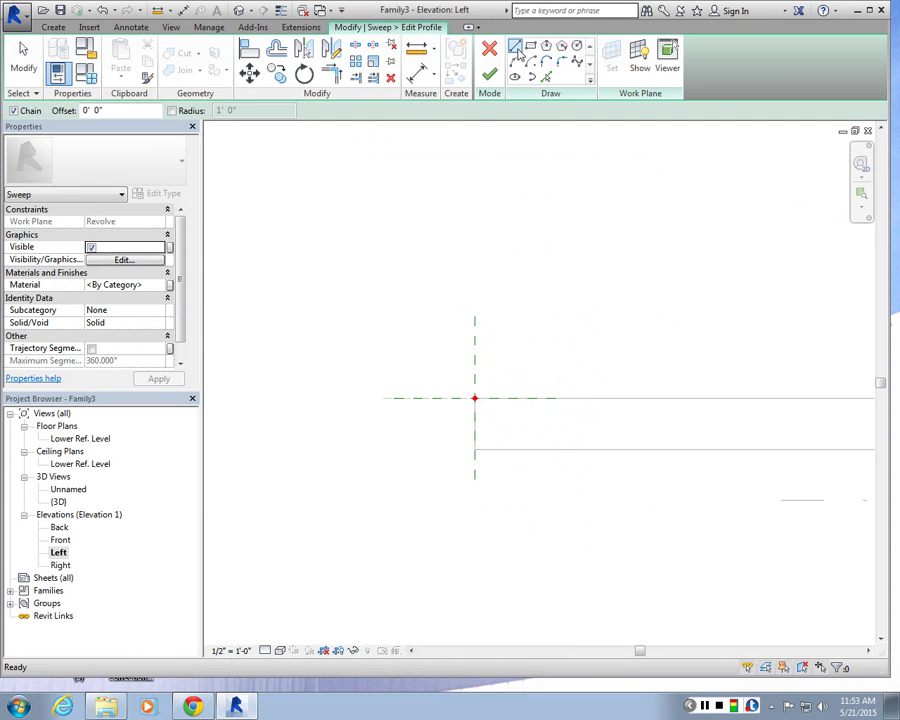
{"action": "scroll", "coordinate": [435, 446], "scroll_direction": "up", "scroll_amount": 1}
{"action": "scroll", "coordinate": [466, 372], "scroll_direction": "up", "scroll_amount": 4}
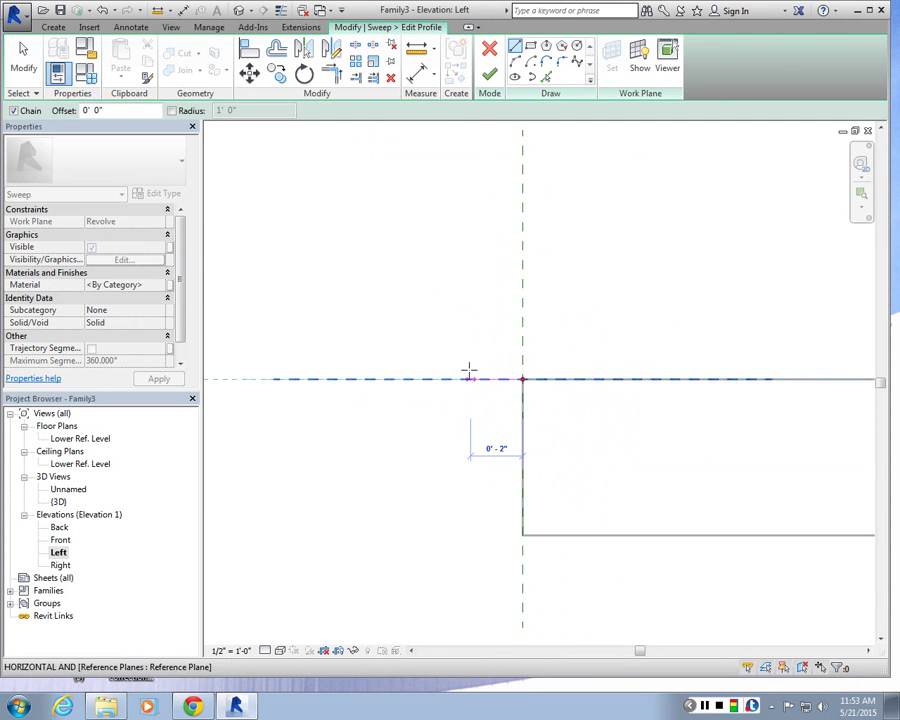
{"action": "left_click", "coordinate": [443, 382]}
{"action": "left_click", "coordinate": [443, 430]}
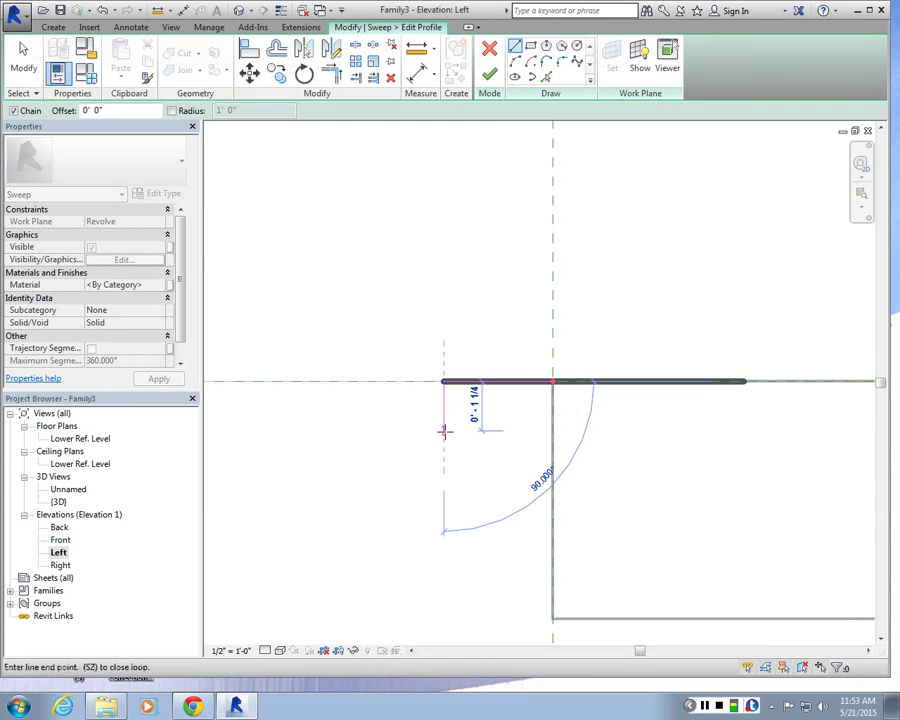
{"action": "left_click", "coordinate": [484, 460]}
{"action": "left_click", "coordinate": [484, 490]}
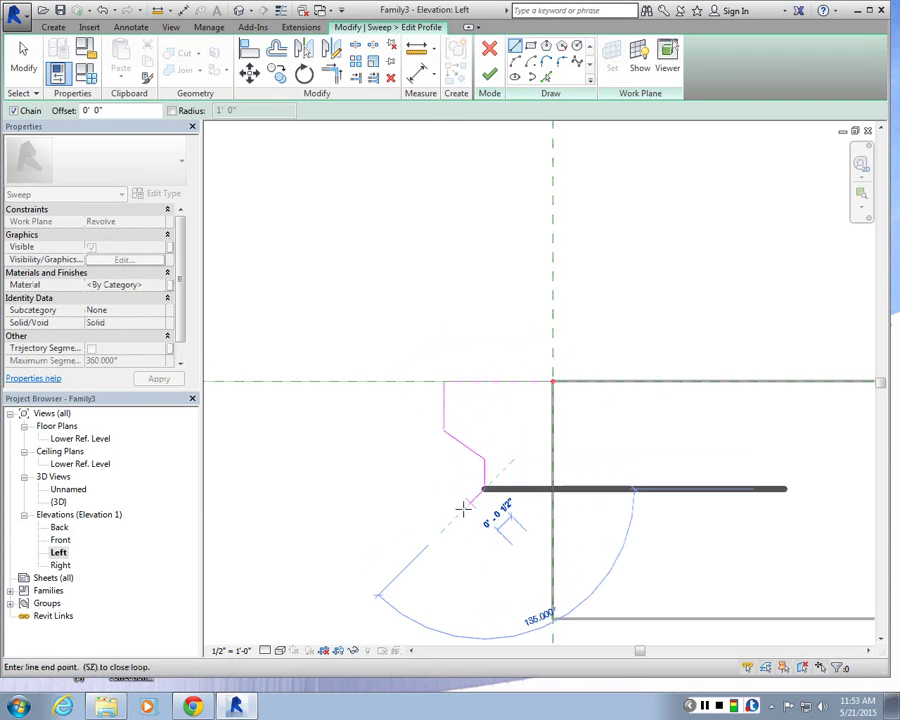
{"action": "left_click", "coordinate": [462, 510]}
{"action": "left_click", "coordinate": [461, 566]}
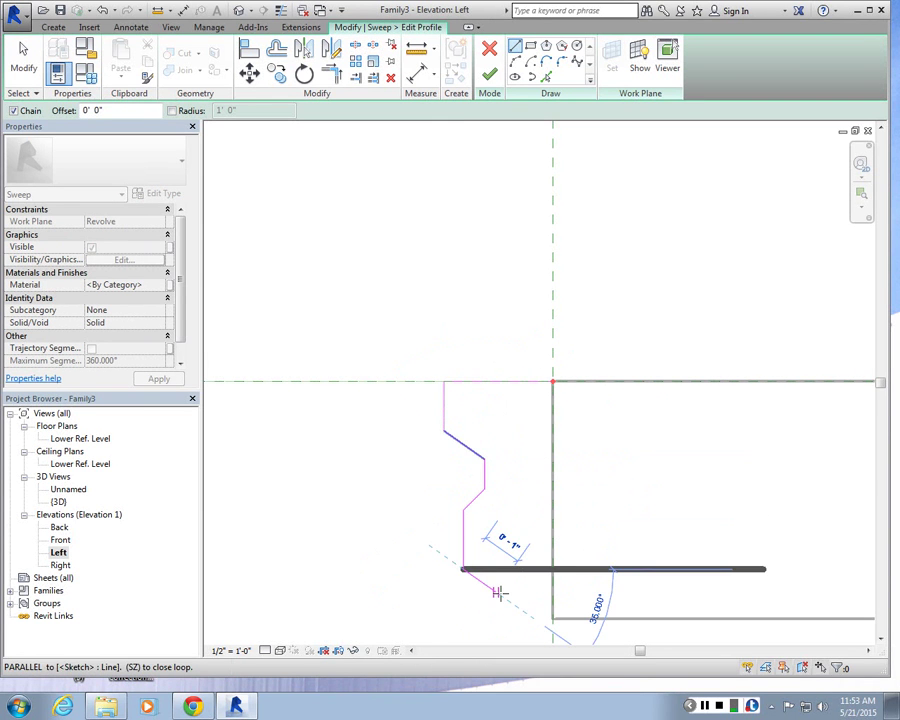
{"action": "left_click", "coordinate": [508, 590]}
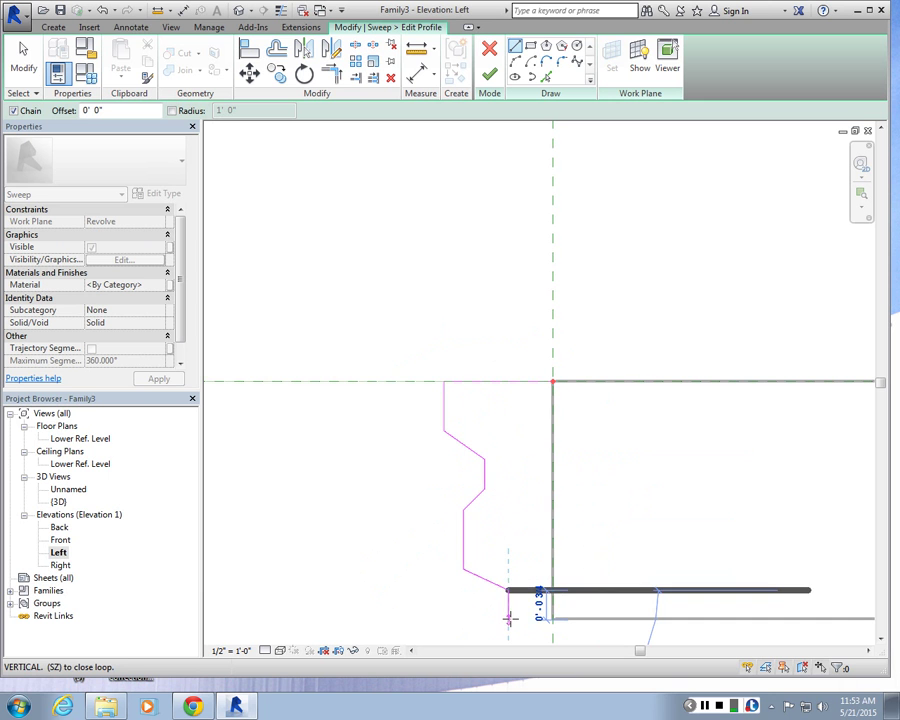
{"action": "left_click", "coordinate": [509, 618]}
{"action": "left_click", "coordinate": [549, 618]}
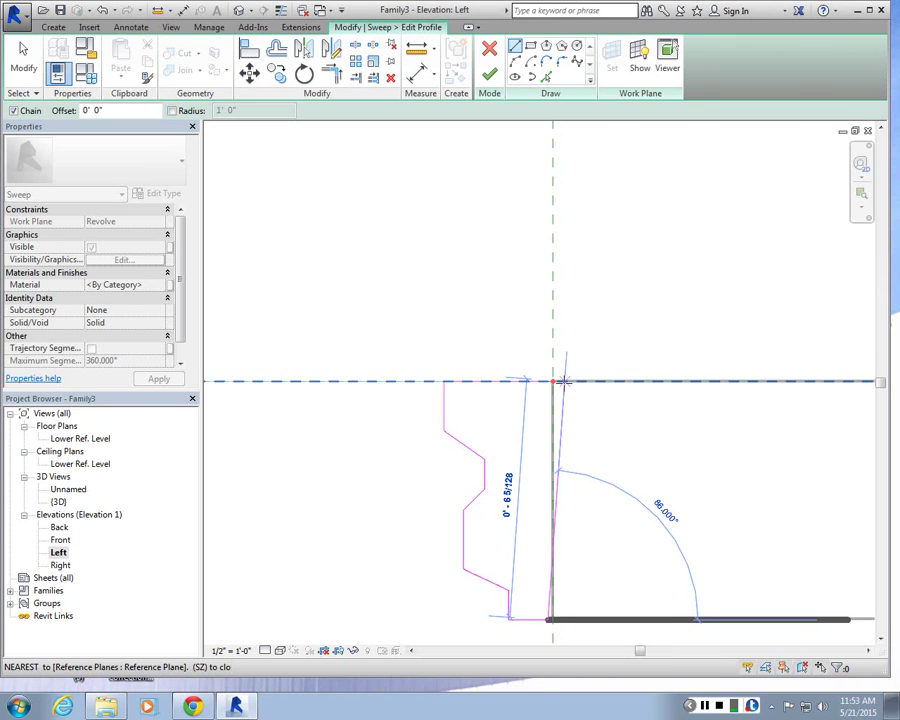
- Close the profile with a vertical line along the slab's edge and extend its bottom line to the slab's lower corner
{"action": "left_click", "coordinate": [551, 382]}
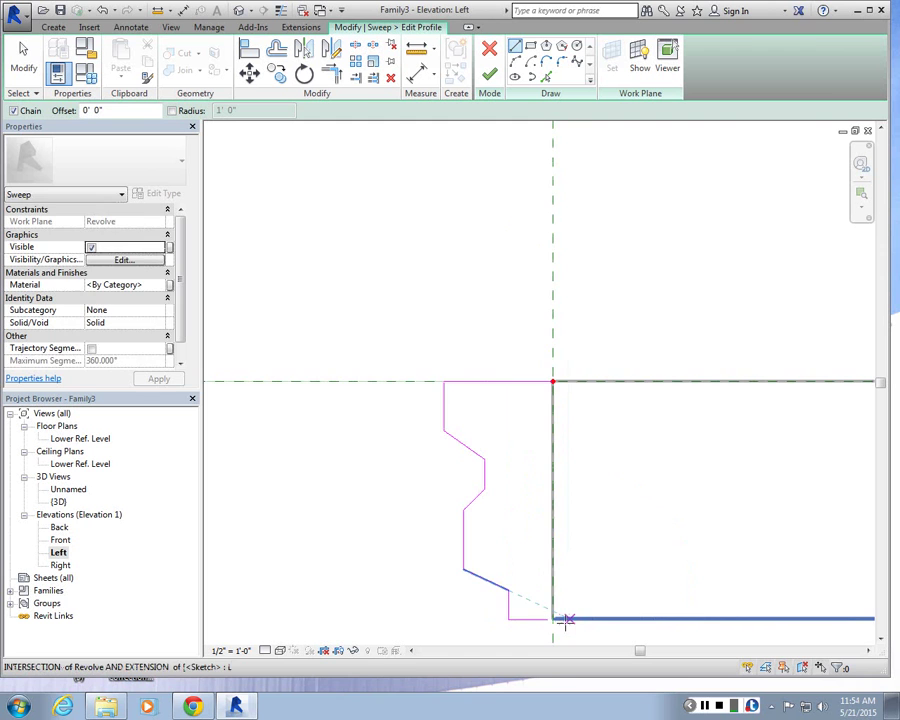
{"action": "left_click", "coordinate": [553, 383]}
{"action": "scroll", "coordinate": [549, 420], "scroll_direction": "down", "scroll_amount": 2}
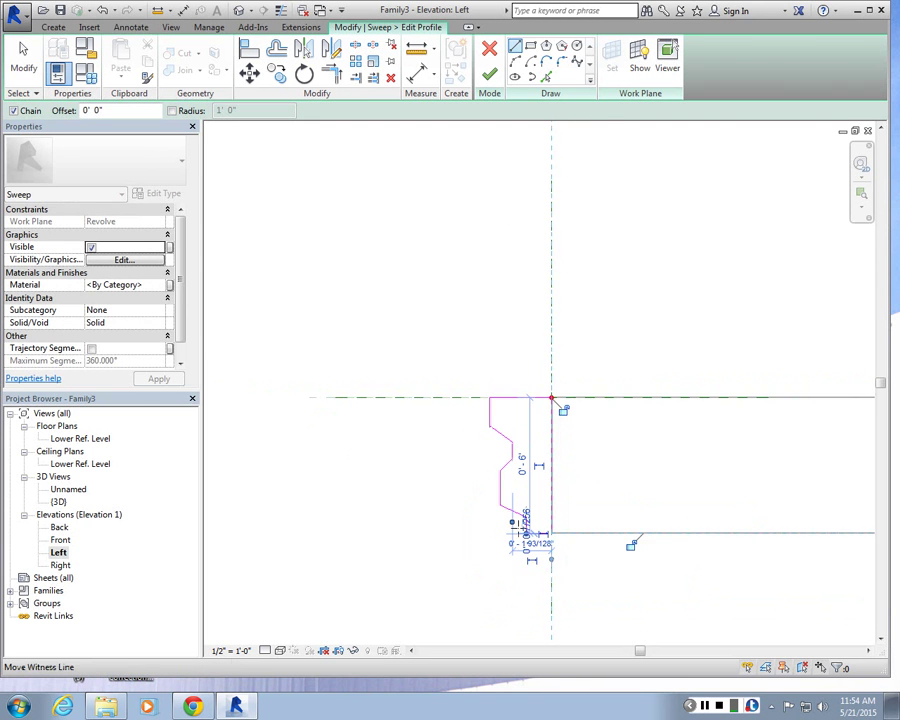
{"action": "scroll", "coordinate": [524, 532], "scroll_direction": "up", "scroll_amount": 4}
{"action": "key", "text": "Escape"}
{"action": "left_click", "coordinate": [603, 537]}
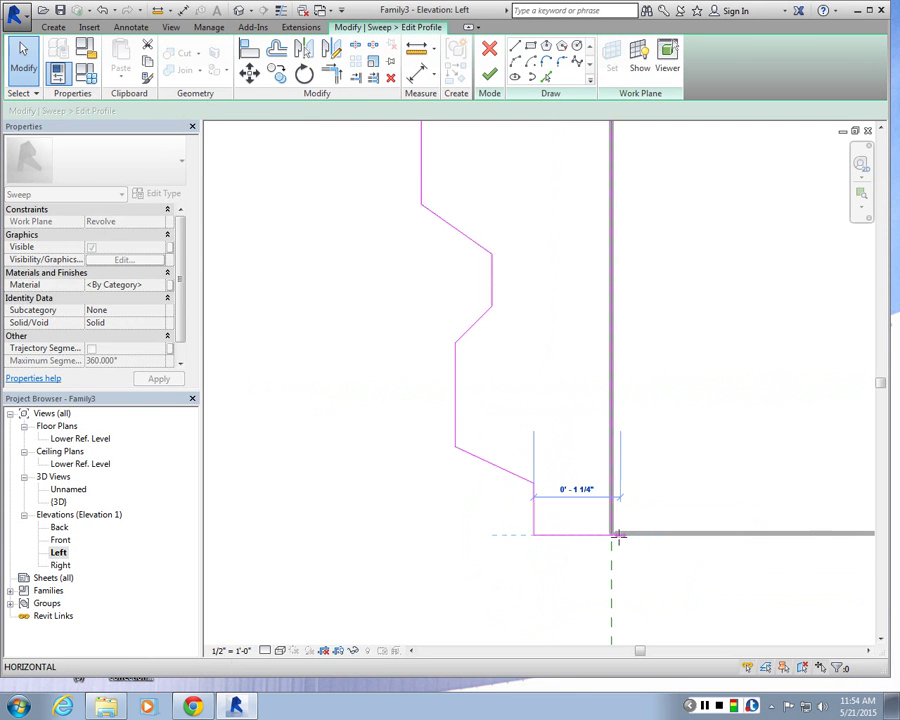
{"action": "scroll", "coordinate": [502, 564], "scroll_direction": "down", "scroll_amount": 3}
{"action": "left_click", "coordinate": [502, 566]}
{"action": "scroll", "coordinate": [538, 448], "scroll_direction": "up", "scroll_amount": 2}
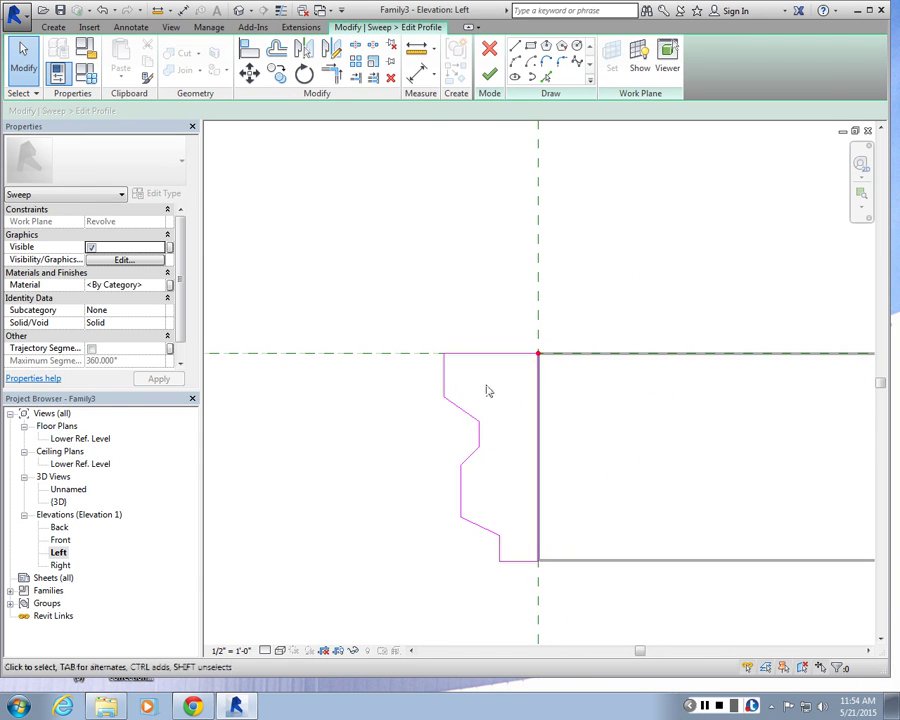
{"action": "scroll", "coordinate": [487, 391], "scroll_direction": "down", "scroll_amount": 4}
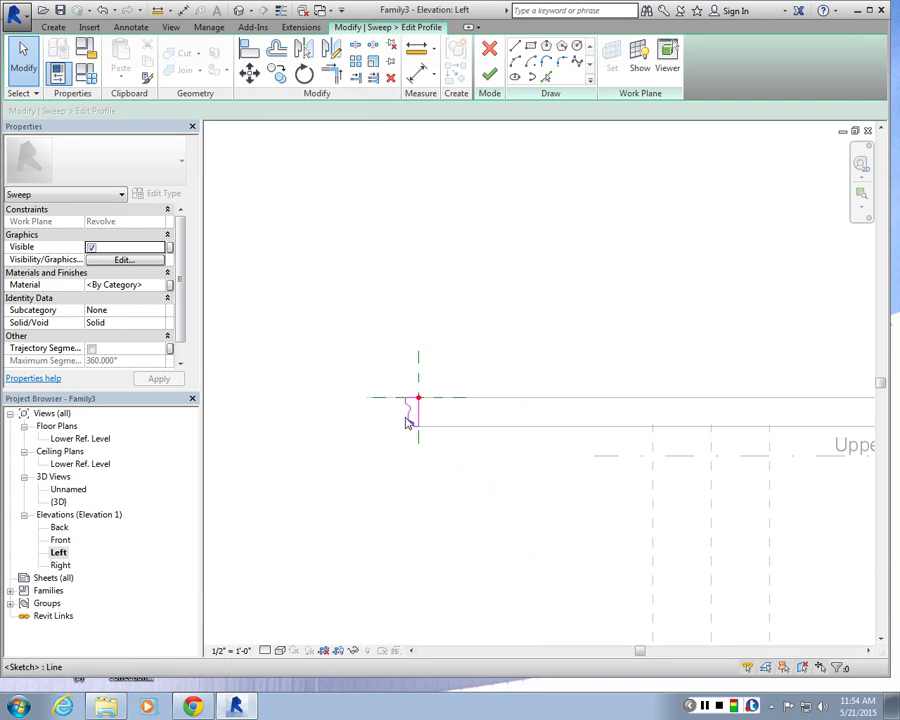
- Accept the sketched profile, finish the molding sweep, and view it around the slab edge in the 3D view from below
{"action": "left_click", "coordinate": [487, 88]}
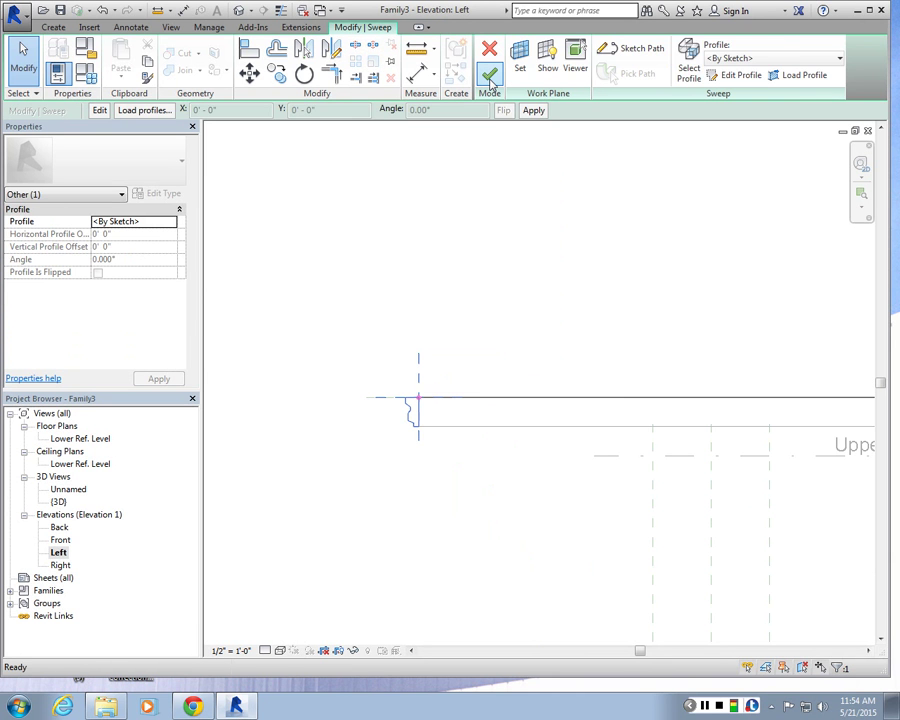
{"action": "left_click", "coordinate": [490, 80]}
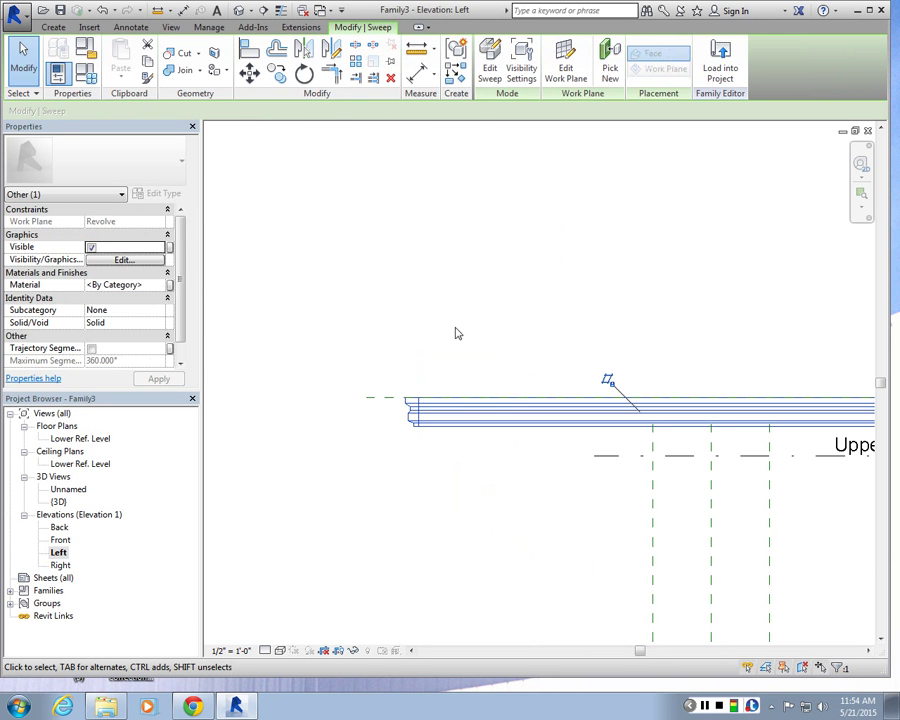
{"action": "left_click", "coordinate": [238, 10]}
{"action": "scroll", "coordinate": [628, 304], "scroll_direction": "down", "scroll_amount": 5}
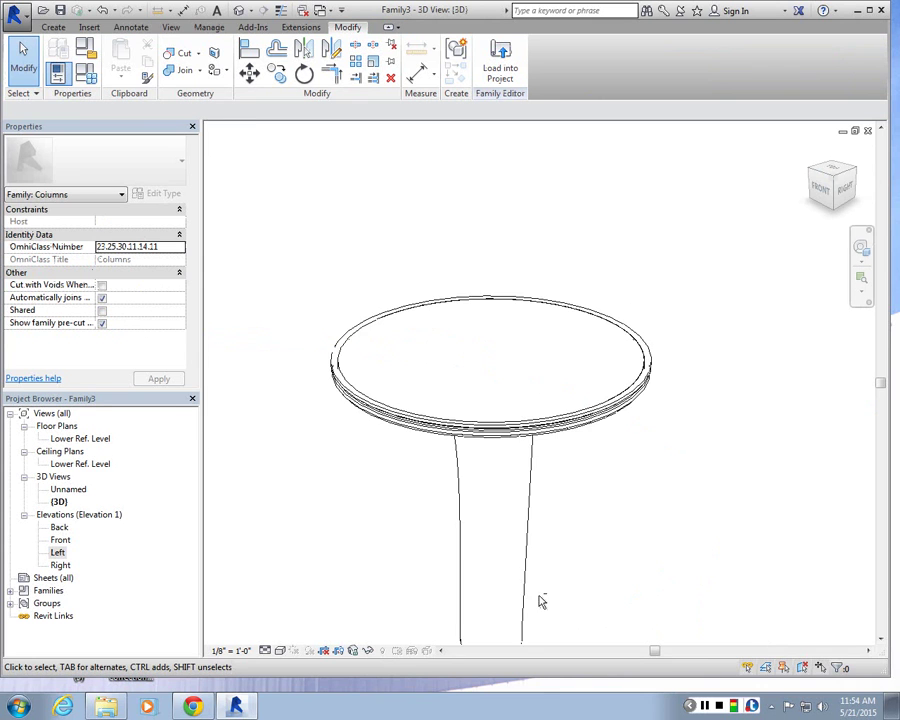
{"action": "scroll", "coordinate": [538, 599], "scroll_direction": "up", "scroll_amount": 3}
{"action": "middle_click_drag", "start_coordinate": [538, 599], "coordinate": [618, 471], "text": "shift"}
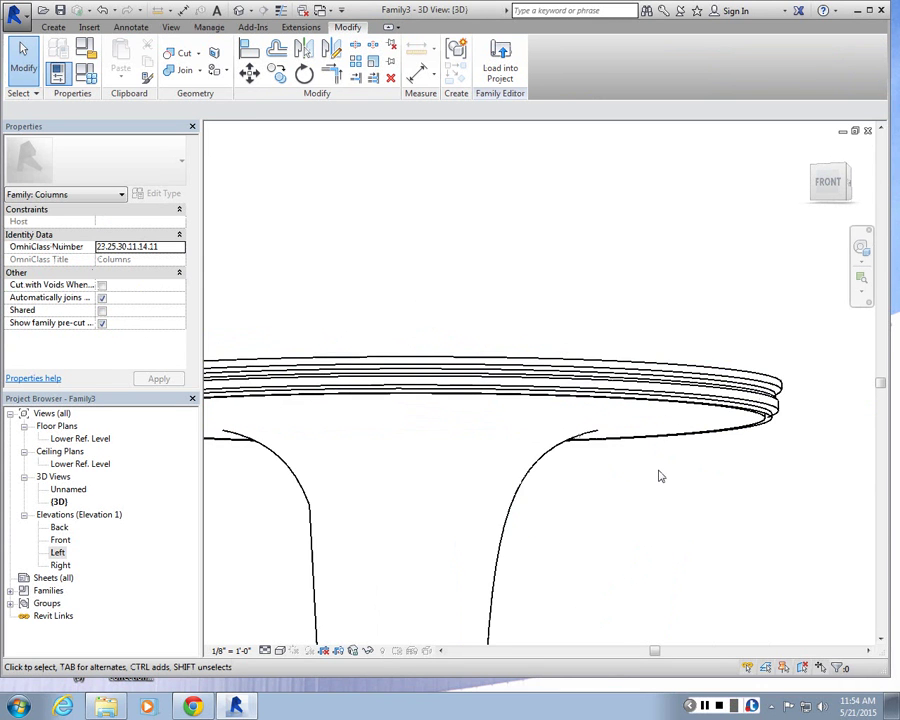
{"action": "scroll", "coordinate": [659, 474], "scroll_direction": "down", "scroll_amount": 1}
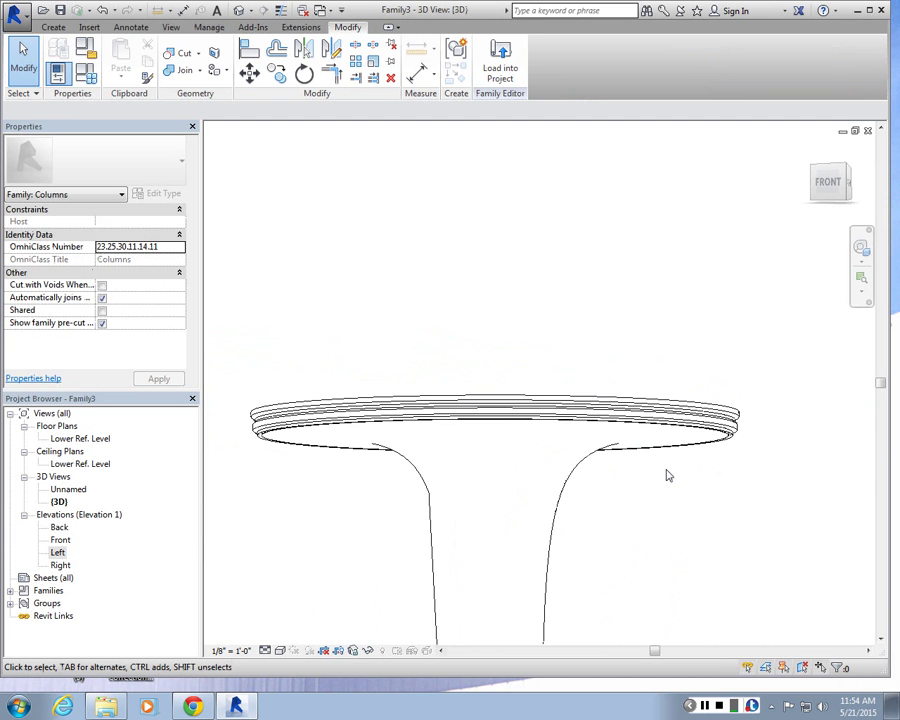
{"action": "scroll", "coordinate": [552, 416], "scroll_direction": "down", "scroll_amount": 2}
{"action": "scroll", "coordinate": [554, 418], "scroll_direction": "up", "scroll_amount": 3}
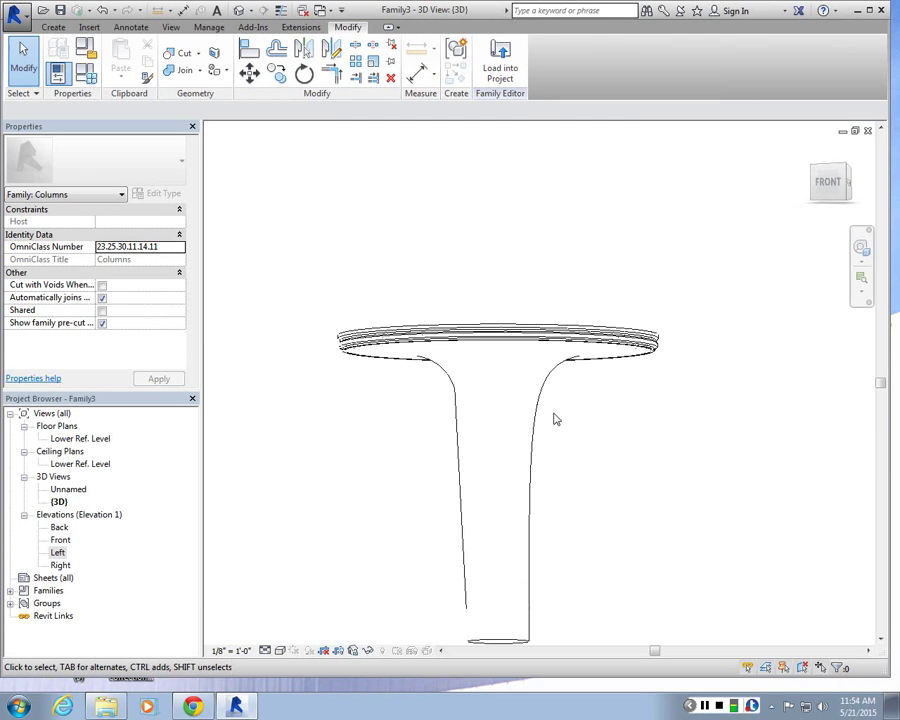
{"action": "left_click", "coordinate": [540, 426]}
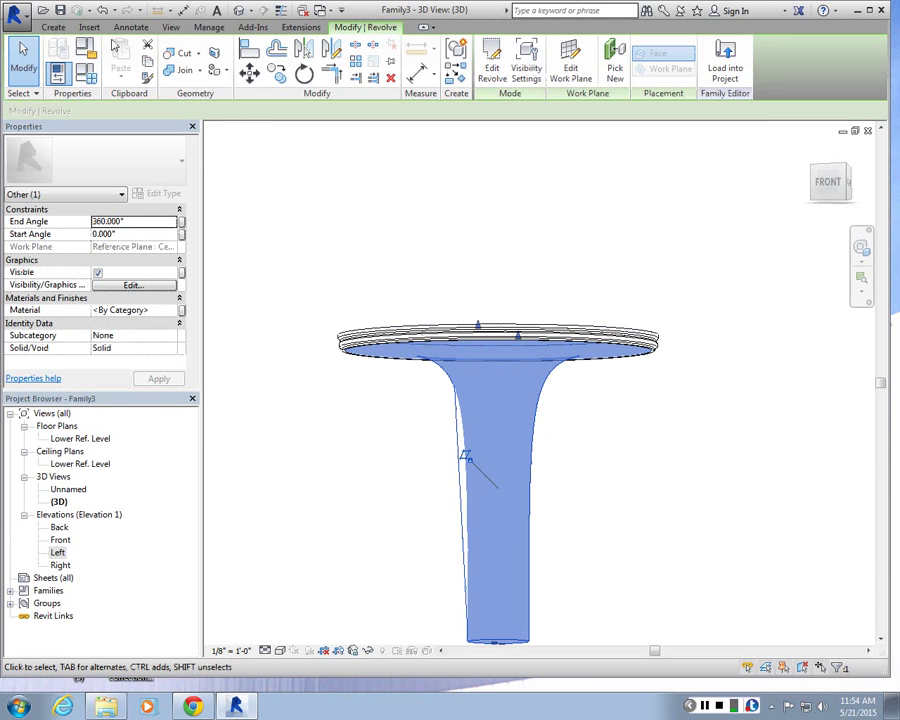
{"action": "left_click", "coordinate": [53, 27]}
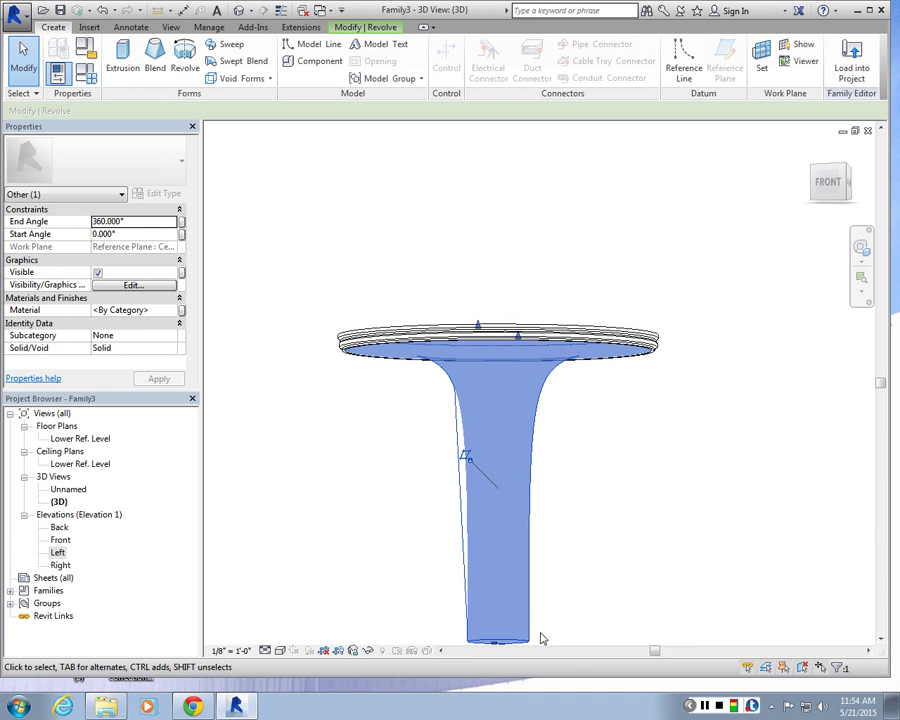
{"action": "left_click", "coordinate": [729, 500]}
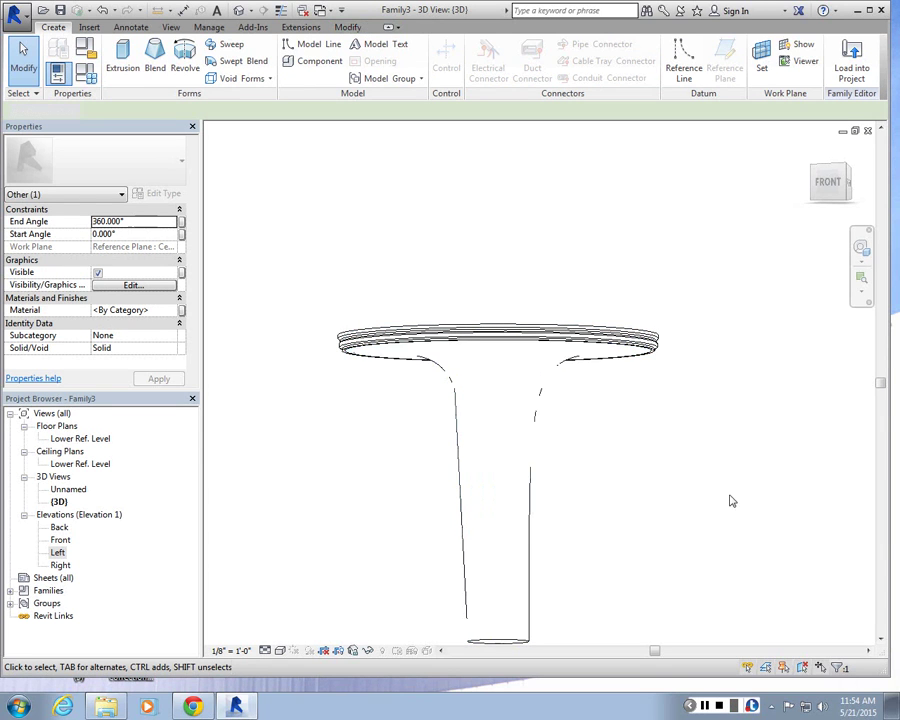
{"action": "left_click", "coordinate": [643, 337]}
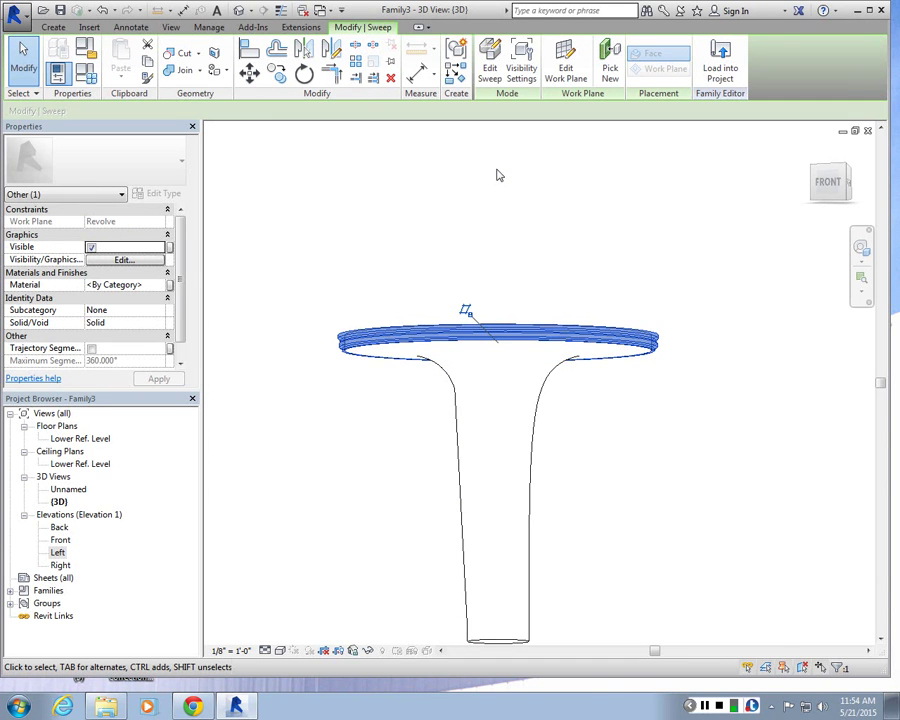
{"action": "left_click", "coordinate": [585, 239]}
{"action": "scroll", "coordinate": [566, 311], "scroll_direction": "up", "scroll_amount": 1}
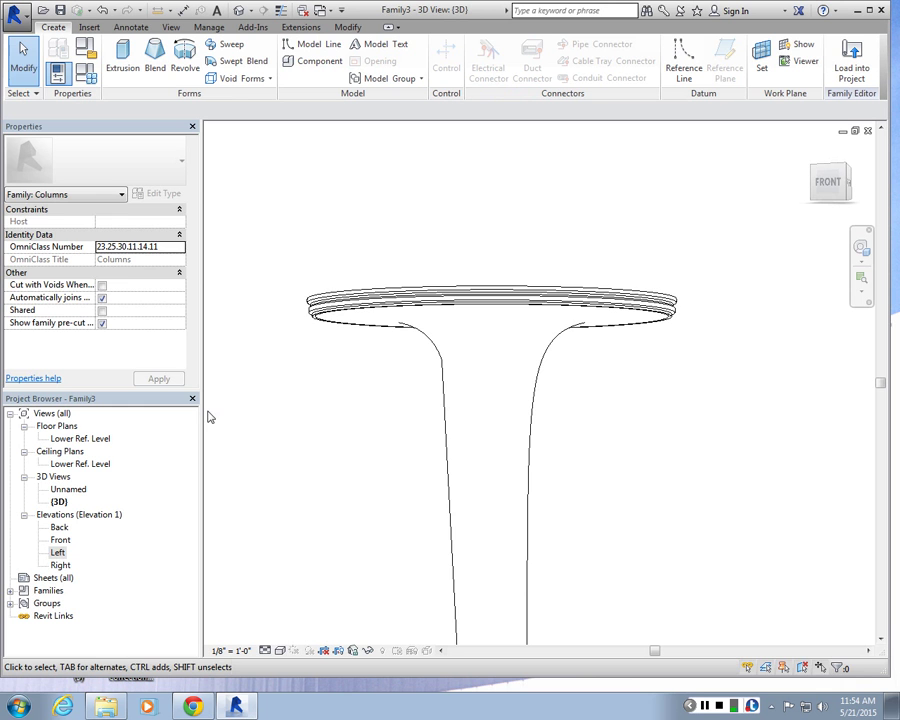
- Examine the column in the Lower Ref. Level floor plan and ceiling plan, and the slab's molded rim from above in 3D
{"action": "left_click", "coordinate": [80, 440]}
{"action": "double_click", "coordinate": [80, 440]}
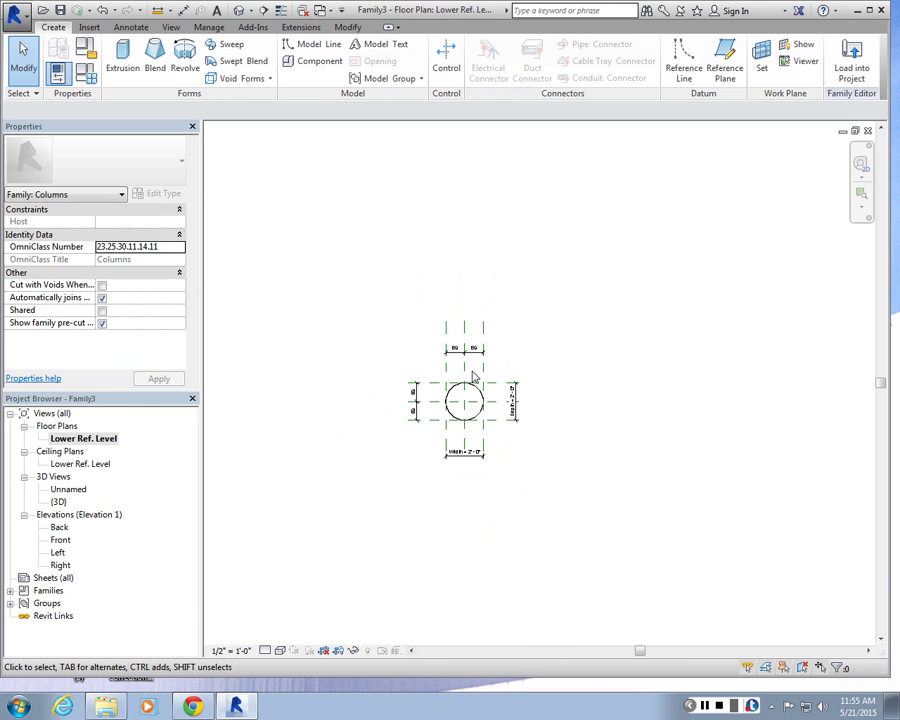
{"action": "left_click", "coordinate": [100, 464]}
{"action": "double_click", "coordinate": [100, 464]}
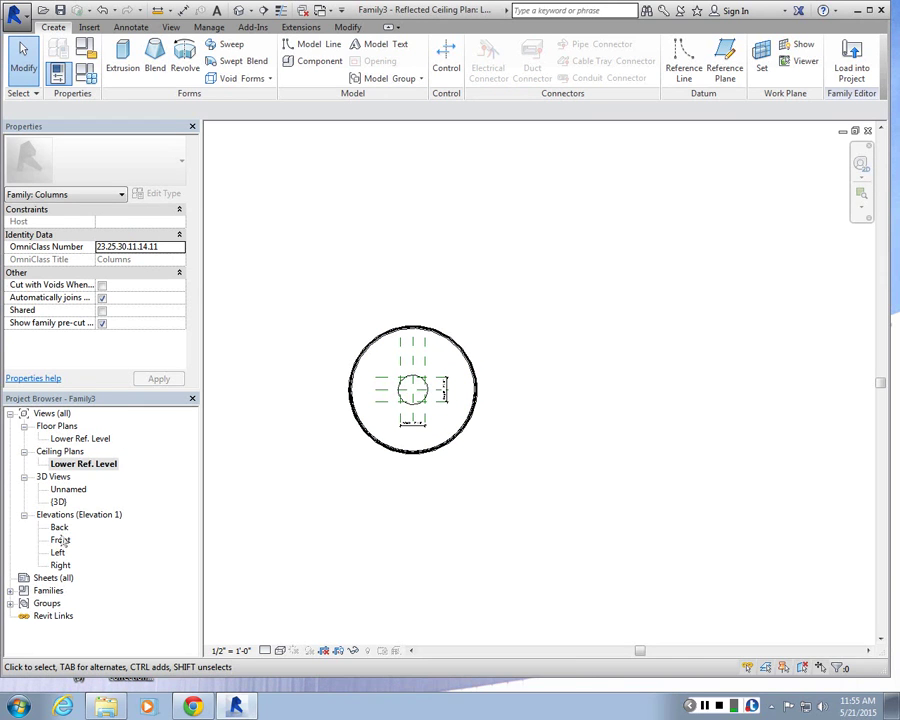
{"action": "left_click", "coordinate": [68, 489]}
{"action": "double_click", "coordinate": [58, 501]}
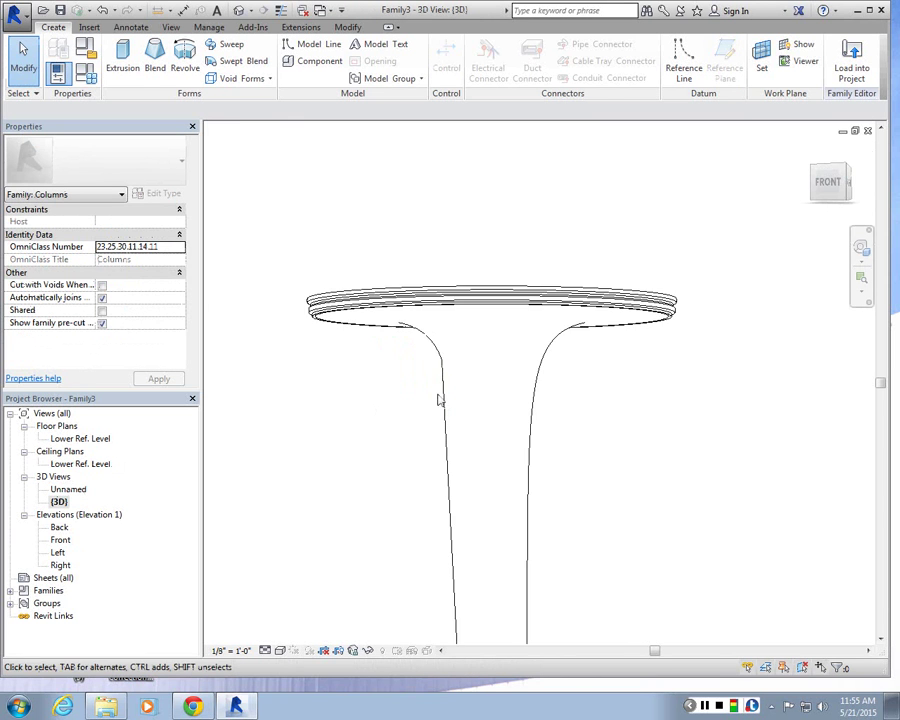
{"action": "scroll", "coordinate": [437, 400], "scroll_direction": "down", "scroll_amount": 3}
{"action": "middle_click_drag", "start_coordinate": [518, 321], "coordinate": [532, 305], "text": "shift"}
{"action": "scroll", "coordinate": [518, 217], "scroll_direction": "up", "scroll_amount": 3}
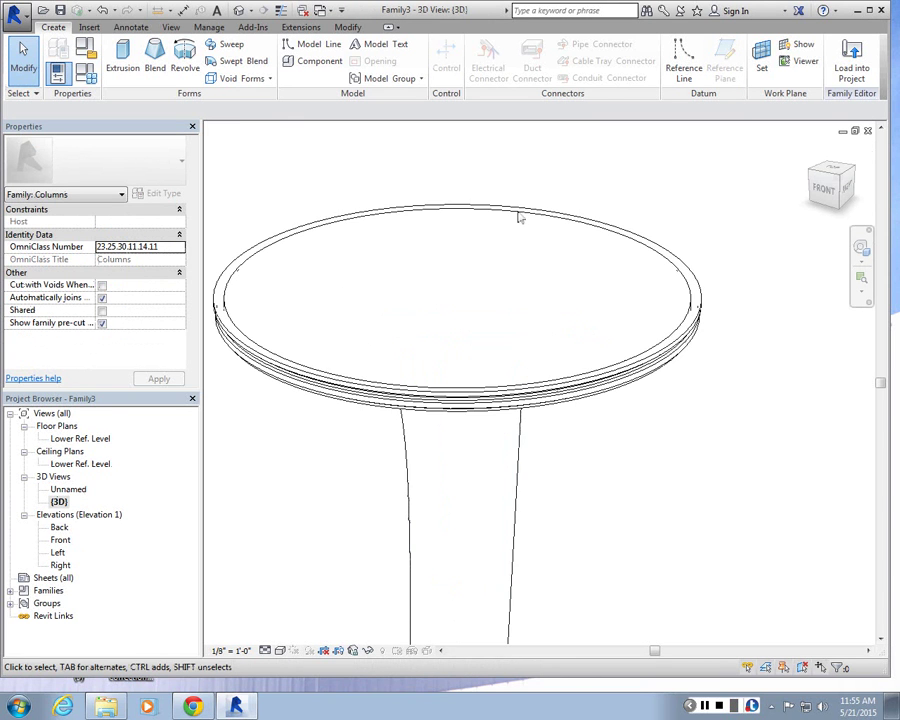
{"action": "scroll", "coordinate": [335, 315], "scroll_direction": "down", "scroll_amount": 3}
{"action": "scroll", "coordinate": [335, 315], "scroll_direction": "up", "scroll_amount": 3}
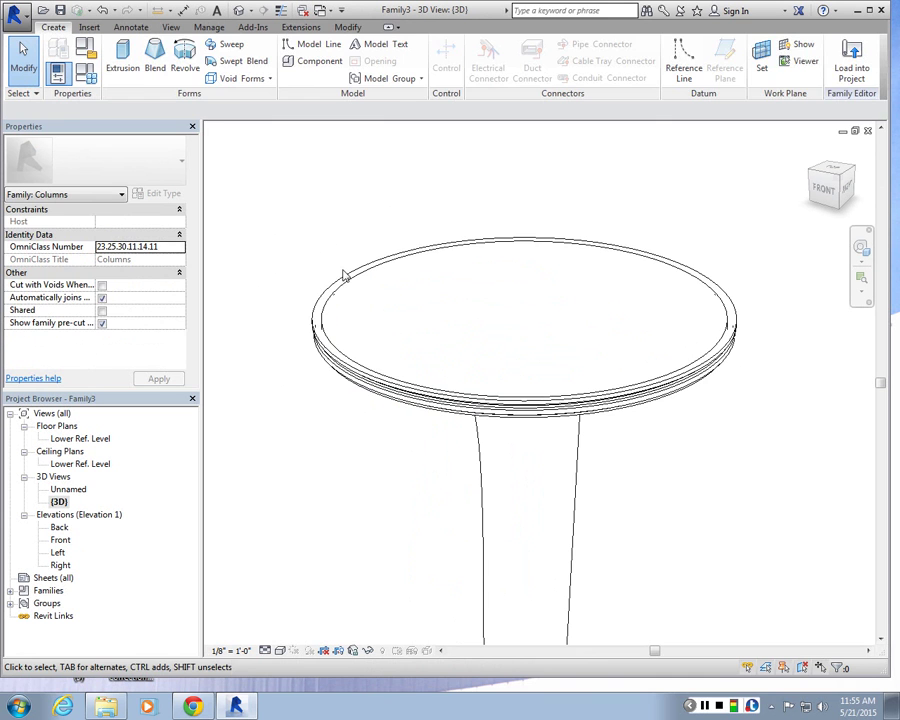
- Start editing the molding sweep and review its named work planes, cancelling without a change
{"action": "left_click", "coordinate": [343, 275]}
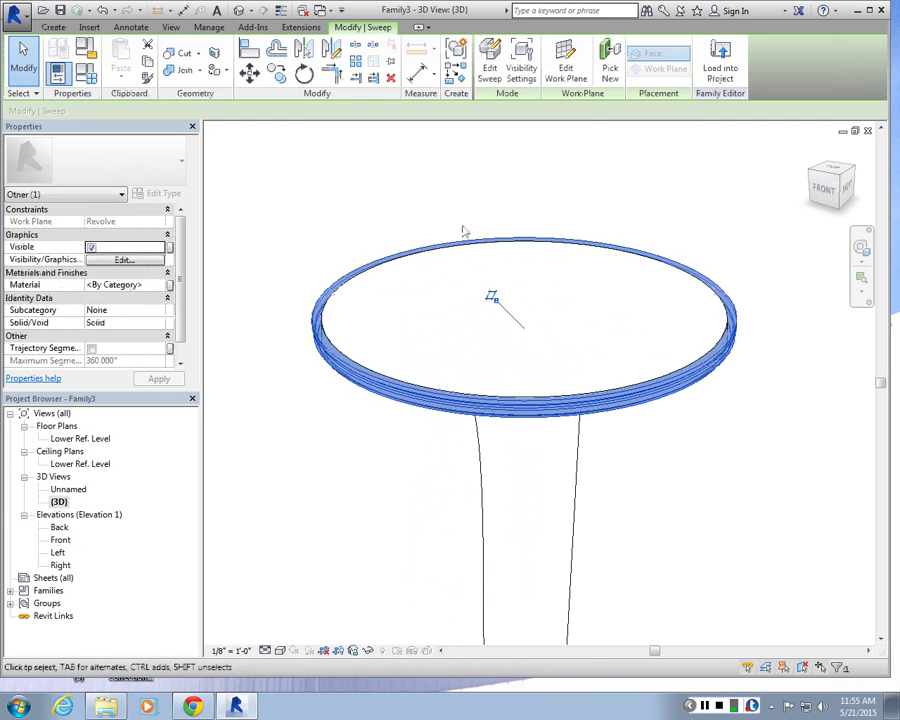
{"action": "left_click", "coordinate": [497, 64]}
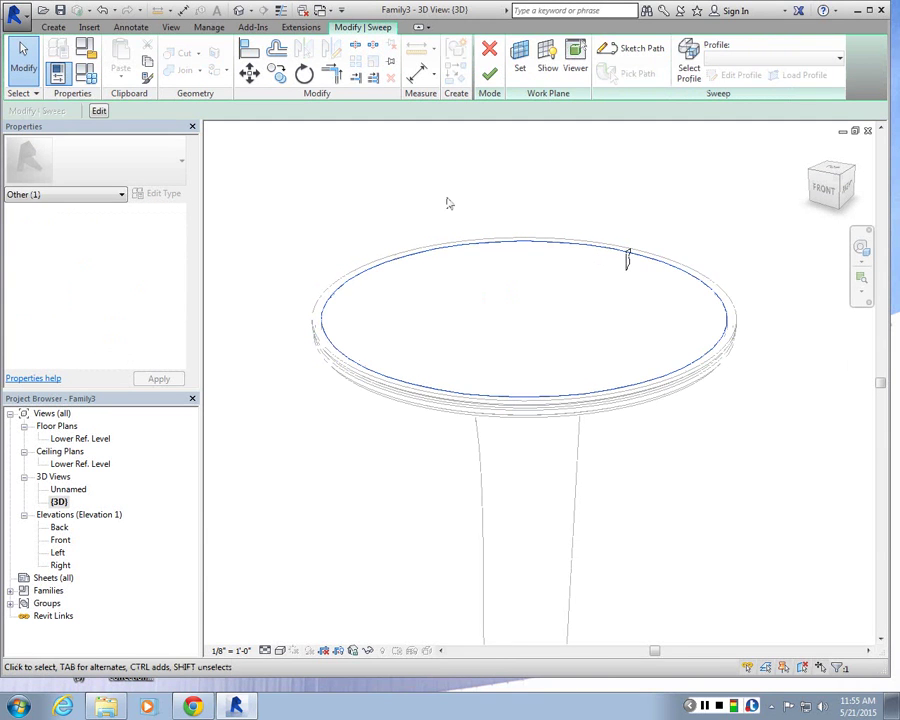
{"action": "left_click", "coordinate": [522, 68]}
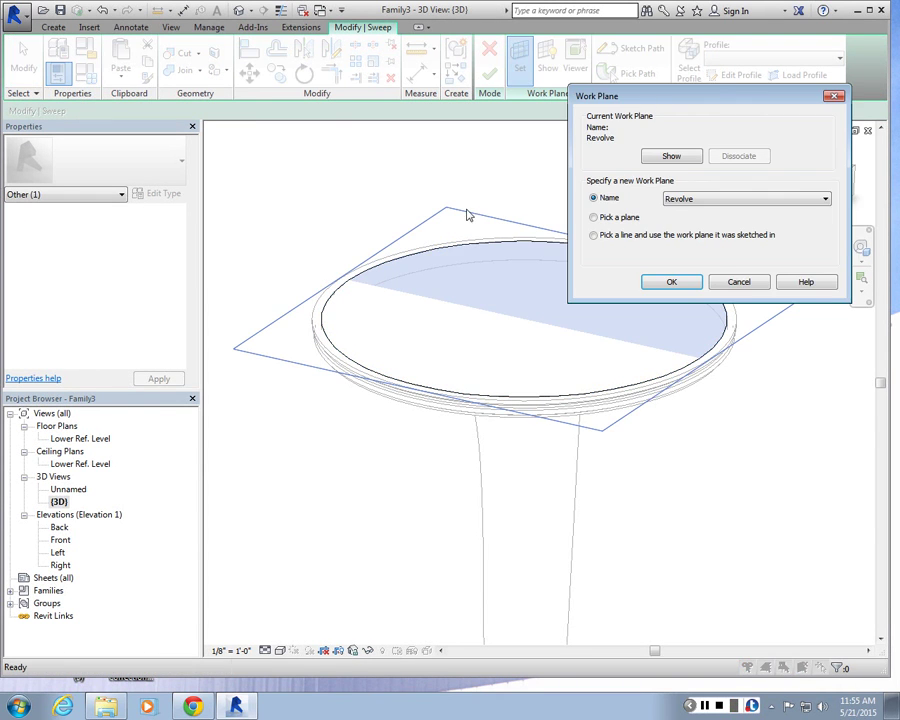
{"action": "key", "text": "alt+Down"}
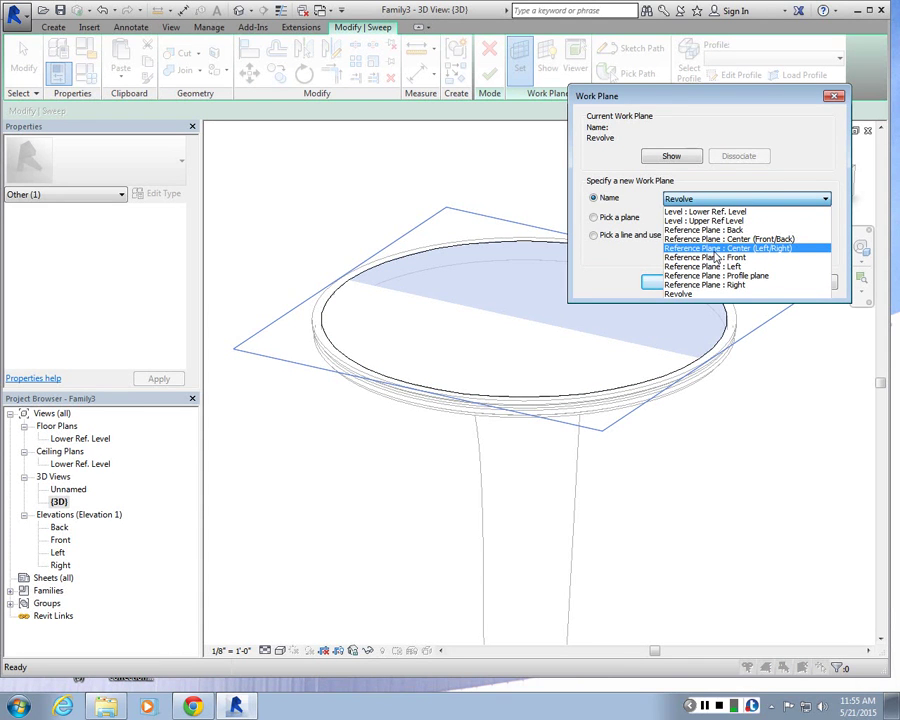
{"action": "left_click", "coordinate": [714, 292]}
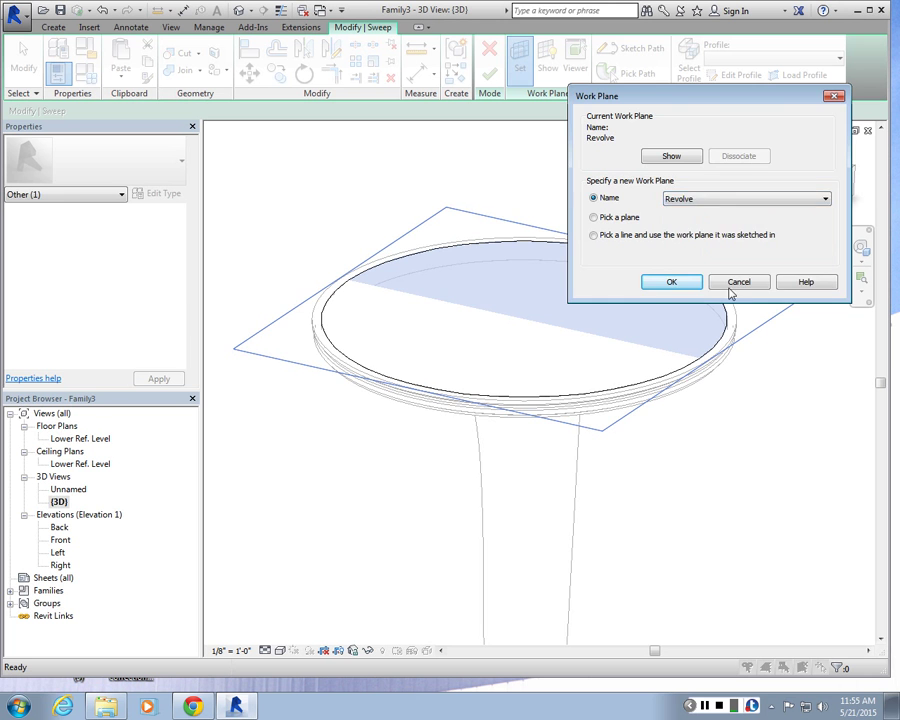
{"action": "left_click", "coordinate": [733, 284]}
- Select the sweep's profile, open its sketch for editing, and show it close up in the Left elevation
{"action": "scroll", "coordinate": [653, 274], "scroll_direction": "up", "scroll_amount": 5}
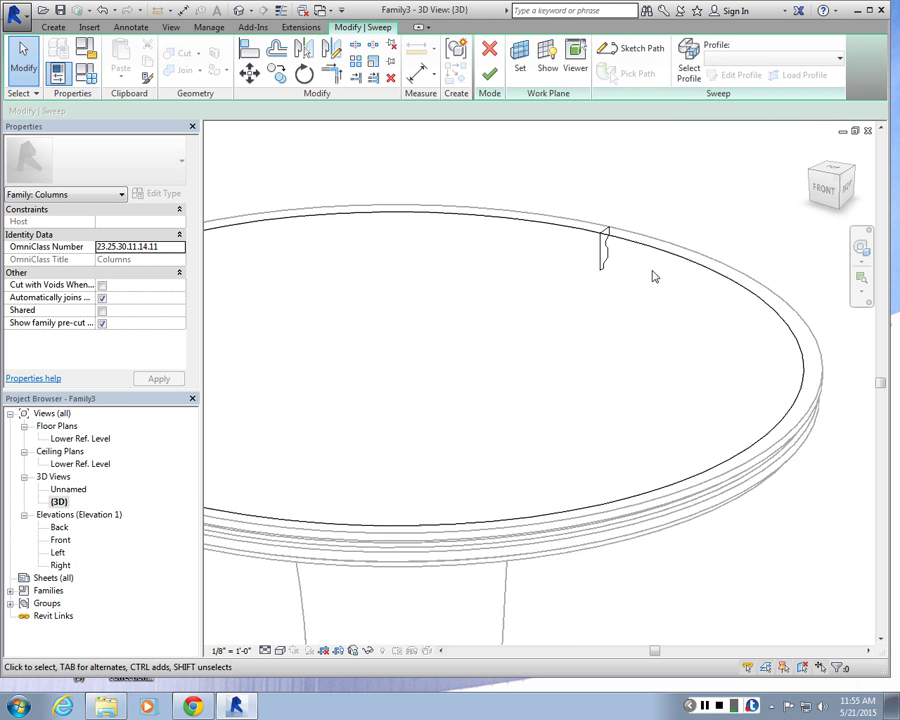
{"action": "scroll", "coordinate": [600, 262], "scroll_direction": "down", "scroll_amount": 5}
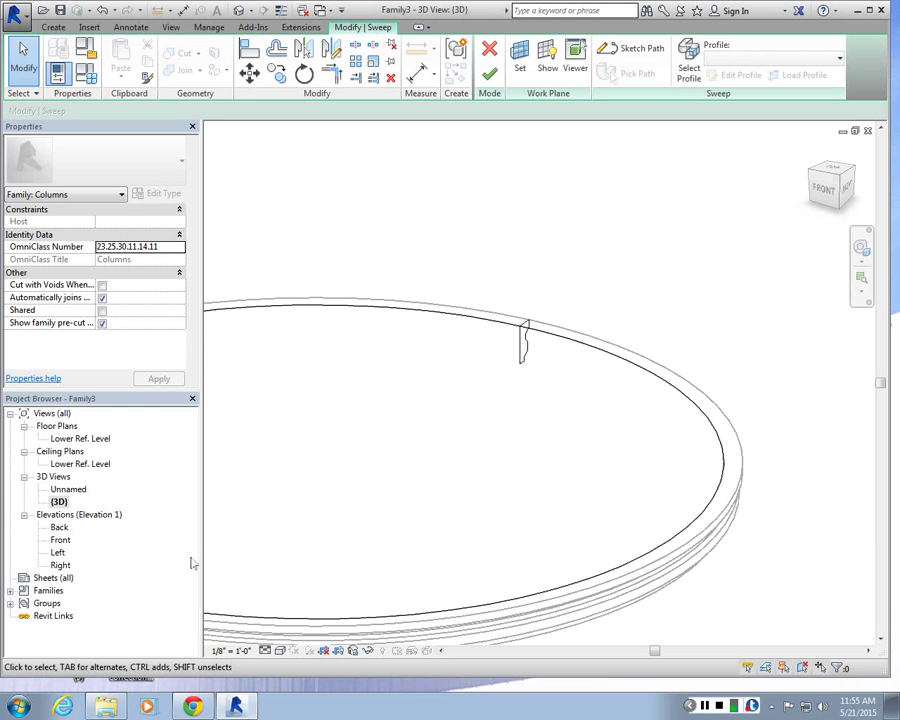
{"action": "scroll", "coordinate": [505, 371], "scroll_direction": "up", "scroll_amount": 3}
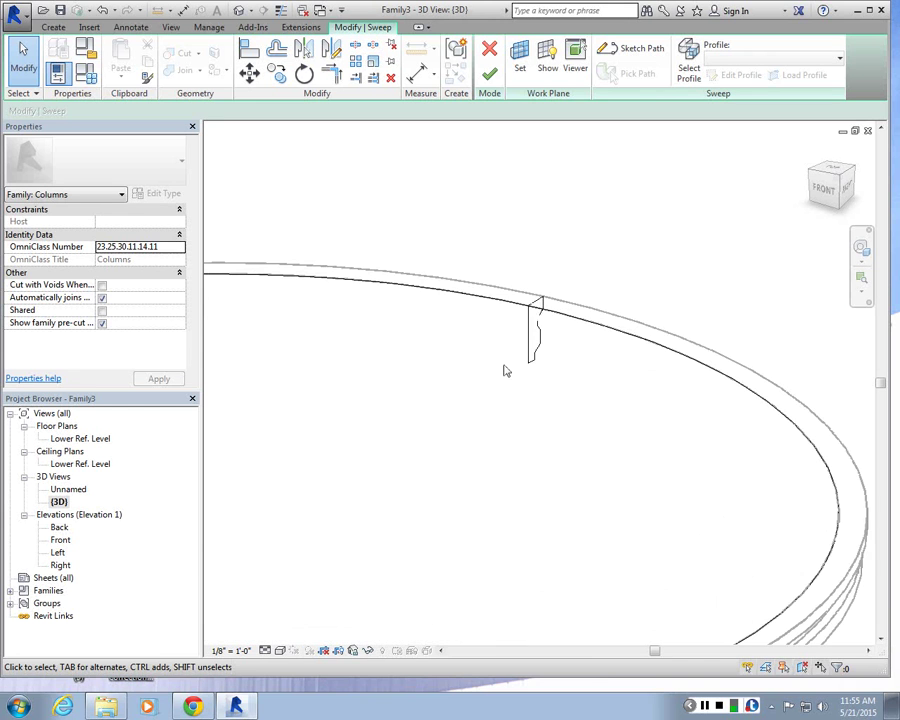
{"action": "left_click", "coordinate": [689, 70]}
{"action": "left_click", "coordinate": [735, 75]}
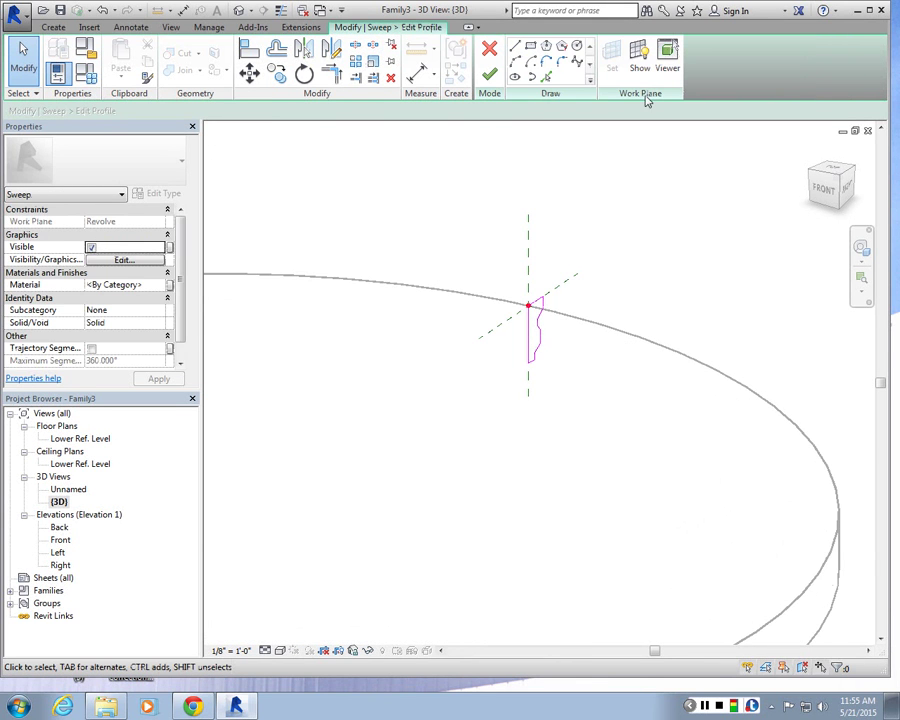
{"action": "double_click", "coordinate": [58, 551]}
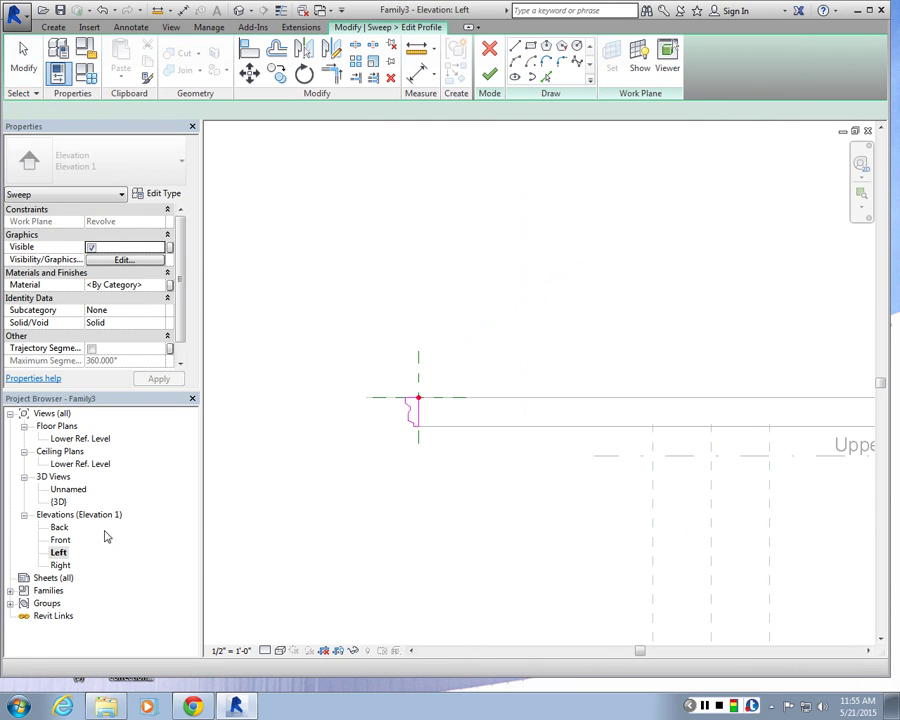
{"action": "scroll", "coordinate": [402, 418], "scroll_direction": "up", "scroll_amount": 5}
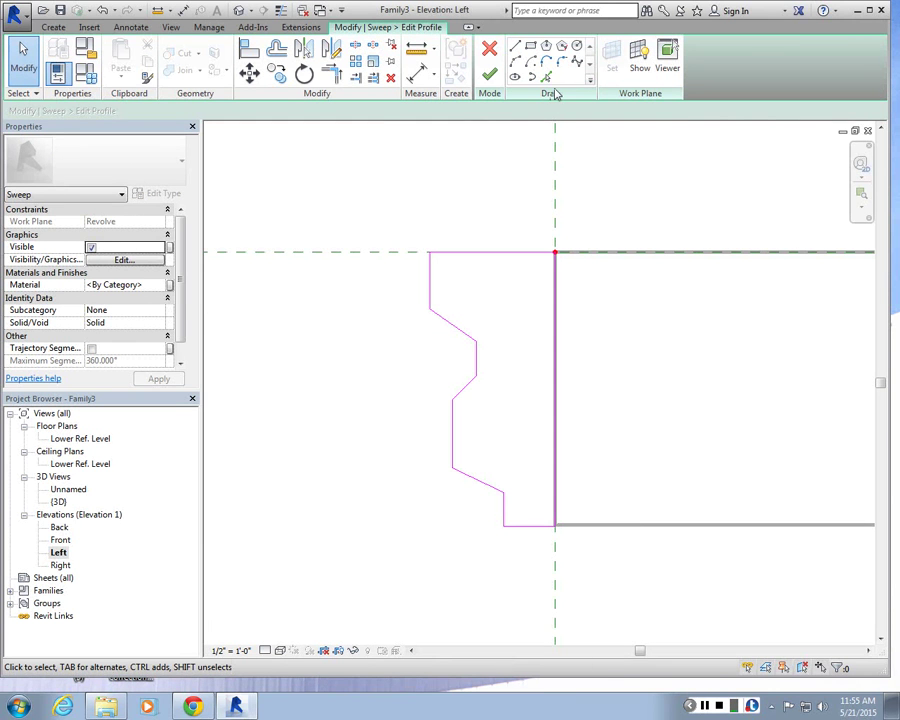
{"action": "left_click", "coordinate": [516, 62]}
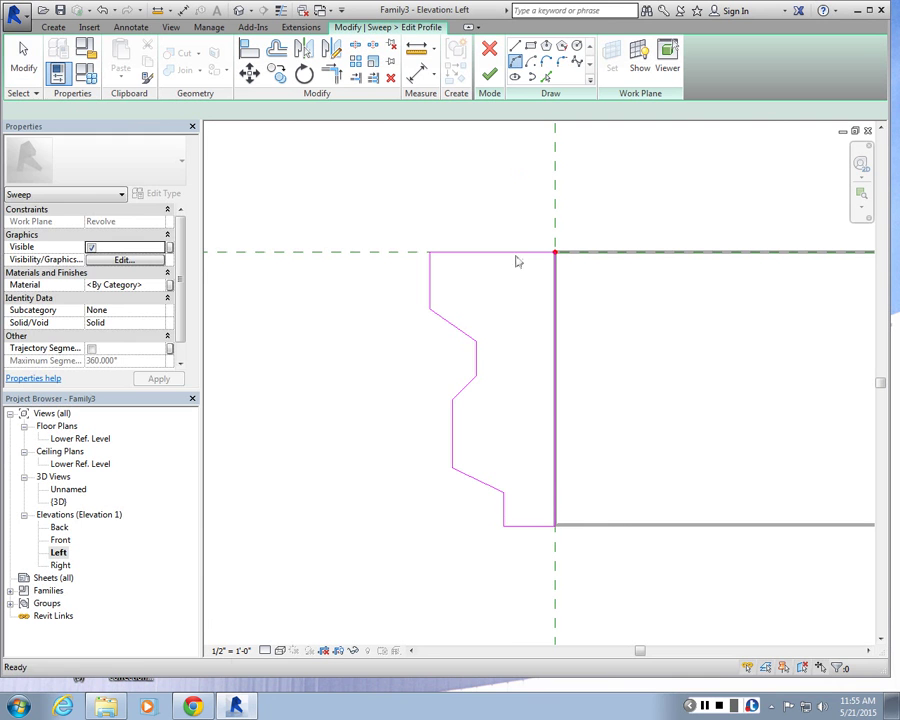
{"action": "left_click", "coordinate": [455, 467]}
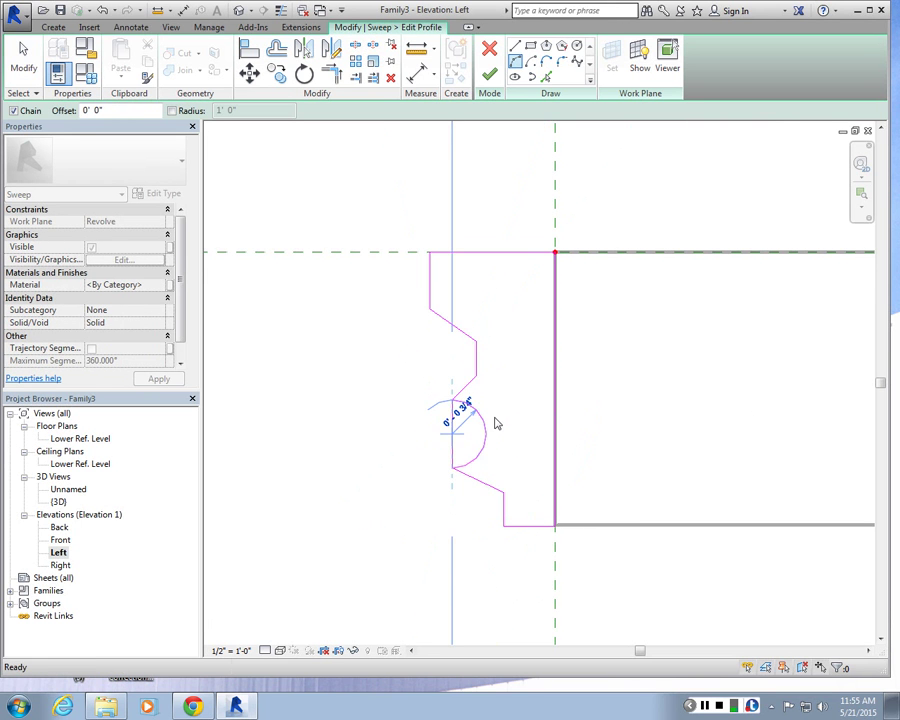
{"action": "key", "text": "Escape"}
{"action": "scroll", "coordinate": [494, 318], "scroll_direction": "down", "scroll_amount": 3}
{"action": "scroll", "coordinate": [487, 313], "scroll_direction": "up", "scroll_amount": 2}
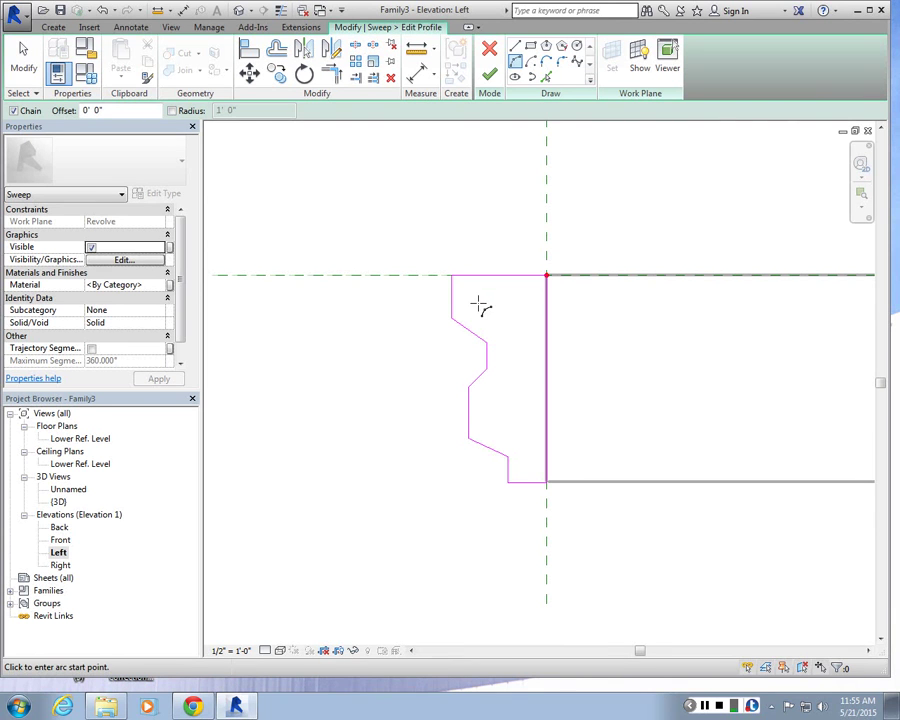
{"action": "key", "text": "Escape"}
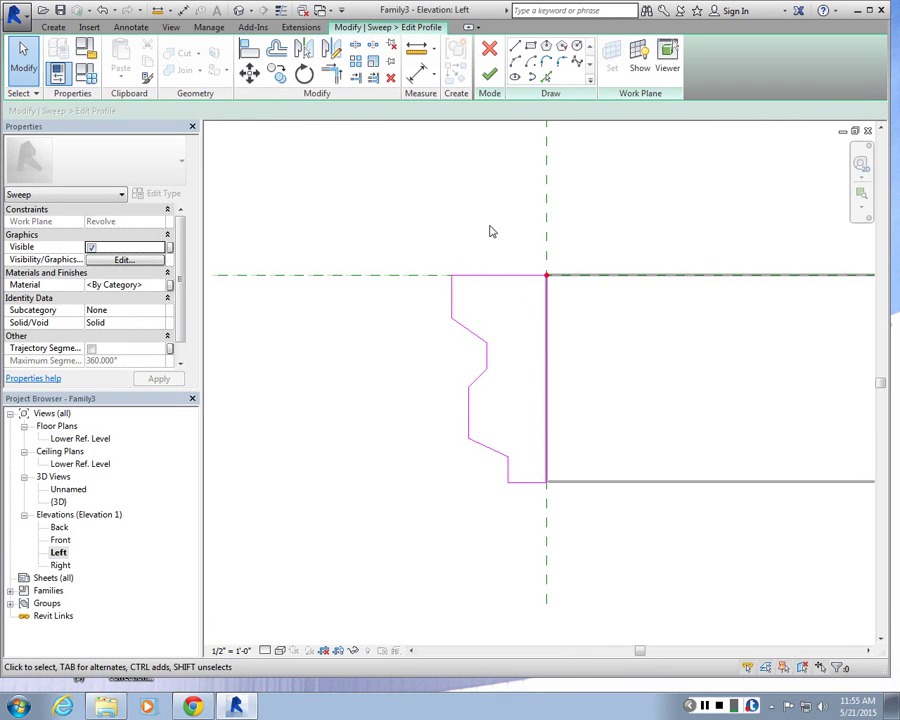
{"action": "left_click", "coordinate": [489, 75]}
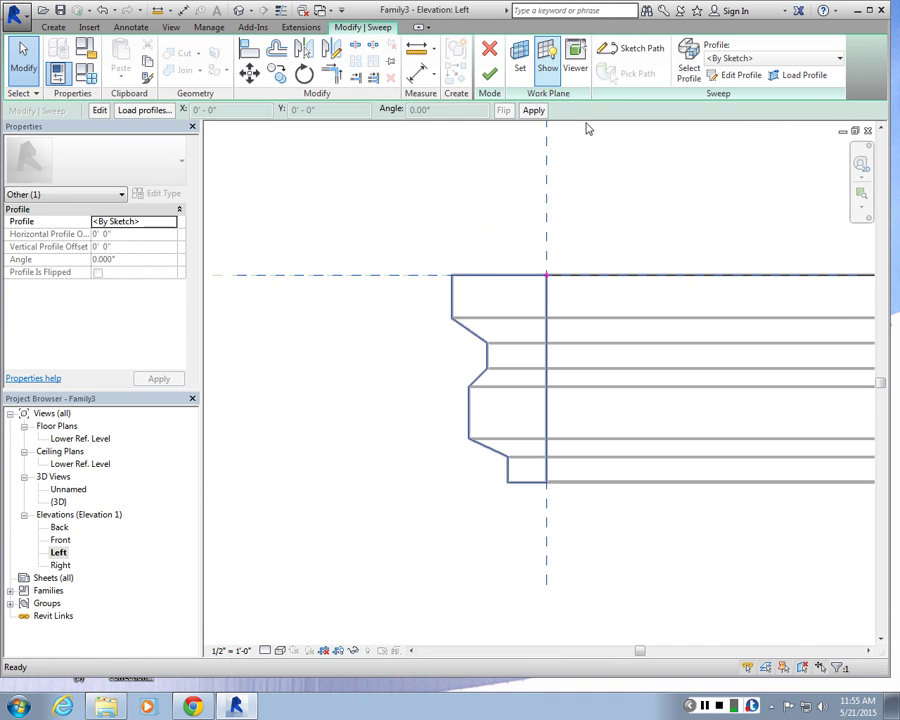
{"action": "left_click", "coordinate": [505, 288]}
{"action": "left_click", "coordinate": [689, 62]}
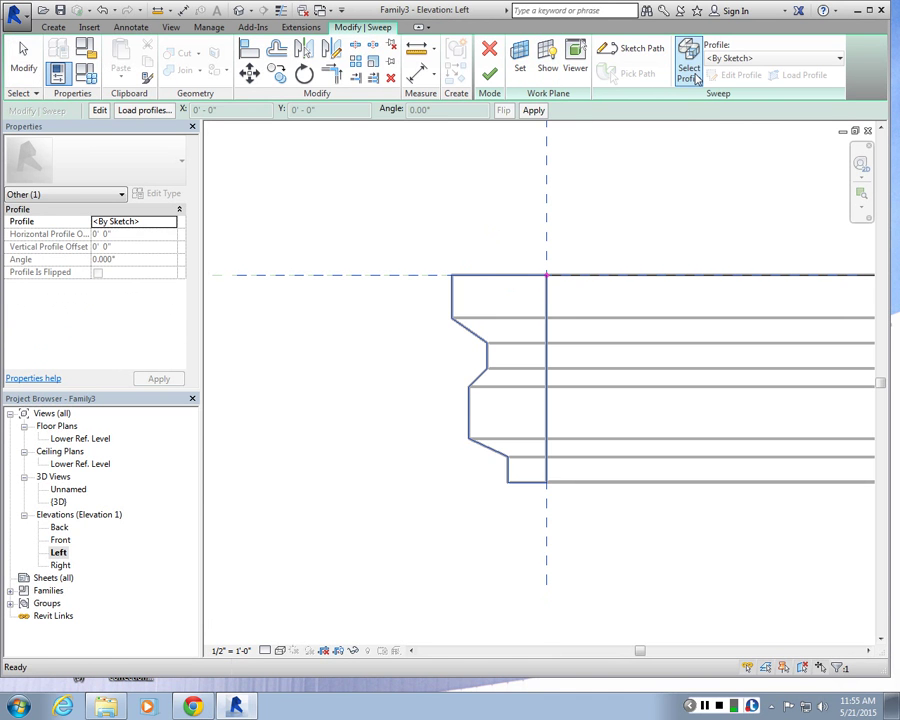
{"action": "left_click", "coordinate": [737, 75]}
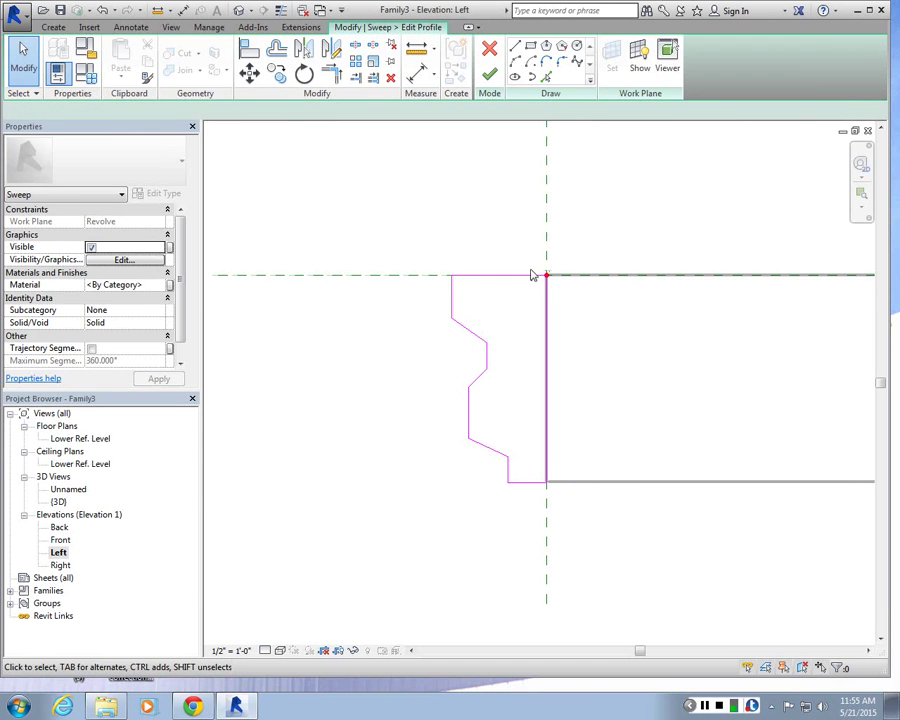
- Delete the stepped outer outline and the bottom edge from the molding profile sketch
{"action": "left_click", "coordinate": [532, 274]}
{"action": "mouse_move", "coordinate": [404, 246]}
{"action": "left_mouse_down"}
{"action": "mouse_move", "coordinate": [558, 547]}
{"action": "mouse_move", "coordinate": [435, 299]}
{"action": "left_mouse_up"}
{"action": "key", "text": "Delete"}
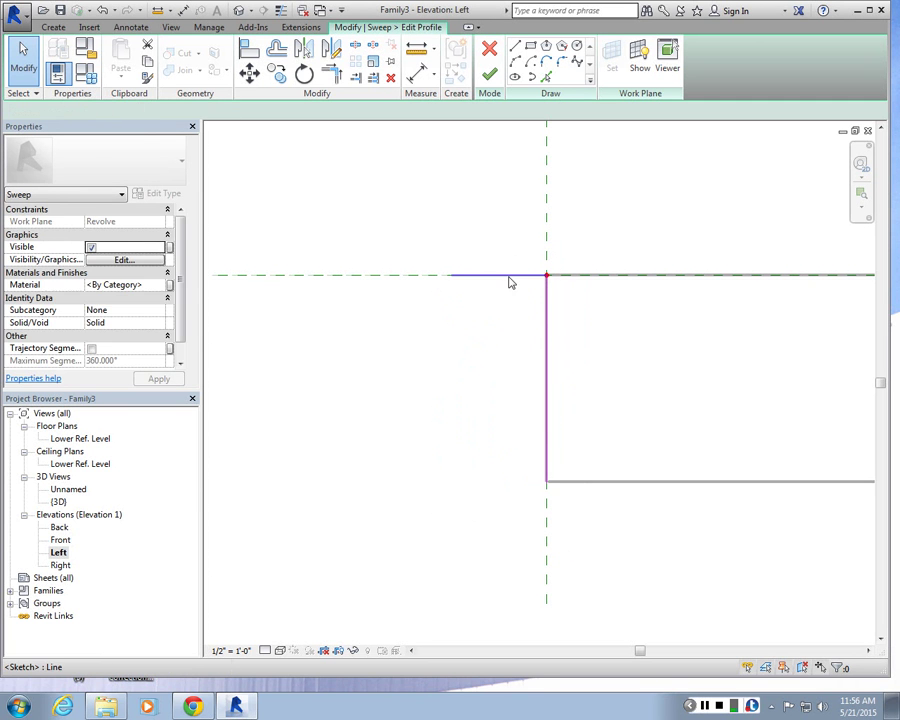
- Close the molding profile with a semicircular arc of about 3" radius bulging into the slab between the vertical line's ends, and finish the sweep
{"action": "left_click", "coordinate": [514, 61]}
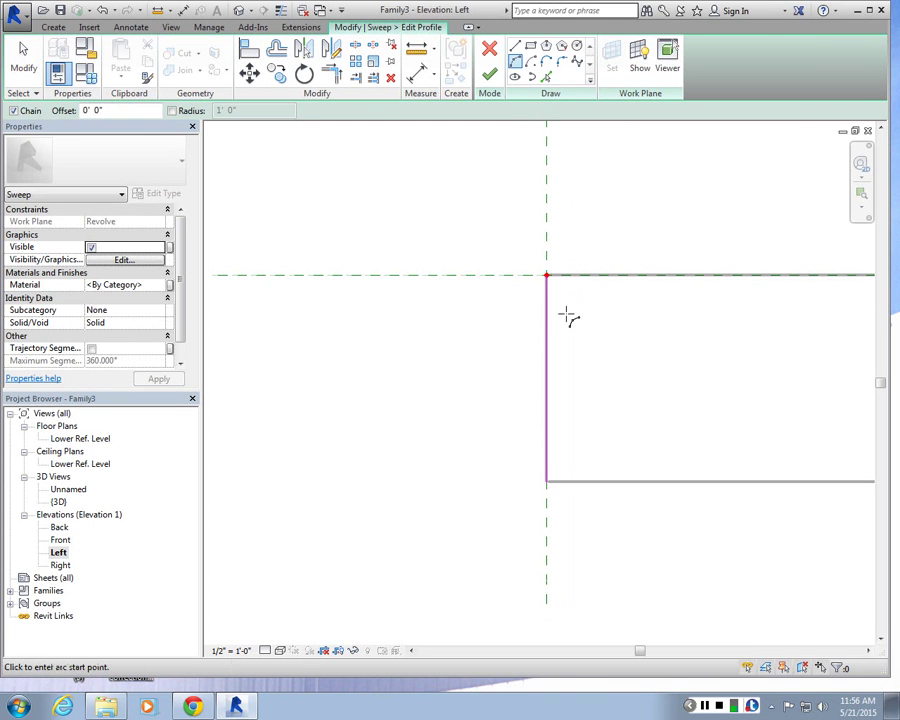
{"action": "left_click", "coordinate": [546, 275]}
{"action": "left_click", "coordinate": [547, 480]}
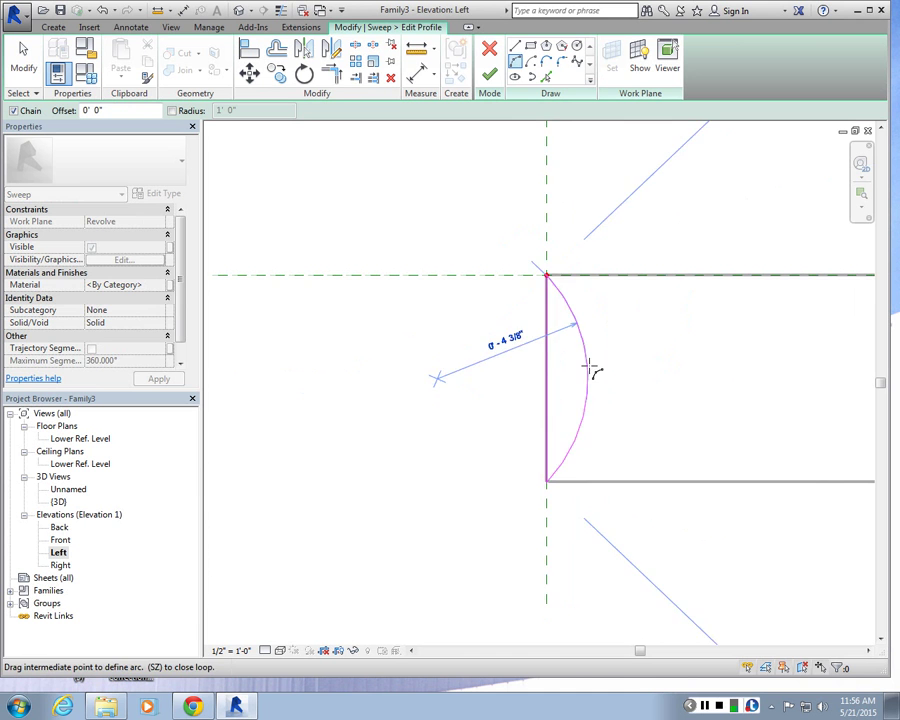
{"action": "left_click", "coordinate": [650, 357]}
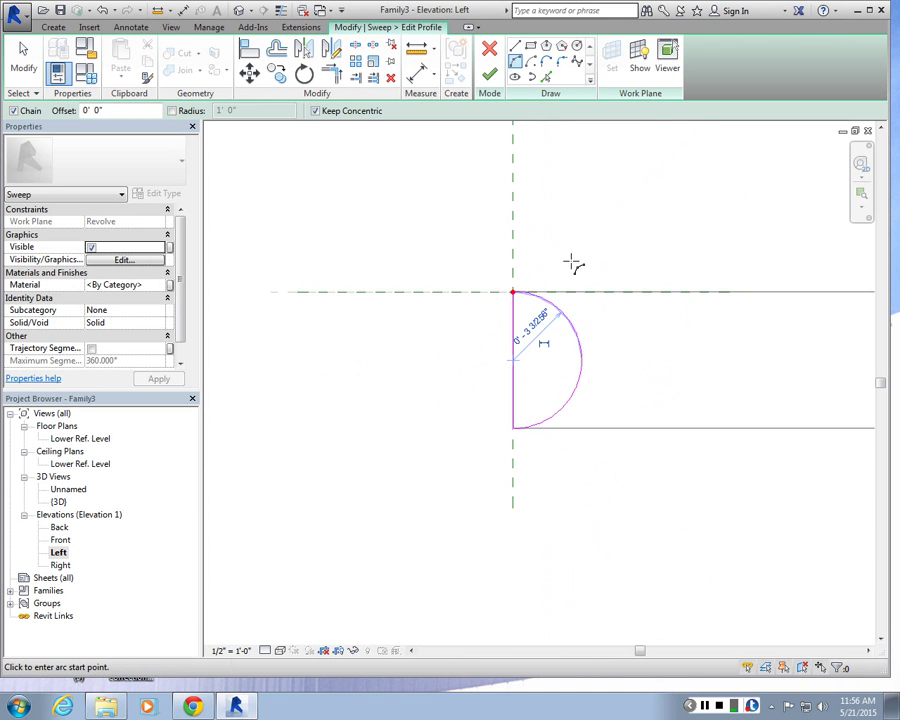
{"action": "left_click", "coordinate": [497, 82]}
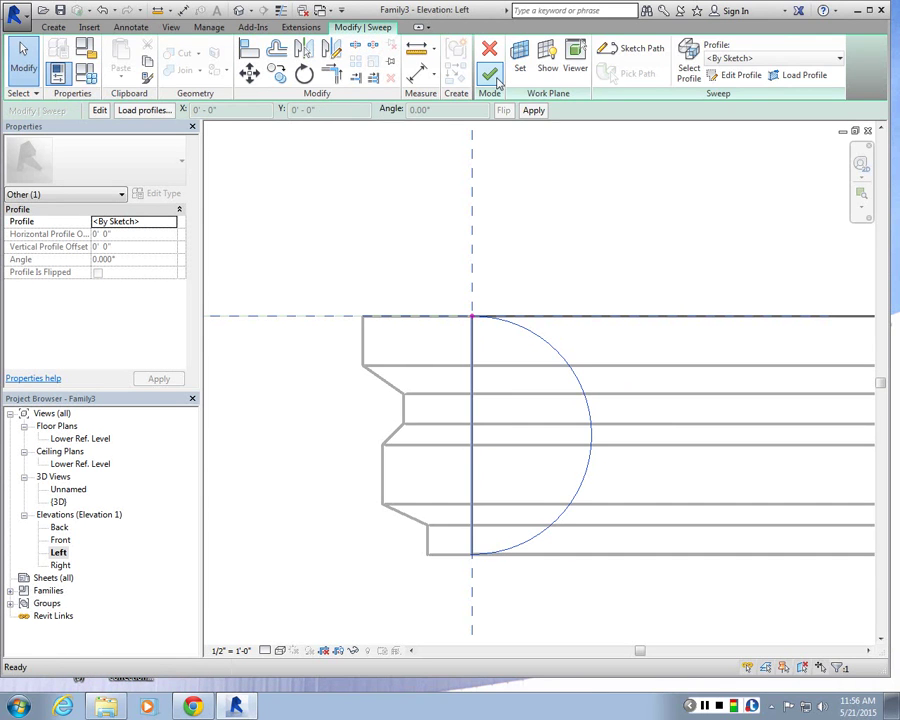
{"action": "left_click", "coordinate": [497, 82]}
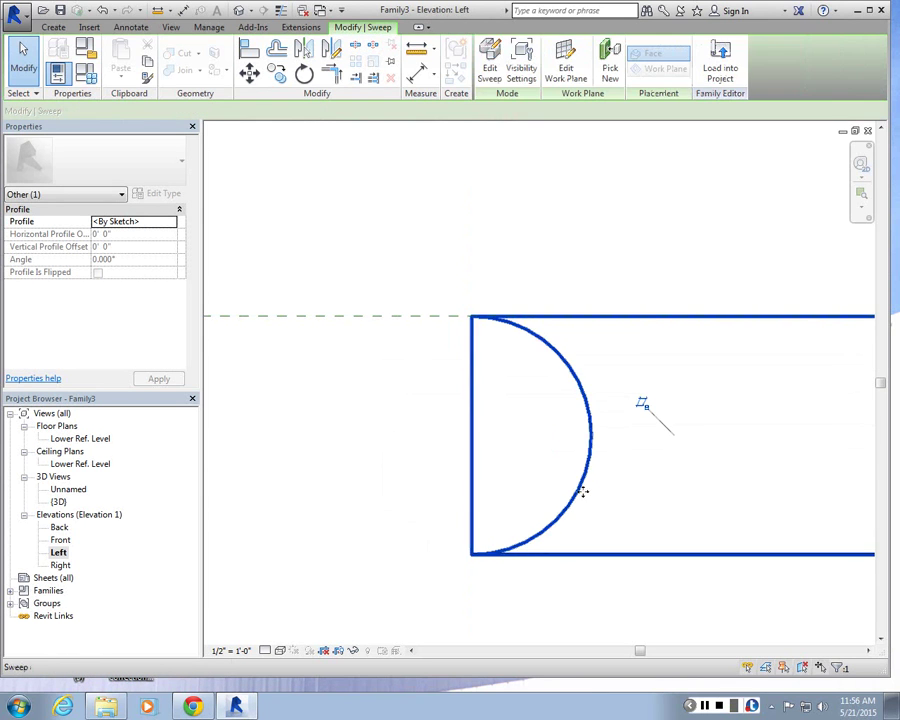
- In the default 3D view, select the sweep around the slab's edge and change it to a Void
{"action": "left_click", "coordinate": [58, 501]}
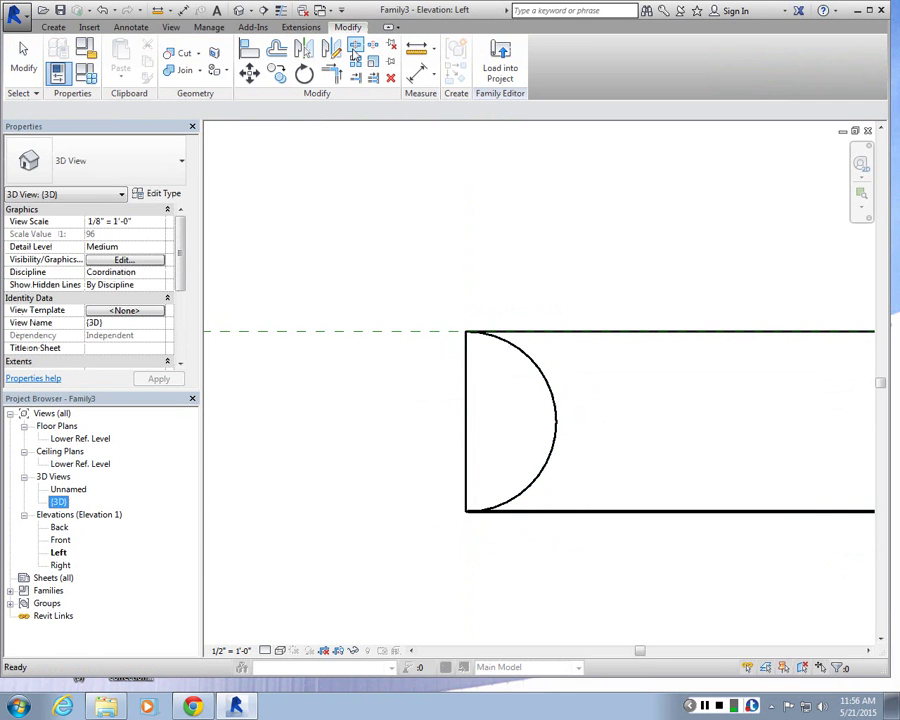
{"action": "left_click", "coordinate": [536, 541]}
{"action": "key", "text": "Escape"}
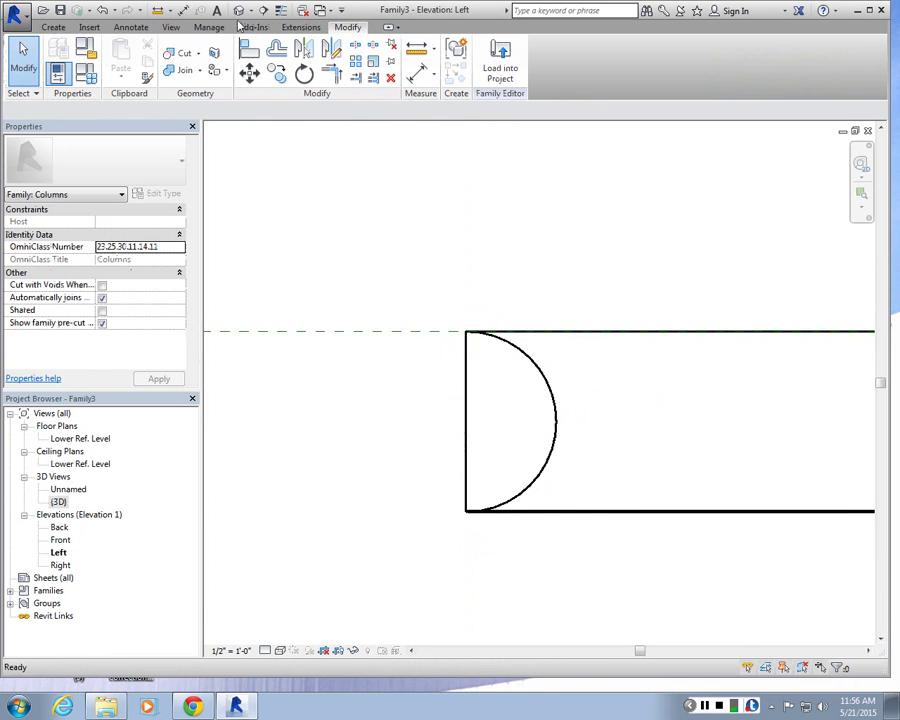
{"action": "left_click", "coordinate": [239, 12]}
{"action": "middle_click_drag", "start_coordinate": [657, 471], "coordinate": [670, 430], "text": "shift"}
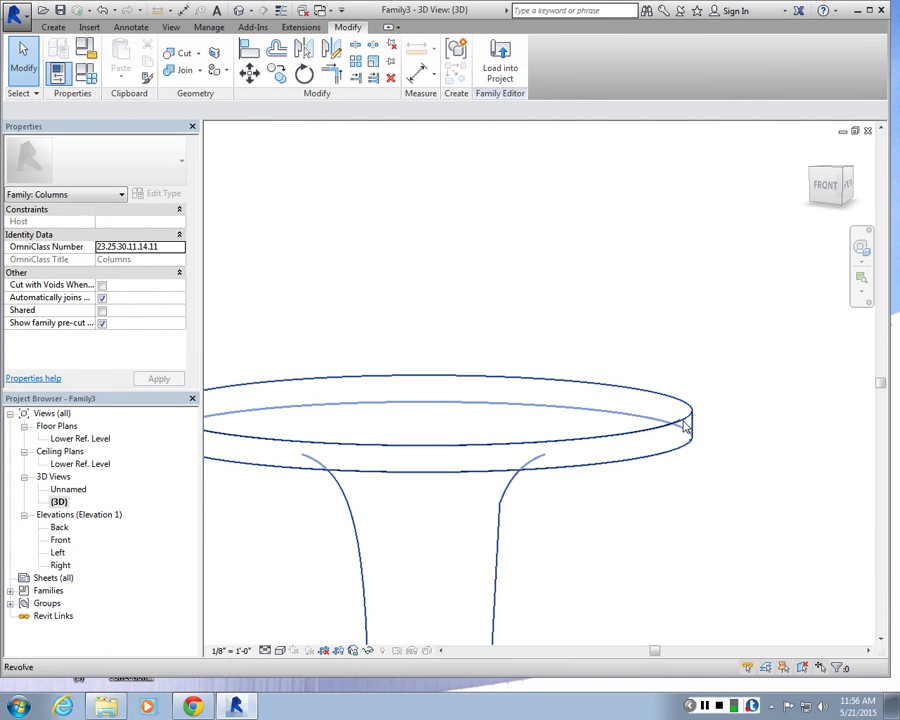
{"action": "left_click", "coordinate": [686, 428]}
{"action": "left_click", "coordinate": [675, 488]}
{"action": "left_click", "coordinate": [688, 443]}
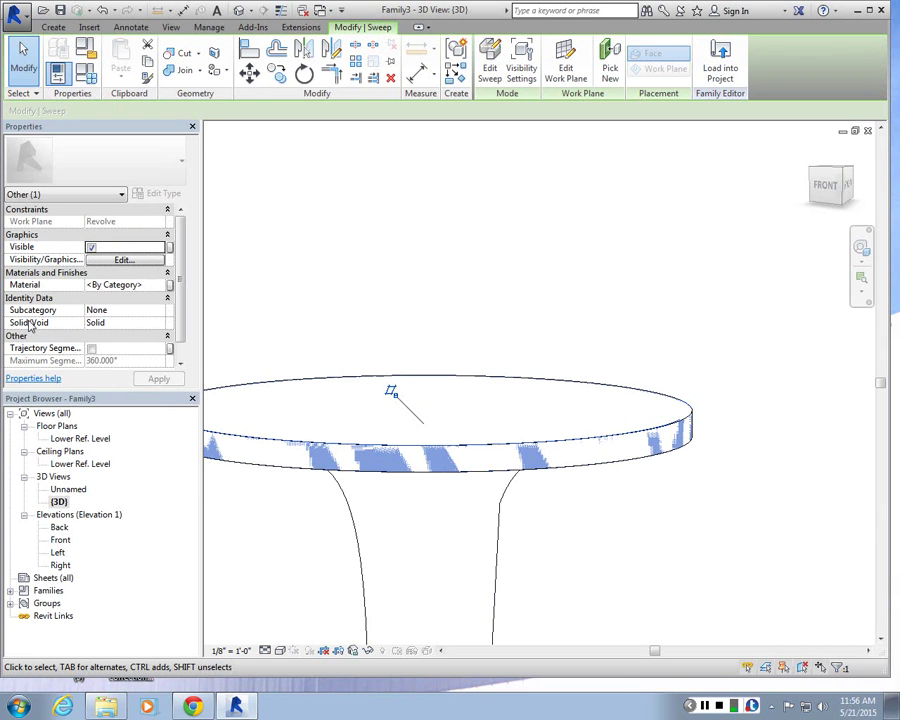
{"action": "left_click", "coordinate": [156, 325]}
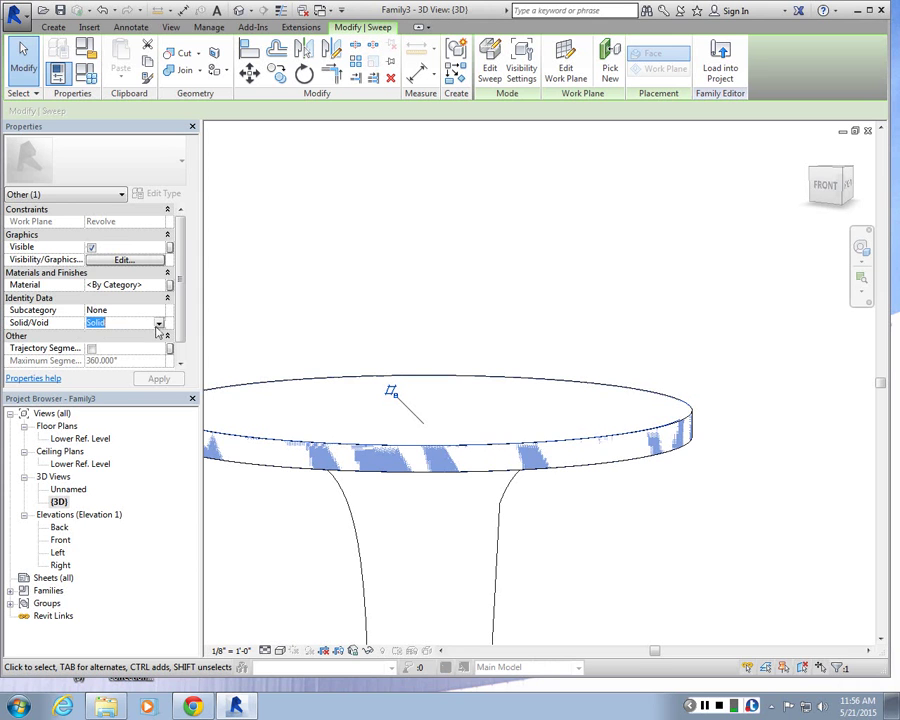
{"action": "left_click", "coordinate": [158, 325]}
{"action": "left_click", "coordinate": [100, 347]}
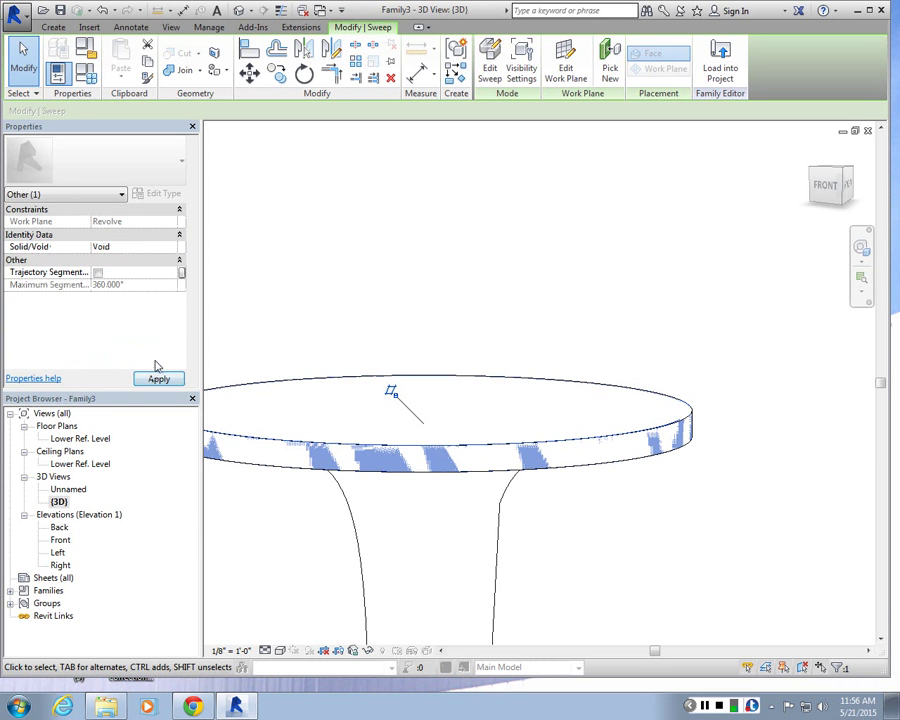
{"action": "left_click", "coordinate": [158, 378]}
{"action": "left_click", "coordinate": [638, 542]}
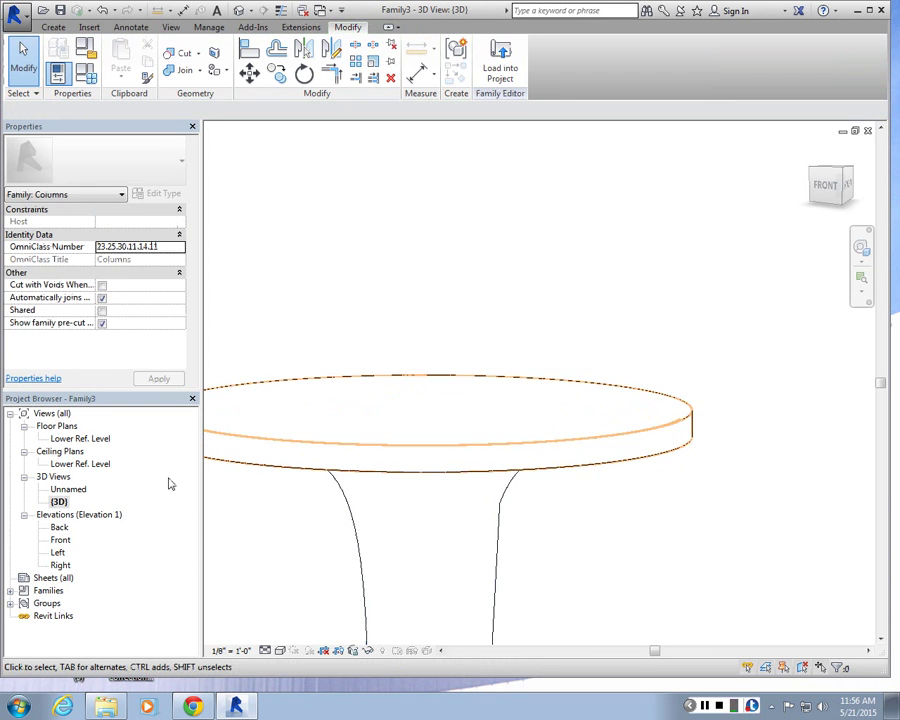
- Cut the void sweep out of the revolved column with Cut Geometry
{"action": "scroll", "coordinate": [569, 378], "scroll_direction": "down", "scroll_amount": 3}
{"action": "scroll", "coordinate": [518, 355], "scroll_direction": "up", "scroll_amount": 4}
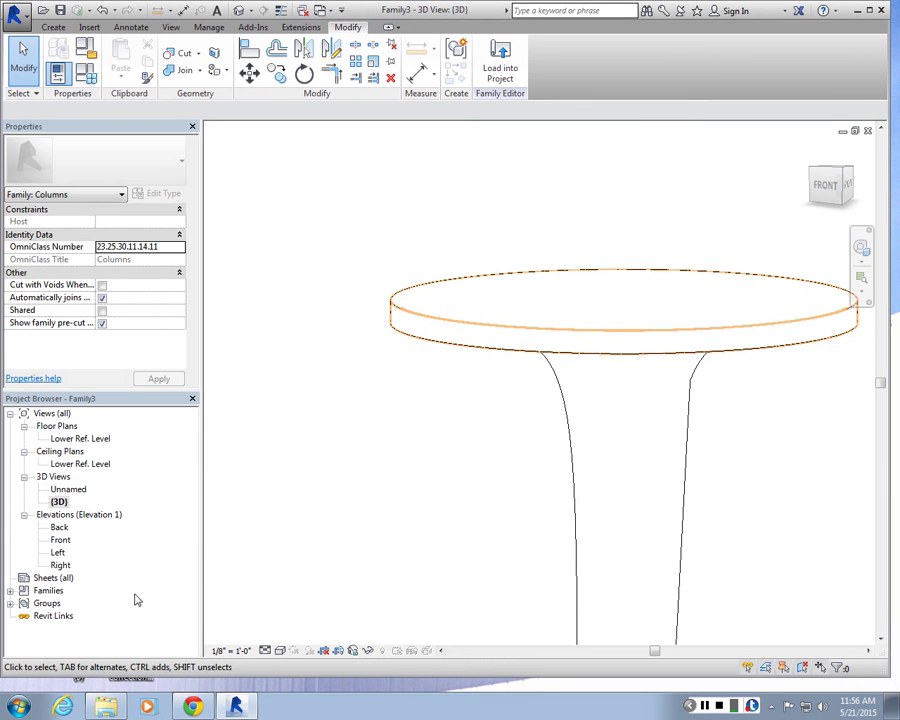
{"action": "left_click", "coordinate": [407, 317]}
{"action": "left_click", "coordinate": [364, 376]}
{"action": "middle_click_drag", "start_coordinate": [364, 376], "coordinate": [340, 338], "text": "shift"}
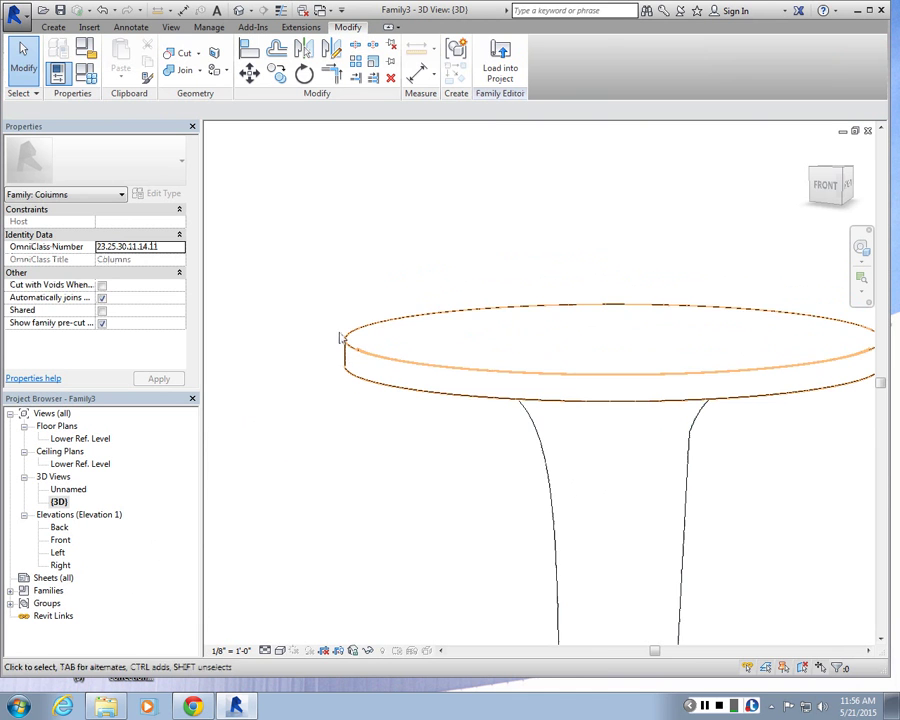
{"action": "left_click", "coordinate": [357, 360]}
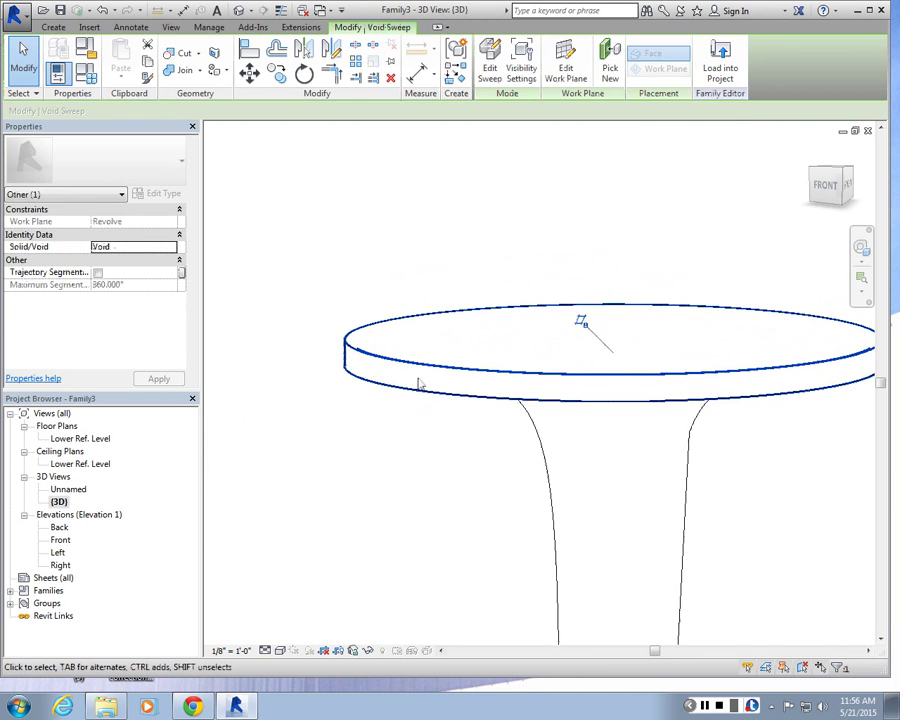
{"action": "left_click", "coordinate": [426, 468]}
{"action": "middle_click_drag", "start_coordinate": [338, 289], "coordinate": [343, 378], "text": "shift"}
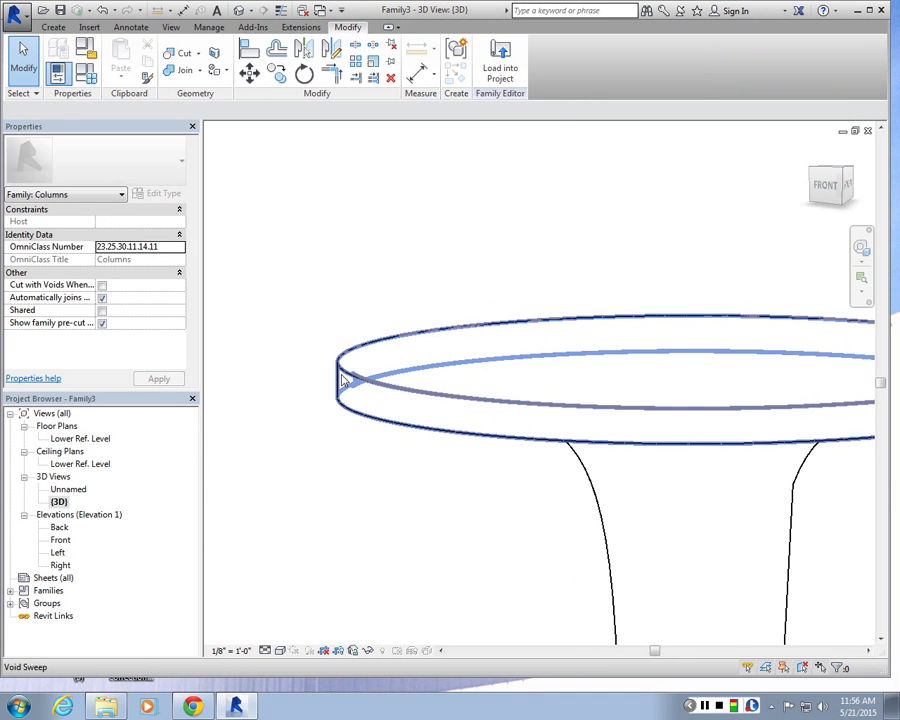
{"action": "left_click", "coordinate": [184, 53]}
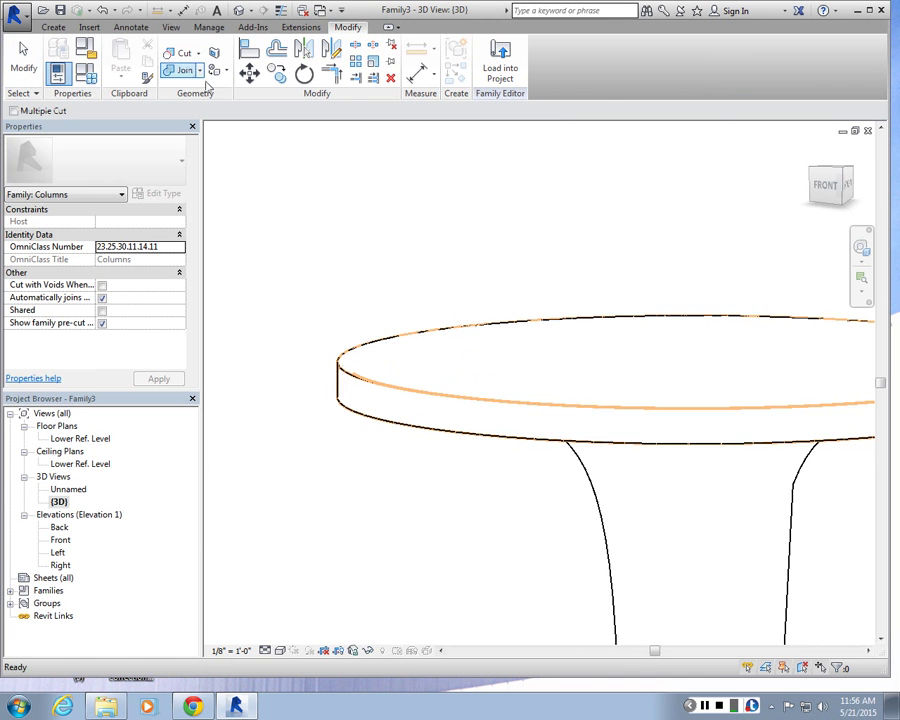
{"action": "left_click", "coordinate": [601, 491]}
{"action": "left_click", "coordinate": [368, 389]}
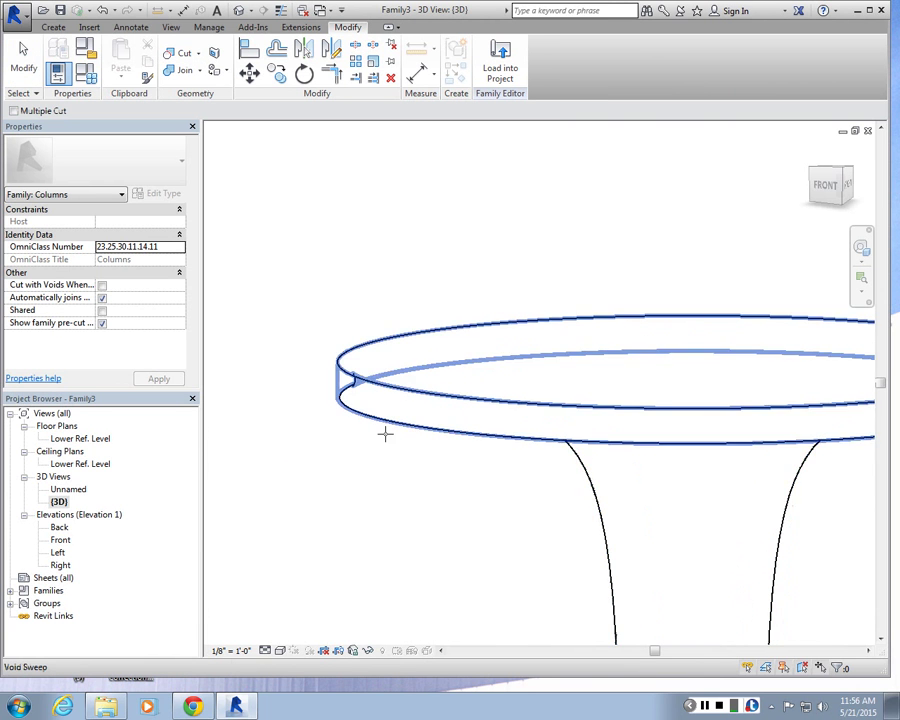
- Examine the slab's concave edge groove and the column's silhouette in 3D from the side
{"action": "scroll", "coordinate": [390, 436], "scroll_direction": "down", "scroll_amount": 3}
{"action": "middle_click_drag", "start_coordinate": [405, 443], "coordinate": [478, 458], "text": "shift"}
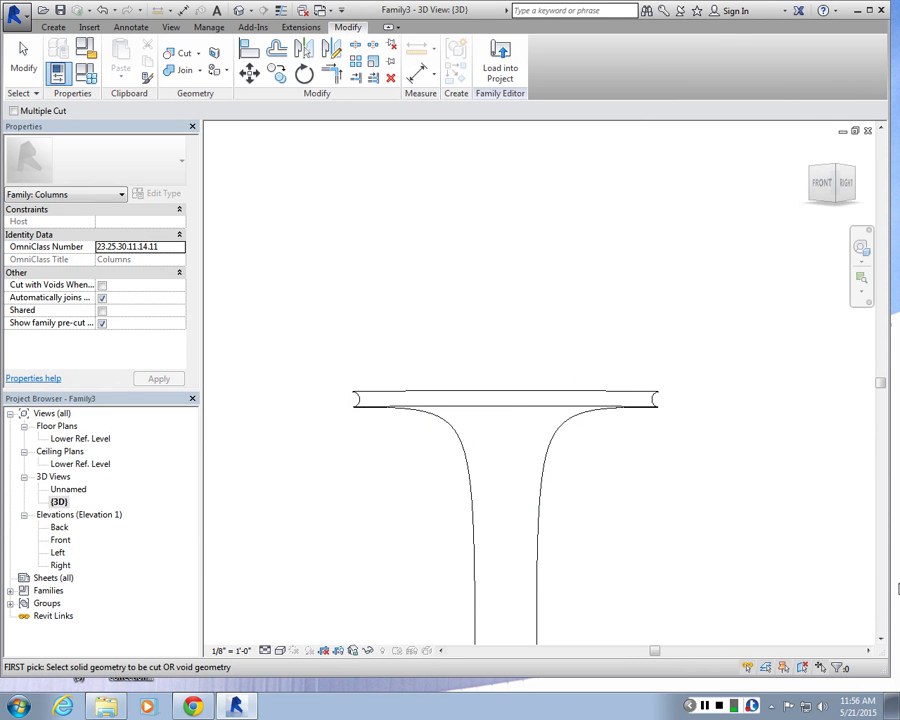
{"action": "scroll", "coordinate": [682, 434], "scroll_direction": "up", "scroll_amount": 2}
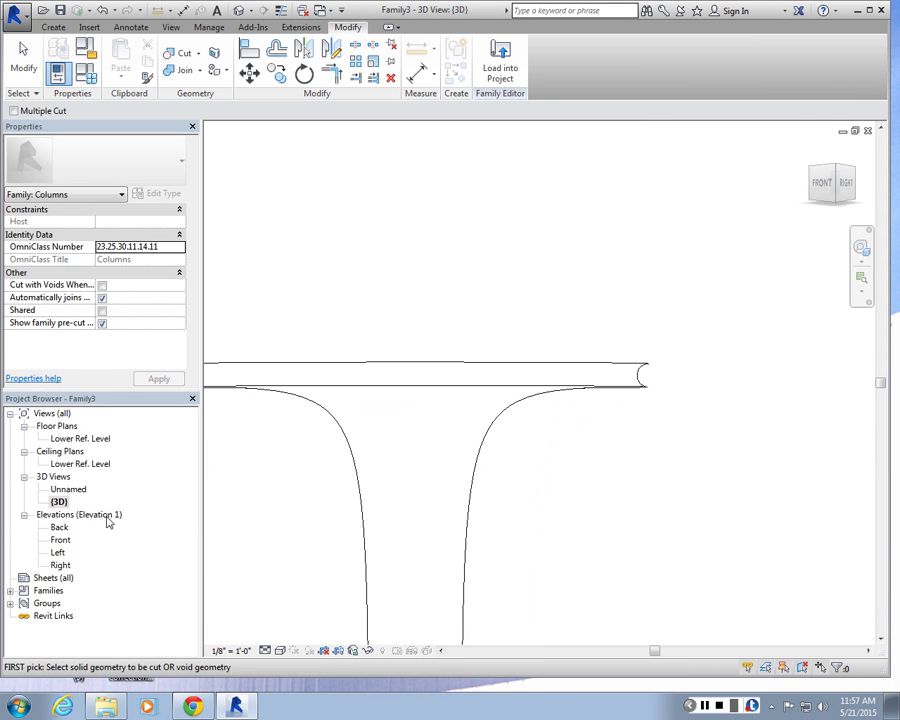
{"action": "scroll", "coordinate": [514, 395], "scroll_direction": "down", "scroll_amount": 5}
{"action": "key", "text": "Escape"}
{"action": "middle_click_drag", "start_coordinate": [514, 395], "coordinate": [537, 437], "text": "shift"}
{"action": "scroll", "coordinate": [474, 446], "scroll_direction": "up", "scroll_amount": 3}
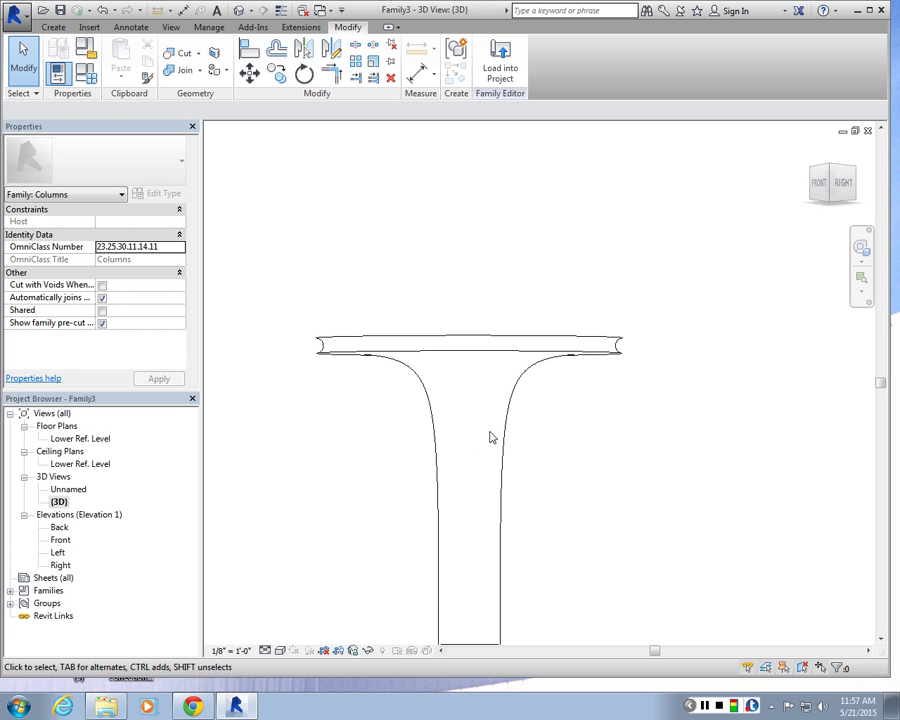
{"action": "scroll", "coordinate": [492, 436], "scroll_direction": "up", "scroll_amount": 2}
- Minimize the column family's open views and the hotel project's Section 3 view
{"action": "left_click", "coordinate": [53, 27]}
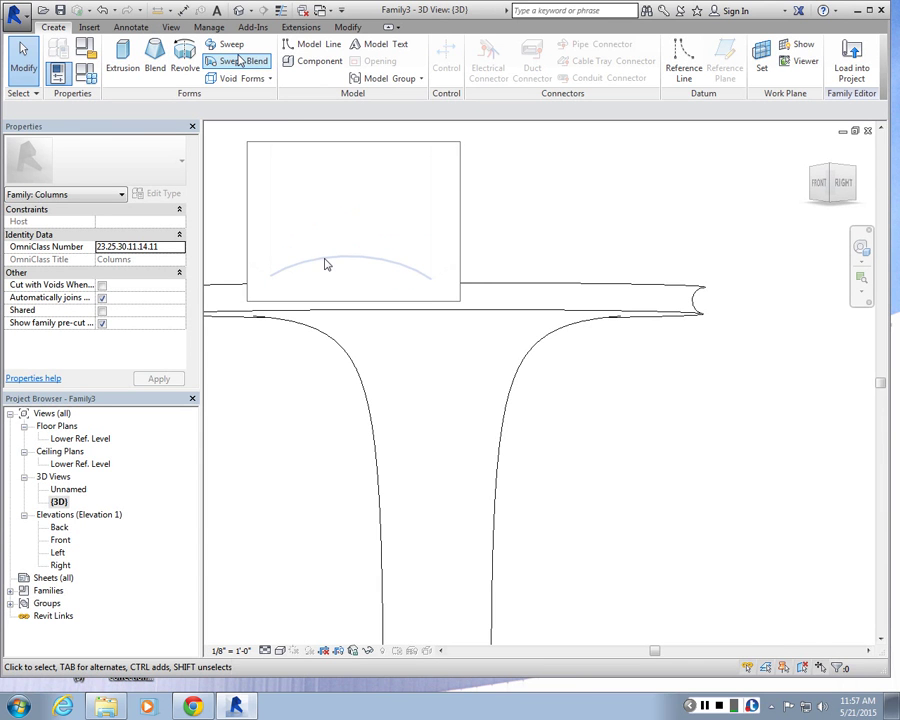
{"action": "left_click", "coordinate": [855, 131]}
{"action": "left_click", "coordinate": [807, 292]}
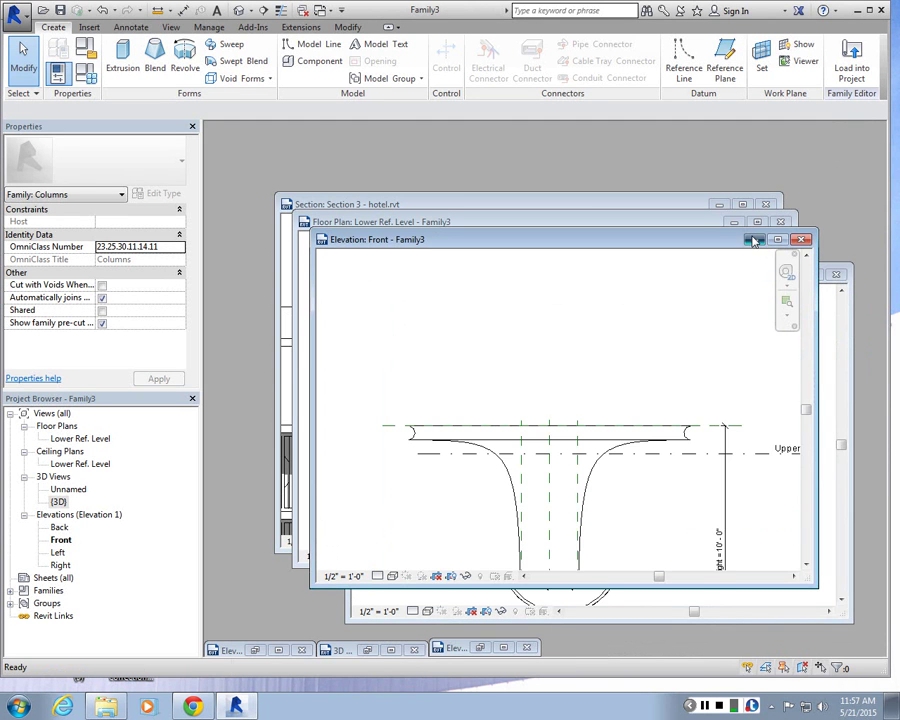
{"action": "left_click", "coordinate": [754, 240]}
{"action": "left_click_drag", "start_coordinate": [704, 275], "coordinate": [661, 529]}
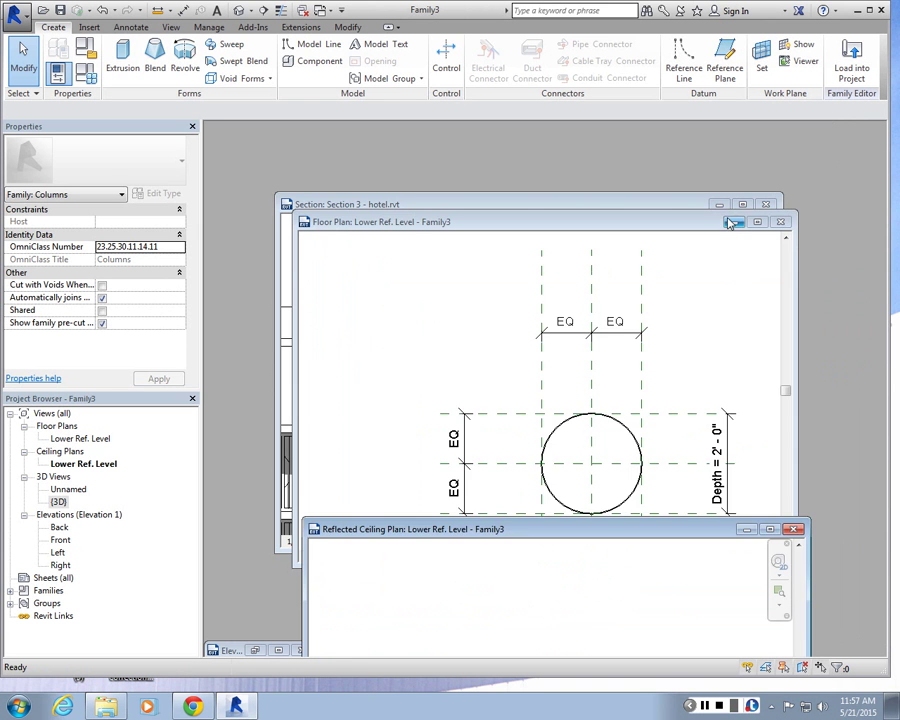
{"action": "left_click", "coordinate": [731, 222]}
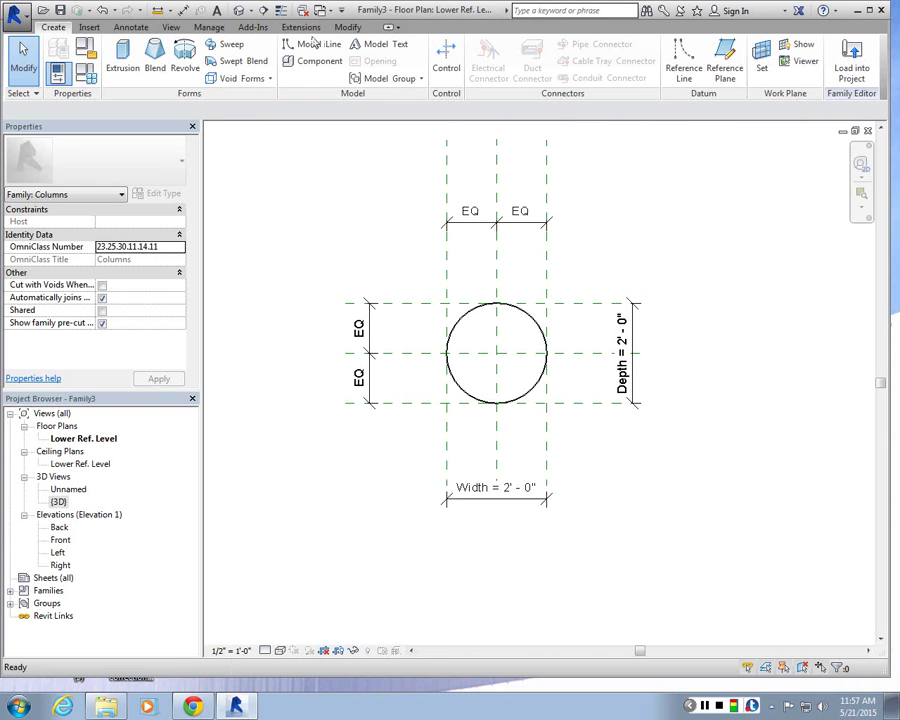
{"action": "left_click", "coordinate": [842, 131]}
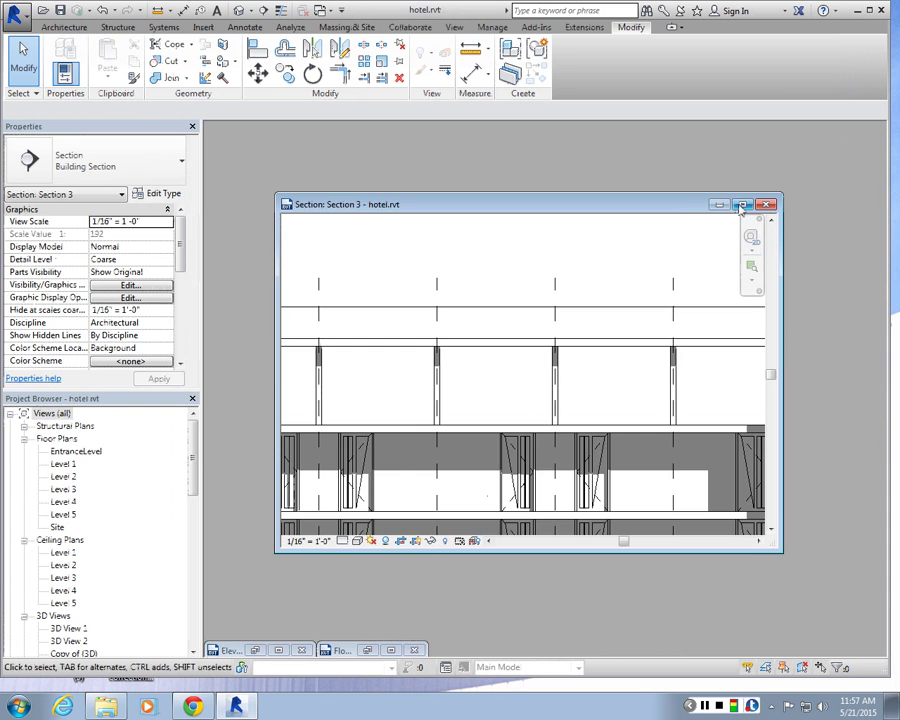
{"action": "left_click", "coordinate": [743, 205]}
{"action": "left_click", "coordinate": [842, 131]}
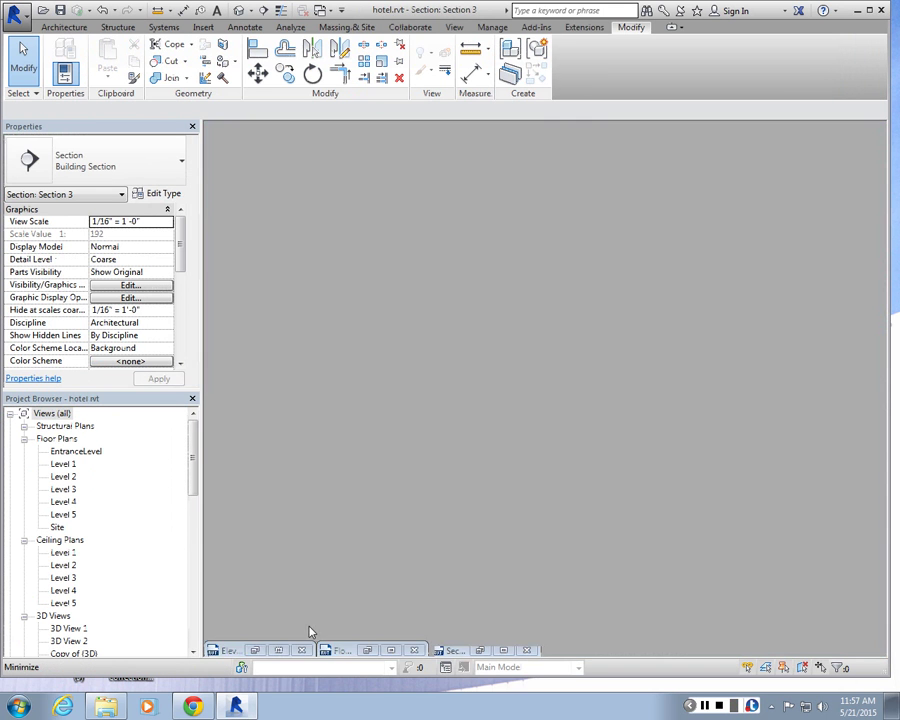
- Bring up room_door.rfa and examine its frame extrusion in the Exterior elevation and the Ref. Level floor plan
{"action": "left_click", "coordinate": [255, 650]}
{"action": "scroll", "coordinate": [561, 246], "scroll_direction": "down", "scroll_amount": 3}
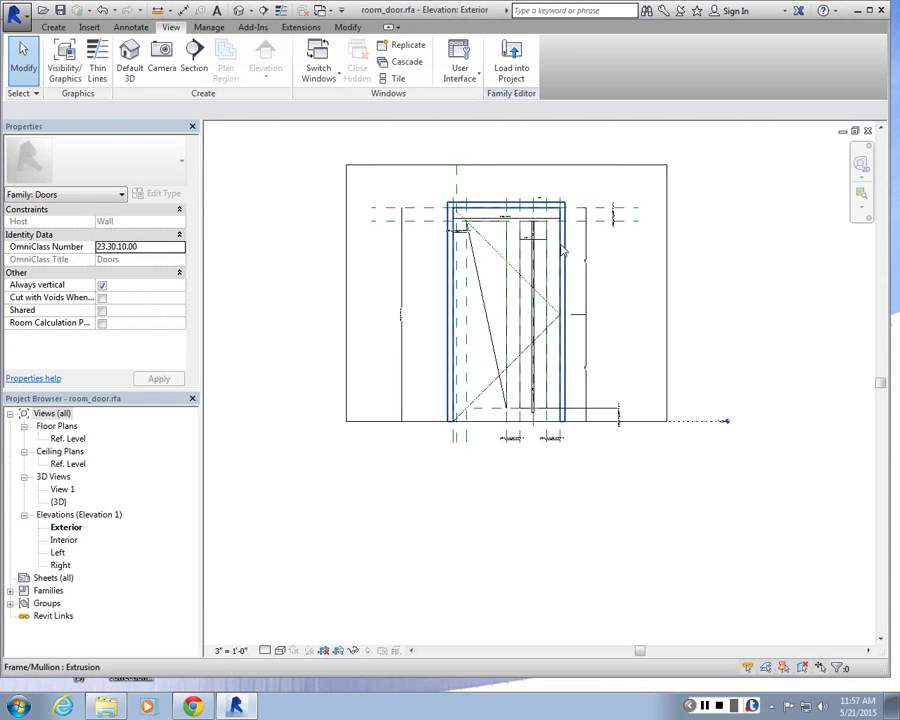
{"action": "scroll", "coordinate": [561, 246], "scroll_direction": "up", "scroll_amount": 3}
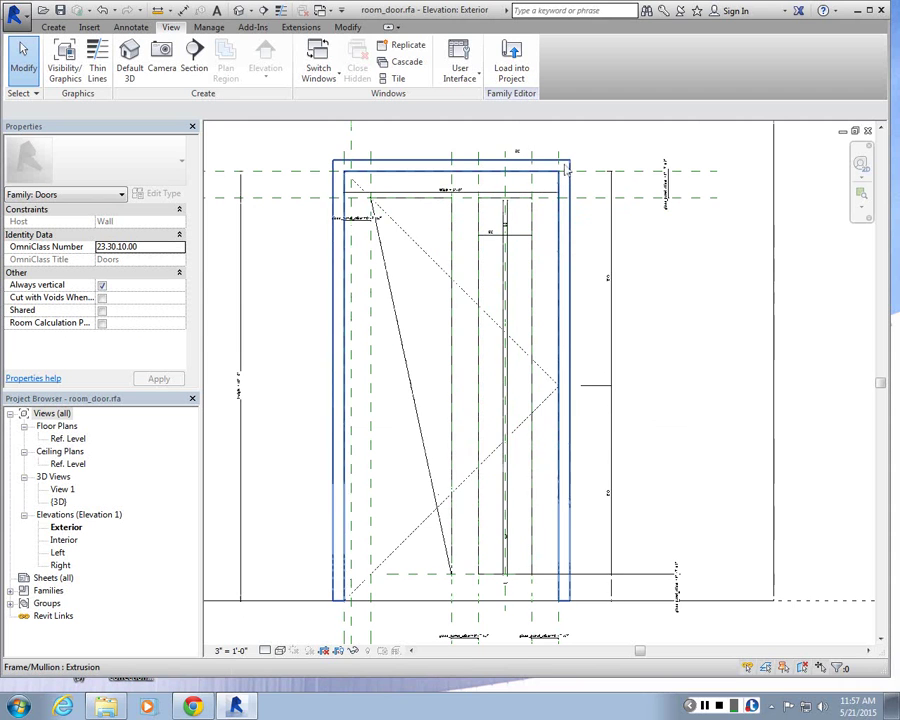
{"action": "double_click", "coordinate": [67, 439]}
{"action": "scroll", "coordinate": [357, 484], "scroll_direction": "up", "scroll_amount": 3}
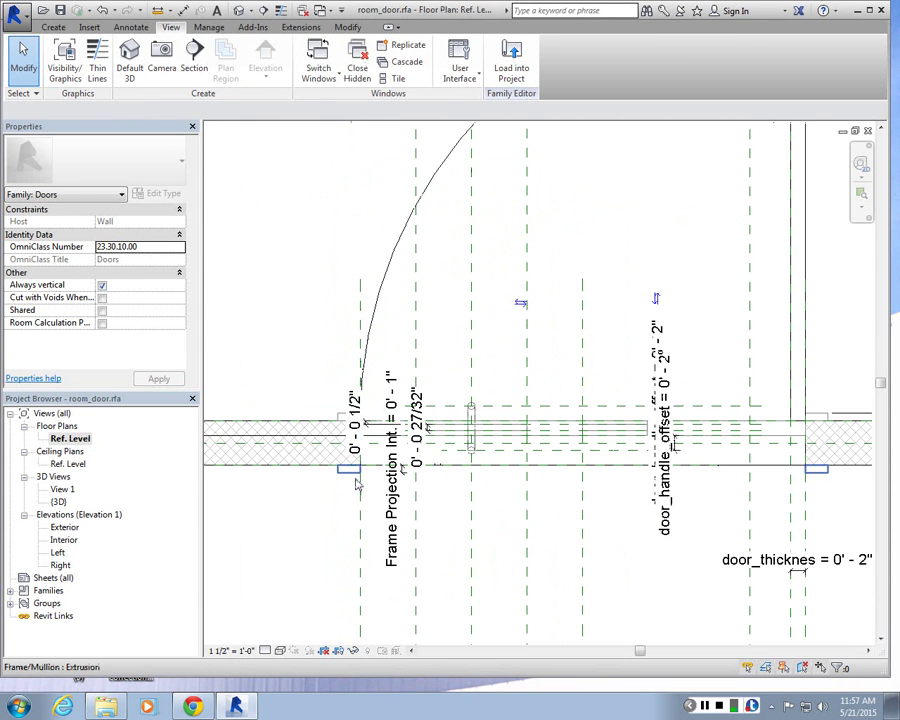
{"action": "left_click", "coordinate": [350, 470]}
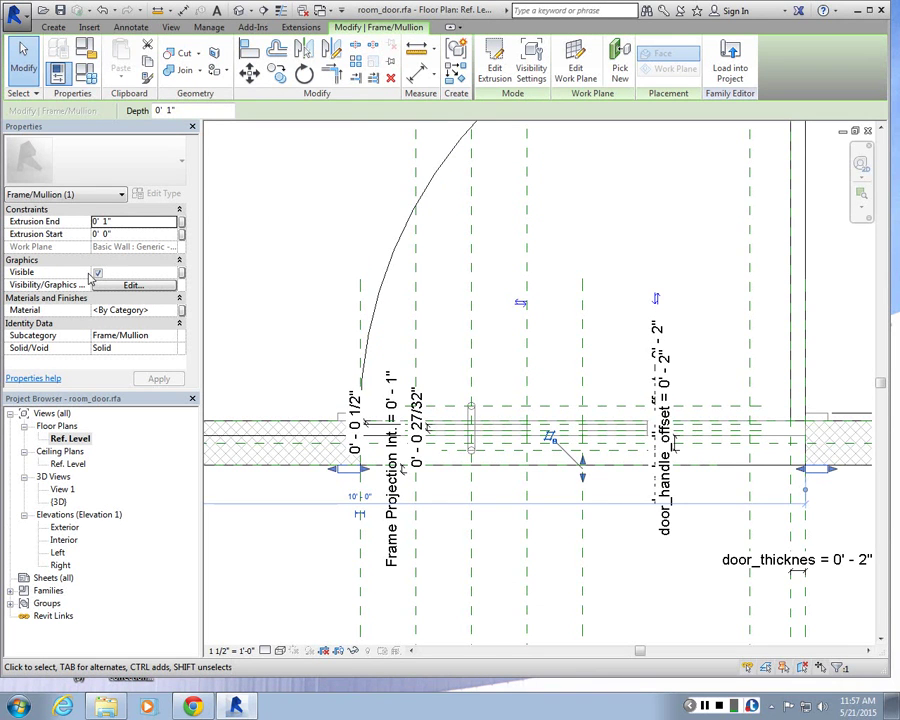
{"action": "left_click", "coordinate": [763, 147]}
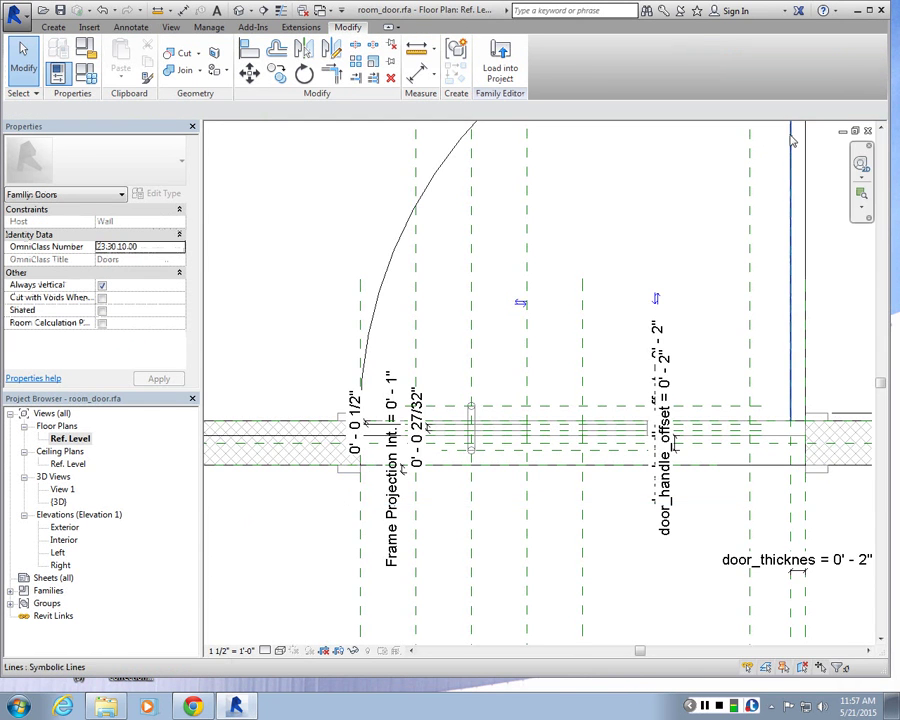
- Minimize the door and column family plans and bring the hotel project's Section 3 view back up full size
{"action": "left_click", "coordinate": [843, 131]}
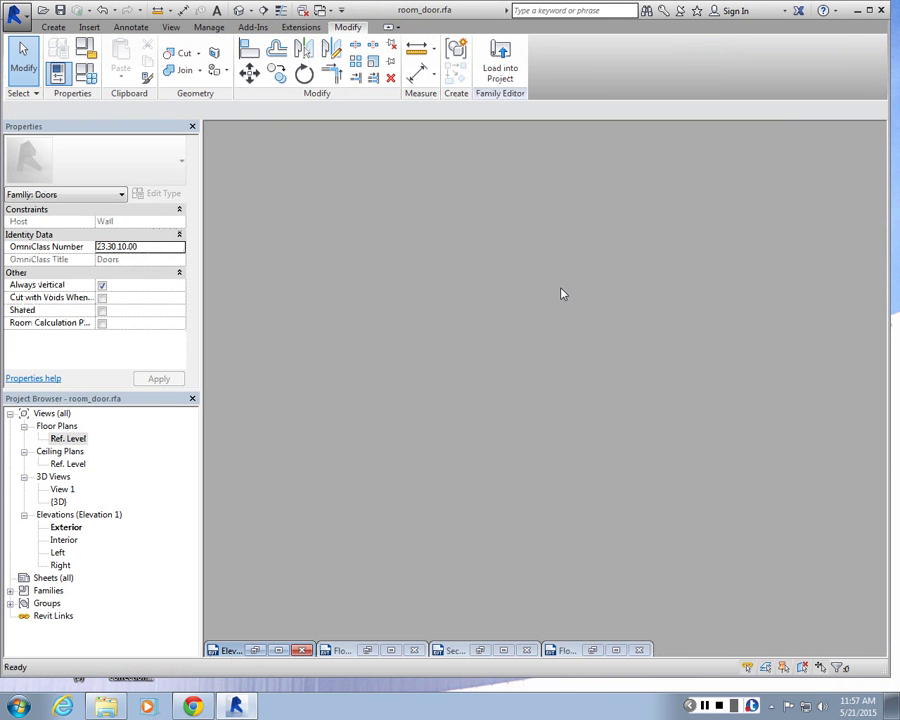
{"action": "left_click", "coordinate": [390, 650]}
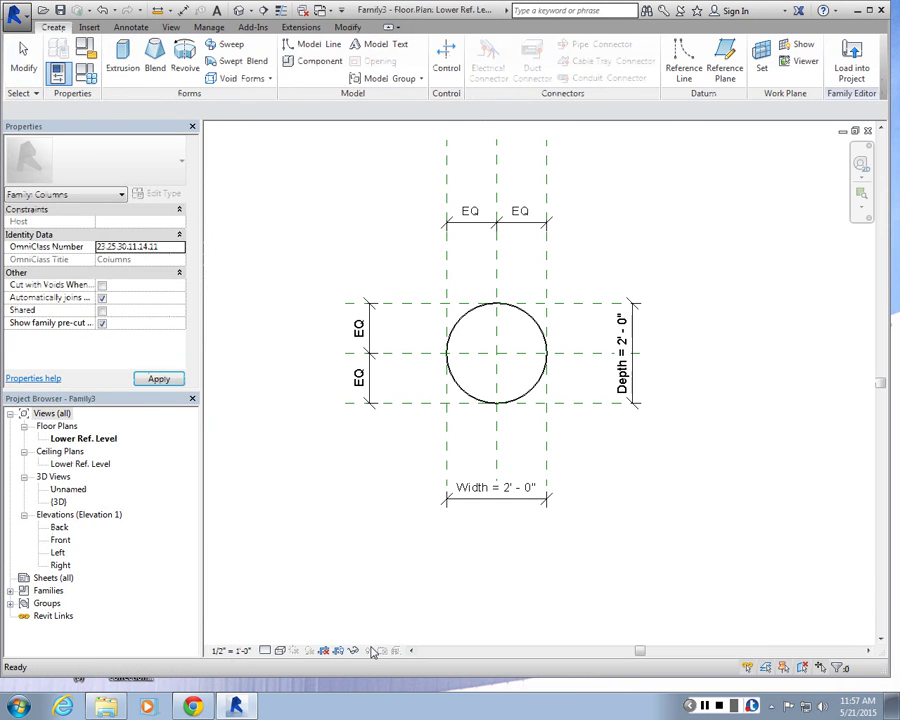
{"action": "left_click", "coordinate": [843, 132]}
{"action": "left_click", "coordinate": [503, 649]}
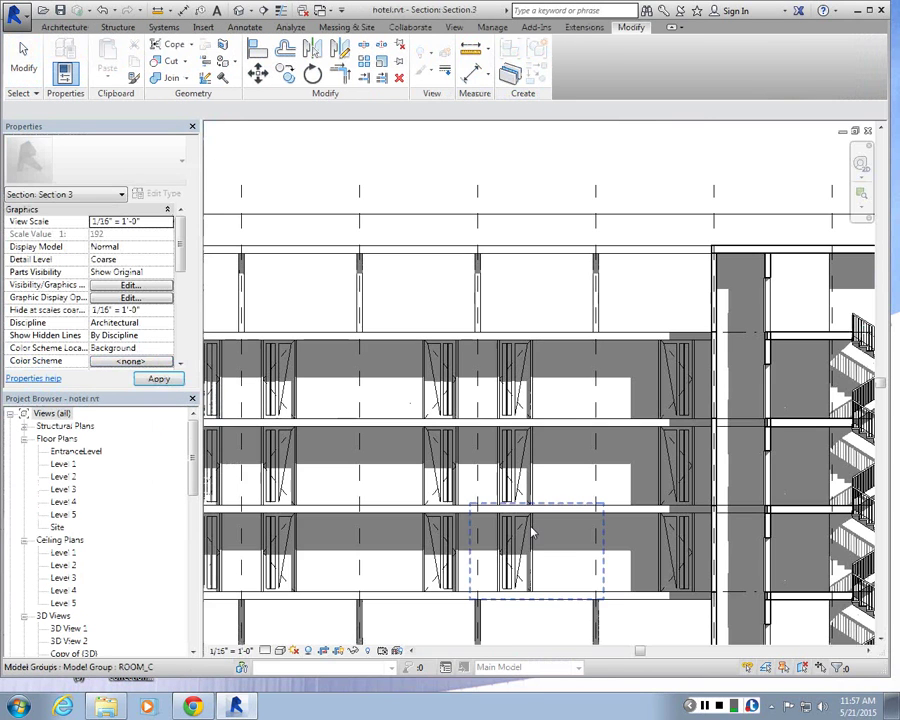
- Examine the room doors in Section 3, then minimize it and bring the door family's Exterior elevation back up
{"action": "scroll", "coordinate": [617, 245], "scroll_direction": "up", "scroll_amount": 5}
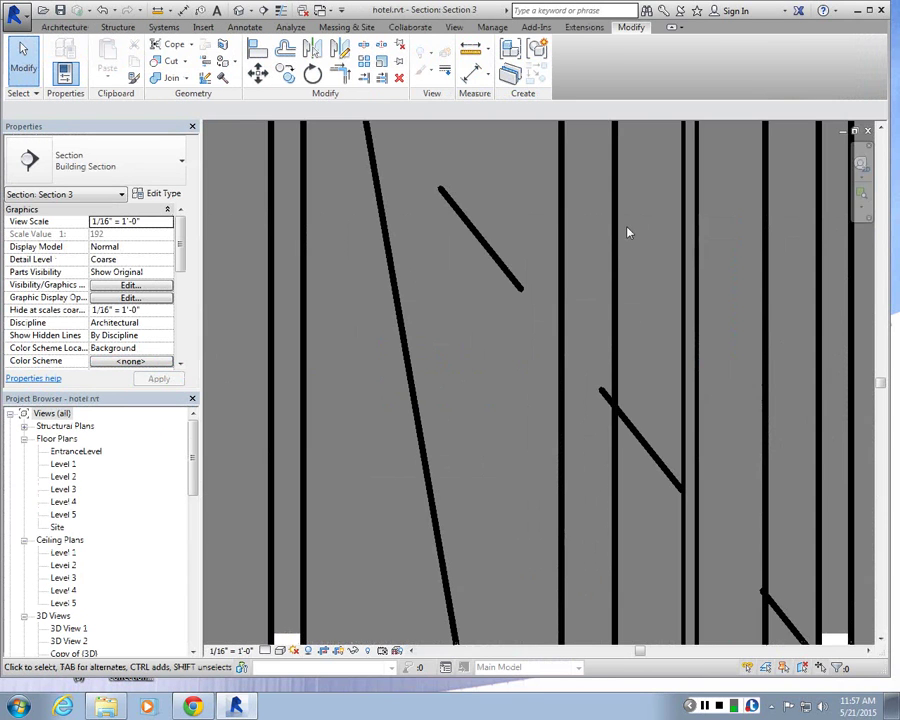
{"action": "scroll", "coordinate": [617, 245], "scroll_direction": "down", "scroll_amount": 5}
{"action": "scroll", "coordinate": [557, 167], "scroll_direction": "down", "scroll_amount": 3}
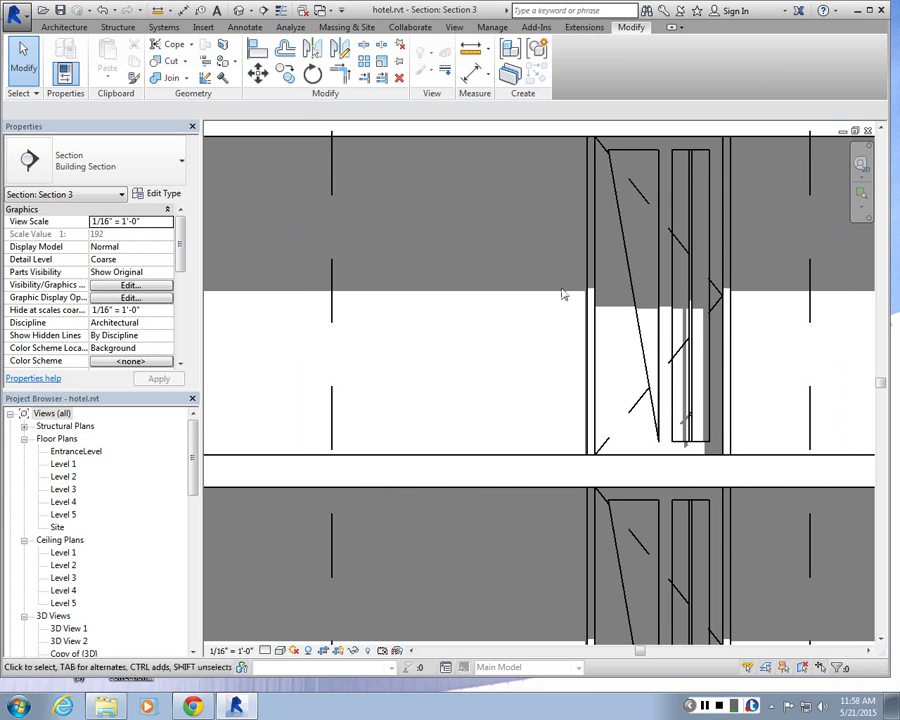
{"action": "left_click", "coordinate": [841, 132]}
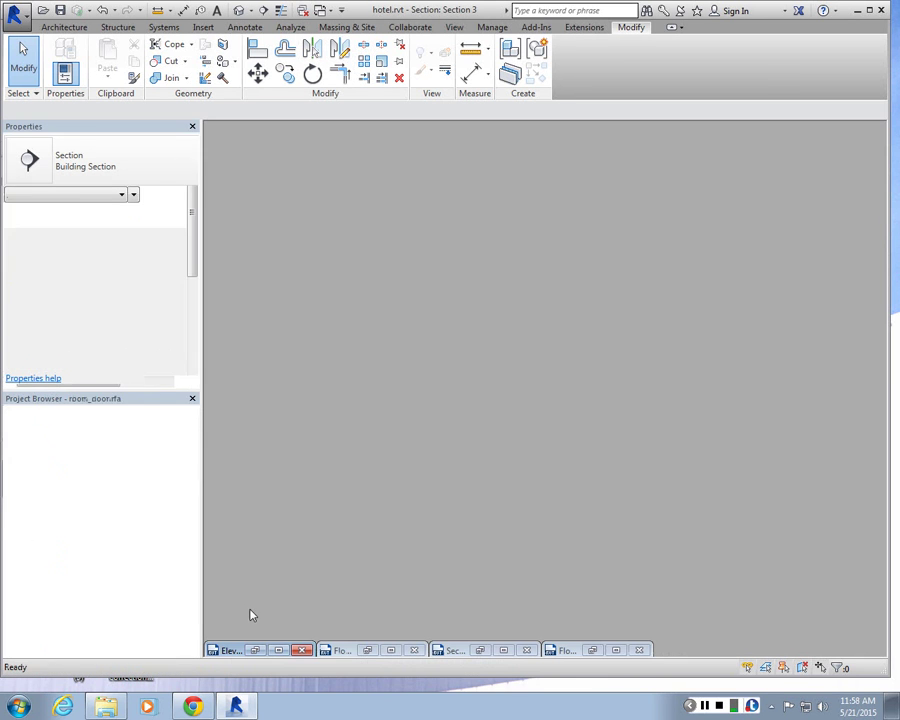
{"action": "left_click", "coordinate": [257, 649]}
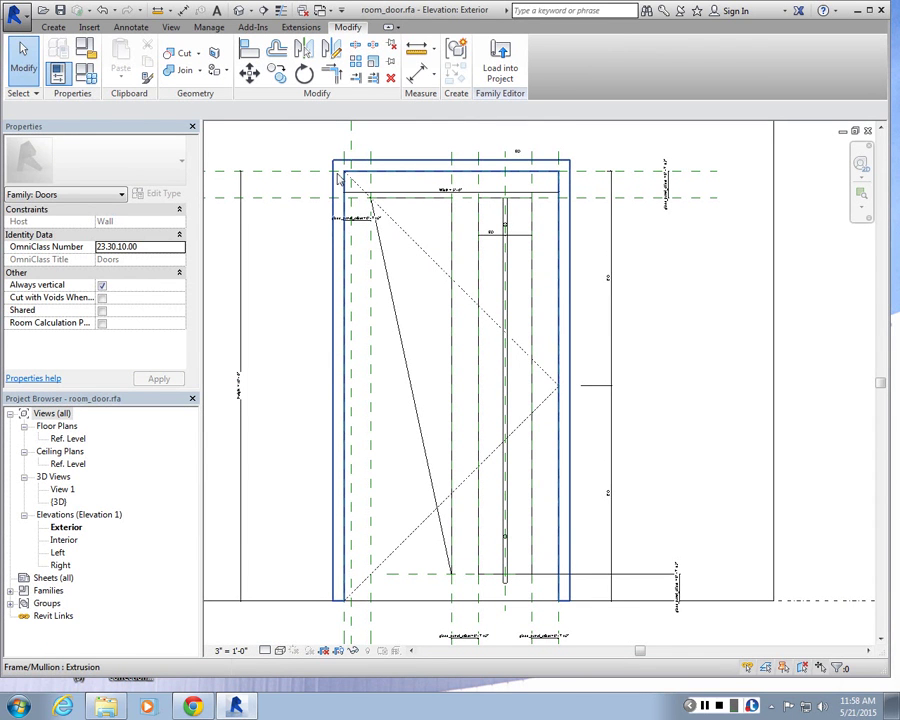
- Turn off the Visible property of the door frame extrusion in the Exterior elevation
{"action": "left_click", "coordinate": [338, 179]}
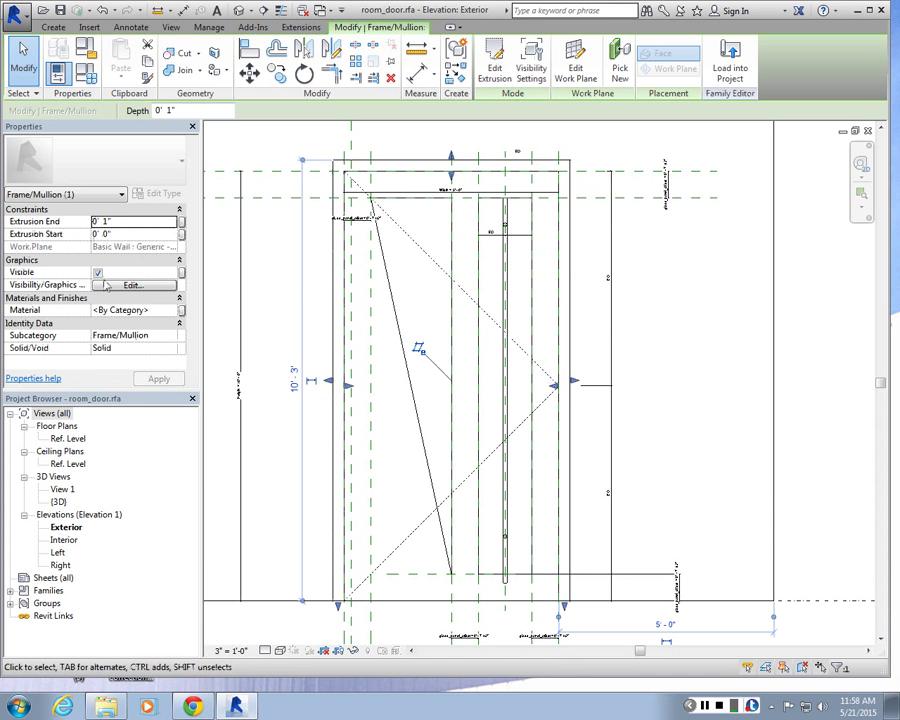
{"action": "left_click", "coordinate": [97, 272]}
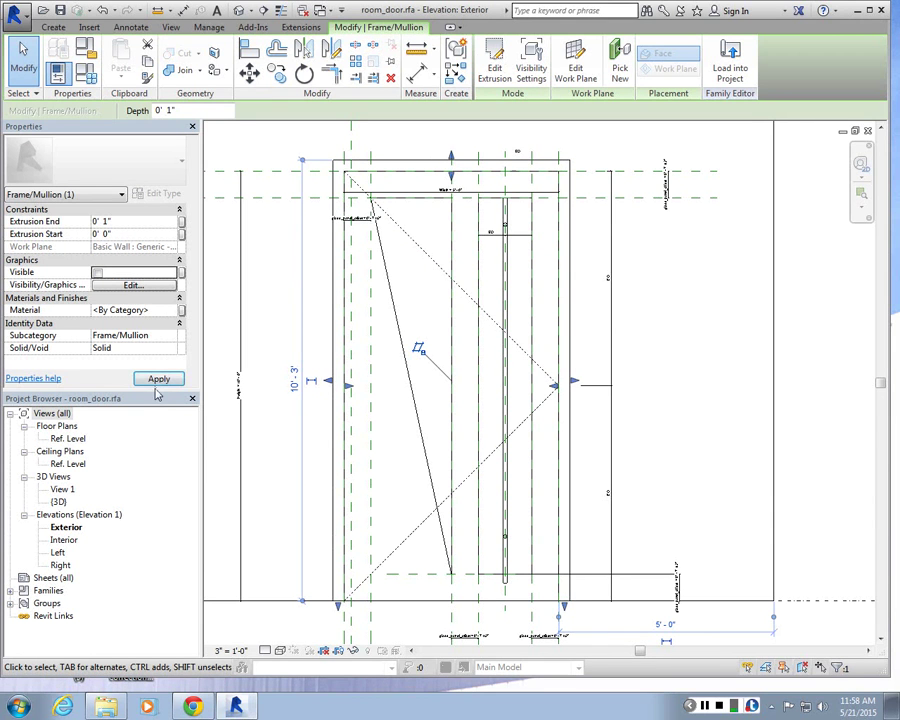
{"action": "left_click", "coordinate": [157, 380]}
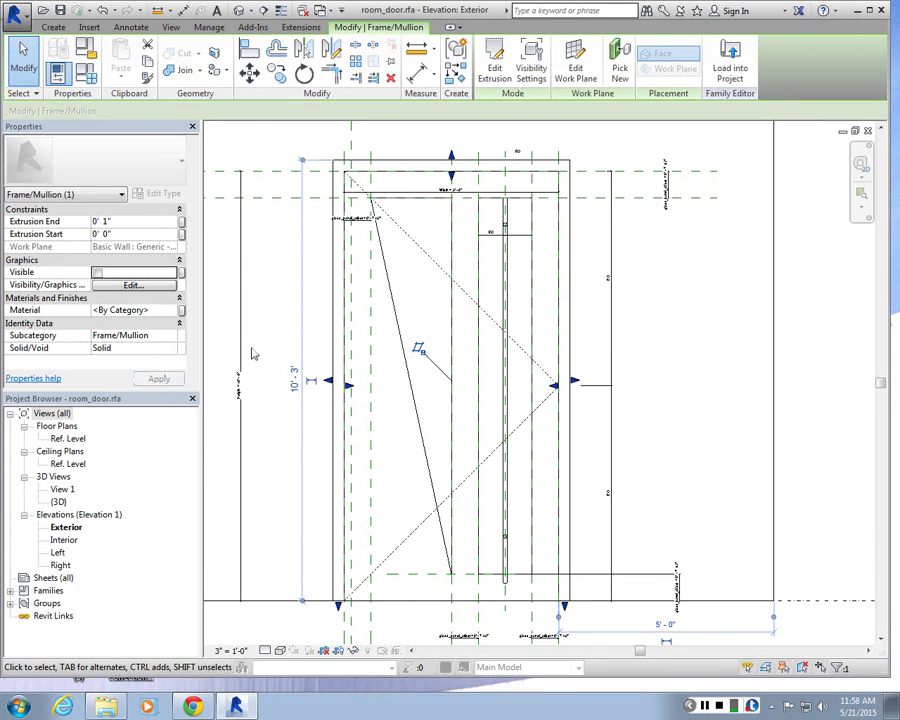
- In the Ref. Level floor plan, turn off the Visible property of the other frame extrusion and check the first frame's setting
{"action": "left_click", "coordinate": [70, 529]}
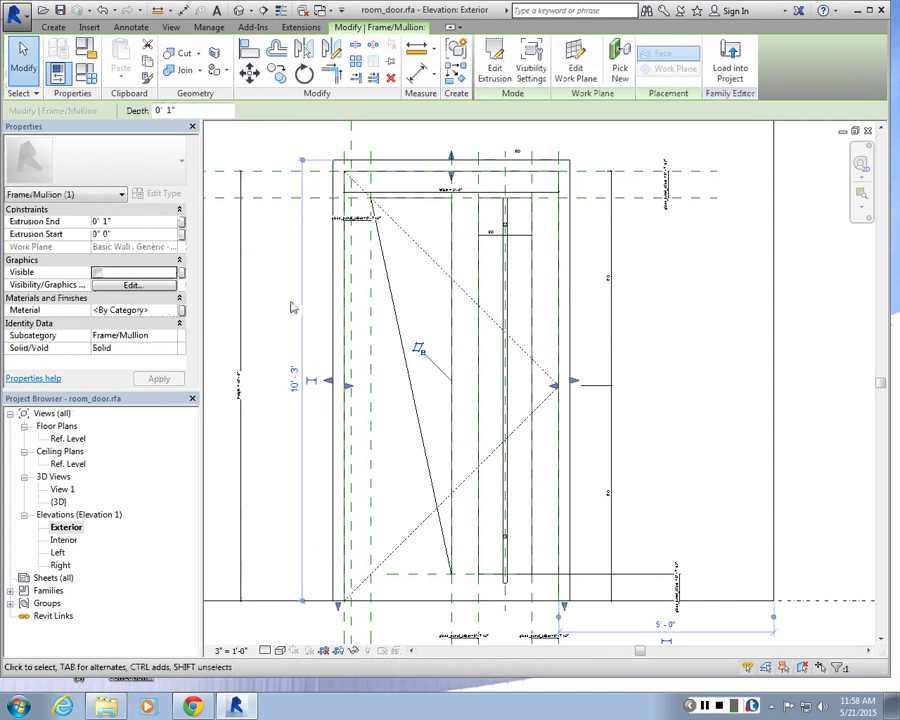
{"action": "double_click", "coordinate": [69, 438]}
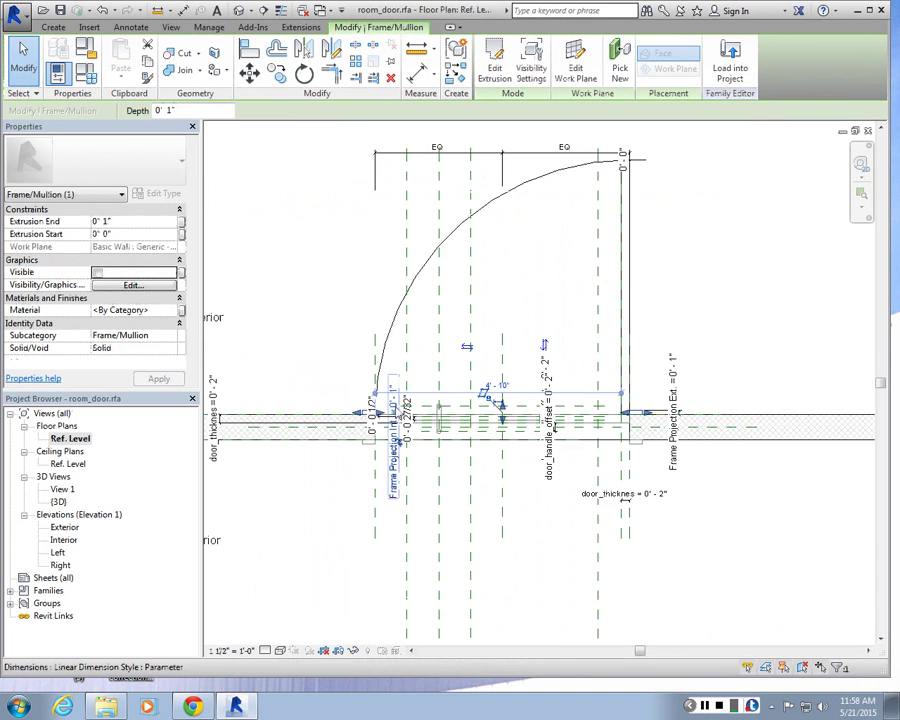
{"action": "scroll", "coordinate": [381, 410], "scroll_direction": "up", "scroll_amount": 5}
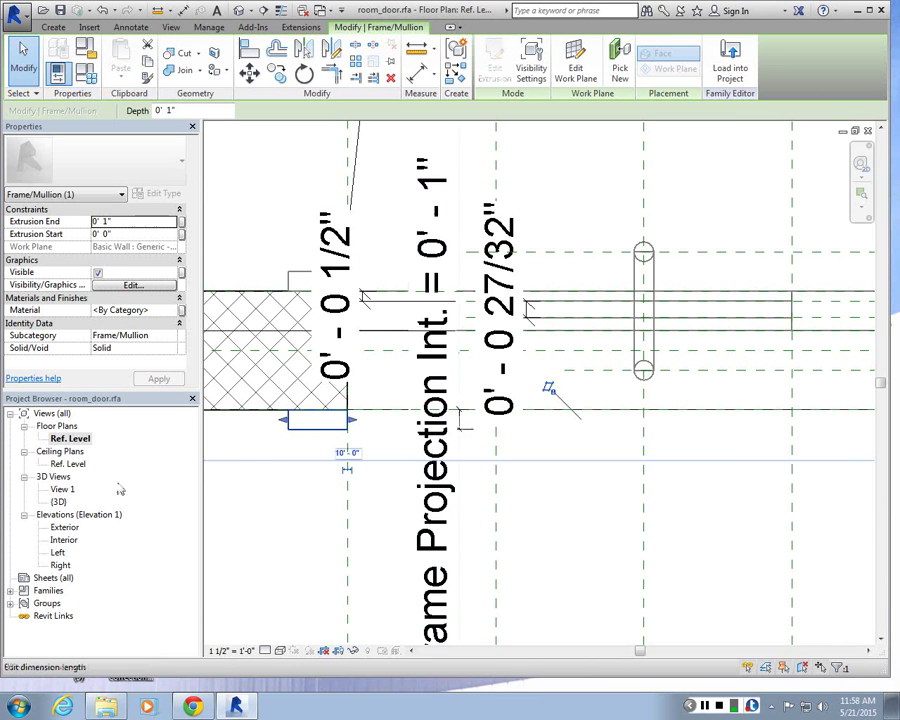
{"action": "scroll", "coordinate": [158, 478], "scroll_direction": "down", "scroll_amount": 3}
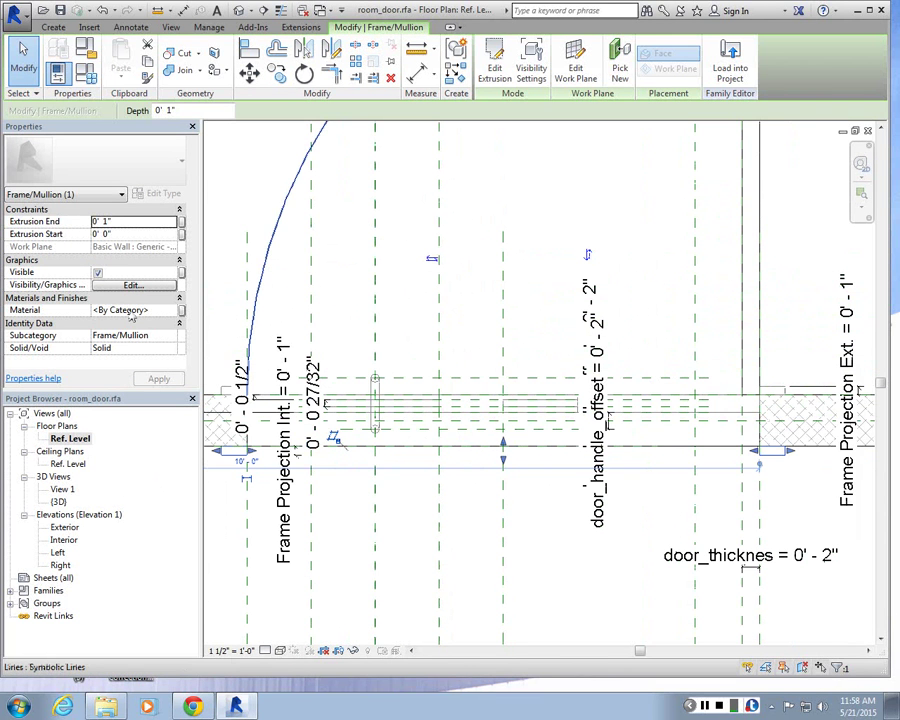
{"action": "left_click", "coordinate": [97, 273]}
{"action": "left_click", "coordinate": [97, 273]}
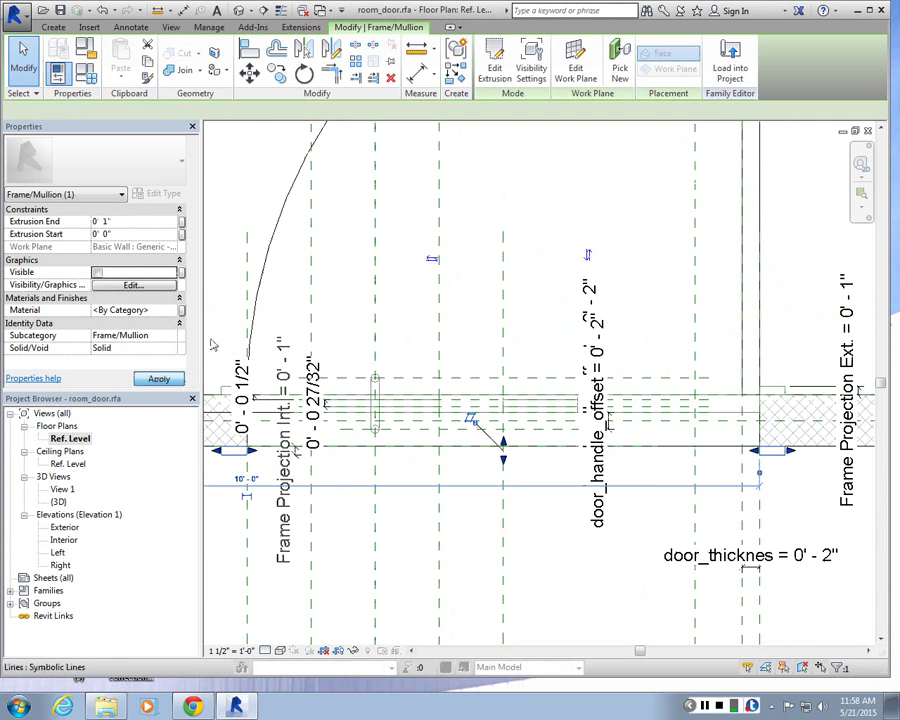
{"action": "left_click", "coordinate": [222, 370]}
{"action": "left_click", "coordinate": [222, 397]}
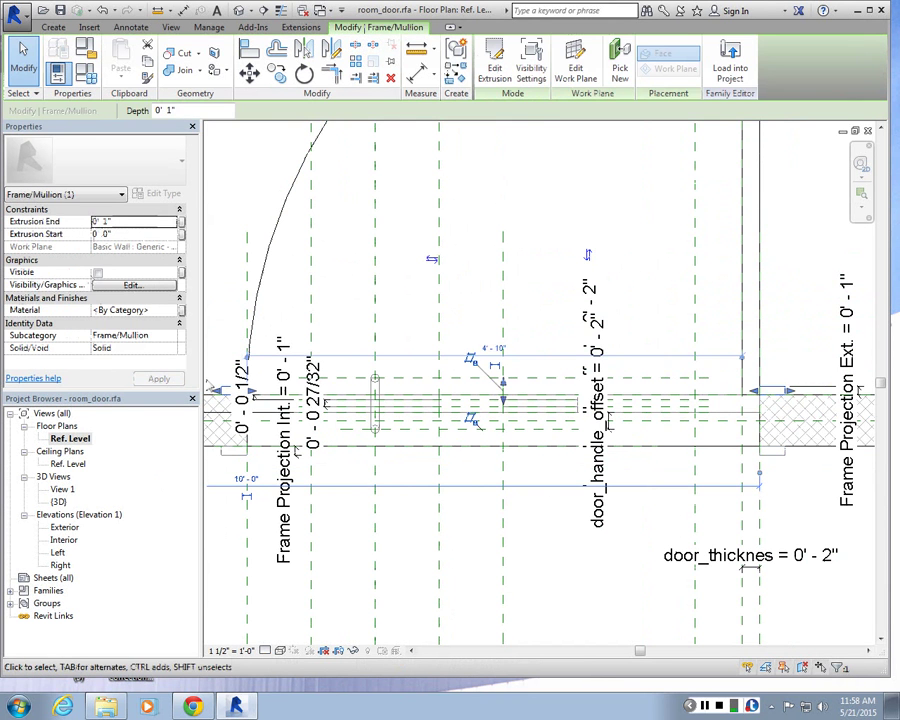
{"action": "key", "text": "Escape"}
{"action": "scroll", "coordinate": [371, 330], "scroll_direction": "down", "scroll_amount": 3}
{"action": "scroll", "coordinate": [371, 330], "scroll_direction": "up", "scroll_amount": 2}
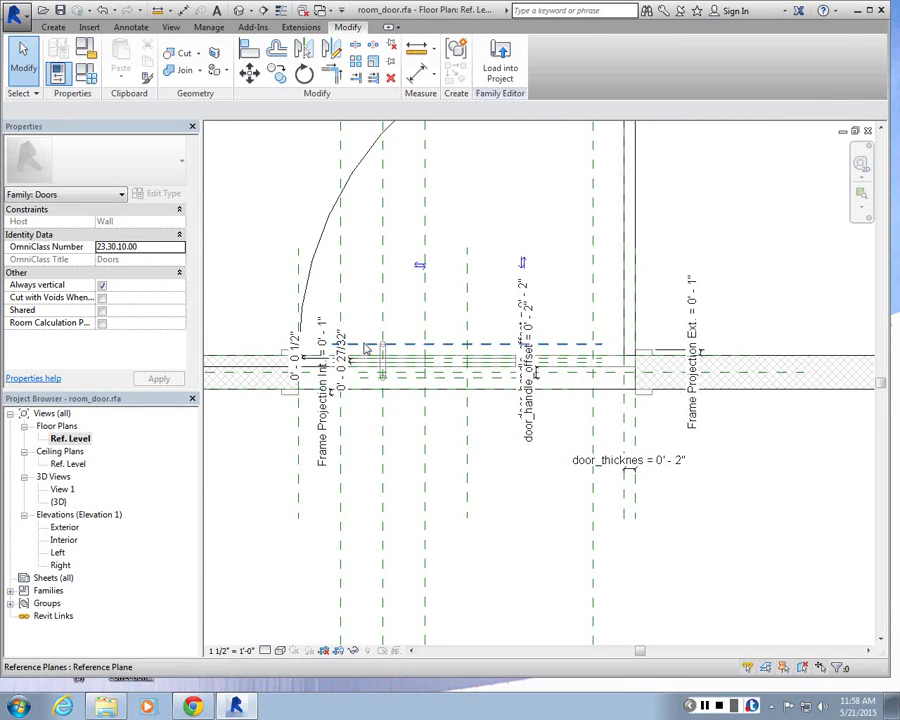
- Start a solid sweep with a sketched path, dismissing the save reminder, and orbit the {3D} view to face the door
{"action": "left_click", "coordinate": [58, 28]}
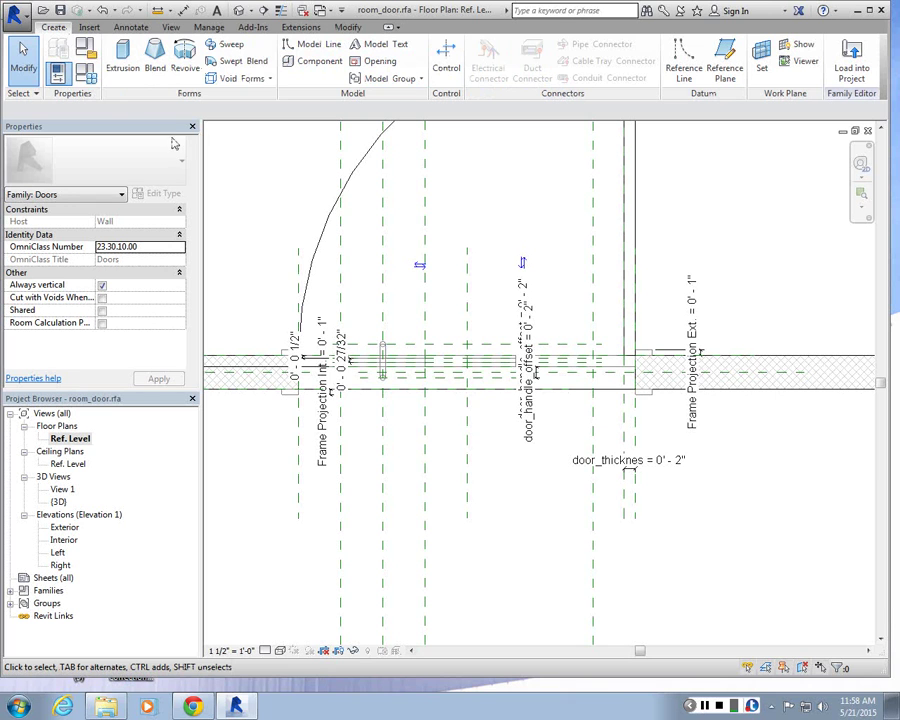
{"action": "left_click", "coordinate": [232, 47]}
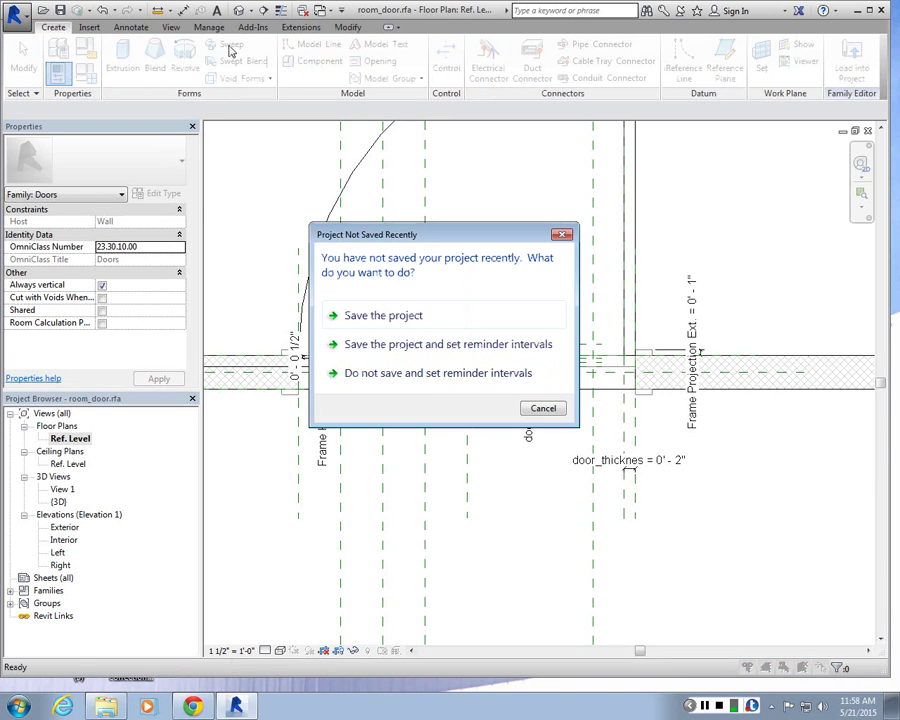
{"action": "left_click", "coordinate": [543, 409]}
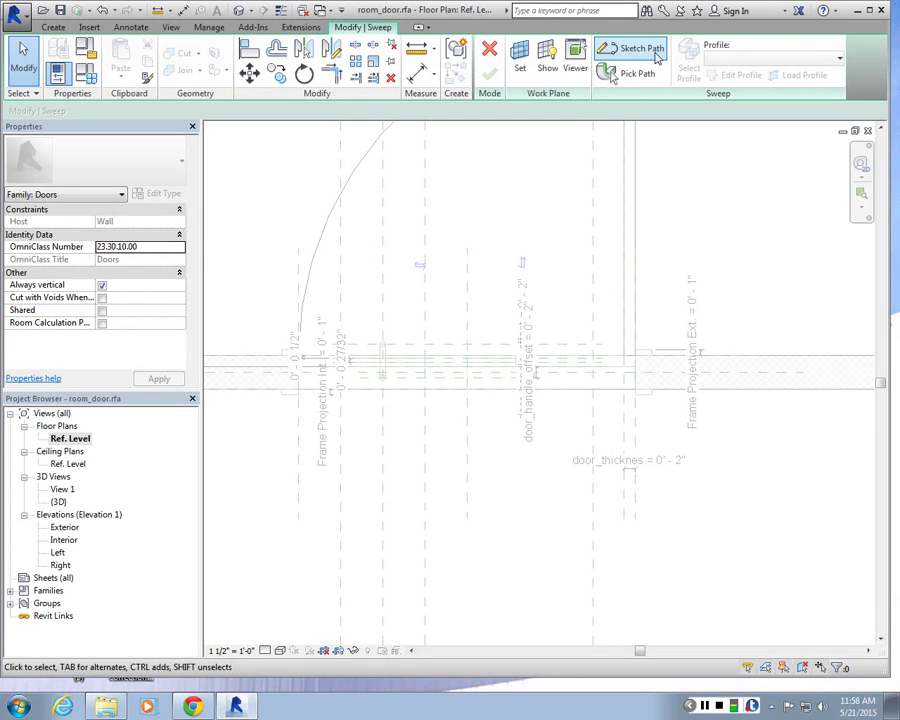
{"action": "left_click", "coordinate": [656, 55]}
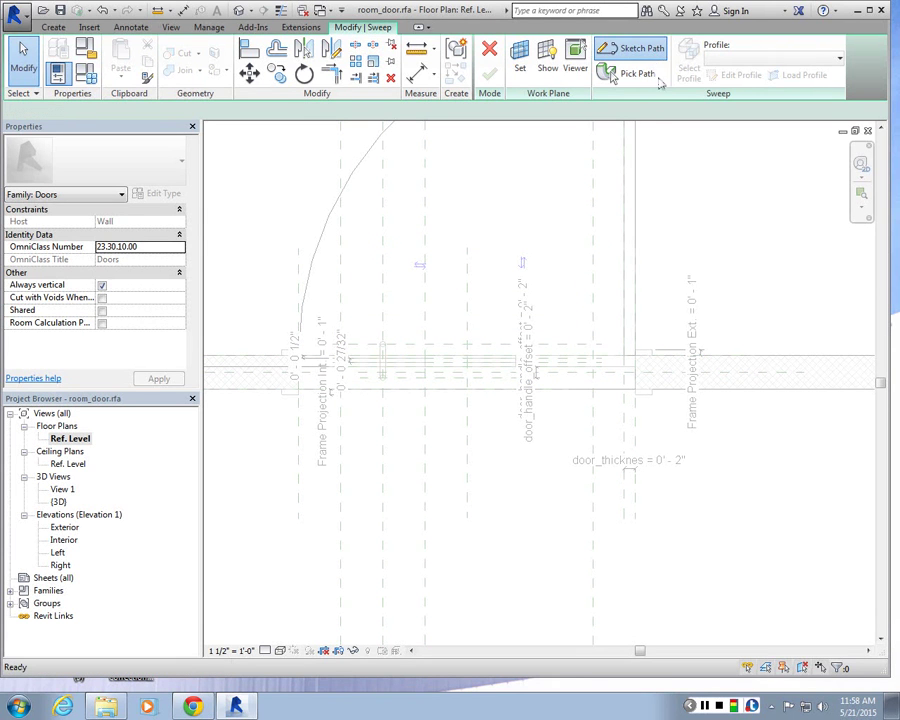
{"action": "double_click", "coordinate": [64, 527]}
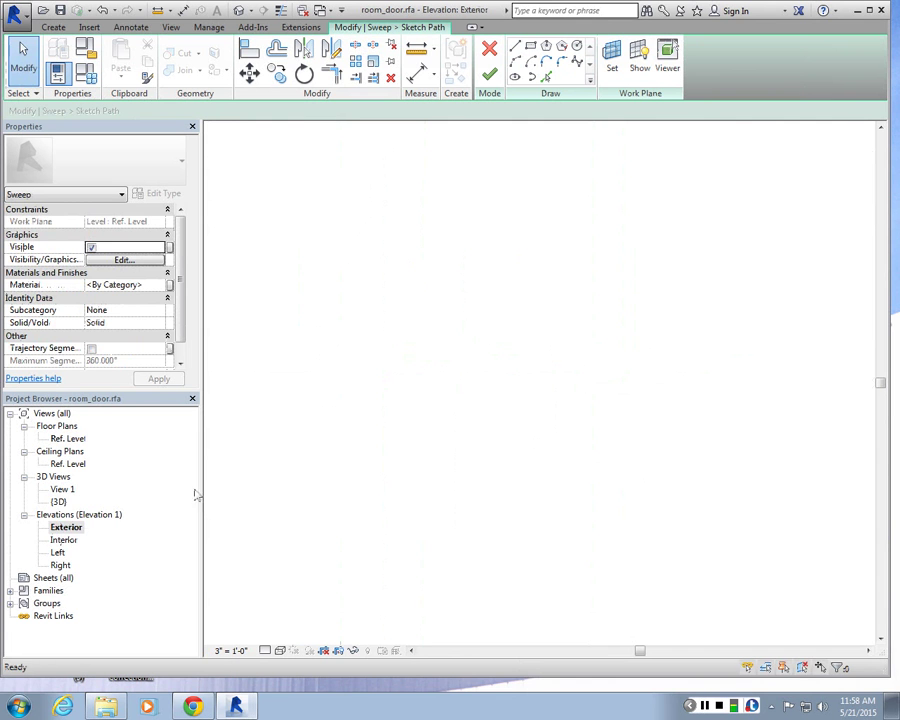
{"action": "double_click", "coordinate": [59, 501]}
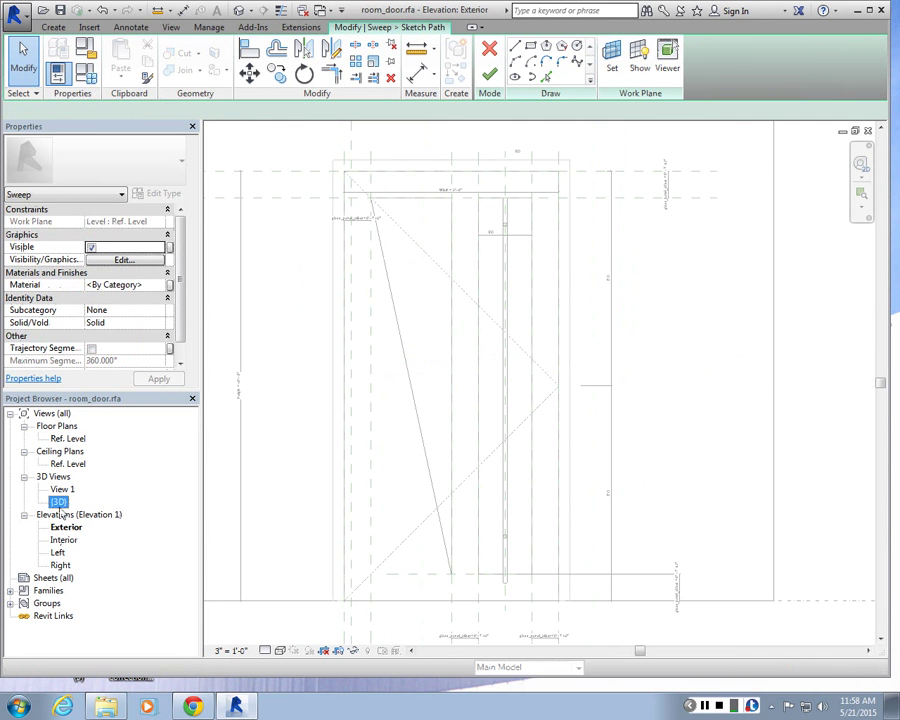
{"action": "middle_click_drag", "start_coordinate": [485, 384], "coordinate": [235, 352], "text": "shift"}
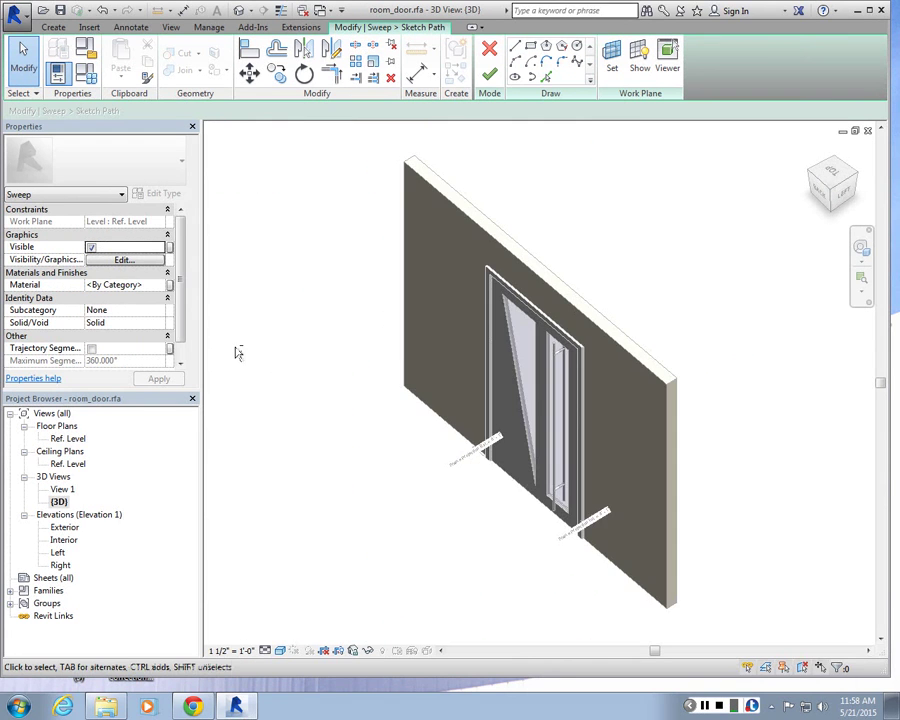
{"action": "scroll", "coordinate": [616, 383], "scroll_direction": "up", "scroll_amount": 3}
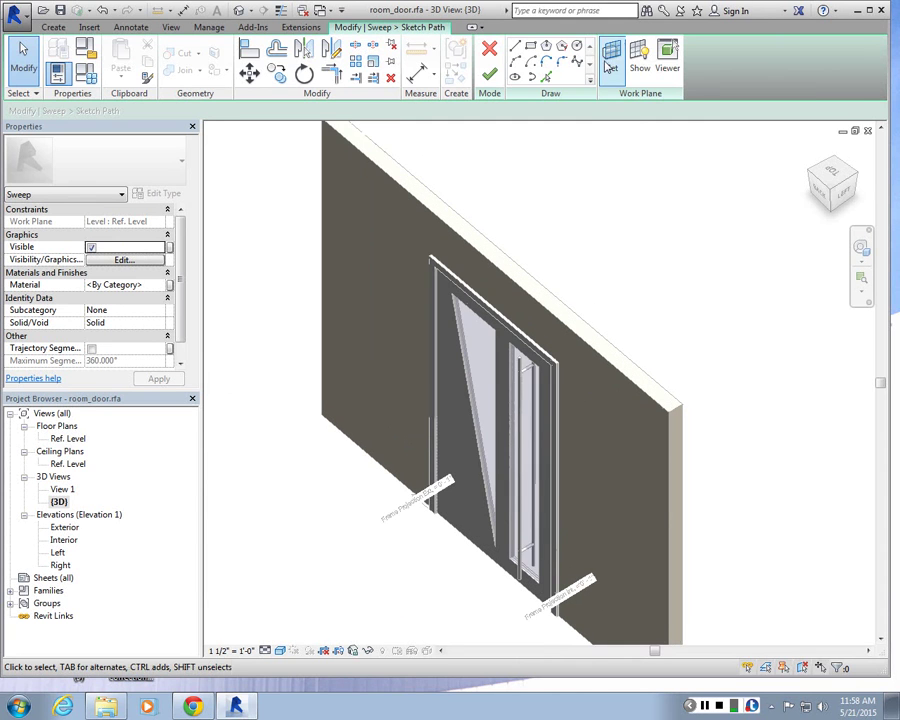
- Set the sweep path's work plane by picking the wall face around the door
{"action": "left_click", "coordinate": [612, 55]}
{"action": "left_click", "coordinate": [620, 198]}
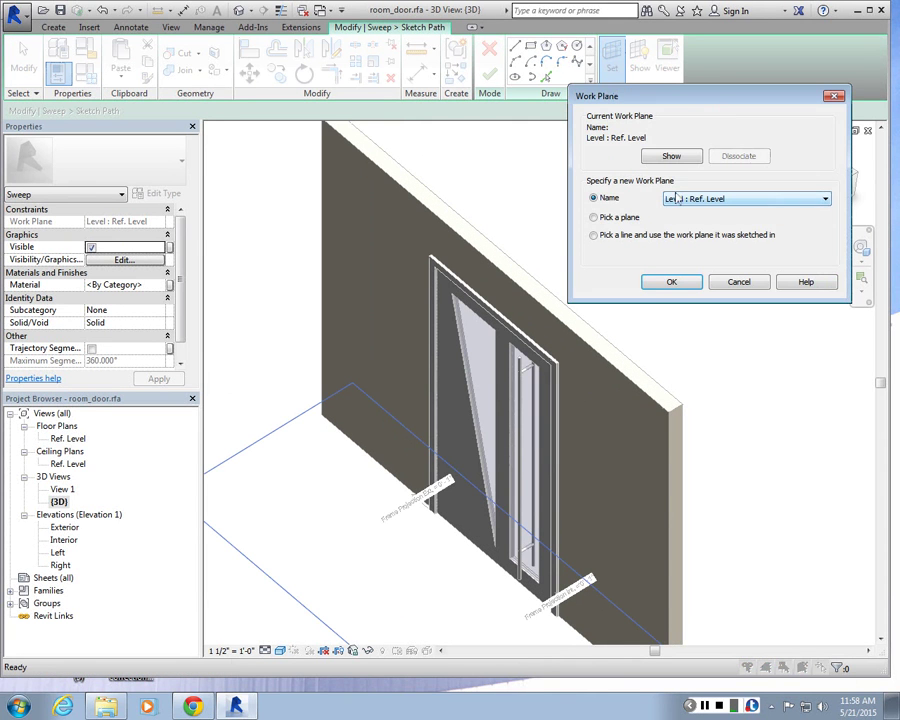
{"action": "left_click", "coordinate": [594, 217]}
{"action": "left_click", "coordinate": [671, 281]}
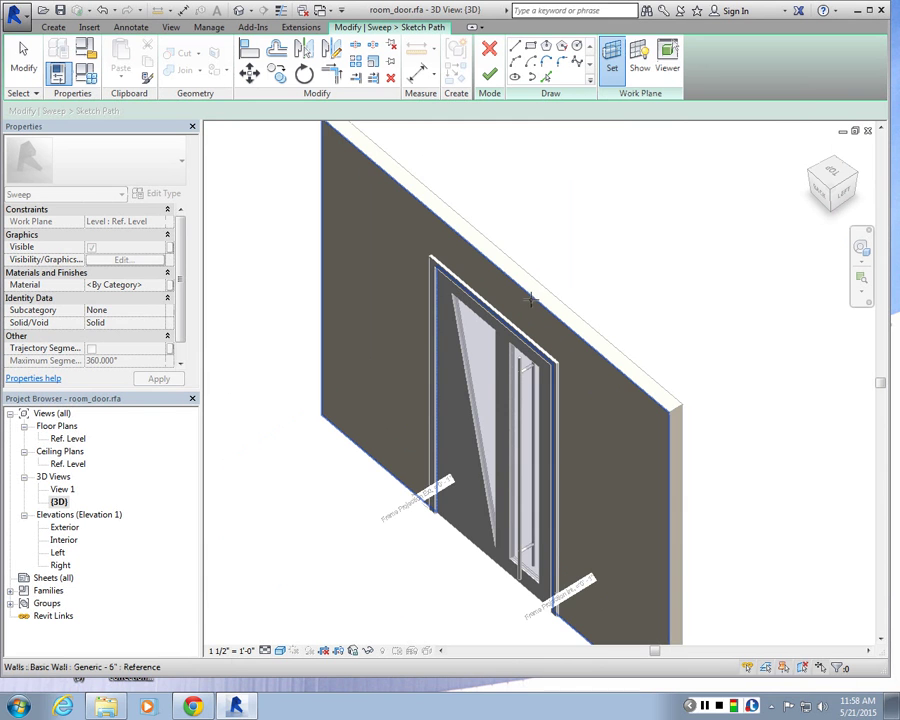
{"action": "scroll", "coordinate": [378, 174], "scroll_direction": "down", "scroll_amount": 2}
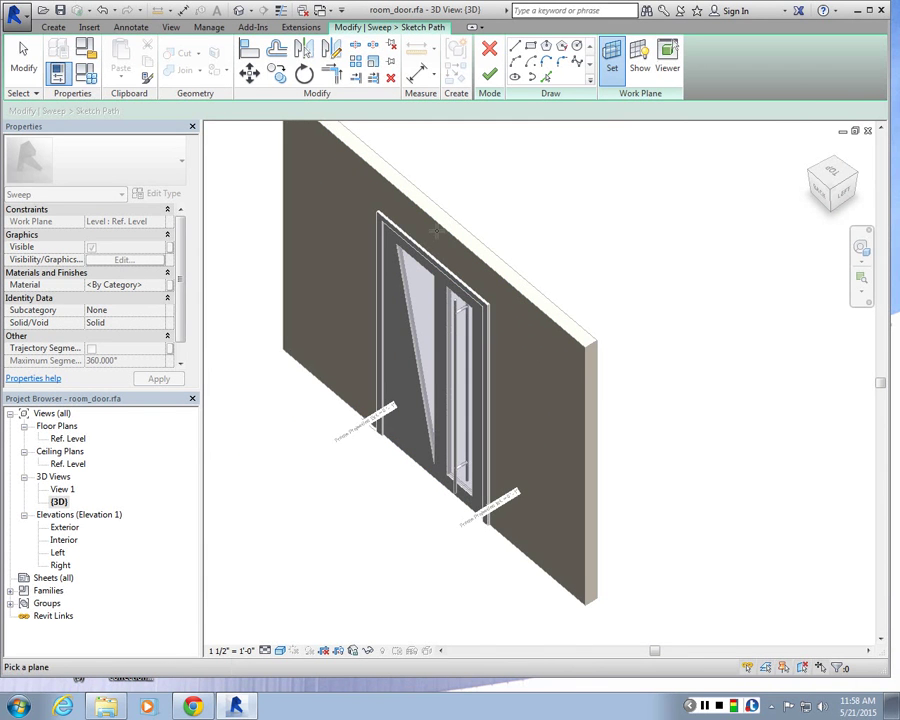
{"action": "left_click", "coordinate": [437, 230]}
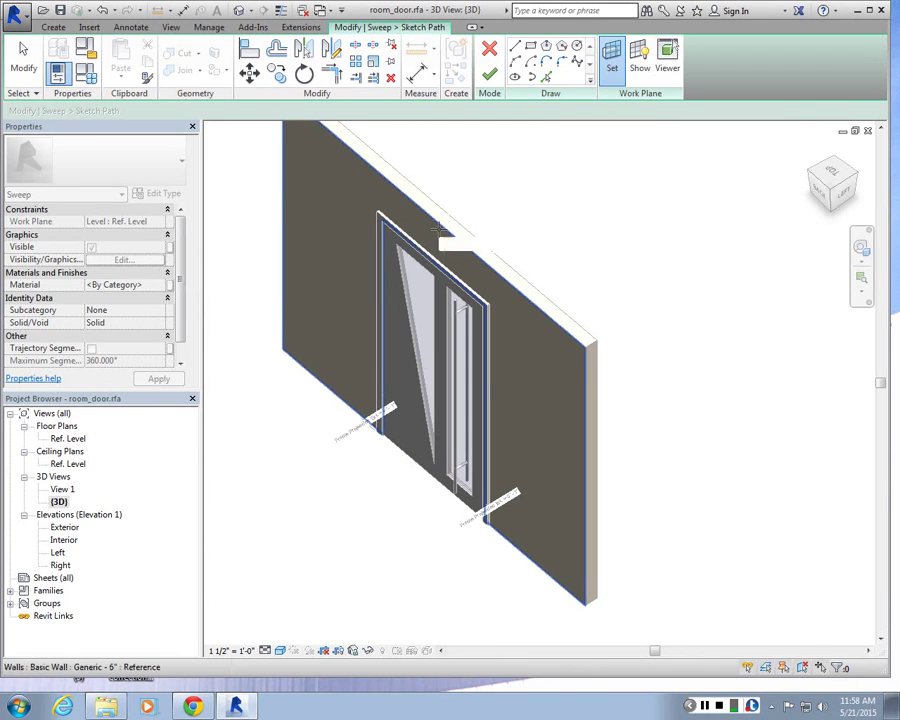
- Sketch a three-segment sweep path along the frame's inner edge, up one jamb, across the head and down the other jamb
{"action": "scroll", "coordinate": [416, 287], "scroll_direction": "up", "scroll_amount": 3}
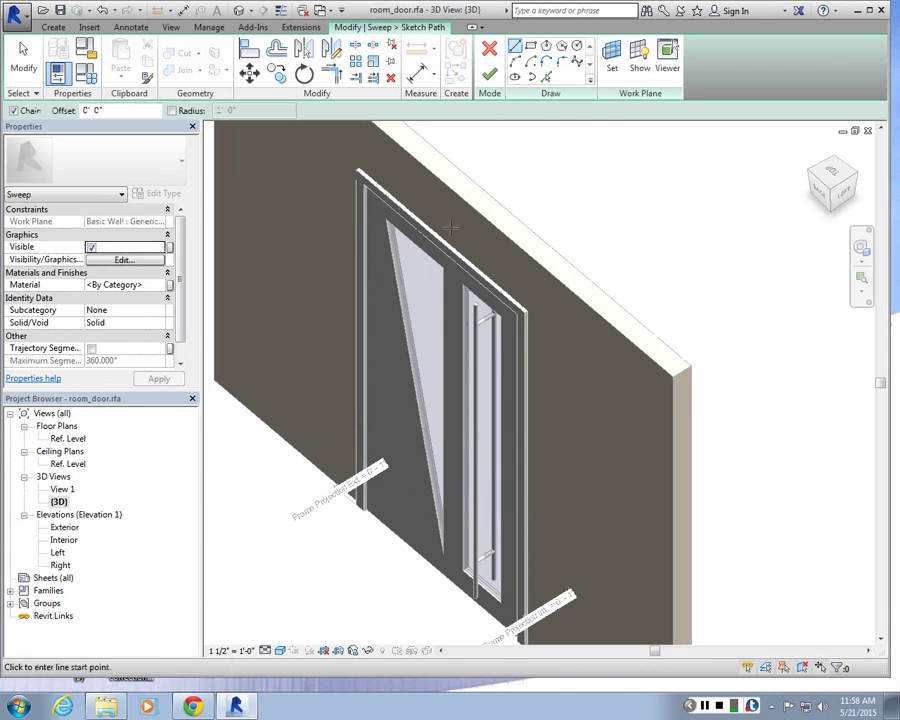
{"action": "left_click", "coordinate": [370, 512]}
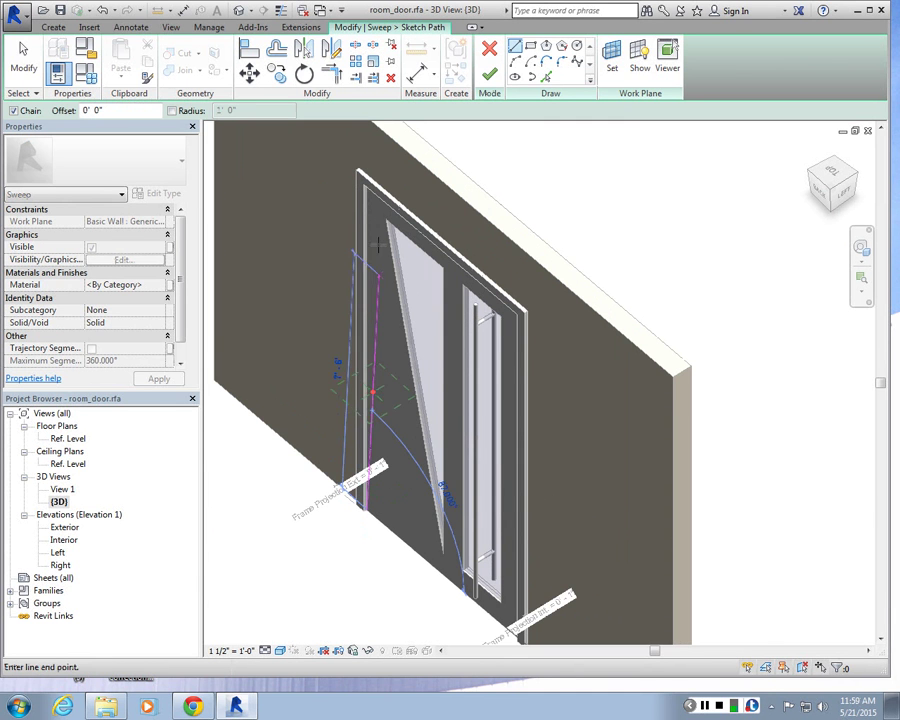
{"action": "left_click", "coordinate": [366, 182]}
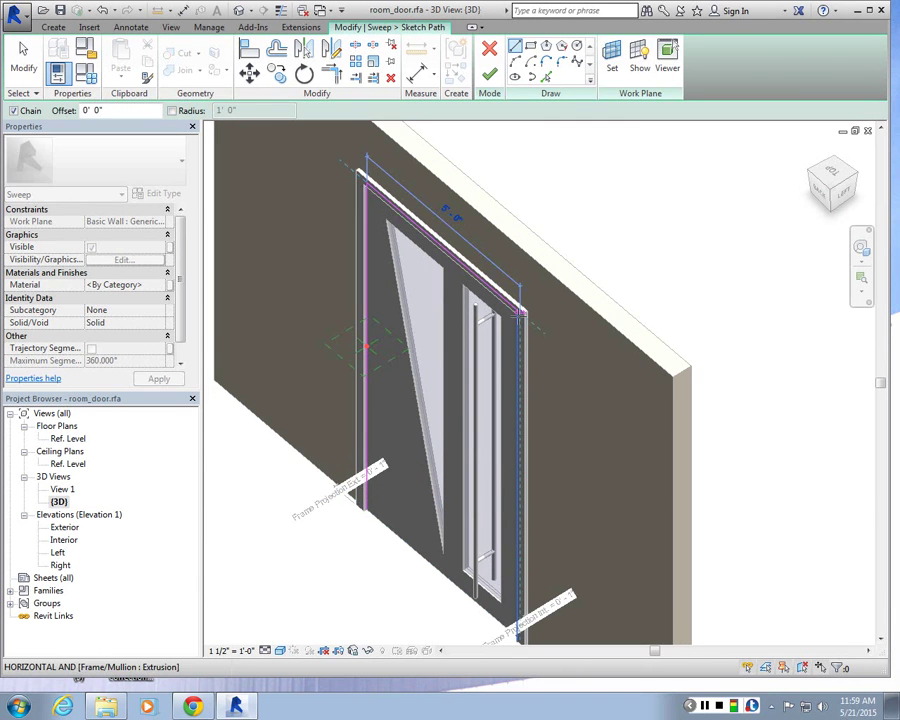
{"action": "left_click", "coordinate": [520, 311]}
{"action": "scroll", "coordinate": [508, 420], "scroll_direction": "up", "scroll_amount": 4}
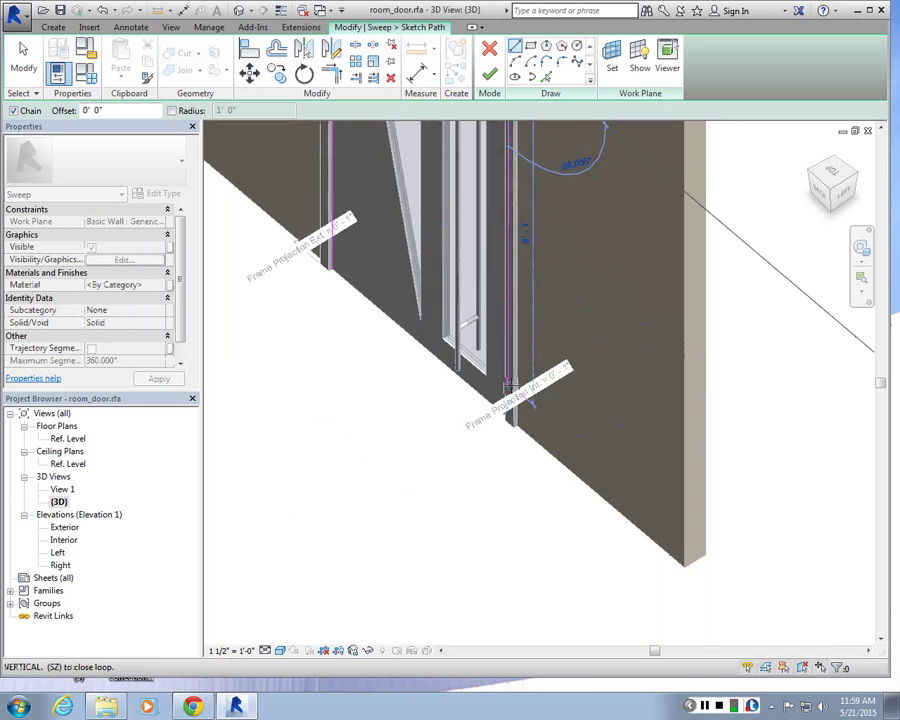
{"action": "scroll", "coordinate": [506, 430], "scroll_direction": "up", "scroll_amount": 1}
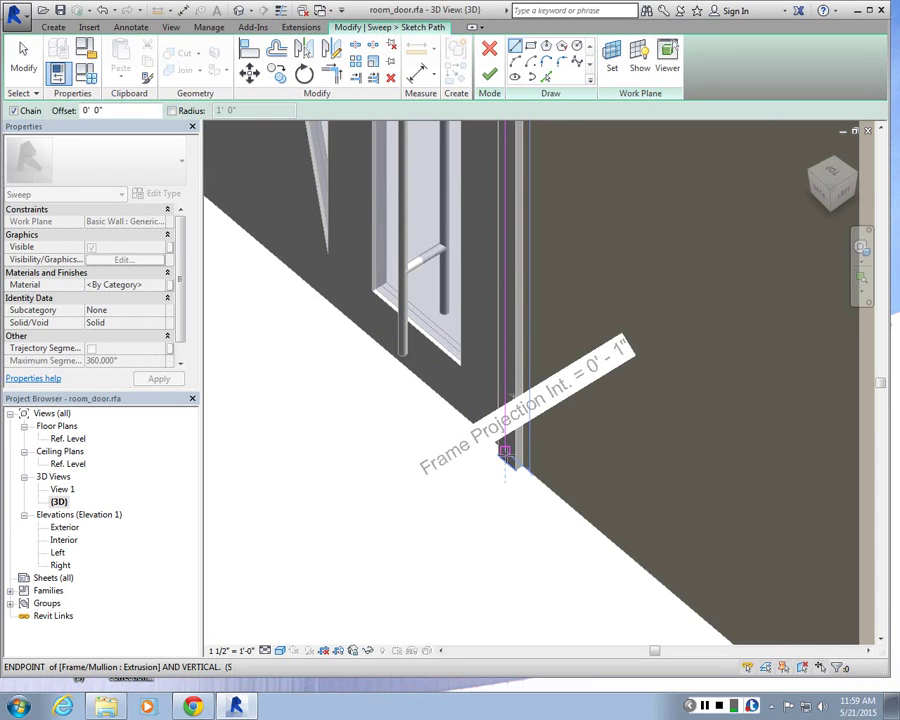
{"action": "left_click", "coordinate": [505, 452]}
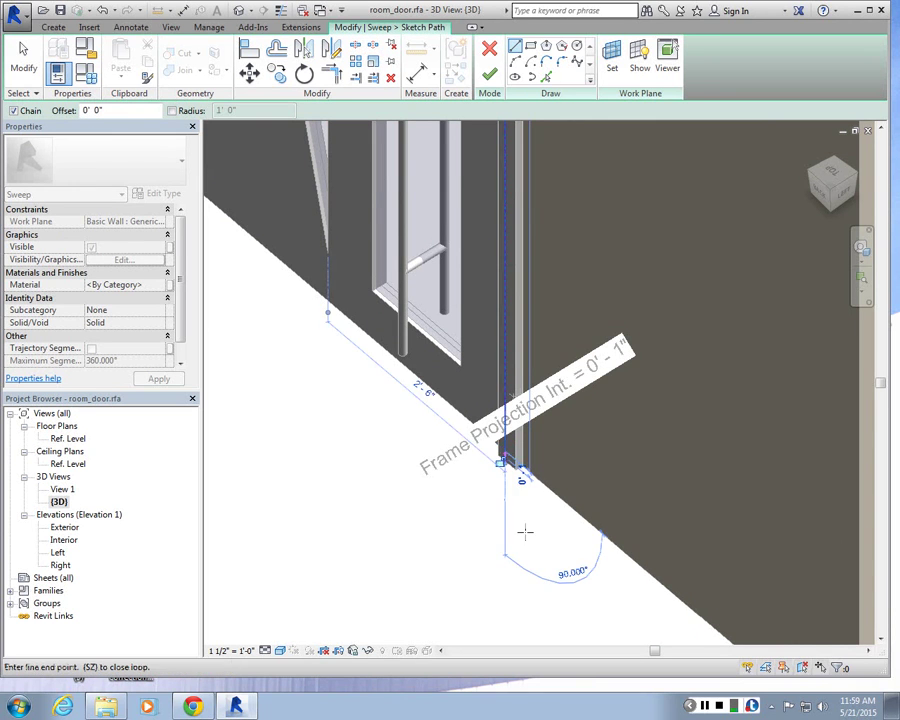
{"action": "scroll", "coordinate": [534, 531], "scroll_direction": "down", "scroll_amount": 2}
{"action": "key", "text": "Escape"}
{"action": "scroll", "coordinate": [534, 531], "scroll_direction": "down", "scroll_amount": 3}
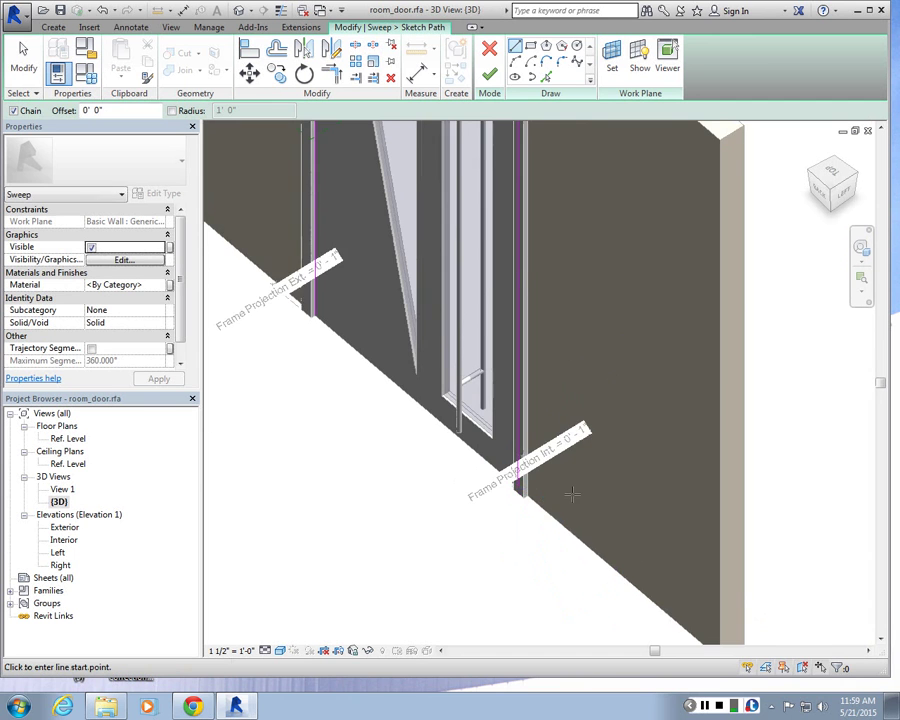
{"action": "scroll", "coordinate": [468, 432], "scroll_direction": "up", "scroll_amount": 1}
{"action": "scroll", "coordinate": [440, 320], "scroll_direction": "up", "scroll_amount": 1}
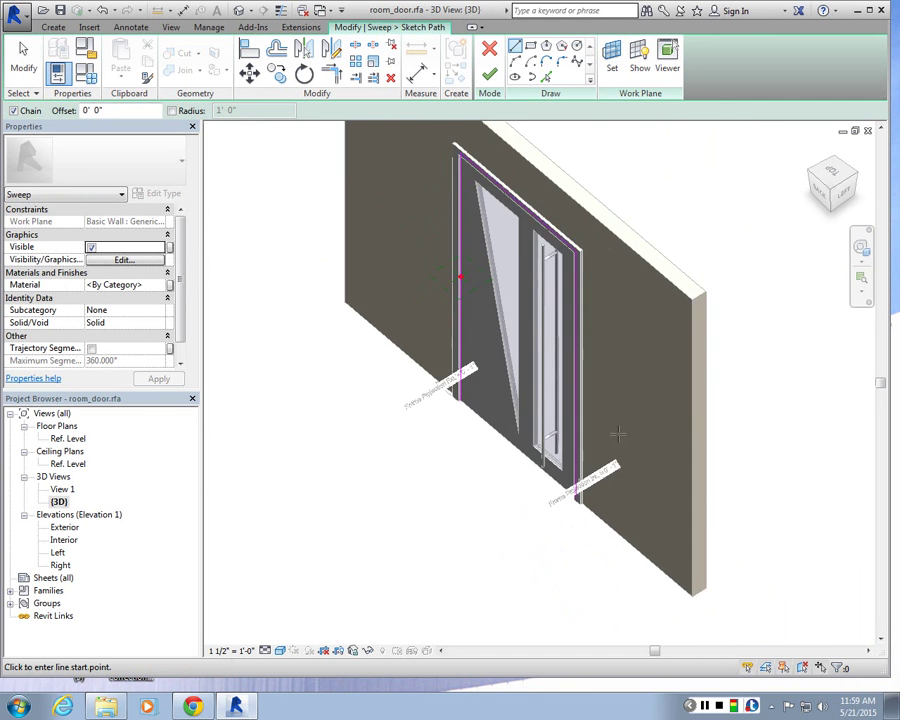
{"action": "scroll", "coordinate": [456, 316], "scroll_direction": "up", "scroll_amount": 2}
{"action": "scroll", "coordinate": [478, 256], "scroll_direction": "up", "scroll_amount": 2}
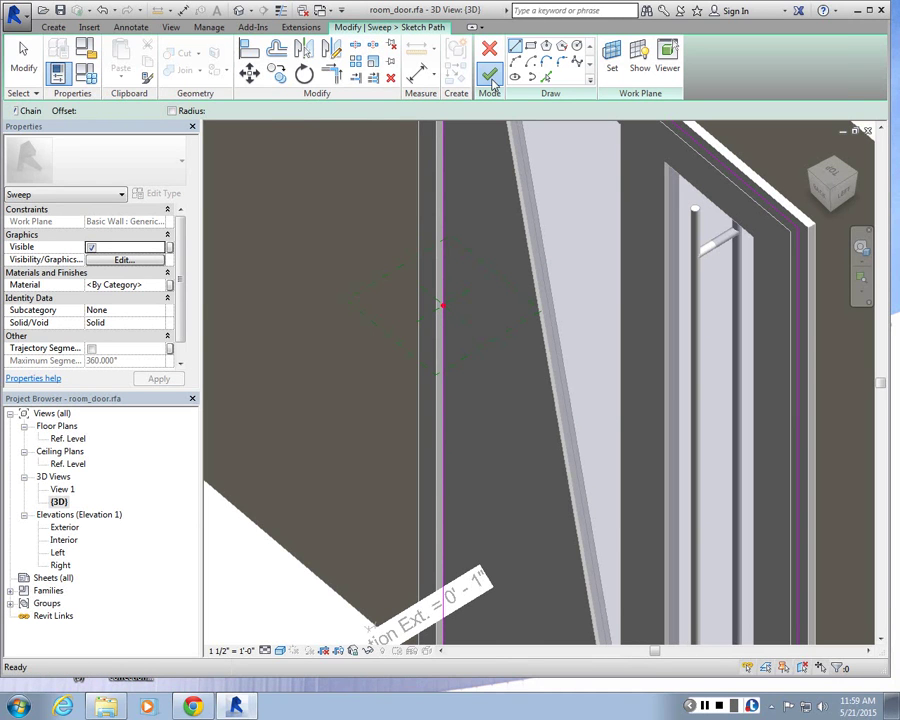
- Finish the sweep path and open the sweep's sketched profile for editing in the Ref. Level floor plan
{"action": "left_click", "coordinate": [489, 74]}
{"action": "left_click", "coordinate": [688, 62]}
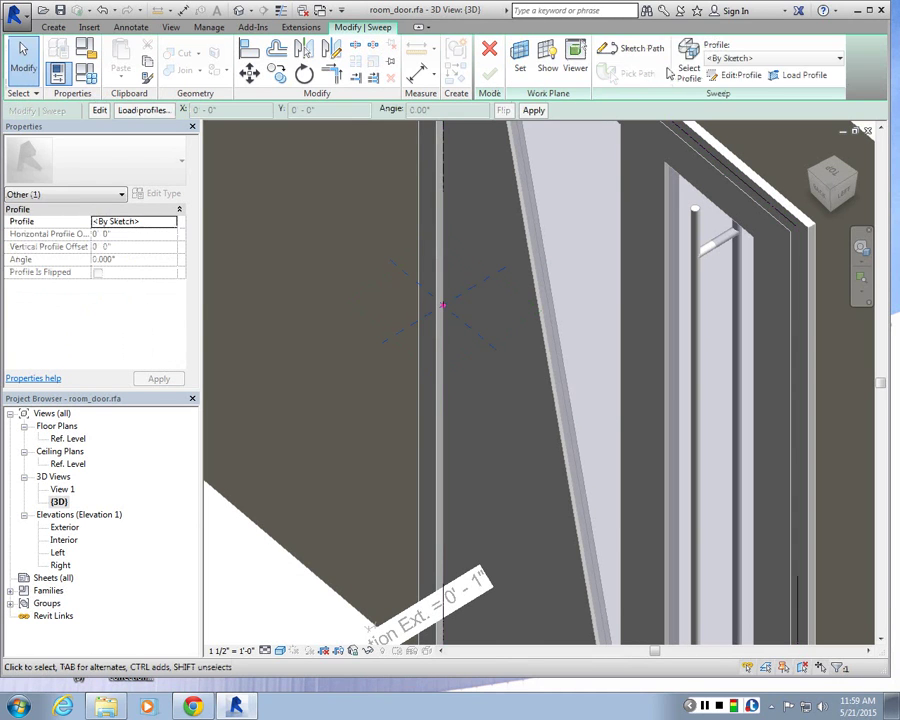
{"action": "left_click", "coordinate": [736, 76]}
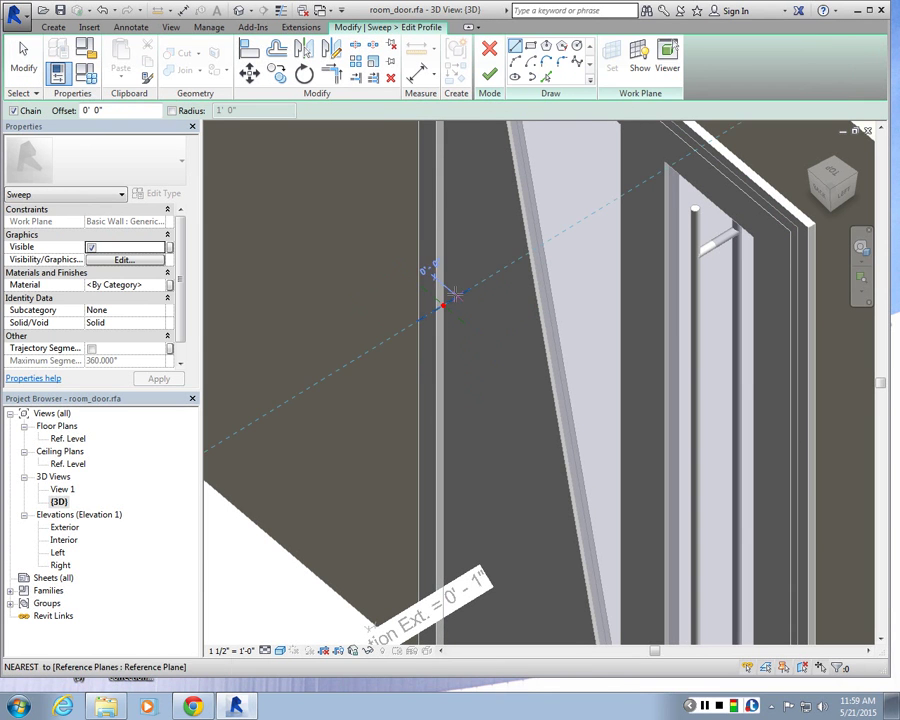
{"action": "double_click", "coordinate": [68, 439]}
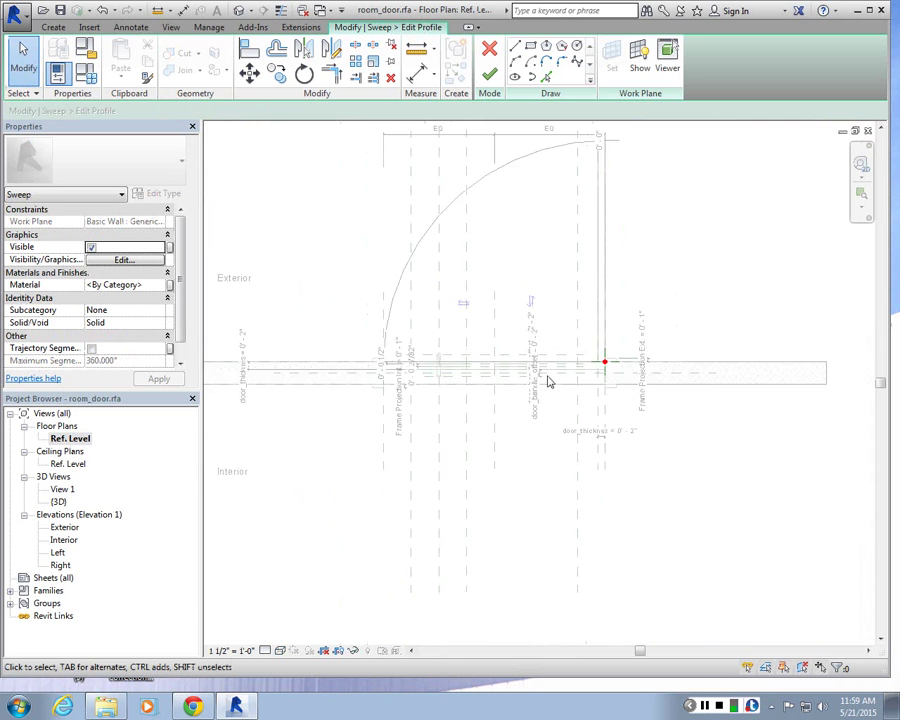
{"action": "scroll", "coordinate": [498, 470], "scroll_direction": "up", "scroll_amount": 5}
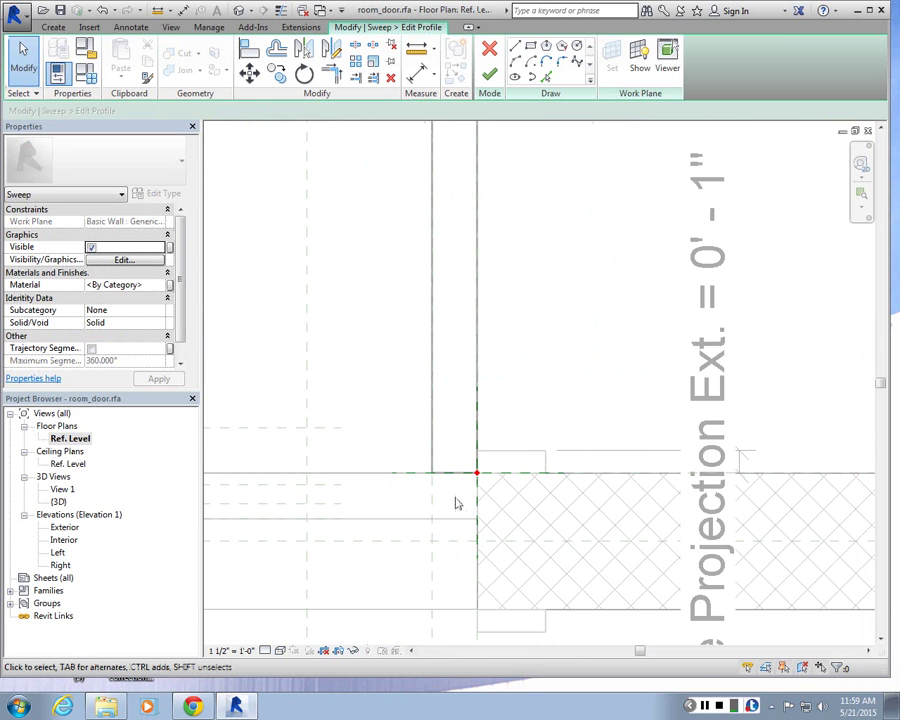
{"action": "scroll", "coordinate": [428, 487], "scroll_direction": "down", "scroll_amount": 1}
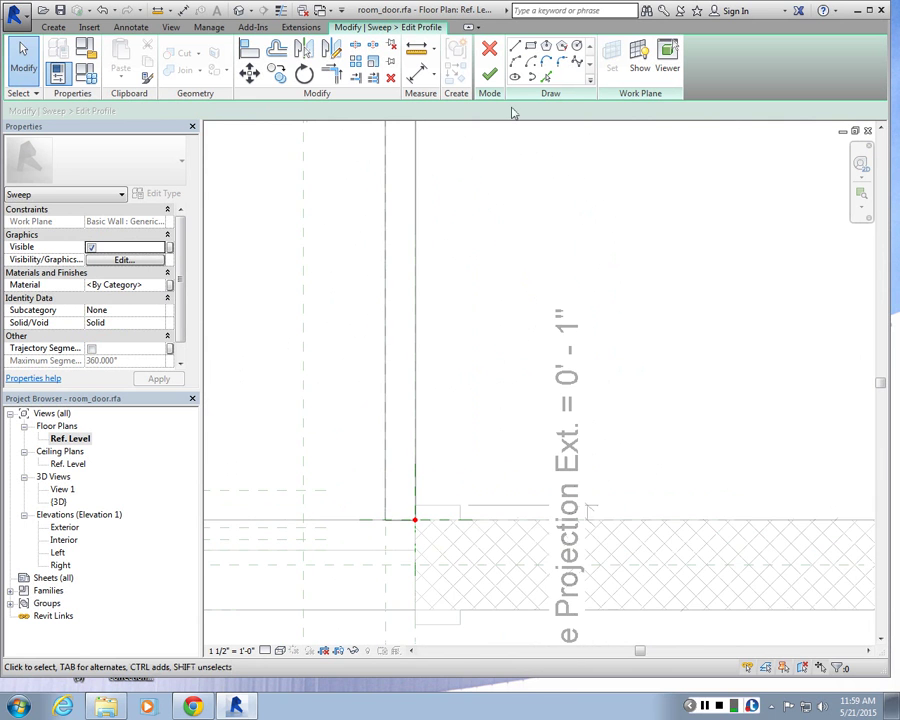
- Sketch a closed L-shaped frame profile at the jamb corner, 1' - 0 1/2" long, 1" thick, with a 3" wide foot and chamfered inner corner
{"action": "left_click", "coordinate": [514, 46]}
{"action": "left_click", "coordinate": [415, 517]}
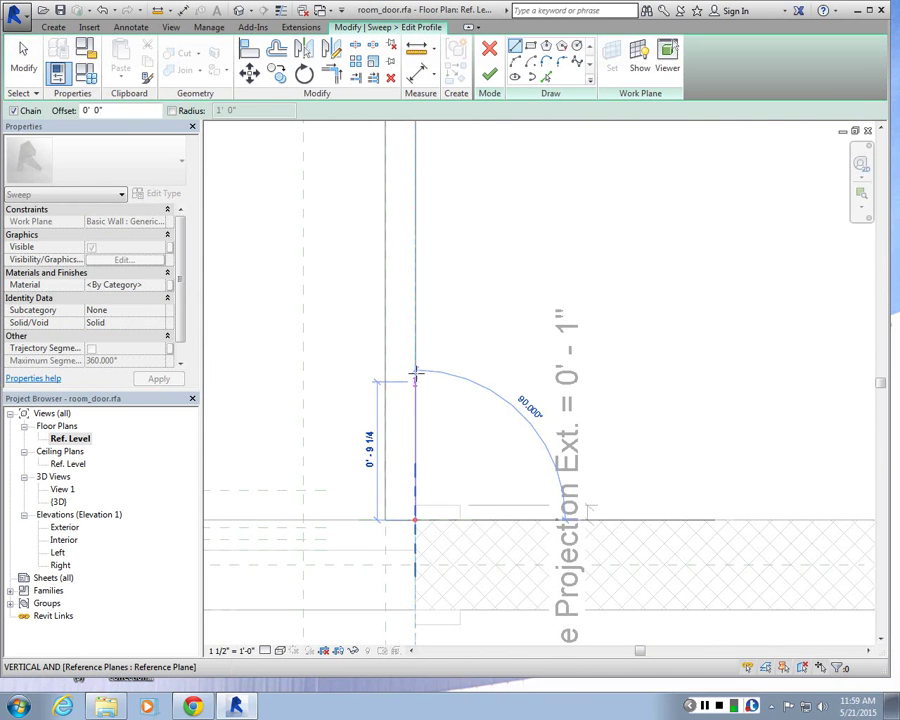
{"action": "left_click", "coordinate": [416, 334]}
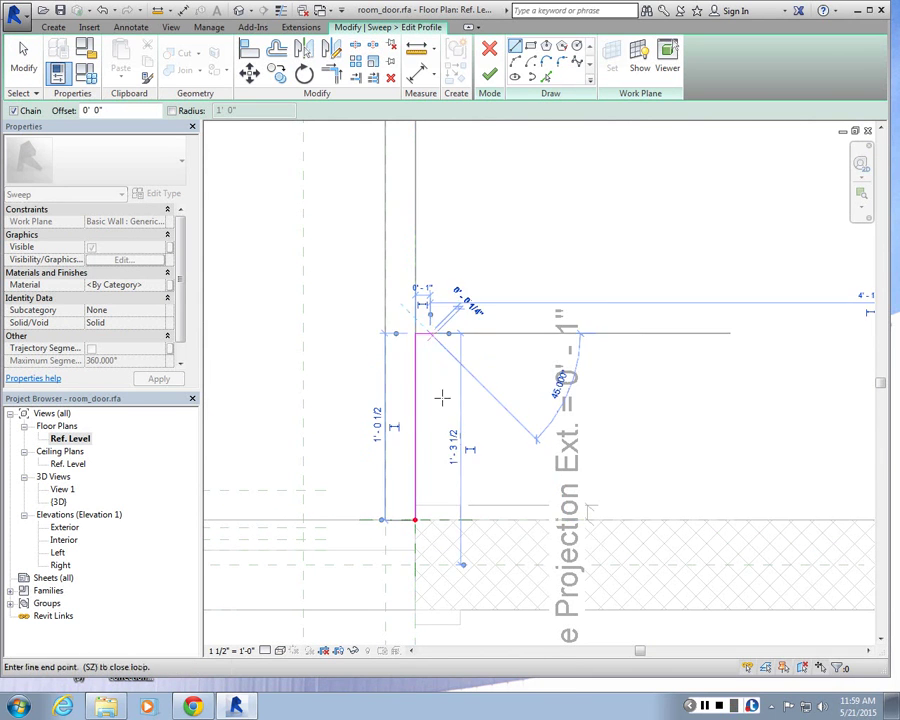
{"action": "left_click", "coordinate": [430, 489]}
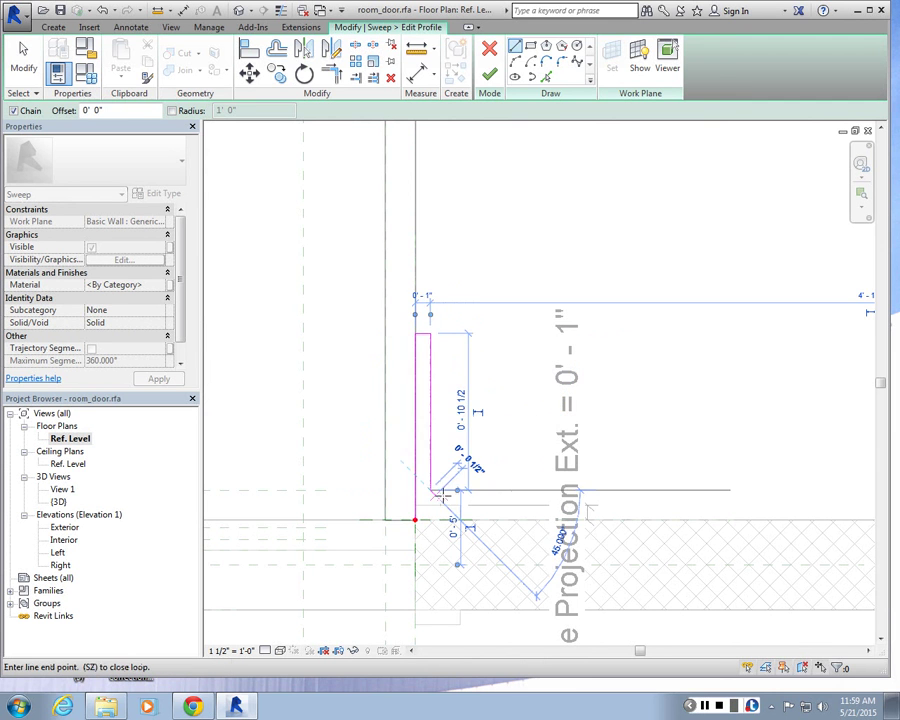
{"action": "scroll", "coordinate": [431, 500], "scroll_direction": "up", "scroll_amount": 3}
{"action": "left_click", "coordinate": [431, 507]}
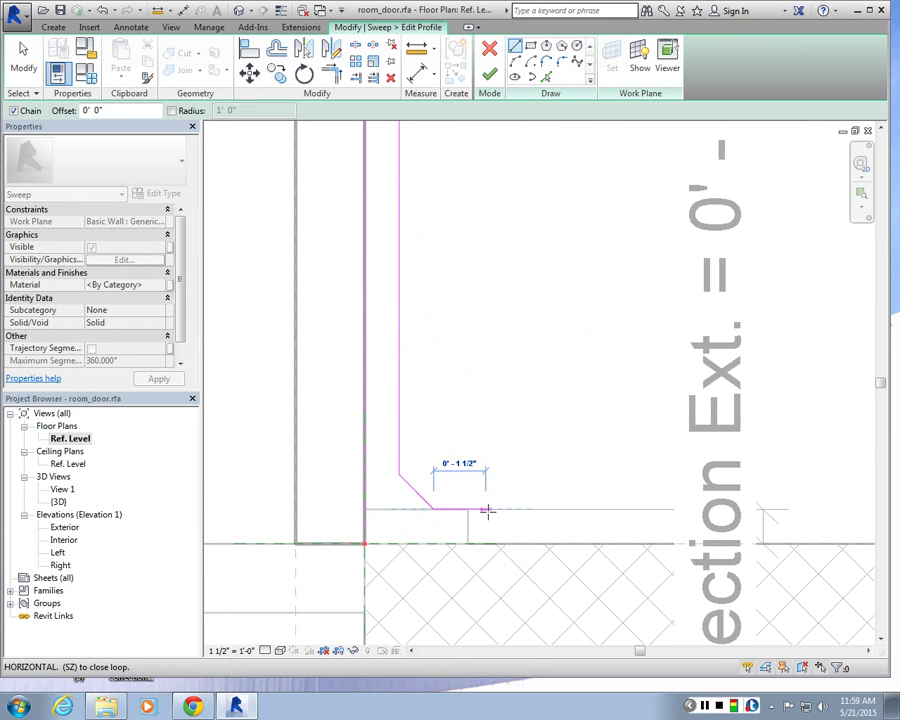
{"action": "left_click", "coordinate": [467, 509]}
{"action": "left_click", "coordinate": [467, 543]}
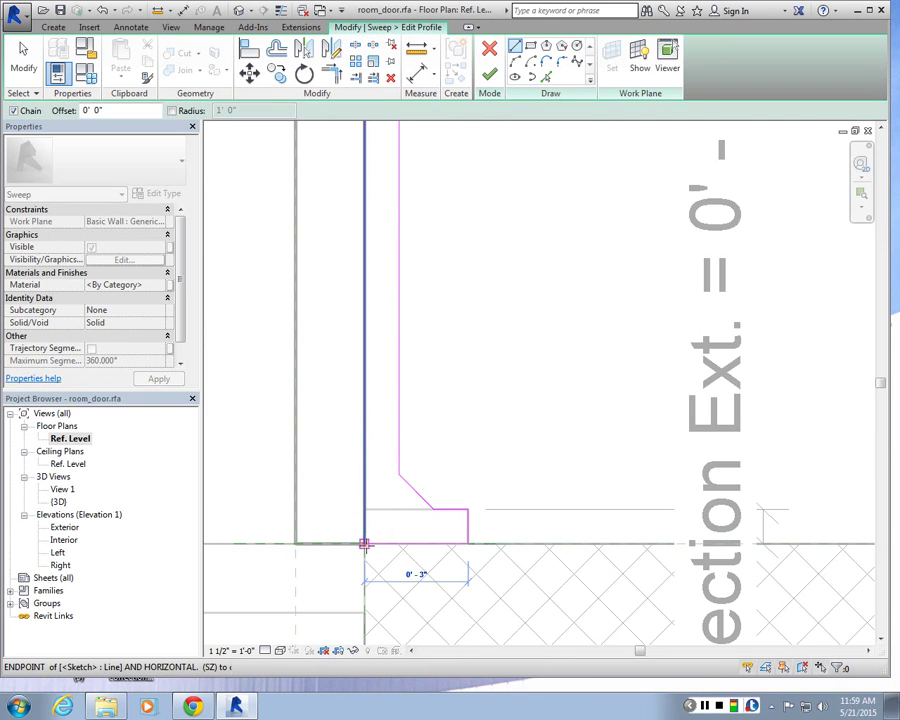
{"action": "left_click", "coordinate": [364, 543]}
{"action": "scroll", "coordinate": [540, 450], "scroll_direction": "down", "scroll_amount": 2}
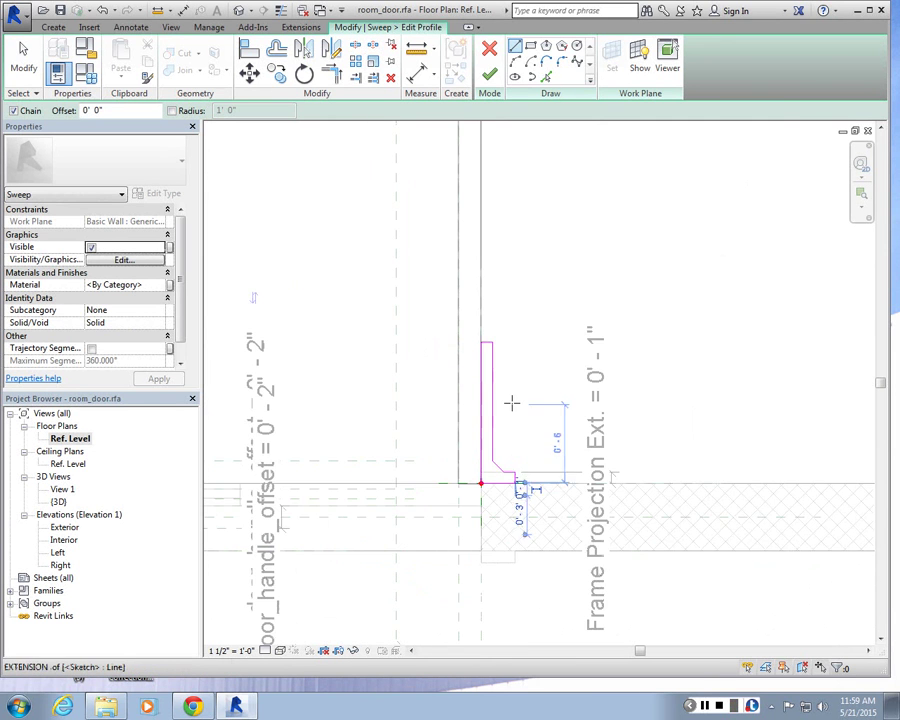
{"action": "scroll", "coordinate": [512, 408], "scroll_direction": "up", "scroll_amount": 1}
- Finish the profile and the sweep, and inspect the new door frame in the {3D} view
{"action": "left_click", "coordinate": [490, 76]}
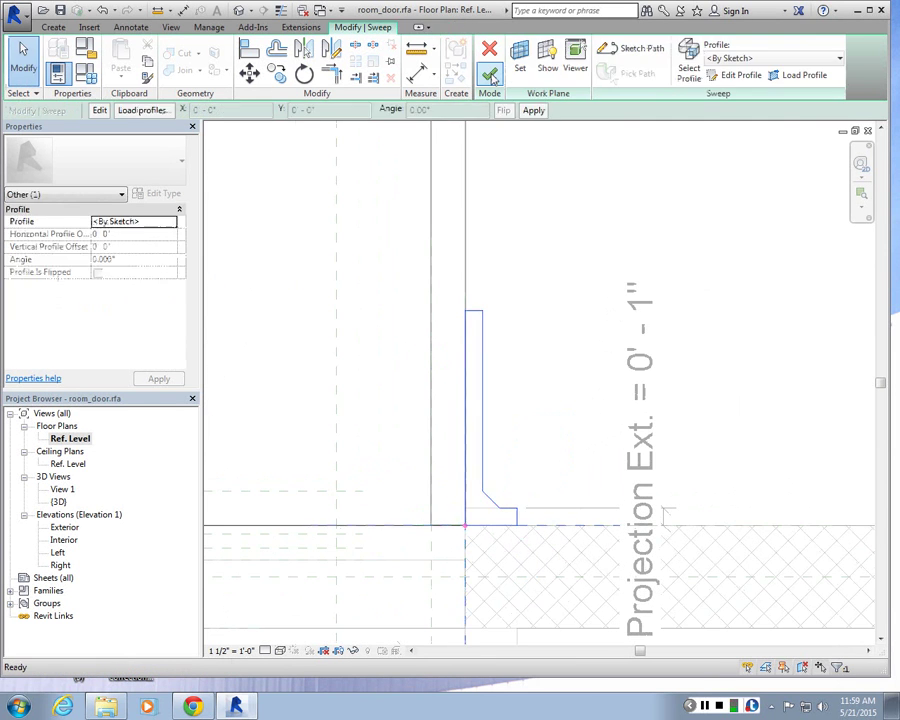
{"action": "left_click", "coordinate": [490, 76]}
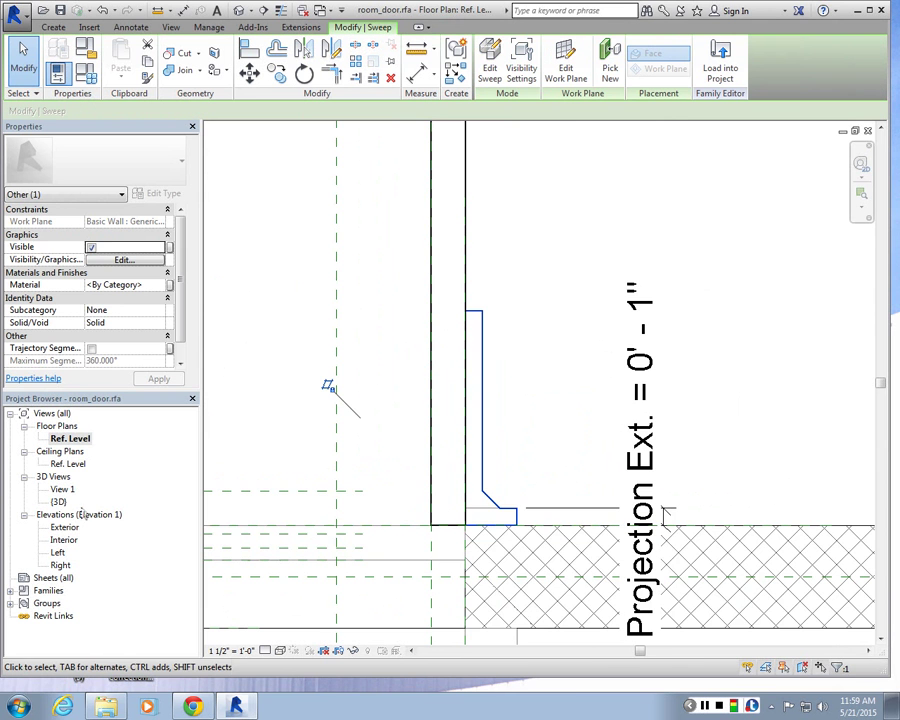
{"action": "double_click", "coordinate": [59, 501]}
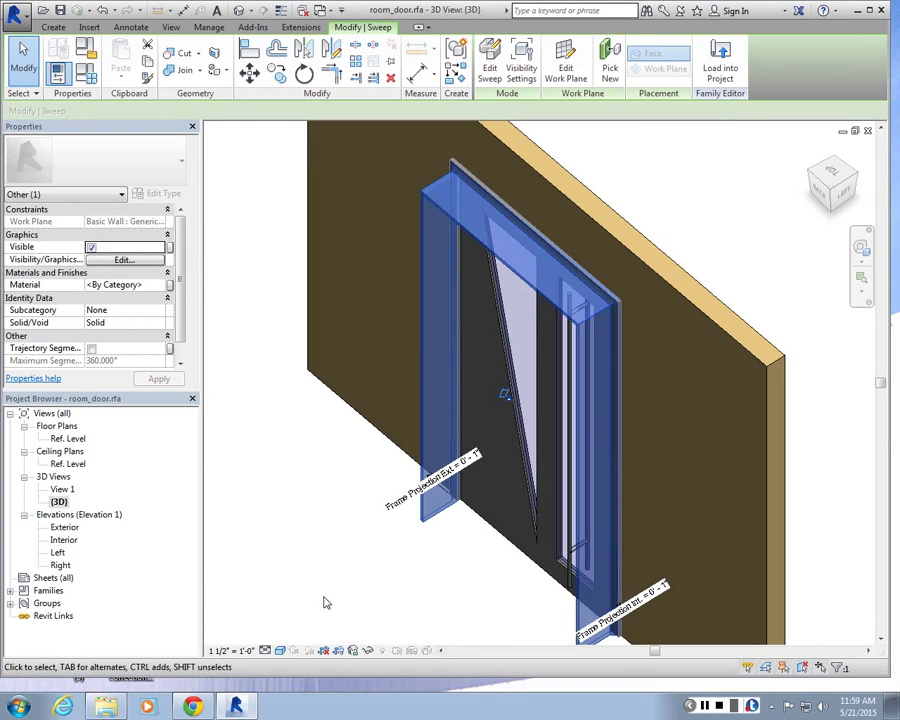
{"action": "left_click", "coordinate": [323, 601]}
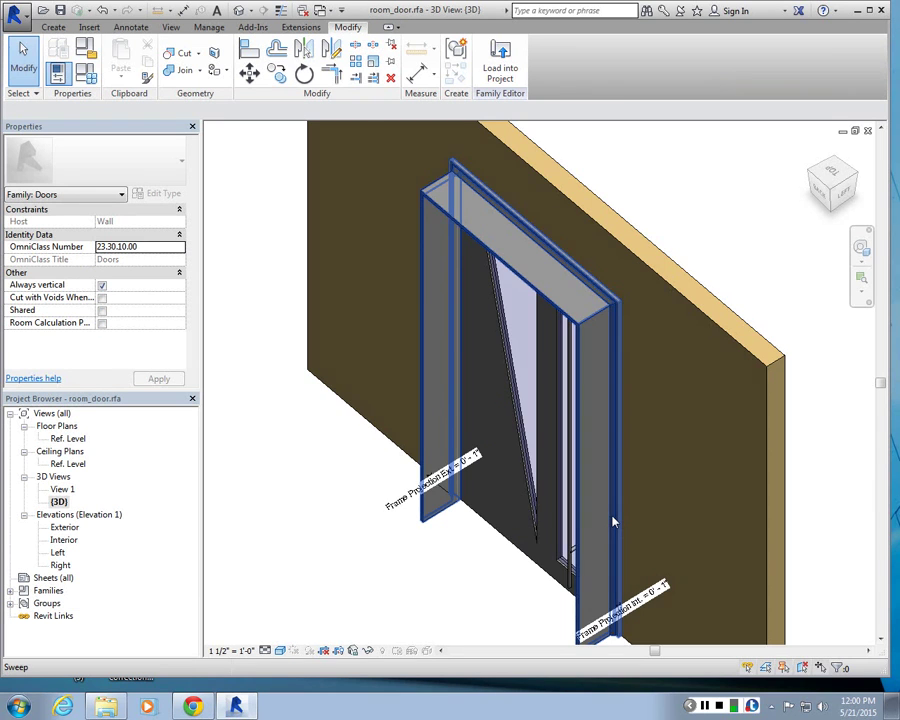
{"action": "middle_click_drag", "start_coordinate": [613, 521], "coordinate": [476, 424], "text": "shift"}
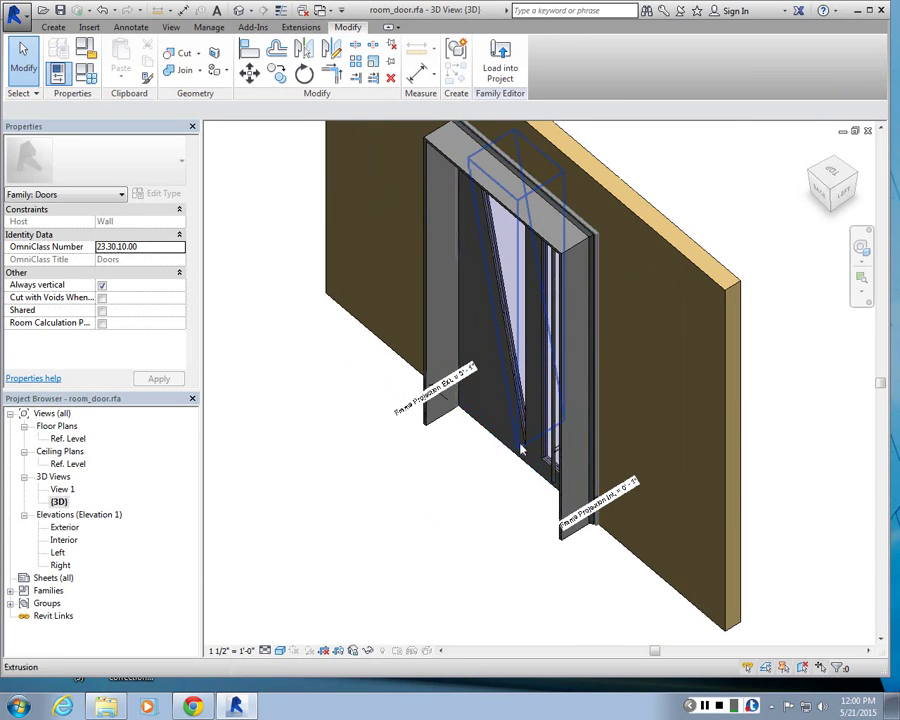
- Load the room_door family with the new frame sweep into hotel.rvt, overwriting the existing version
{"action": "left_click", "coordinate": [500, 62]}
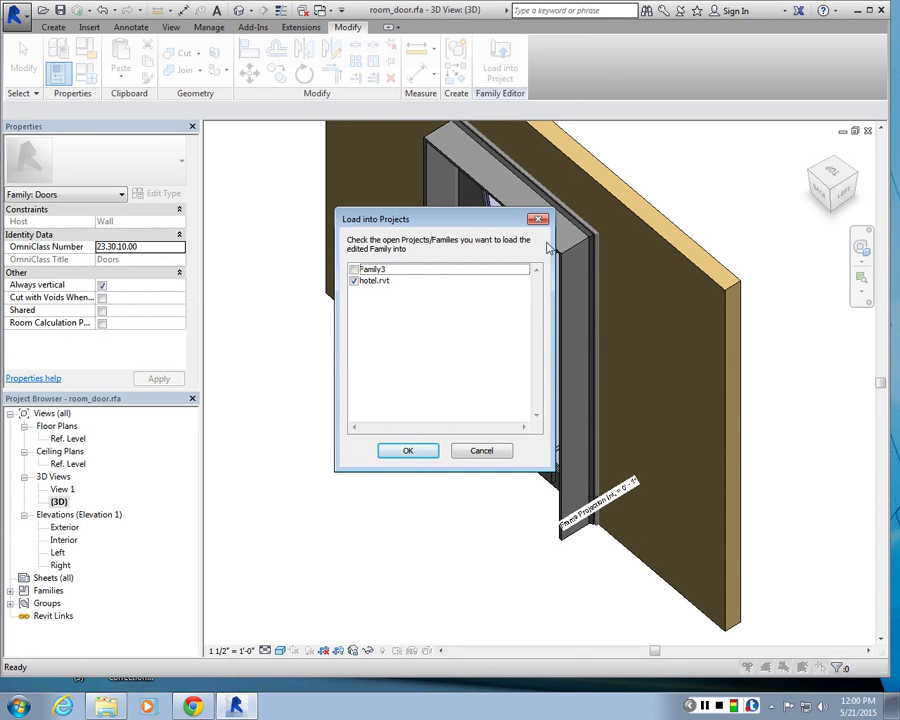
{"action": "left_click", "coordinate": [408, 452]}
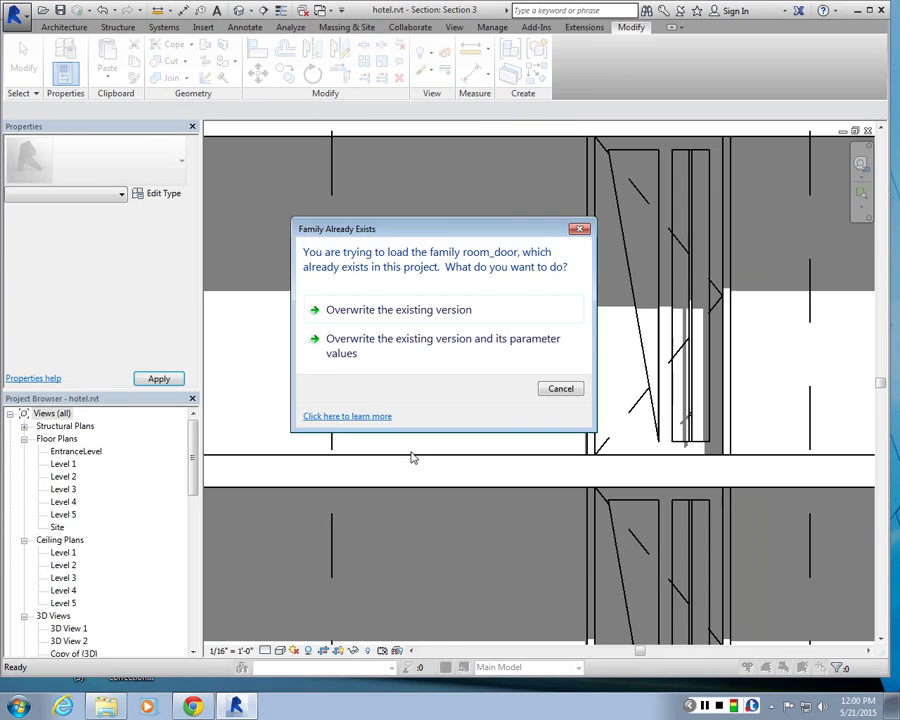
{"action": "left_click", "coordinate": [403, 308]}
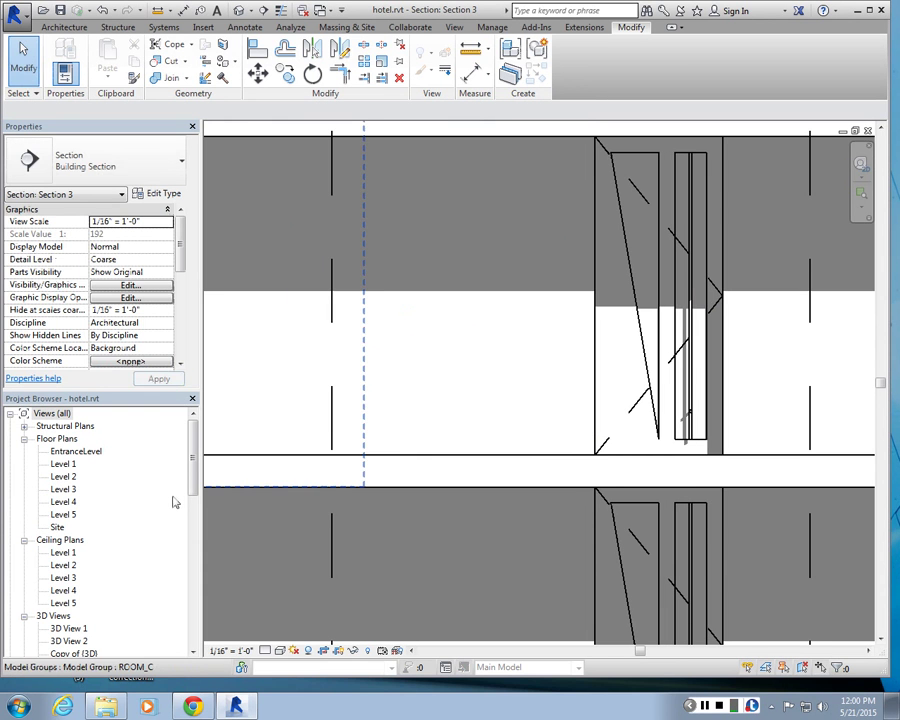
{"action": "key", "text": "Escape"}
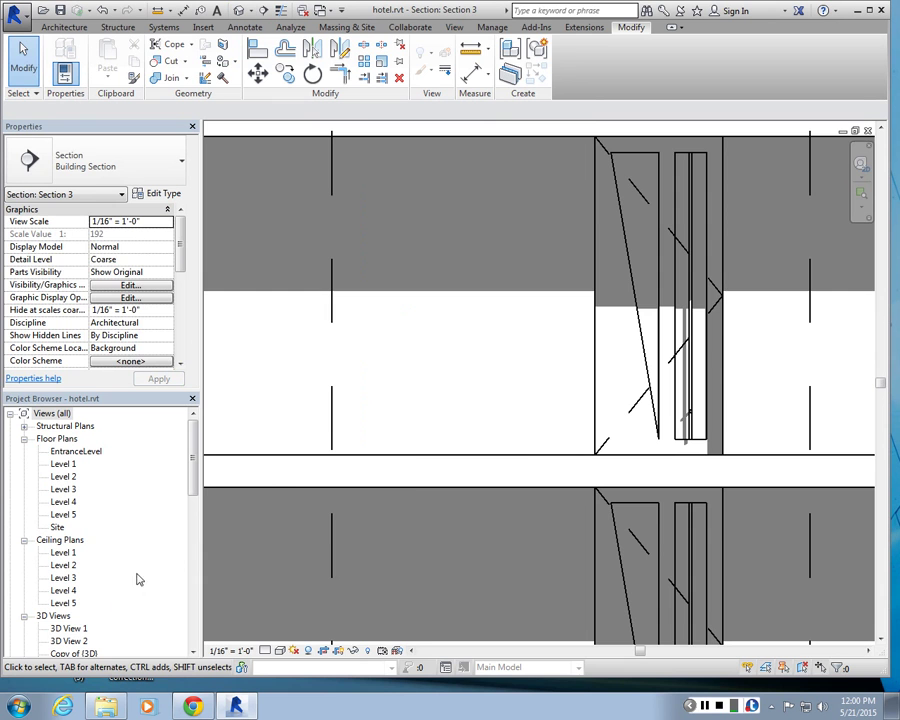
- Check the reloaded room door in 3D View 1 and at a room entrance in the Level 1 floor plan
{"action": "double_click", "coordinate": [70, 628]}
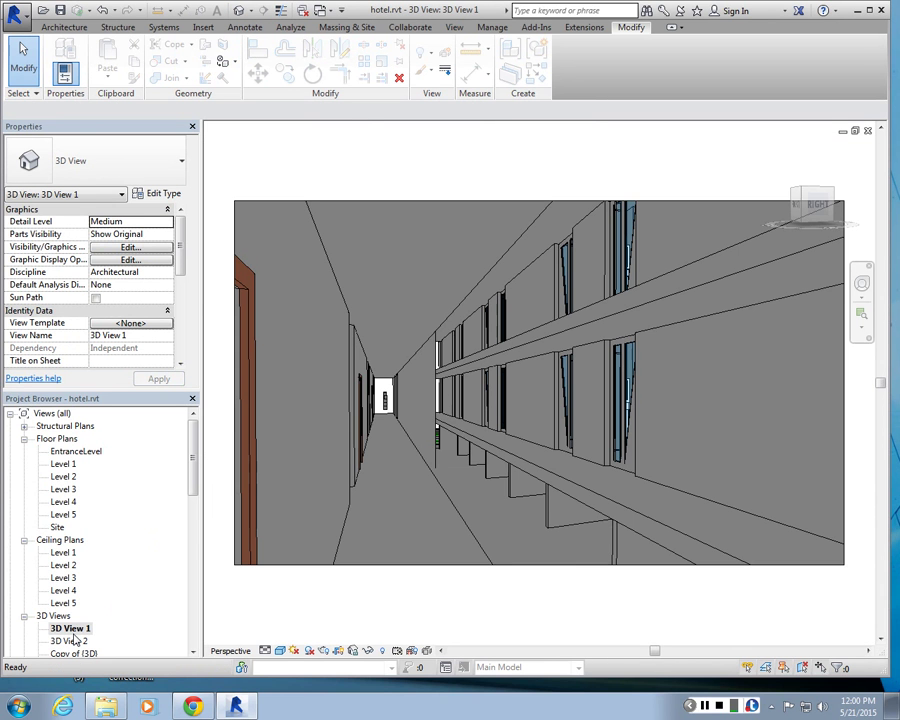
{"action": "double_click", "coordinate": [72, 640]}
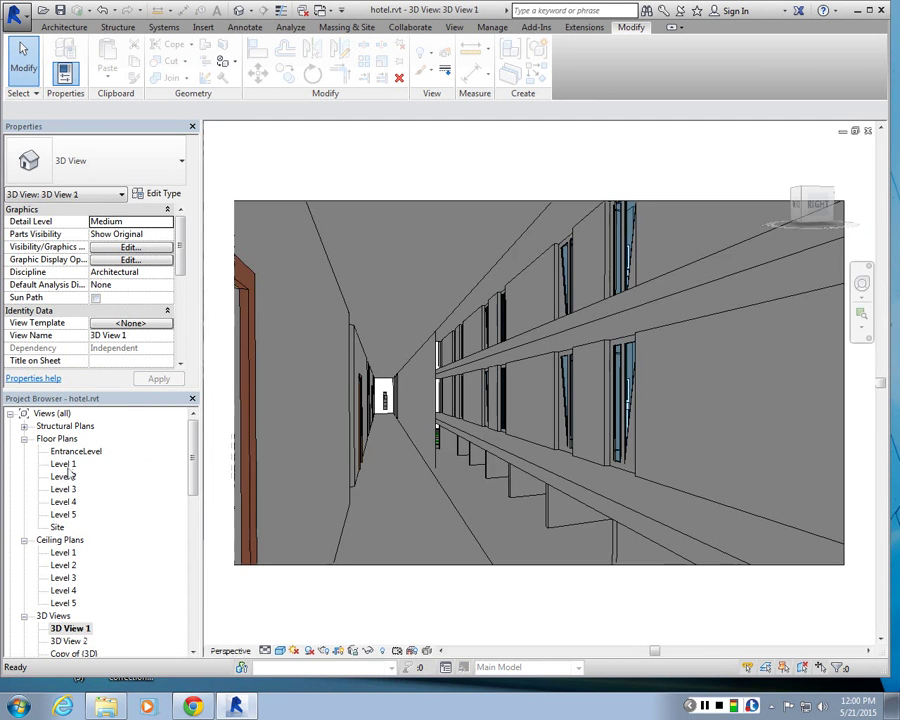
{"action": "left_click", "coordinate": [66, 466]}
{"action": "double_click", "coordinate": [63, 464]}
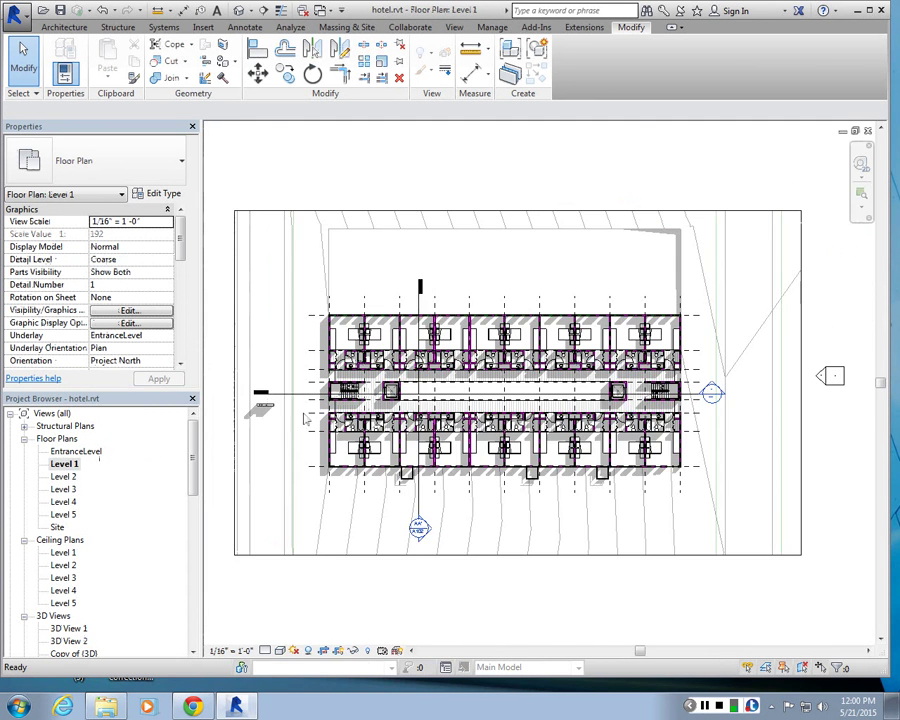
{"action": "scroll", "coordinate": [490, 372], "scroll_direction": "up", "scroll_amount": 5}
{"action": "scroll", "coordinate": [490, 372], "scroll_direction": "up", "scroll_amount": 4}
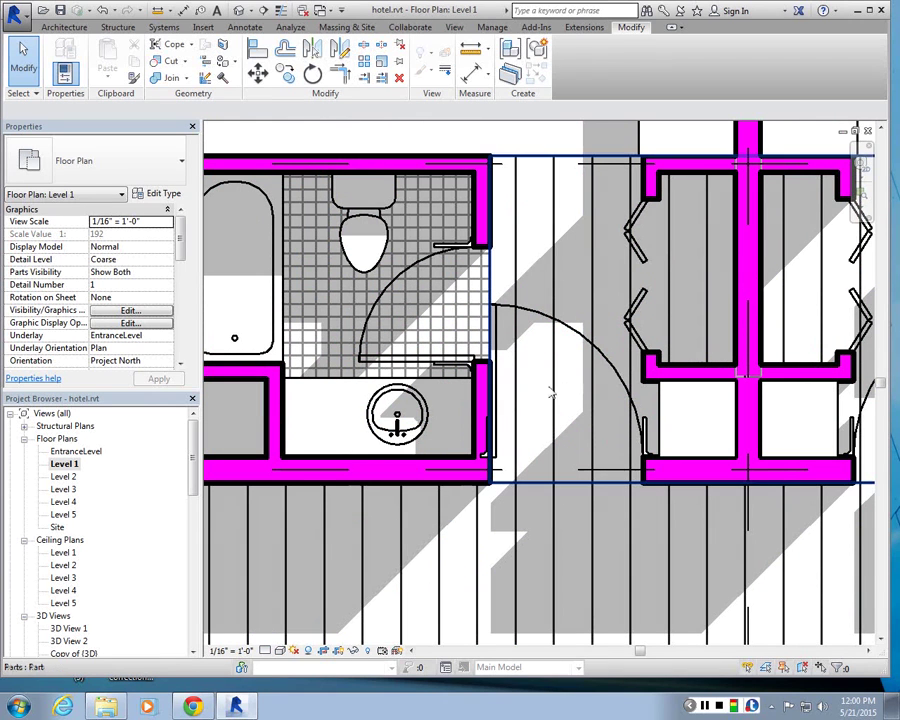
- In the room_door family's Ref. Level plan, mirror the frame sweep about the wall's centreline to the interior side and delete the original sweep
{"action": "double_click", "coordinate": [496, 314]}
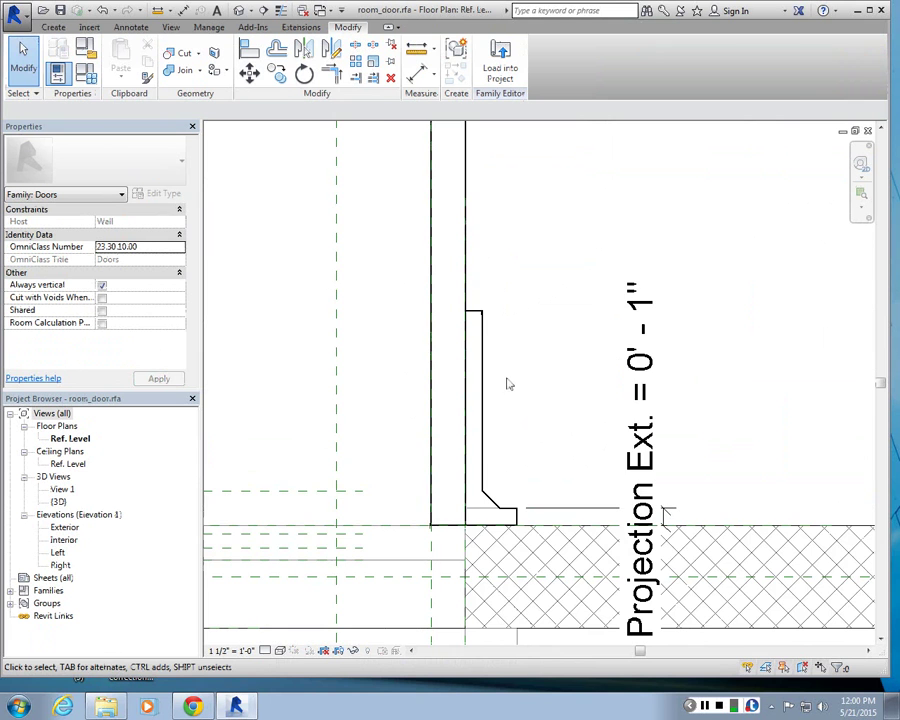
{"action": "scroll", "coordinate": [612, 372], "scroll_direction": "down", "scroll_amount": 5}
{"action": "scroll", "coordinate": [610, 372], "scroll_direction": "up", "scroll_amount": 4}
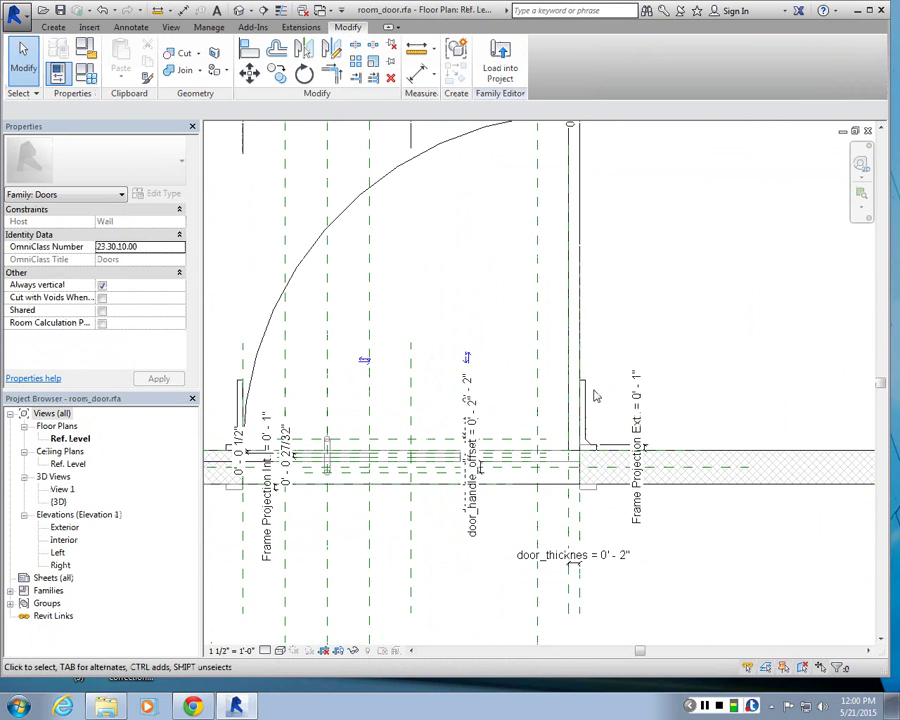
{"action": "left_click", "coordinate": [590, 390]}
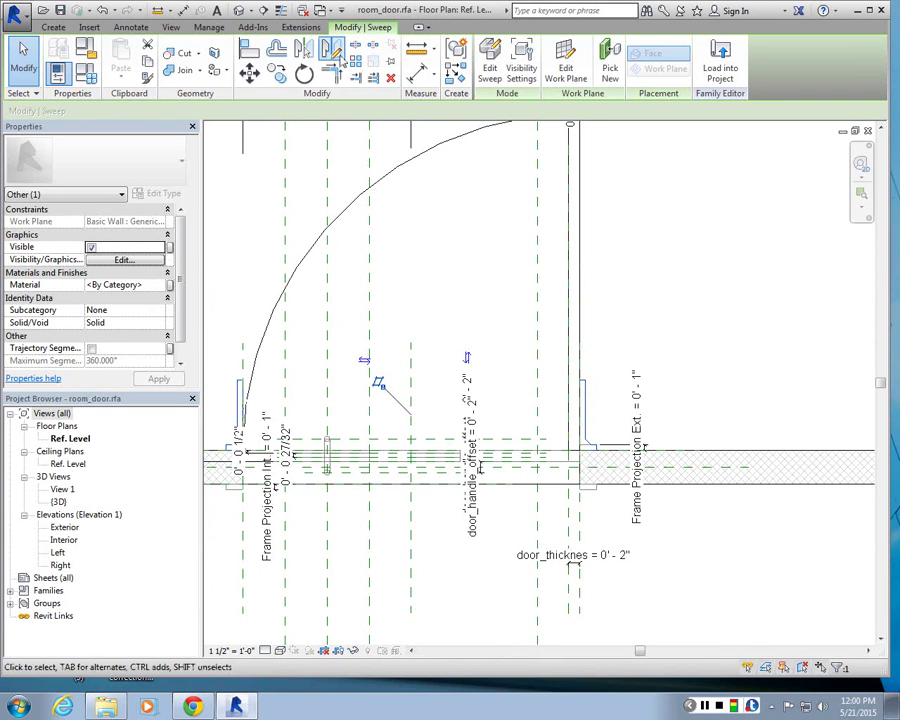
{"action": "left_click", "coordinate": [332, 50]}
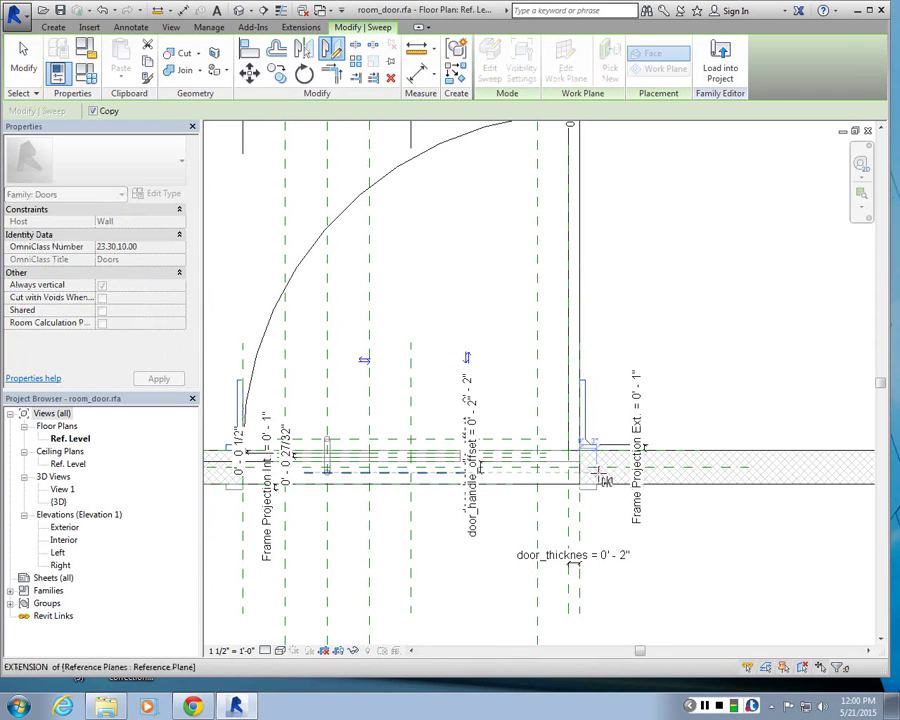
{"action": "left_click", "coordinate": [773, 469]}
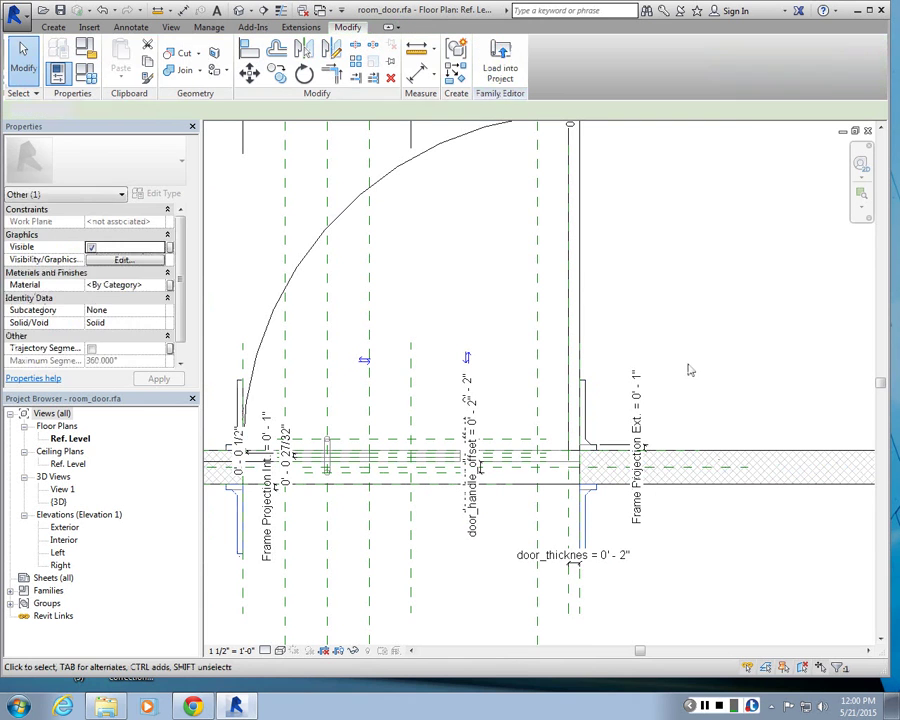
{"action": "left_click", "coordinate": [660, 369]}
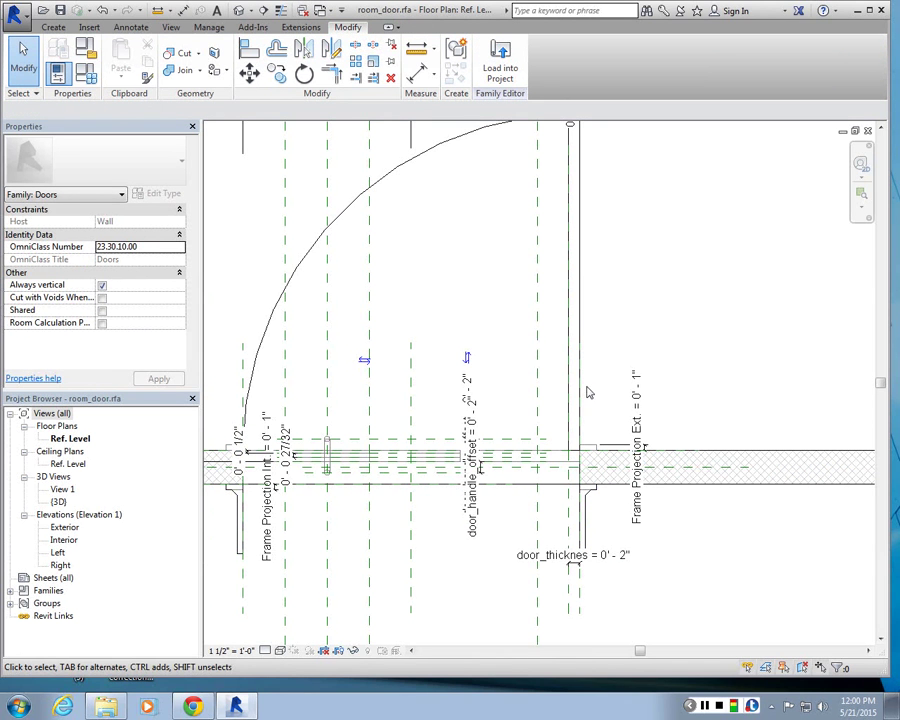
- Reload the family with the mirrored frame into hotel.rvt, overwriting the existing version
{"action": "left_click", "coordinate": [494, 58]}
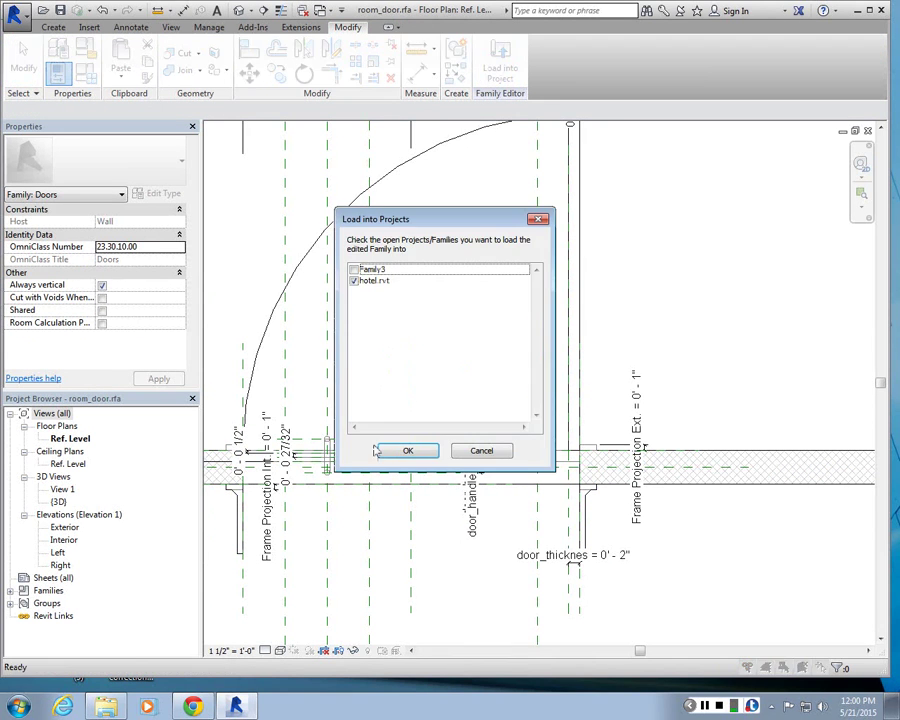
{"action": "left_click", "coordinate": [382, 452]}
{"action": "left_click", "coordinate": [306, 302]}
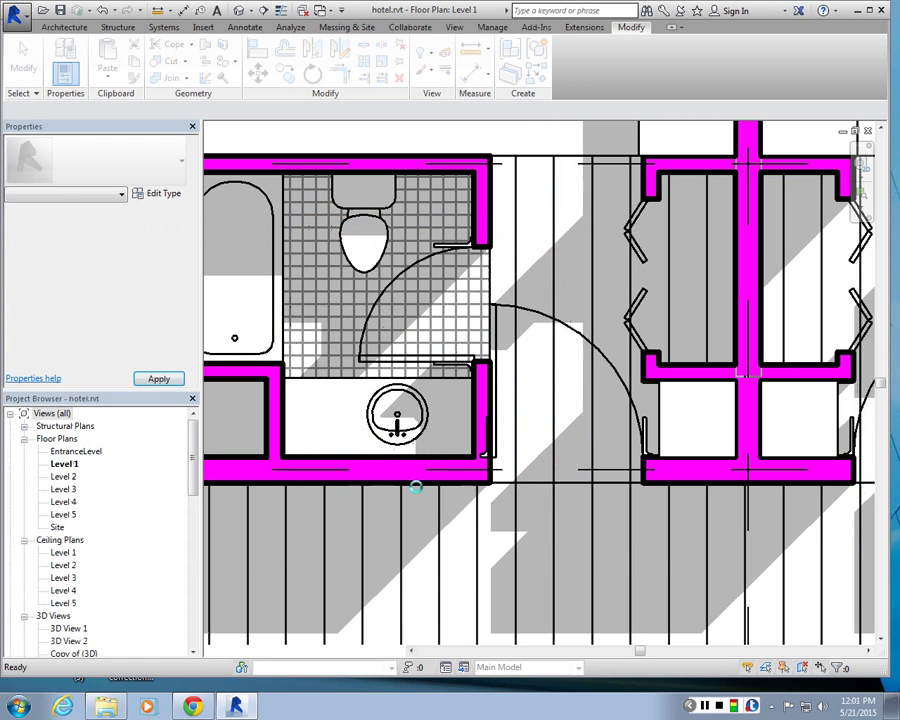
- Turn on Thin Lines in the Level 1 floor plan, dismissing the save reminder, and examine the door frame at the wall corner
{"action": "scroll", "coordinate": [470, 483], "scroll_direction": "up", "scroll_amount": 1}
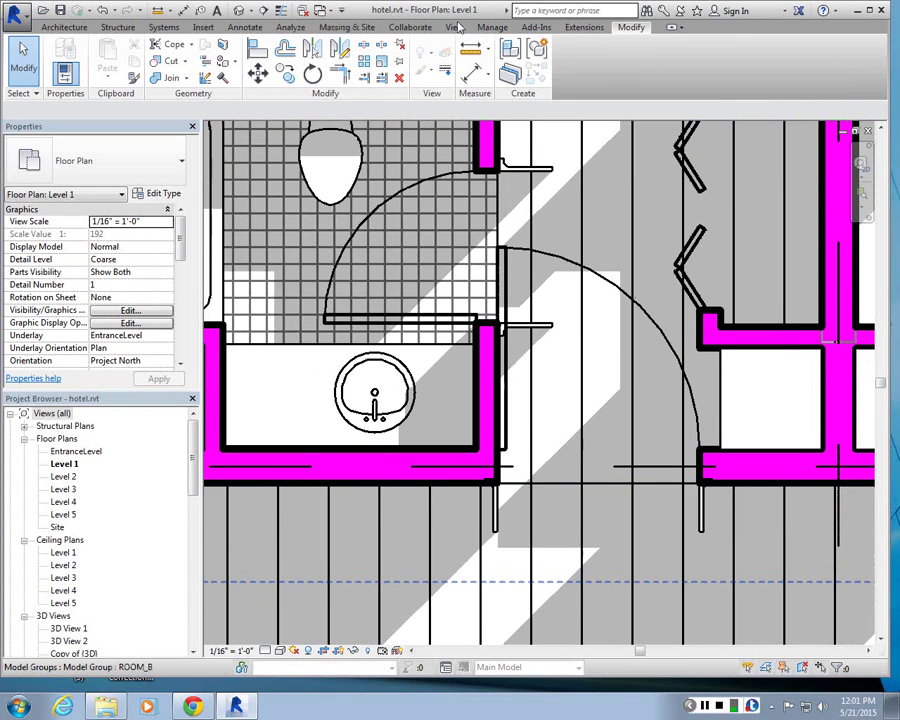
{"action": "left_click", "coordinate": [455, 27]}
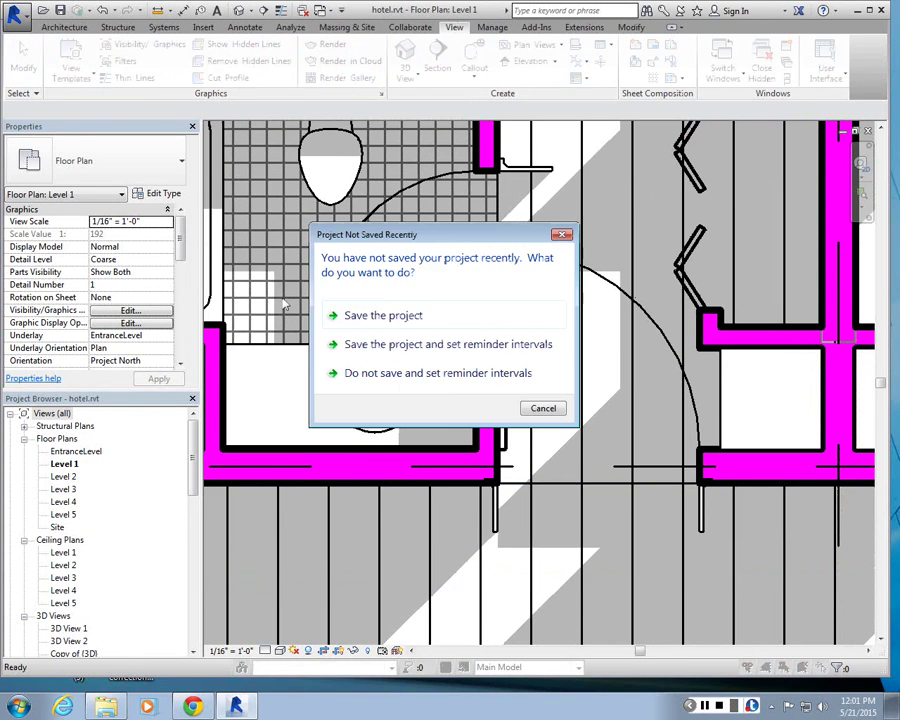
{"action": "left_click", "coordinate": [541, 409]}
{"action": "scroll", "coordinate": [492, 466], "scroll_direction": "up", "scroll_amount": 3}
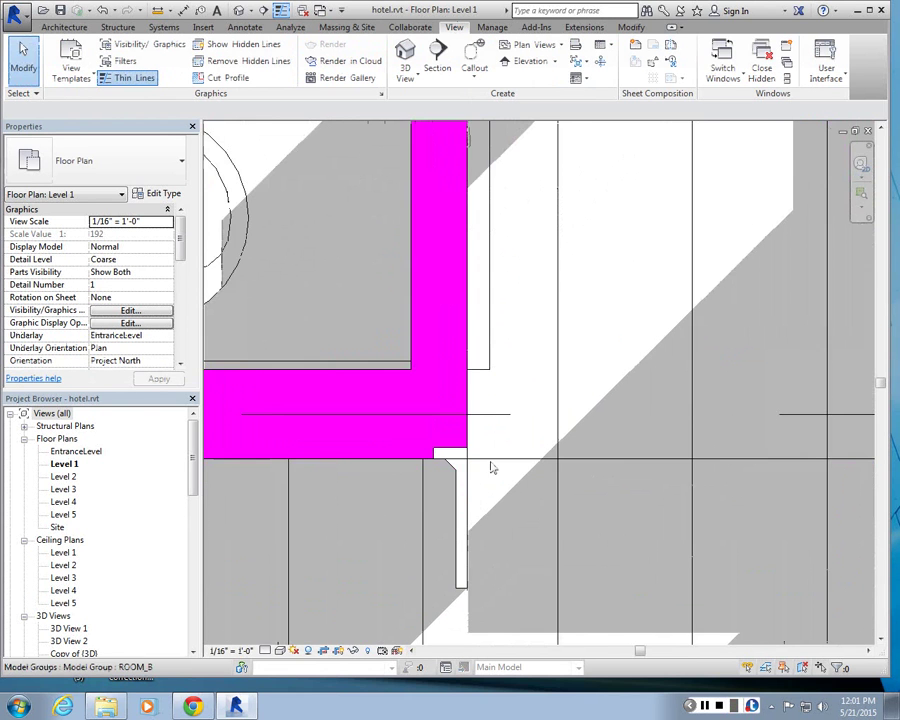
- Examine the frame profile on both sides of the room door opening in the Level 1 floor plan
{"action": "scroll", "coordinate": [400, 445], "scroll_direction": "down", "scroll_amount": 7}
{"action": "scroll", "coordinate": [636, 444], "scroll_direction": "up", "scroll_amount": 5}
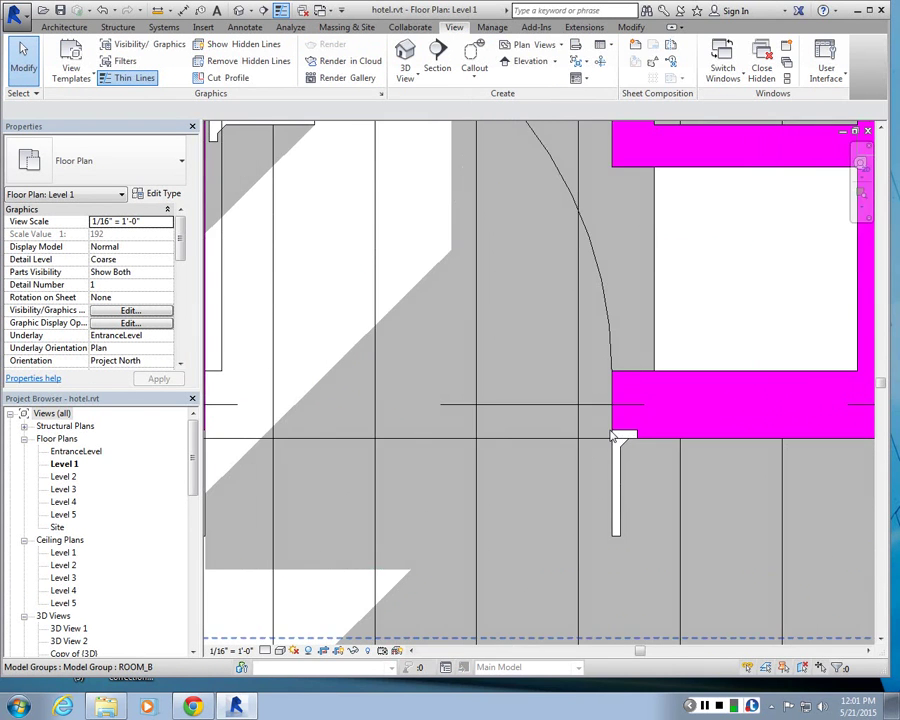
{"action": "scroll", "coordinate": [613, 436], "scroll_direction": "down", "scroll_amount": 2}
{"action": "scroll", "coordinate": [614, 436], "scroll_direction": "down", "scroll_amount": 1}
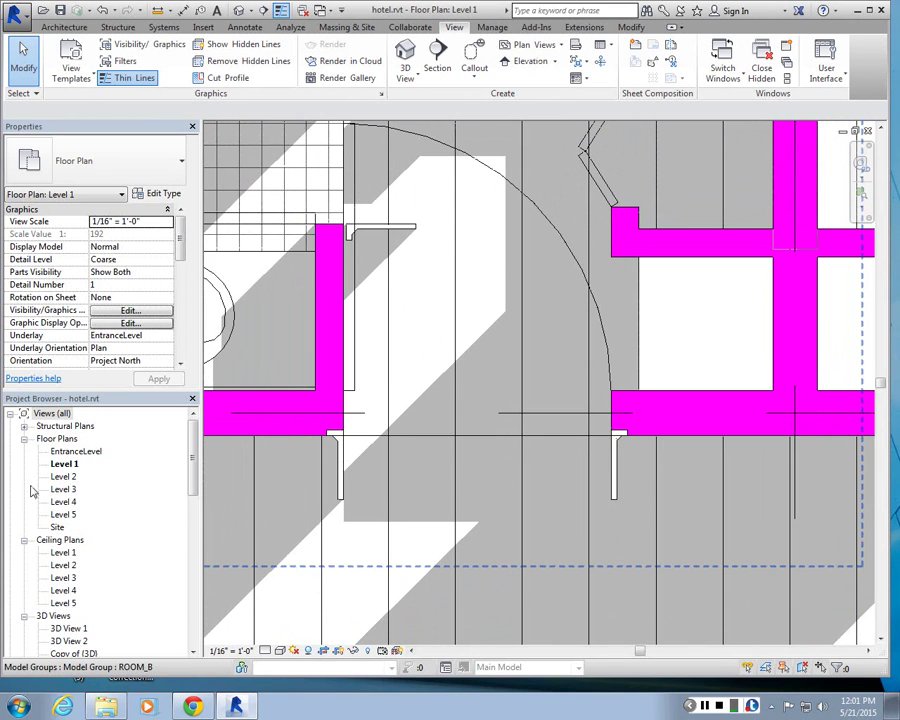
- Examine the updated room door frames along the corridor in 3D View 1, selecting the nearest lower door and then clearing the selection
{"action": "left_click", "coordinate": [68, 628]}
{"action": "double_click", "coordinate": [68, 628]}
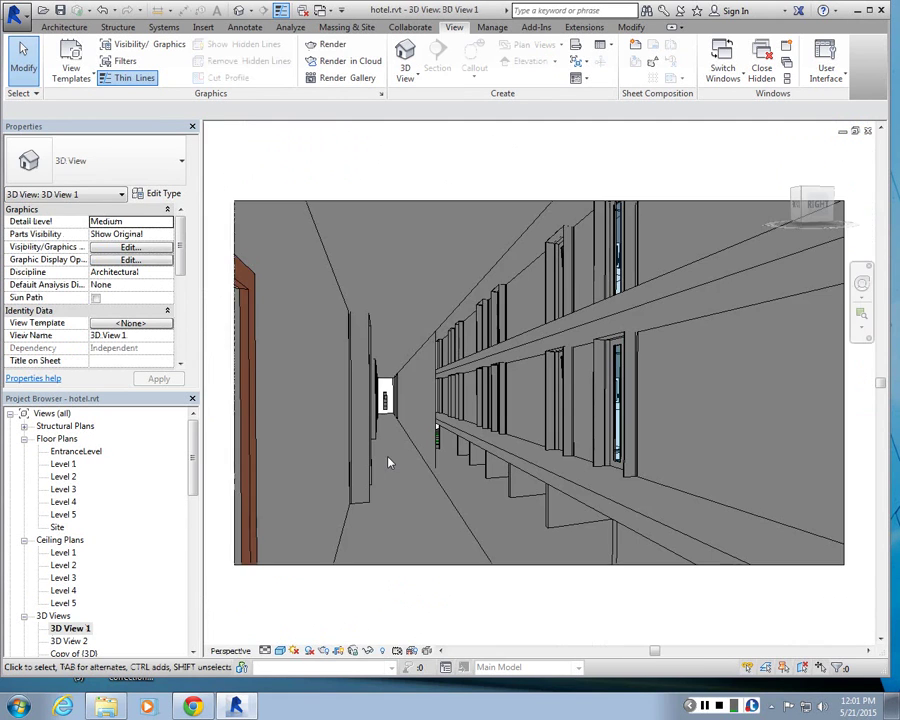
{"action": "middle_click_drag", "start_coordinate": [390, 518], "coordinate": [629, 338], "text": "shift"}
{"action": "left_click", "coordinate": [548, 339]}
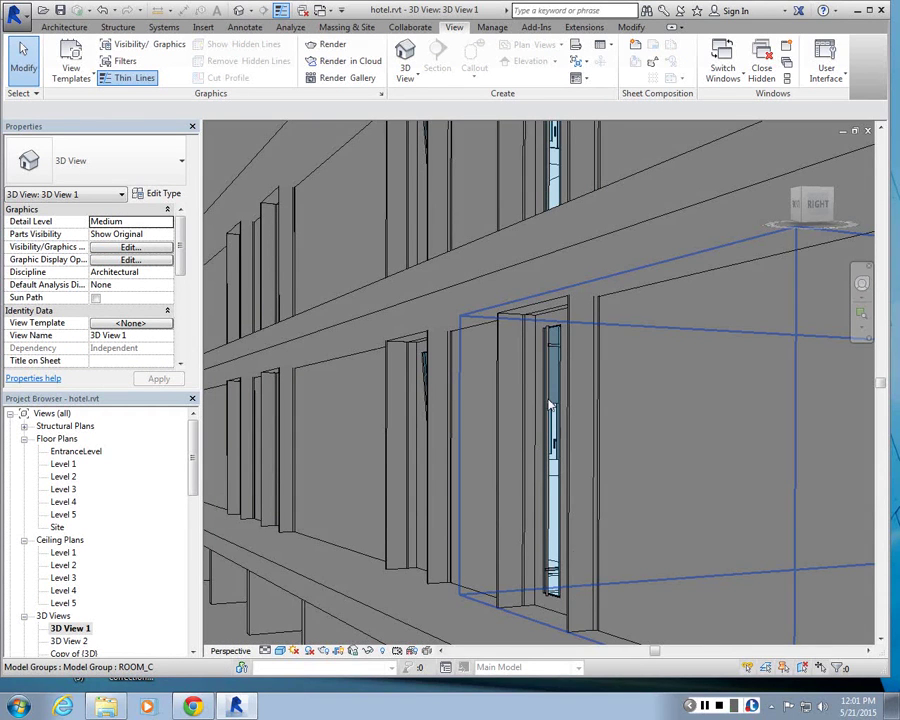
{"action": "middle_click_drag", "start_coordinate": [548, 405], "coordinate": [432, 346], "text": "shift"}
{"action": "left_click", "coordinate": [538, 453]}
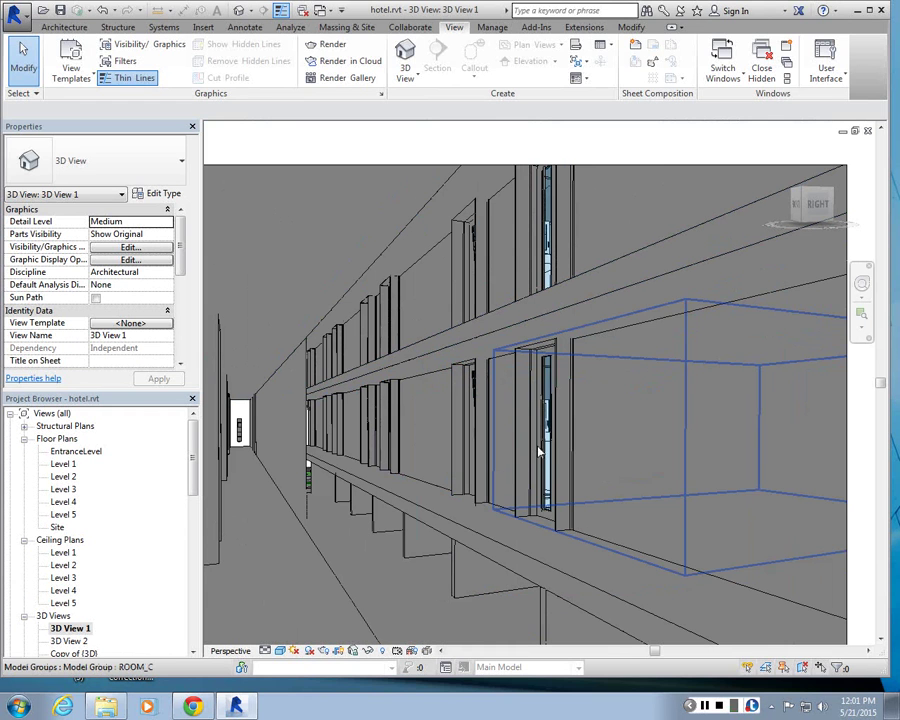
{"action": "left_click", "coordinate": [556, 536]}
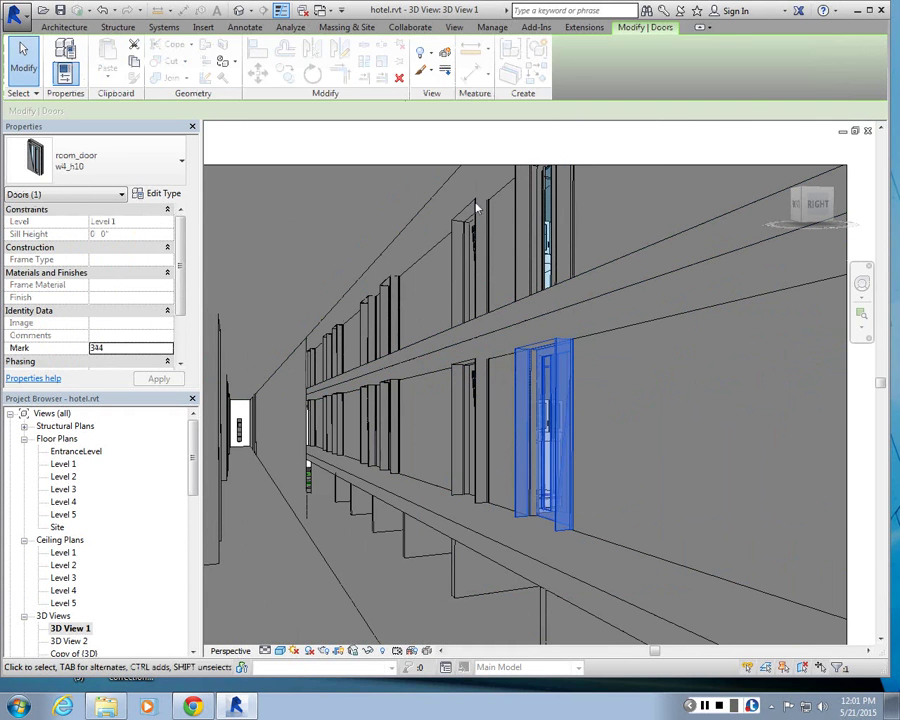
{"action": "key", "text": "Escape"}
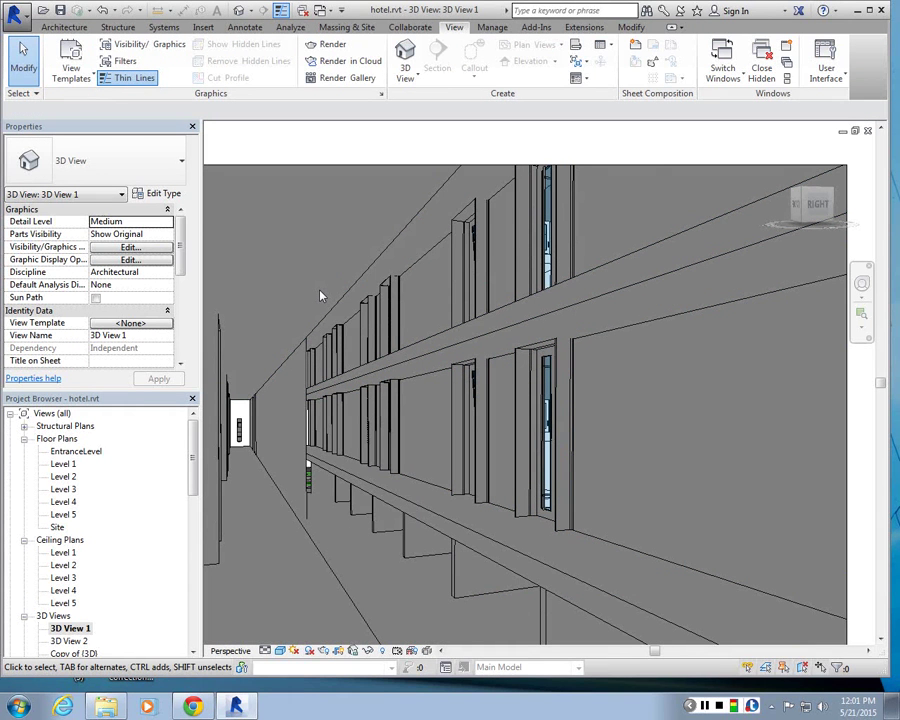